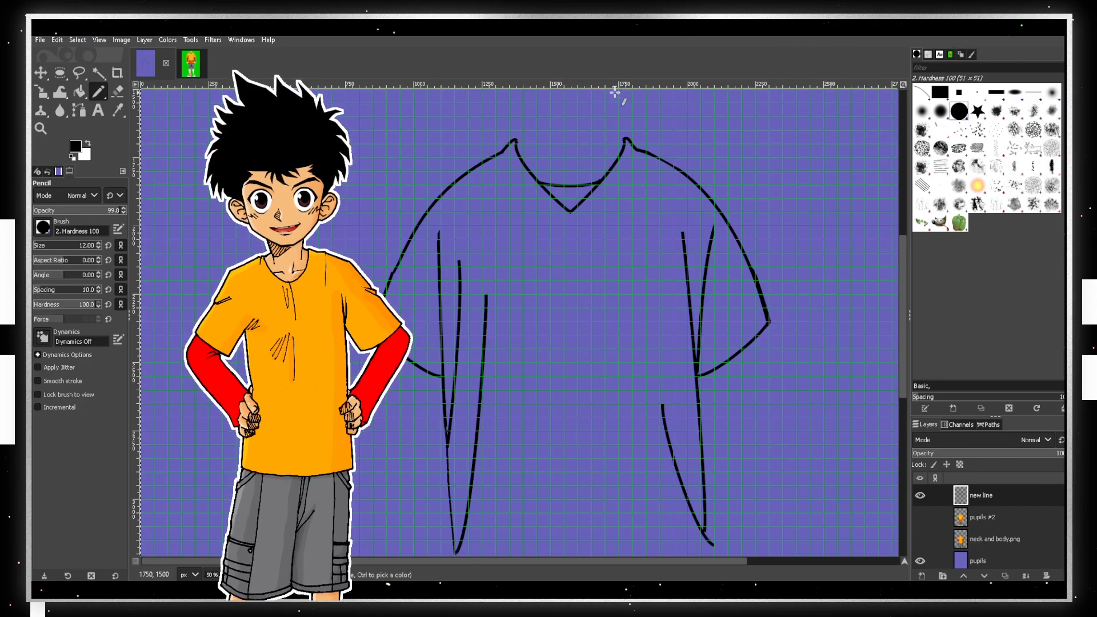
# - Bring up the green-background reference image and examine the character's shirt, sleeves, shorts and shoes
pyautogui.click(197, 71)
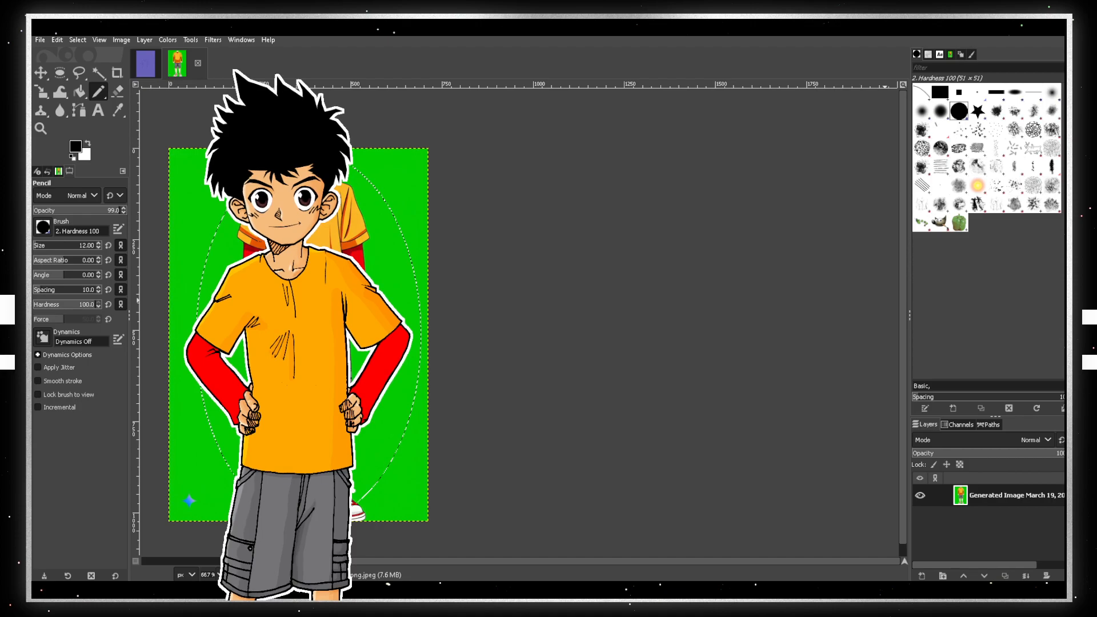
pyautogui.press('2')
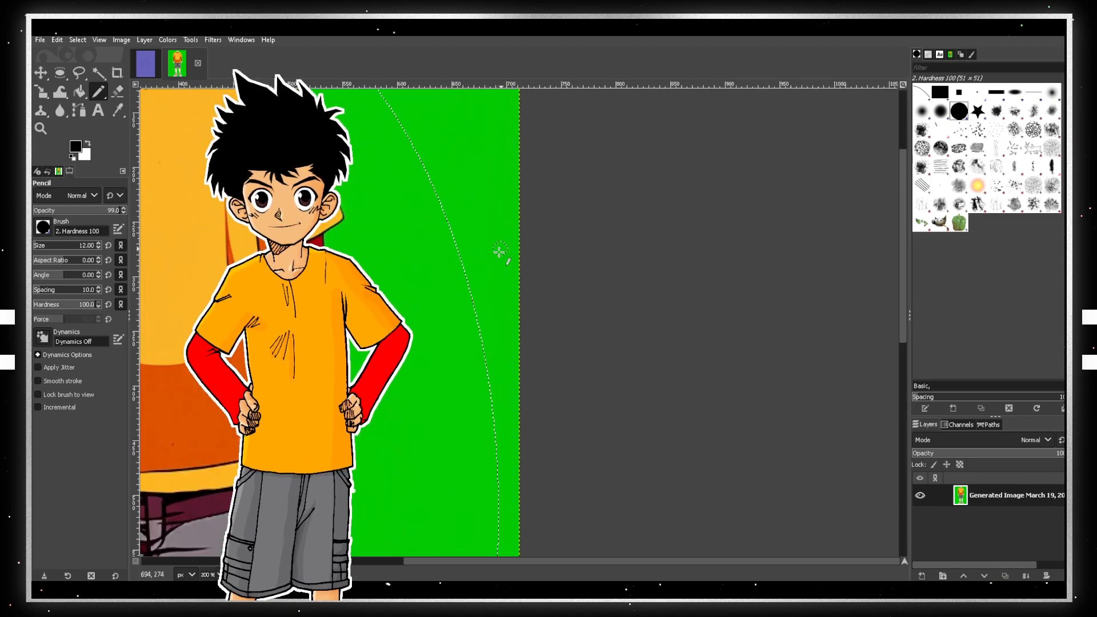
pyautogui.hscroll(-5, 509, 256)
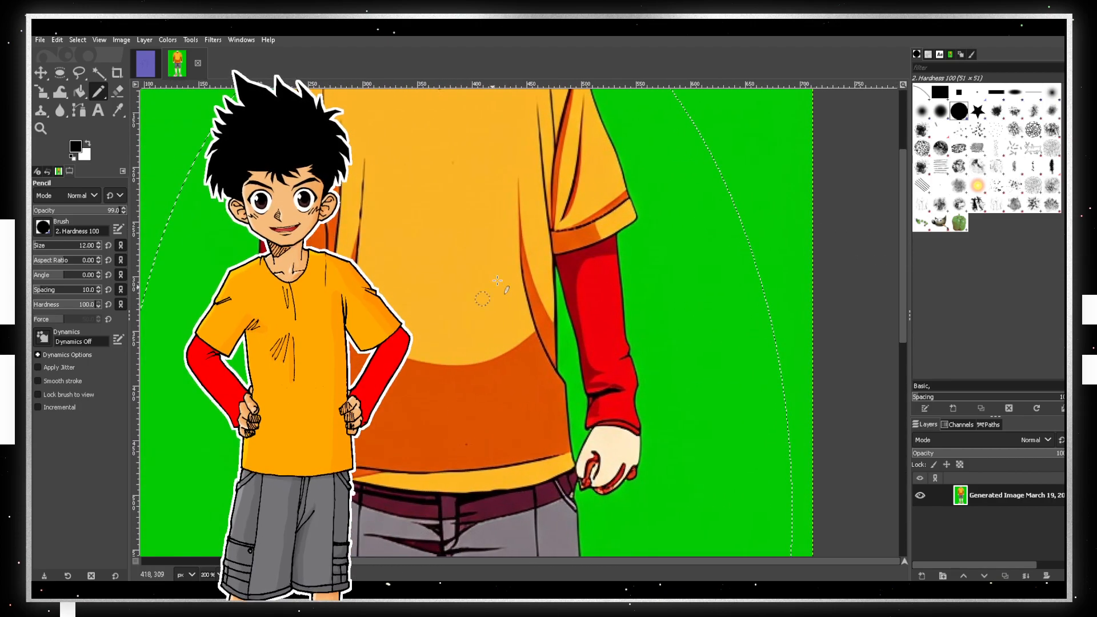
pyautogui.press('-')
pyautogui.scroll(3, 509, 257)
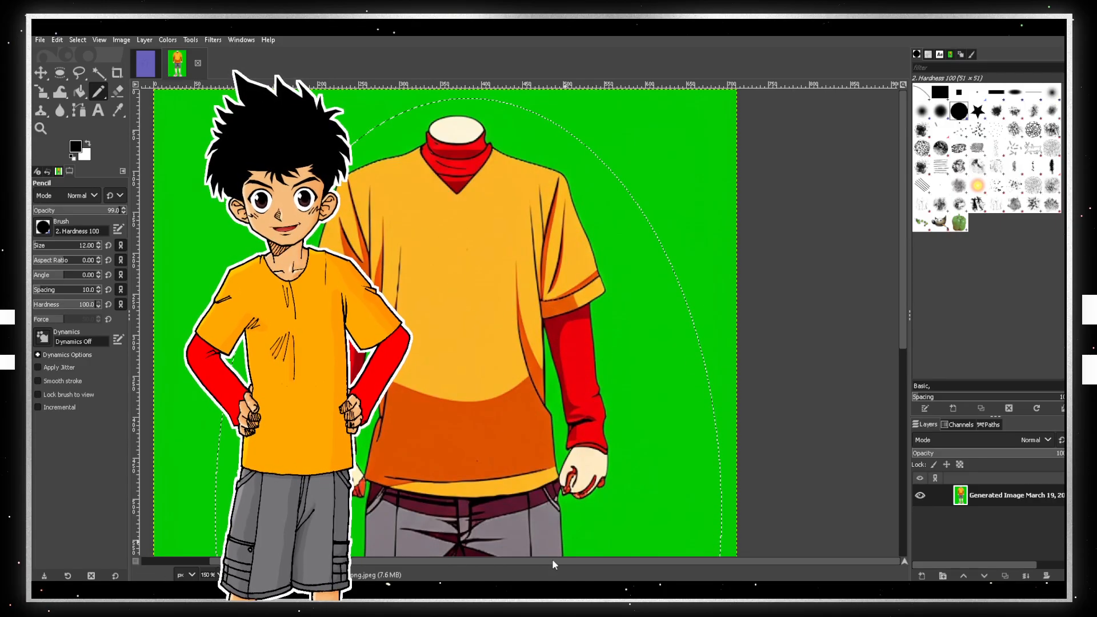
pyautogui.hscroll(-1, 485, 552)
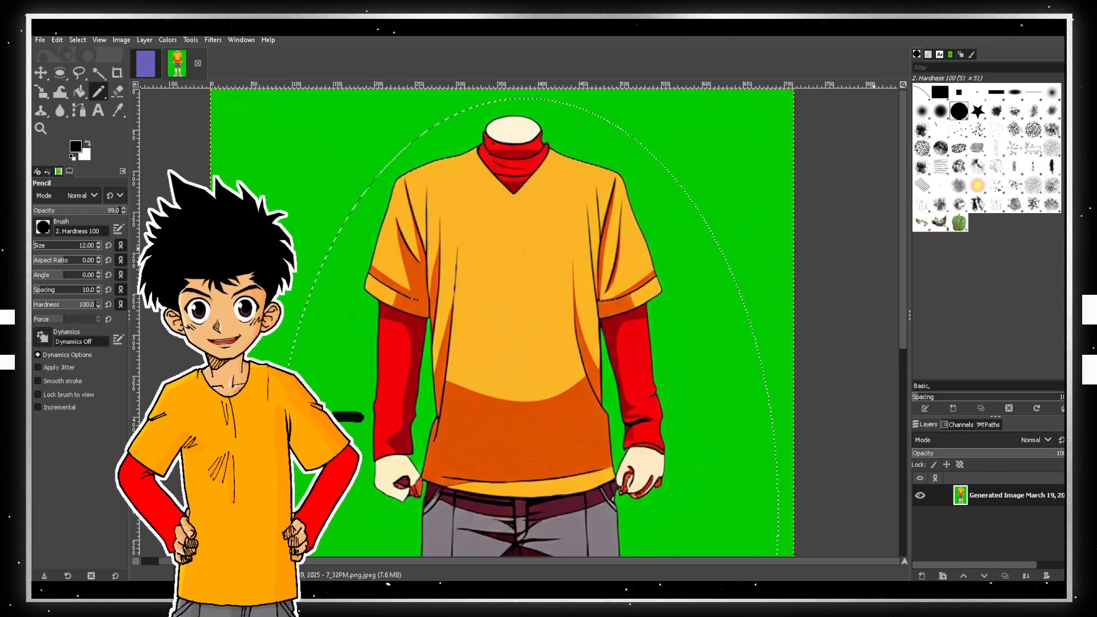
pyautogui.scroll(-10, 835, 289)
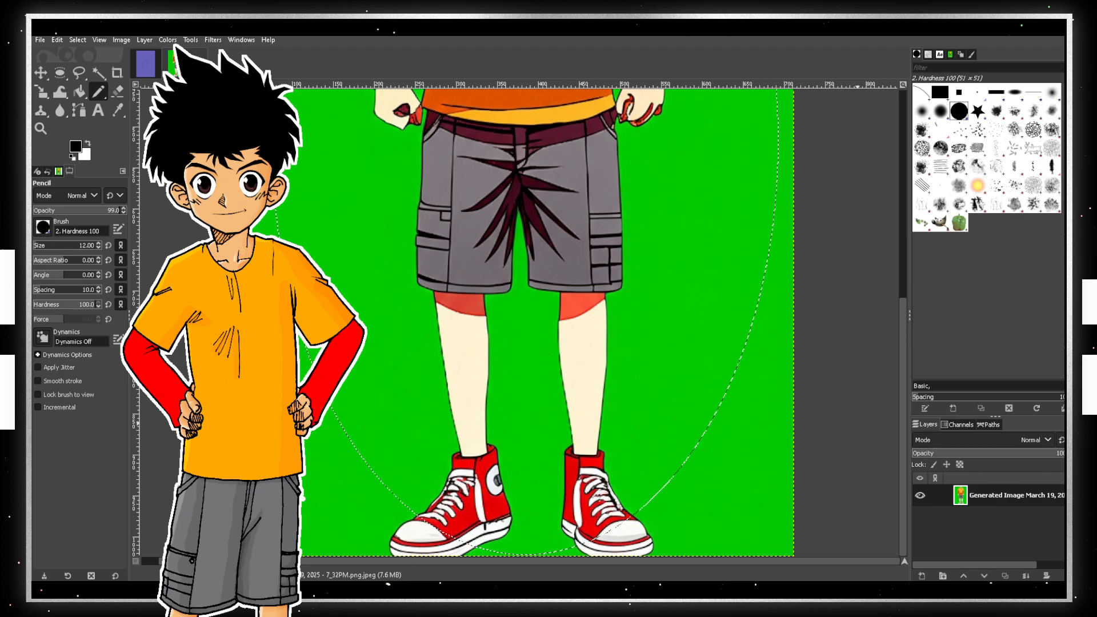
# - Clear the elliptical selection around the character in the reference image
pyautogui.scroll(-3, 833, 296)
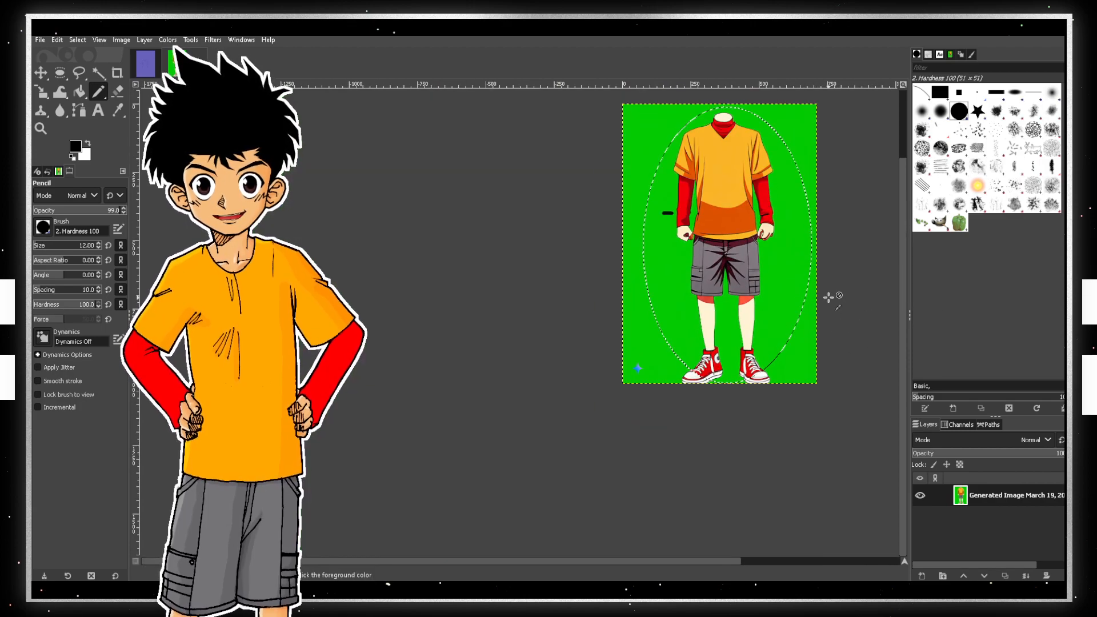
pyautogui.scroll(1, 829, 296)
pyautogui.scroll(2, 829, 298)
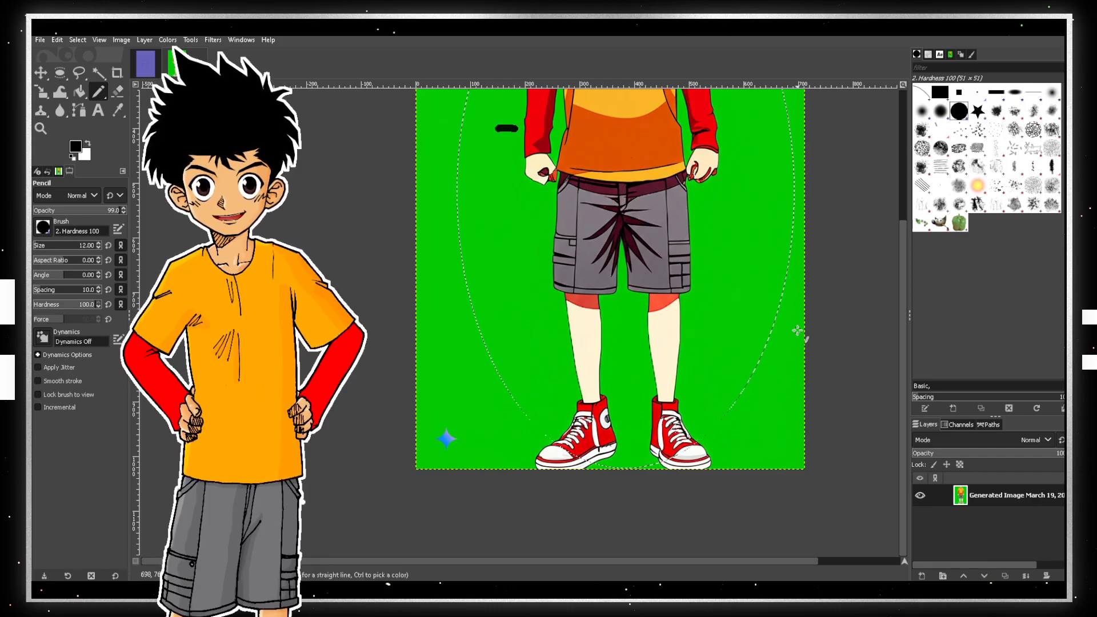
pyautogui.scroll(5, 834, 316)
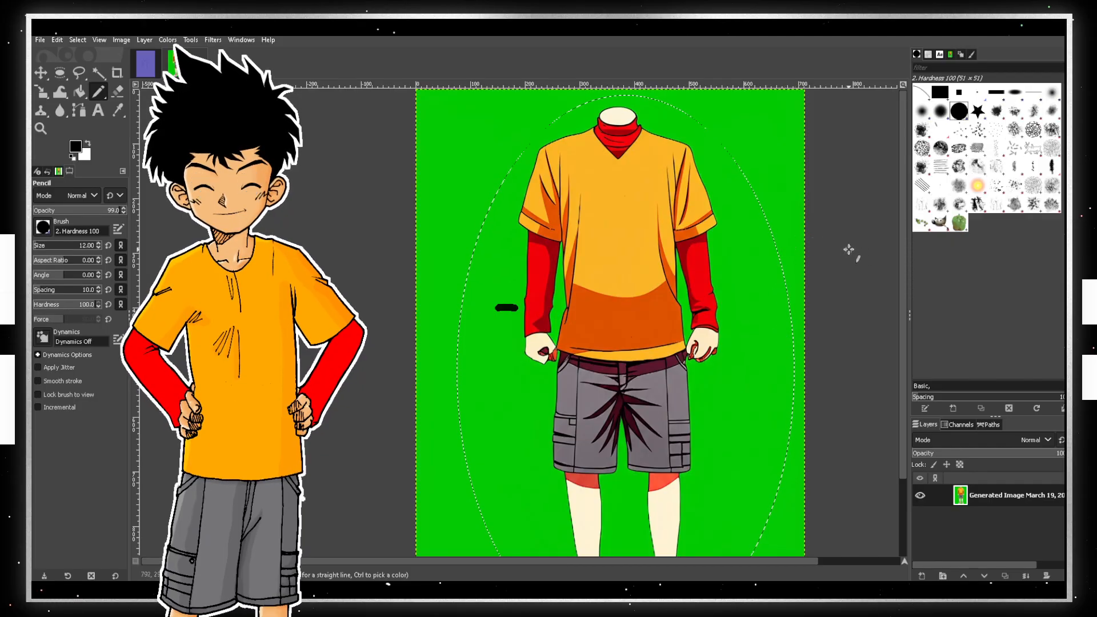
pyautogui.hotkey('ctrl', 'shift', 'a')
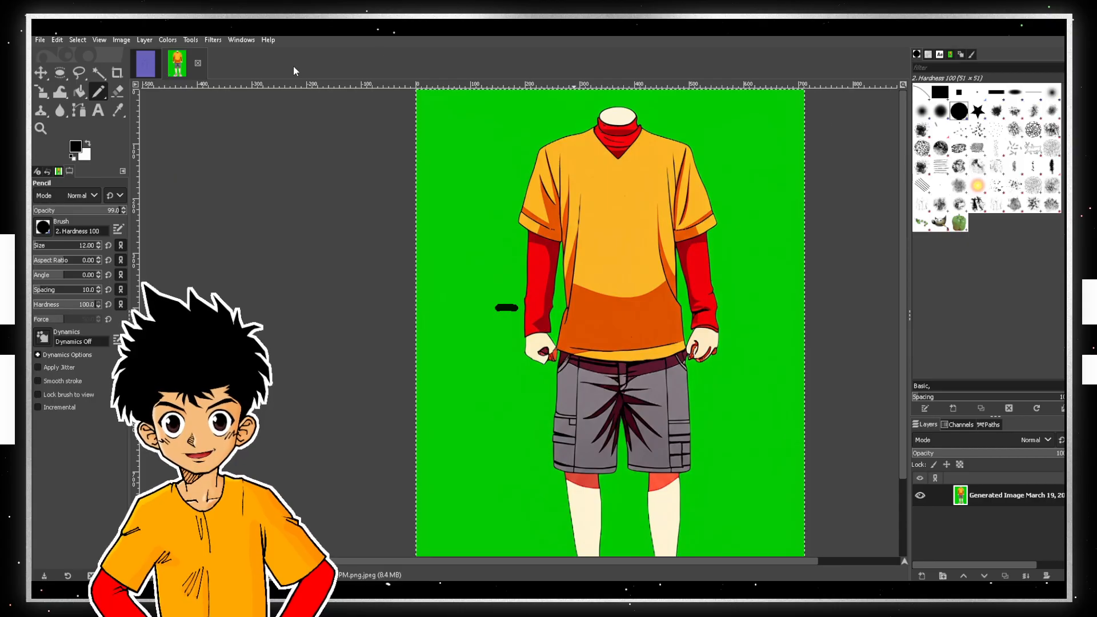
# - Return to the shirt line drawing and show the pupils #2 layer beneath the new line layer, comparing the outlines
pyautogui.click(144, 73)
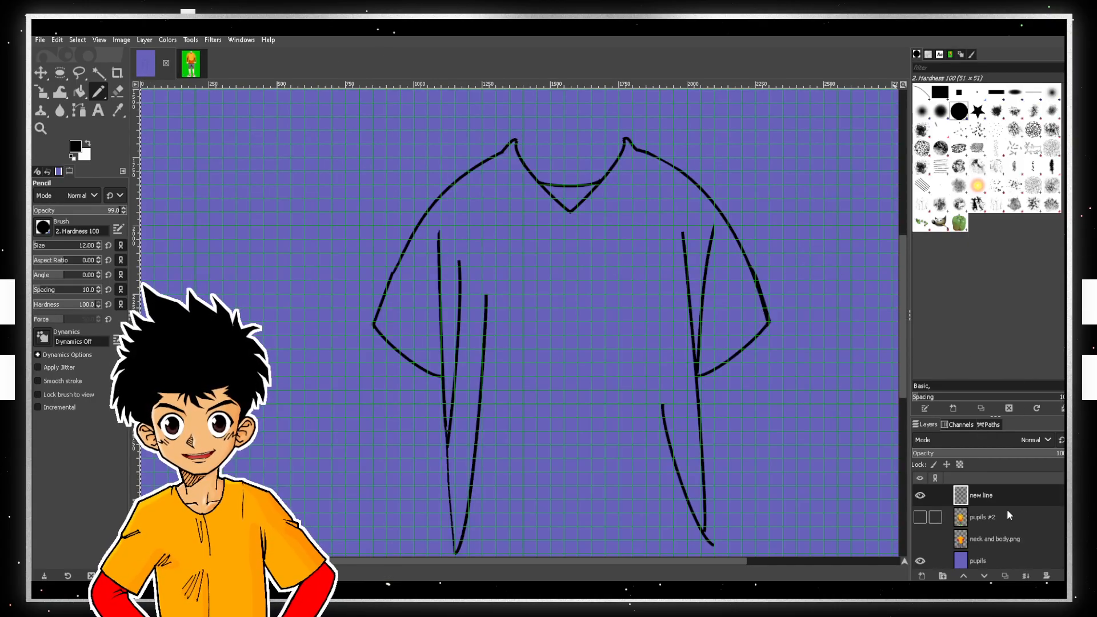
pyautogui.click(919, 518)
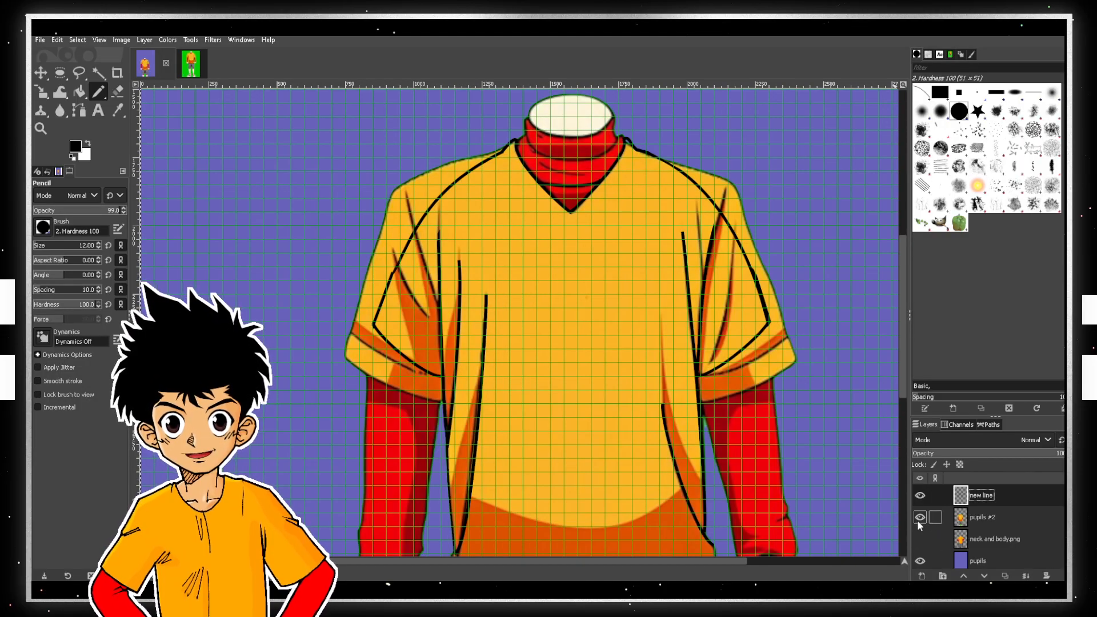
pyautogui.click(918, 521)
pyautogui.click(920, 518)
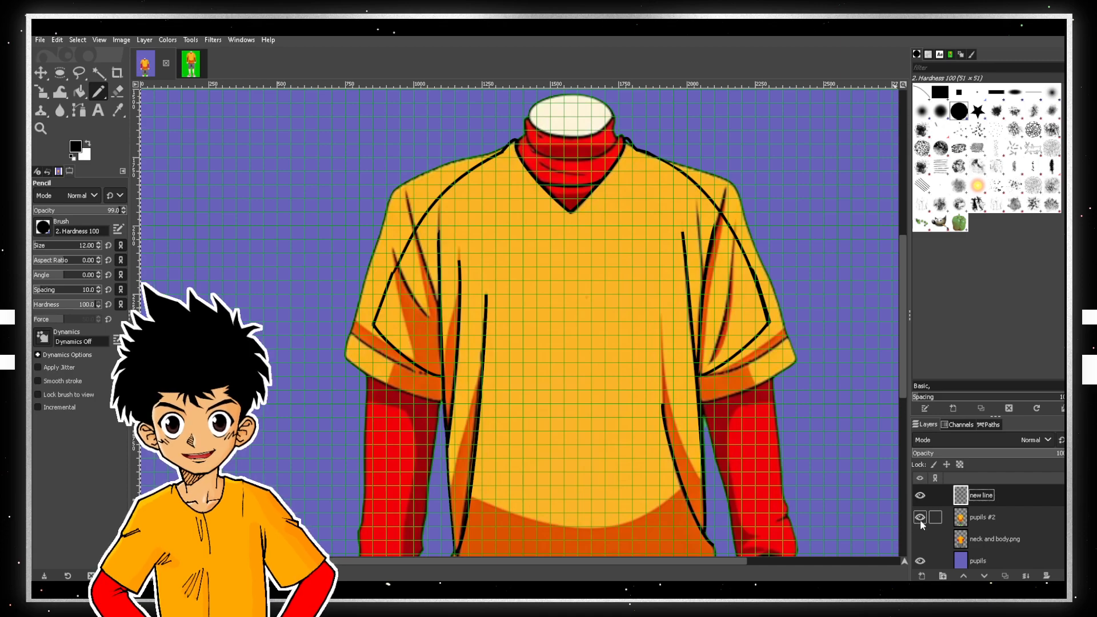
pyautogui.scroll(-3, 770, 326)
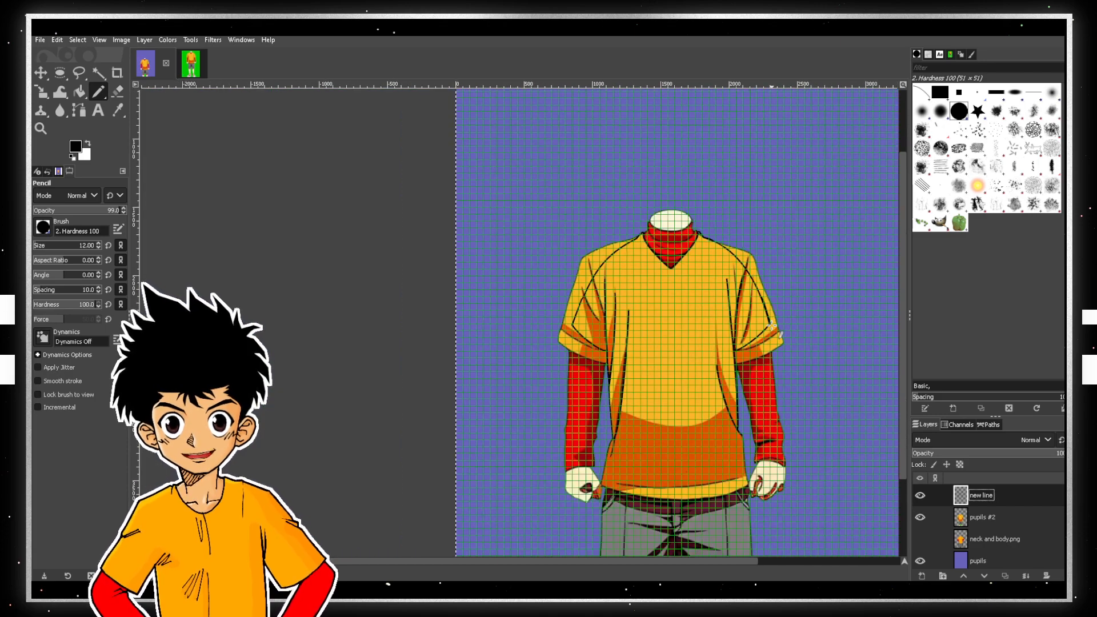
pyautogui.scroll(3, 773, 326)
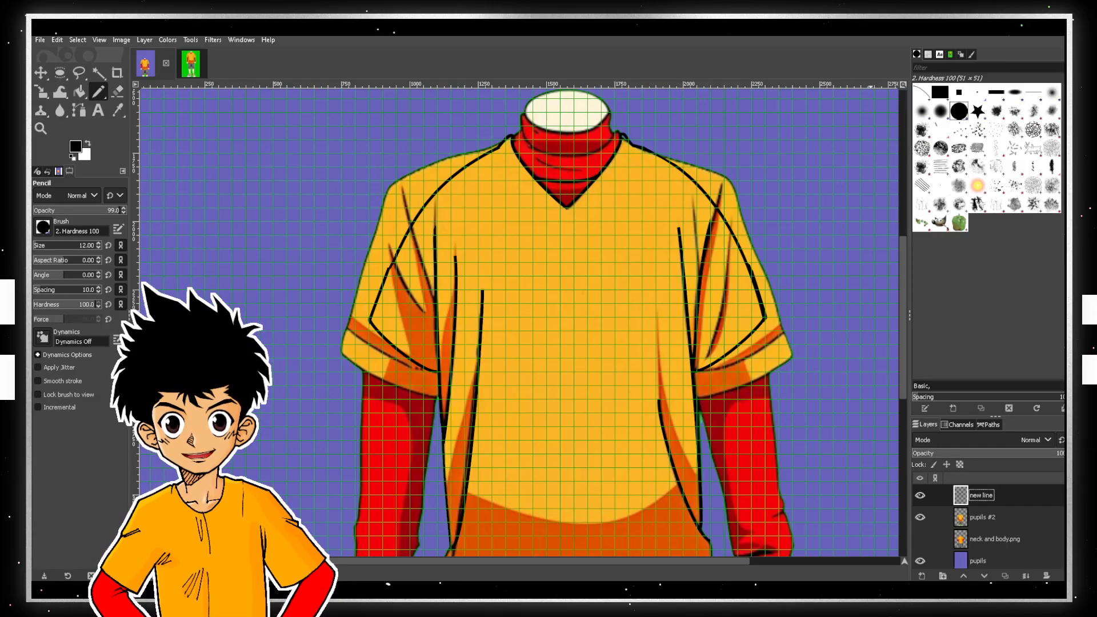
# - Switch to the images folder in File Explorer and view the happy 2025 socials greetings picture in a maximized viewer
pyautogui.click(594, 593)
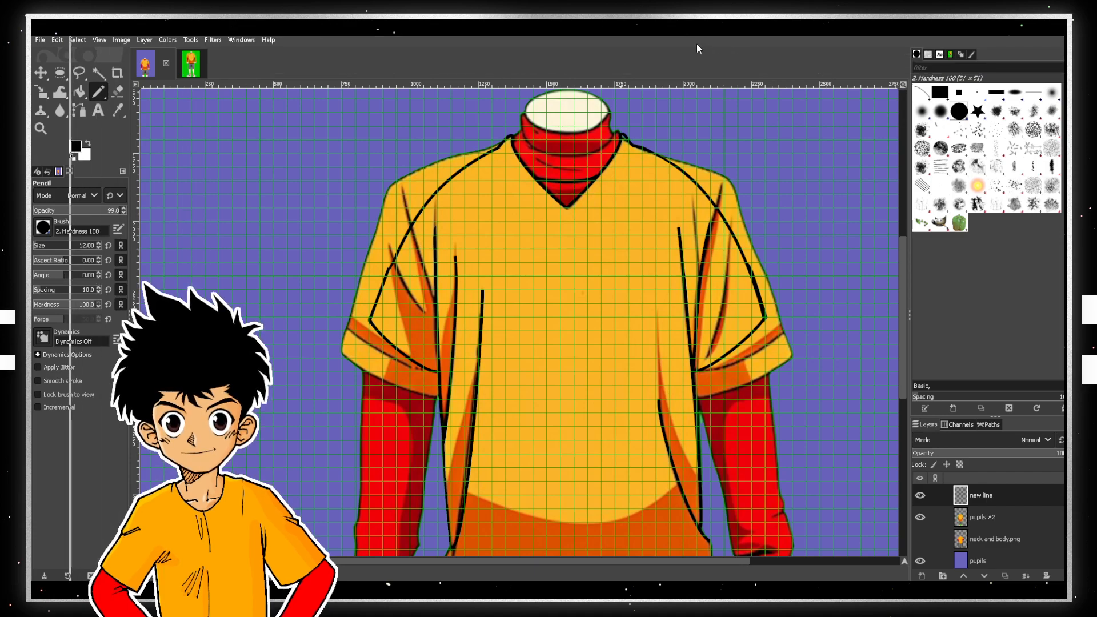
pyautogui.hotkey('alt', 'Tab')
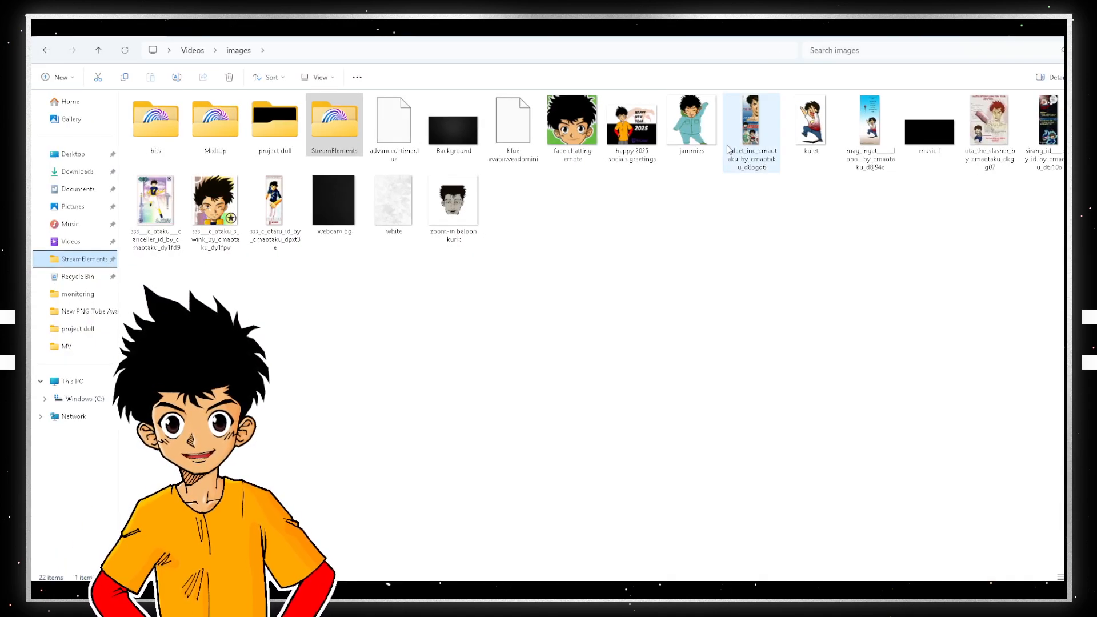
pyautogui.moveTo(728, 150)
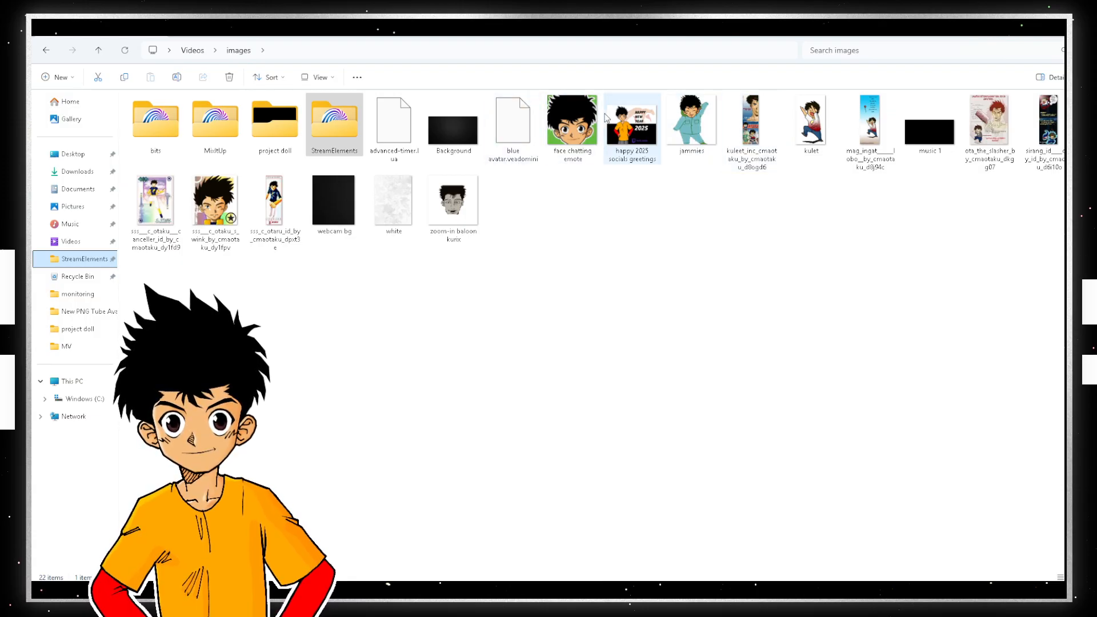
pyautogui.doubleClick(626, 117)
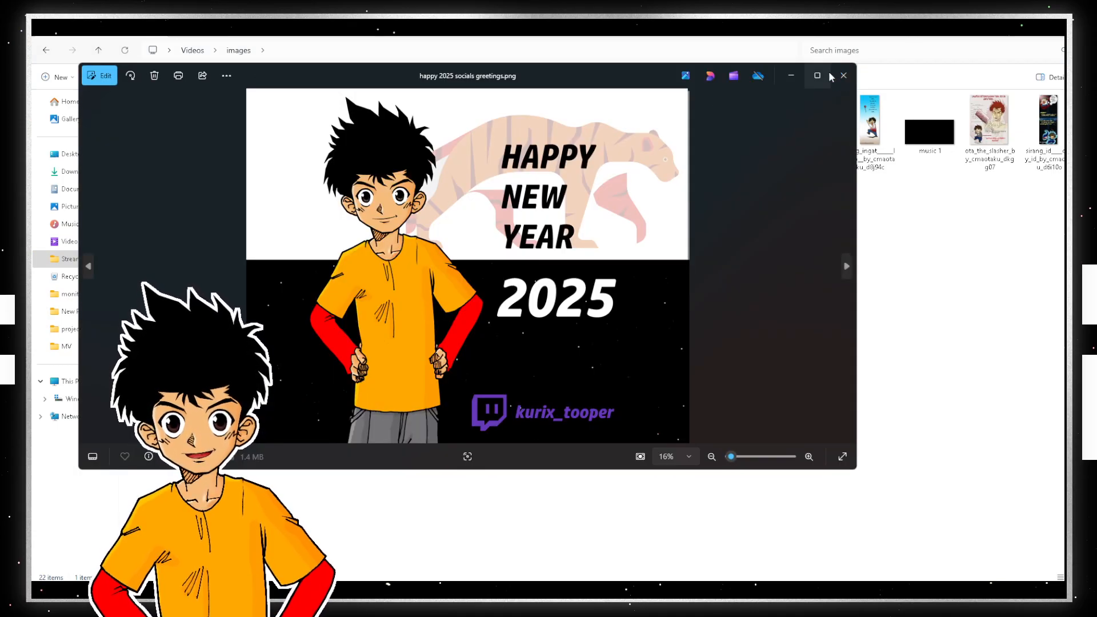
pyautogui.click(828, 78)
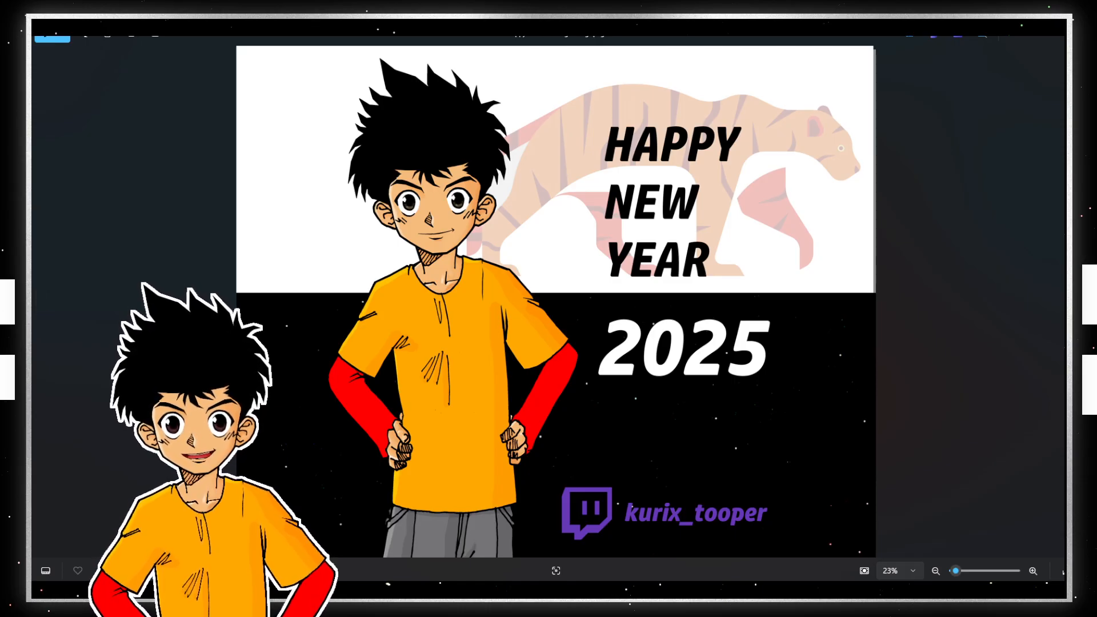
# - Browse forward through the images folder to the picture of the boy with the balloon and enlarge it to 160%
pyautogui.press('Right')
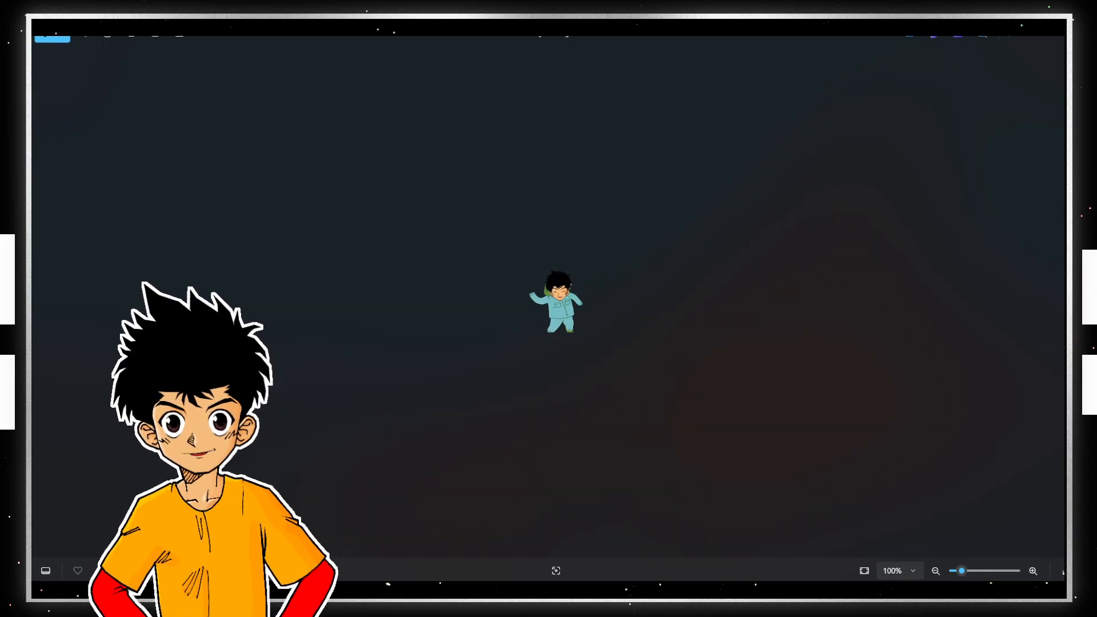
pyautogui.press('Right')
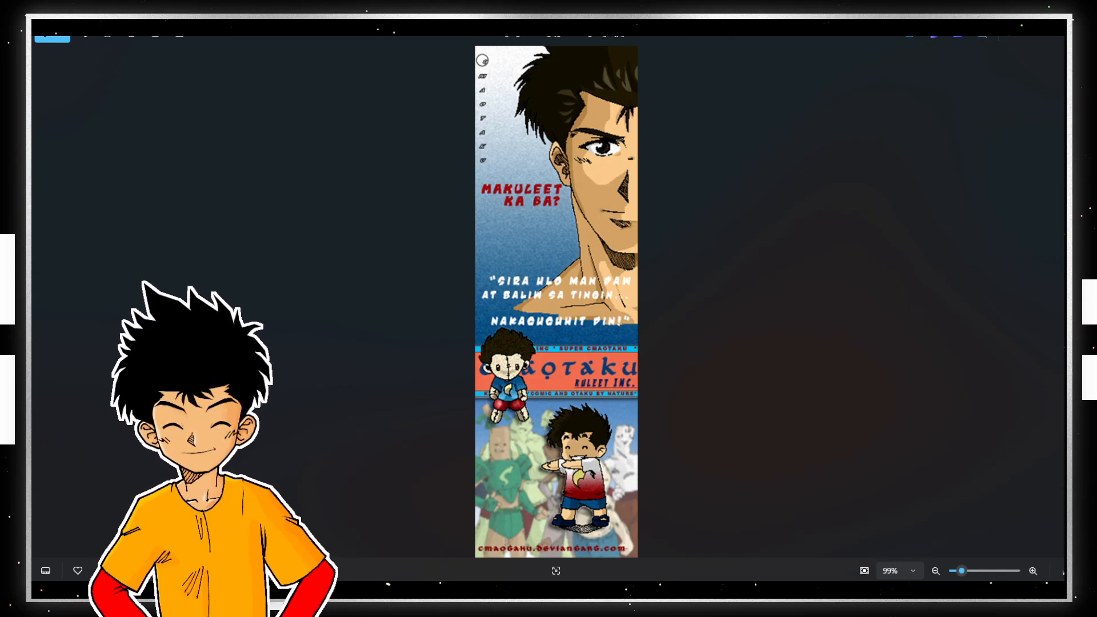
pyautogui.press('Right')
pyautogui.press('Right')
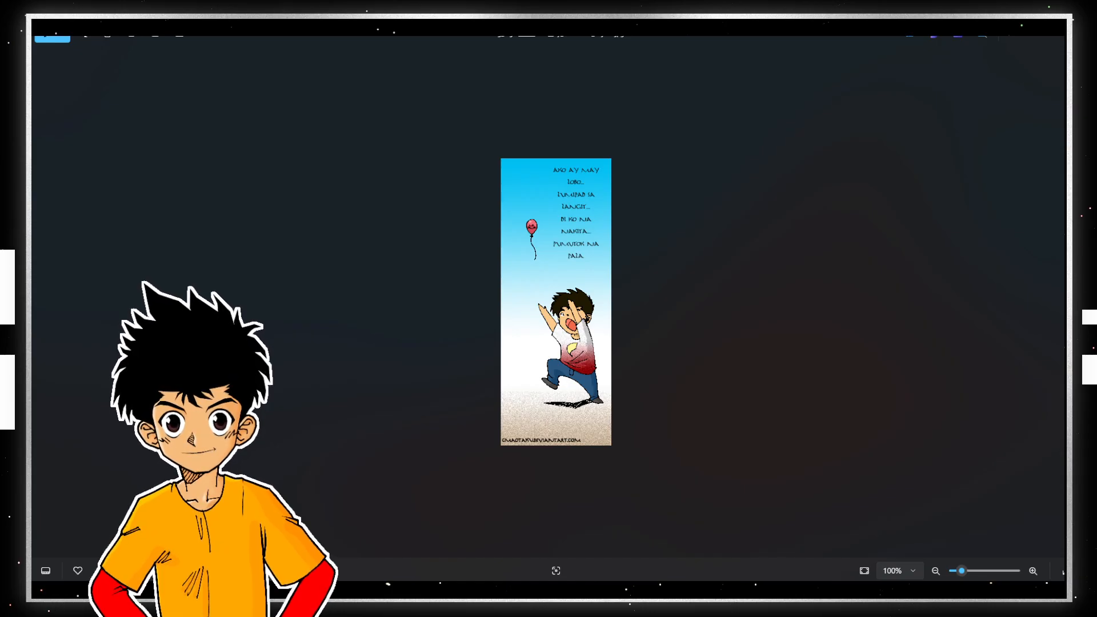
pyautogui.scroll(5, 556, 302)
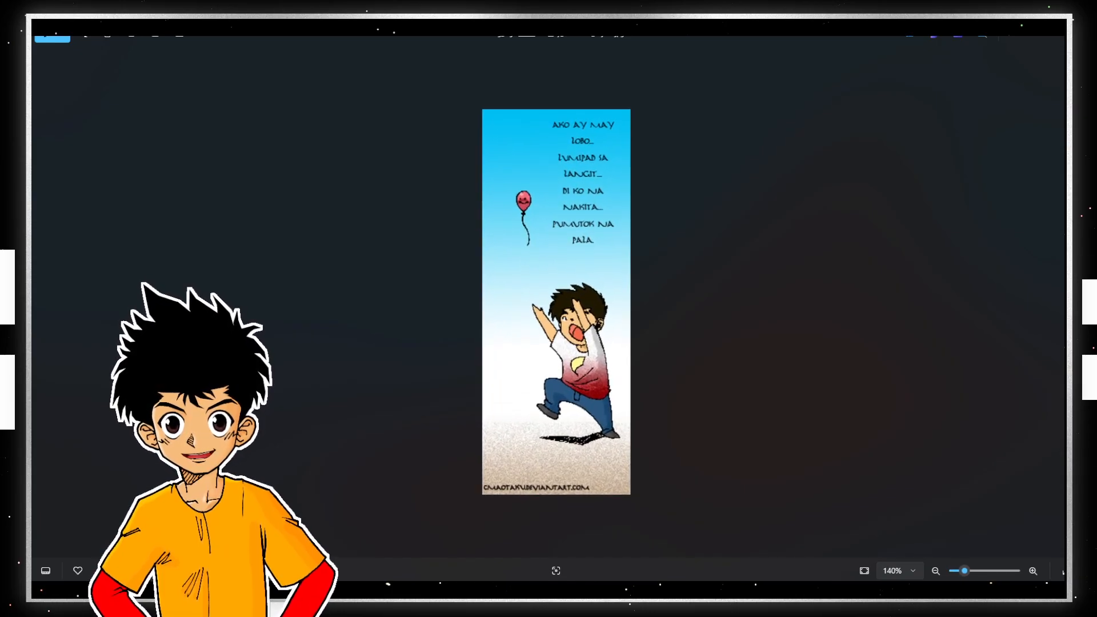
pyautogui.scroll(1, 556, 302)
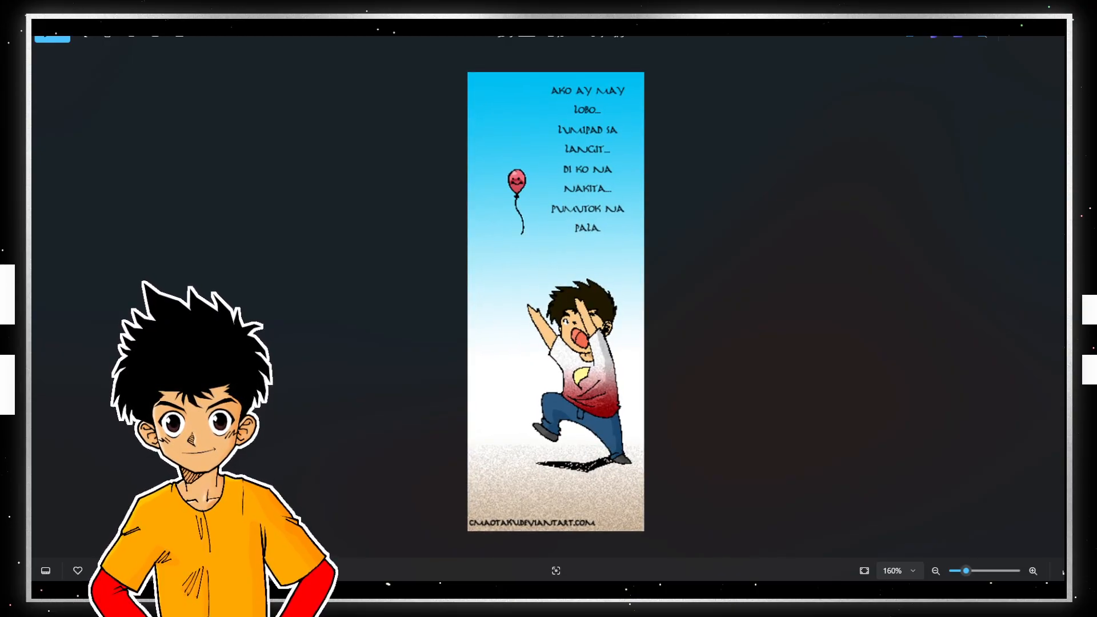
# - Look through the remaining artworks in the images folder up to the cropped grey face, and leave the photo viewer
pyautogui.press('Right')
pyautogui.press('Right')
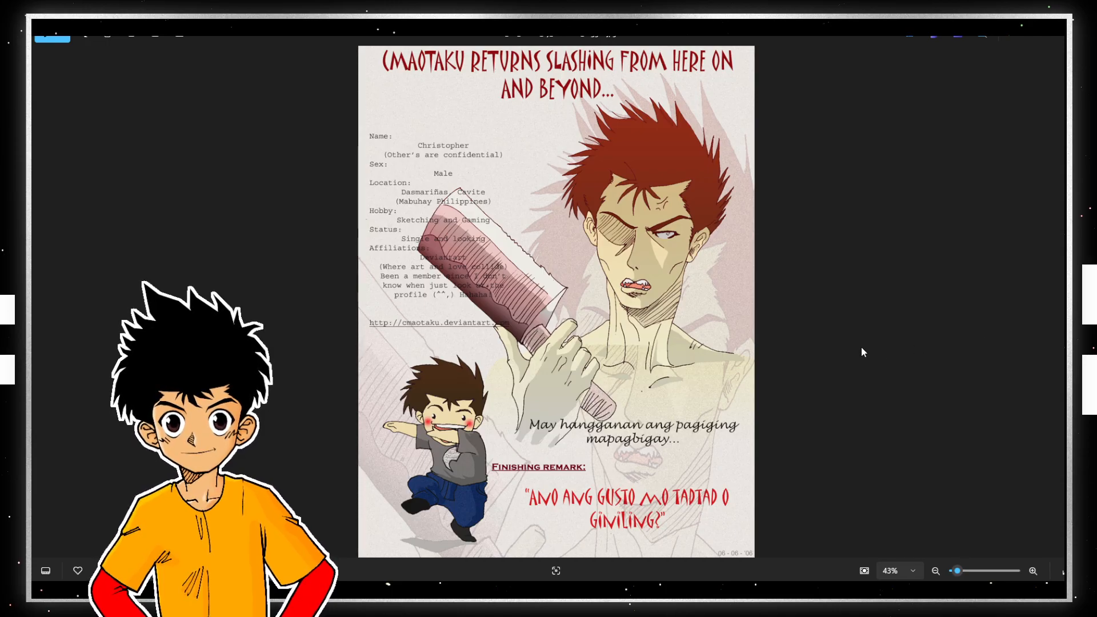
pyautogui.press('Right')
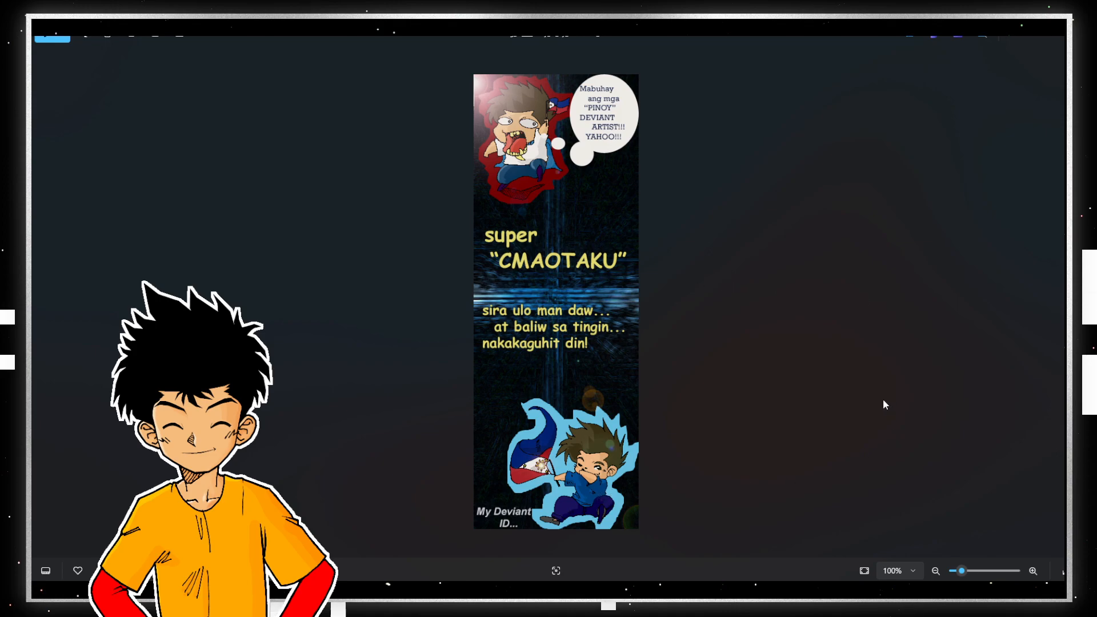
pyautogui.press('Right')
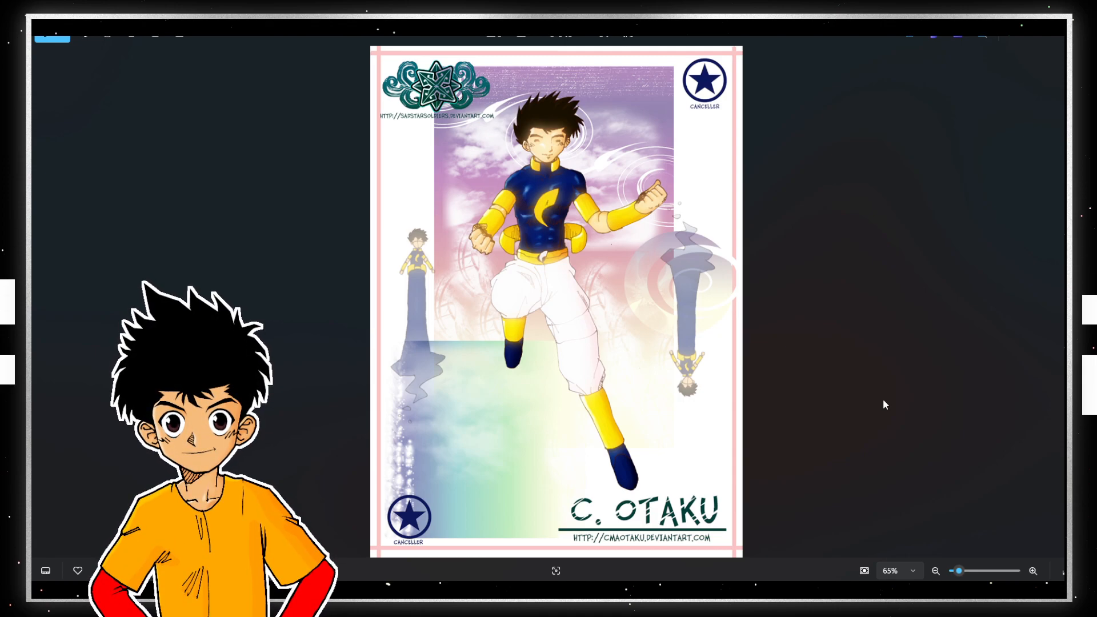
pyautogui.press('Right')
pyautogui.press('Right')
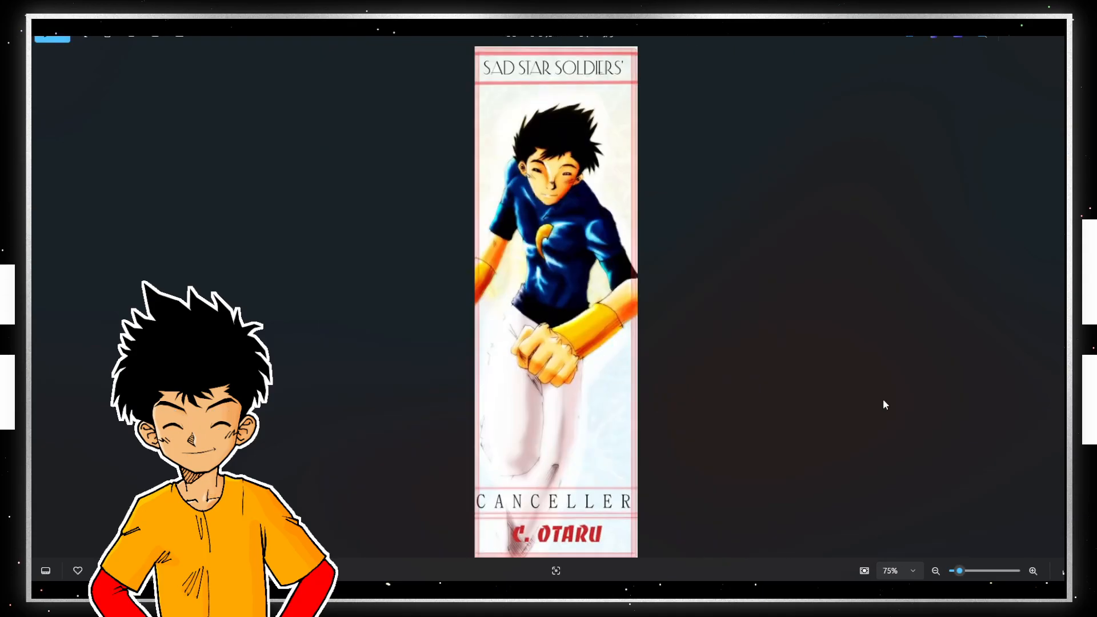
pyautogui.press('Right')
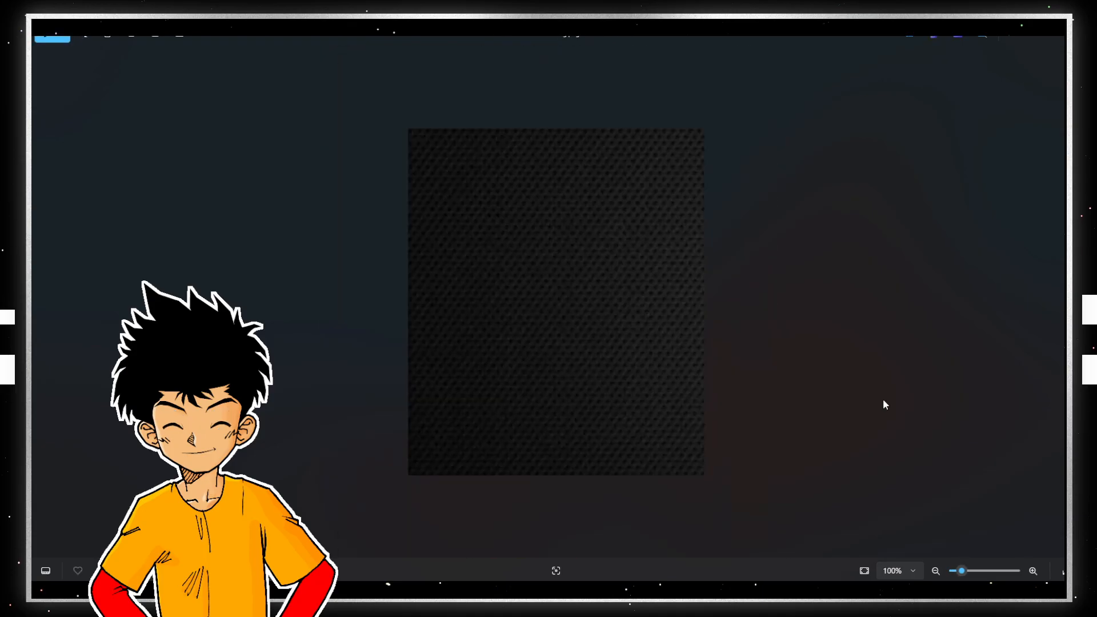
pyautogui.press('Right')
pyautogui.press('Right')
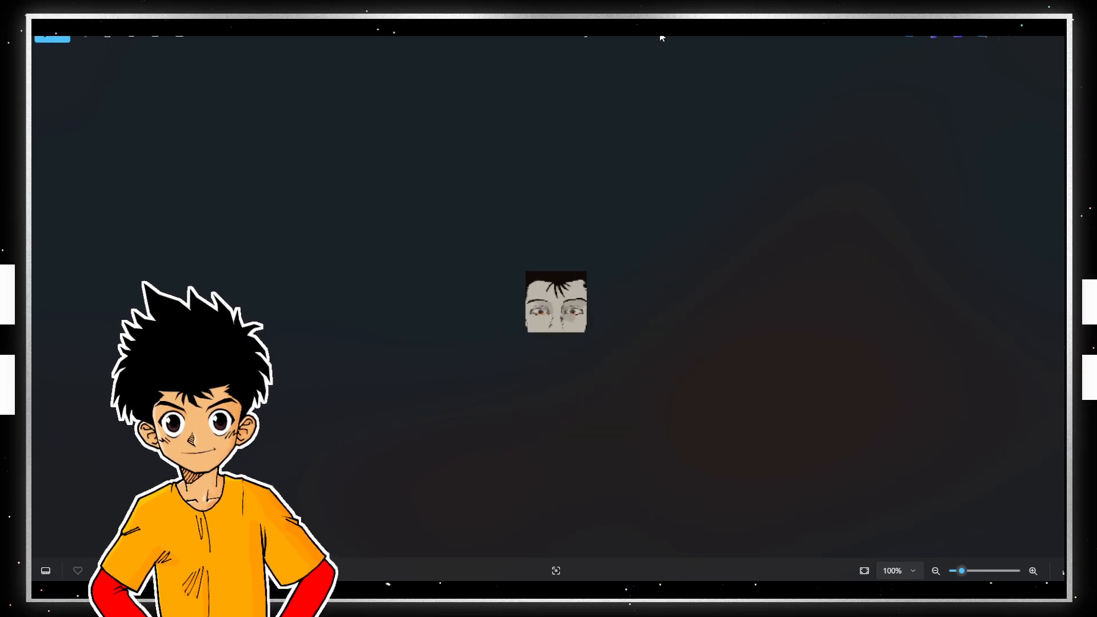
pyautogui.moveTo(659, 35); pyautogui.dragTo(1096, 92)
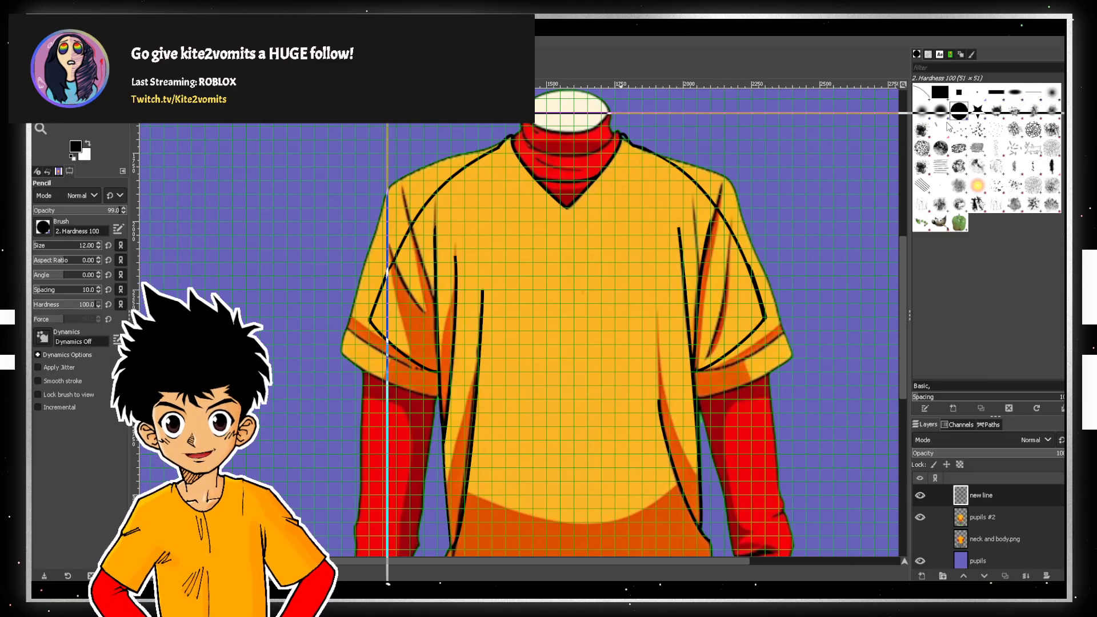
# - Switch back to File Explorer and view the circle avatar picture from the project doll folder in a maximized viewer
pyautogui.hotkey('alt', 'Tab')
pyautogui.doubleClick(924, 66)
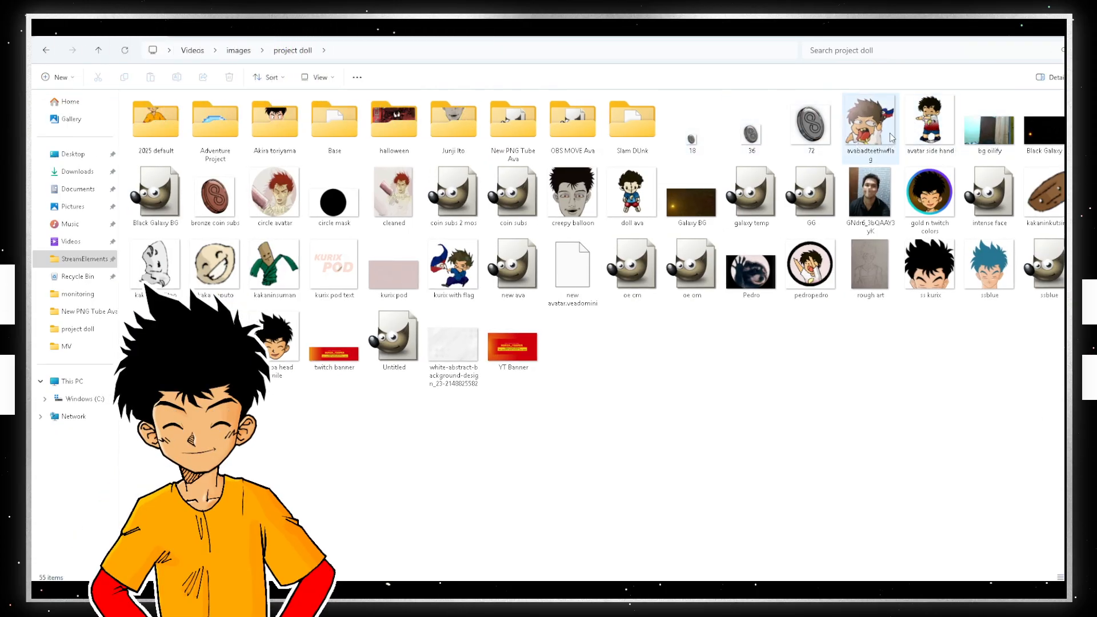
pyautogui.click(275, 199)
pyautogui.doubleClick(275, 198)
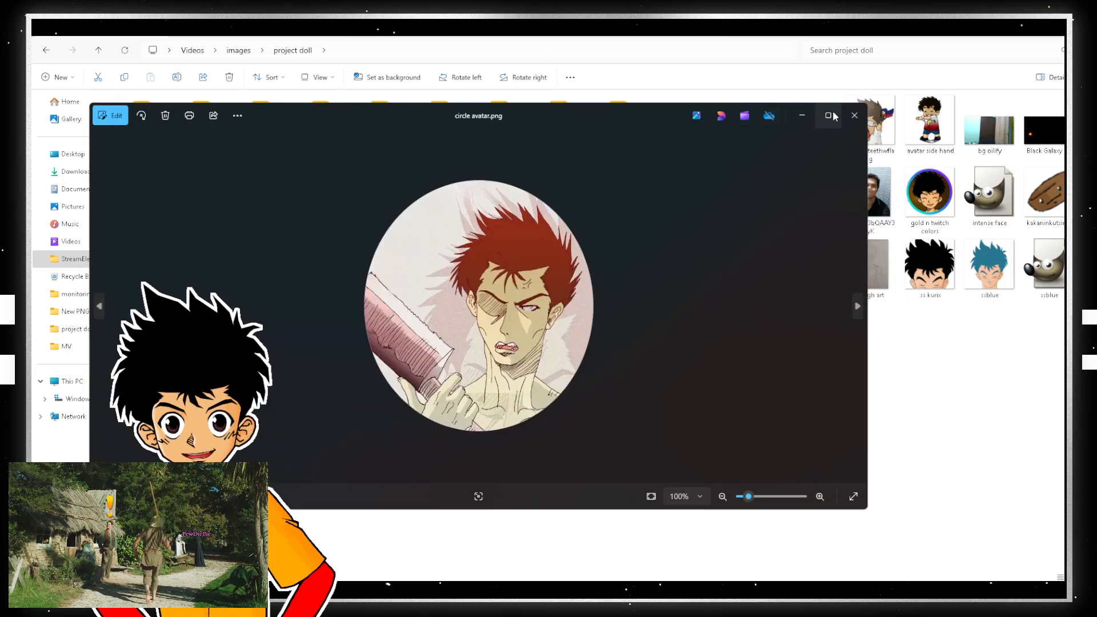
pyautogui.doubleClick(830, 117)
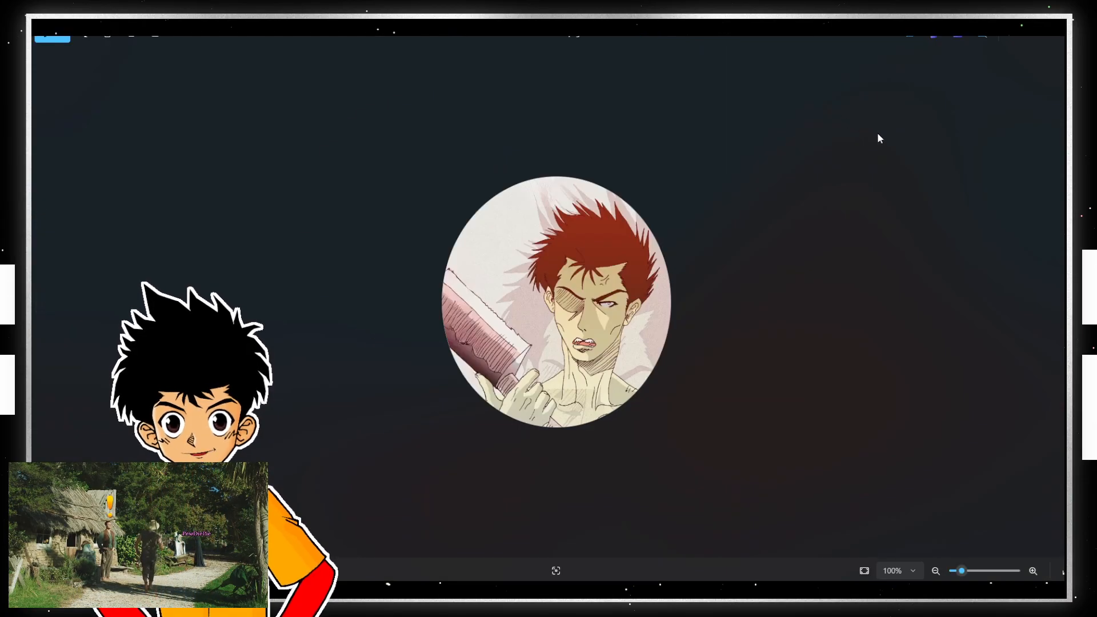
# - Browse forward from the circle avatar through the project doll pictures to the gold n twitch colors avatar, and leave the photo viewer
pyautogui.press('Right')
pyautogui.press('Right')
pyautogui.press('Right')
pyautogui.press('Right')
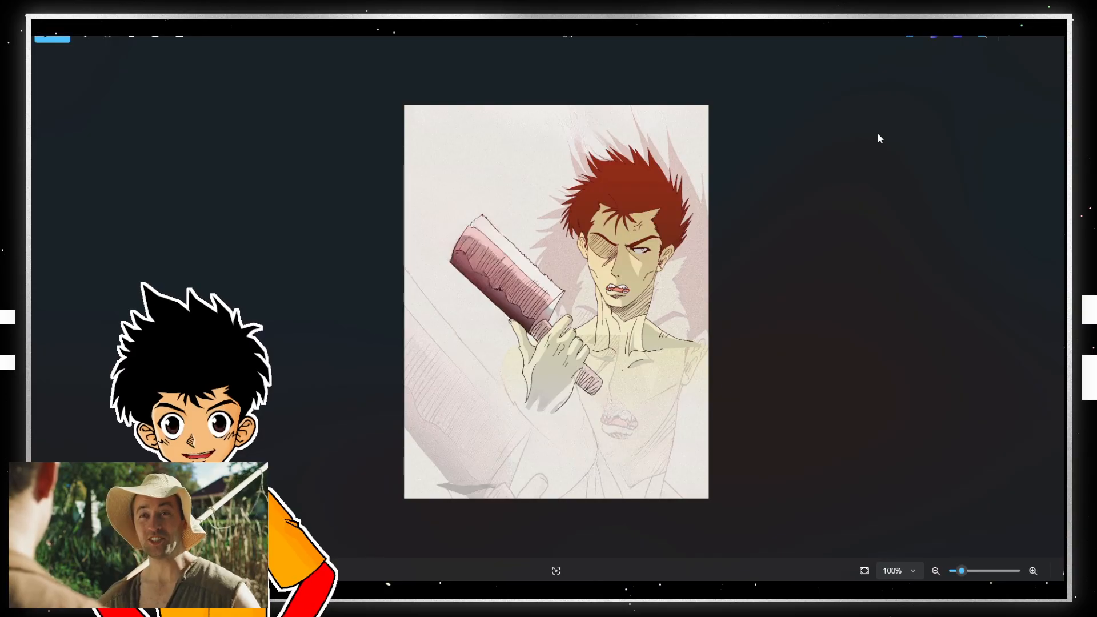
pyautogui.press('Right')
pyautogui.press('Right')
pyautogui.press('Right')
pyautogui.press('Right')
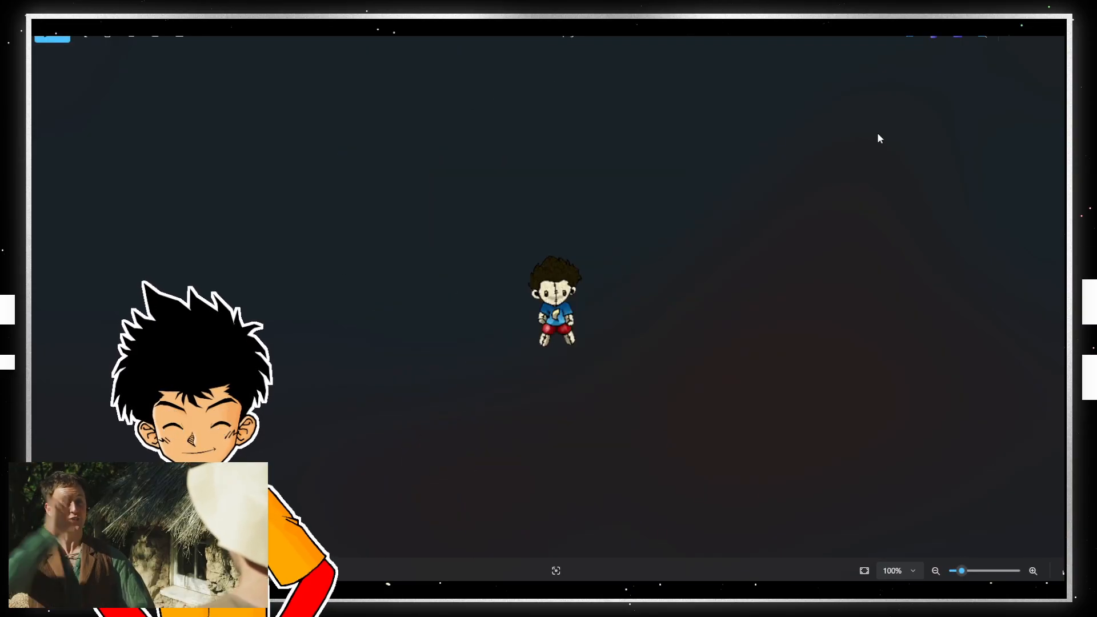
pyautogui.press('Right')
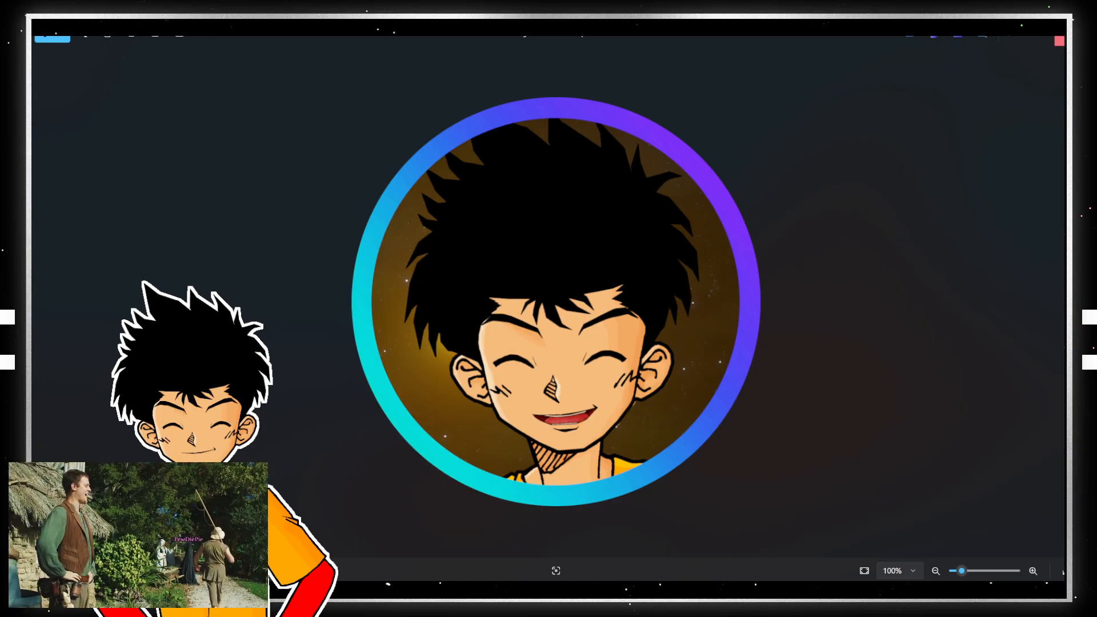
pyautogui.click(1061, 40)
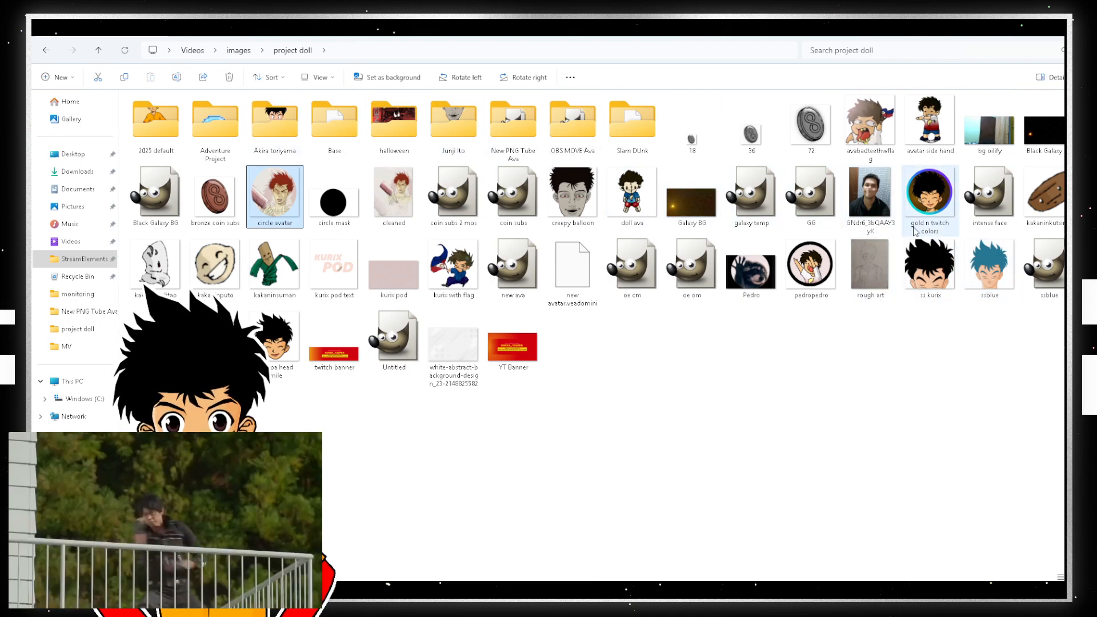
# - Move the portrait photo beside the gold n twitch colors picture from the project doll folder into the bits folder, and return to images
pyautogui.click(863, 211)
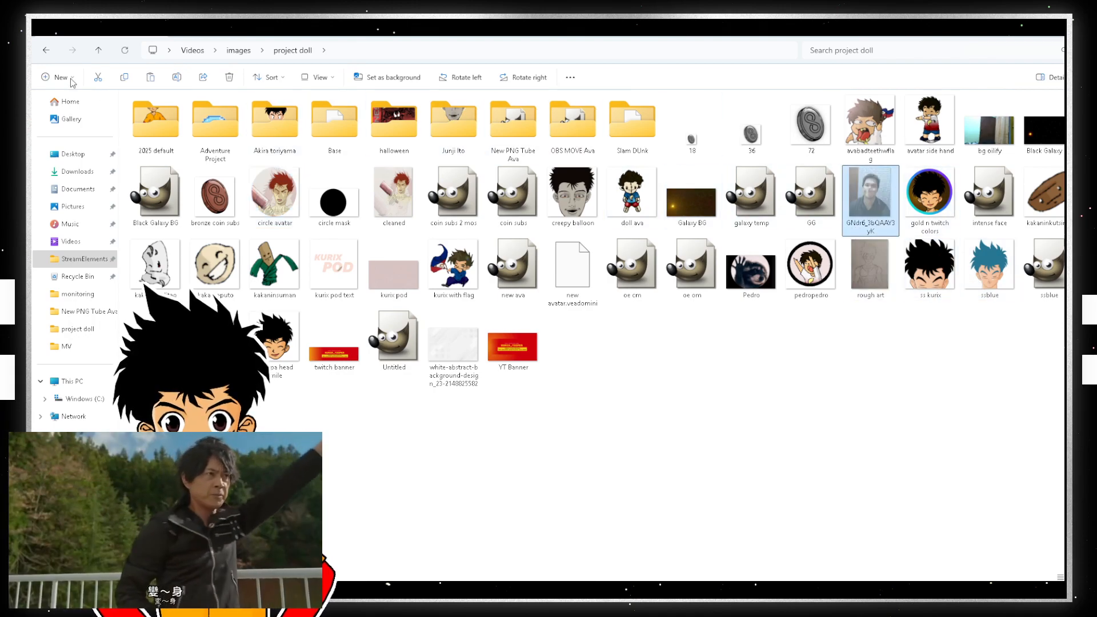
pyautogui.click(45, 51)
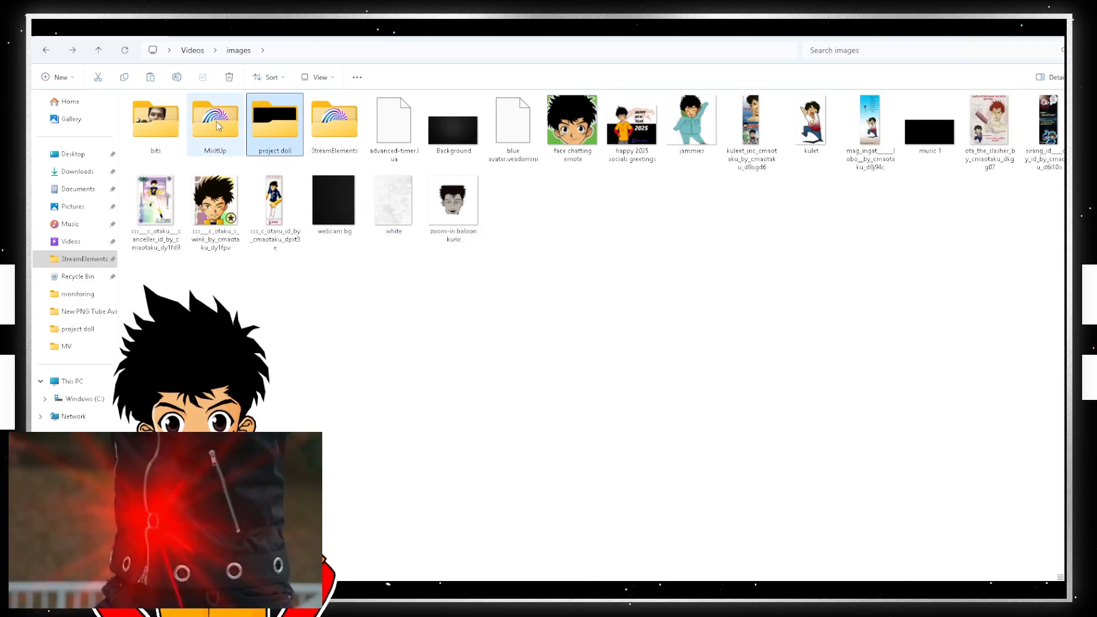
pyautogui.doubleClick(155, 121)
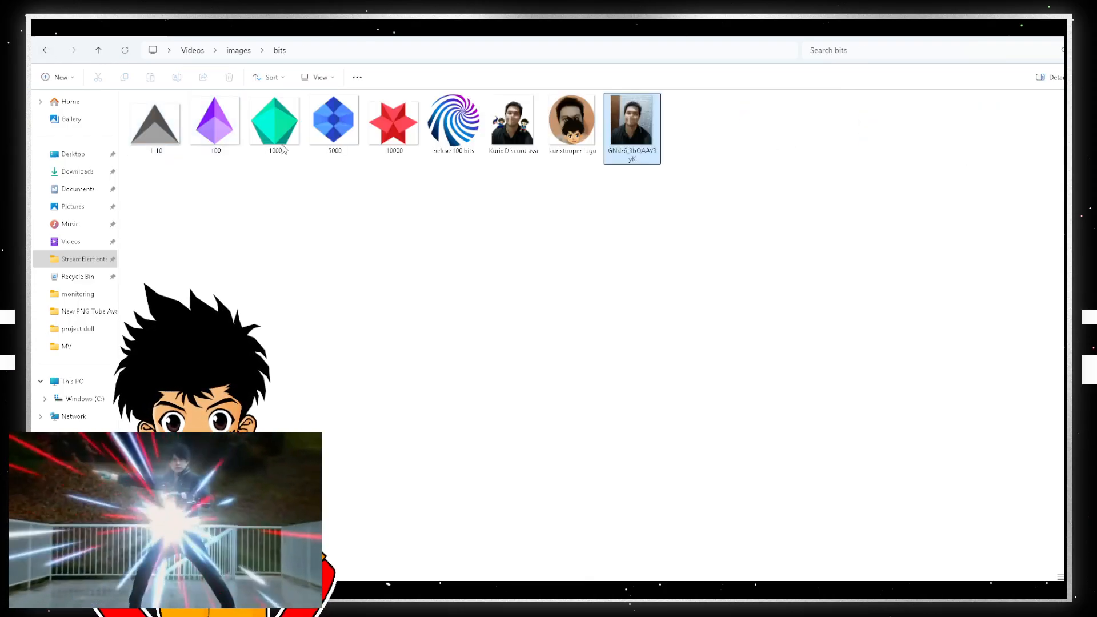
pyautogui.click(46, 50)
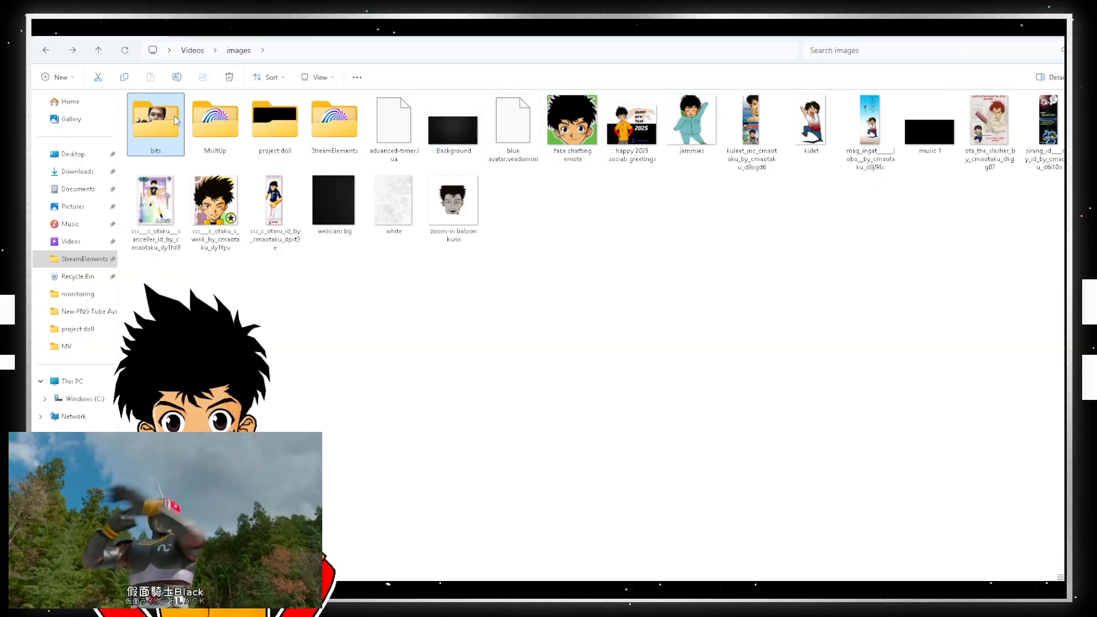
# - Reopen the project doll folder and view the gold n twitch colors picture
pyautogui.doubleClick(283, 122)
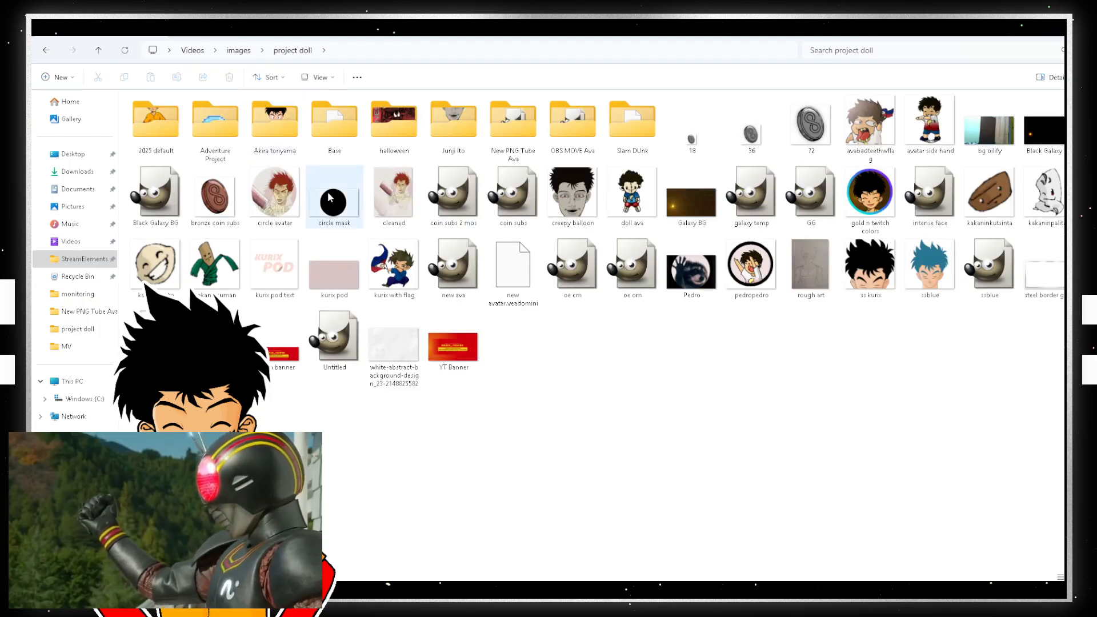
pyautogui.click(885, 202)
pyautogui.doubleClick(885, 201)
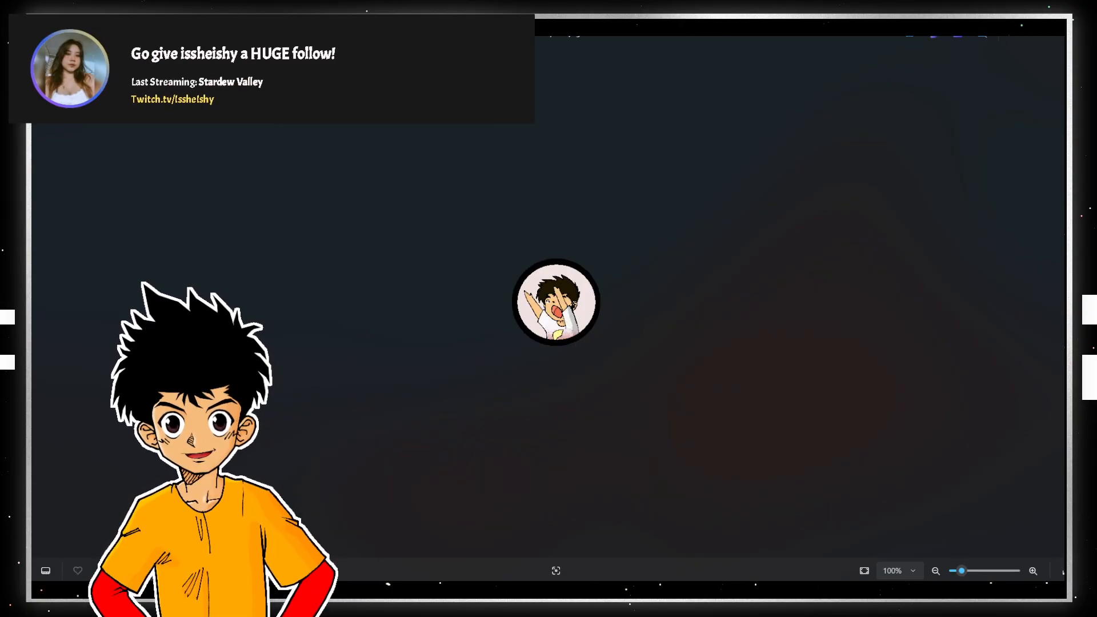
# - Look through the pencil sketch, the black-haired and blue-haired heads and the following artworks up to the YT Banner, and leave the viewer
pyautogui.press('Right')
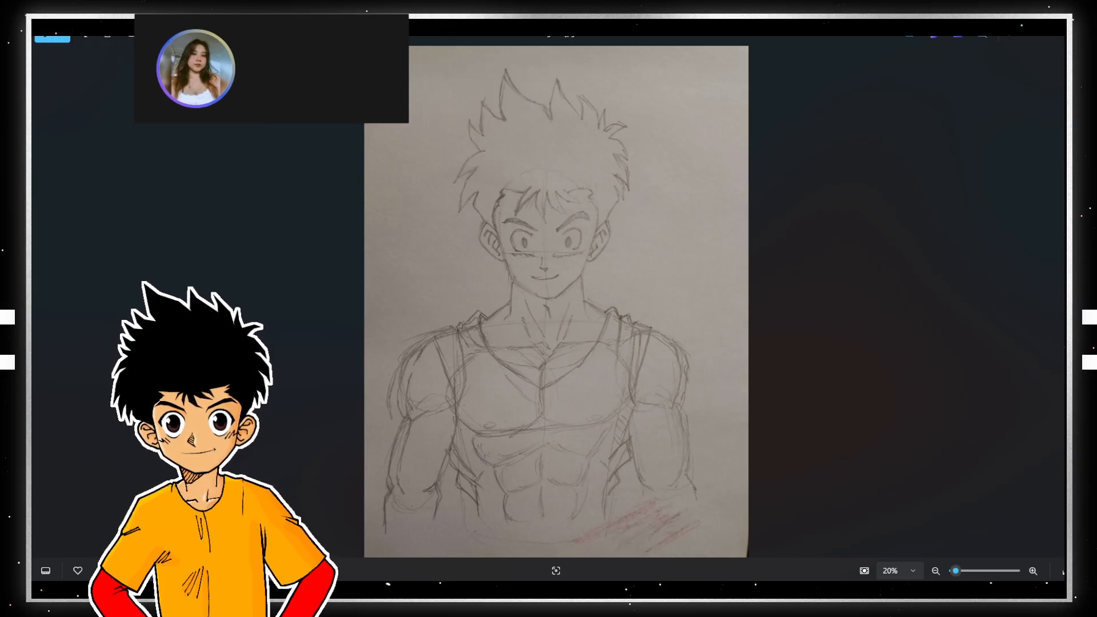
pyautogui.press('Right')
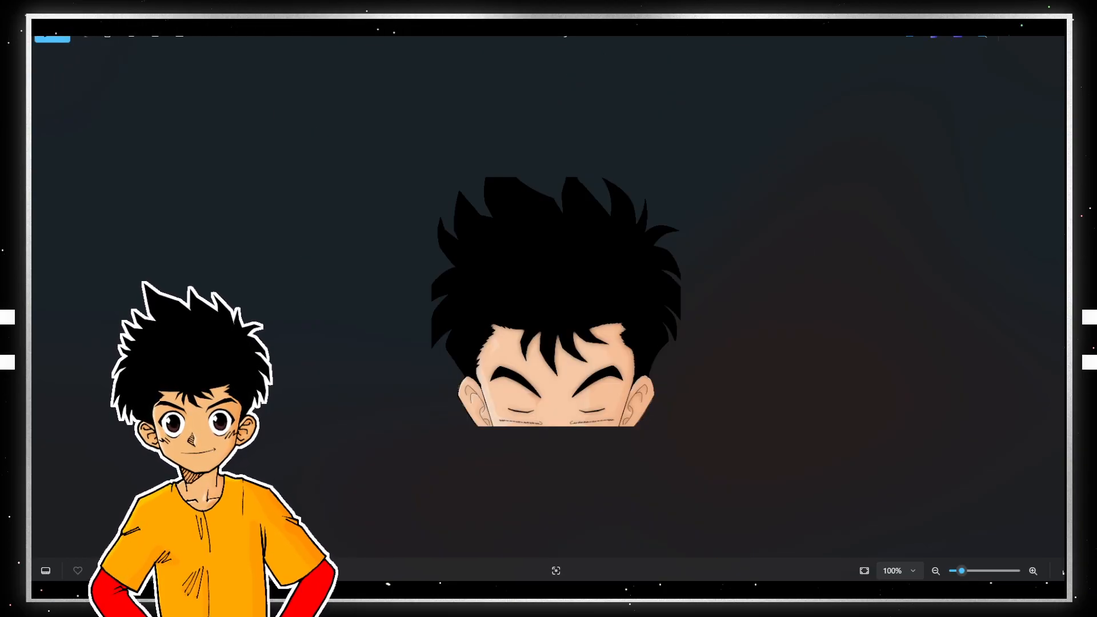
pyautogui.press('Right')
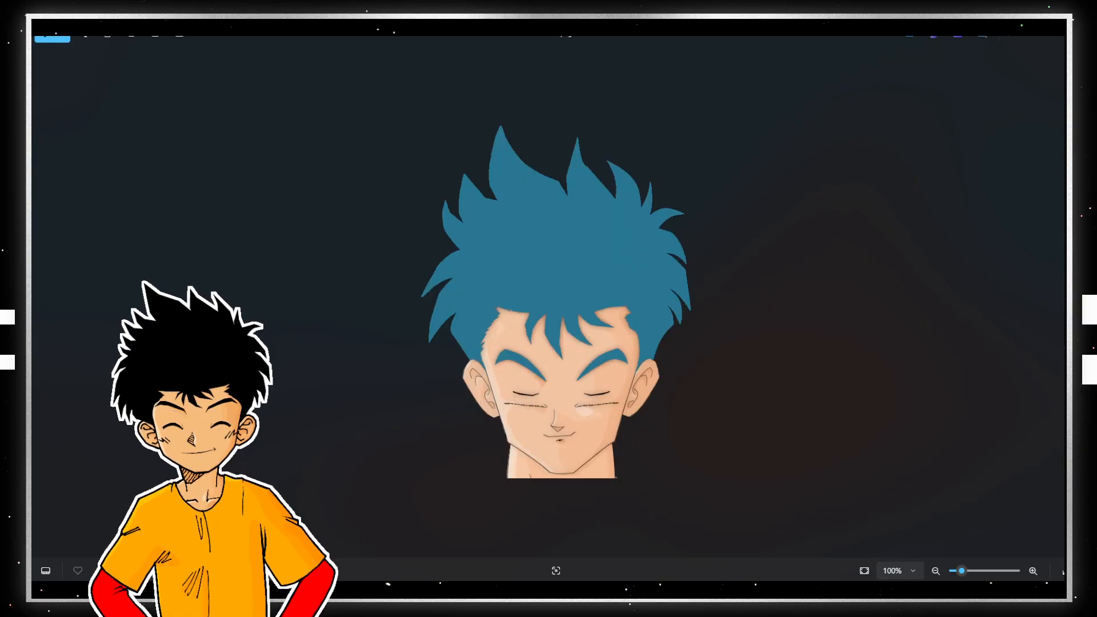
pyautogui.press('Right')
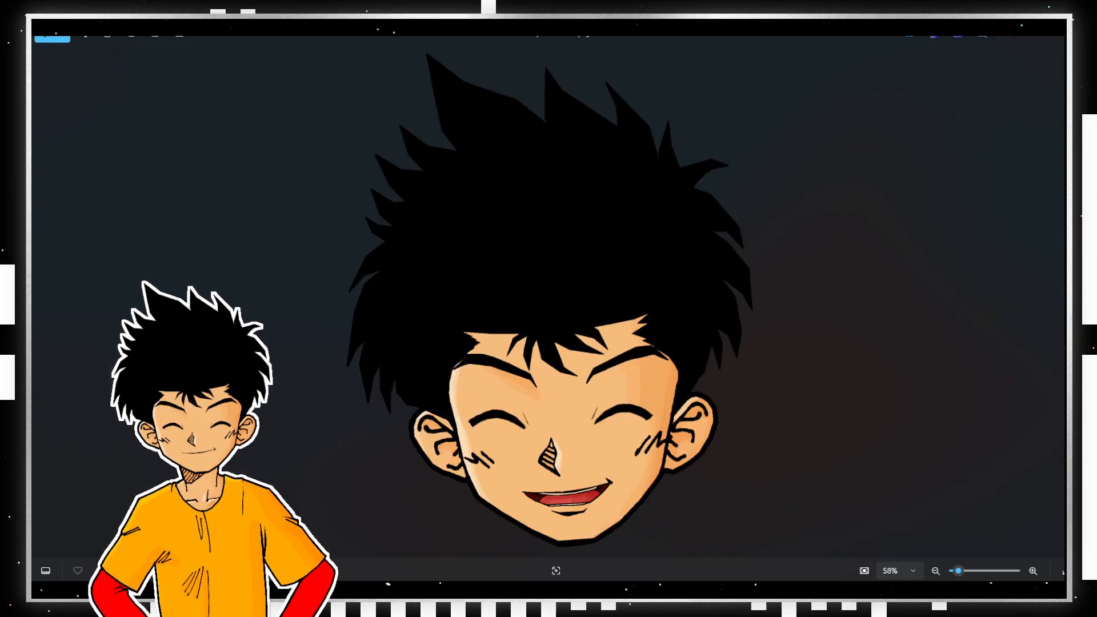
pyautogui.press('Right')
pyautogui.press('Right')
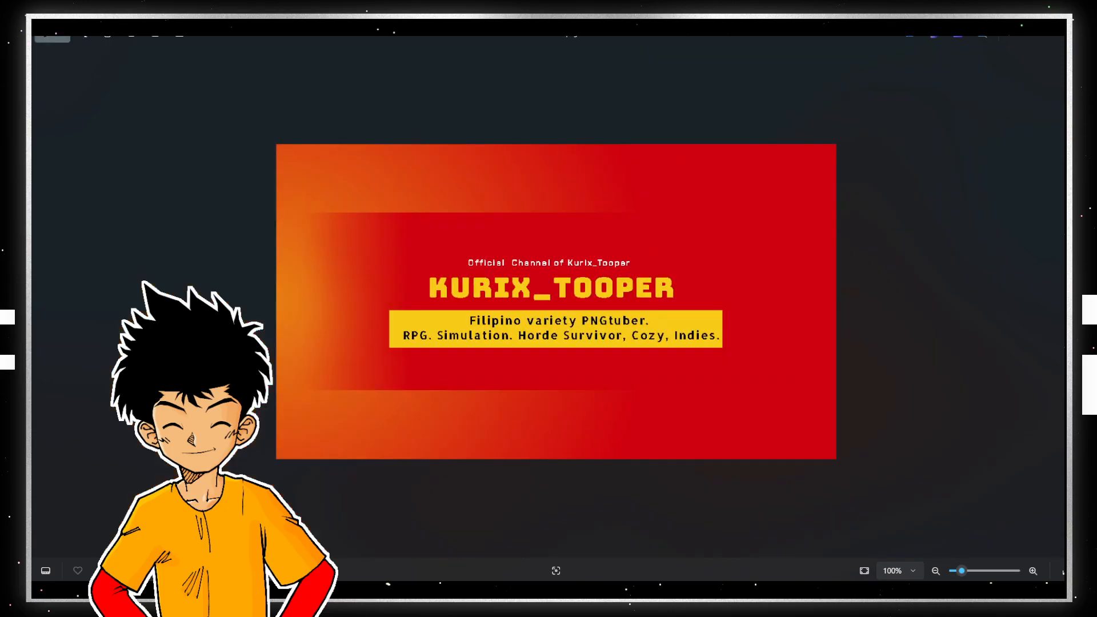
pyautogui.click(1063, 28)
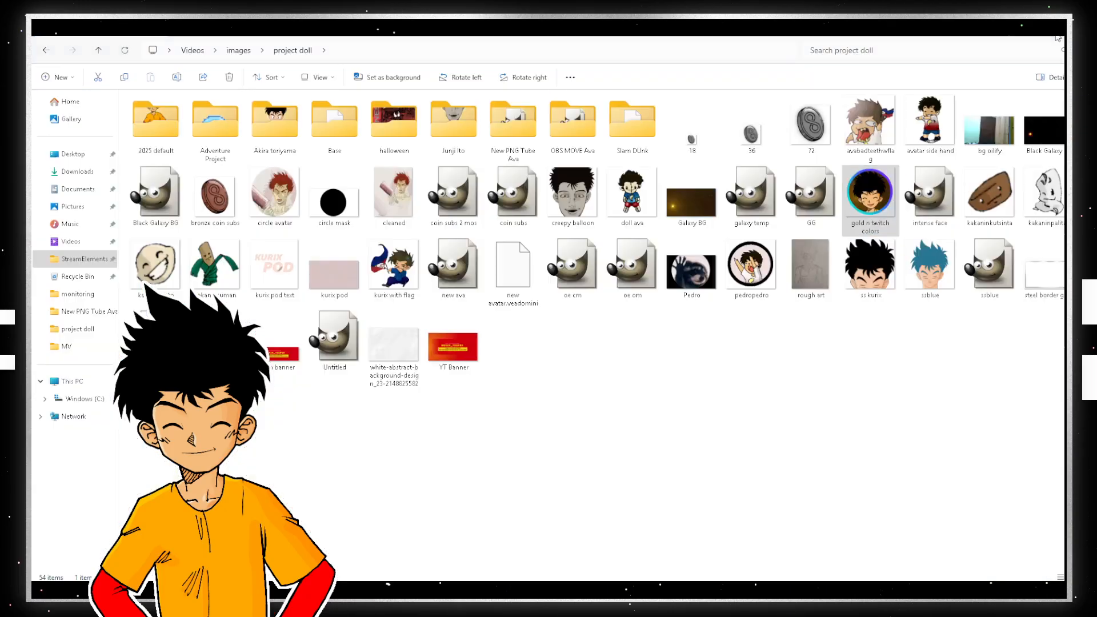
# - View the first blue tank top avatar in the Akira toriyama folder and return to the project doll folder
pyautogui.doubleClick(272, 132)
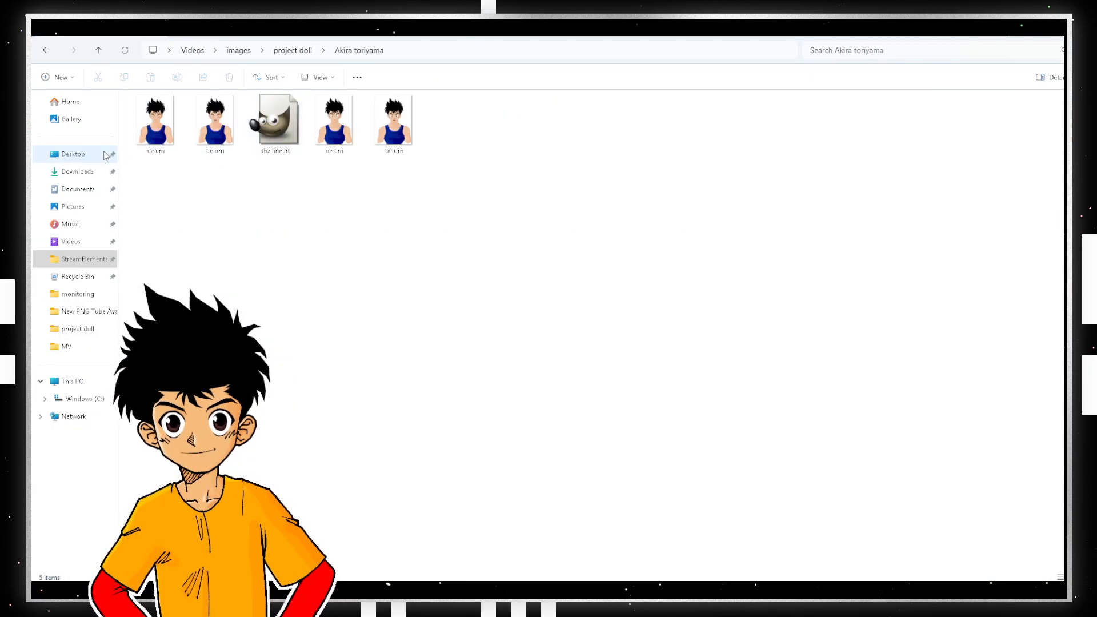
pyautogui.doubleClick(147, 134)
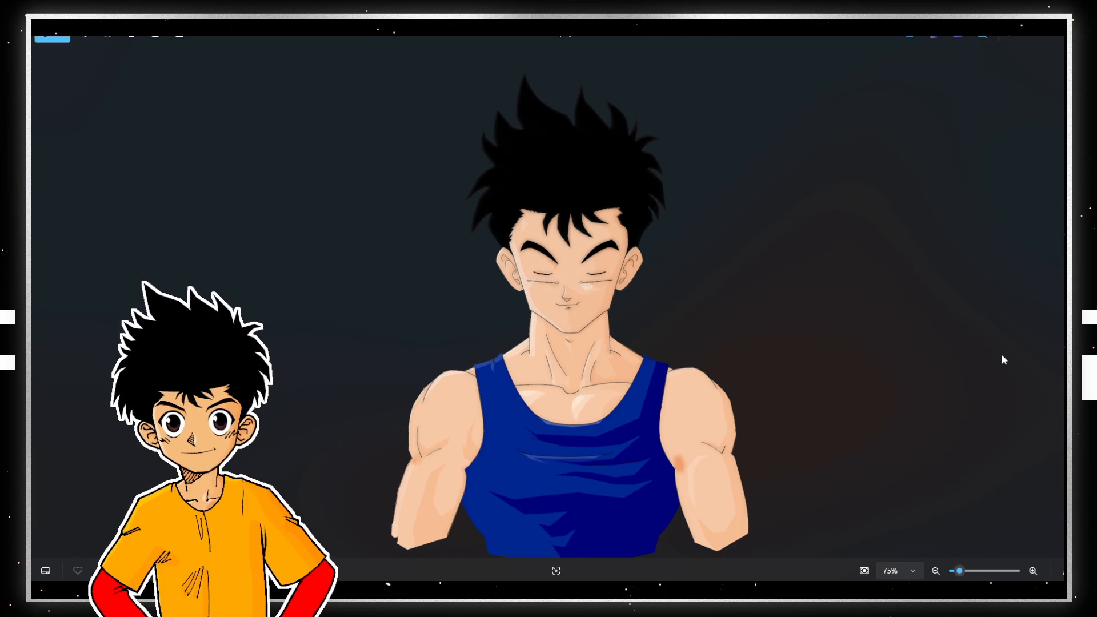
pyautogui.click(1068, 26)
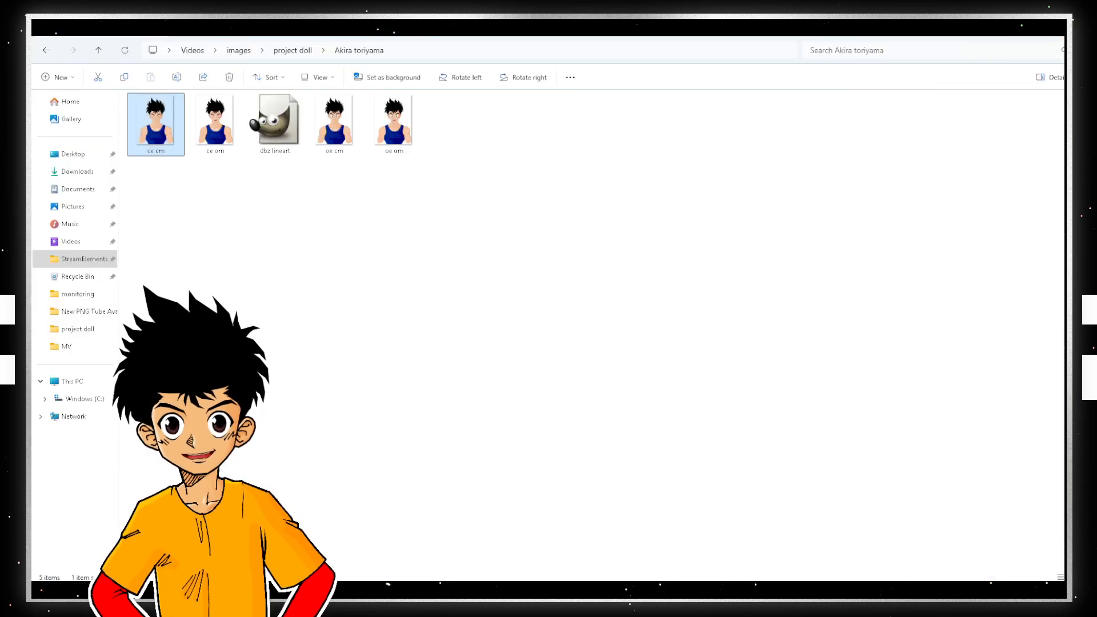
pyautogui.click(48, 51)
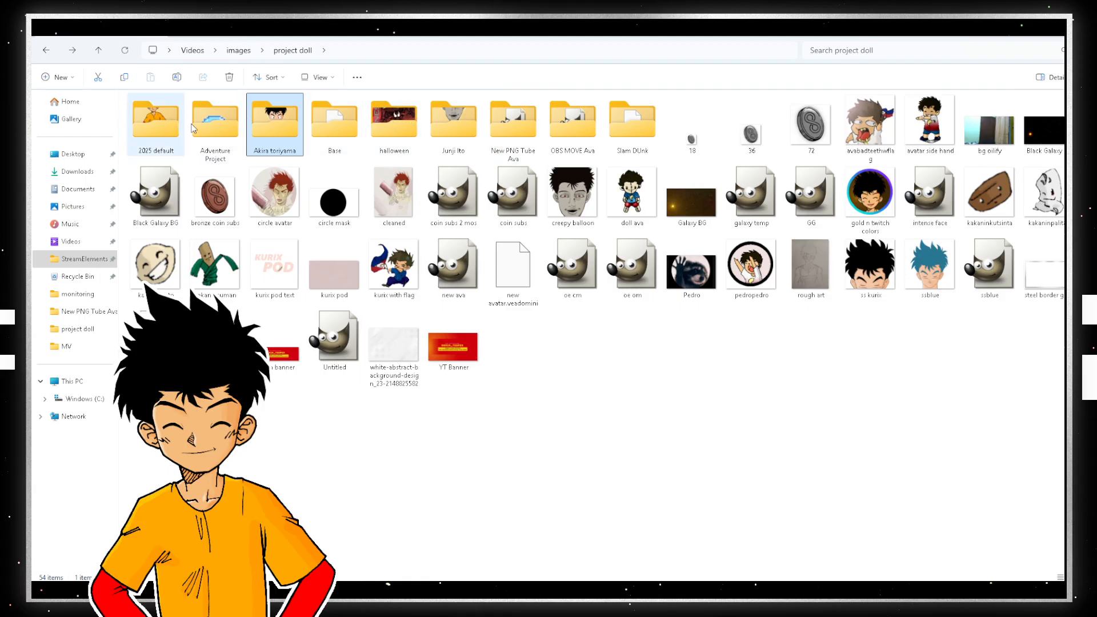
# - Open the first raised slam picture in the Slam DUnk folder and look through the neighbouring red jersey variants
pyautogui.doubleClick(620, 129)
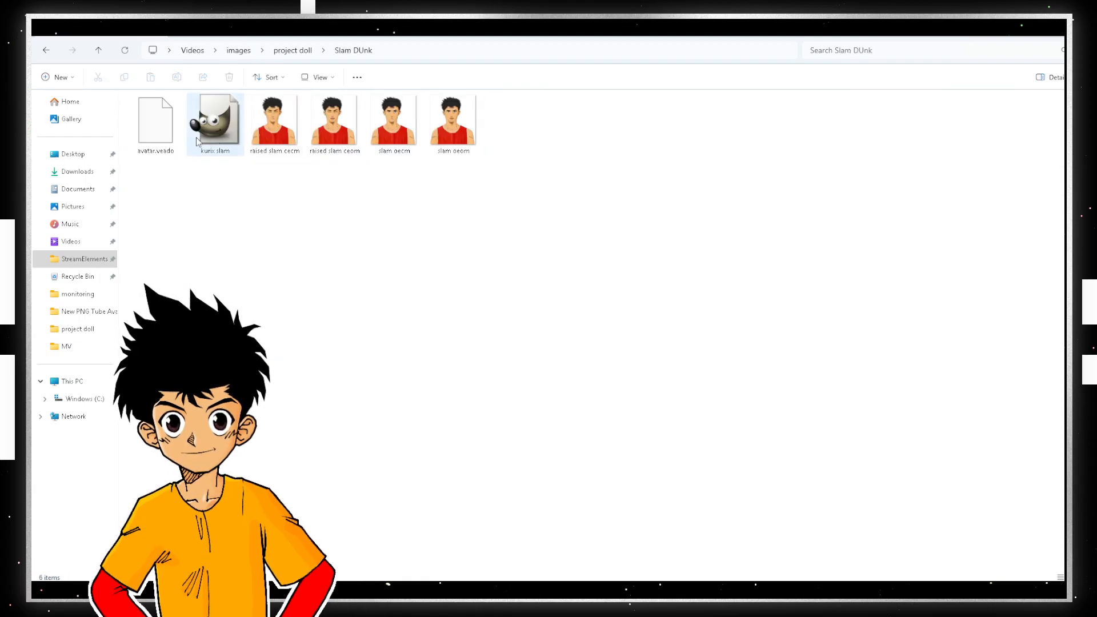
pyautogui.doubleClick(289, 139)
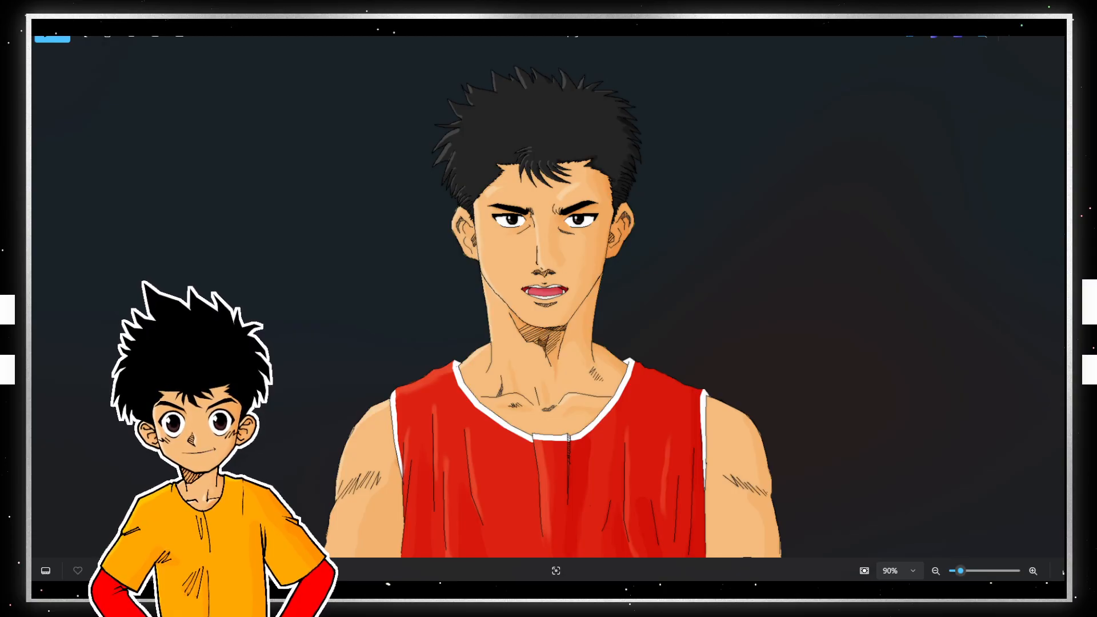
pyautogui.press('Left')
pyautogui.press('Left')
pyautogui.press('Left')
pyautogui.press('Right')
pyautogui.press('Right')
pyautogui.press('Right')
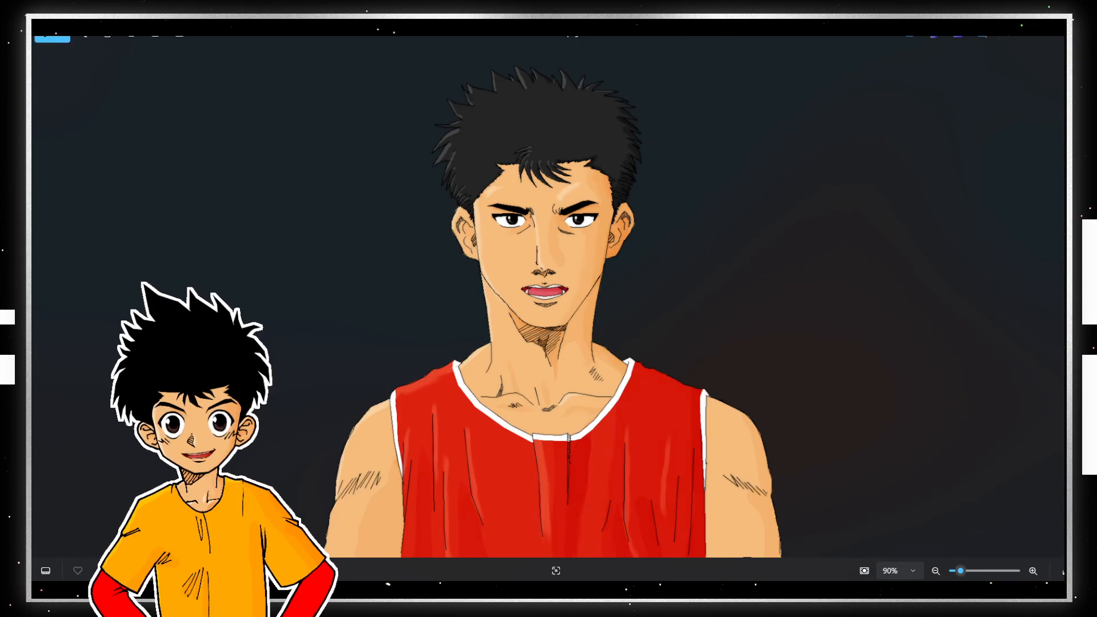
# - Compare the closed-mouth and open-mouth versions of the red jersey avatar, and leave the photo viewer
pyautogui.press('Left')
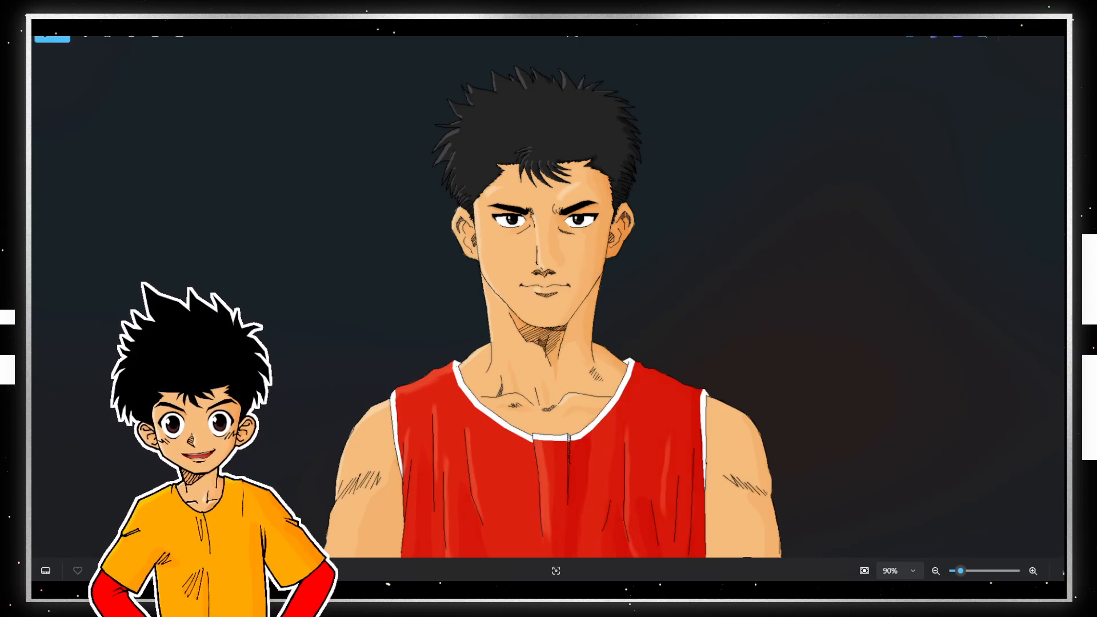
pyautogui.press('Right')
pyautogui.press('Left')
pyautogui.press('Left')
pyautogui.press('Right')
pyautogui.press('Right')
pyautogui.press('Left')
pyautogui.press('Right')
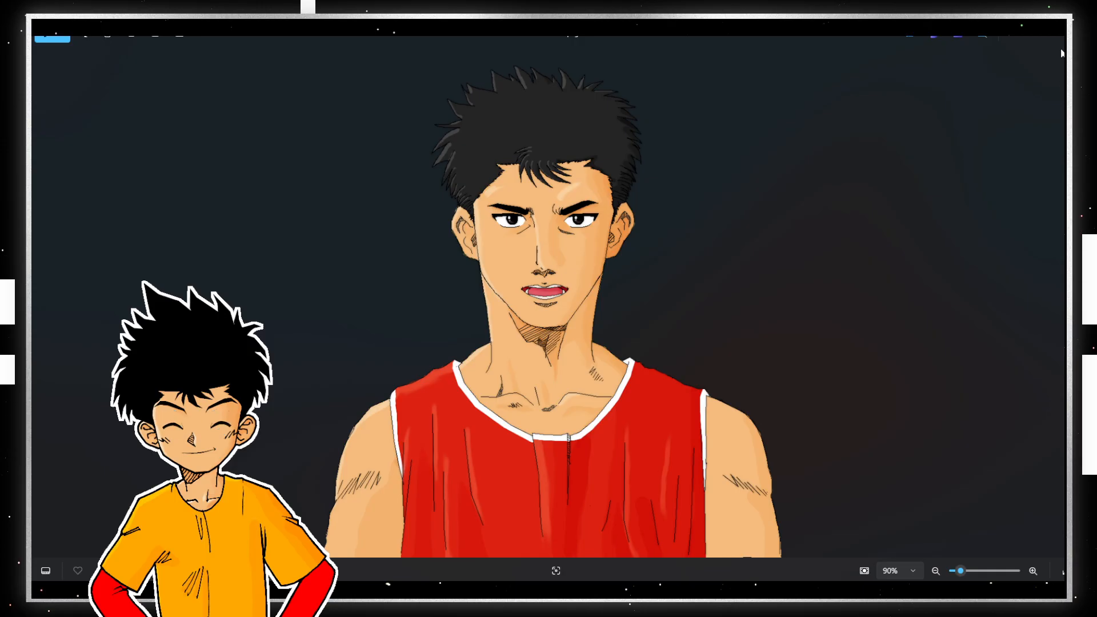
pyautogui.click(1065, 27)
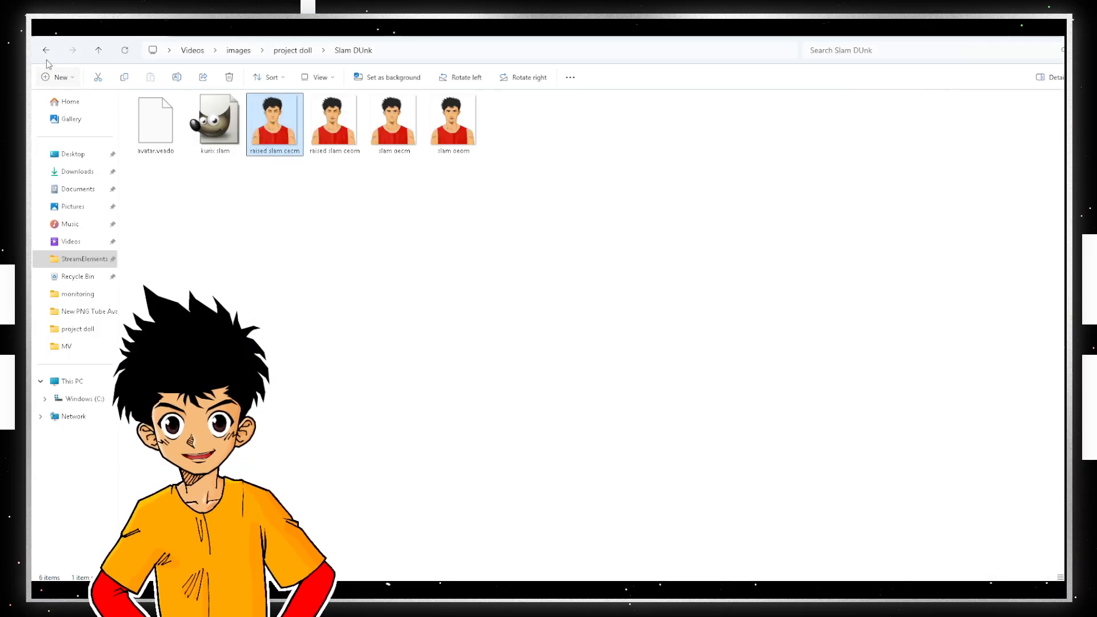
# - Return to the project doll folder and view the Open eyes closed mouth picture from the Junji Ito folder
pyautogui.hotkey('alt', 'Left')
pyautogui.click(455, 133)
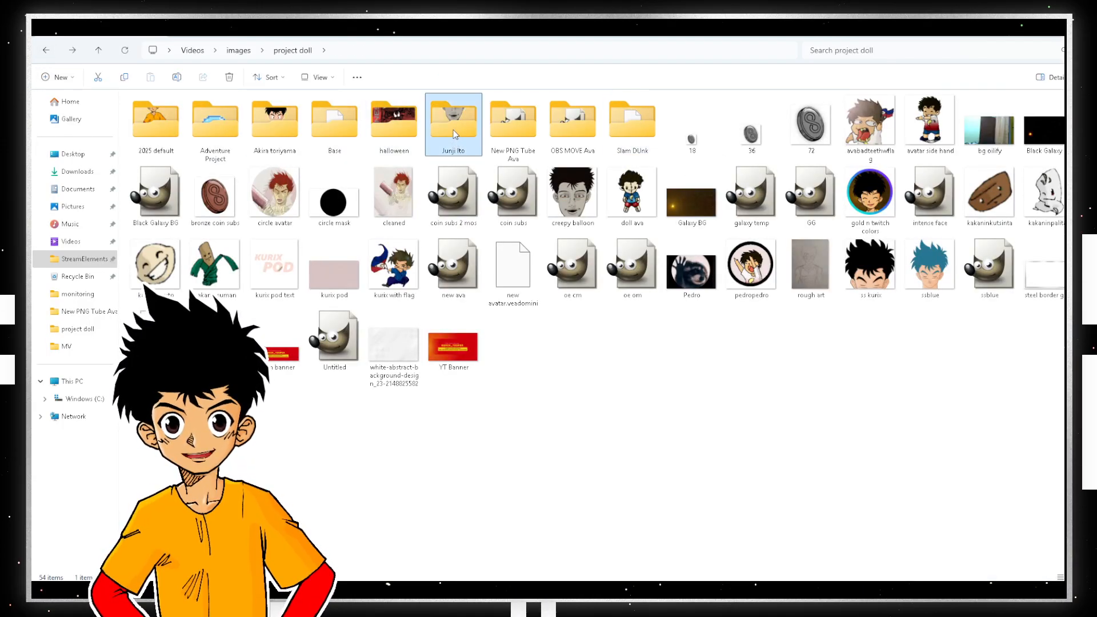
pyautogui.doubleClick(456, 127)
pyautogui.click(159, 126)
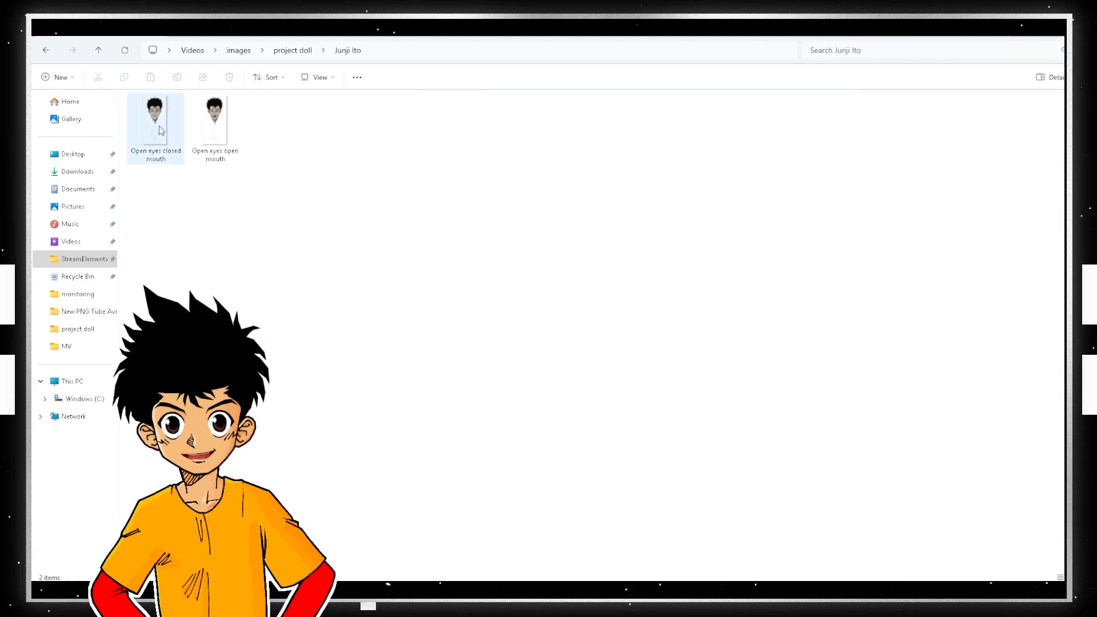
pyautogui.doubleClick(159, 125)
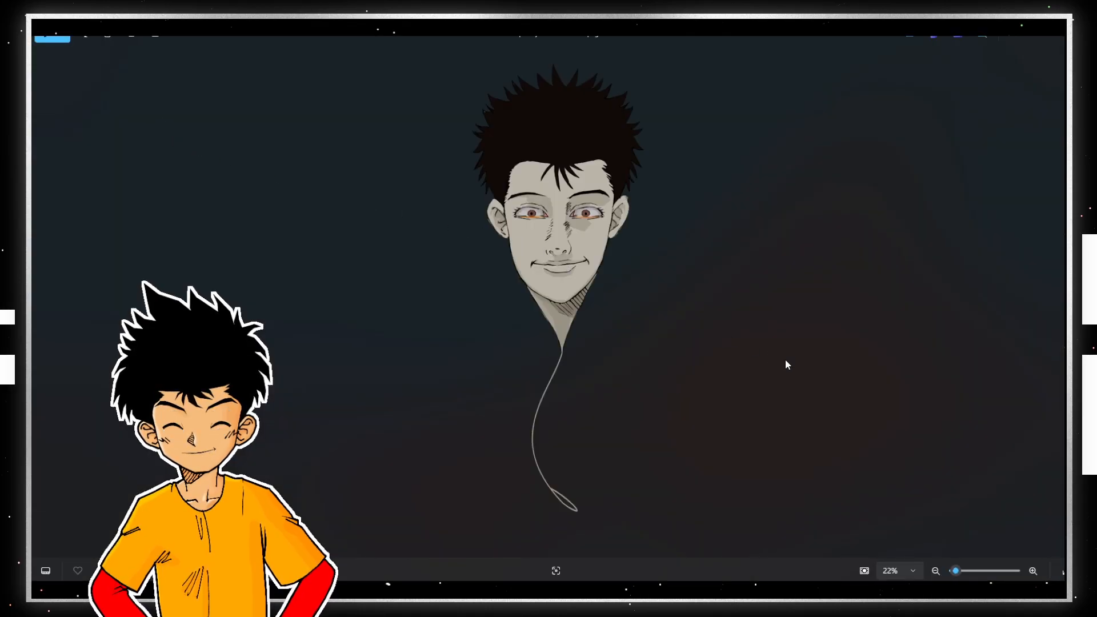
# - Alternate between the Open eyes open mouth and Open eyes closed mouth pictures to compare the balloon head's expressions
pyautogui.press('Right')
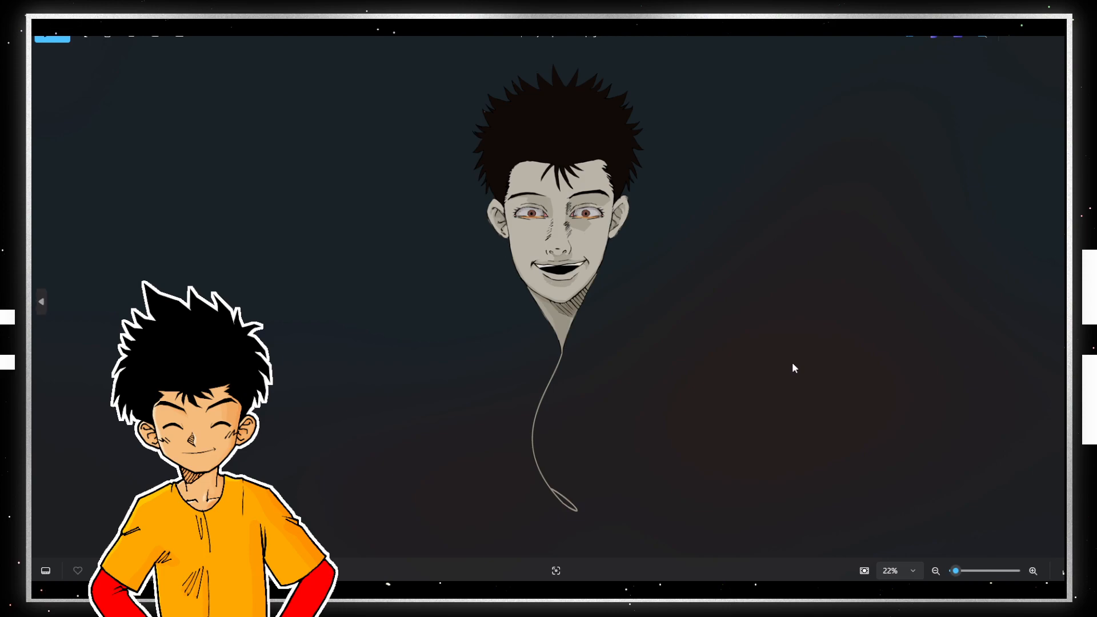
pyautogui.press('Left')
pyautogui.press('Right')
pyautogui.press('Left')
pyautogui.press('Right')
pyautogui.press('Left')
pyautogui.press('Right')
pyautogui.press('Left')
pyautogui.press('Right')
pyautogui.press('Left')
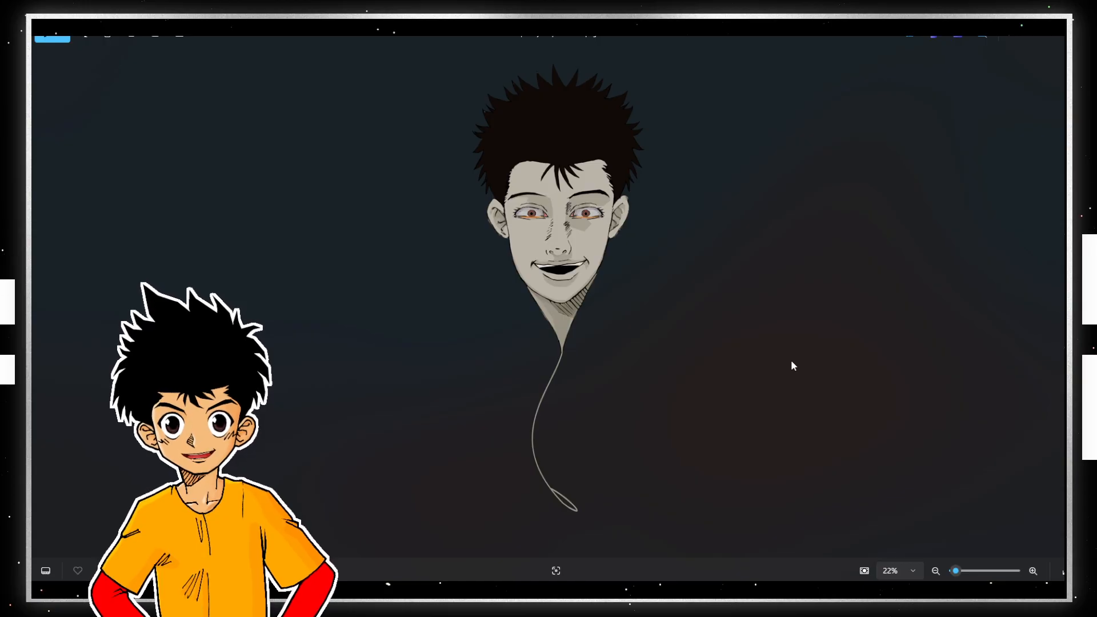
pyautogui.press('Right')
pyautogui.press('Left')
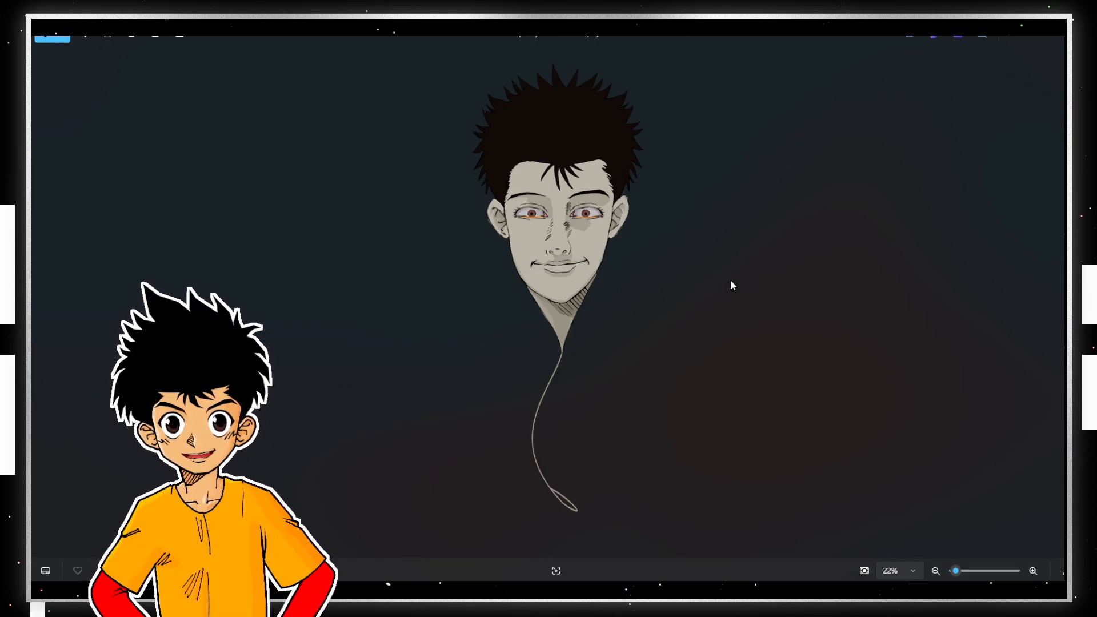
# - Inspect the closed-mouth balloon head's face and hair at an enlarged size, and return to the full picture
pyautogui.scroll(7, 747, 297)
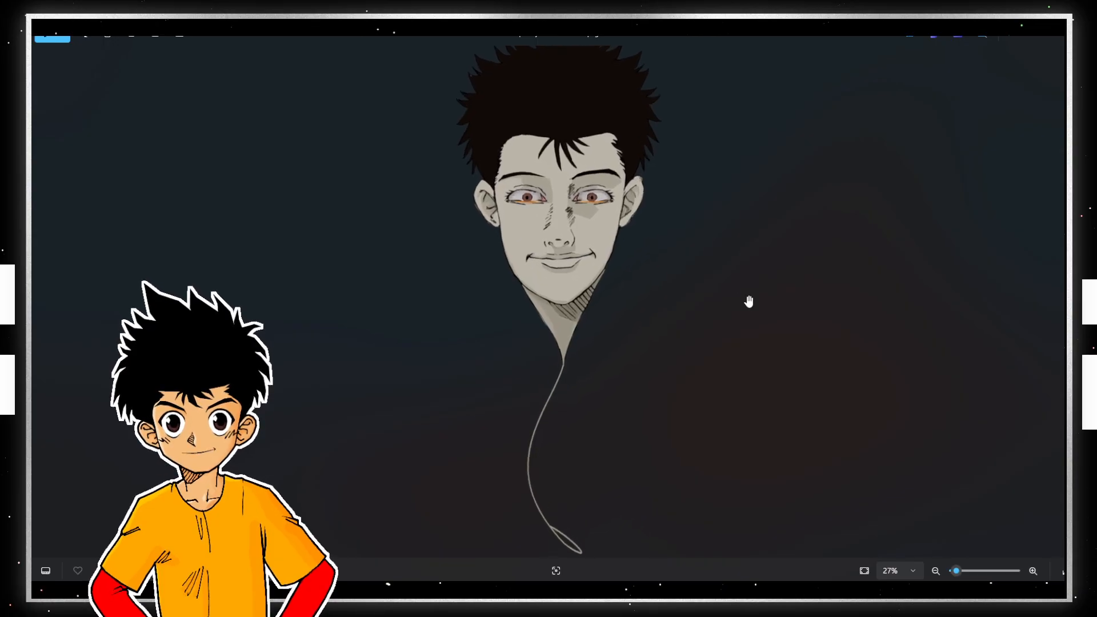
pyautogui.moveTo(573, 210); pyautogui.dragTo(591, 348)
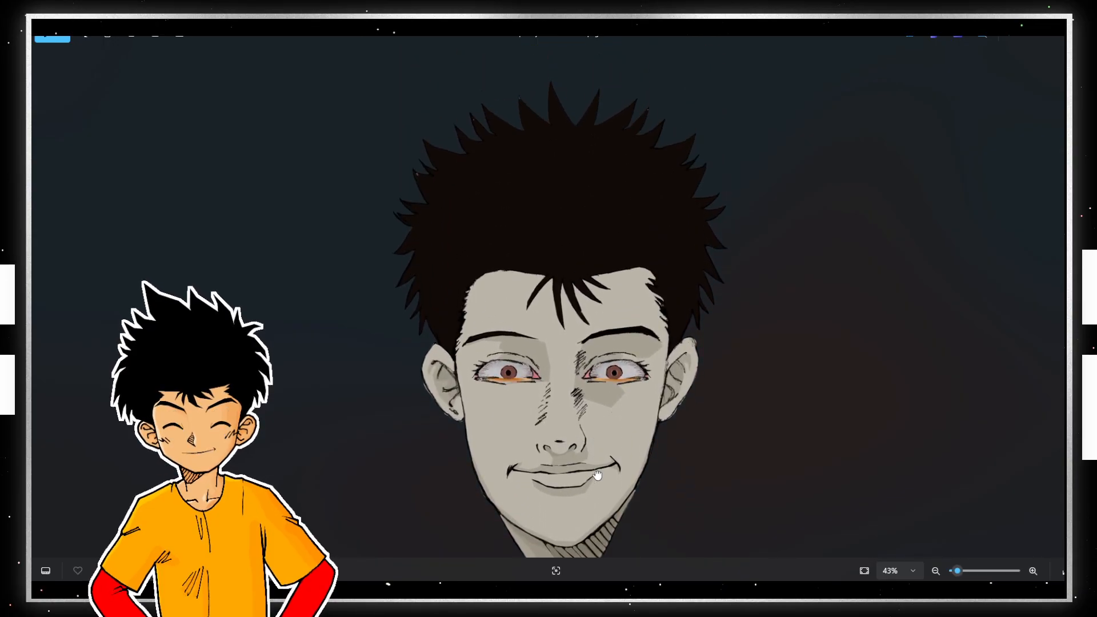
pyautogui.scroll(-7, 560, 492)
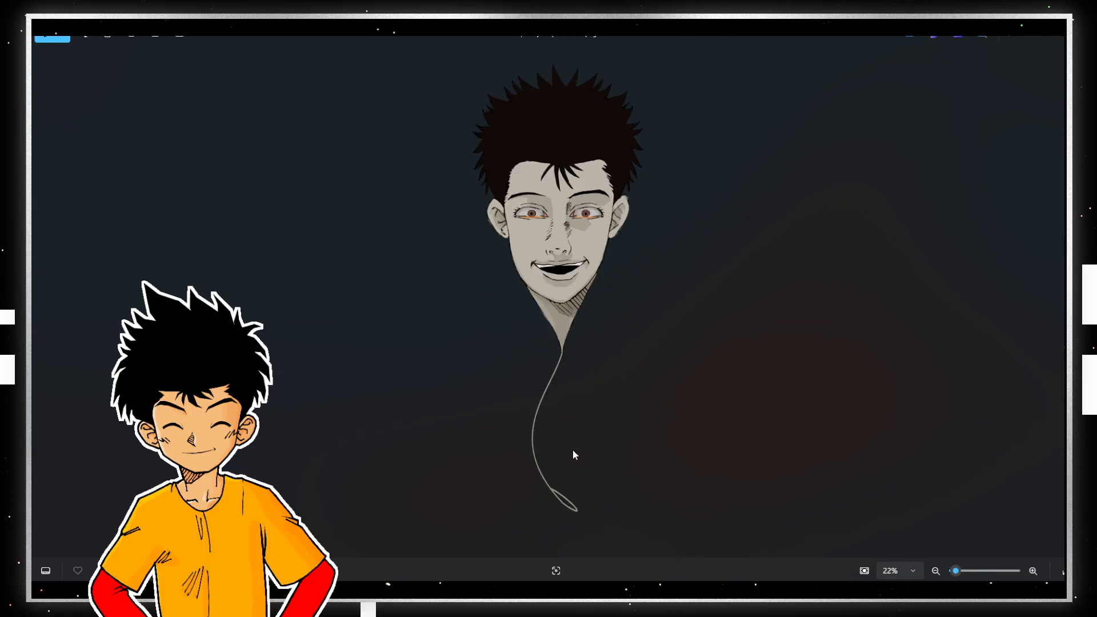
# - Return to GIMP, compare the shirt line art with and without the pupils #2 reference layer, and leave the reference hidden
pyautogui.click(1061, 40)
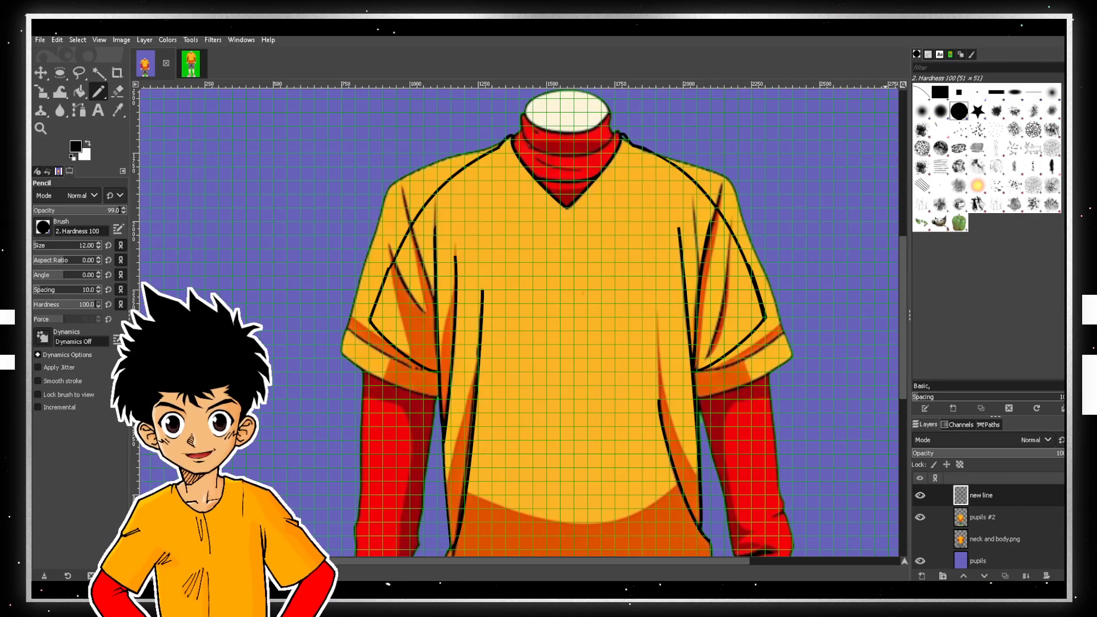
pyautogui.click(920, 521)
pyautogui.click(918, 520)
pyautogui.click(918, 521)
pyautogui.click(918, 521)
pyautogui.click(917, 522)
pyautogui.click(917, 522)
pyautogui.click(917, 522)
pyautogui.click(918, 522)
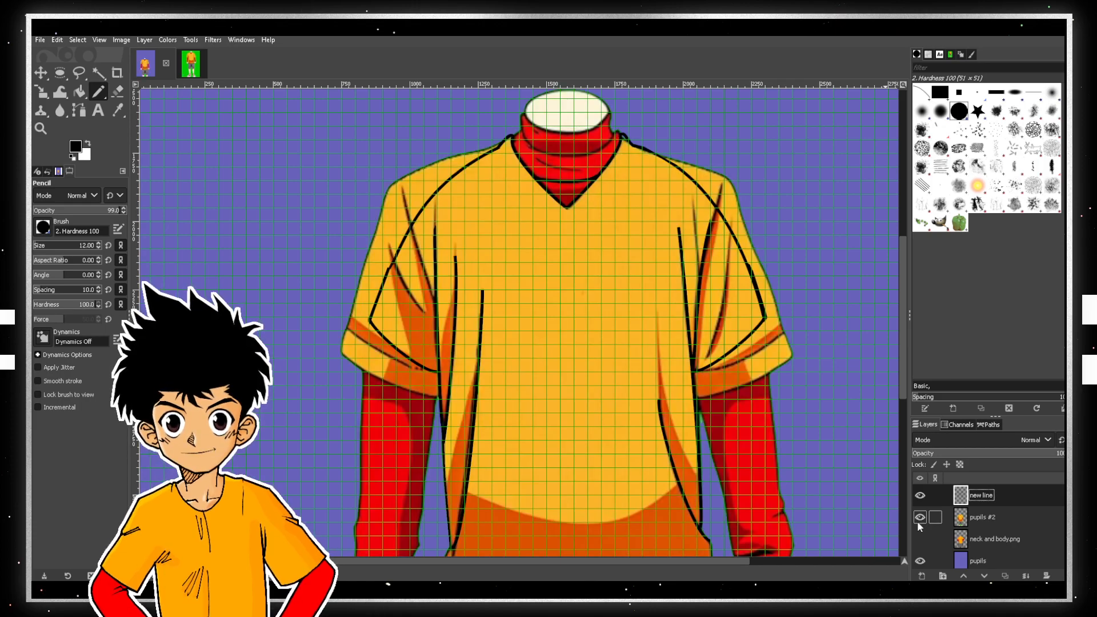
pyautogui.click(917, 522)
pyautogui.click(917, 521)
pyautogui.click(918, 521)
pyautogui.click(918, 522)
pyautogui.click(918, 522)
pyautogui.click(917, 521)
pyautogui.click(917, 521)
pyautogui.click(917, 518)
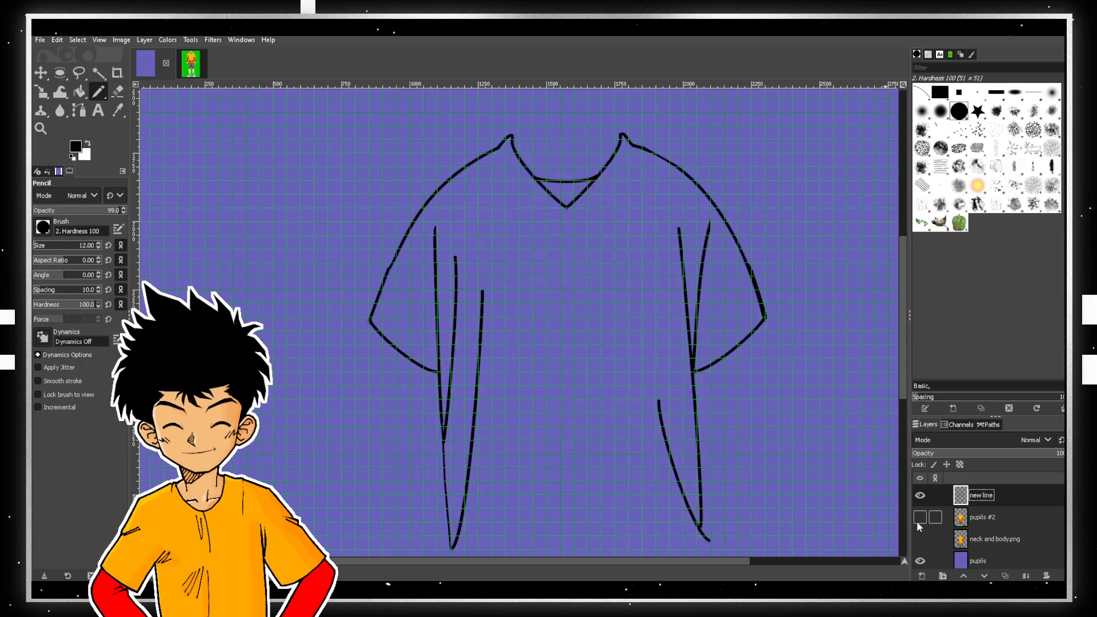
pyautogui.click(917, 520)
pyautogui.click(917, 520)
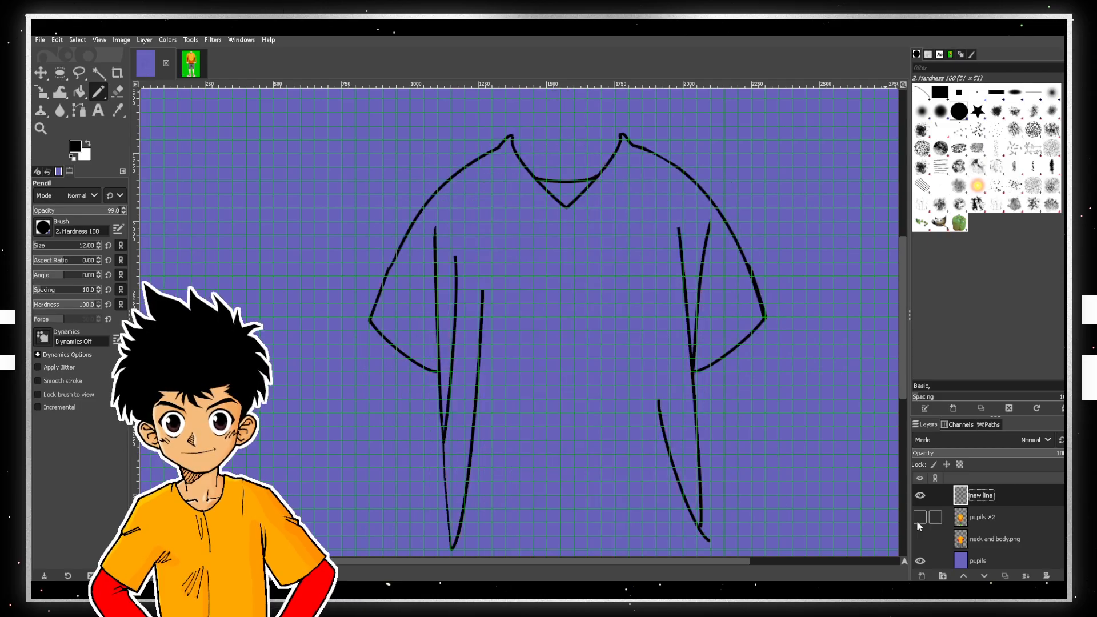
# - Duplicate the new line layer and rename the original to "top shirt"
pyautogui.rightClick(1030, 489)
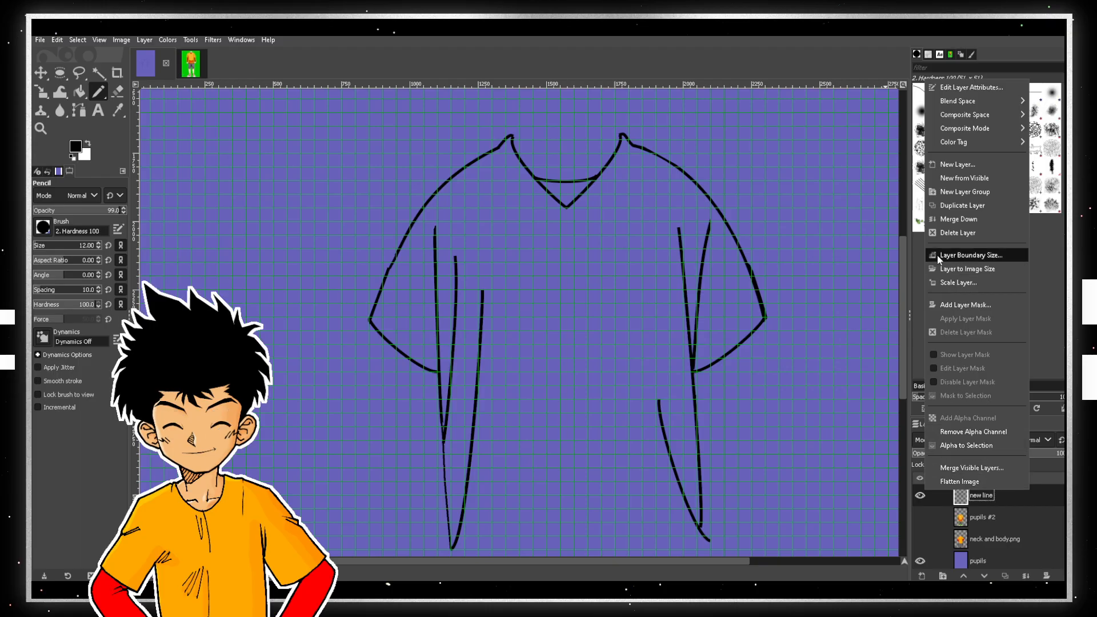
pyautogui.click(962, 205)
pyautogui.click(983, 517)
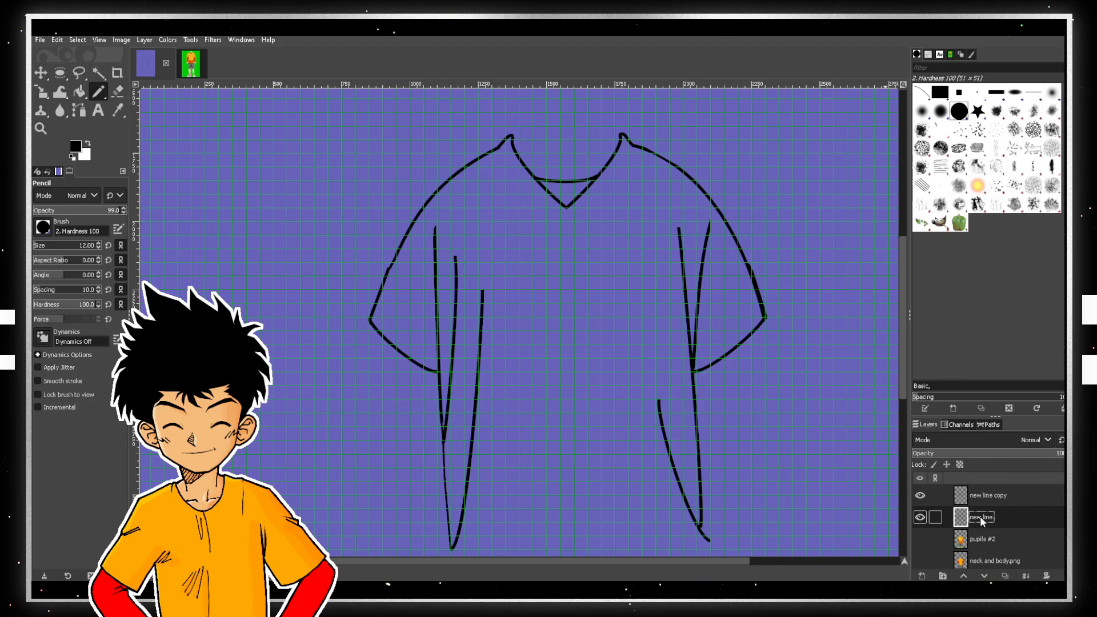
pyautogui.doubleClick(981, 516)
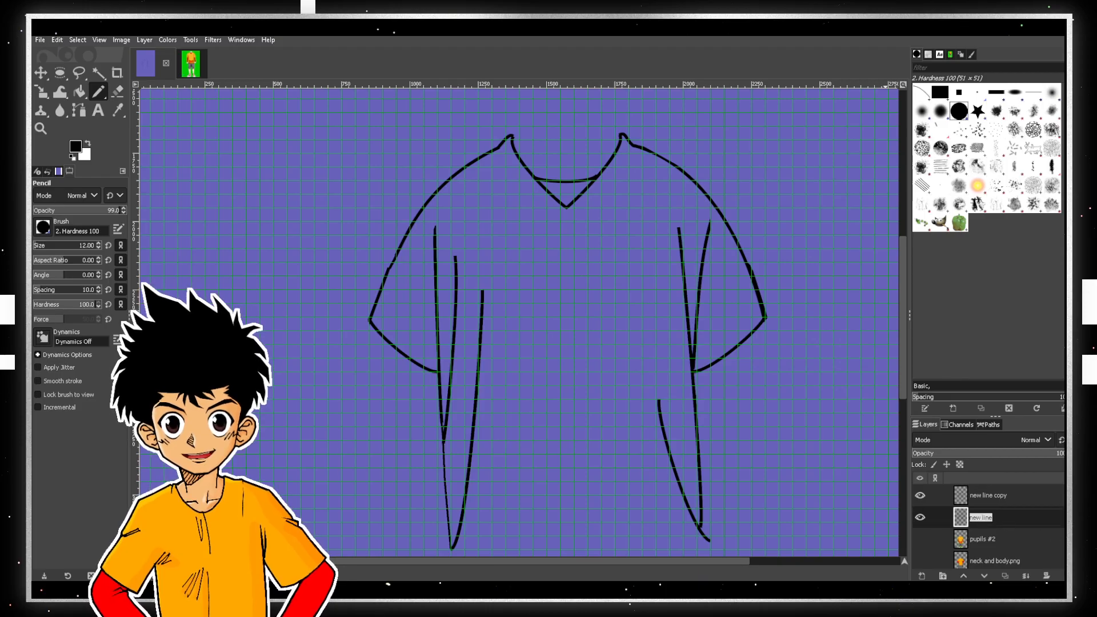
pyautogui.write('top shirt')
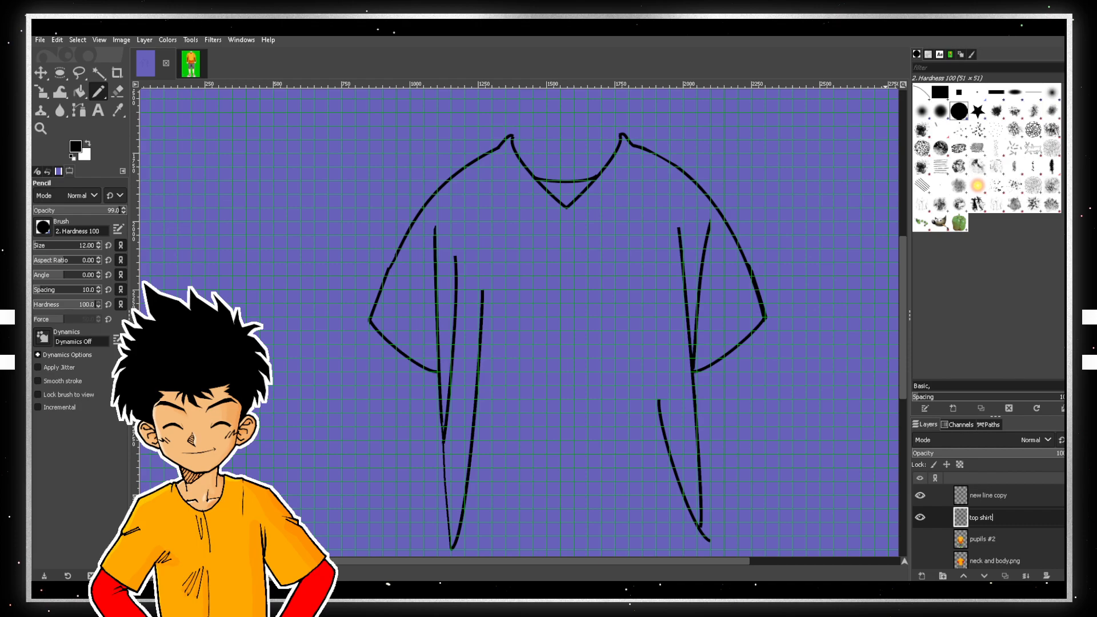
# - Rename the duplicated line layer to "undershirt" and hide it
pyautogui.doubleClick(994, 492)
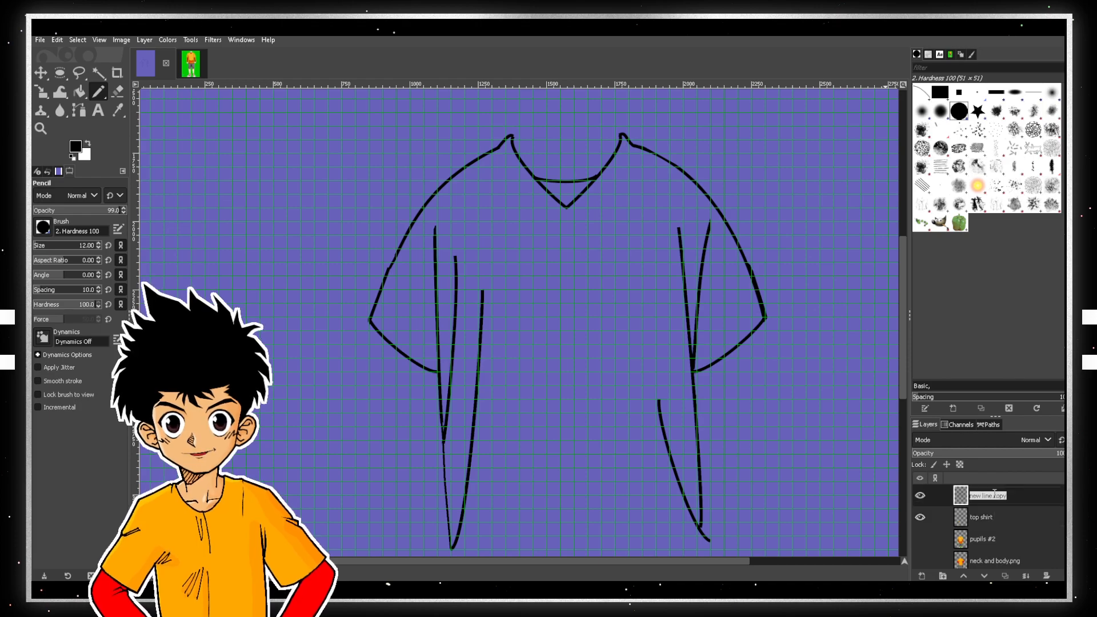
pyautogui.write('undershirt')
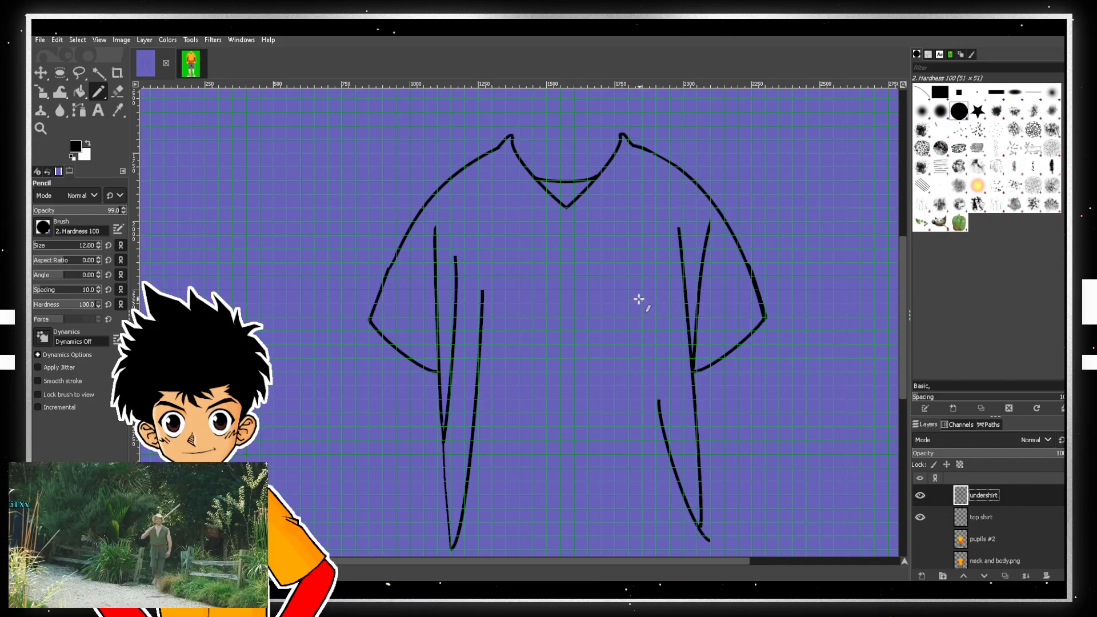
pyautogui.click(1002, 520)
pyautogui.click(921, 496)
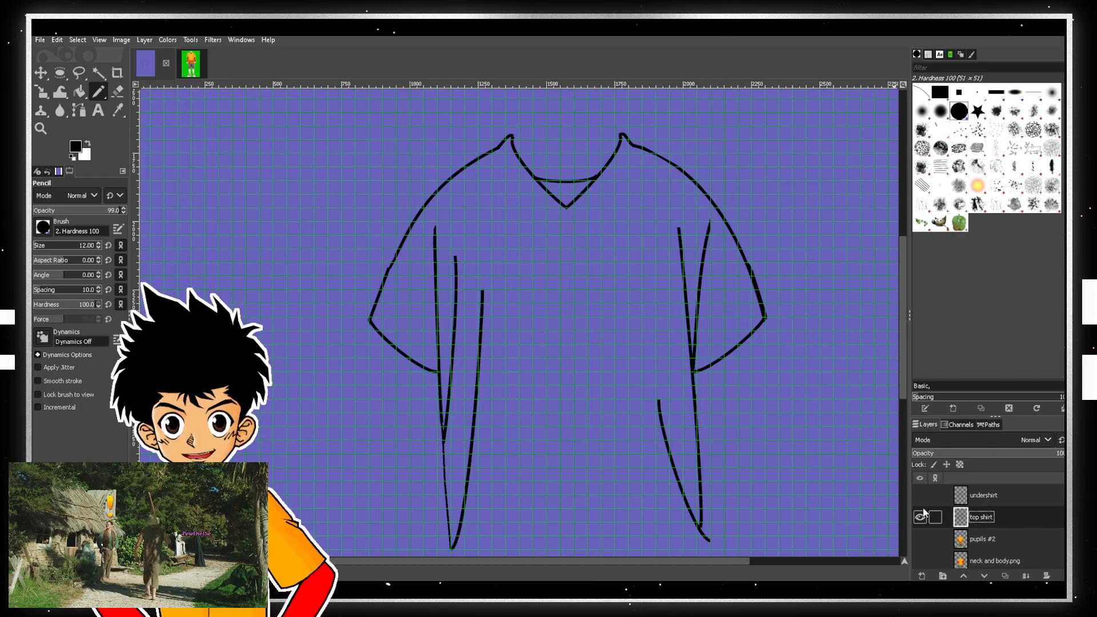
# - Show the pupils #2 reference and the neck and body.png layer together beneath the shirt lines
pyautogui.click(1009, 543)
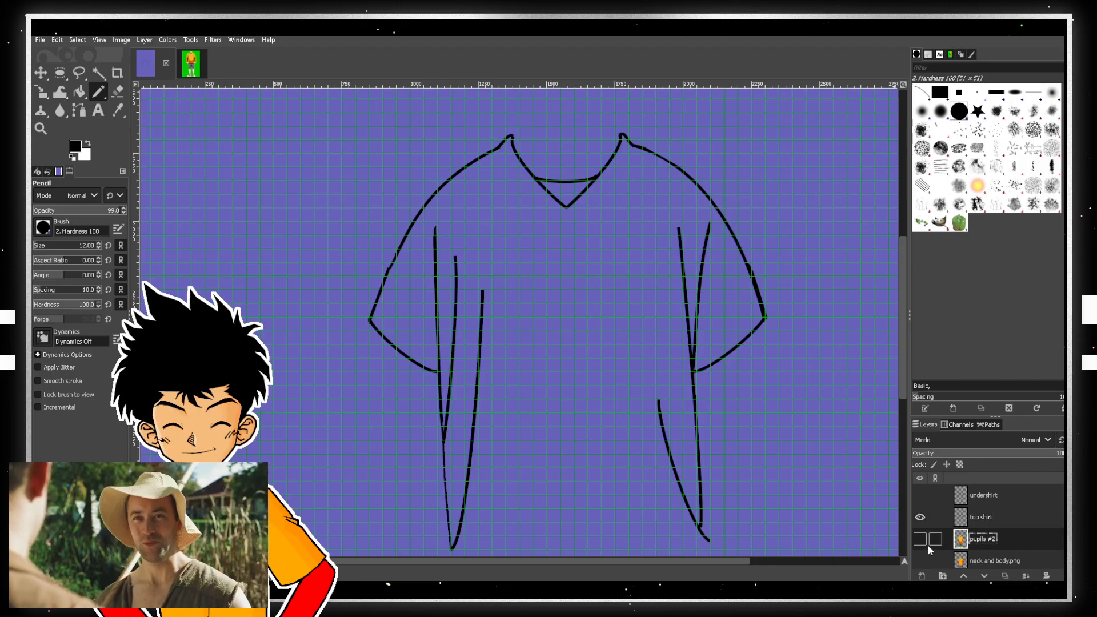
pyautogui.click(920, 541)
pyautogui.click(920, 541)
pyautogui.click(921, 541)
pyautogui.click(921, 561)
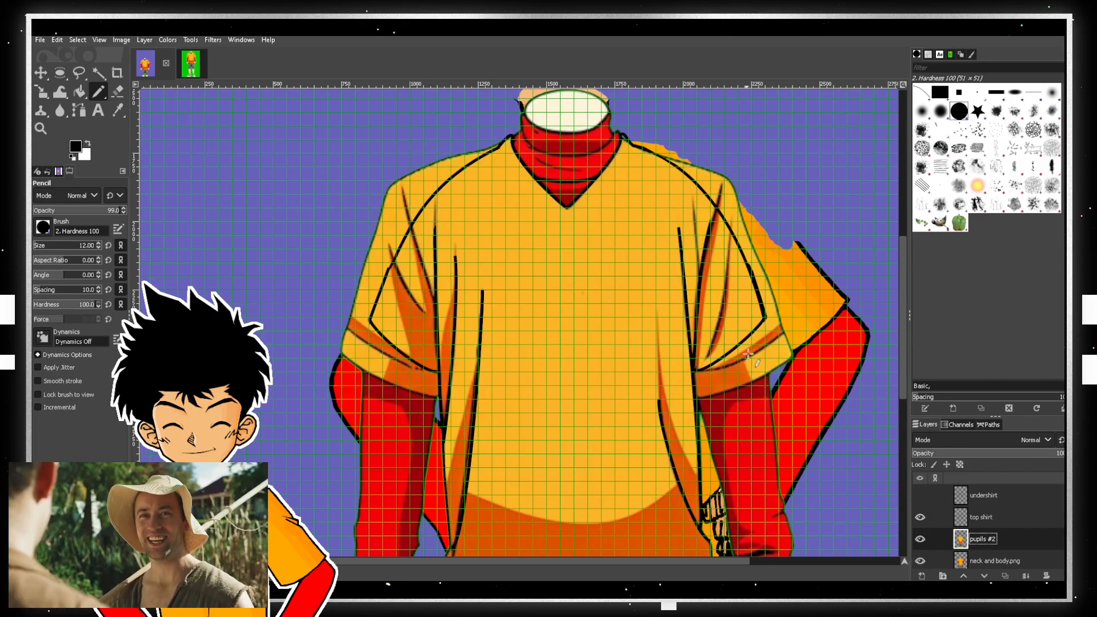
# - Compare the old body artwork with the pupils #2 reference by toggling the reference, and hide the neck and body.png layer
pyautogui.click(920, 540)
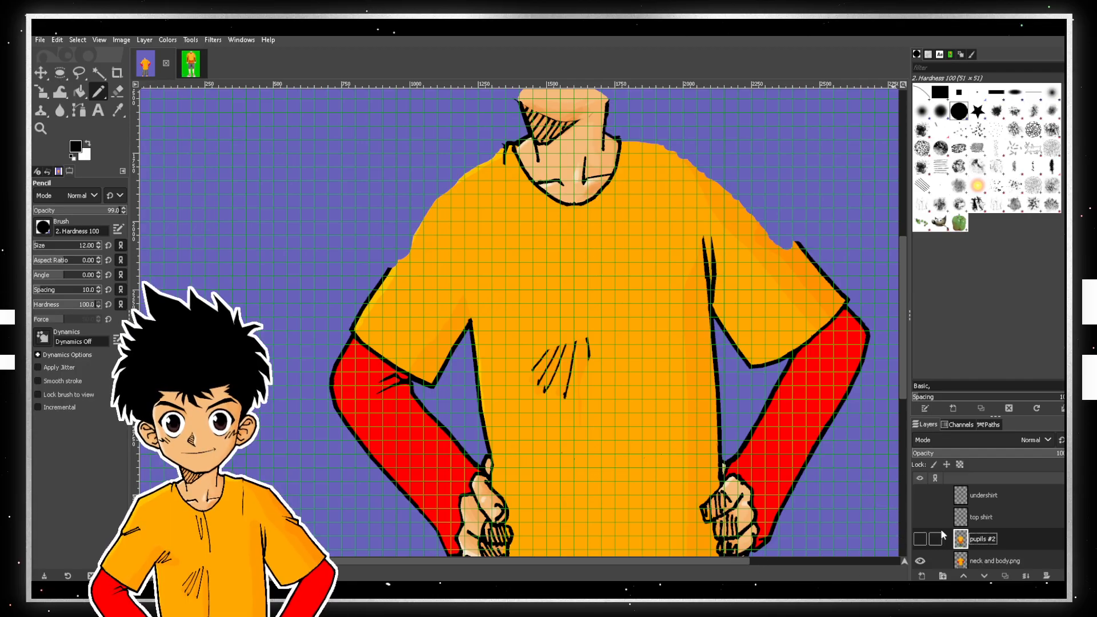
pyautogui.click(920, 539)
pyautogui.click(920, 539)
pyautogui.click(921, 539)
pyautogui.click(920, 539)
pyautogui.click(920, 539)
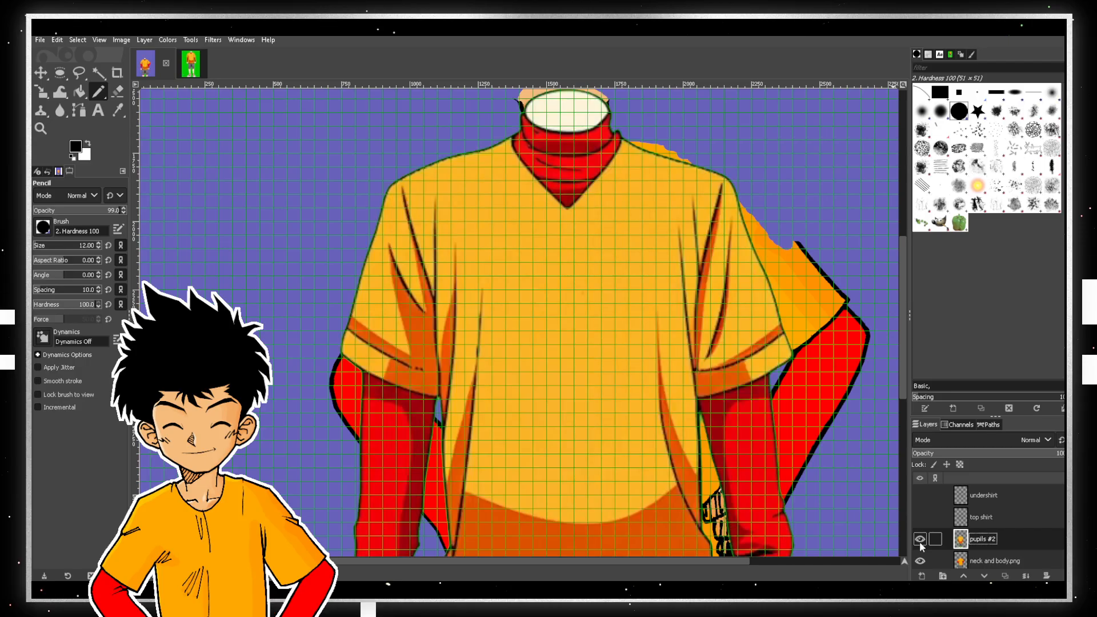
pyautogui.click(920, 539)
pyautogui.click(920, 539)
pyautogui.click(920, 539)
pyautogui.click(920, 539)
pyautogui.click(918, 559)
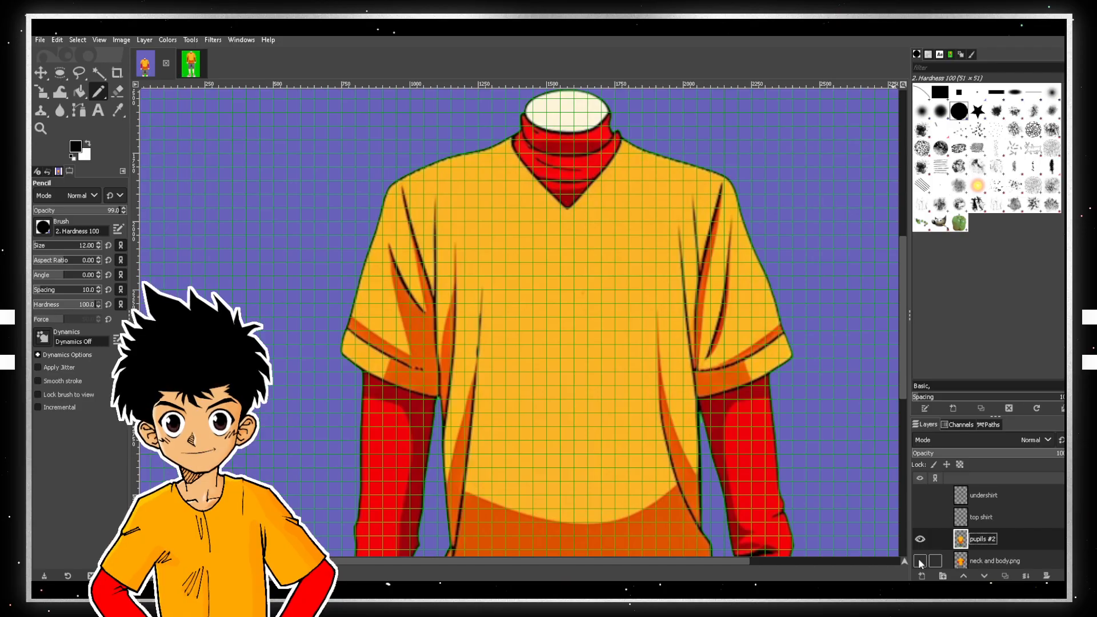
# - Check the top shirt and undershirt line layers in turn over the pupils #2 reference, and hide the undershirt layer
pyautogui.click(921, 517)
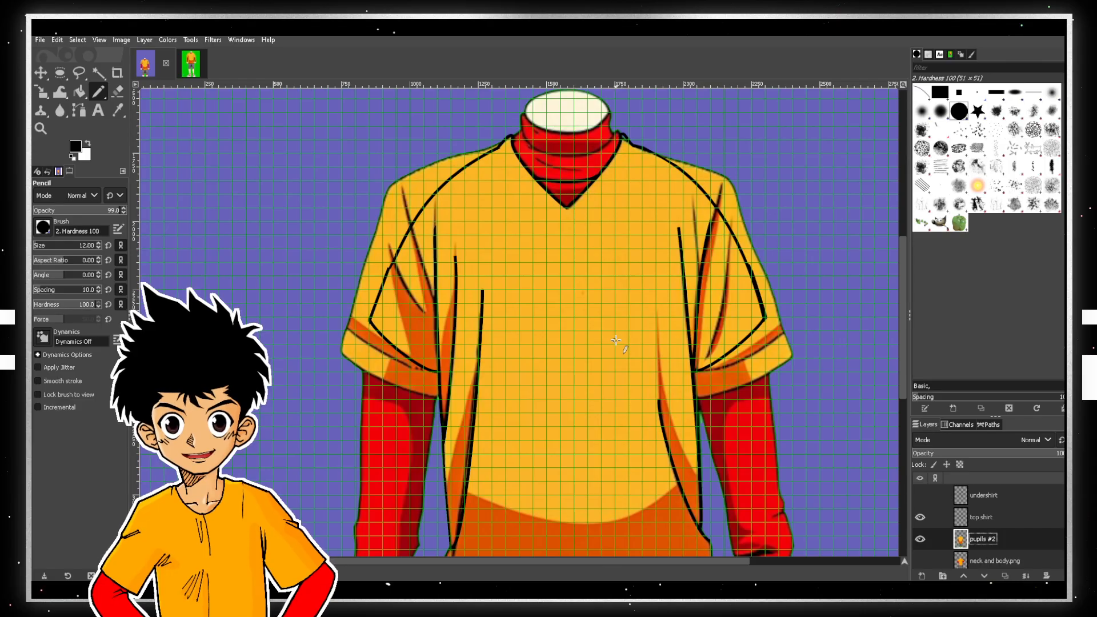
pyautogui.click(1008, 499)
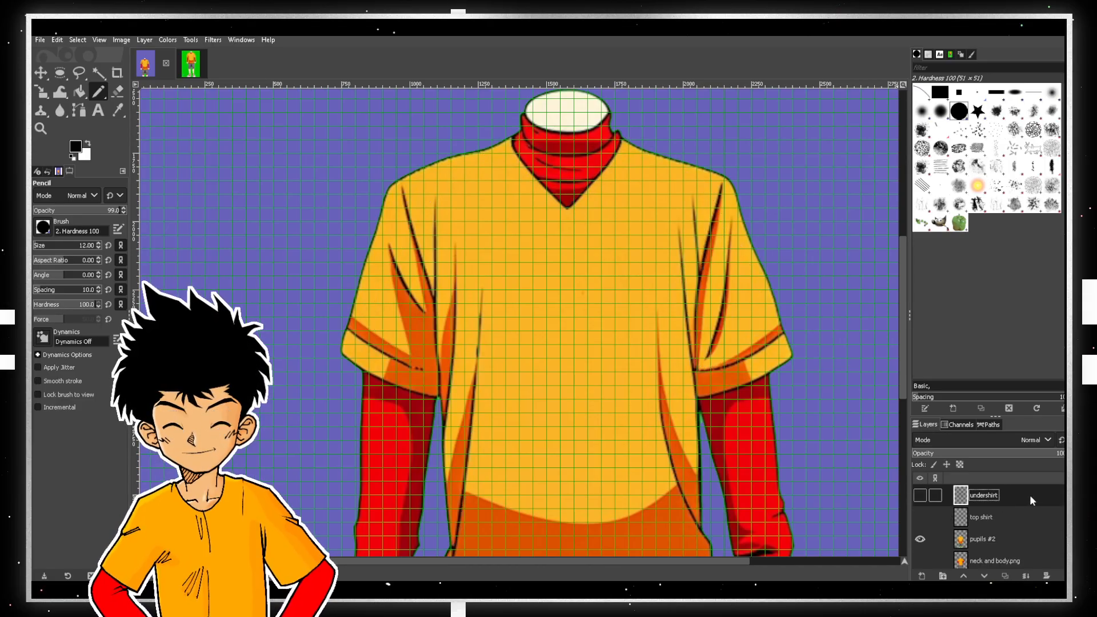
pyautogui.click(922, 495)
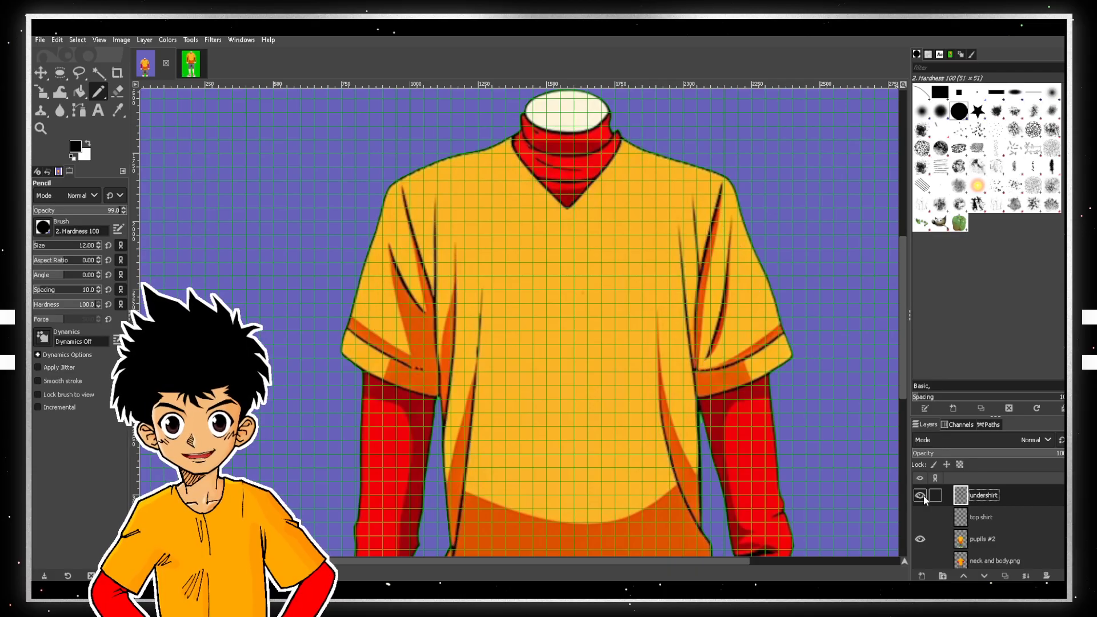
pyautogui.click(922, 495)
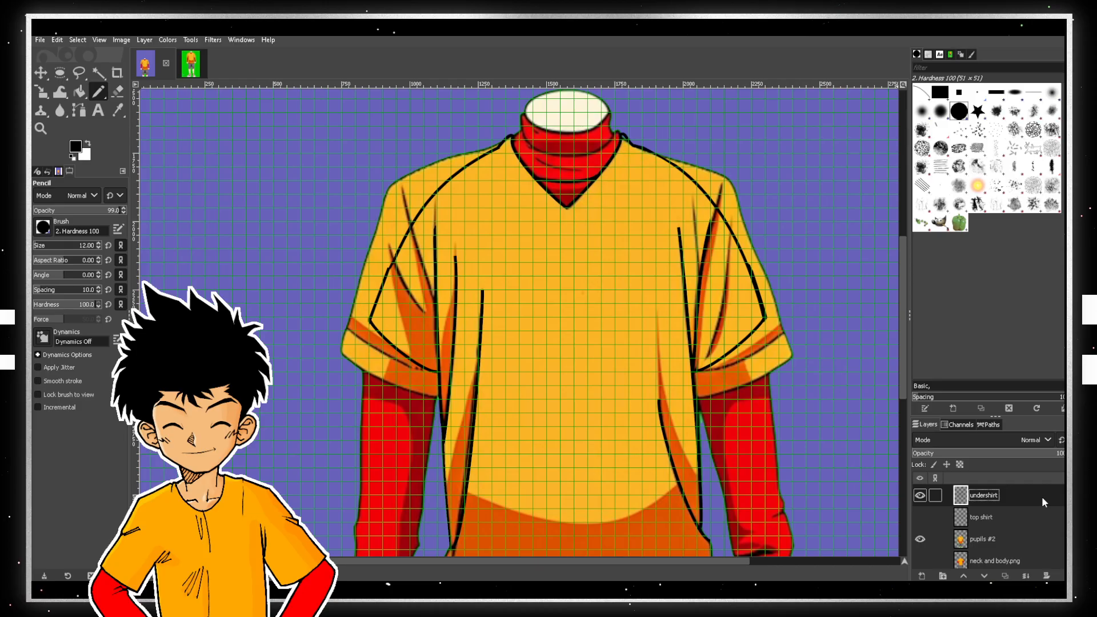
pyautogui.click(923, 495)
# - On the visible top shirt layer, erase the curved line crossing the inside of the V-neck with the size 12 Eraser
pyautogui.click(1020, 509)
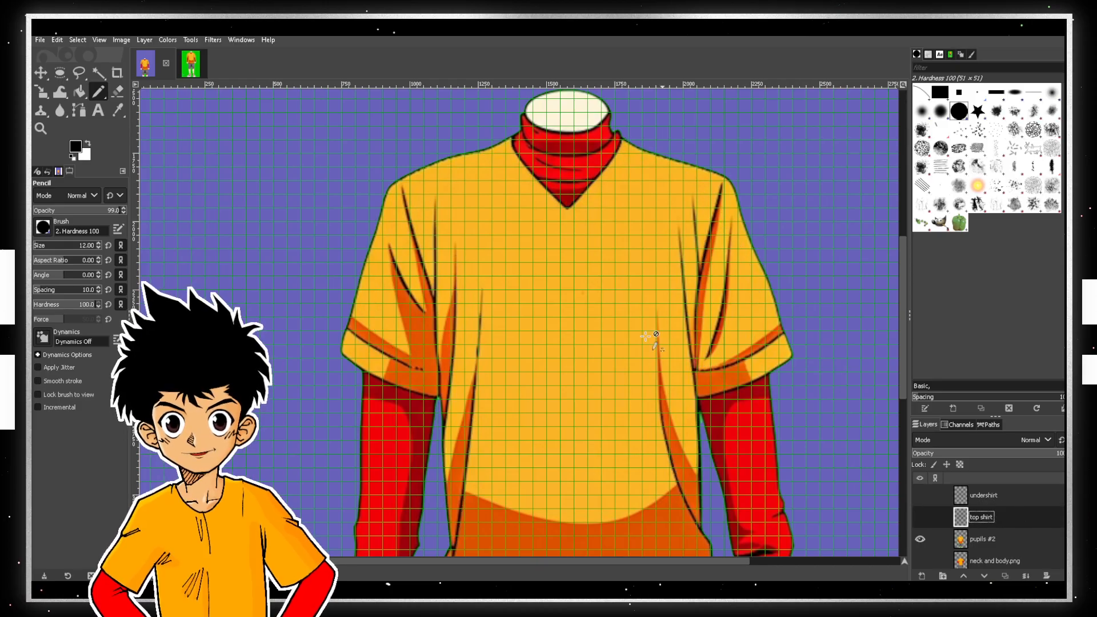
pyautogui.scroll(3, 614, 252)
pyautogui.scroll(6, 586, 269)
pyautogui.scroll(-3, 588, 281)
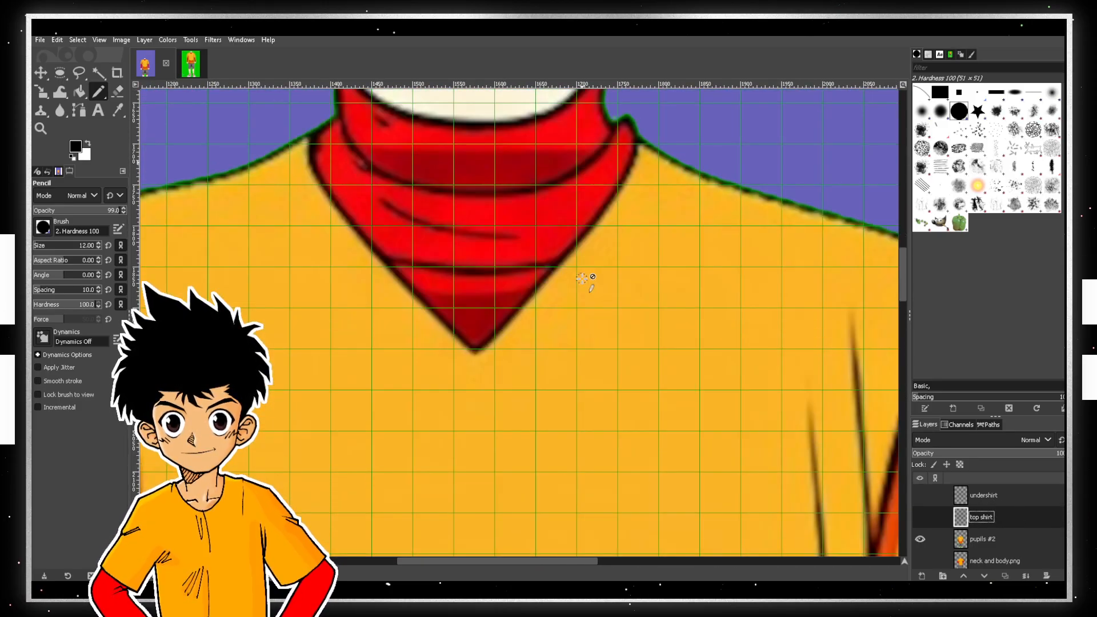
pyautogui.click(919, 517)
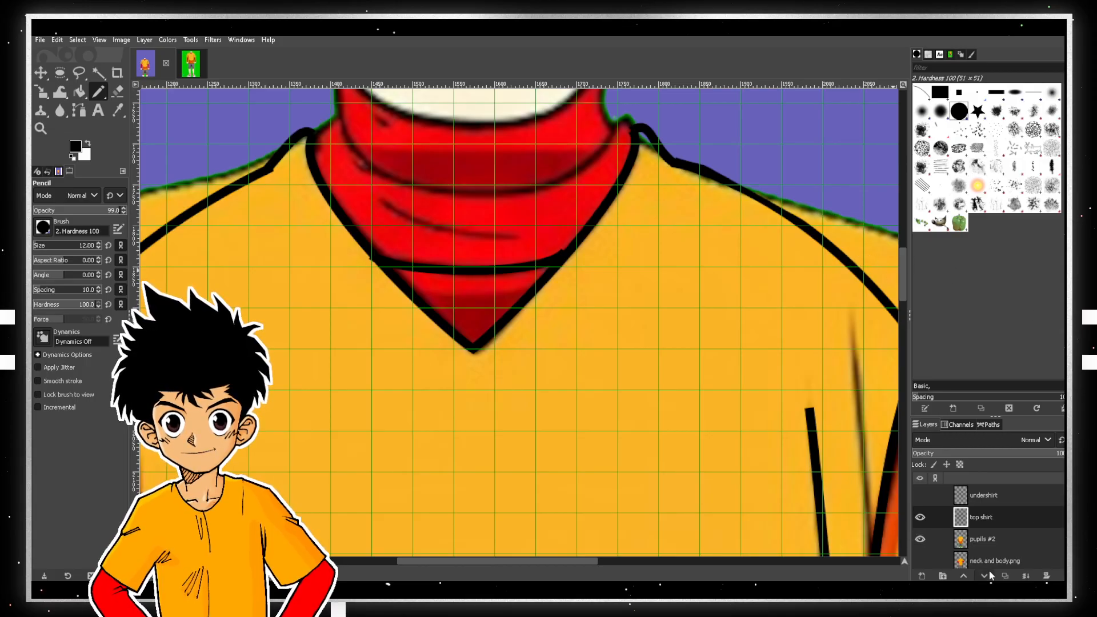
pyautogui.keyDown('ctrl'); pyautogui.scroll(1, 458, 255); pyautogui.keyUp('ctrl')
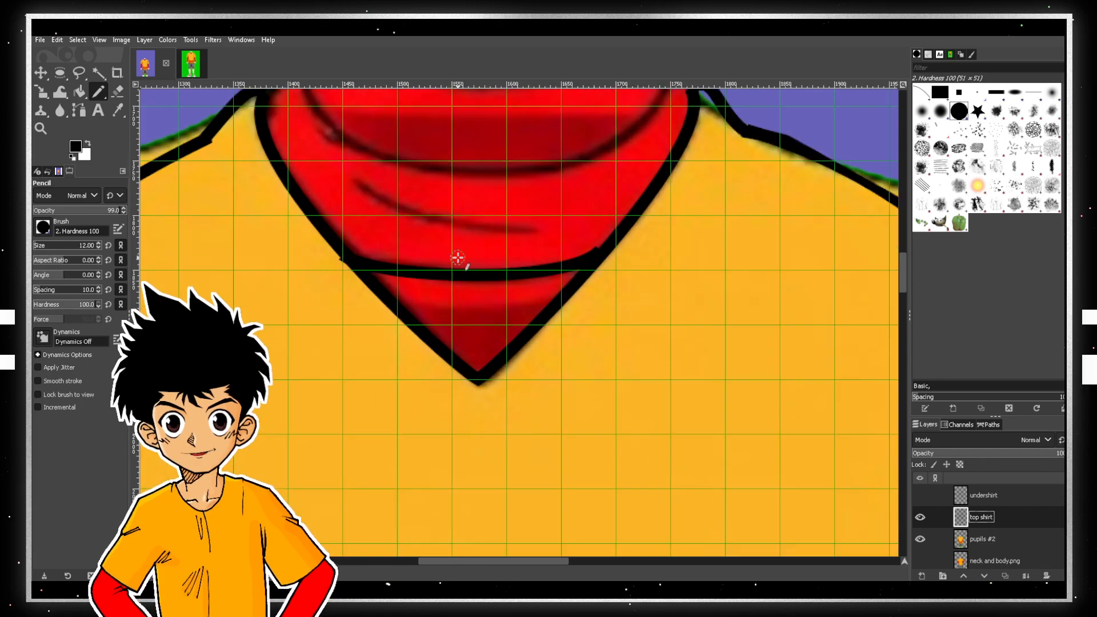
pyautogui.hotkey('shift', 'e')
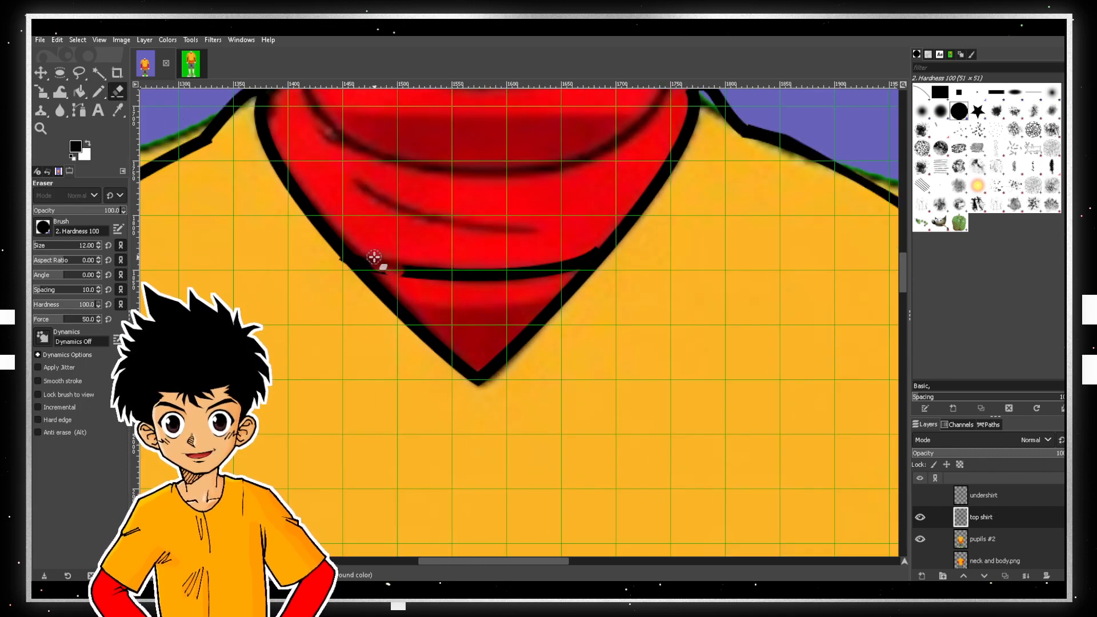
pyautogui.moveTo(422, 279)
pyautogui.mouseDown()
pyautogui.moveTo(417, 269)
pyautogui.moveTo(519, 279)
pyautogui.mouseUp()
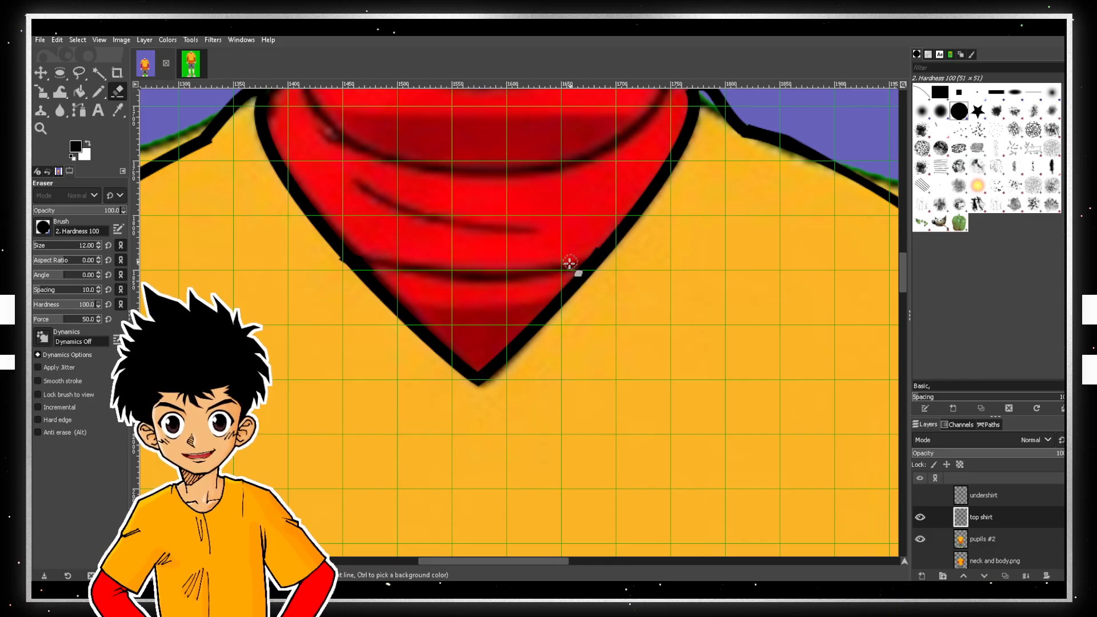
pyautogui.click(562, 277)
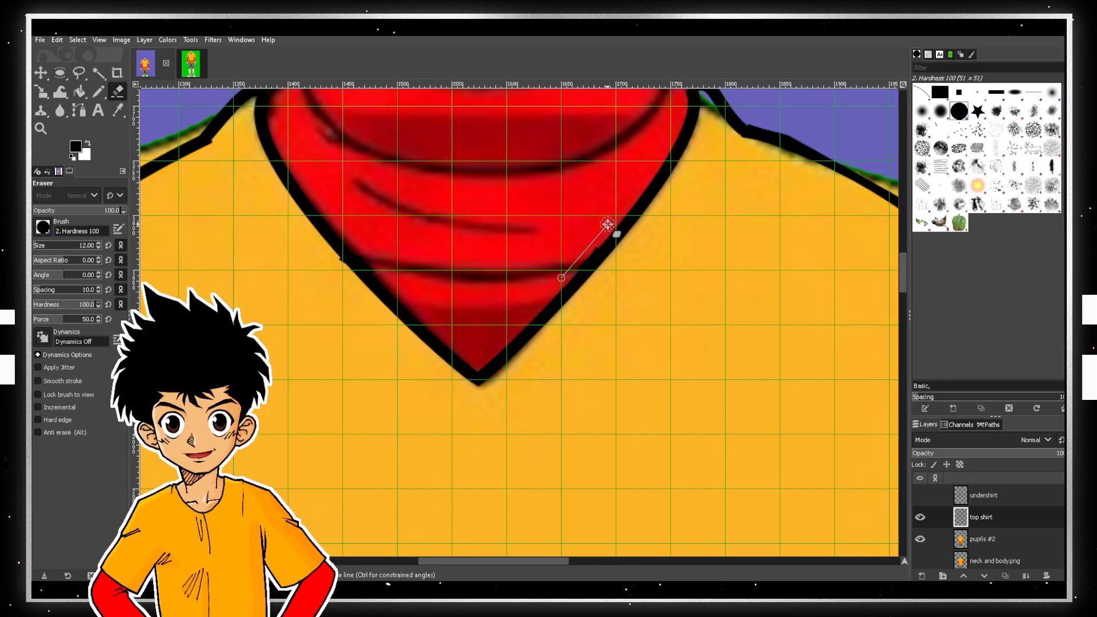
pyautogui.keyDown('shift'); pyautogui.click(608, 224); pyautogui.keyUp('shift')
pyautogui.keyDown('shift'); pyautogui.click(560, 283); pyautogui.keyUp('shift')
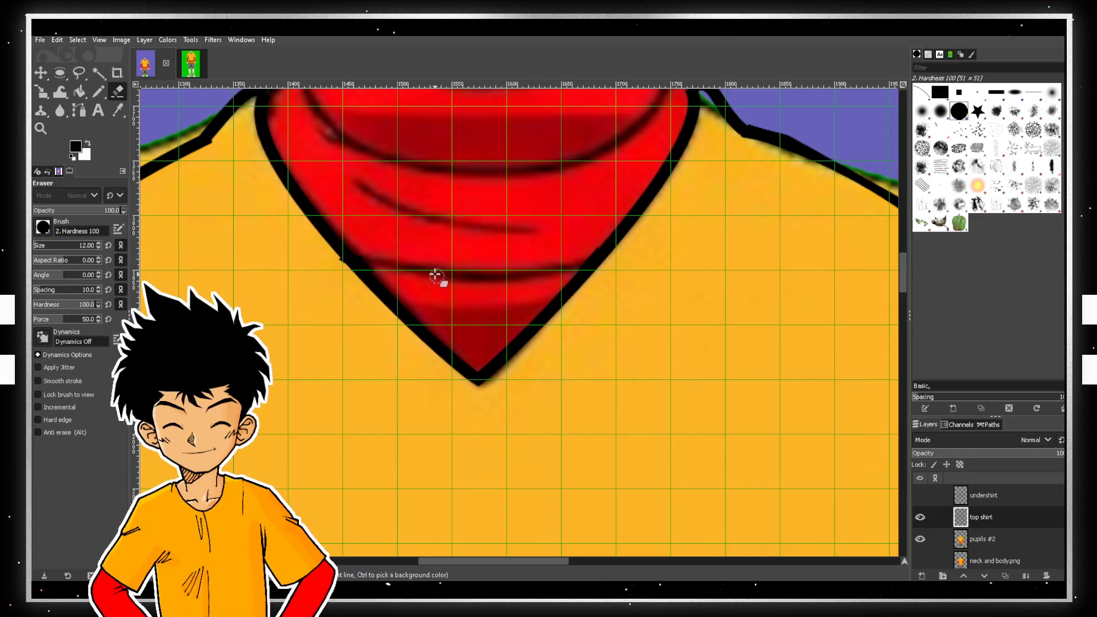
# - Toggle the top shirt and undershirt layers to compare their collar lines, and make undershirt the active layer
pyautogui.click(920, 517)
pyautogui.click(920, 496)
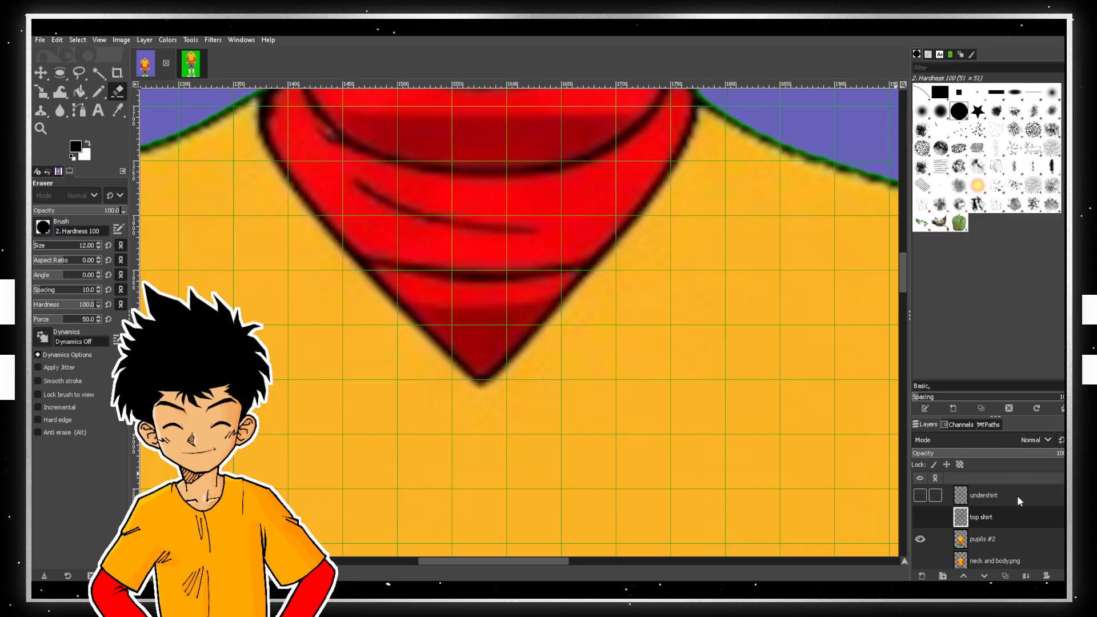
pyautogui.click(920, 517)
pyautogui.click(976, 518)
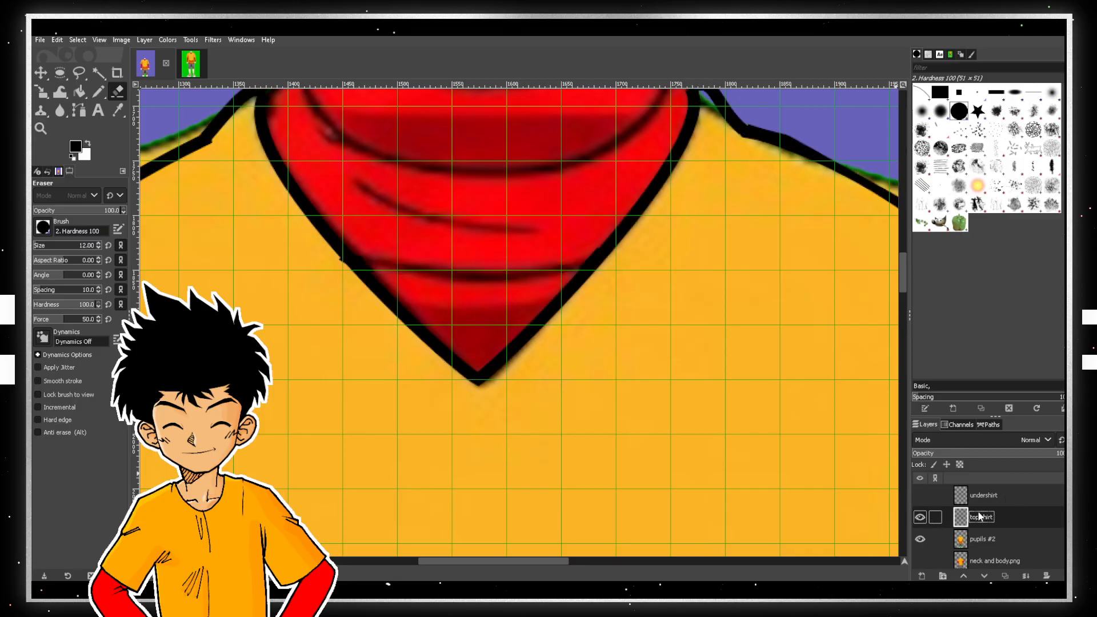
pyautogui.click(920, 517)
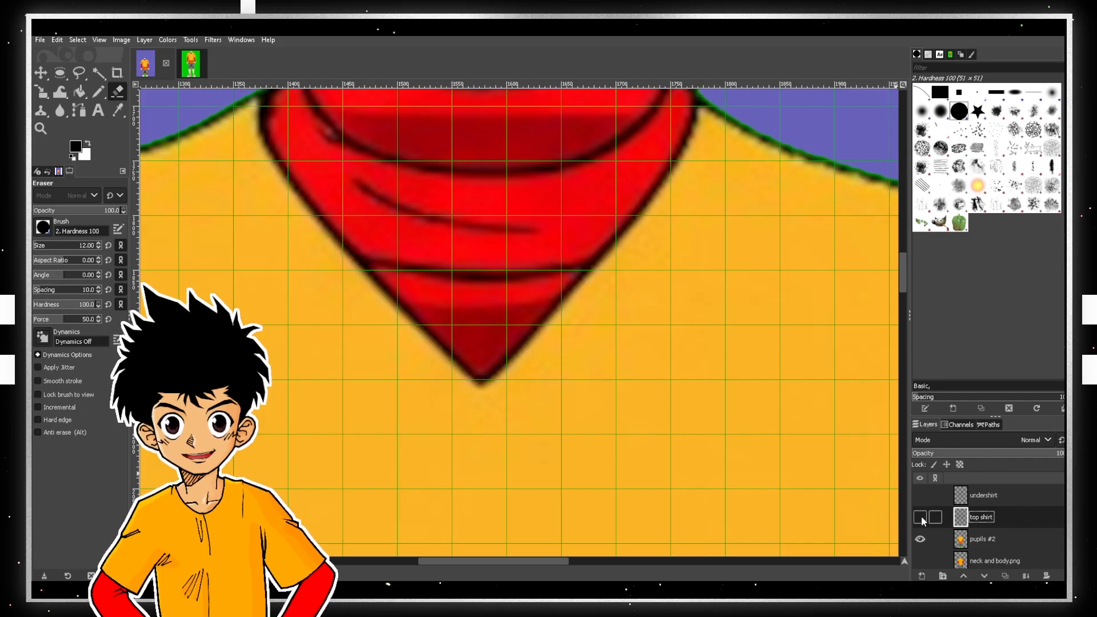
pyautogui.click(919, 495)
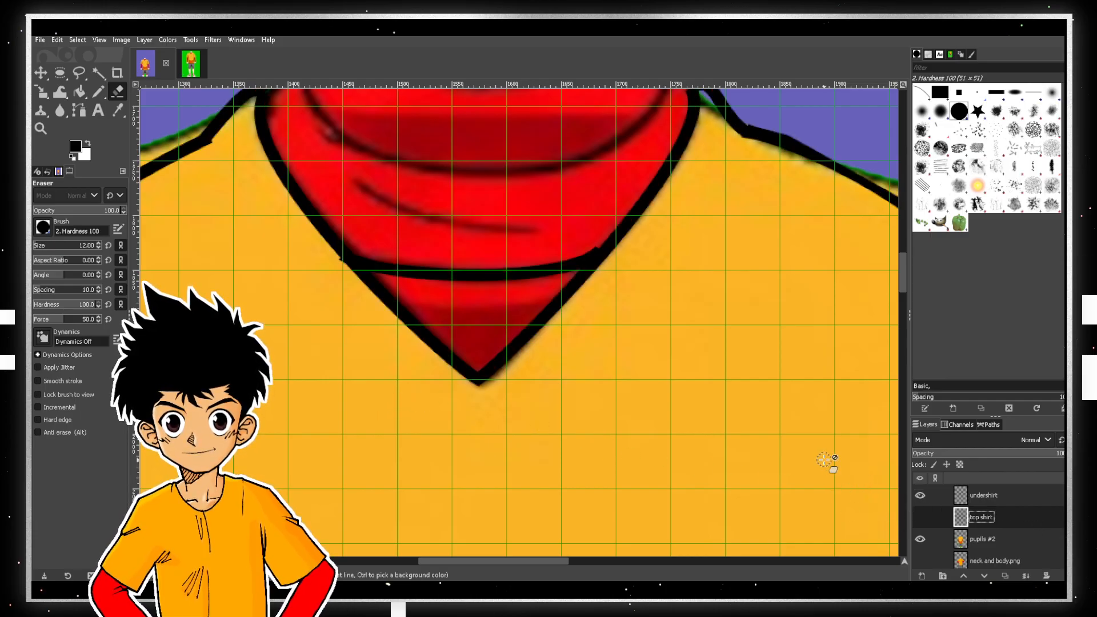
pyautogui.click(995, 496)
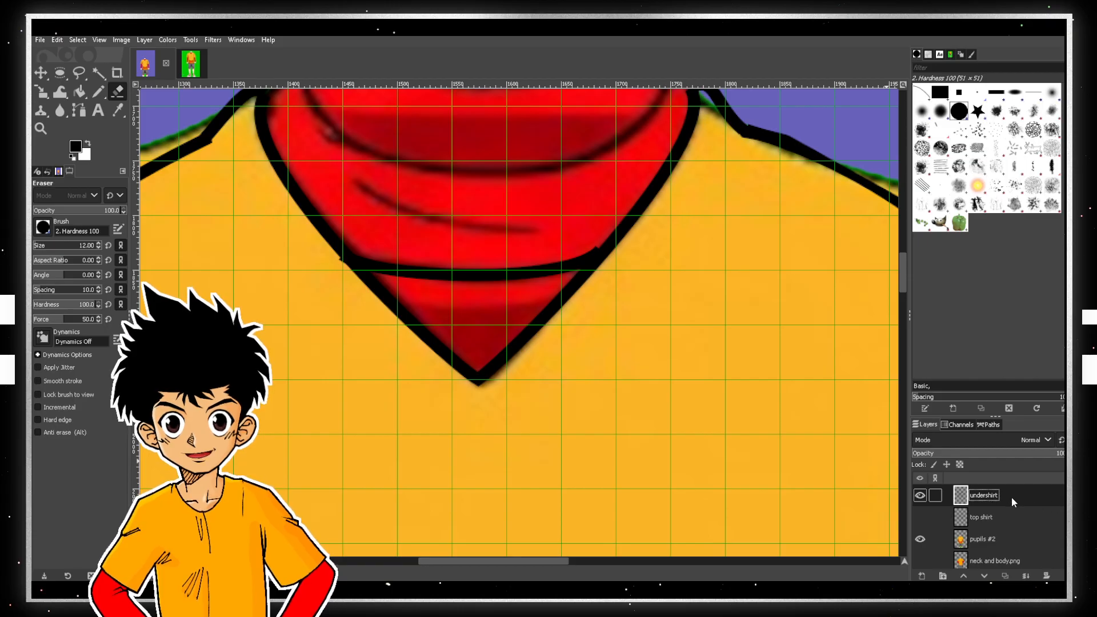
pyautogui.click(918, 518)
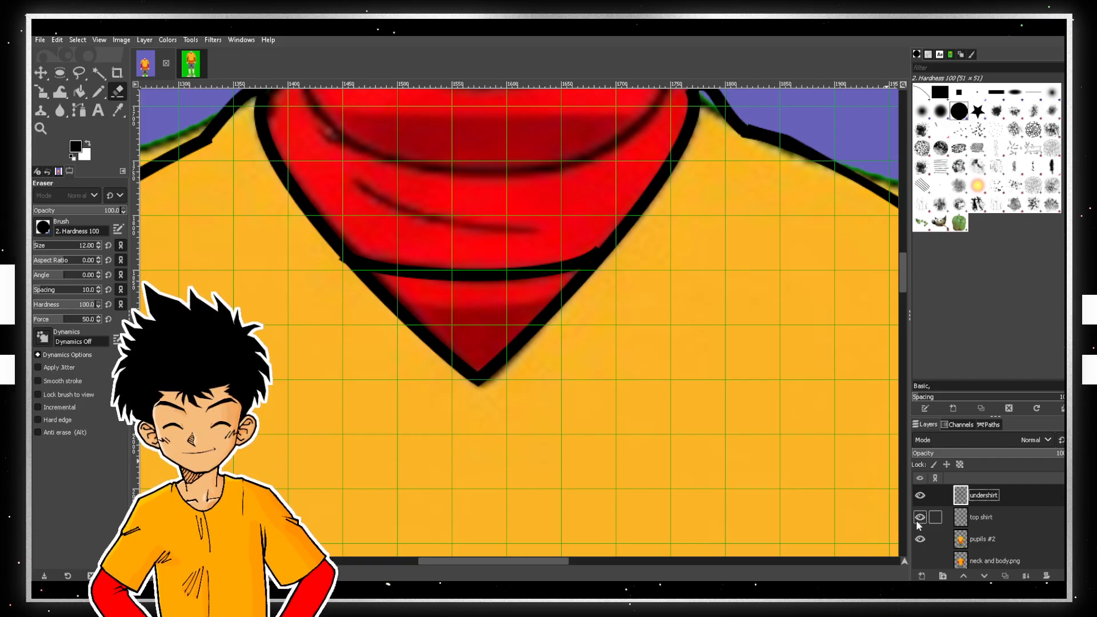
pyautogui.click(921, 518)
pyautogui.click(921, 517)
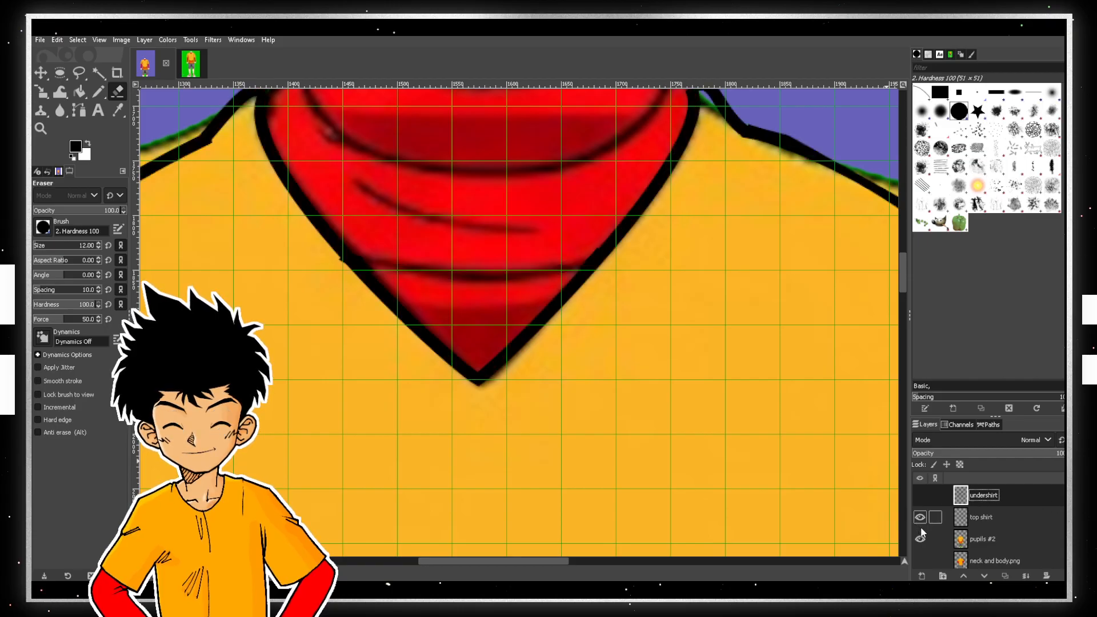
# - Show the undershirt layer instead of the top shirt and erase its V-shaped lines below the curved collar line
pyautogui.click(920, 495)
pyautogui.click(919, 518)
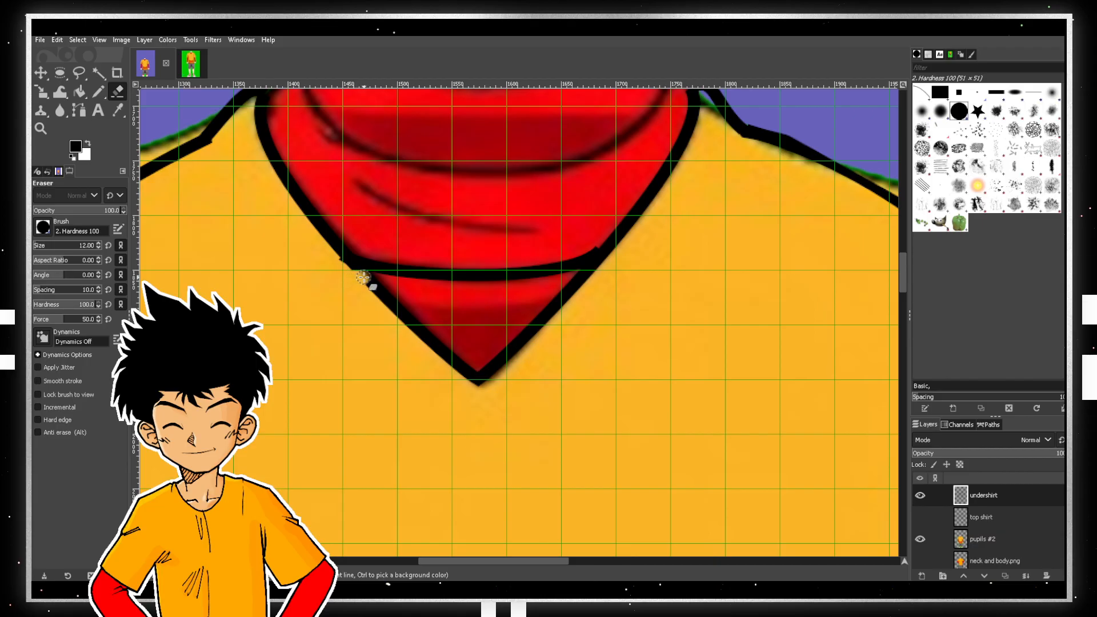
pyautogui.keyDown('shift'); pyautogui.click(485, 306); pyautogui.keyUp('shift')
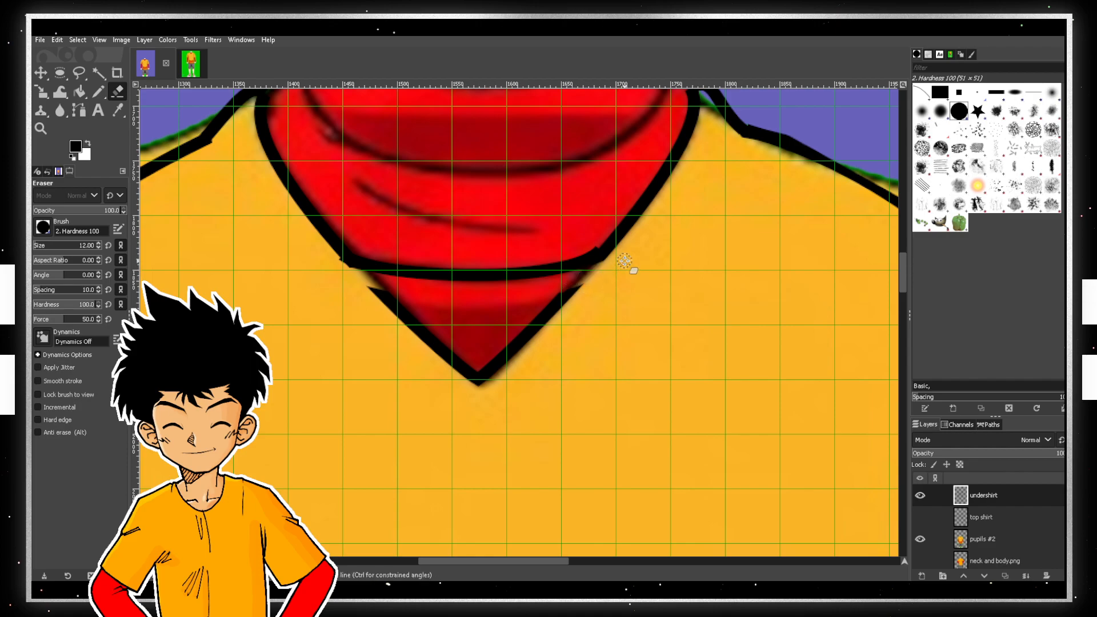
pyautogui.moveTo(562, 311)
pyautogui.mouseDown()
pyautogui.moveTo(471, 374)
pyautogui.moveTo(393, 315)
pyautogui.moveTo(390, 324)
pyautogui.moveTo(418, 343)
pyautogui.moveTo(378, 293)
pyautogui.moveTo(415, 314)
pyautogui.moveTo(368, 285)
pyautogui.moveTo(459, 369)
pyautogui.moveTo(363, 297)
pyautogui.mouseUp()
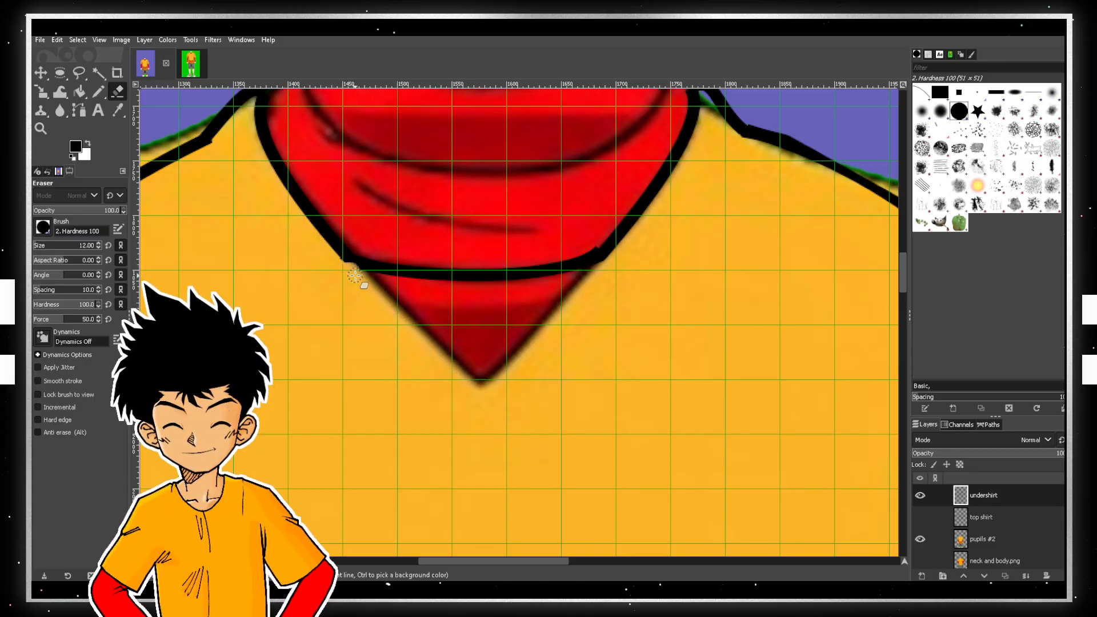
pyautogui.hotkey('ctrl', 'z')
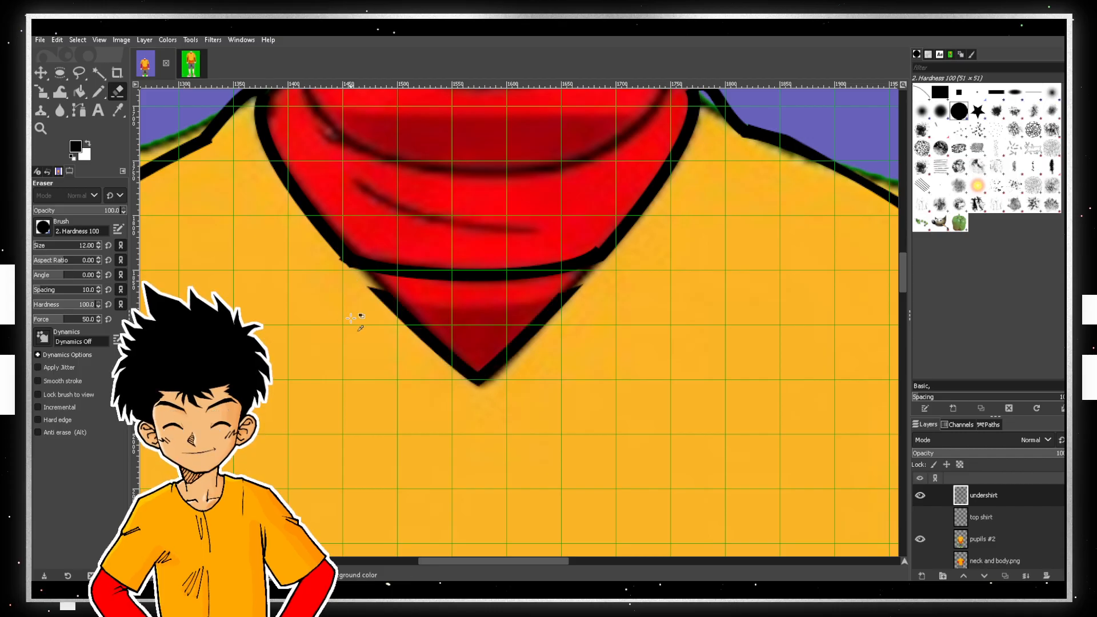
pyautogui.moveTo(379, 289)
pyautogui.mouseDown()
pyautogui.moveTo(424, 316)
pyautogui.moveTo(364, 291)
pyautogui.moveTo(411, 334)
pyautogui.moveTo(464, 351)
pyautogui.moveTo(407, 340)
pyautogui.moveTo(474, 380)
pyautogui.moveTo(570, 325)
pyautogui.moveTo(517, 334)
pyautogui.moveTo(586, 290)
pyautogui.mouseUp()
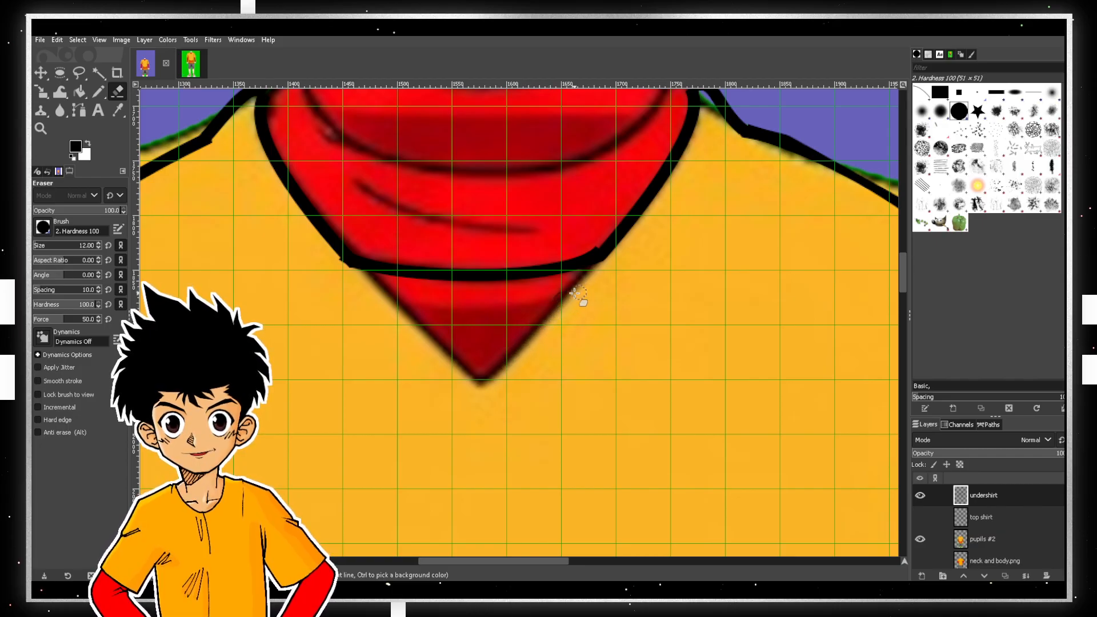
pyautogui.scroll(-1, 599, 326)
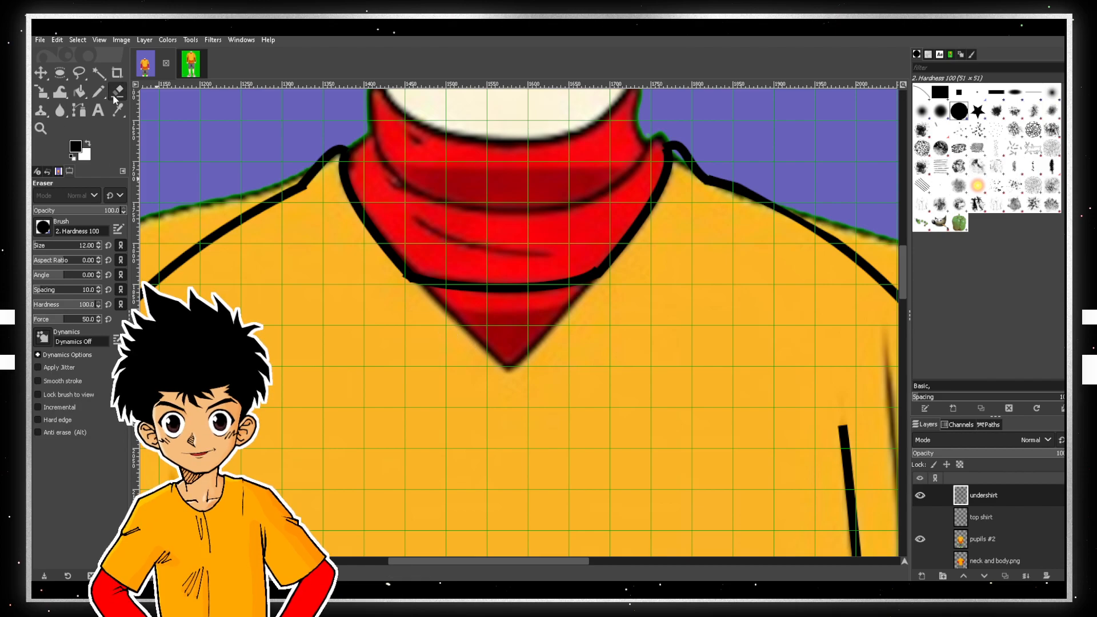
# - Erase the curved collar line at the bottom of the neck opening on the undershirt layer with the size 12 Eraser
pyautogui.click(80, 114)
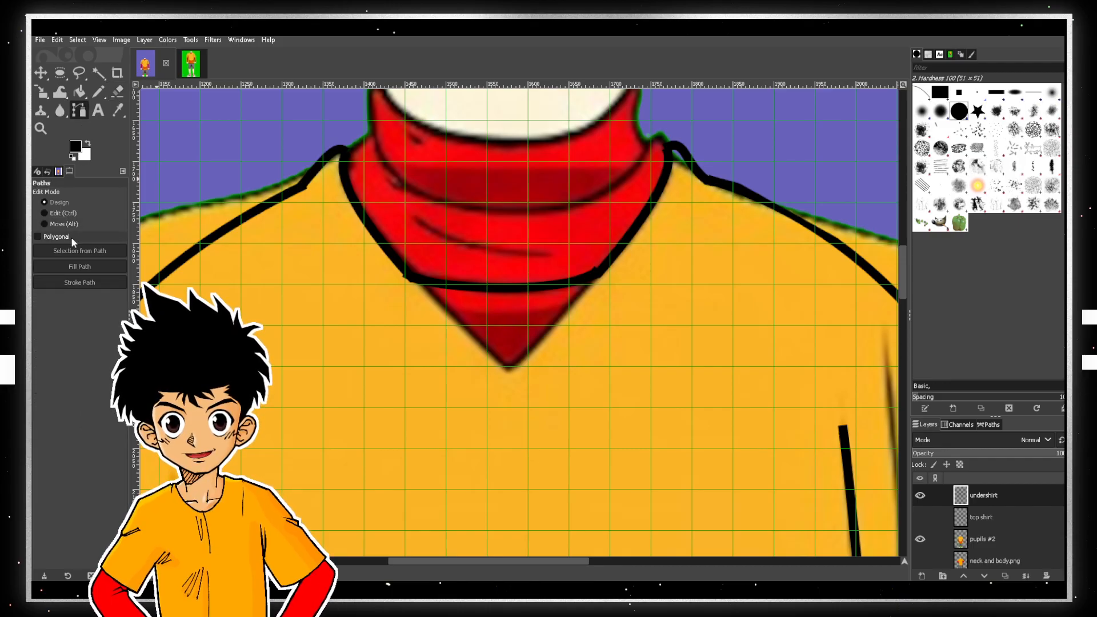
pyautogui.scroll(1, 483, 334)
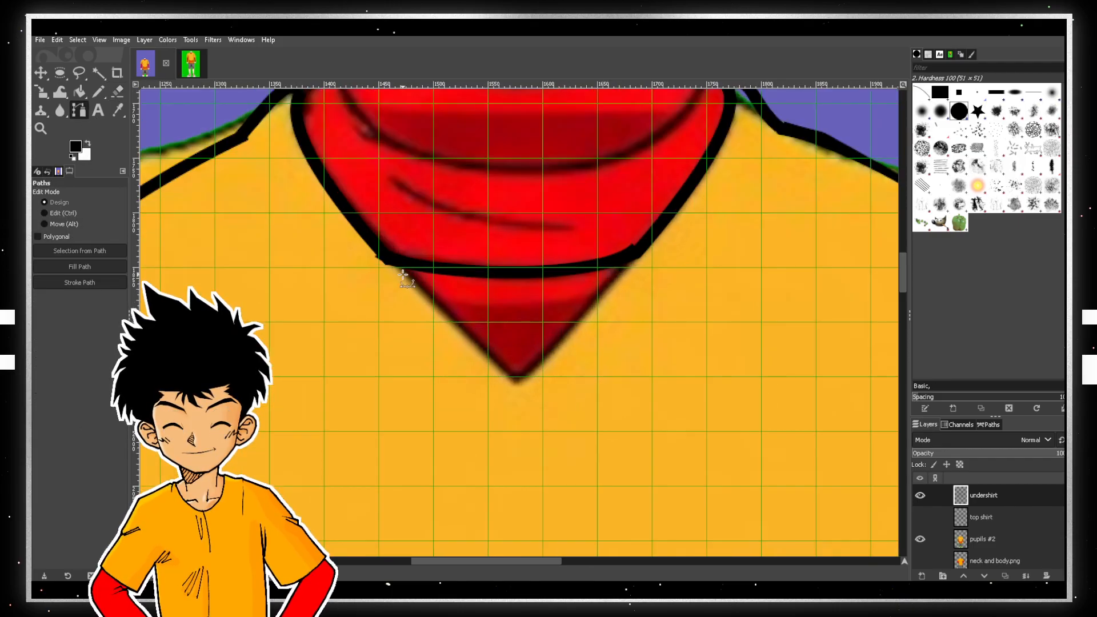
pyautogui.click(118, 92)
pyautogui.moveTo(420, 278)
pyautogui.mouseDown()
pyautogui.moveTo(452, 276)
pyautogui.moveTo(434, 265)
pyautogui.moveTo(534, 274)
pyautogui.moveTo(490, 281)
pyautogui.moveTo(597, 279)
pyautogui.moveTo(557, 273)
pyautogui.moveTo(625, 247)
pyautogui.mouseUp()
pyautogui.moveTo(629, 251); pyautogui.dragTo(503, 269)
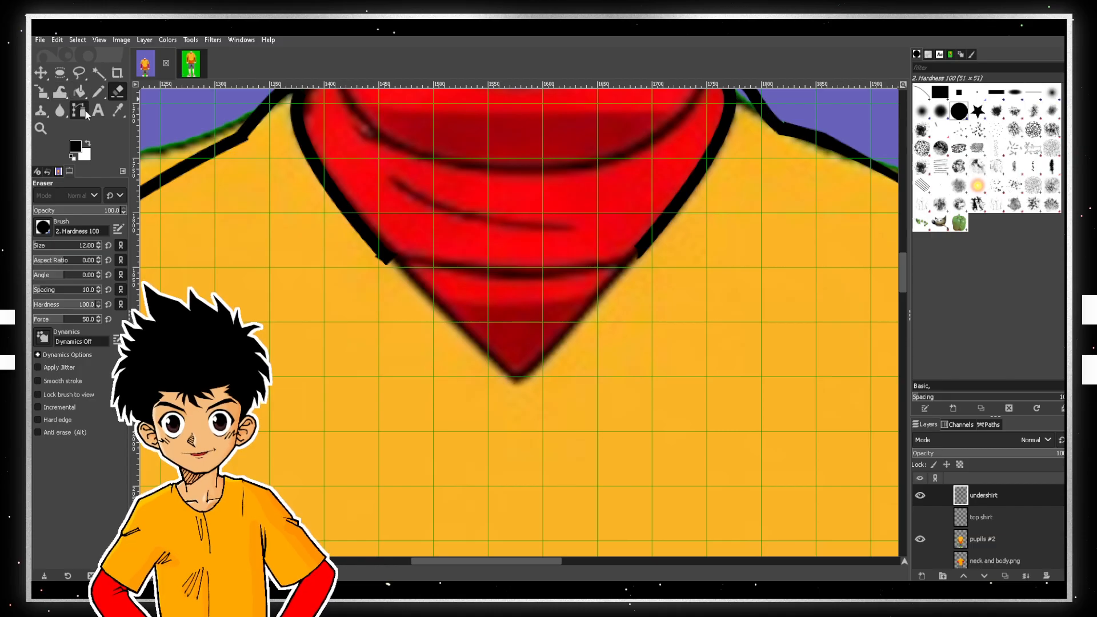
# - Draw a deeper curved path joining the two collar line ends and stroke it with an 11.5 px solid black line
pyautogui.press('b')
pyautogui.click(387, 257)
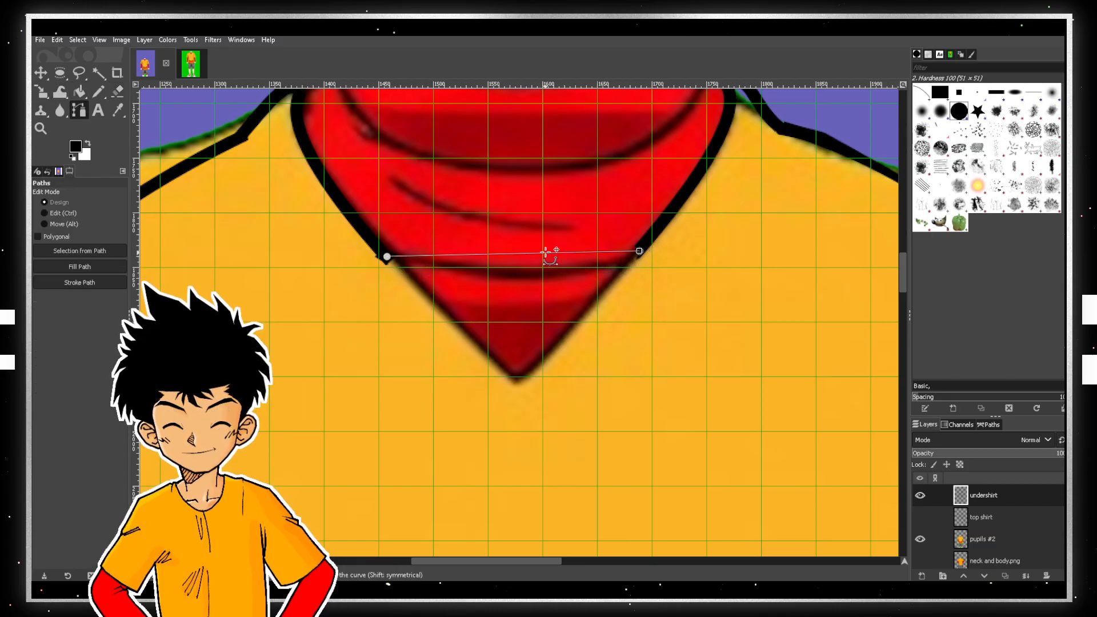
pyautogui.moveTo(520, 251); pyautogui.dragTo(522, 292)
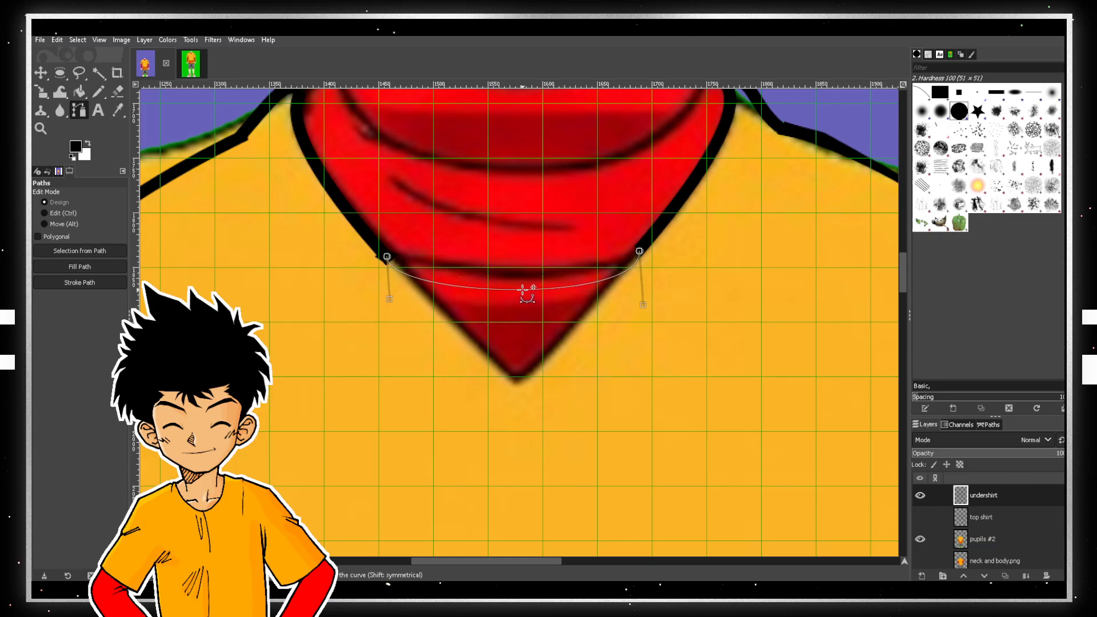
pyautogui.moveTo(644, 304); pyautogui.dragTo(598, 302)
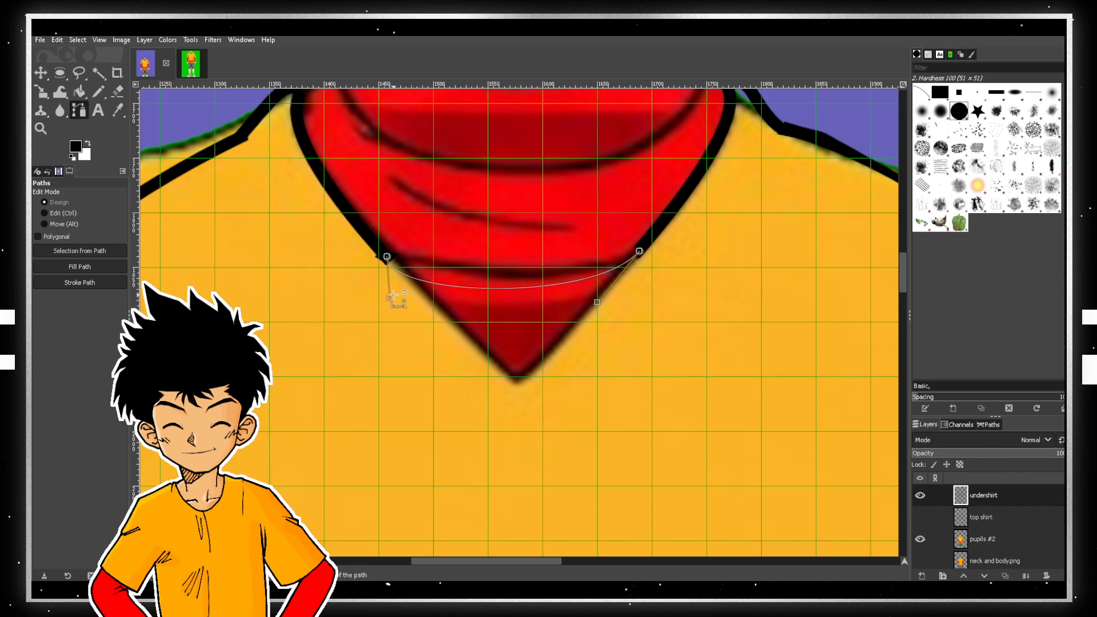
pyautogui.moveTo(391, 299); pyautogui.dragTo(439, 306)
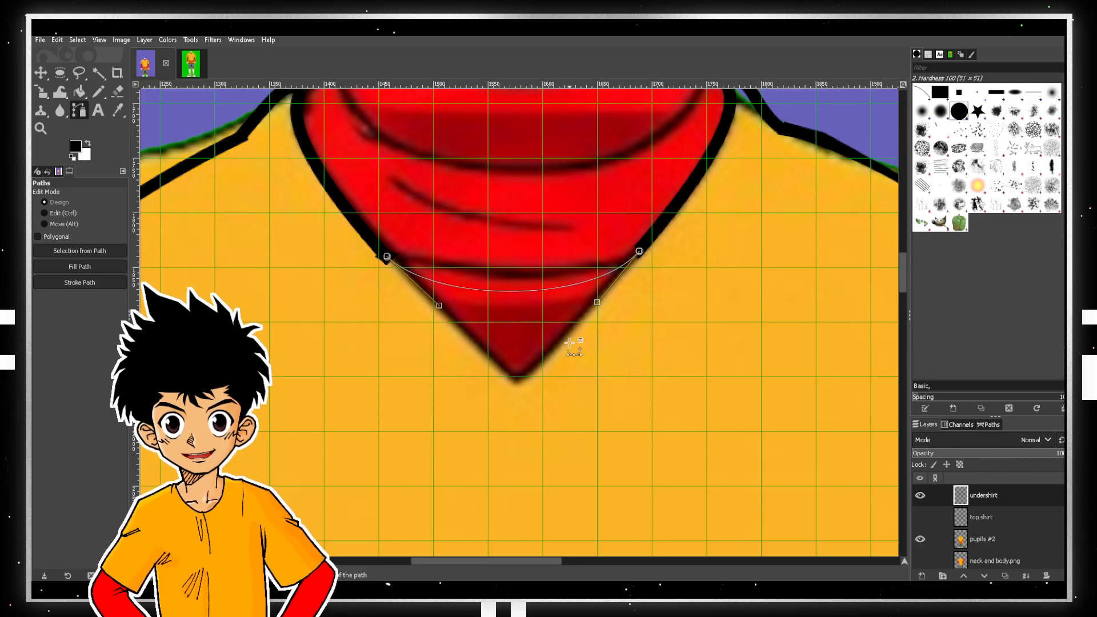
pyautogui.click(79, 283)
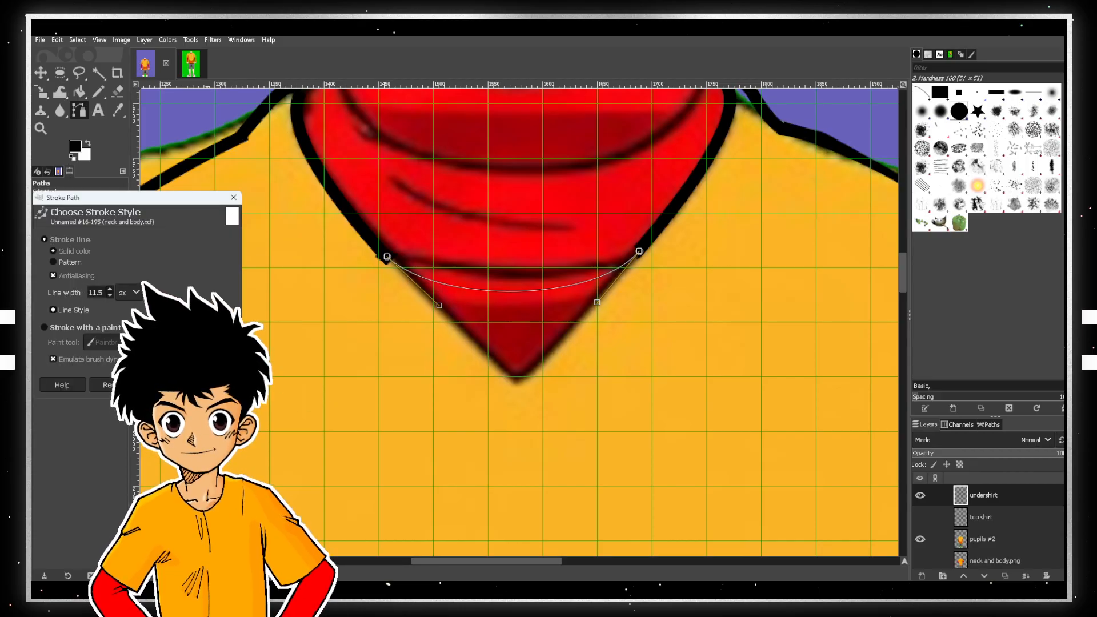
pyautogui.click(210, 386)
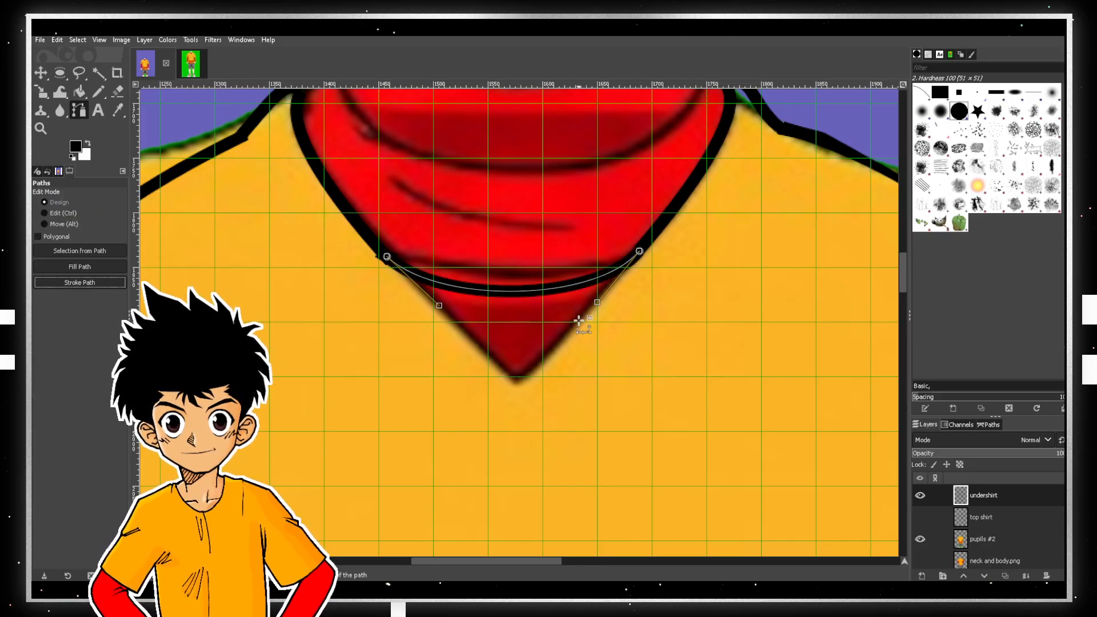
# - Examine the undershirt line art over the reference from the collar down to the shirt hem
pyautogui.scroll(-2, 578, 320)
pyautogui.scroll(-2, 585, 320)
pyautogui.scroll(4, 584, 320)
pyautogui.scroll(-4, 584, 320)
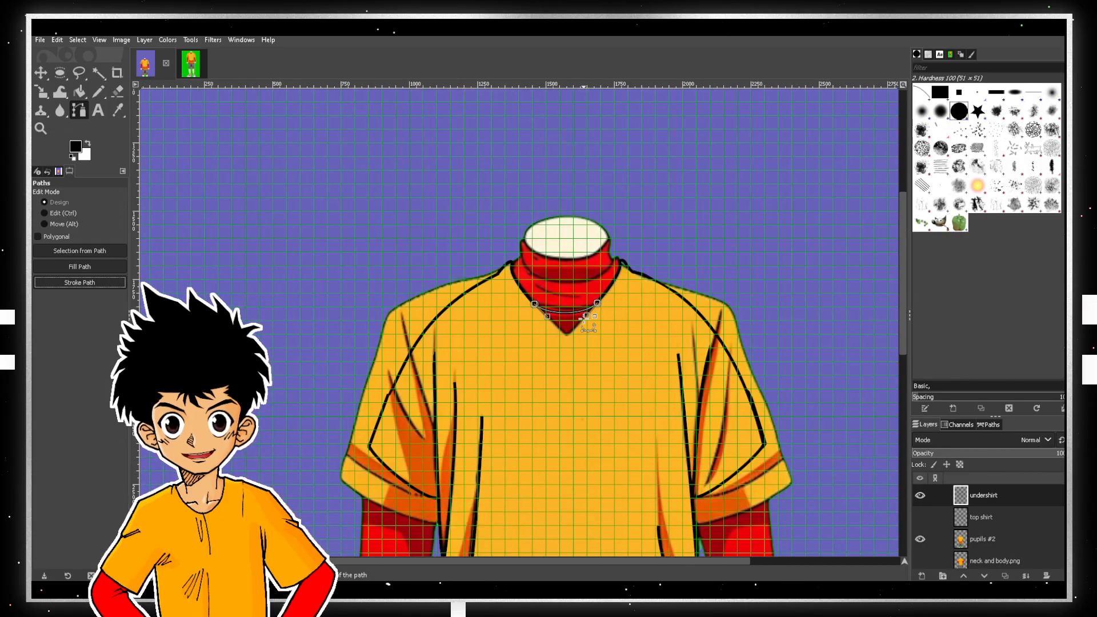
pyautogui.scroll(1, 580, 320)
pyautogui.scroll(1, 555, 324)
pyautogui.scroll(3, 552, 325)
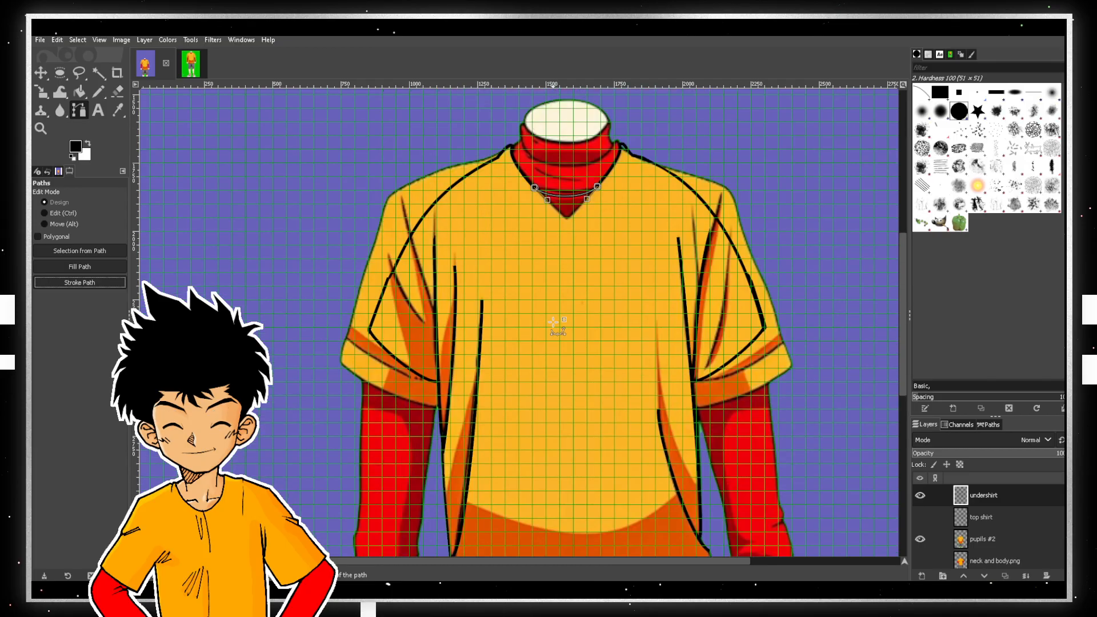
pyautogui.scroll(-3, 540, 317)
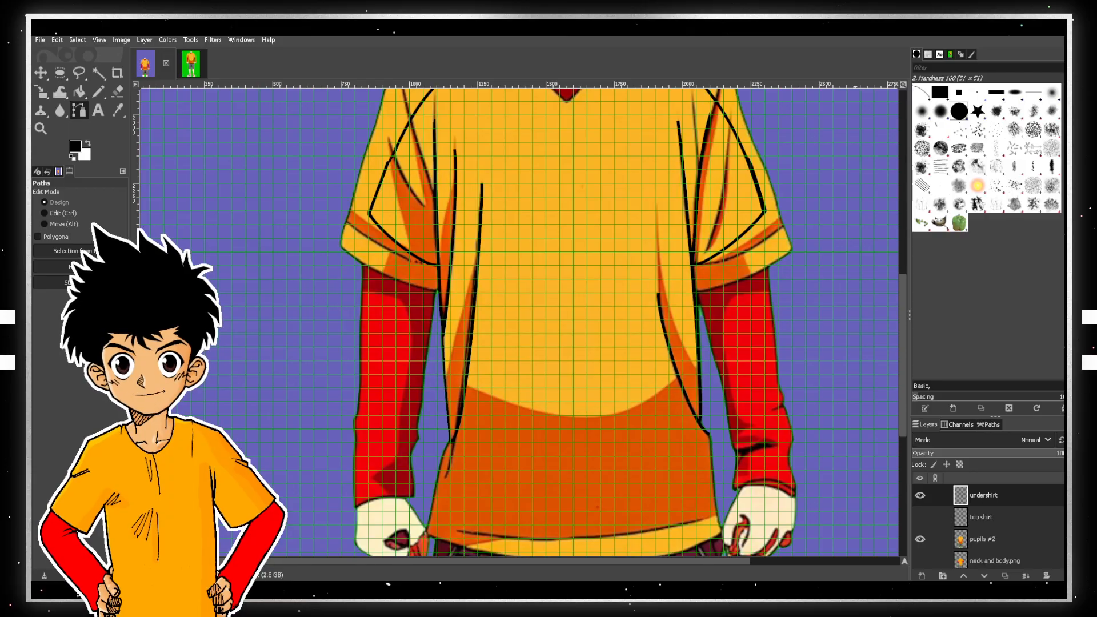
pyautogui.scroll(3, 424, 247)
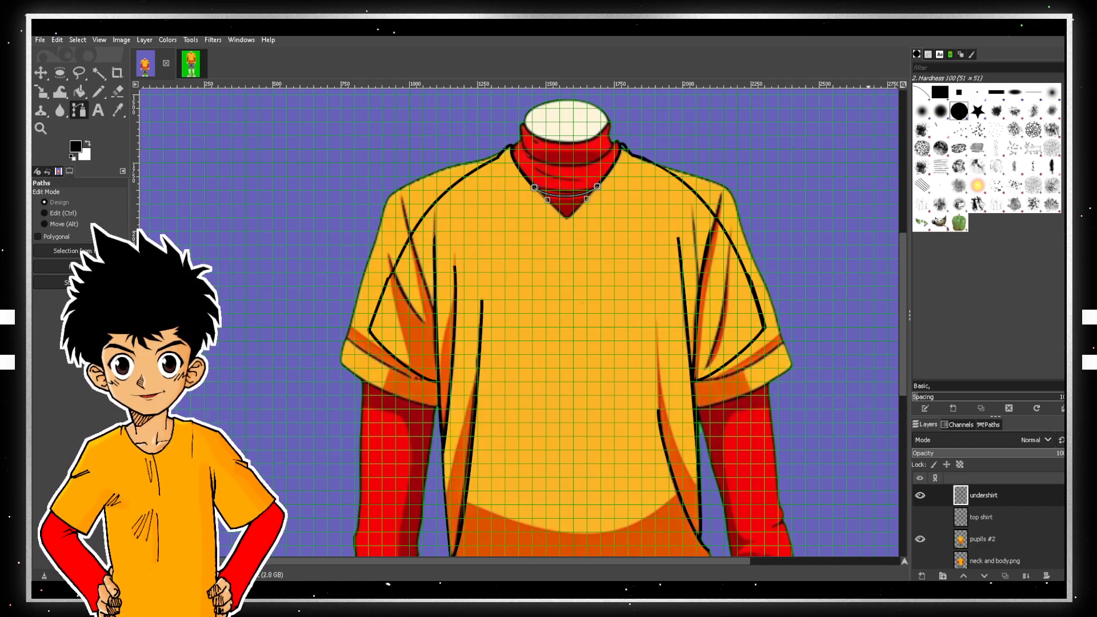
# - Create a transparent layer named joints above the undershirt layer
pyautogui.hotkey('shift', 'ctrl', 'n')
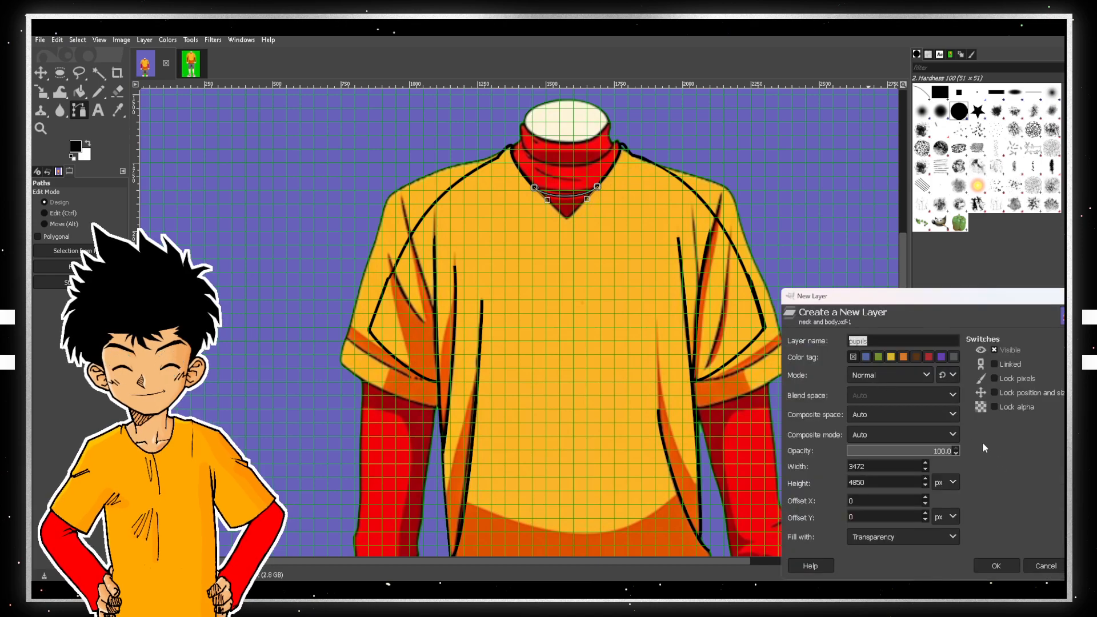
pyautogui.write('joints')
pyautogui.press('Return')
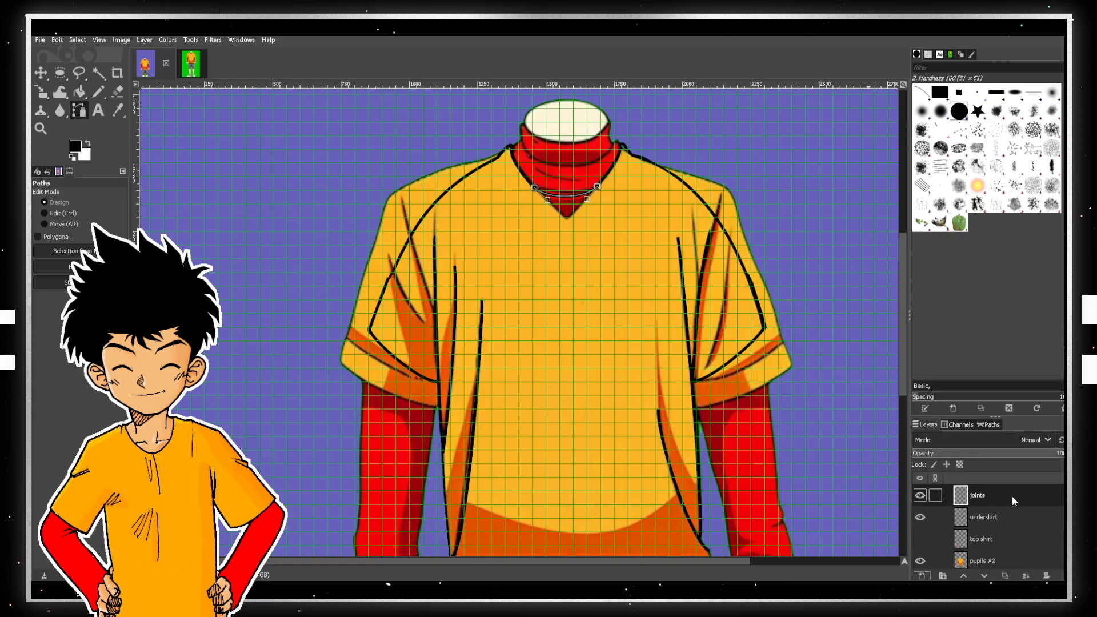
# - Choose the Pencil and set the foreground color to magenta, fa00ef
pyautogui.click(99, 91)
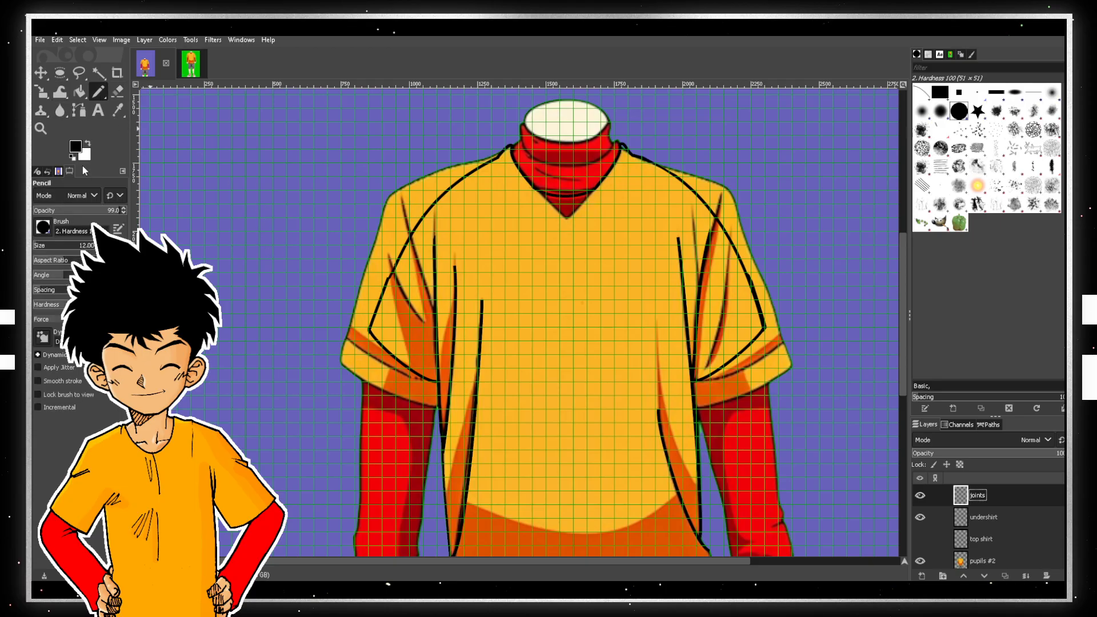
pyautogui.click(76, 147)
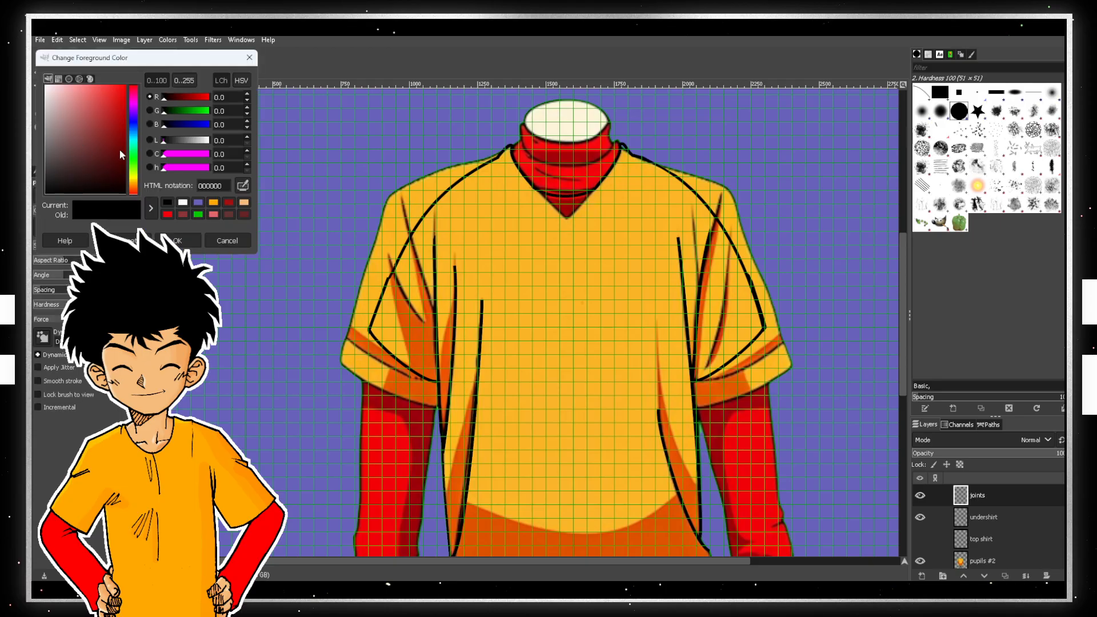
pyautogui.click(134, 103)
pyautogui.moveTo(118, 97); pyautogui.dragTo(139, 86)
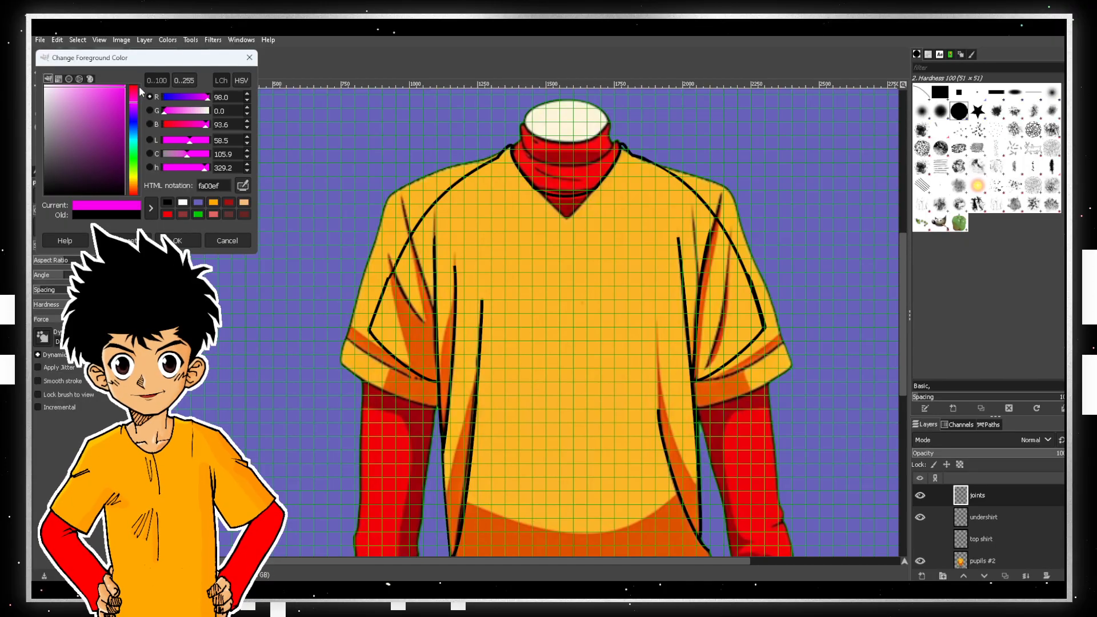
pyautogui.click(177, 241)
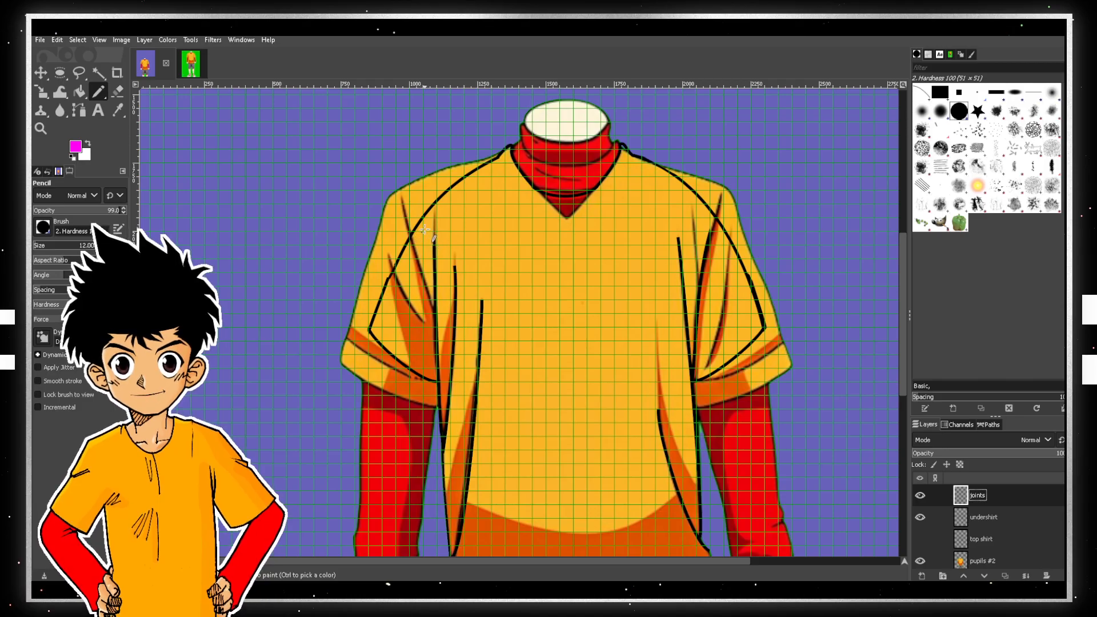
# - Sketch magenta shoulder joint outlines on both sides with collarbone lines toward the chest, plus a short mark beside the neck
pyautogui.moveTo(410, 218)
pyautogui.mouseDown()
pyautogui.moveTo(438, 244)
pyautogui.moveTo(411, 245)
pyautogui.moveTo(411, 218)
pyautogui.mouseUp()
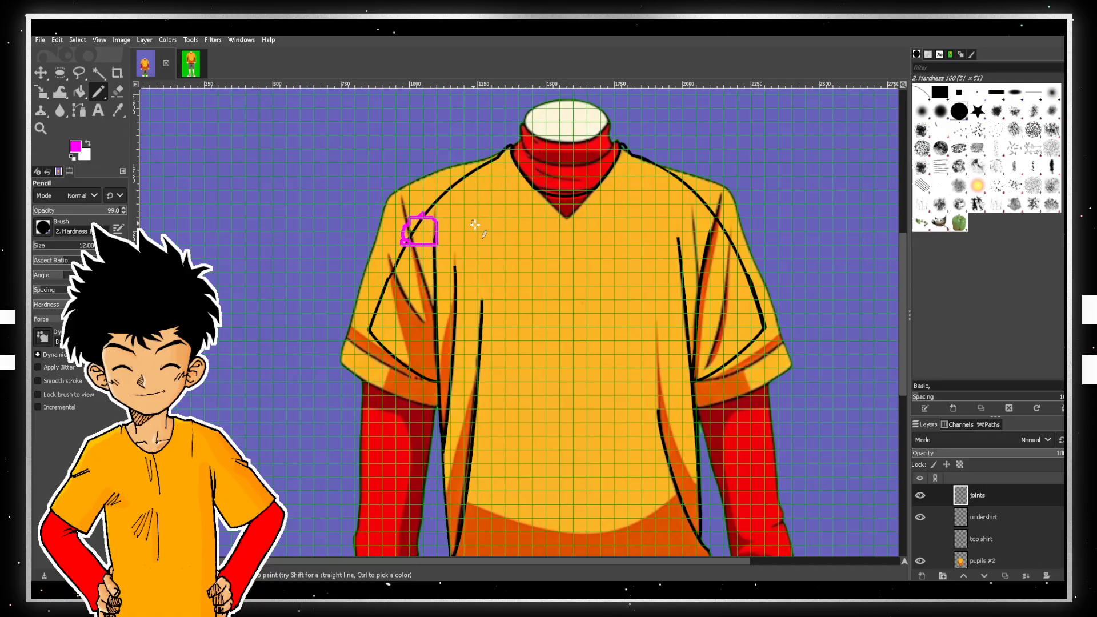
pyautogui.moveTo(710, 212)
pyautogui.mouseDown()
pyautogui.moveTo(684, 234)
pyautogui.moveTo(719, 235)
pyautogui.moveTo(714, 212)
pyautogui.mouseUp()
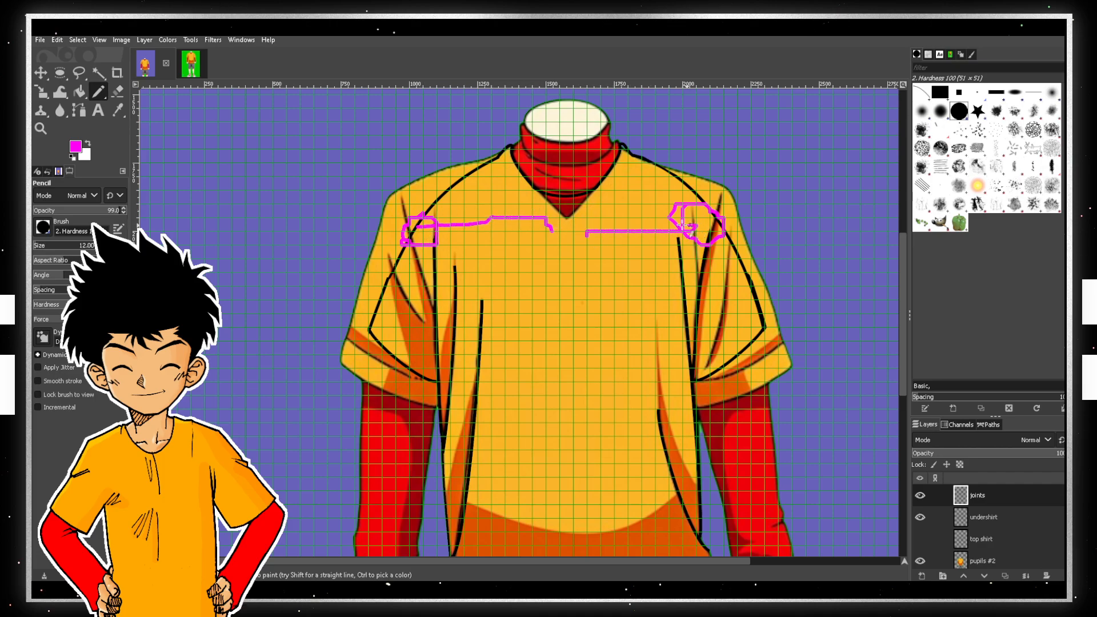
pyautogui.moveTo(484, 163); pyautogui.dragTo(505, 157)
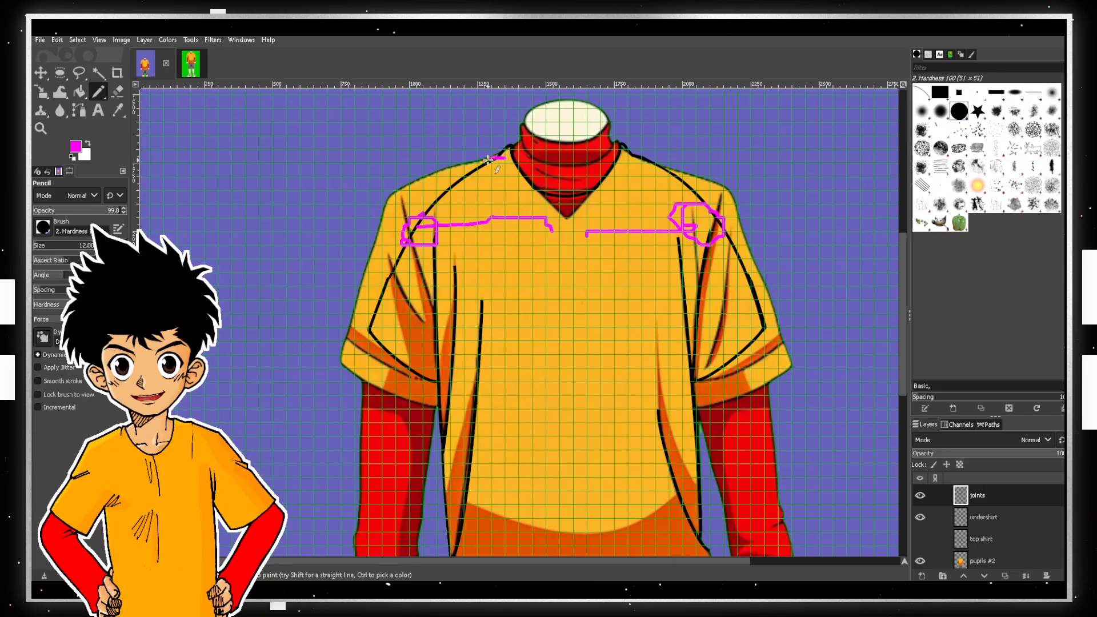
# - Sketch an arched magenta line across the torso between the armpits, with a V shape below it
pyautogui.moveTo(440, 381); pyautogui.dragTo(572, 346)
pyautogui.scroll(-3, 600, 361)
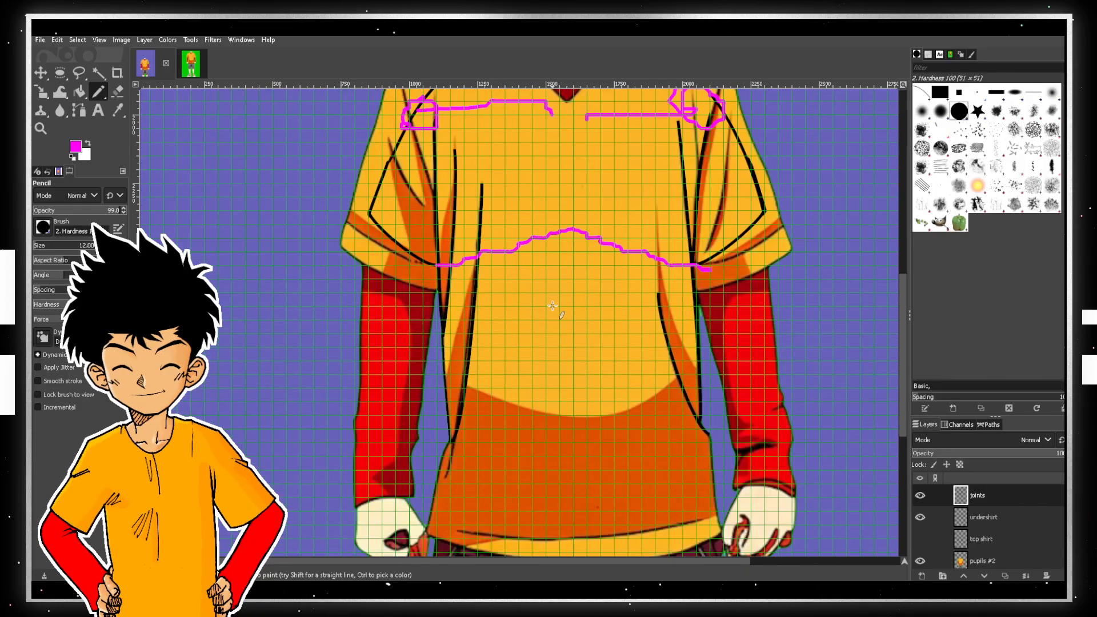
pyautogui.moveTo(485, 260)
pyautogui.mouseDown()
pyautogui.moveTo(523, 315)
pyautogui.moveTo(589, 343)
pyautogui.mouseUp()
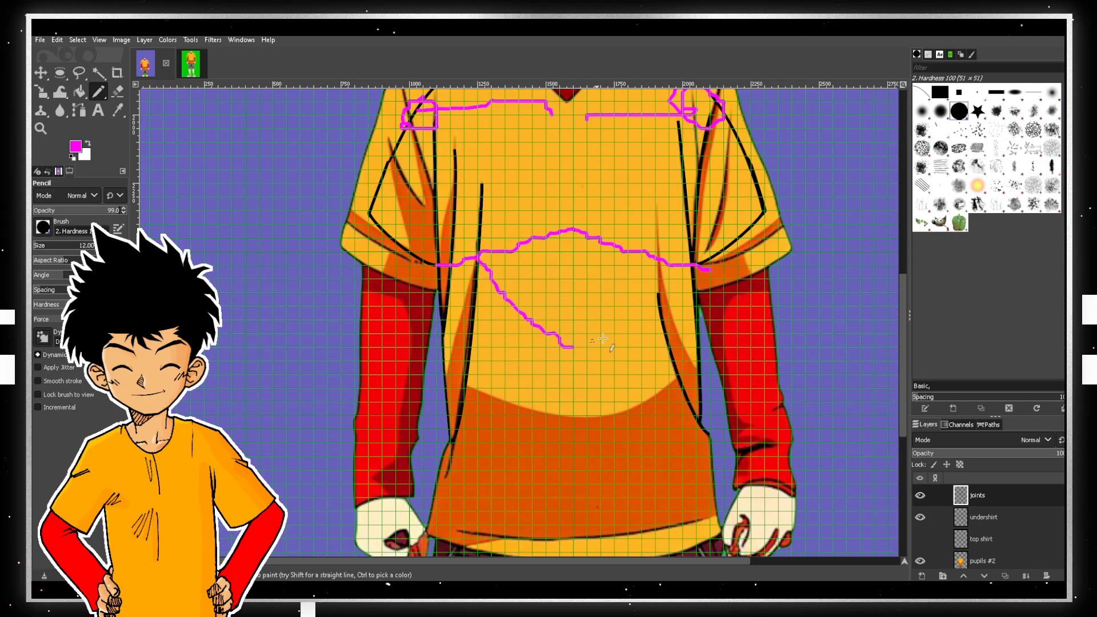
pyautogui.moveTo(648, 263); pyautogui.dragTo(568, 330)
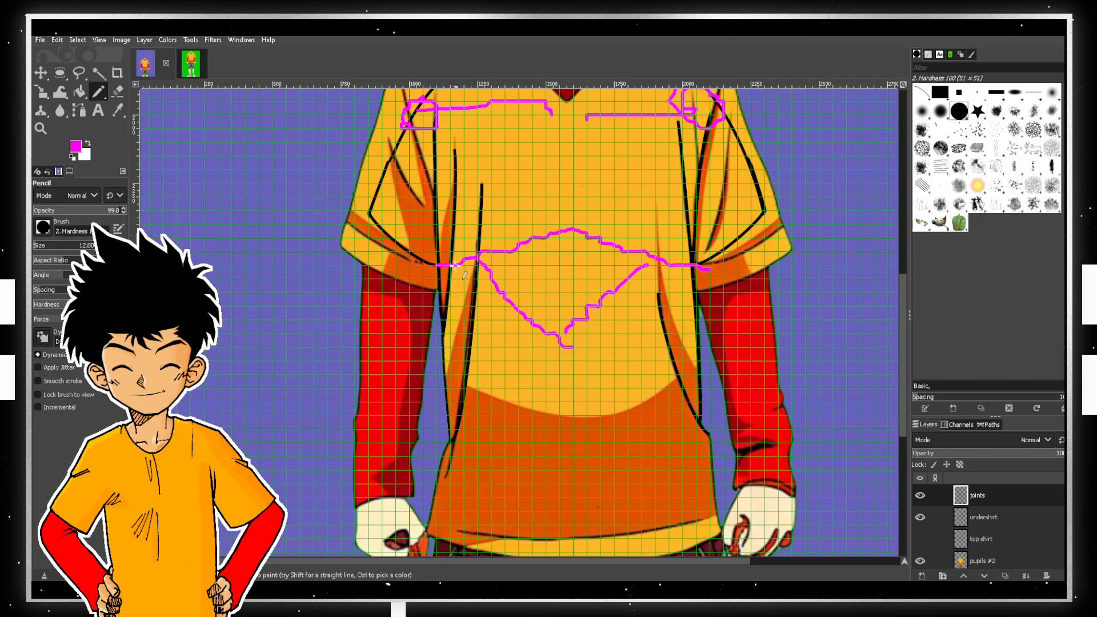
# - Outline the abdomen joint down to the waist and the pelvis section from there to the shirt hem in magenta
pyautogui.moveTo(473, 389)
pyautogui.mouseDown()
pyautogui.moveTo(548, 408)
pyautogui.moveTo(675, 386)
pyautogui.mouseUp()
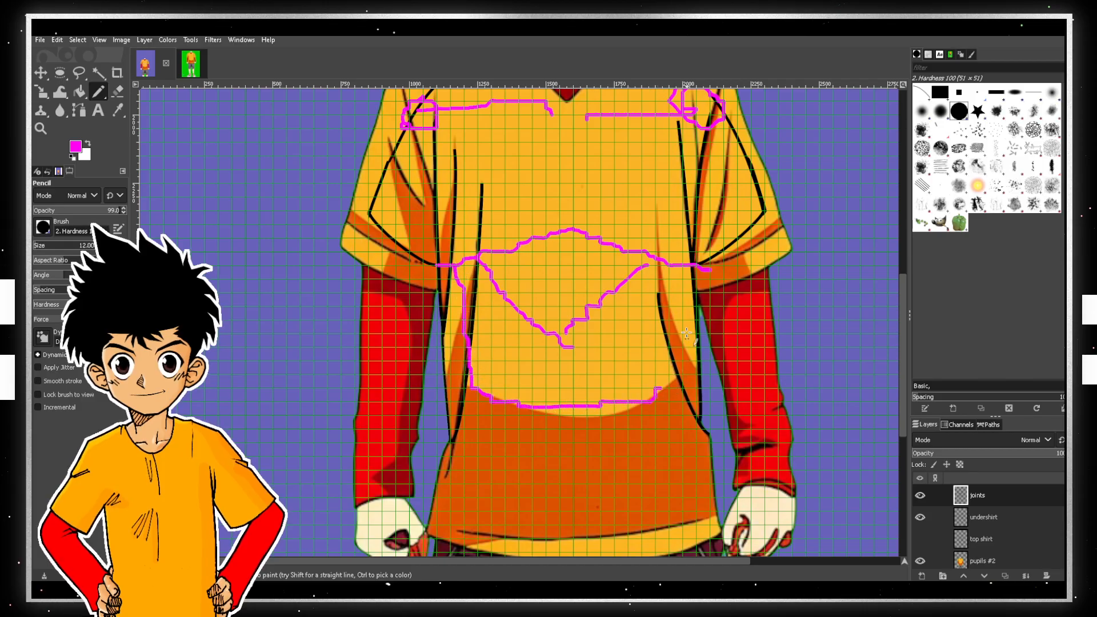
pyautogui.moveTo(683, 266); pyautogui.dragTo(675, 384)
pyautogui.scroll(-5, 674, 385)
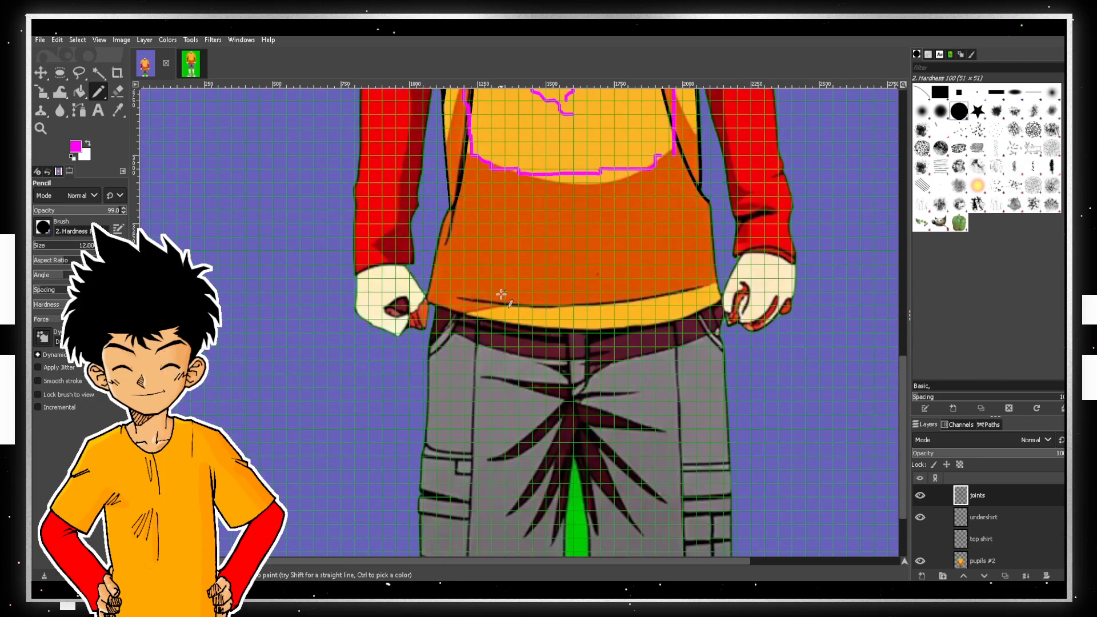
pyautogui.scroll(5, 475, 390)
pyautogui.moveTo(476, 391); pyautogui.dragTo(662, 387)
pyautogui.moveTo(470, 391)
pyautogui.mouseDown()
pyautogui.moveTo(432, 522)
pyautogui.moveTo(457, 540)
pyautogui.moveTo(535, 552)
pyautogui.moveTo(697, 539)
pyautogui.mouseUp()
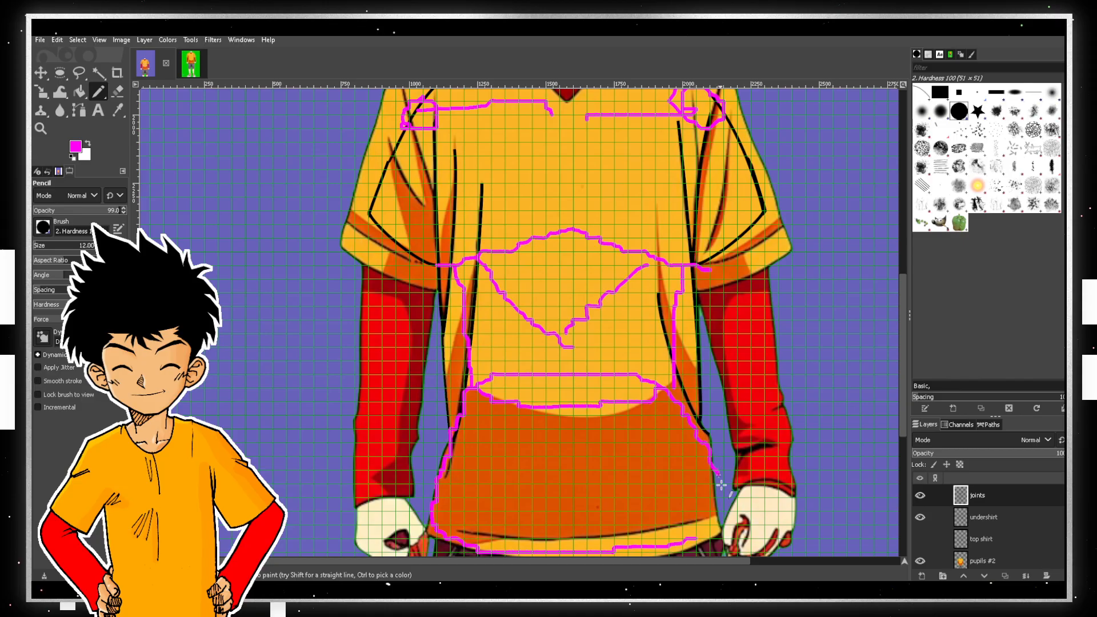
pyautogui.scroll(4, 481, 297)
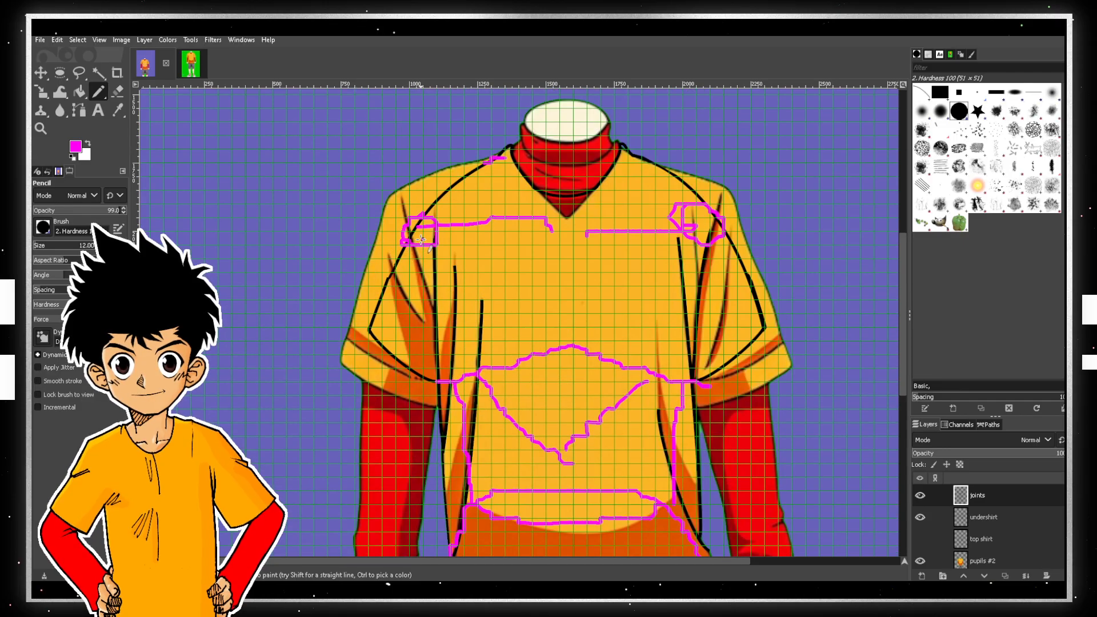
# - Sketch magenta upper arm lines from the shoulders to small elbow joints, and forearm outlines tapering to the wrists on both arms
pyautogui.moveTo(421, 239); pyautogui.dragTo(392, 415)
pyautogui.moveTo(710, 232)
pyautogui.mouseDown()
pyautogui.moveTo(751, 395)
pyautogui.moveTo(739, 407)
pyautogui.mouseUp()
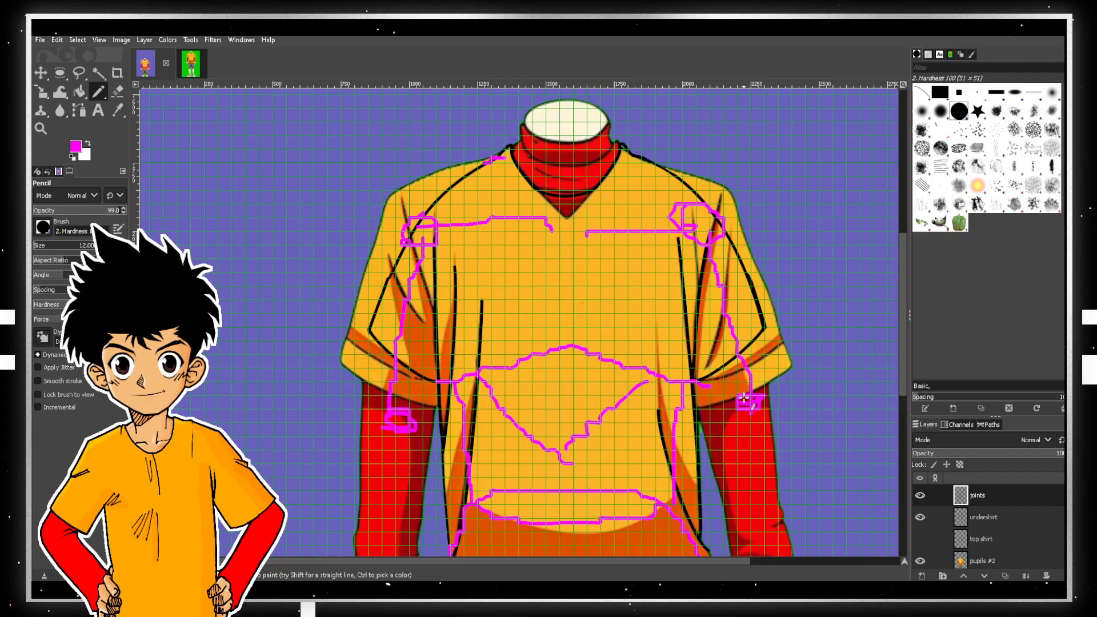
pyautogui.scroll(-5, 431, 310)
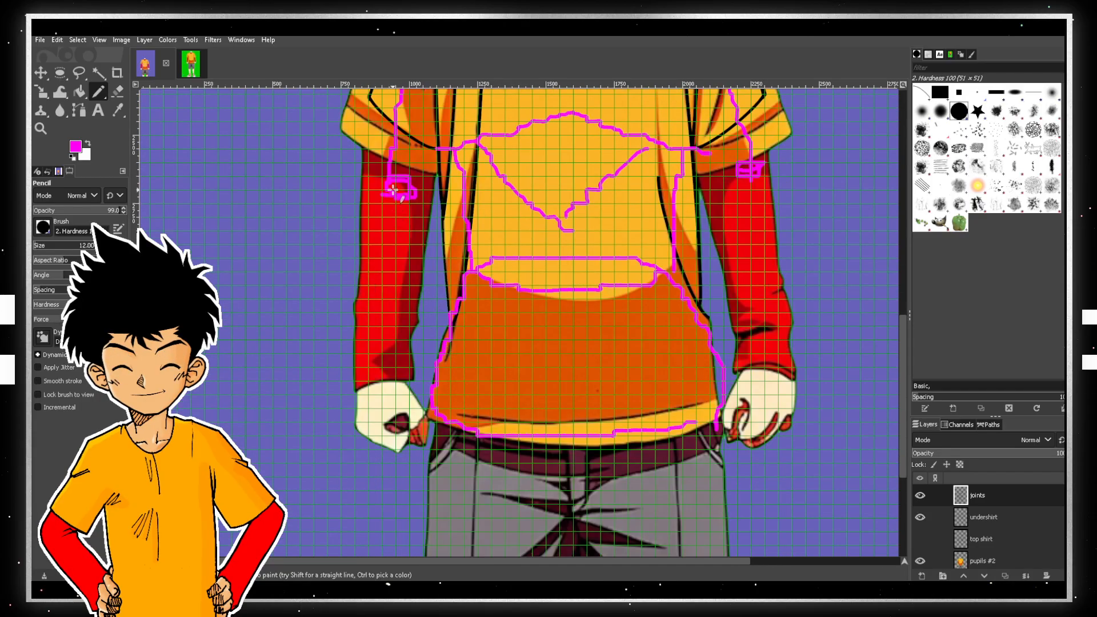
pyautogui.moveTo(371, 225)
pyautogui.mouseDown()
pyautogui.moveTo(391, 365)
pyautogui.moveTo(430, 201)
pyautogui.mouseUp()
pyautogui.scroll(3, 722, 212)
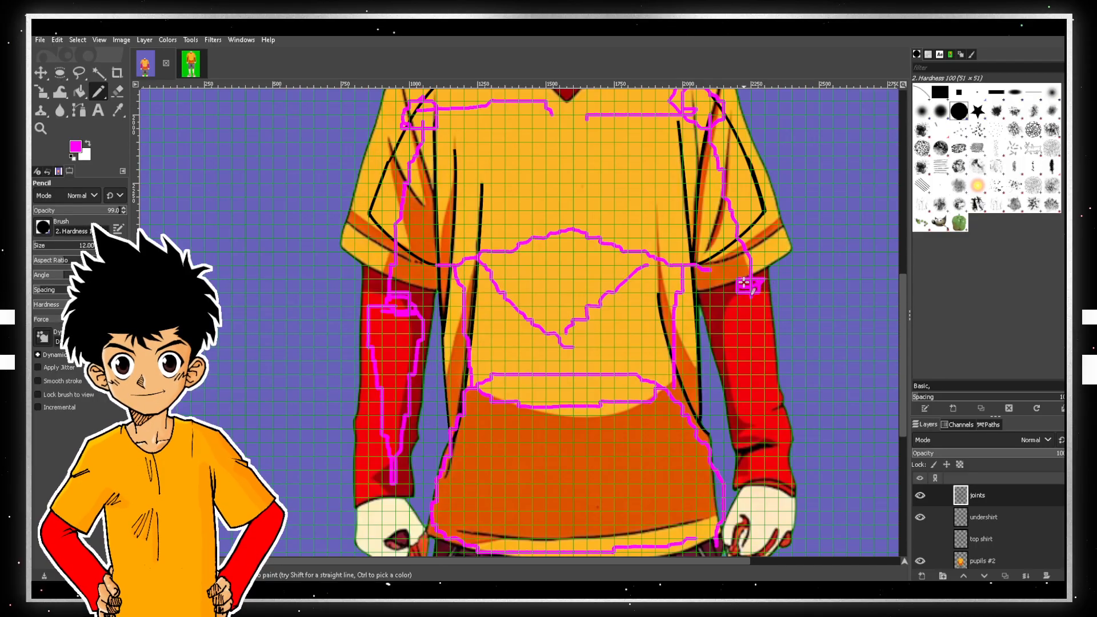
pyautogui.moveTo(738, 270)
pyautogui.mouseDown()
pyautogui.moveTo(757, 283)
pyautogui.moveTo(760, 270)
pyautogui.moveTo(737, 272)
pyautogui.moveTo(740, 286)
pyautogui.moveTo(753, 270)
pyautogui.moveTo(744, 300)
pyautogui.moveTo(738, 289)
pyautogui.moveTo(776, 292)
pyautogui.moveTo(773, 448)
pyautogui.mouseUp()
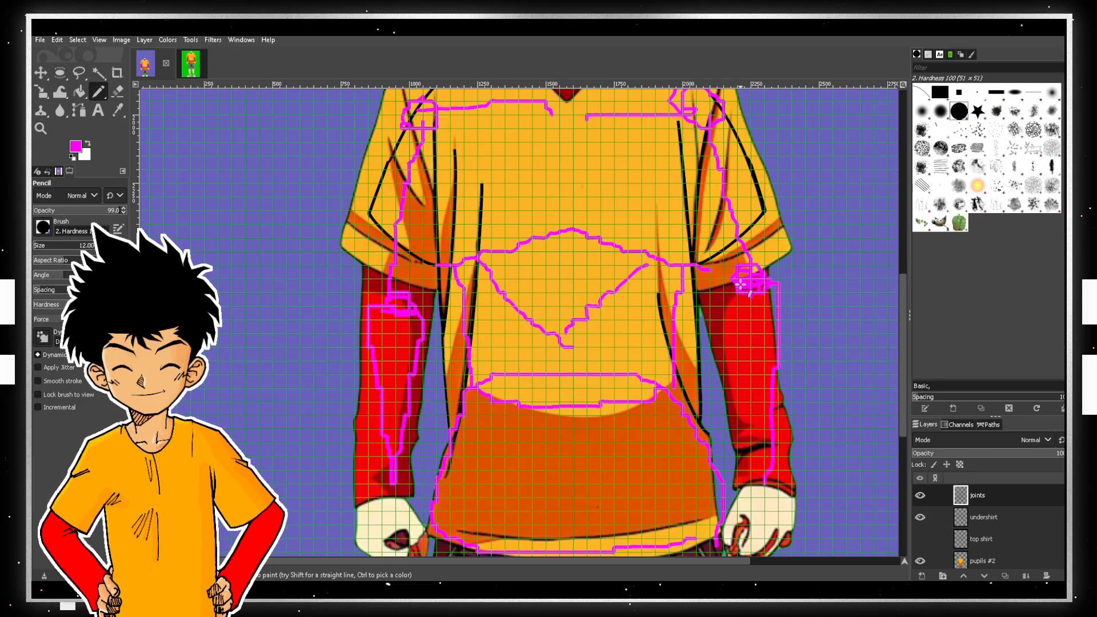
pyautogui.moveTo(725, 280); pyautogui.dragTo(765, 463)
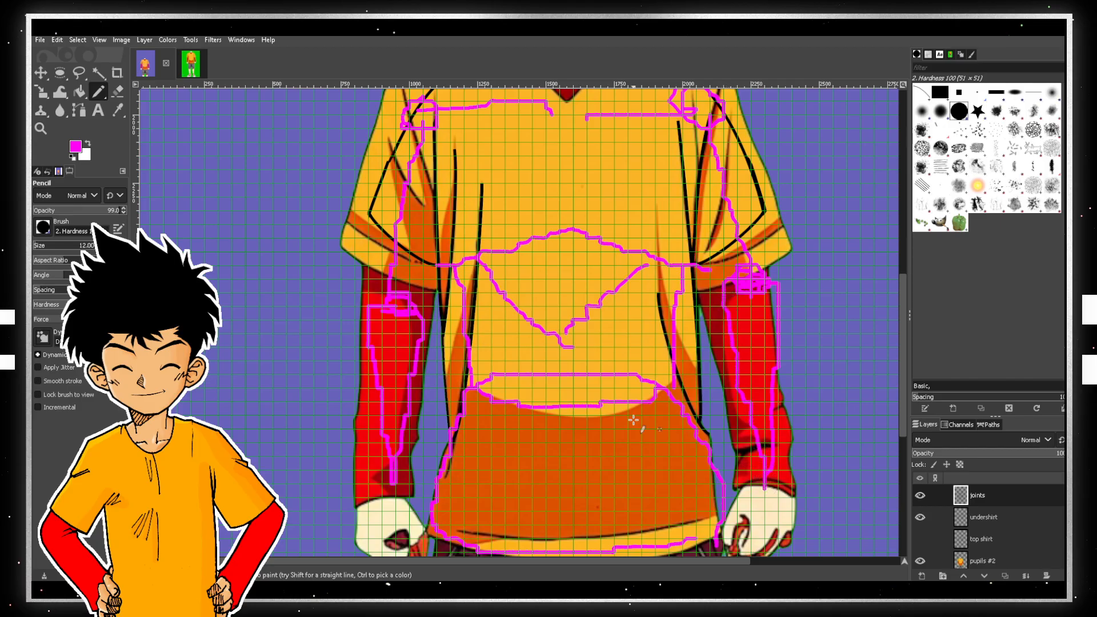
# - Add magenta wrist joints at both sleeve cuffs and sketch rough hand shapes with thumbs and fingers below them
pyautogui.scroll(-4, 684, 433)
pyautogui.moveTo(391, 381)
pyautogui.mouseDown()
pyautogui.moveTo(378, 369)
pyautogui.moveTo(391, 376)
pyautogui.mouseUp()
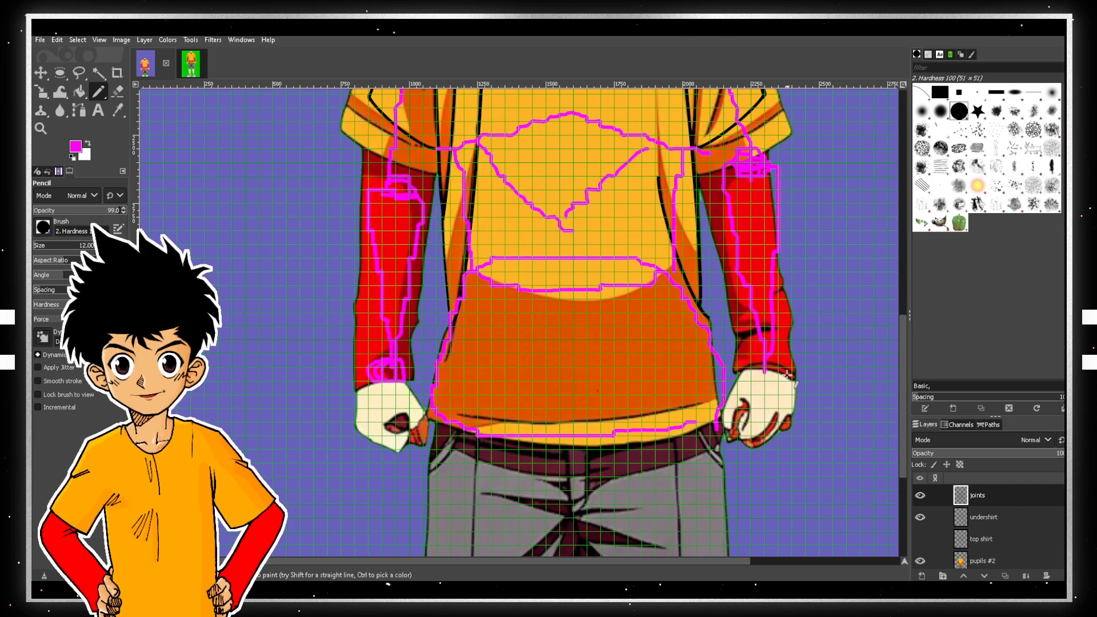
pyautogui.moveTo(784, 370); pyautogui.dragTo(769, 366)
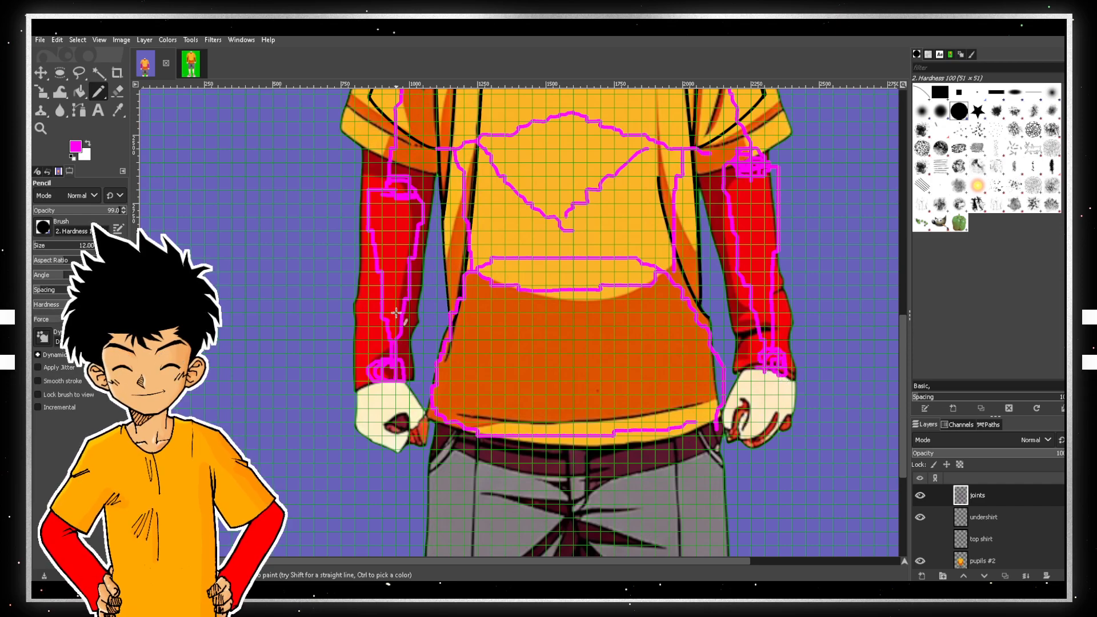
pyautogui.moveTo(382, 376)
pyautogui.mouseDown()
pyautogui.moveTo(368, 405)
pyautogui.moveTo(369, 462)
pyautogui.mouseUp()
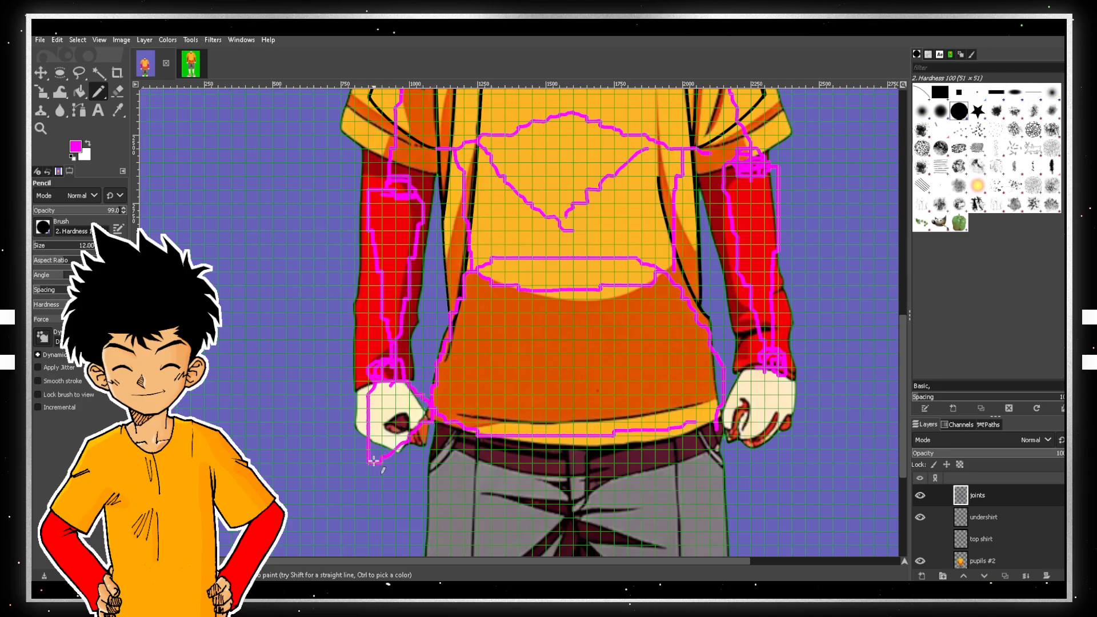
pyautogui.moveTo(433, 409)
pyautogui.mouseDown()
pyautogui.moveTo(437, 430)
pyautogui.moveTo(417, 432)
pyautogui.mouseUp()
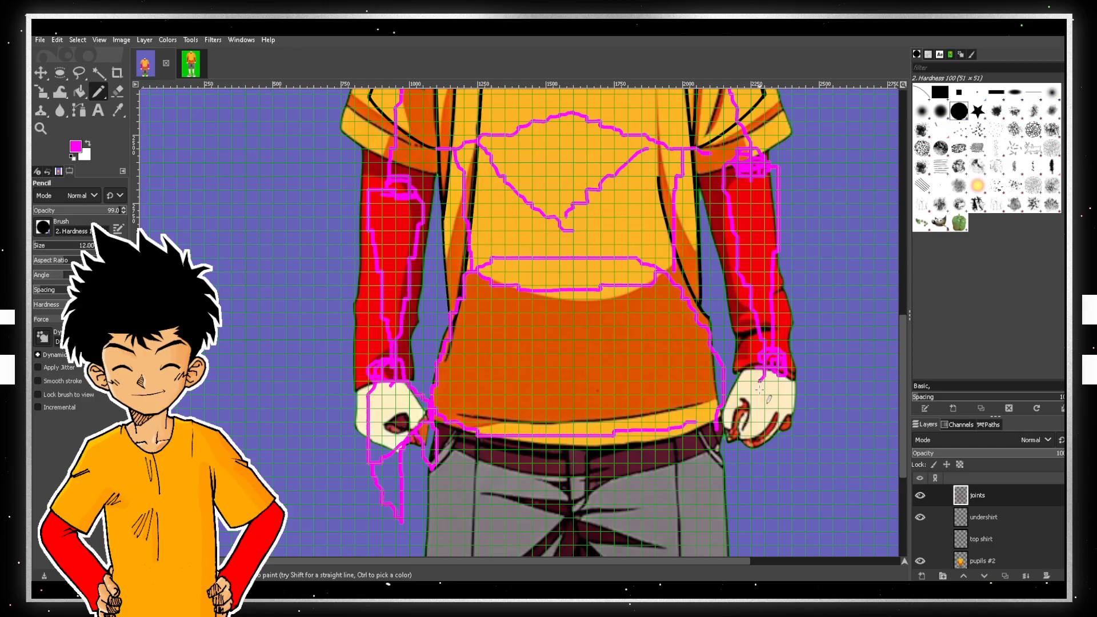
pyautogui.moveTo(802, 451); pyautogui.dragTo(744, 414)
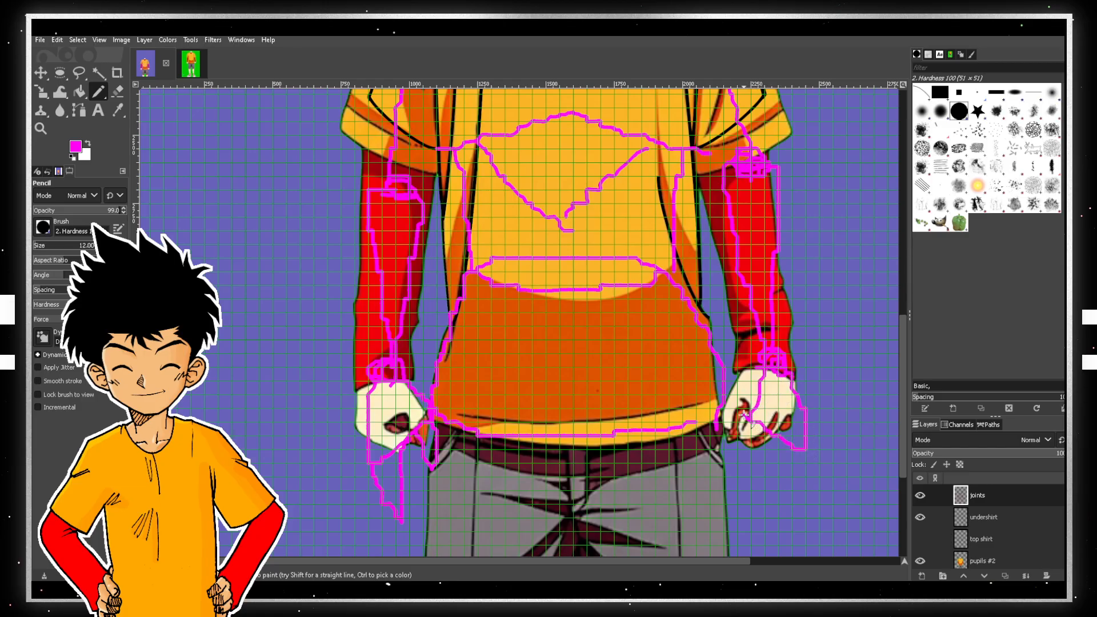
pyautogui.moveTo(782, 505); pyautogui.dragTo(806, 451)
# - Sketch curved magenta lines across the waist and hips, with a vertical center line running down to the belt
pyautogui.scroll(-5, 695, 435)
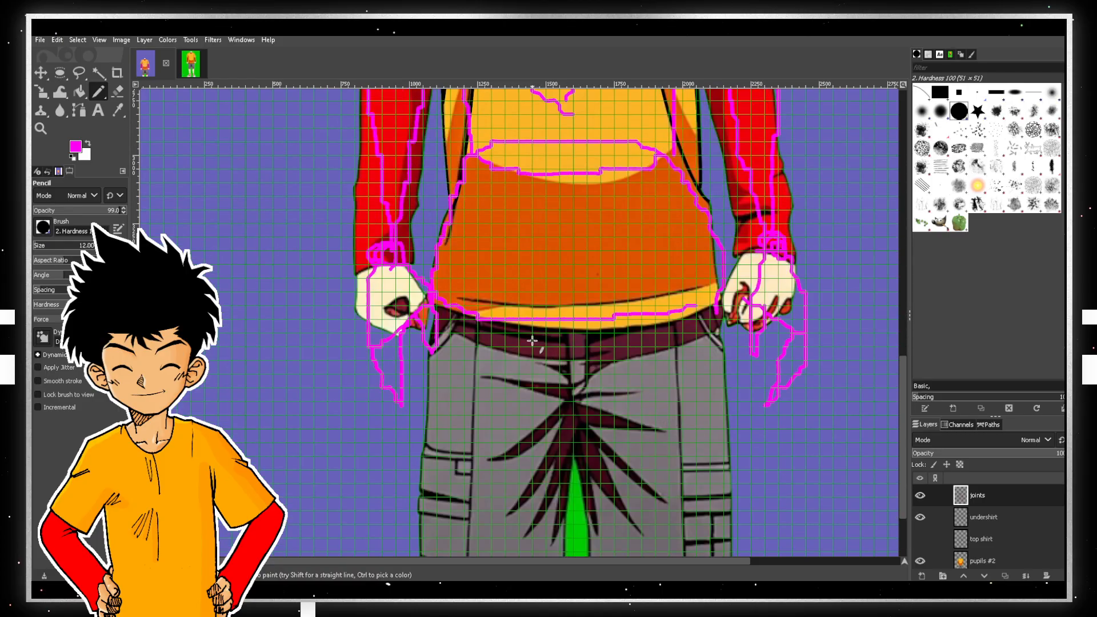
pyautogui.scroll(5, 540, 354)
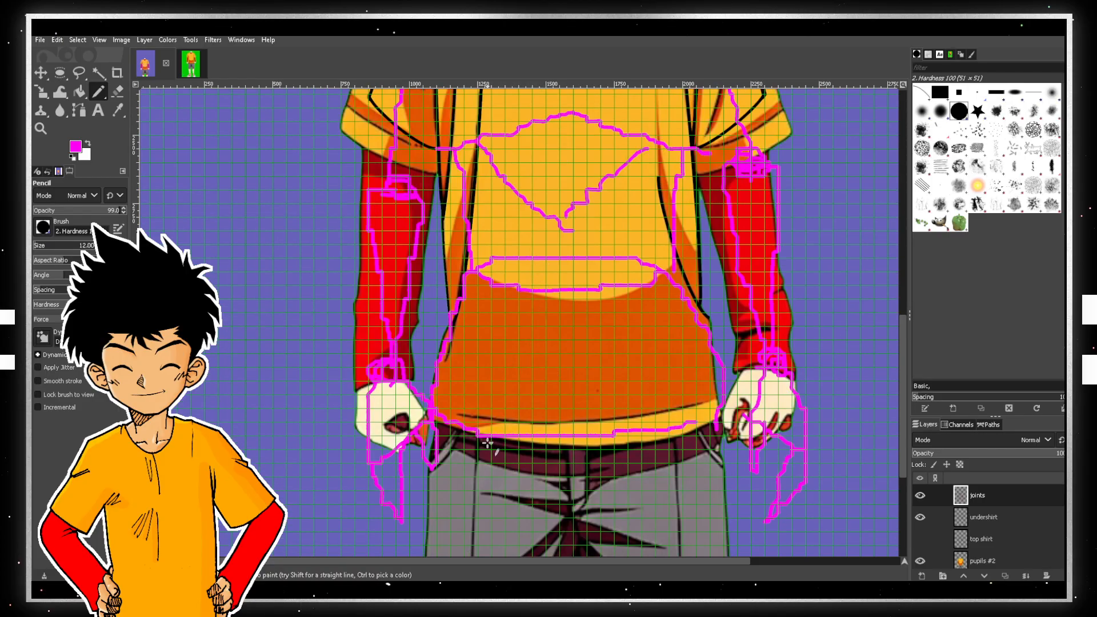
pyautogui.scroll(-5, 507, 372)
pyautogui.scroll(10, 552, 417)
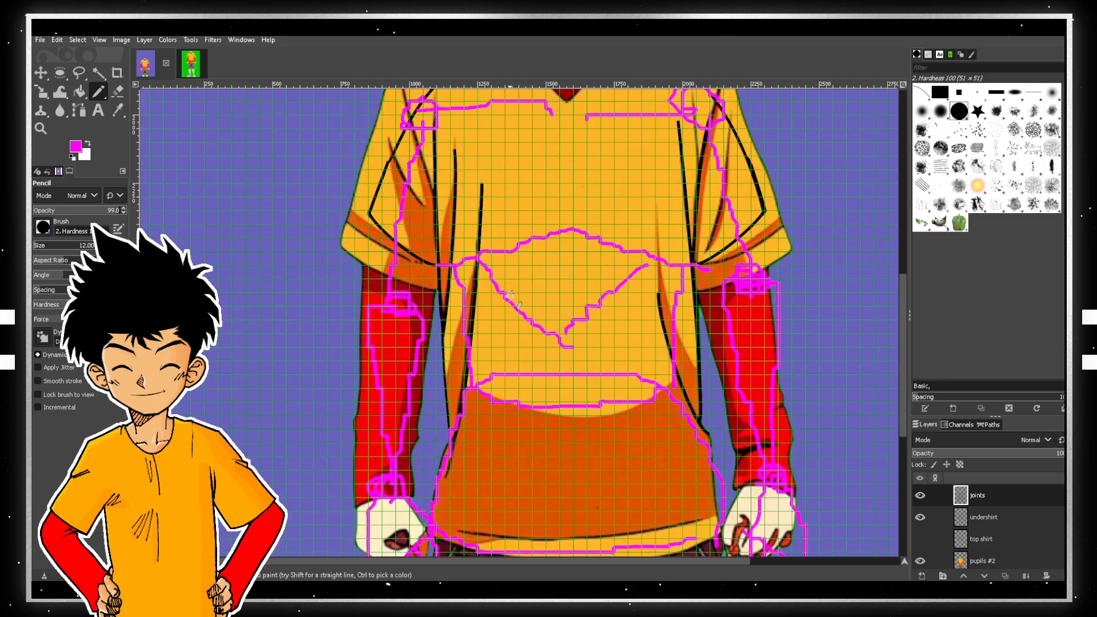
pyautogui.moveTo(464, 416); pyautogui.dragTo(665, 392)
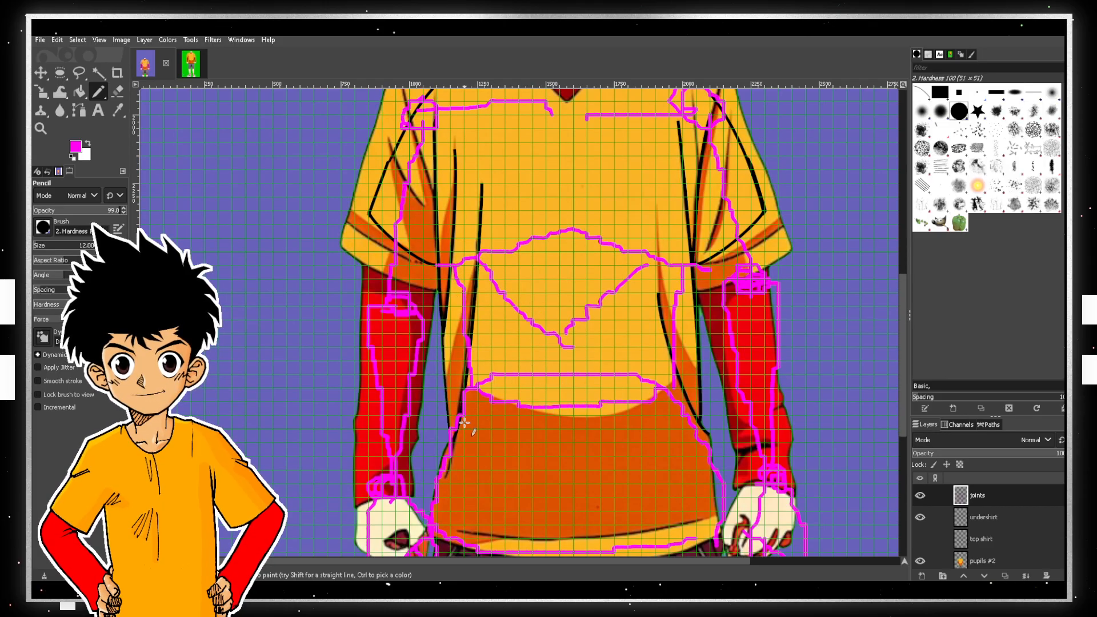
pyautogui.moveTo(461, 427)
pyautogui.mouseDown()
pyautogui.moveTo(545, 455)
pyautogui.moveTo(650, 429)
pyautogui.moveTo(663, 403)
pyautogui.mouseUp()
pyautogui.scroll(-5, 562, 352)
pyautogui.moveTo(571, 392); pyautogui.dragTo(569, 454)
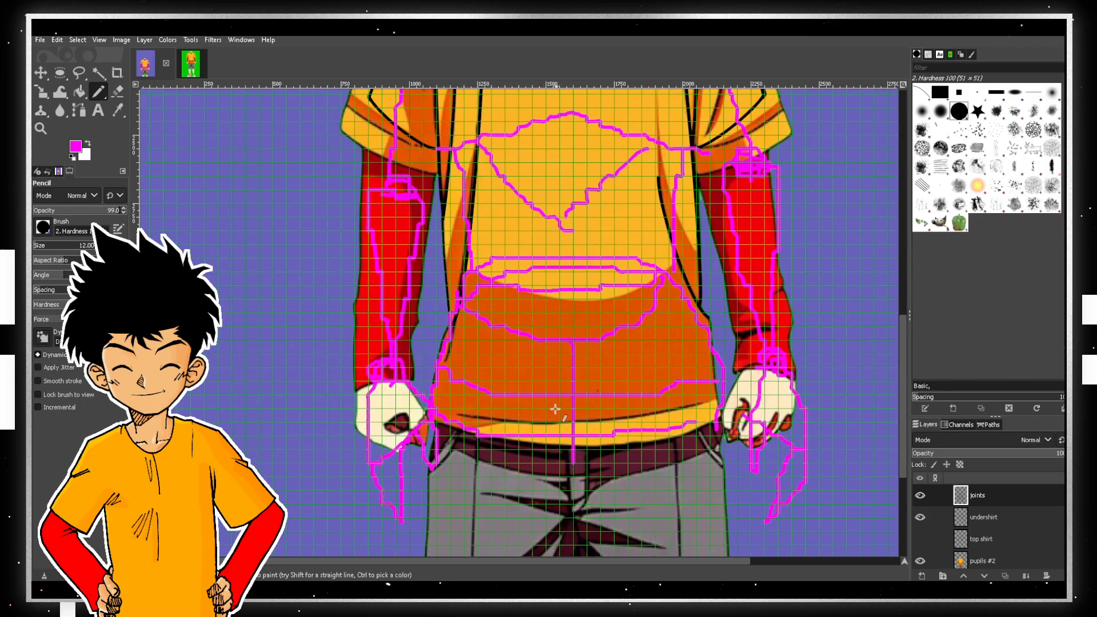
# - Outline both thighs in magenta from the shirt hem to the bottom of the shorts, with the start of the lower legs
pyautogui.scroll(-5, 437, 343)
pyautogui.moveTo(434, 313); pyautogui.dragTo(574, 327)
pyautogui.scroll(-4, 575, 327)
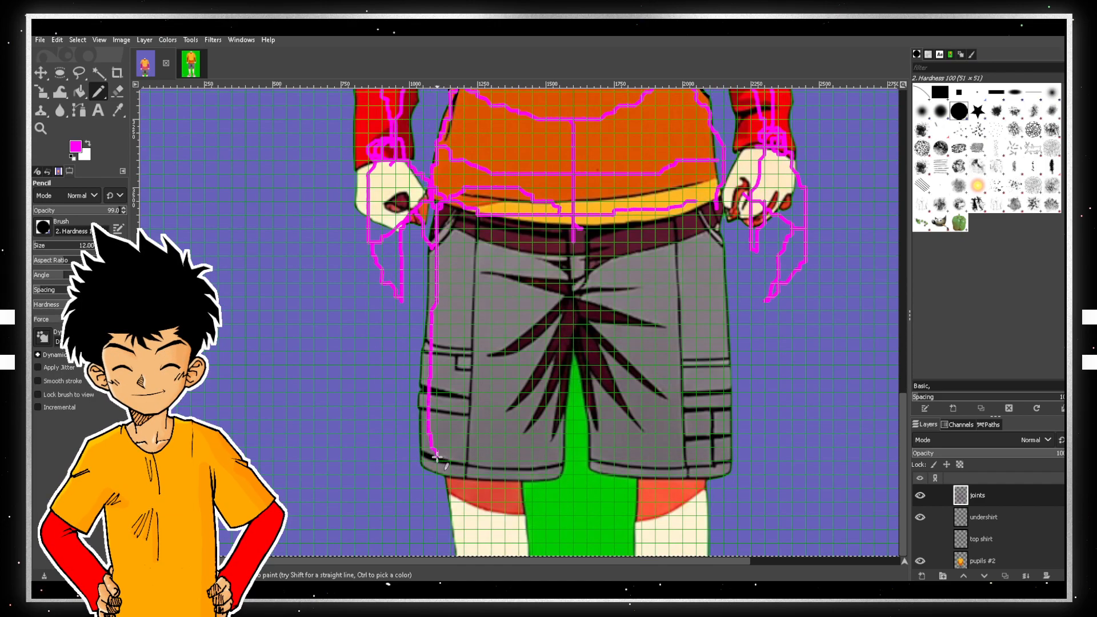
pyautogui.moveTo(564, 267); pyautogui.dragTo(531, 410)
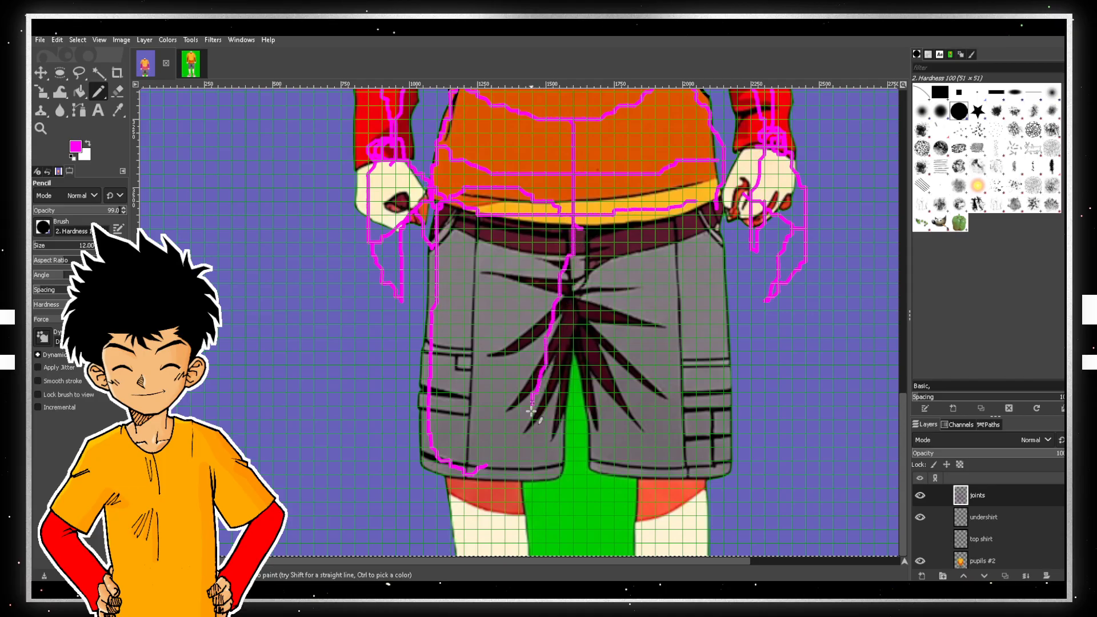
pyautogui.moveTo(511, 471); pyautogui.dragTo(519, 453)
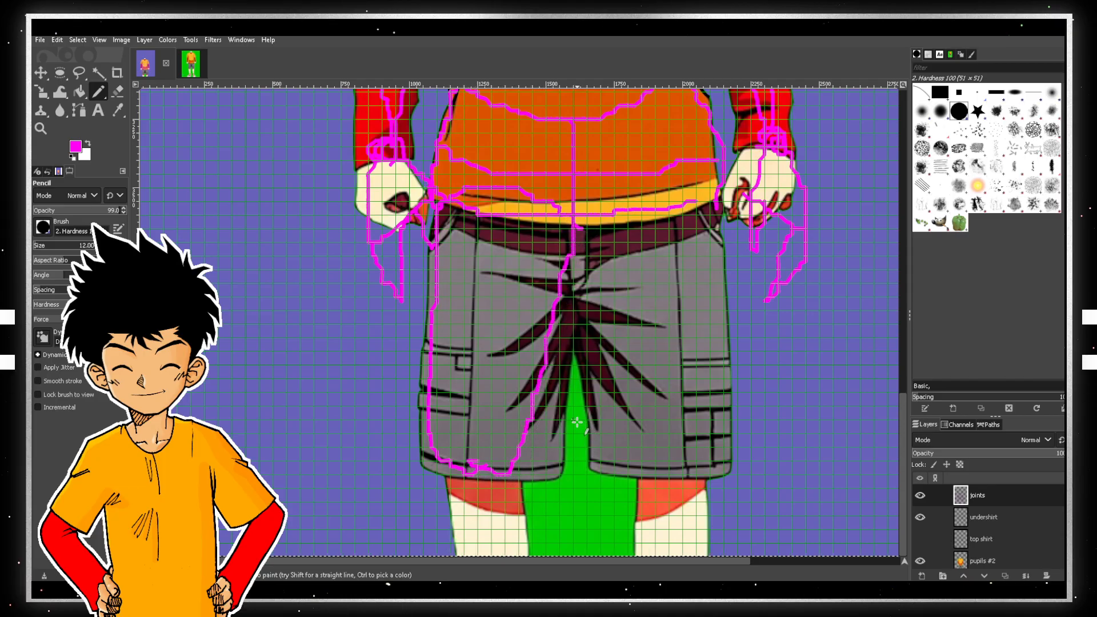
pyautogui.scroll(-2, 647, 365)
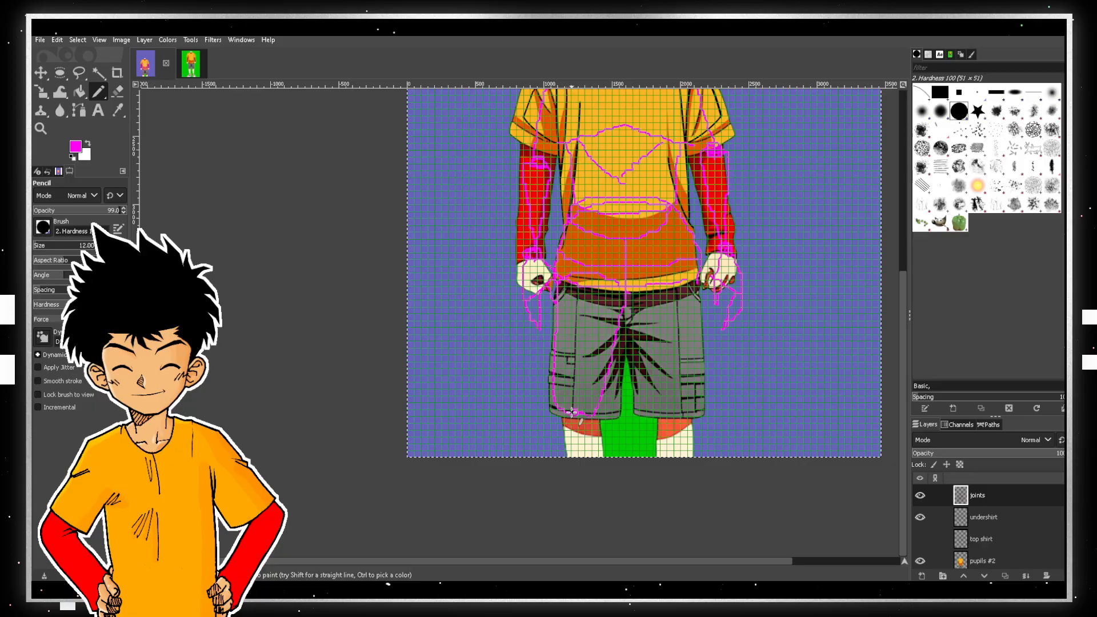
pyautogui.moveTo(602, 420); pyautogui.dragTo(551, 410)
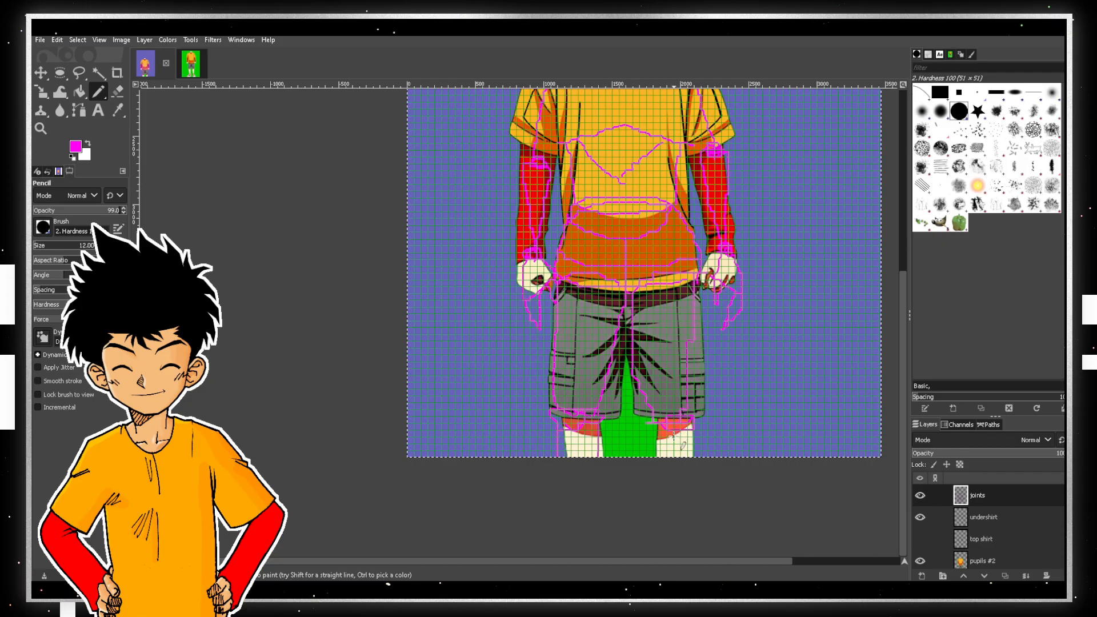
# - Sketch the magenta shoulder slope up to the collar, the neck joint inside the turtleneck, and collarbone lines on both sides
pyautogui.scroll(5, 669, 317)
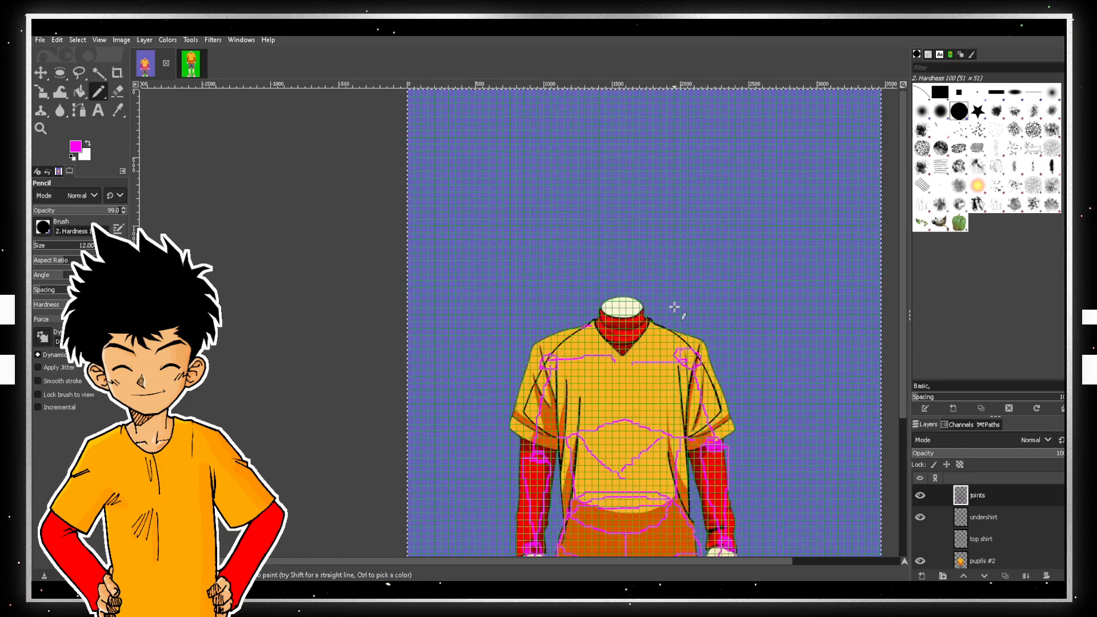
pyautogui.keyDown('ctrl'); pyautogui.scroll(2, 595, 349); pyautogui.keyUp('ctrl')
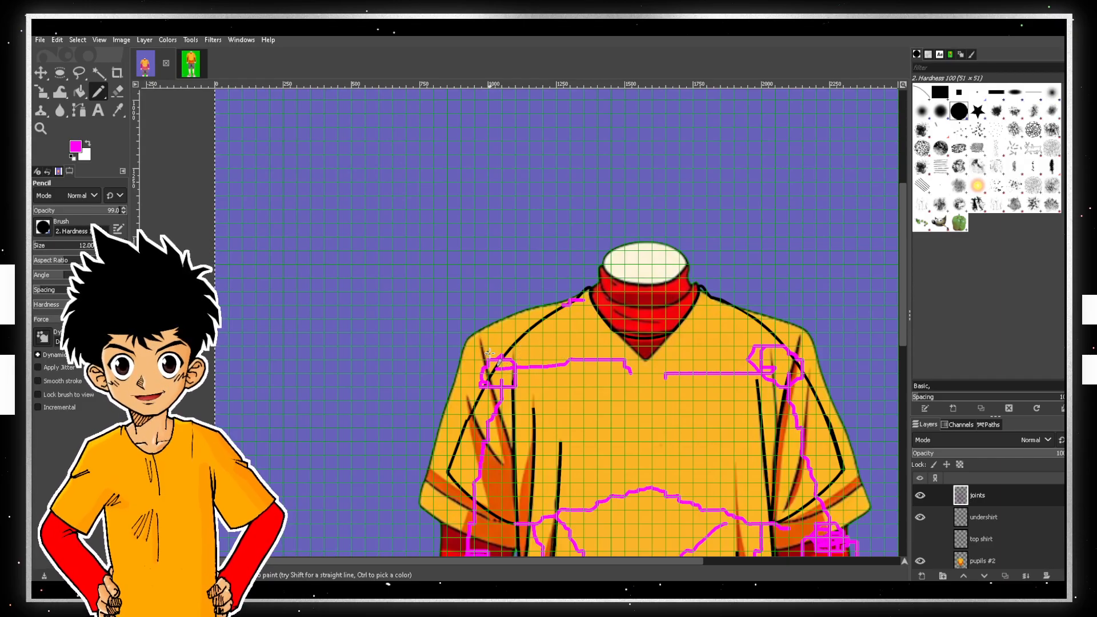
pyautogui.moveTo(499, 352); pyautogui.dragTo(572, 302)
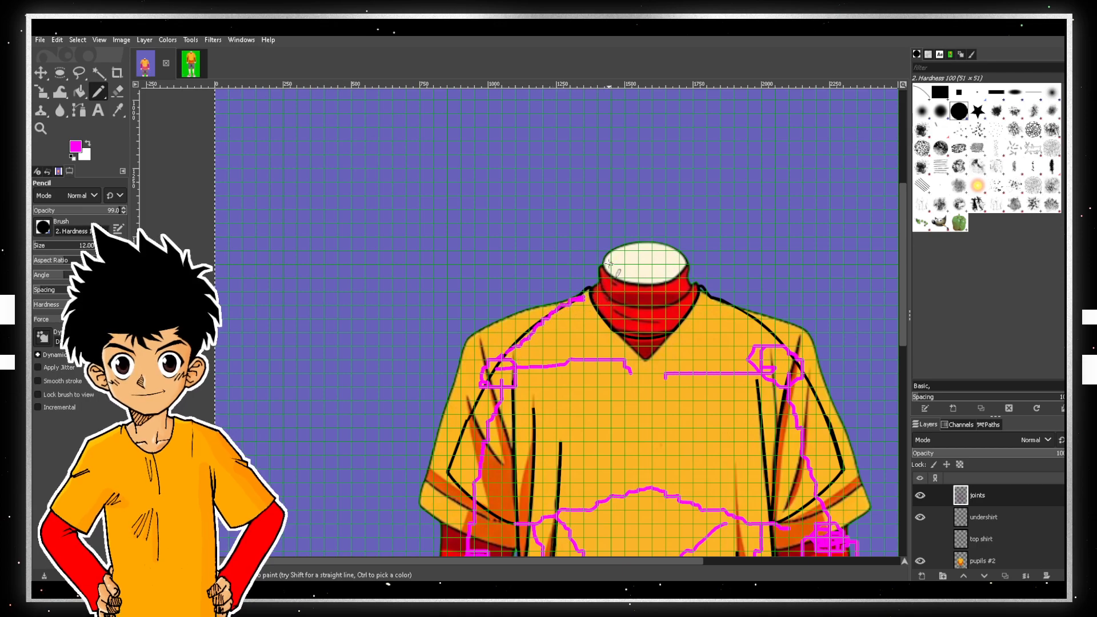
pyautogui.moveTo(603, 255); pyautogui.dragTo(615, 324)
pyautogui.moveTo(679, 257); pyautogui.dragTo(678, 320)
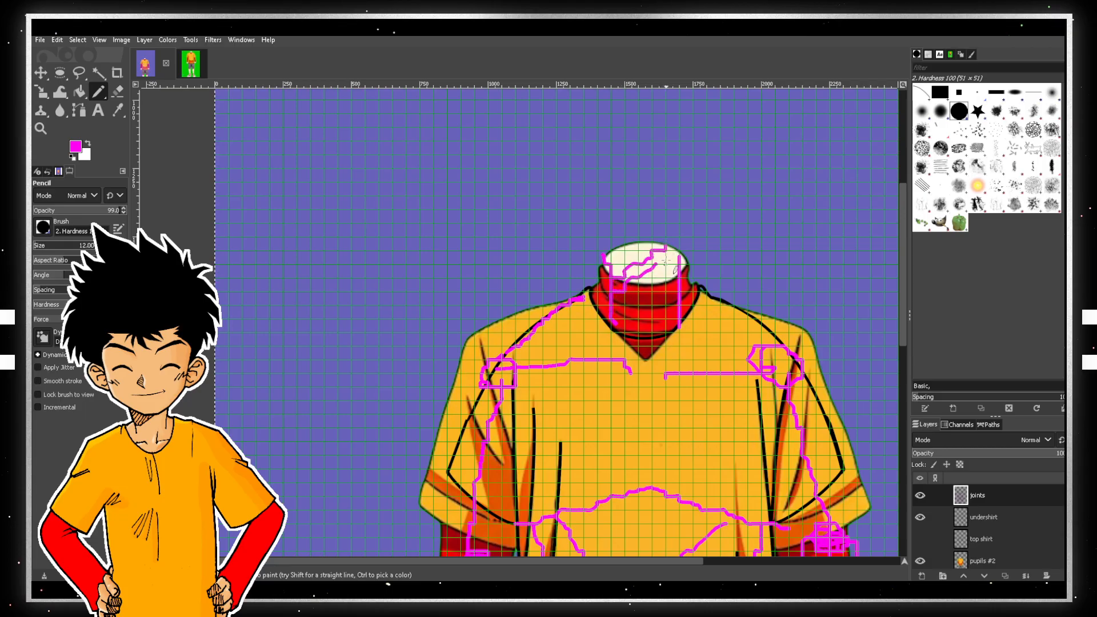
pyautogui.moveTo(633, 350); pyautogui.dragTo(590, 339)
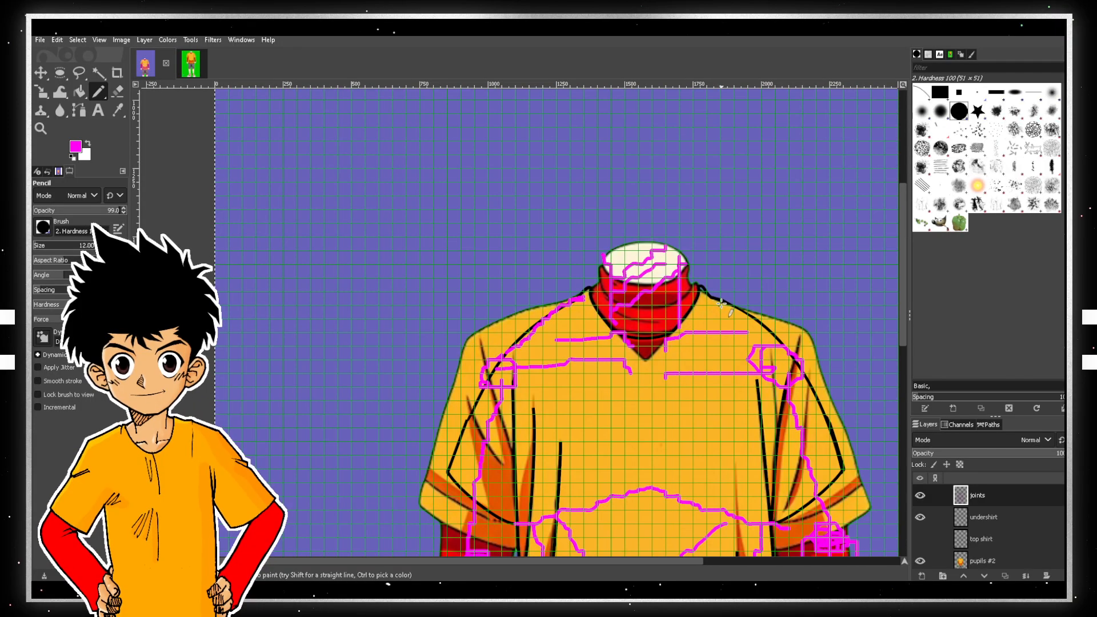
# - Try a magenta shoulder slope from the neck over the opposite shoulder joint
pyautogui.moveTo(686, 284)
pyautogui.mouseDown()
pyautogui.moveTo(789, 310)
pyautogui.moveTo(797, 329)
pyautogui.mouseUp()
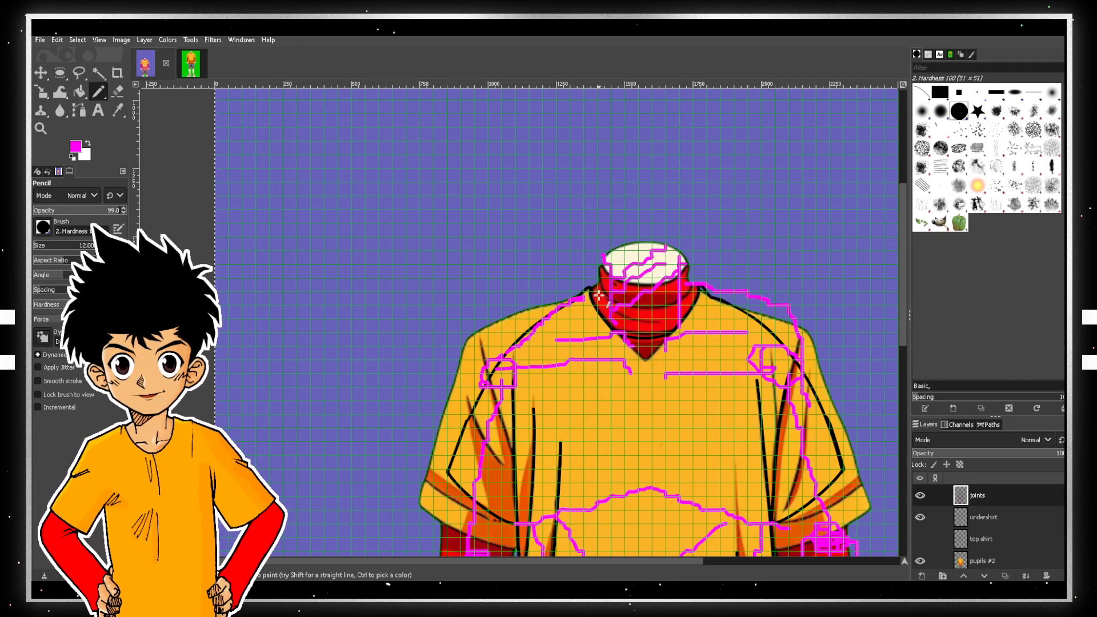
pyautogui.hotkey('ctrl', 'z')
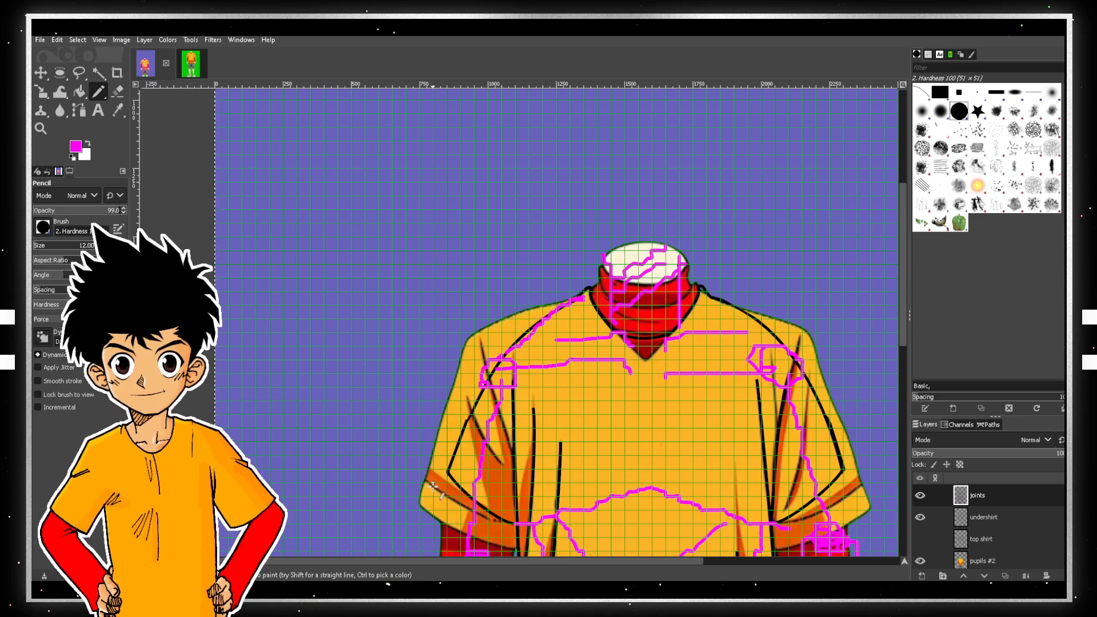
# - Compare the drawing with the joints layer hidden and shown, and lower that layer's opacity to about half
pyautogui.scroll(-3, 663, 397)
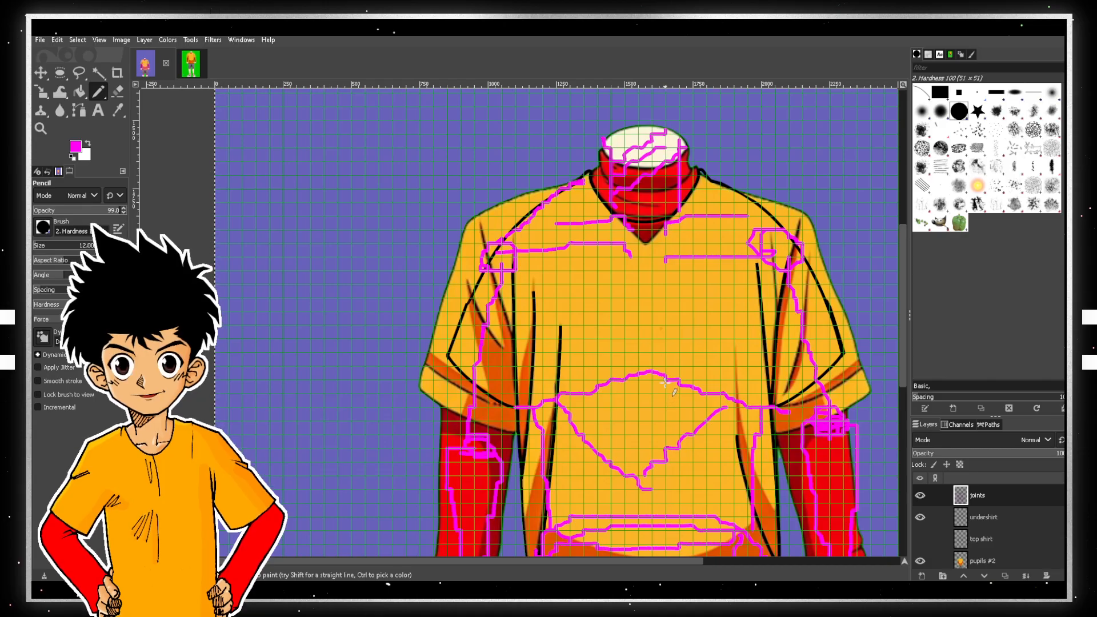
pyautogui.scroll(-3, 660, 395)
pyautogui.scroll(3, 827, 315)
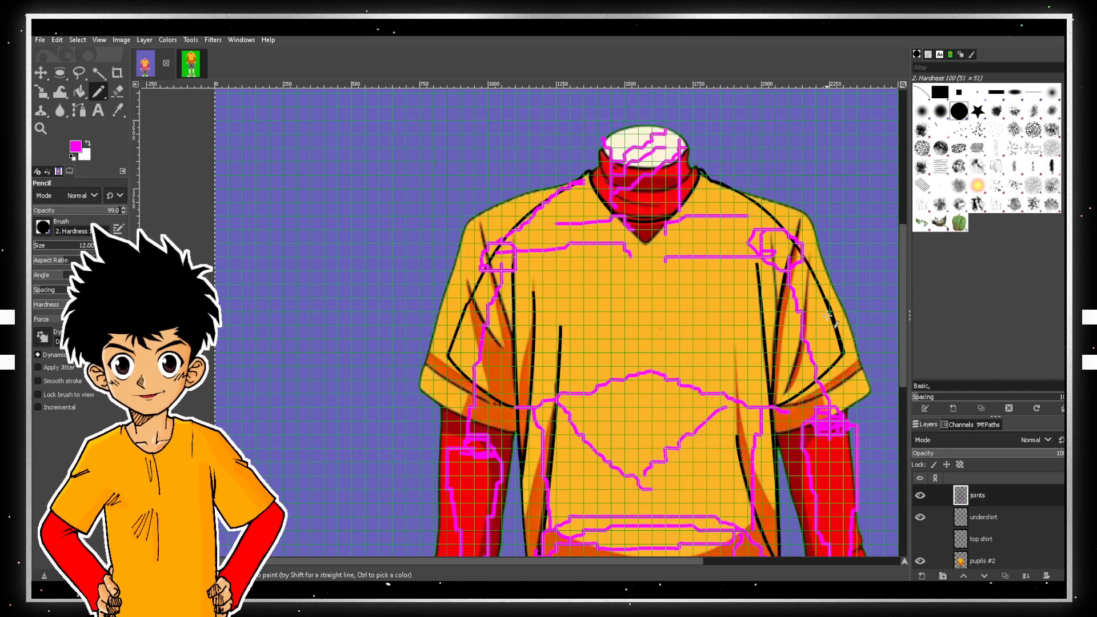
pyautogui.scroll(-3, 828, 315)
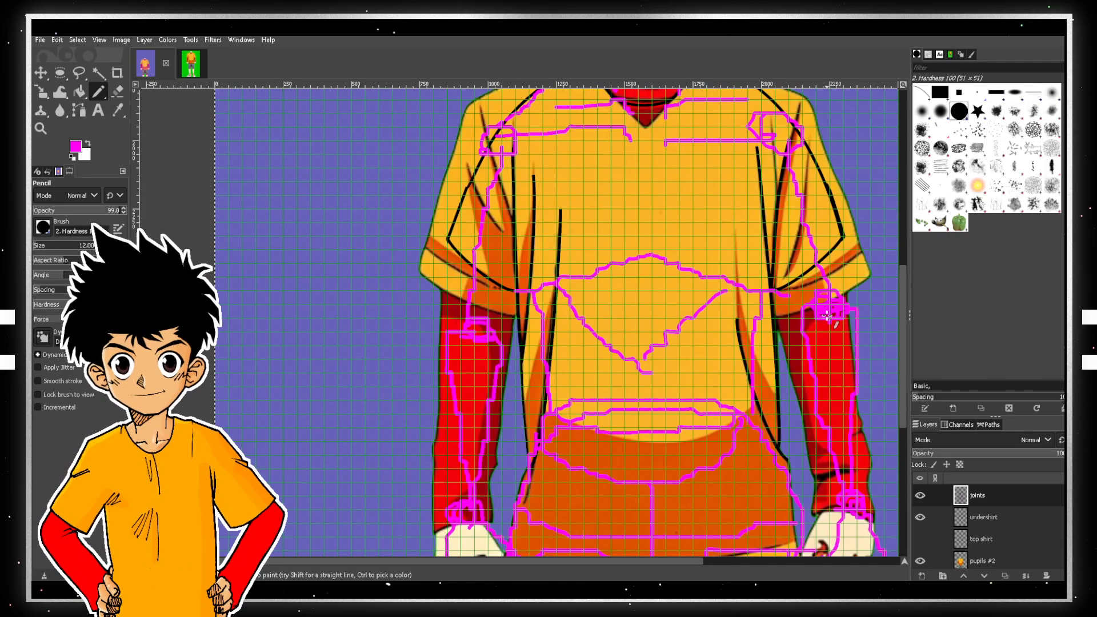
pyautogui.click(920, 496)
pyautogui.click(920, 496)
pyautogui.click(920, 496)
pyautogui.click(920, 495)
pyautogui.moveTo(1048, 457); pyautogui.dragTo(1012, 455)
# - Make the undershirt layer active and reset the foreground and background colors to black and white
pyautogui.scroll(5, 733, 378)
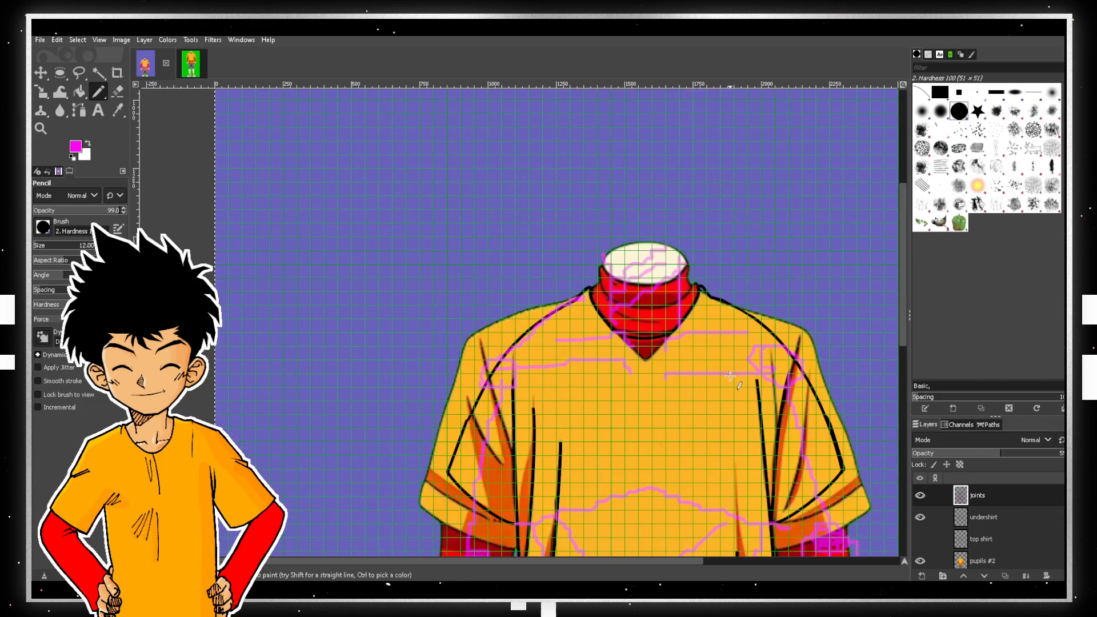
pyautogui.scroll(-2, 733, 378)
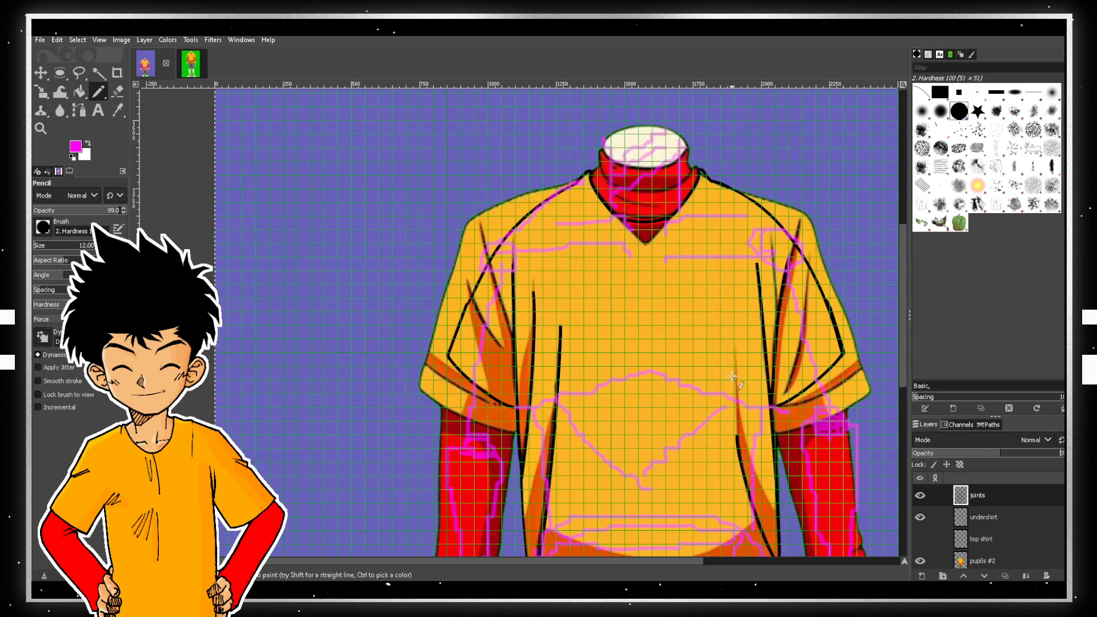
pyautogui.click(1038, 519)
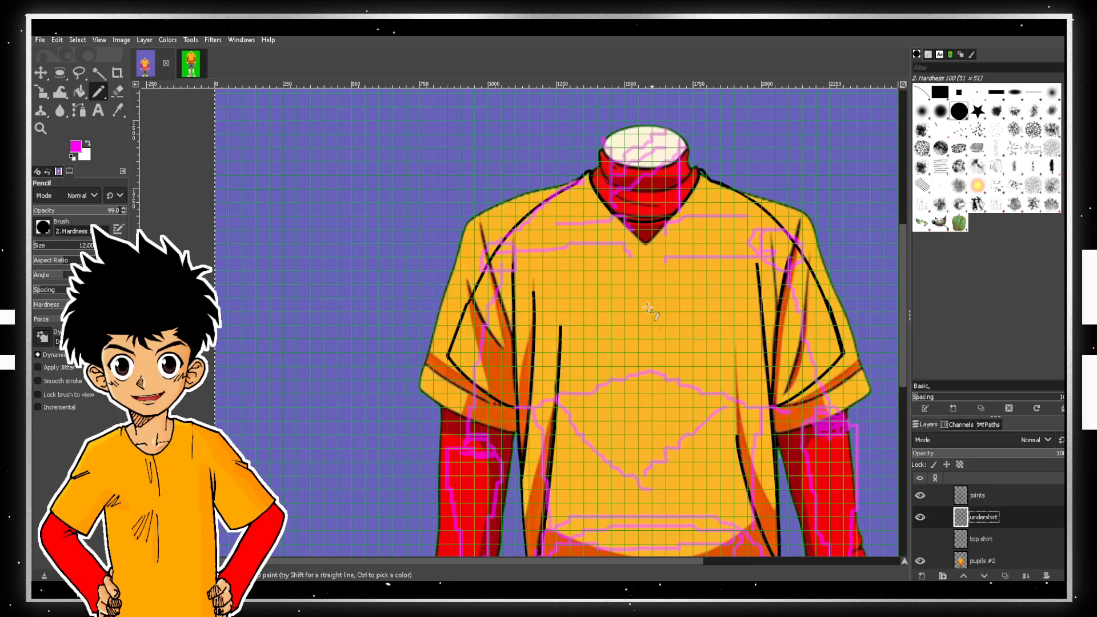
pyautogui.scroll(-3, 559, 253)
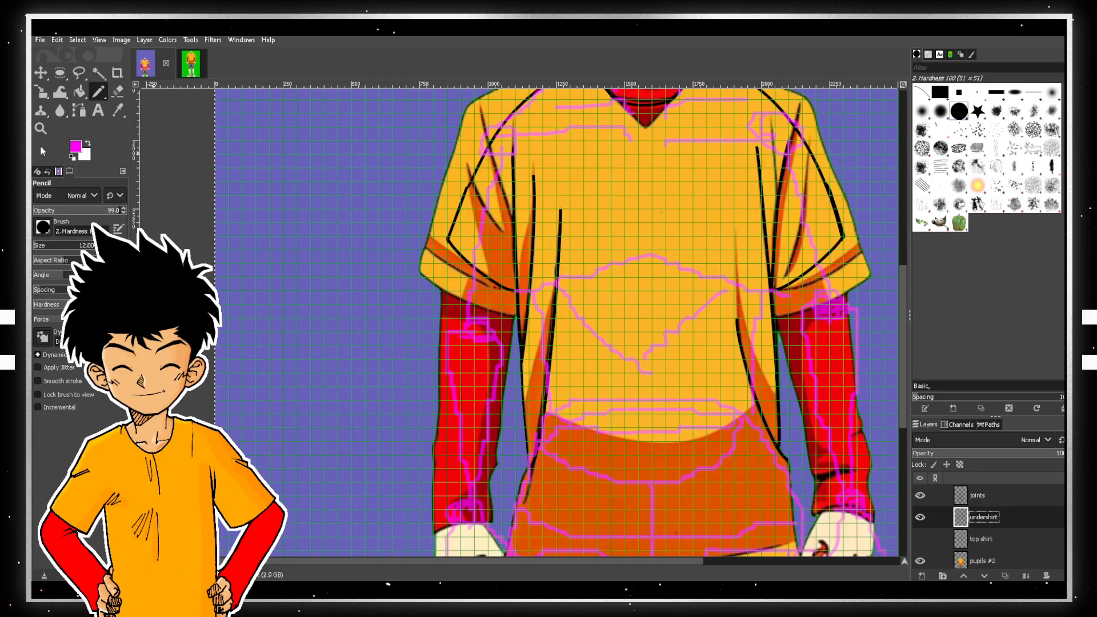
pyautogui.click(71, 157)
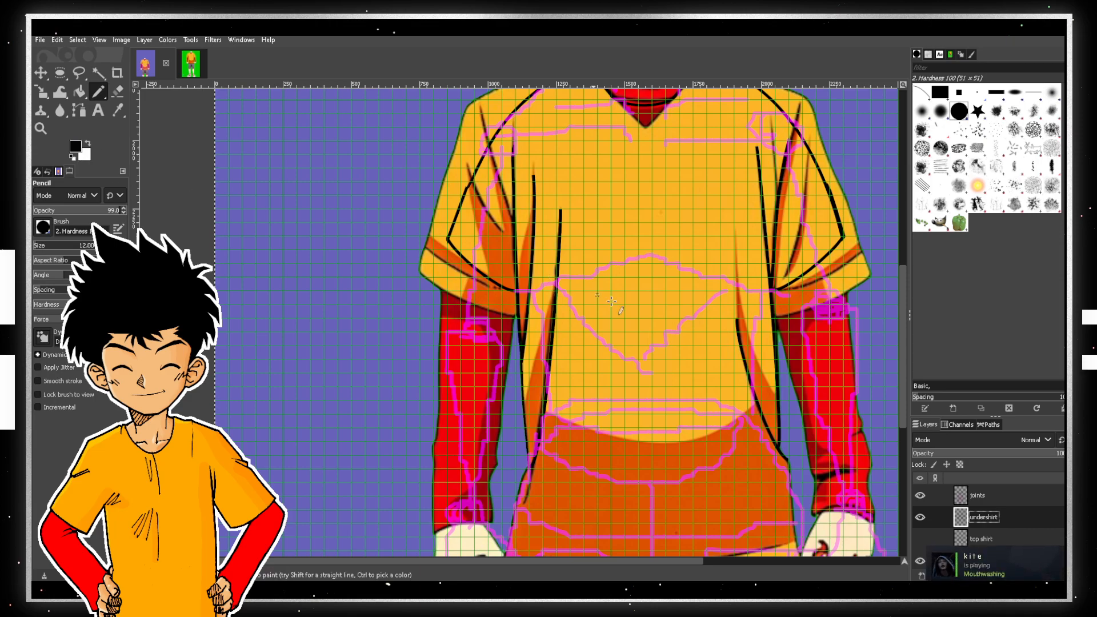
# - Choose the Paths tool, make the top shirt layer active and visible, and hide the undershirt layer
pyautogui.scroll(3, 622, 288)
pyautogui.scroll(-3, 622, 287)
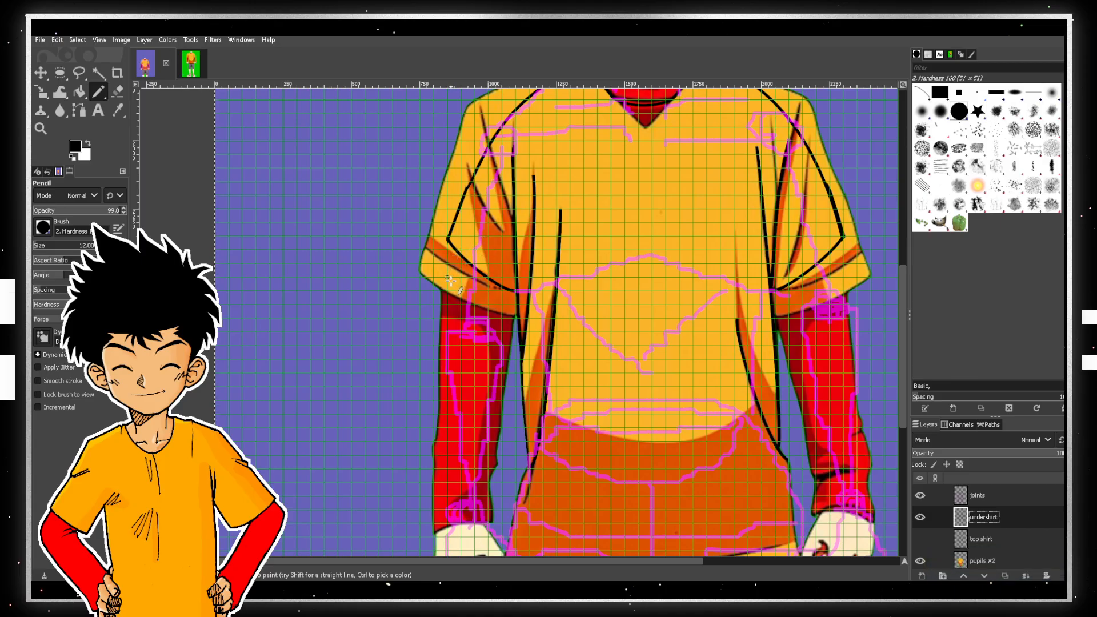
pyautogui.click(79, 111)
pyautogui.scroll(-3, 433, 266)
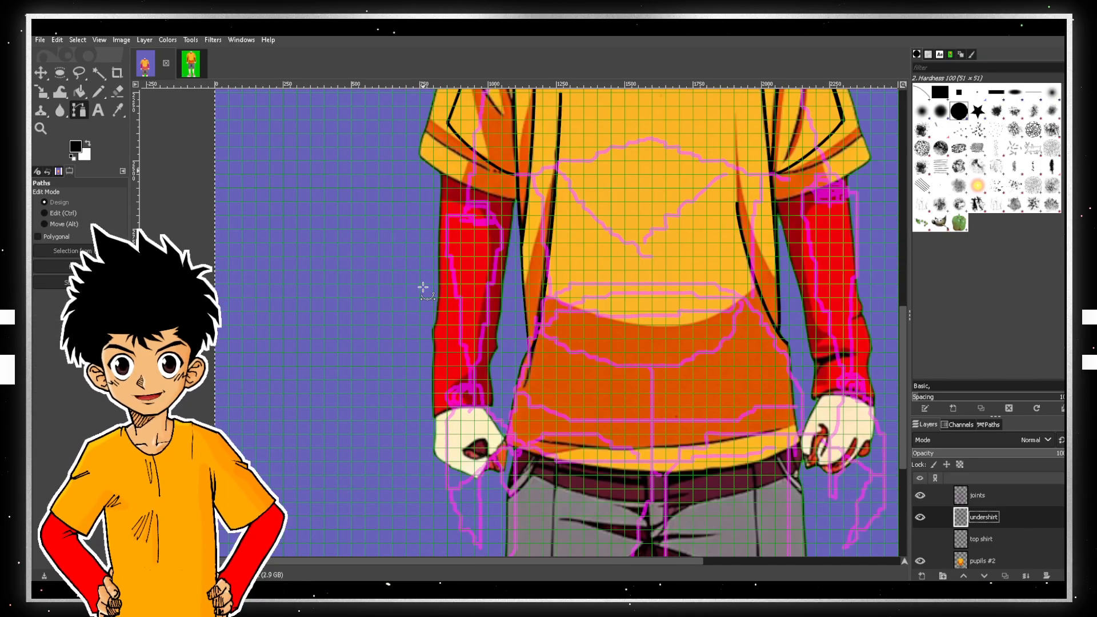
pyautogui.scroll(3, 433, 266)
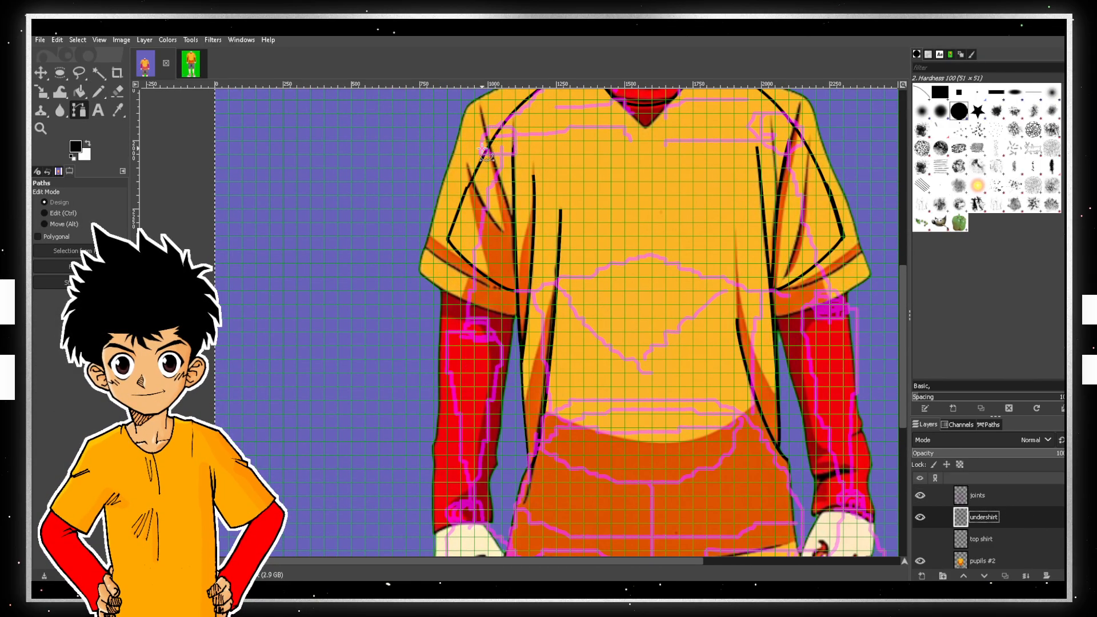
pyautogui.scroll(5, 754, 352)
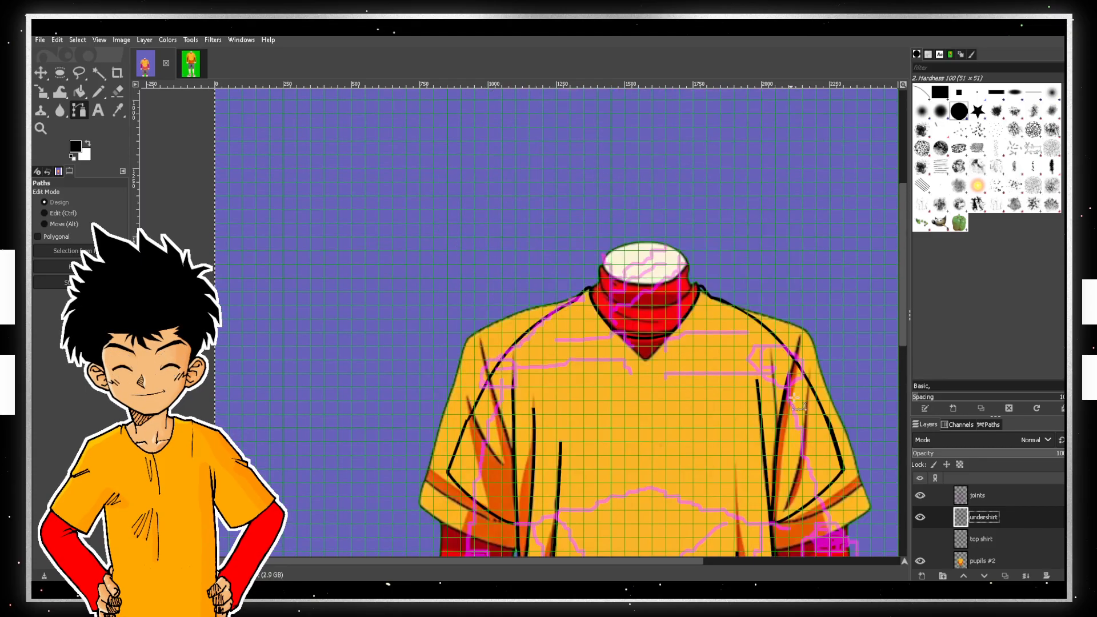
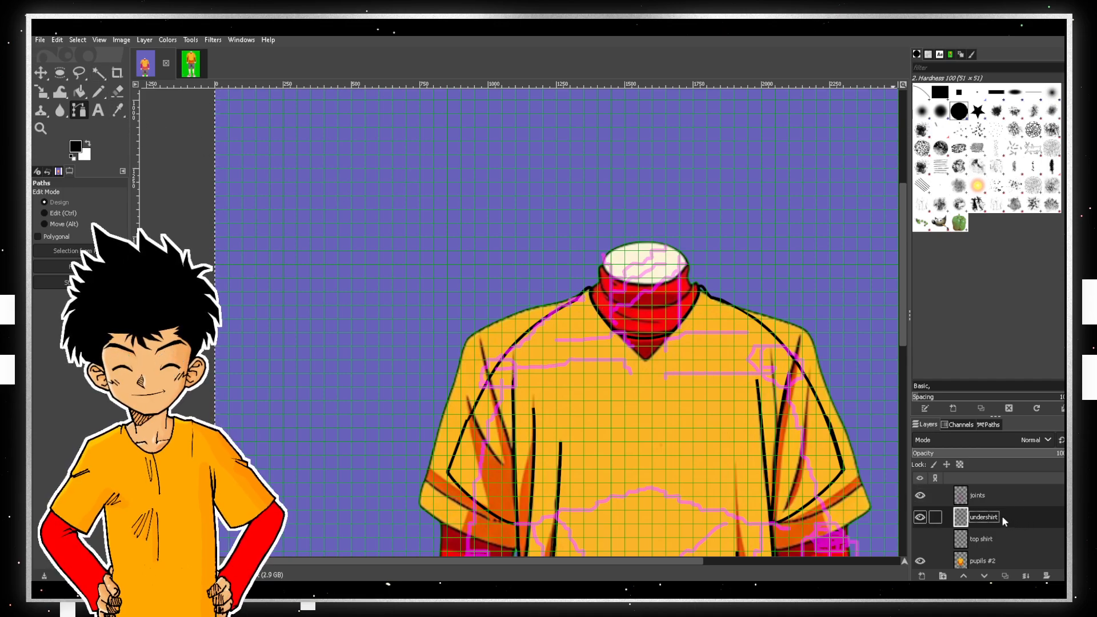
pyautogui.click(1016, 539)
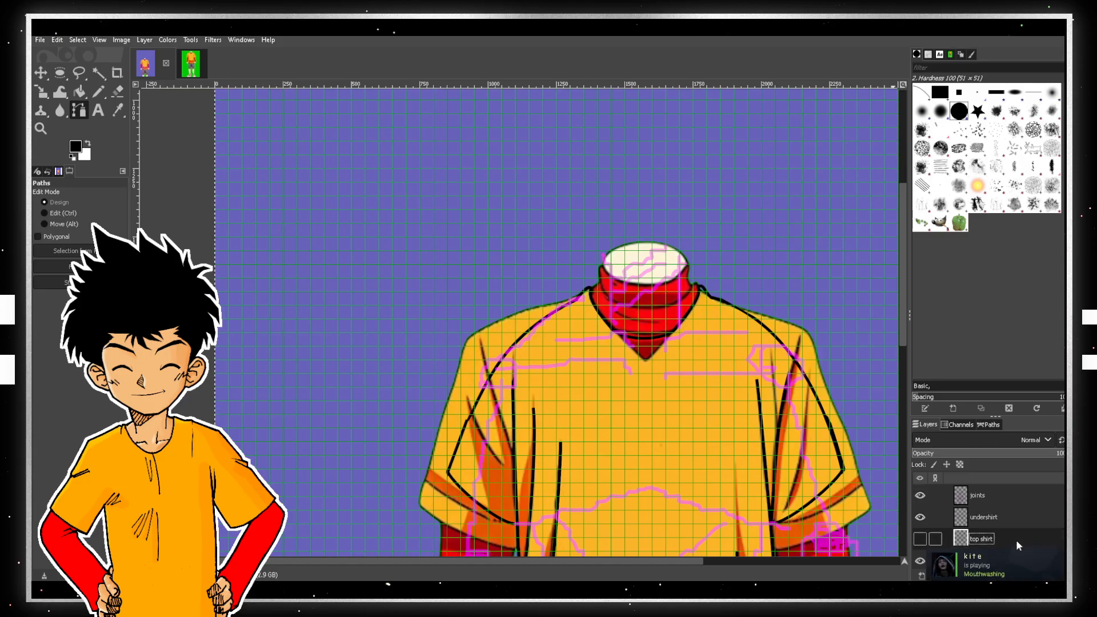
pyautogui.click(920, 517)
pyautogui.click(920, 517)
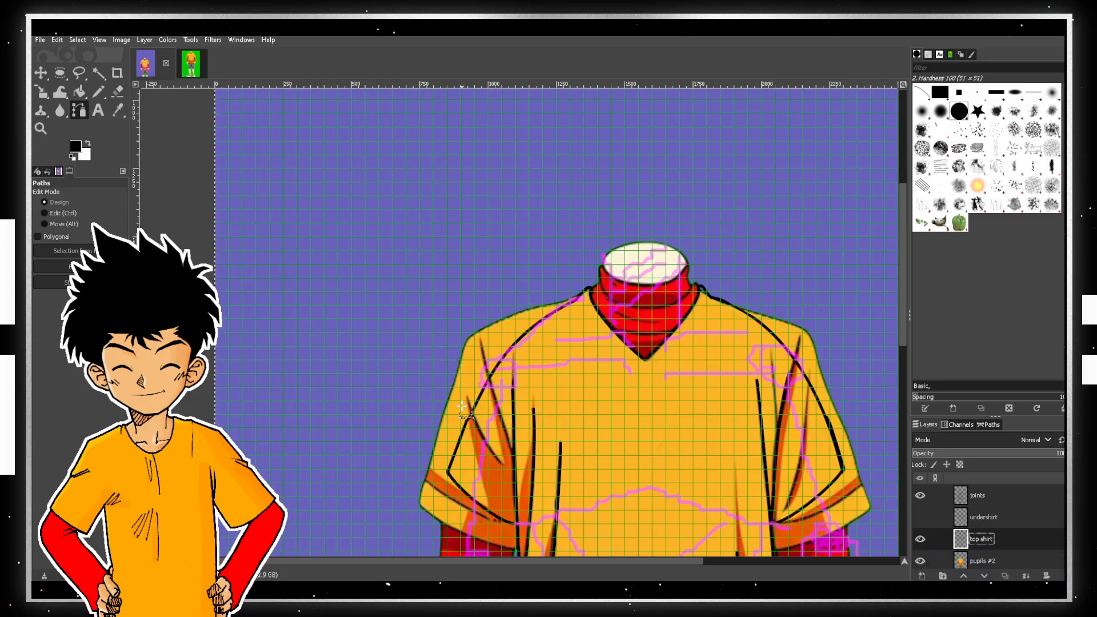
# - Lay a path between the collar-side shoulder point and the lower black corner of the sleeve, bowing it outward over the shoulder
pyautogui.keyDown('ctrl'); pyautogui.scroll(2, 463, 412); pyautogui.keyUp('ctrl')
pyautogui.scroll(-3, 503, 237)
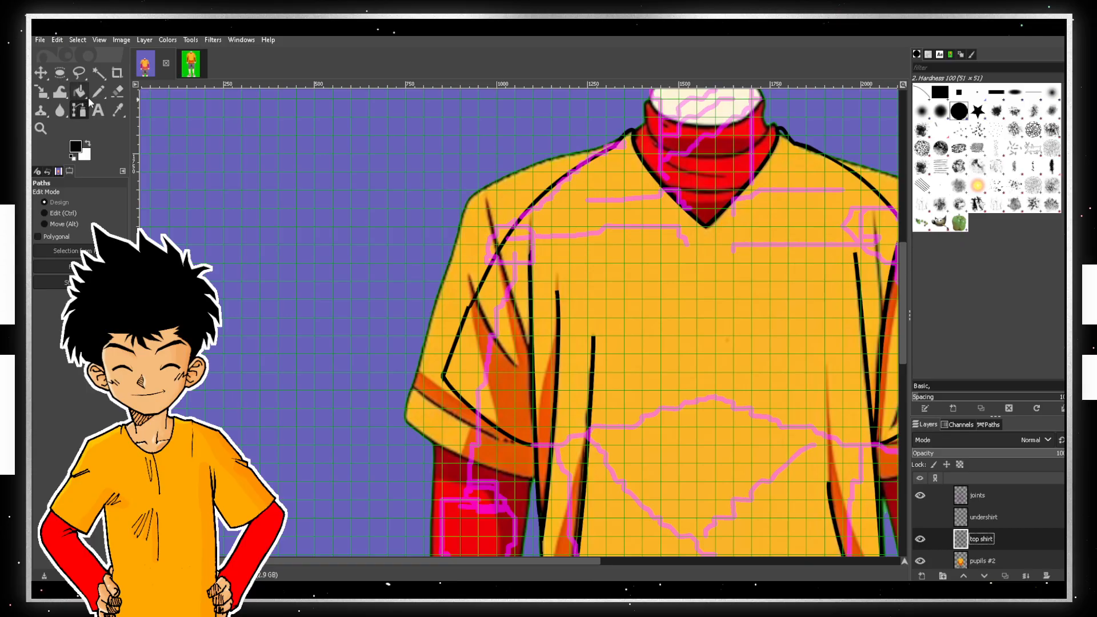
pyautogui.click(443, 378)
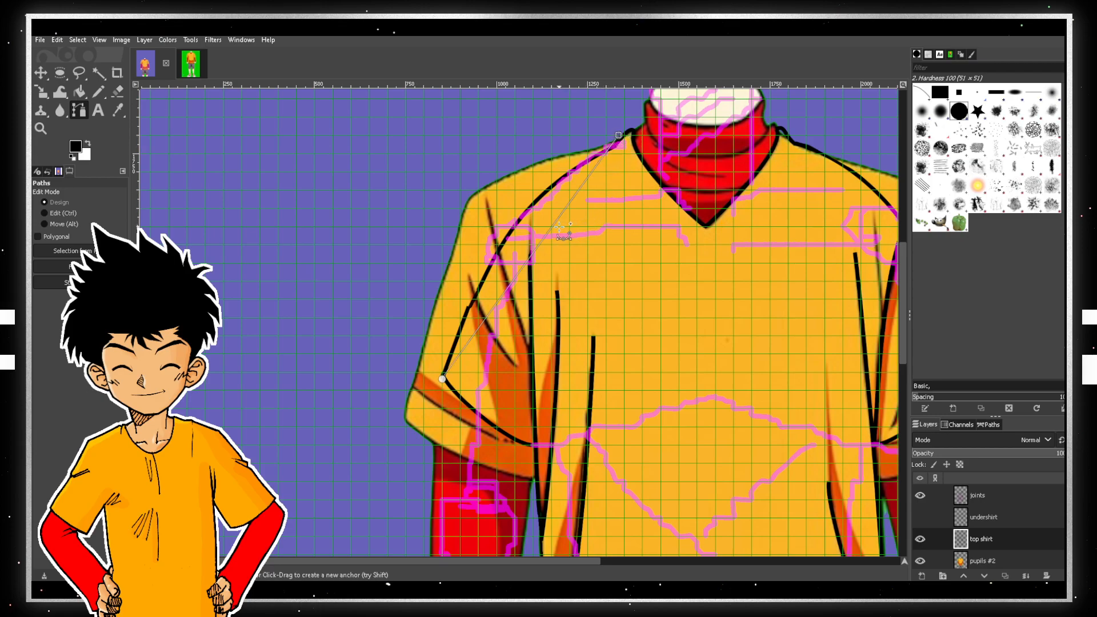
pyautogui.moveTo(550, 229); pyautogui.dragTo(489, 226)
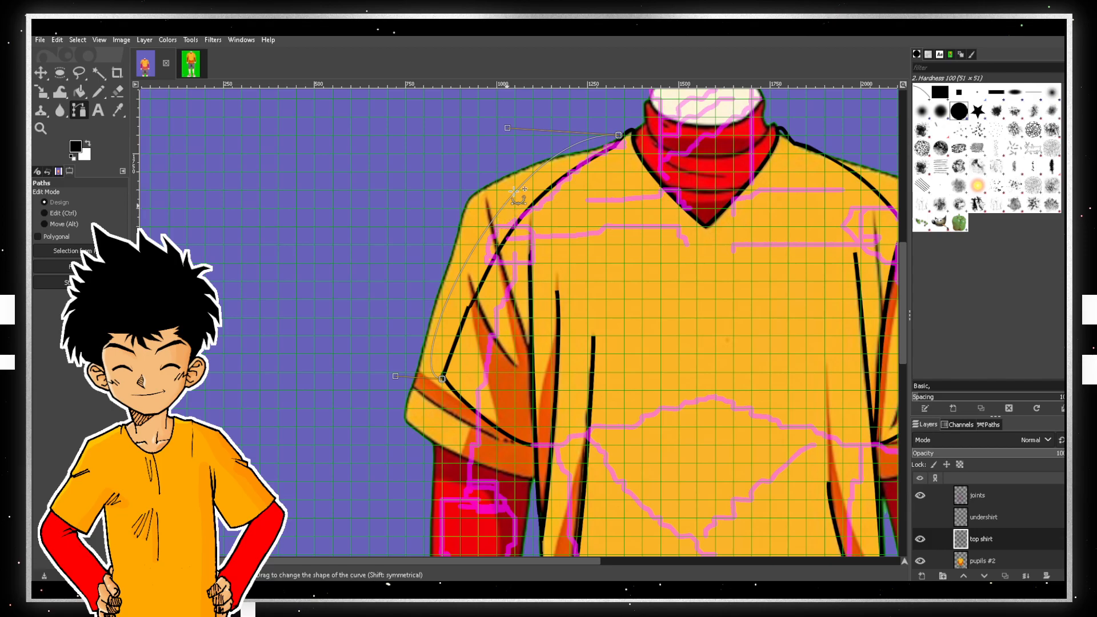
pyautogui.moveTo(505, 143); pyautogui.dragTo(449, 177)
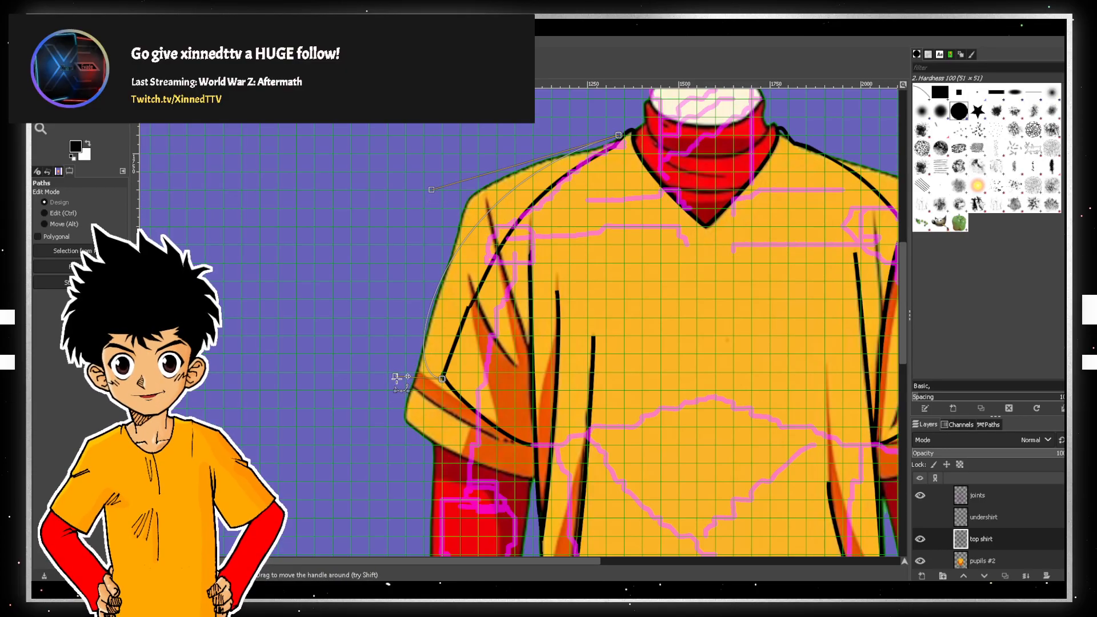
pyautogui.moveTo(395, 376); pyautogui.dragTo(474, 316)
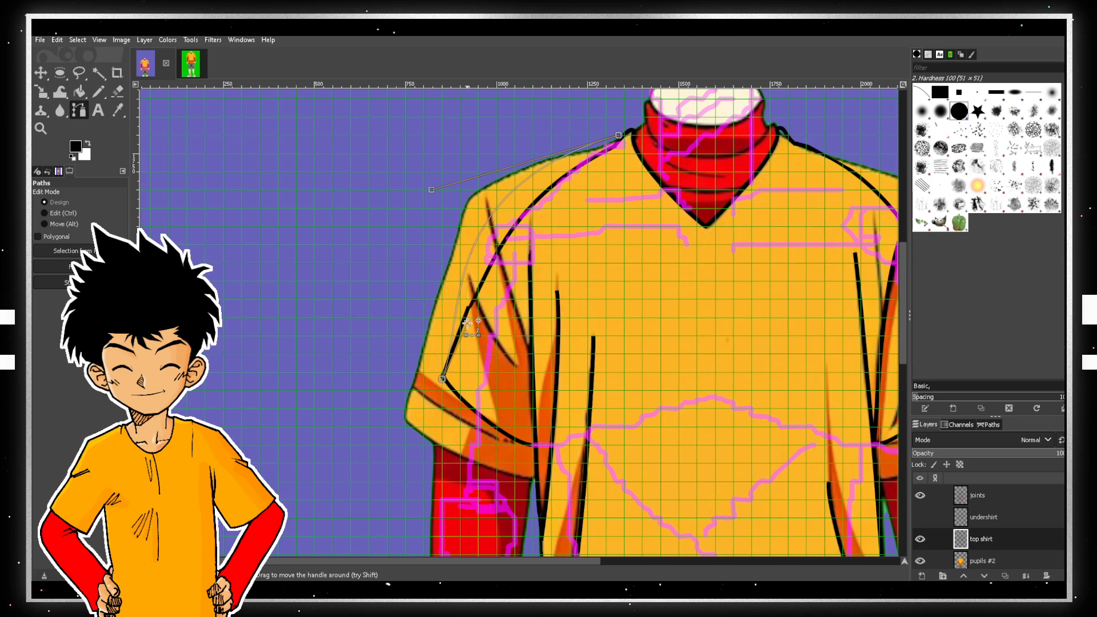
# - Refine both curve handles of the shoulder path into a smooth slope slightly outside the old line and stroke it in black
pyautogui.moveTo(433, 189); pyautogui.dragTo(465, 187)
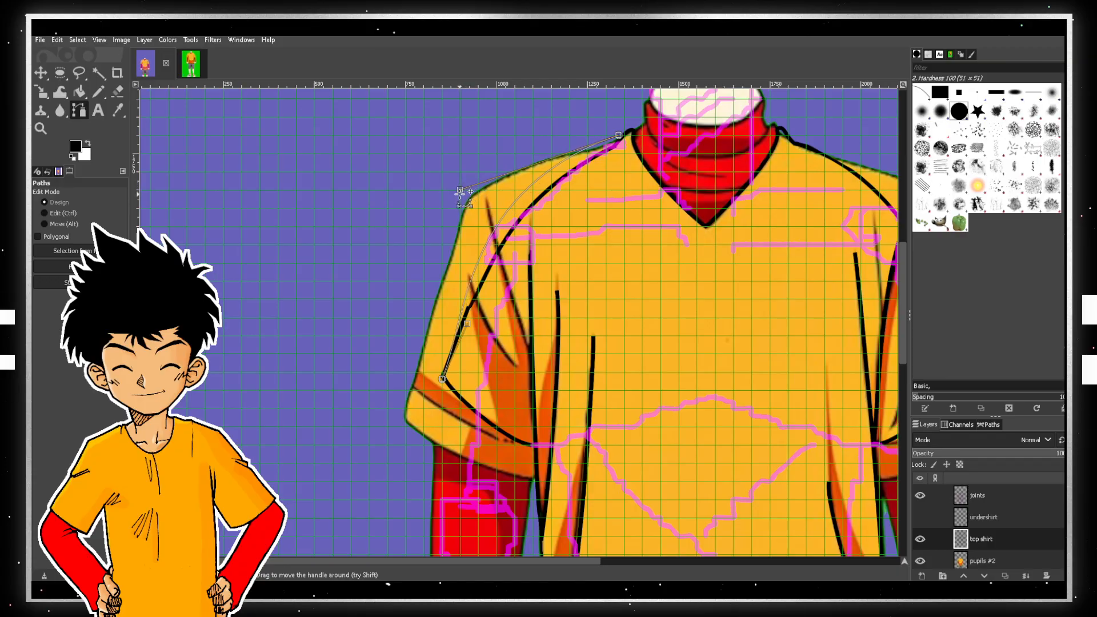
pyautogui.moveTo(460, 190); pyautogui.dragTo(461, 194)
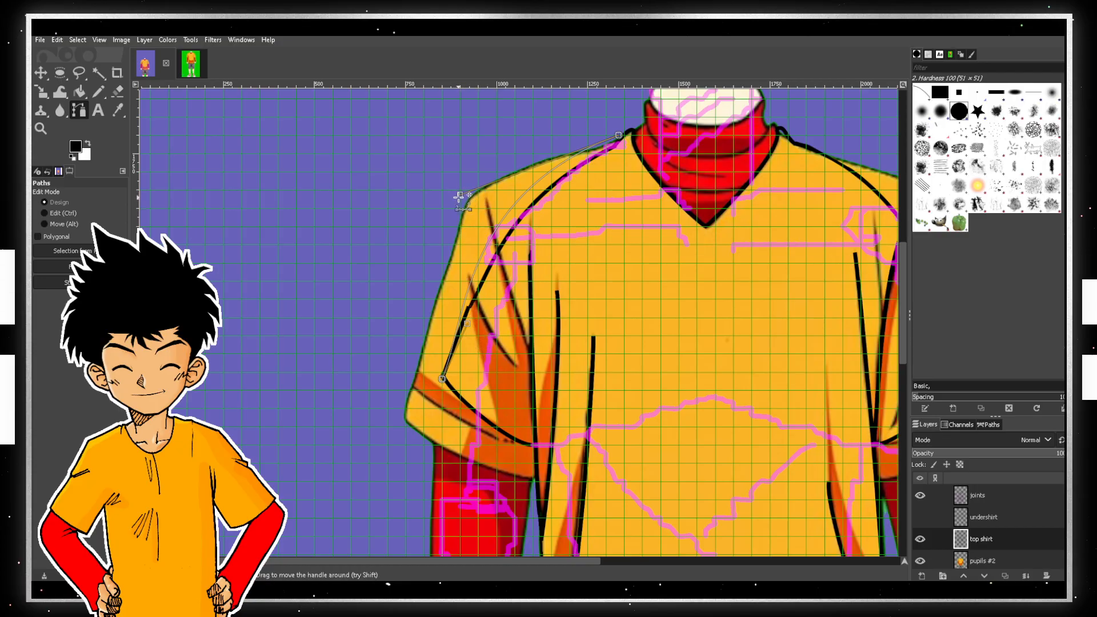
pyautogui.moveTo(466, 191); pyautogui.dragTo(433, 216)
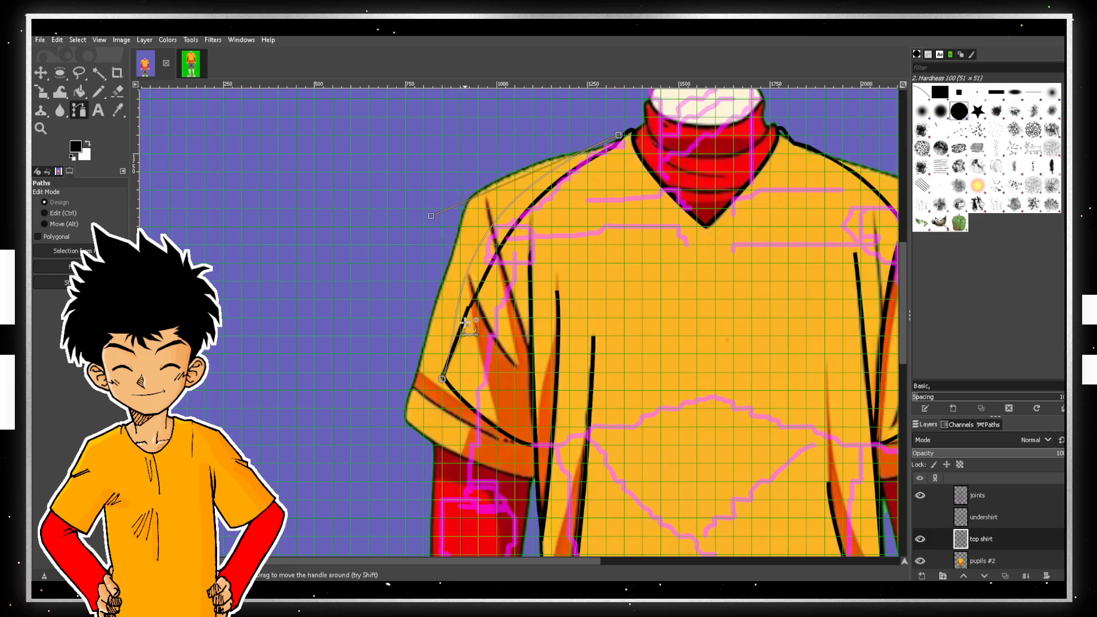
pyautogui.moveTo(478, 299); pyautogui.dragTo(472, 324)
pyautogui.moveTo(461, 348)
pyautogui.mouseDown()
pyautogui.moveTo(451, 367)
pyautogui.moveTo(460, 353)
pyautogui.mouseUp()
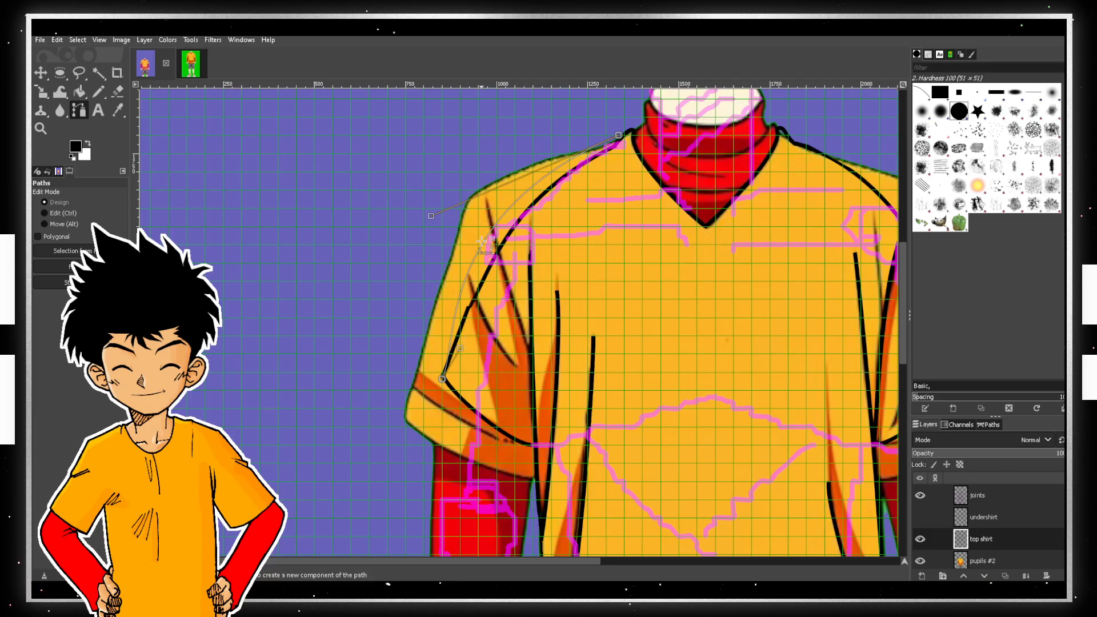
pyautogui.moveTo(442, 218)
pyautogui.mouseDown()
pyautogui.moveTo(469, 192)
pyautogui.moveTo(448, 194)
pyautogui.moveTo(442, 208)
pyautogui.mouseUp()
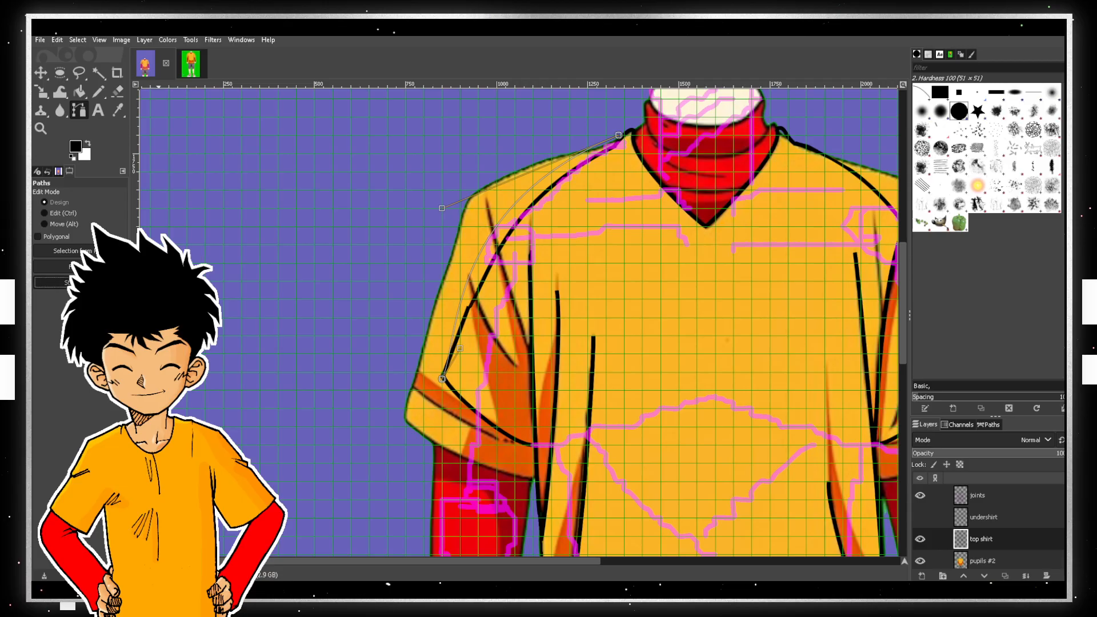
pyautogui.click(86, 283)
pyautogui.click(161, 385)
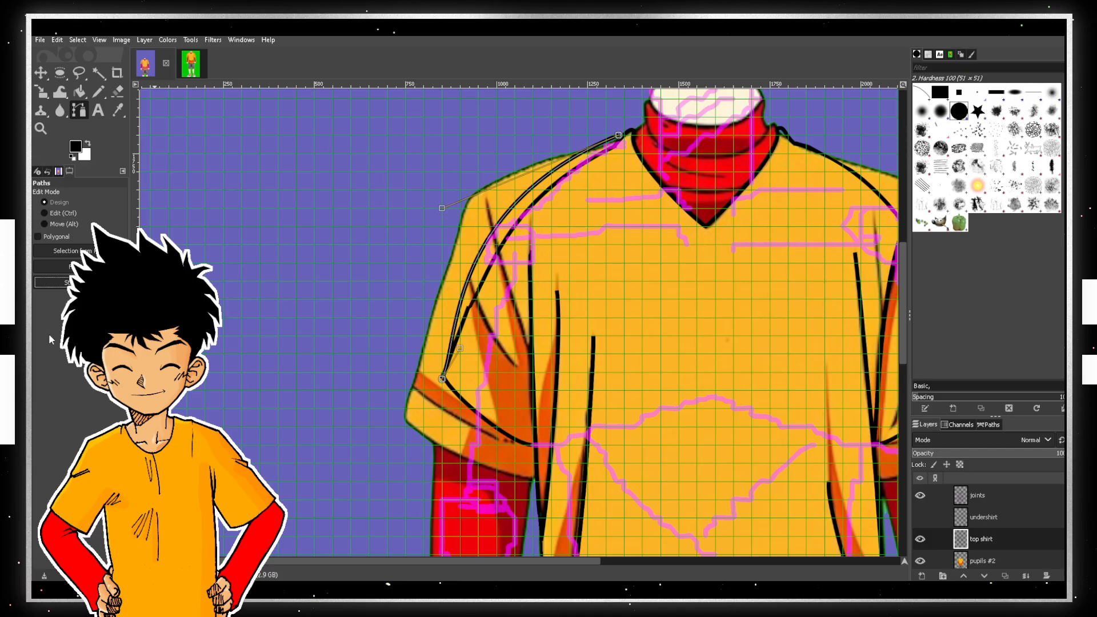
# - Erase the lower part of the old inner sleeve line beside the new curve, from the sleeve corner up toward the shoulder joint
pyautogui.click(79, 72)
pyautogui.scroll(1, 627, 344)
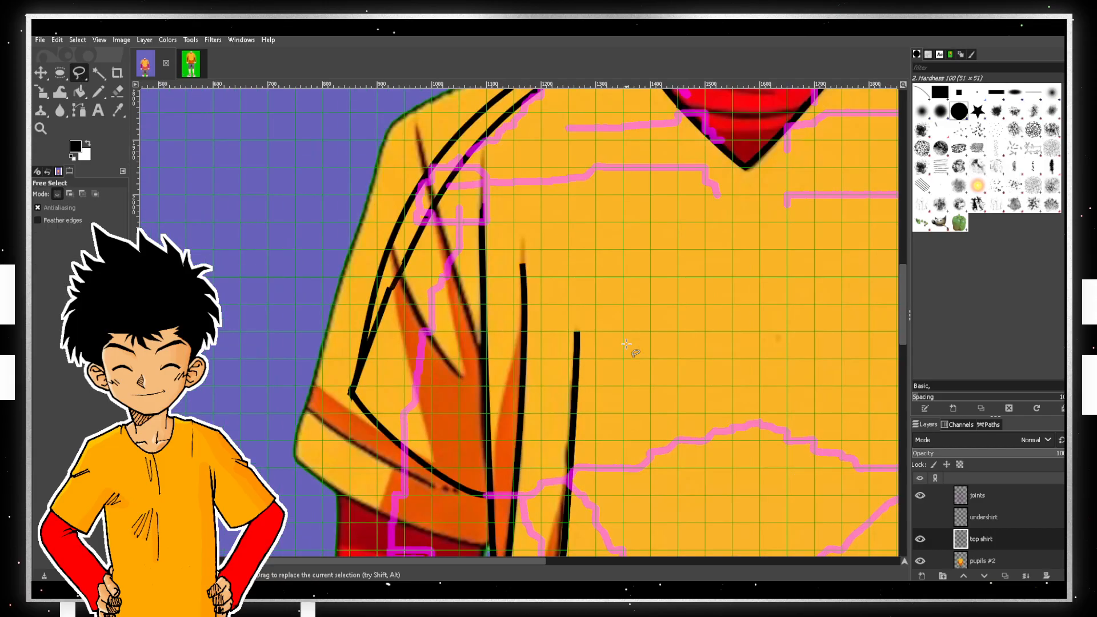
pyautogui.scroll(-1, 627, 344)
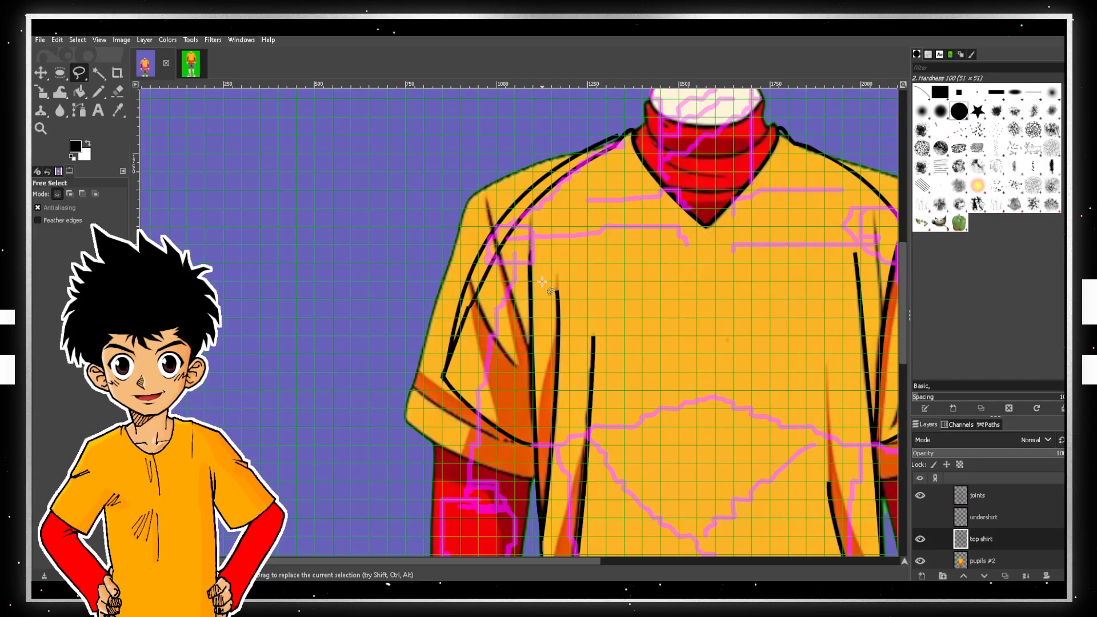
pyautogui.click(122, 90)
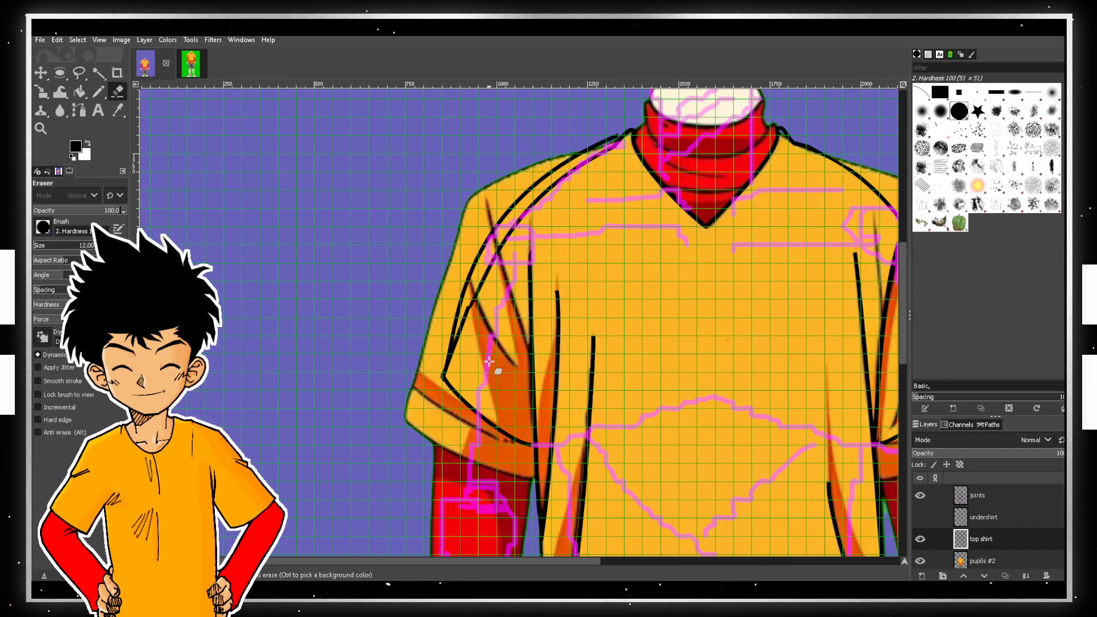
pyautogui.hscroll(-1, 498, 354)
pyautogui.scroll(2, 525, 355)
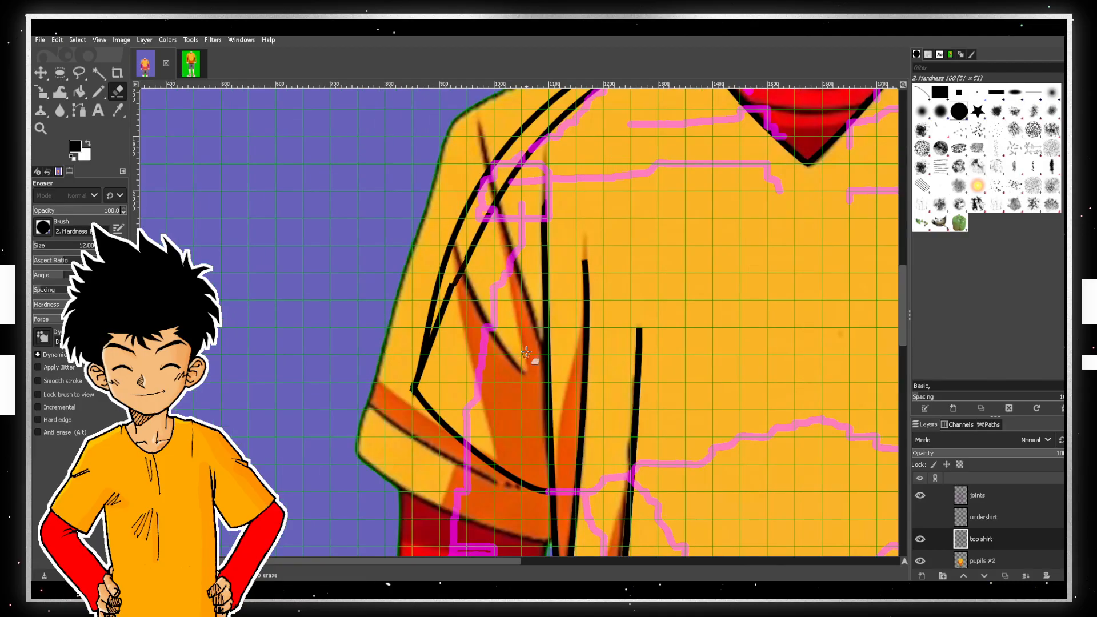
pyautogui.click(385, 365)
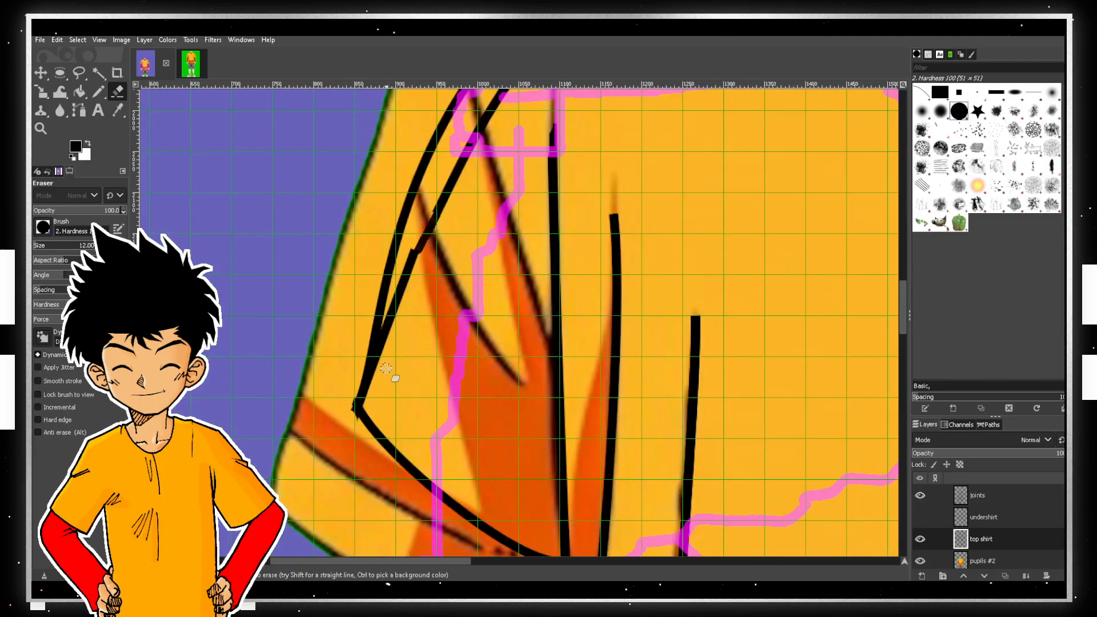
pyautogui.click(379, 381)
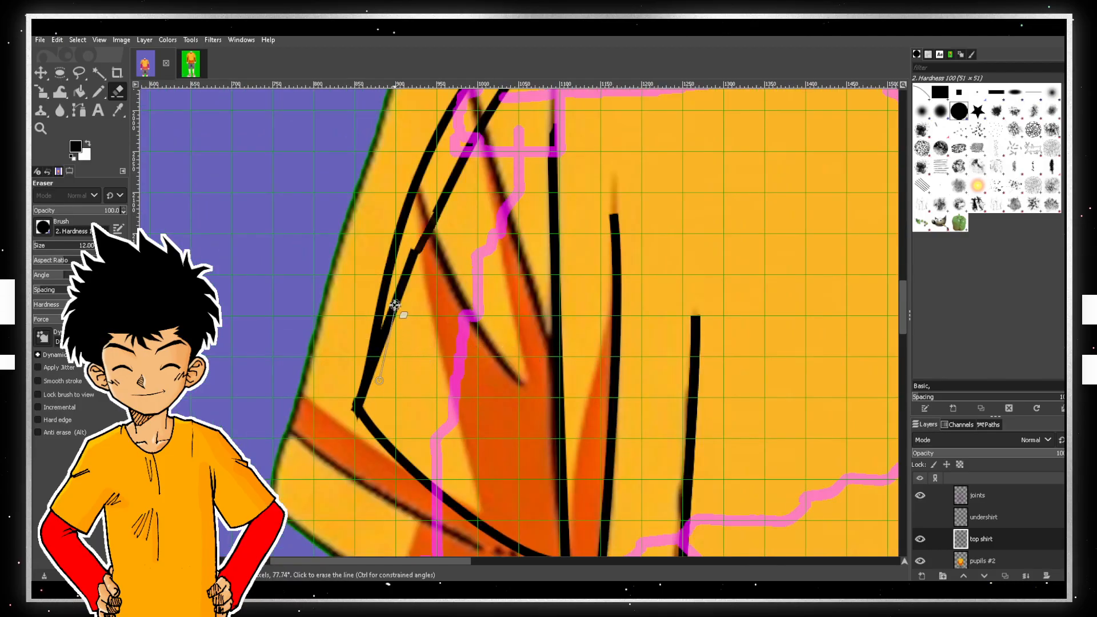
pyautogui.click(396, 304)
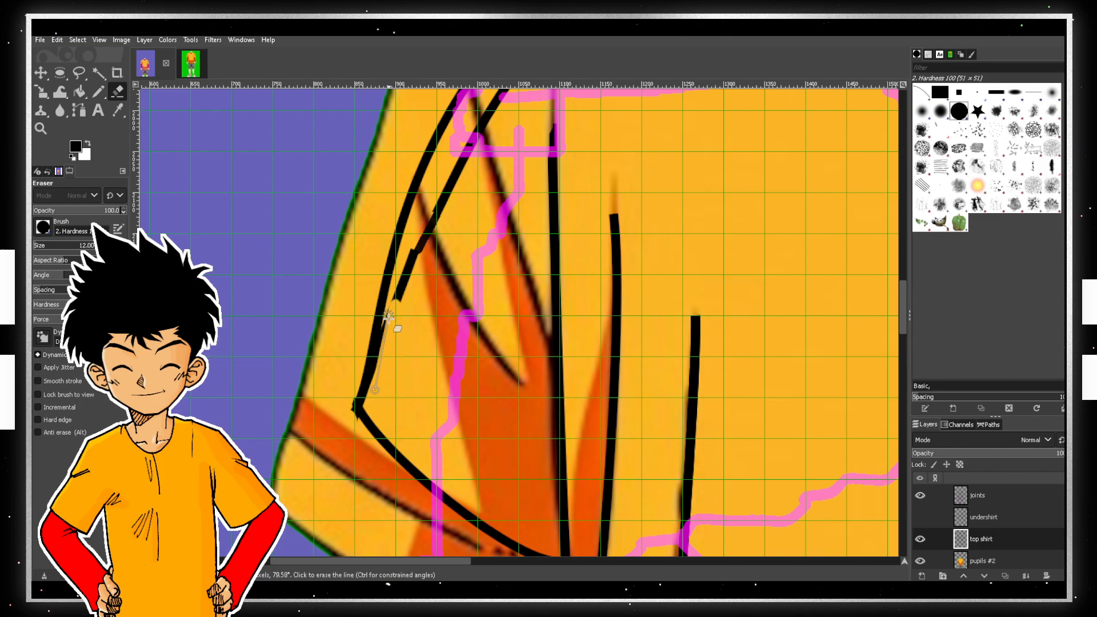
pyautogui.keyDown('shift'); pyautogui.click(442, 208); pyautogui.keyUp('shift')
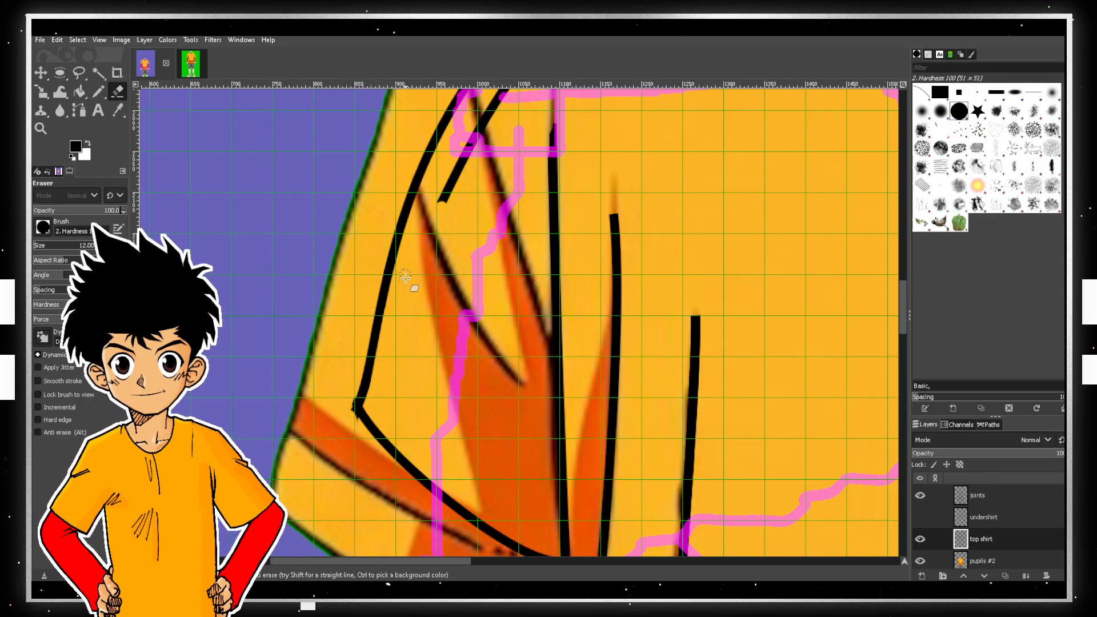
# - Enlarge the eraser to size 26 and erase the old inner line where it crosses the shoulder joint
pyautogui.scroll(3, 482, 281)
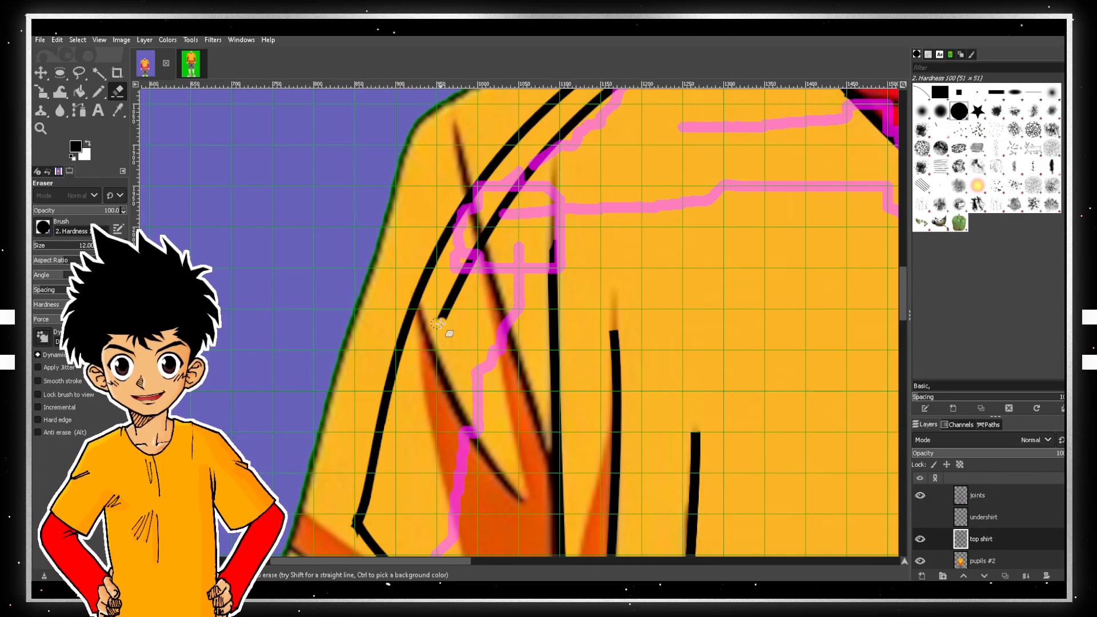
pyautogui.press(']')
pyautogui.press(']')
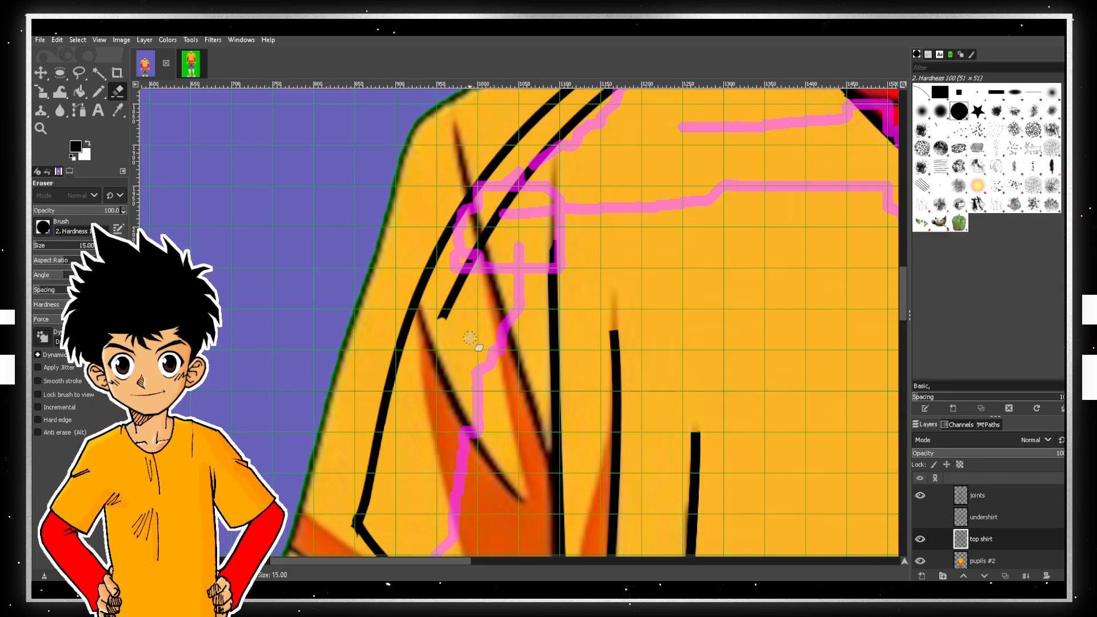
pyautogui.press(']')
pyautogui.press(']')
pyautogui.press(']')
pyautogui.press(']')
pyautogui.press(']')
pyautogui.press(']')
pyautogui.press(']')
pyautogui.press(']')
pyautogui.press(']')
pyautogui.press(']')
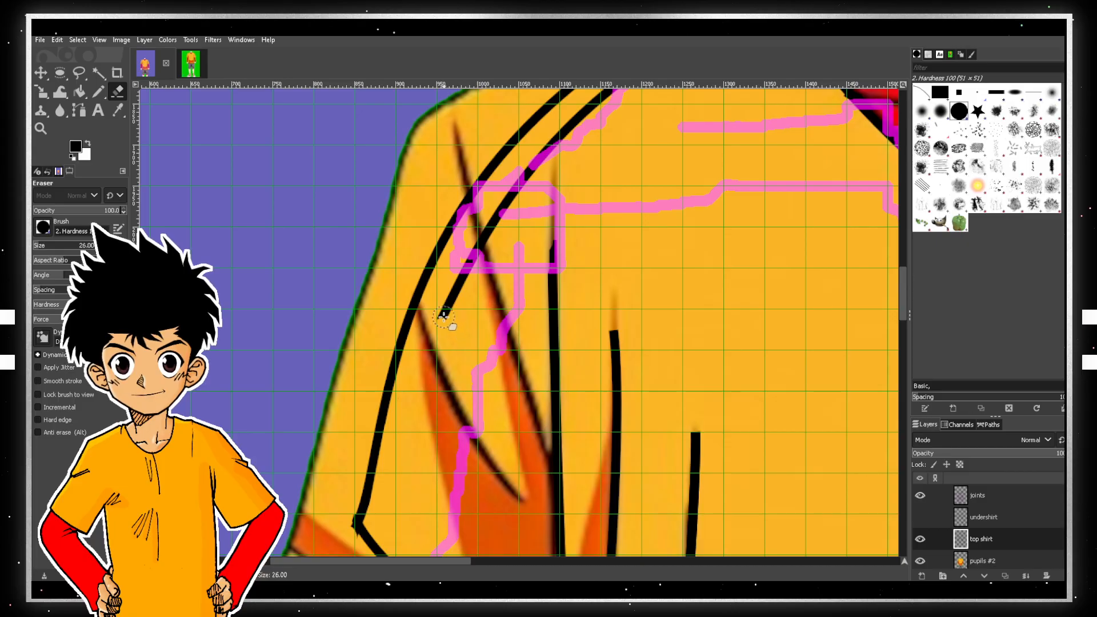
pyautogui.scroll(2, 493, 331)
pyautogui.click(451, 424)
pyautogui.keyDown('shift'); pyautogui.click(543, 275); pyautogui.keyUp('shift')
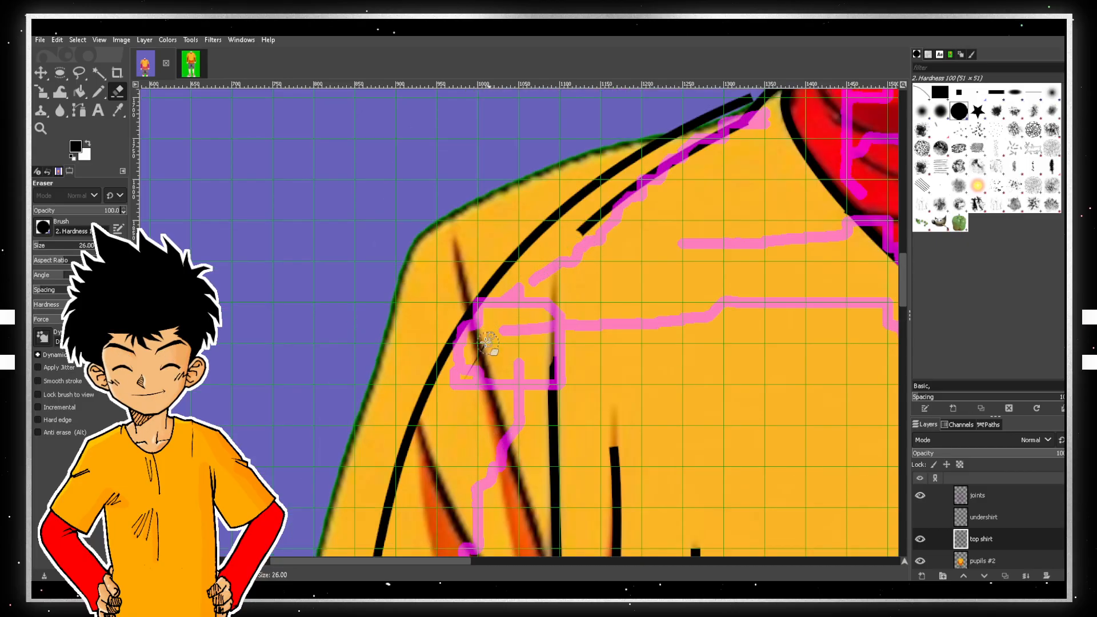
# - Erase the remaining old inner line along the top of the shoulder up to the collar
pyautogui.scroll(2, 617, 314)
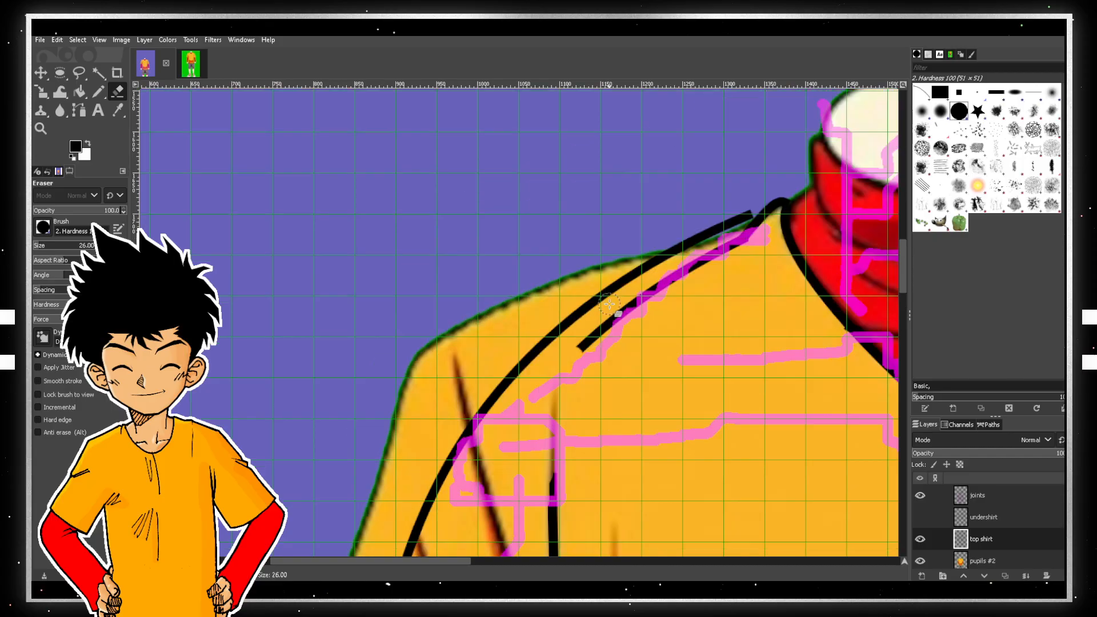
pyautogui.click(580, 349)
pyautogui.keyDown('shift'); pyautogui.click(683, 272); pyautogui.keyUp('shift')
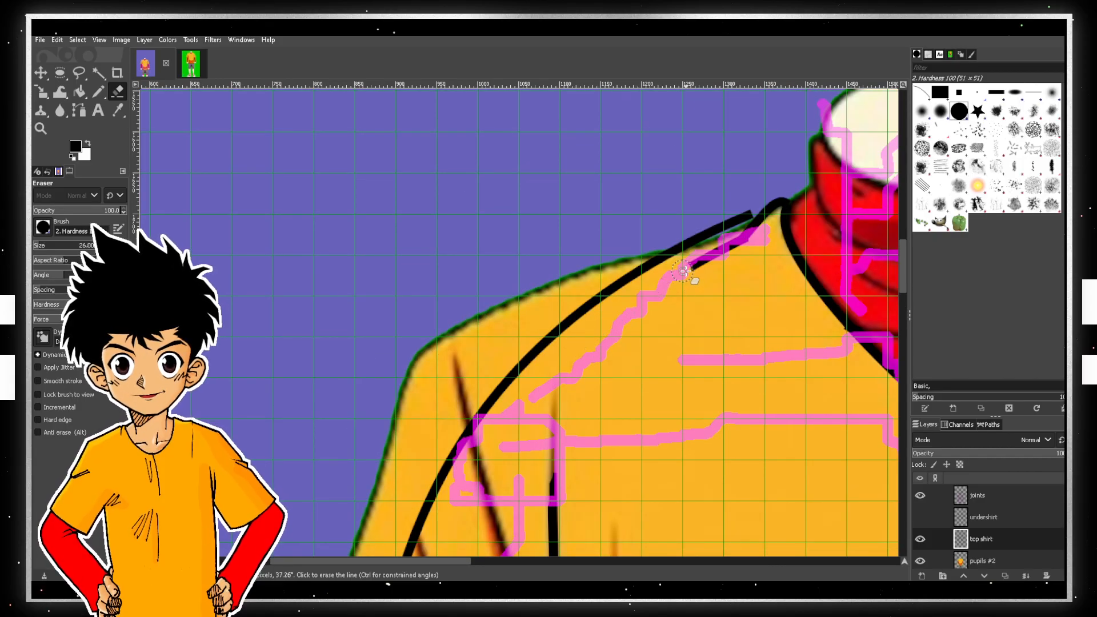
pyautogui.keyDown('shift'); pyautogui.click(750, 238); pyautogui.keyUp('shift')
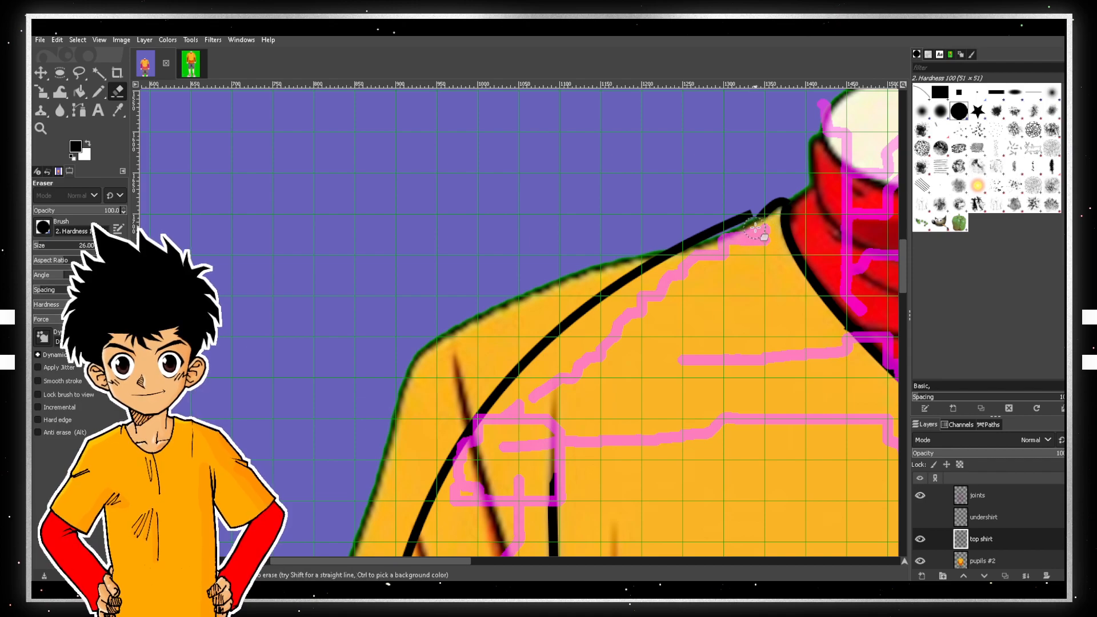
pyautogui.scroll(3, 769, 260)
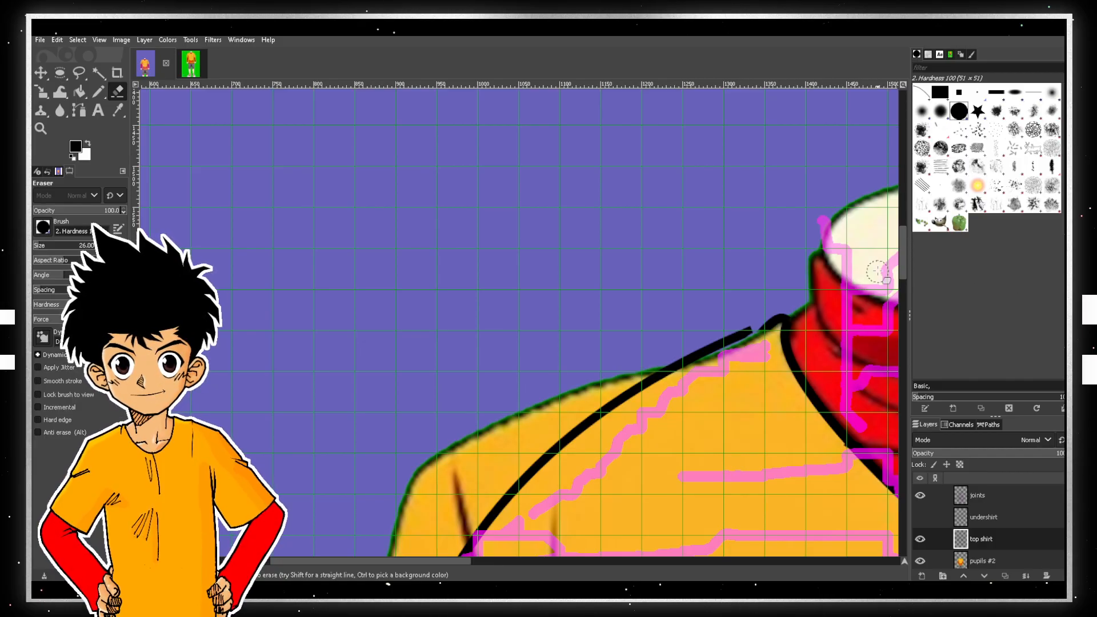
pyautogui.scroll(-10, 888, 266)
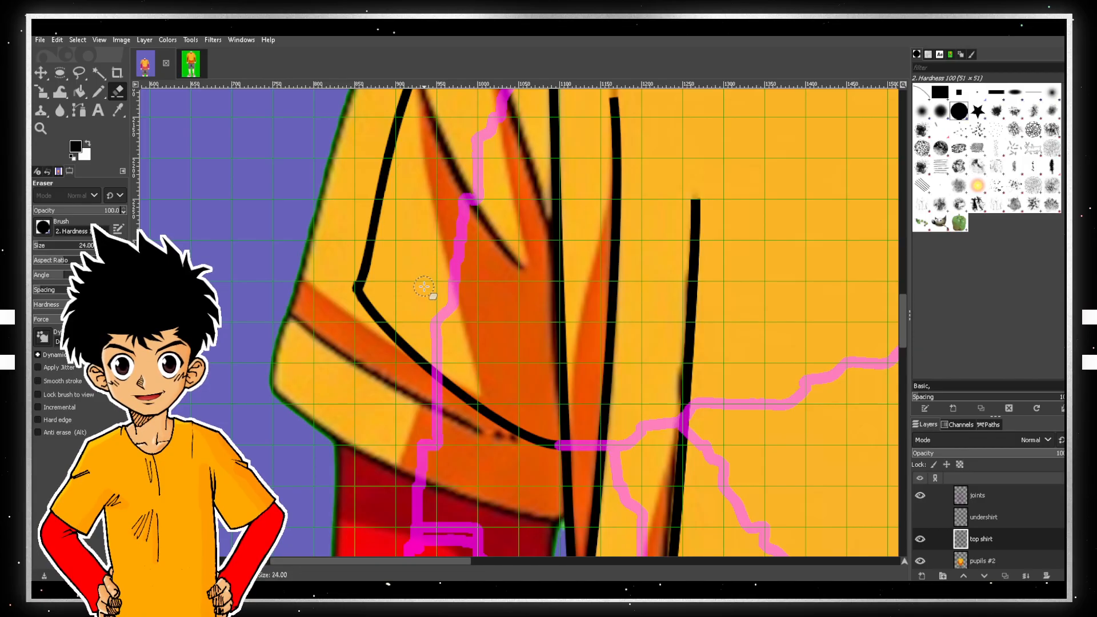
# - Shrink the eraser to size 7 and trim the overlapping line end at the outer corner of the redrawn sleeve
pyautogui.press('[')
pyautogui.press('[')
pyautogui.press('[')
pyautogui.press('[')
pyautogui.press('[')
pyautogui.press('[')
pyautogui.press('[')
pyautogui.press('[')
pyautogui.press('[')
pyautogui.press('[')
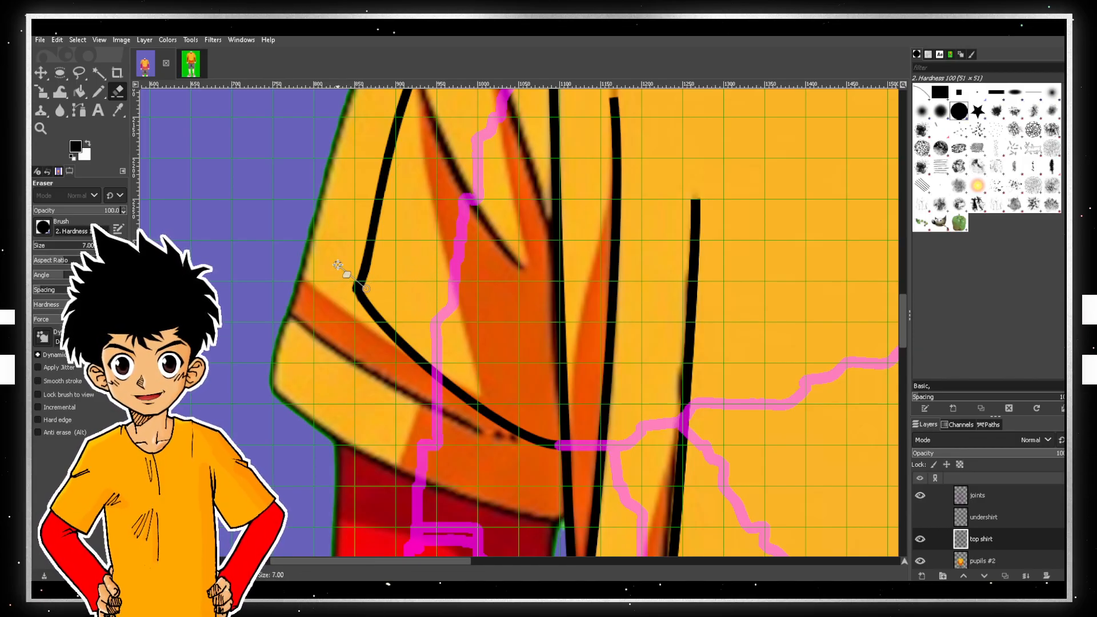
pyautogui.scroll(10, 344, 264)
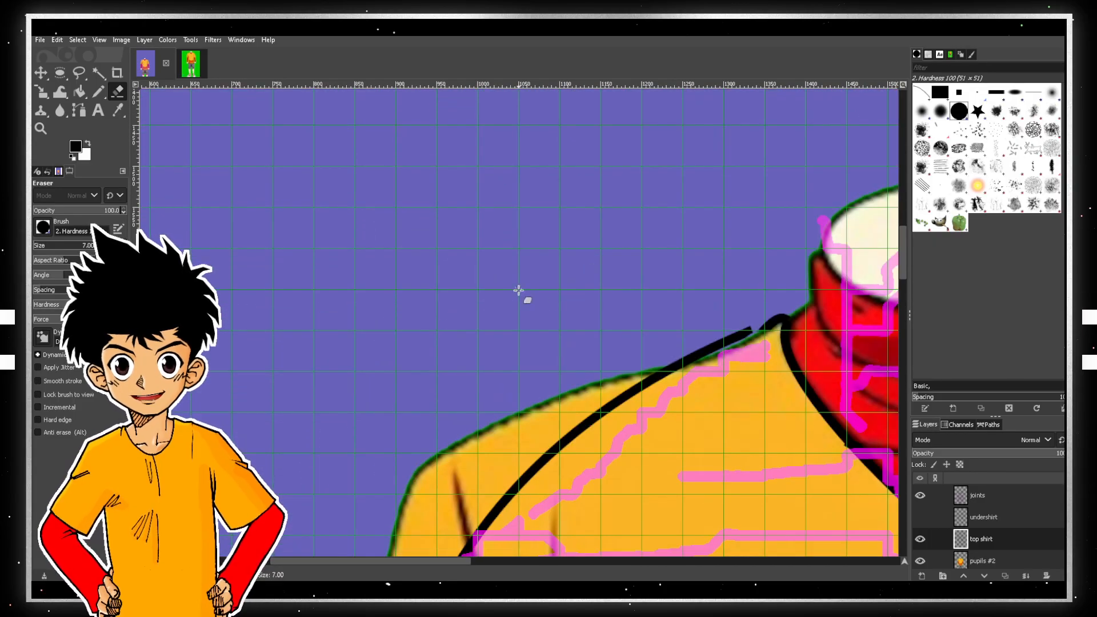
pyautogui.scroll(-5, 686, 303)
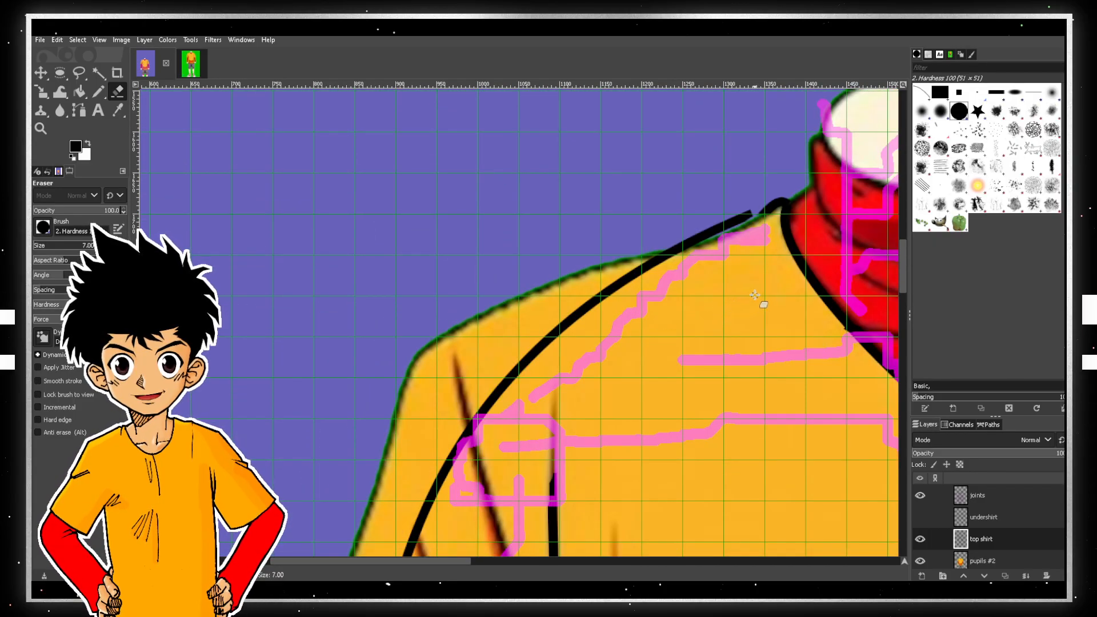
pyautogui.scroll(-10, 755, 297)
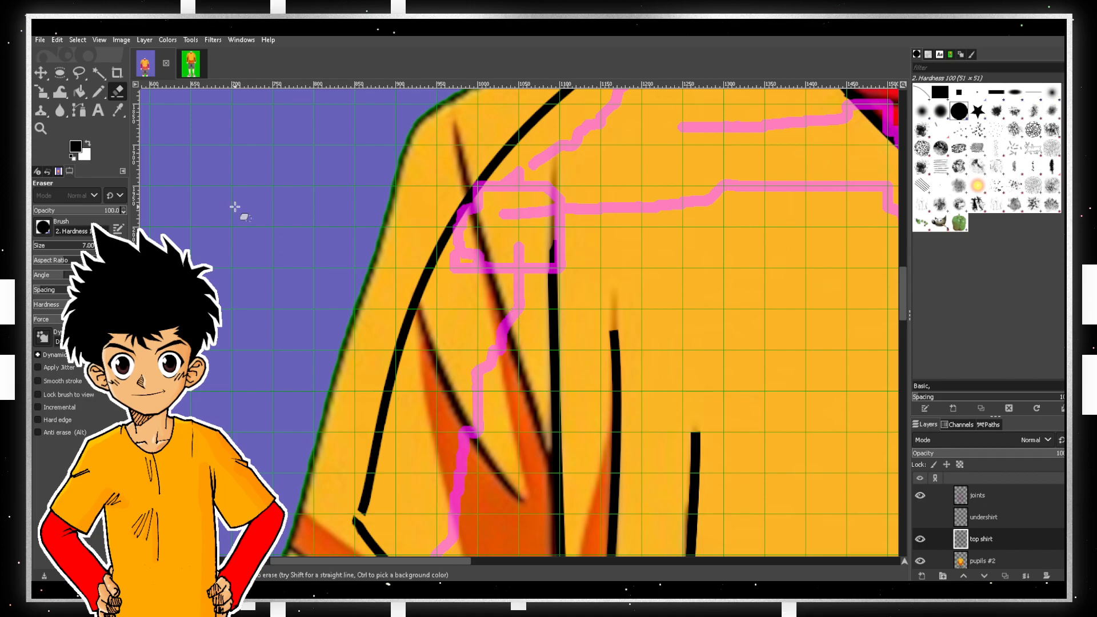
# - Compare the redrawn shoulder and sleeve with the opposite side of the top shirt, from collar to sleeve hems
pyautogui.scroll(-2, 738, 248)
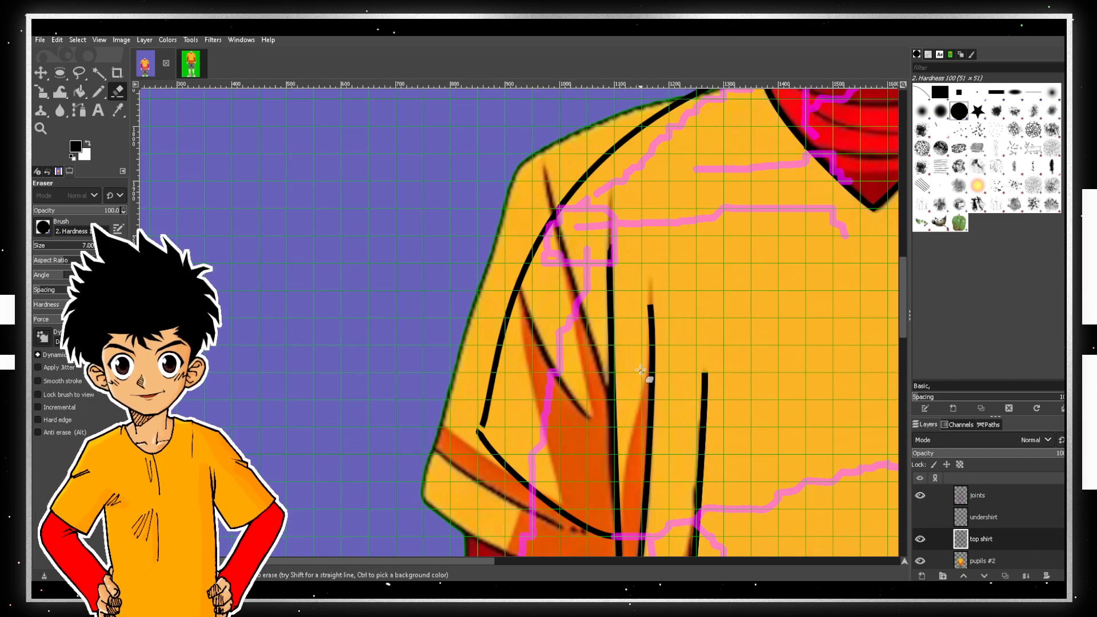
pyautogui.scroll(5, 650, 351)
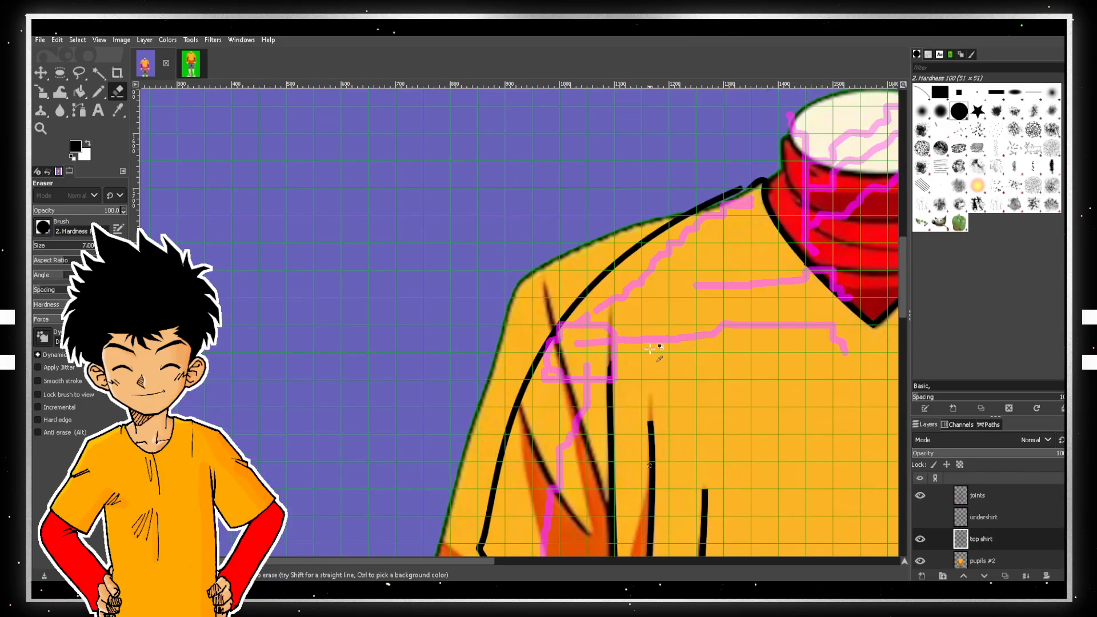
pyautogui.scroll(-10, 650, 349)
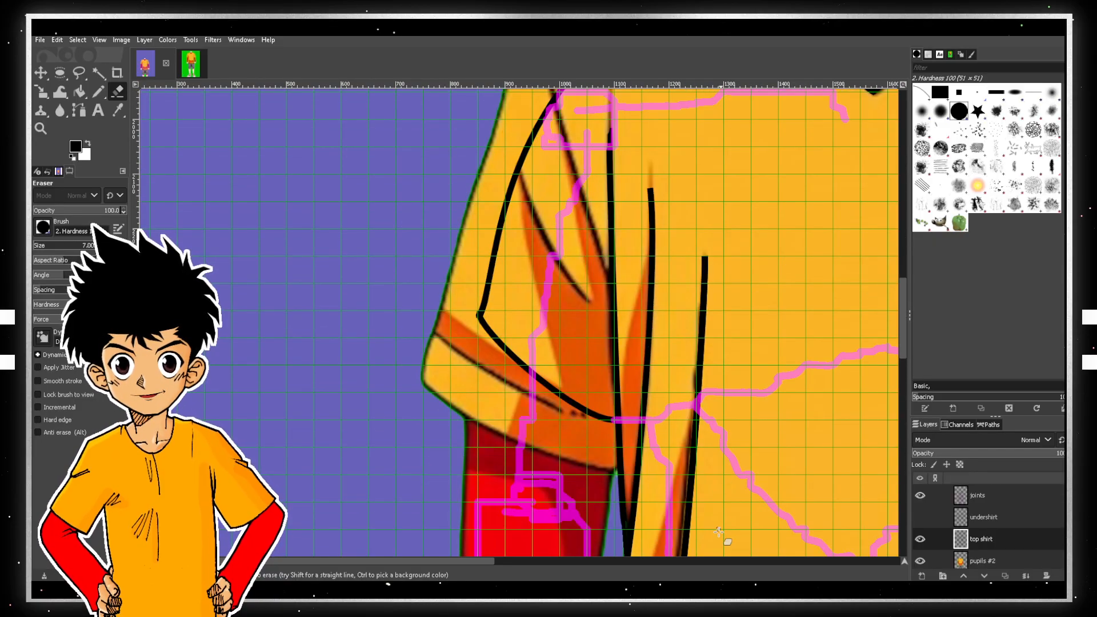
pyautogui.scroll(5, 504, 549)
pyautogui.hscroll(6, 504, 549)
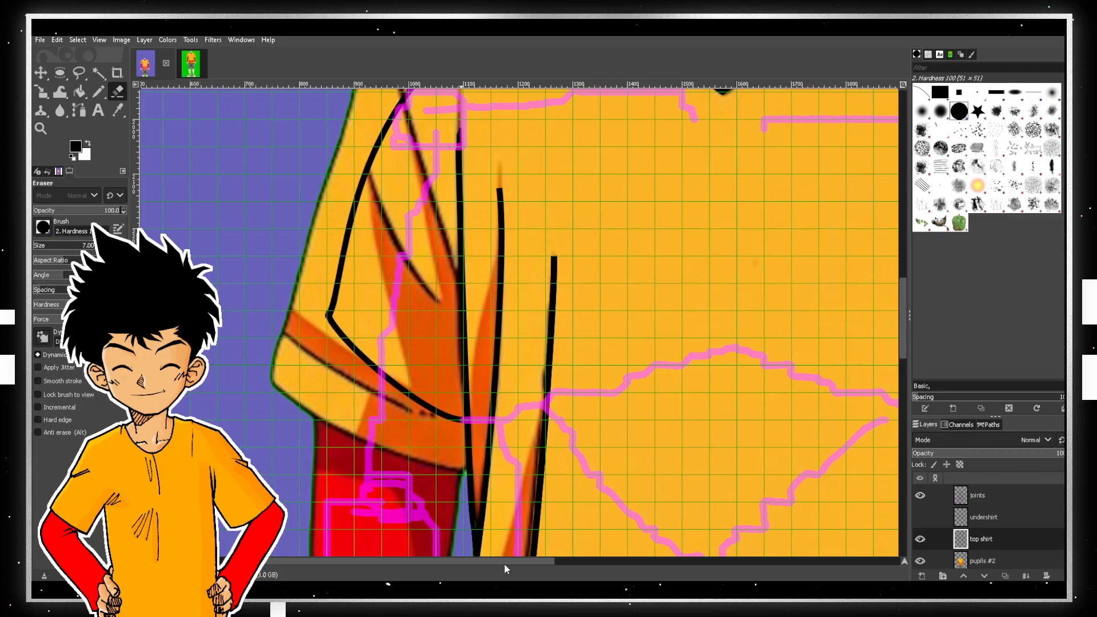
pyautogui.scroll(5, 522, 538)
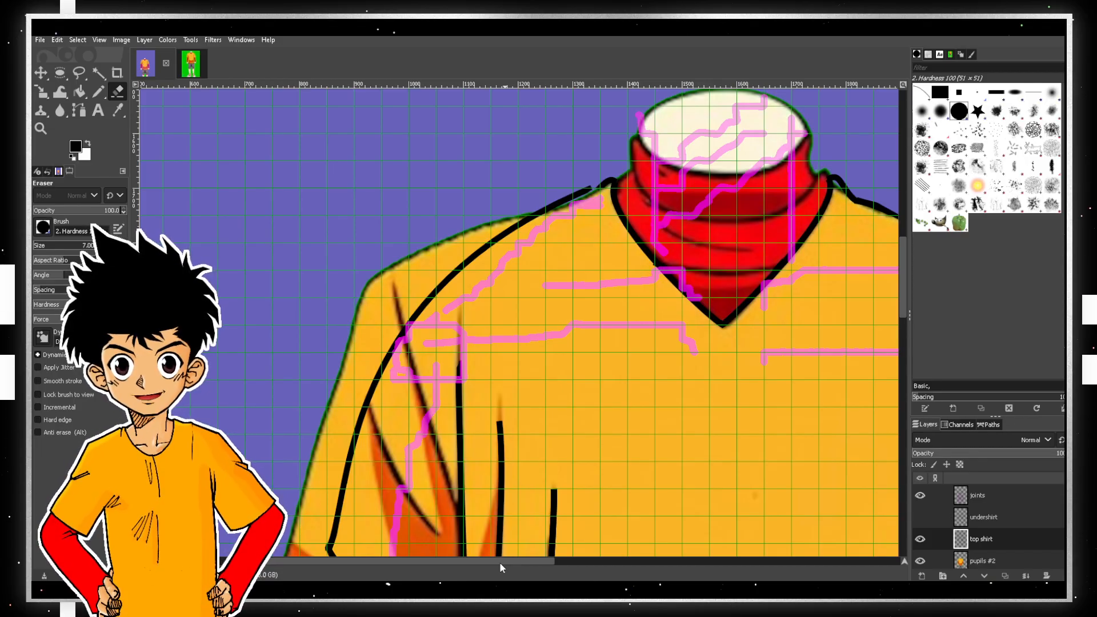
pyautogui.moveTo(501, 562); pyautogui.dragTo(594, 560)
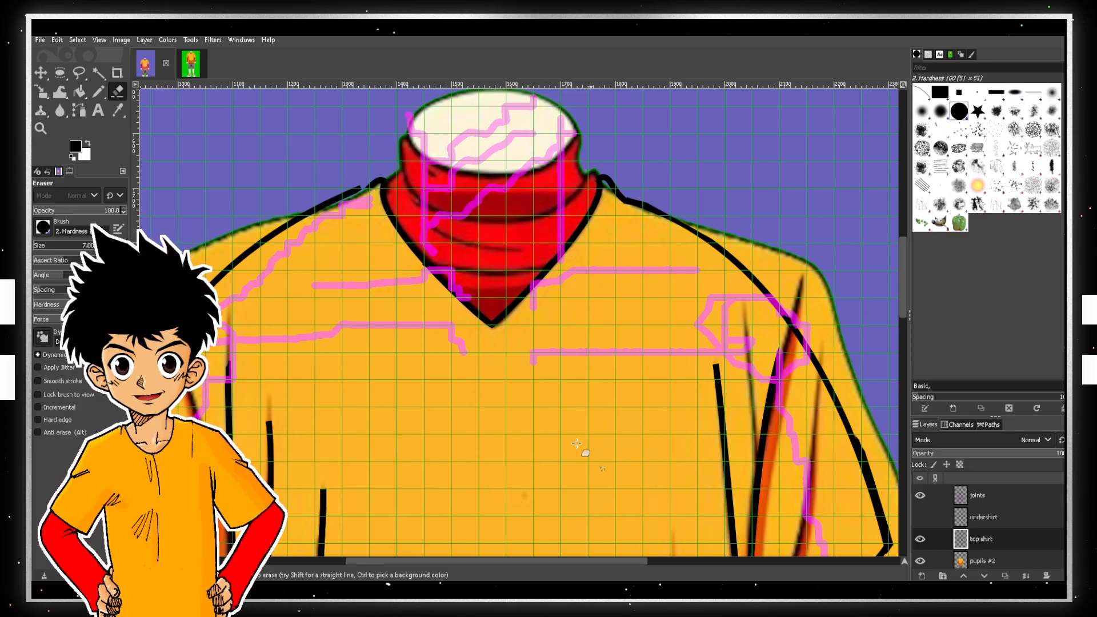
pyautogui.scroll(-3, 653, 340)
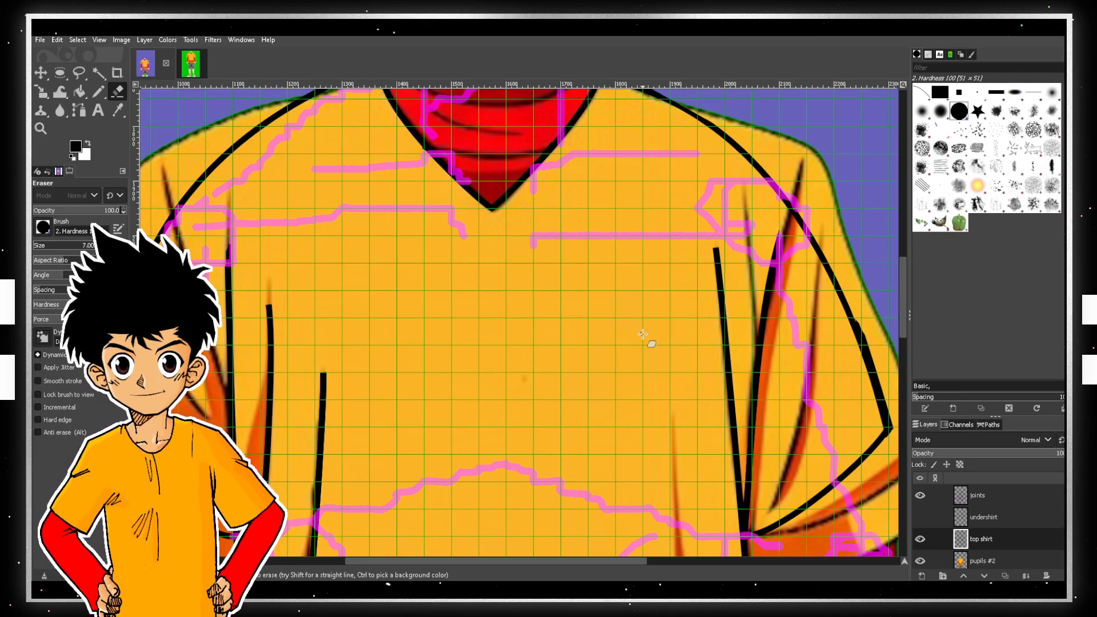
pyautogui.scroll(-3, 648, 333)
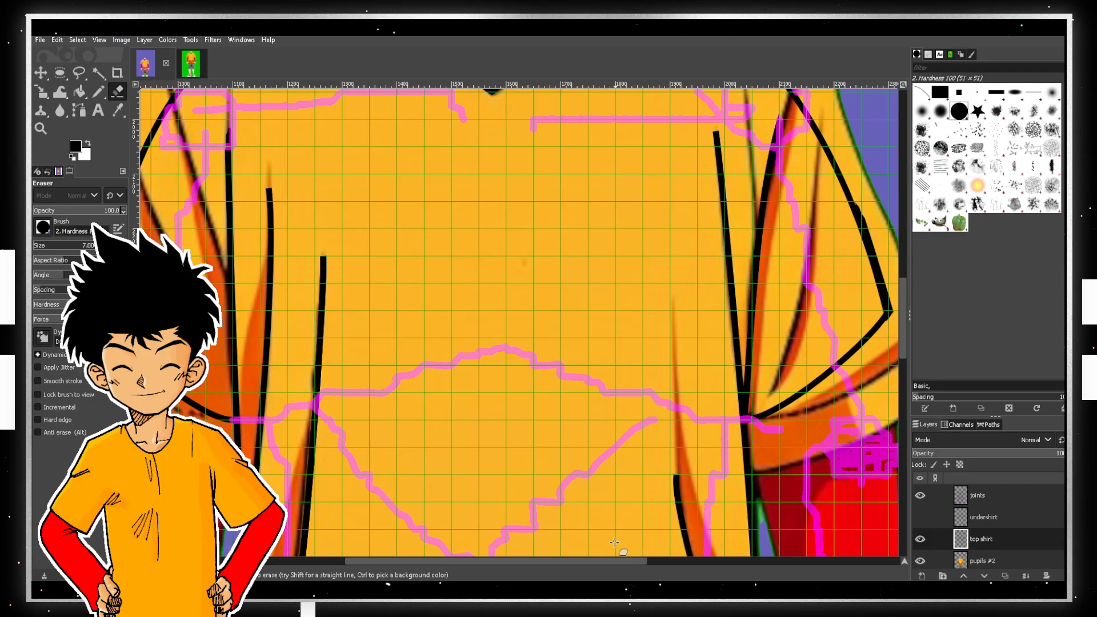
pyautogui.moveTo(599, 563); pyautogui.dragTo(549, 553)
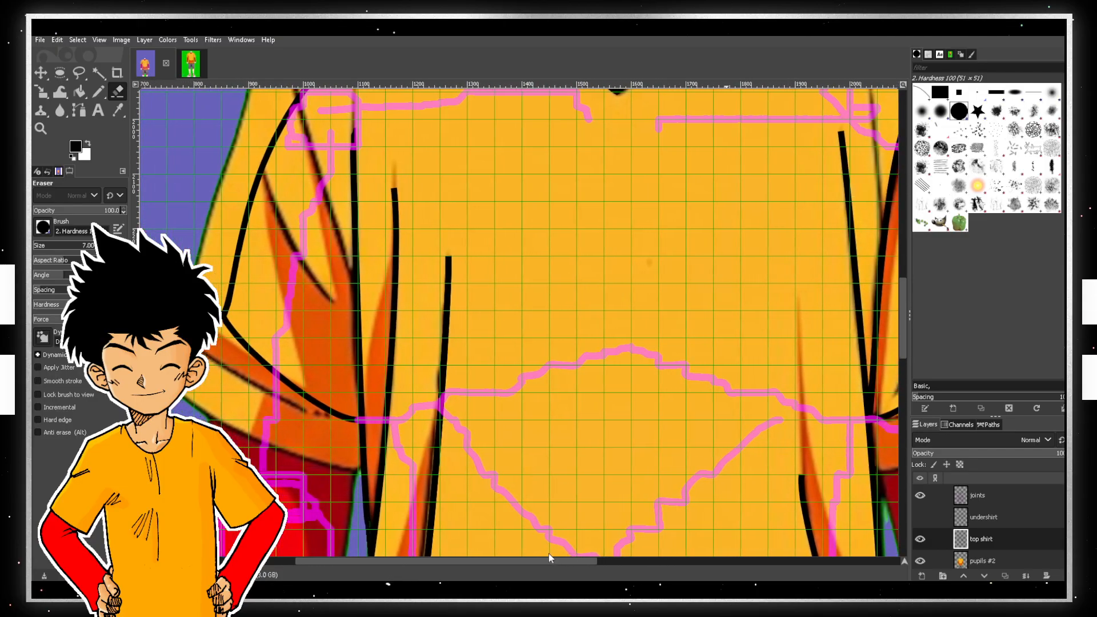
pyautogui.keyDown('ctrl'); pyautogui.scroll(-2, 735, 353); pyautogui.keyUp('ctrl')
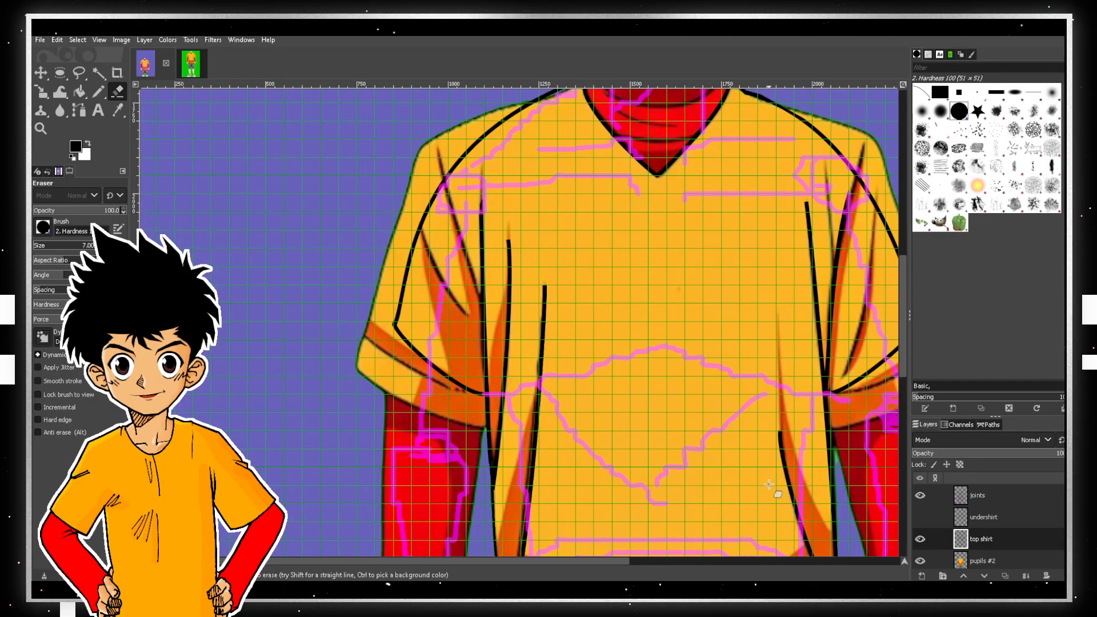
pyautogui.moveTo(614, 560); pyautogui.dragTo(670, 565)
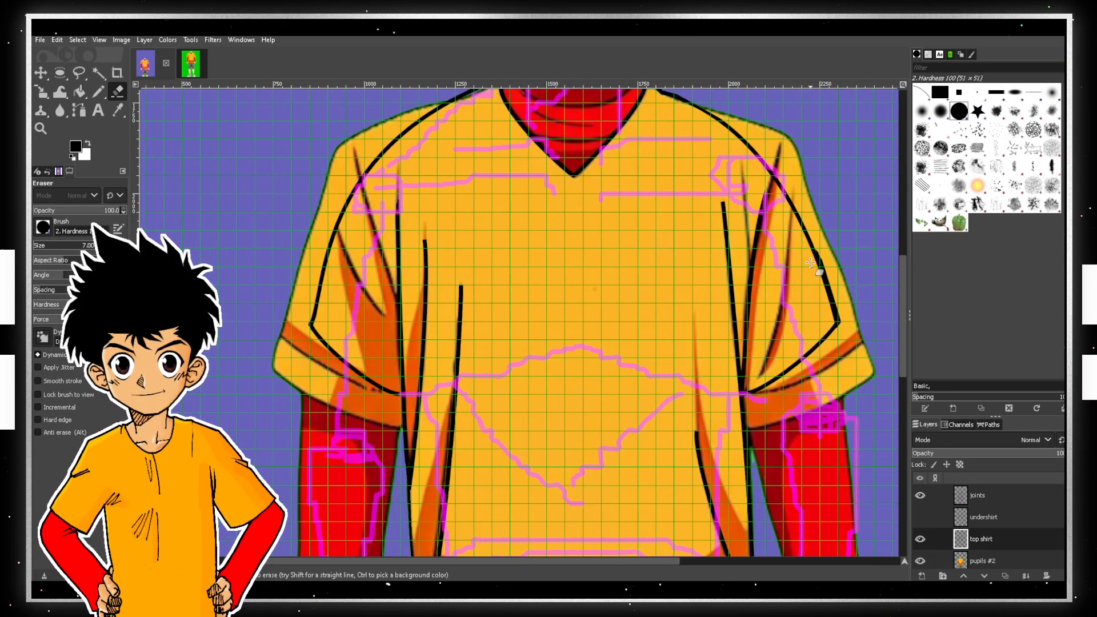
pyautogui.scroll(3, 851, 280)
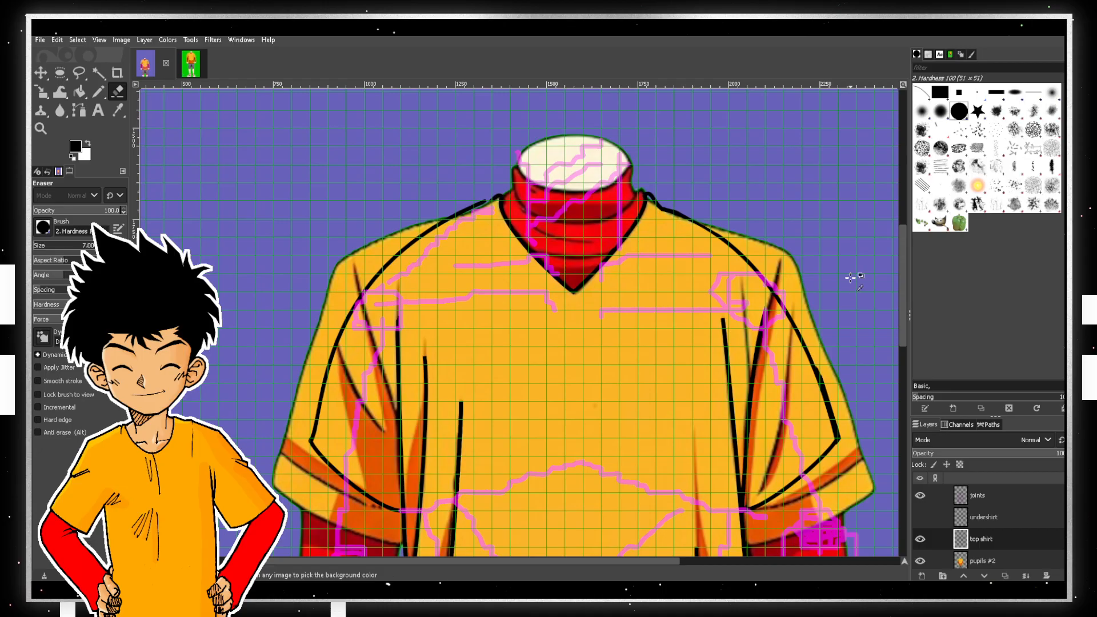
pyautogui.keyDown('ctrl'); pyautogui.scroll(-1, 851, 279); pyautogui.keyUp('ctrl')
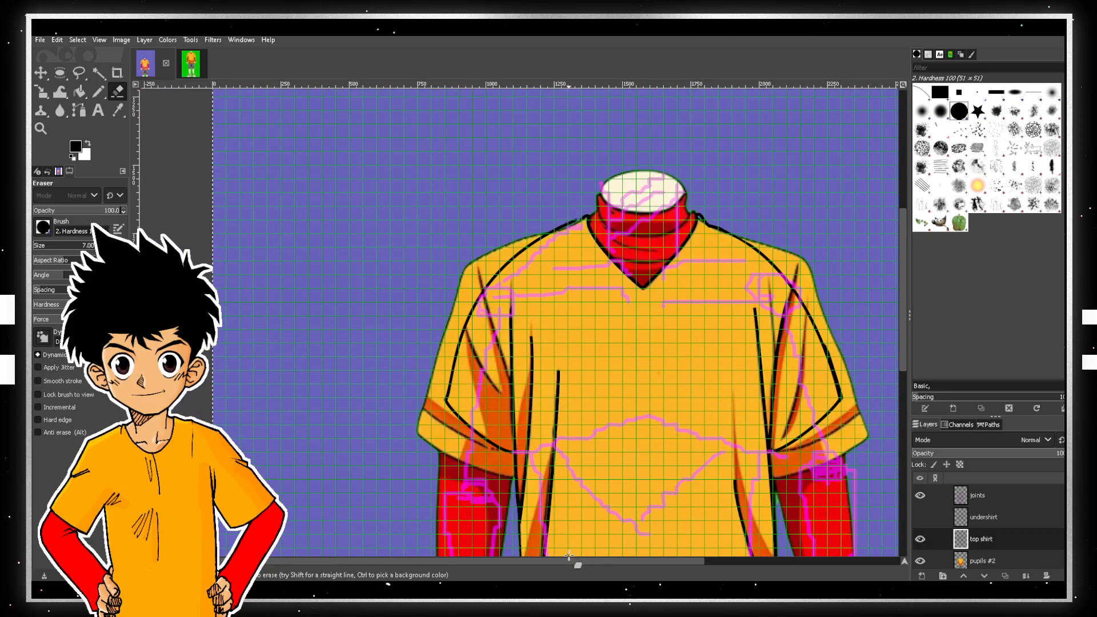
pyautogui.hscroll(3, 569, 562)
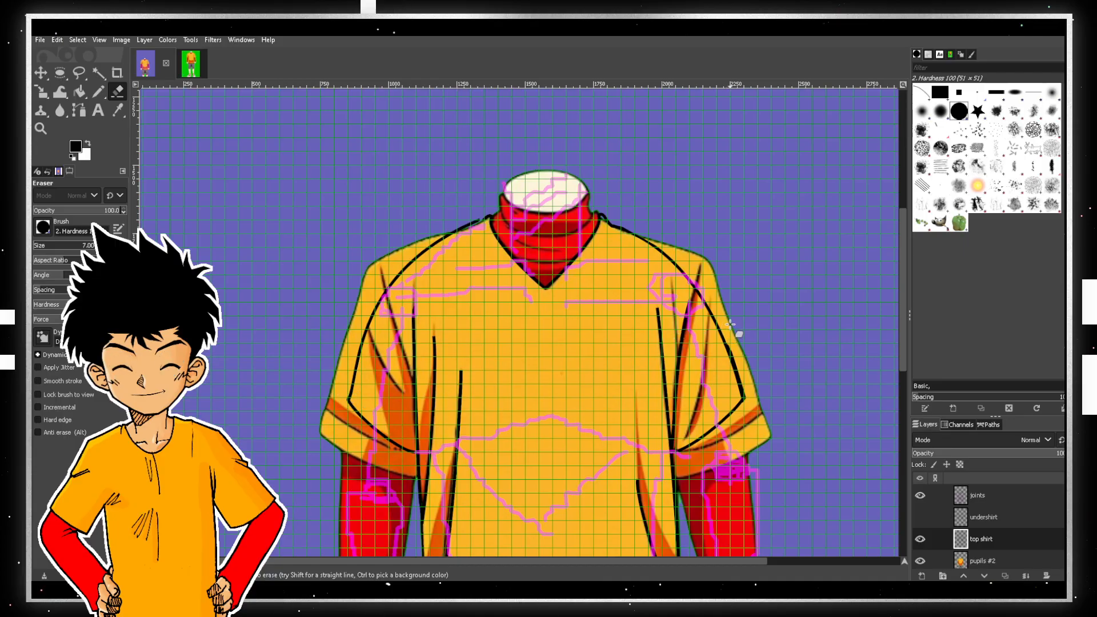
pyautogui.scroll(1, 733, 354)
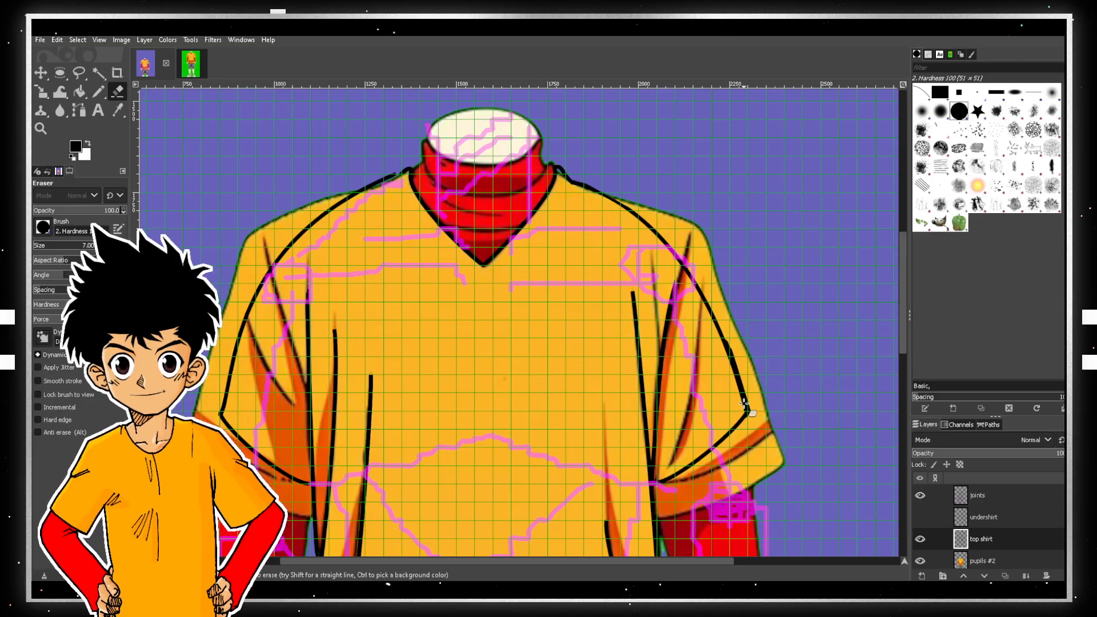
# - Enlarge the eraser to size 16 and erase the end of the opposite sleeve's outer line just above its corner
pyautogui.scroll(2, 743, 400)
pyautogui.press(']')
pyautogui.press(']')
pyautogui.press(']')
pyautogui.press(']')
pyautogui.press(']')
pyautogui.press(']')
pyautogui.press(']')
pyautogui.press(']')
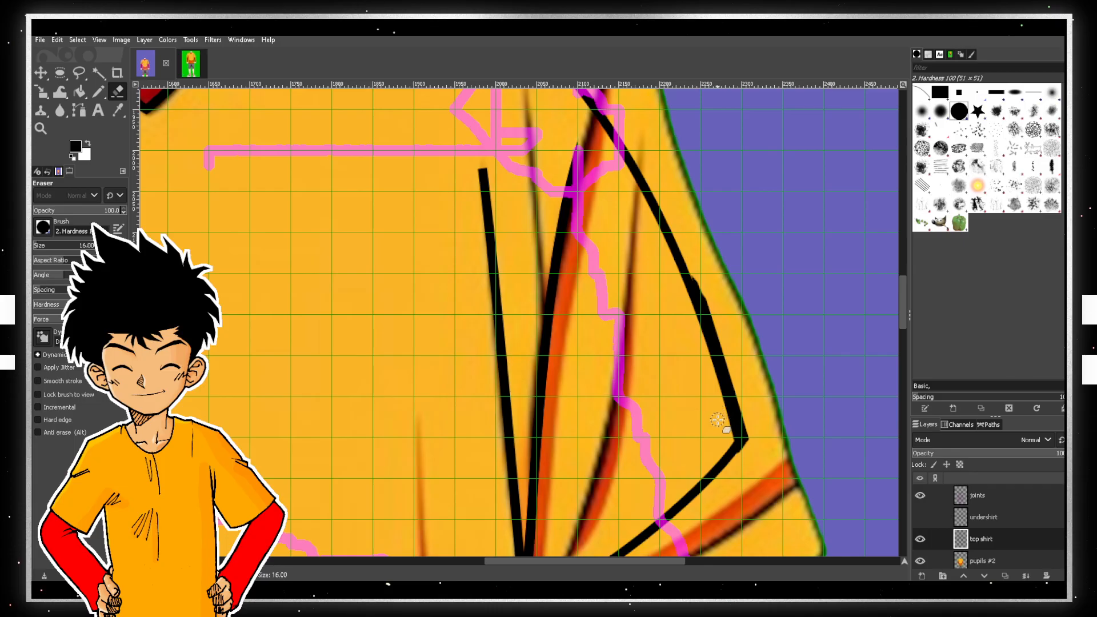
pyautogui.moveTo(732, 430); pyautogui.dragTo(737, 416)
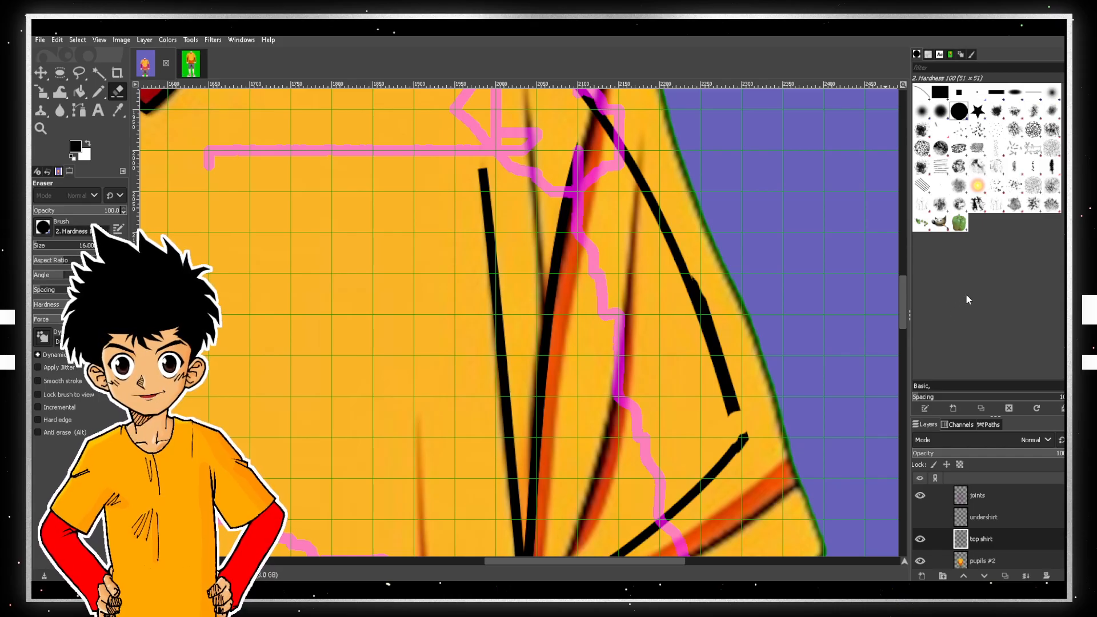
# - Enlarge the eraser to size 20 and erase the old outer sleeve line from the corner up toward the shoulder joint
pyautogui.press(']')
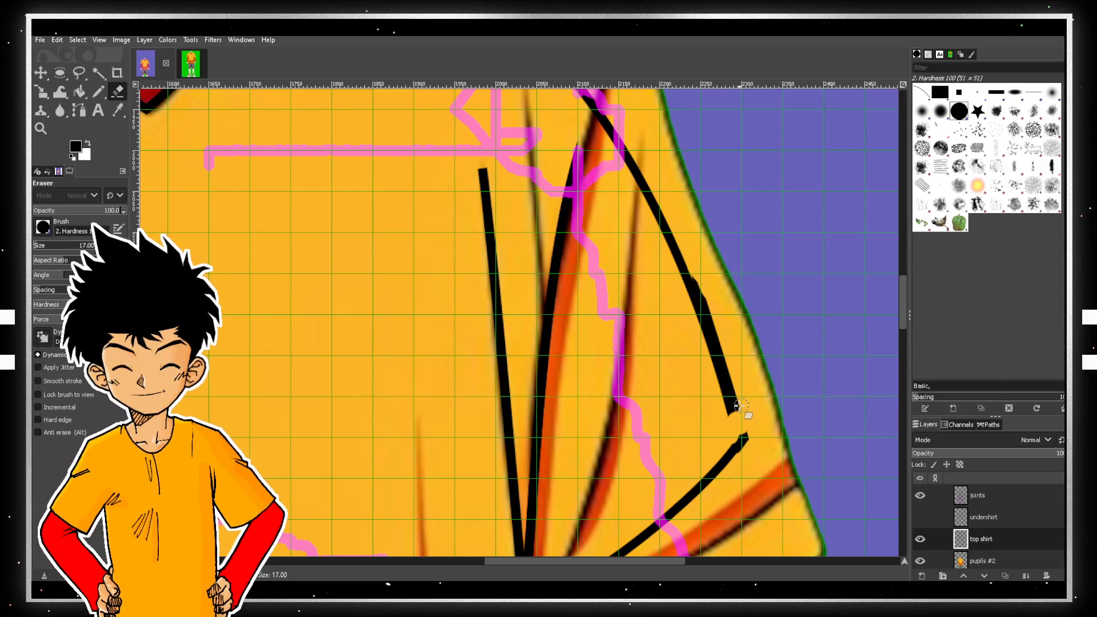
pyautogui.moveTo(733, 407)
pyautogui.mouseDown()
pyautogui.moveTo(763, 372)
pyautogui.moveTo(742, 364)
pyautogui.moveTo(762, 347)
pyautogui.moveTo(734, 324)
pyautogui.mouseUp()
pyautogui.moveTo(729, 369)
pyautogui.mouseDown()
pyautogui.moveTo(704, 303)
pyautogui.moveTo(728, 295)
pyautogui.moveTo(712, 275)
pyautogui.moveTo(728, 261)
pyautogui.moveTo(722, 266)
pyautogui.moveTo(715, 226)
pyautogui.moveTo(701, 239)
pyautogui.moveTo(659, 176)
pyautogui.moveTo(639, 191)
pyautogui.mouseUp()
pyautogui.scroll(3, 646, 194)
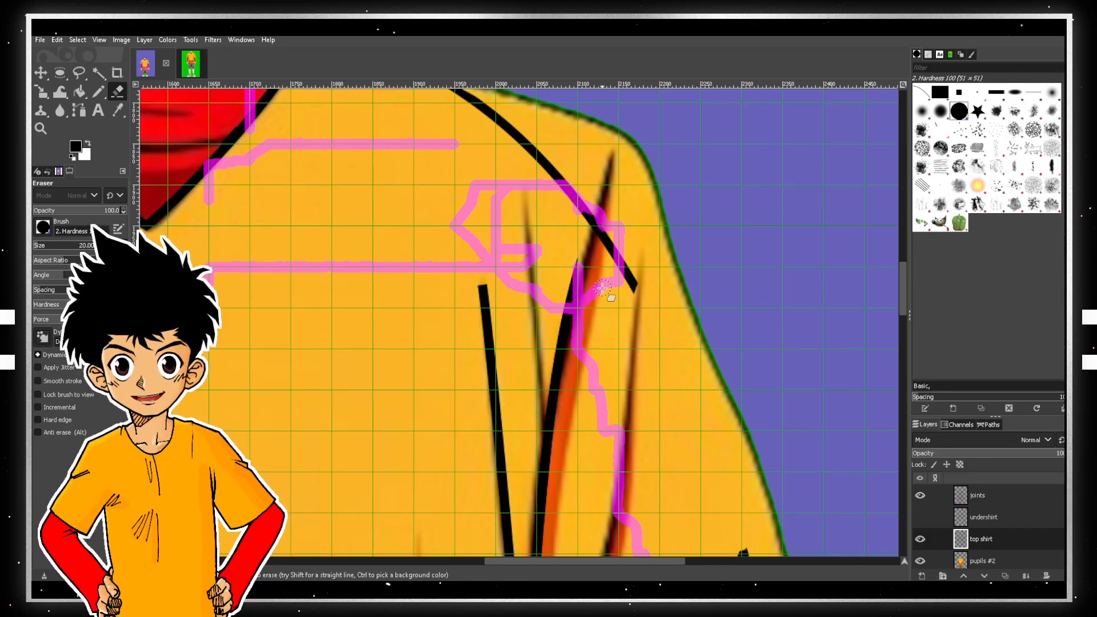
# - Erase the old line where it crosses the shoulder joint, up to just above the joint guide
pyautogui.moveTo(628, 280); pyautogui.dragTo(623, 268)
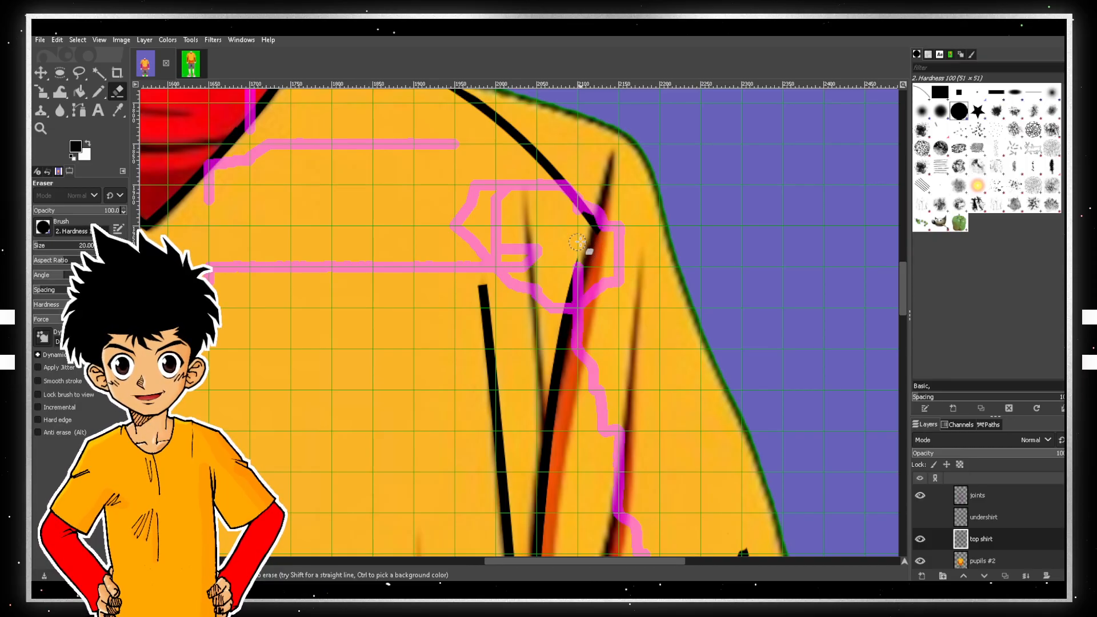
pyautogui.scroll(3, 583, 247)
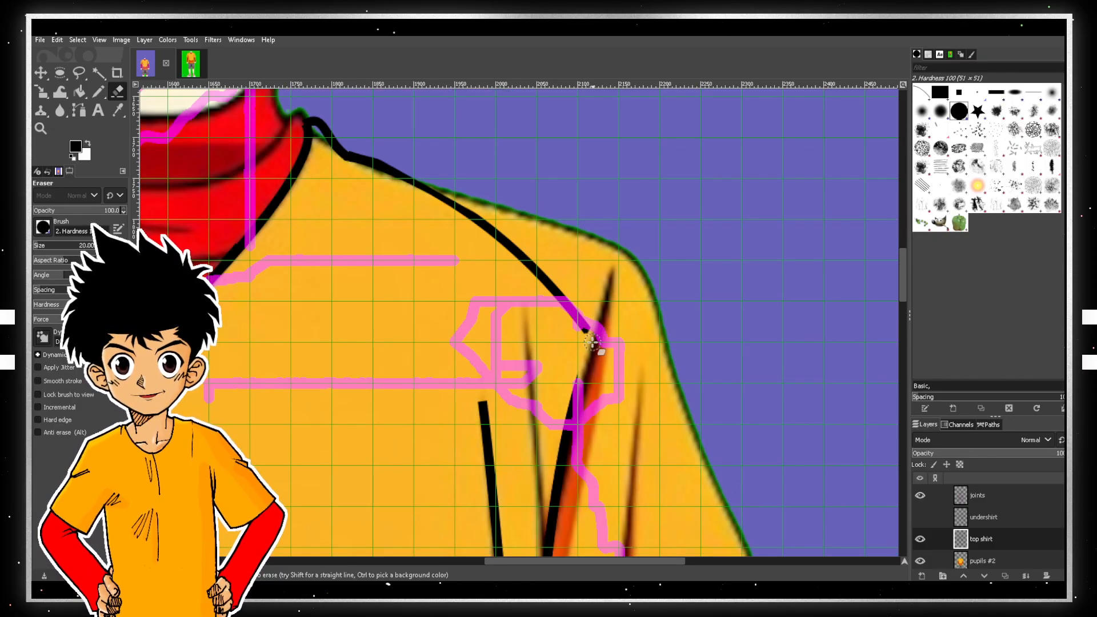
pyautogui.moveTo(589, 319); pyautogui.dragTo(560, 307)
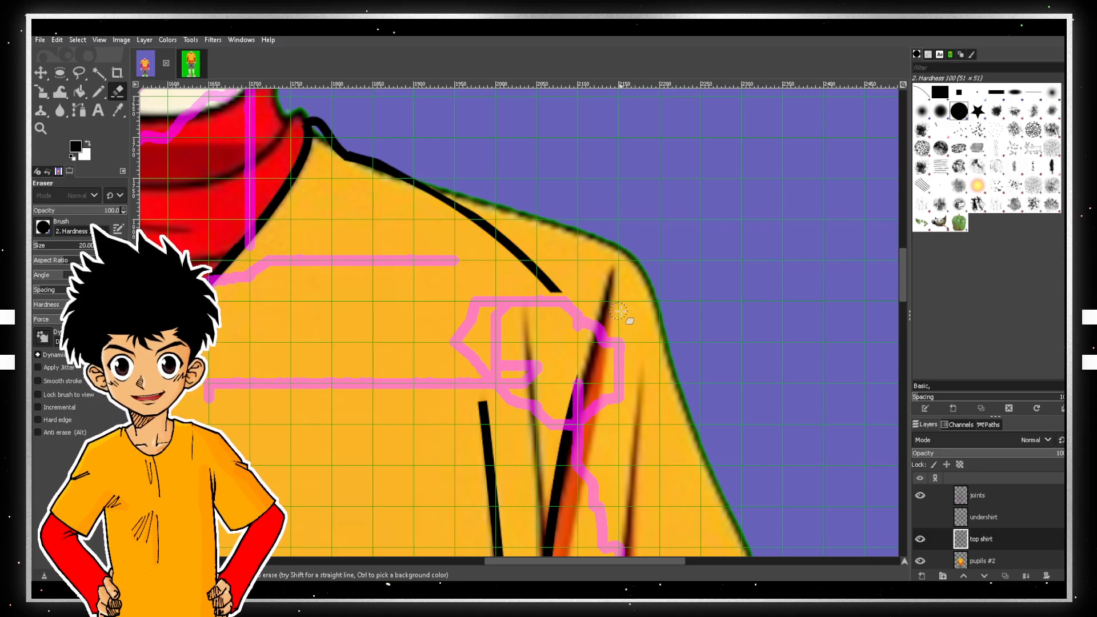
pyautogui.scroll(-2, 631, 302)
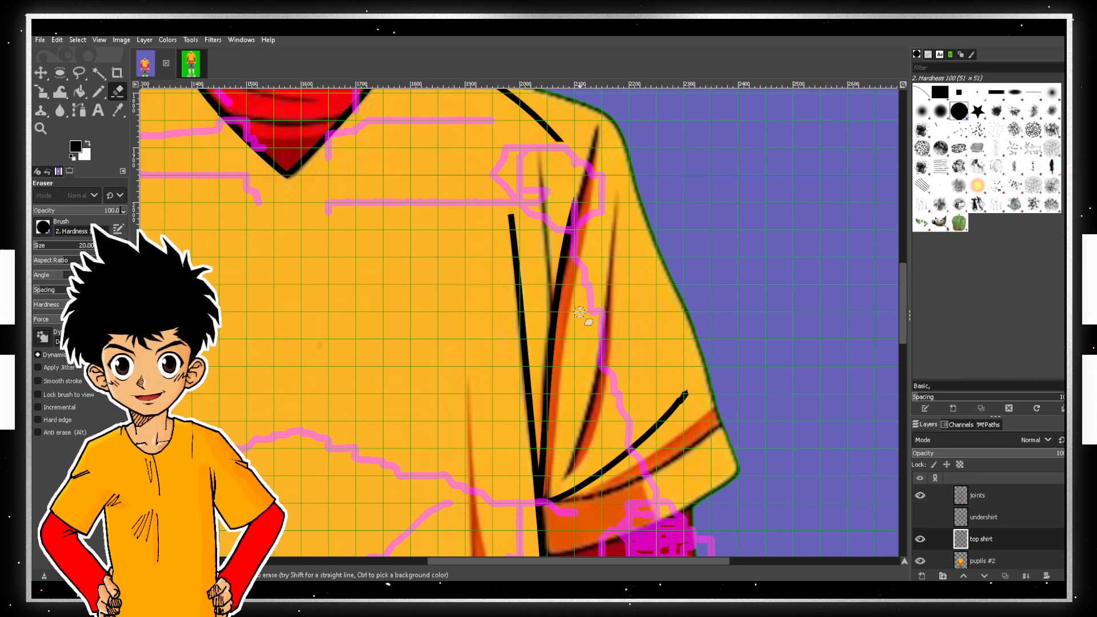
pyautogui.scroll(2, 578, 312)
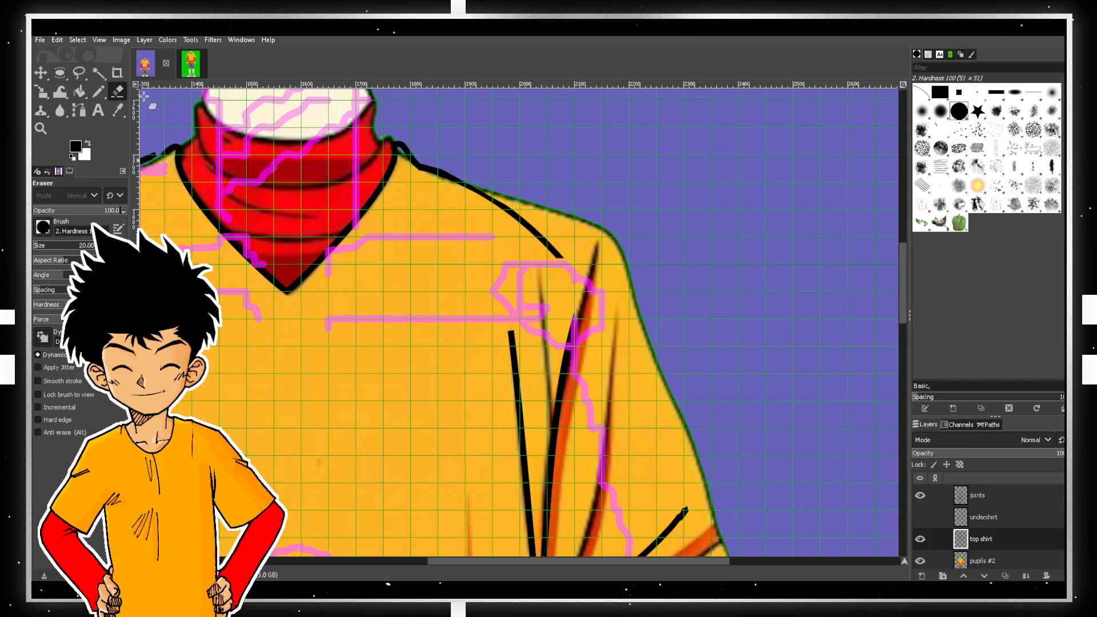
# - Erase the rest of the old line inside the shoulder, back to where it meets the shirt's outer edge
pyautogui.moveTo(583, 284); pyautogui.dragTo(548, 248)
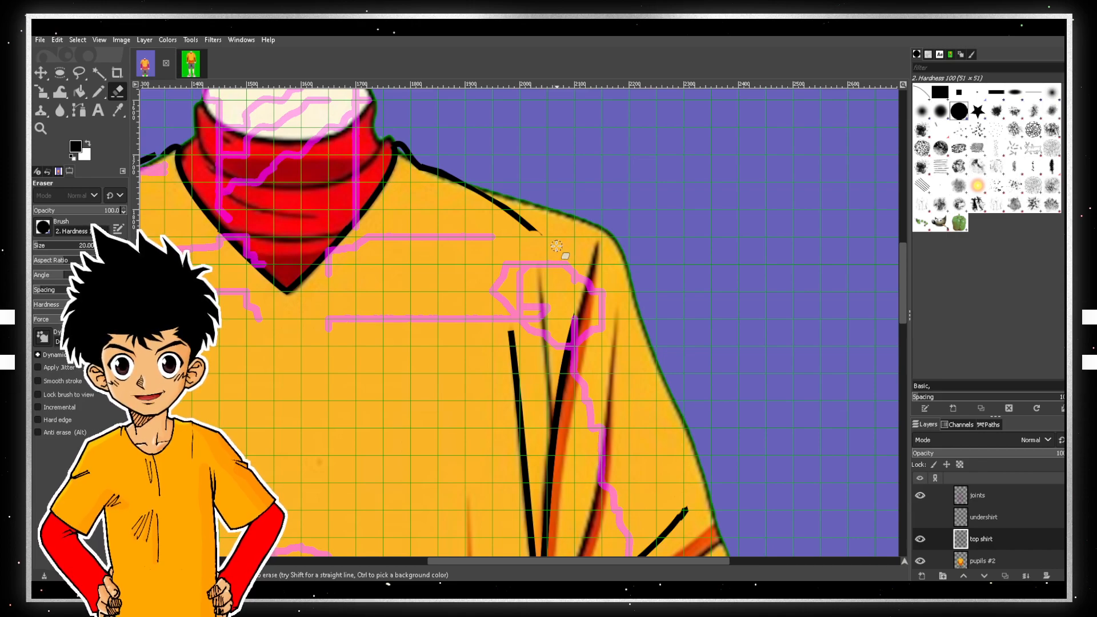
pyautogui.moveTo(538, 234); pyautogui.dragTo(532, 232)
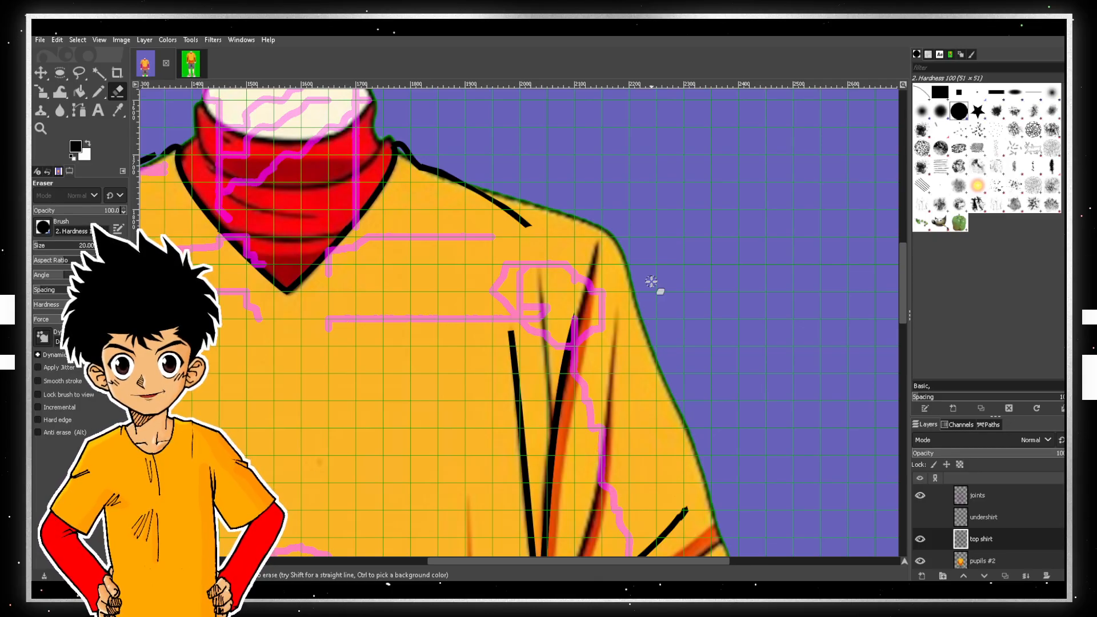
pyautogui.click(79, 109)
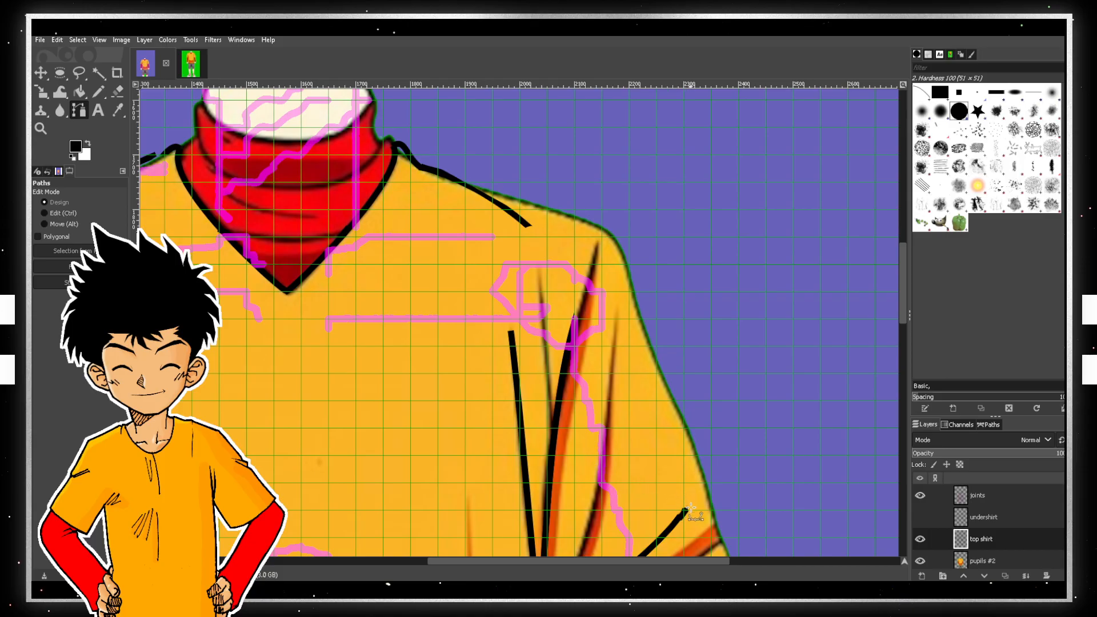
pyautogui.scroll(1, 689, 510)
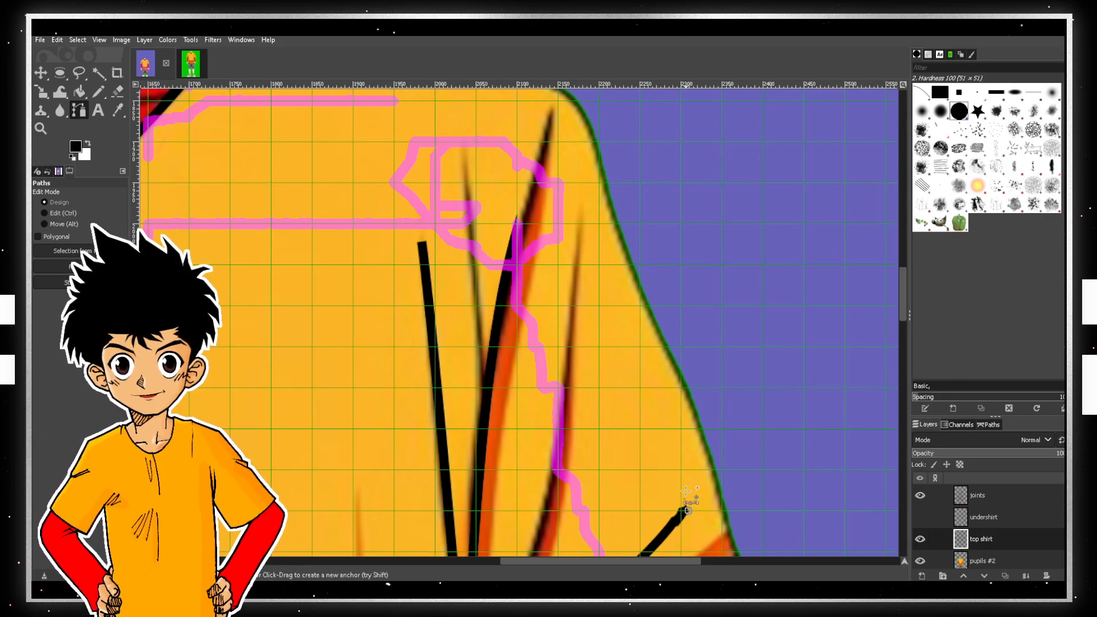
pyautogui.scroll(4, 612, 404)
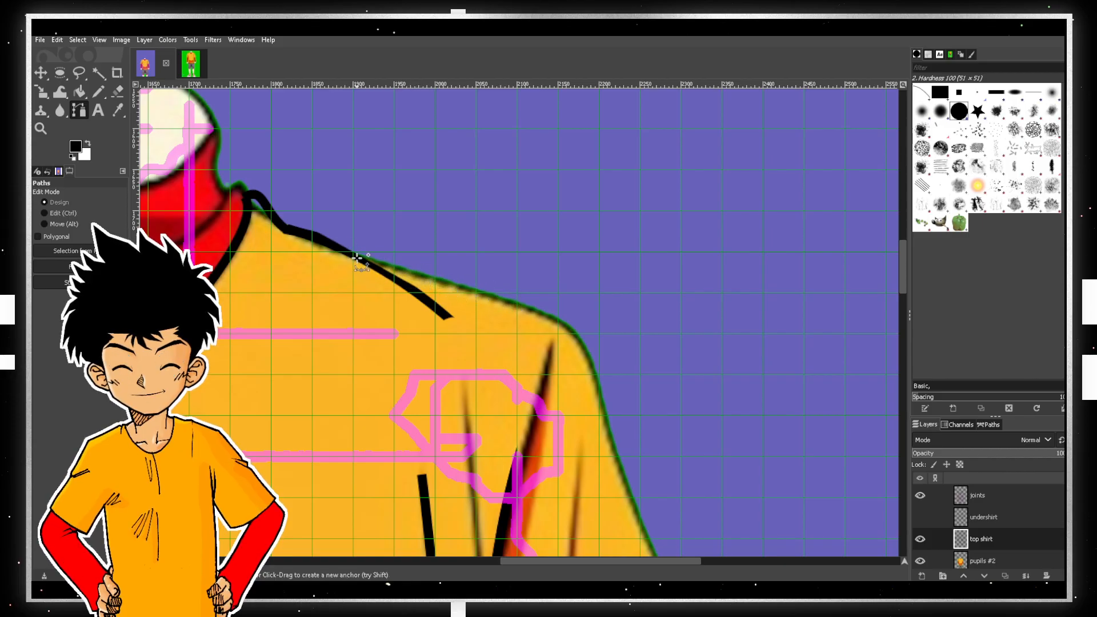
pyautogui.click(118, 92)
pyautogui.moveTo(385, 276)
pyautogui.mouseDown()
pyautogui.moveTo(432, 302)
pyautogui.moveTo(359, 259)
pyautogui.mouseUp()
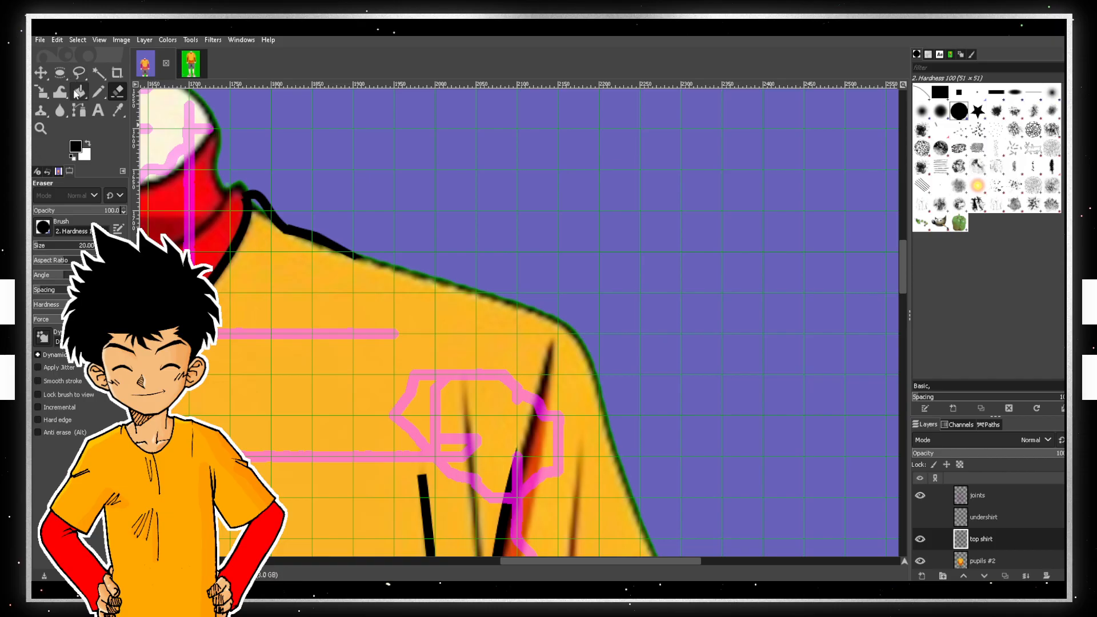
# - Try a path from the outer end of the drawn shoulder line to the sleeve corner, bent outward into a curve
pyautogui.press('b')
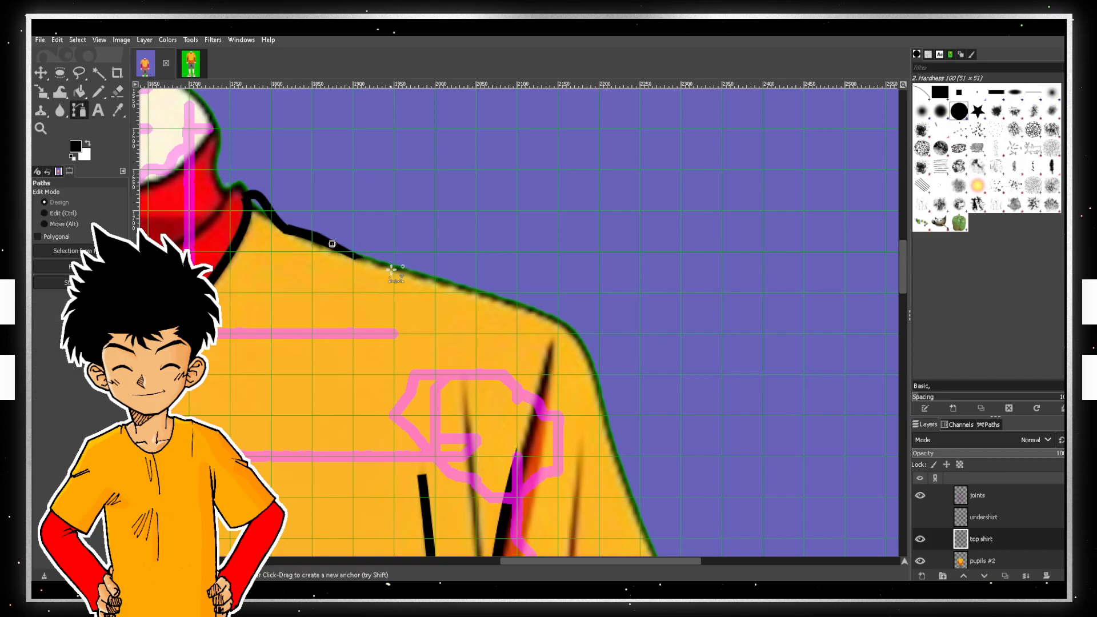
pyautogui.scroll(-5, 576, 355)
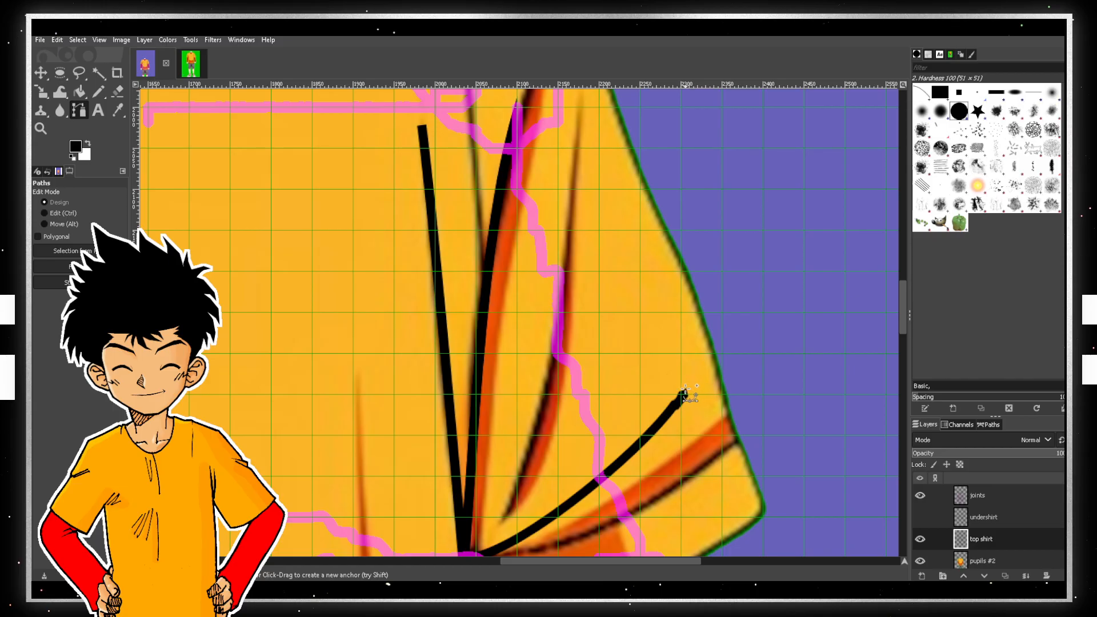
pyautogui.click(686, 389)
pyautogui.scroll(-2, 657, 363)
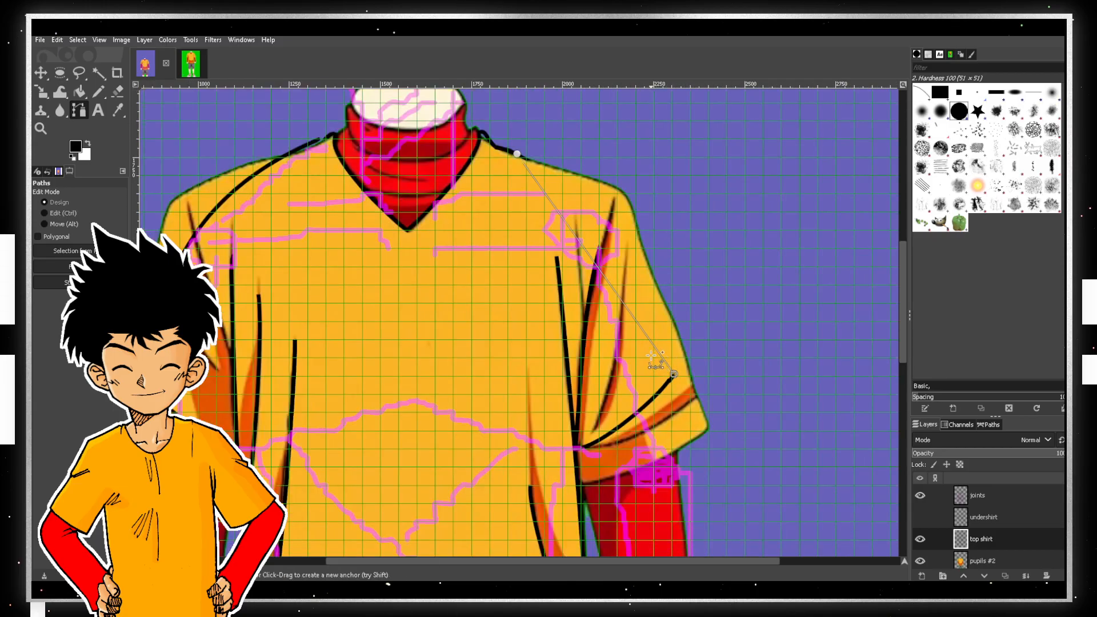
pyautogui.moveTo(583, 247); pyautogui.dragTo(644, 249)
# - Aim the path's lower handle up along the sleeve and its upper handle along the shoulder slope
pyautogui.scroll(2, 685, 299)
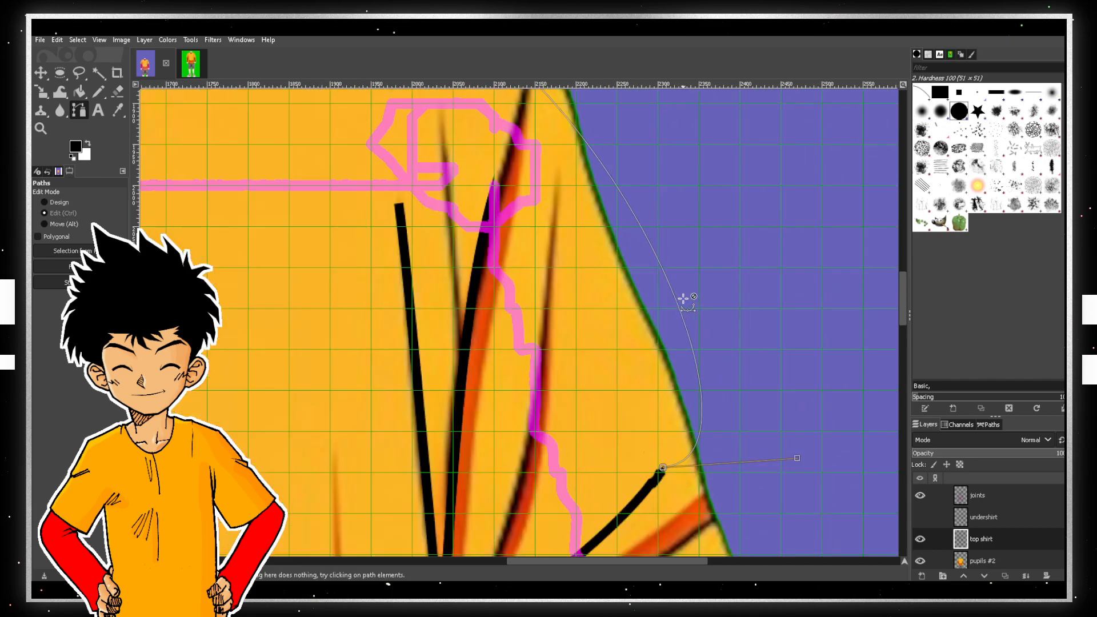
pyautogui.moveTo(800, 458); pyautogui.dragTo(636, 358)
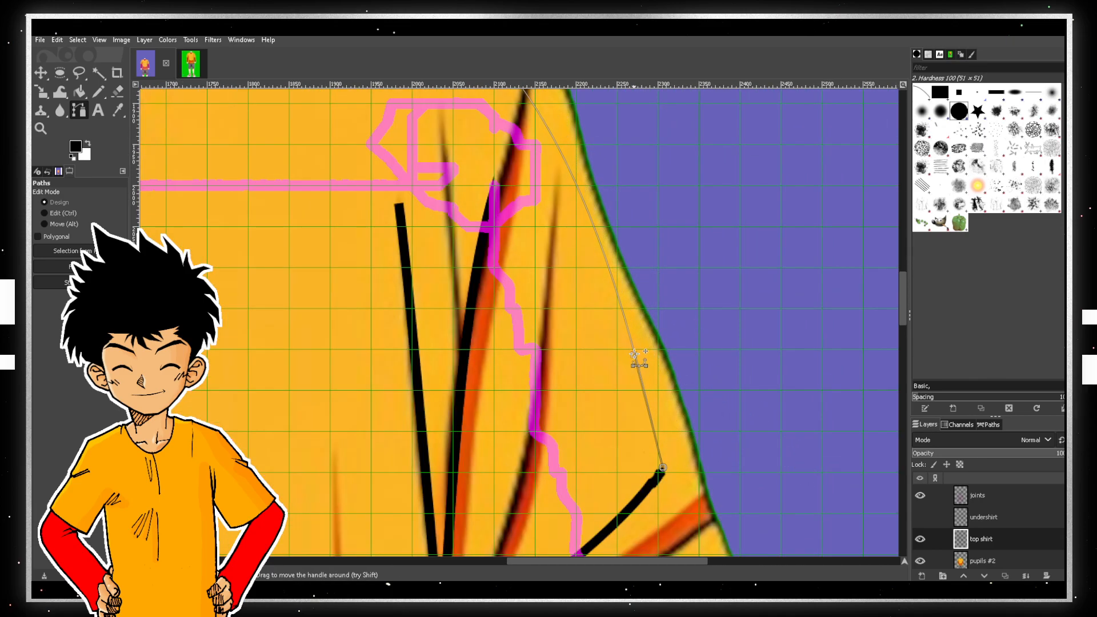
pyautogui.scroll(2, 591, 339)
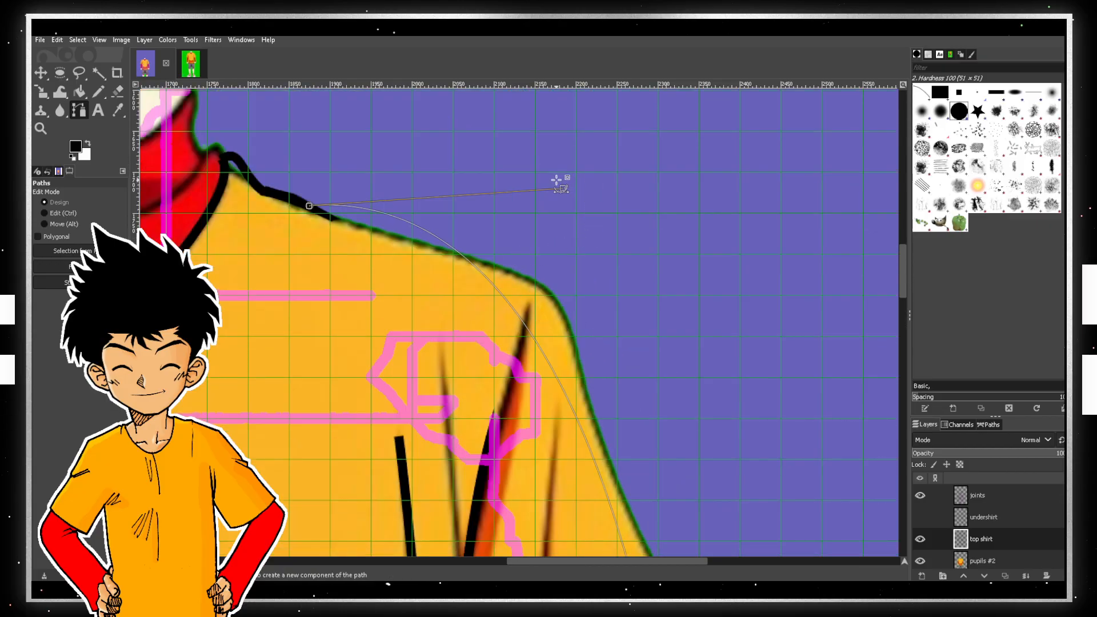
pyautogui.moveTo(564, 189); pyautogui.dragTo(549, 267)
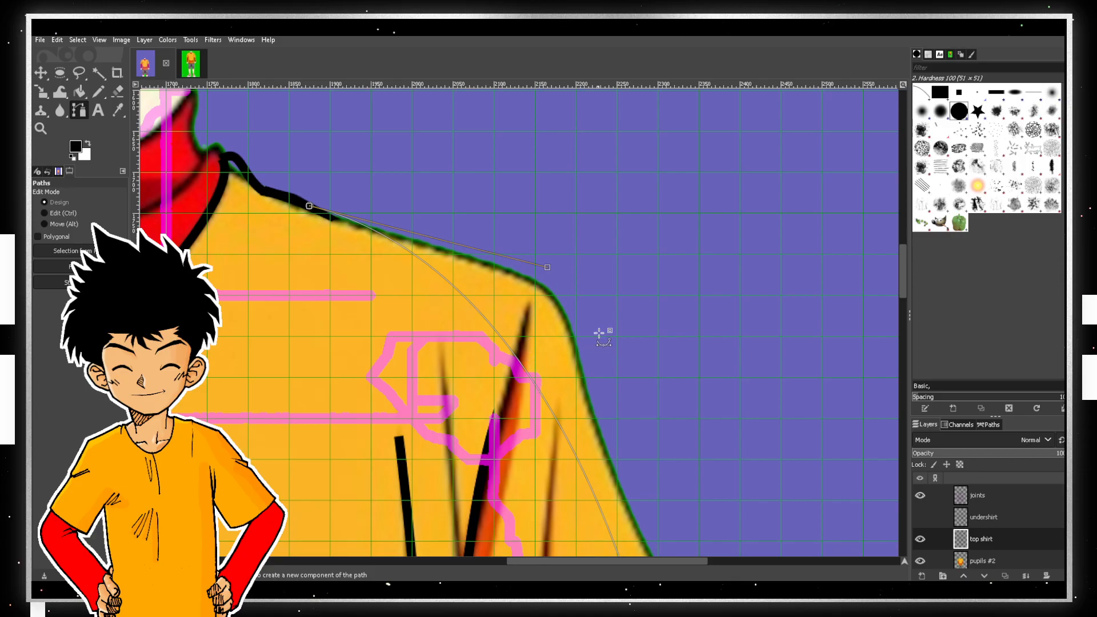
# - Refine the shoulder curve by moving its lower handle up beside the shoulder joint, and stroke the path as a solid line
pyautogui.scroll(-1, 608, 325)
pyautogui.scroll(-3, 628, 375)
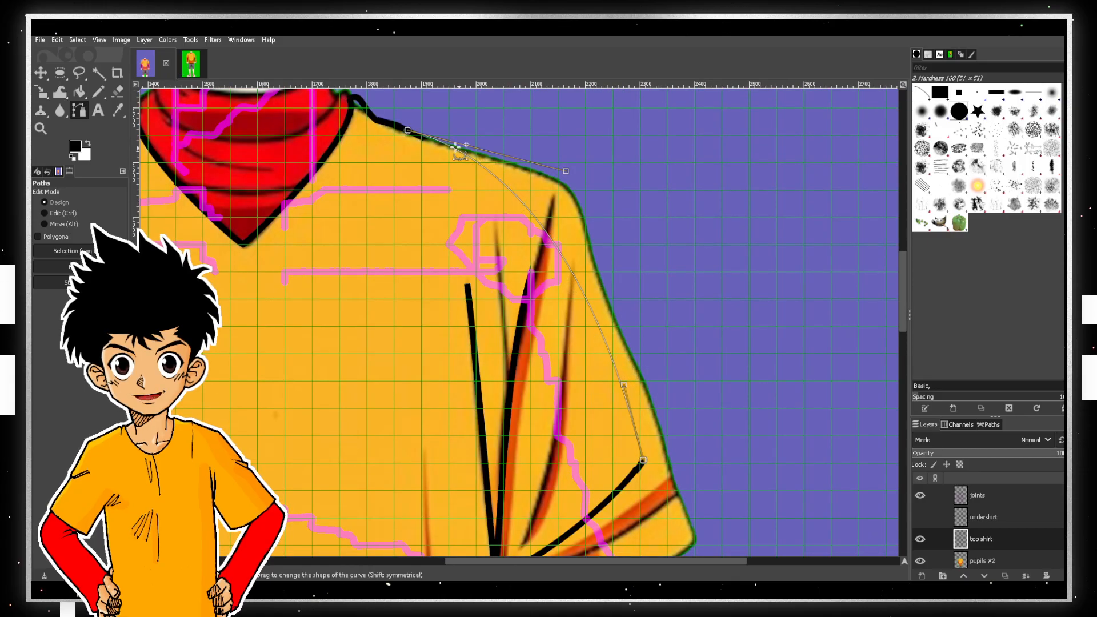
pyautogui.moveTo(572, 172); pyautogui.dragTo(568, 176)
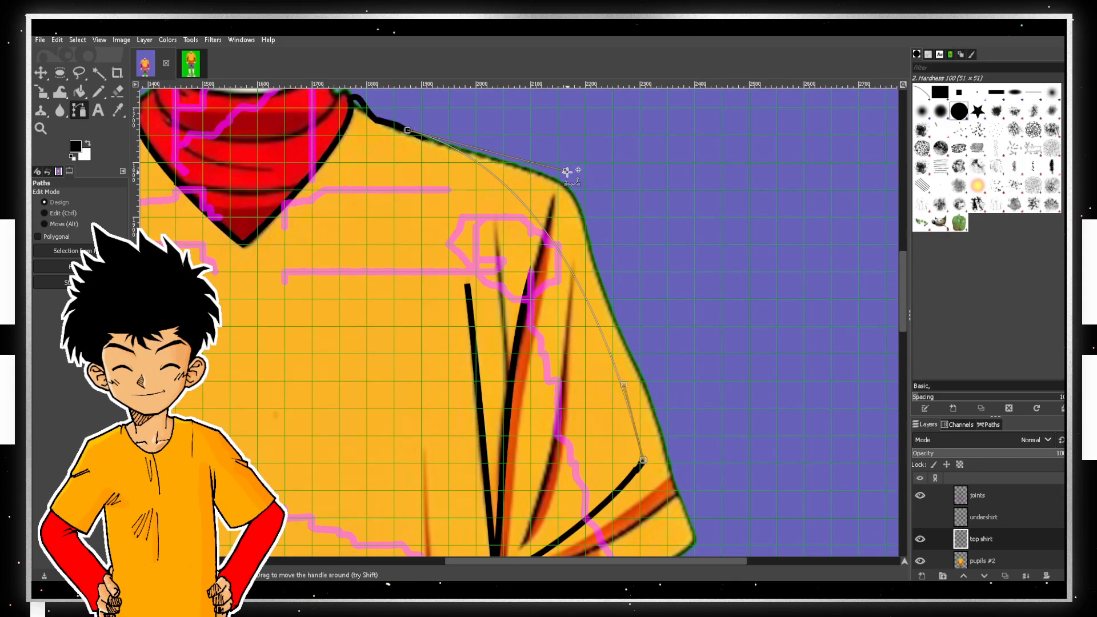
pyautogui.moveTo(627, 382); pyautogui.dragTo(613, 381)
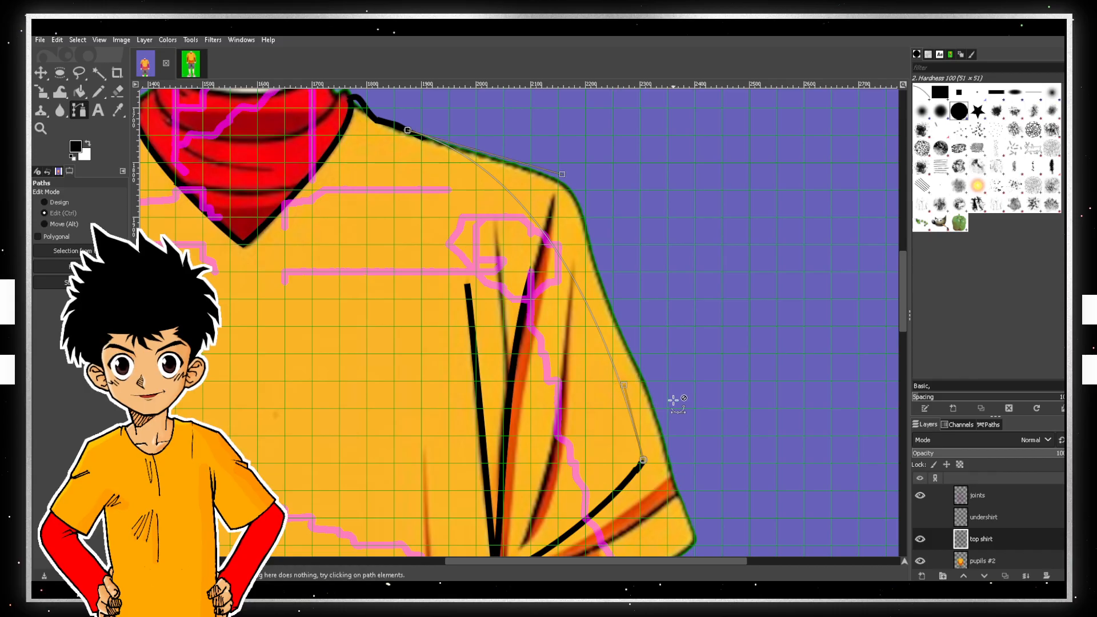
pyautogui.hotkey('ctrl', 'z')
pyautogui.moveTo(625, 383); pyautogui.dragTo(601, 328)
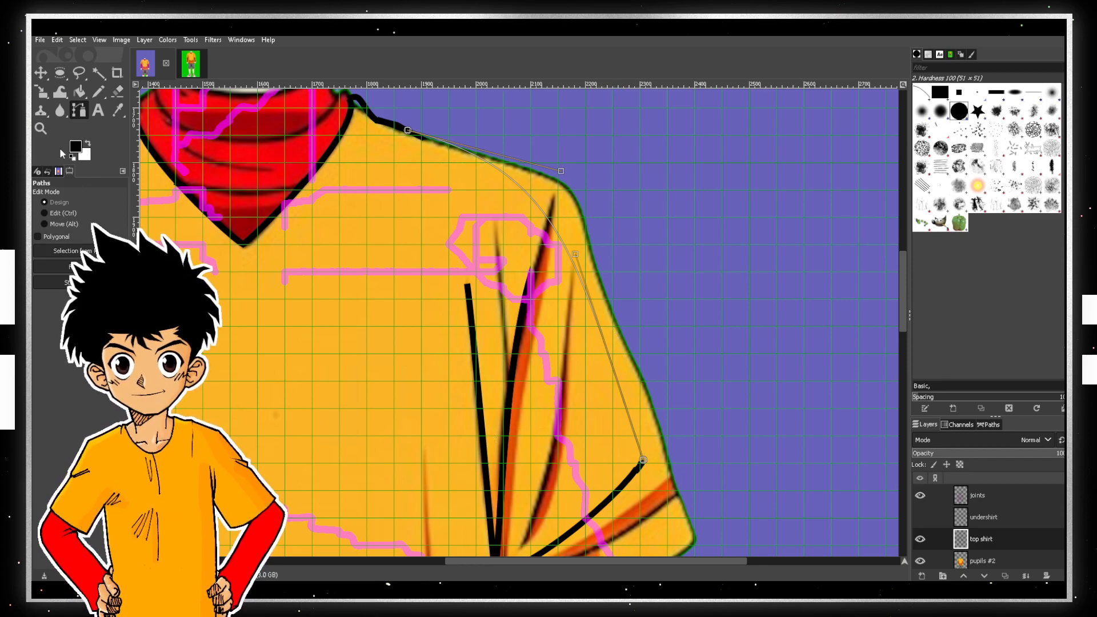
pyautogui.click(65, 283)
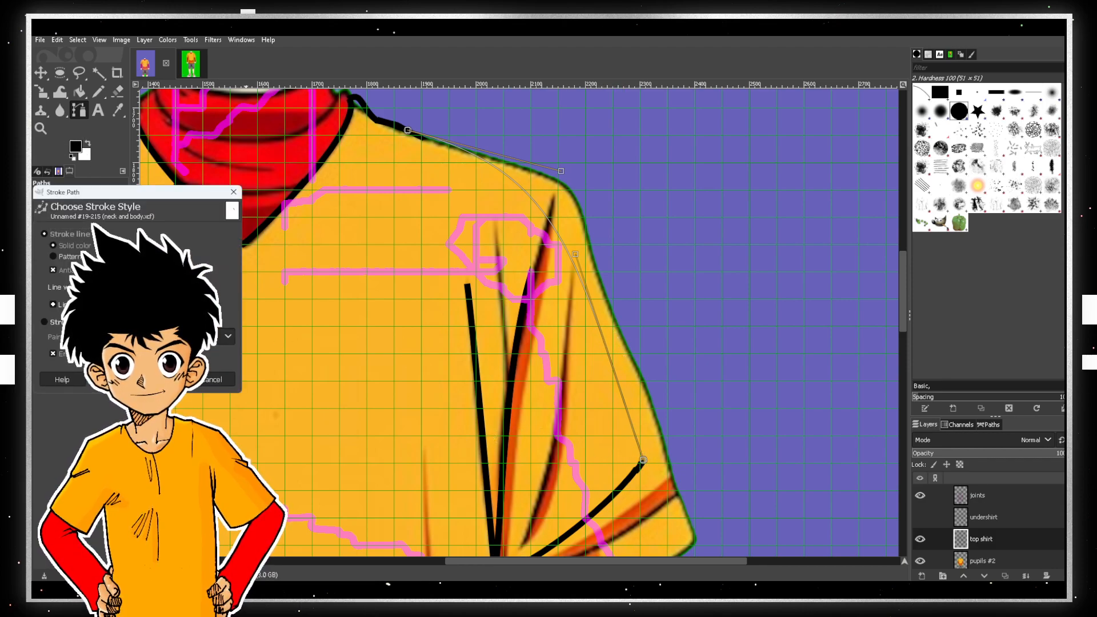
pyautogui.press('Return')
# - Compare the stroked shoulder and sleeve line with the opposite side and inspect how it meets the collar
pyautogui.scroll(-3, 377, 378)
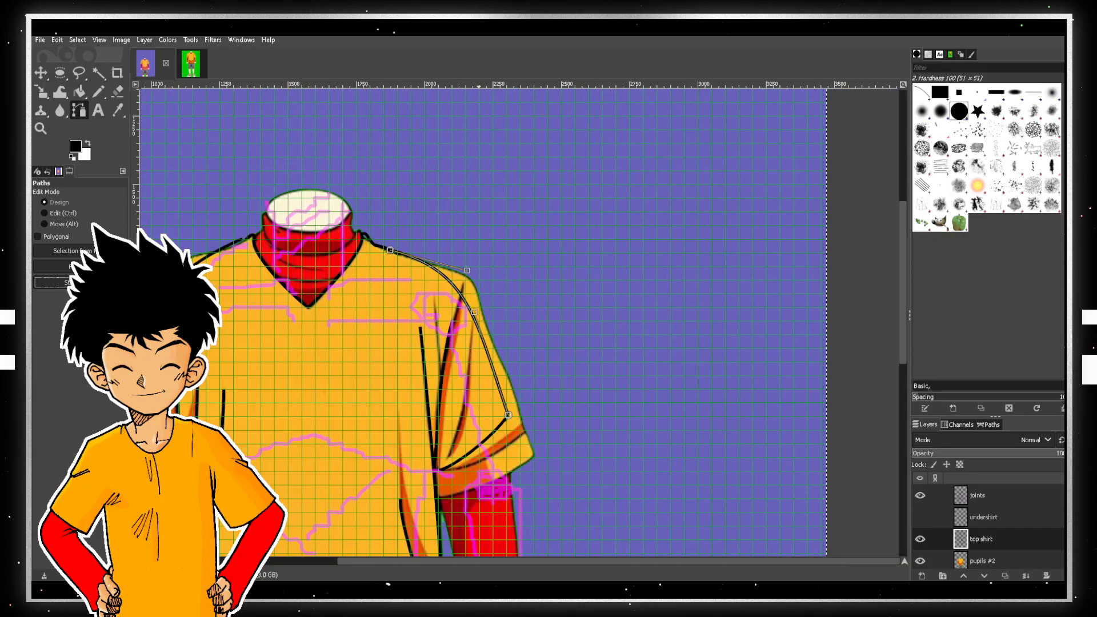
pyautogui.moveTo(486, 562); pyautogui.dragTo(382, 561)
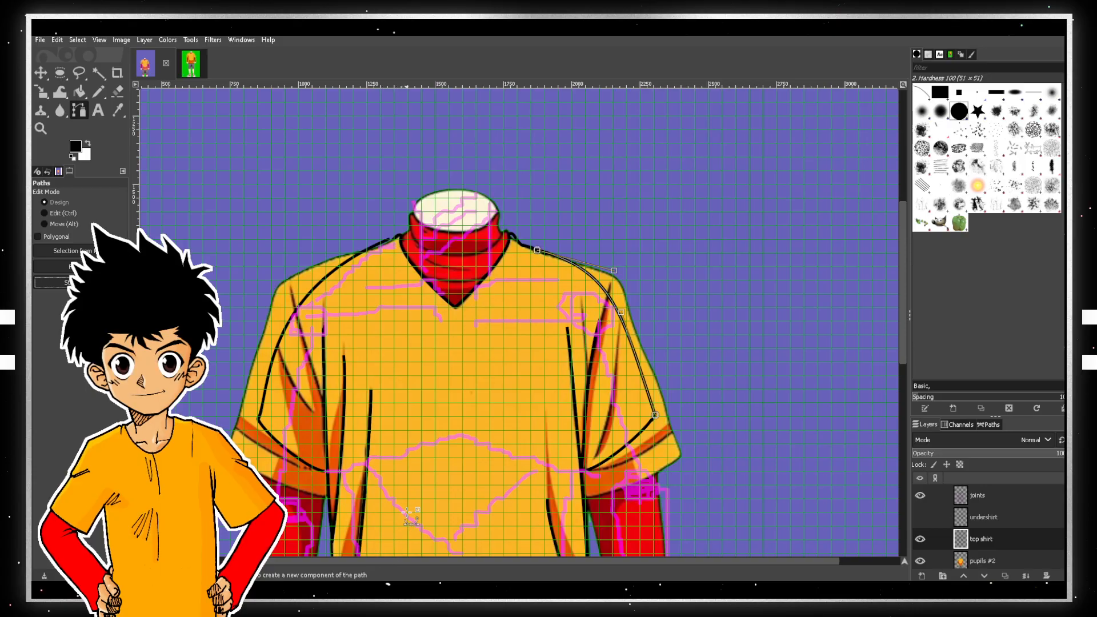
pyautogui.scroll(1, 406, 511)
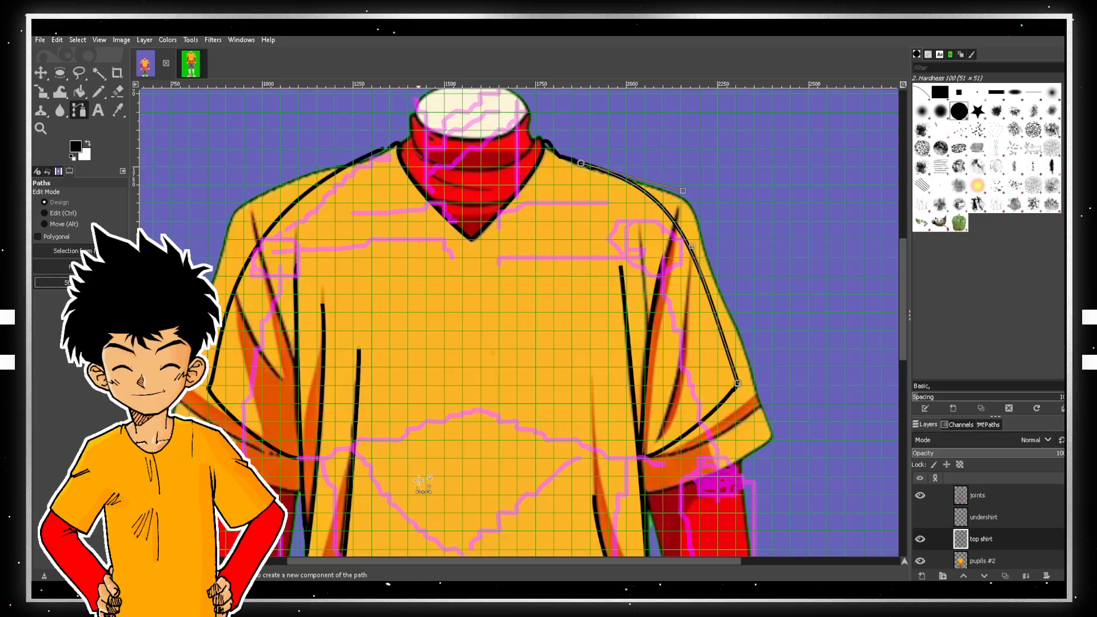
pyautogui.scroll(2, 418, 440)
pyautogui.scroll(-2, 418, 437)
pyautogui.scroll(-2, 418, 438)
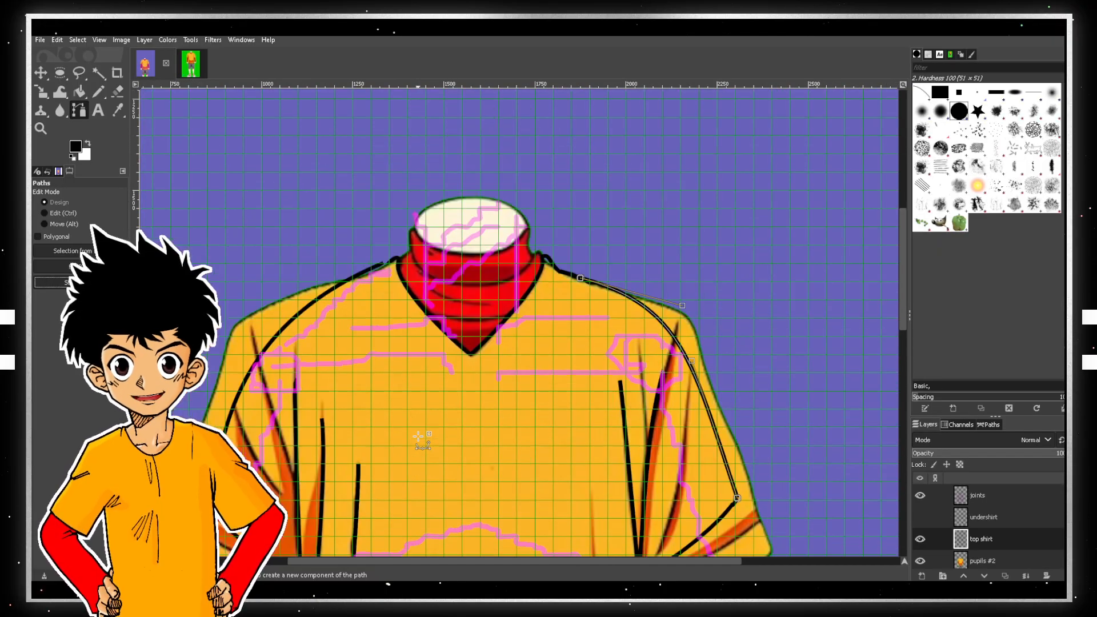
pyautogui.scroll(3, 418, 438)
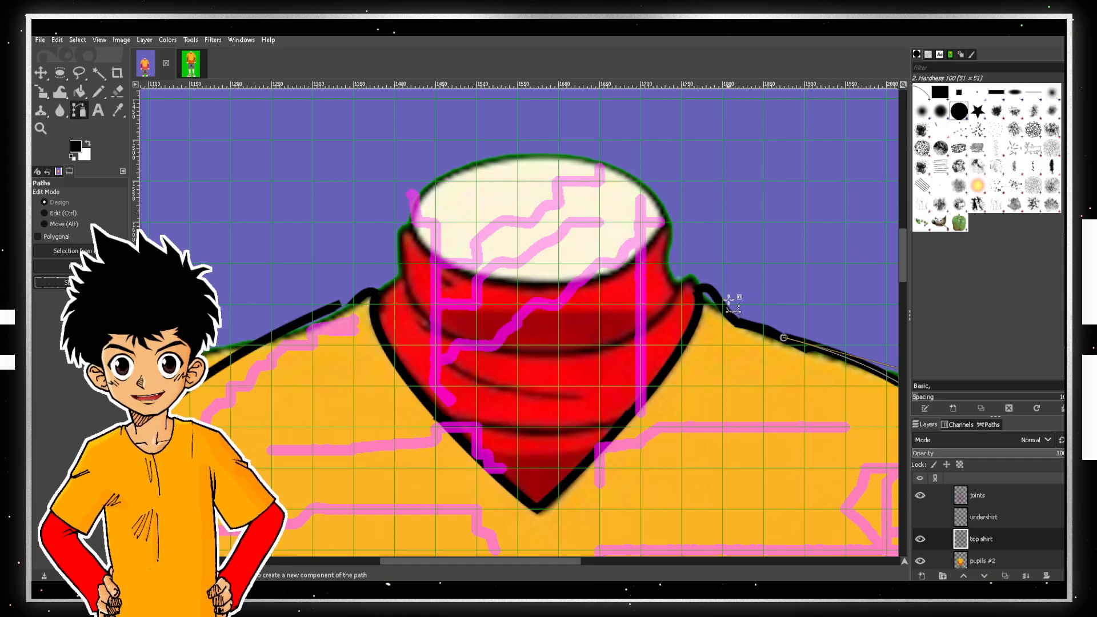
pyautogui.moveTo(512, 561); pyautogui.dragTo(533, 553)
pyautogui.scroll(-3, 560, 509)
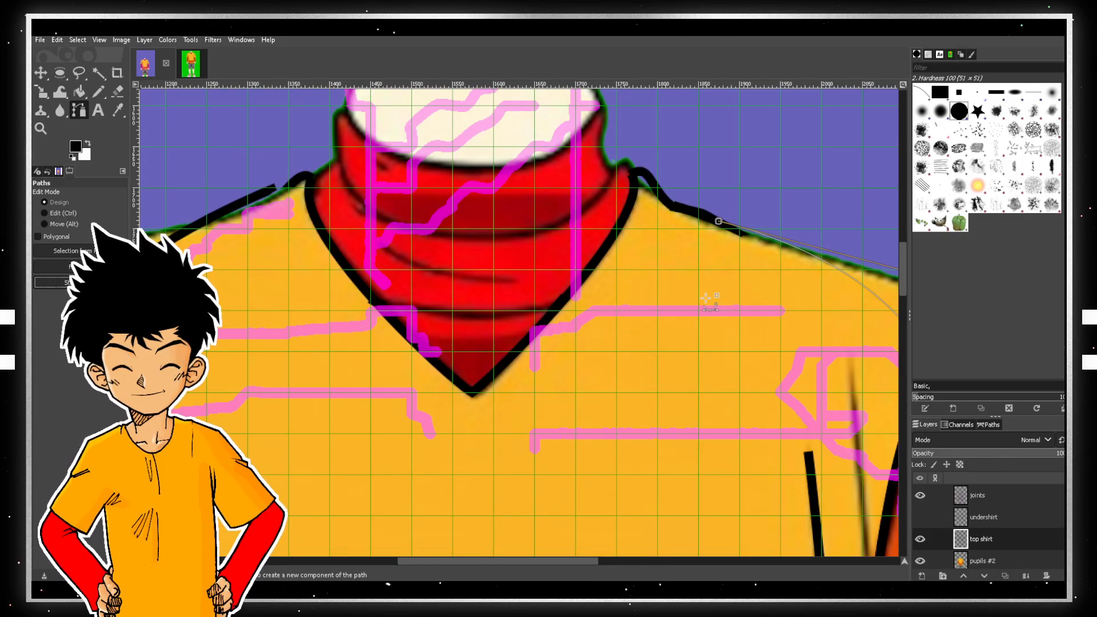
# - Erase the remaining shoulder line from its outer end back to the small curve beside the collar
pyautogui.click(121, 93)
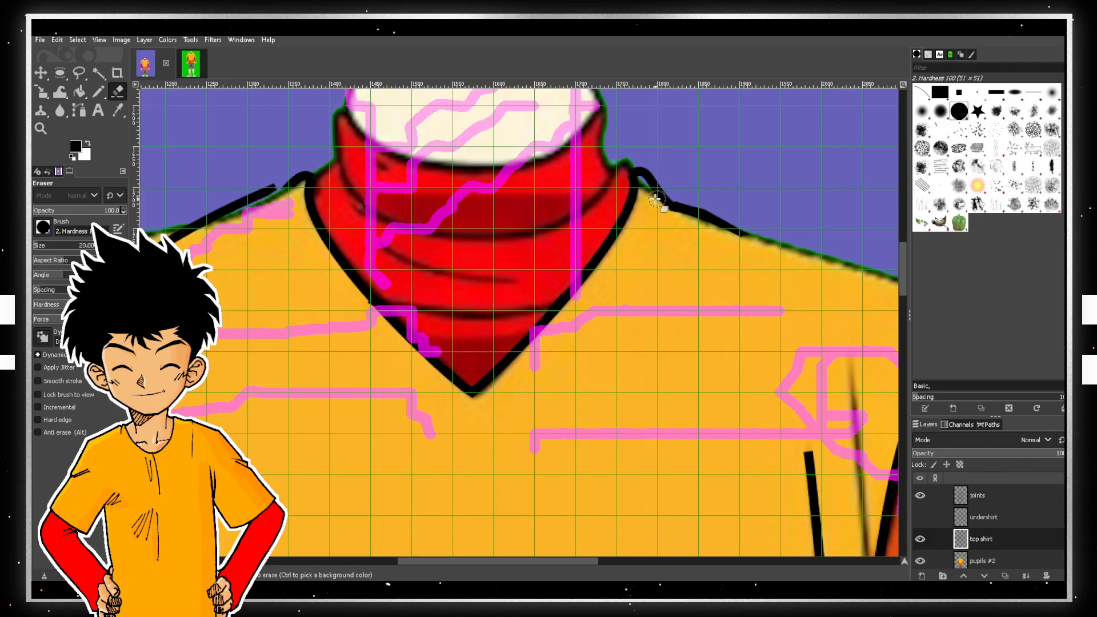
pyautogui.moveTo(746, 229); pyautogui.dragTo(657, 197)
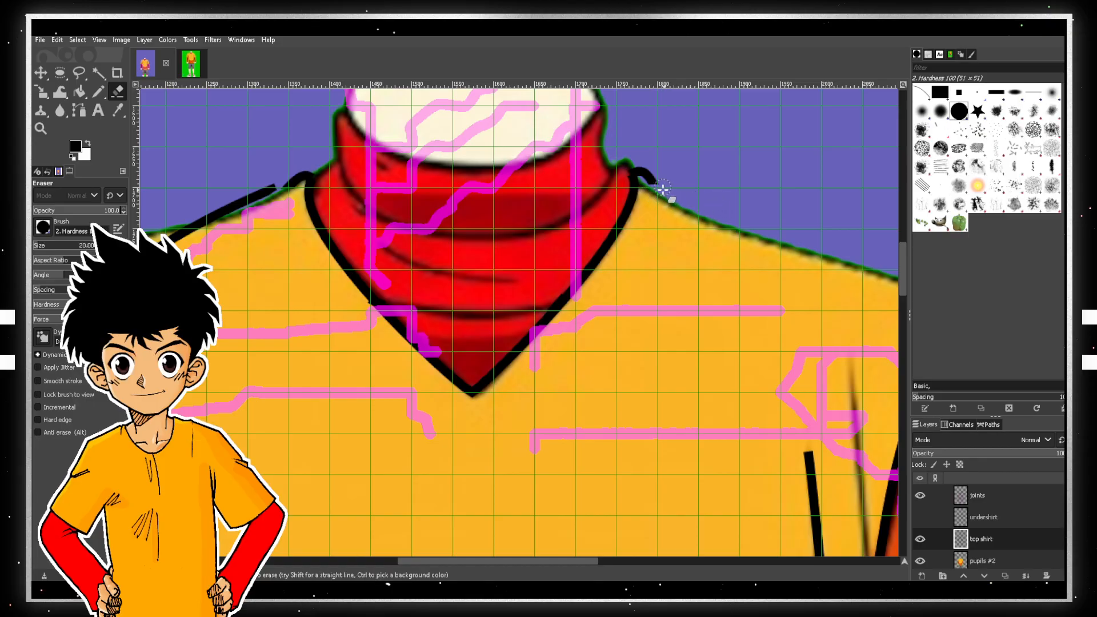
# - Draw a new path from the short line beside the collar to the sleeve corner and bend it outward
pyautogui.click(79, 110)
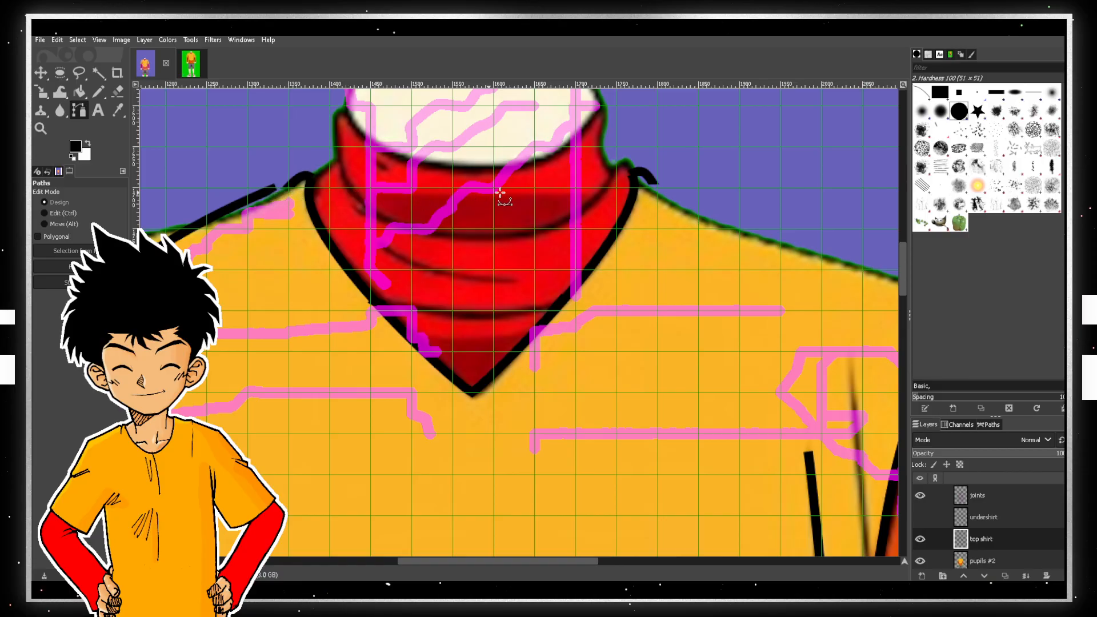
pyautogui.click(657, 188)
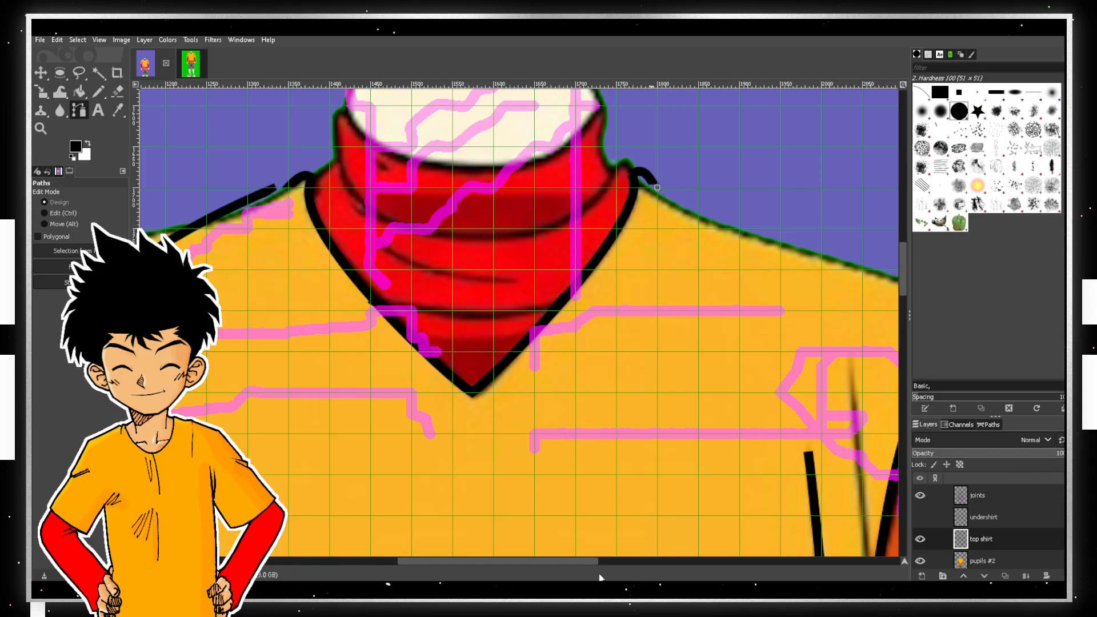
pyautogui.hscroll(5, 795, 323)
pyautogui.scroll(-4, 733, 496)
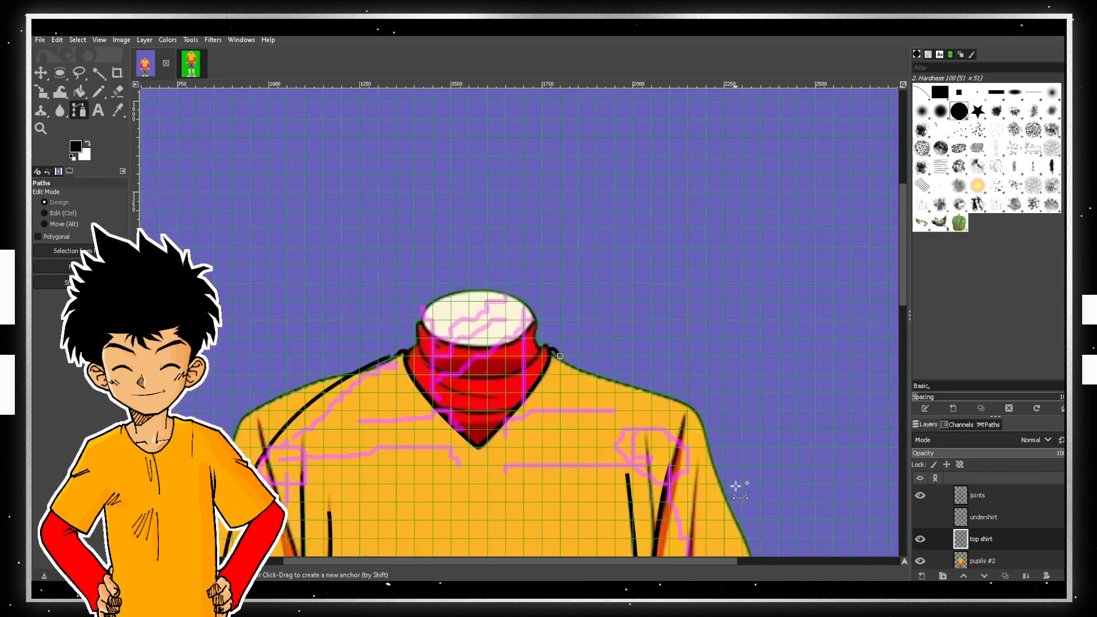
pyautogui.scroll(2, 762, 441)
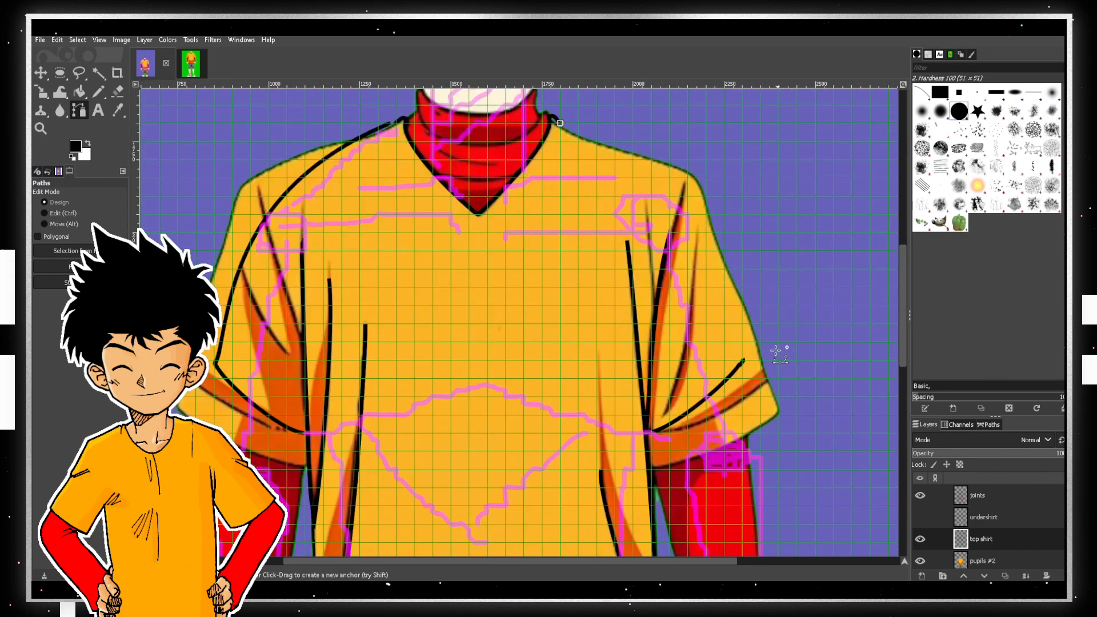
pyautogui.scroll(1, 749, 357)
pyautogui.click(737, 365)
pyautogui.scroll(5, 634, 364)
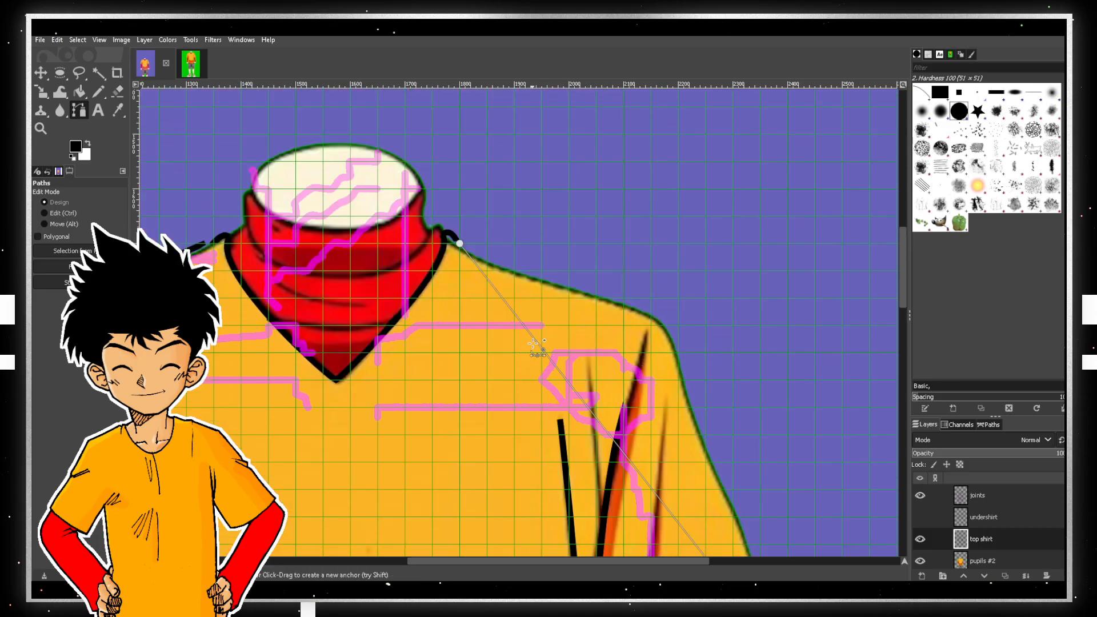
pyautogui.moveTo(537, 346); pyautogui.dragTo(664, 324)
# - Lower the path's collar-side handle to the shoulder's outer edge and aim the sleeve handle up along the sleeve
pyautogui.scroll(-2, 664, 324)
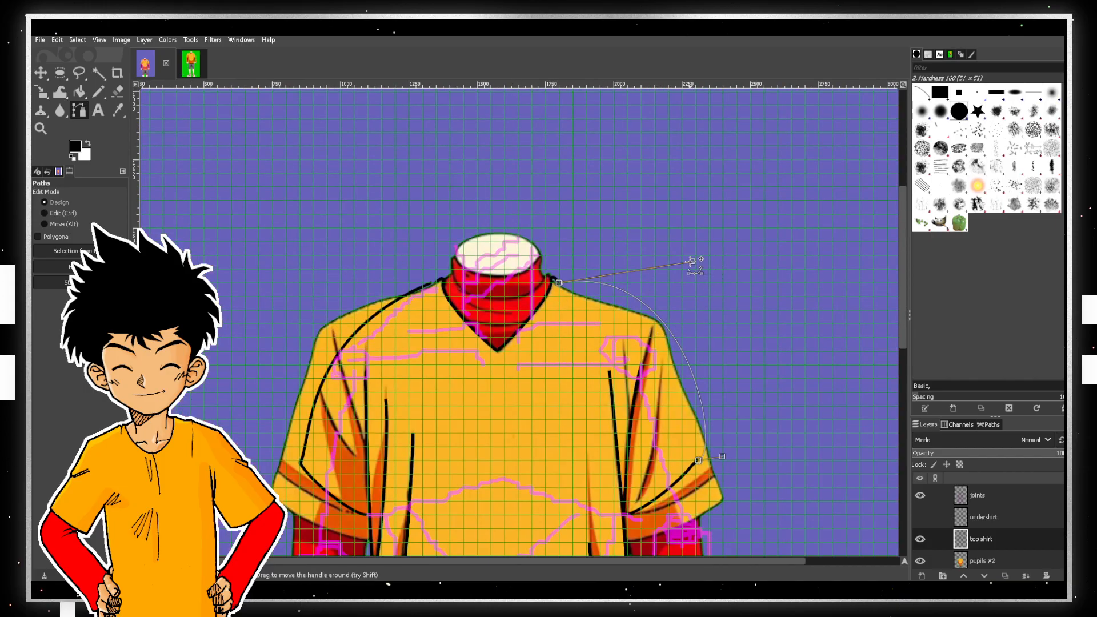
pyautogui.moveTo(693, 263); pyautogui.dragTo(657, 317)
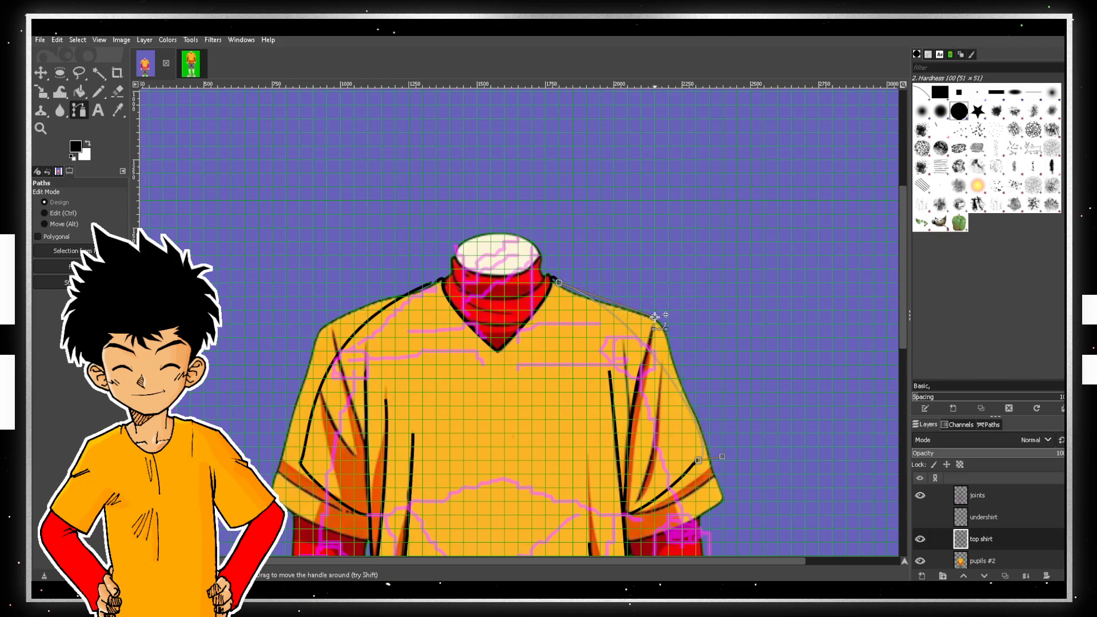
pyautogui.scroll(3, 724, 456)
pyautogui.moveTo(704, 466); pyautogui.dragTo(619, 400)
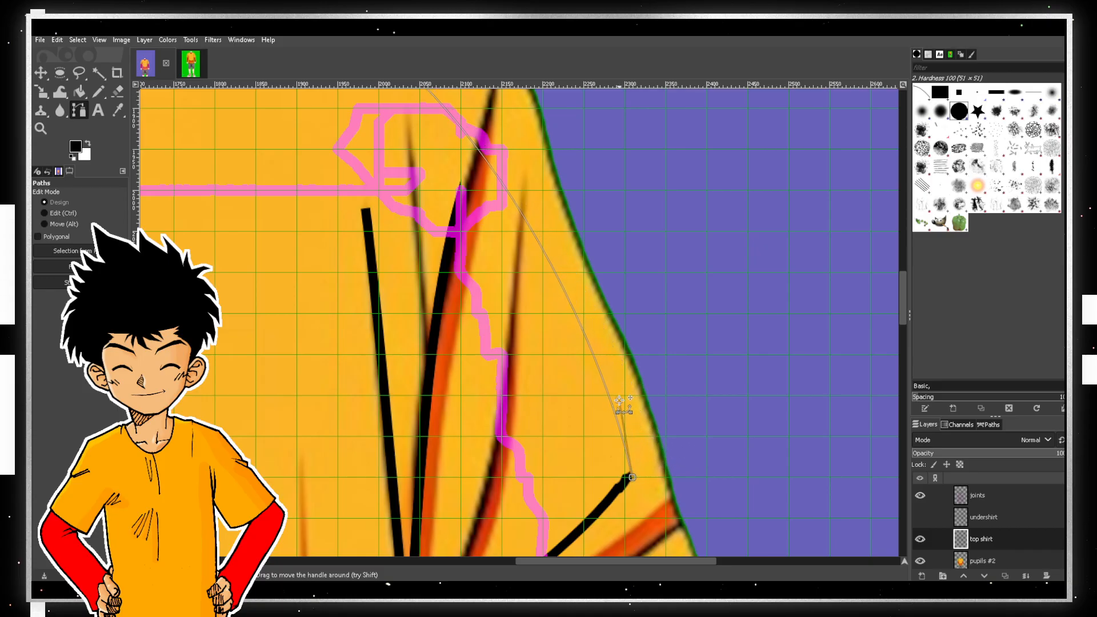
# - Extend the collar-side handle out past the shoulder and pull the sleeve handle up to the shoulder joint guide
pyautogui.scroll(3, 389, 243)
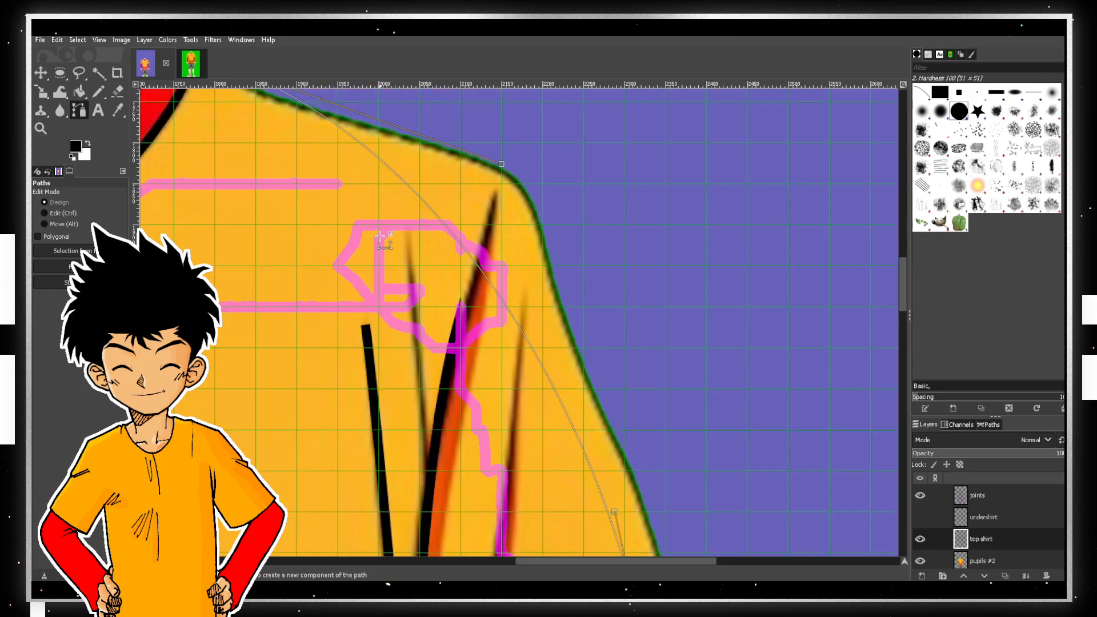
pyautogui.scroll(3, 389, 243)
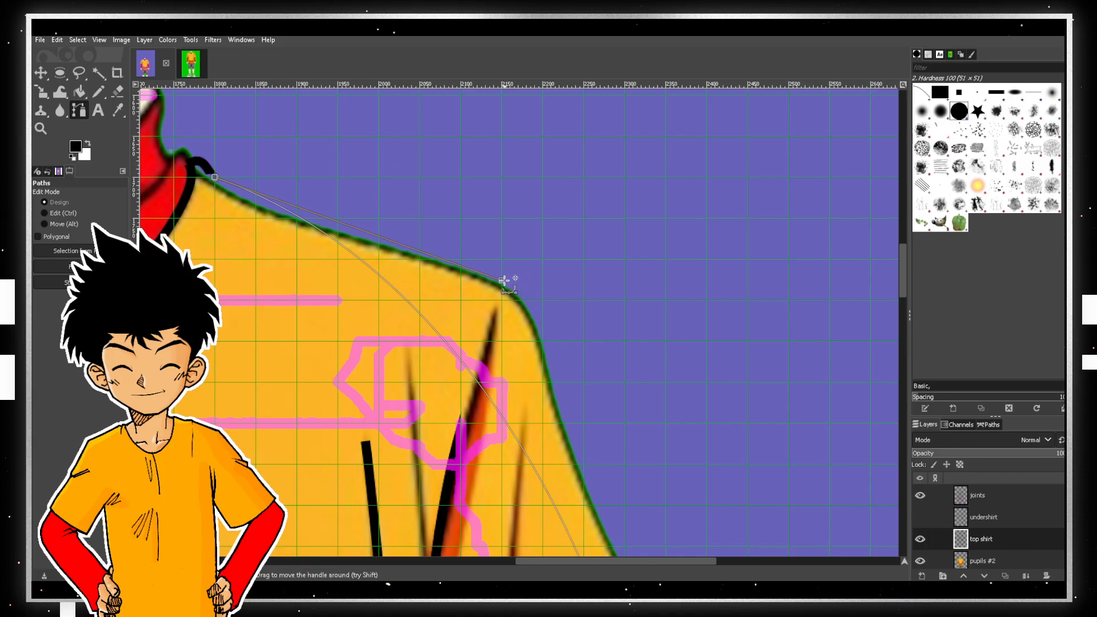
pyautogui.moveTo(507, 285); pyautogui.dragTo(623, 319)
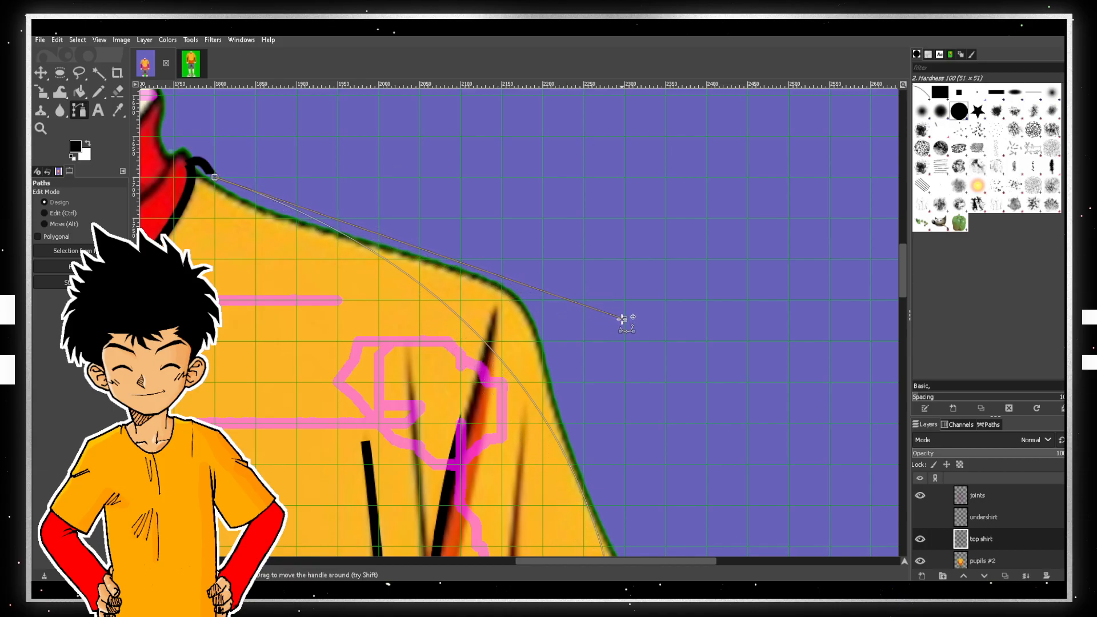
pyautogui.scroll(-6, 647, 367)
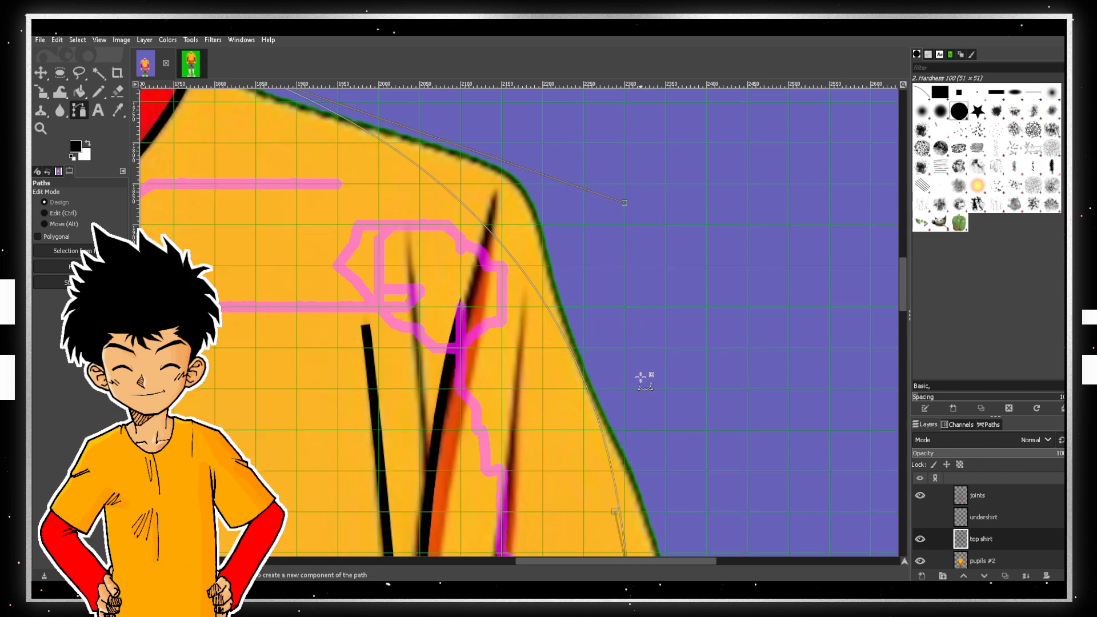
pyautogui.moveTo(614, 394); pyautogui.dragTo(507, 212)
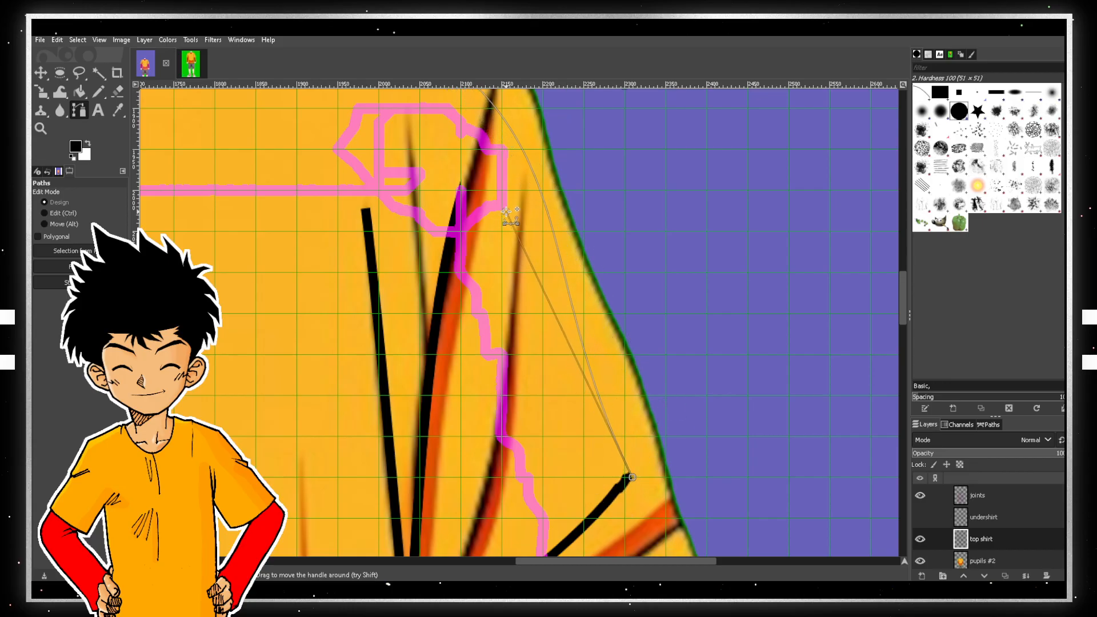
pyautogui.scroll(-4, 525, 237)
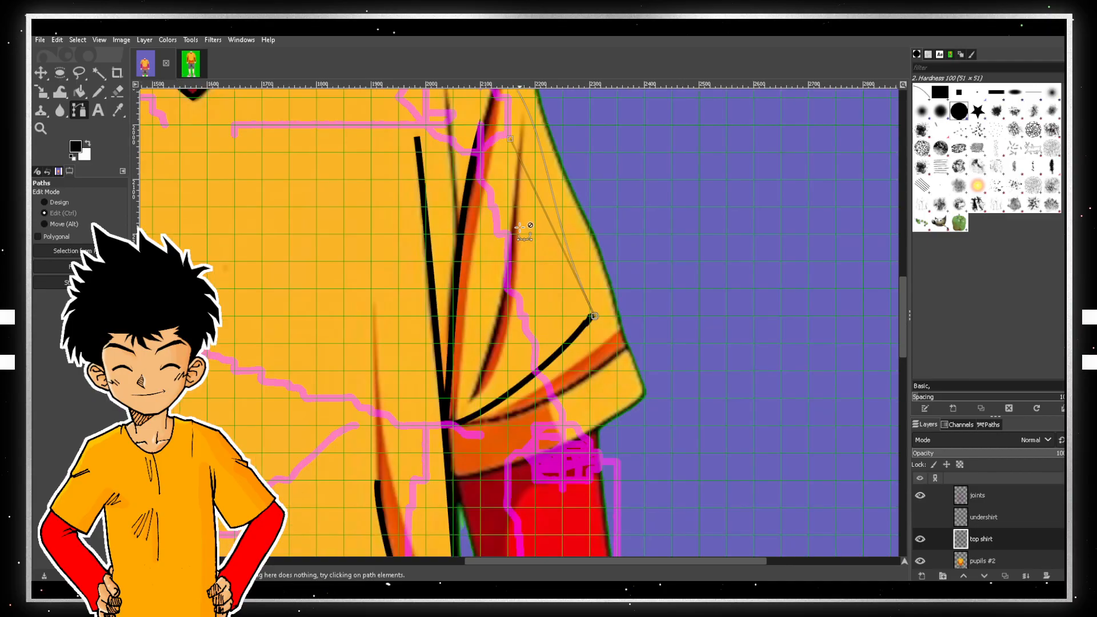
pyautogui.moveTo(518, 232); pyautogui.dragTo(558, 407)
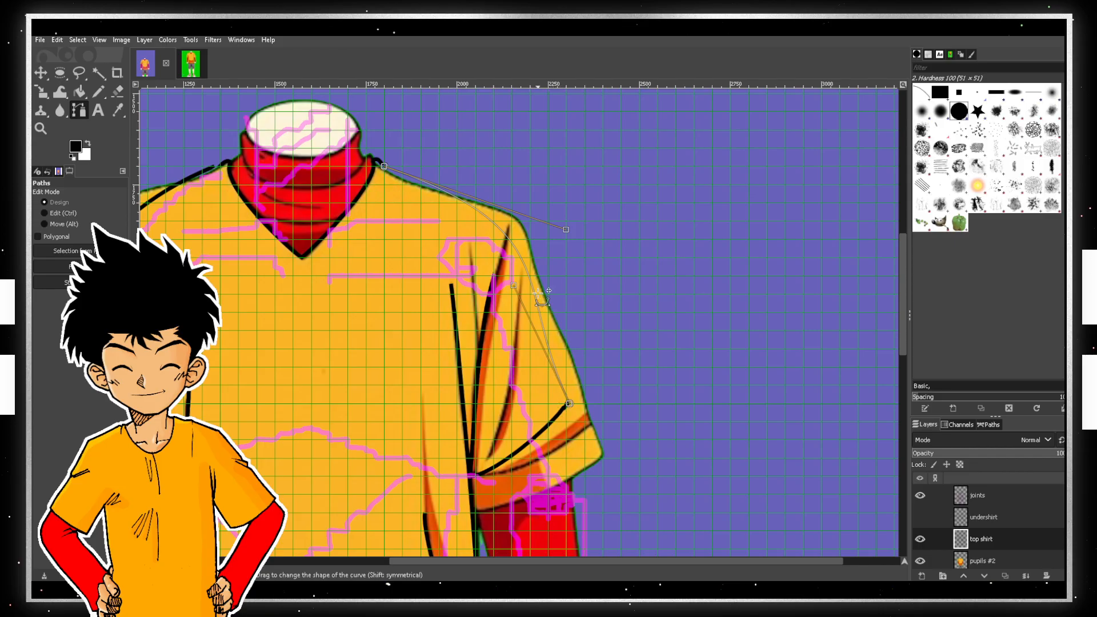
# - Pull the path's collar-side handle closer to the shoulder corner and re-aim the sleeve handle up along the sleeve for a smoother curve
pyautogui.moveTo(511, 285); pyautogui.dragTo(531, 362)
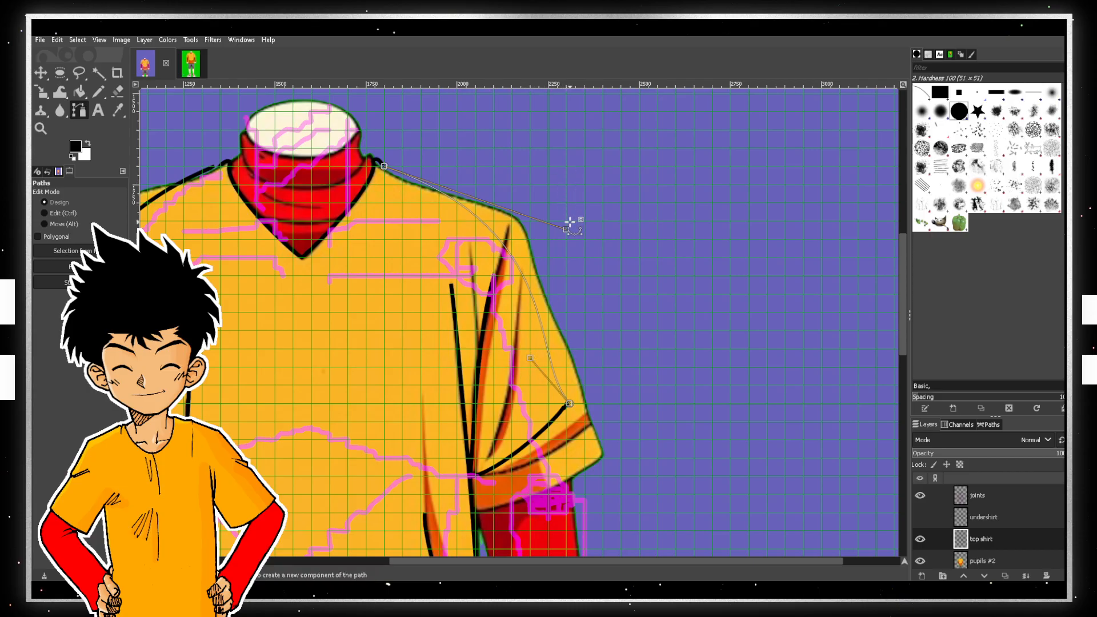
pyautogui.moveTo(566, 229)
pyautogui.mouseDown()
pyautogui.moveTo(539, 203)
pyautogui.moveTo(568, 234)
pyautogui.mouseUp()
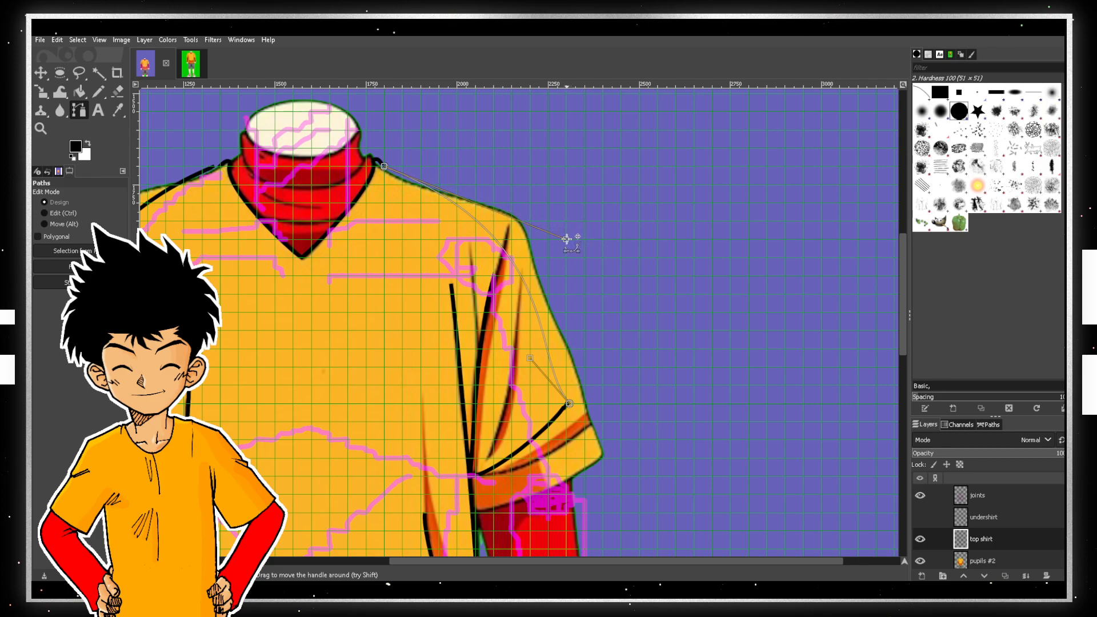
pyautogui.moveTo(568, 238); pyautogui.dragTo(538, 228)
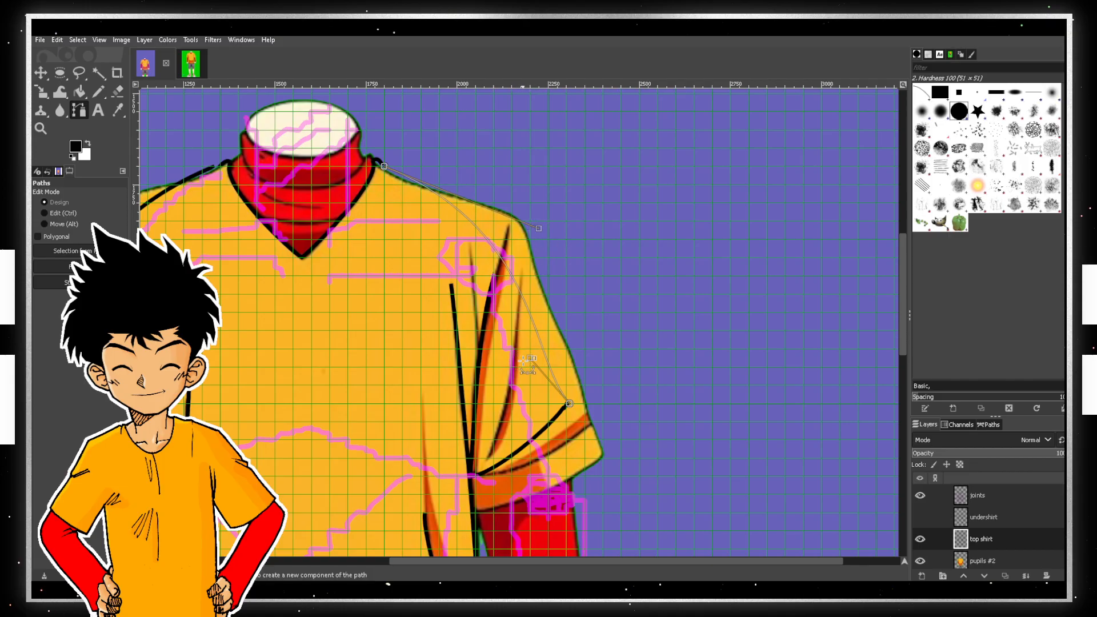
pyautogui.moveTo(531, 358); pyautogui.dragTo(530, 312)
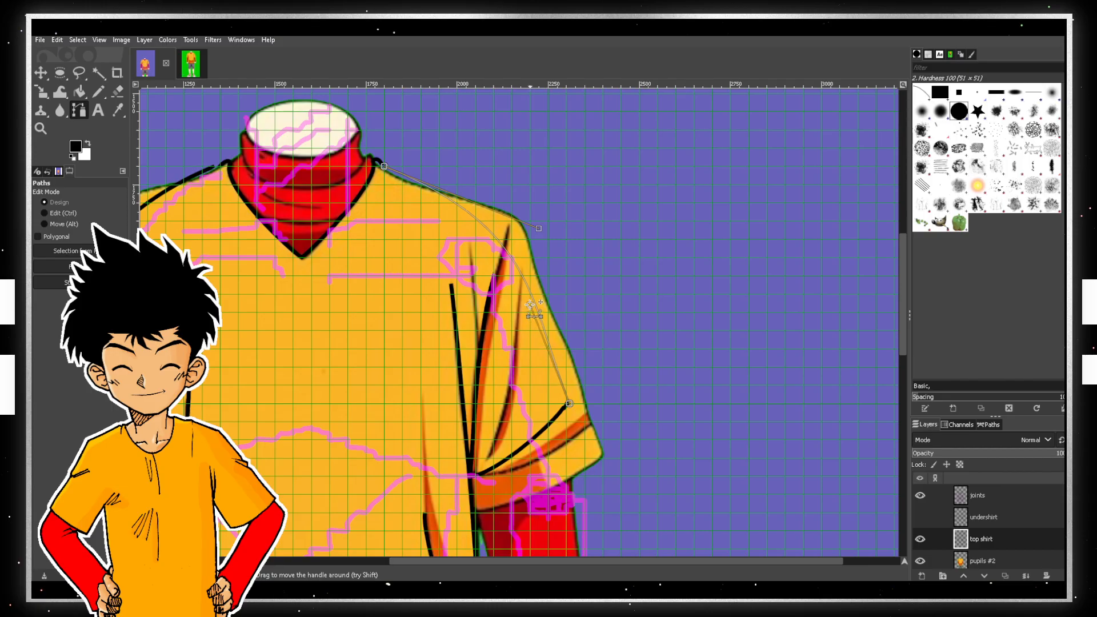
pyautogui.moveTo(531, 301); pyautogui.dragTo(530, 295)
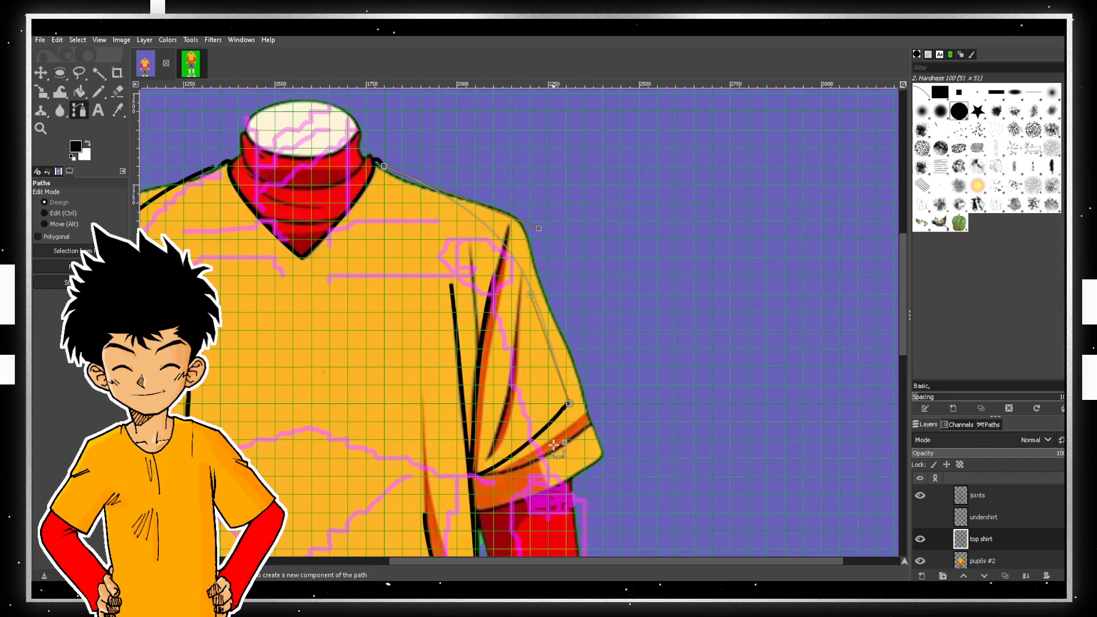
# - Stroke the shoulder path as a solid black line on the top shirt layer and save the file
pyautogui.keyDown('ctrl'); pyautogui.scroll(-1, 553, 431); pyautogui.keyUp('ctrl')
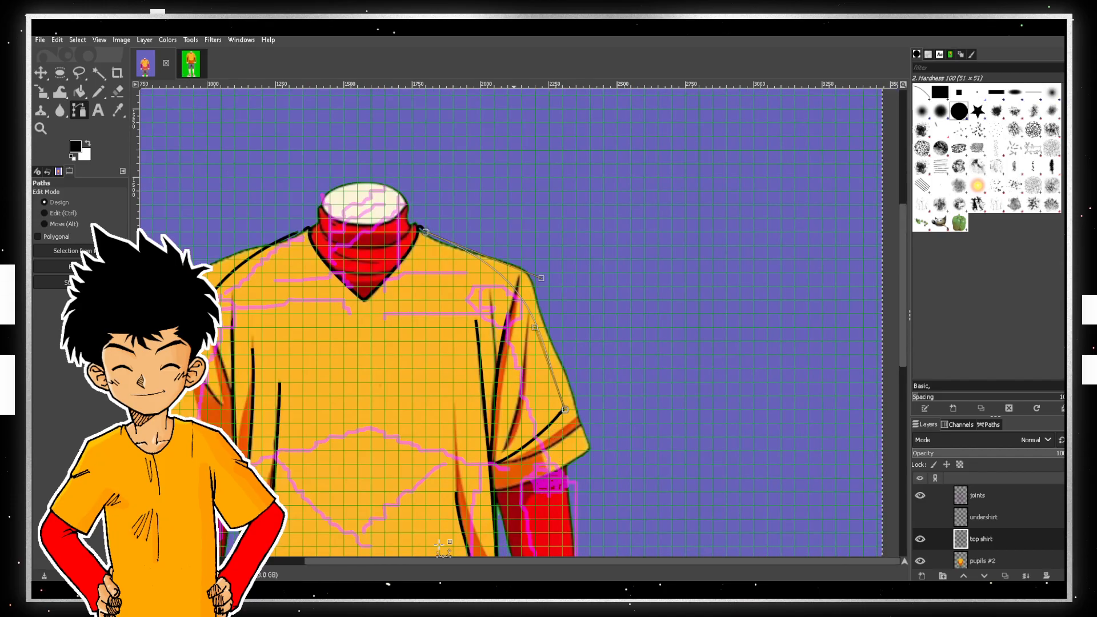
pyautogui.click(80, 282)
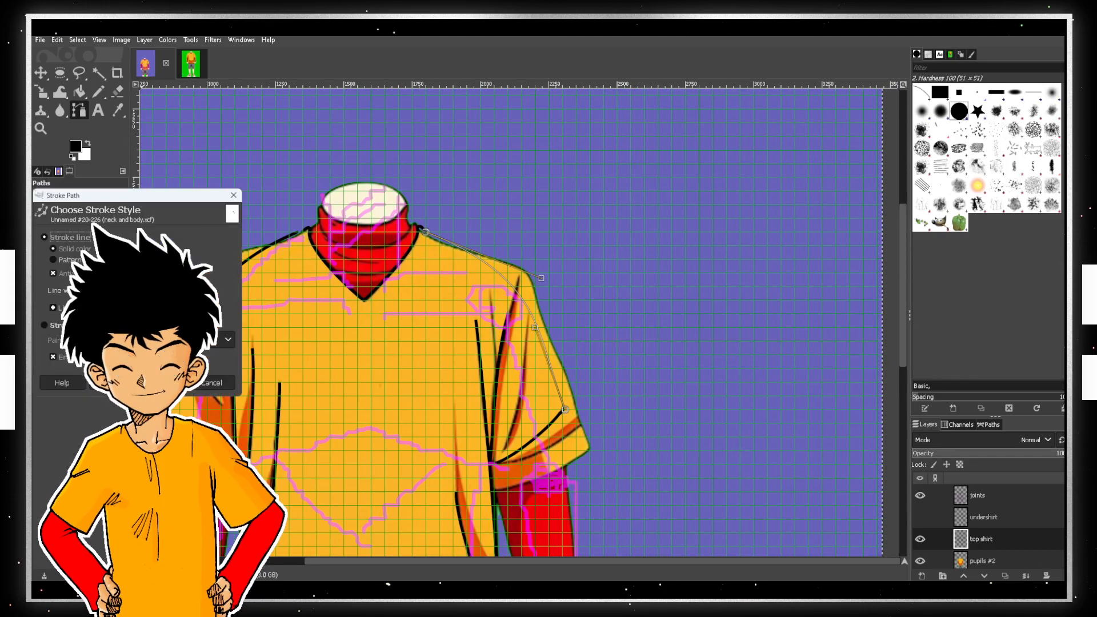
pyautogui.click(166, 382)
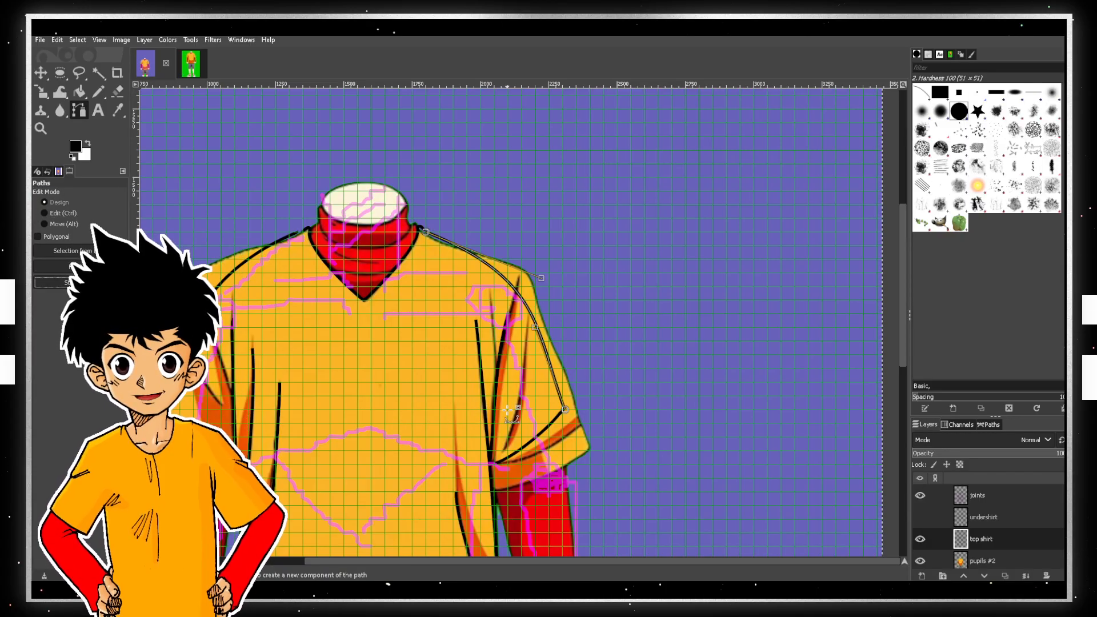
pyautogui.hotkey('ctrl', 's')
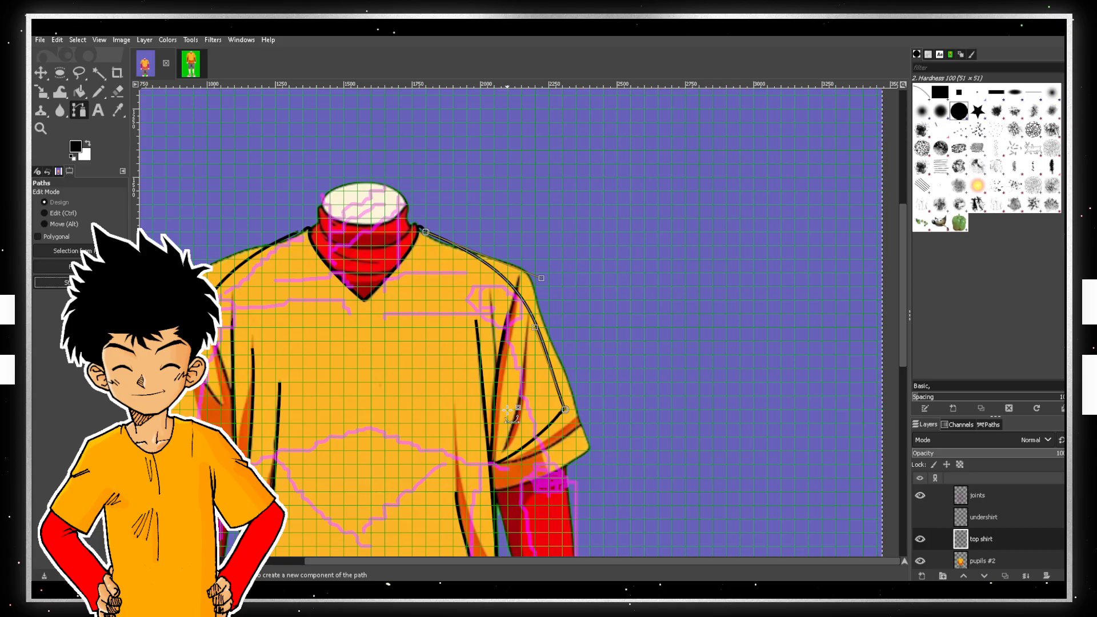
# - Draw a closed free selection around the shoulder, sleeve and hem line on the side opposite the newly stroked shoulder
pyautogui.scroll(-2, 286, 397)
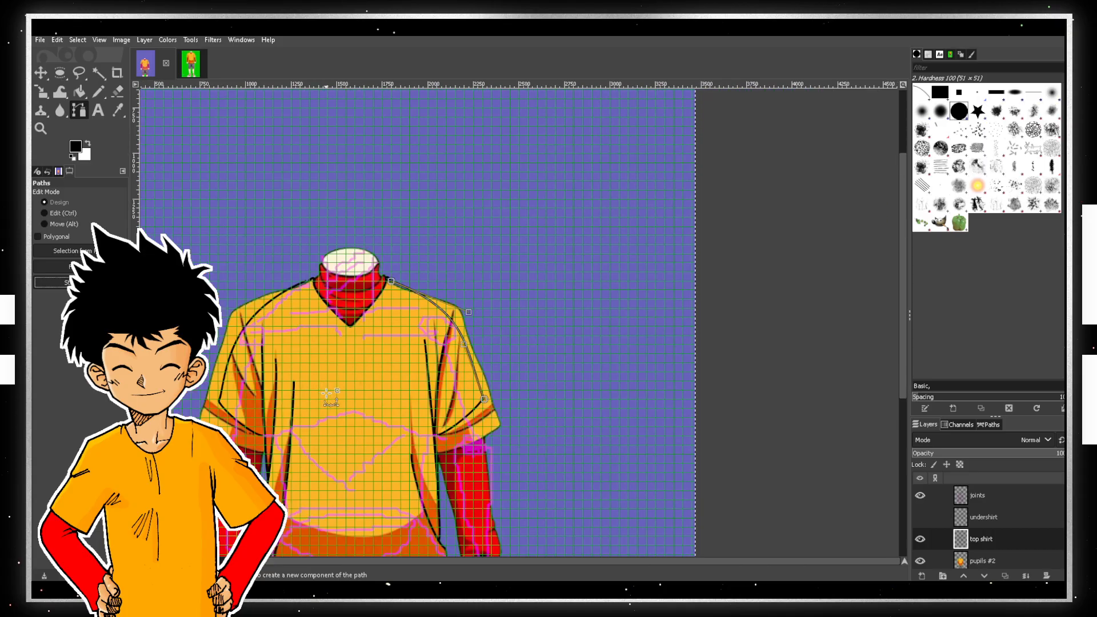
pyautogui.scroll(-1, 330, 395)
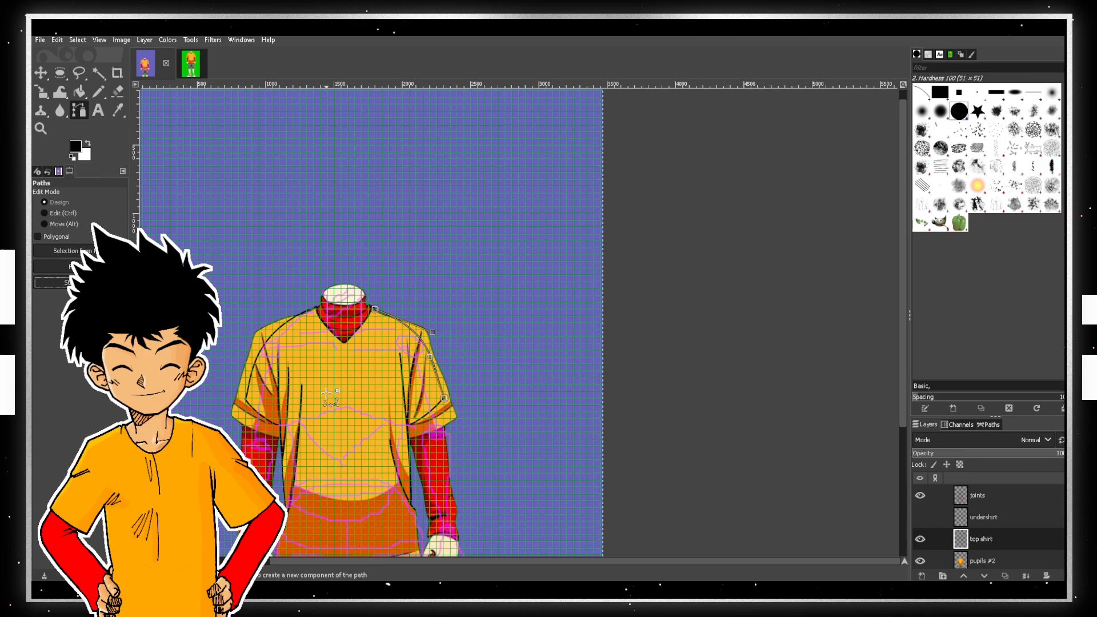
pyautogui.scroll(3, 330, 396)
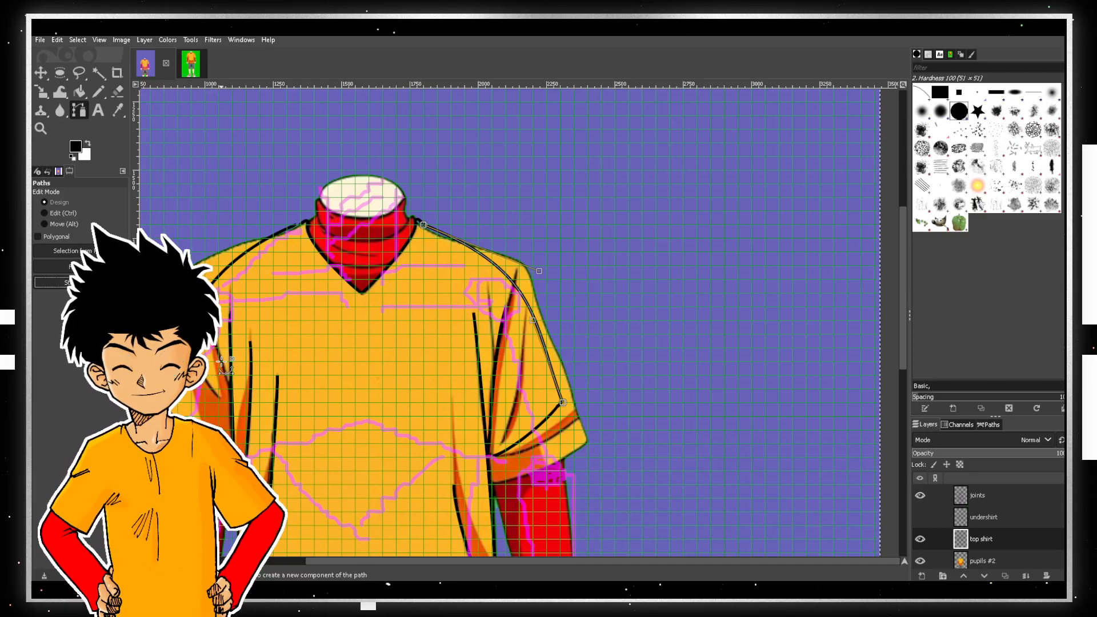
pyautogui.scroll(-2, 226, 365)
pyautogui.scroll(4, 225, 366)
pyautogui.scroll(-1, 226, 369)
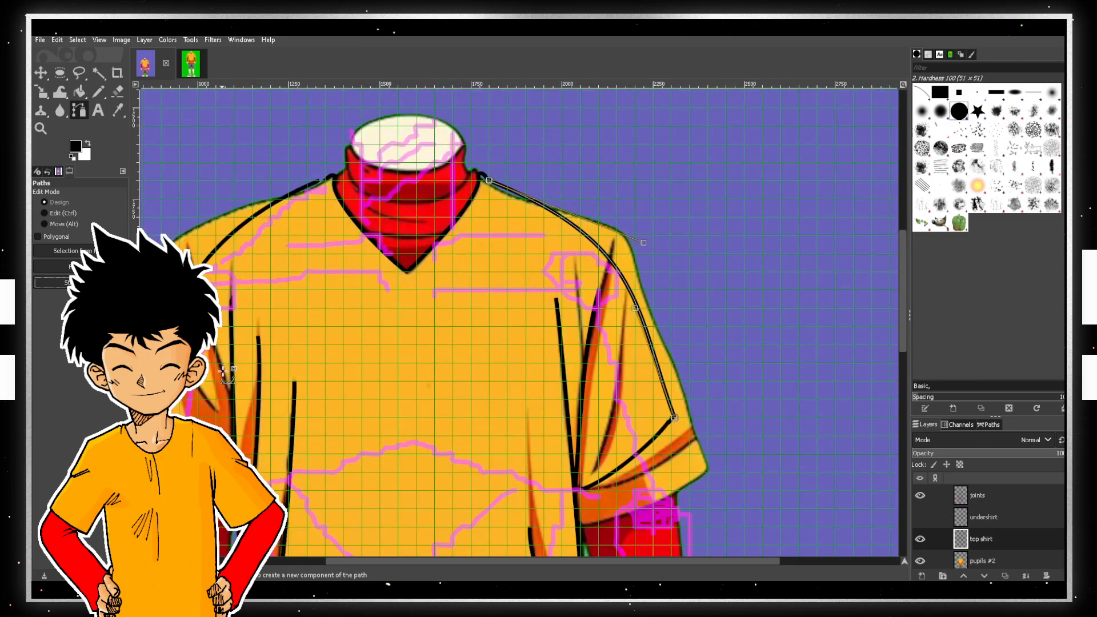
pyautogui.moveTo(394, 564); pyautogui.dragTo(353, 564)
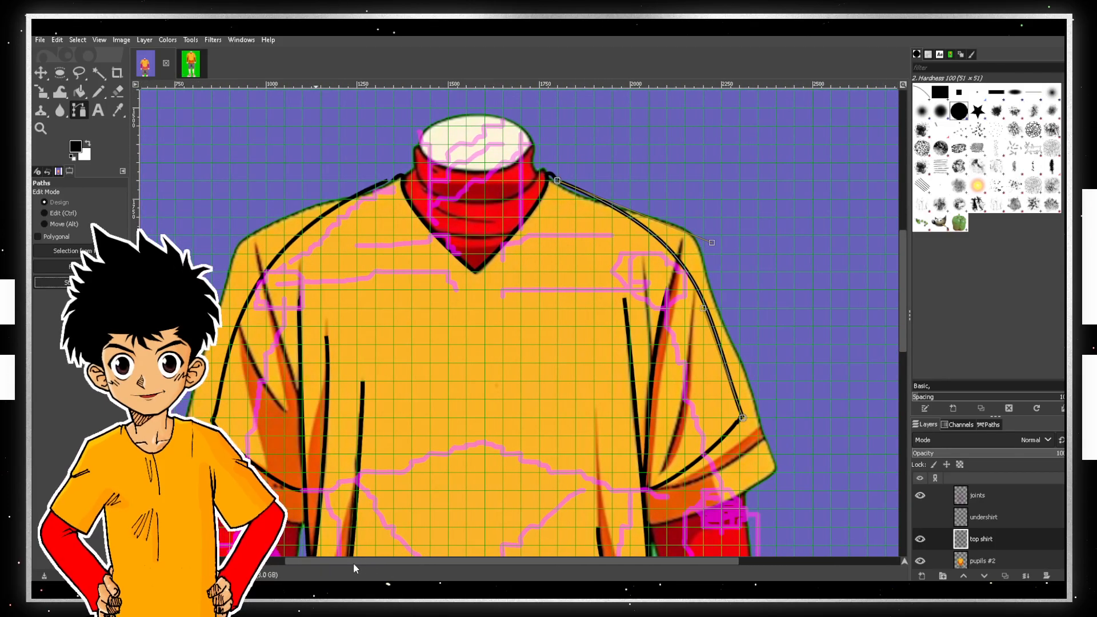
pyautogui.click(79, 74)
pyautogui.click(395, 165)
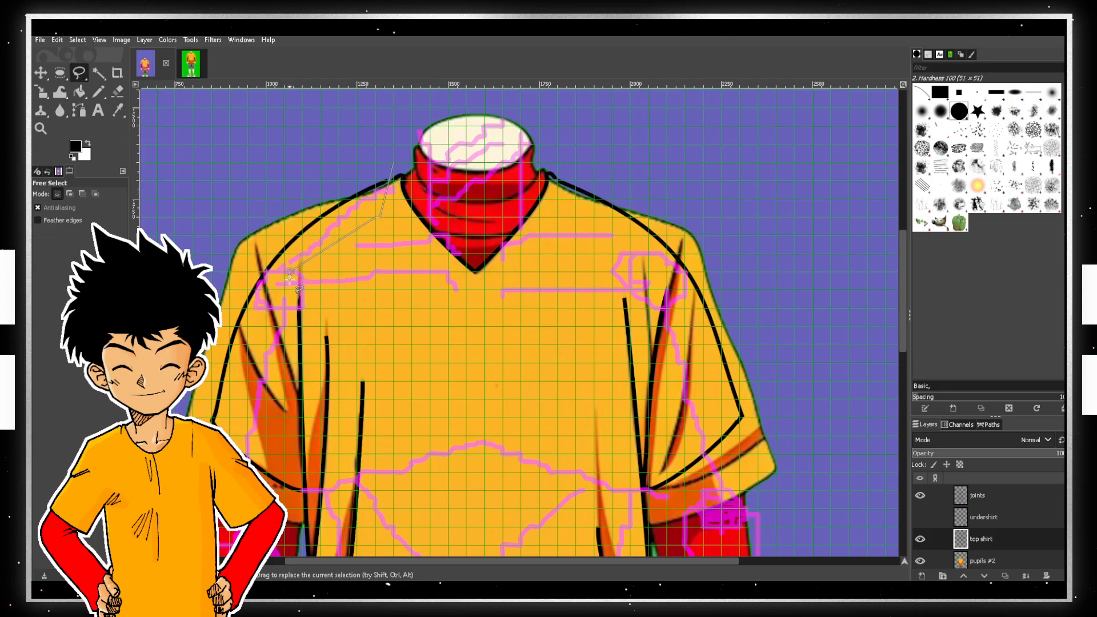
pyautogui.click(266, 327)
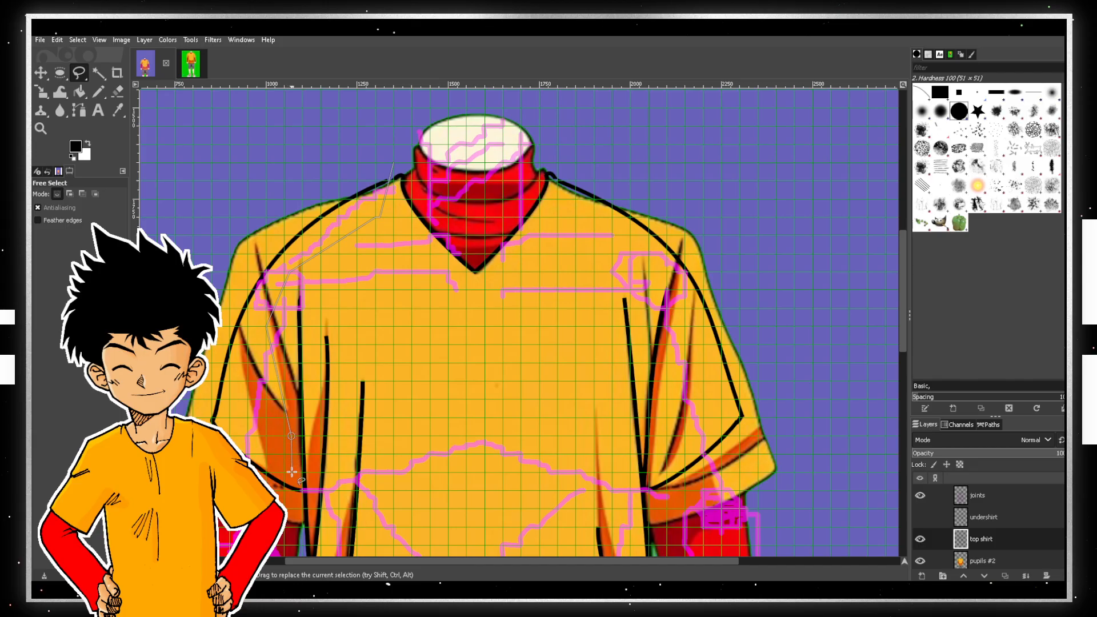
pyautogui.click(300, 490)
pyautogui.click(292, 514)
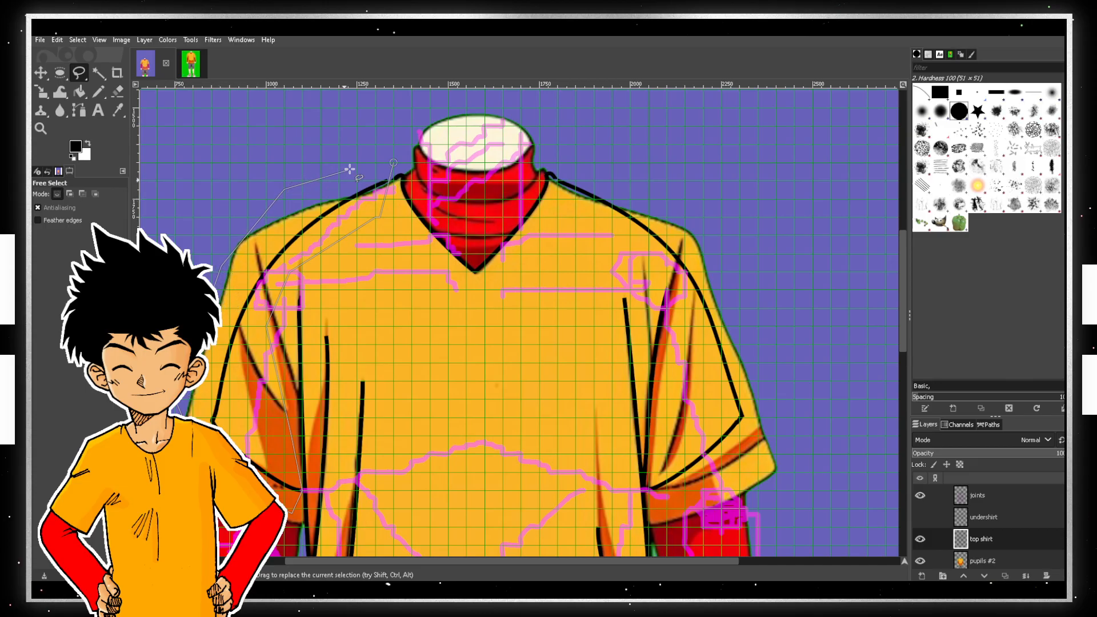
pyautogui.click(392, 163)
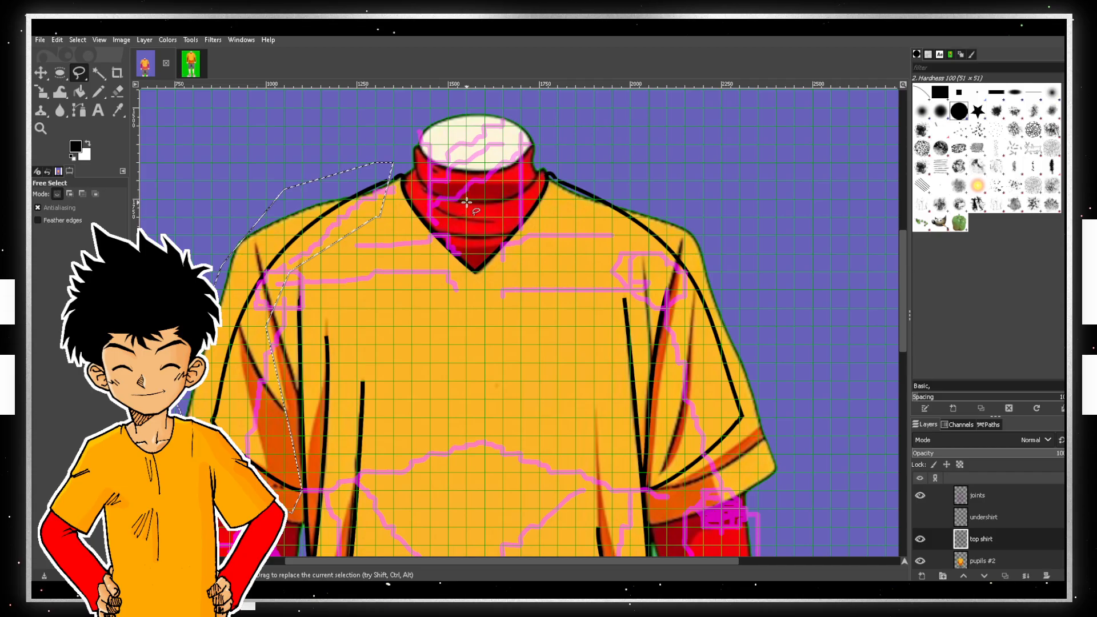
# - Copy and paste the selected shoulder and sleeve line, then flip the pasted piece horizontally
pyautogui.hotkey('ctrl', 'c')
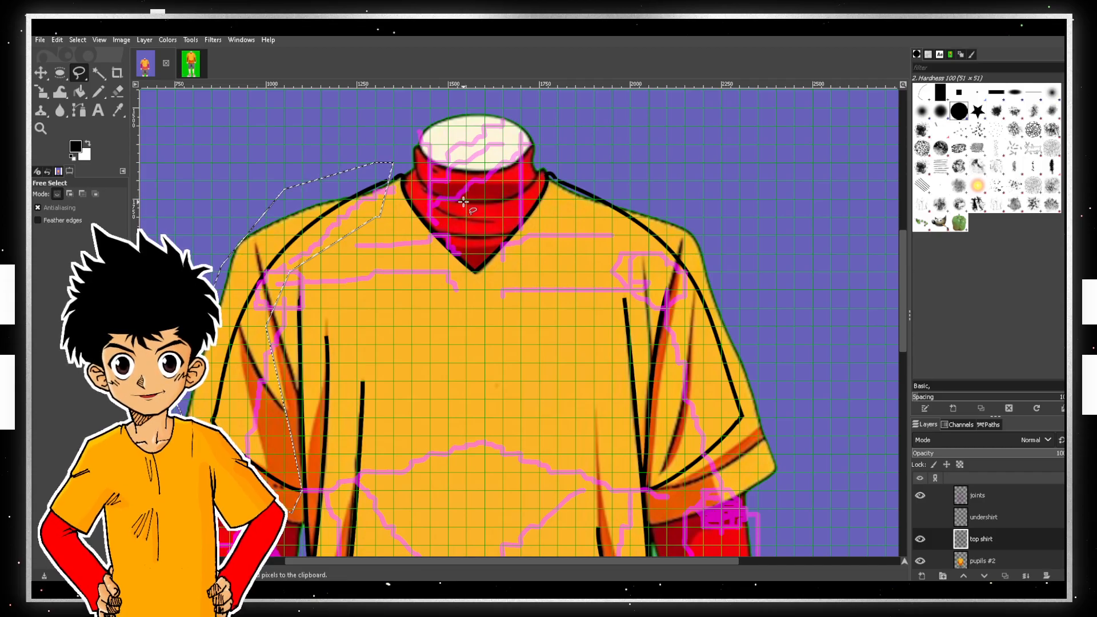
pyautogui.hotkey('ctrl', 'v')
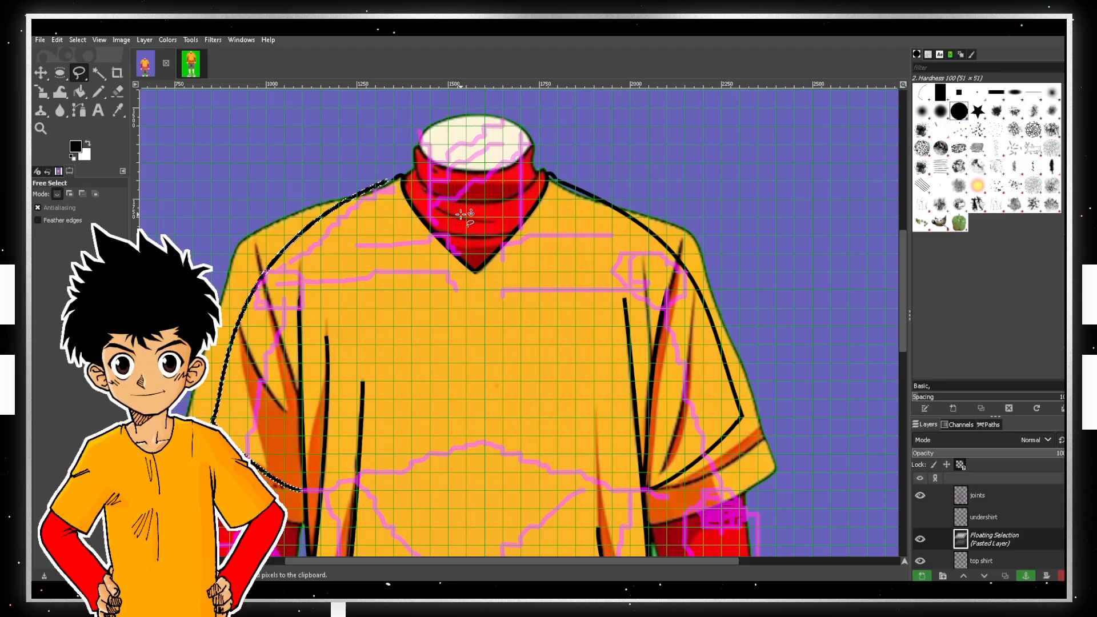
pyautogui.rightClick(46, 94)
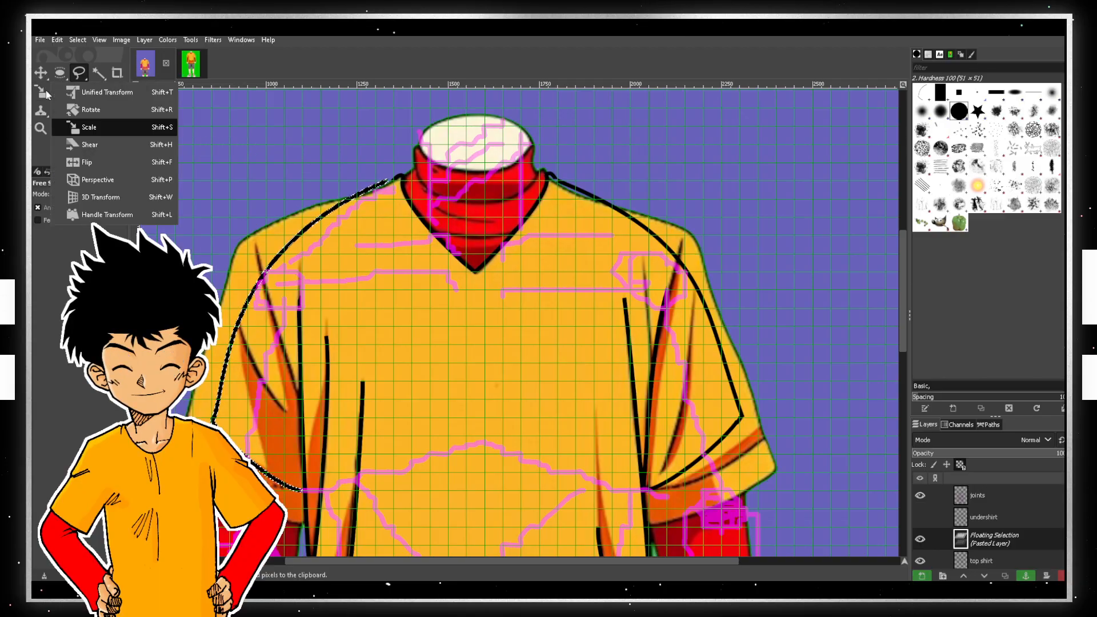
pyautogui.click(98, 164)
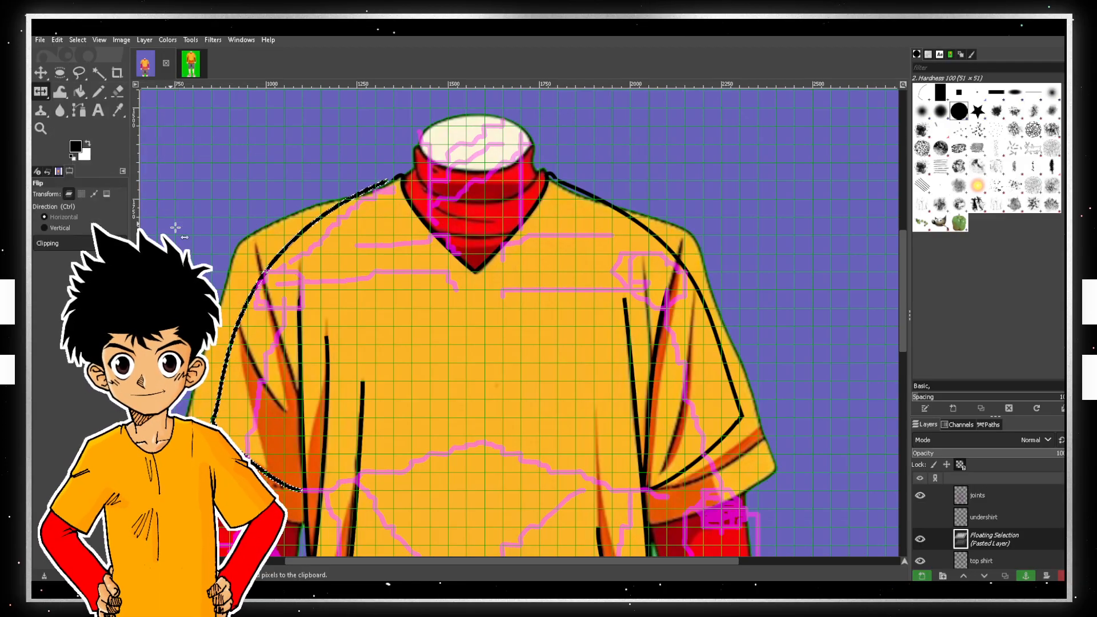
pyautogui.click(241, 275)
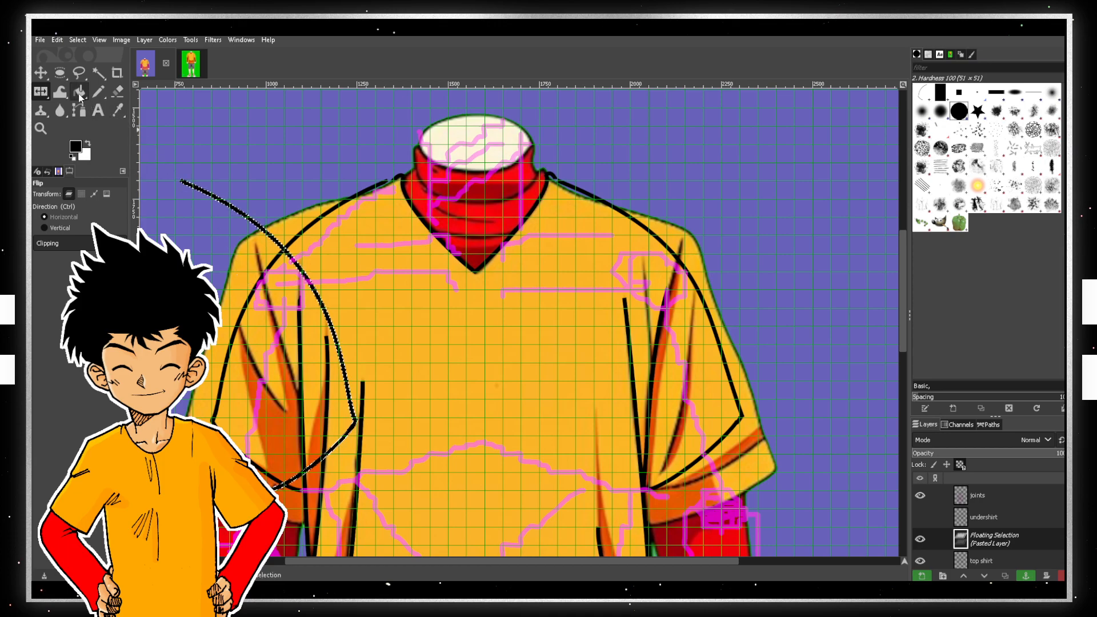
# - Move the flipped piece over the newly stroked shoulder and nudge it outward until its sleeve corner meets the existing corner
pyautogui.click(41, 73)
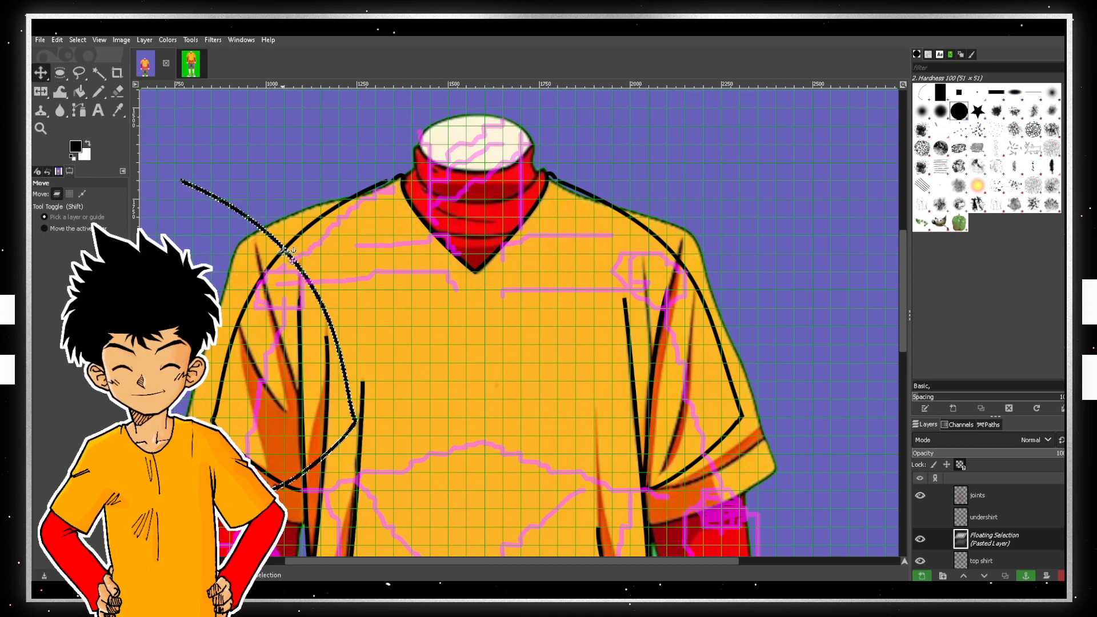
pyautogui.moveTo(294, 261); pyautogui.dragTo(722, 273)
pyautogui.moveTo(713, 352); pyautogui.dragTo(667, 332)
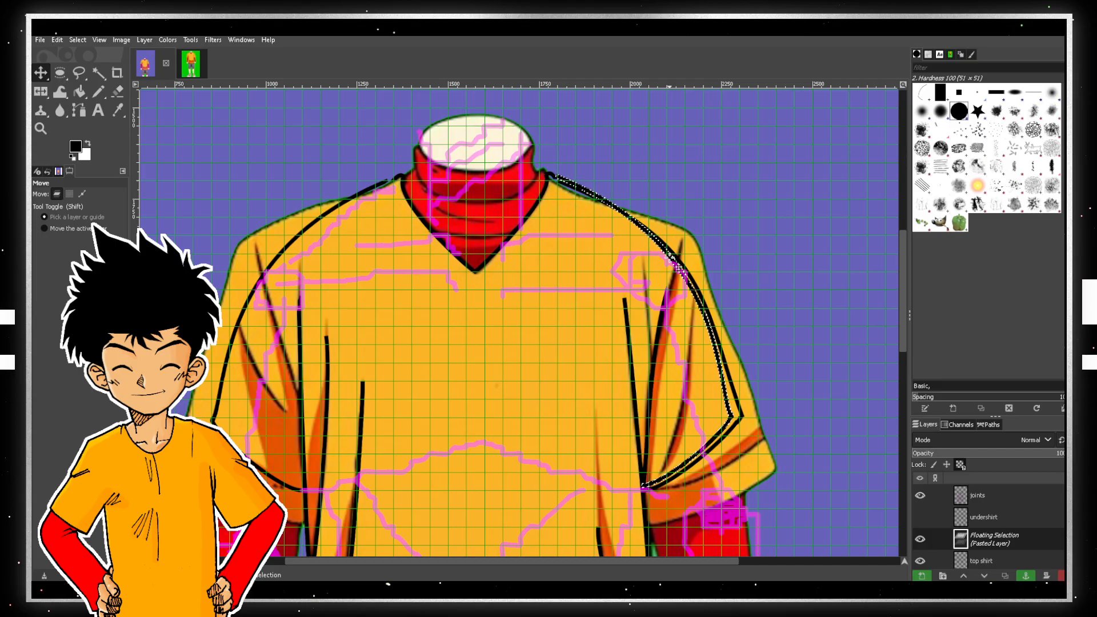
pyautogui.press('Right')
pyautogui.press('Right')
pyautogui.press('Right')
pyautogui.press('Right')
pyautogui.press('Right')
pyautogui.press('Right')
pyautogui.press('Right')
pyautogui.press('Right')
pyautogui.press('Right')
pyautogui.press('Right')
pyautogui.press('Right')
pyautogui.press('Right')
pyautogui.press('Right')
pyautogui.press('Right')
pyautogui.press('Right')
pyautogui.press('Right')
pyautogui.press('Right')
pyautogui.press('Right')
pyautogui.press('Right')
pyautogui.press('Right')
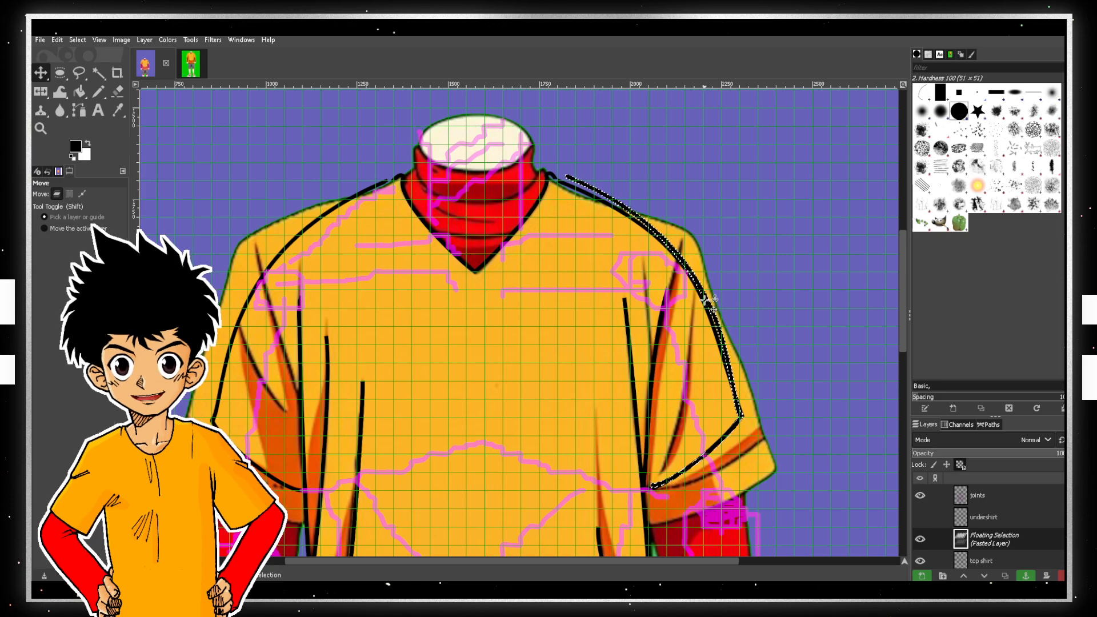
# - Move the flipped piece out beside the shirt on the empty background and turn it into its own layer
pyautogui.moveTo(728, 298); pyautogui.dragTo(855, 298)
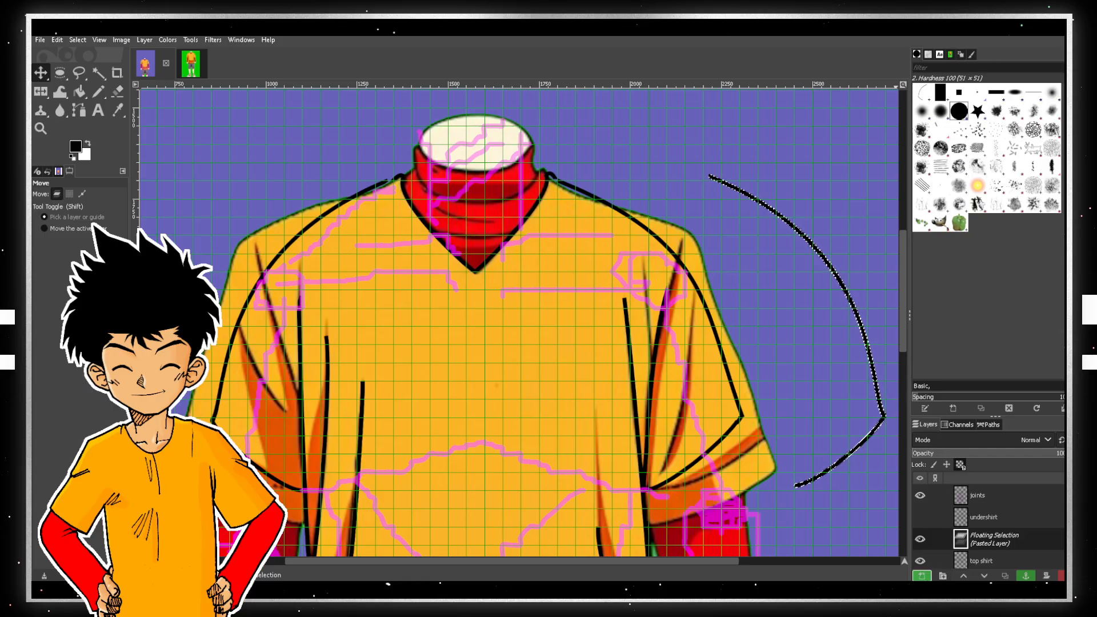
pyautogui.click(922, 576)
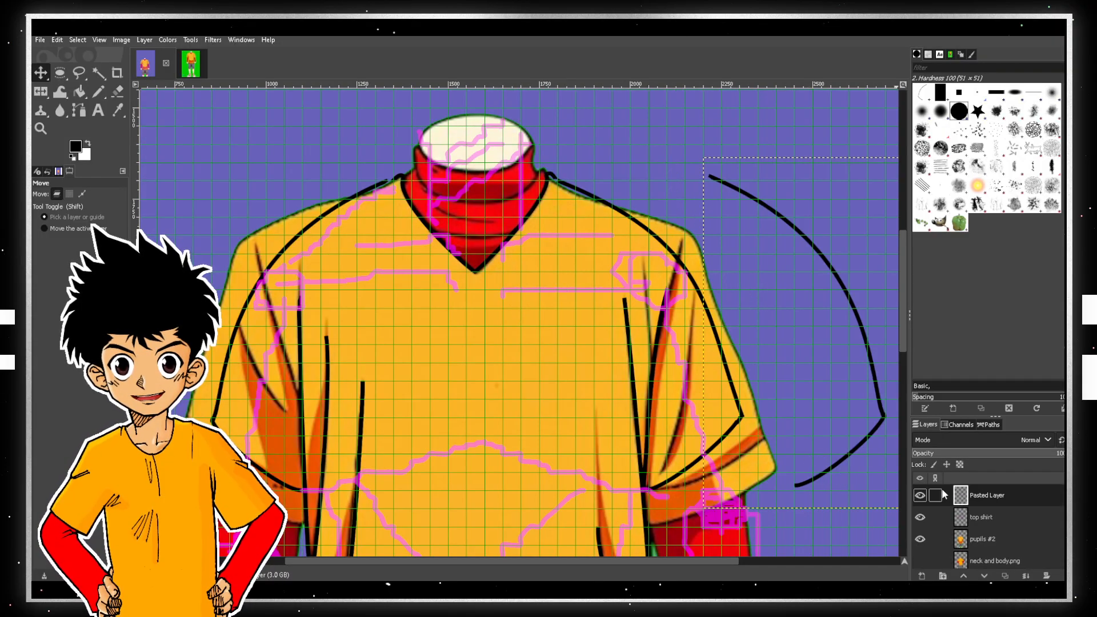
pyautogui.click(920, 517)
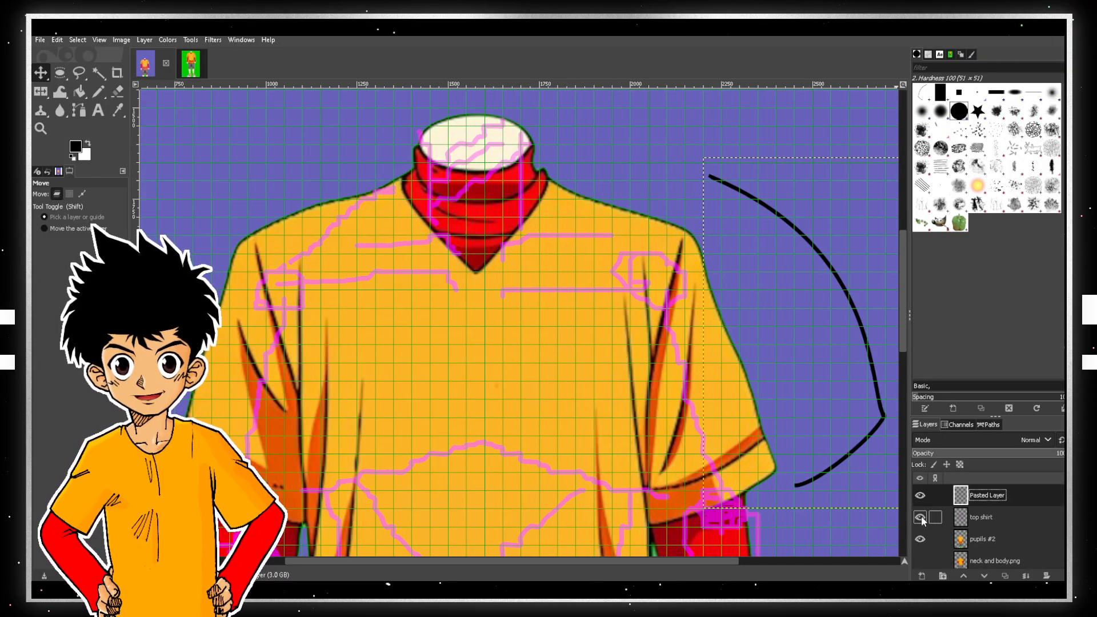
pyautogui.click(920, 517)
# - Erase the old hem line from the armpit to the sleeve corner on the top shirt layer
pyautogui.click(1017, 516)
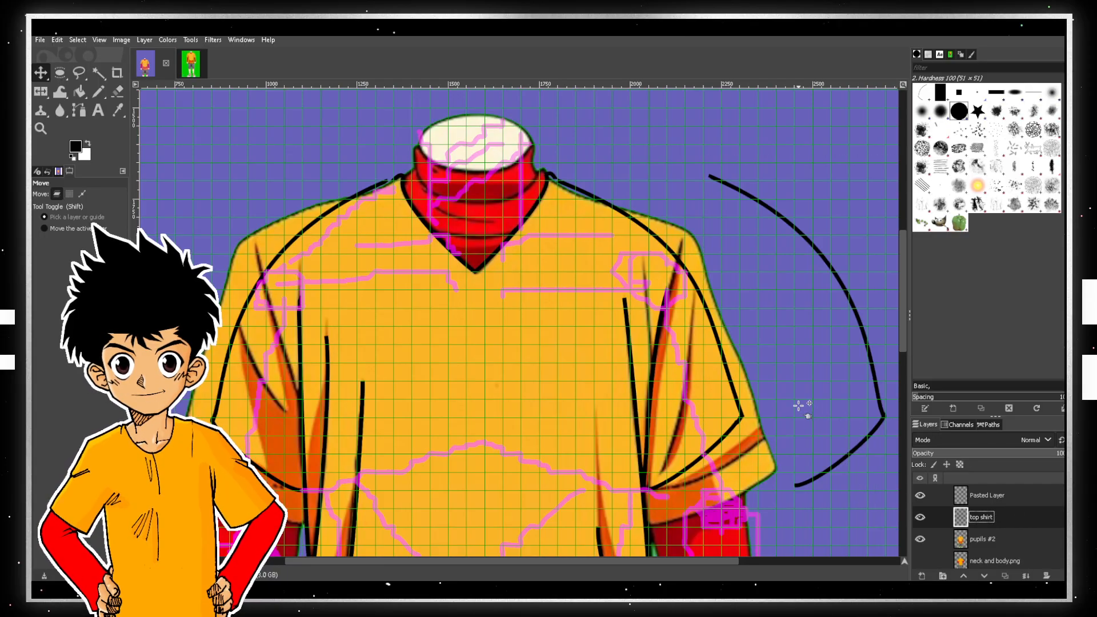
pyautogui.scroll(-4, 777, 400)
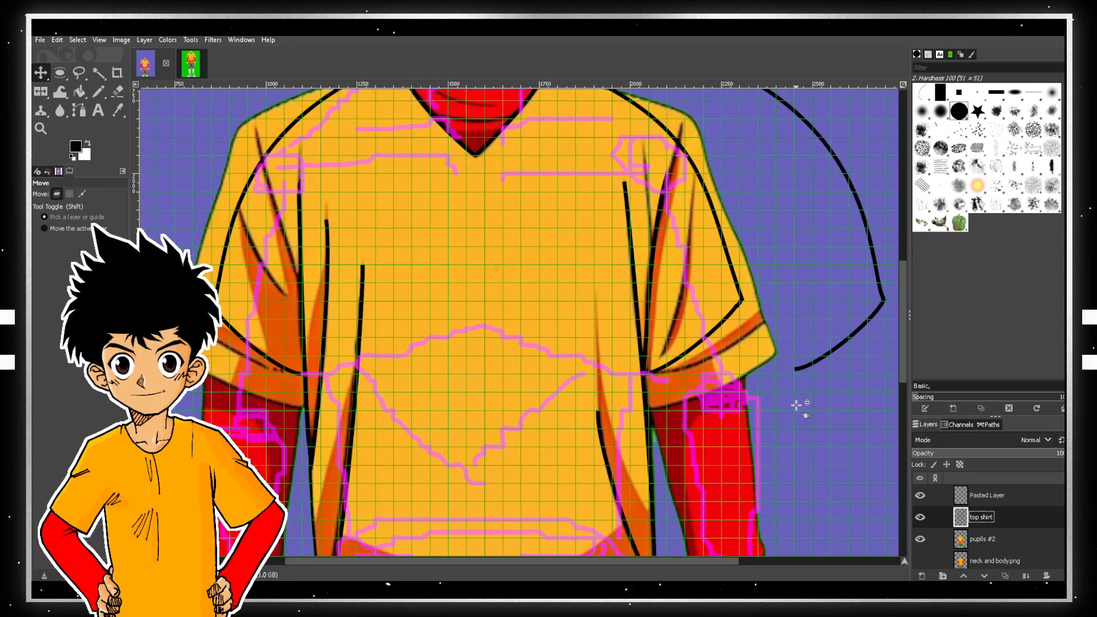
pyautogui.click(117, 92)
pyautogui.scroll(2, 711, 392)
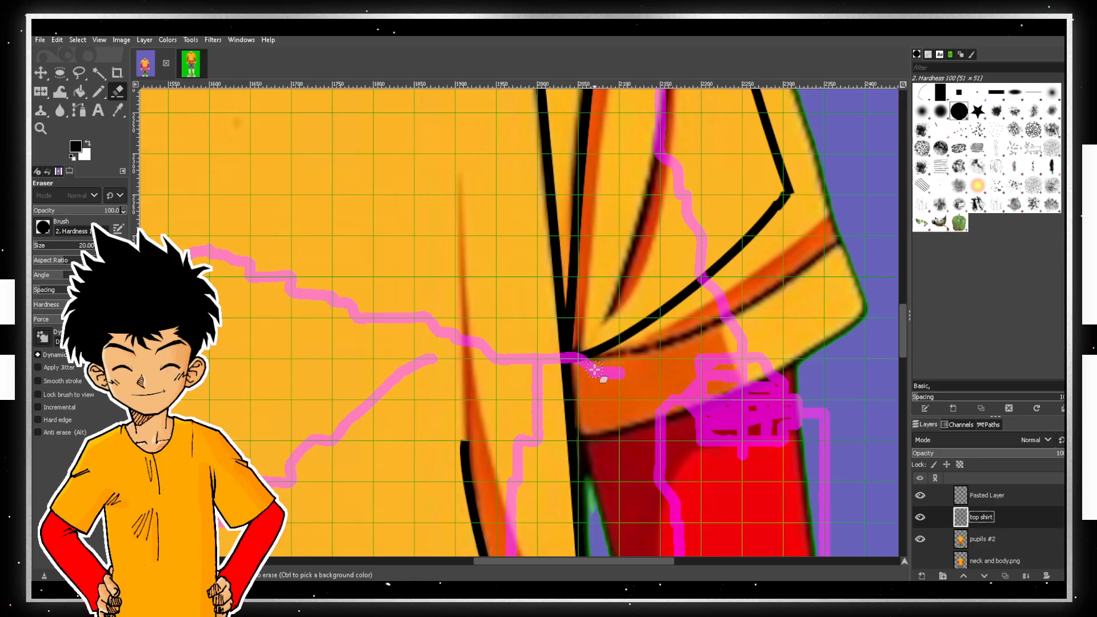
pyautogui.moveTo(586, 346)
pyautogui.mouseDown()
pyautogui.moveTo(614, 326)
pyautogui.moveTo(593, 361)
pyautogui.moveTo(611, 338)
pyautogui.moveTo(720, 276)
pyautogui.moveTo(663, 317)
pyautogui.moveTo(675, 289)
pyautogui.moveTo(611, 339)
pyautogui.moveTo(720, 276)
pyautogui.moveTo(752, 225)
pyautogui.moveTo(790, 192)
pyautogui.moveTo(745, 253)
pyautogui.moveTo(809, 173)
pyautogui.mouseUp()
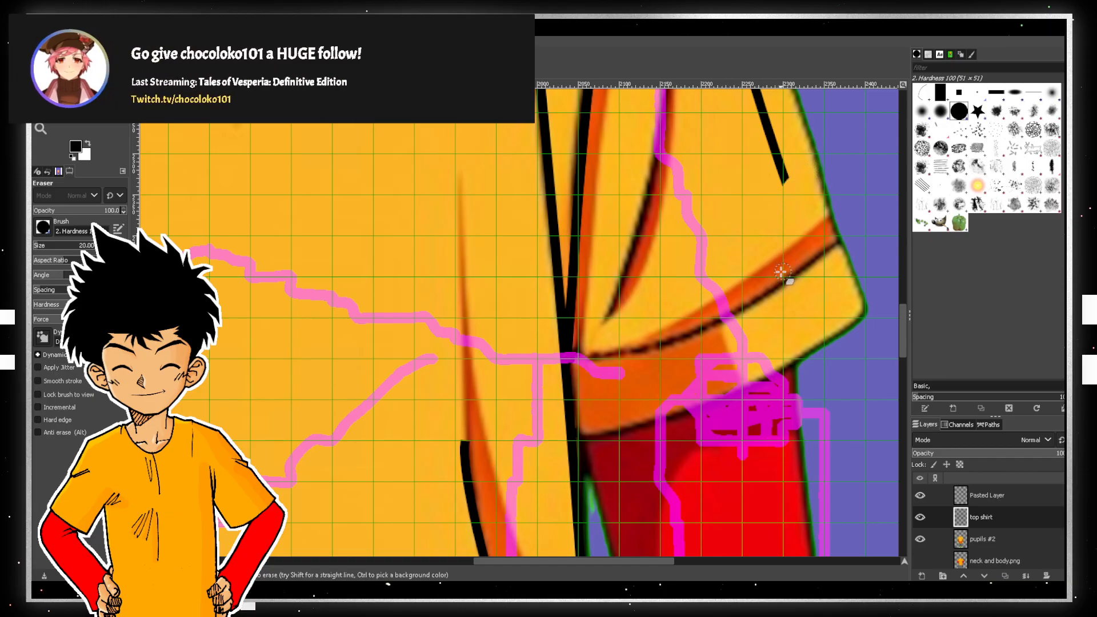
# - Erase the old shoulder and outer sleeve line from the sleeve corner up to the collar on the top shirt layer
pyautogui.scroll(5, 790, 271)
pyautogui.scroll(-1, 791, 271)
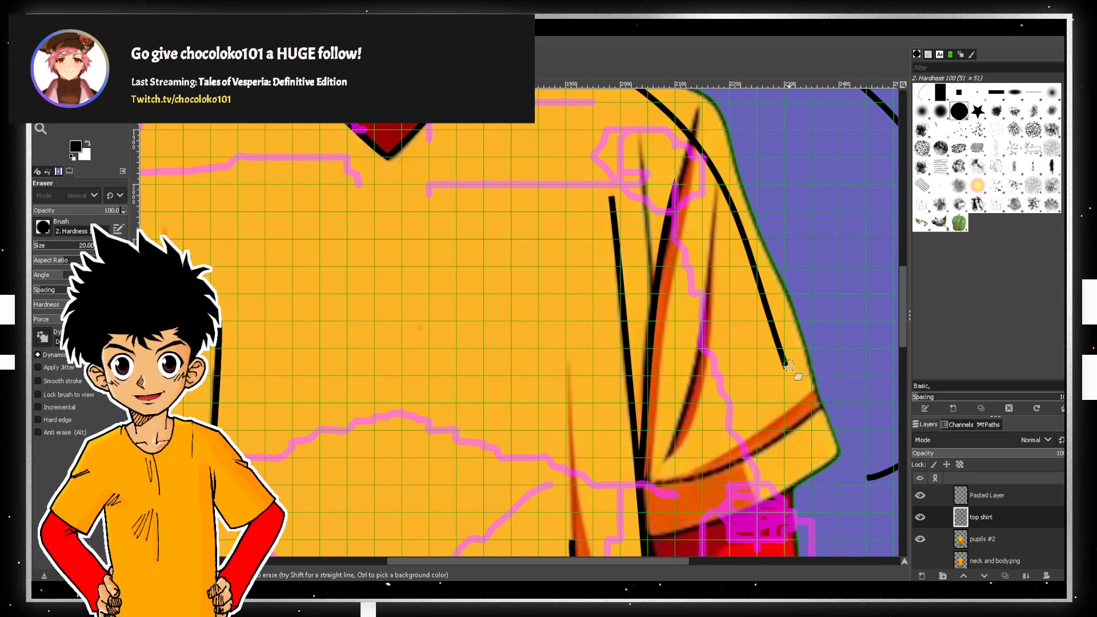
pyautogui.moveTo(788, 363); pyautogui.dragTo(750, 282)
pyautogui.moveTo(785, 330); pyautogui.dragTo(784, 333)
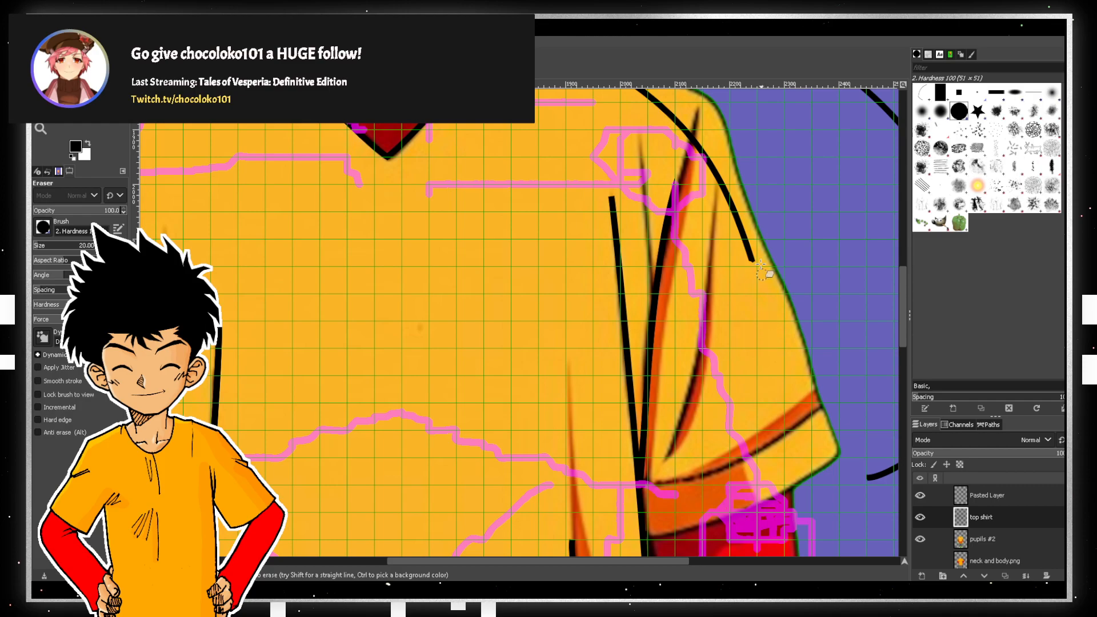
pyautogui.scroll(3, 763, 274)
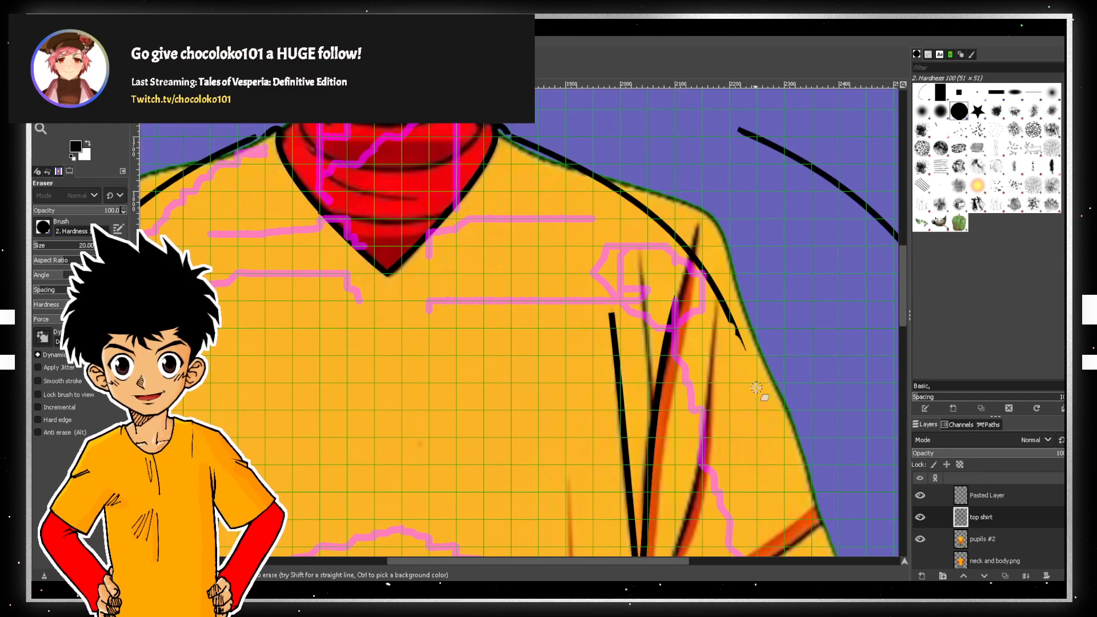
pyautogui.moveTo(744, 346)
pyautogui.mouseDown()
pyautogui.moveTo(702, 253)
pyautogui.moveTo(722, 321)
pyautogui.moveTo(699, 256)
pyautogui.mouseUp()
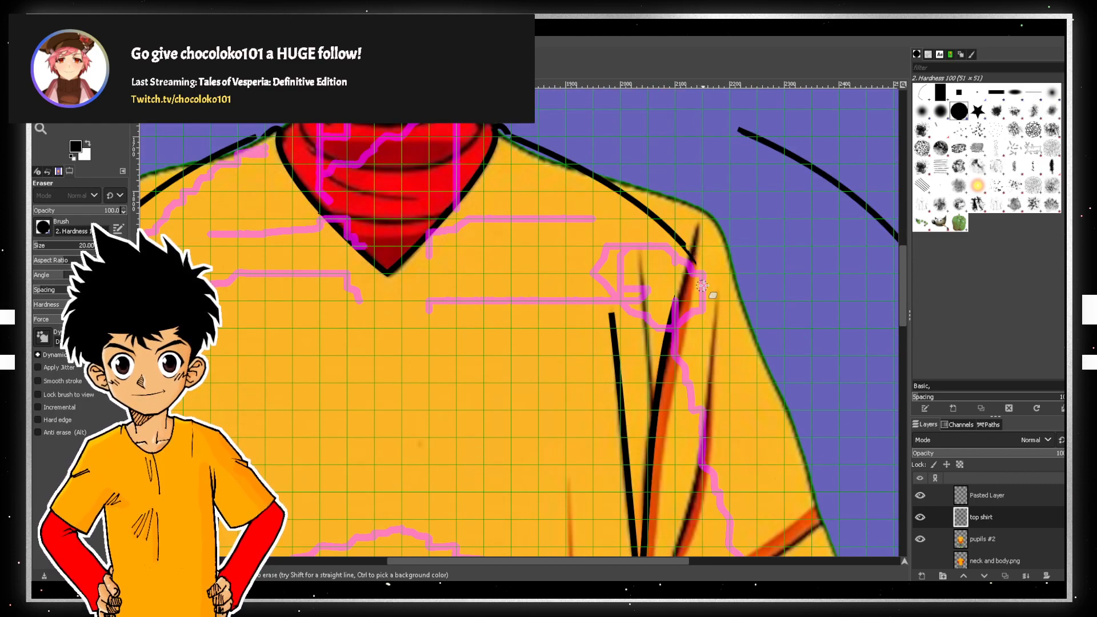
pyautogui.scroll(6, 685, 286)
pyautogui.scroll(-3, 666, 286)
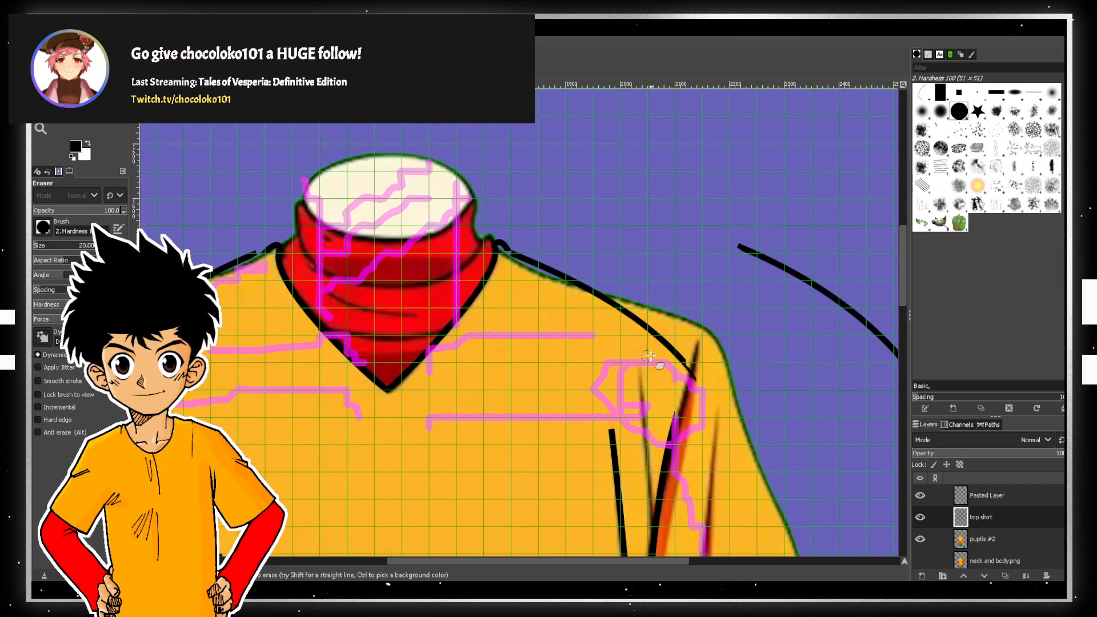
pyautogui.moveTo(694, 379)
pyautogui.mouseDown()
pyautogui.moveTo(674, 339)
pyautogui.moveTo(701, 377)
pyautogui.moveTo(604, 307)
pyautogui.moveTo(663, 350)
pyautogui.moveTo(618, 299)
pyautogui.moveTo(584, 287)
pyautogui.moveTo(630, 316)
pyautogui.moveTo(531, 252)
pyautogui.mouseUp()
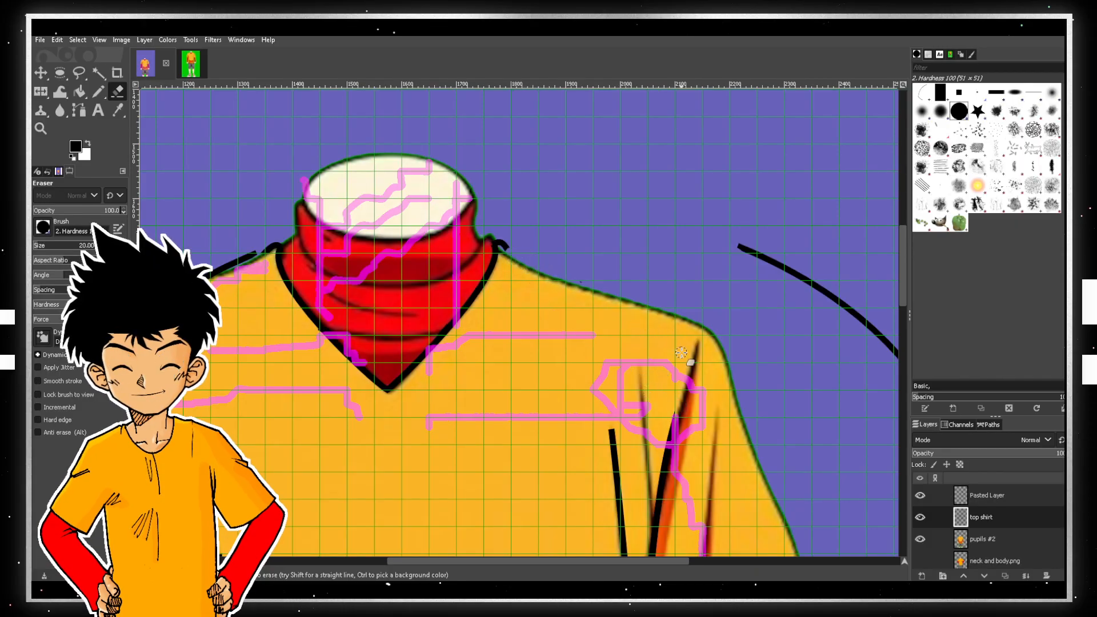
# - Move the pasted layer's mirrored outline onto the shirt so its upper end sits beside the collar
pyautogui.scroll(-5, 696, 321)
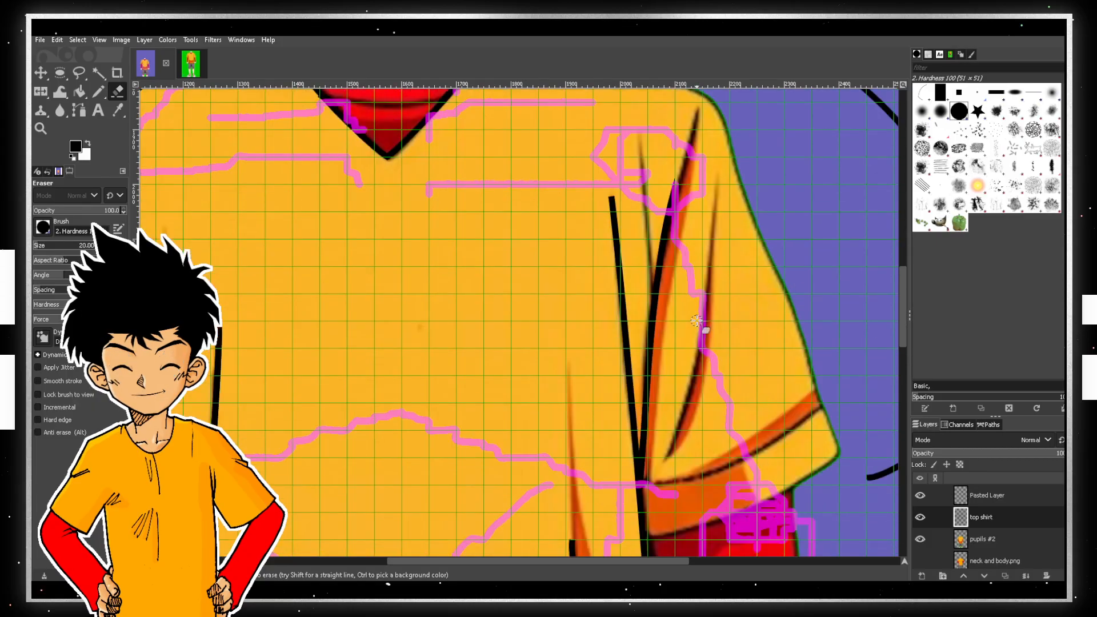
pyautogui.click(1023, 495)
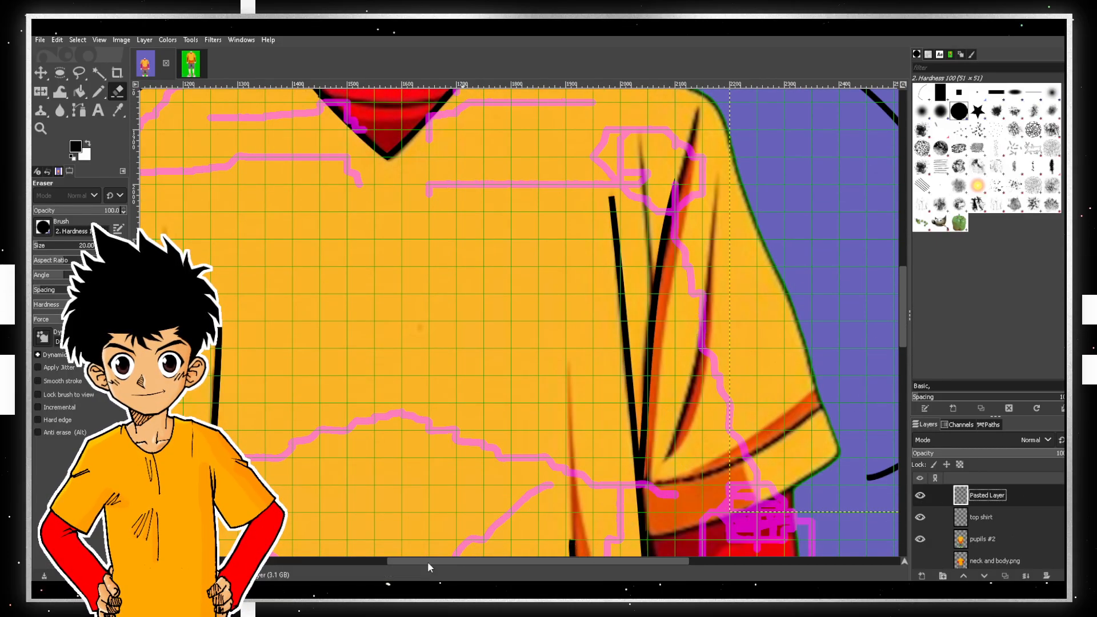
pyautogui.hscroll(3, 465, 363)
pyautogui.scroll(3, 466, 362)
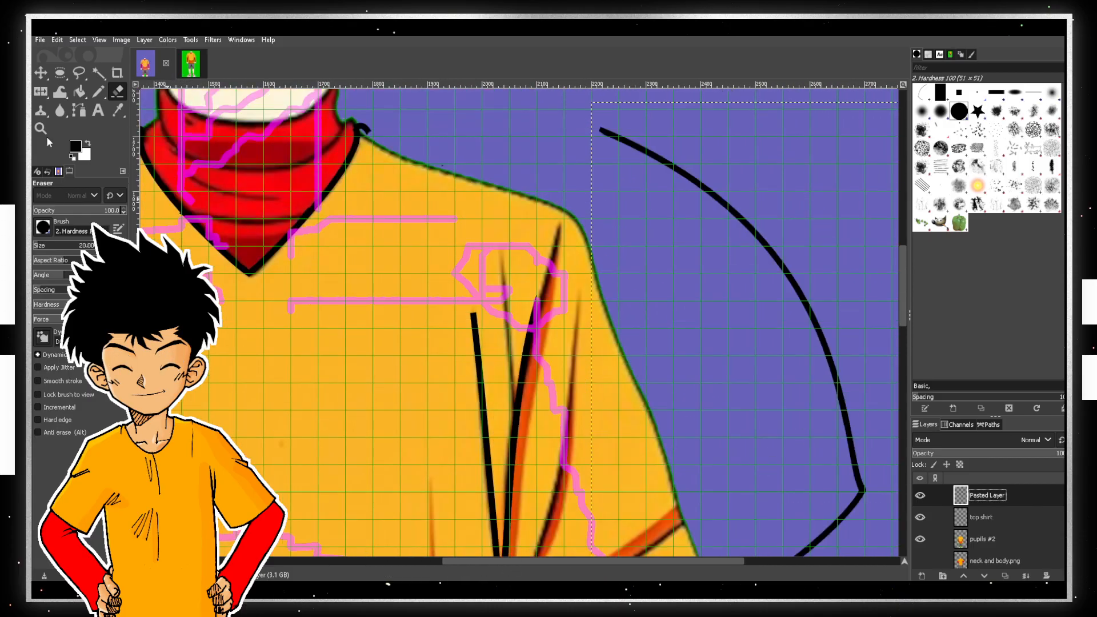
pyautogui.press('m')
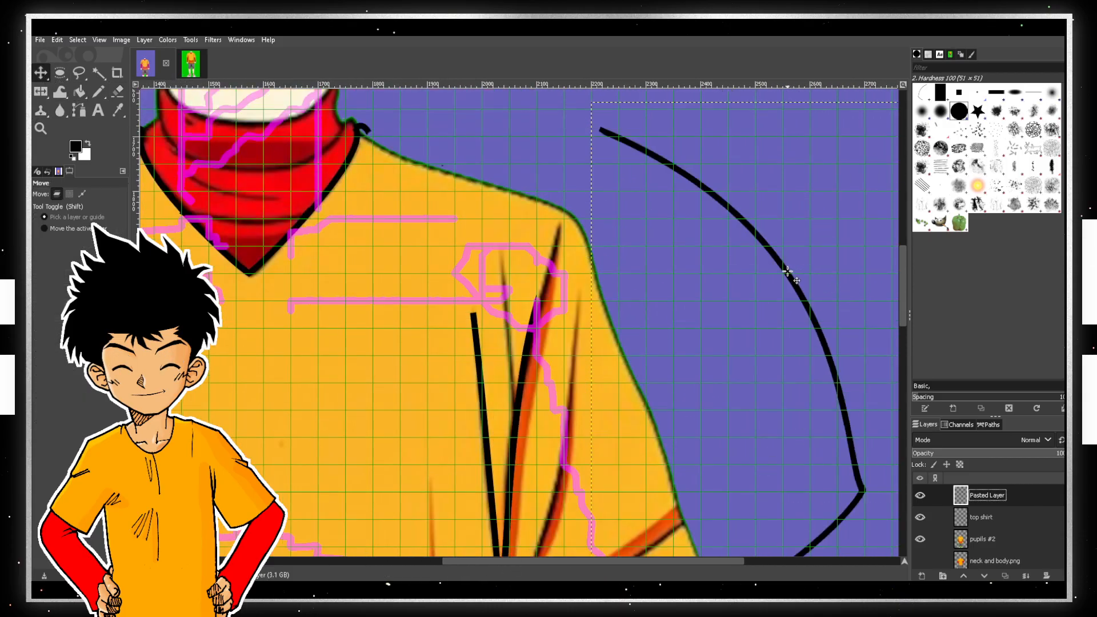
pyautogui.moveTo(775, 275); pyautogui.dragTo(572, 274)
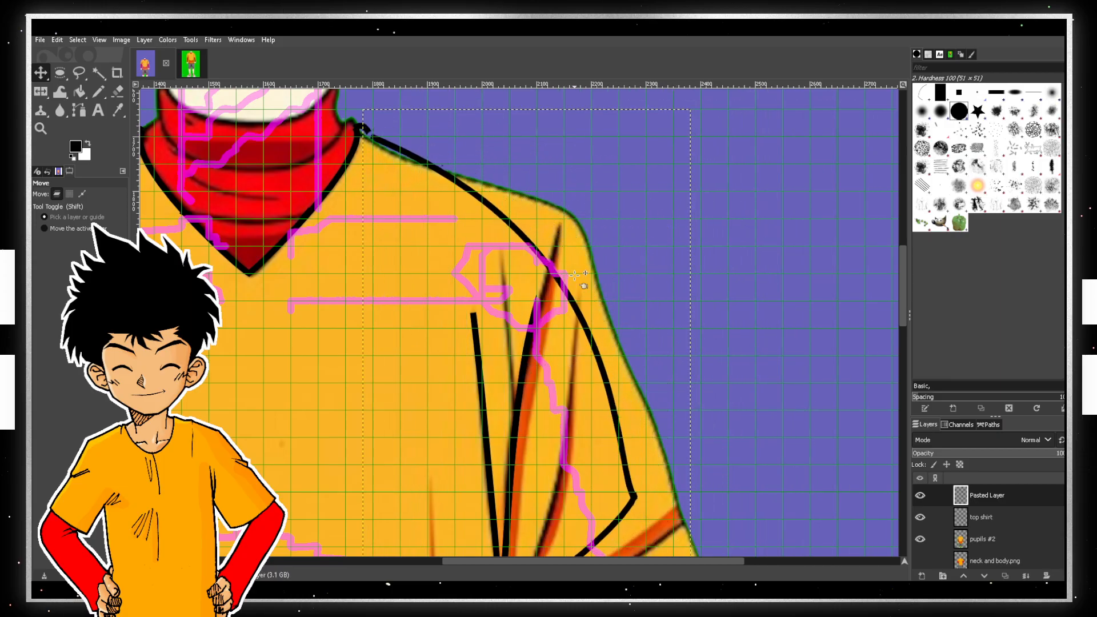
# - Nudge the mirrored outline slightly upward and inward to line it up with the collar end and armpit
pyautogui.press('Up')
pyautogui.press('Up')
pyautogui.press('Up')
pyautogui.press('Up')
pyautogui.press('Up')
pyautogui.press('Up')
pyautogui.press('Left')
pyautogui.press('Left')
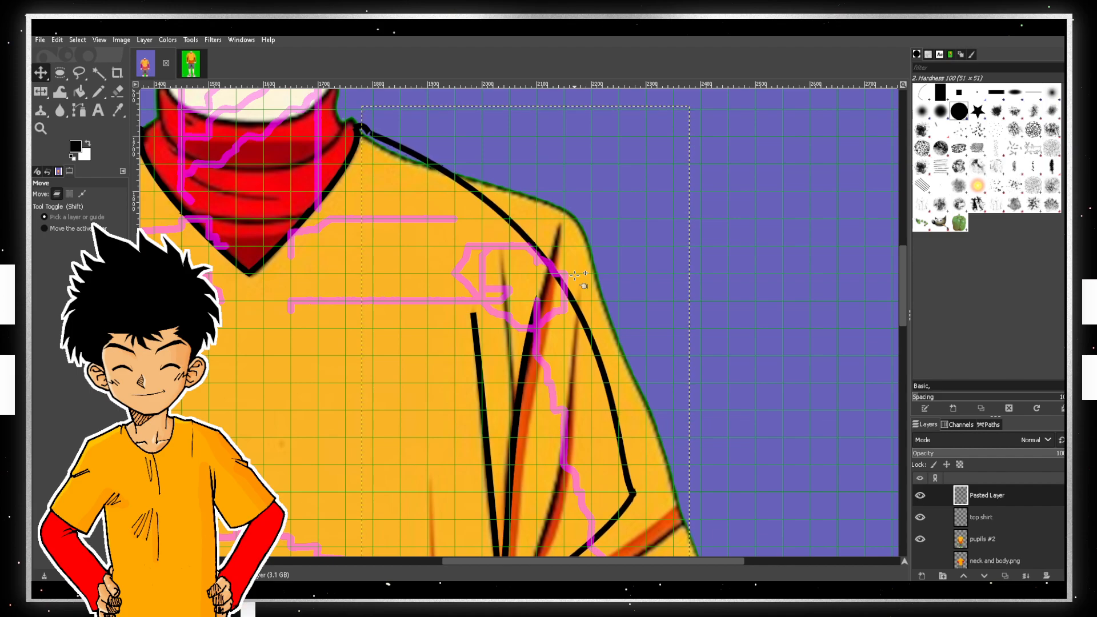
# - Nudge the mirrored outline outward to balance it with the opposite sleeve, and merge it down into the top shirt layer
pyautogui.keyDown('ctrl'); pyautogui.scroll(-1, 609, 276); pyautogui.keyUp('ctrl')
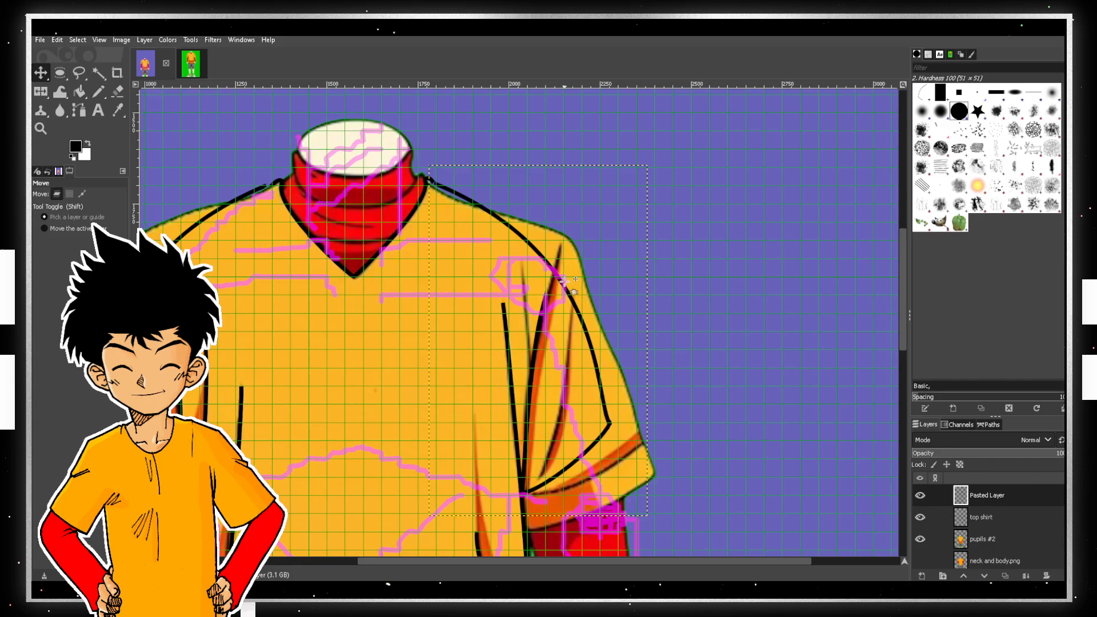
pyautogui.moveTo(657, 565); pyautogui.dragTo(586, 557)
pyautogui.press('Left')
pyautogui.press('Right')
pyautogui.press('Right')
pyautogui.press('Right')
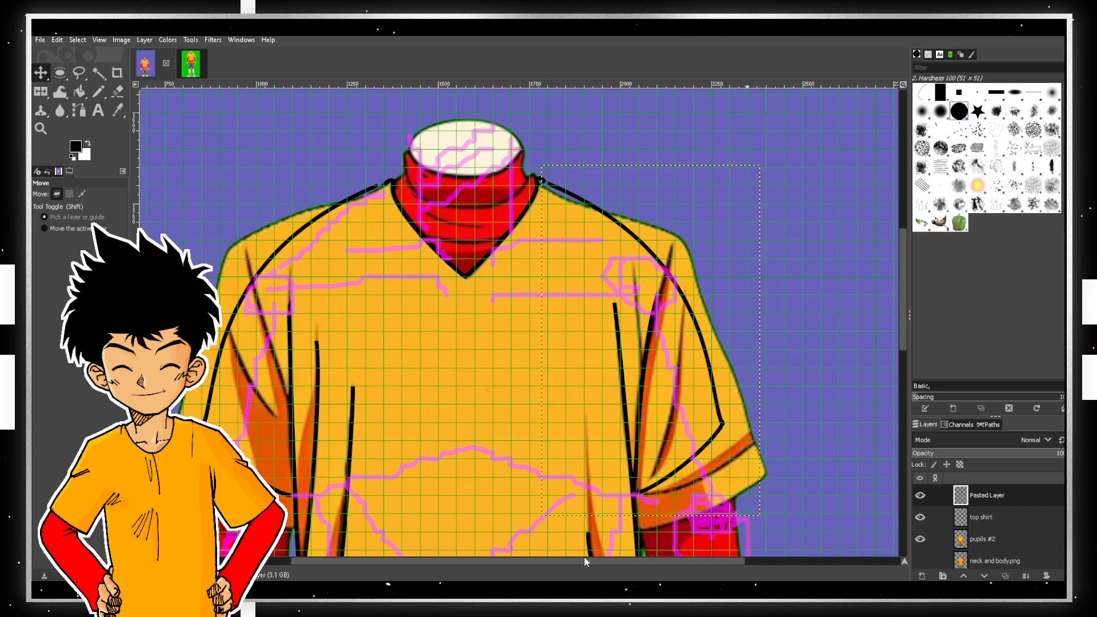
pyautogui.press('Right')
pyautogui.press('Right')
pyautogui.press('Right')
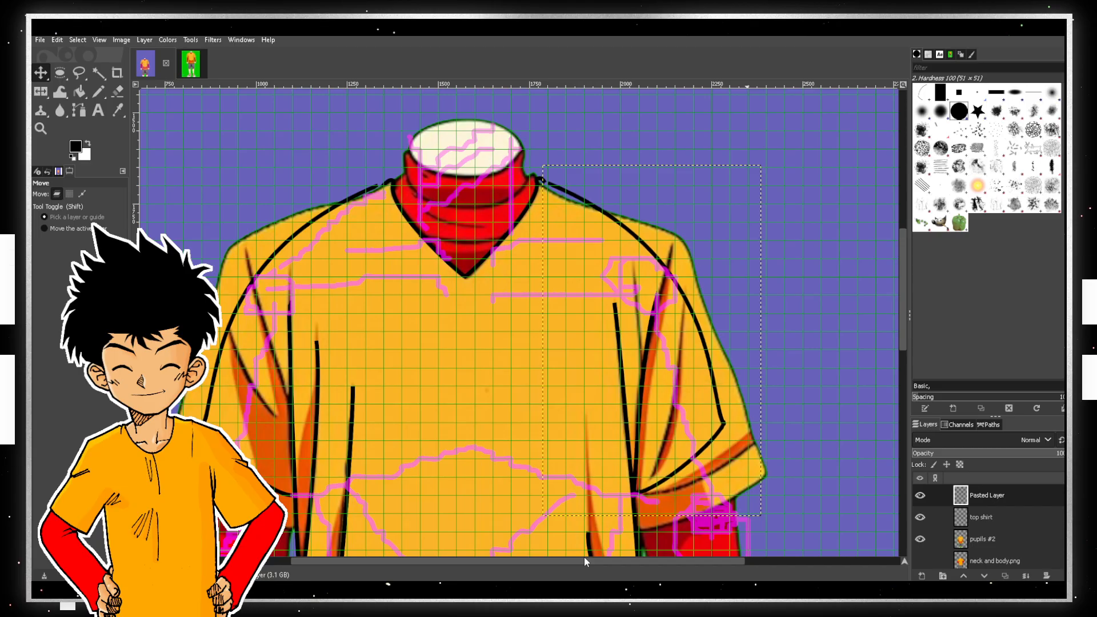
pyautogui.press('Right')
pyautogui.press('Right')
pyautogui.press('Right')
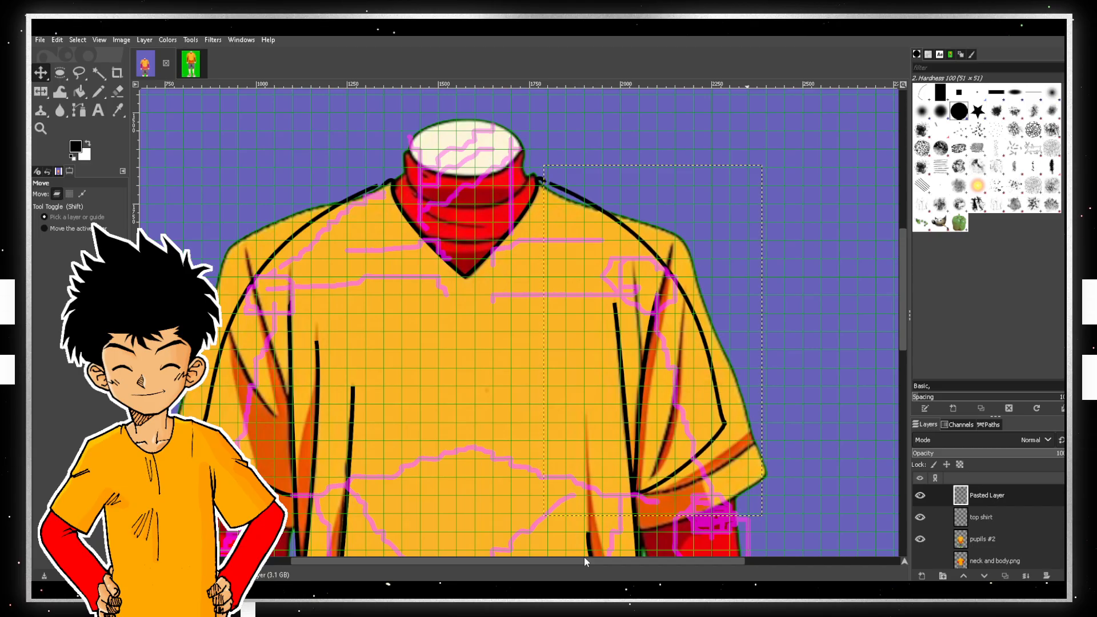
pyautogui.press('Right')
pyautogui.press('Right')
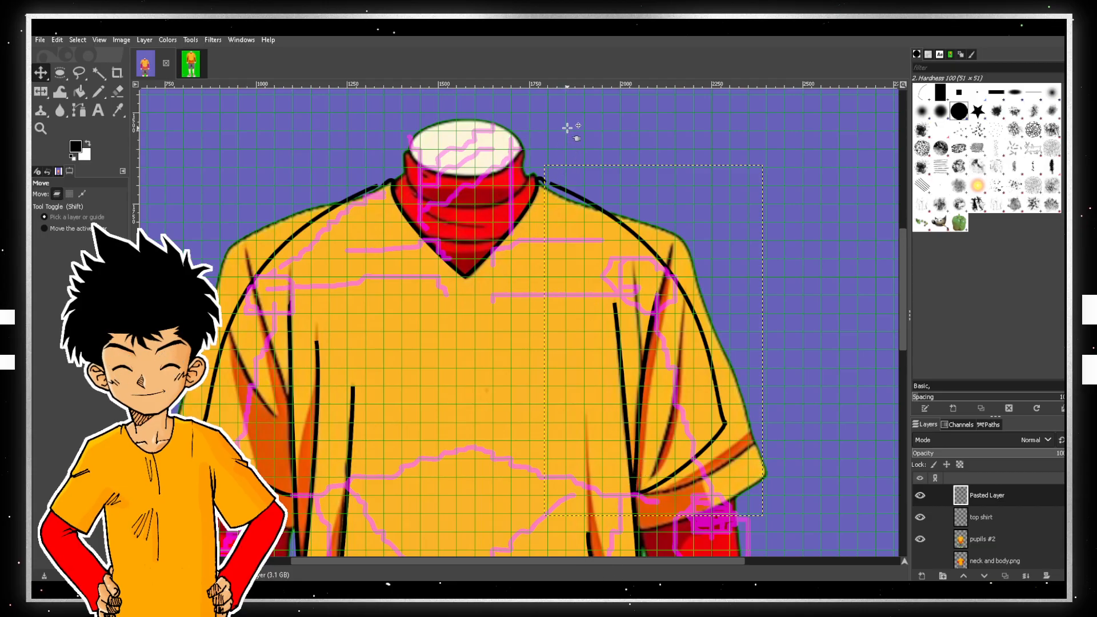
pyautogui.rightClick(1007, 498)
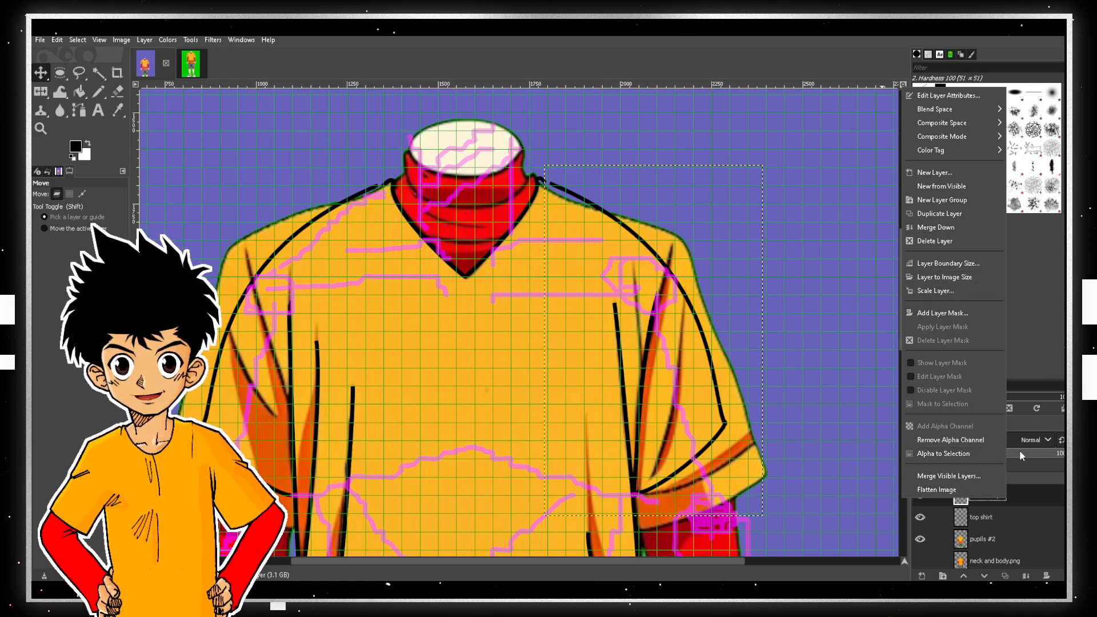
pyautogui.click(945, 232)
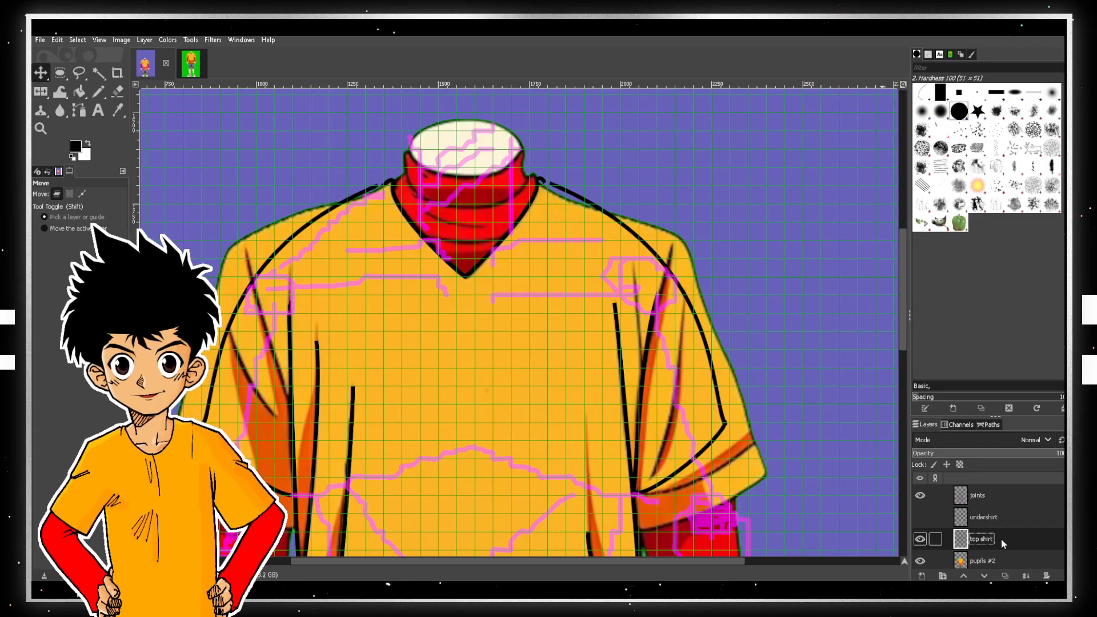
# - Compare the merged line art with the original artwork by toggling the top shirt layer's visibility, leaving it shown
pyautogui.click(921, 539)
pyautogui.click(921, 538)
pyautogui.click(921, 539)
pyautogui.click(921, 538)
pyautogui.click(921, 539)
pyautogui.click(921, 538)
pyautogui.click(921, 538)
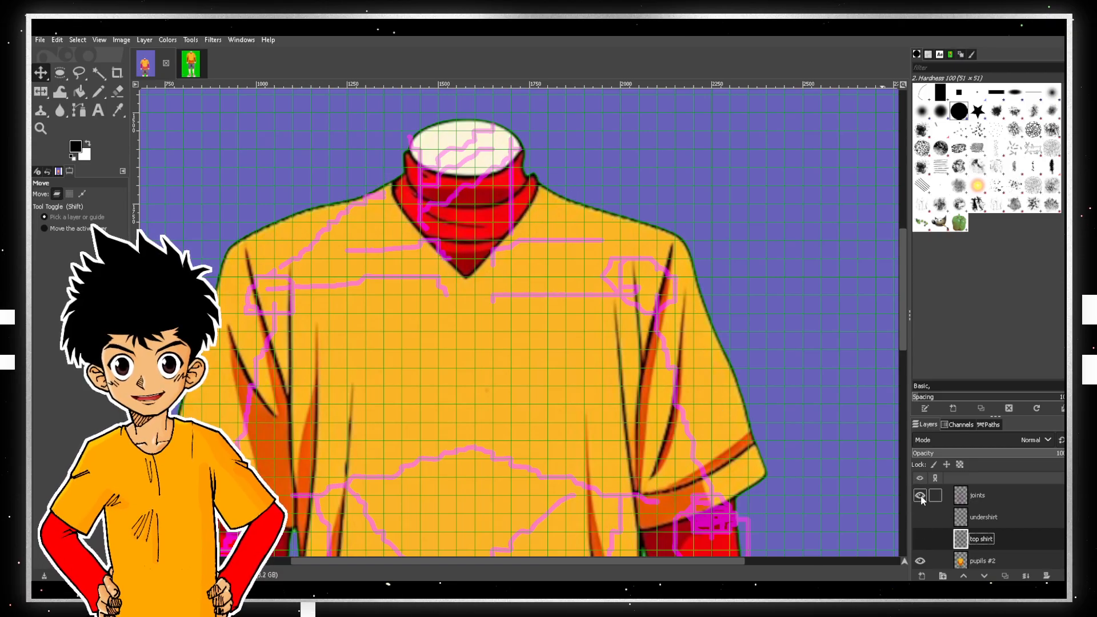
pyautogui.click(921, 495)
pyautogui.click(921, 495)
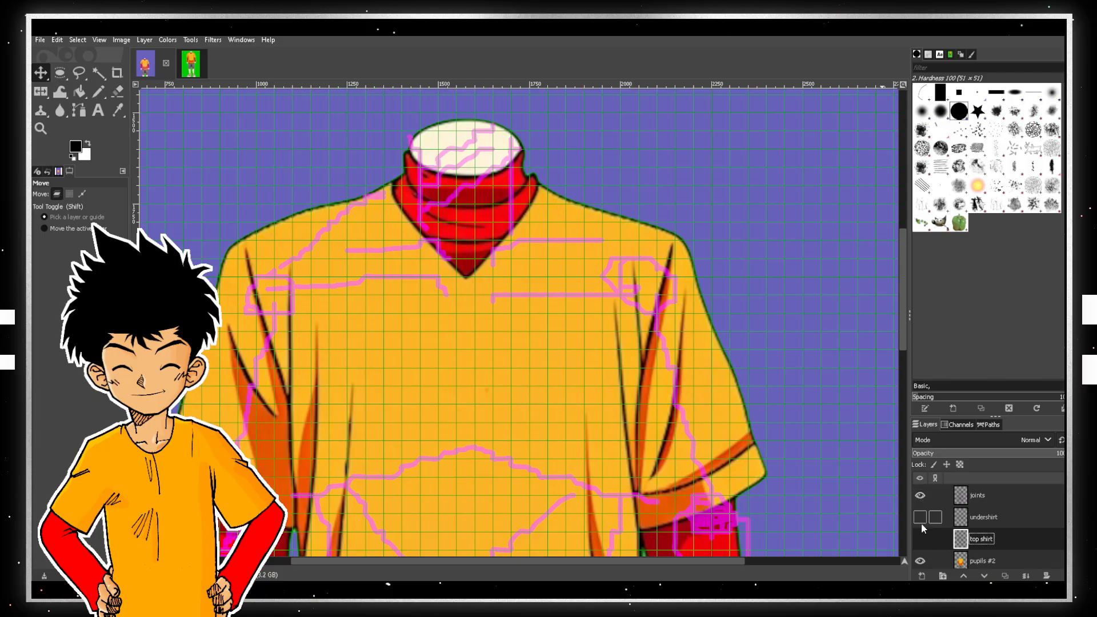
pyautogui.click(921, 539)
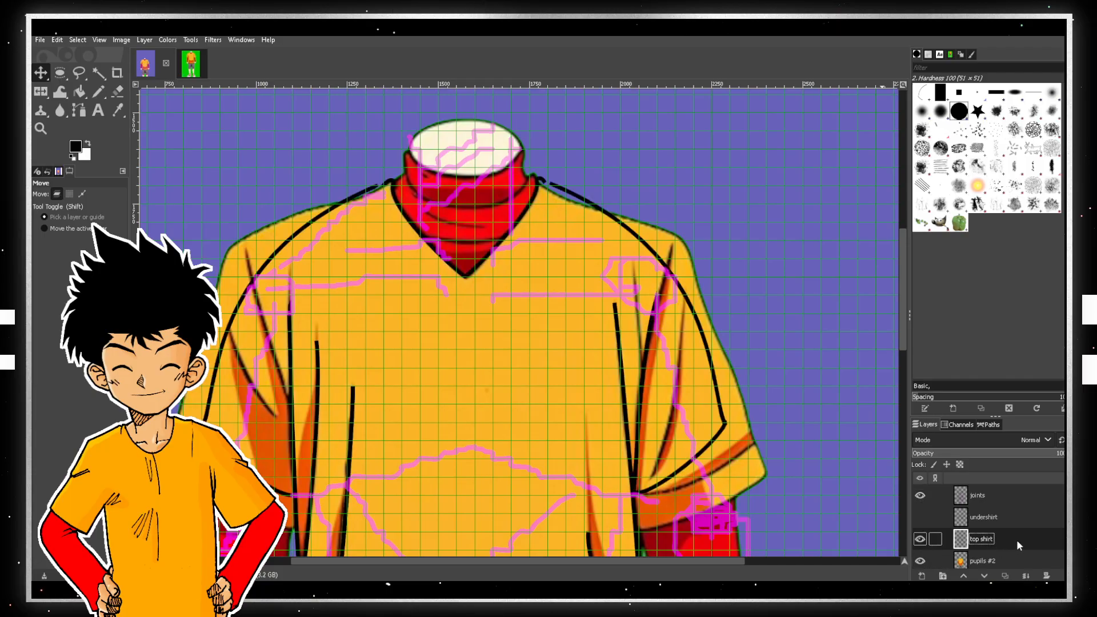
# - Examine the new shoulder and sleeve outlines against the whole figure and up close at the collar
pyautogui.scroll(-2, 679, 354)
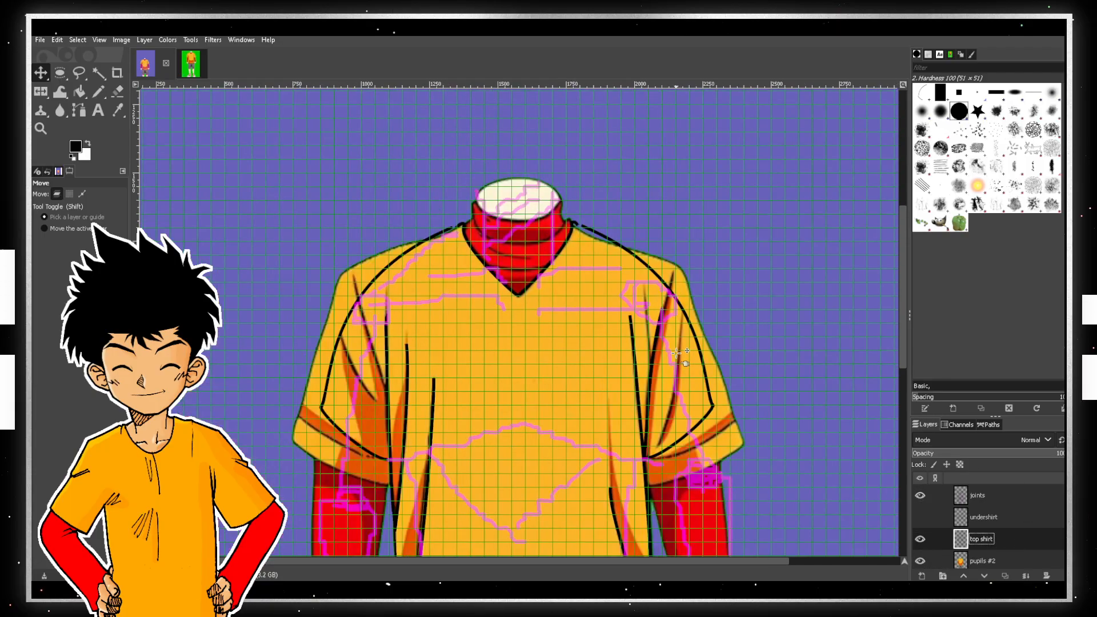
pyautogui.scroll(2, 679, 353)
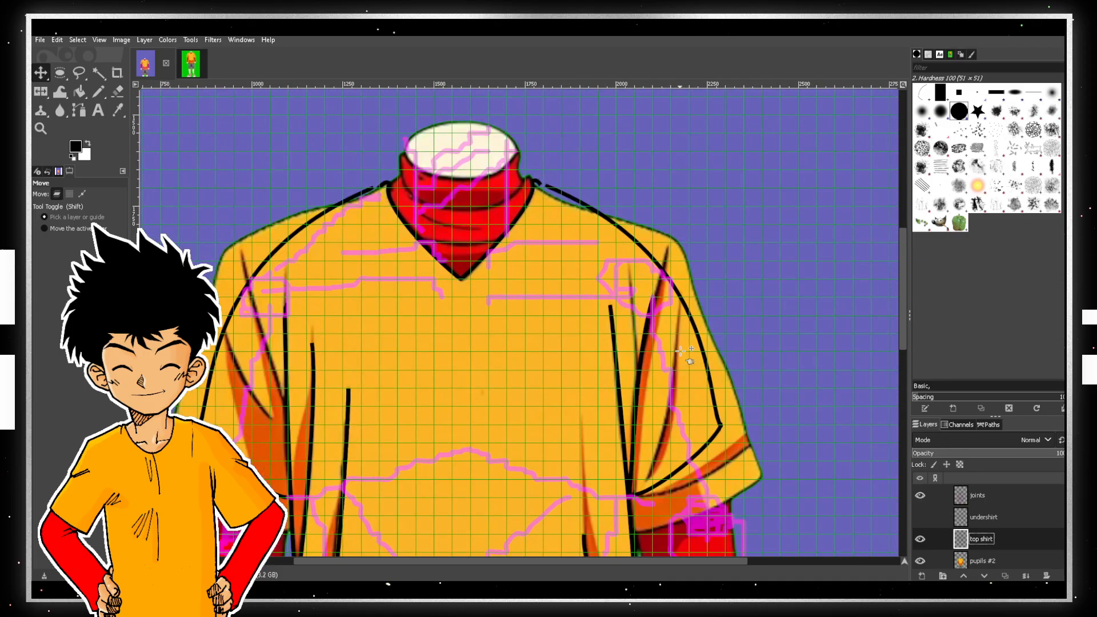
pyautogui.scroll(-2, 683, 351)
pyautogui.scroll(-4, 684, 351)
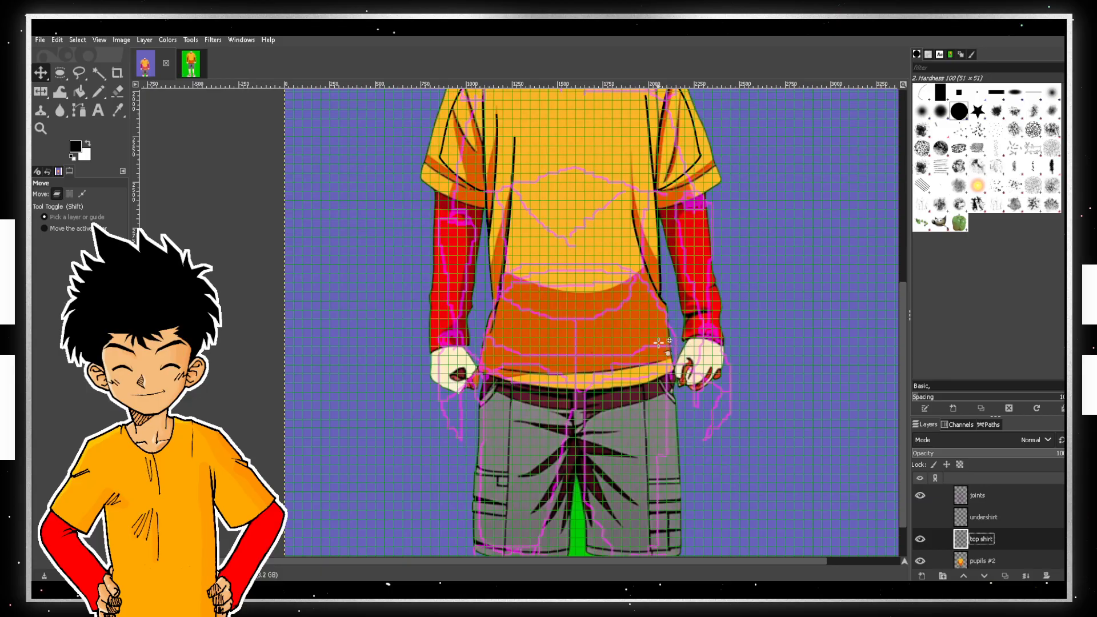
pyautogui.scroll(4, 636, 334)
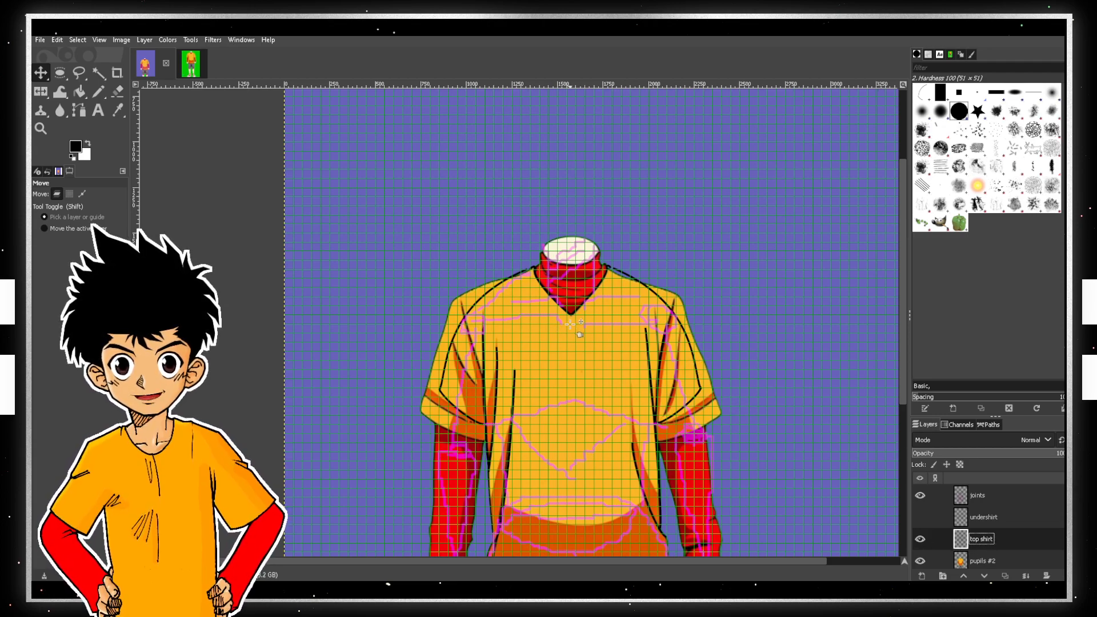
pyautogui.scroll(2, 588, 300)
pyautogui.scroll(2, 589, 297)
pyautogui.scroll(-2, 588, 299)
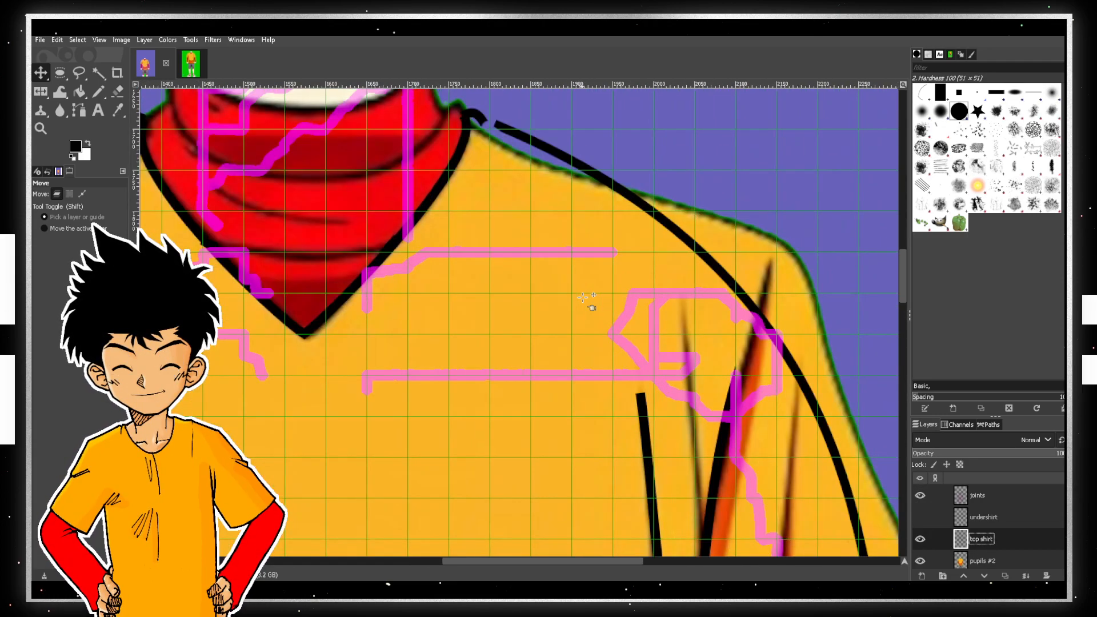
# - Compare the undershirt outline with the top shirt by toggling the undershirt's visibility, then leave it hidden and make it the active layer
pyautogui.click(921, 517)
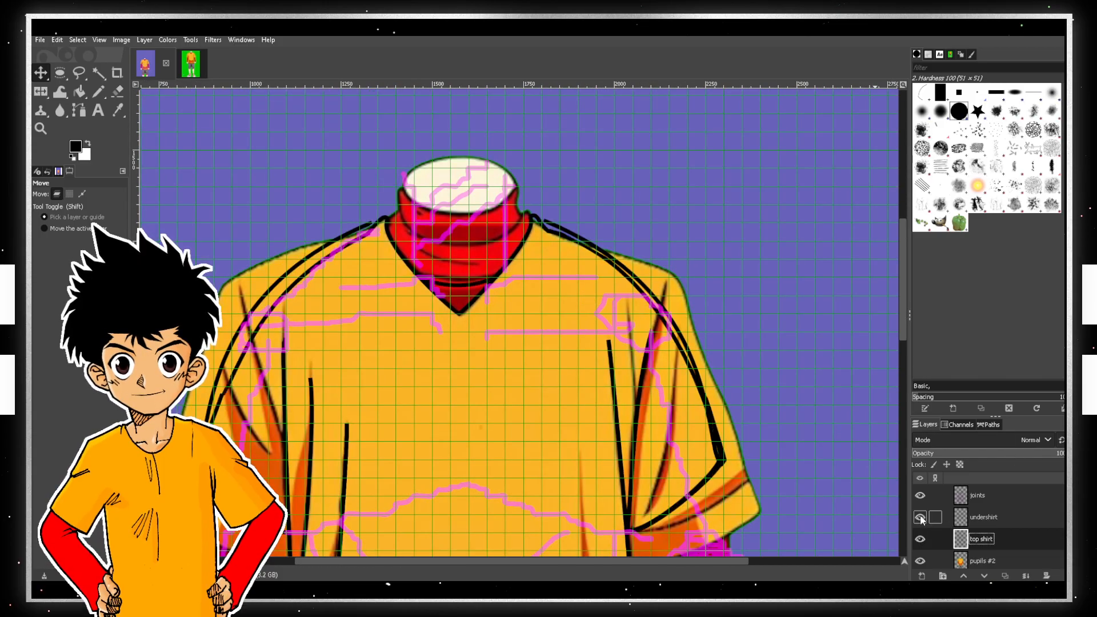
pyautogui.click(921, 517)
pyautogui.click(921, 517)
pyautogui.click(920, 518)
pyautogui.click(920, 517)
pyautogui.click(920, 518)
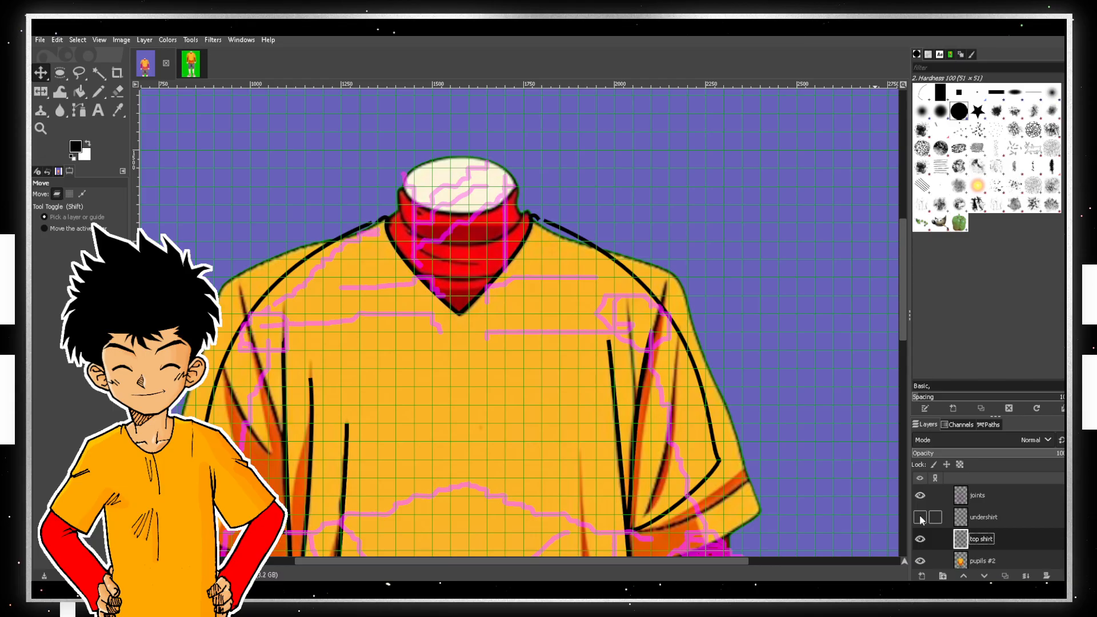
pyautogui.click(920, 518)
pyautogui.click(920, 517)
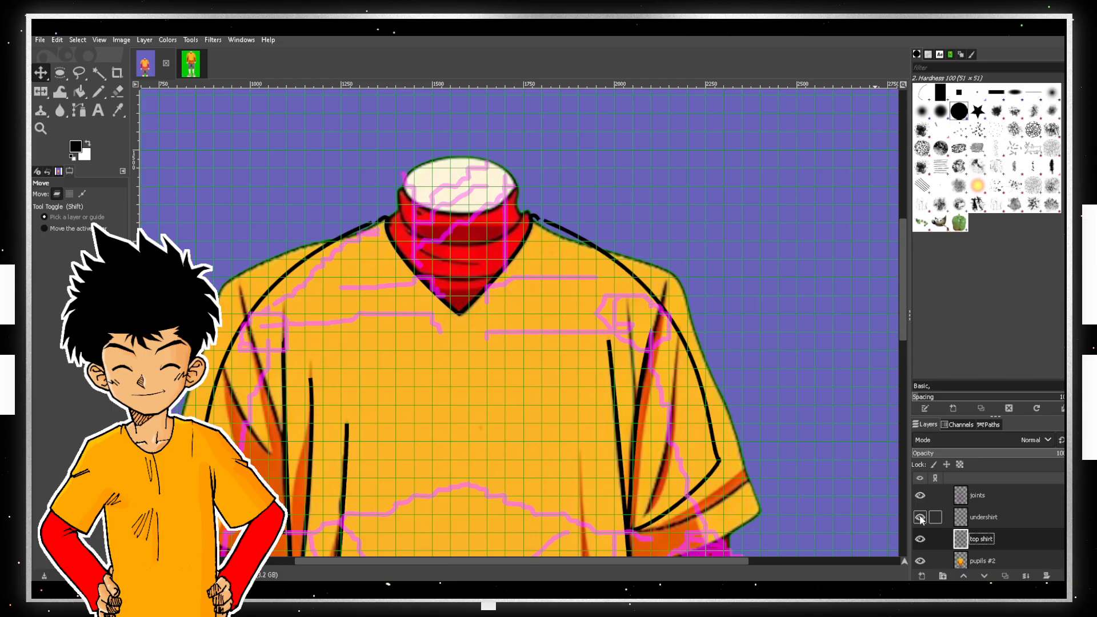
pyautogui.click(920, 518)
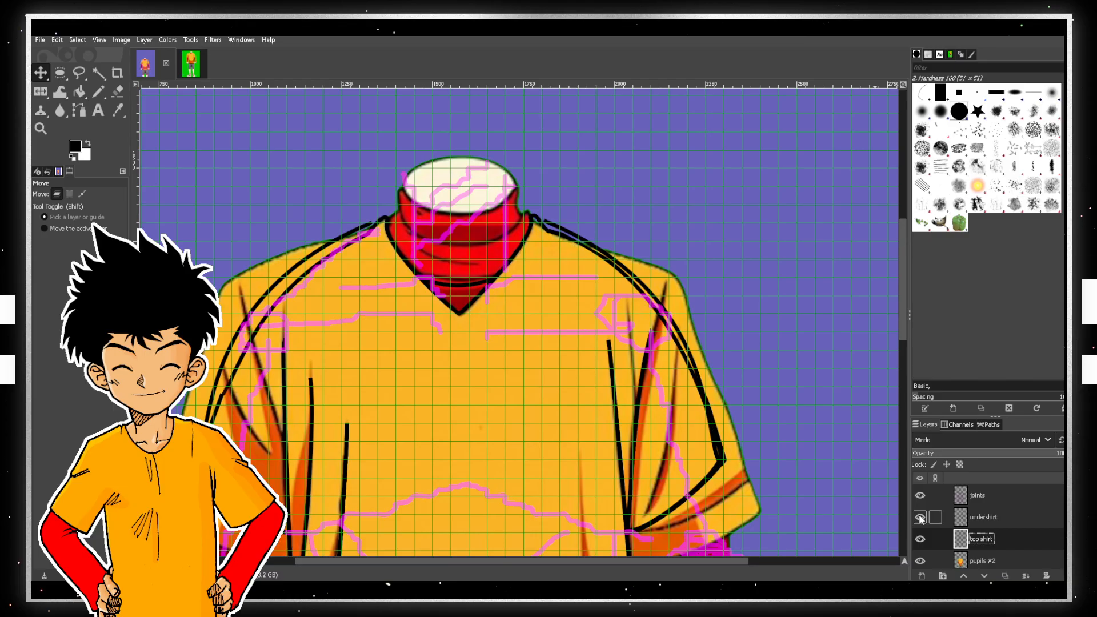
pyautogui.click(920, 518)
pyautogui.click(921, 517)
pyautogui.click(920, 517)
pyautogui.click(920, 518)
pyautogui.click(920, 517)
pyautogui.click(920, 517)
pyautogui.click(920, 517)
pyautogui.click(920, 517)
pyautogui.click(1033, 517)
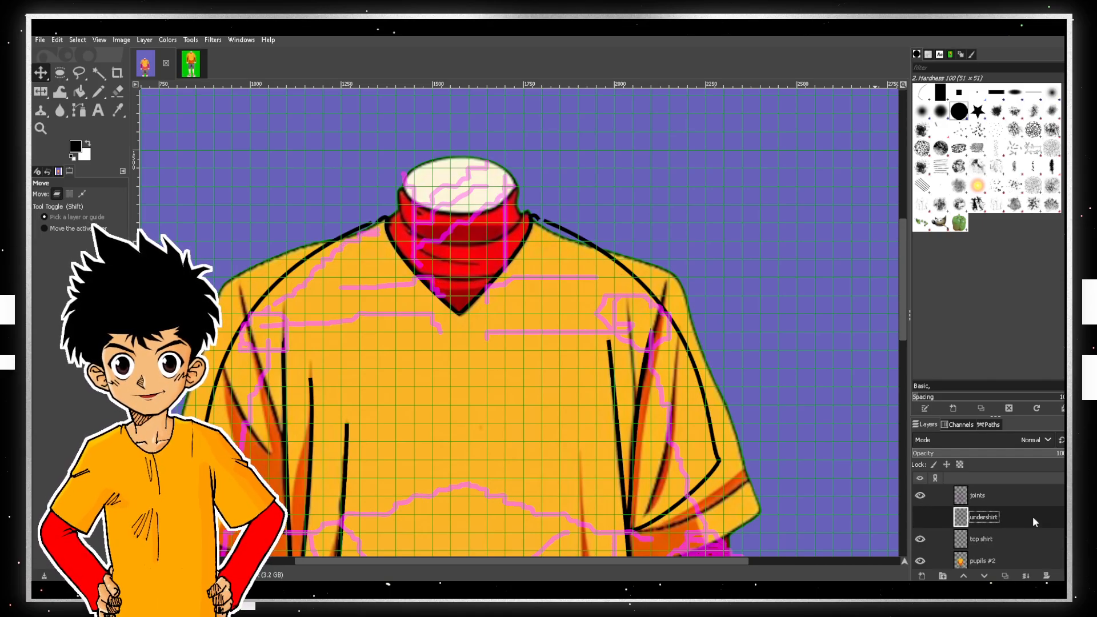
# - Delete the existing undershirt layer
pyautogui.rightClick(1033, 516)
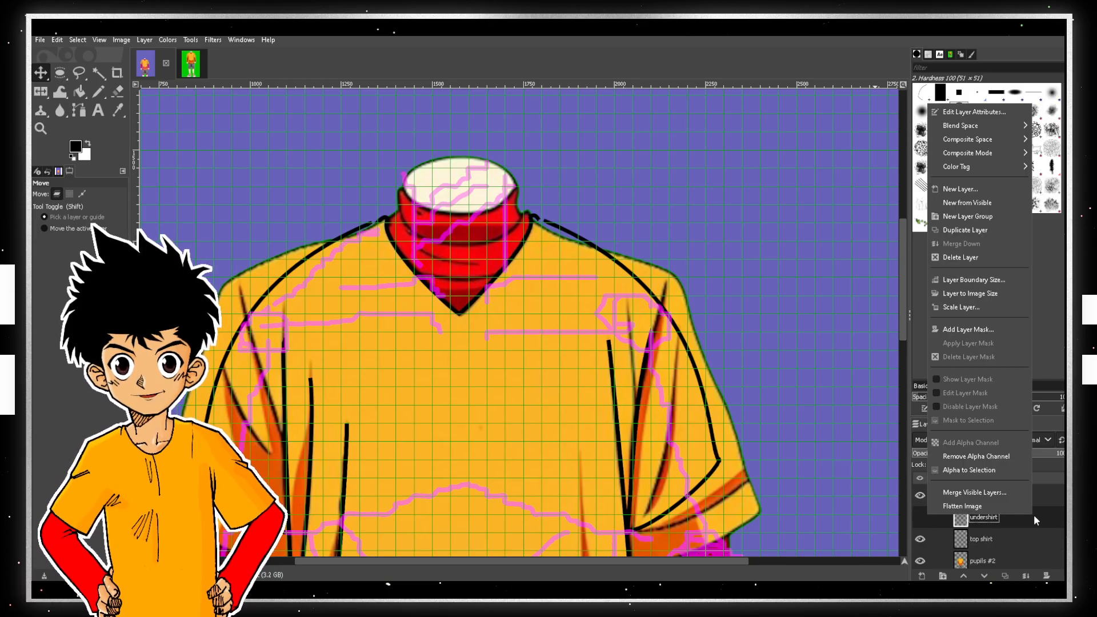
pyautogui.click(972, 258)
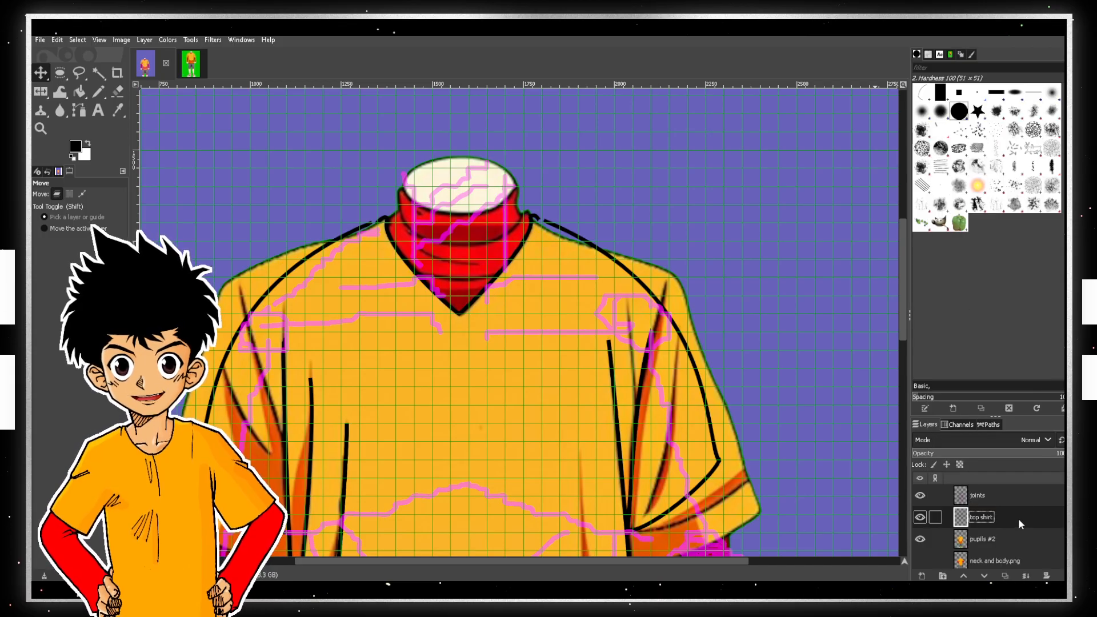
# - Compare the top shirt layer's black line art with the character artwork beneath it by toggling that layer's visibility
pyautogui.click(921, 518)
pyautogui.click(921, 517)
pyautogui.click(921, 518)
pyautogui.click(921, 517)
pyautogui.click(921, 518)
pyautogui.click(922, 516)
pyautogui.click(921, 516)
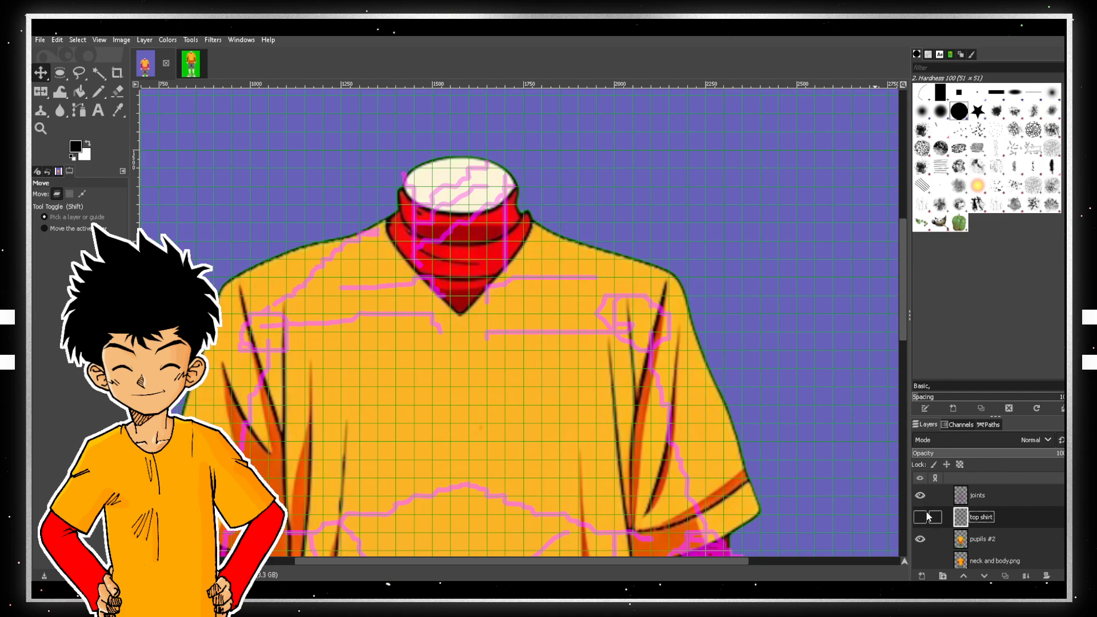
pyautogui.click(921, 517)
# - Duplicate the top shirt layer and rename the copy "undershirt"
pyautogui.rightClick(1021, 516)
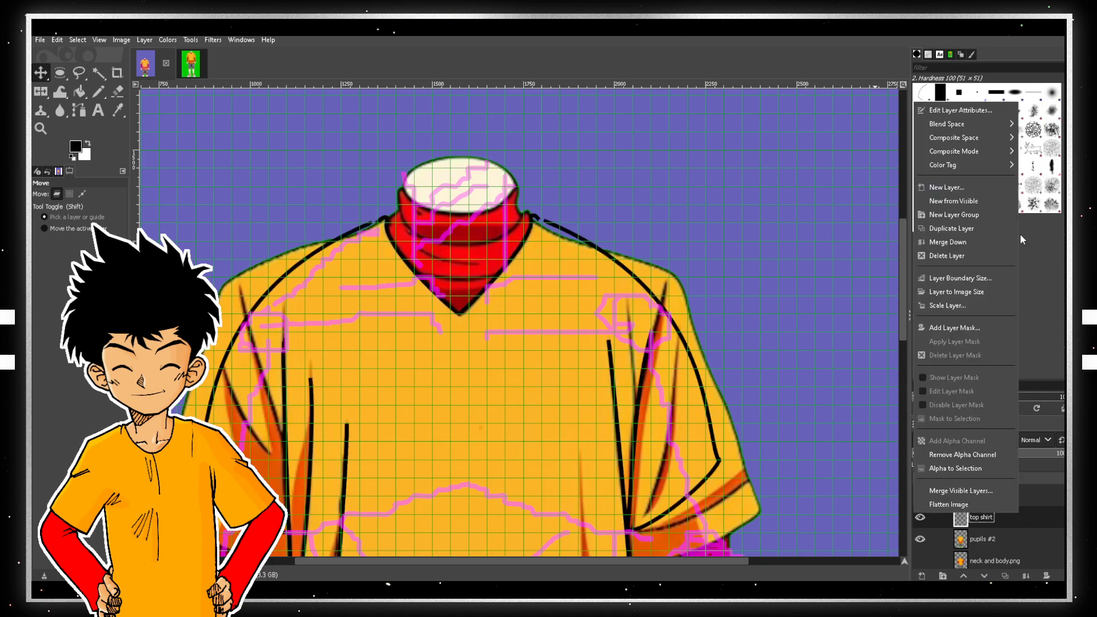
pyautogui.click(970, 228)
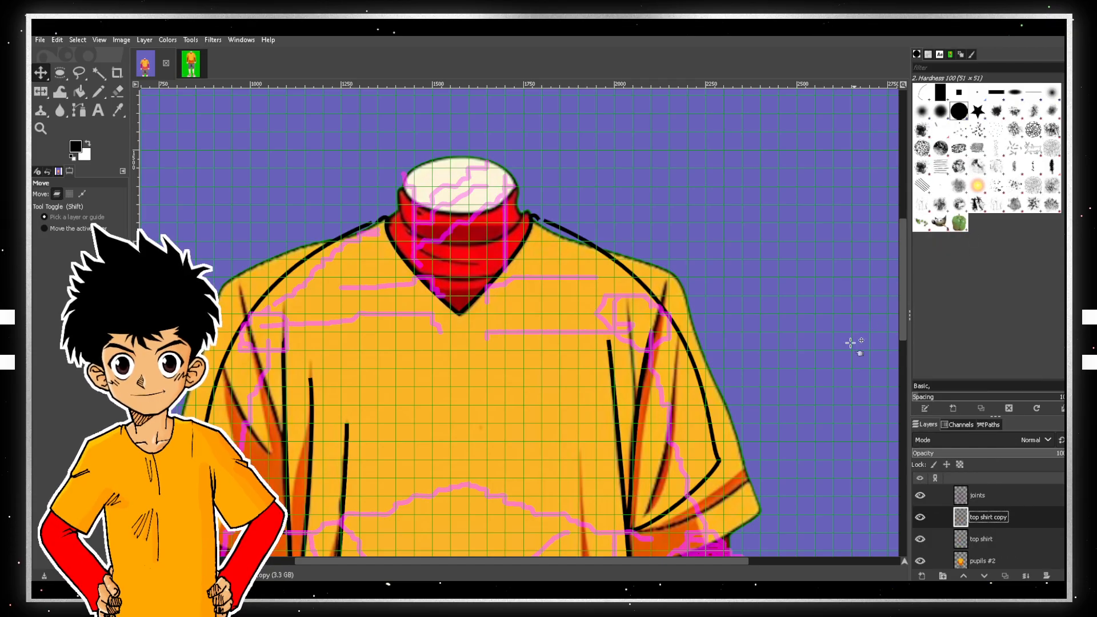
pyautogui.doubleClick(1003, 518)
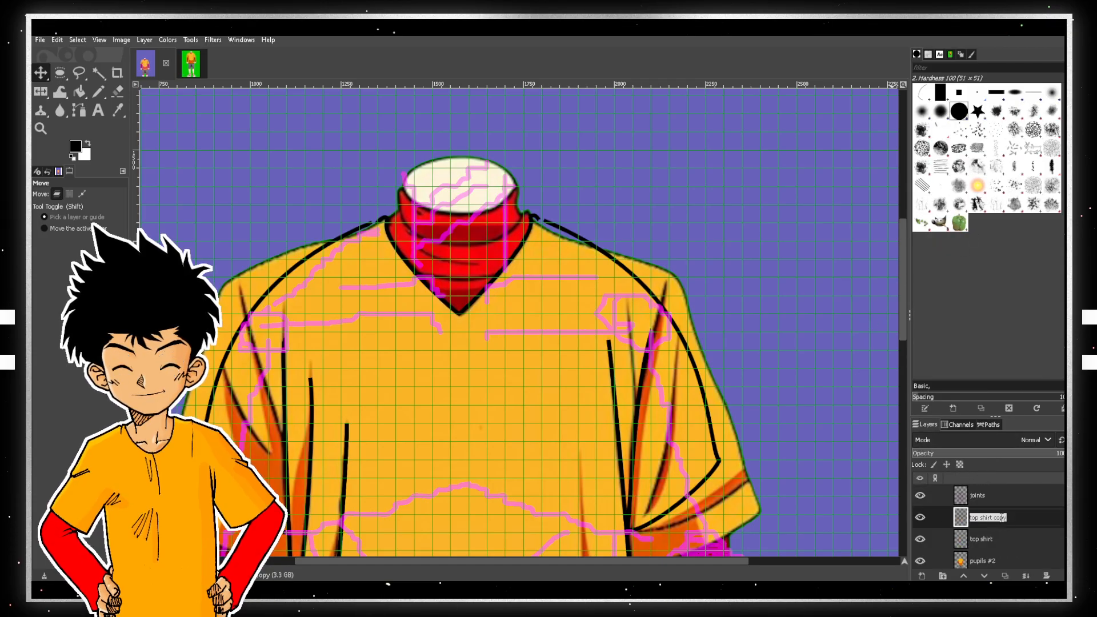
pyautogui.write('undershirt')
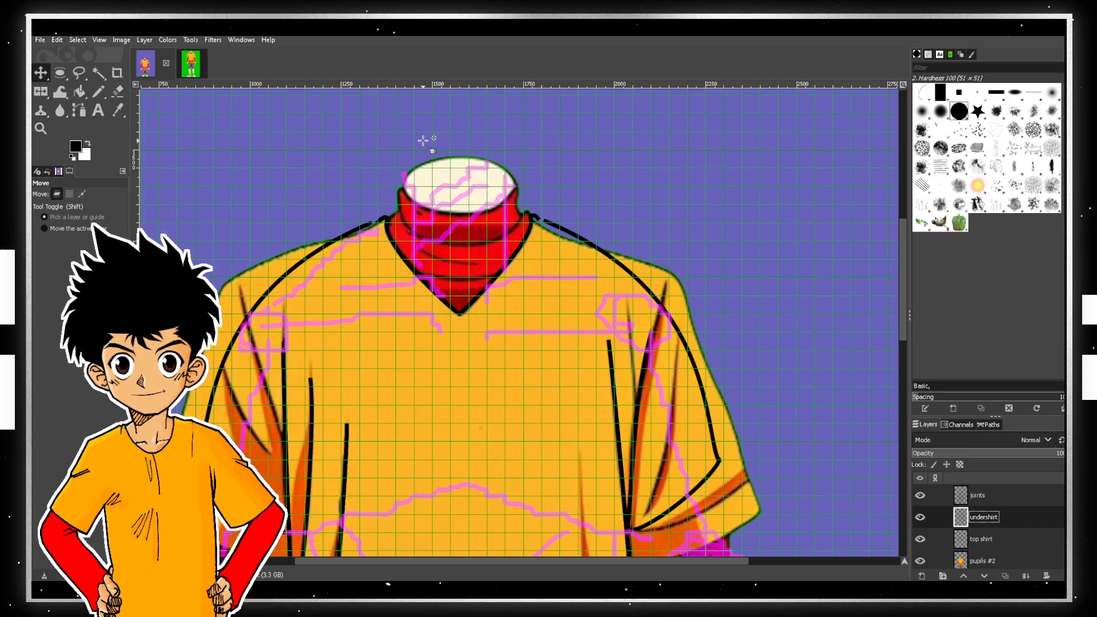
# - Erase part of the V-neck line near its lower tip on the undershirt layer with the Eraser
pyautogui.scroll(-4, 366, 241)
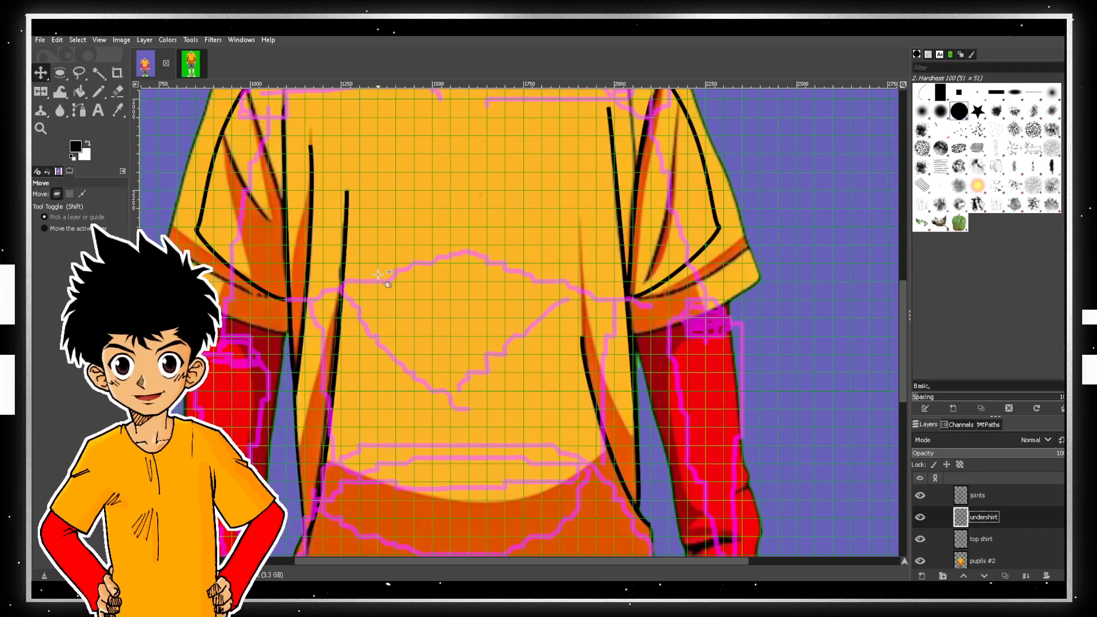
pyautogui.scroll(1, 377, 269)
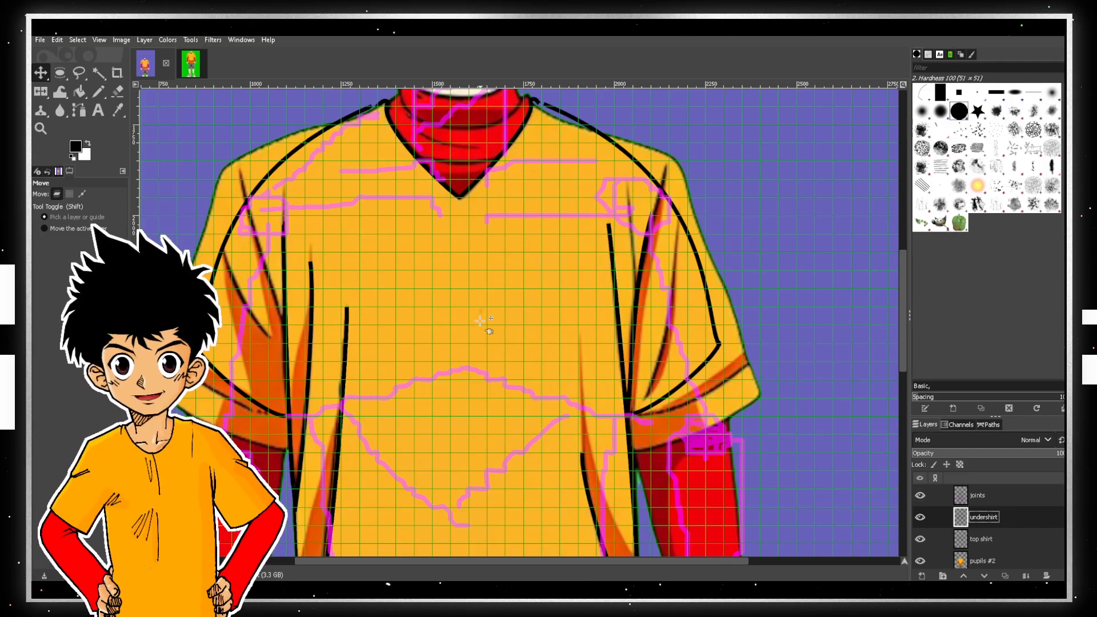
pyautogui.scroll(3, 445, 272)
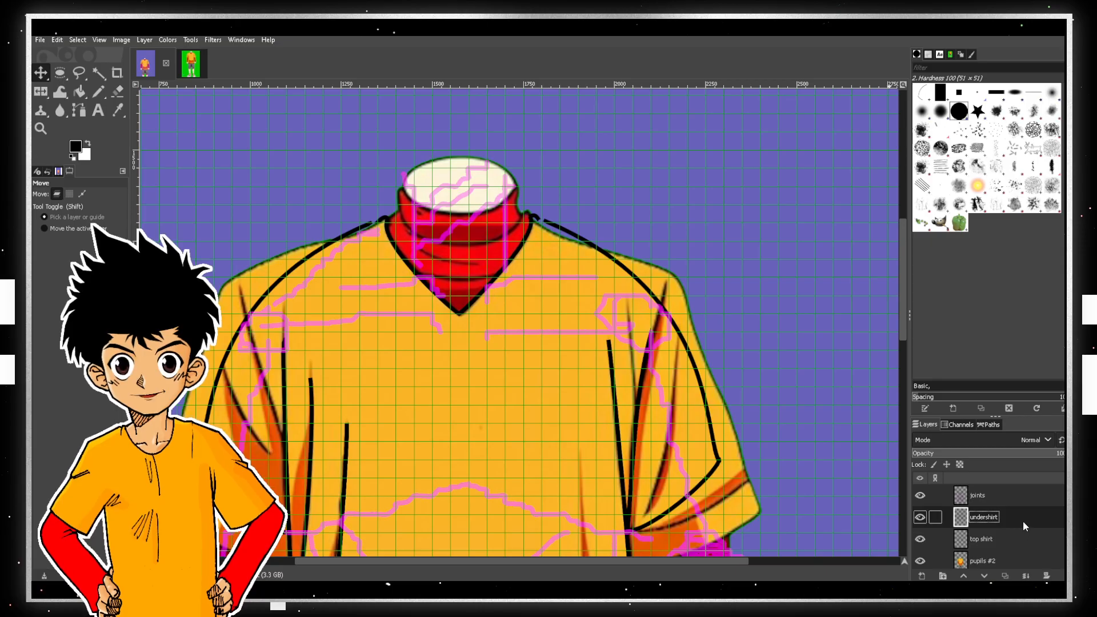
pyautogui.keyDown('ctrl'); pyautogui.scroll(1, 518, 294); pyautogui.keyUp('ctrl')
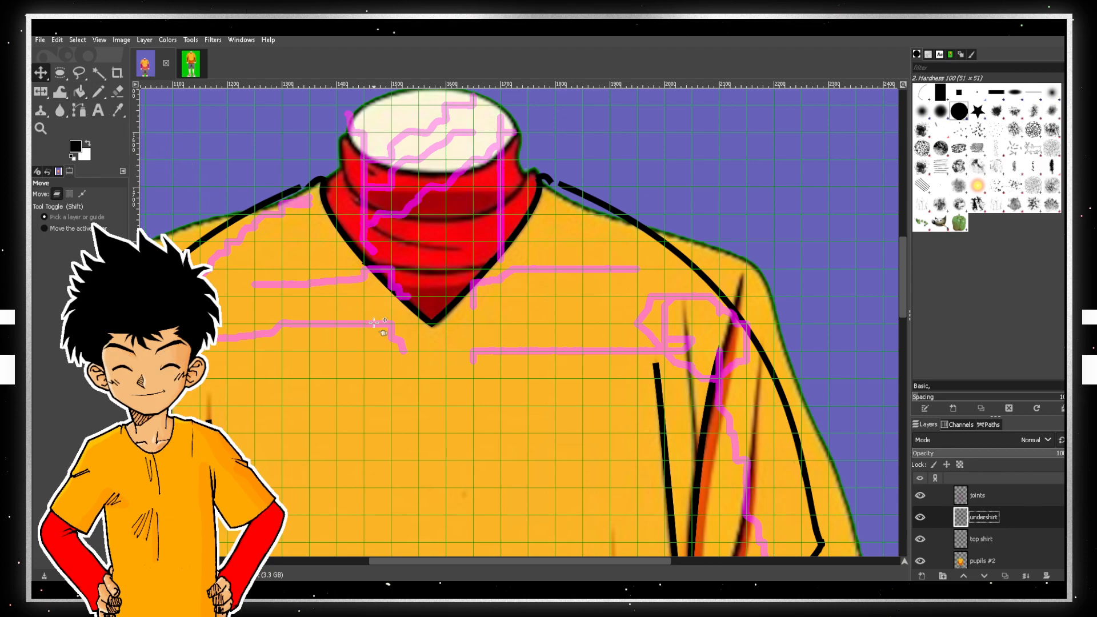
pyautogui.click(117, 91)
pyautogui.moveTo(390, 282)
pyautogui.mouseDown()
pyautogui.moveTo(375, 274)
pyautogui.moveTo(404, 297)
pyautogui.mouseUp()
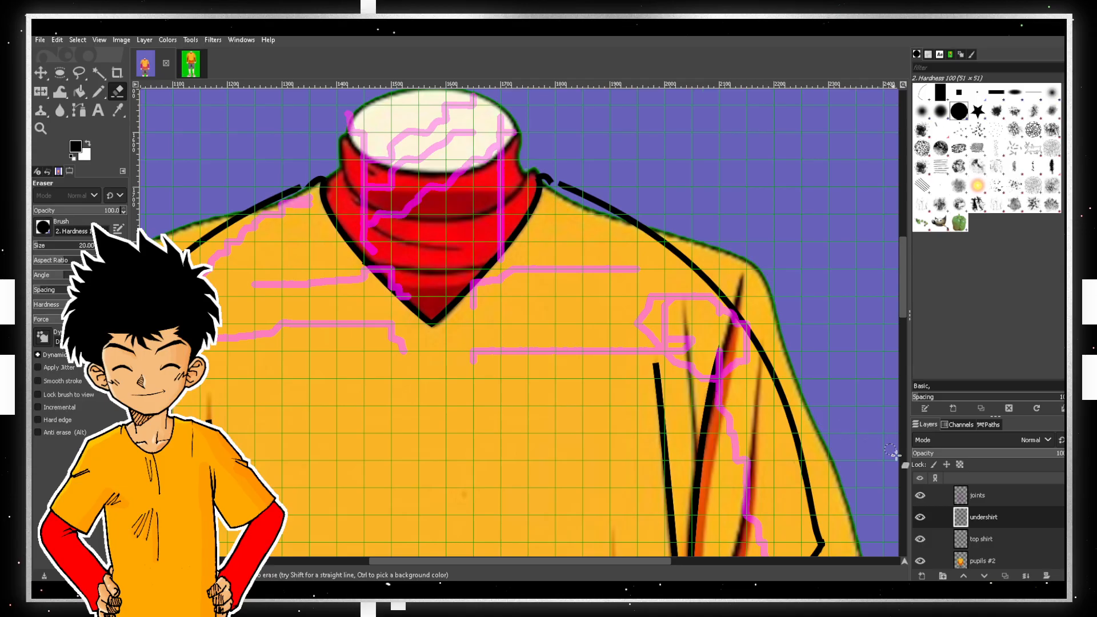
pyautogui.click(1029, 521)
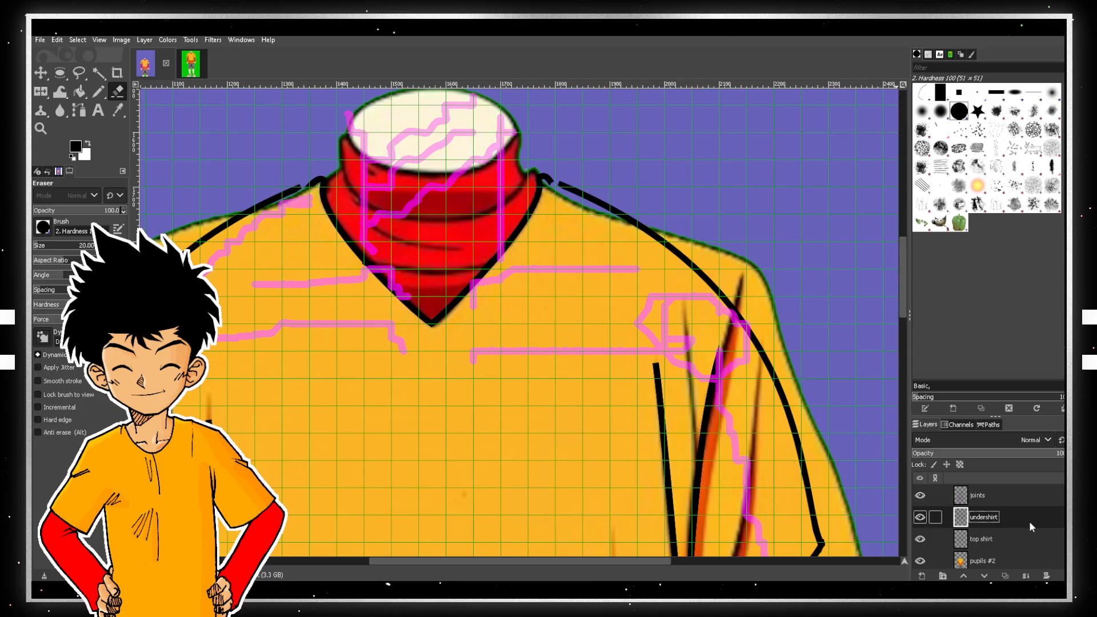
pyautogui.doubleClick(1029, 521)
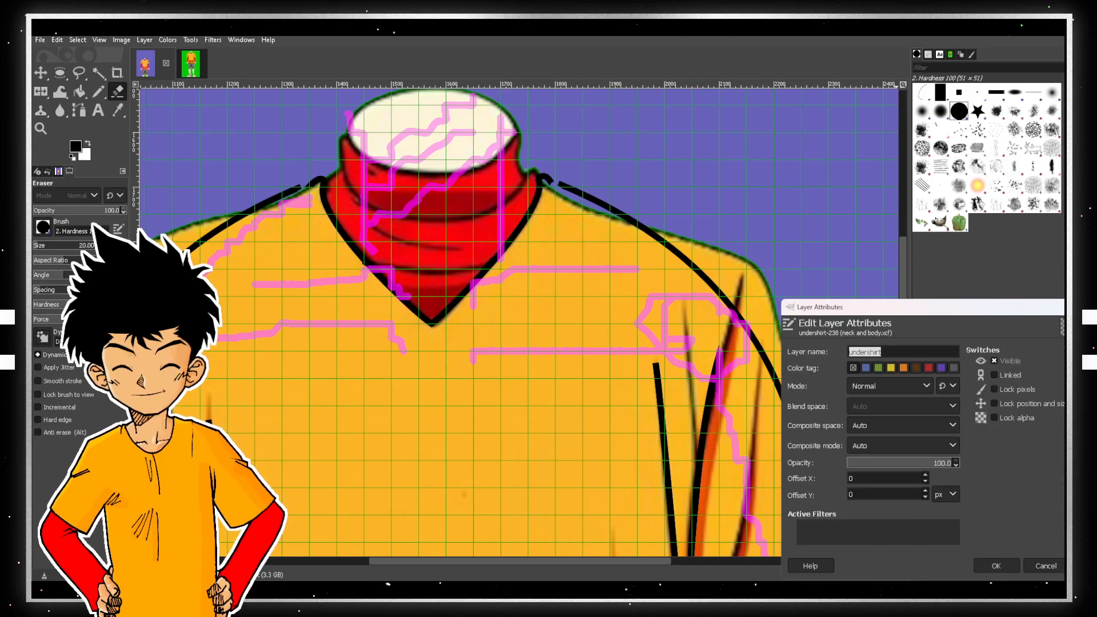
pyautogui.click(1048, 562)
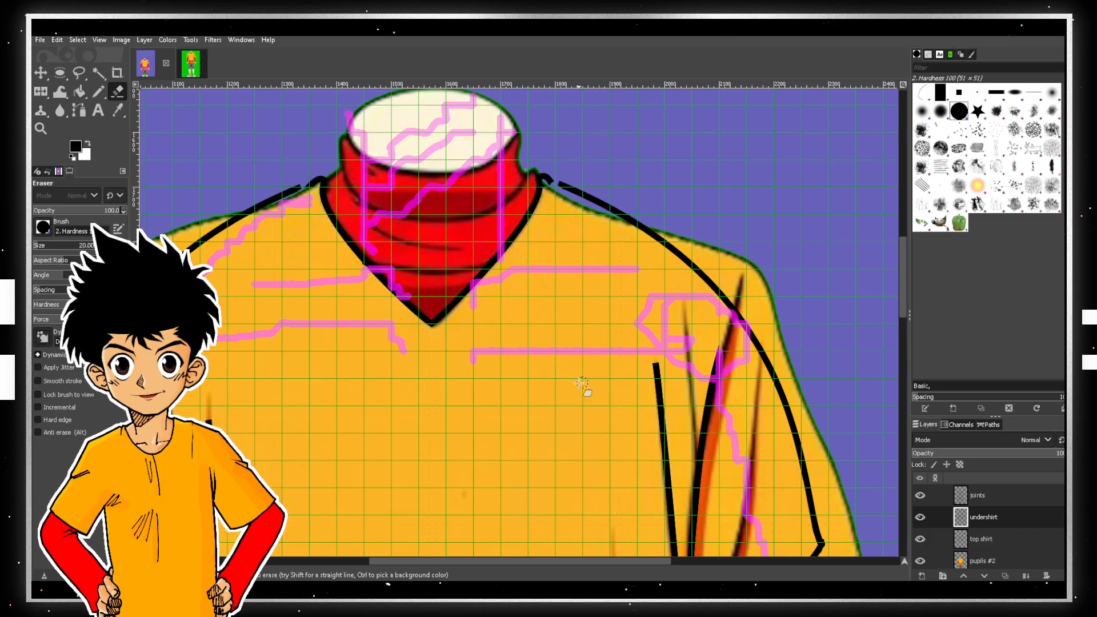
pyautogui.scroll(-5, 586, 388)
pyautogui.scroll(7, 589, 392)
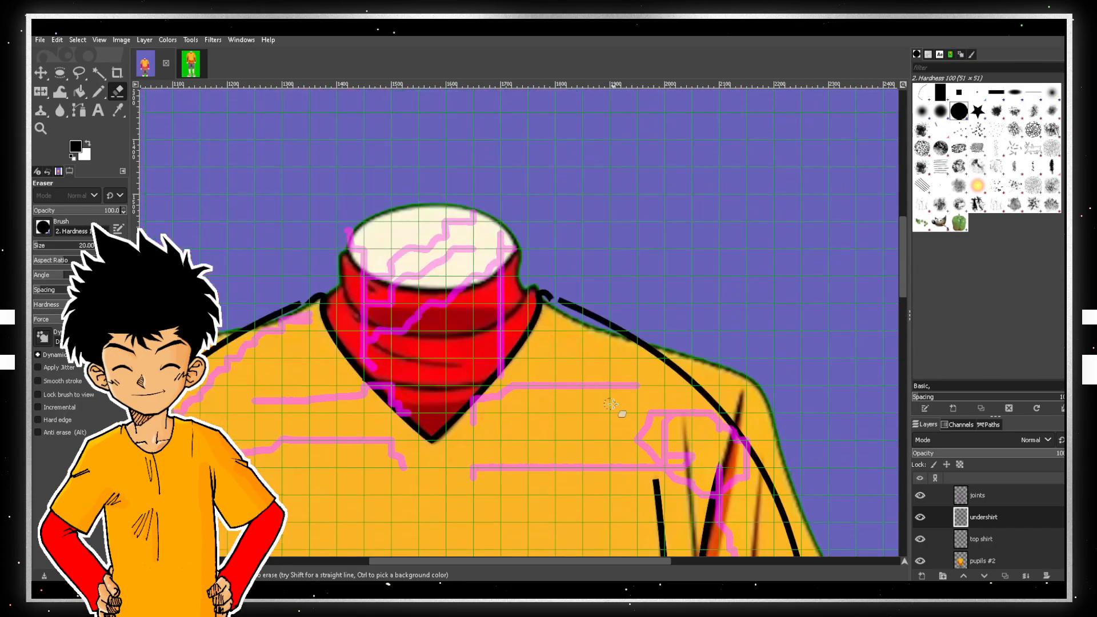
pyautogui.click(1008, 525)
pyautogui.scroll(-3, 458, 355)
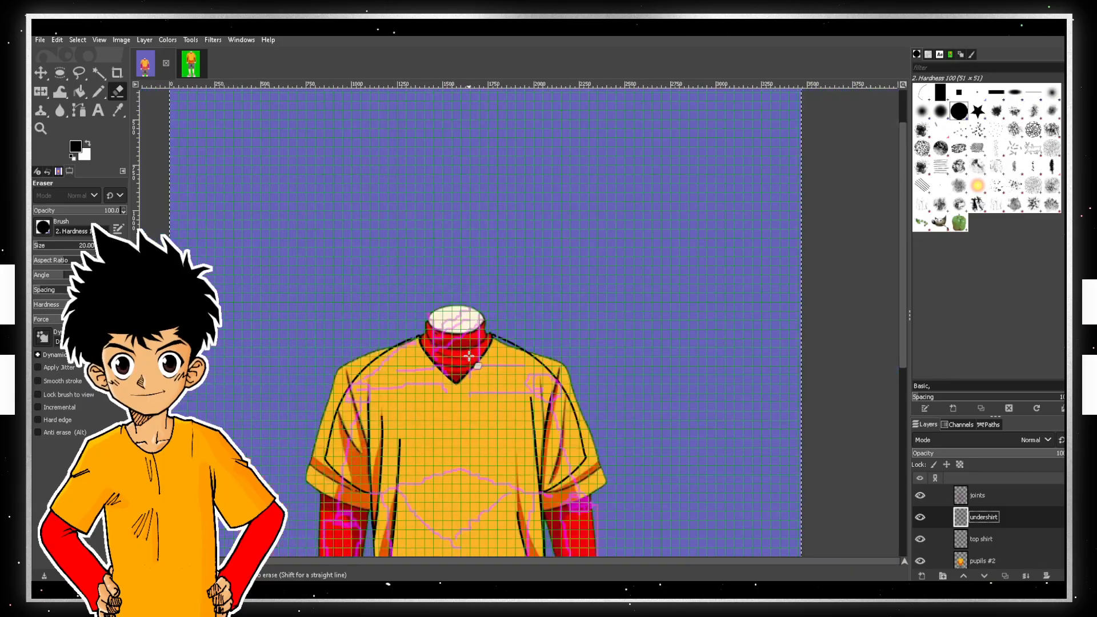
pyautogui.scroll(1, 486, 364)
pyautogui.scroll(-6, 503, 402)
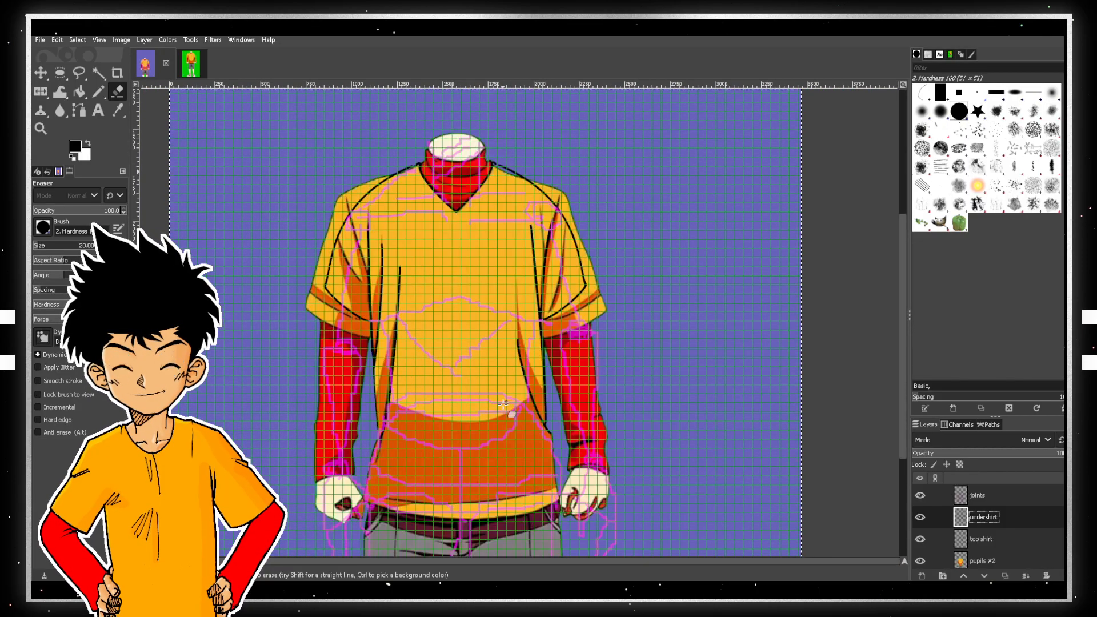
pyautogui.doubleClick(1026, 514)
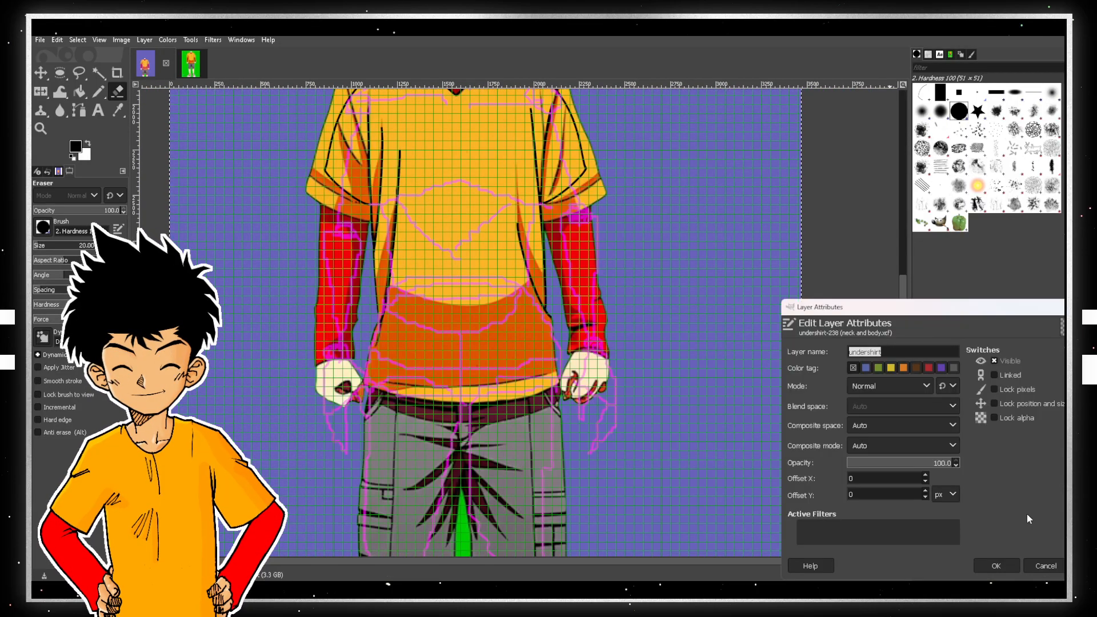
pyautogui.click(1046, 566)
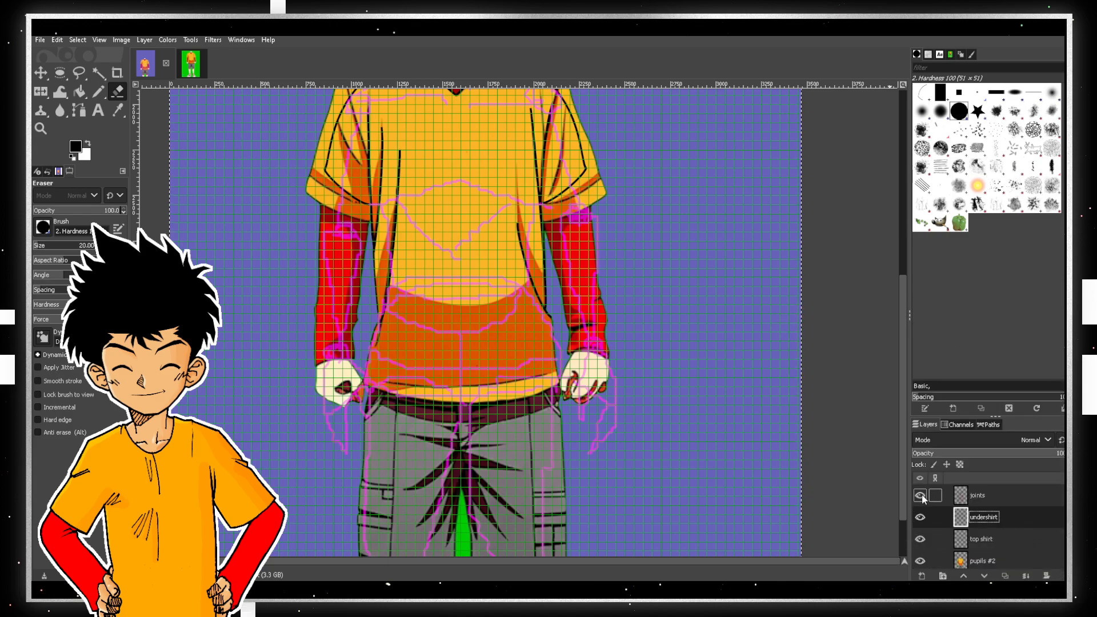
# - Hide the joints, pupils #2 and top shirt layers so that only the undershirt line art shows over the background
pyautogui.click(921, 495)
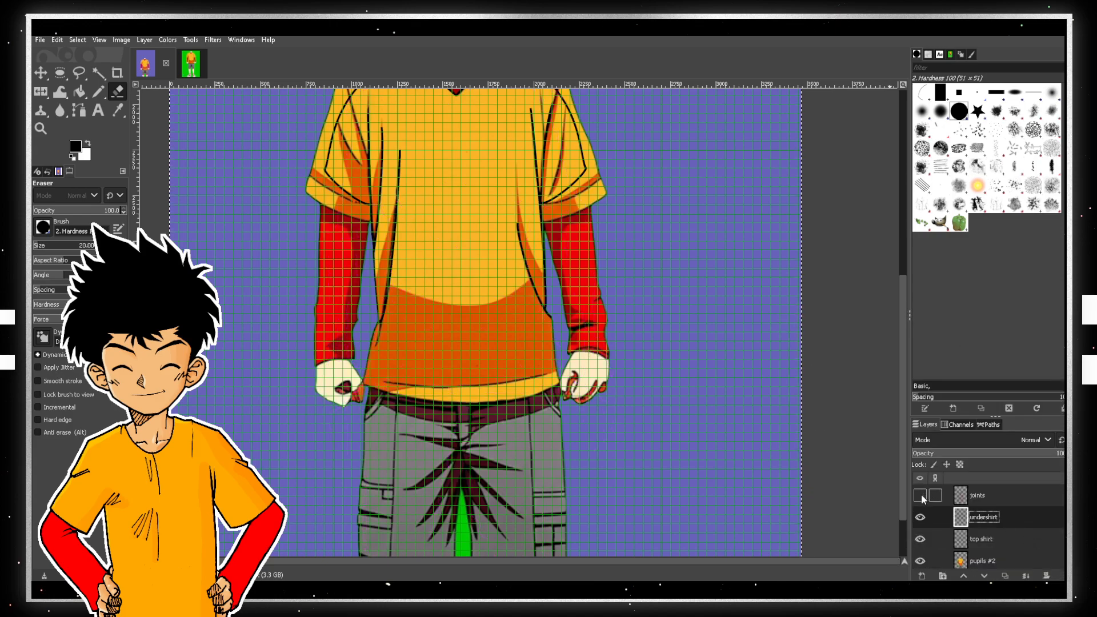
pyautogui.click(921, 562)
pyautogui.scroll(5, 649, 387)
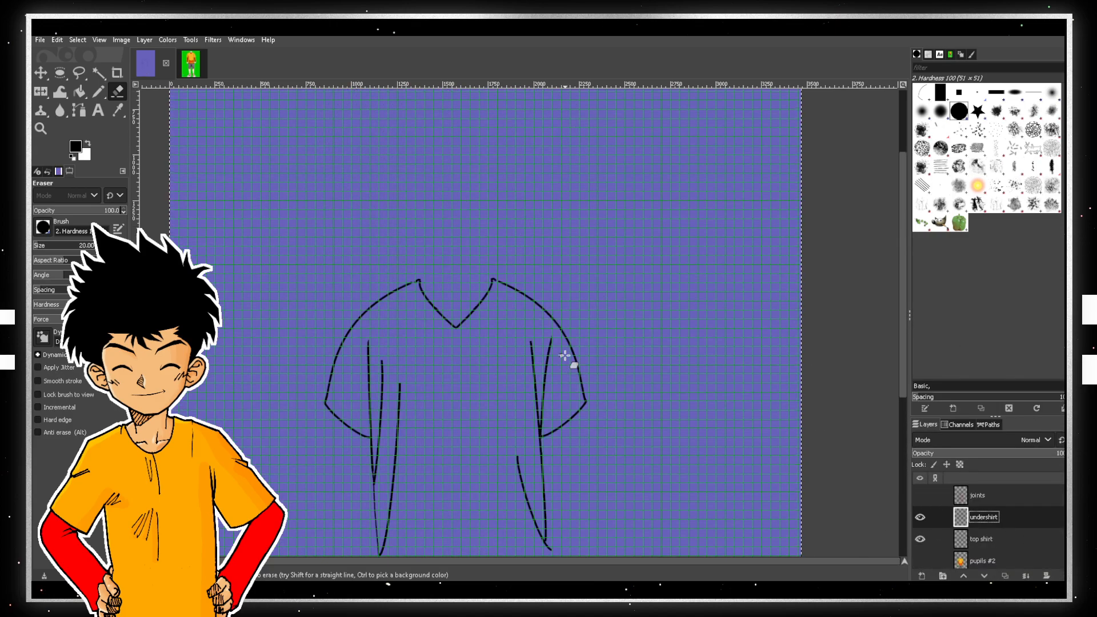
pyautogui.click(1016, 543)
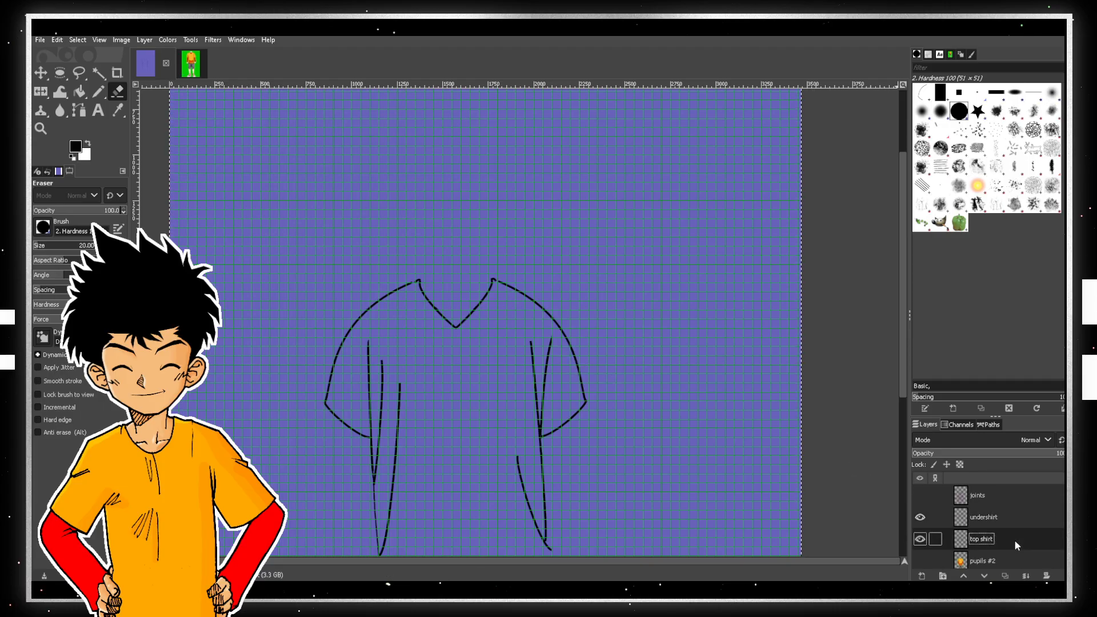
pyautogui.click(921, 539)
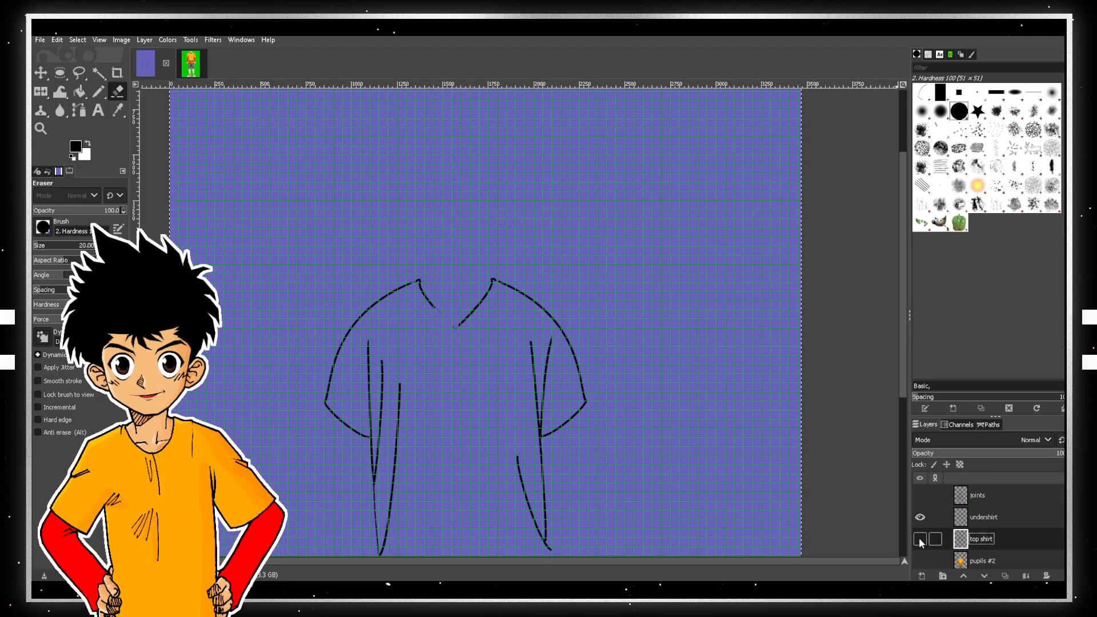
pyautogui.click(921, 539)
pyautogui.click(921, 539)
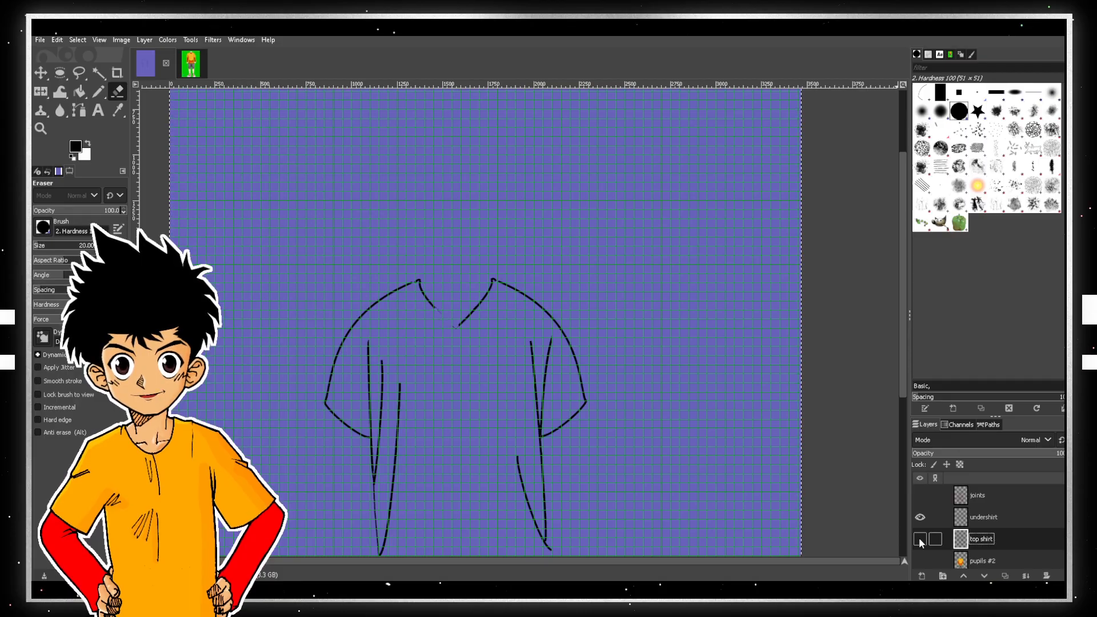
# - Check which lines belong to the undershirt and top shirt layers by toggling their visibility, leaving only the undershirt shown
pyautogui.click(920, 517)
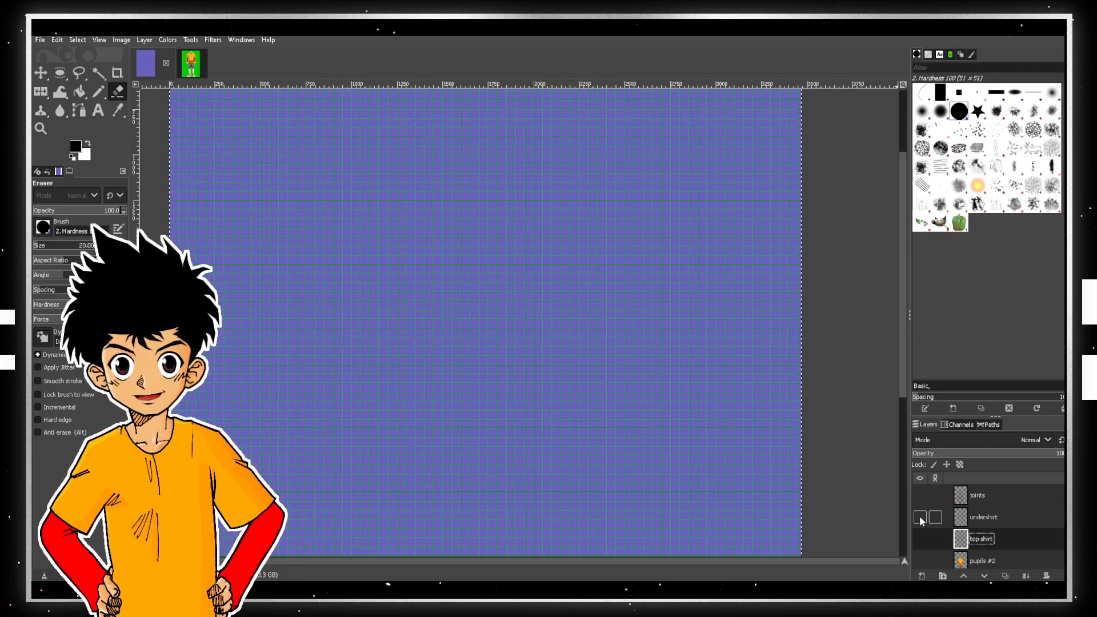
pyautogui.click(920, 517)
pyautogui.click(920, 517)
pyautogui.click(920, 517)
pyautogui.click(1023, 518)
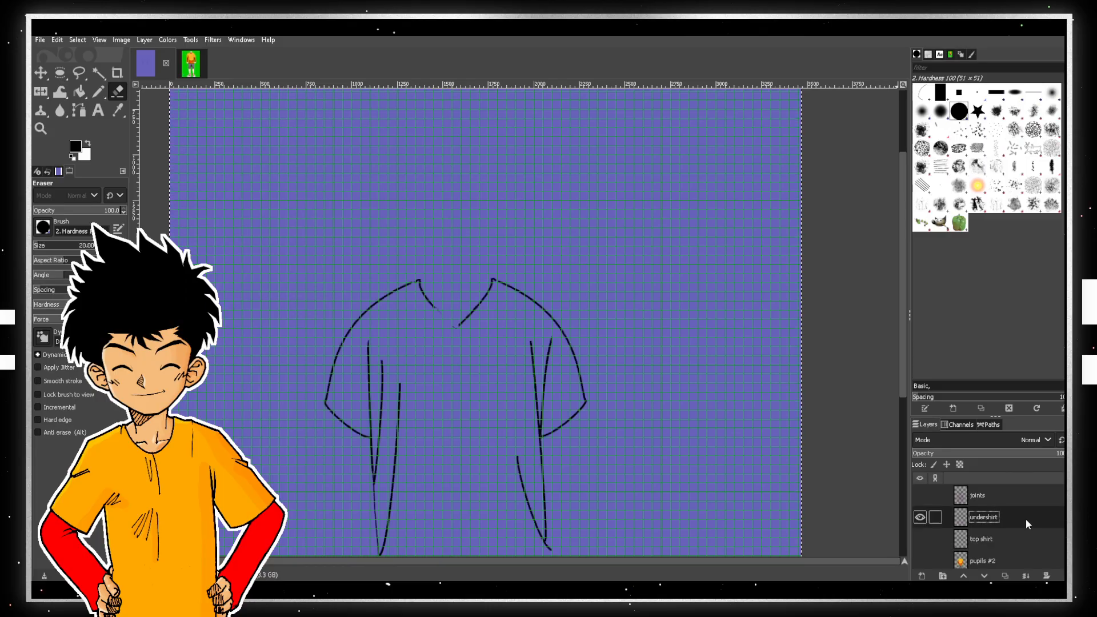
pyautogui.click(1017, 547)
pyautogui.click(921, 539)
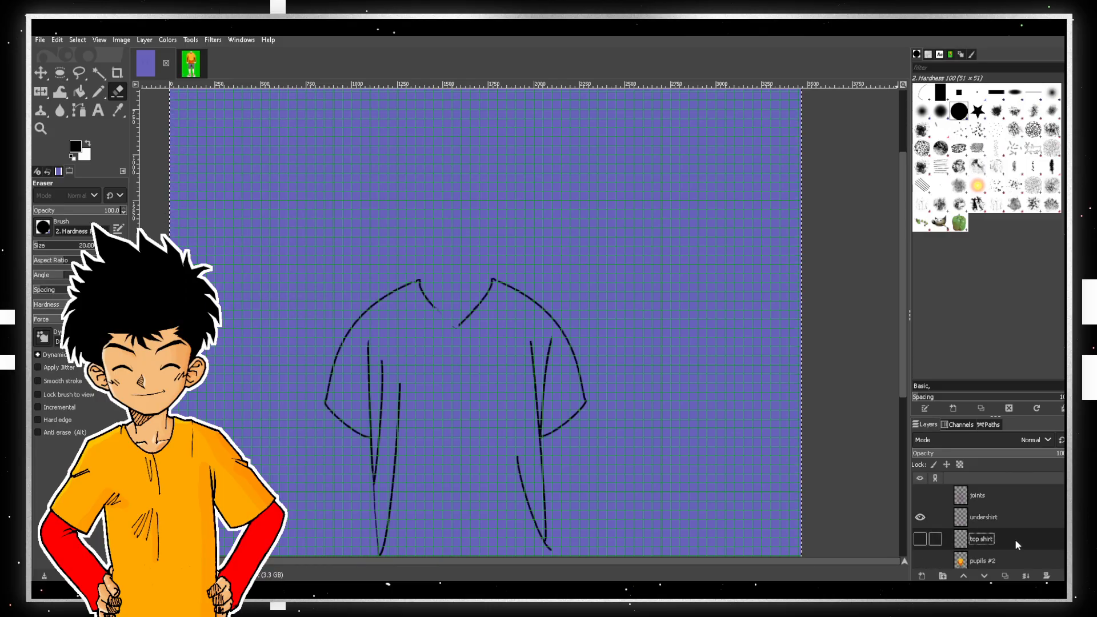
pyautogui.click(921, 539)
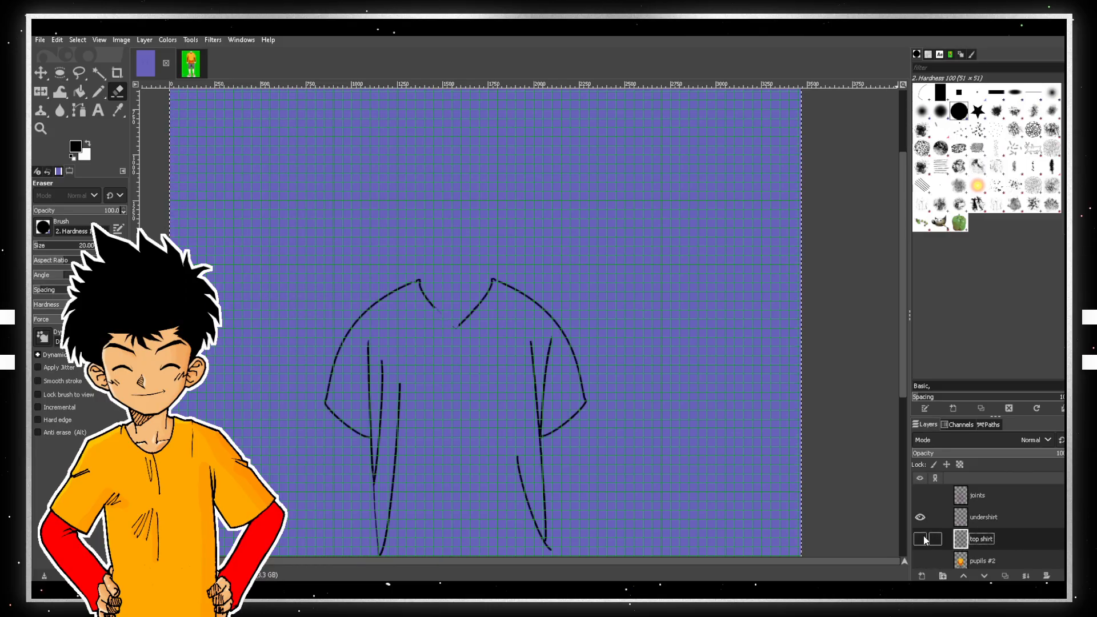
# - Erase the lower point of the V-neck on the undershirt layer and trim both remaining collar lines to about the same height
pyautogui.click(1026, 523)
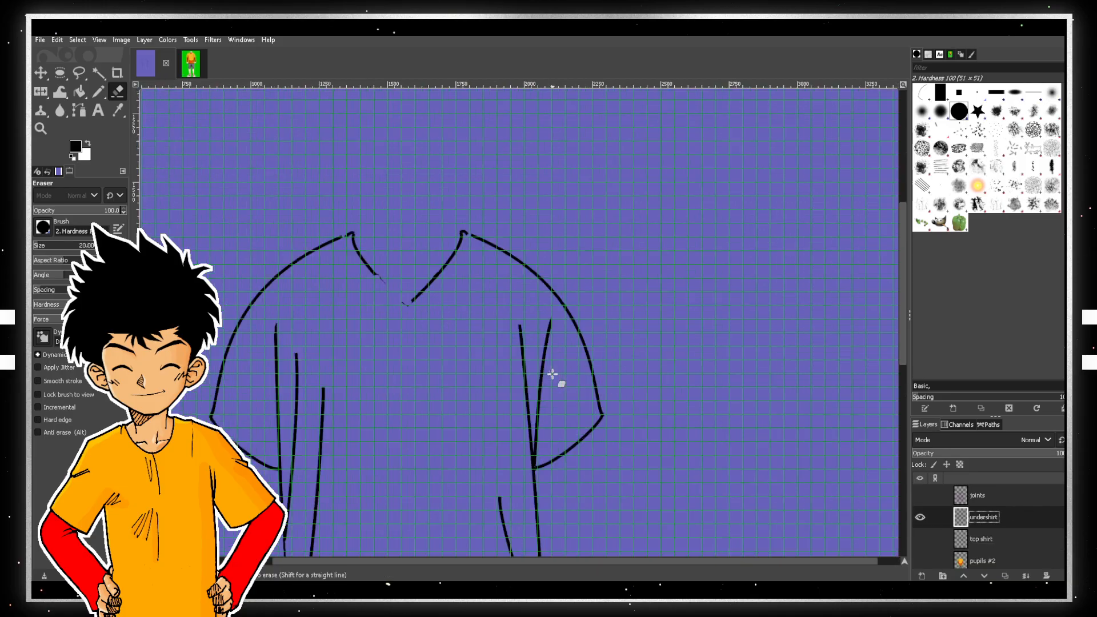
pyautogui.scroll(2, 553, 375)
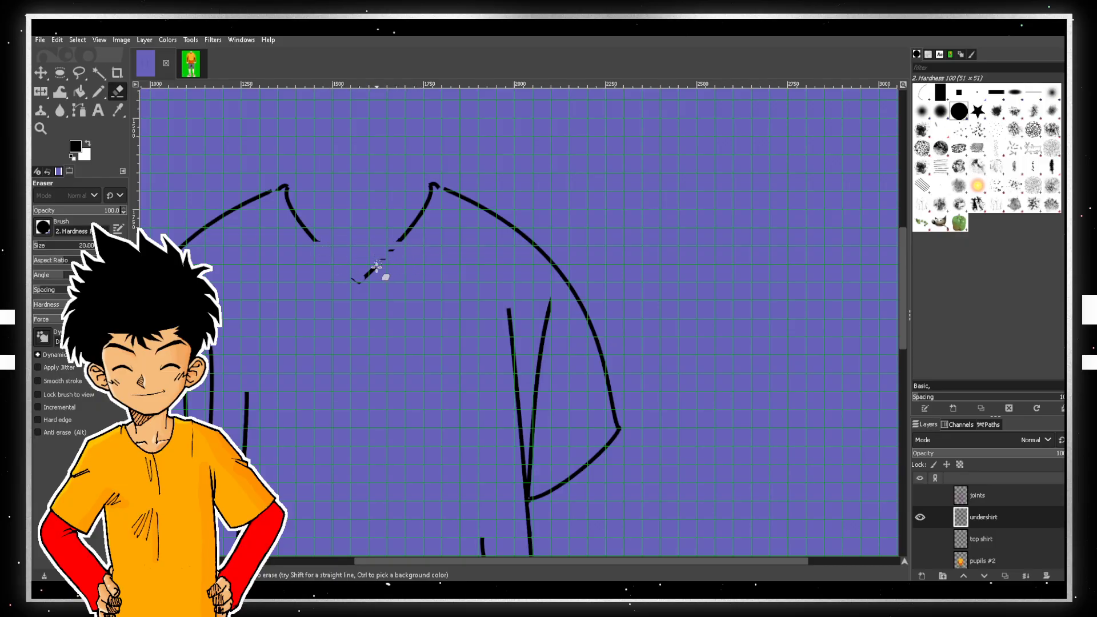
pyautogui.moveTo(379, 265); pyautogui.dragTo(352, 275)
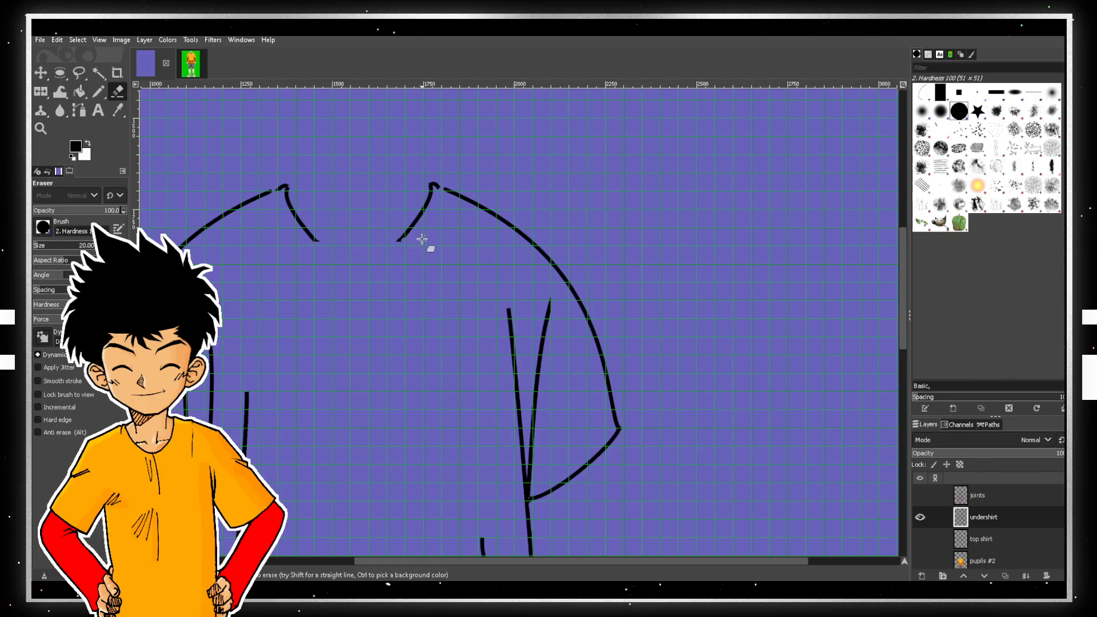
pyautogui.moveTo(303, 239); pyautogui.dragTo(416, 240)
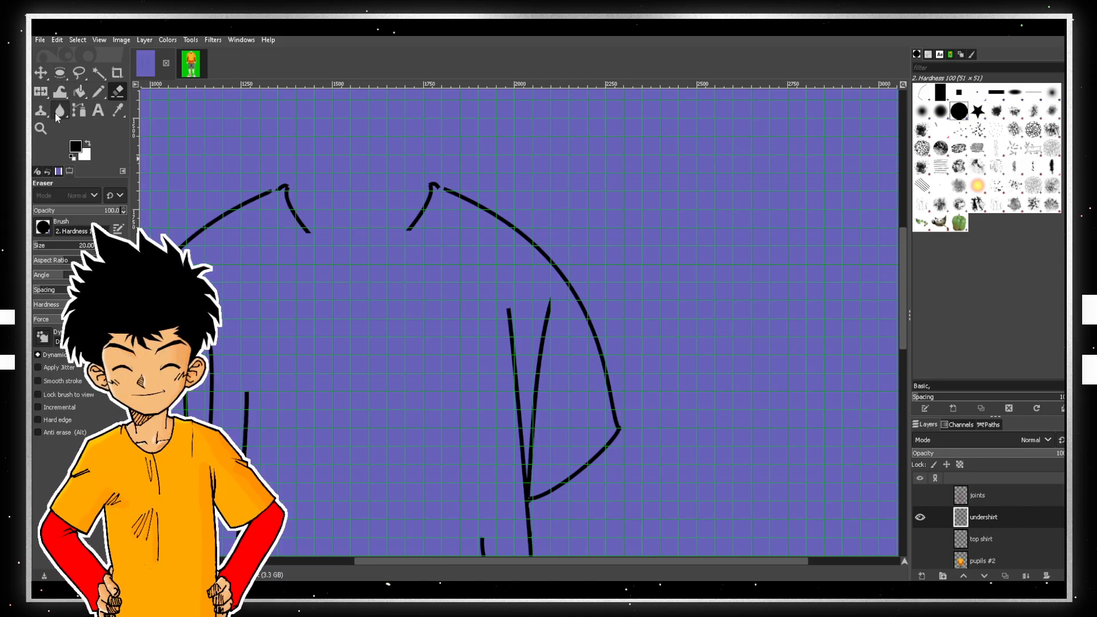
# - Trim the lower end of the left collar line on the undershirt layer with the Eraser
pyautogui.click(80, 114)
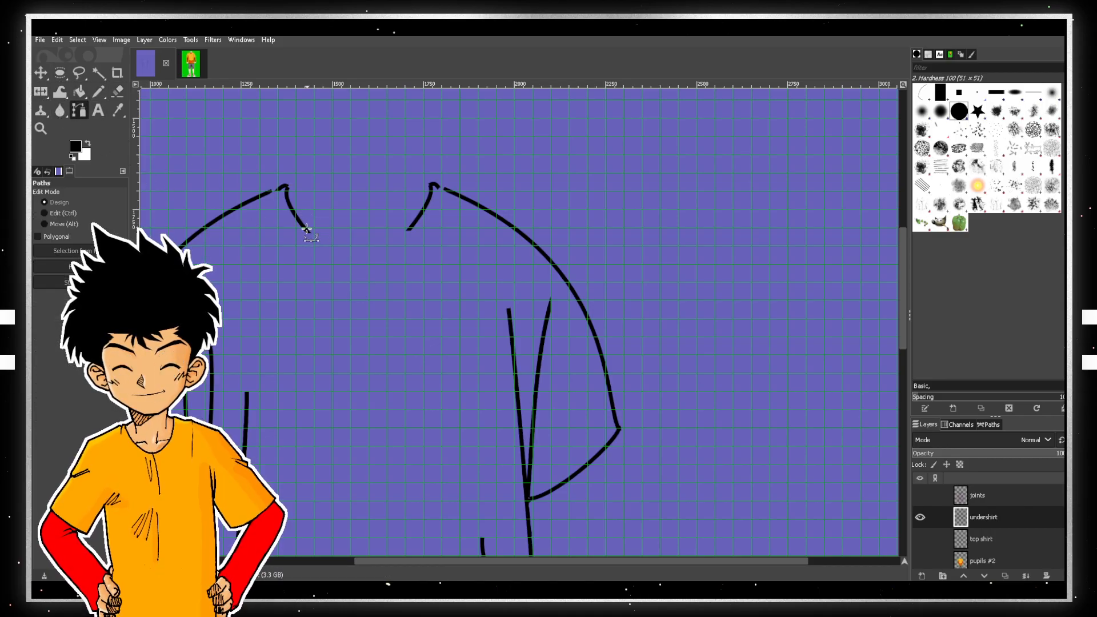
pyautogui.scroll(2, 307, 229)
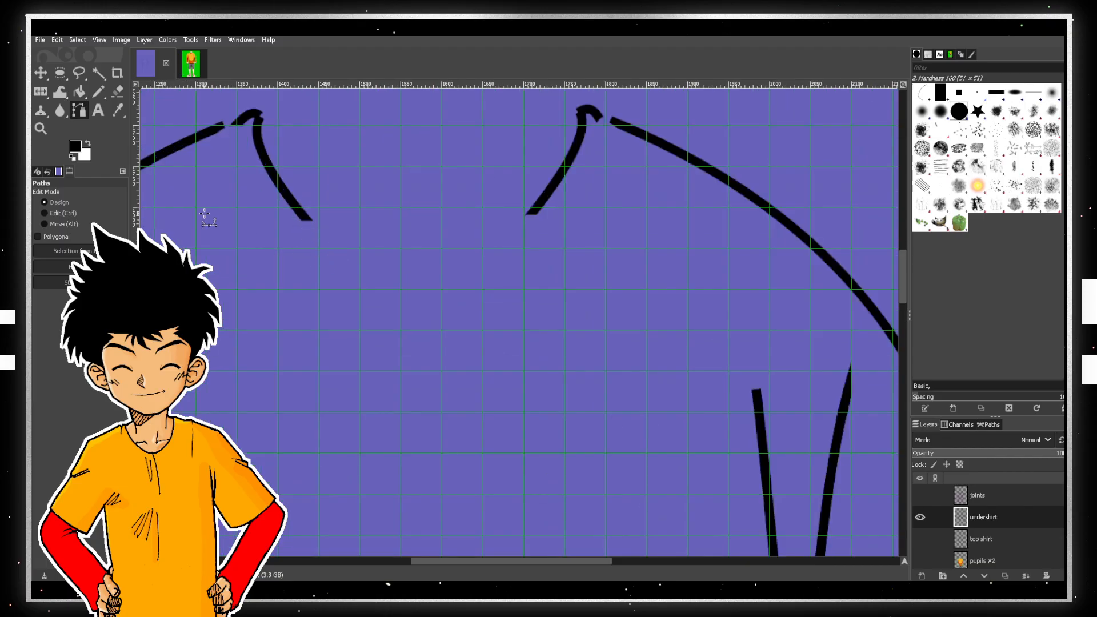
pyautogui.click(117, 94)
pyautogui.moveTo(299, 225); pyautogui.dragTo(288, 221)
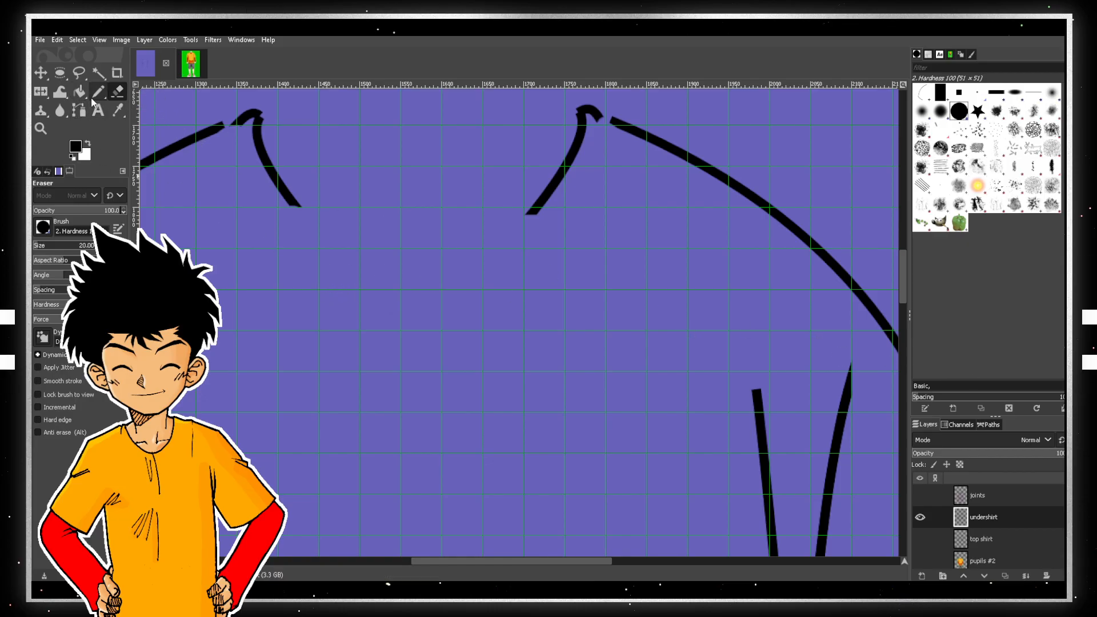
# - Draw a downward-curving path between the two collar ends and stroke it as a black round neckline on the undershirt layer
pyautogui.click(79, 111)
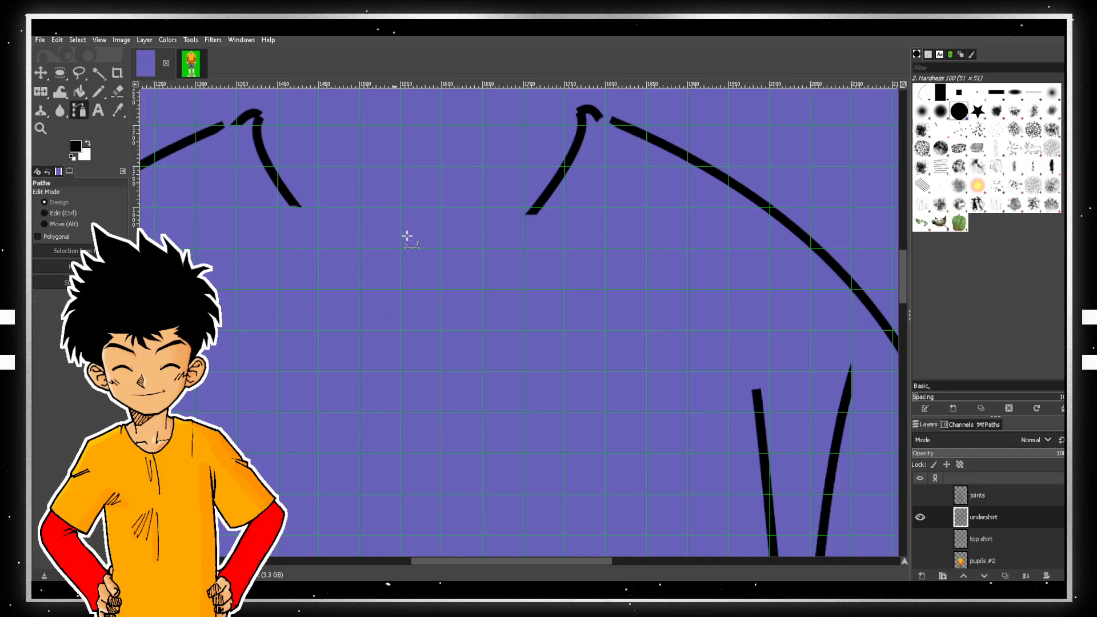
pyautogui.click(296, 207)
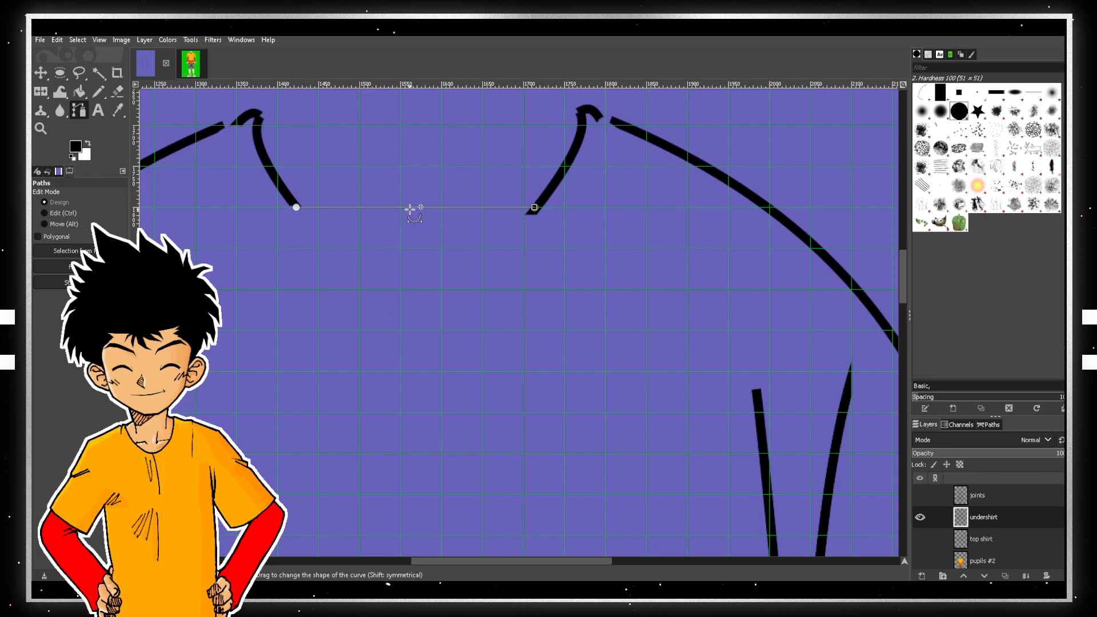
pyautogui.moveTo(412, 229); pyautogui.dragTo(403, 264)
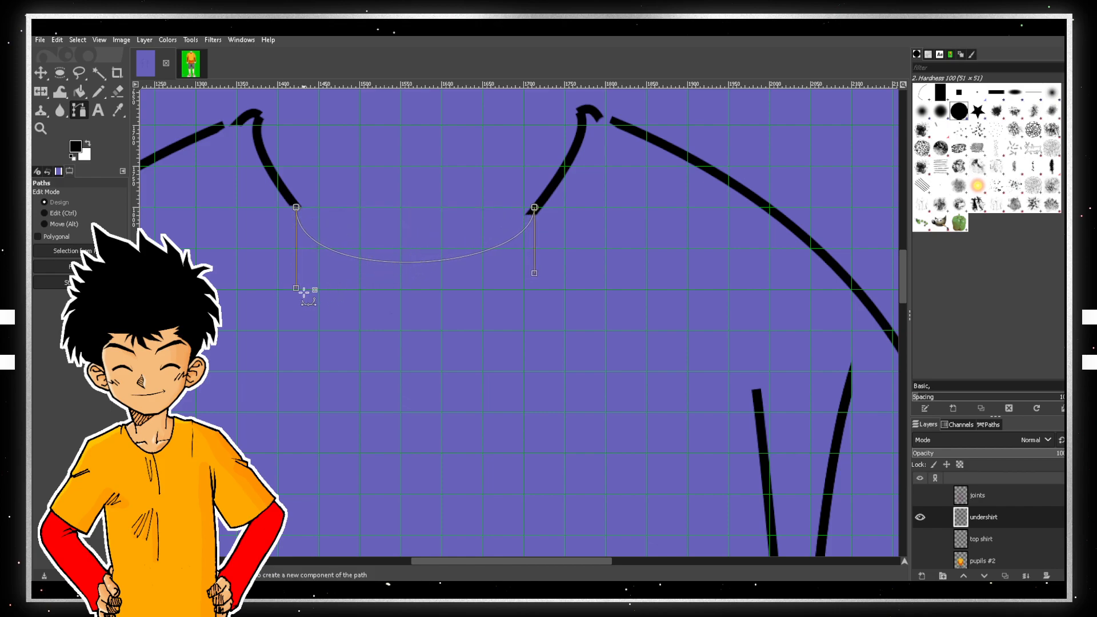
pyautogui.moveTo(297, 289); pyautogui.dragTo(320, 287)
pyautogui.hotkey('ctrl', 'z')
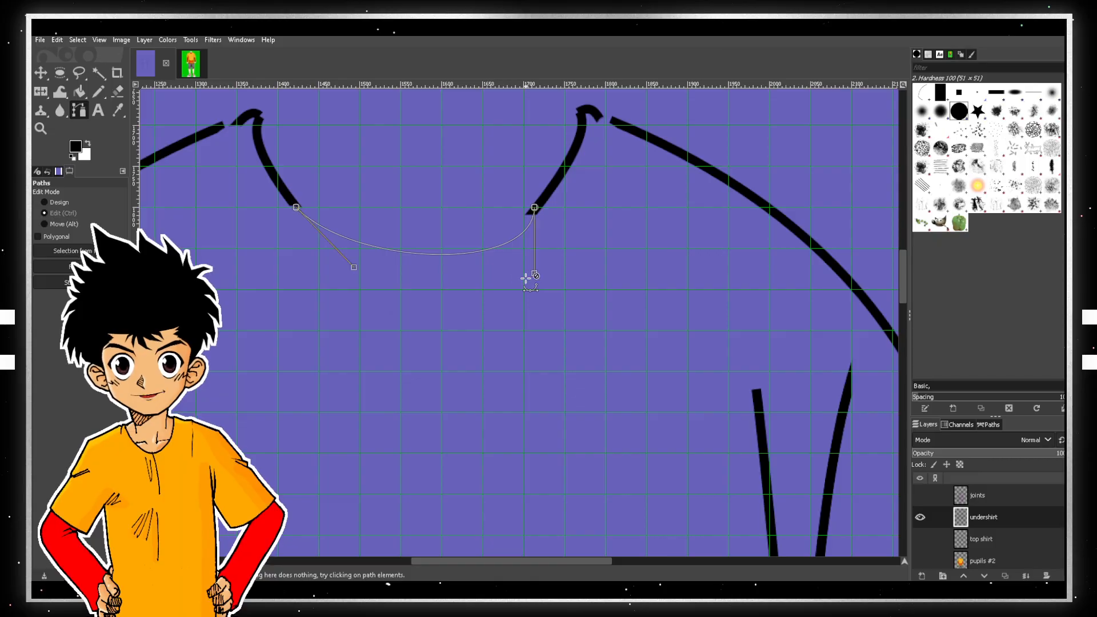
pyautogui.moveTo(533, 274); pyautogui.dragTo(478, 272)
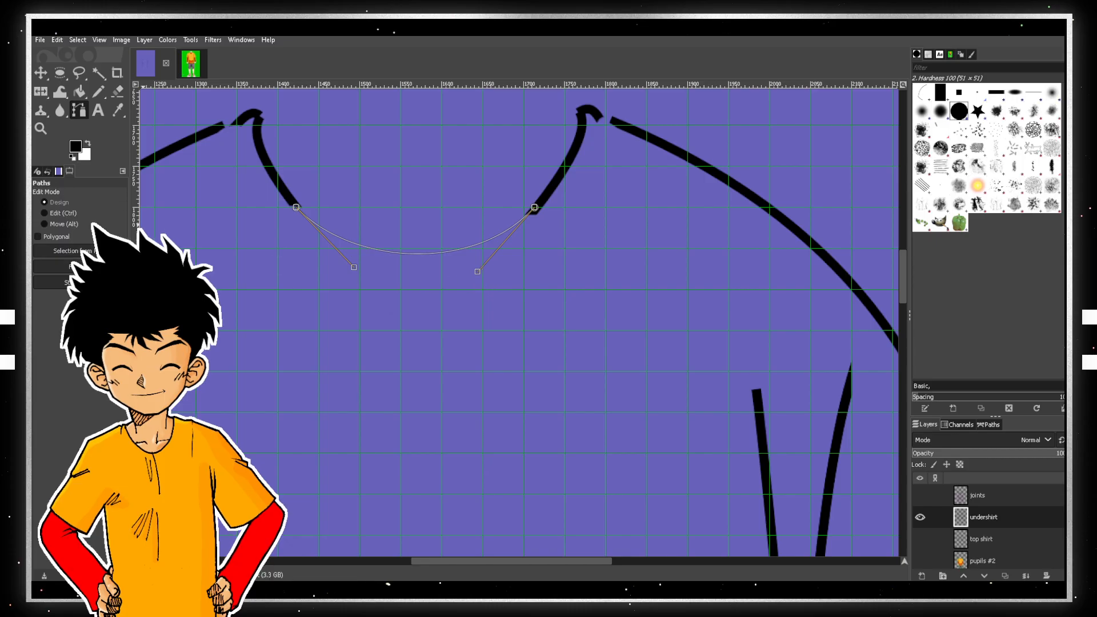
pyautogui.click(69, 282)
pyautogui.click(163, 381)
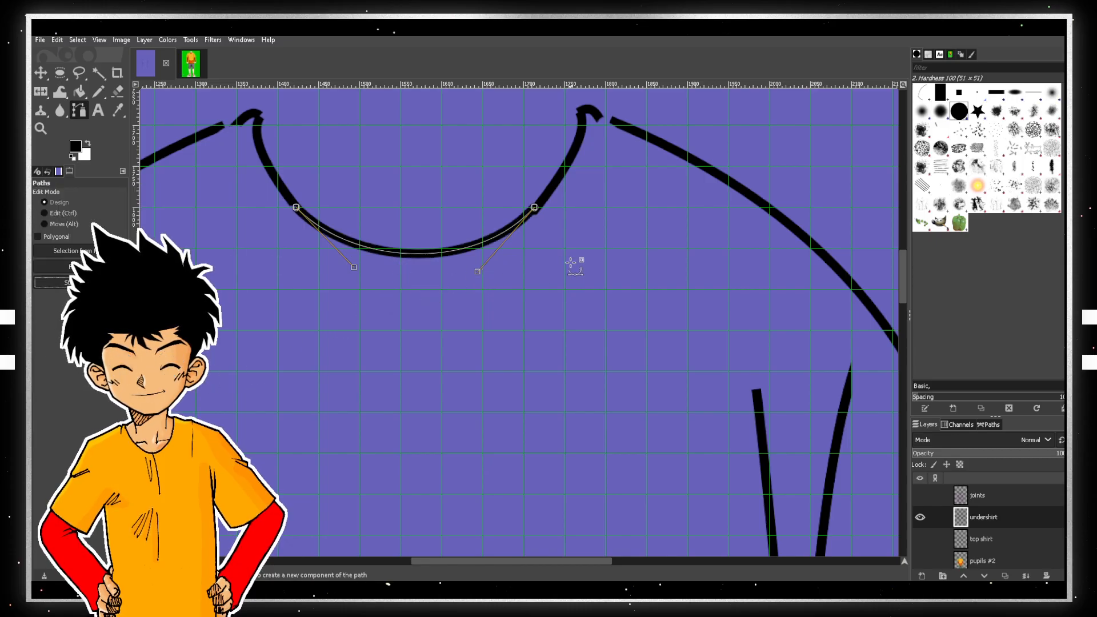
# - Hide the undershirt layer and show the top shirt layer
pyautogui.scroll(3, 632, 224)
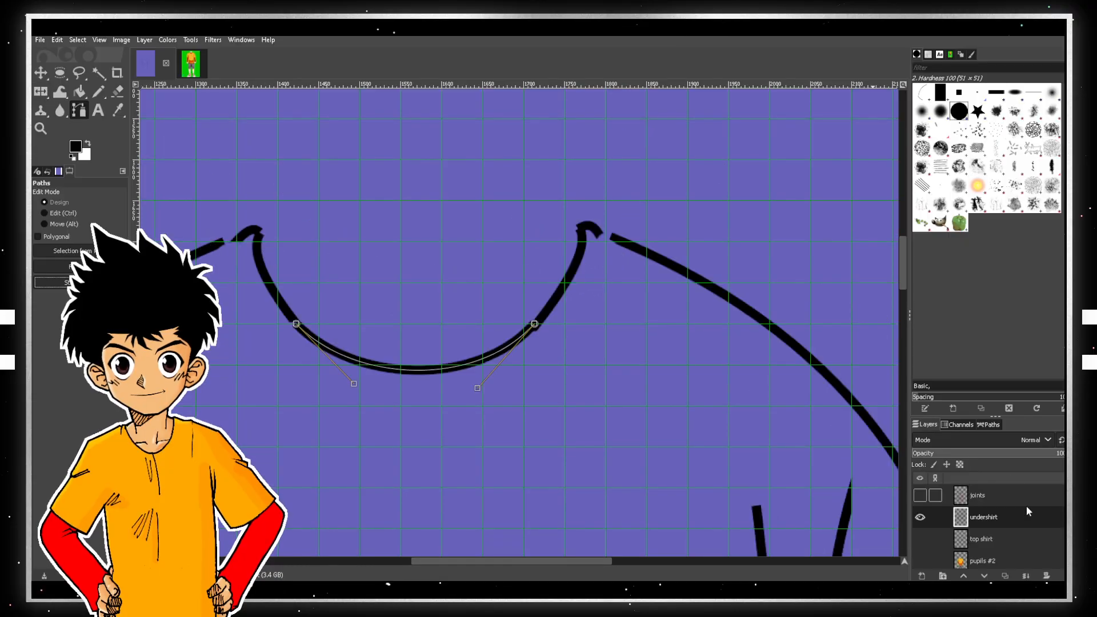
pyautogui.click(921, 517)
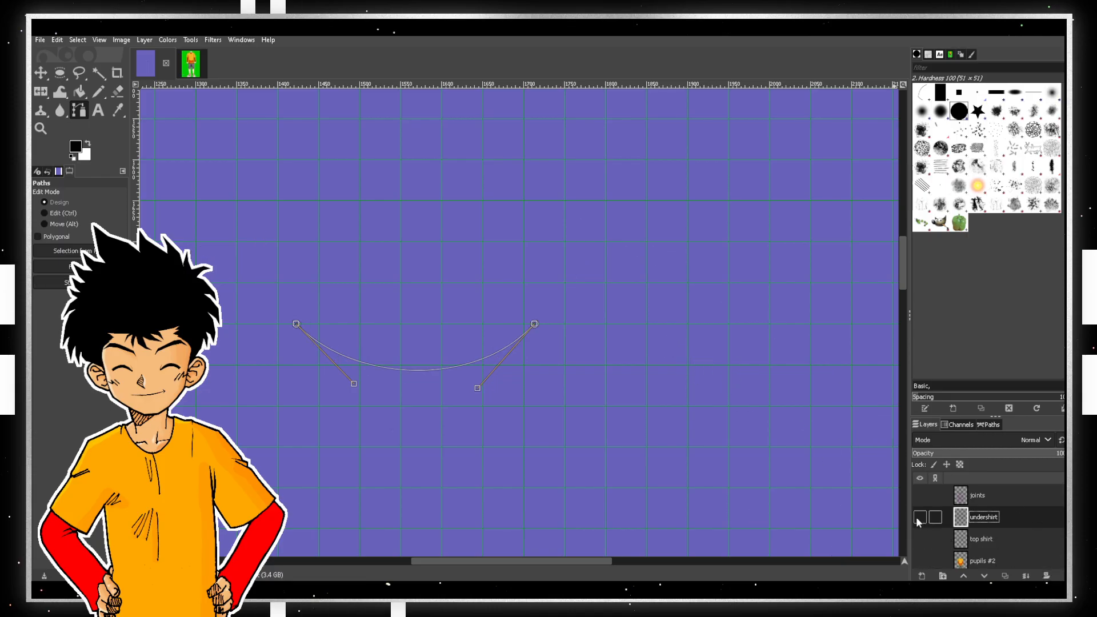
pyautogui.click(920, 539)
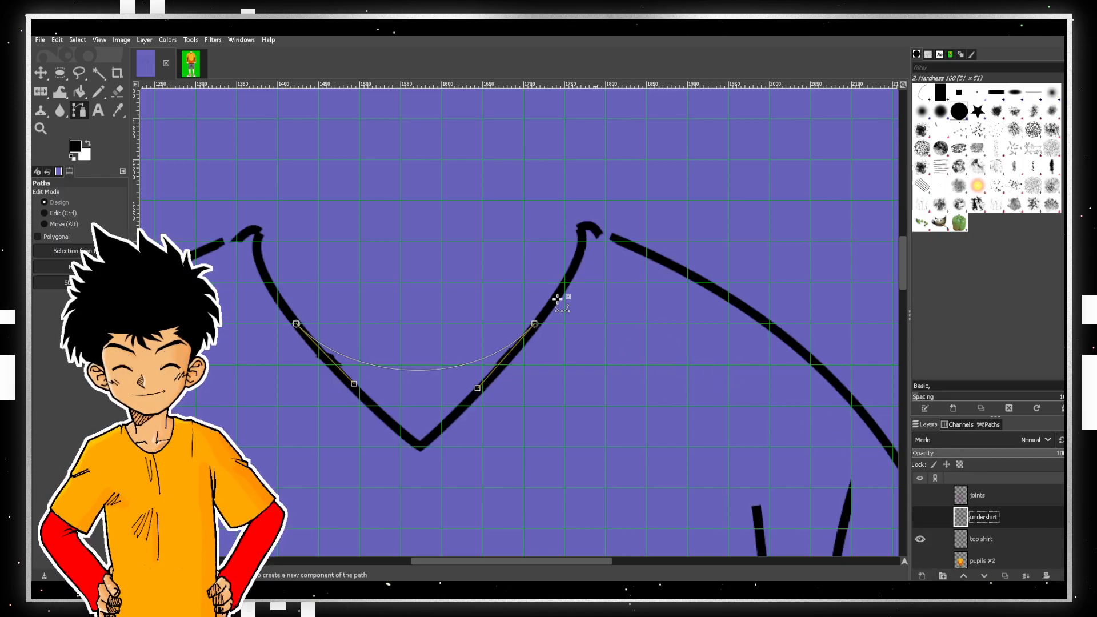
# - Set the Pencil size to 12 and try to paint at the gap between the right shoulder line and collar
pyautogui.press('n')
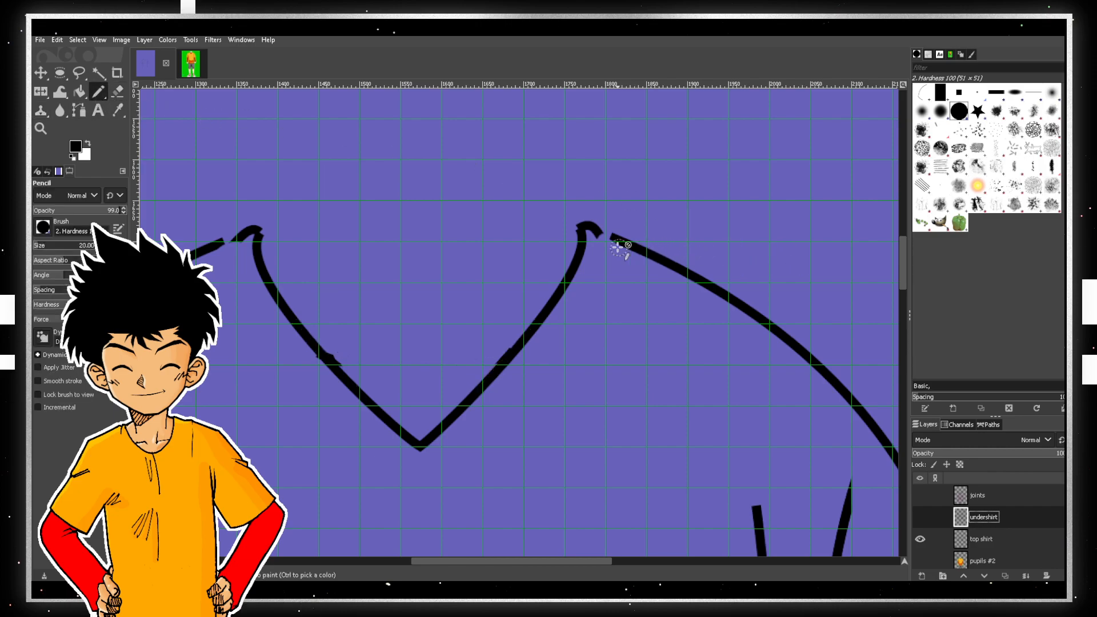
pyautogui.press('[')
pyautogui.press('[')
pyautogui.press('[')
pyautogui.press('[')
pyautogui.press('[')
pyautogui.press('[')
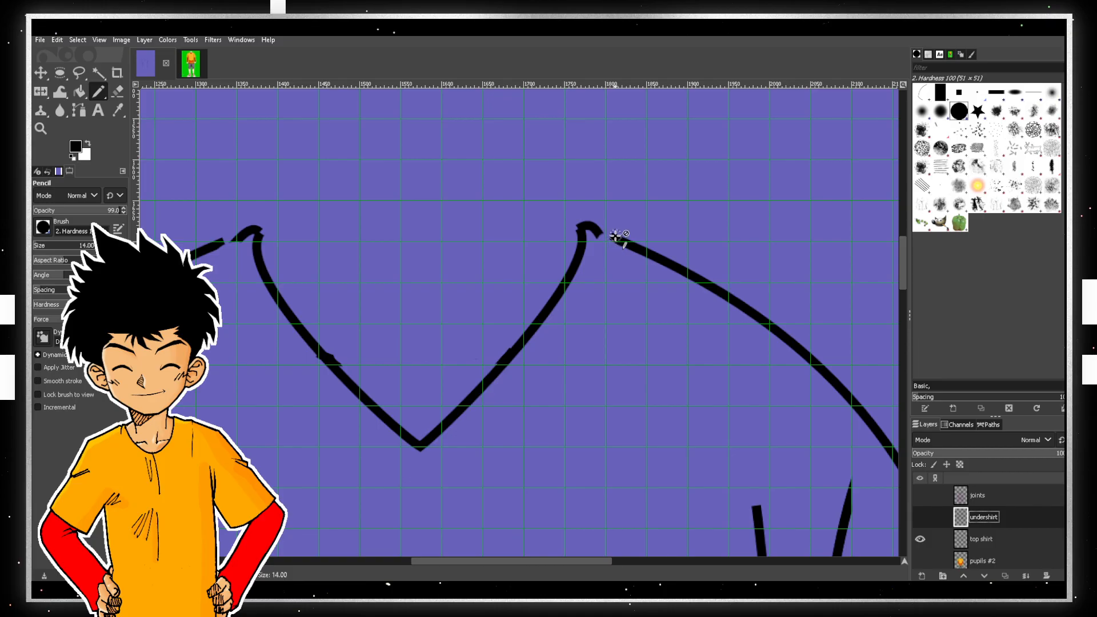
pyautogui.press('[')
pyautogui.press('[')
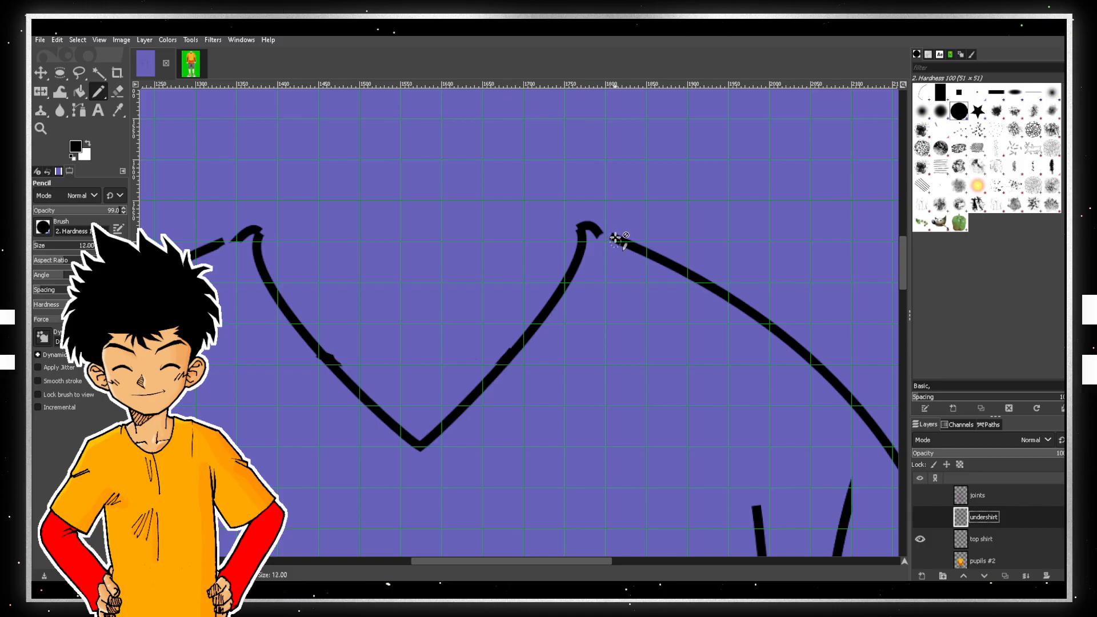
pyautogui.click(607, 235)
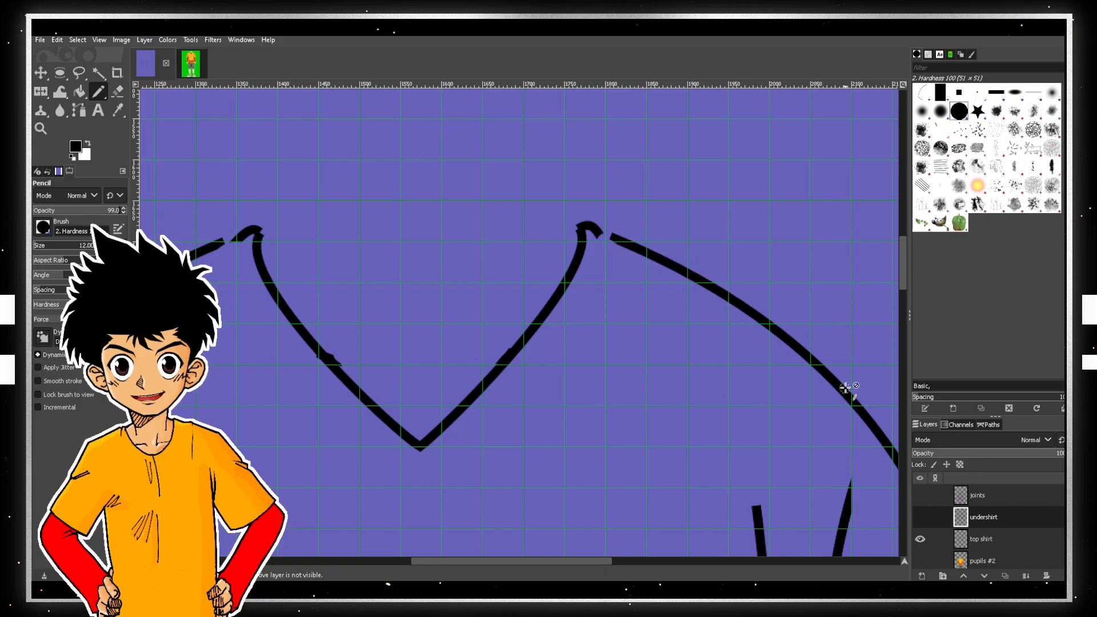
# - Show the undershirt briefly against the V-neck, hide it again, and make the top shirt layer active
pyautogui.click(922, 520)
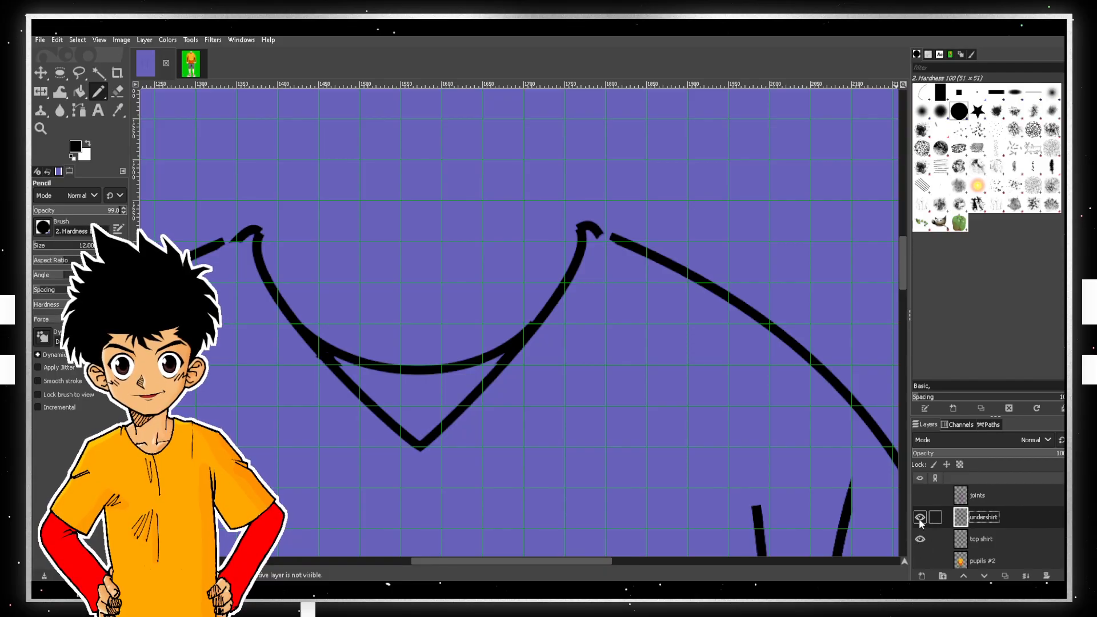
pyautogui.click(920, 518)
pyautogui.click(1034, 541)
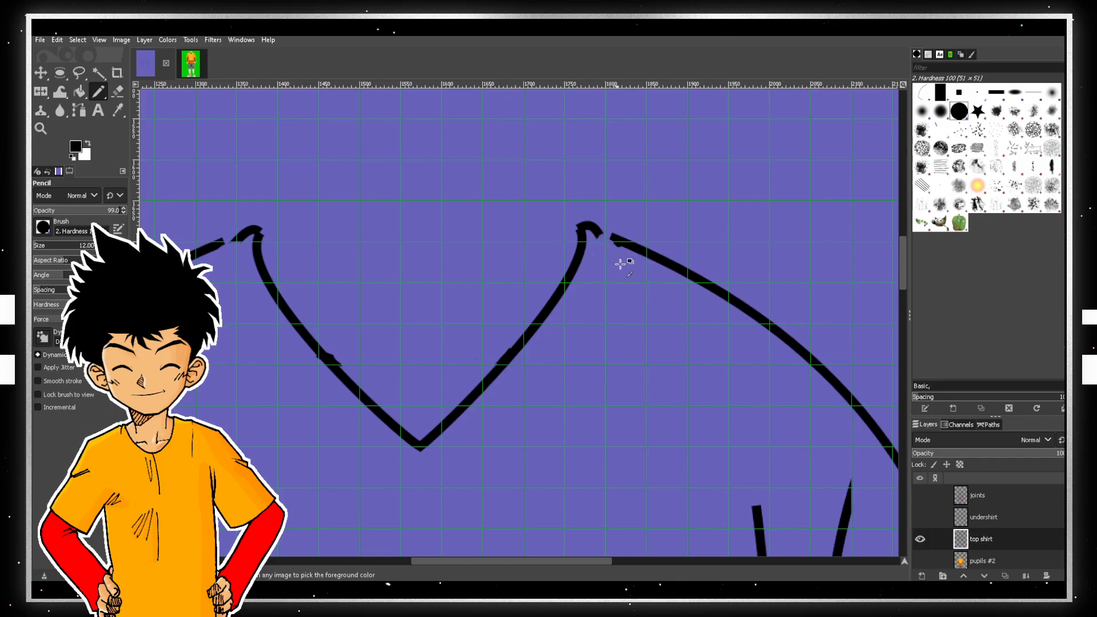
# - Try to bridge the gap between the left shoulder line and the collar with a freehand Pencil stroke
pyautogui.hscroll(-5, 640, 243)
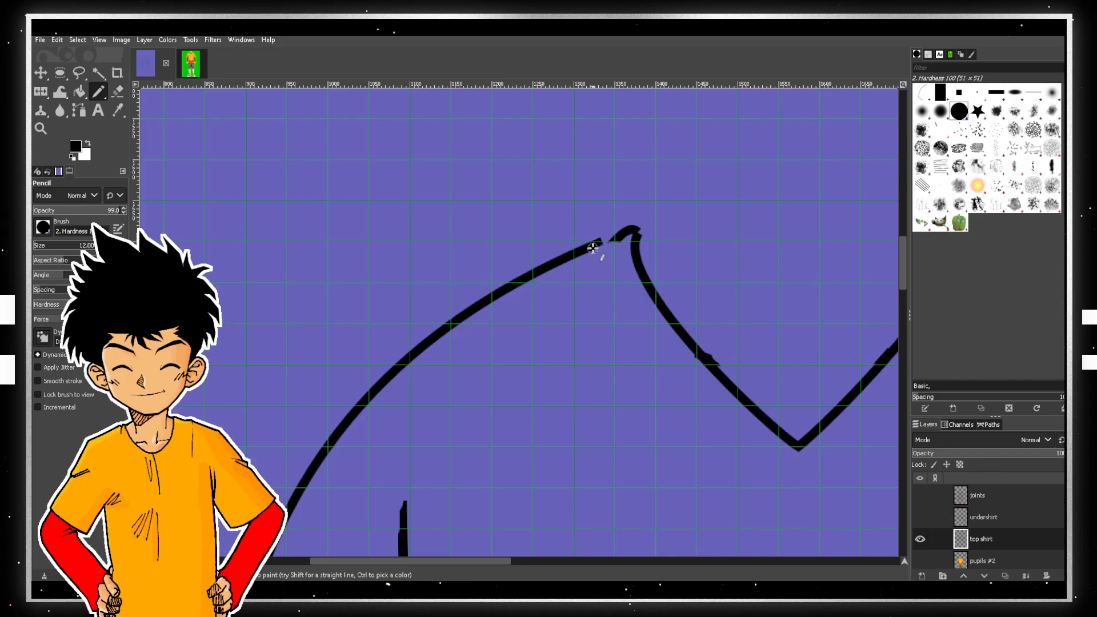
pyautogui.moveTo(595, 245); pyautogui.dragTo(618, 238)
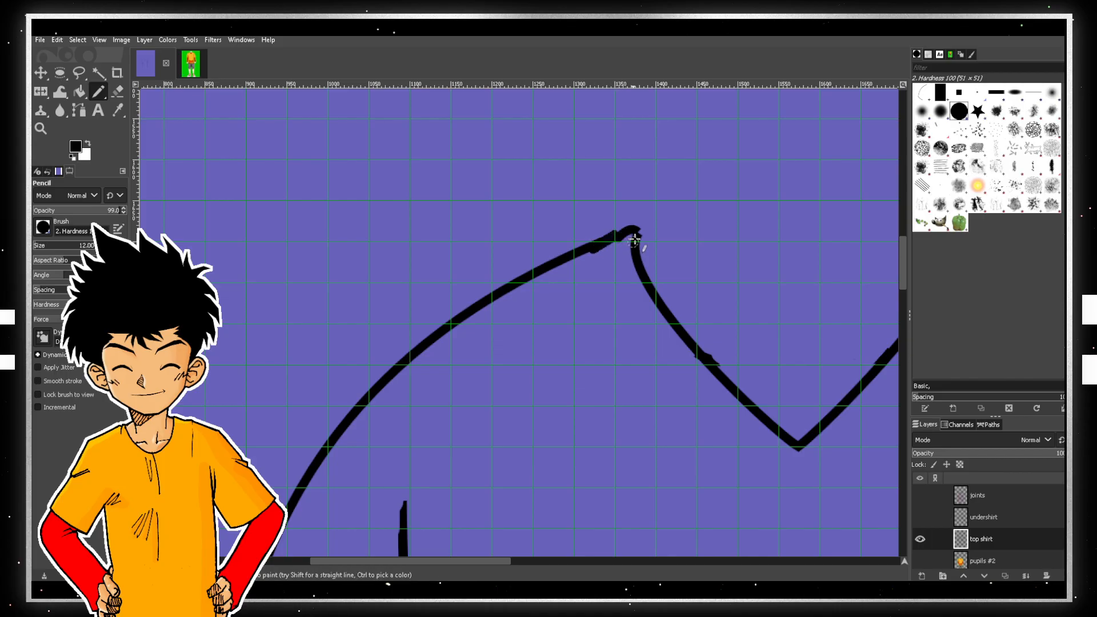
pyautogui.hotkey('ctrl', 'z')
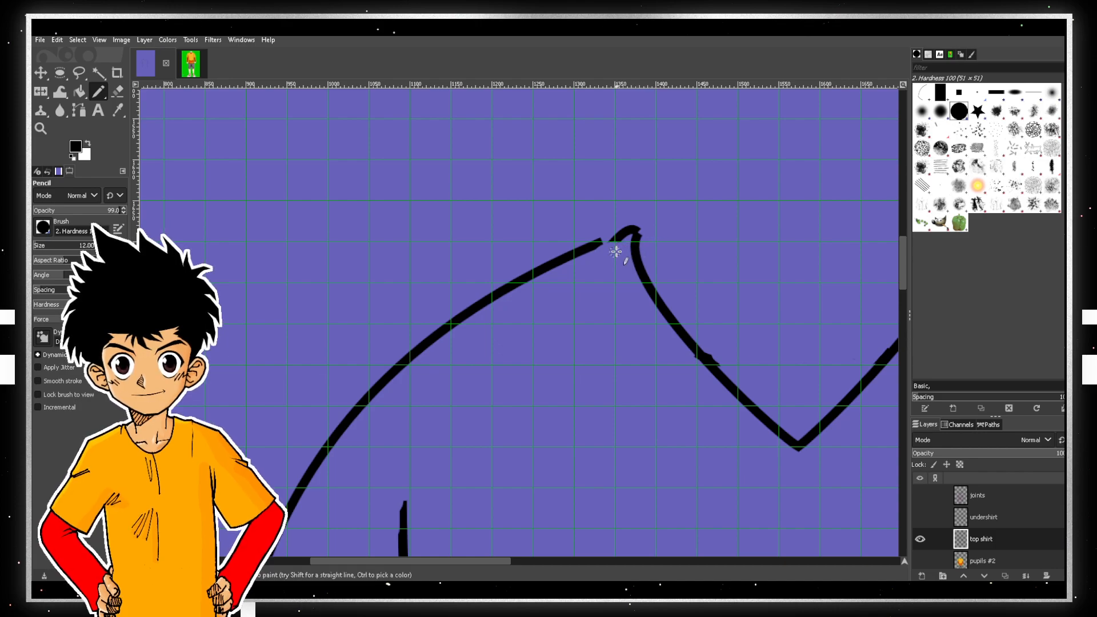
# - Reduce the Pencil size to 10
pyautogui.press('[')
pyautogui.press(']')
pyautogui.press('[')
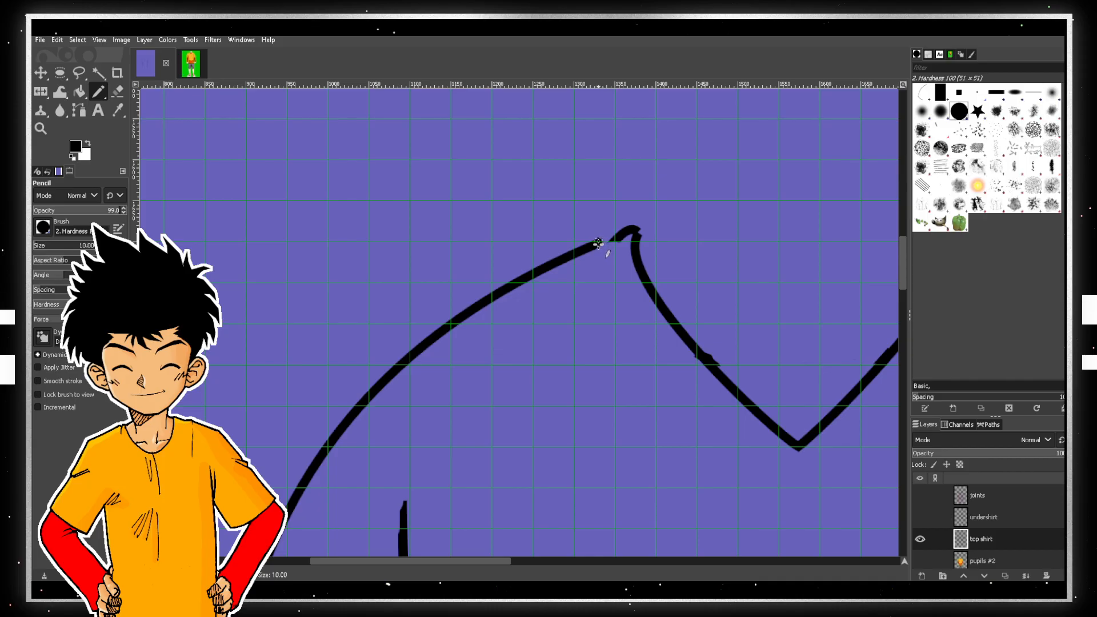
# - Try to join the left shoulder line to the collar tip with straight Pencil lines
pyautogui.keyDown('ctrl'); pyautogui.scroll(3, 596, 244); pyautogui.keyUp('ctrl')
pyautogui.keyDown('ctrl'); pyautogui.scroll(1, 613, 249); pyautogui.keyUp('ctrl')
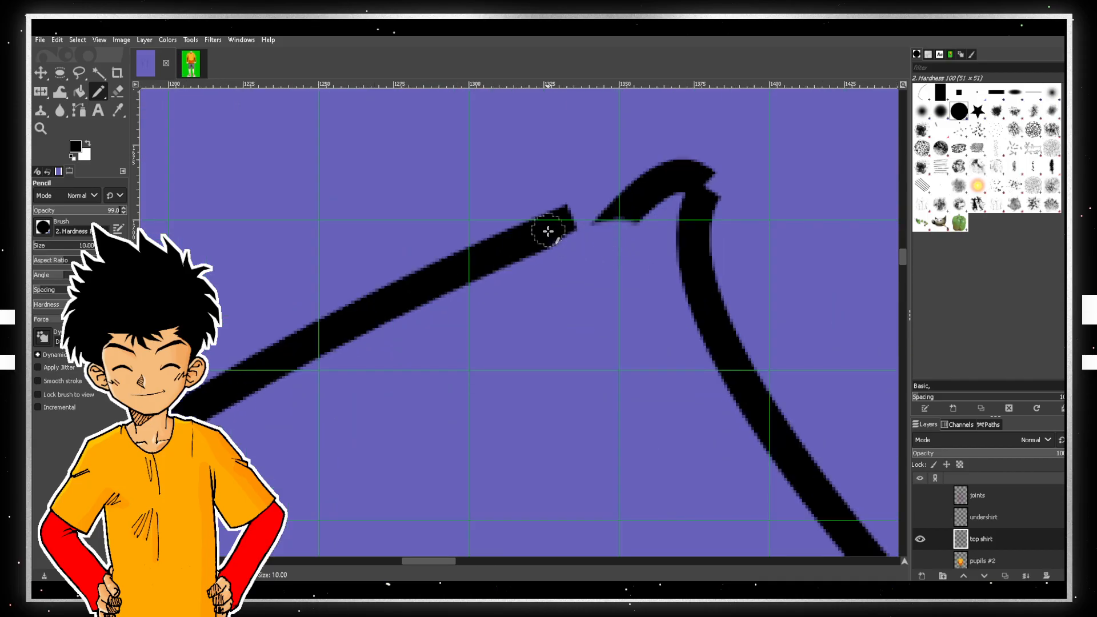
pyautogui.keyDown('shift'); pyautogui.click(622, 207); pyautogui.keyUp('shift')
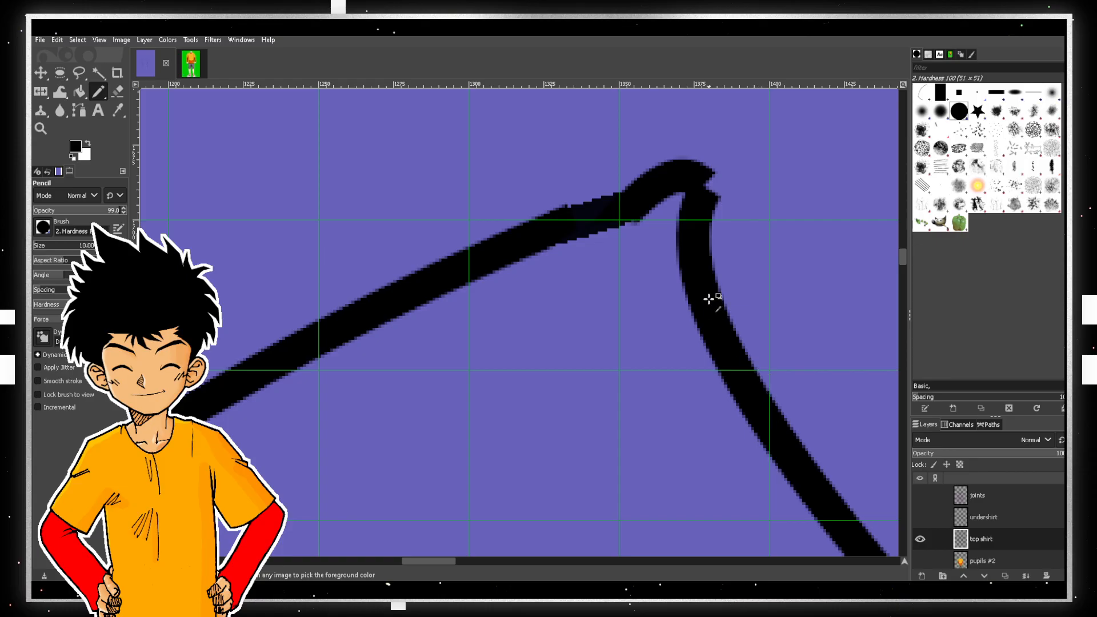
pyautogui.hotkey('ctrl', 'z')
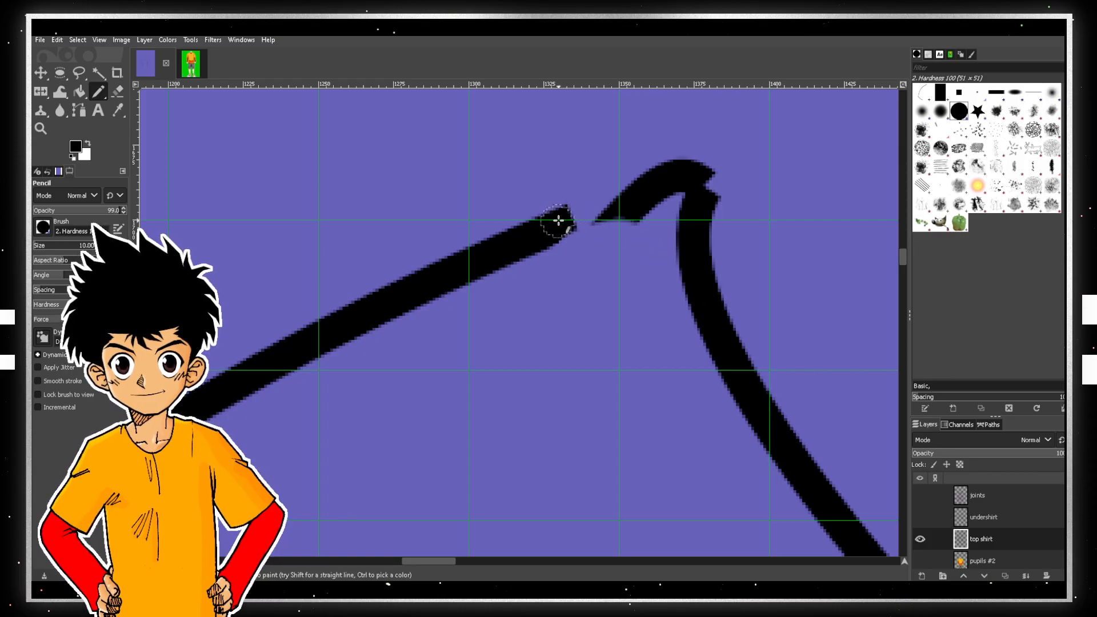
pyautogui.keyDown('shift'); pyautogui.click(653, 192); pyautogui.keyUp('shift')
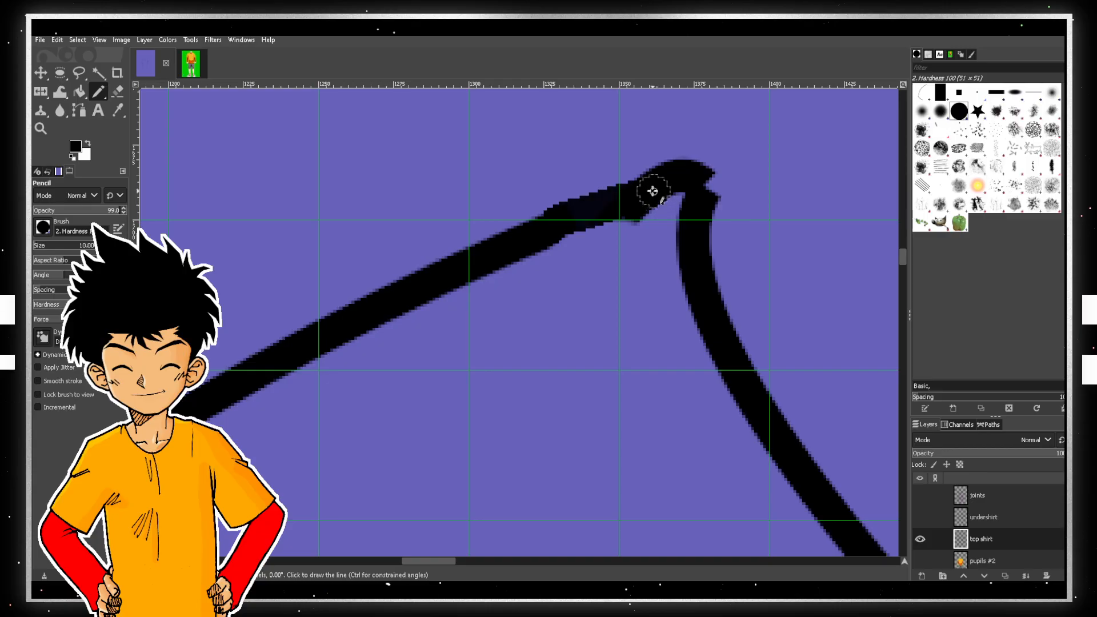
pyautogui.hotkey('ctrl', 'z')
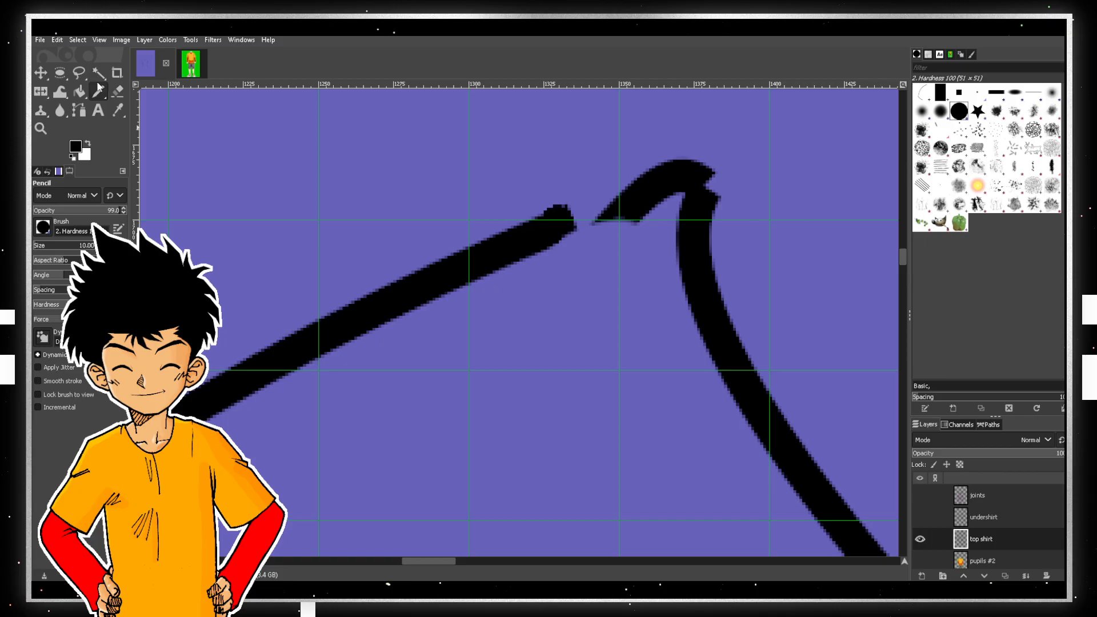
# - Erase the tapered outer tip of the left collar on the top shirt layer and fill the notch at its corner with the Pencil
pyautogui.click(116, 93)
pyautogui.moveTo(638, 240); pyautogui.dragTo(615, 211)
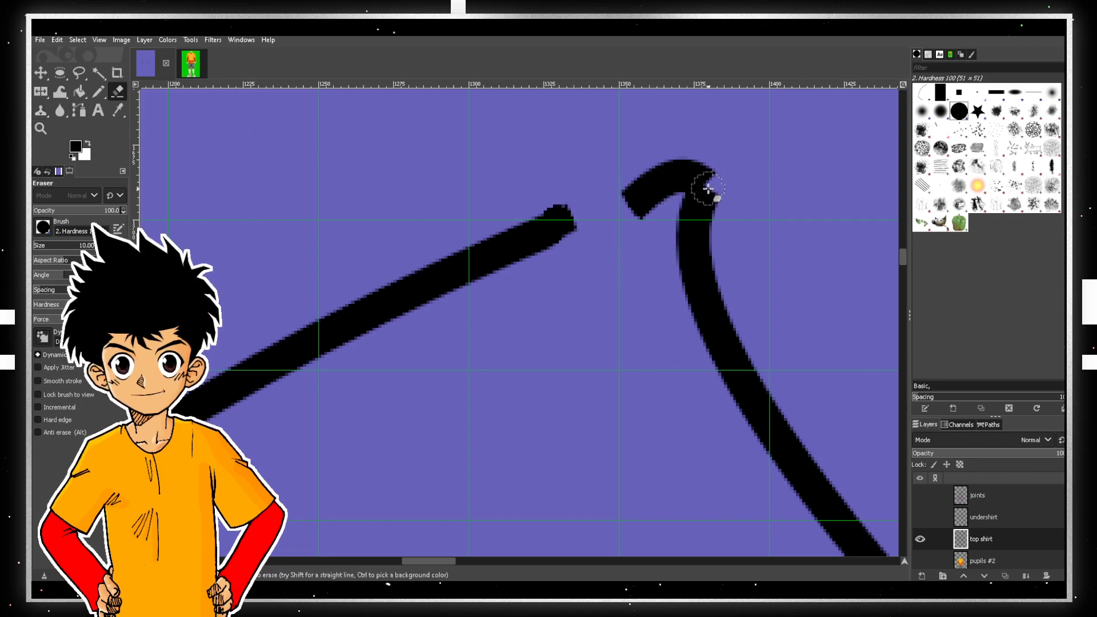
pyautogui.click(98, 91)
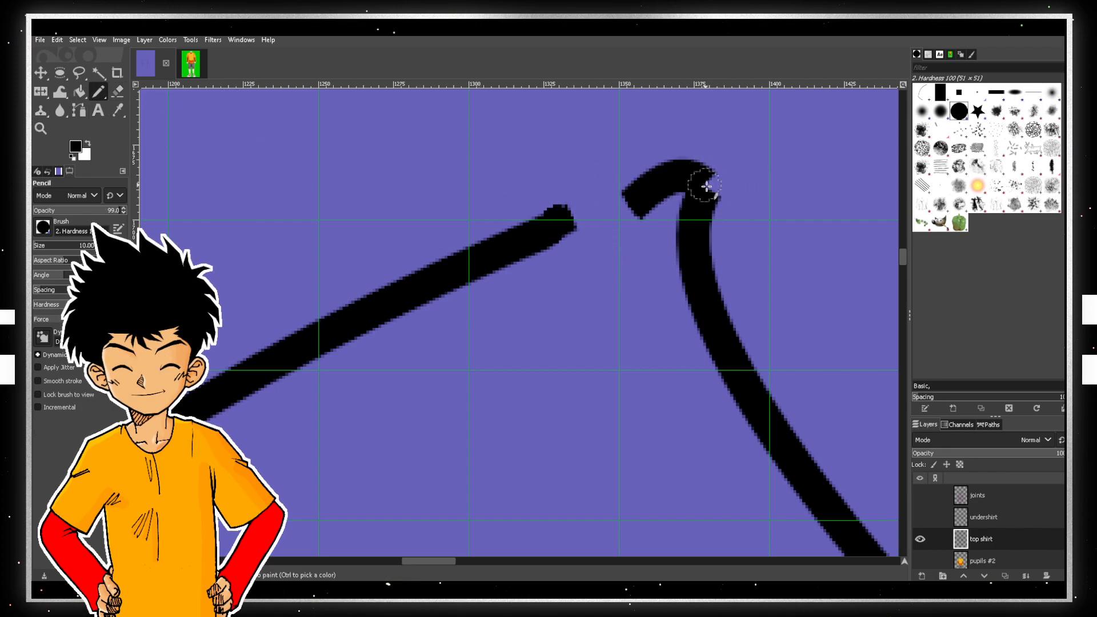
pyautogui.click(708, 184)
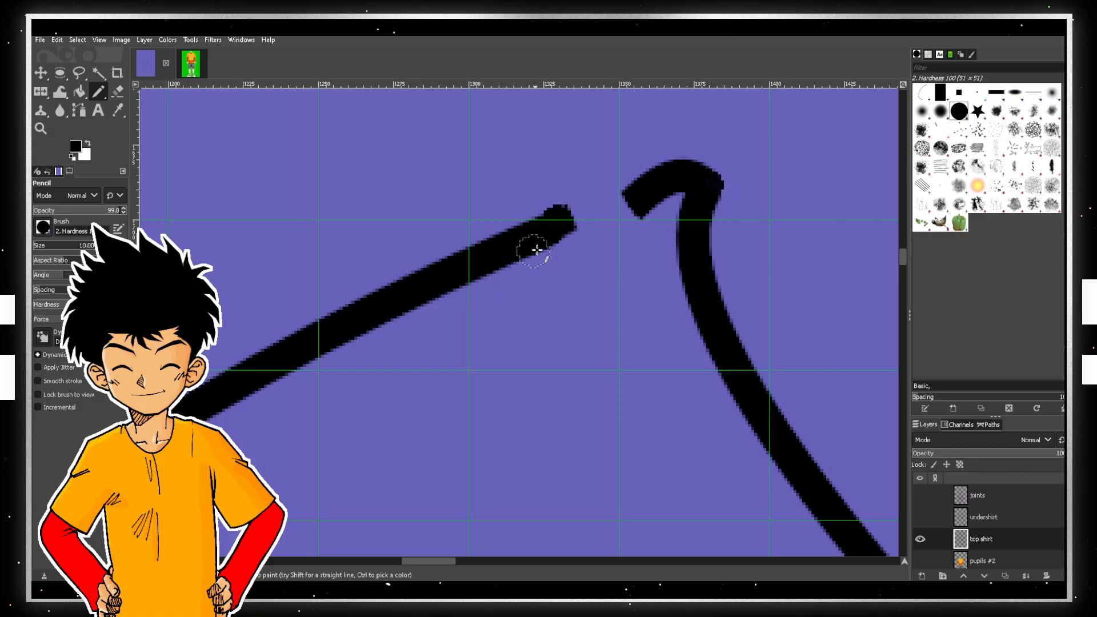
# - Try to bridge the gap between the left shoulder line and the collar tip with a straight stroked path
pyautogui.click(79, 113)
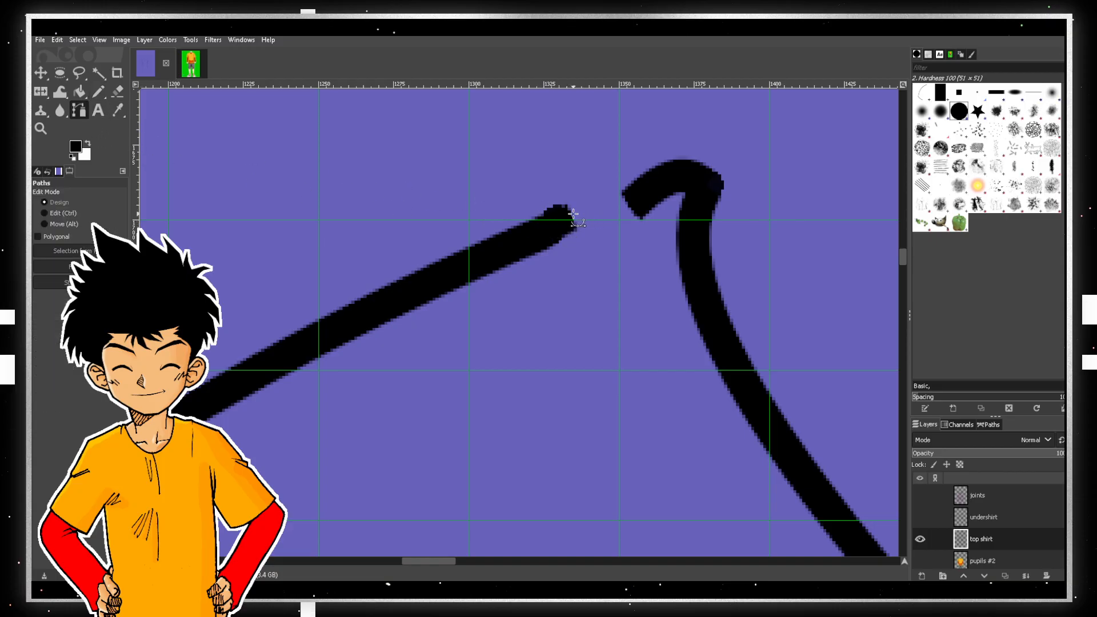
pyautogui.scroll(-3, 595, 235)
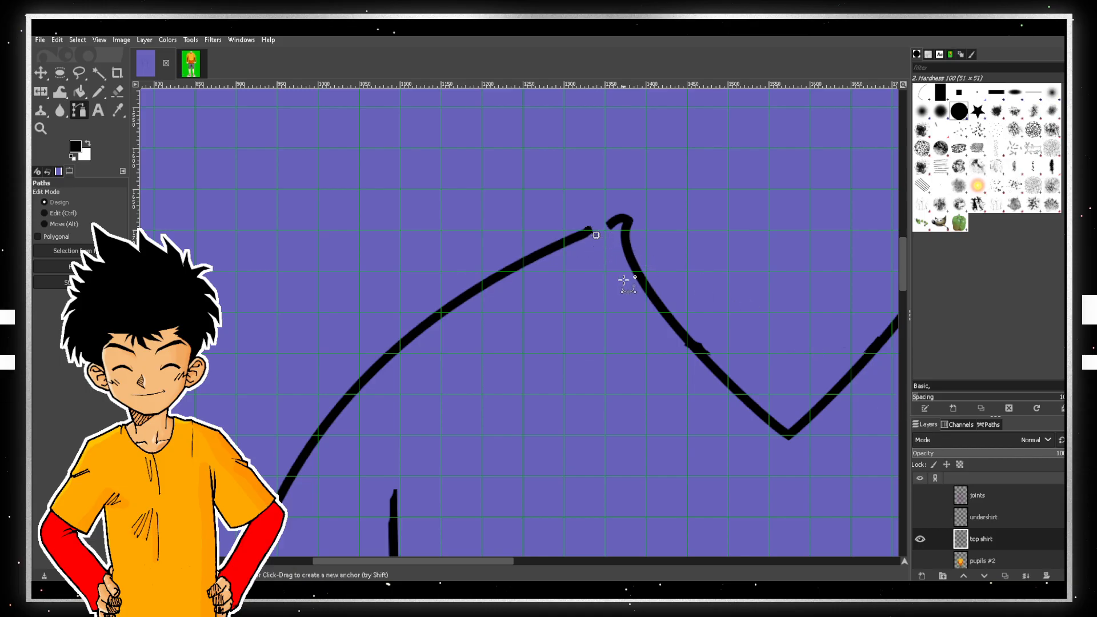
pyautogui.scroll(4, 597, 250)
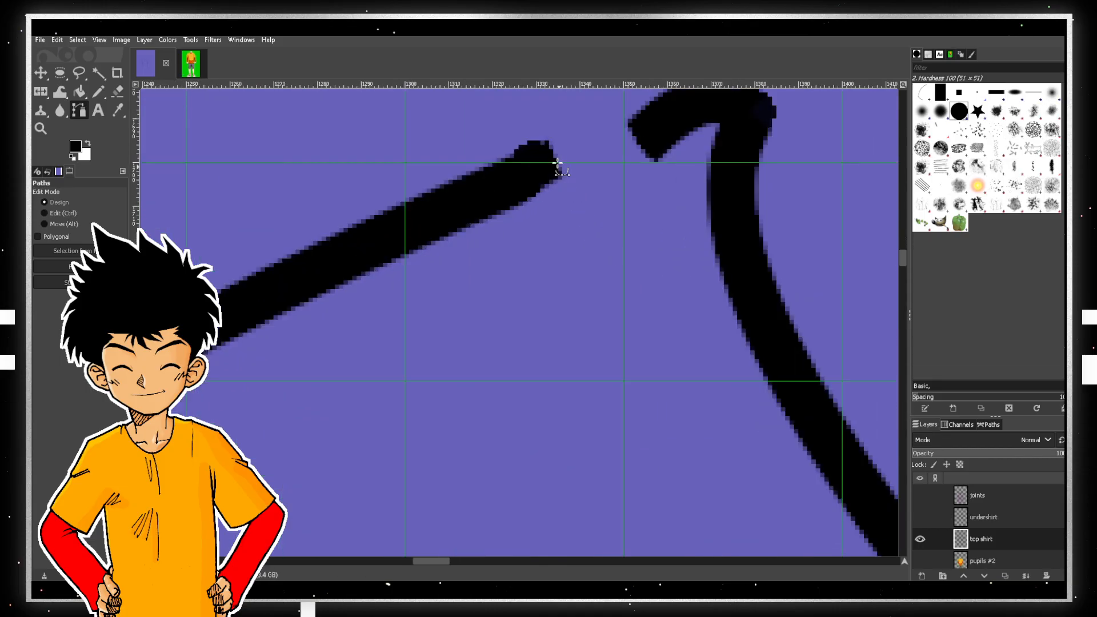
pyautogui.click(547, 163)
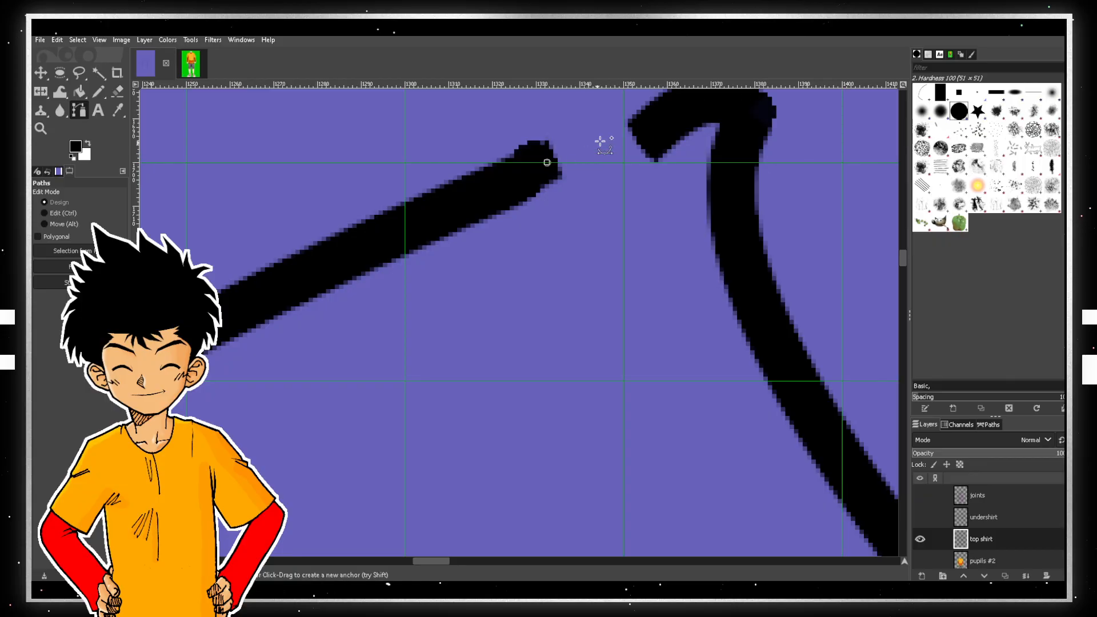
pyautogui.click(653, 137)
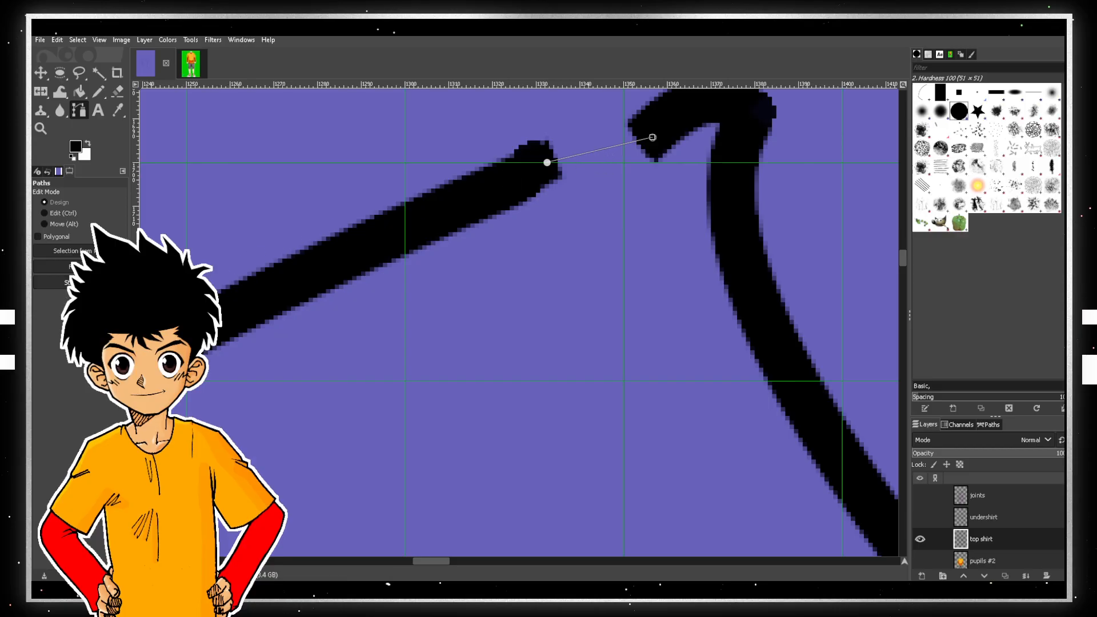
pyautogui.click(80, 282)
pyautogui.click(162, 378)
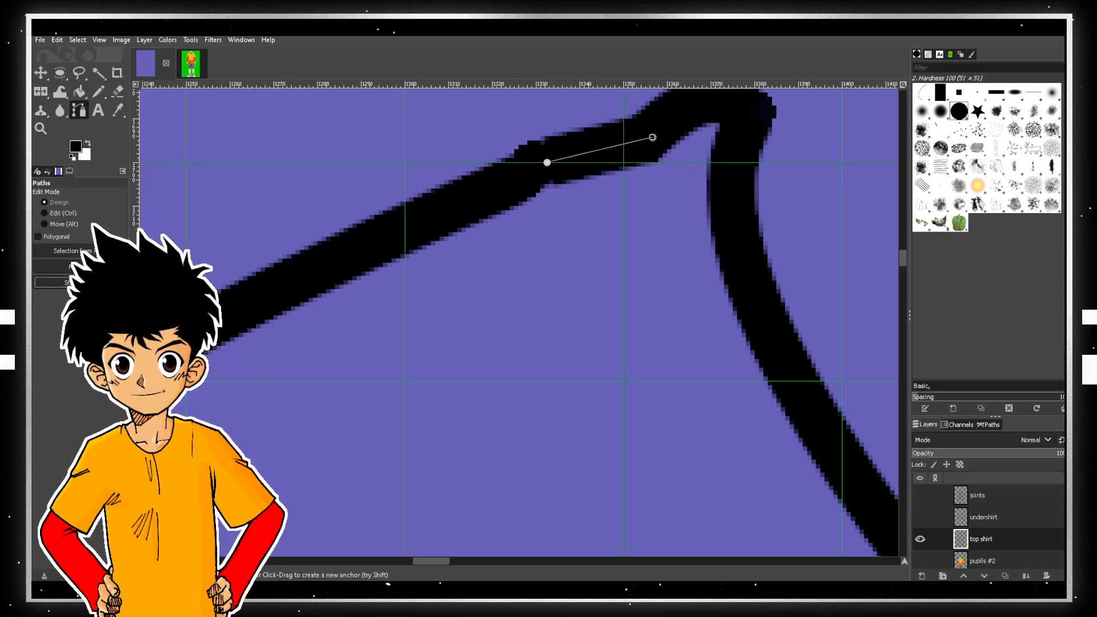
# - Undo the stroked bridge and remove its path anchors
pyautogui.keyDown('ctrl'); pyautogui.scroll(-2, 388, 257); pyautogui.keyUp('ctrl')
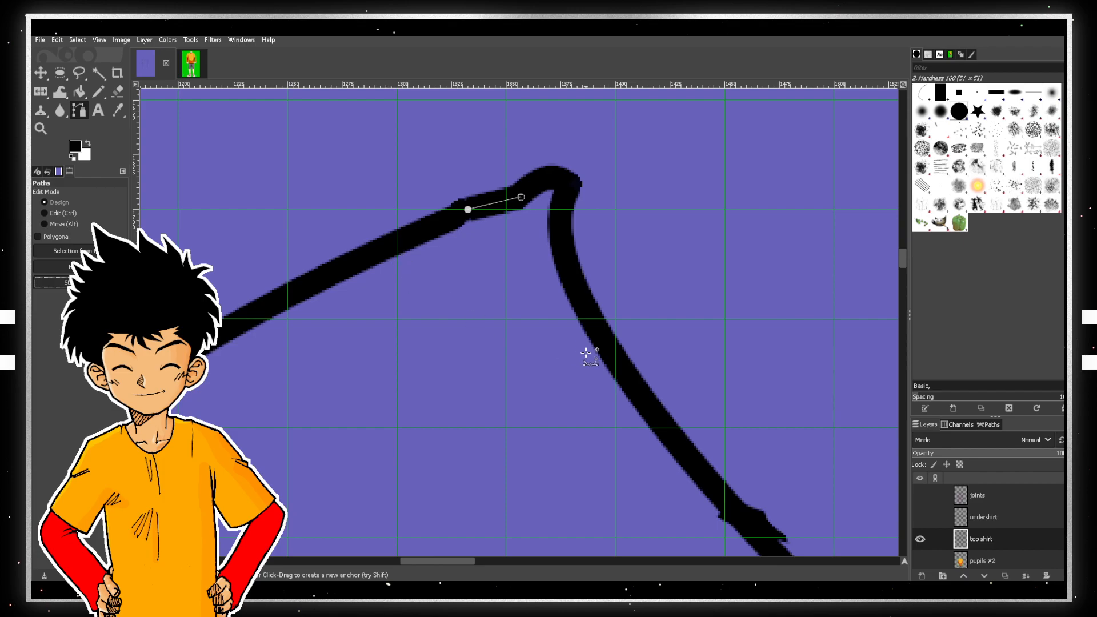
pyautogui.moveTo(570, 593)
pyautogui.hotkey('ctrl', 'z')
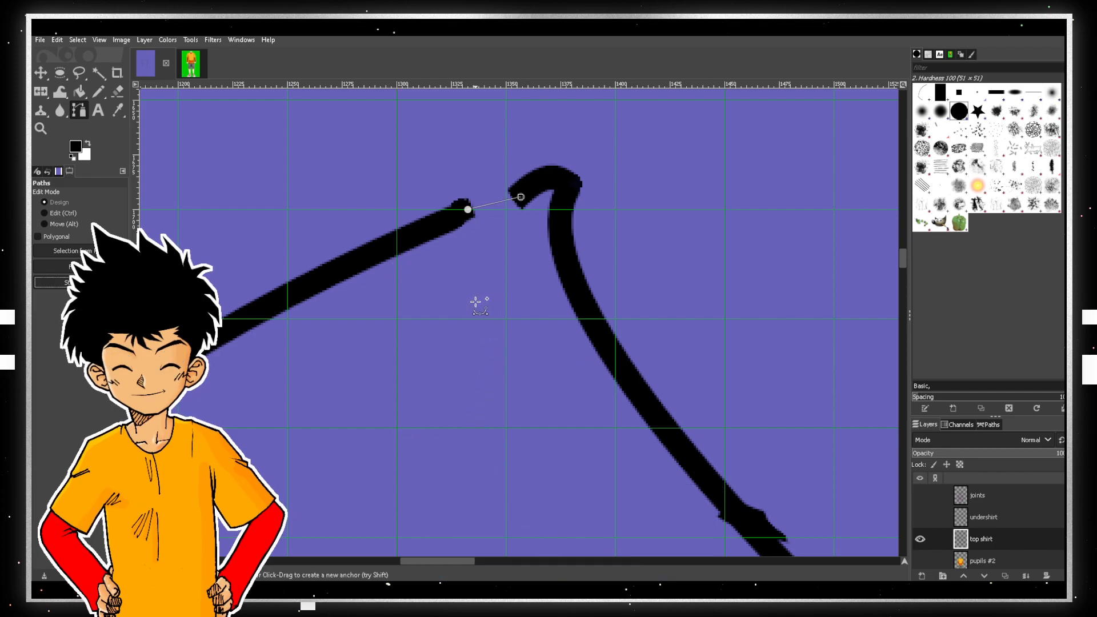
pyautogui.hotkey('ctrl', 'z')
pyautogui.hotkey('ctrl', 'z')
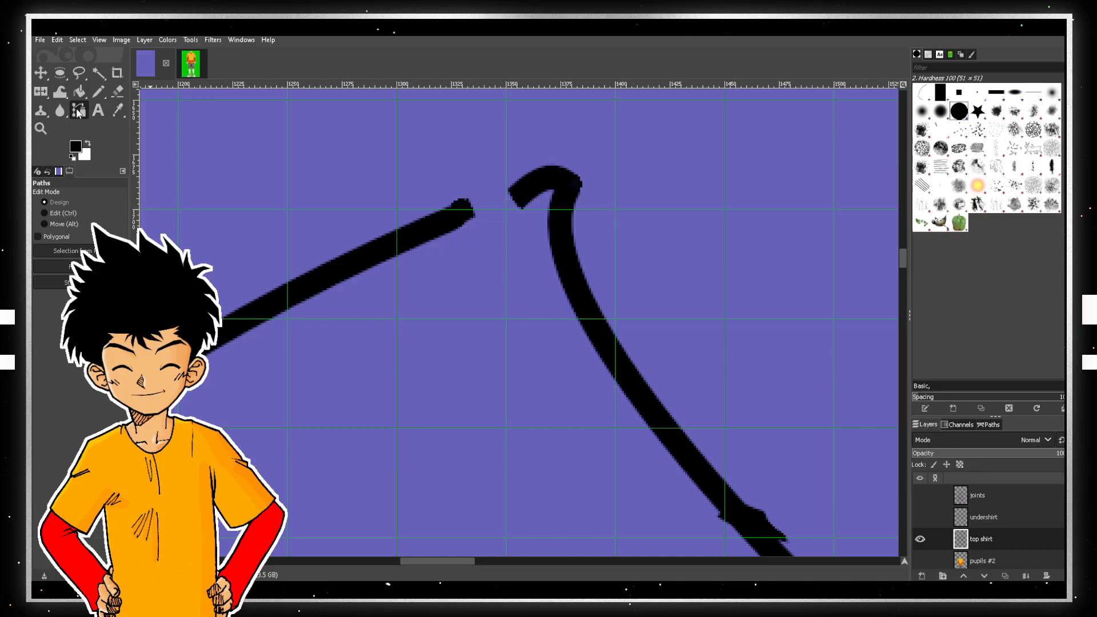
# - Stroke a path from further down the left shoulder line into the collar tip, and erase the rough edges at the joint
pyautogui.click(435, 225)
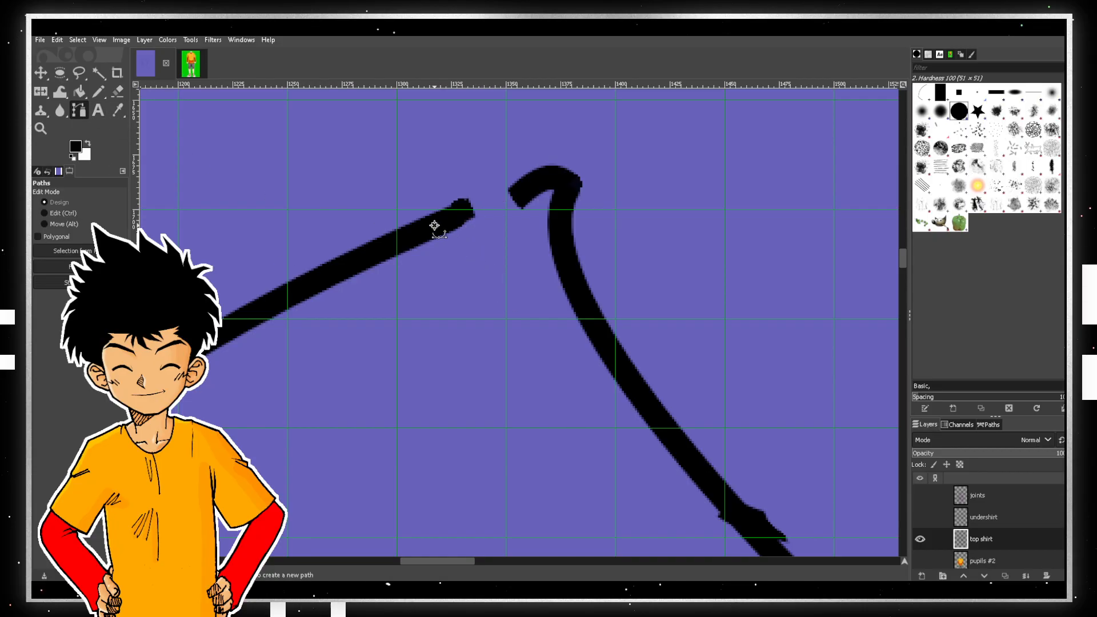
pyautogui.click(537, 188)
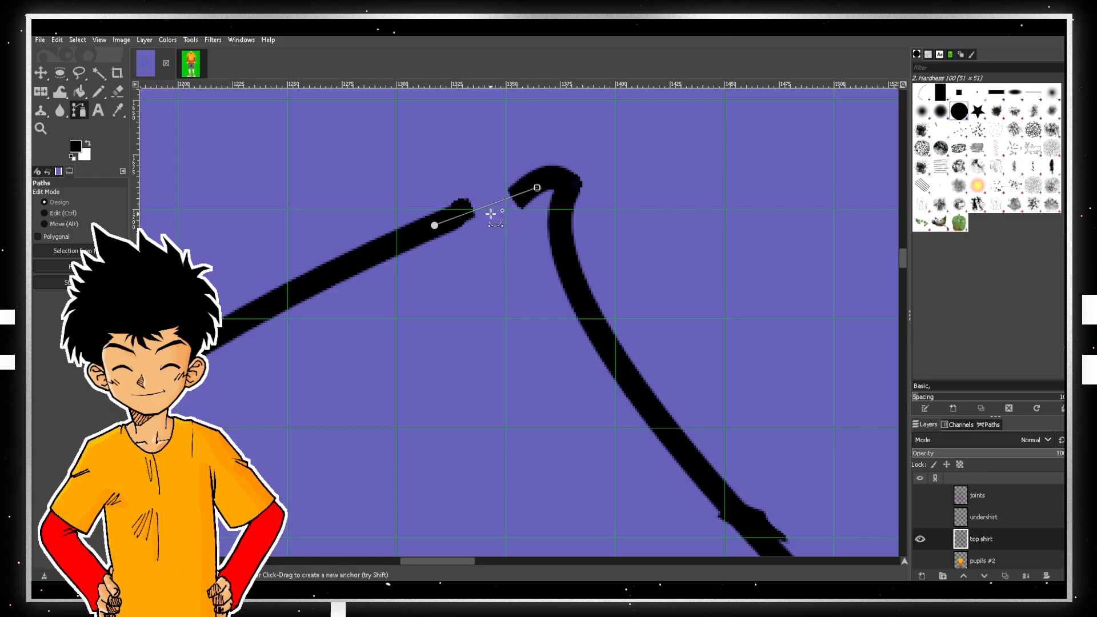
pyautogui.click(435, 225)
pyautogui.moveTo(435, 226); pyautogui.dragTo(440, 218)
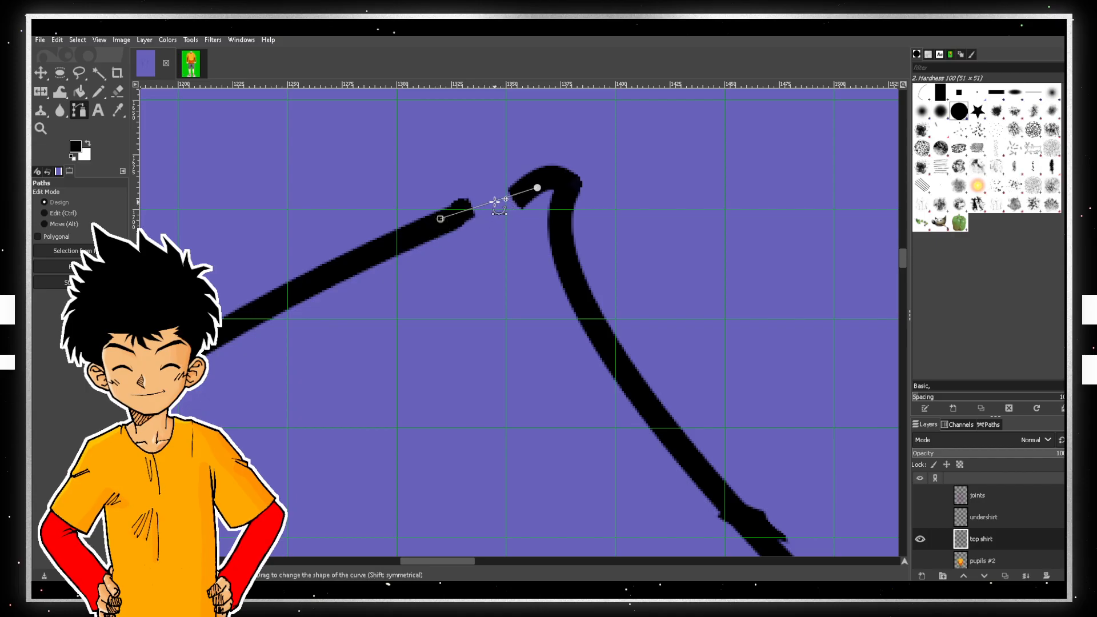
pyautogui.moveTo(493, 201); pyautogui.dragTo(491, 203)
pyautogui.click(66, 283)
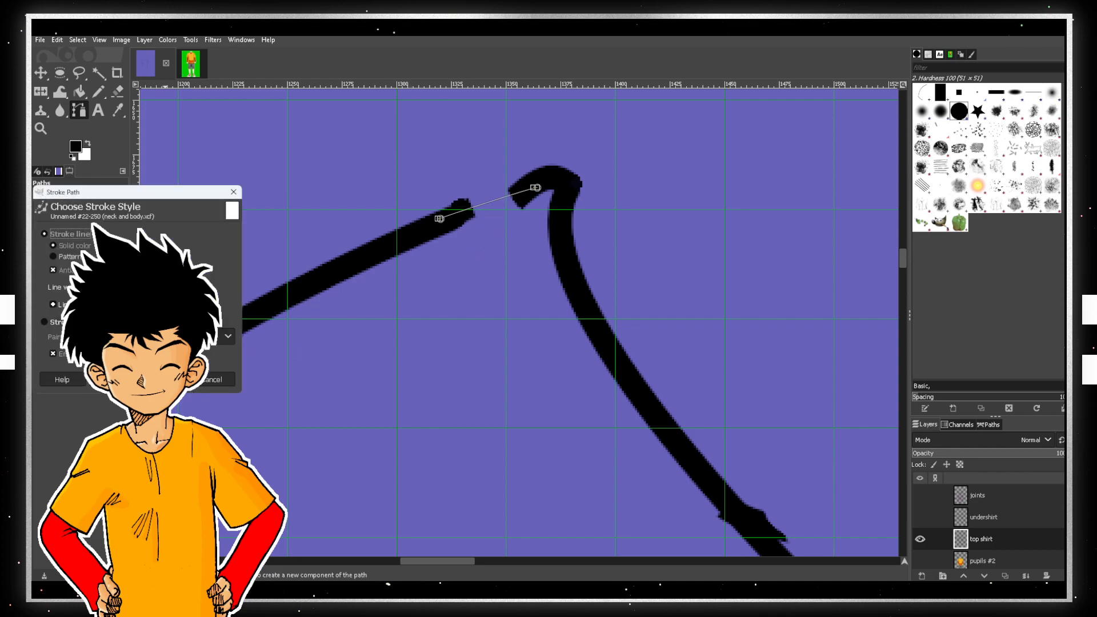
pyautogui.press('Return')
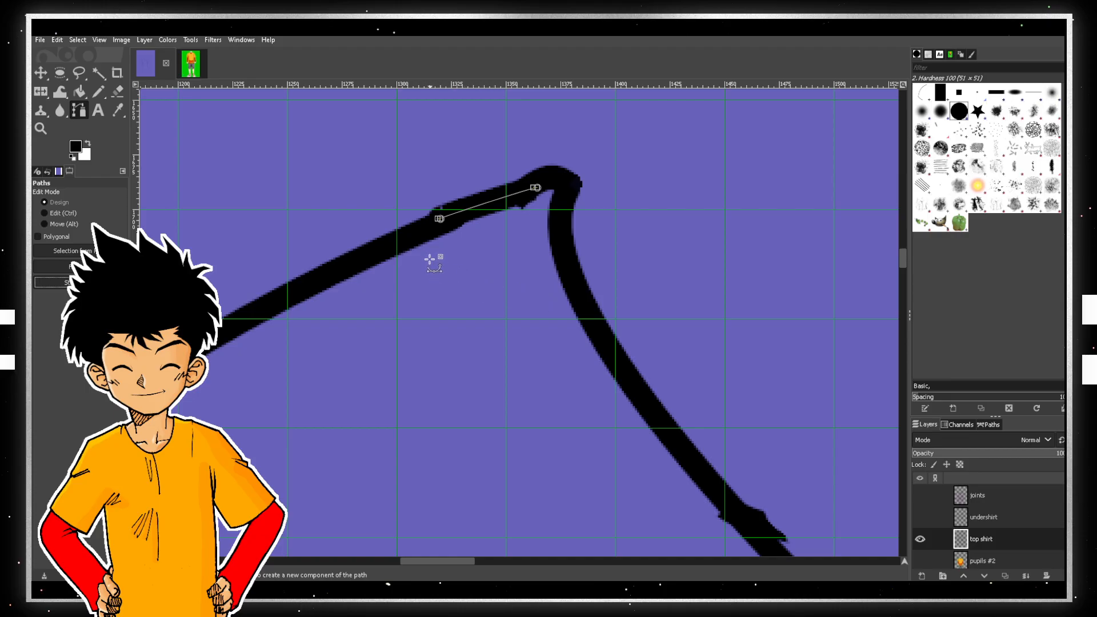
pyautogui.click(81, 75)
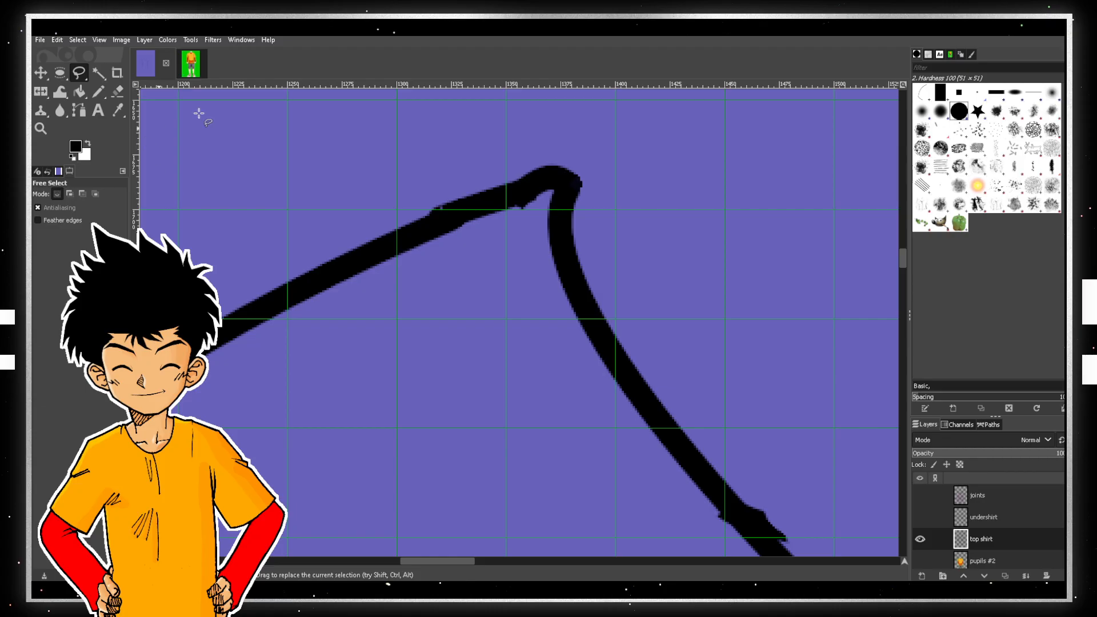
pyautogui.click(117, 91)
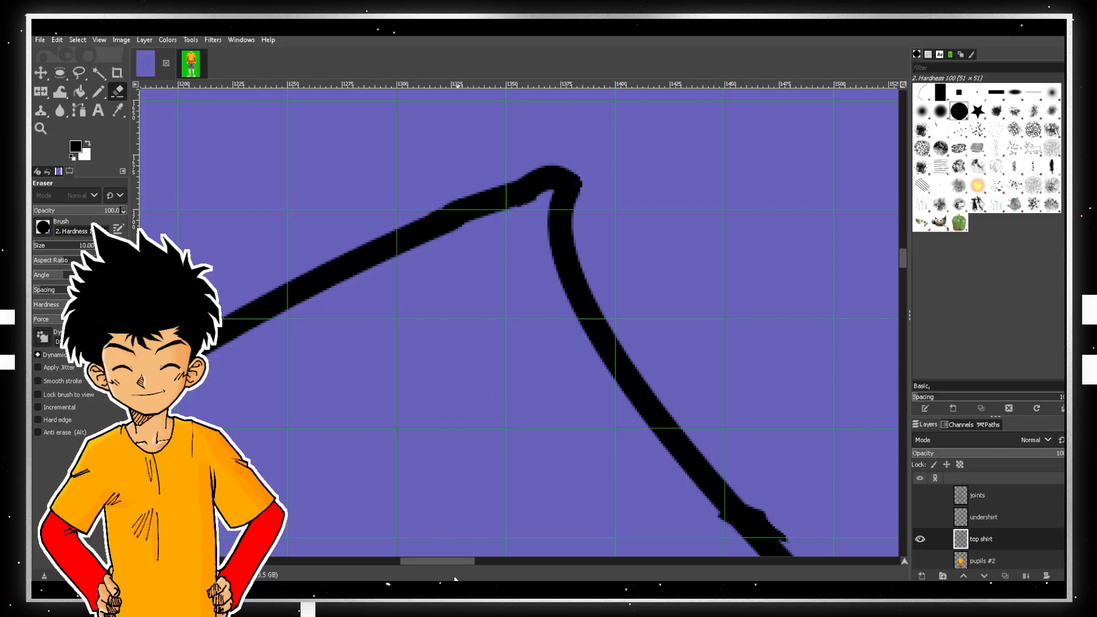
# - Bridge the gap between the right collar tip and the right shoulder line with a stroked straight path
pyautogui.moveTo(451, 564); pyautogui.dragTo(561, 545)
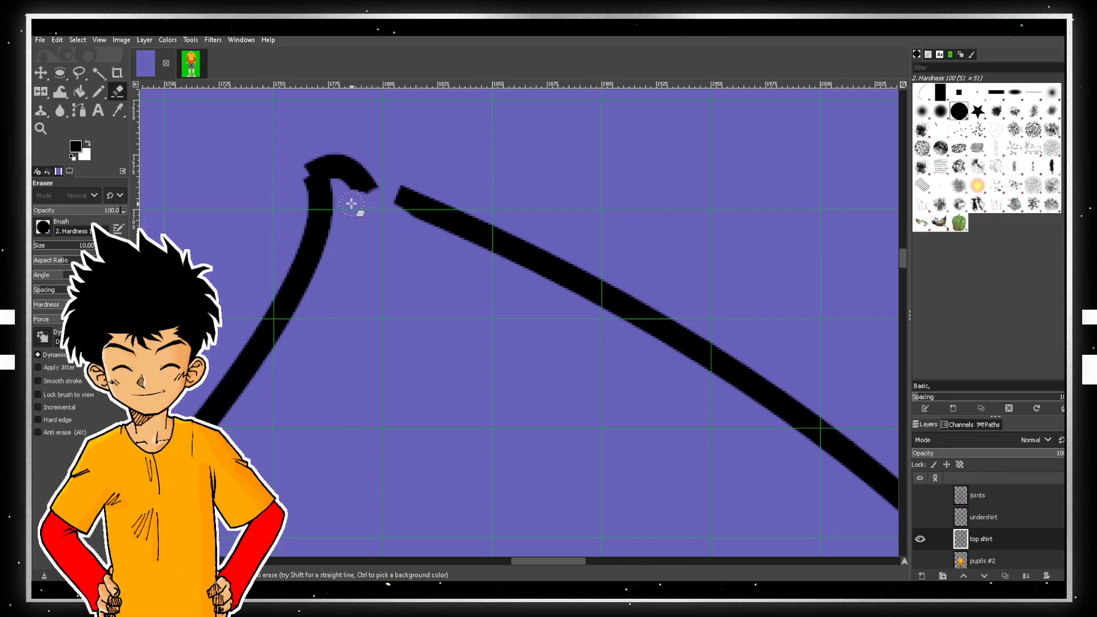
pyautogui.press('b')
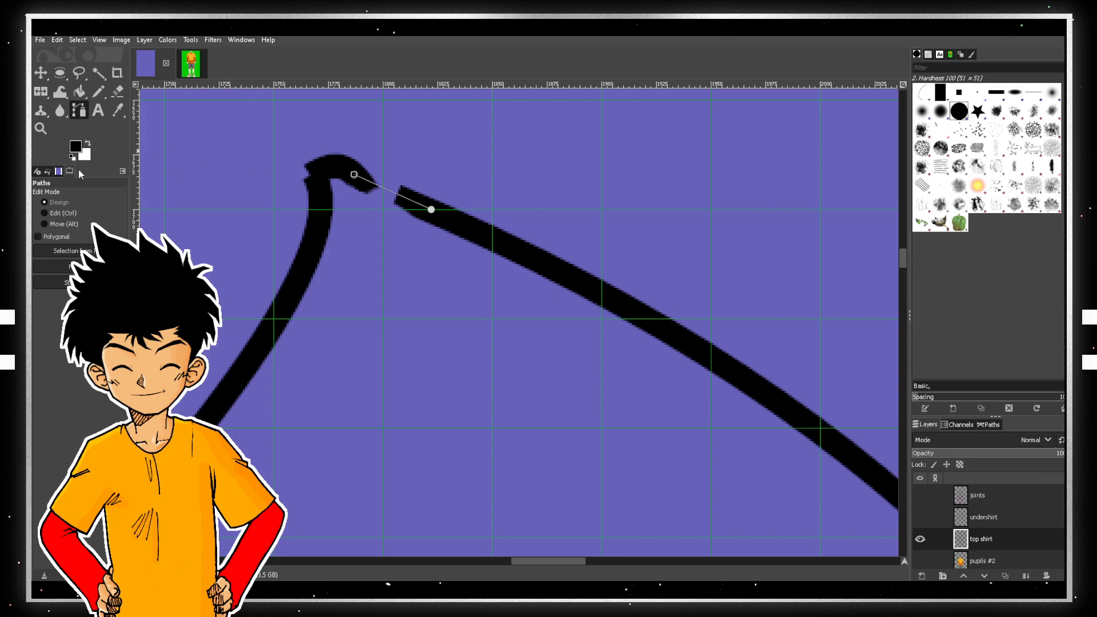
pyautogui.click(80, 282)
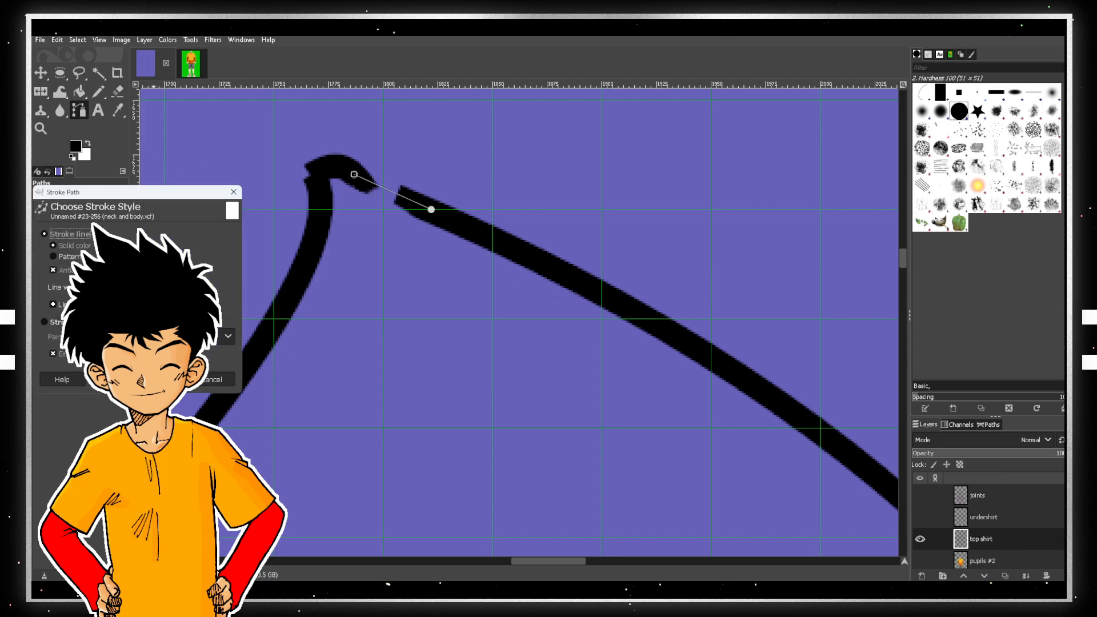
pyautogui.press('Return')
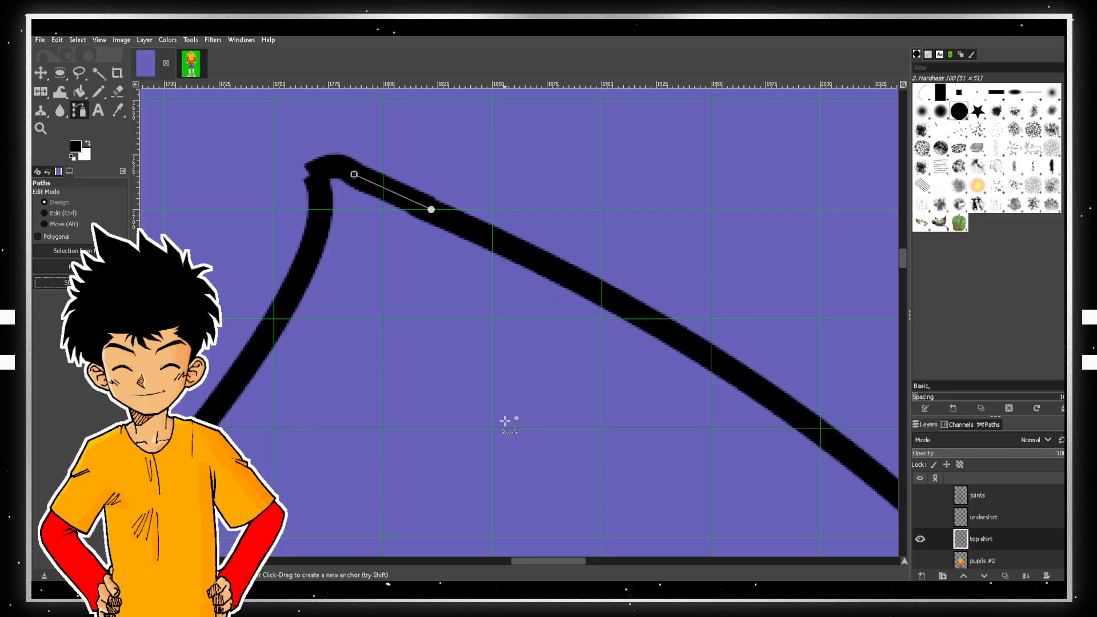
# - Toggle the pupils #2 reference layer to compare it with the top shirt line art, leaving it shown
pyautogui.scroll(-7, 505, 422)
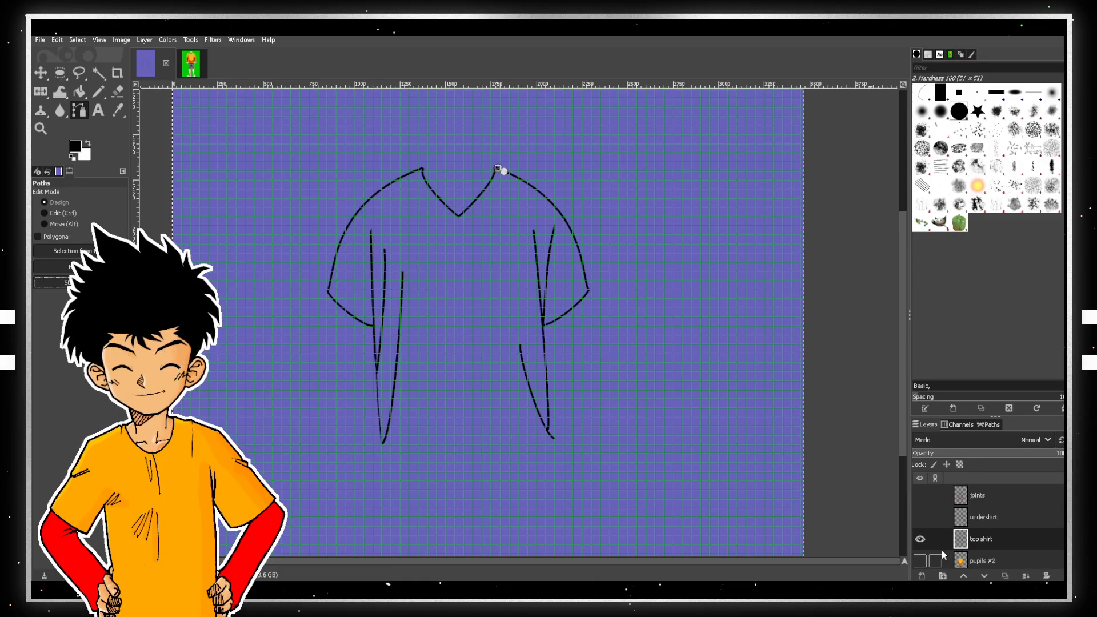
pyautogui.scroll(-1, 941, 548)
pyautogui.click(919, 510)
pyautogui.click(918, 511)
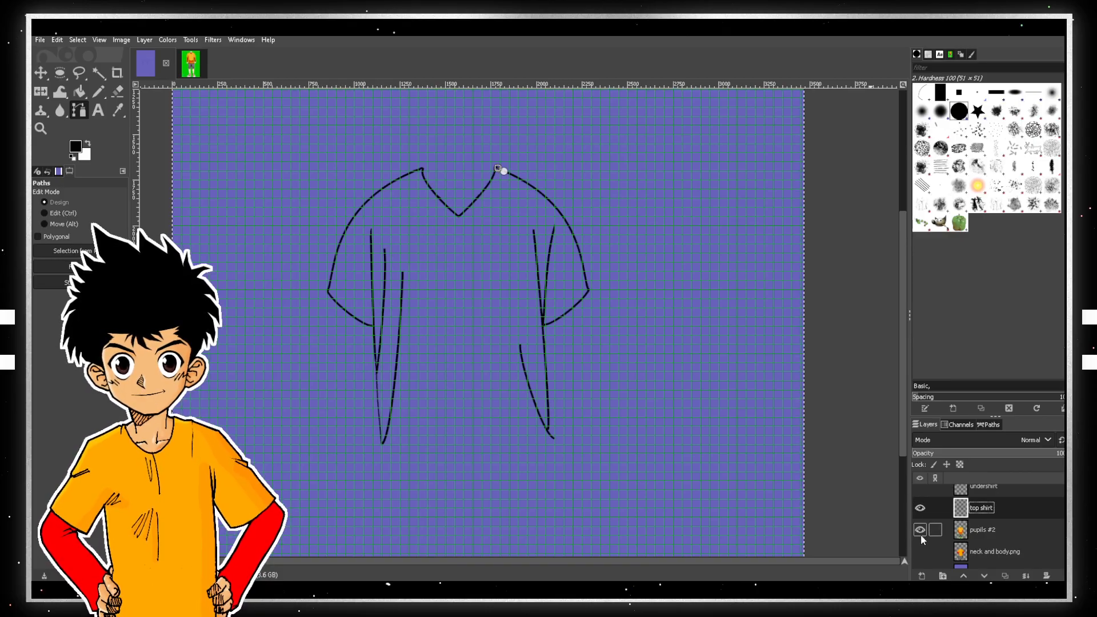
pyautogui.click(922, 535)
pyautogui.click(922, 536)
pyautogui.click(921, 535)
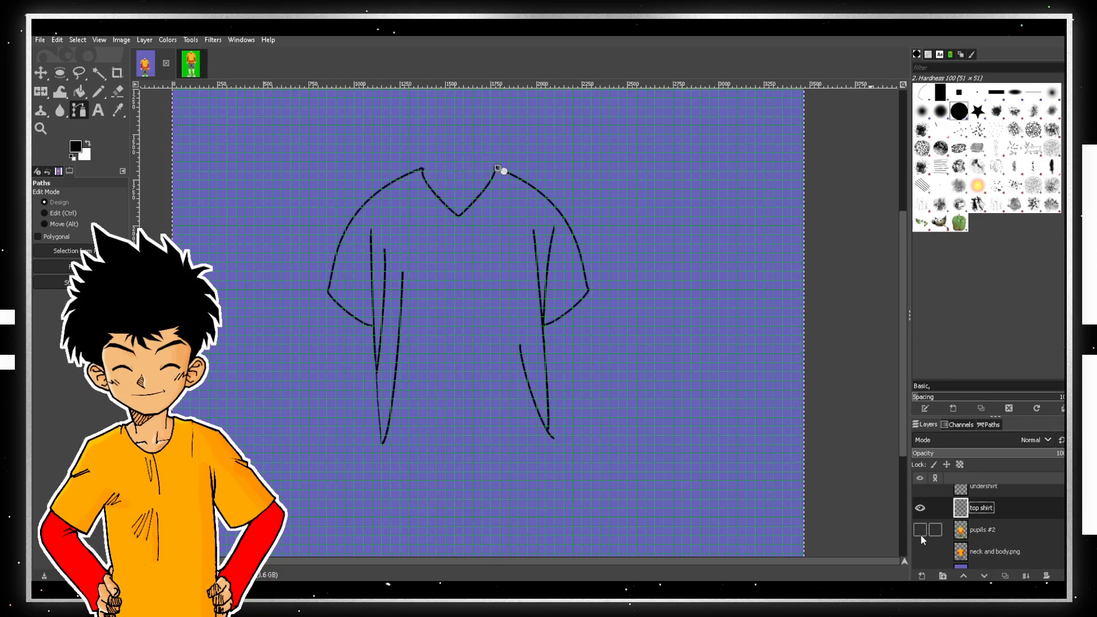
pyautogui.click(921, 531)
pyautogui.click(921, 531)
pyautogui.click(921, 531)
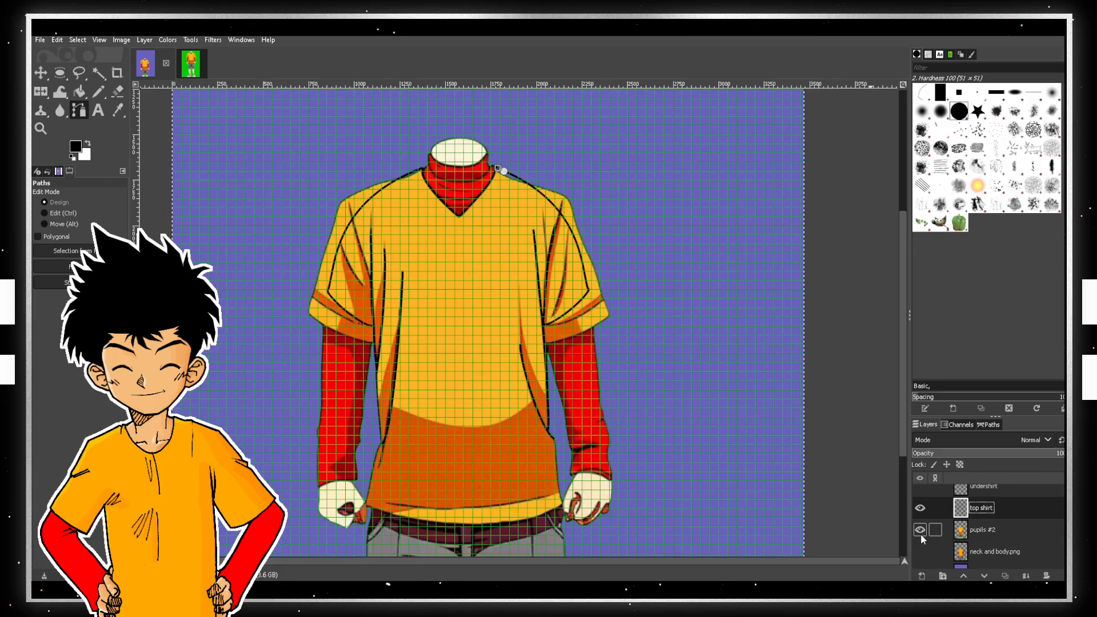
pyautogui.click(920, 534)
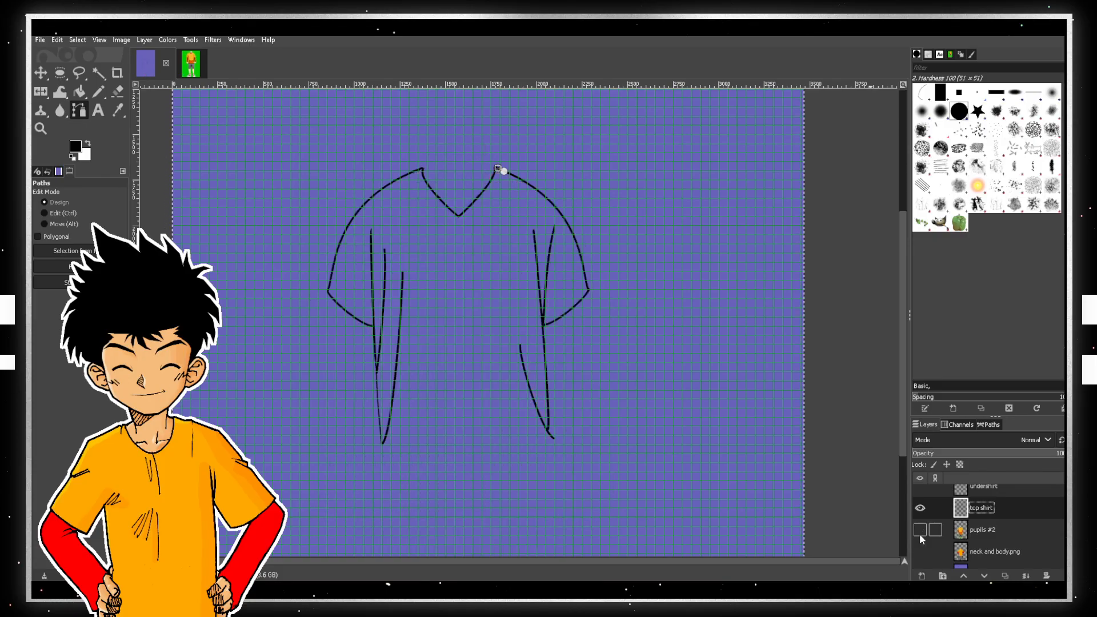
pyautogui.click(921, 534)
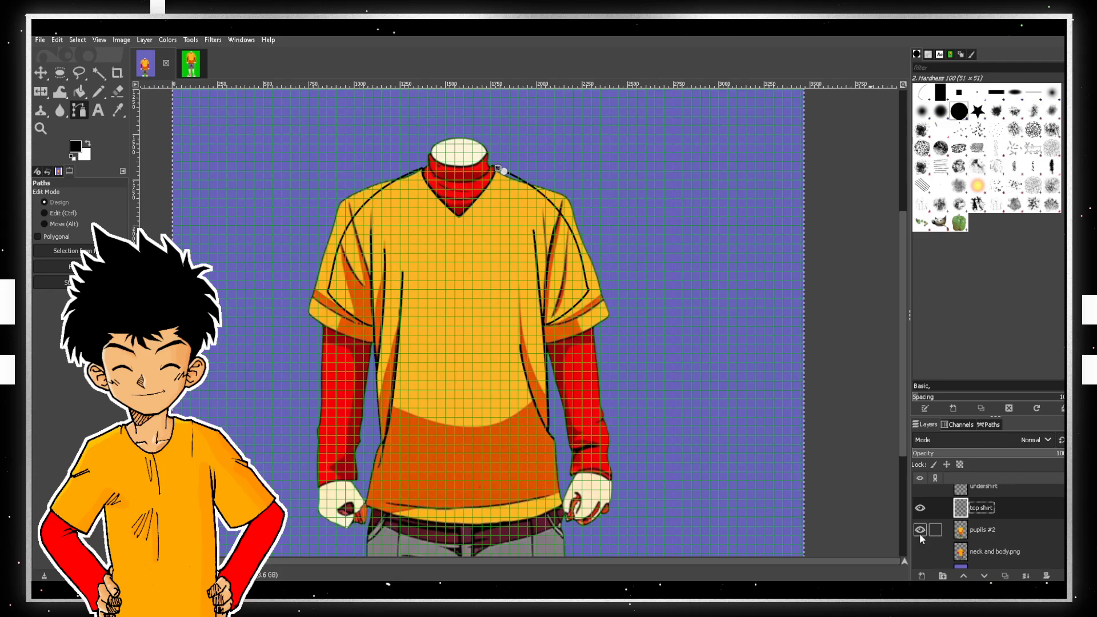
# - Lower the opacity of the pupils #2 layer to about half and make the top shirt layer active again
pyautogui.click(1022, 532)
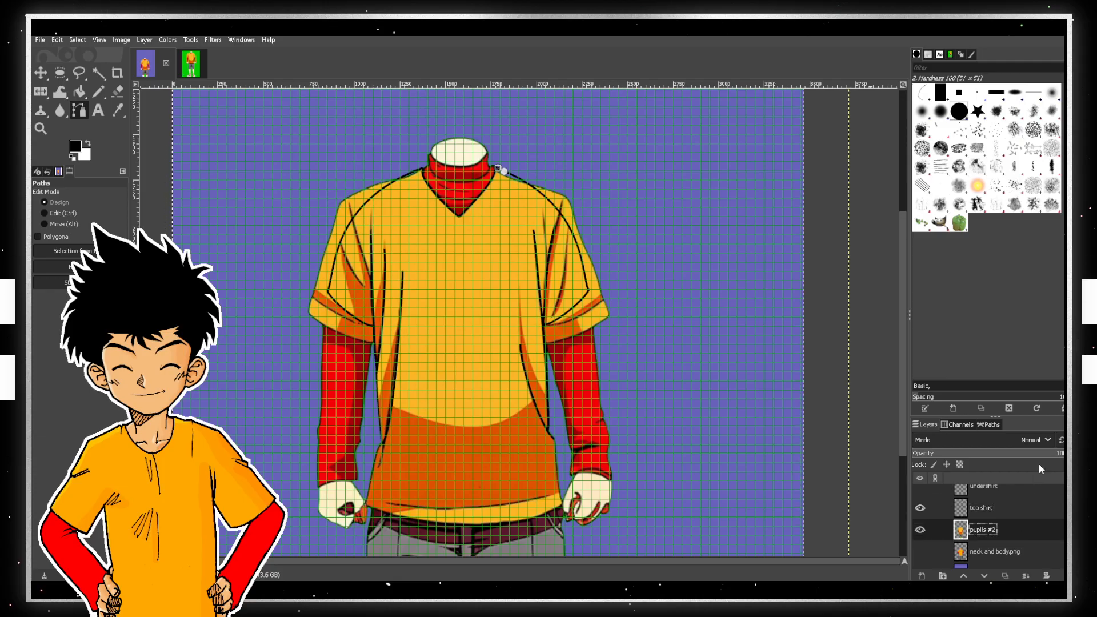
pyautogui.moveTo(1033, 455); pyautogui.dragTo(1020, 458)
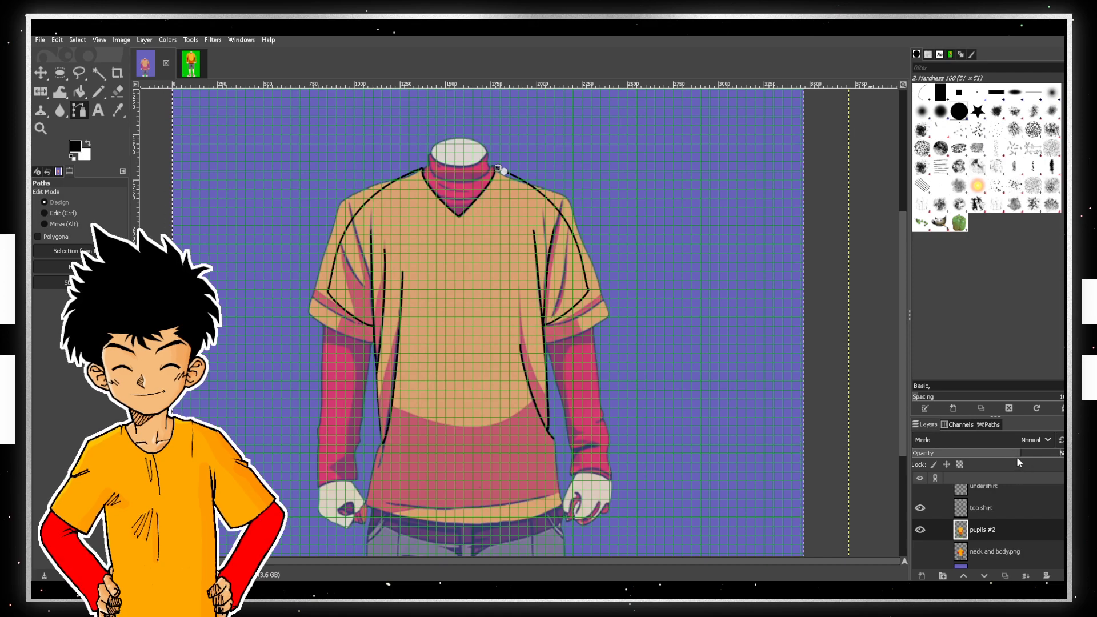
pyautogui.scroll(1, 1037, 509)
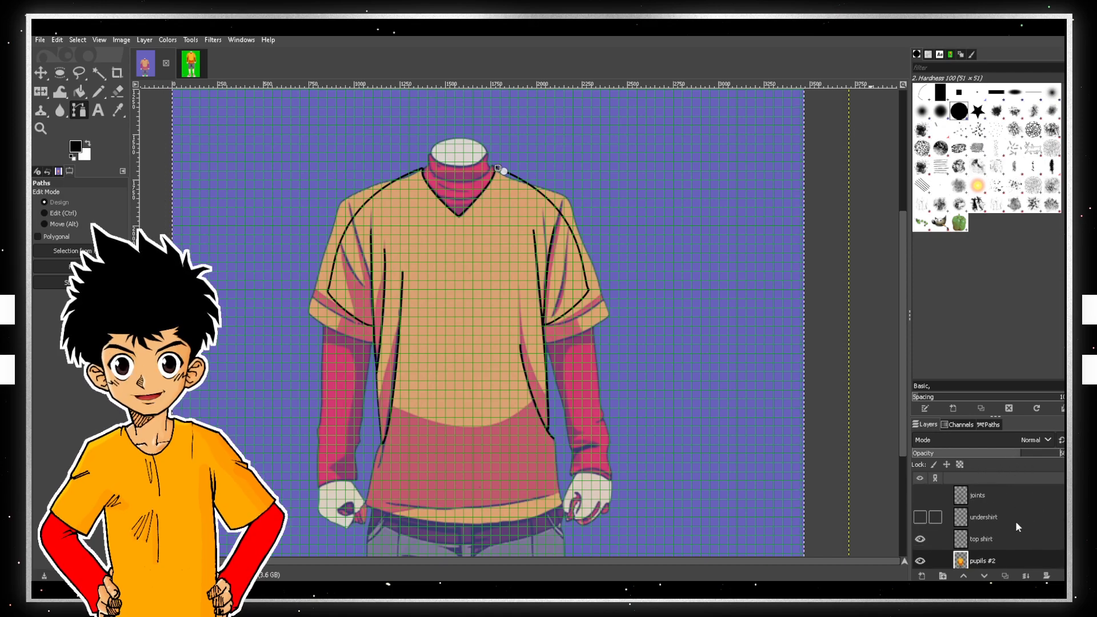
pyautogui.click(1021, 539)
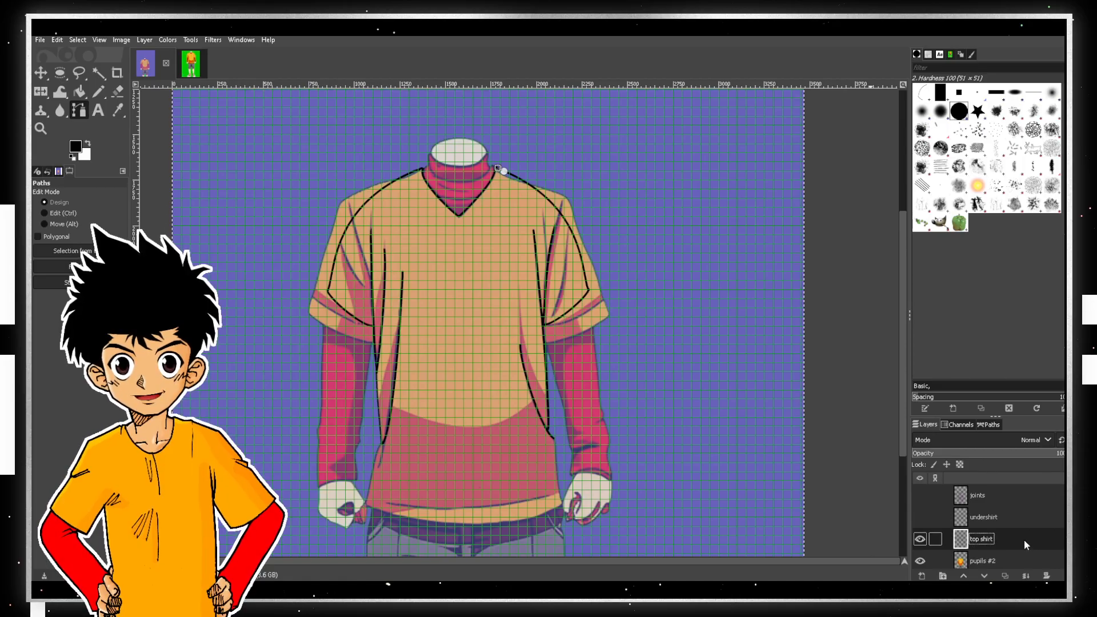
# - Start a path at the lower tip of the shirt's right side line and add an anchor where the reference side meets the hem
pyautogui.scroll(2, 417, 472)
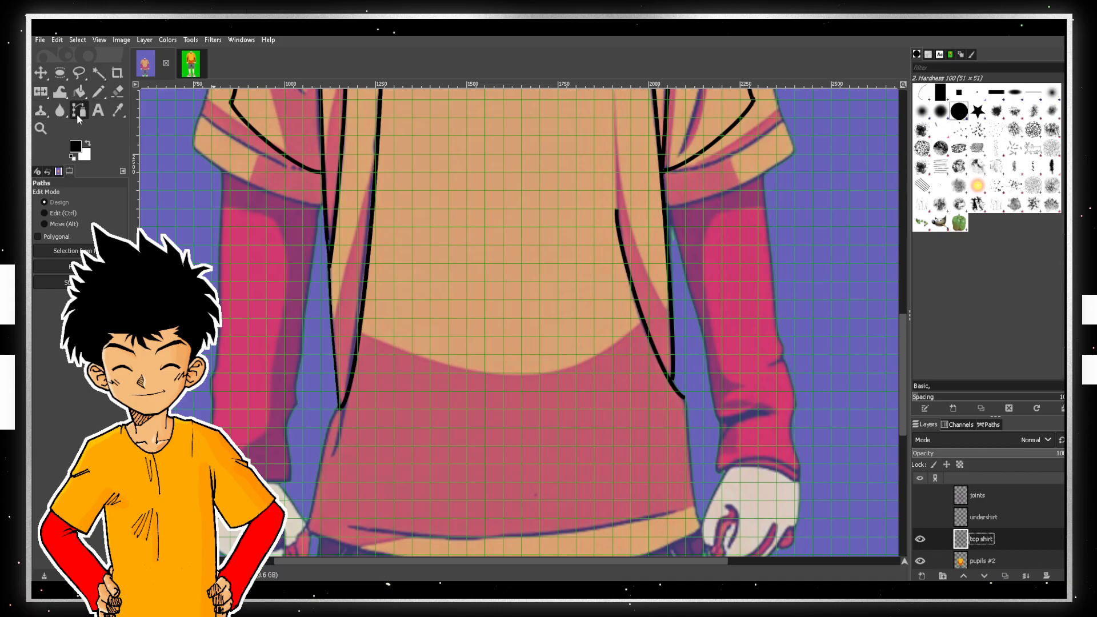
pyautogui.scroll(4, 713, 424)
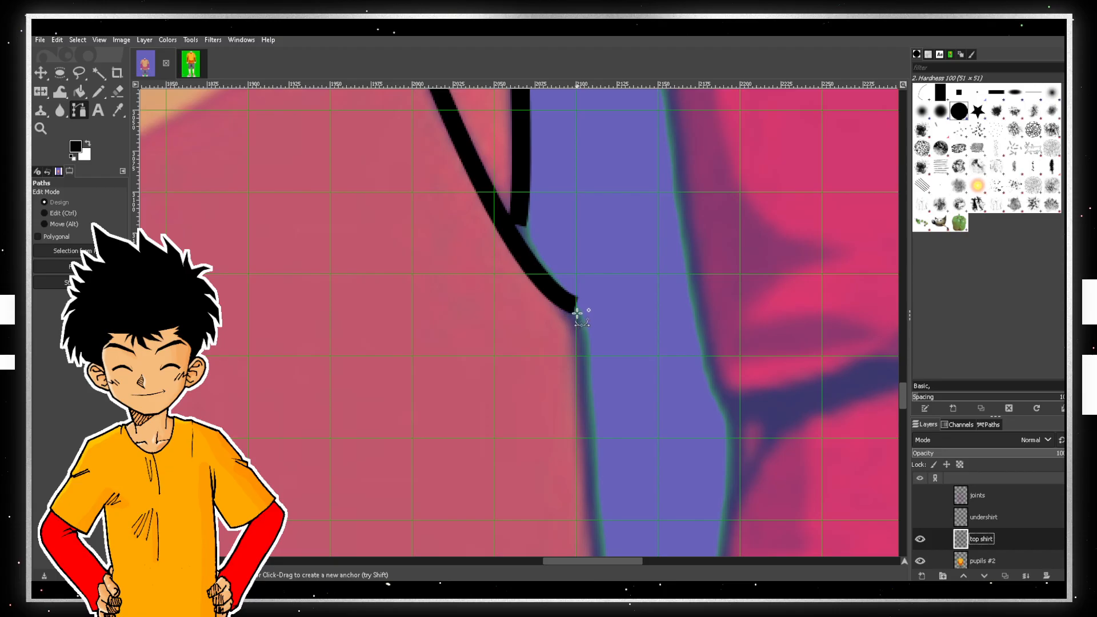
pyautogui.scroll(8, 580, 331)
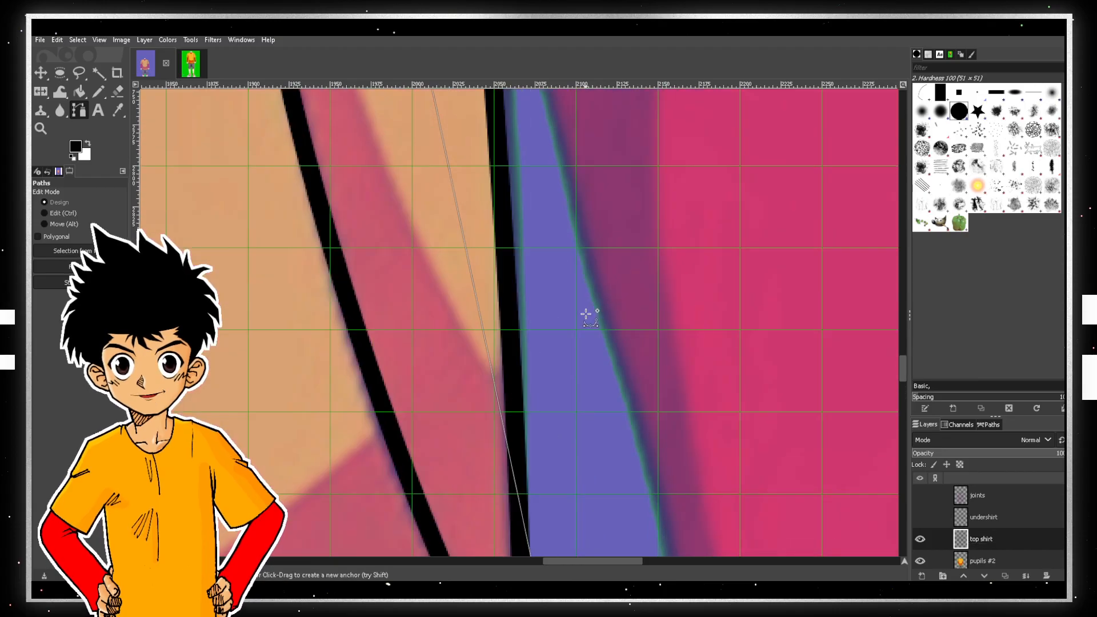
pyautogui.scroll(-4, 579, 402)
pyautogui.scroll(-2, 580, 402)
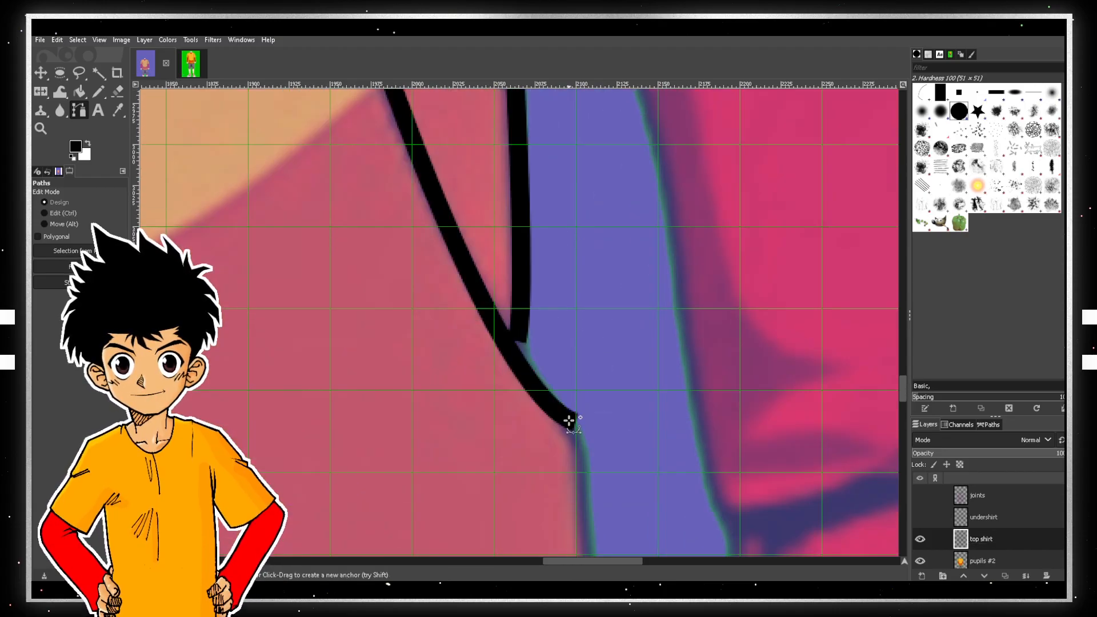
pyautogui.click(94, 111)
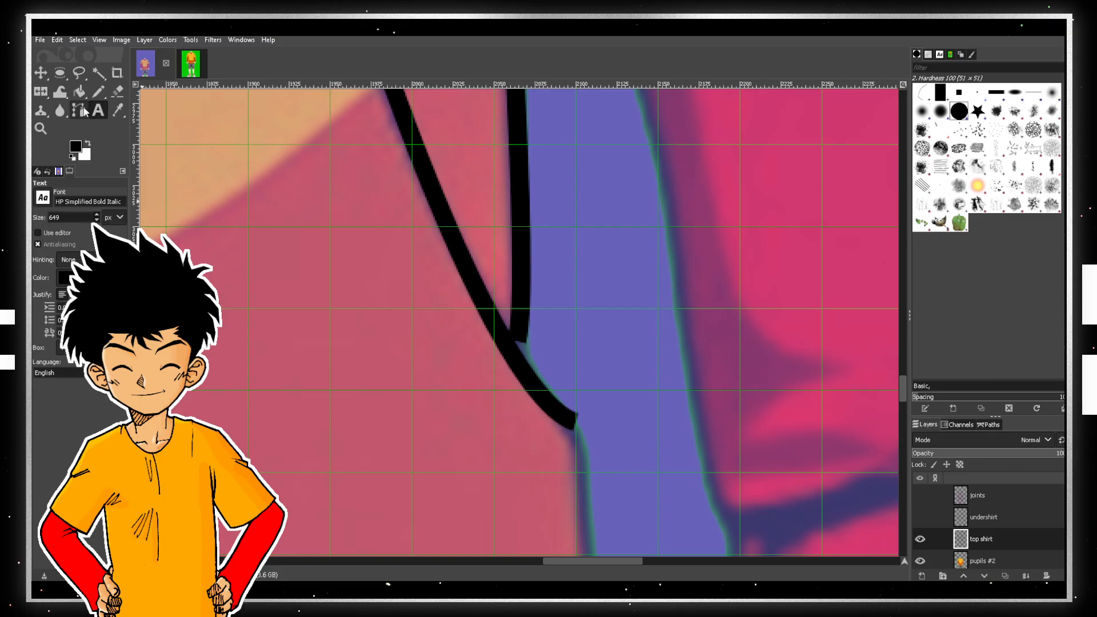
pyautogui.click(79, 111)
pyautogui.click(576, 414)
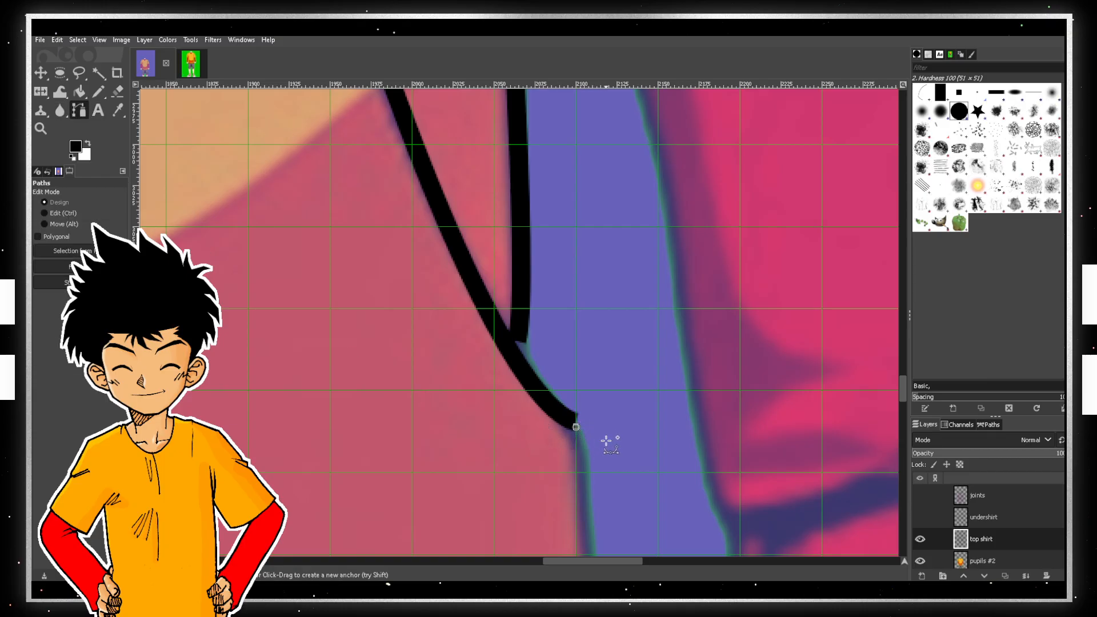
pyautogui.scroll(-4, 594, 440)
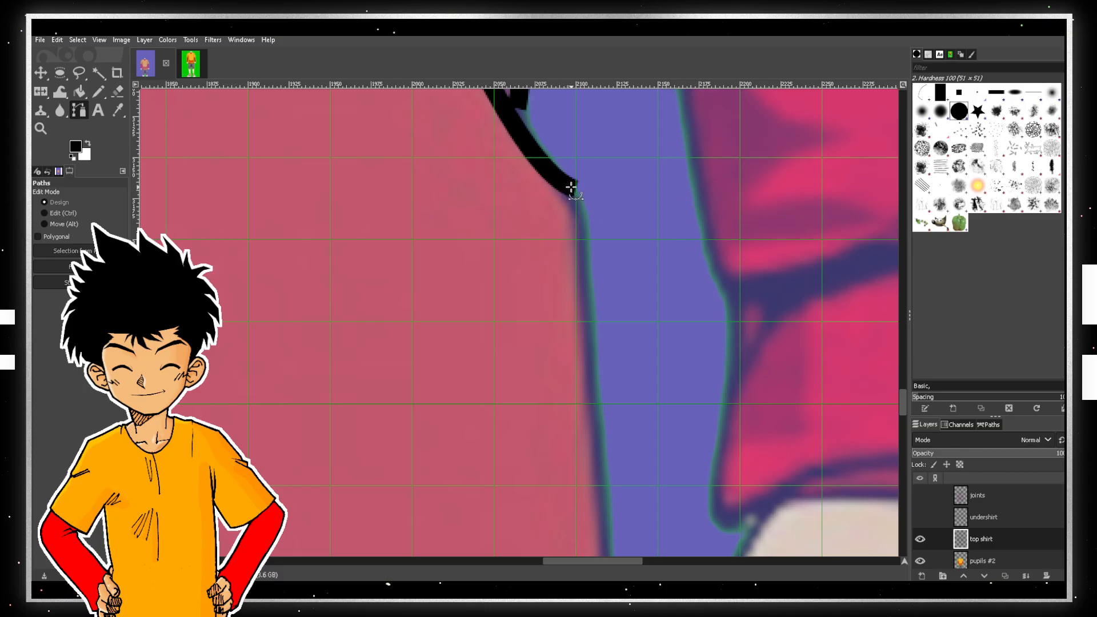
pyautogui.scroll(-2, 596, 342)
pyautogui.scroll(-4, 596, 342)
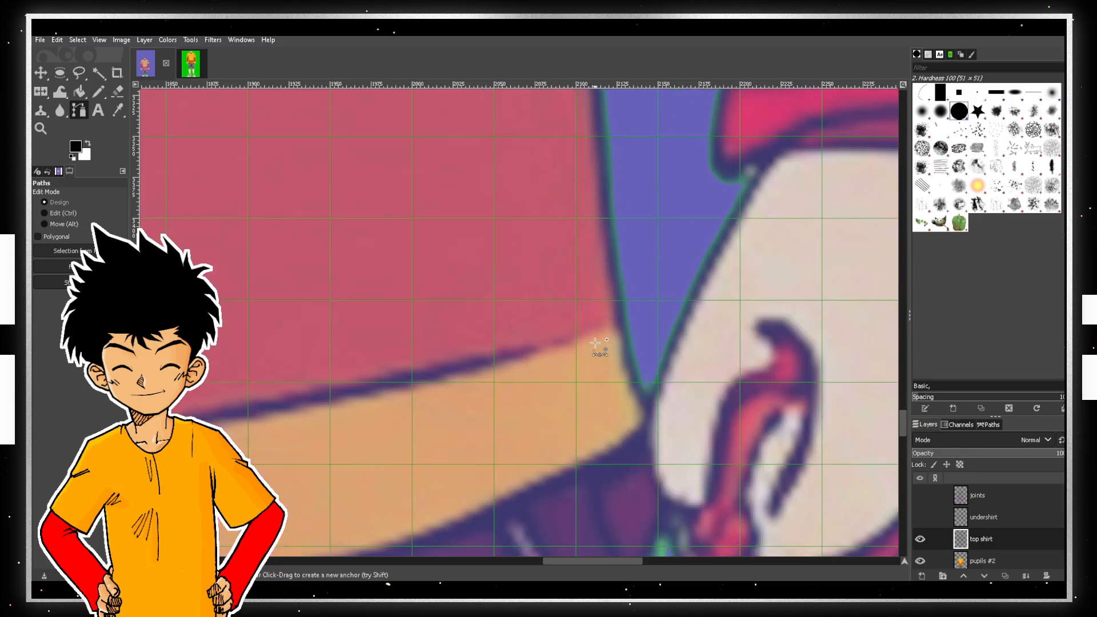
pyautogui.click(625, 323)
pyautogui.scroll(-3, 624, 322)
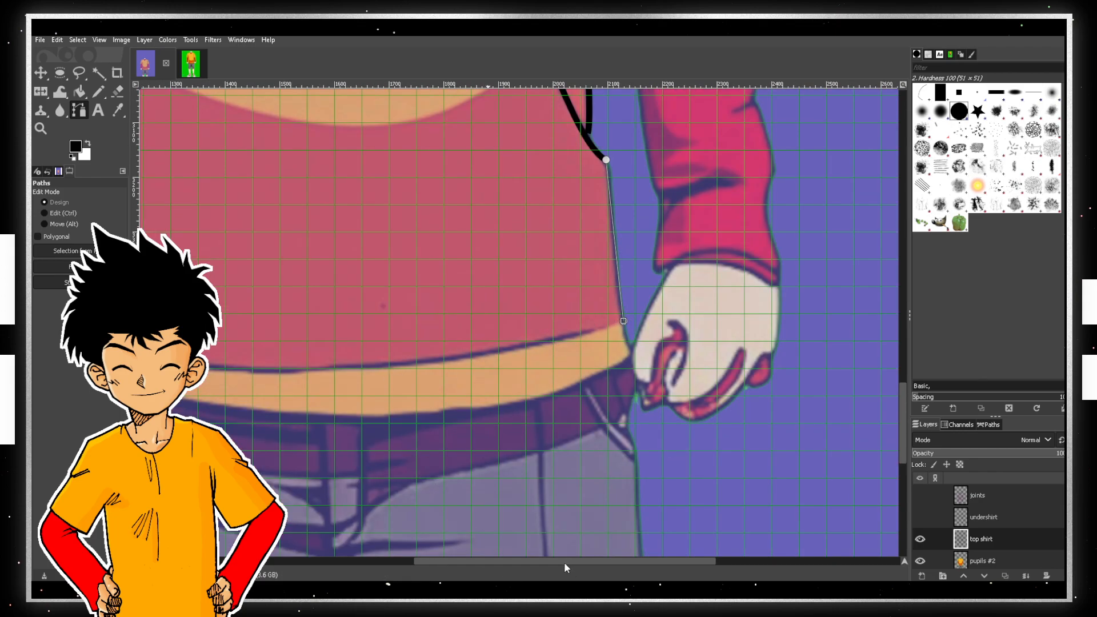
# - Extend the path across to the shirt's left hem corner and up to the lower tip of the left side line
pyautogui.hscroll(-5, 302, 349)
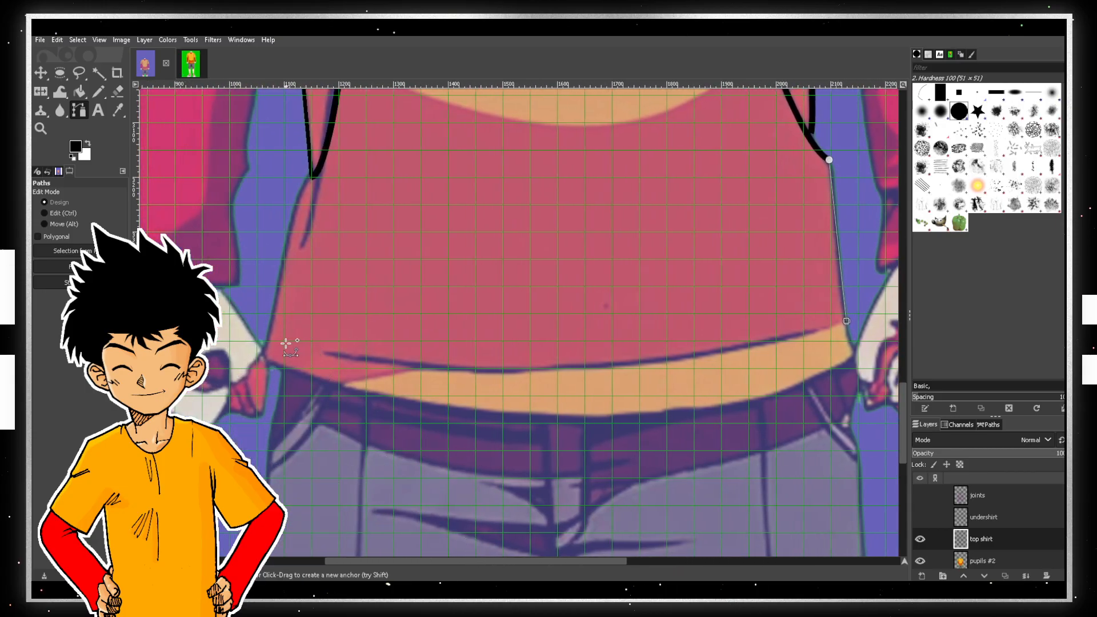
pyautogui.click(284, 341)
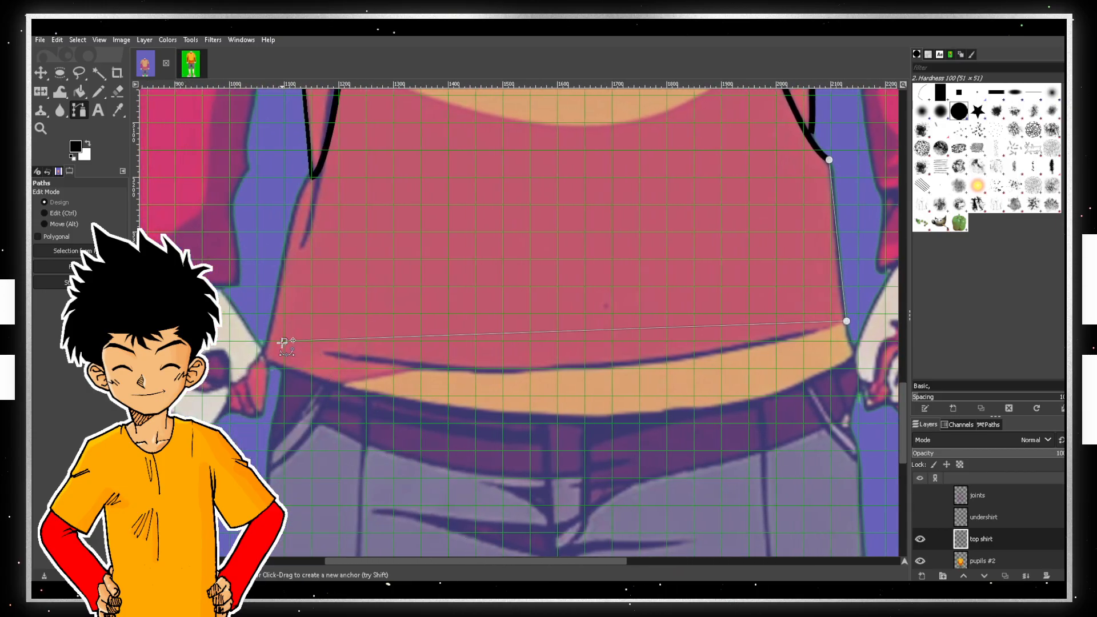
pyautogui.click(311, 176)
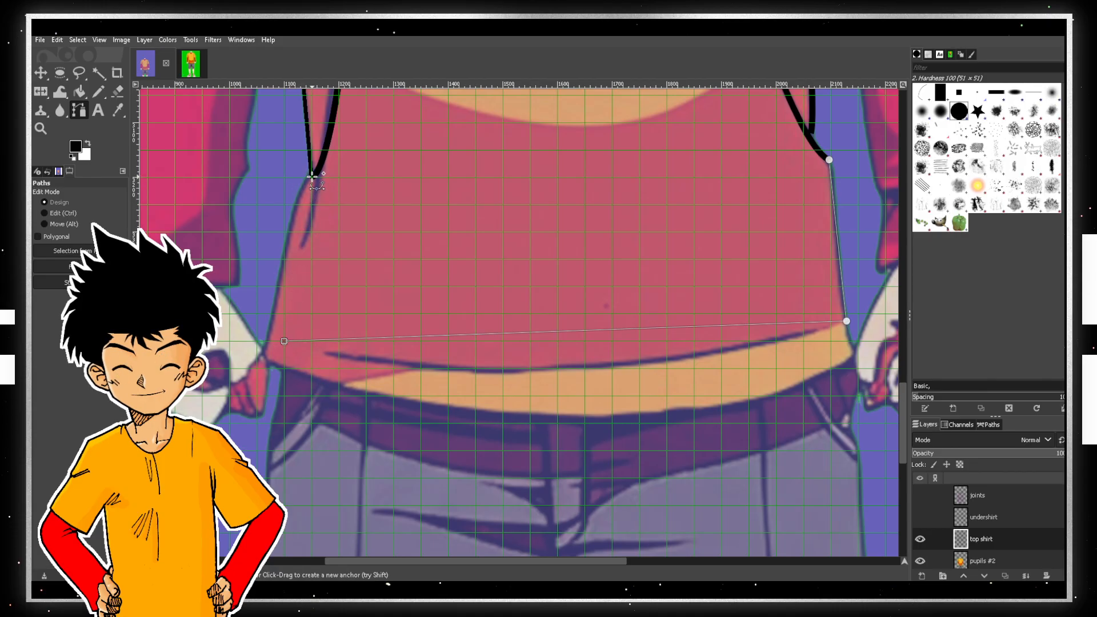
pyautogui.click(311, 176)
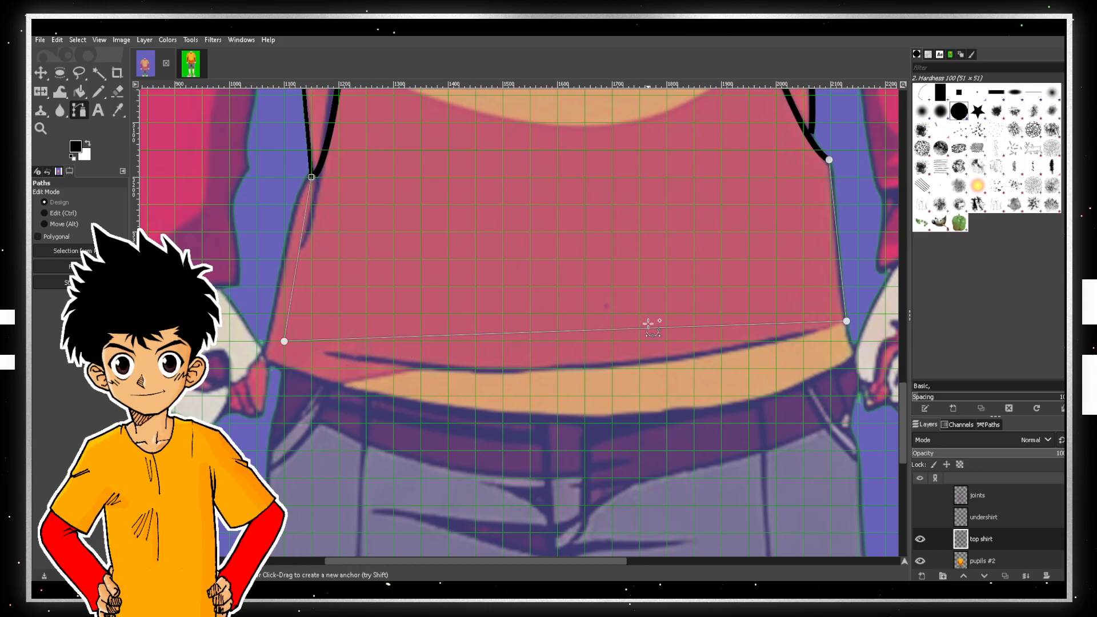
# - Bend the path's right side segment to follow the reference shirt edge by adjusting both of its curve handles
pyautogui.moveTo(511, 561); pyautogui.dragTo(605, 559)
pyautogui.scroll(2, 603, 316)
pyautogui.scroll(2, 609, 303)
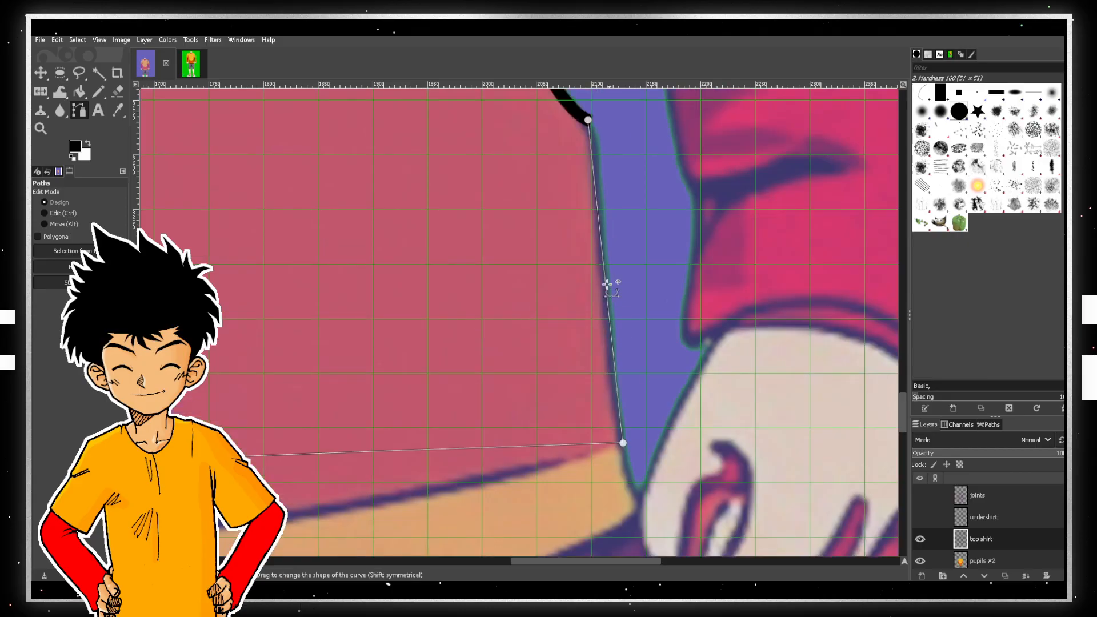
pyautogui.moveTo(602, 235); pyautogui.dragTo(601, 277)
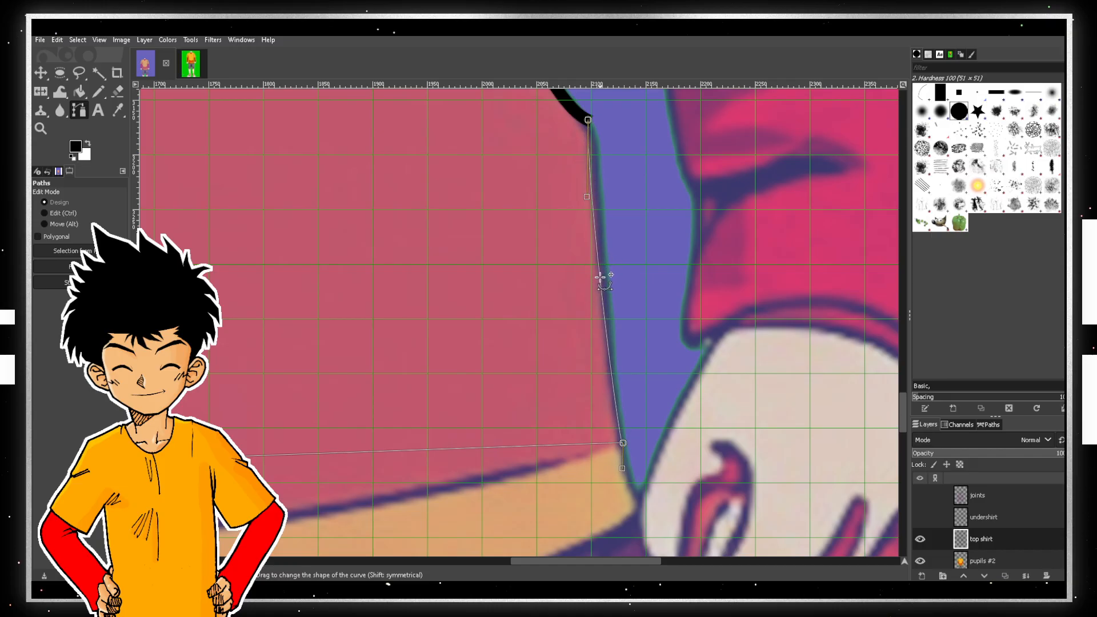
pyautogui.moveTo(595, 199)
pyautogui.mouseDown()
pyautogui.moveTo(601, 166)
pyautogui.moveTo(600, 180)
pyautogui.mouseUp()
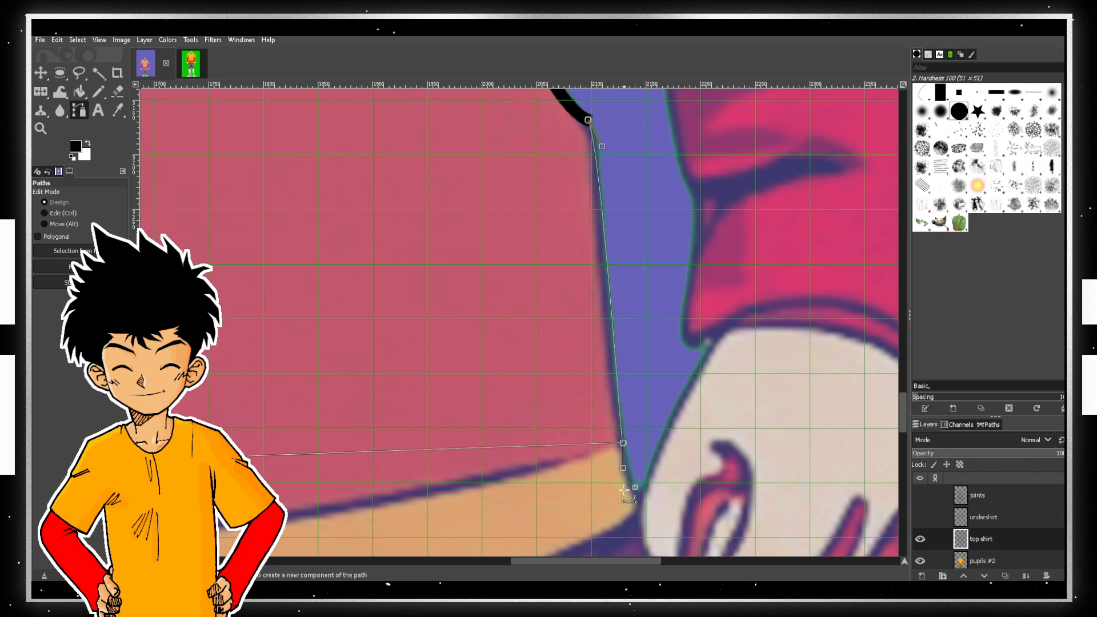
pyautogui.moveTo(623, 467); pyautogui.dragTo(603, 407)
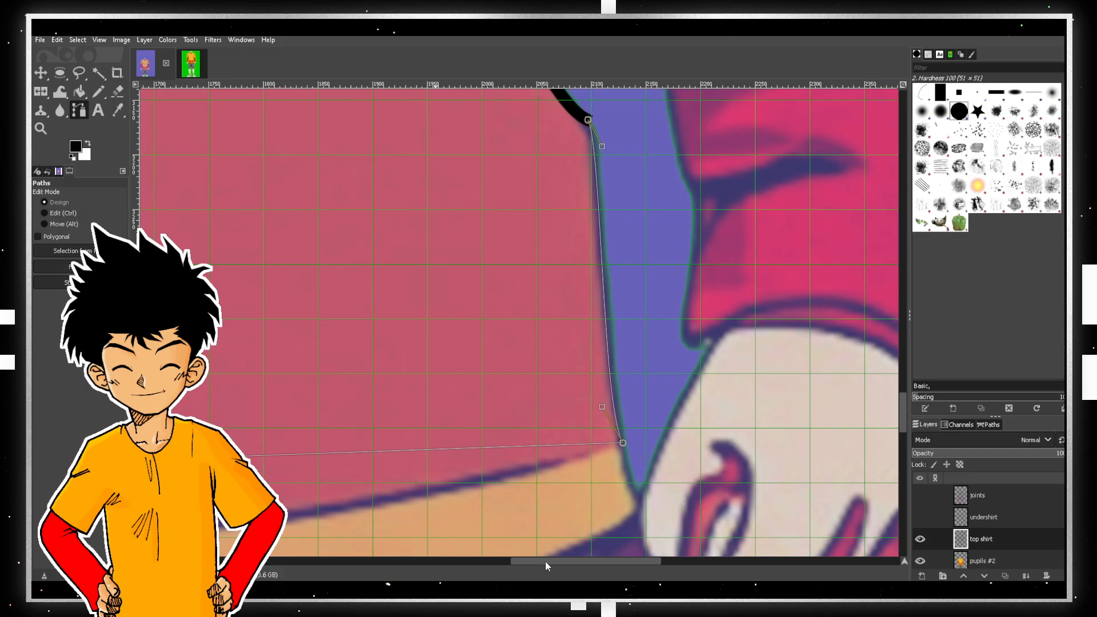
# - Curve the path's hem segment downward along the reference hem line, adjusting the handles at both hem corners
pyautogui.moveTo(546, 562); pyautogui.dragTo(389, 563)
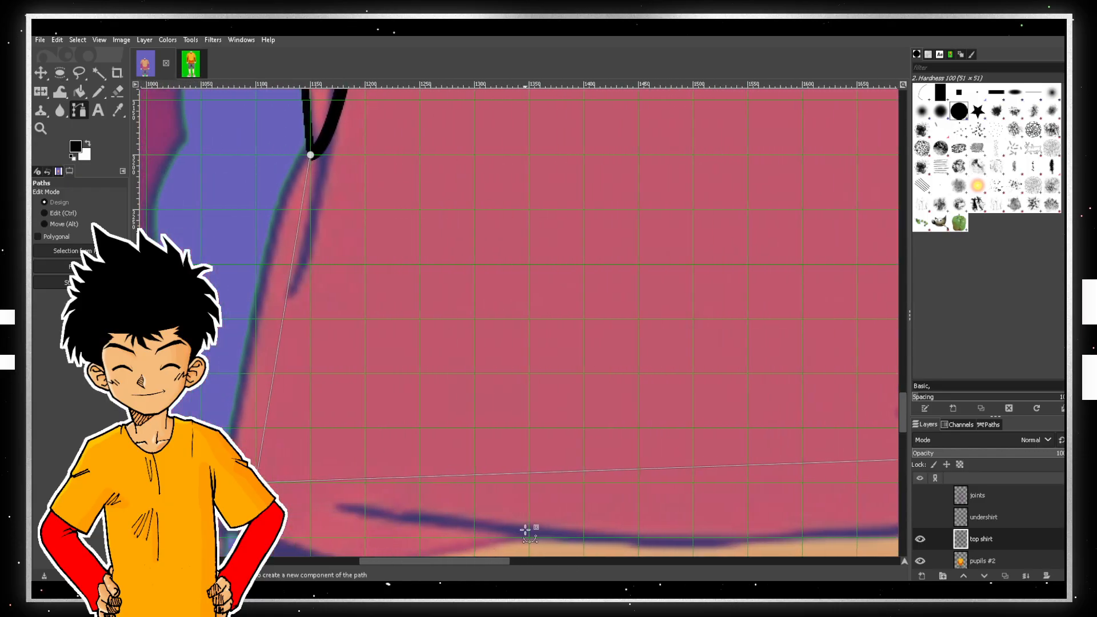
pyautogui.keyDown('ctrl'); pyautogui.scroll(-2, 691, 483); pyautogui.keyUp('ctrl')
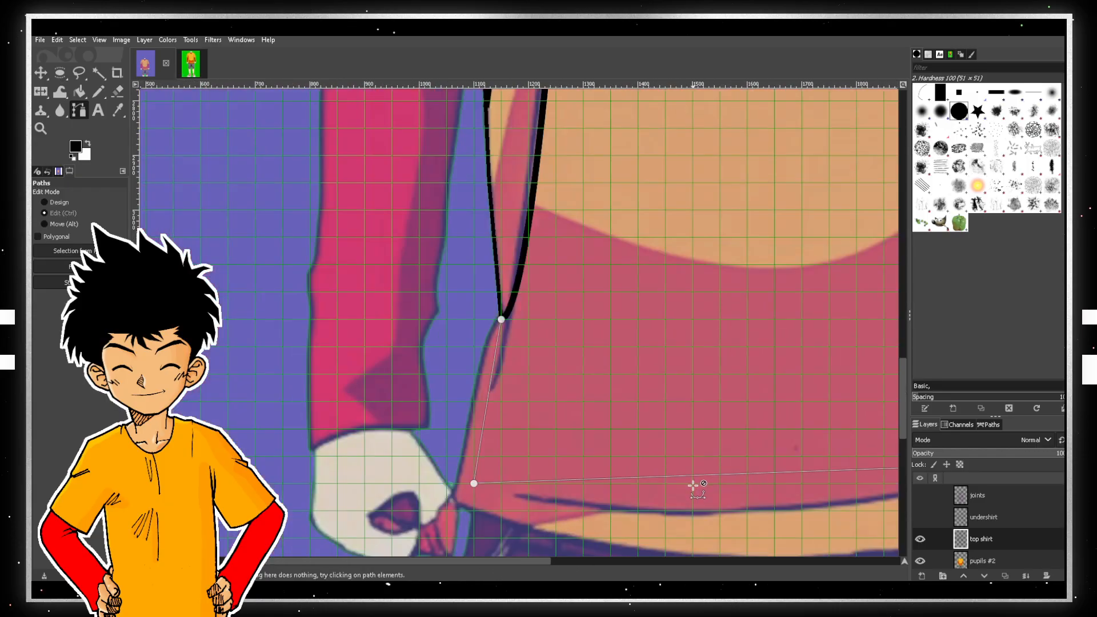
pyautogui.moveTo(524, 566); pyautogui.dragTo(623, 560)
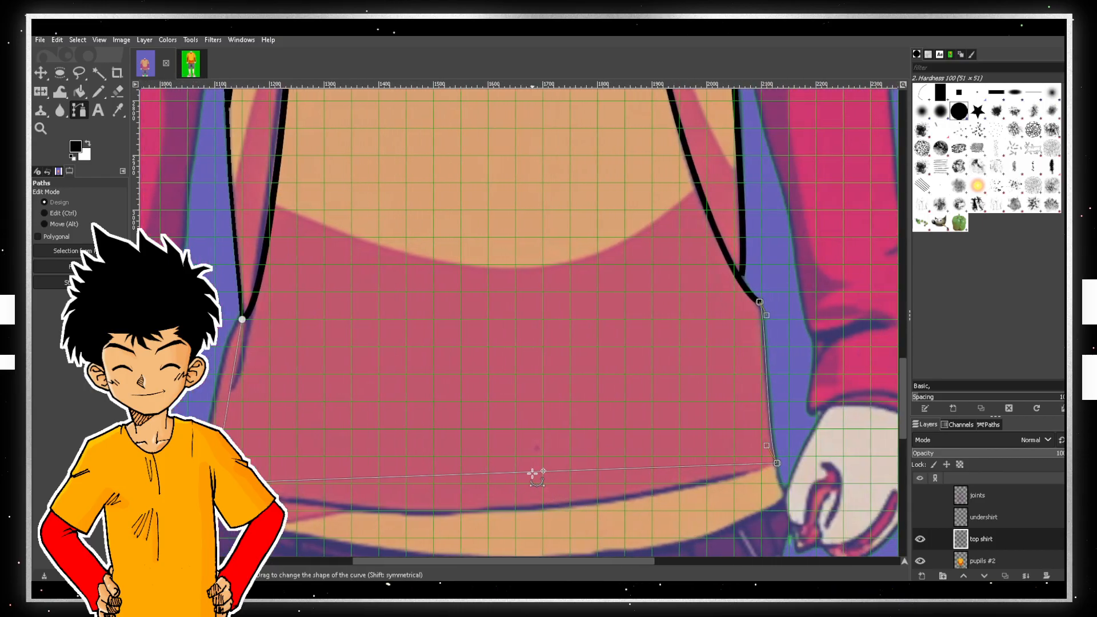
pyautogui.moveTo(536, 477); pyautogui.dragTo(535, 514)
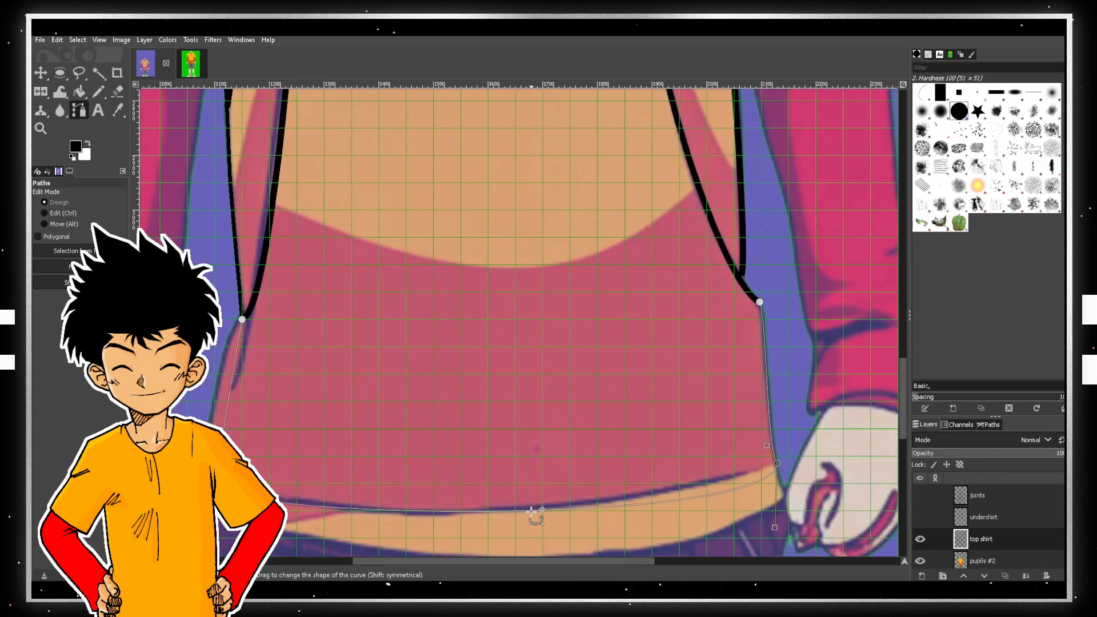
pyautogui.keyDown('ctrl'); pyautogui.scroll(1, 669, 527); pyautogui.keyUp('ctrl')
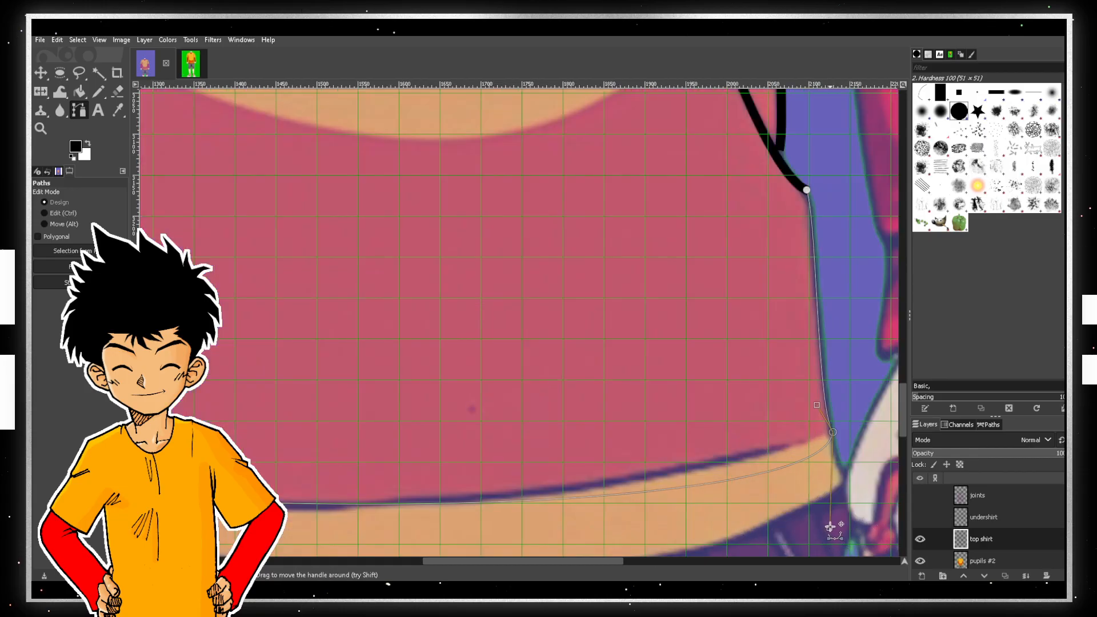
pyautogui.moveTo(818, 529); pyautogui.dragTo(447, 537)
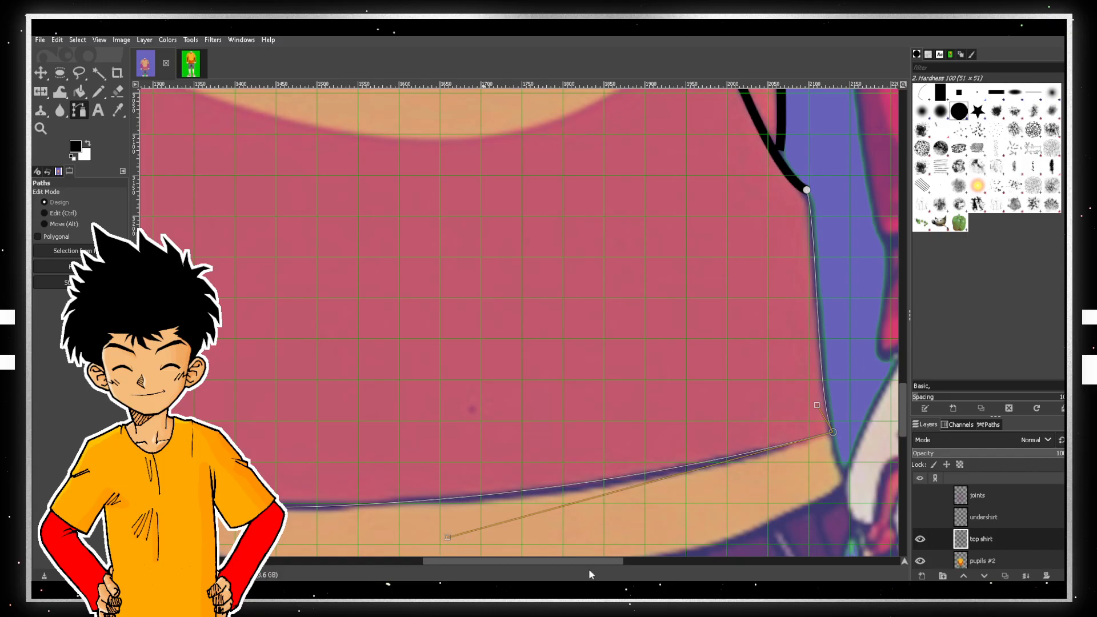
pyautogui.moveTo(584, 563); pyautogui.dragTo(515, 565)
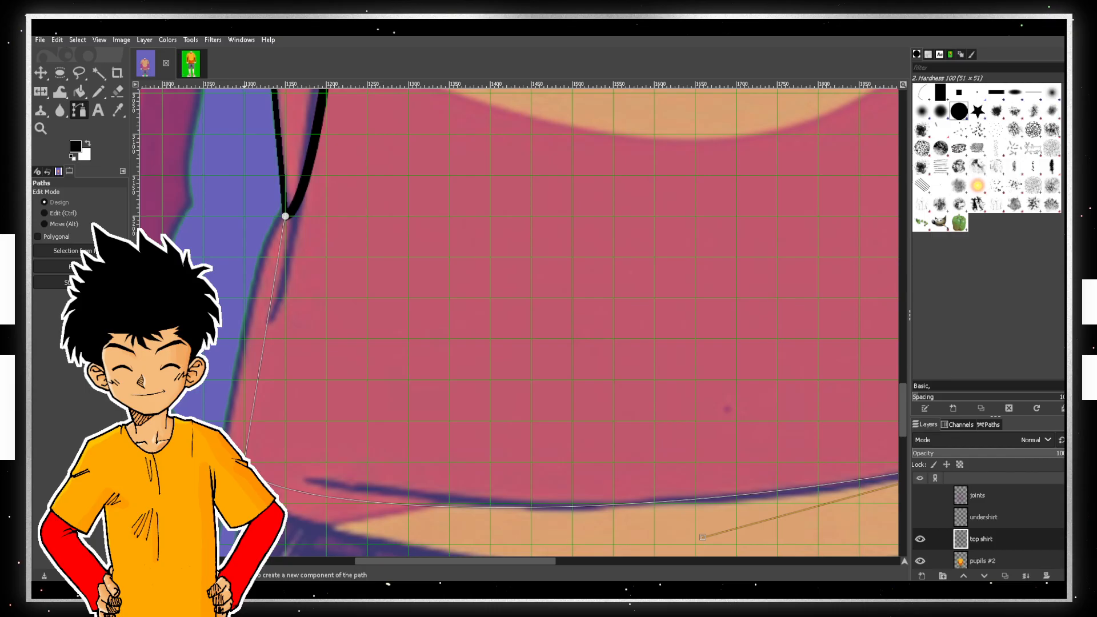
pyautogui.moveTo(245, 514); pyautogui.dragTo(419, 510)
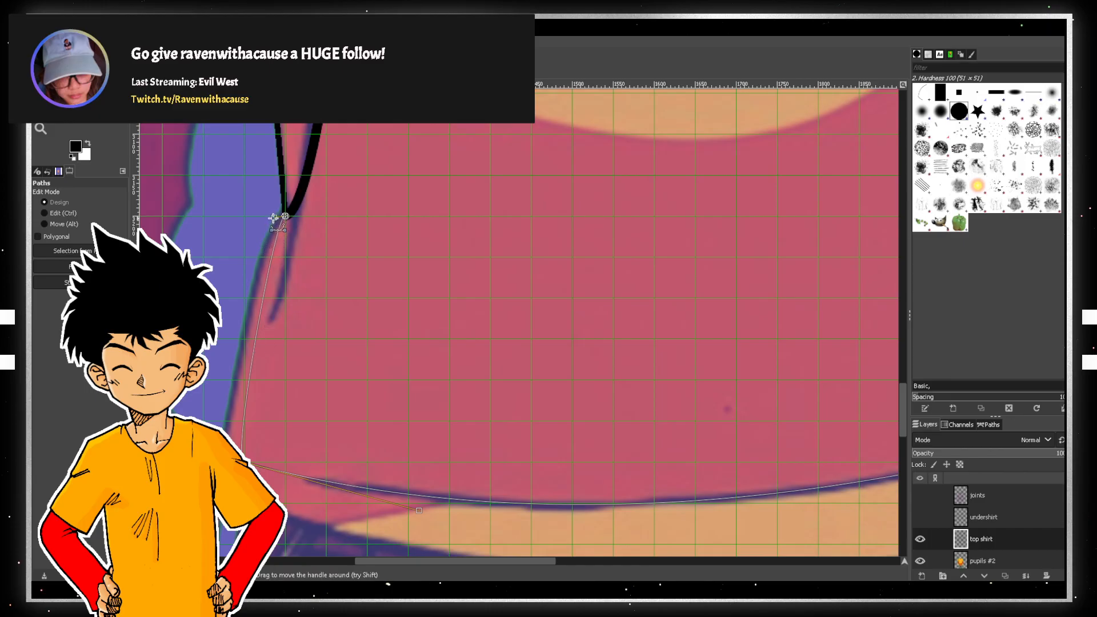
# - Bend the path's left side segment outward toward the reference edge and stroke the whole side-and-hem path as a solid black line
pyautogui.moveTo(273, 217); pyautogui.dragTo(257, 252)
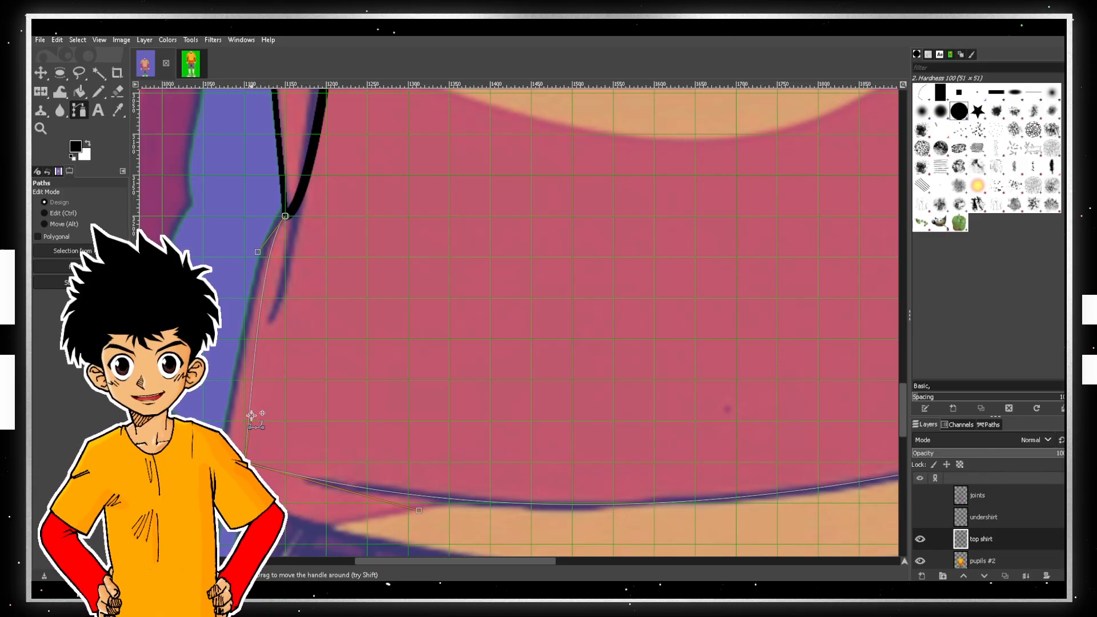
pyautogui.moveTo(244, 413); pyautogui.dragTo(251, 411)
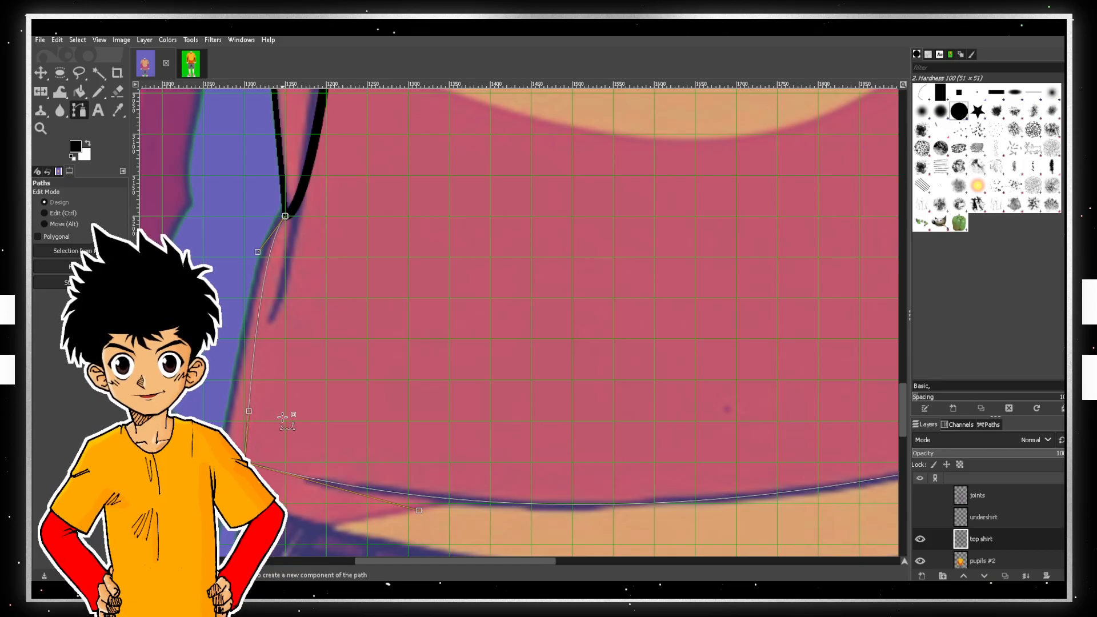
pyautogui.scroll(-2, 494, 340)
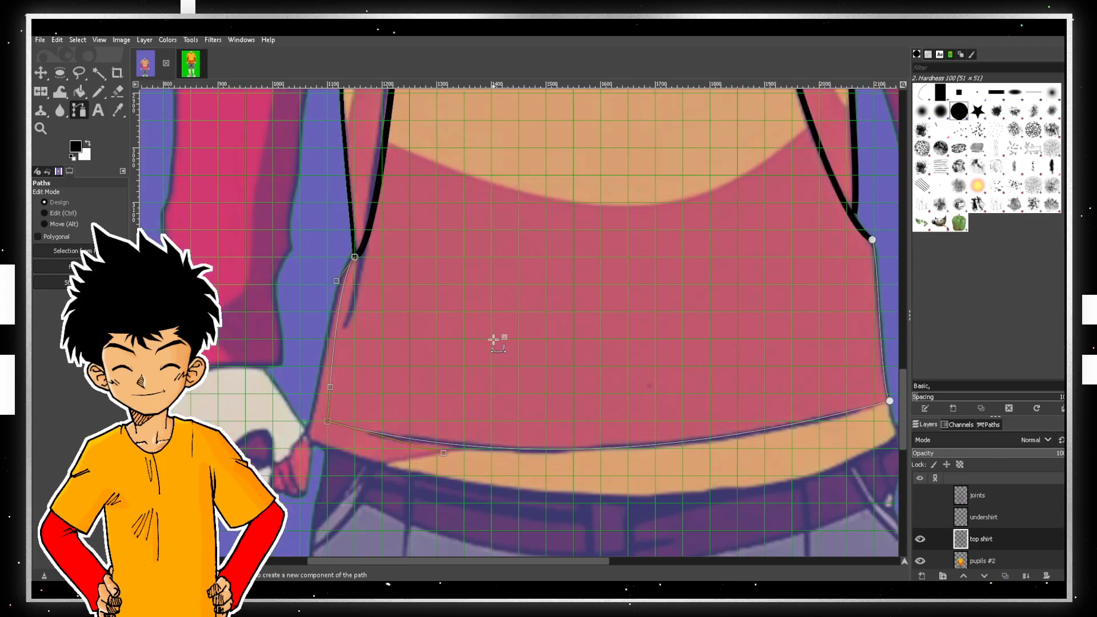
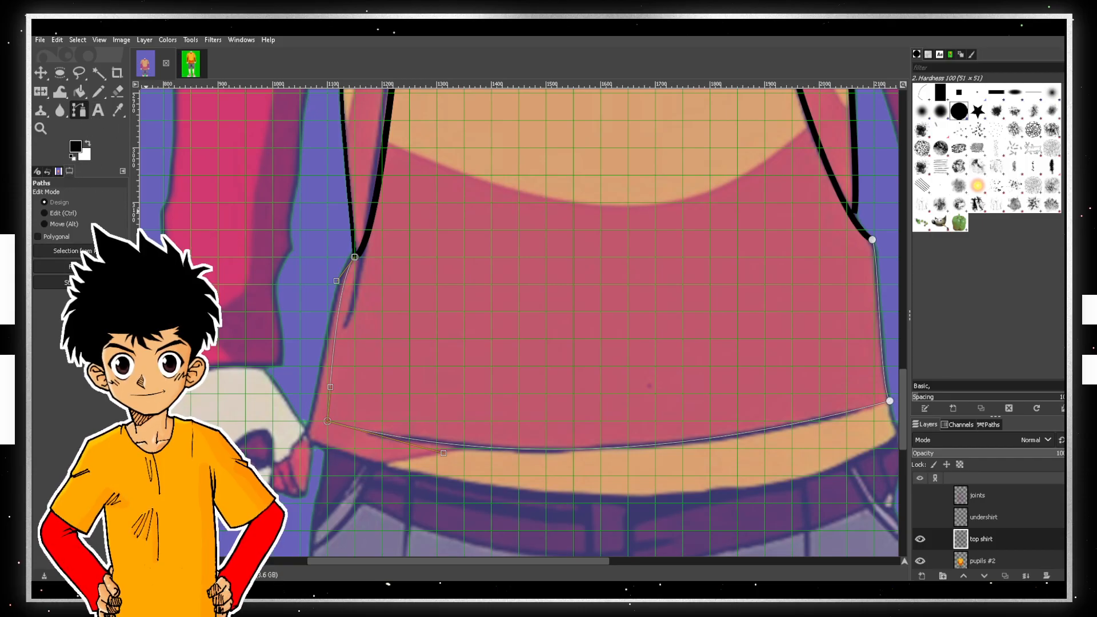
pyautogui.click(86, 282)
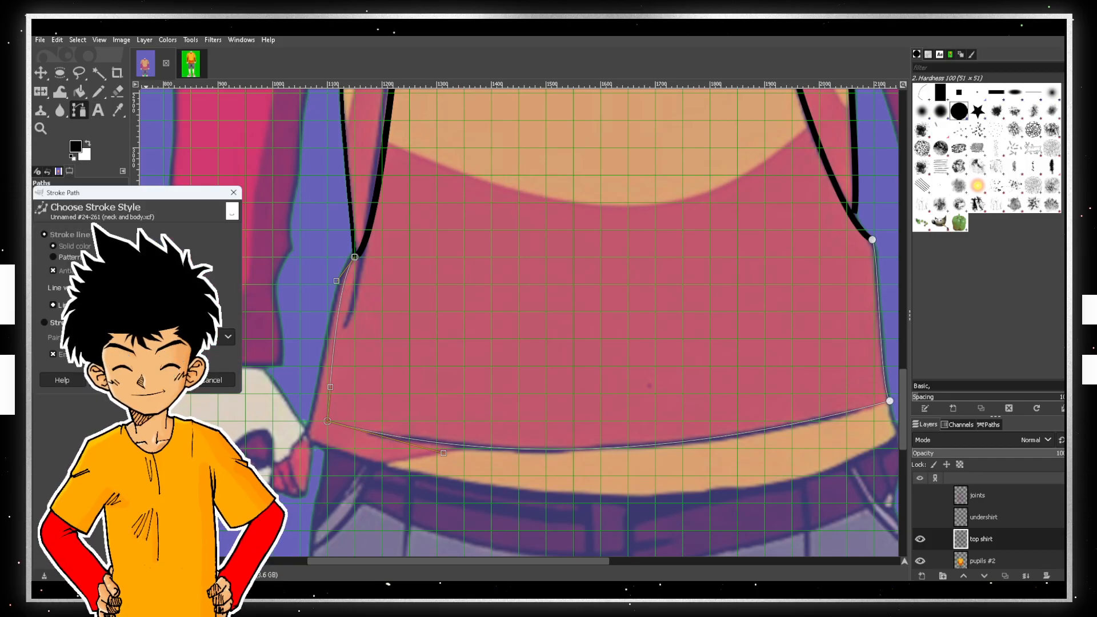
pyautogui.click(162, 380)
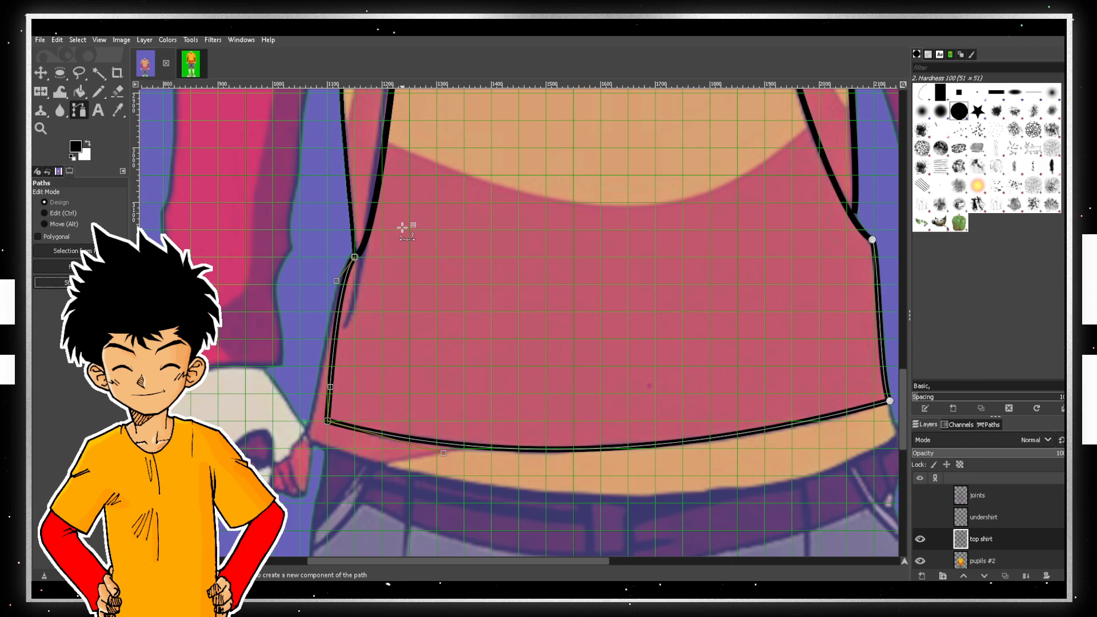
# - Look over the stroked lower shirt outline and show the joints layer over the top shirt line art
pyautogui.scroll(-2, 573, 232)
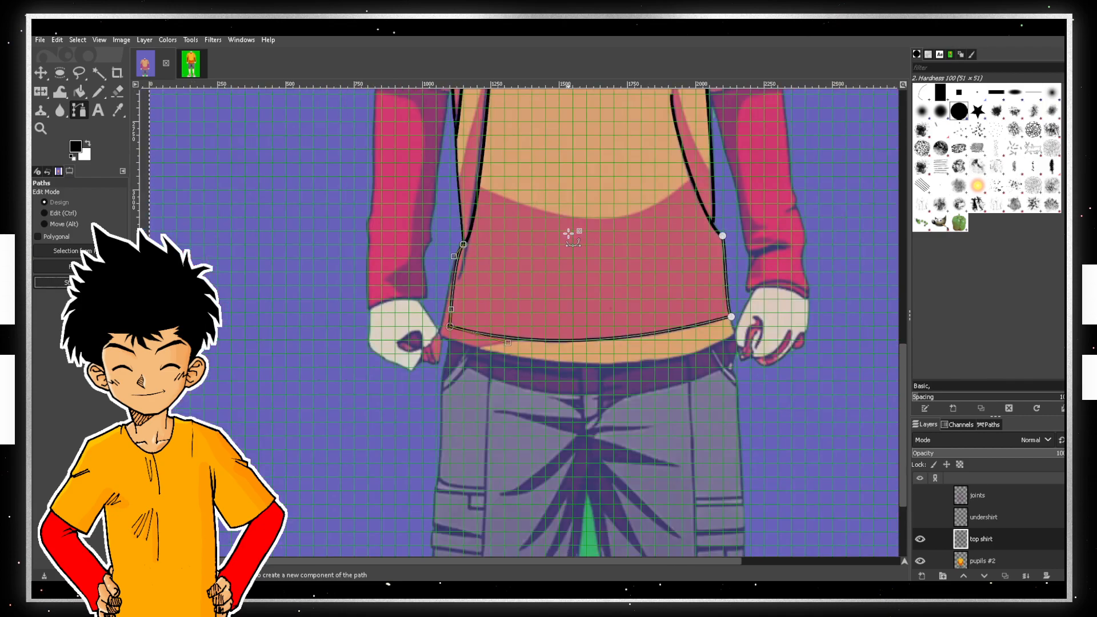
pyautogui.scroll(2, 570, 234)
pyautogui.scroll(3, 571, 238)
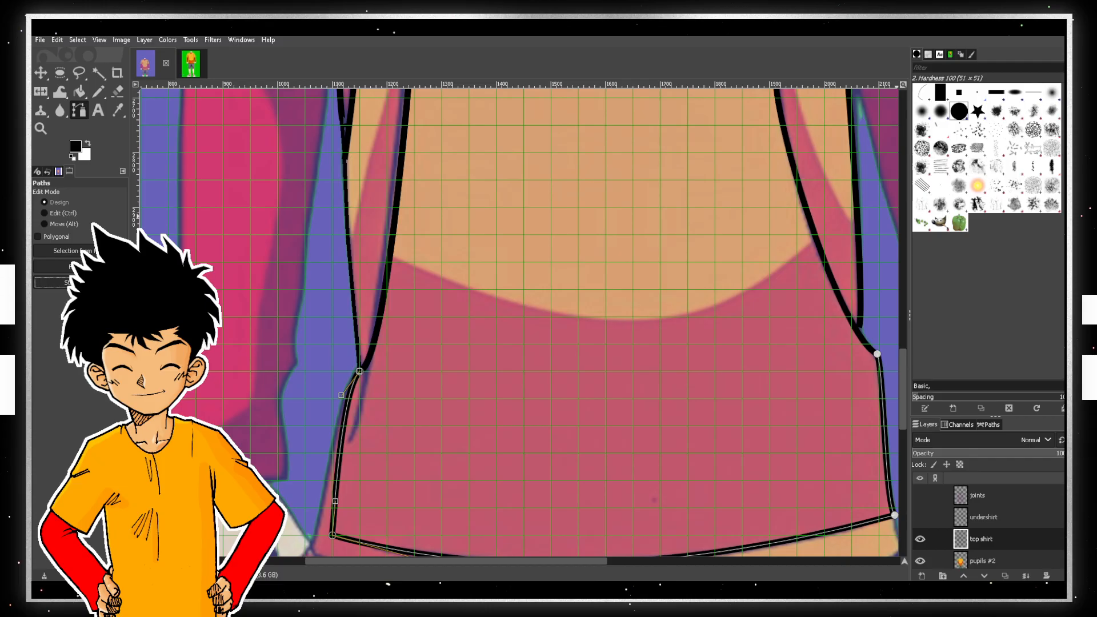
pyautogui.scroll(5, 600, 235)
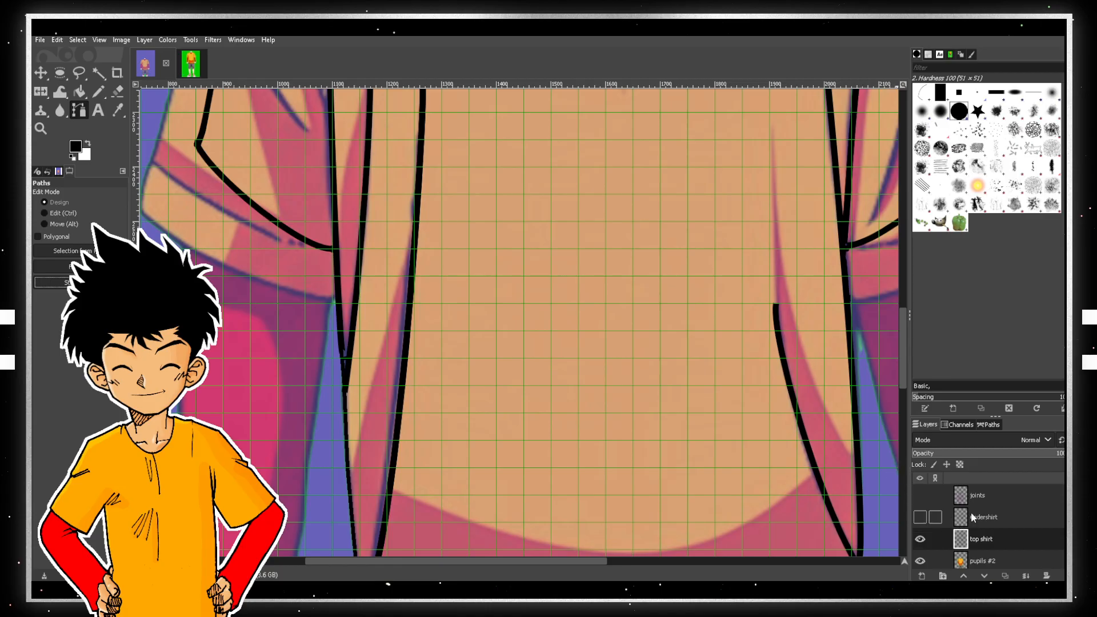
pyautogui.click(920, 495)
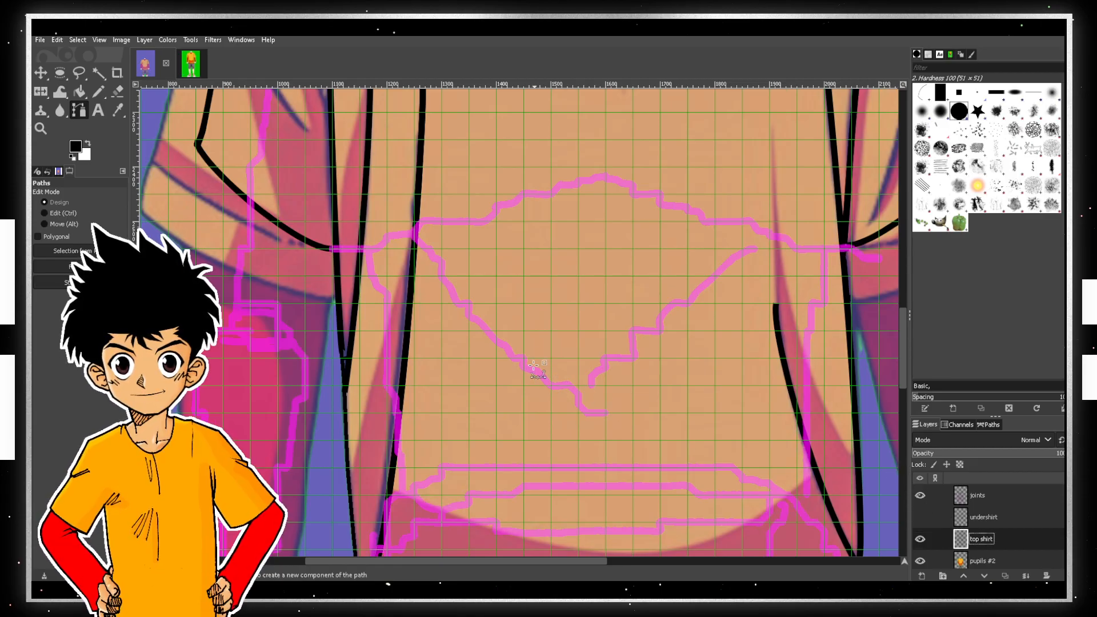
# - Make the undershirt layer active and visible, and hide the top shirt layer
pyautogui.scroll(-1, 505, 318)
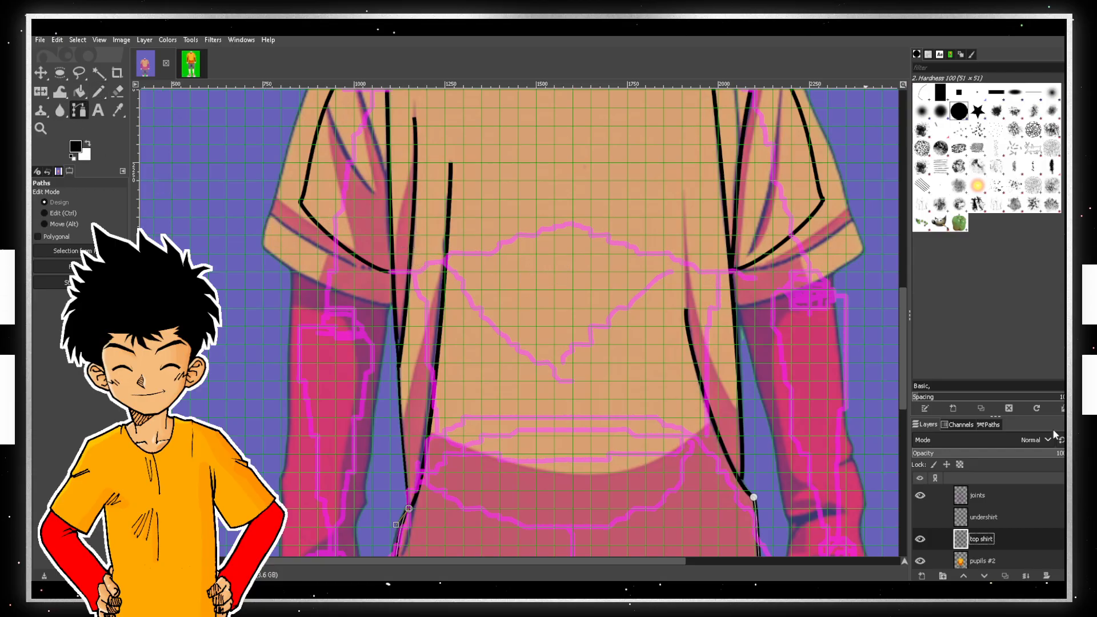
pyautogui.click(1024, 519)
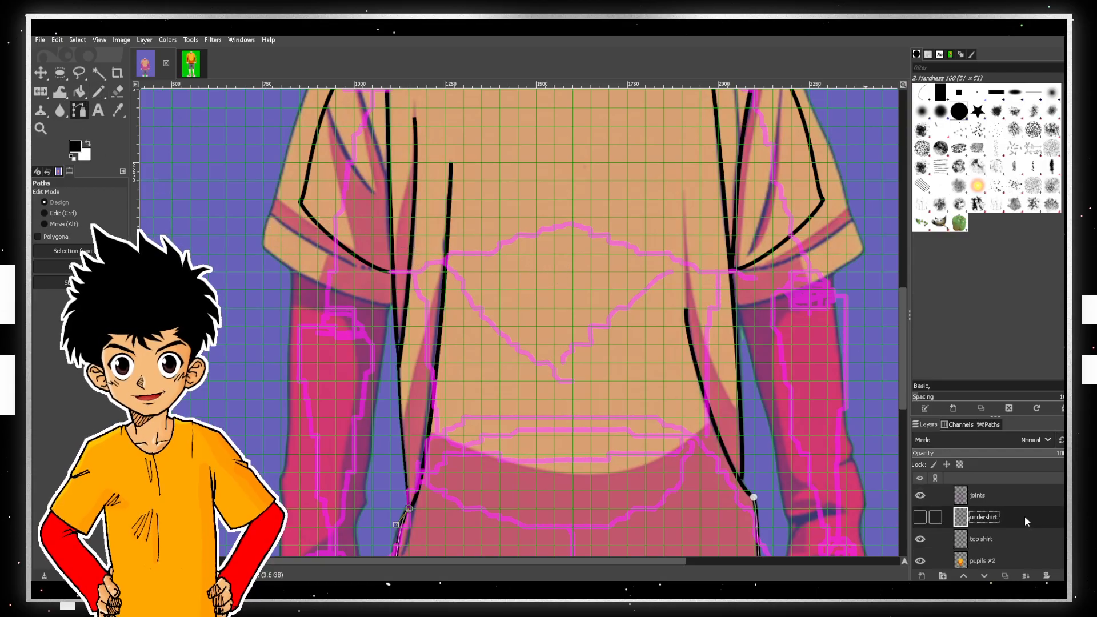
pyautogui.scroll(4, 517, 334)
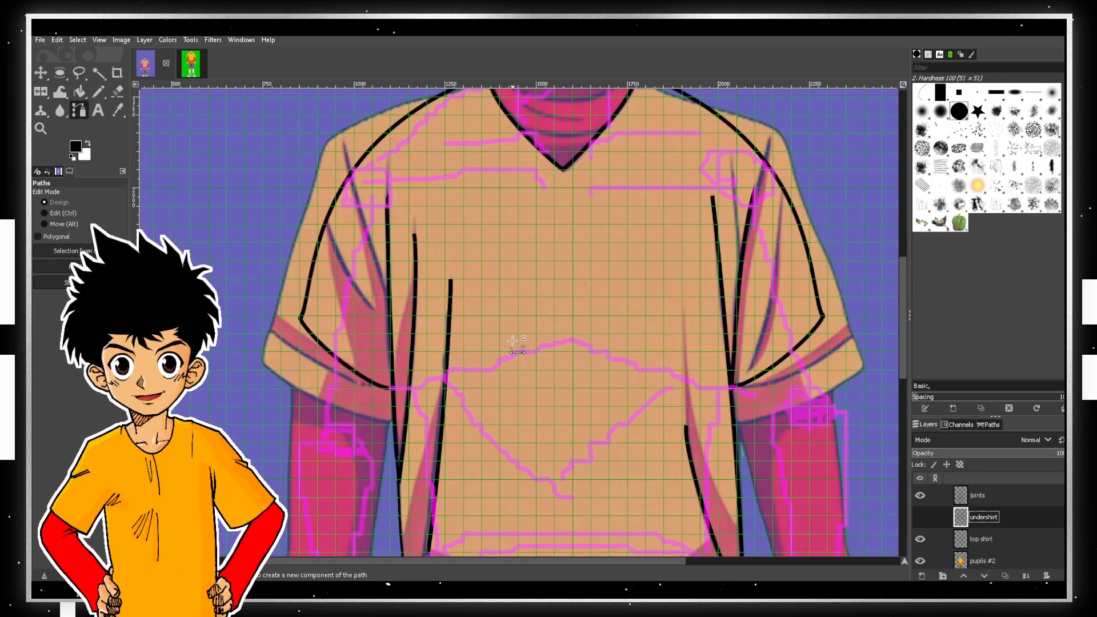
pyautogui.click(918, 518)
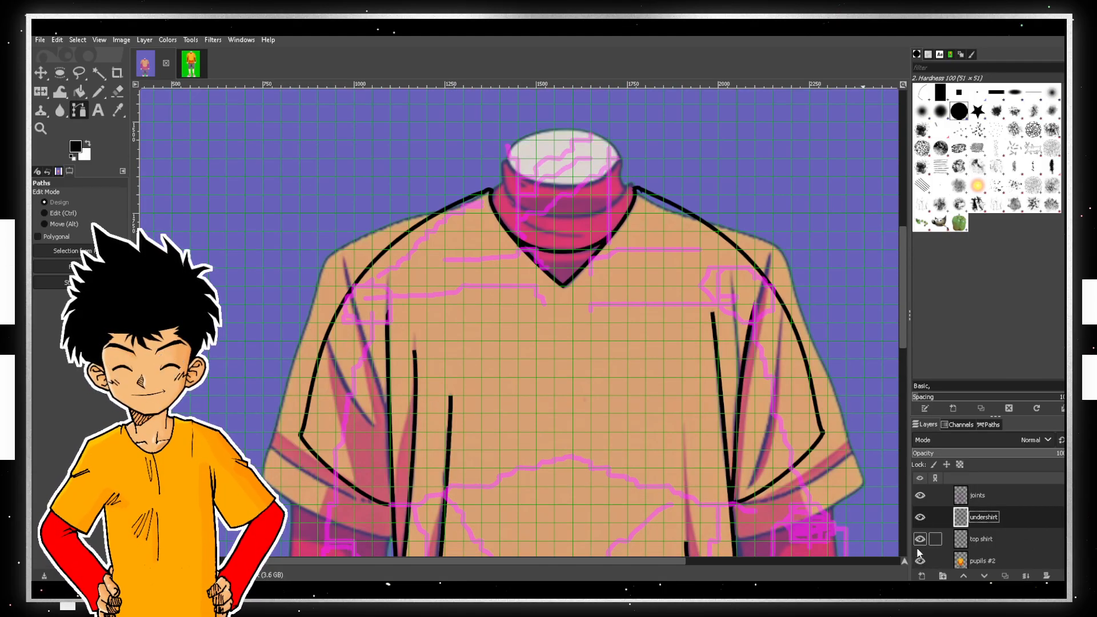
pyautogui.click(920, 541)
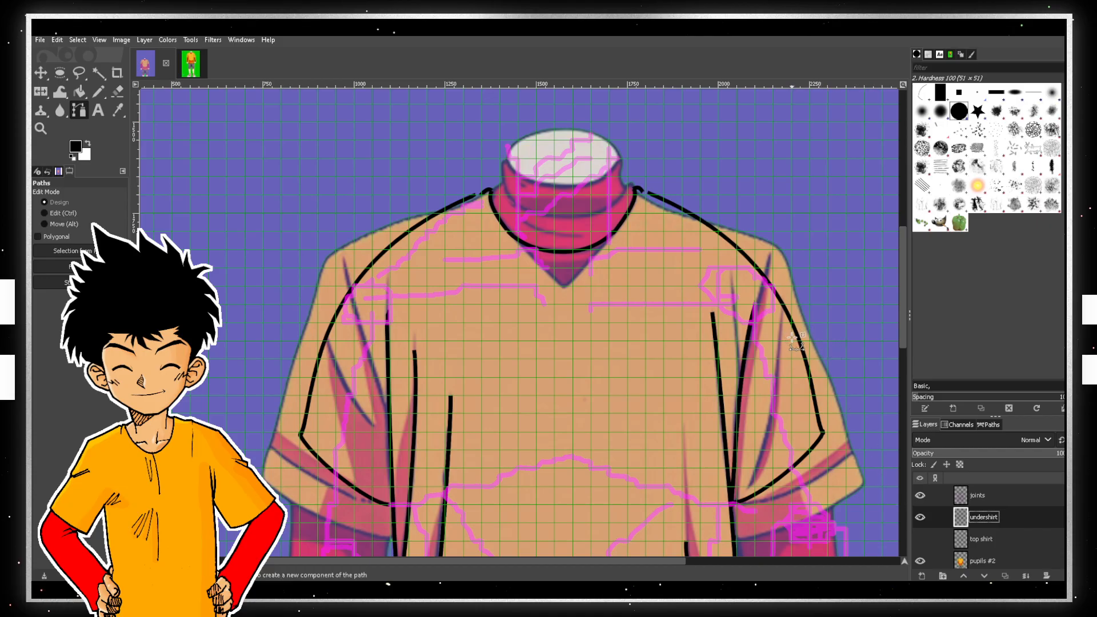
pyautogui.scroll(-3, 590, 396)
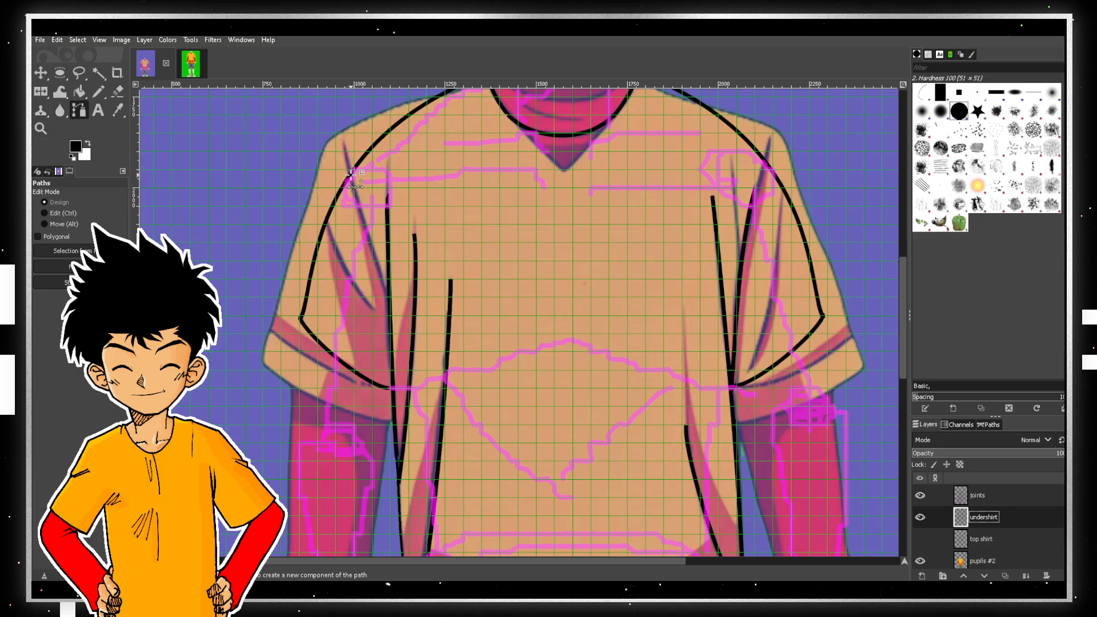
pyautogui.scroll(1, 354, 172)
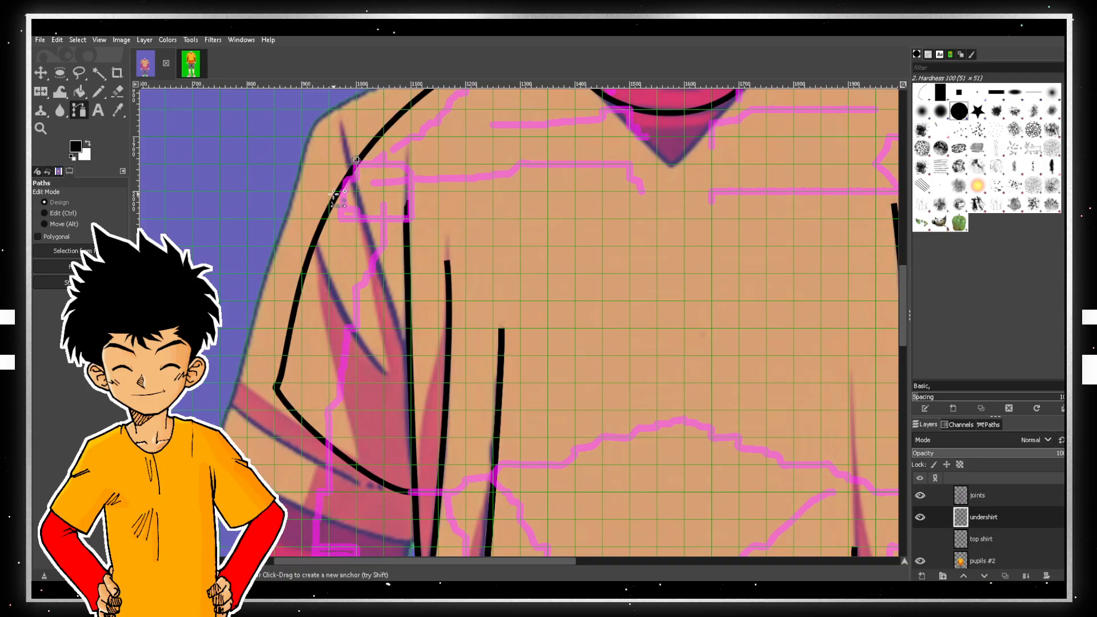
pyautogui.scroll(-3, 326, 307)
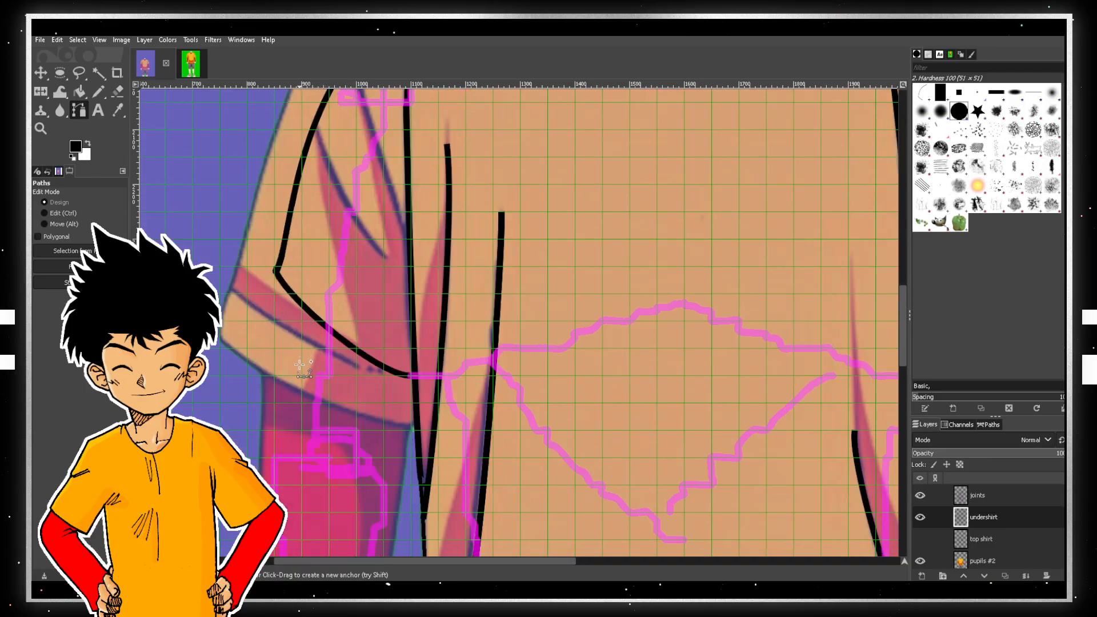
pyautogui.click(281, 430)
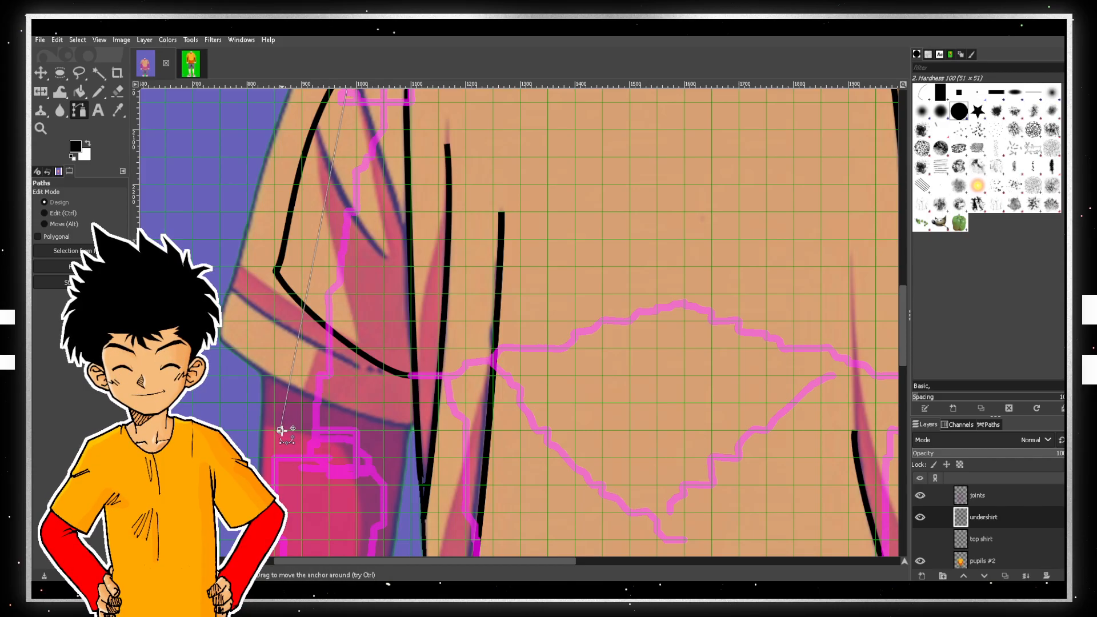
pyautogui.scroll(-3, 282, 426)
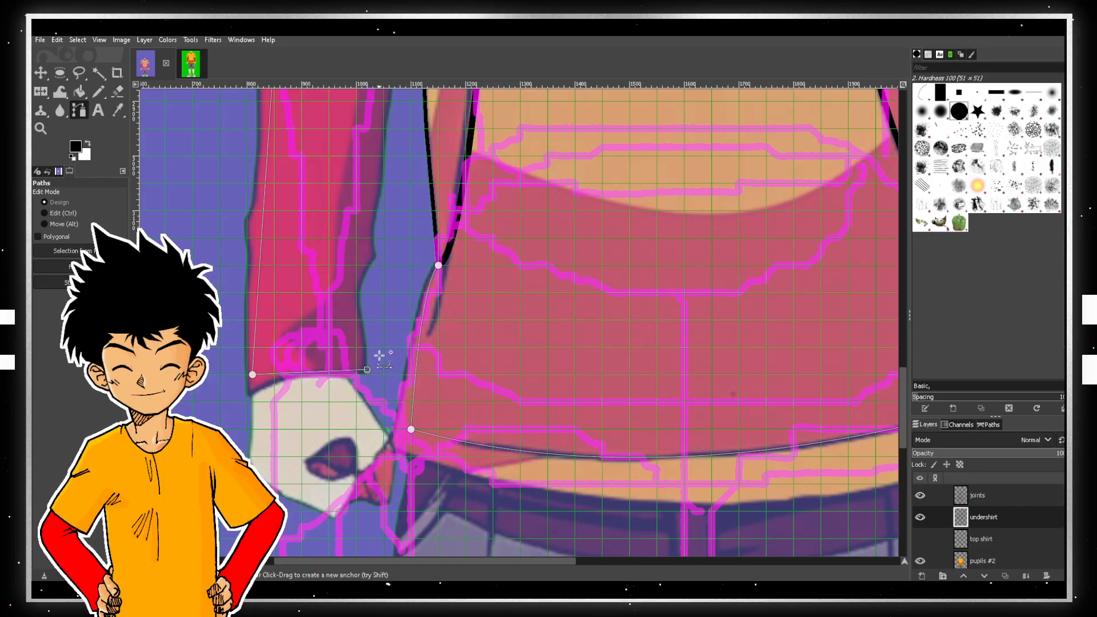
pyautogui.scroll(5, 393, 280)
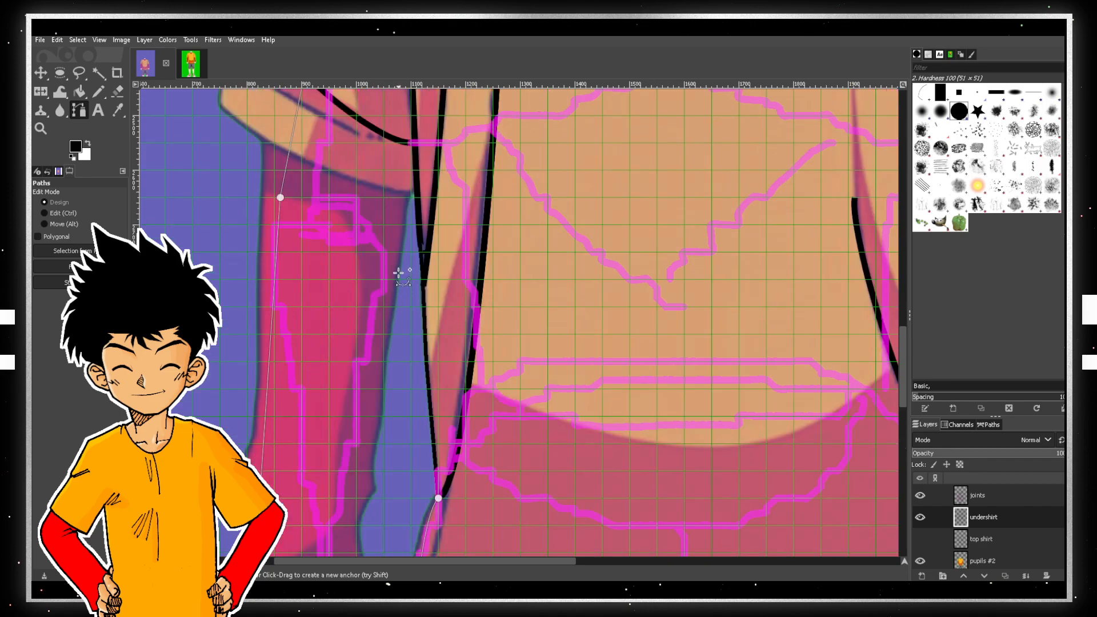
pyautogui.scroll(-5, 388, 359)
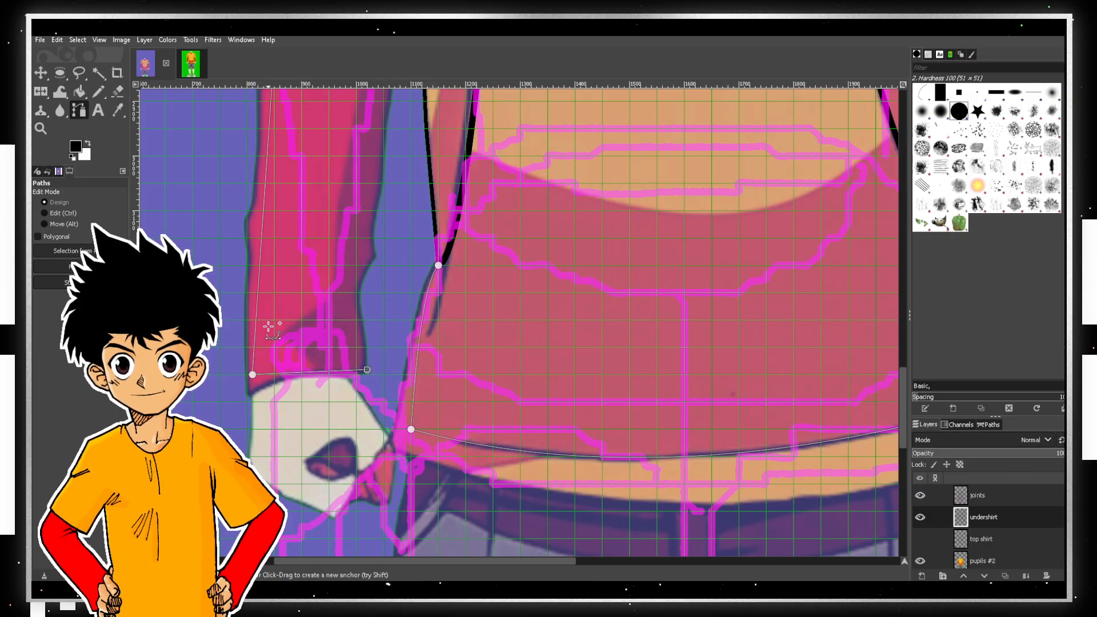
pyautogui.scroll(2, 267, 323)
pyautogui.scroll(3, 295, 264)
pyautogui.press('ctrl')
pyautogui.scroll(-5, 277, 269)
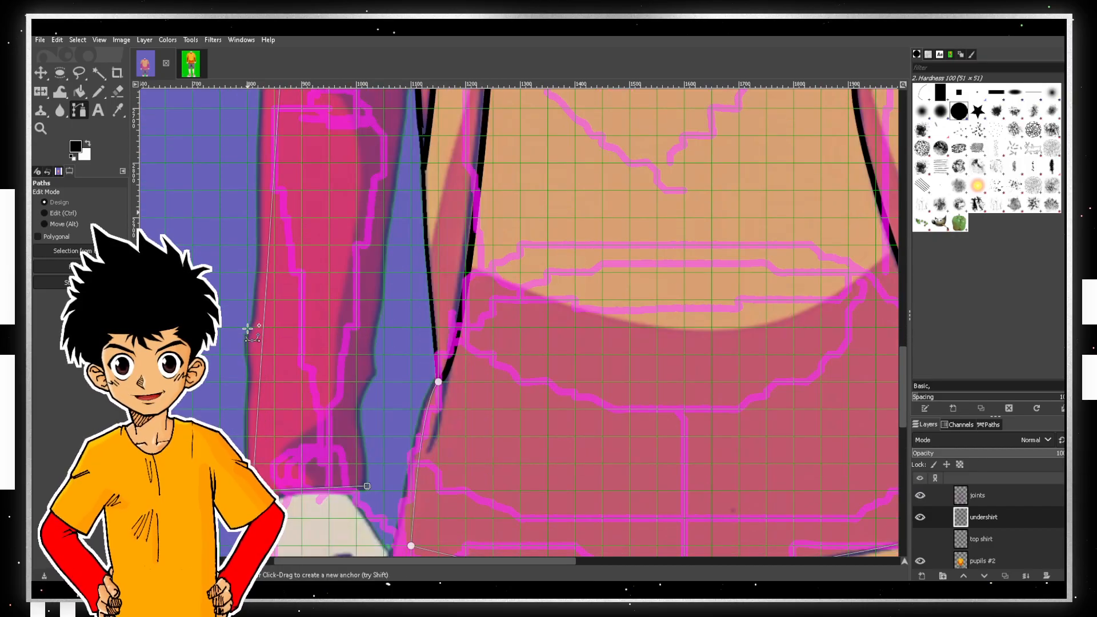
pyautogui.scroll(8, 259, 329)
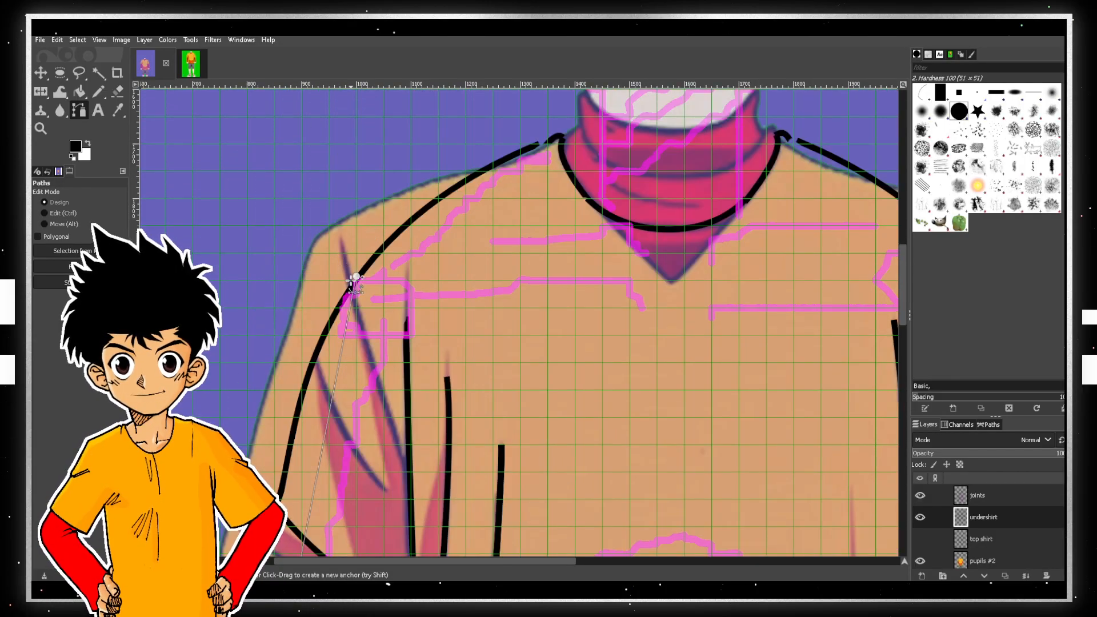
pyautogui.scroll(-2, 355, 237)
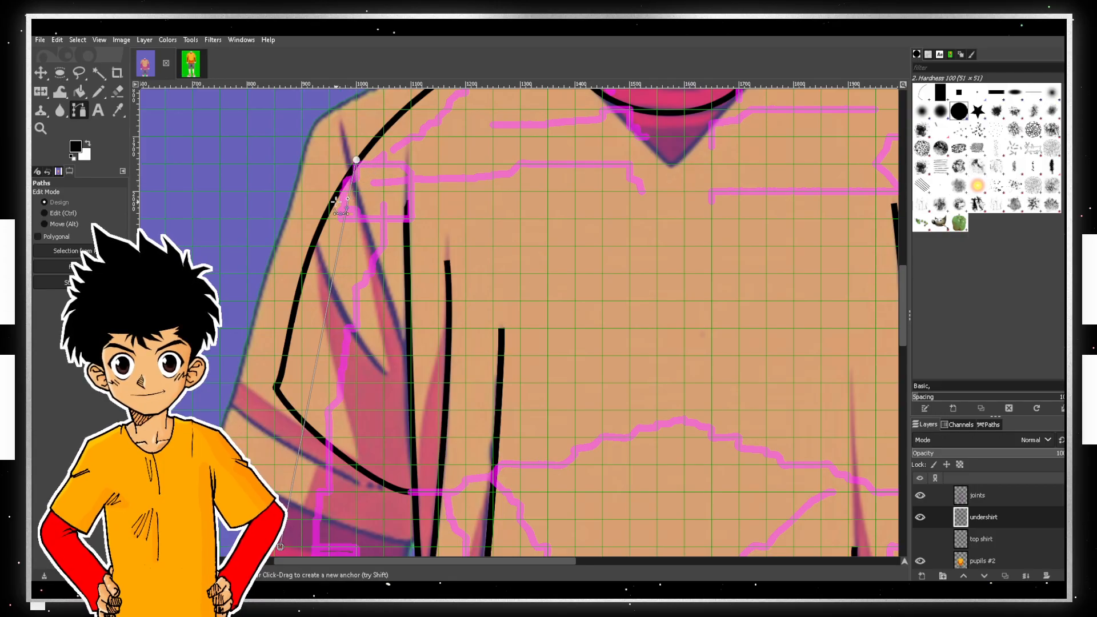
pyautogui.scroll(-4, 297, 286)
pyautogui.scroll(2, 282, 299)
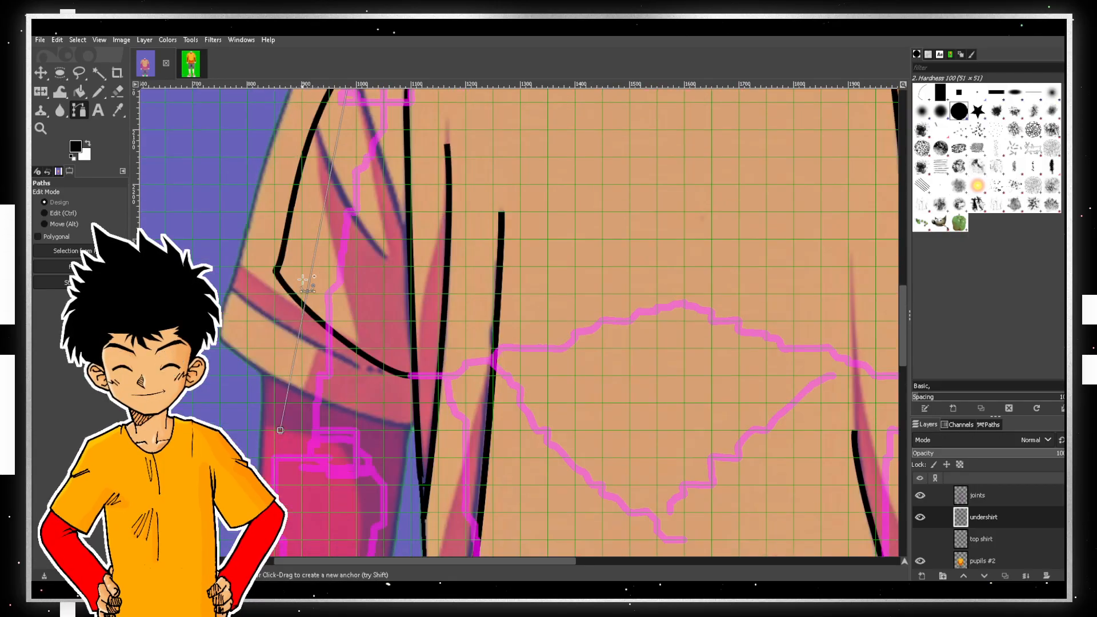
pyautogui.scroll(2, 346, 212)
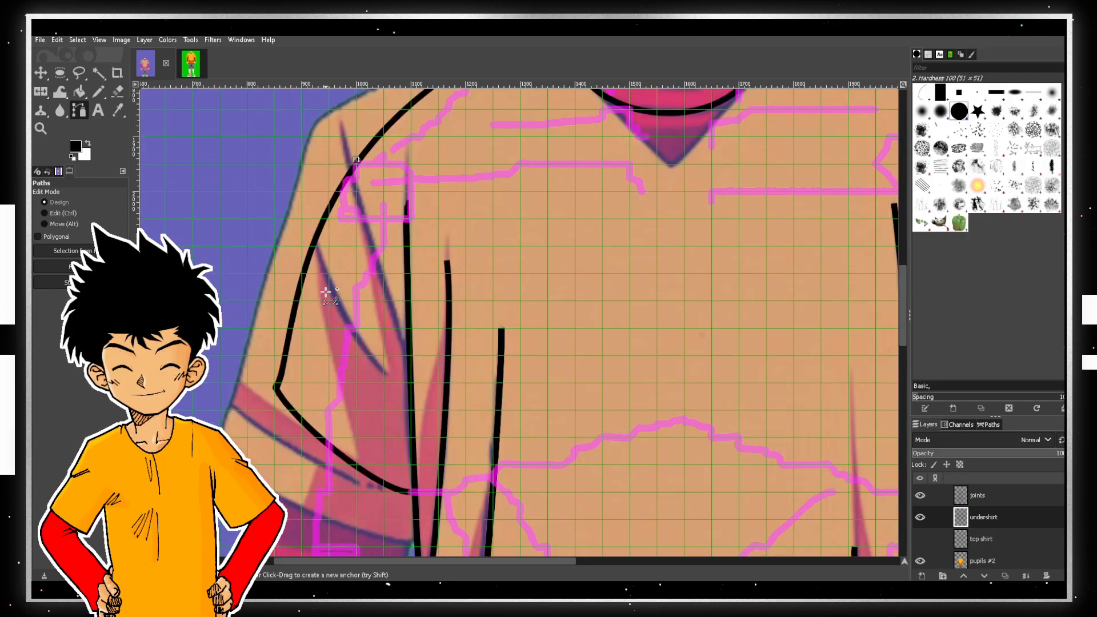
pyautogui.click(314, 365)
pyautogui.scroll(-2, 311, 377)
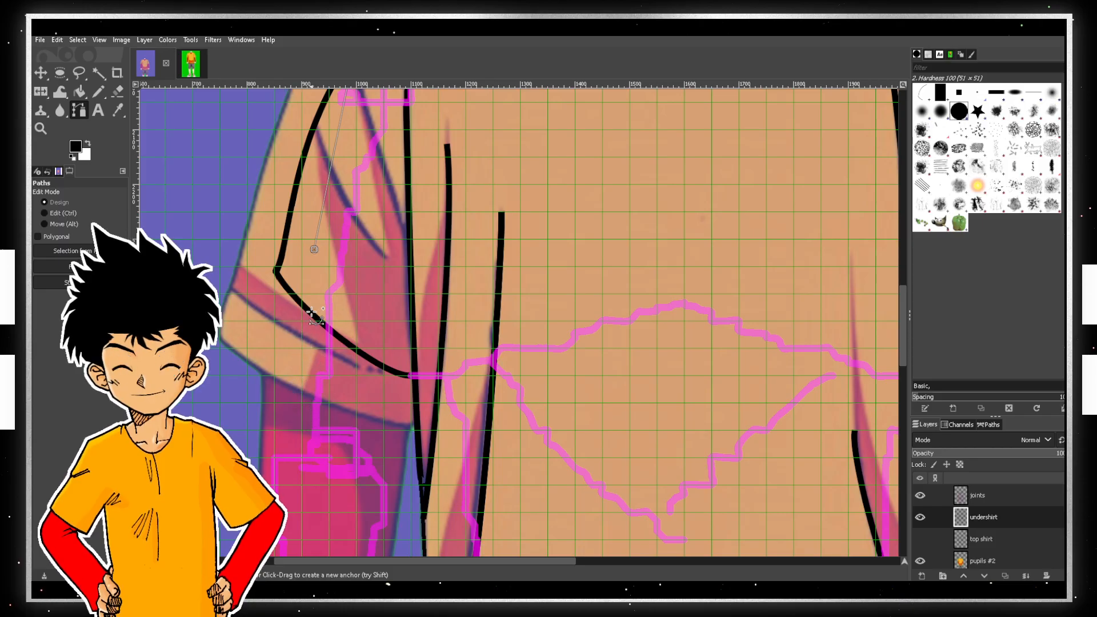
pyautogui.scroll(2, 313, 311)
pyautogui.hotkey('ctrl', 'z')
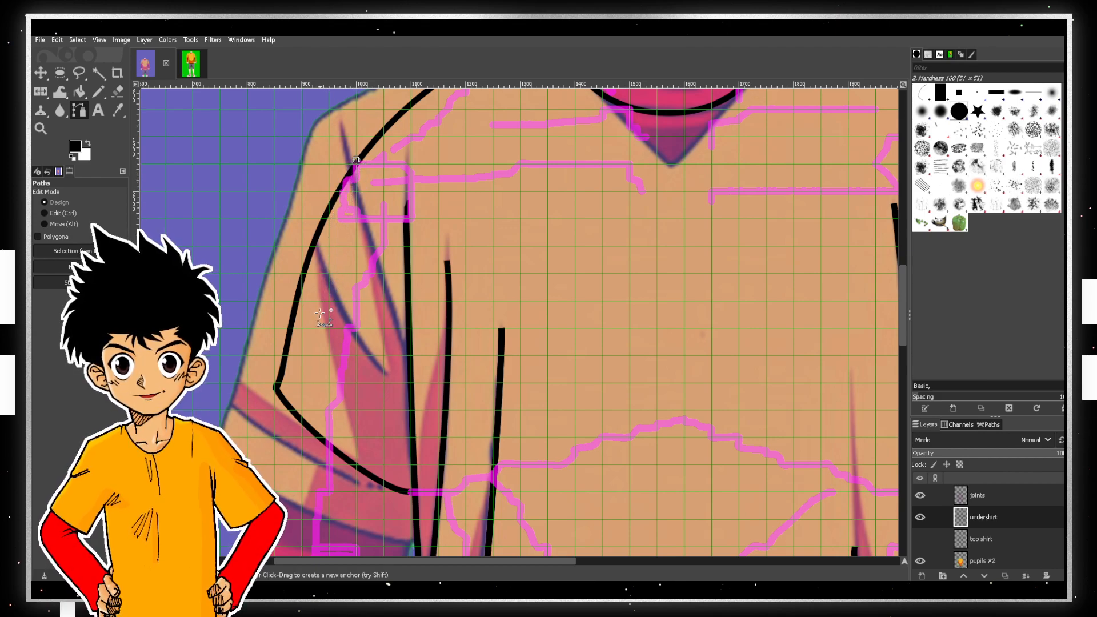
# - Lay path anchors from the left shoulder joint down the undershirt sleeve's outer edge and across the cuff at the wrist
pyautogui.click(321, 357)
pyautogui.scroll(-3, 323, 359)
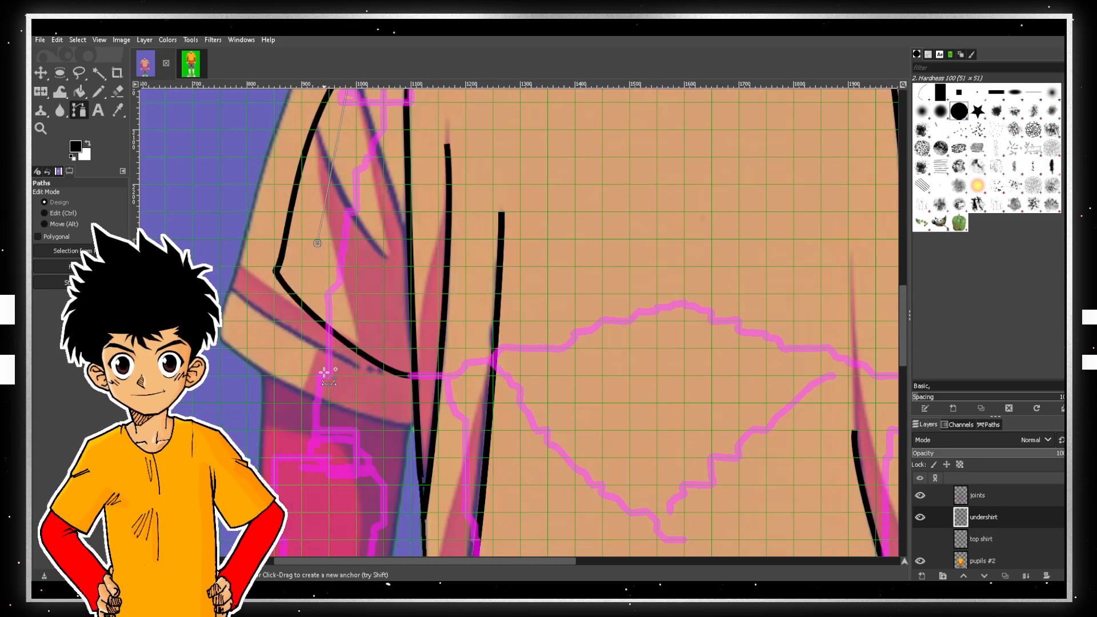
pyautogui.click(286, 442)
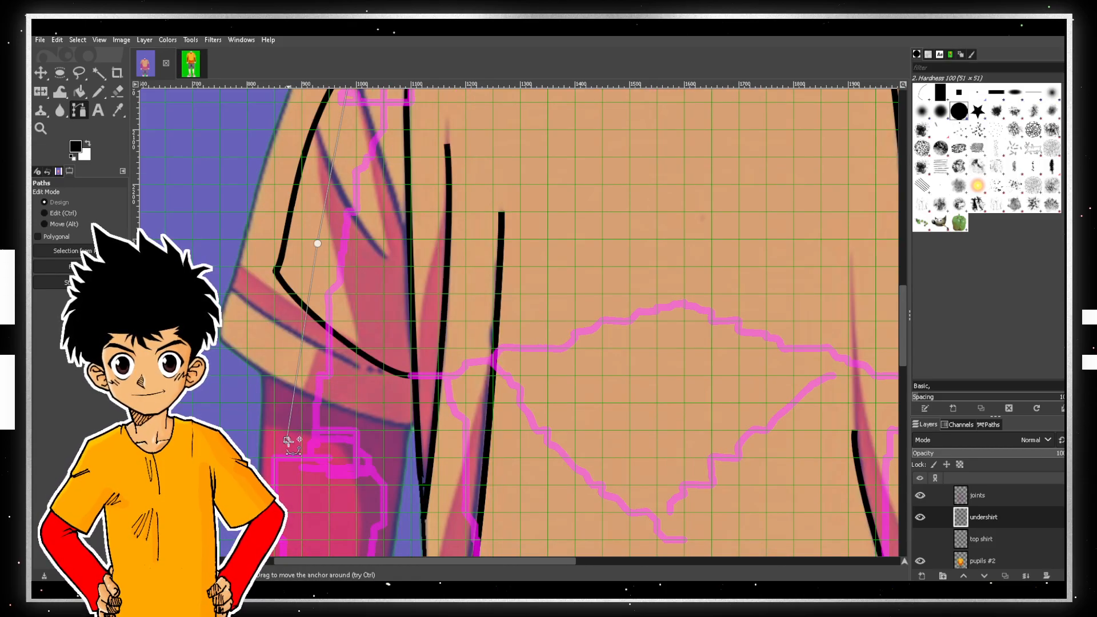
pyautogui.scroll(-6, 287, 403)
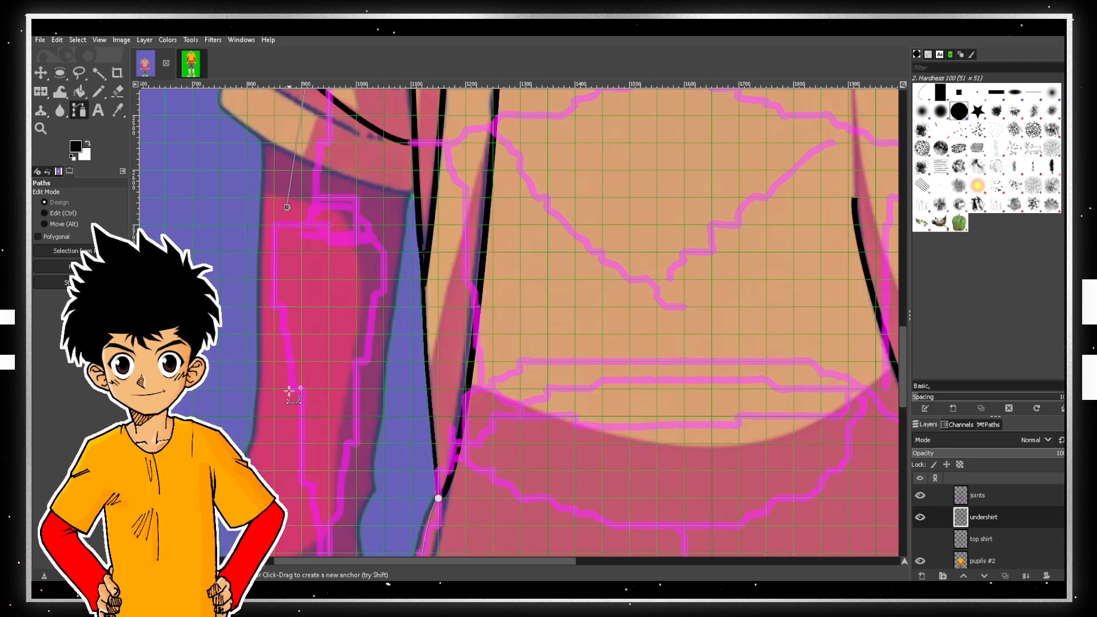
pyautogui.scroll(-3, 286, 406)
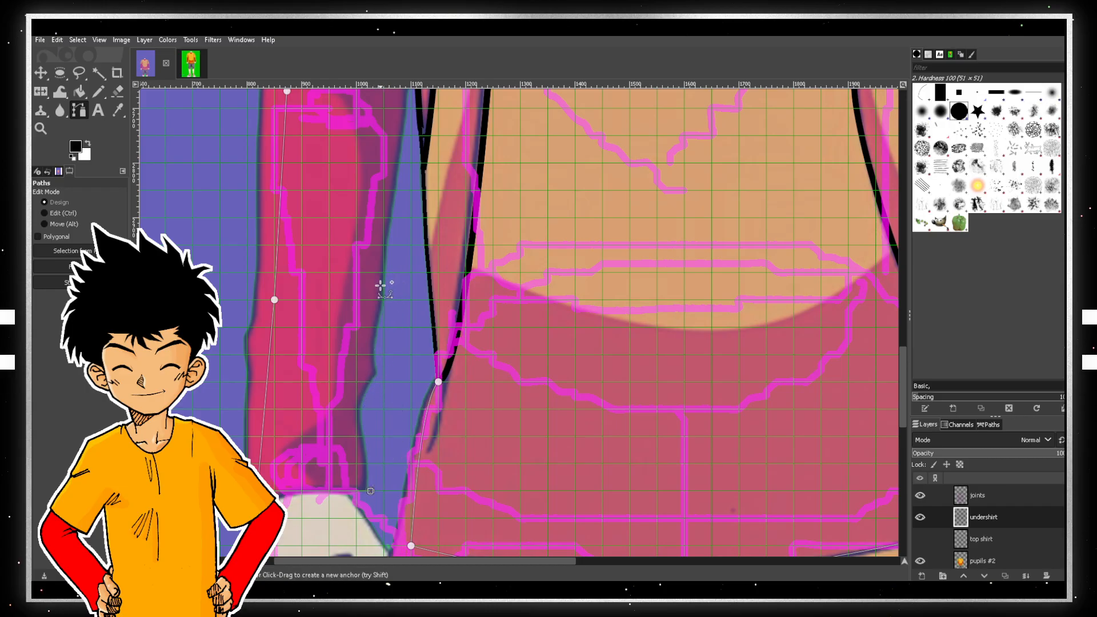
# - Continue the undershirt sleeve path from the cuff up the arm's inner edge to the torso side line just below the armpit
pyautogui.scroll(4, 376, 272)
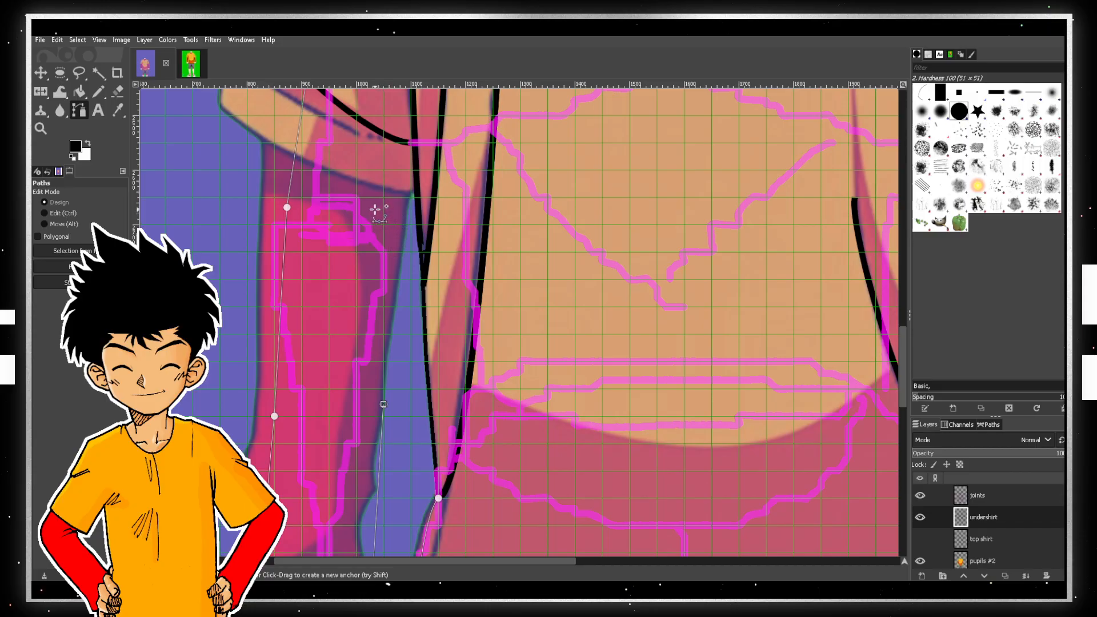
pyautogui.scroll(12, 377, 205)
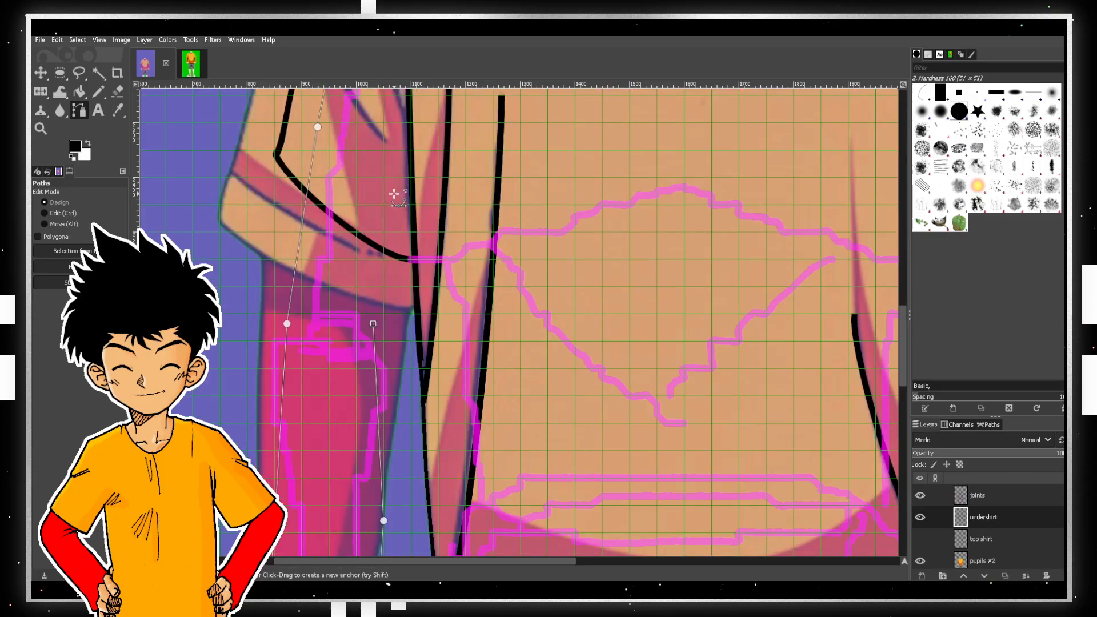
pyautogui.scroll(-4, 431, 300)
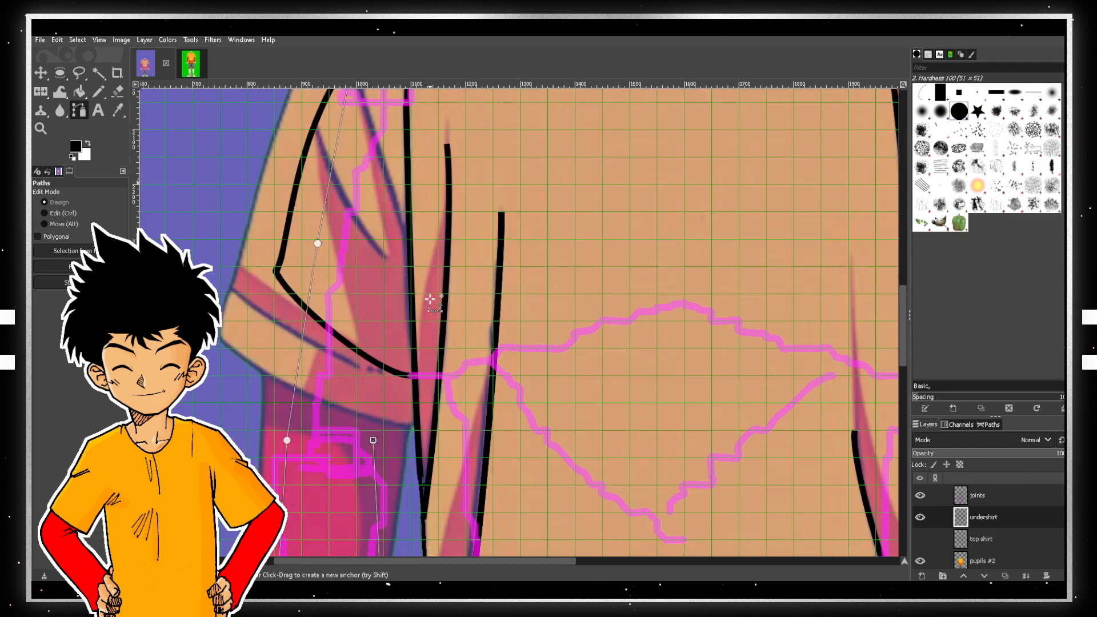
pyautogui.click(411, 325)
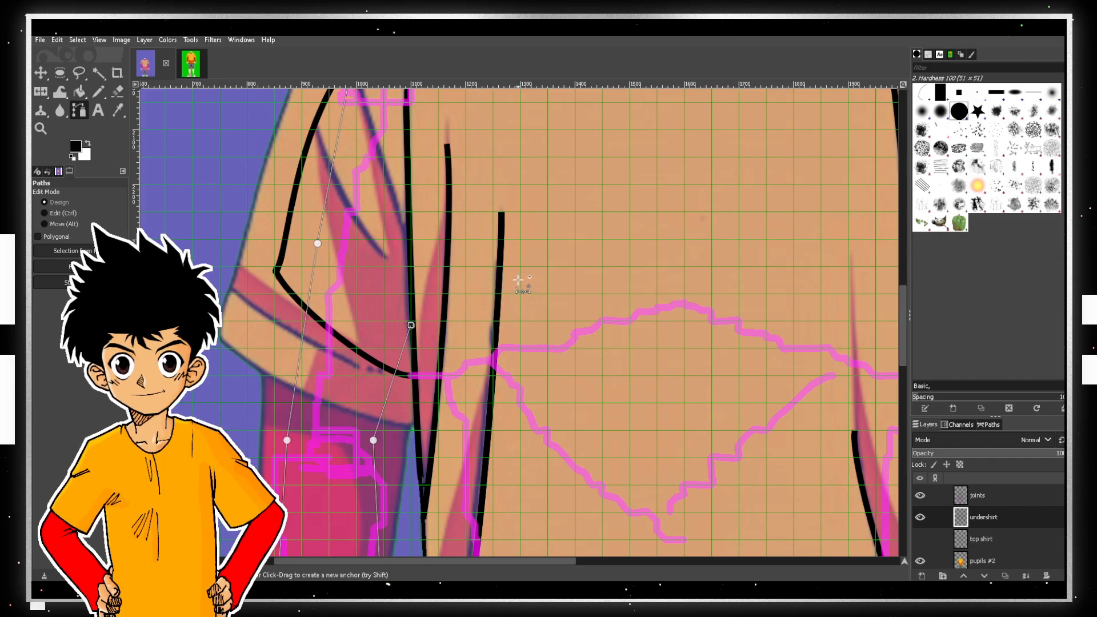
# - Move the elbow-height anchor on the sleeve's inner edge outward toward the torso to straighten the upper segment
pyautogui.scroll(-3, 521, 278)
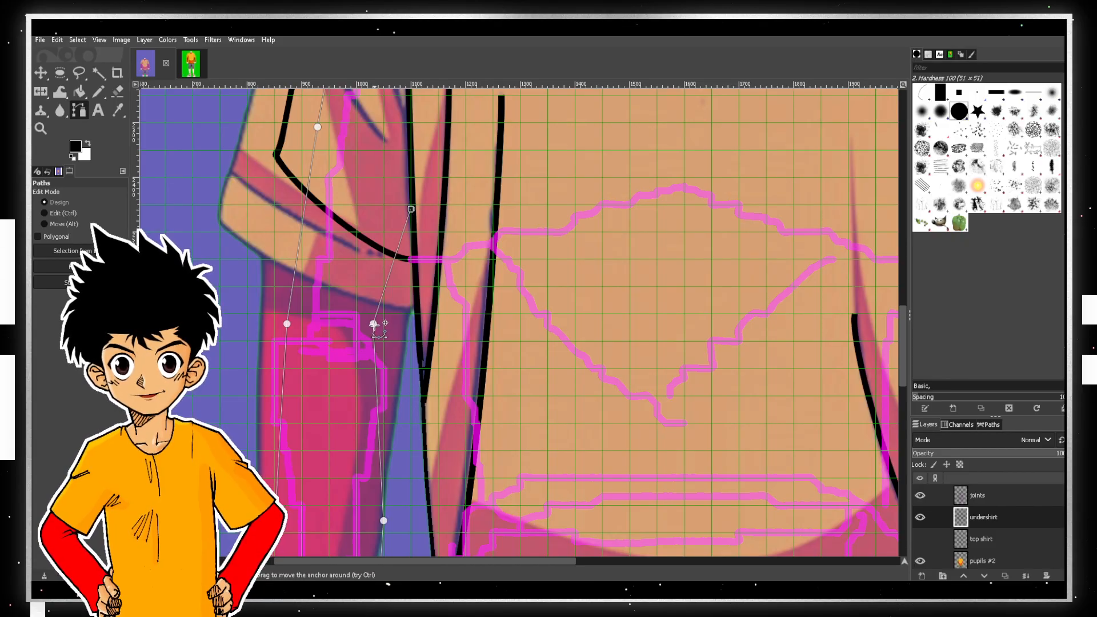
pyautogui.moveTo(373, 324); pyautogui.dragTo(390, 327)
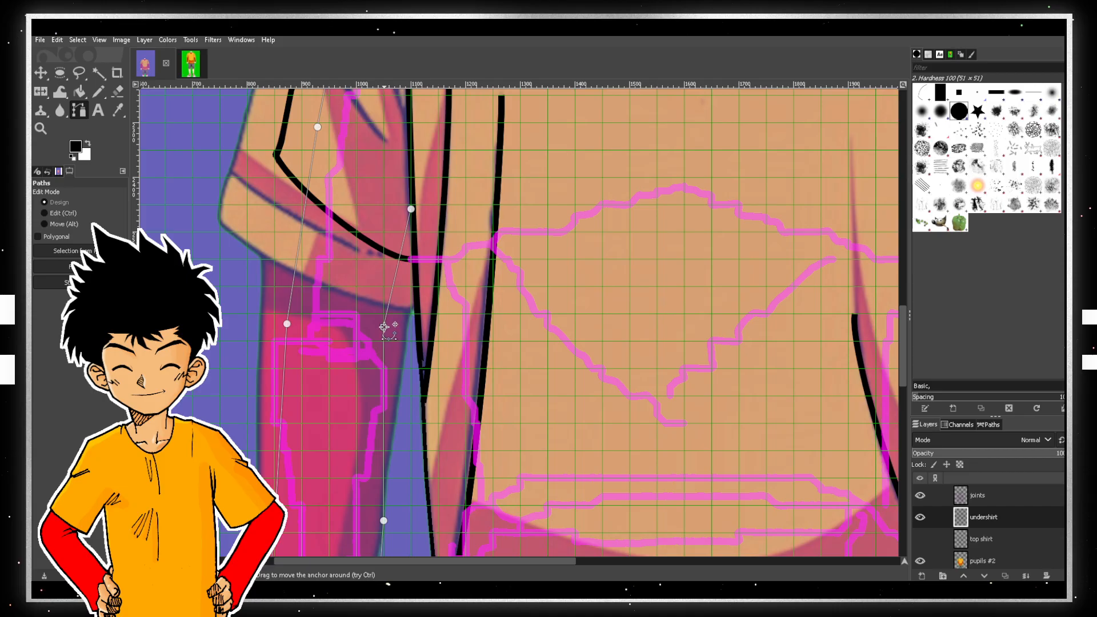
pyautogui.moveTo(385, 326); pyautogui.dragTo(393, 328)
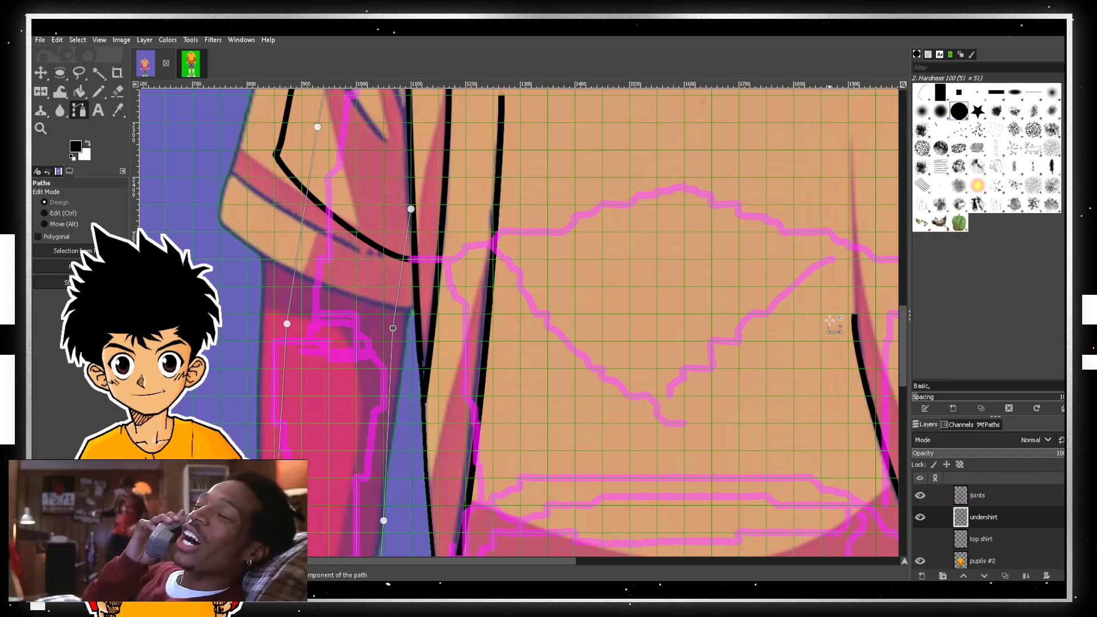
# - Adjust the curve of the sleeve path's inner edge between the mid-forearm anchor and the cuff
pyautogui.scroll(-5, 834, 325)
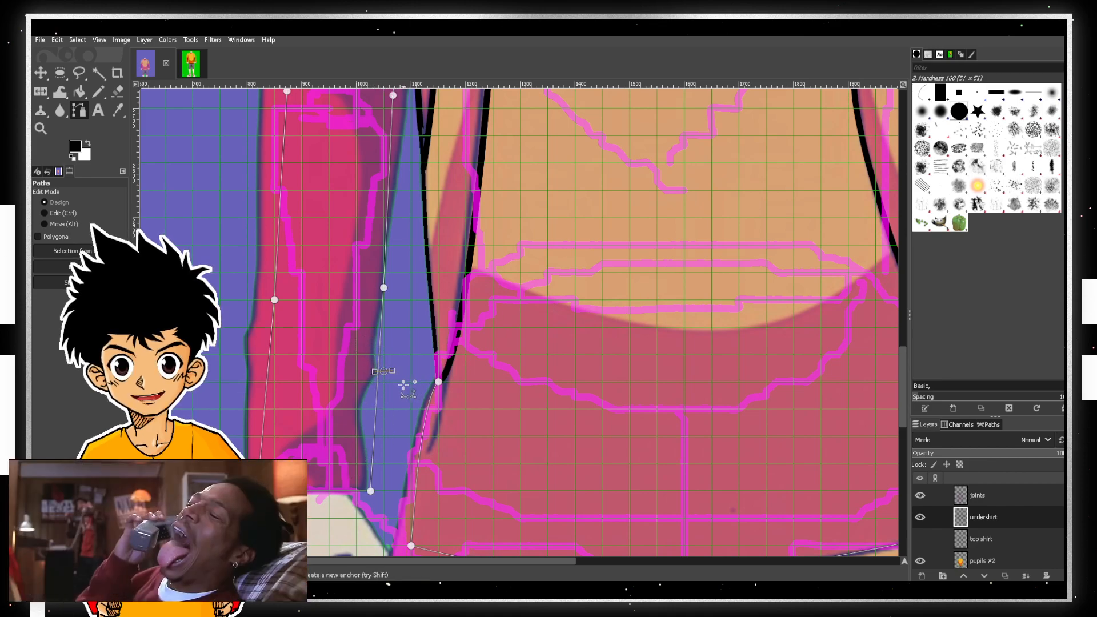
pyautogui.hotkey('ctrl', 'z')
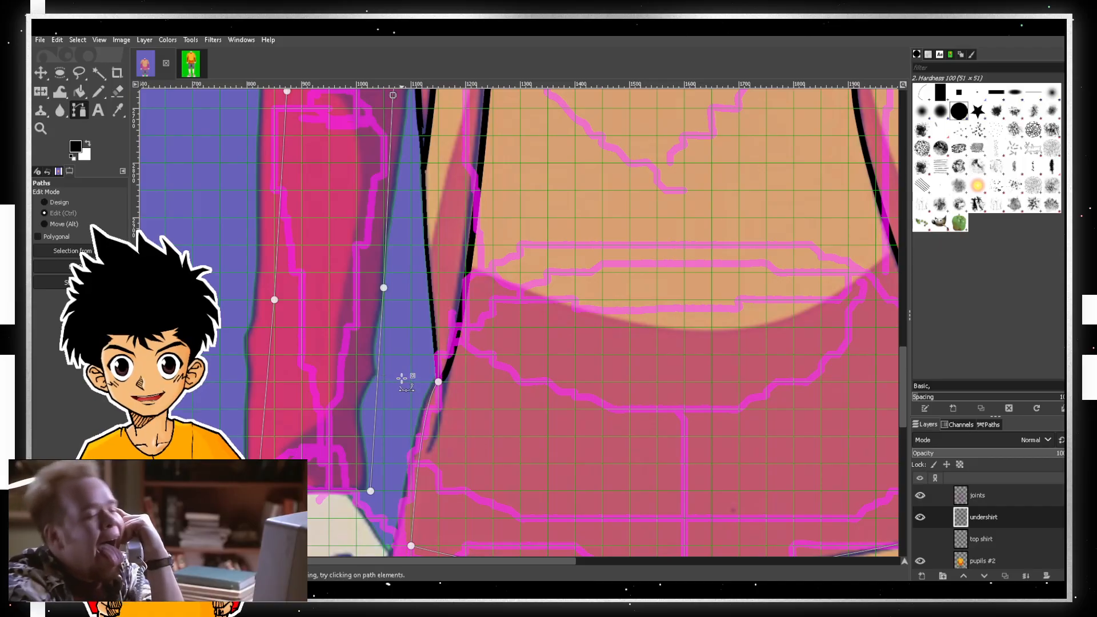
pyautogui.click(370, 386)
pyautogui.moveTo(371, 385); pyautogui.dragTo(375, 414)
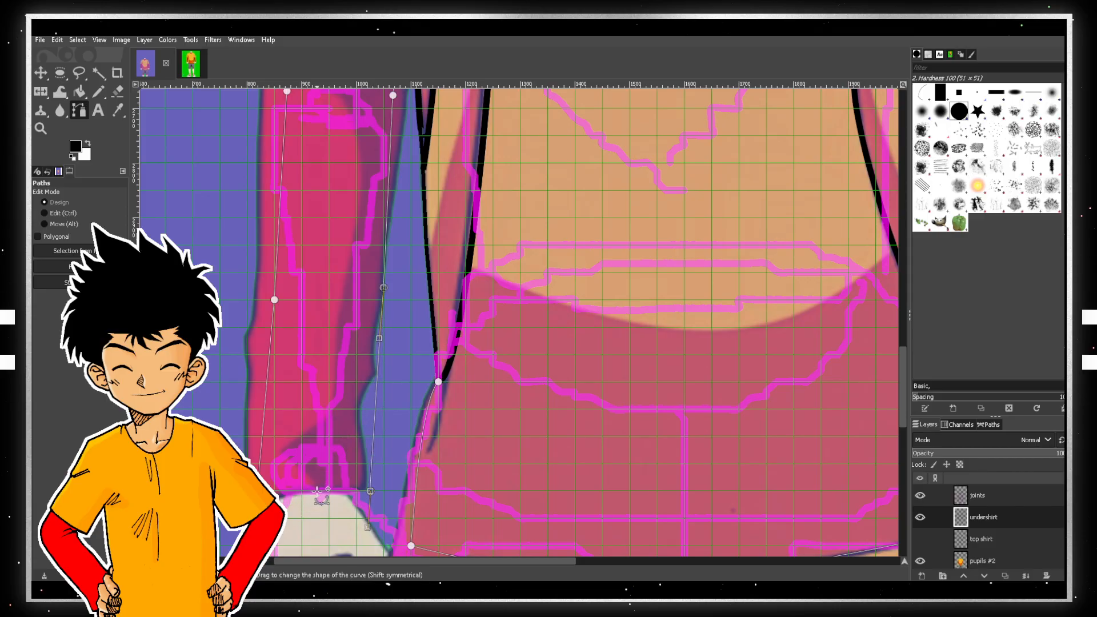
# - Bow the cuff segment of the sleeve path gently downward across the wrist, evening out the curve near its outer corner
pyautogui.moveTo(317, 491)
pyautogui.mouseDown()
pyautogui.moveTo(318, 479)
pyautogui.moveTo(320, 501)
pyautogui.mouseUp()
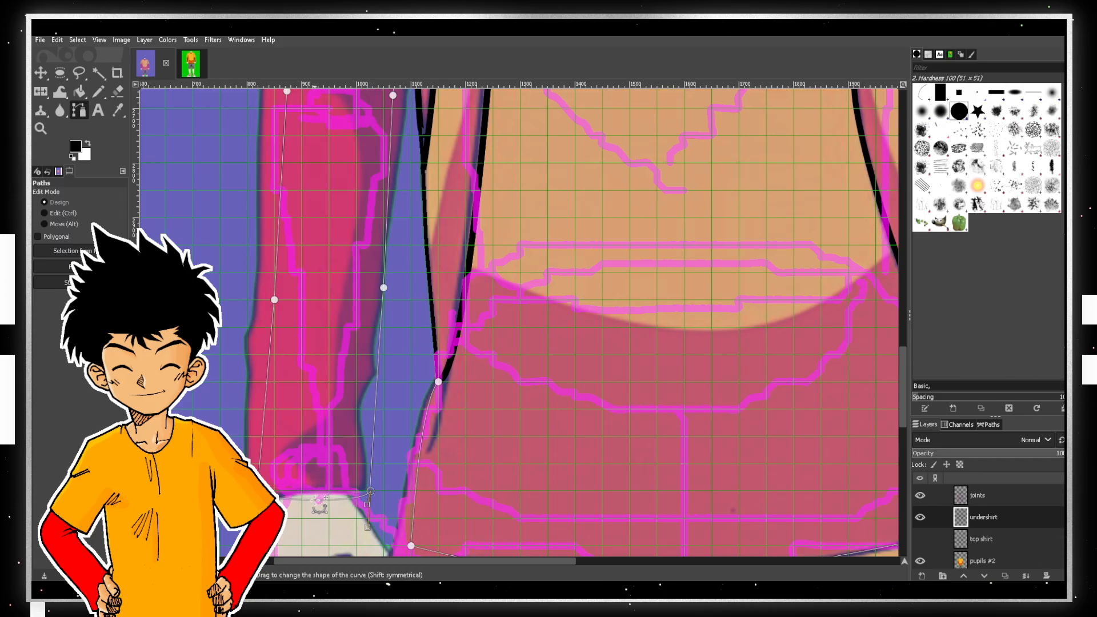
pyautogui.press('ctrl')
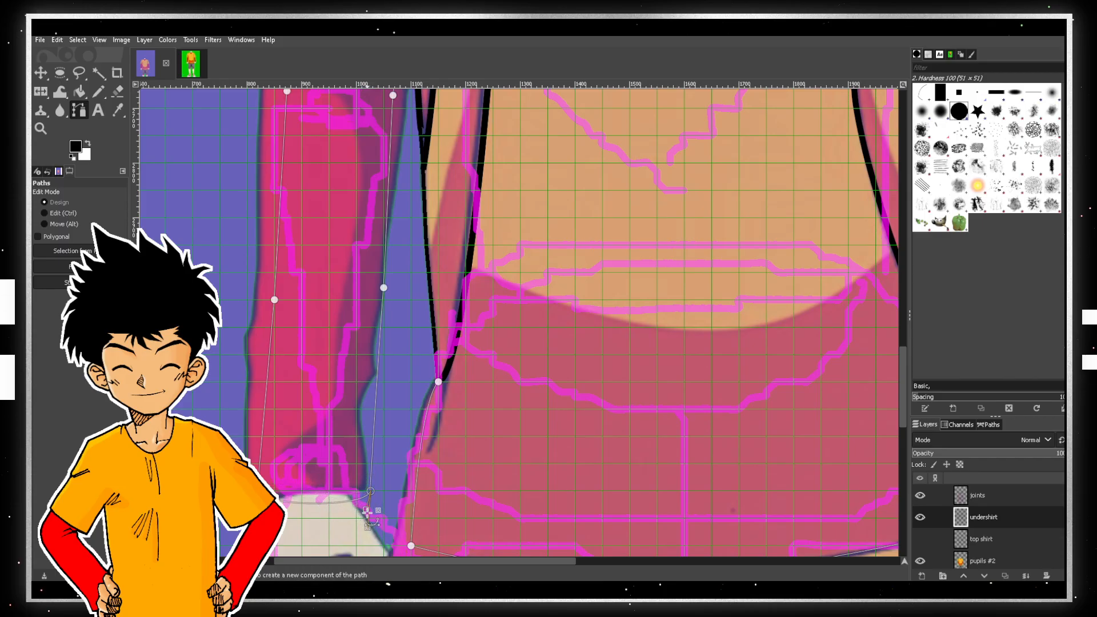
pyautogui.scroll(2, 376, 511)
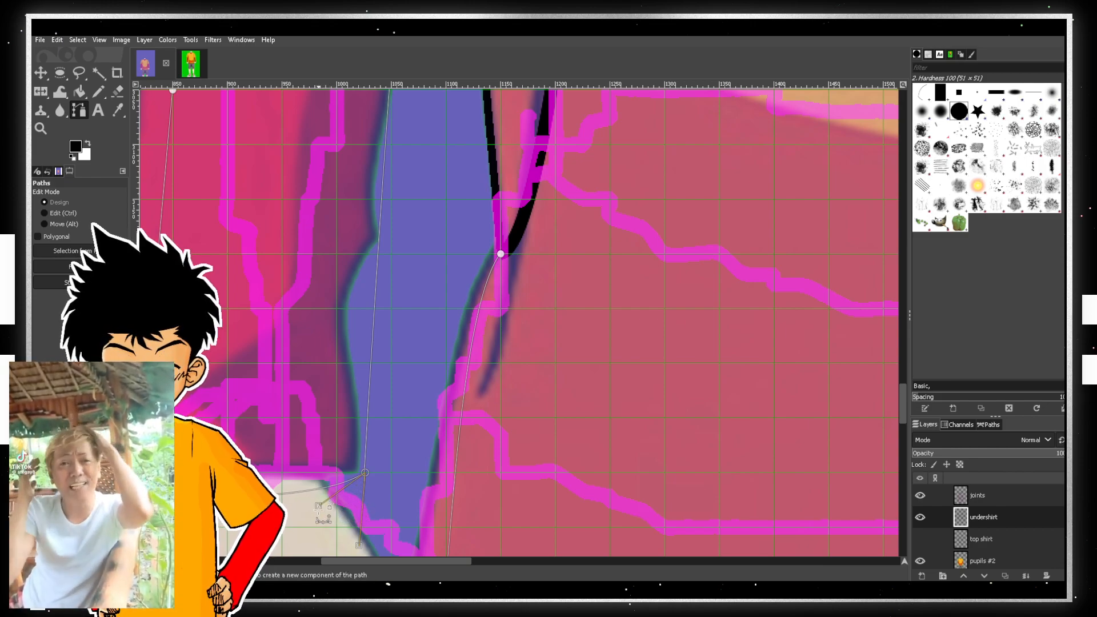
pyautogui.hscroll(-5, 347, 560)
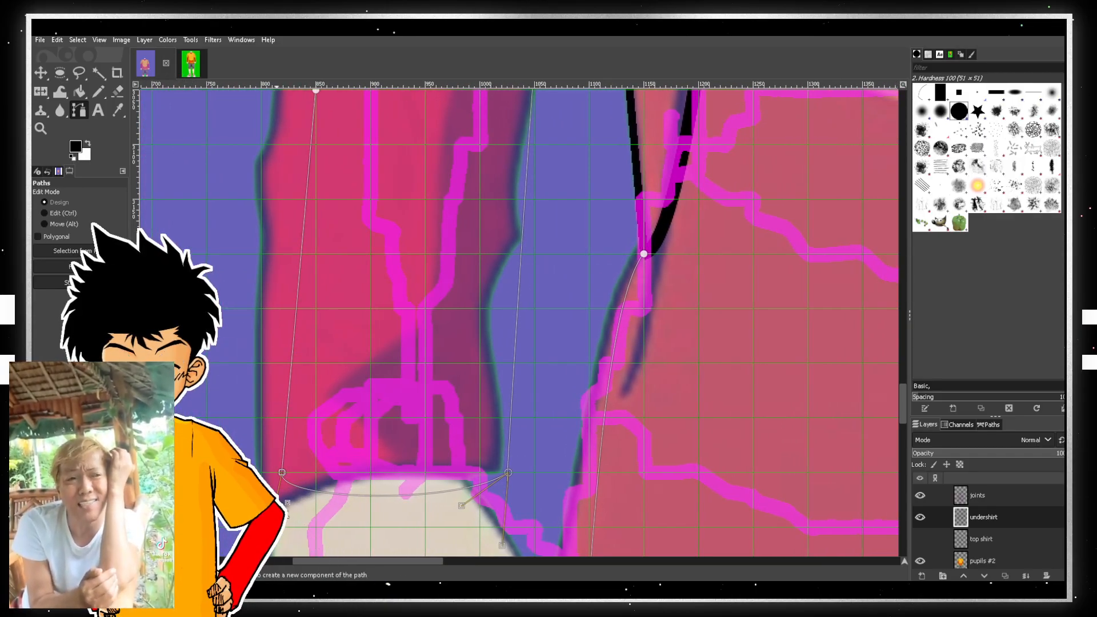
pyautogui.moveTo(283, 501); pyautogui.dragTo(298, 490)
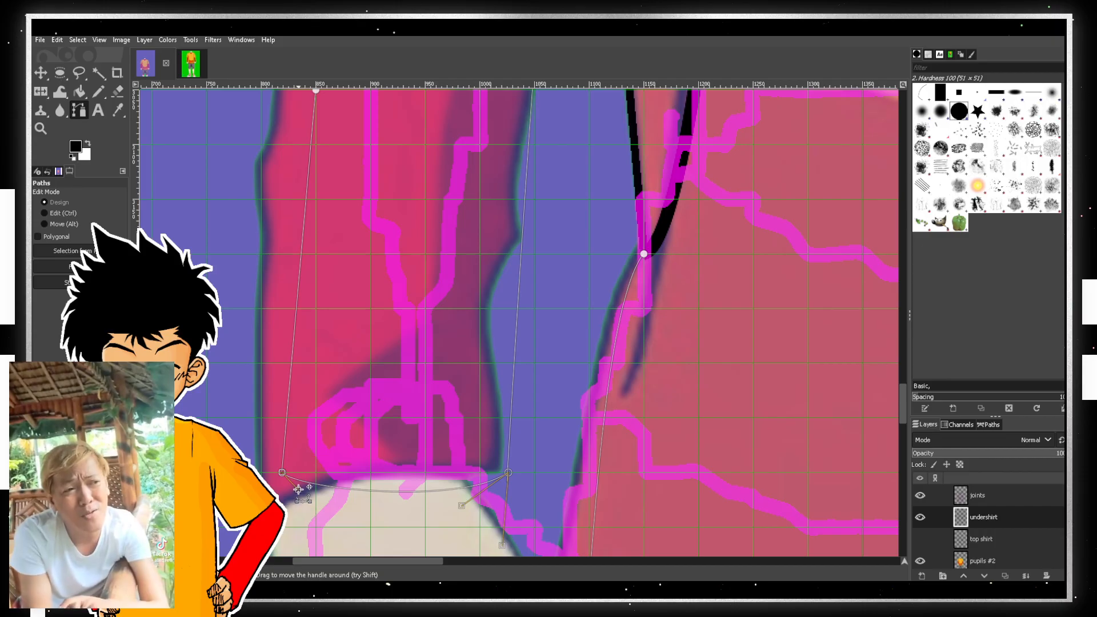
# - Curve the sleeve's outer forearm segment outward below the elbow, and shift its two end anchors slightly away from the torso
pyautogui.scroll(4, 314, 467)
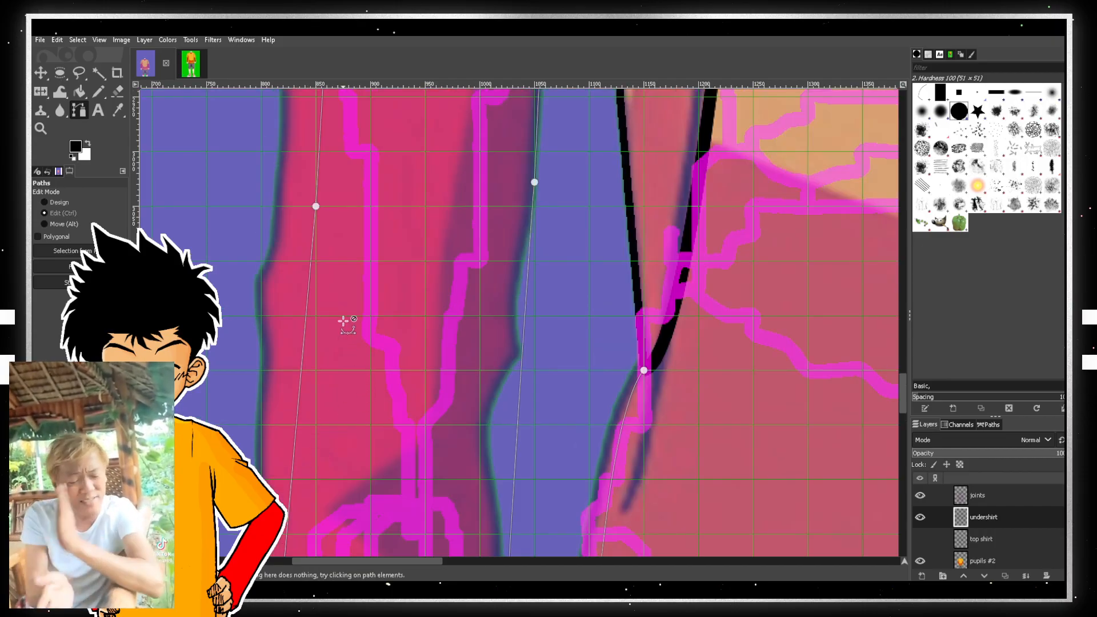
pyautogui.scroll(-3, 344, 322)
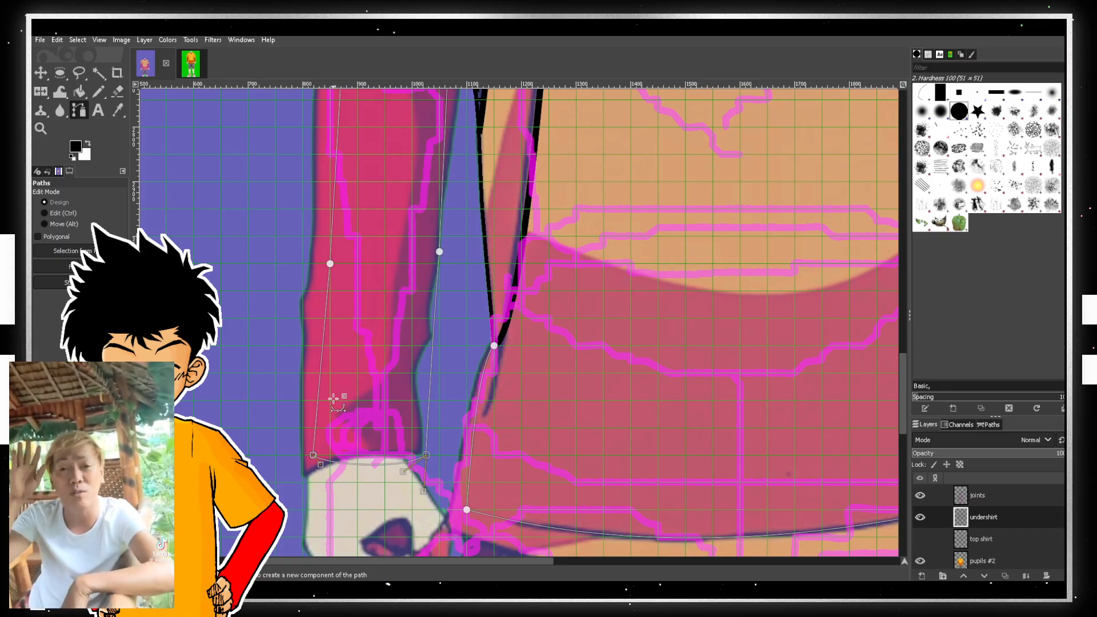
pyautogui.scroll(4, 330, 321)
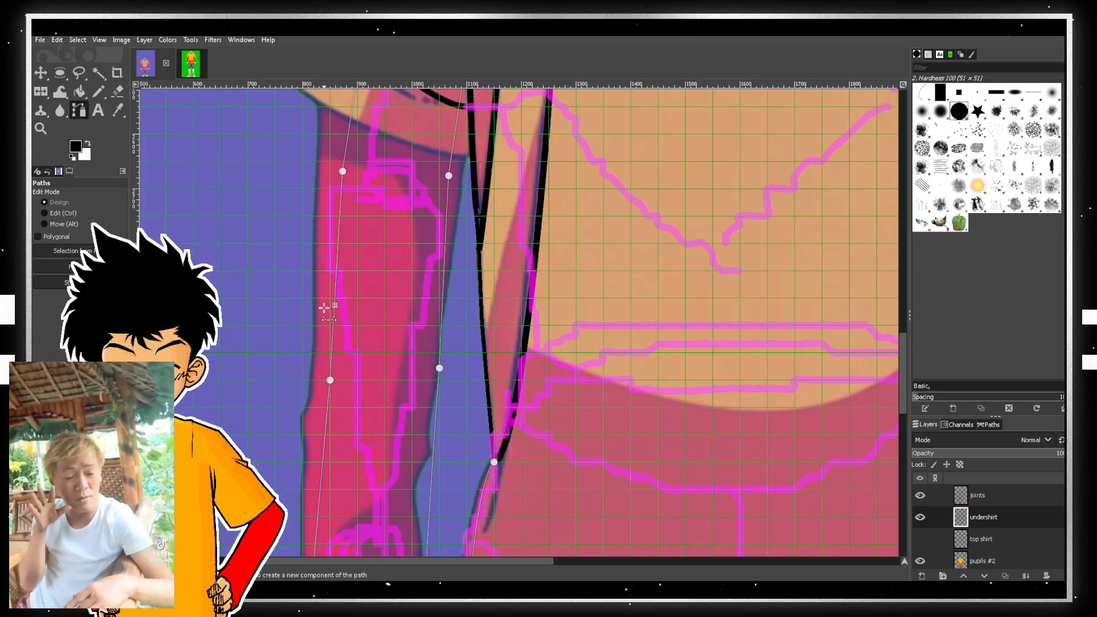
pyautogui.moveTo(337, 255); pyautogui.dragTo(322, 264)
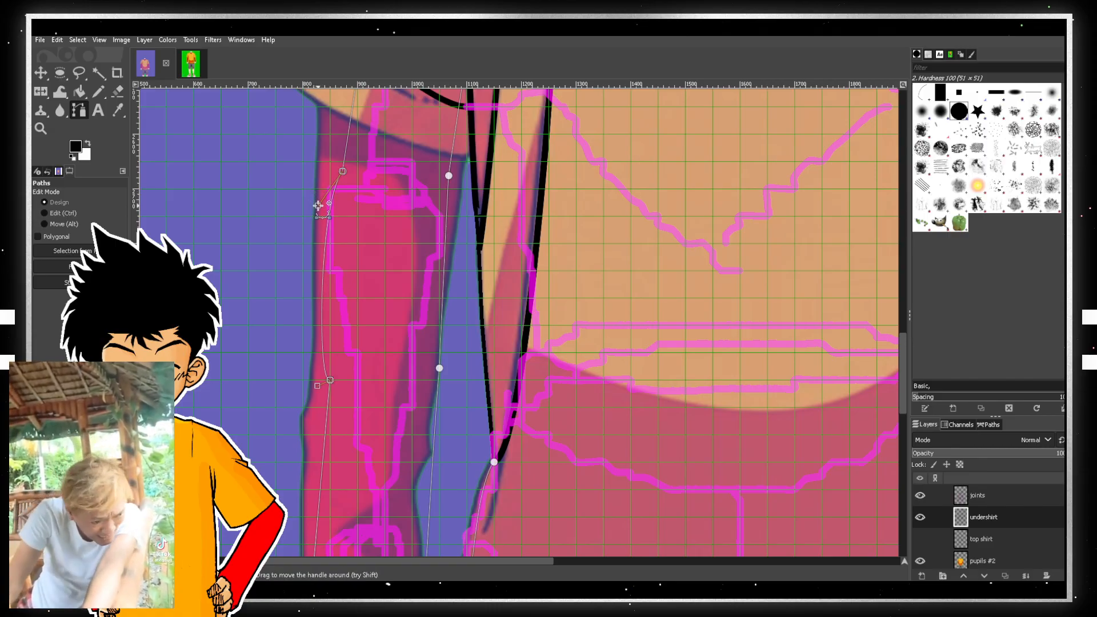
pyautogui.moveTo(318, 205); pyautogui.dragTo(322, 207)
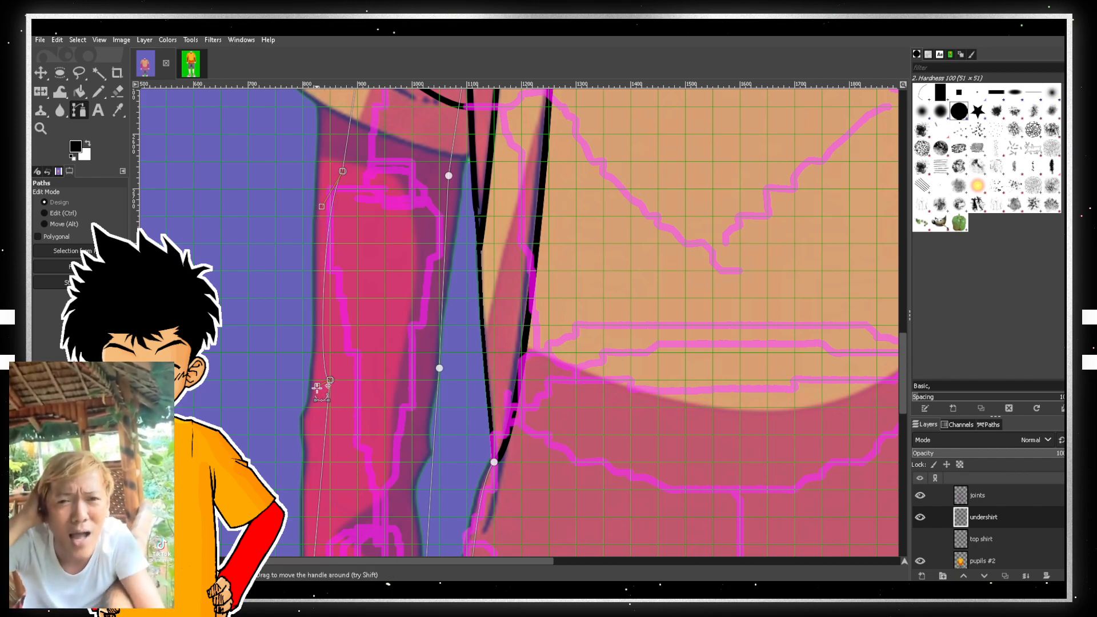
pyautogui.moveTo(318, 379); pyautogui.dragTo(327, 331)
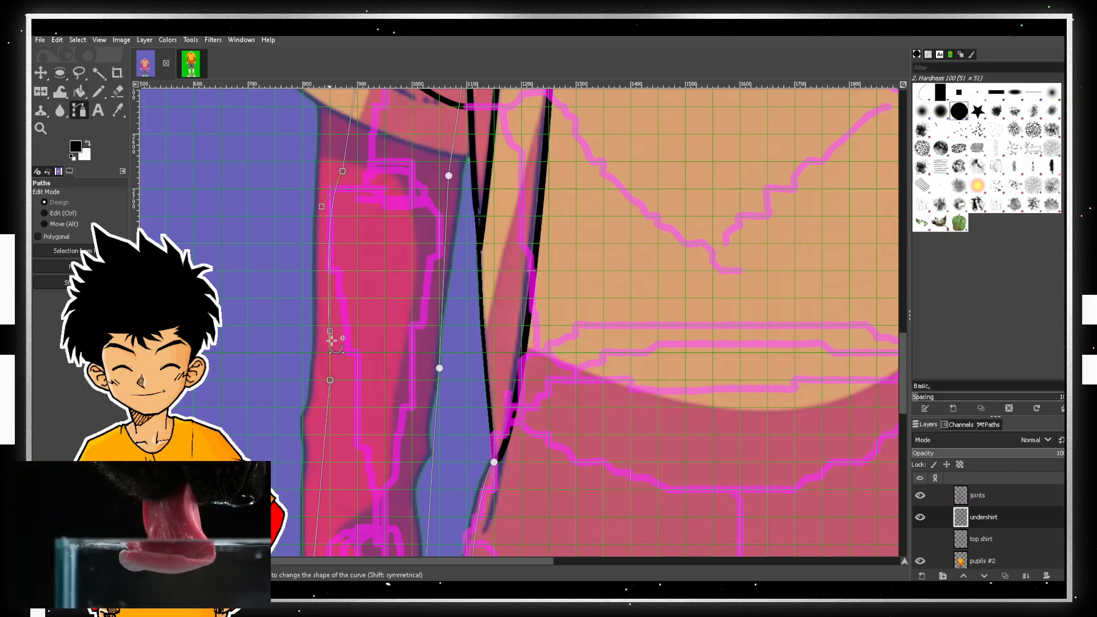
pyautogui.scroll(-3, 364, 398)
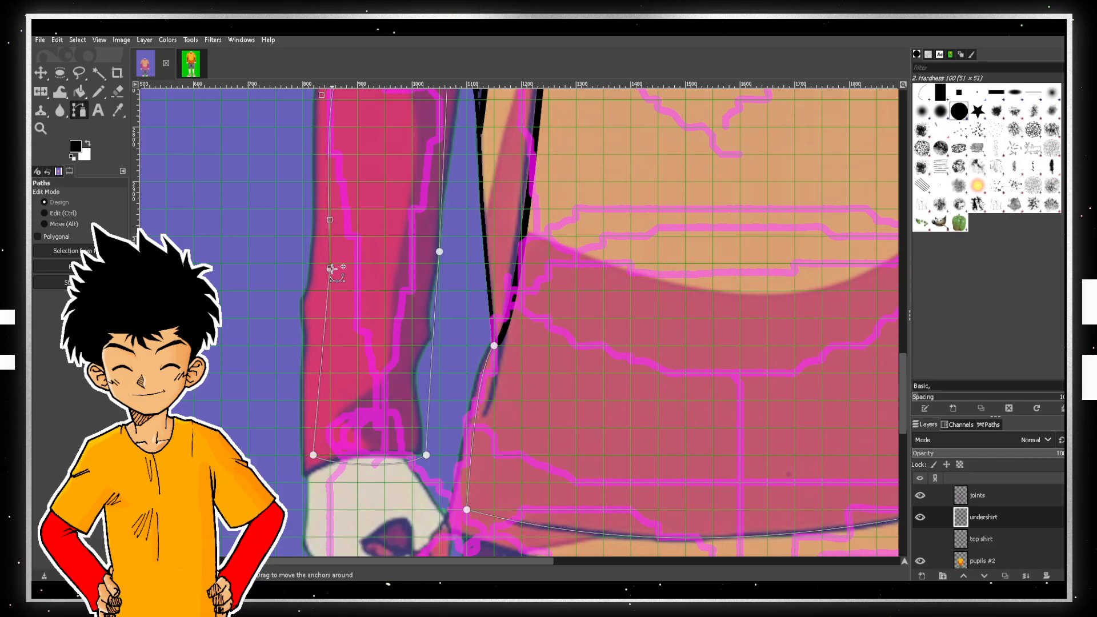
pyautogui.moveTo(330, 268); pyautogui.dragTo(325, 269)
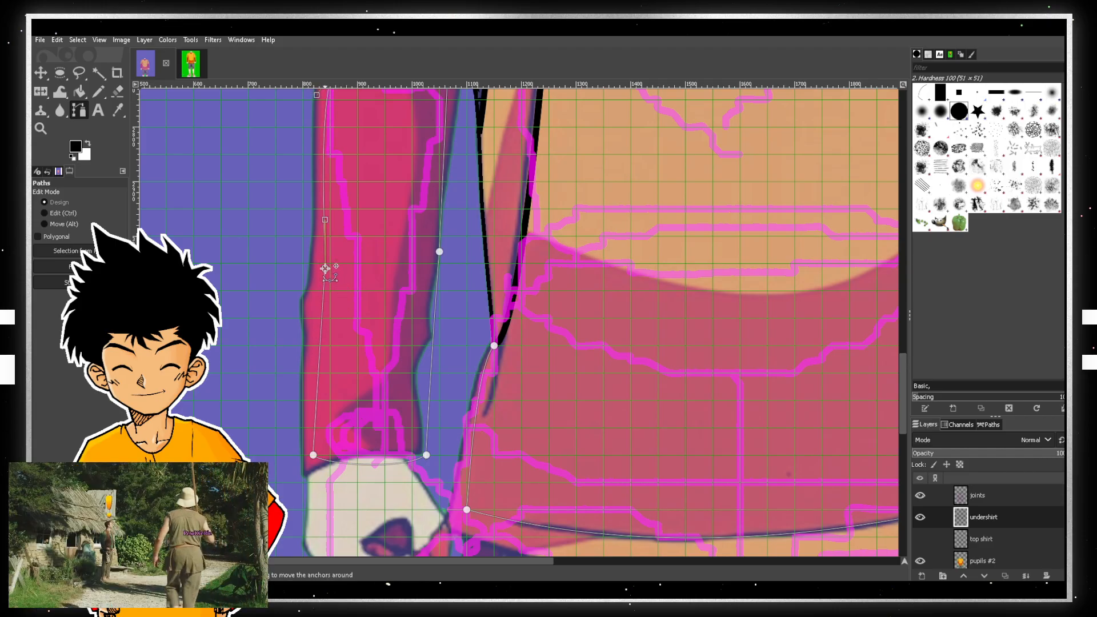
# - Bend the sleeve's outer upper-arm segment outward between the shoulder anchor and the mid-upper-arm anchor
pyautogui.scroll(3, 342, 280)
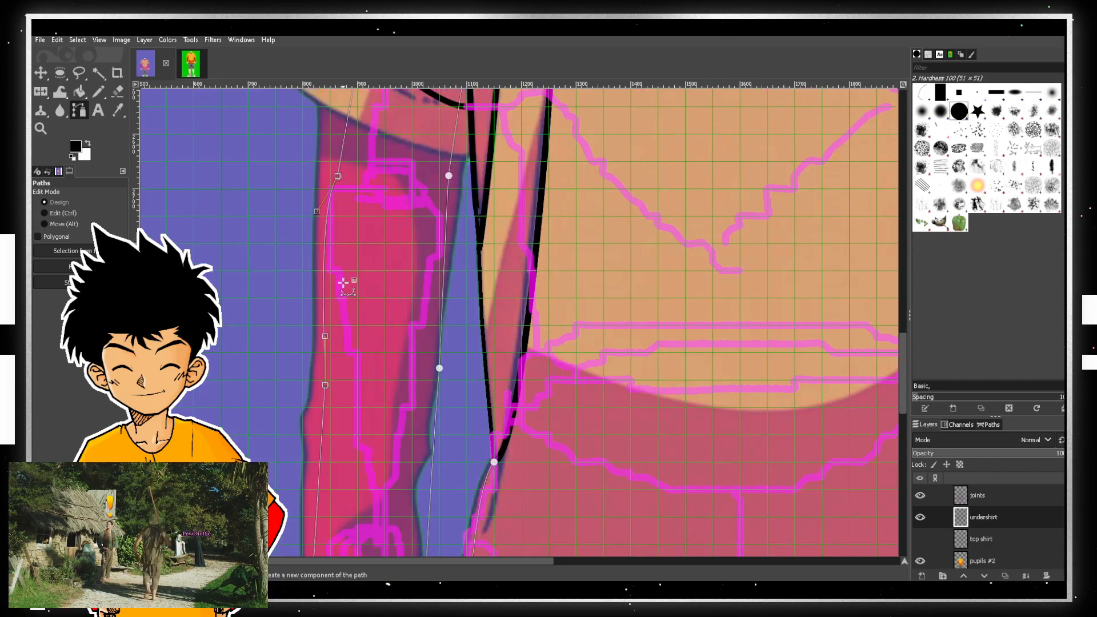
pyautogui.scroll(6, 345, 269)
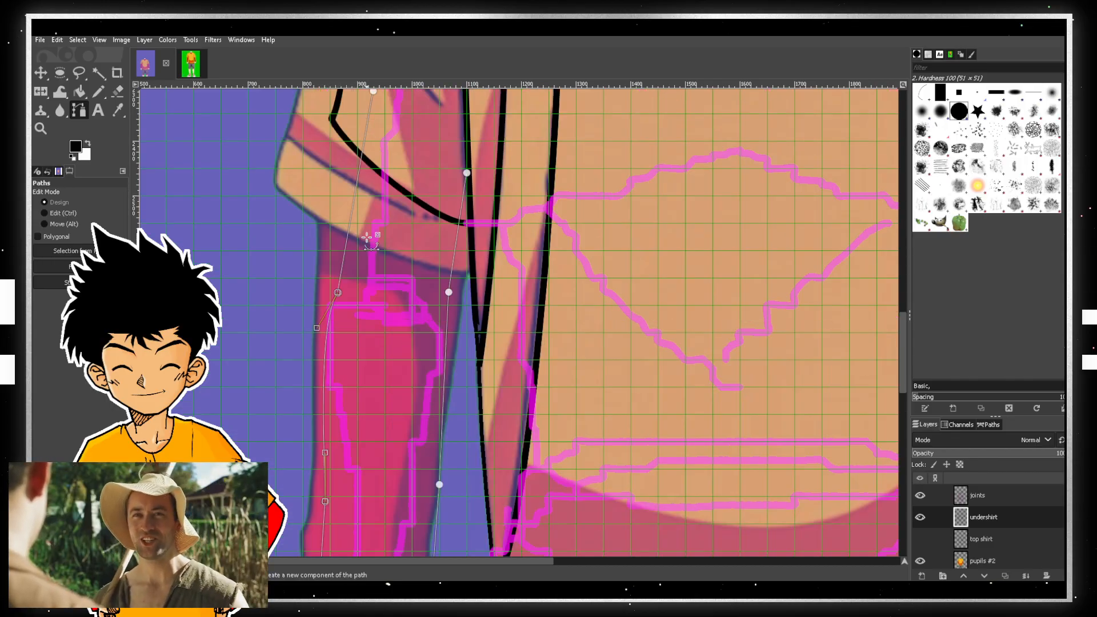
pyautogui.scroll(3, 372, 320)
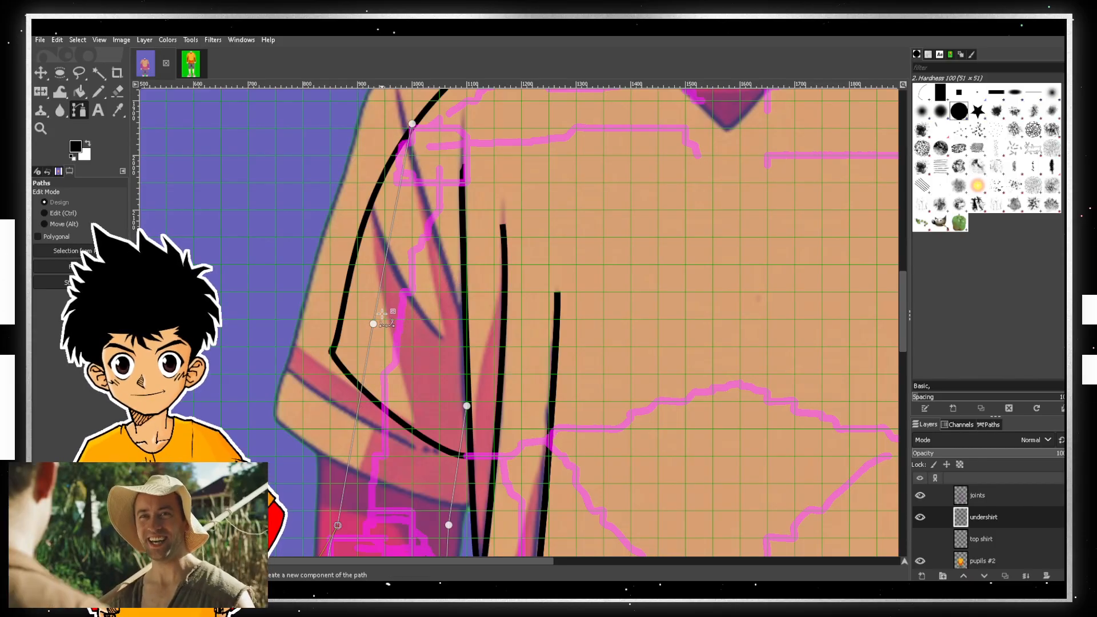
pyautogui.scroll(3, 445, 122)
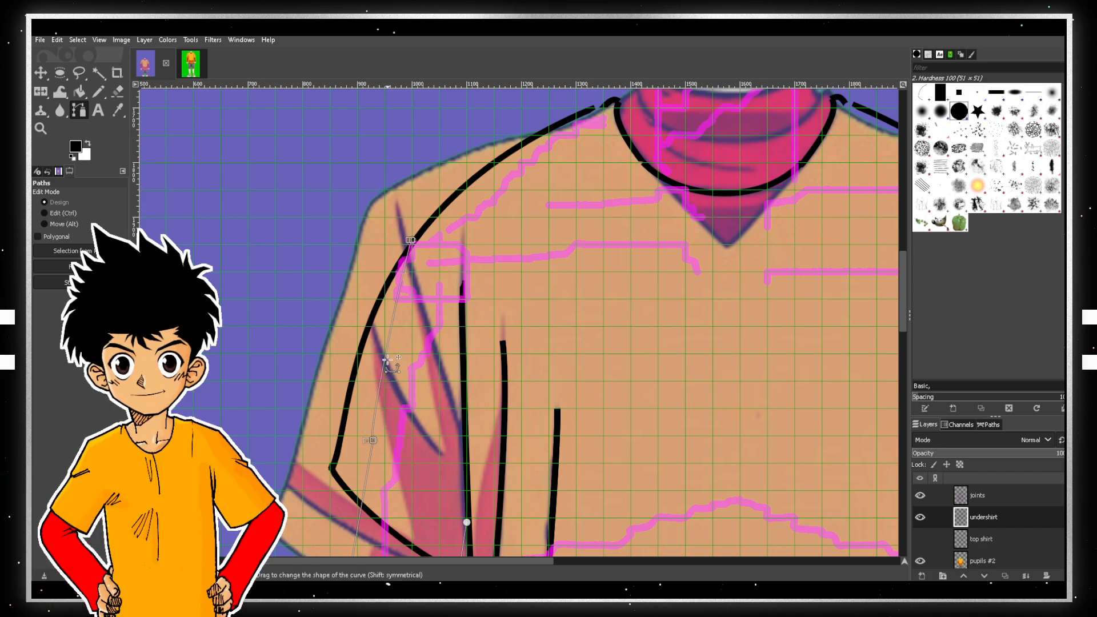
pyautogui.moveTo(390, 370)
pyautogui.mouseDown()
pyautogui.moveTo(388, 314)
pyautogui.moveTo(366, 372)
pyautogui.moveTo(374, 380)
pyautogui.mouseUp()
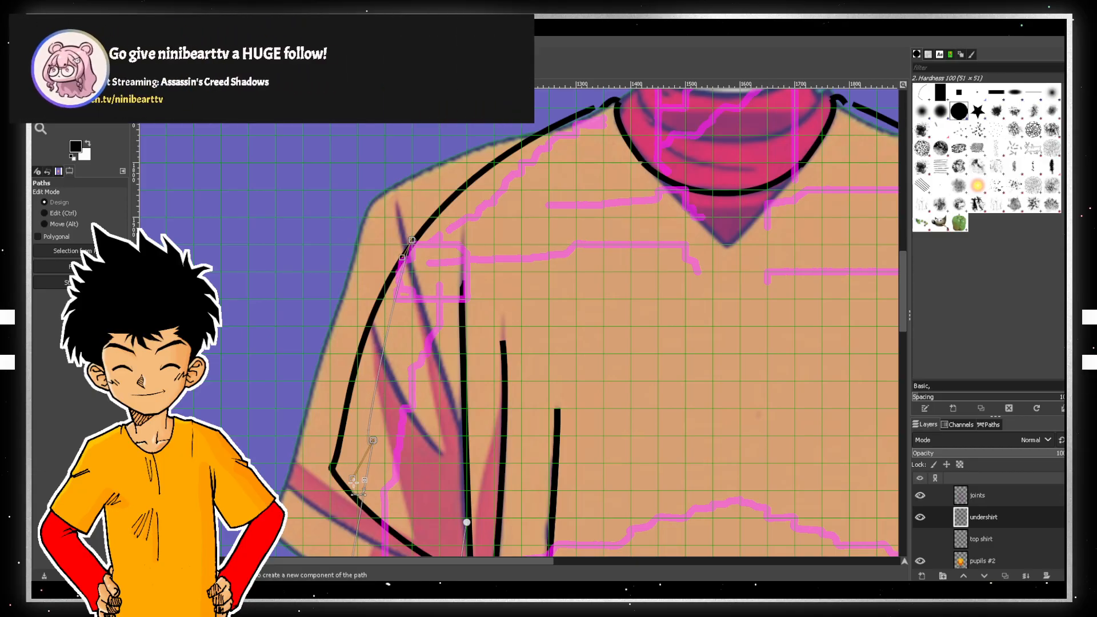
pyautogui.moveTo(353, 474); pyautogui.dragTo(377, 299)
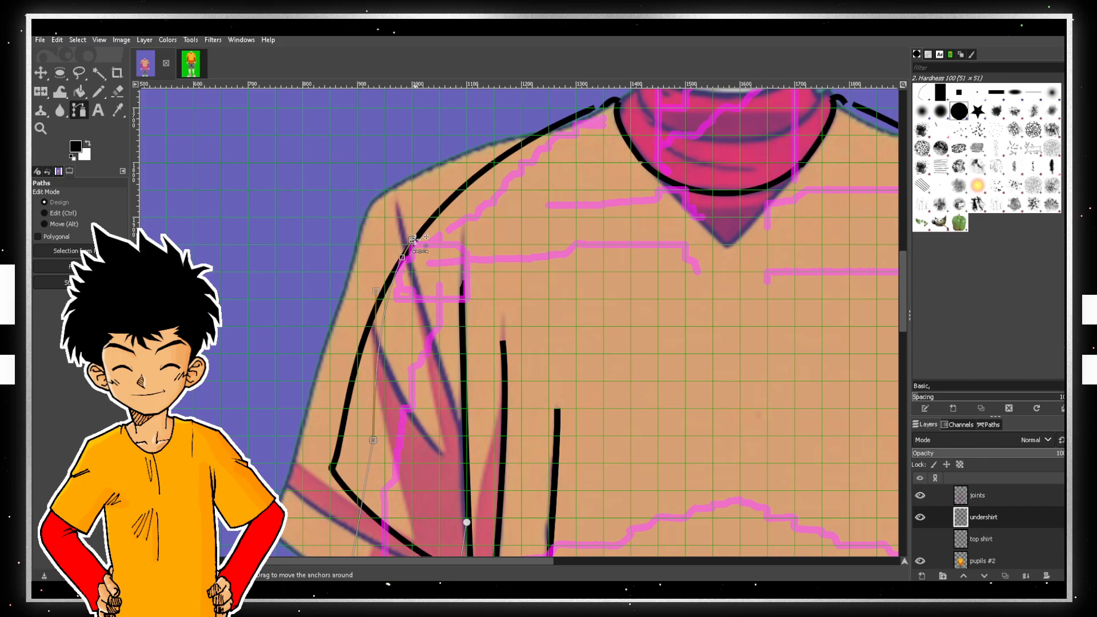
# - Move the shoulder and upper-arm anchors slightly down and outward, and raise the outer elbow anchor a little
pyautogui.moveTo(412, 240); pyautogui.dragTo(412, 245)
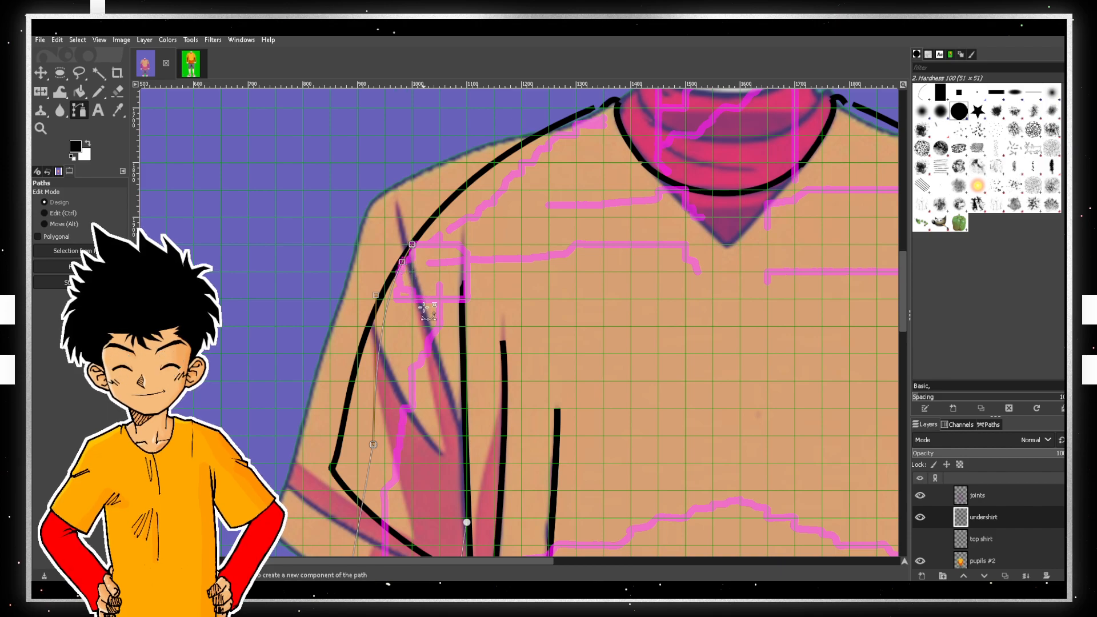
pyautogui.scroll(-5, 394, 286)
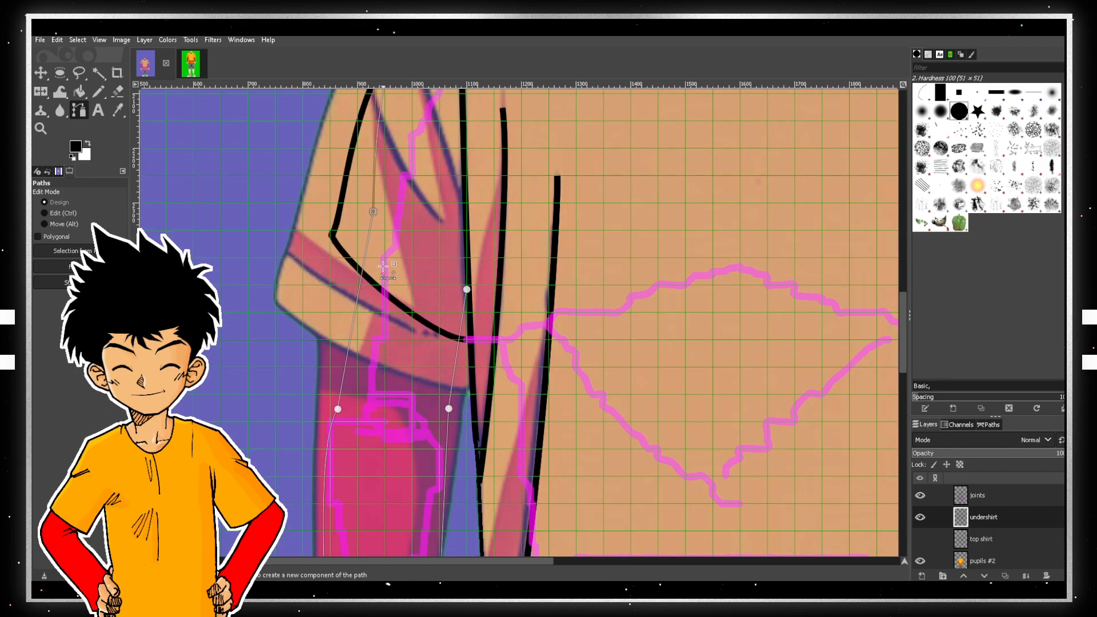
pyautogui.scroll(2, 383, 267)
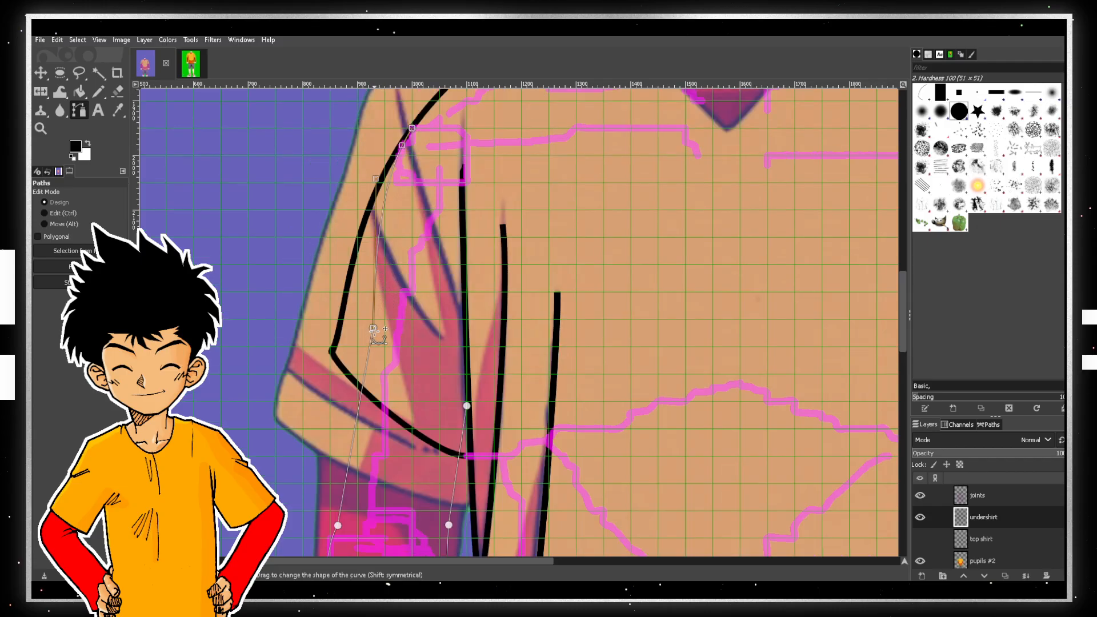
pyautogui.moveTo(373, 330); pyautogui.dragTo(367, 339)
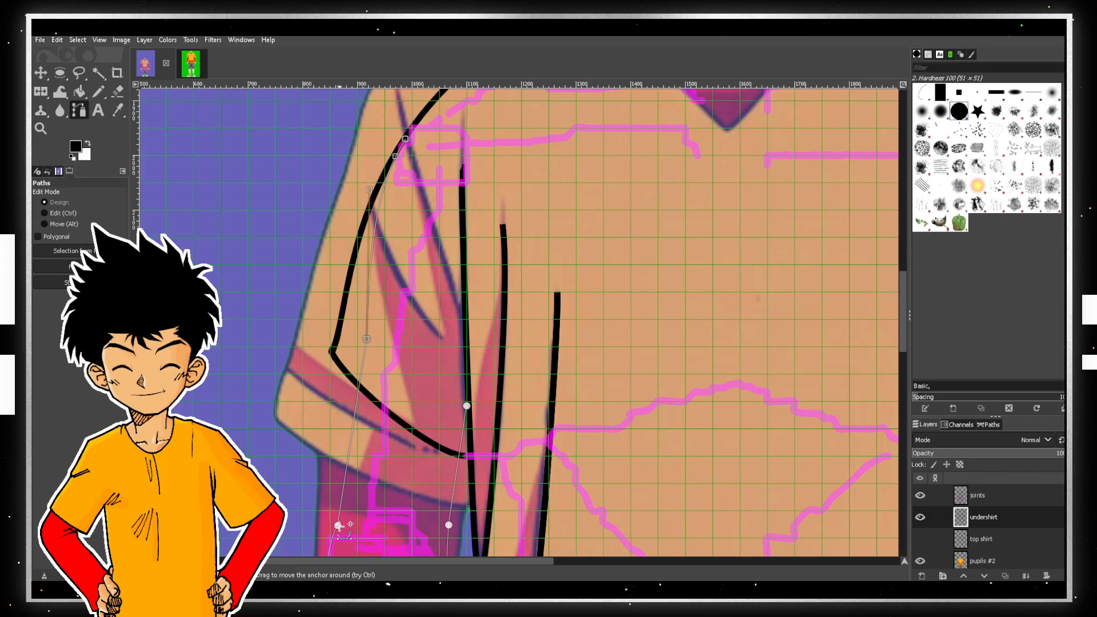
pyautogui.moveTo(338, 522); pyautogui.dragTo(339, 515)
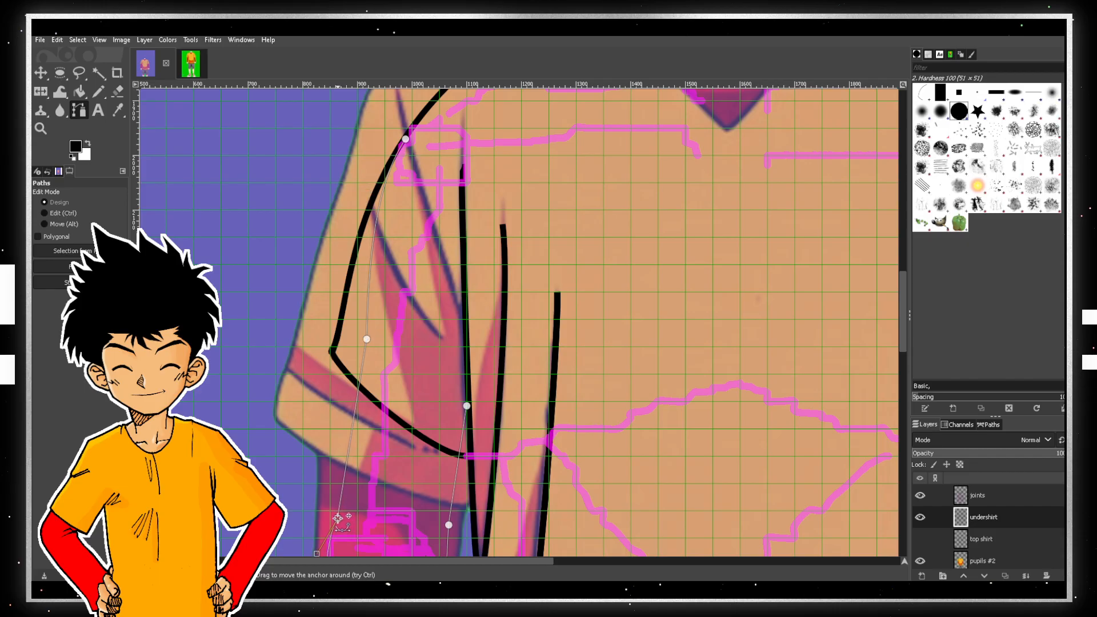
# - Curve the sleeve's inner forearm segment toward the torso between the elbow and mid-forearm anchors
pyautogui.scroll(-3, 341, 518)
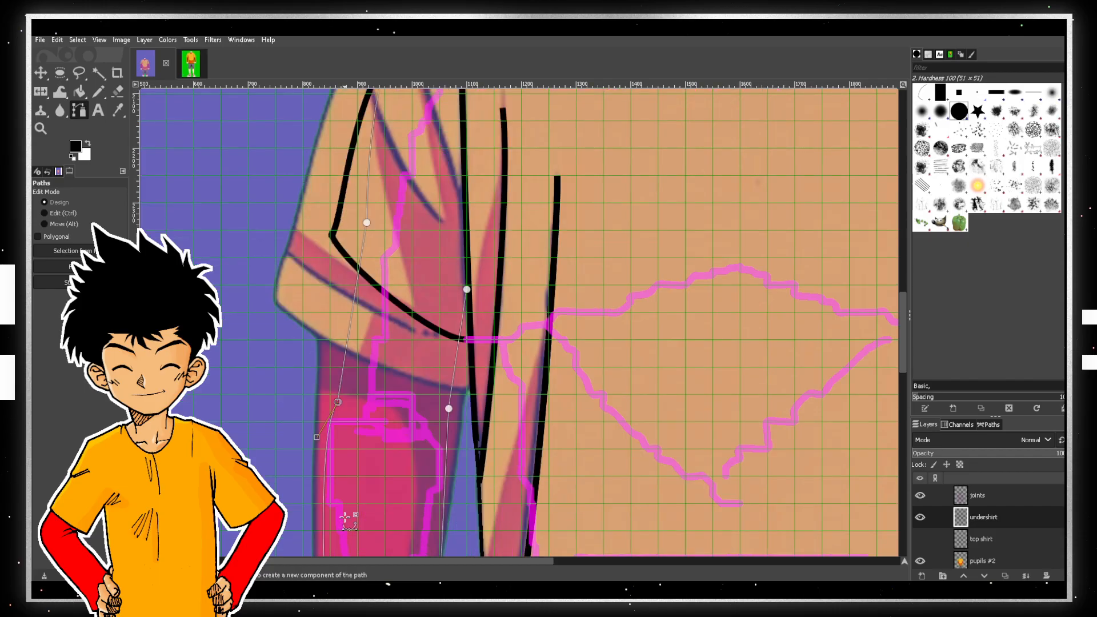
pyautogui.scroll(-3, 345, 518)
pyautogui.scroll(-2, 345, 512)
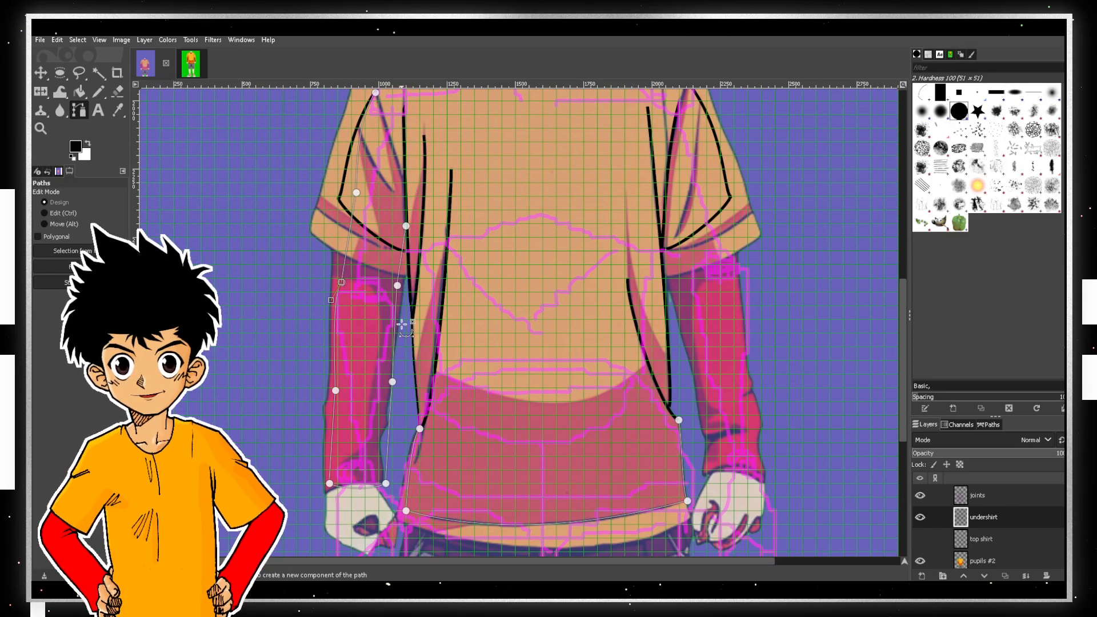
pyautogui.scroll(1, 402, 326)
pyautogui.scroll(1, 401, 330)
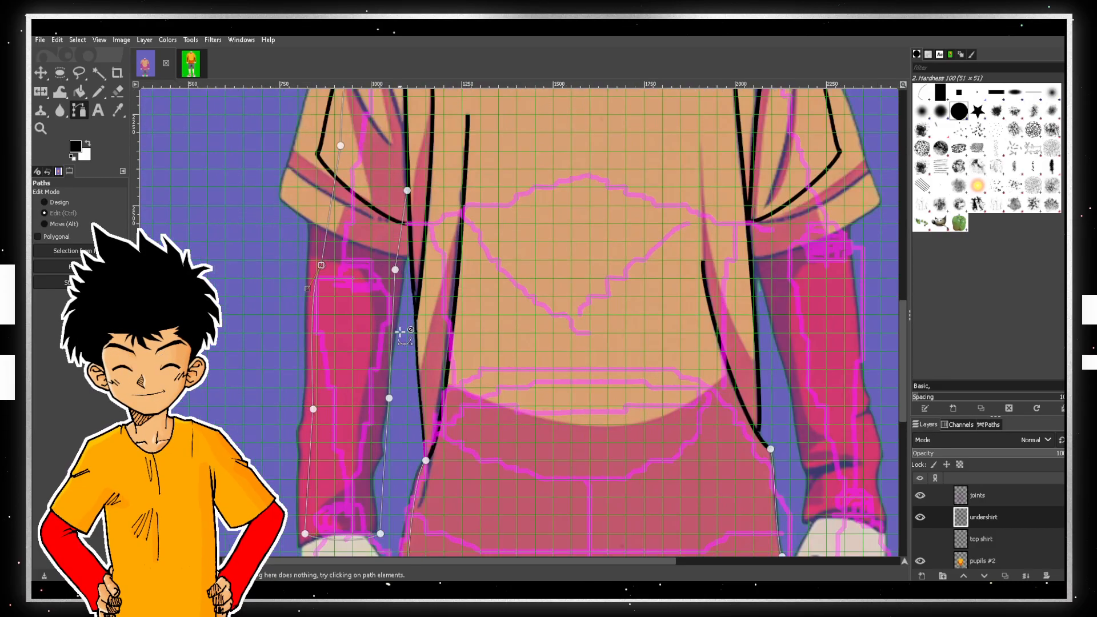
pyautogui.scroll(2, 400, 333)
pyautogui.moveTo(386, 295); pyautogui.dragTo(394, 320)
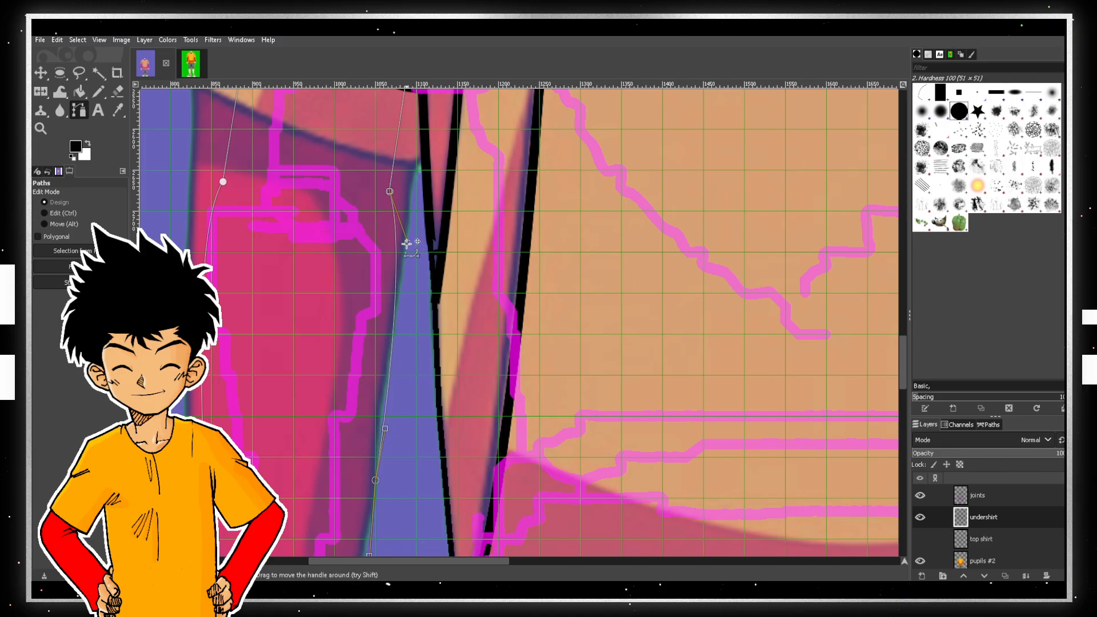
pyautogui.moveTo(408, 242); pyautogui.dragTo(401, 243)
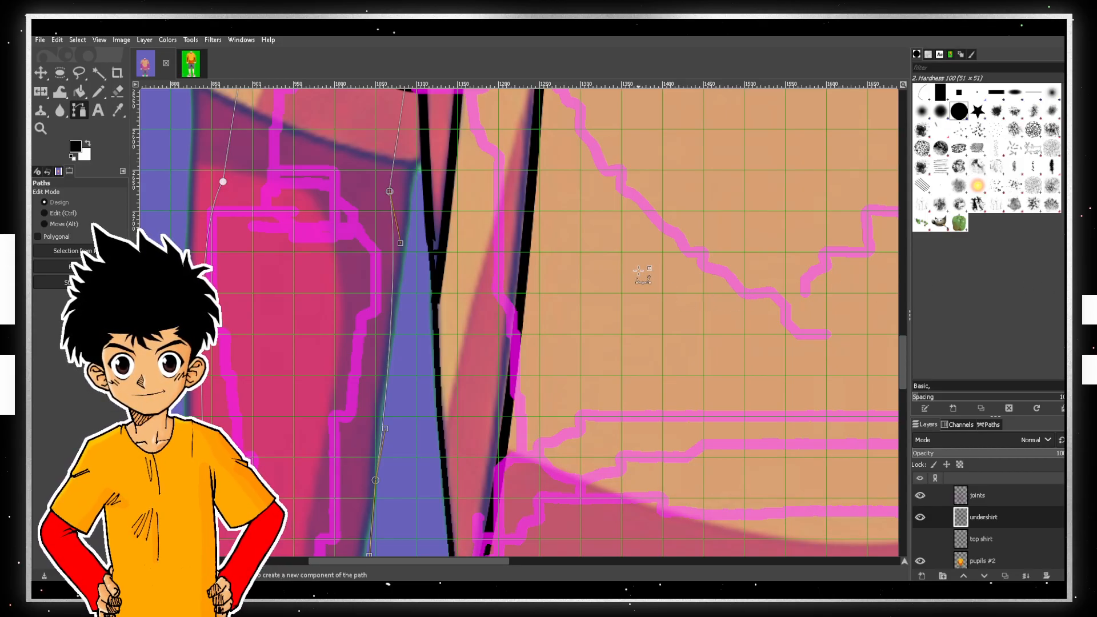
# - Nudge the curved inner forearm segment's anchors slightly up and toward the torso
pyautogui.scroll(4, 470, 244)
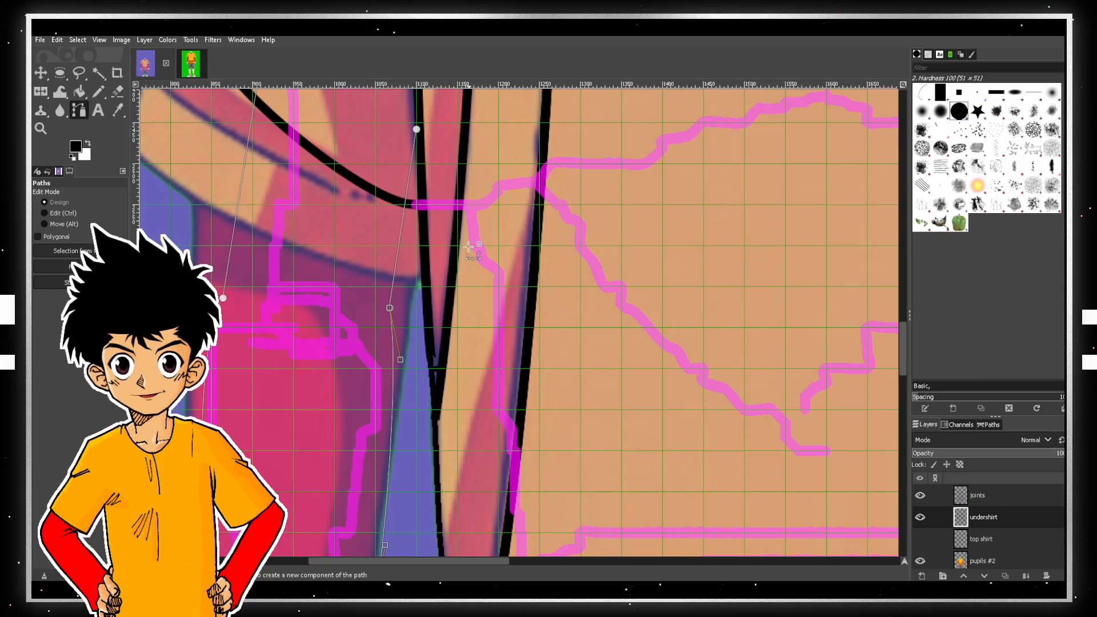
pyautogui.moveTo(390, 308); pyautogui.dragTo(392, 304)
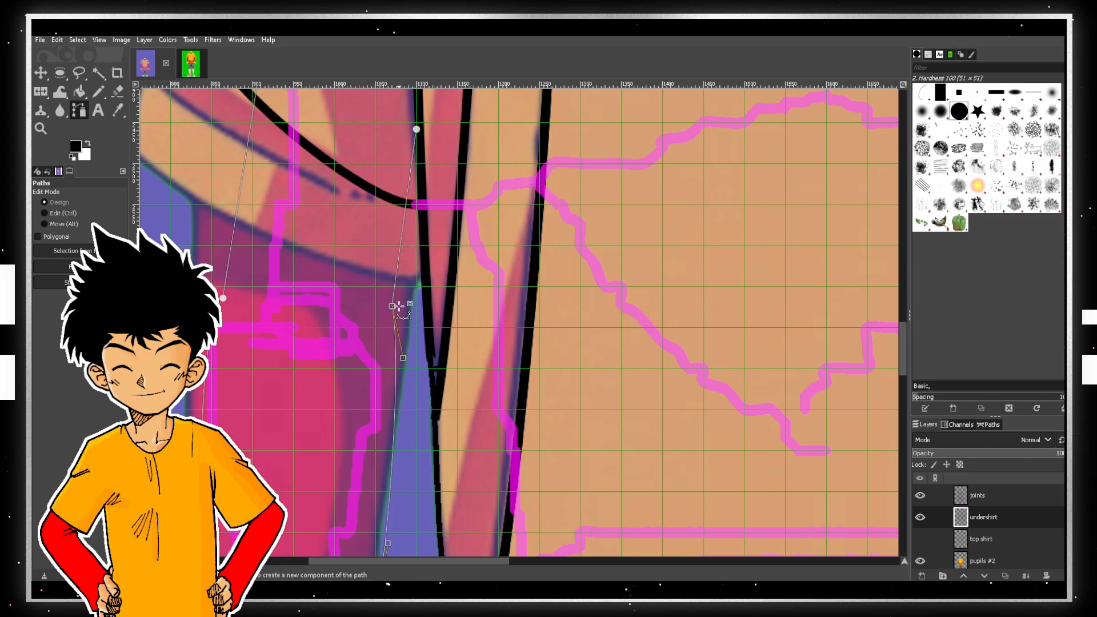
pyautogui.moveTo(391, 307); pyautogui.dragTo(393, 307)
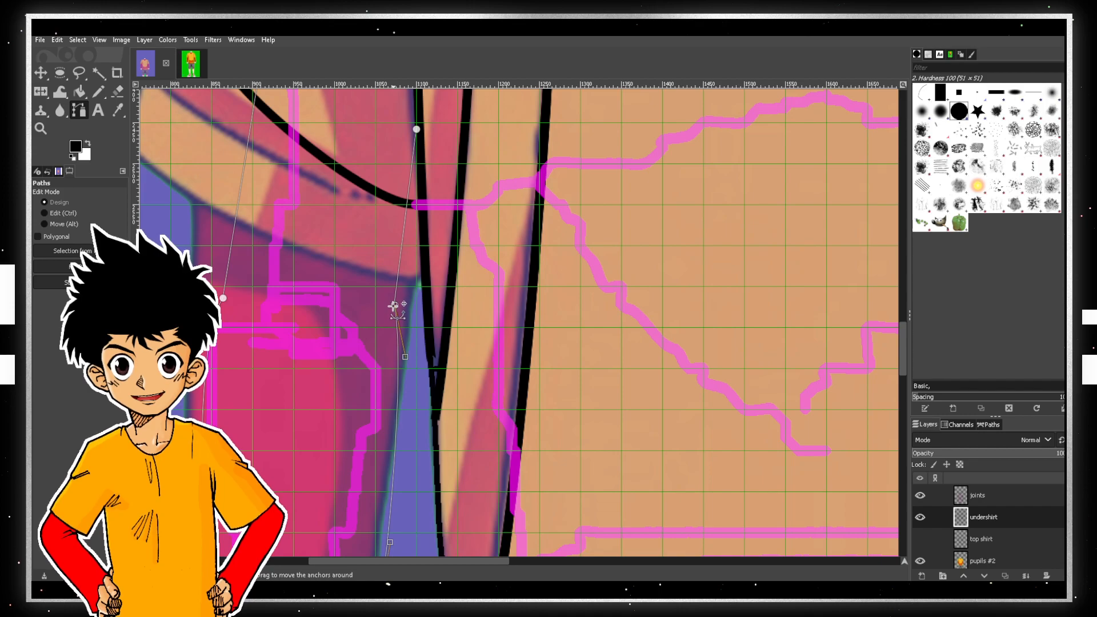
# - Curve the sleeve's inner lower forearm segment away from the torso between the mid-forearm and wrist anchors
pyautogui.scroll(-5, 395, 326)
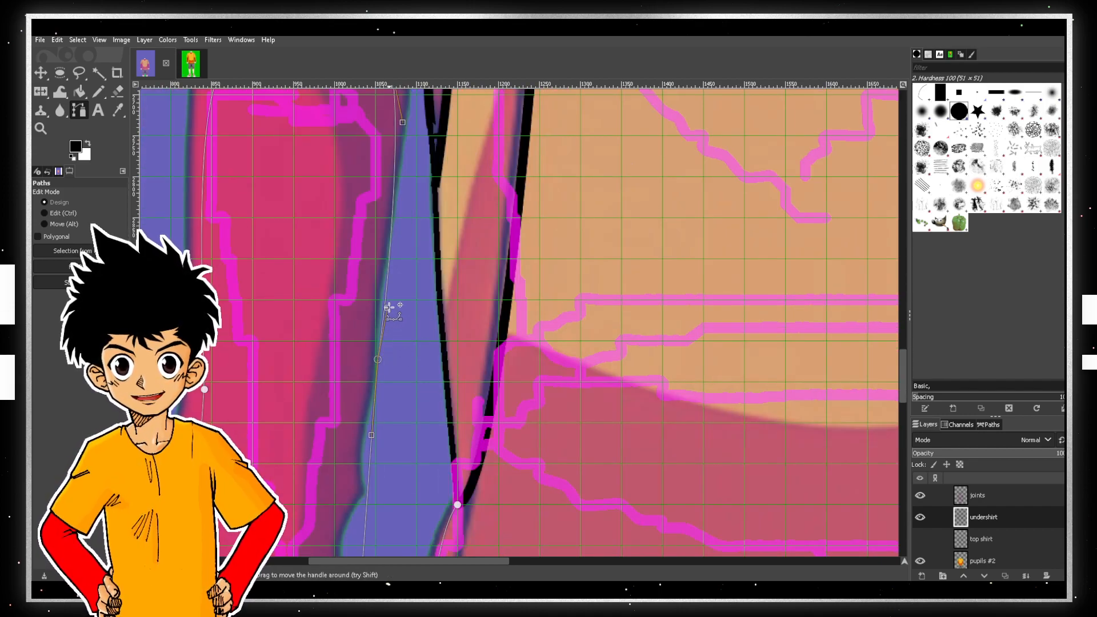
pyautogui.scroll(-5, 391, 310)
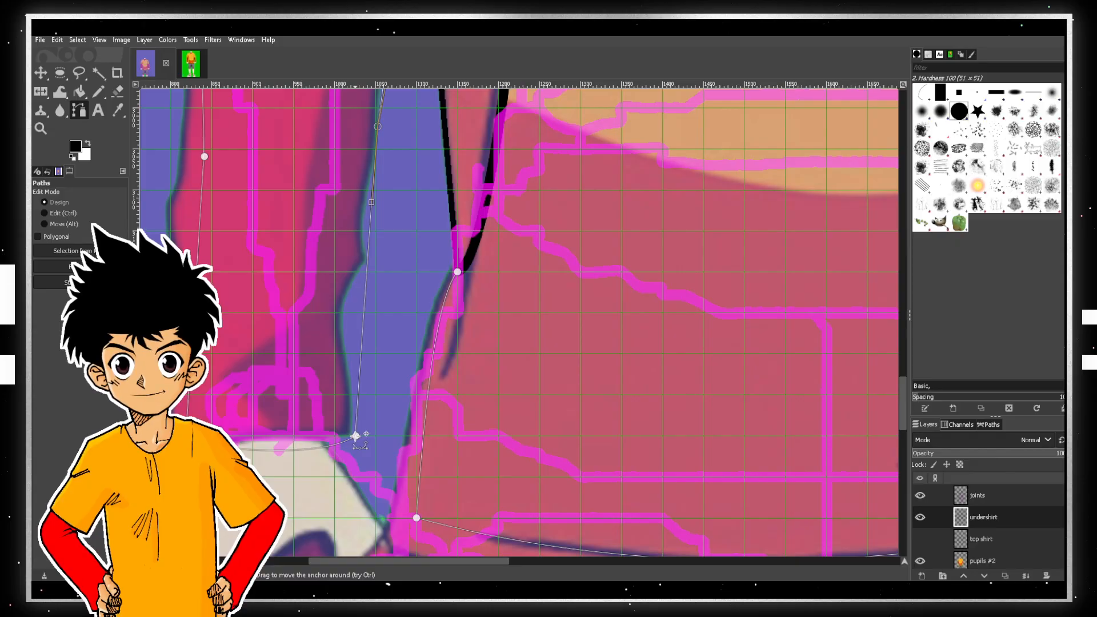
pyautogui.scroll(4, 354, 375)
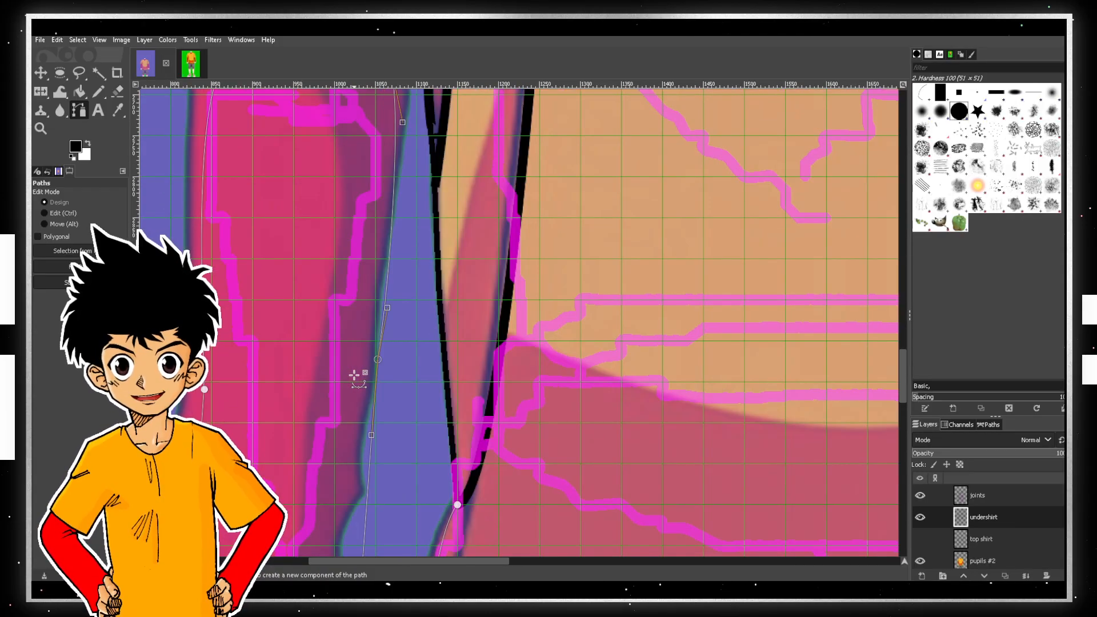
pyautogui.scroll(-4, 355, 376)
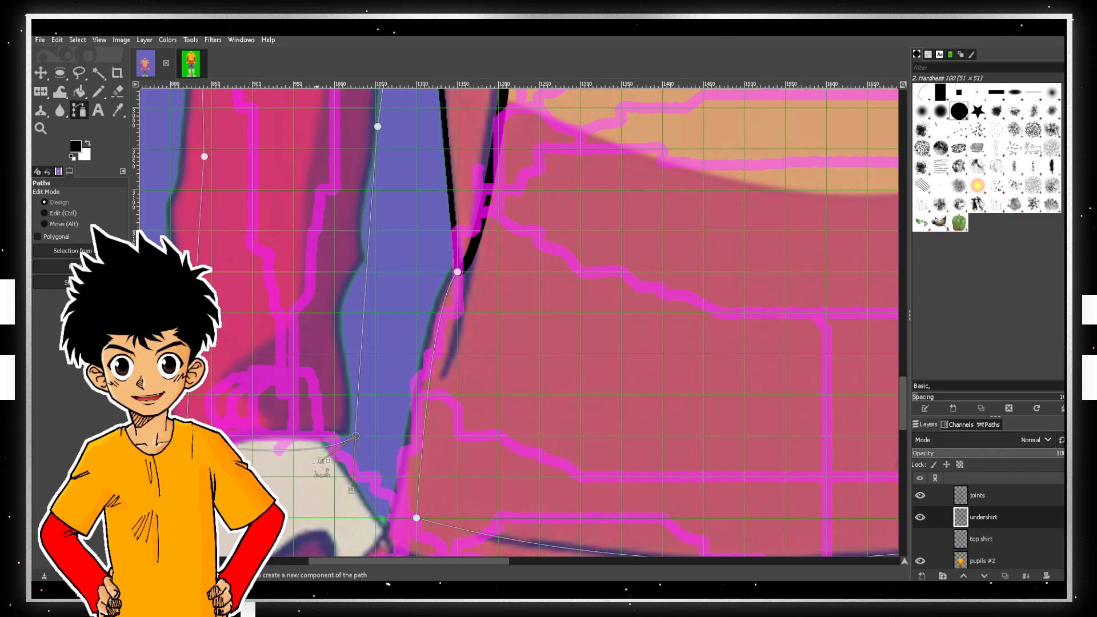
pyautogui.press('ctrl')
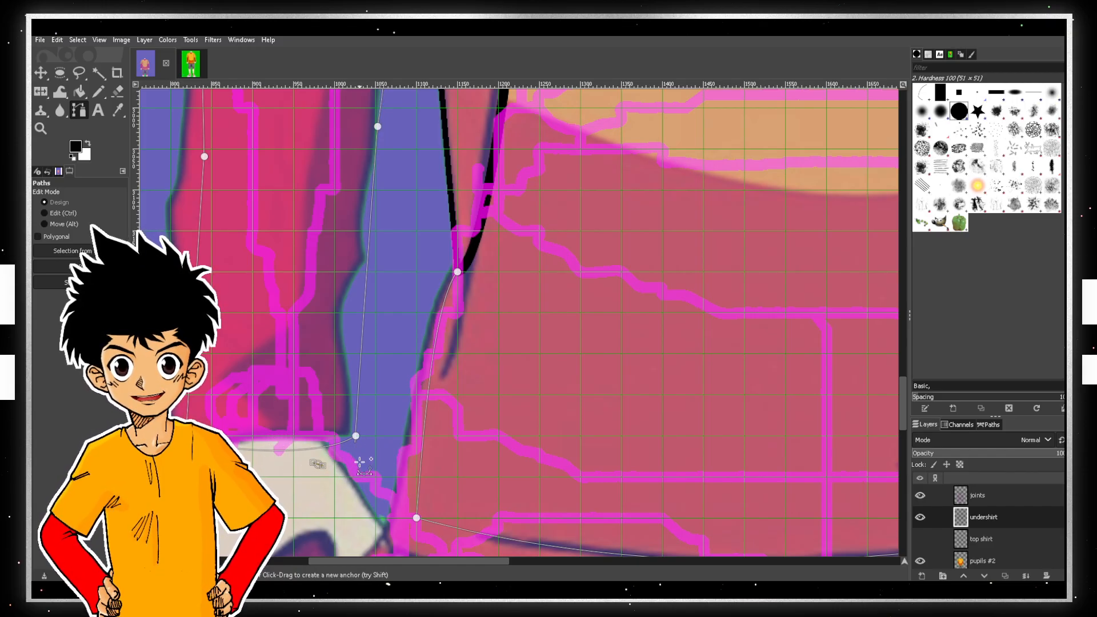
pyautogui.hotkey('ctrl', 'z')
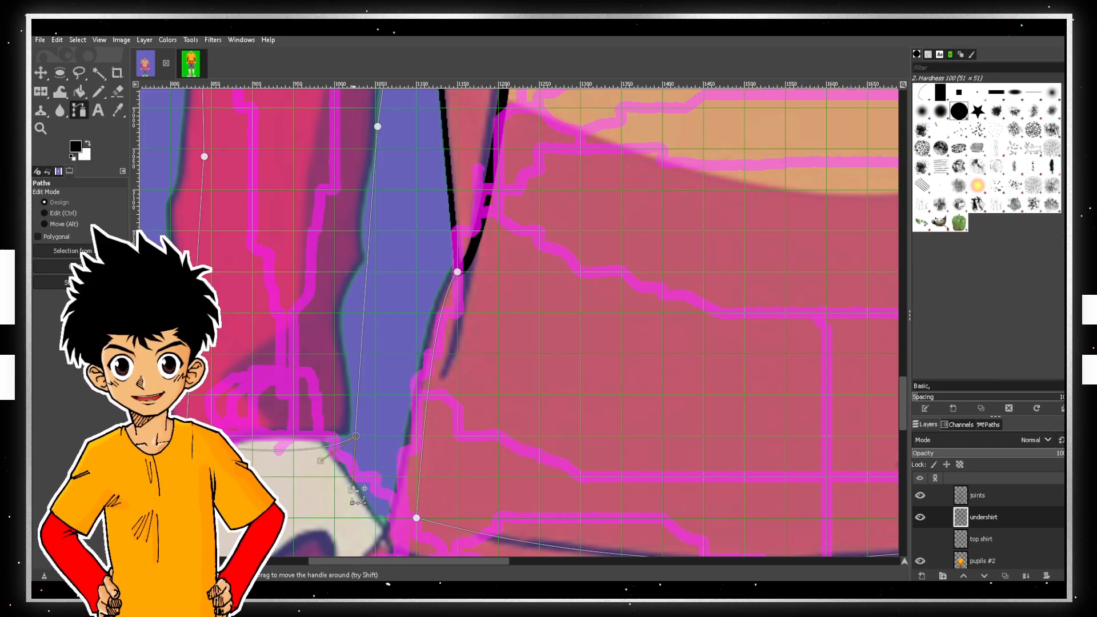
pyautogui.moveTo(351, 490); pyautogui.dragTo(340, 295)
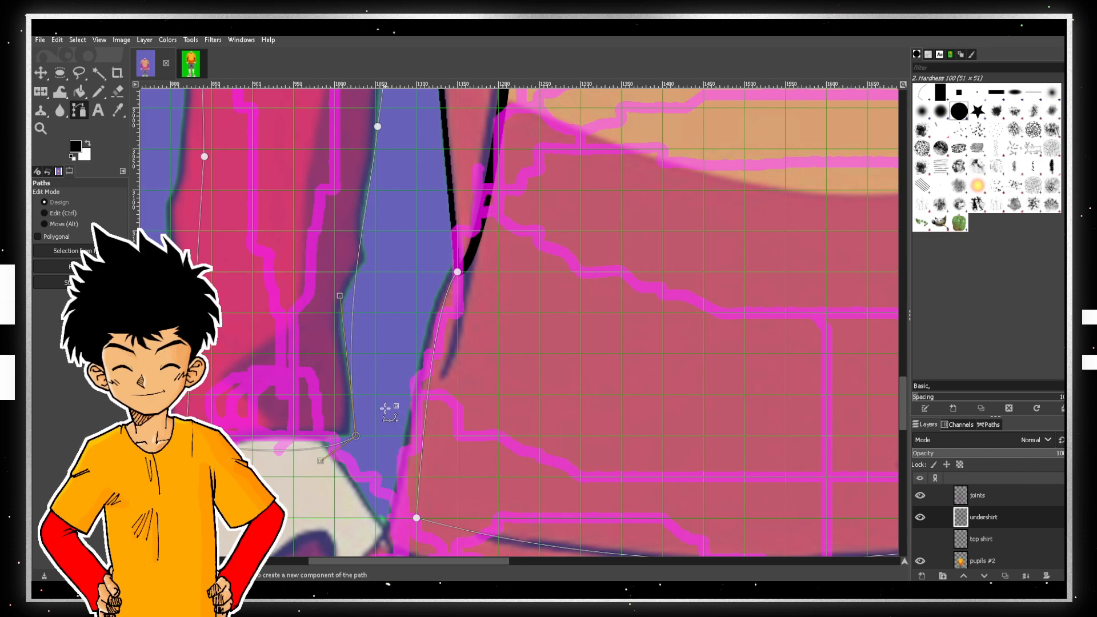
pyautogui.scroll(3, 327, 407)
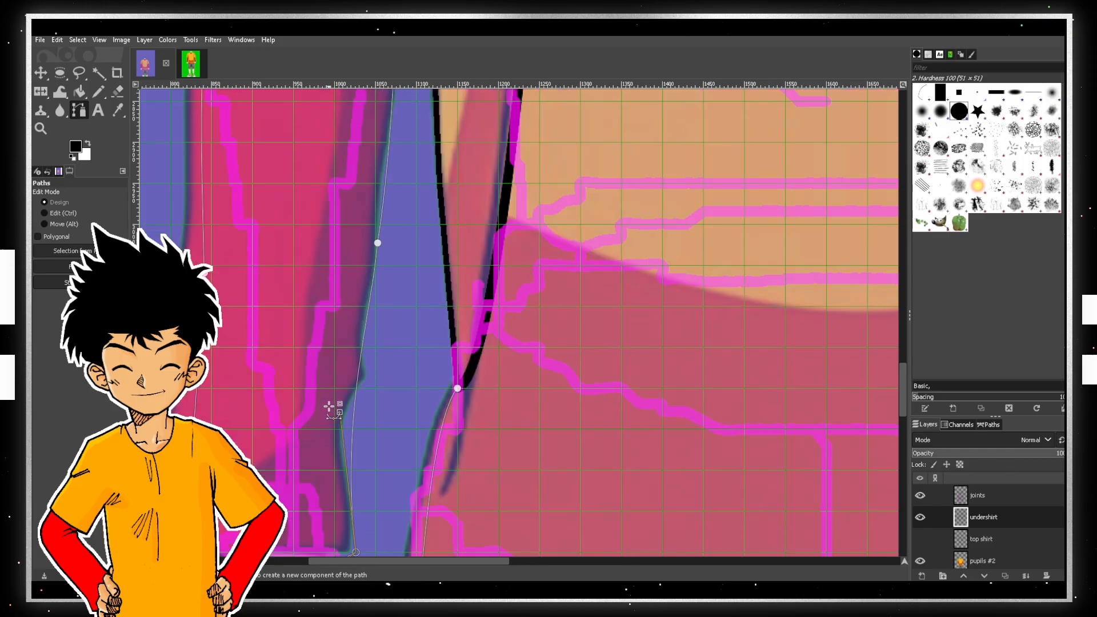
pyautogui.scroll(-1, 337, 412)
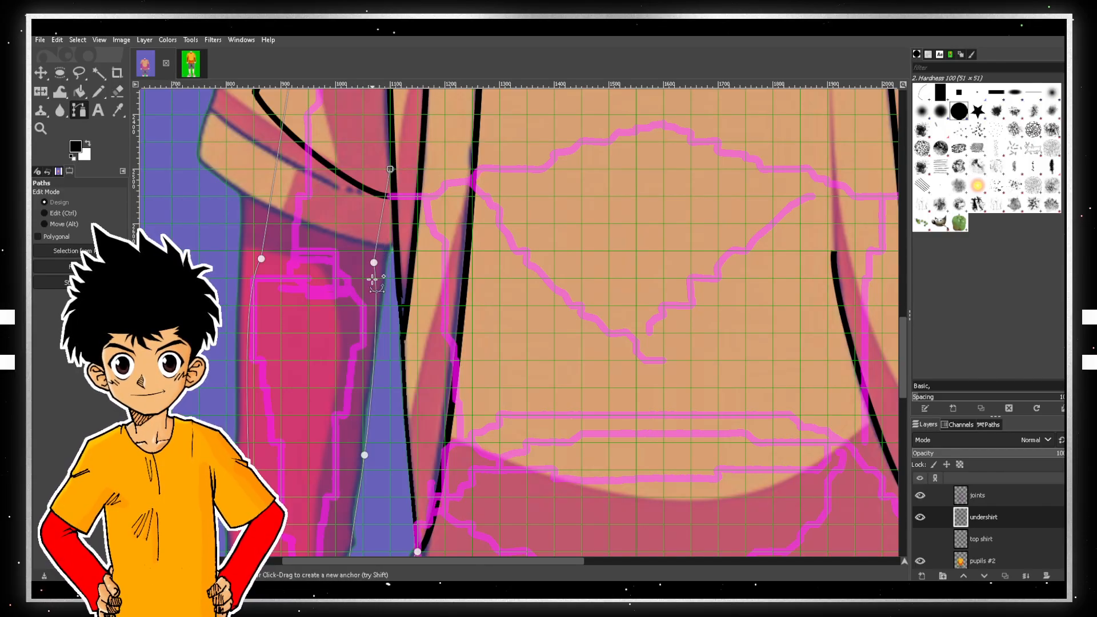
# - Move the sleeve's inner elbow anchor slightly up and toward the torso, beside the top shirt's cuff corner
pyautogui.click(376, 262)
pyautogui.moveTo(377, 262); pyautogui.dragTo(377, 252)
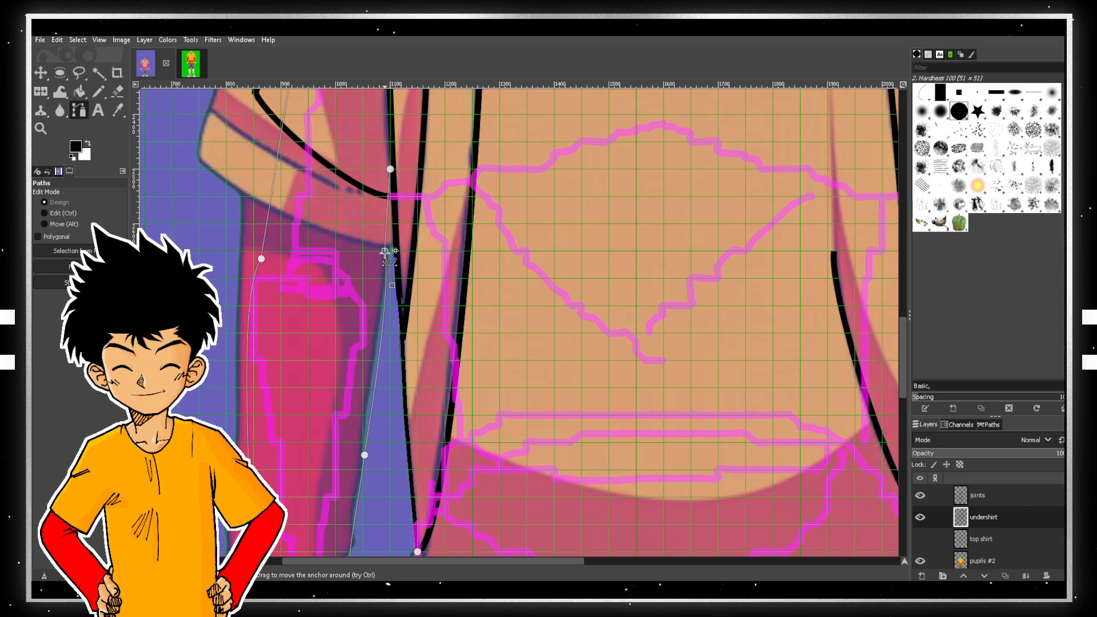
pyautogui.moveTo(385, 251); pyautogui.dragTo(385, 251)
pyautogui.scroll(-3, 458, 407)
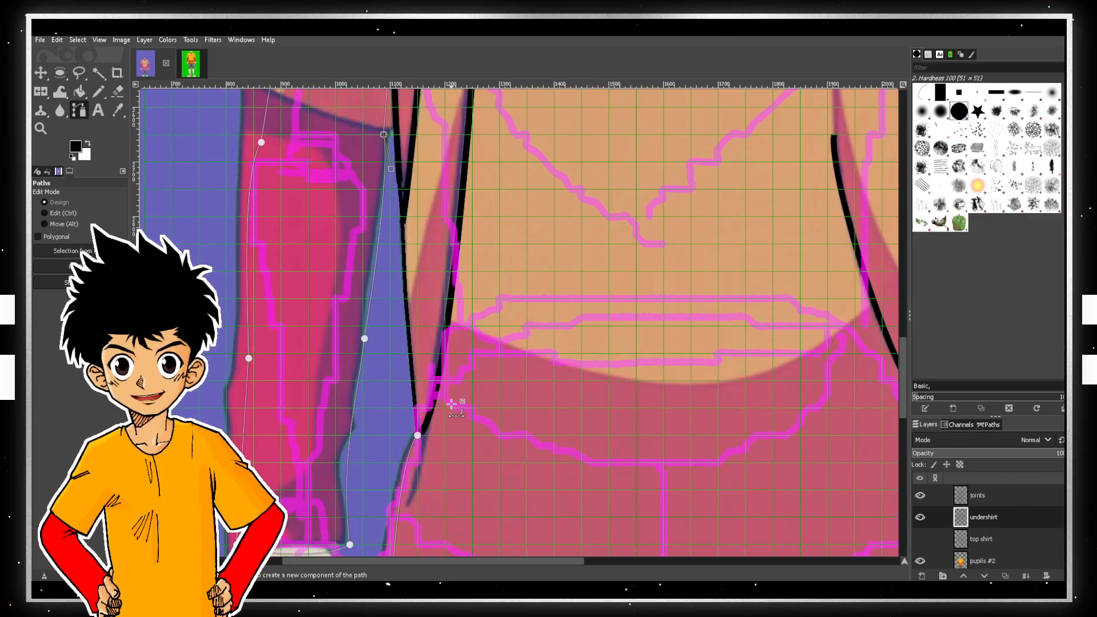
pyautogui.scroll(3, 382, 378)
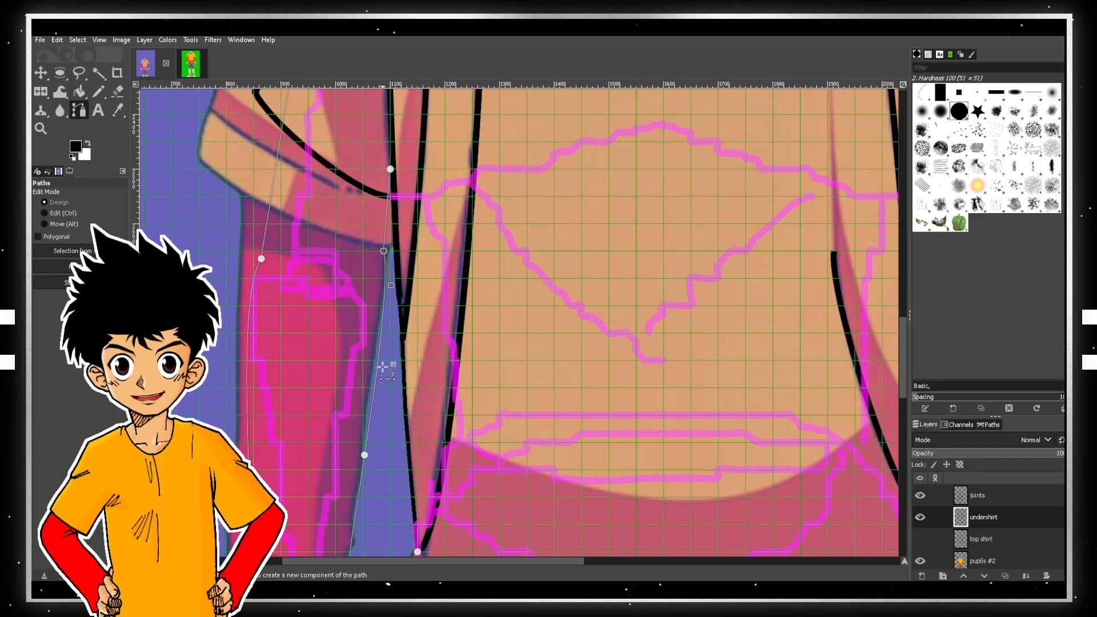
# - Stroke the finished sleeve path as a solid black line on the undershirt layer
pyautogui.scroll(3, 413, 376)
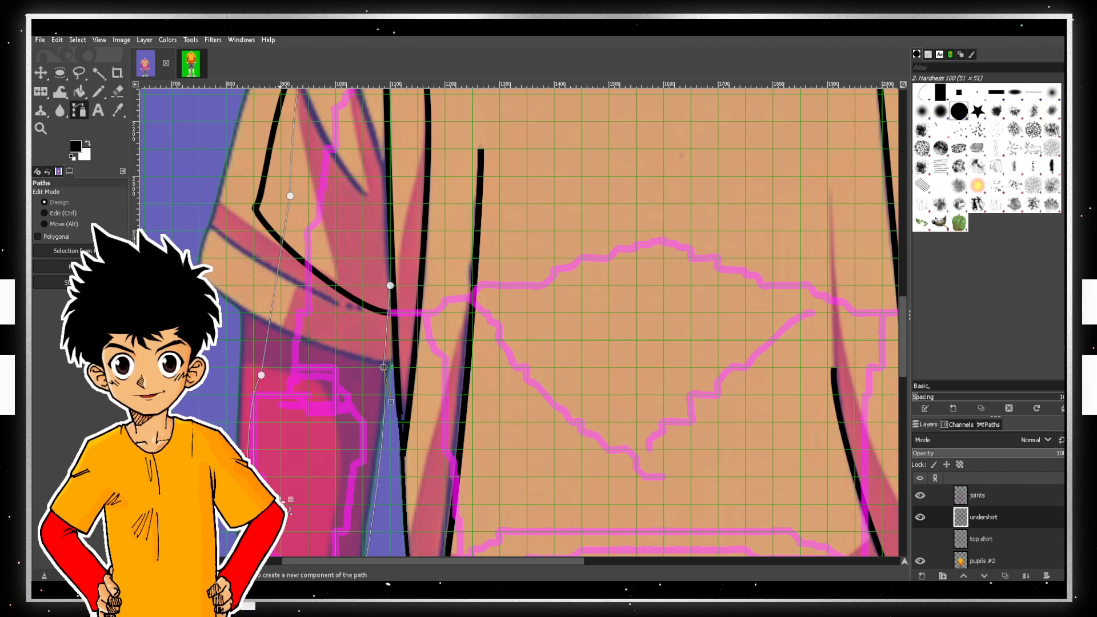
pyautogui.click(86, 282)
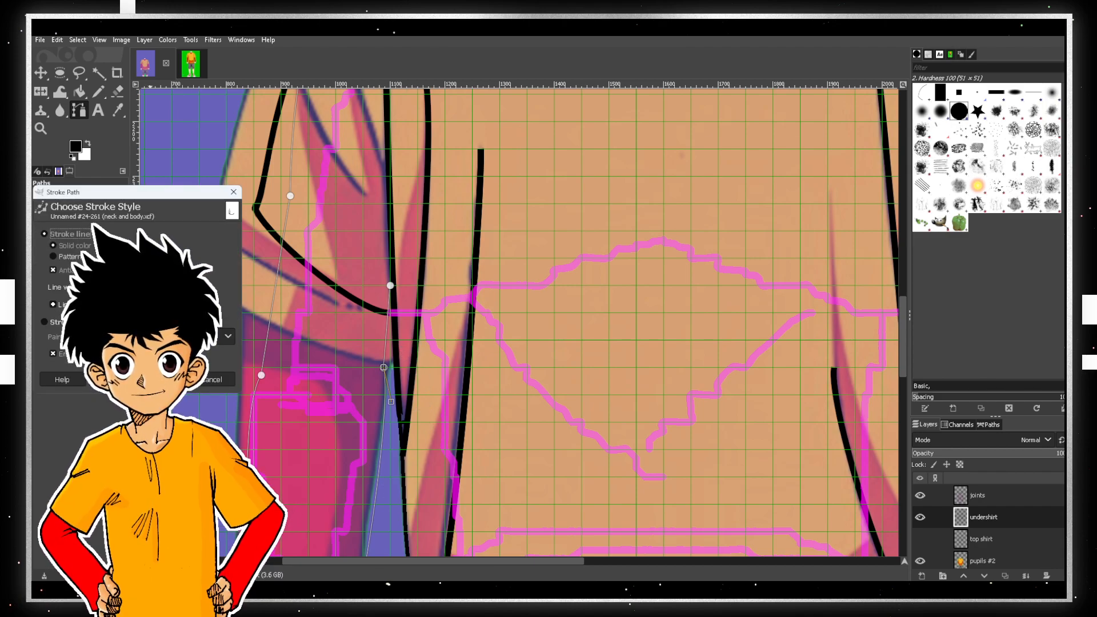
pyautogui.click(163, 379)
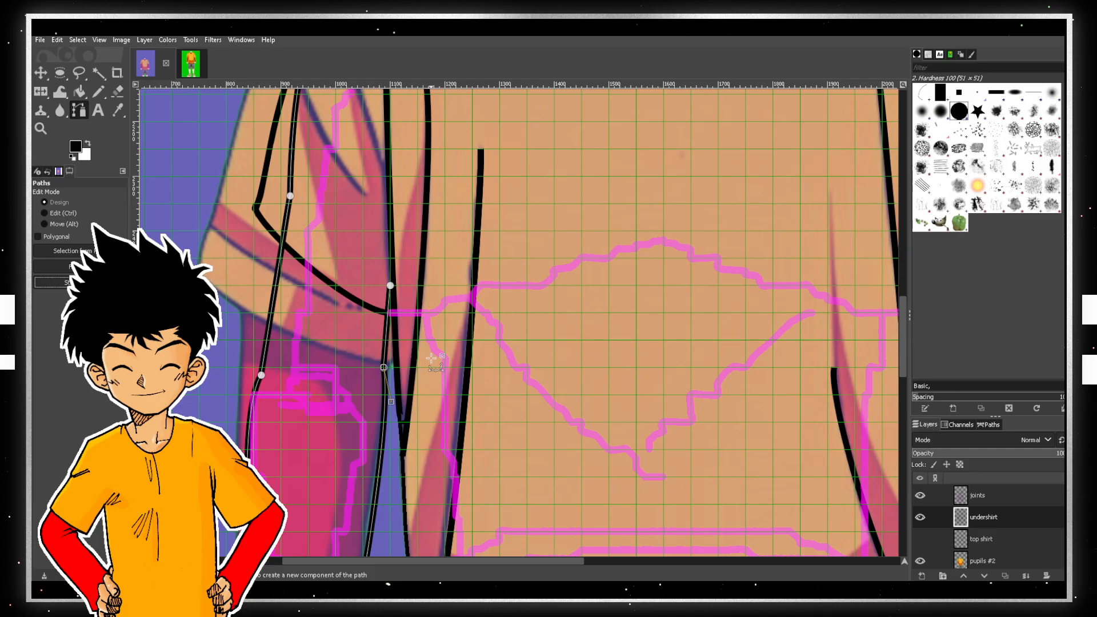
# - Examine the stroked left sleeve from shoulder to wrist against the shirt lines and the faded reference
pyautogui.scroll(-2, 436, 360)
pyautogui.scroll(-5, 433, 359)
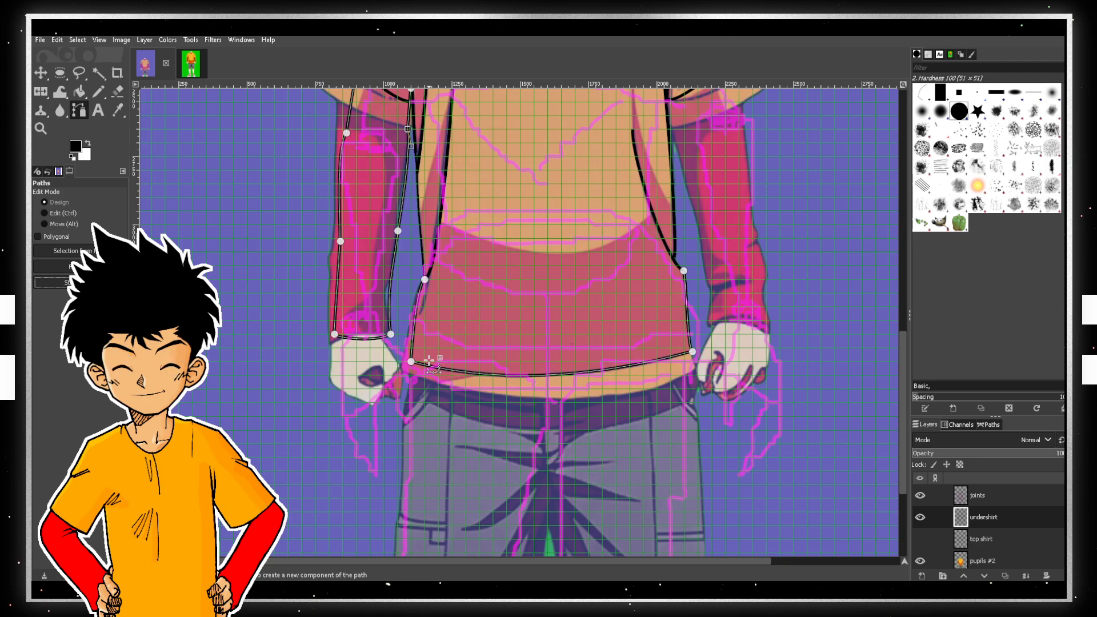
pyautogui.scroll(5, 379, 285)
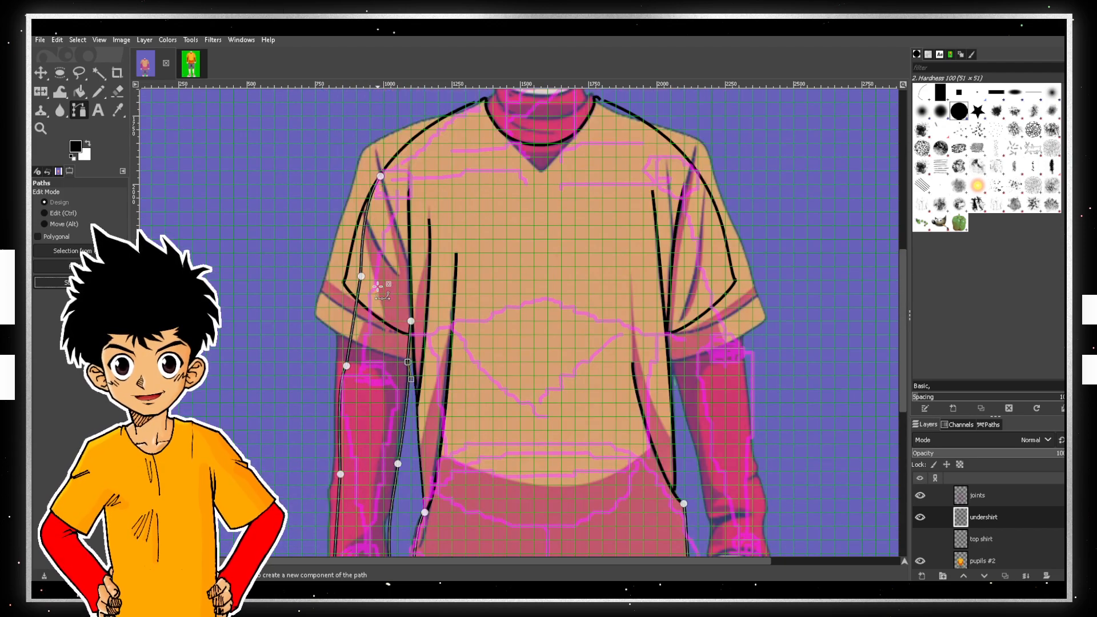
pyautogui.scroll(-5, 381, 309)
pyautogui.scroll(3, 381, 309)
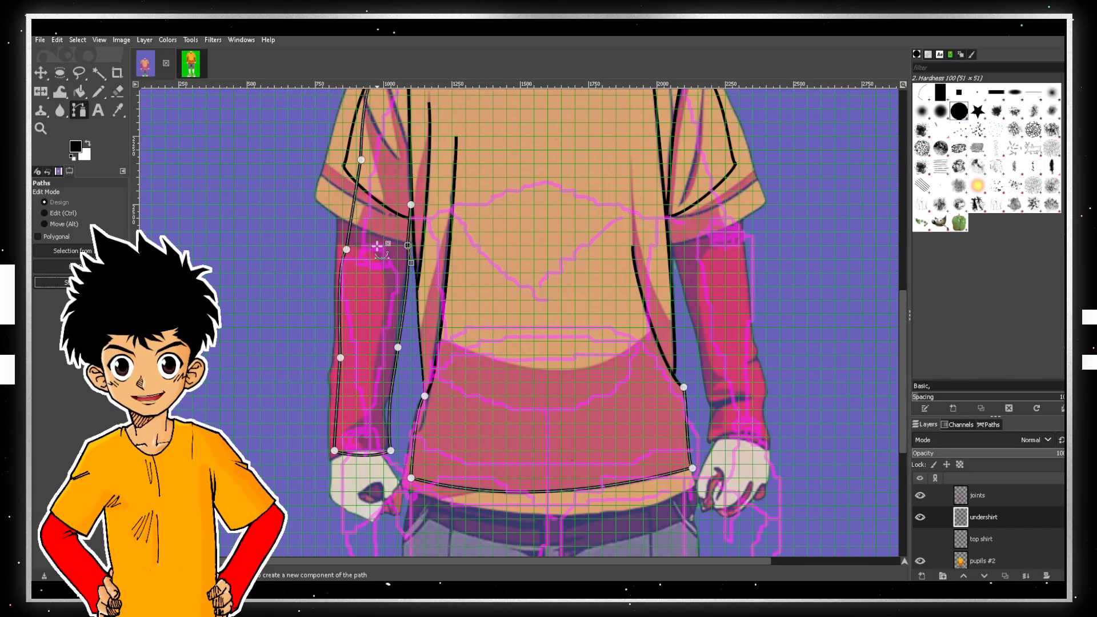
pyautogui.scroll(3, 369, 242)
pyautogui.scroll(-3, 366, 246)
pyautogui.scroll(3, 369, 253)
pyautogui.scroll(-3, 371, 251)
pyautogui.scroll(3, 372, 251)
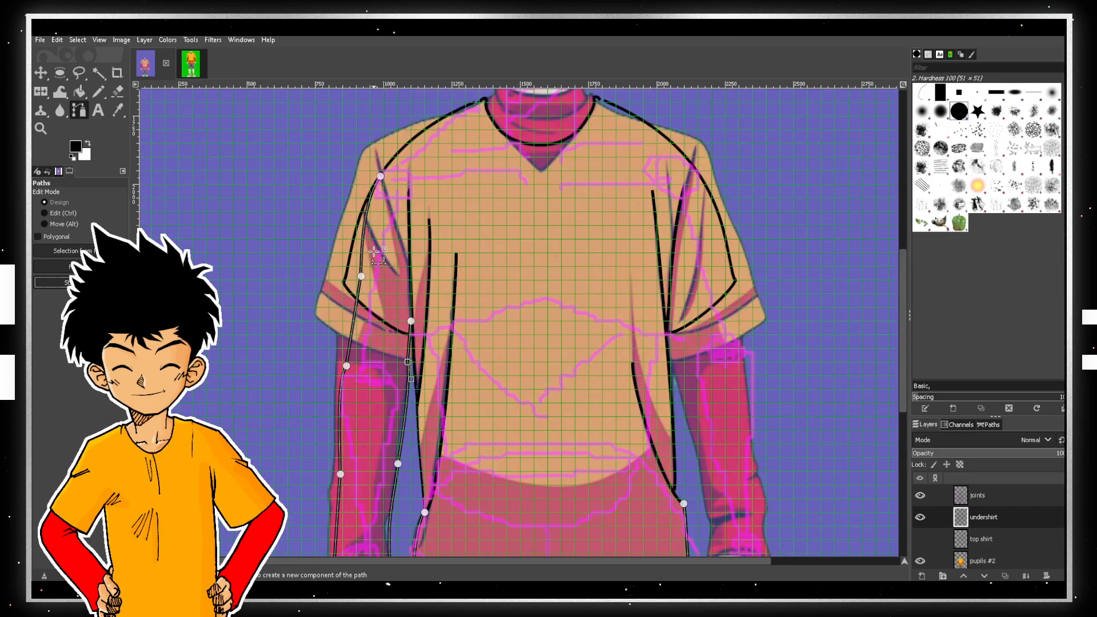
# - Erase the old outer short-sleeve line from the cuff corner up to the shoulder with a size 41 Eraser
pyautogui.keyDown('ctrl'); pyautogui.scroll(3, 341, 266); pyautogui.keyUp('ctrl')
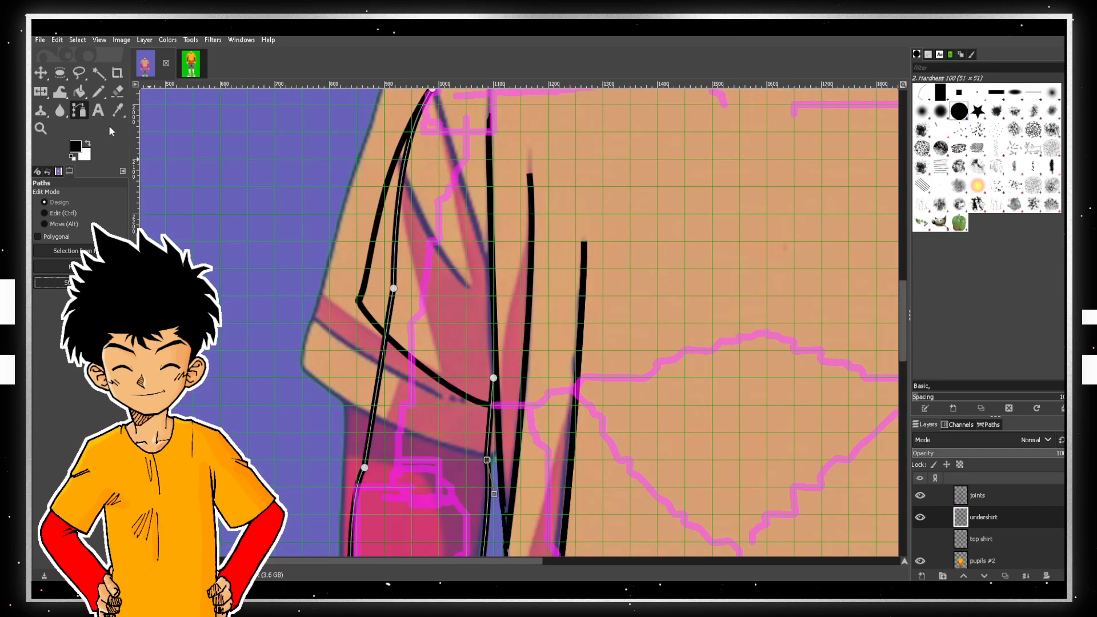
pyautogui.click(119, 93)
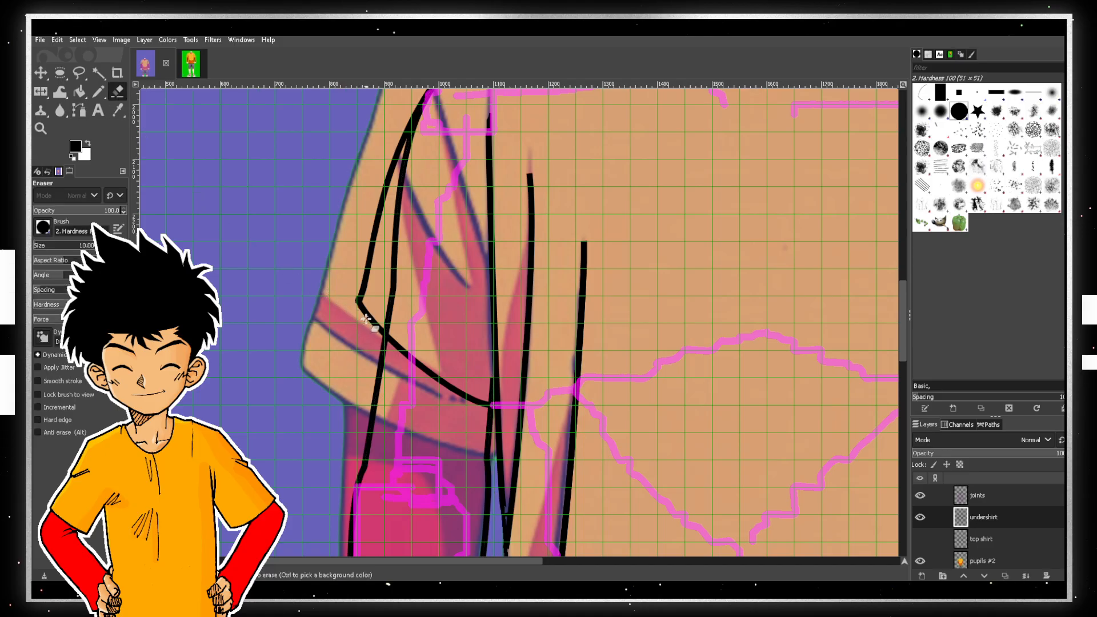
pyautogui.press(']')
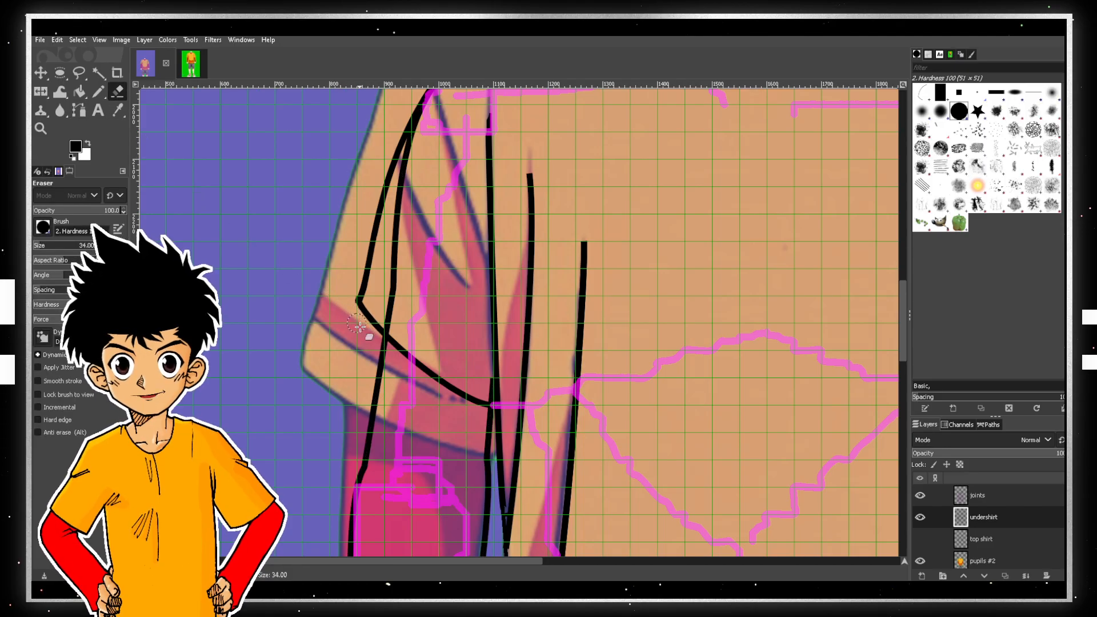
pyautogui.press(']')
pyautogui.press(']')
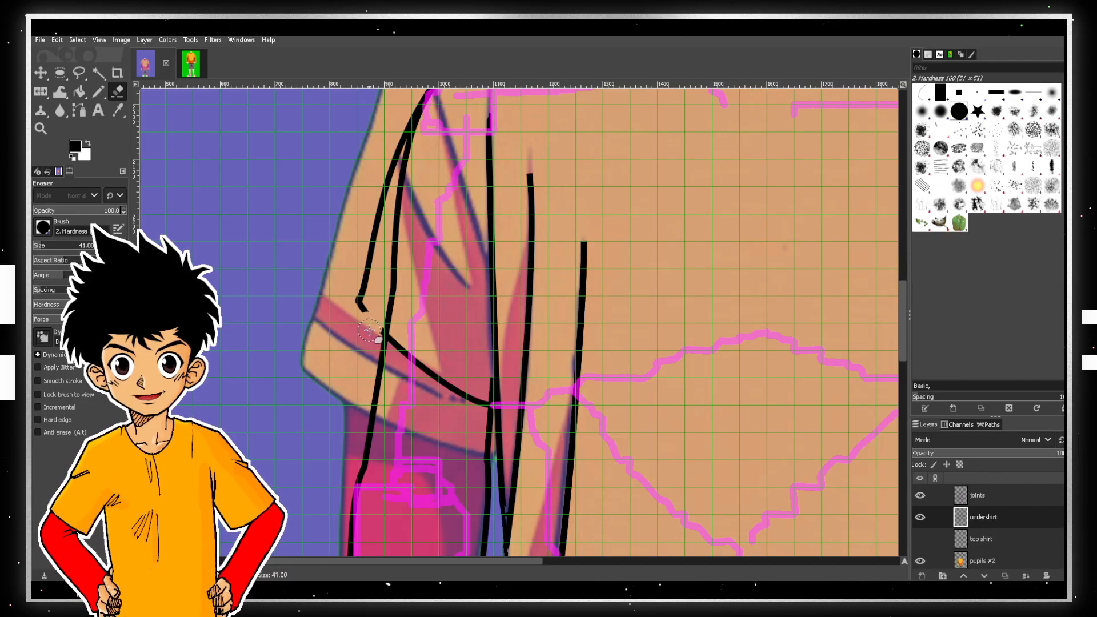
pyautogui.moveTo(371, 330); pyautogui.dragTo(374, 226)
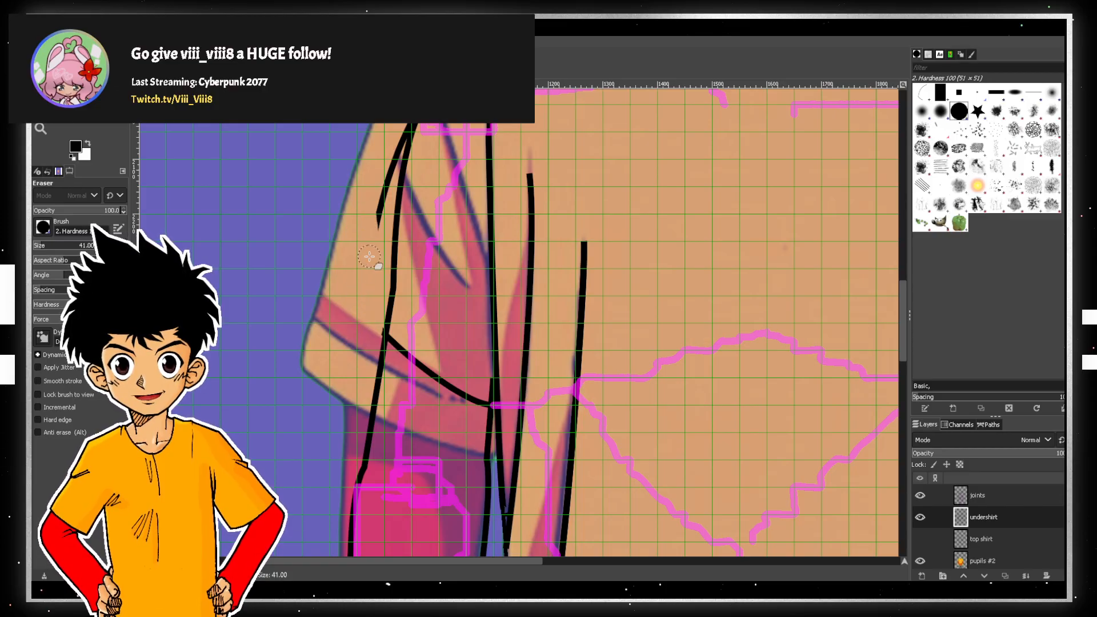
pyautogui.scroll(3, 370, 257)
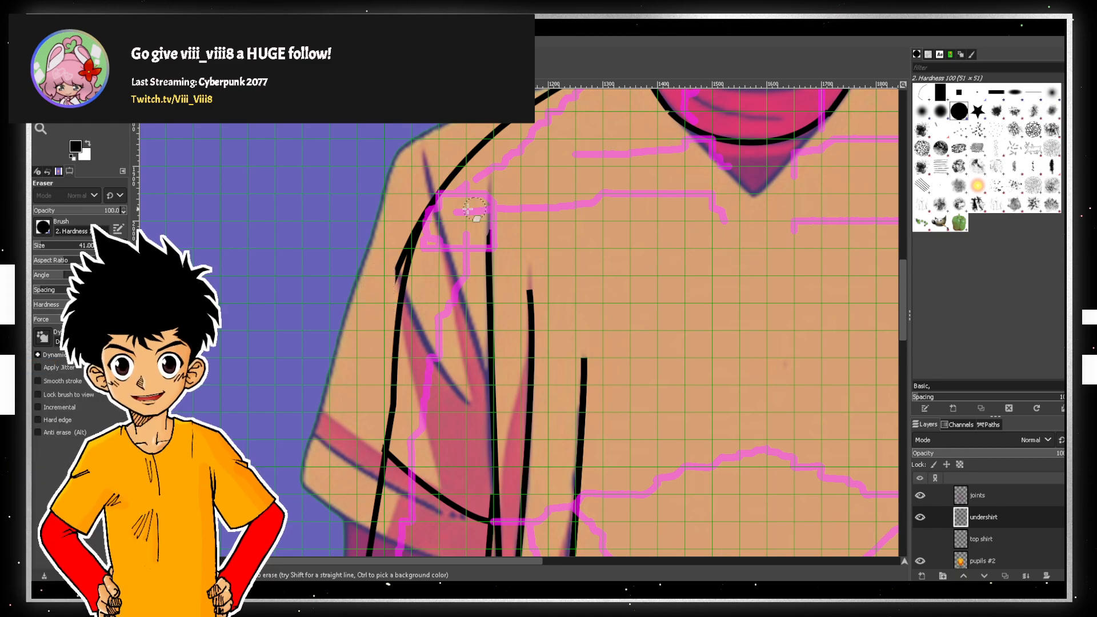
pyautogui.keyDown('shift'); pyautogui.click(406, 207); pyautogui.keyUp('shift')
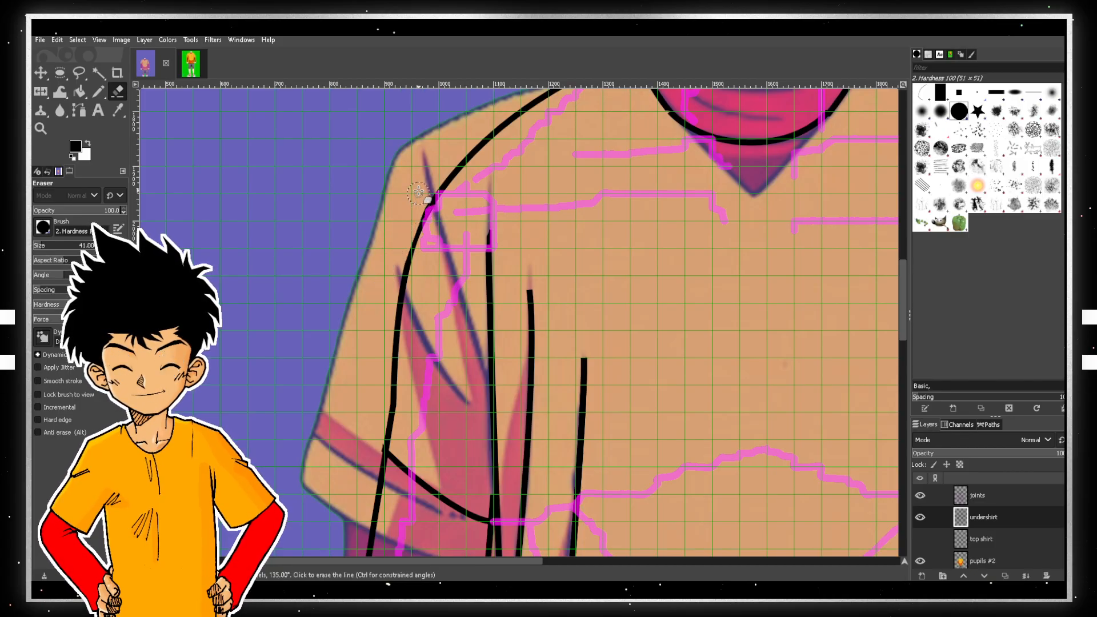
# - Erase the old curved short-sleeve hem across the upper arm and clean its remnants off the outer sleeve line
pyautogui.scroll(-5, 419, 176)
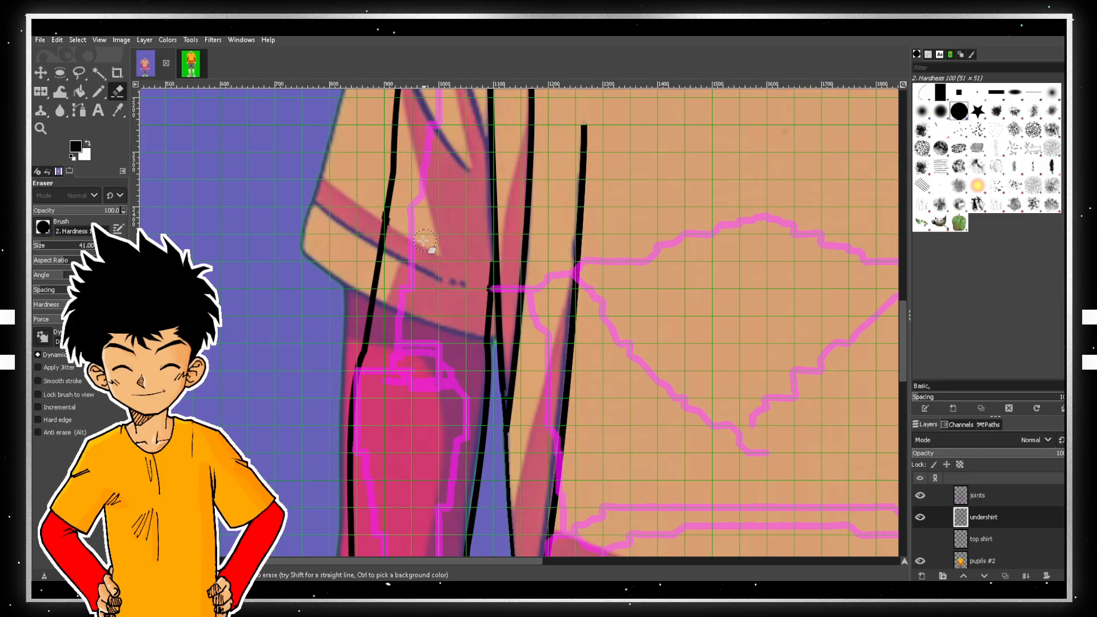
pyautogui.scroll(3, 417, 236)
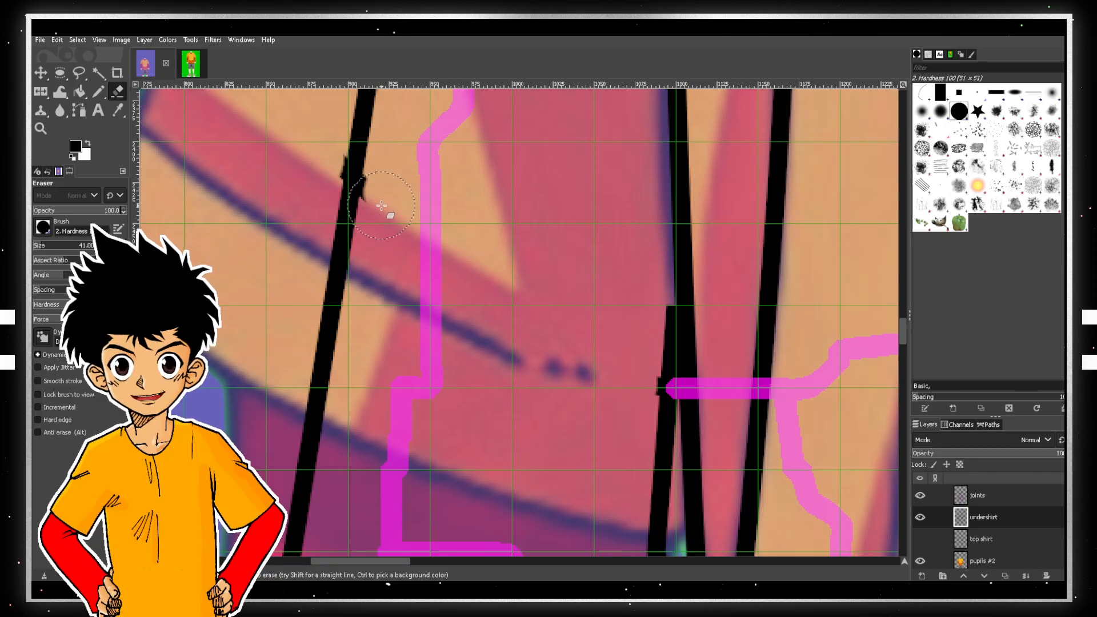
pyautogui.moveTo(393, 200); pyautogui.dragTo(396, 194)
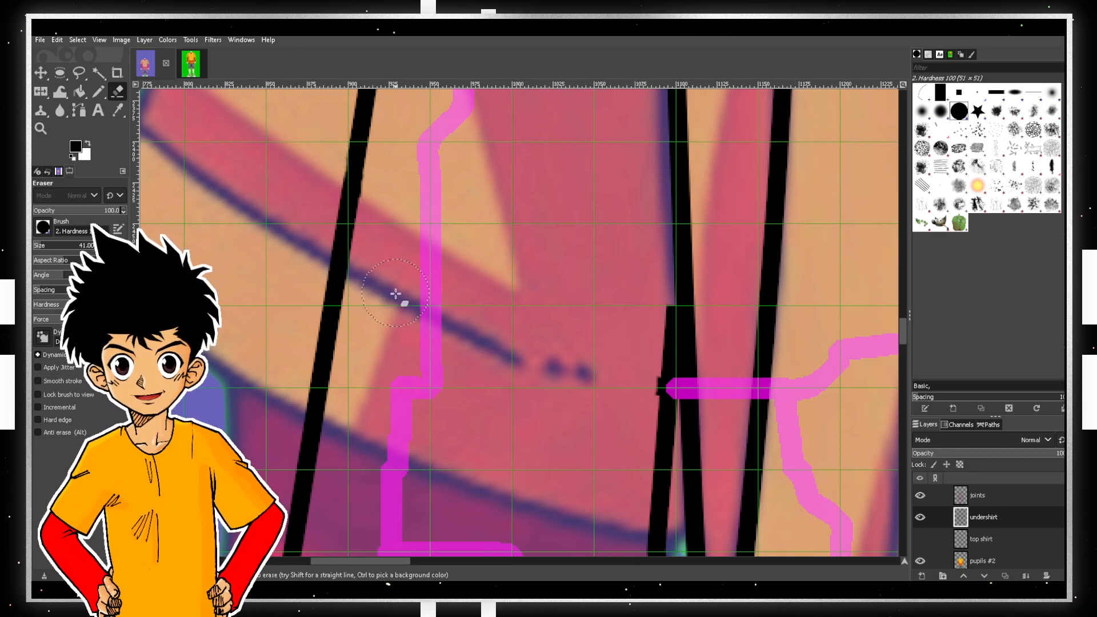
# - Inspect the cleaned left sleeve and the overlapping lines at the armpit, up close and on the whole figure
pyautogui.scroll(-5, 396, 294)
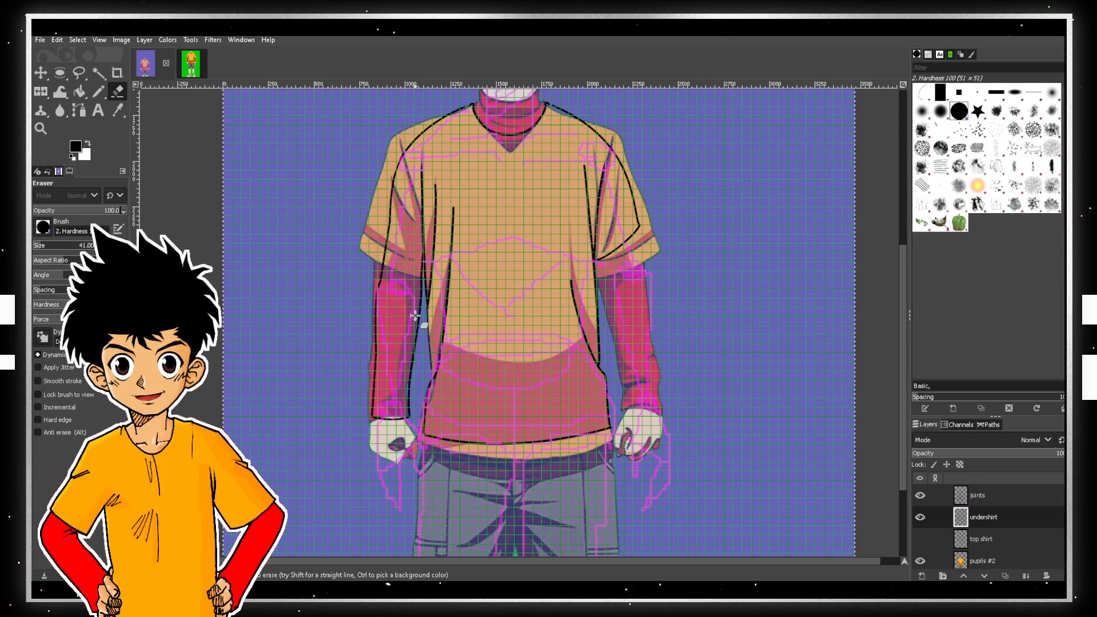
pyautogui.scroll(4, 415, 315)
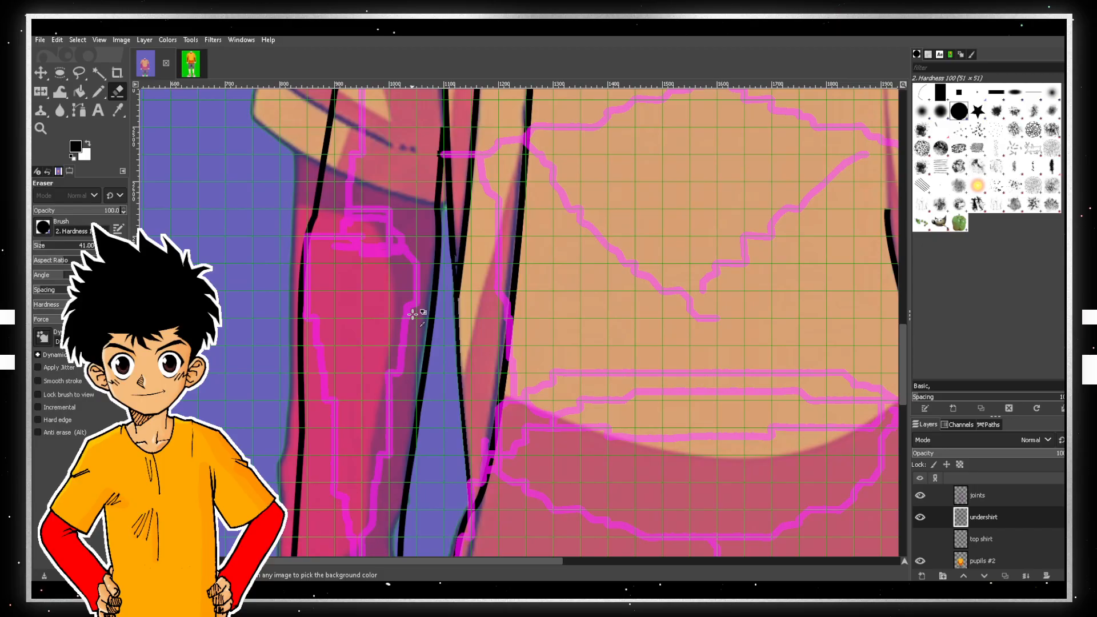
pyautogui.scroll(5, 404, 189)
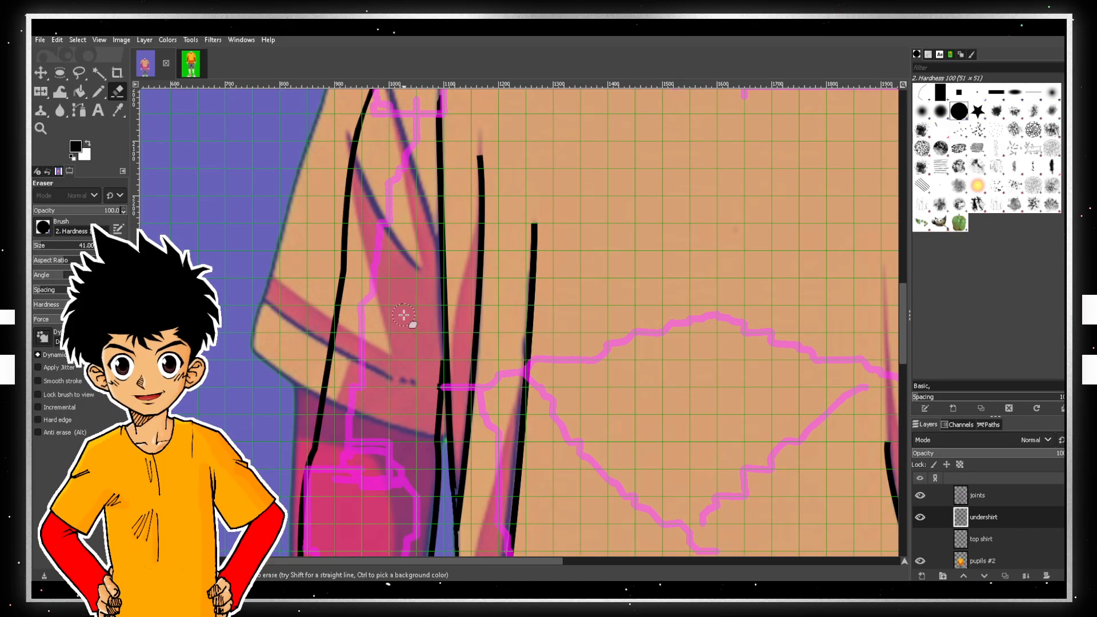
pyautogui.scroll(1, 404, 314)
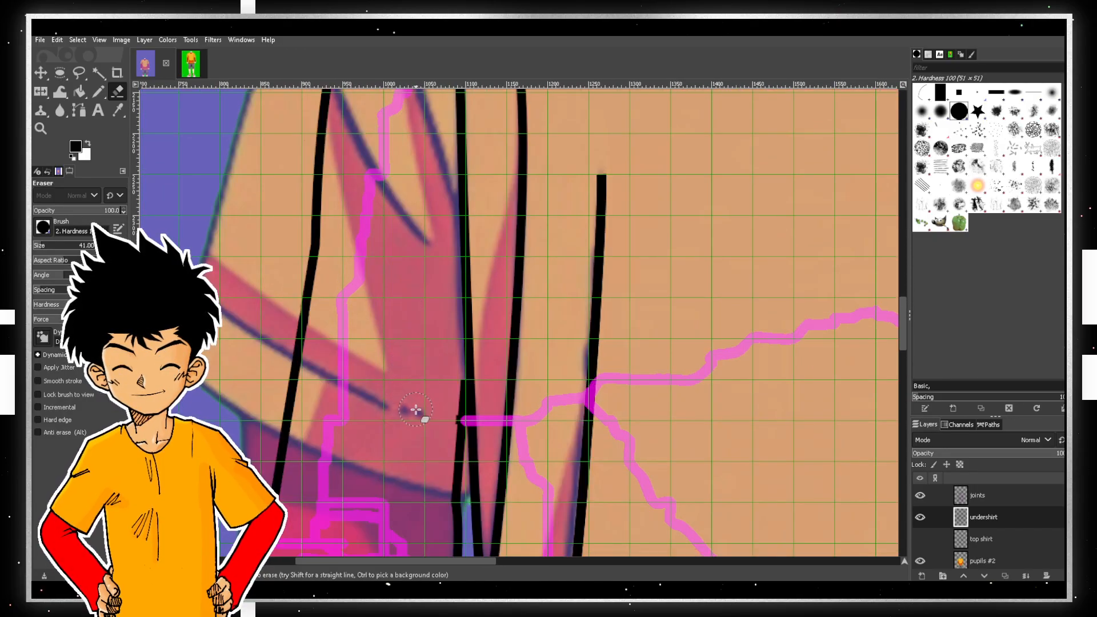
pyautogui.scroll(2, 423, 408)
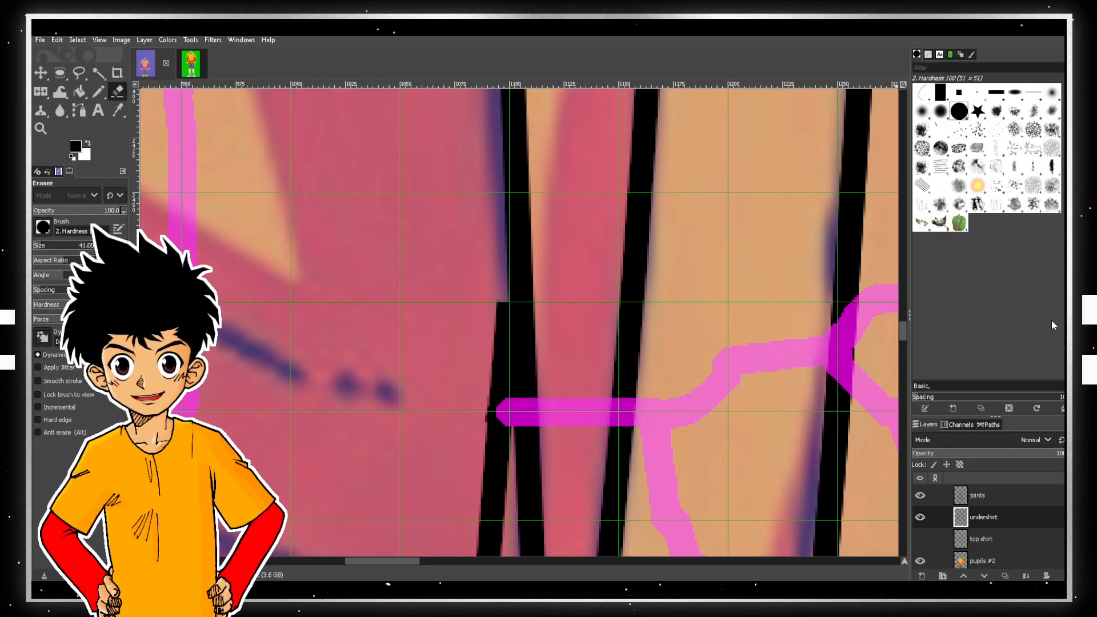
pyautogui.scroll(-9, 734, 304)
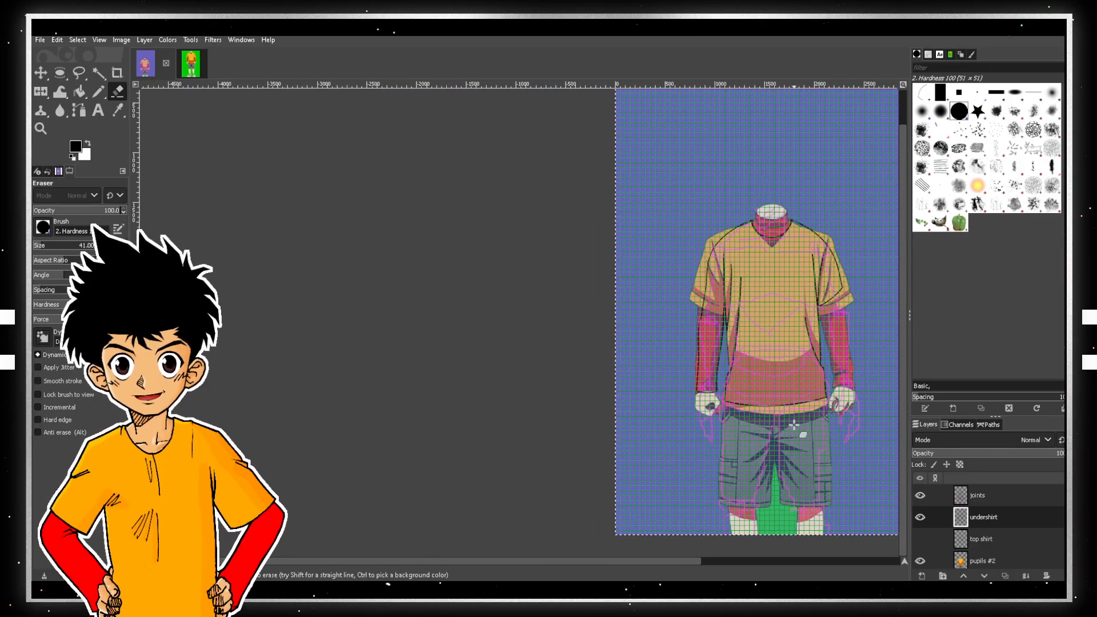
# - Erase the old outer line of the right short sleeve on the undershirt layer, from below the shoulder down around the cuff corner
pyautogui.hscroll(3, 664, 561)
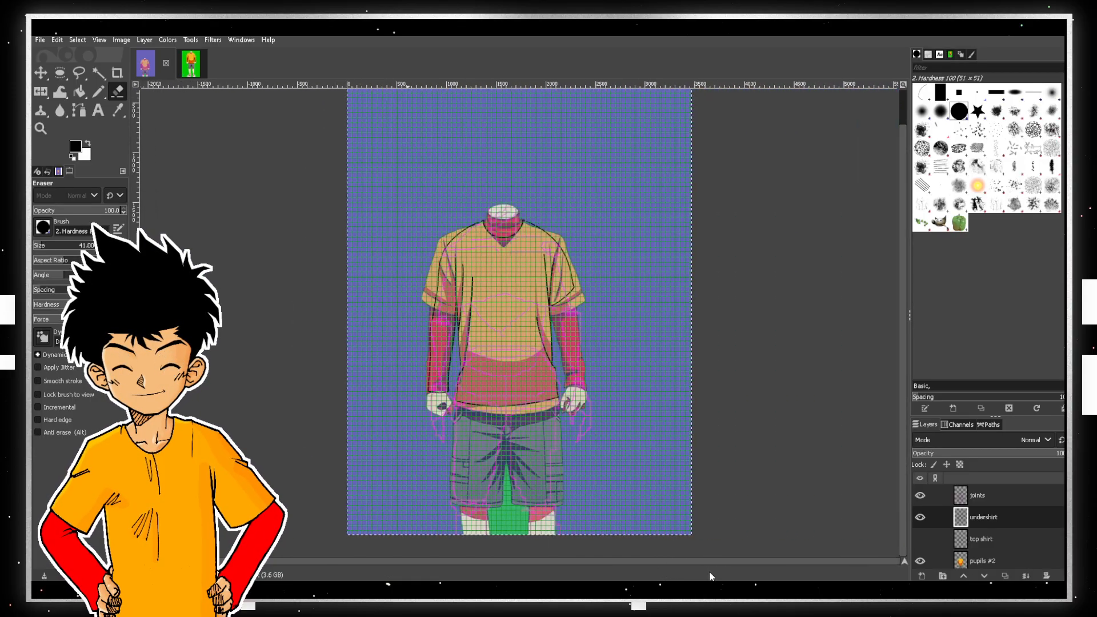
pyautogui.scroll(3, 601, 421)
pyautogui.scroll(3, 558, 396)
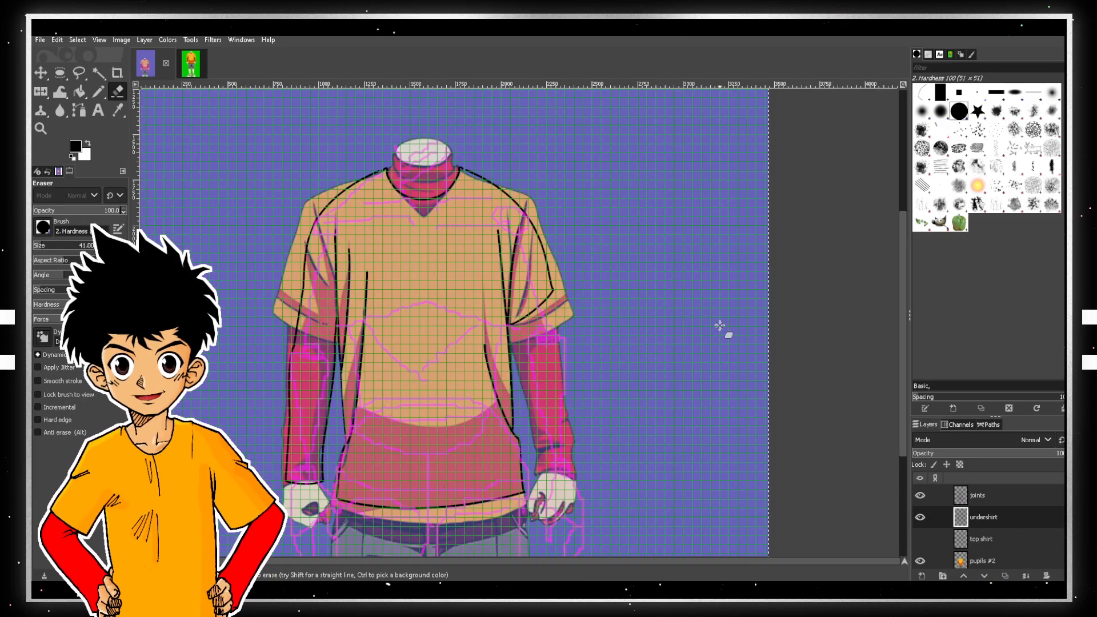
pyautogui.keyDown('ctrl'); pyautogui.scroll(1, 584, 369); pyautogui.keyUp('ctrl')
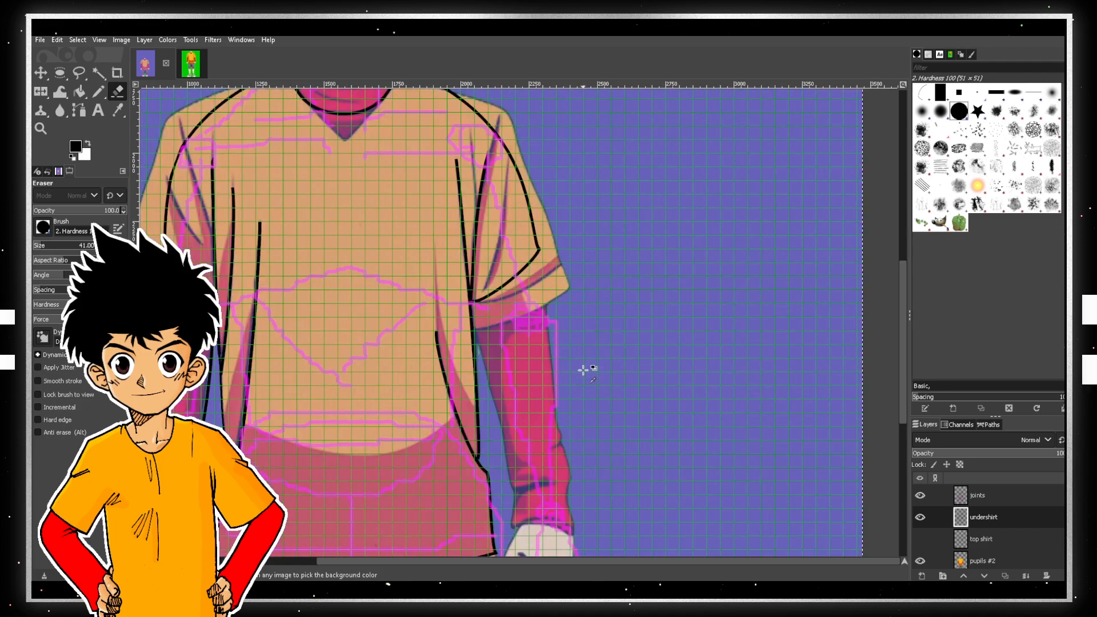
pyautogui.scroll(-3, 584, 367)
pyautogui.scroll(3, 584, 365)
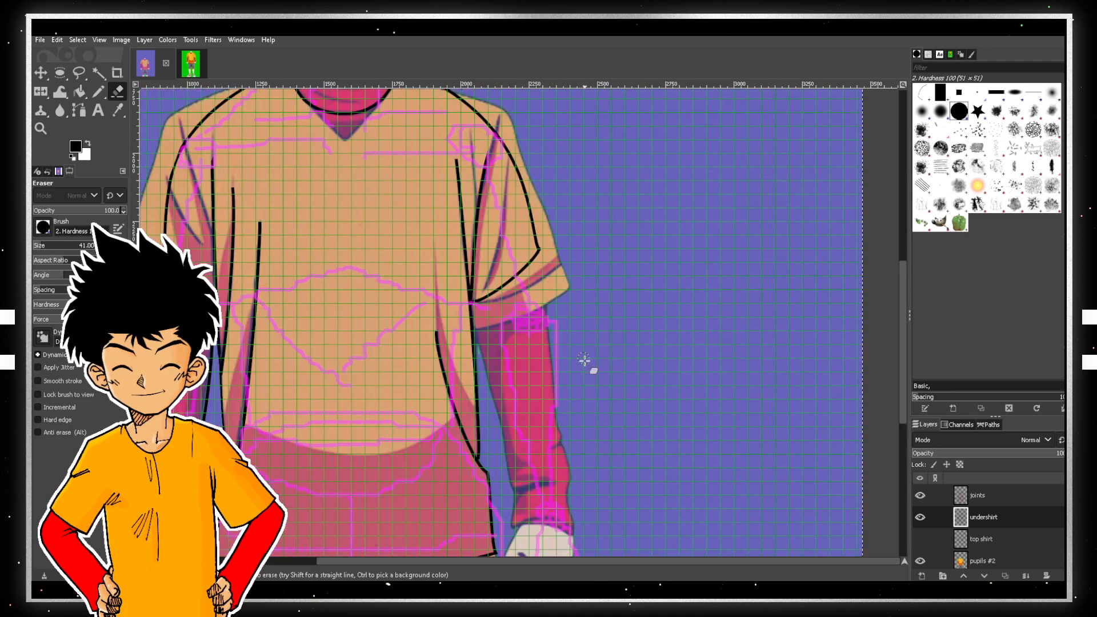
pyautogui.moveTo(437, 568); pyautogui.dragTo(392, 560)
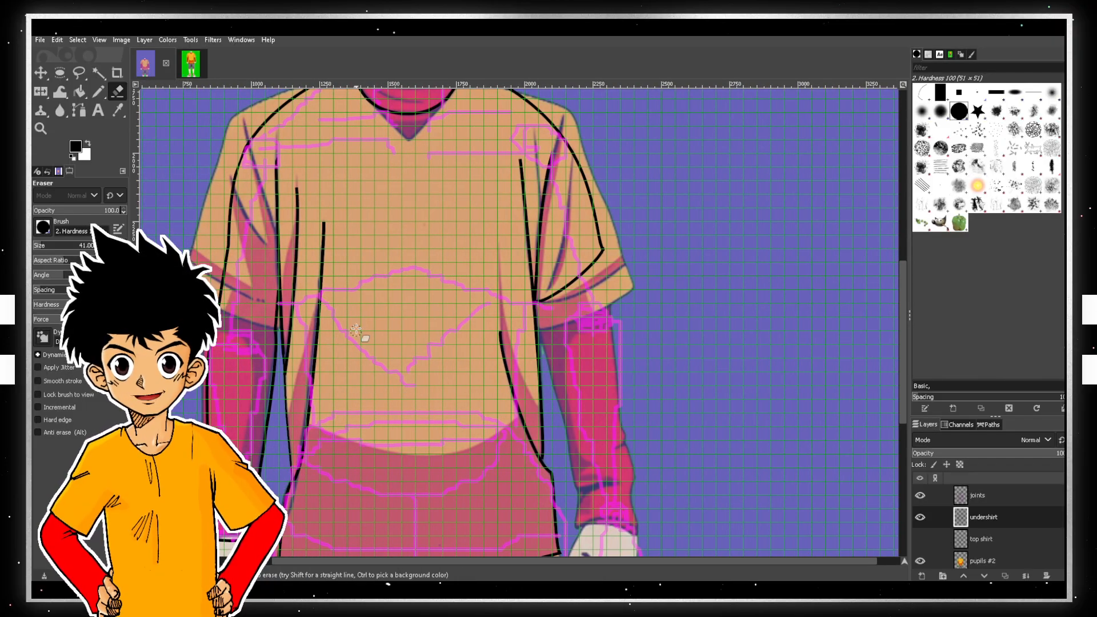
pyautogui.scroll(3, 581, 351)
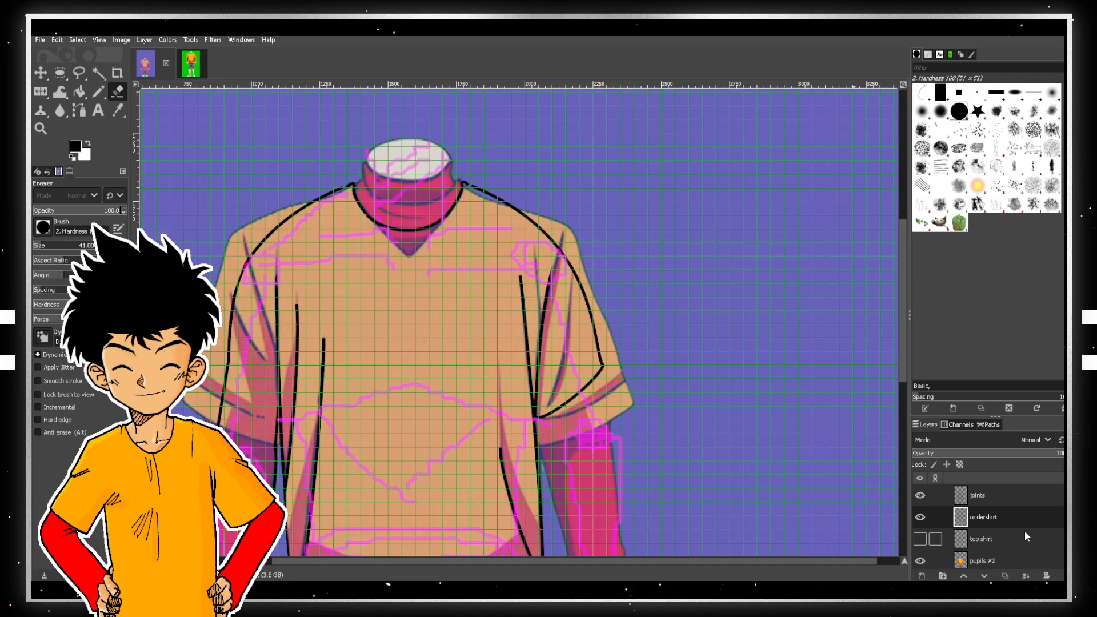
pyautogui.click(1029, 517)
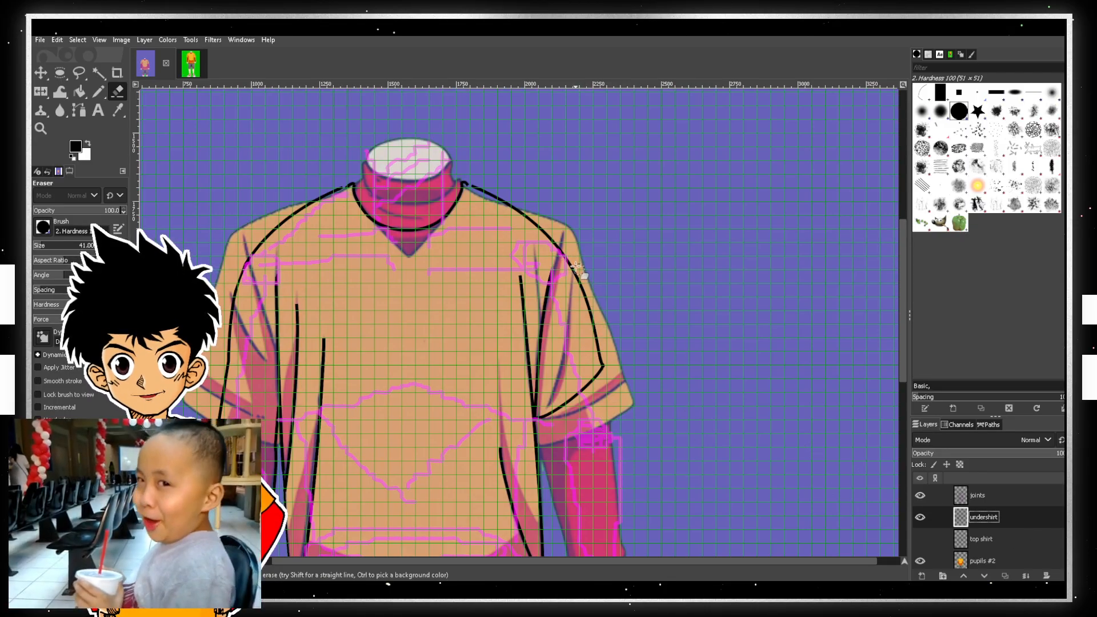
pyautogui.moveTo(599, 346); pyautogui.dragTo(579, 393)
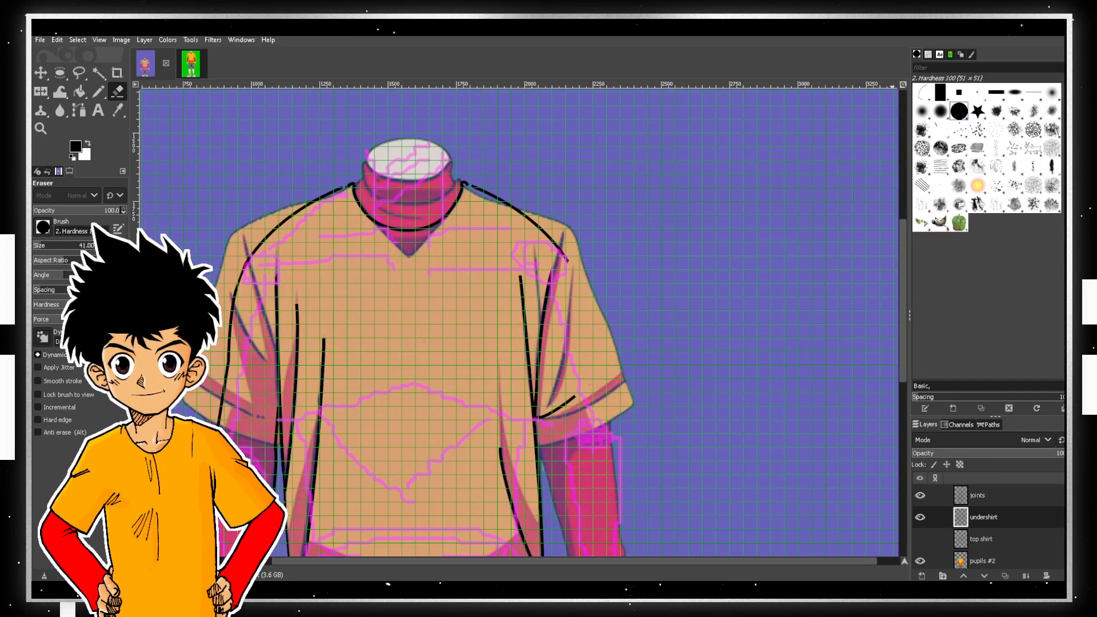
# - Erase the remaining piece of the right short-sleeve hem up to the side line at the armpit
pyautogui.scroll(-4, 603, 325)
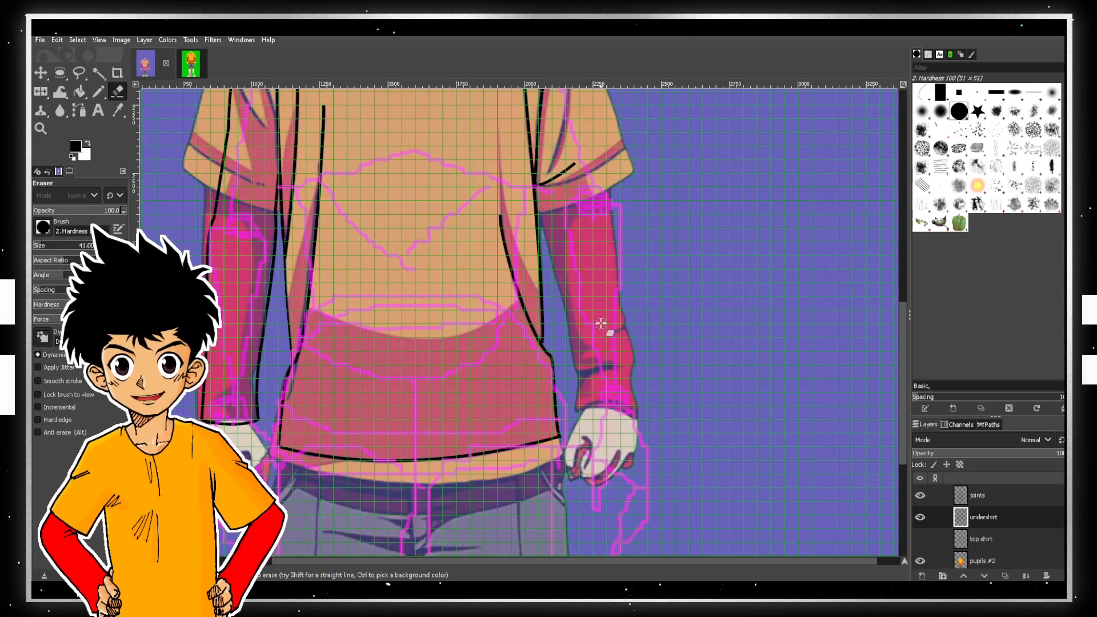
pyautogui.scroll(2, 601, 323)
pyautogui.keyDown('ctrl'); pyautogui.scroll(2, 584, 316); pyautogui.keyUp('ctrl')
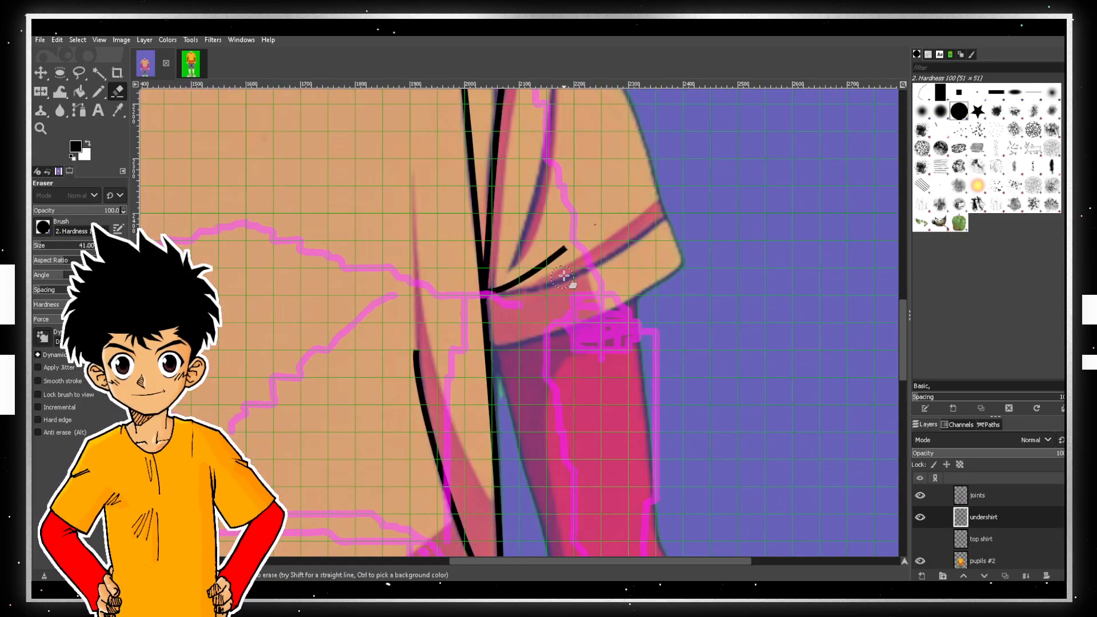
pyautogui.moveTo(551, 257); pyautogui.dragTo(504, 291)
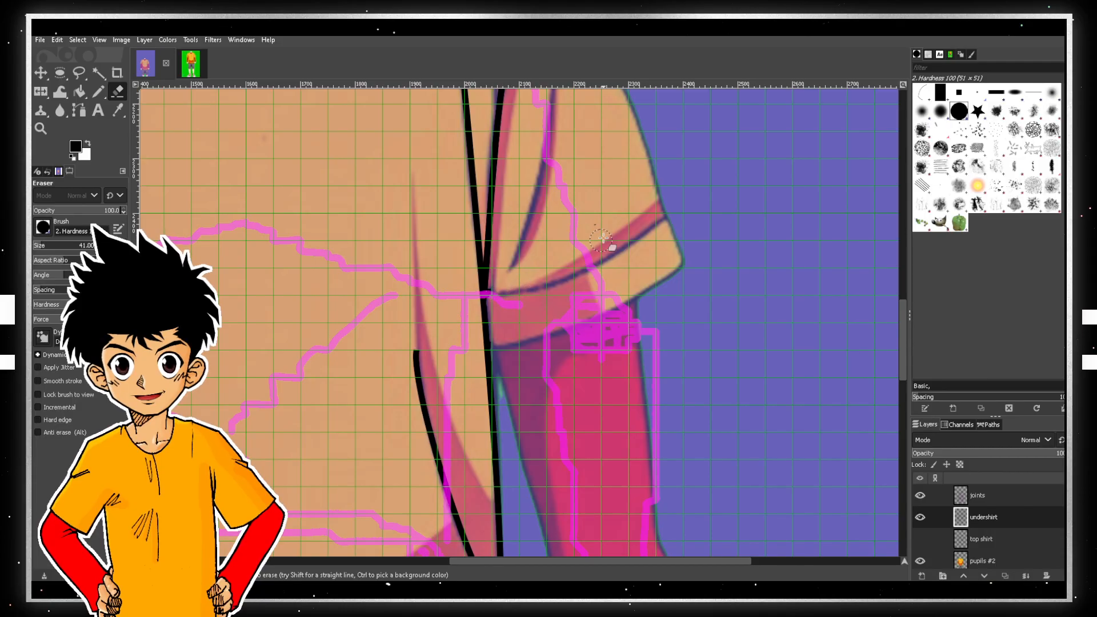
# - Start a free selection at the left armpit and trace it down between sleeve and torso to below the wrist cuff
pyautogui.scroll(3, 628, 311)
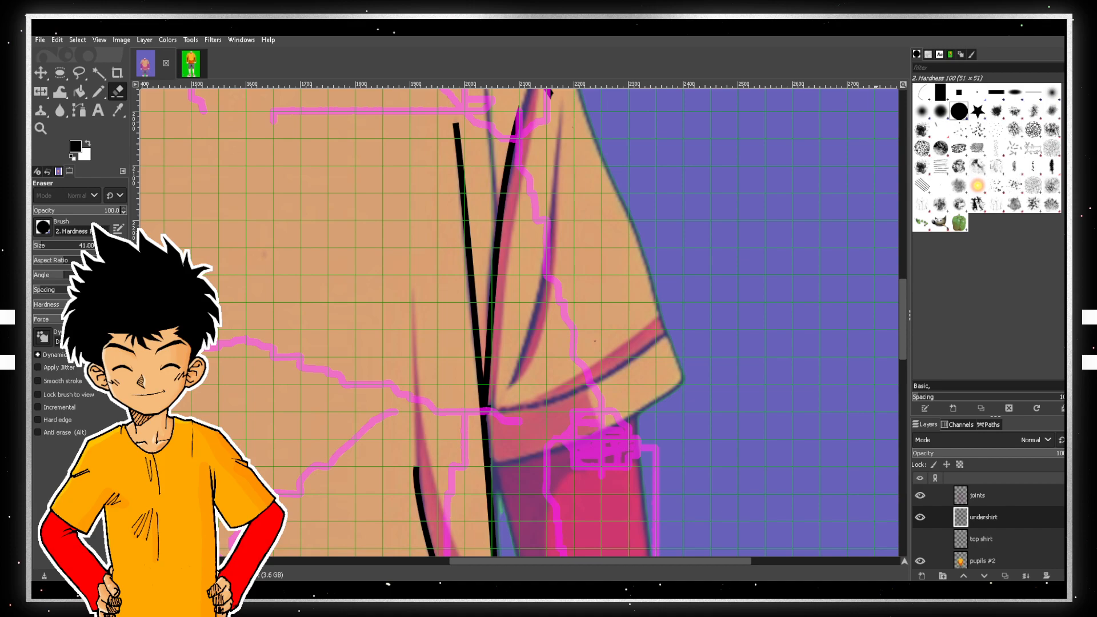
pyautogui.scroll(-3, 766, 403)
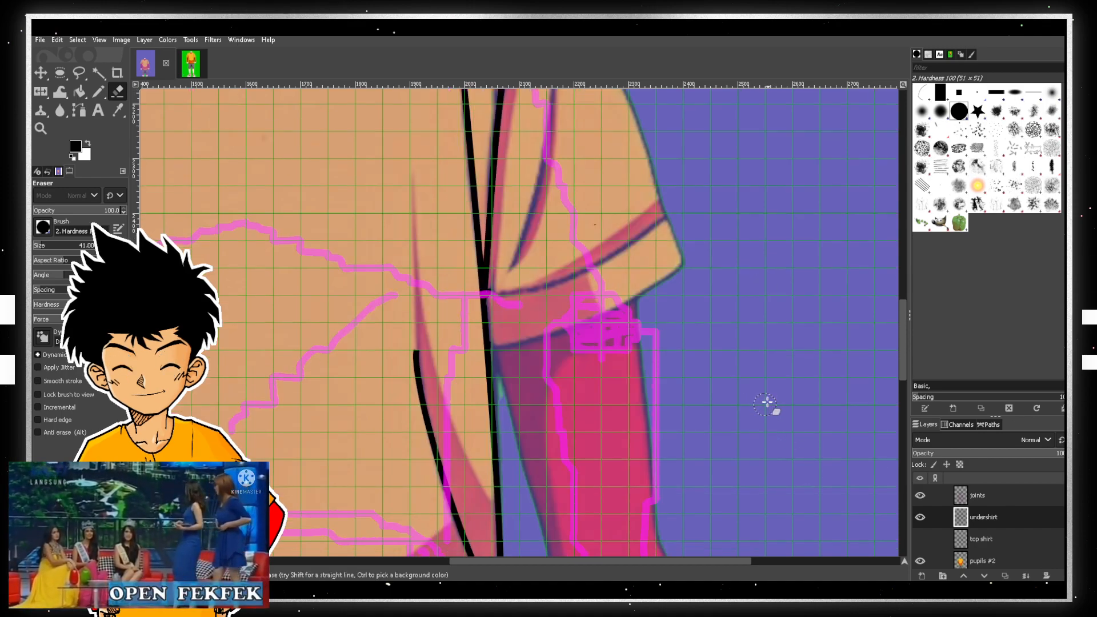
pyautogui.scroll(-3, 766, 403)
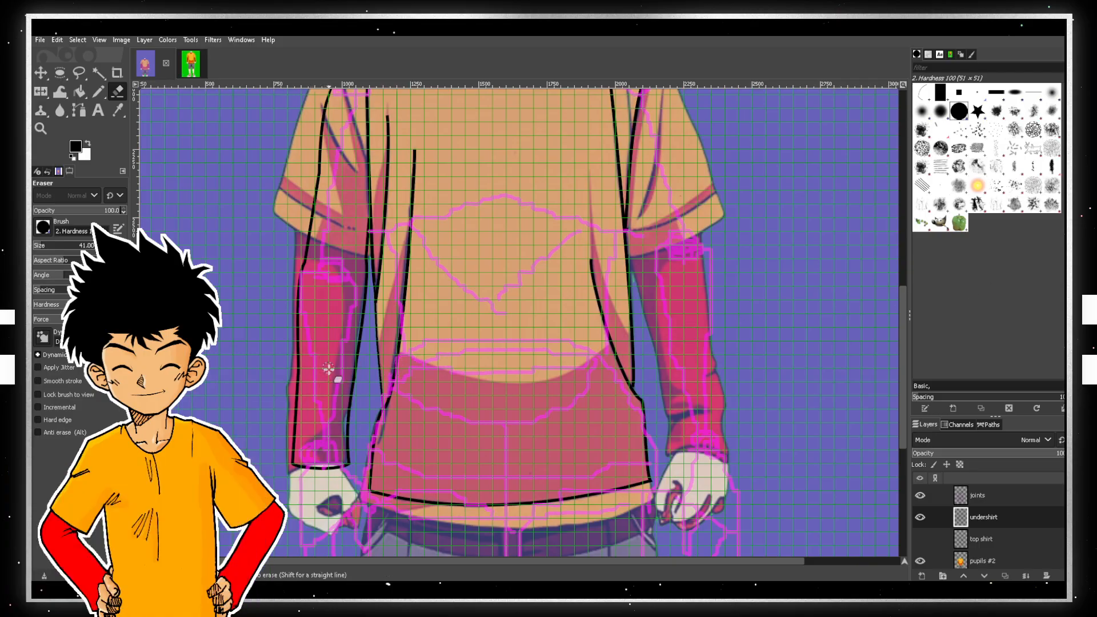
pyautogui.keyDown('ctrl'); pyautogui.scroll(2, 315, 364); pyautogui.keyUp('ctrl')
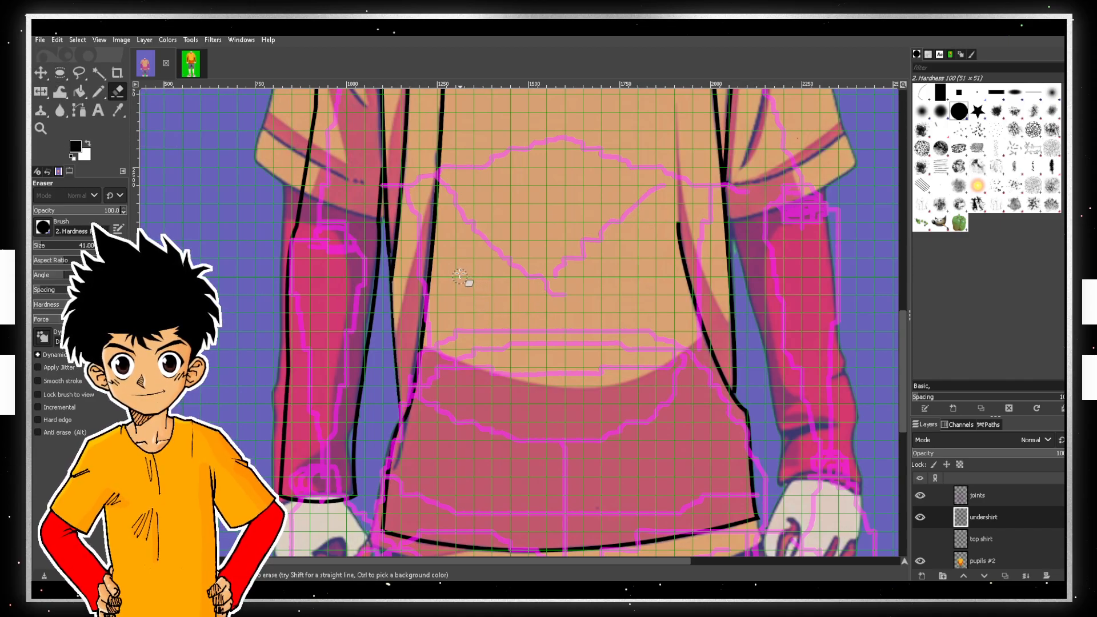
pyautogui.click(78, 75)
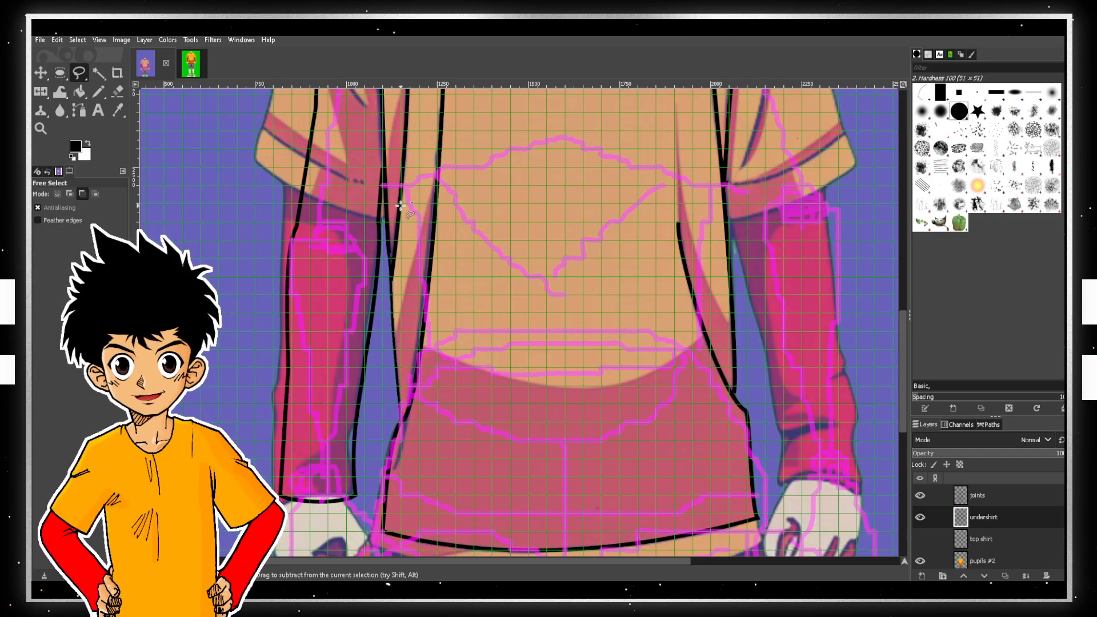
pyautogui.keyDown('ctrl'); pyautogui.scroll(2, 401, 206); pyautogui.keyUp('ctrl')
pyautogui.scroll(3, 371, 175)
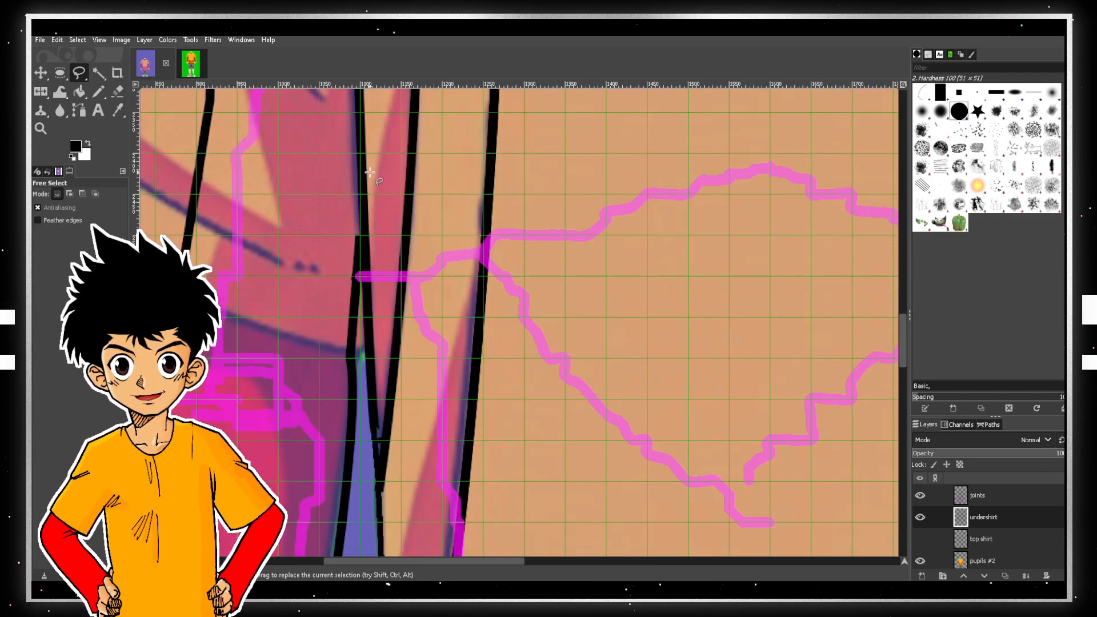
pyautogui.click(353, 208)
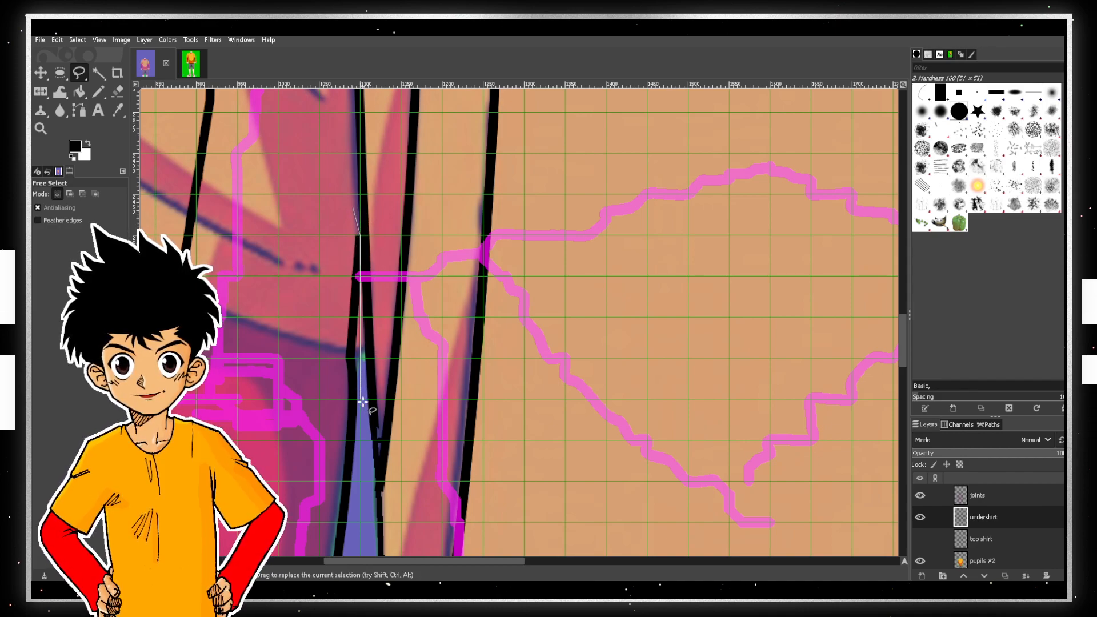
pyautogui.scroll(-8, 355, 407)
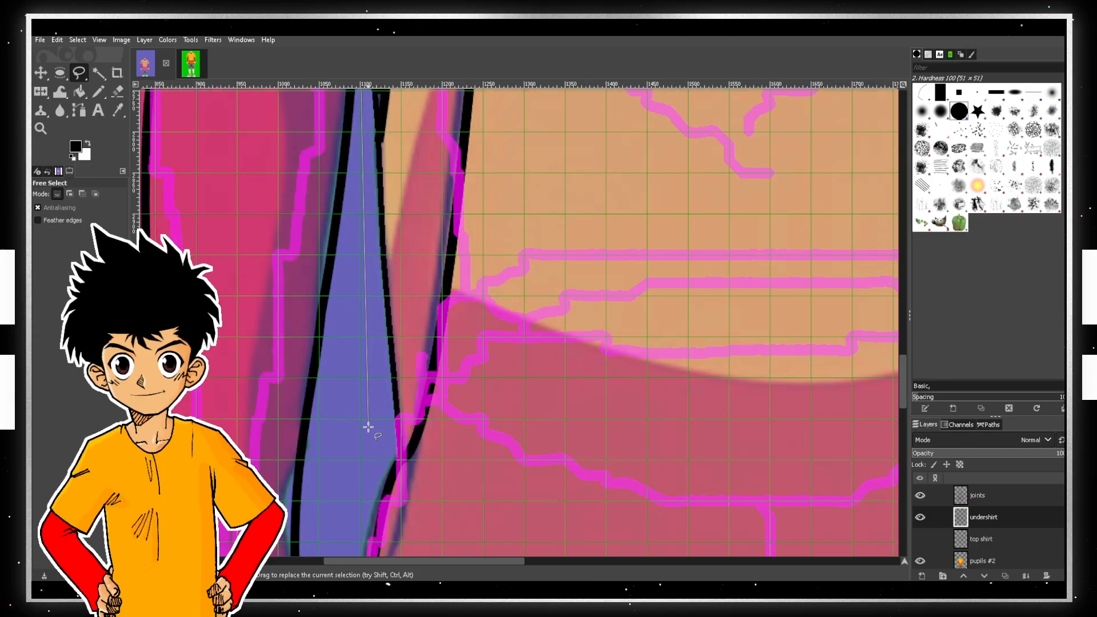
pyautogui.scroll(-6, 334, 444)
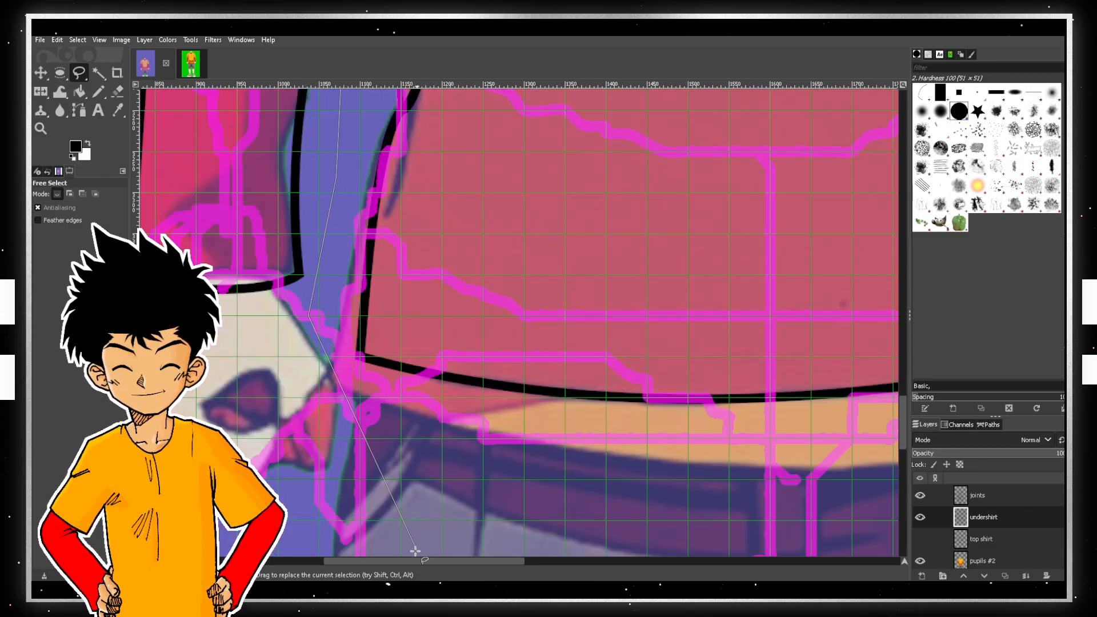
pyautogui.hscroll(-4, 406, 562)
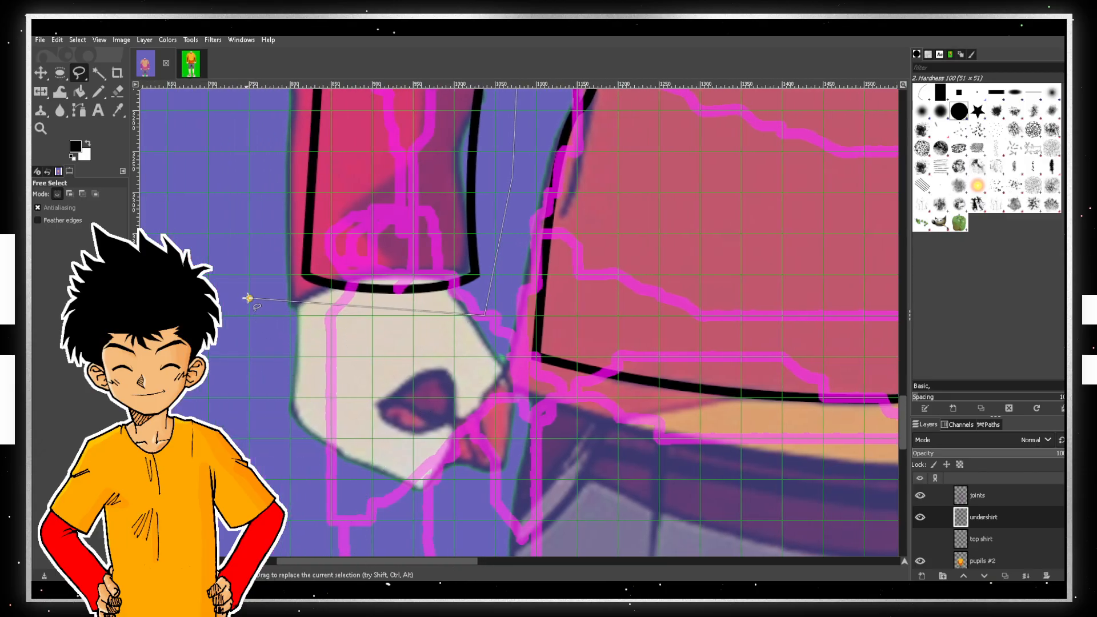
# - Trace the selection up the outside of the left sleeve to the shoulder, back down its inner side, and close it
pyautogui.scroll(-1, 267, 276)
pyautogui.scroll(2, 294, 278)
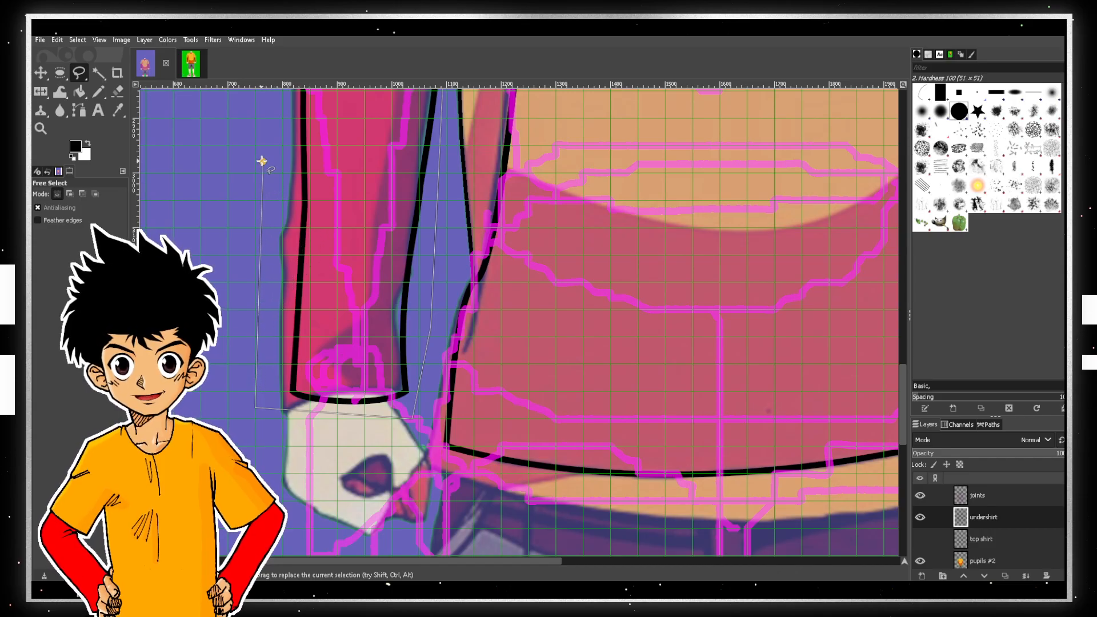
pyautogui.scroll(4, 271, 170)
pyautogui.scroll(6, 274, 171)
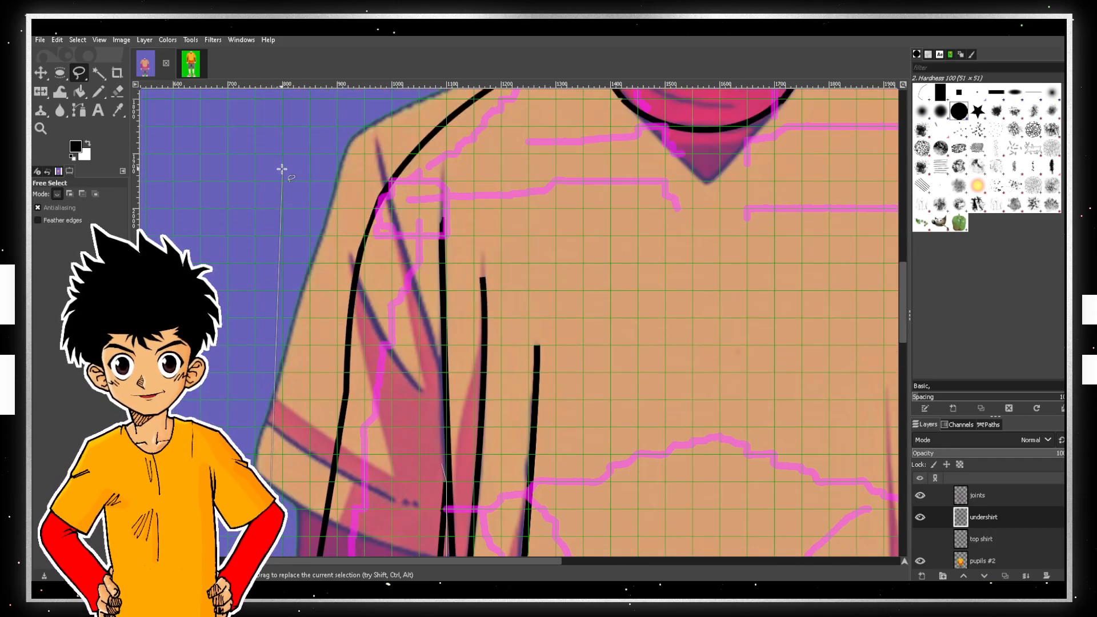
pyautogui.click(303, 195)
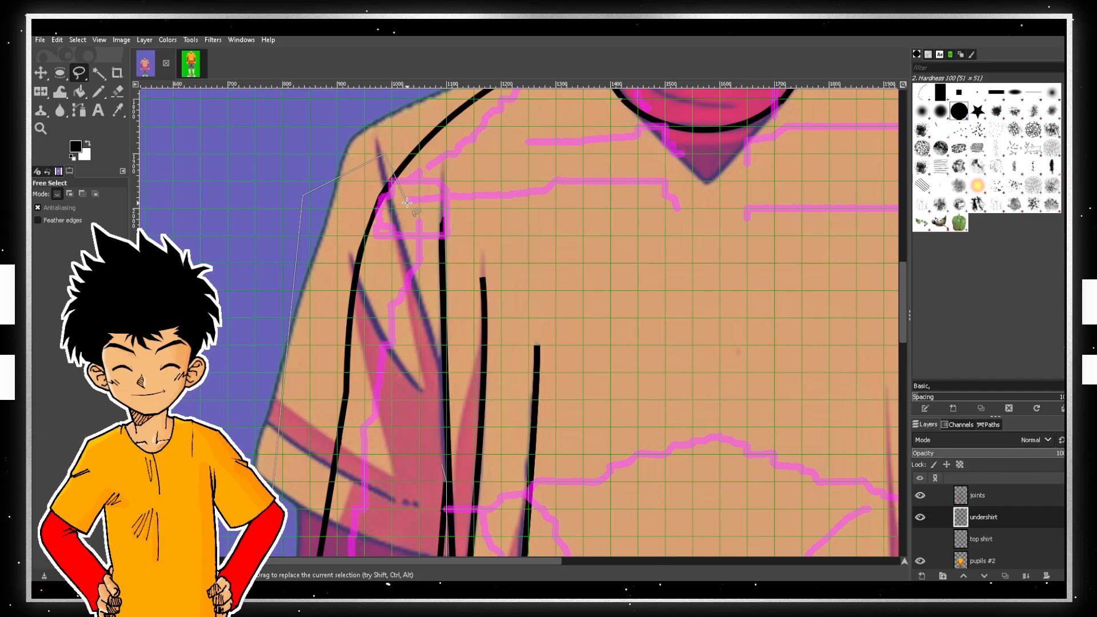
pyautogui.scroll(-5, 424, 217)
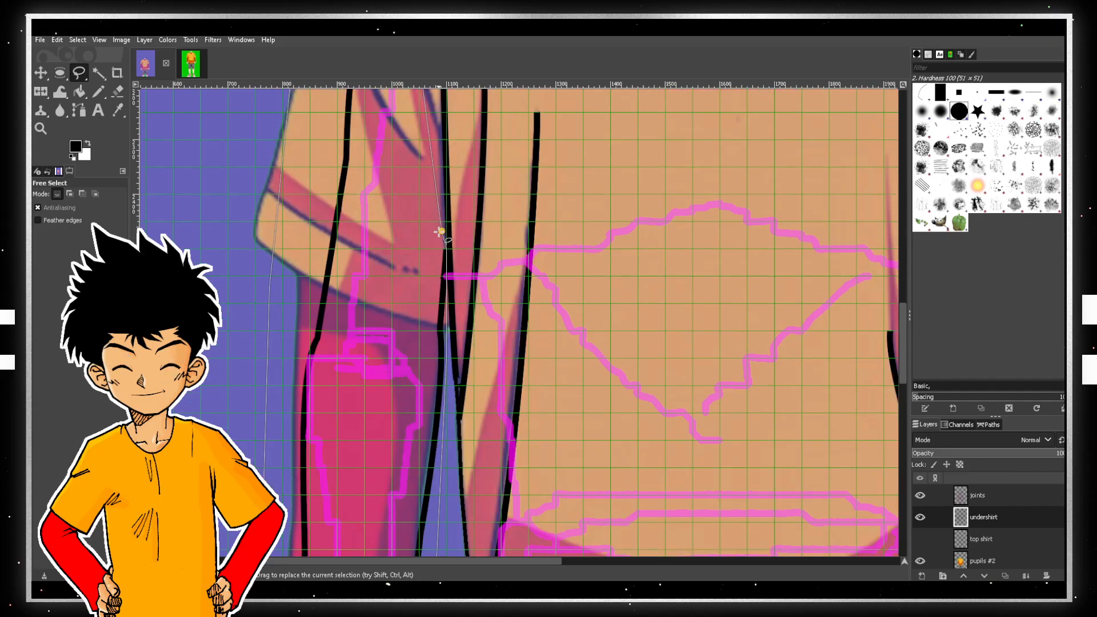
pyautogui.click(441, 232)
pyautogui.scroll(-3, 441, 232)
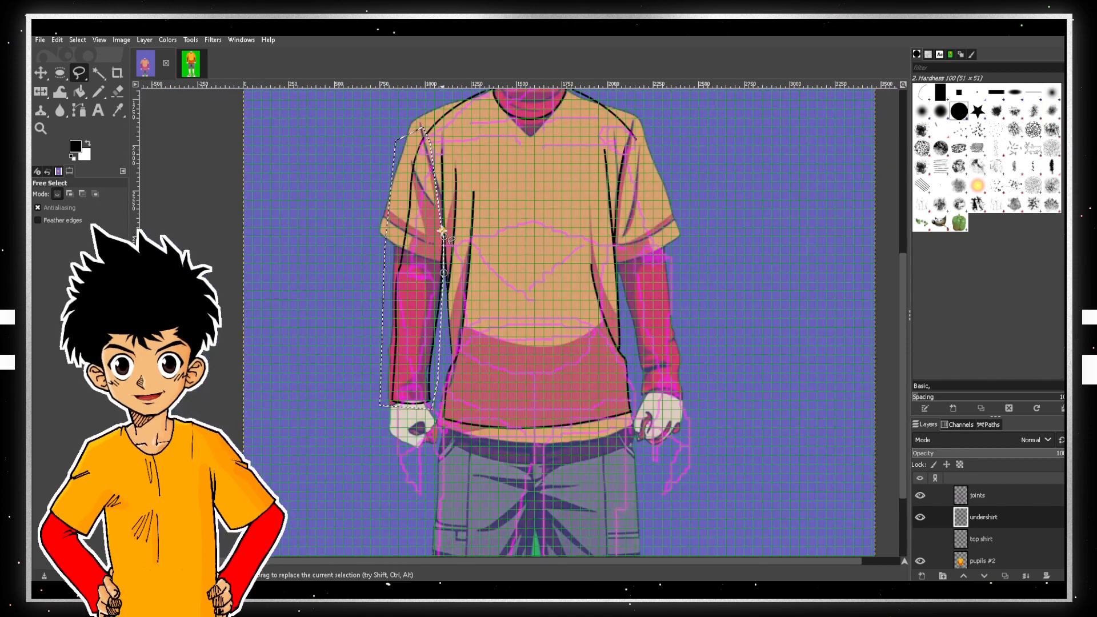
# - Copy the selected left sleeve line art, paste it as a floating selection and flip it horizontally
pyautogui.hotkey('ctrl', 'c')
pyautogui.hotkey('ctrl', 'v')
pyautogui.click(44, 93)
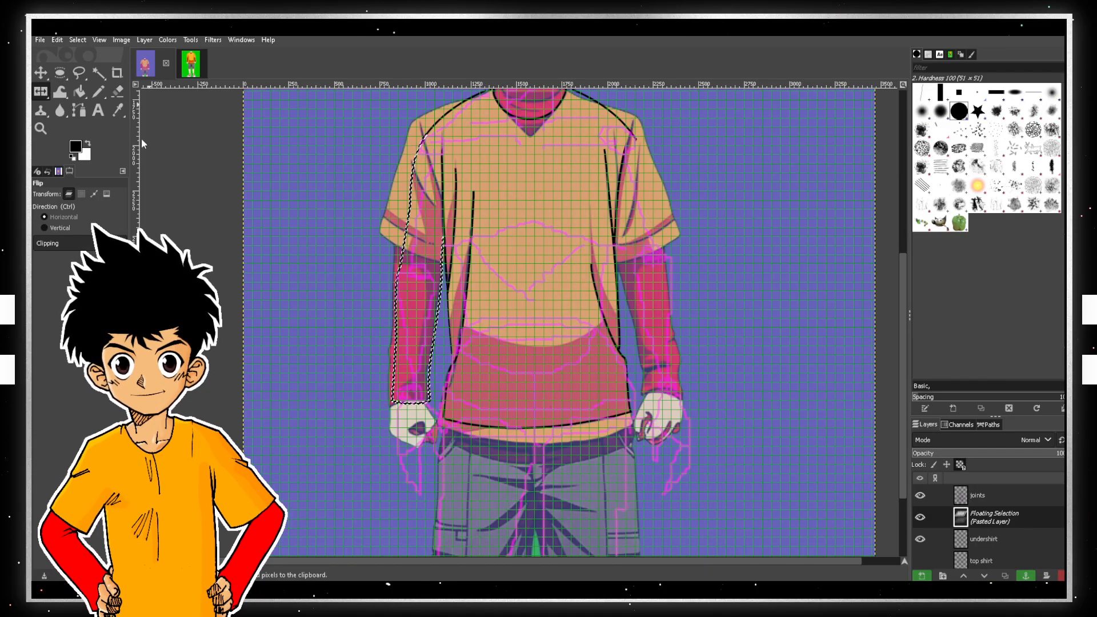
pyautogui.click(400, 250)
# - Move the flipped sleeve copy across the torso onto the right arm, with its upper end at the shoulder line
pyautogui.click(41, 73)
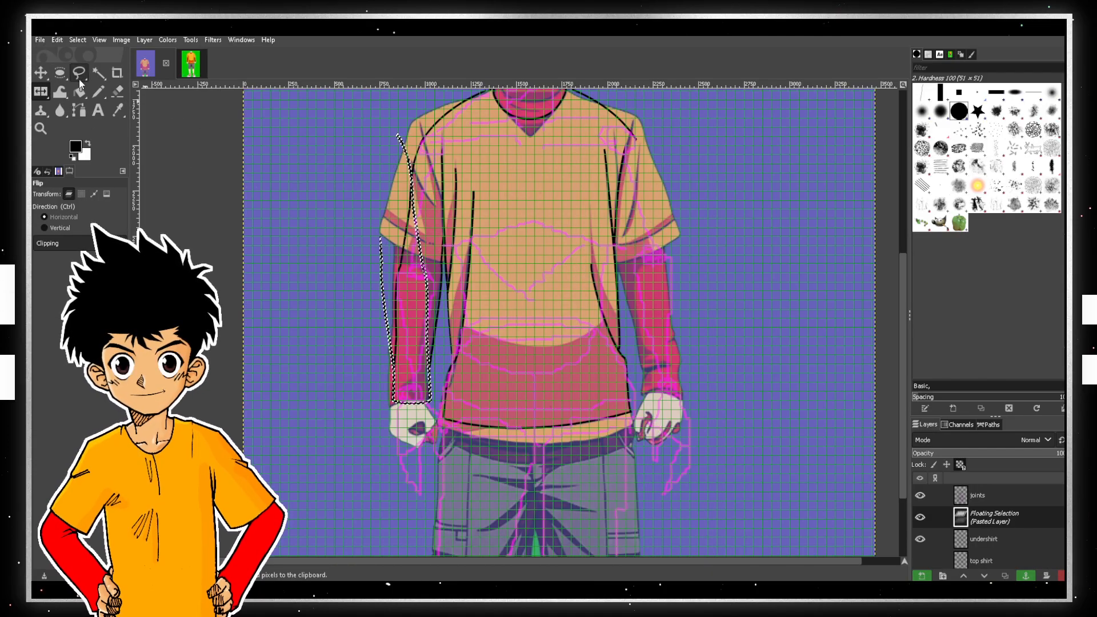
pyautogui.scroll(2, 364, 268)
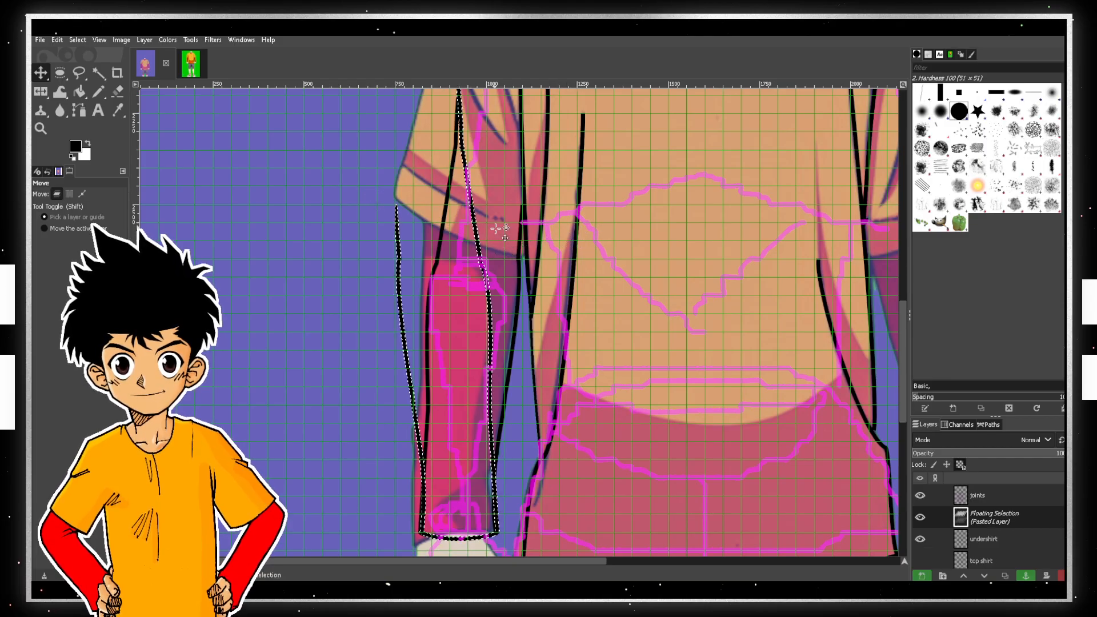
pyautogui.moveTo(489, 246); pyautogui.dragTo(762, 247)
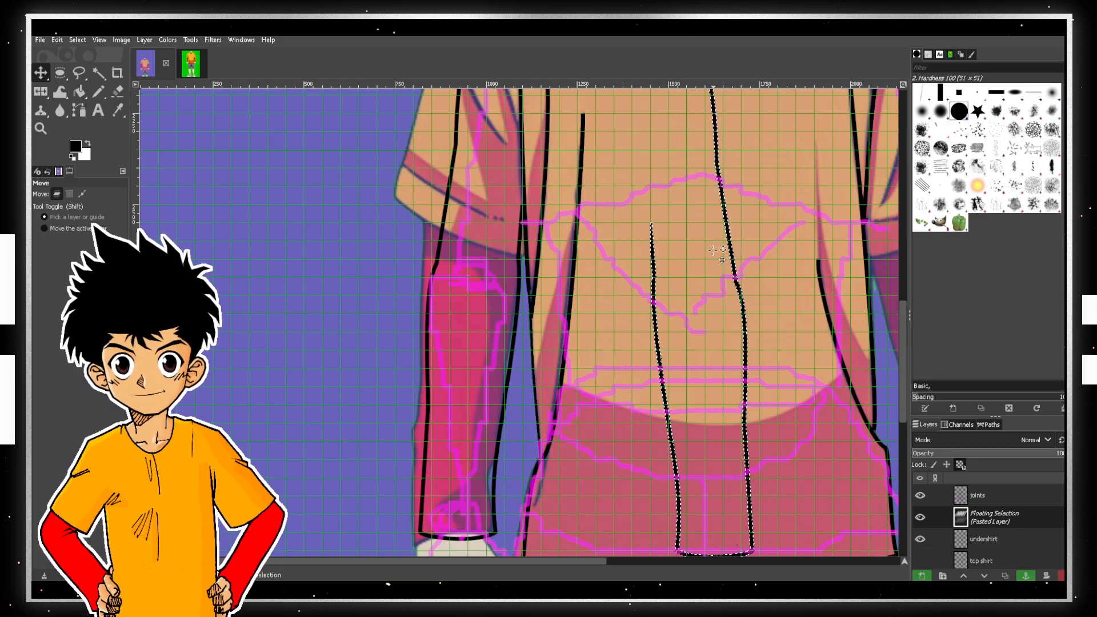
pyautogui.moveTo(587, 564); pyautogui.dragTo(663, 562)
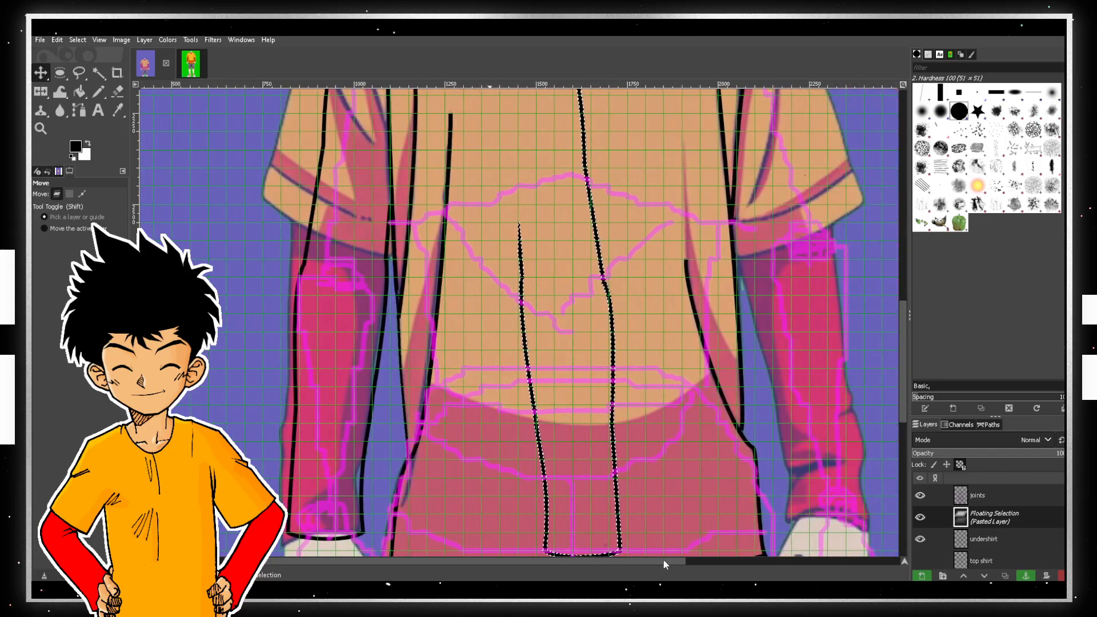
pyautogui.scroll(-1, 650, 485)
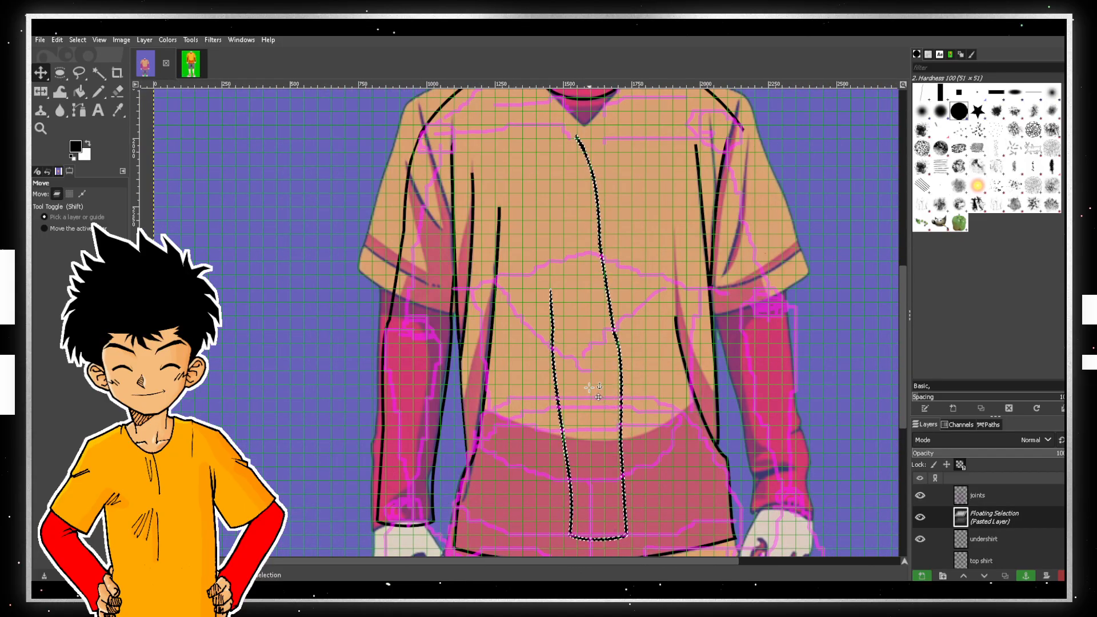
pyautogui.moveTo(623, 376); pyautogui.dragTo(784, 354)
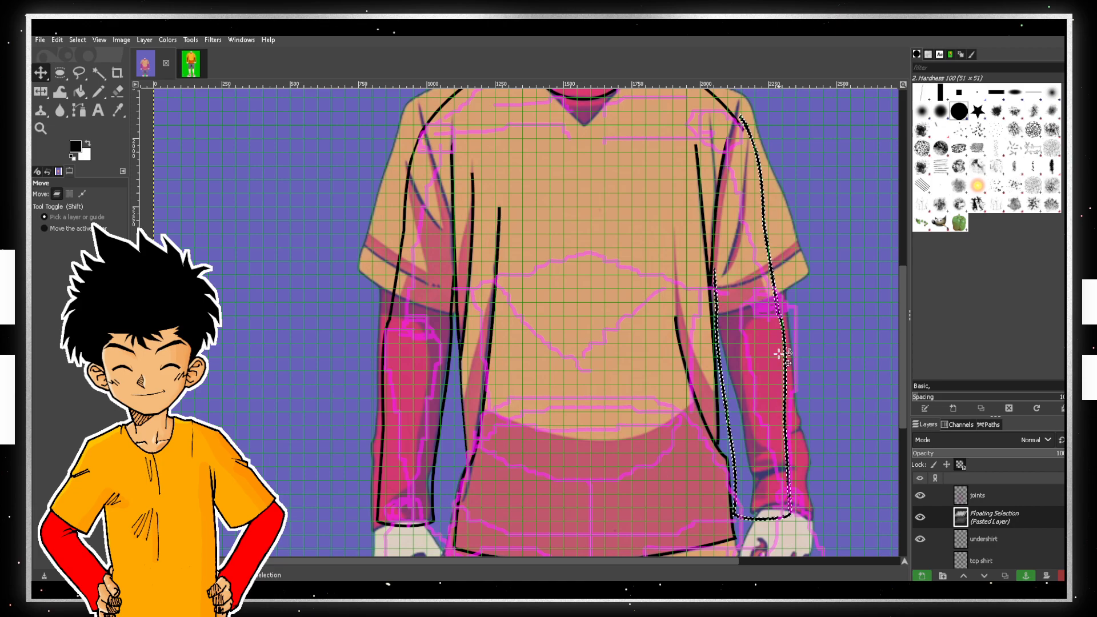
# - Nudge the floating sleeve copy left in small increments towards the right armpit and shoulder line end
pyautogui.press('Left')
pyautogui.press('Left')
pyautogui.press('Left')
pyautogui.press('Left')
pyautogui.press('Left')
pyautogui.press('Left')
pyautogui.press('Left')
pyautogui.press('Left')
pyautogui.press('Left')
pyautogui.press('Left')
pyautogui.press('Left')
pyautogui.press('Left')
pyautogui.press('Left')
pyautogui.press('Left')
pyautogui.press('Left')
pyautogui.press('Left')
pyautogui.press('Left')
pyautogui.press('Left')
pyautogui.press('Left')
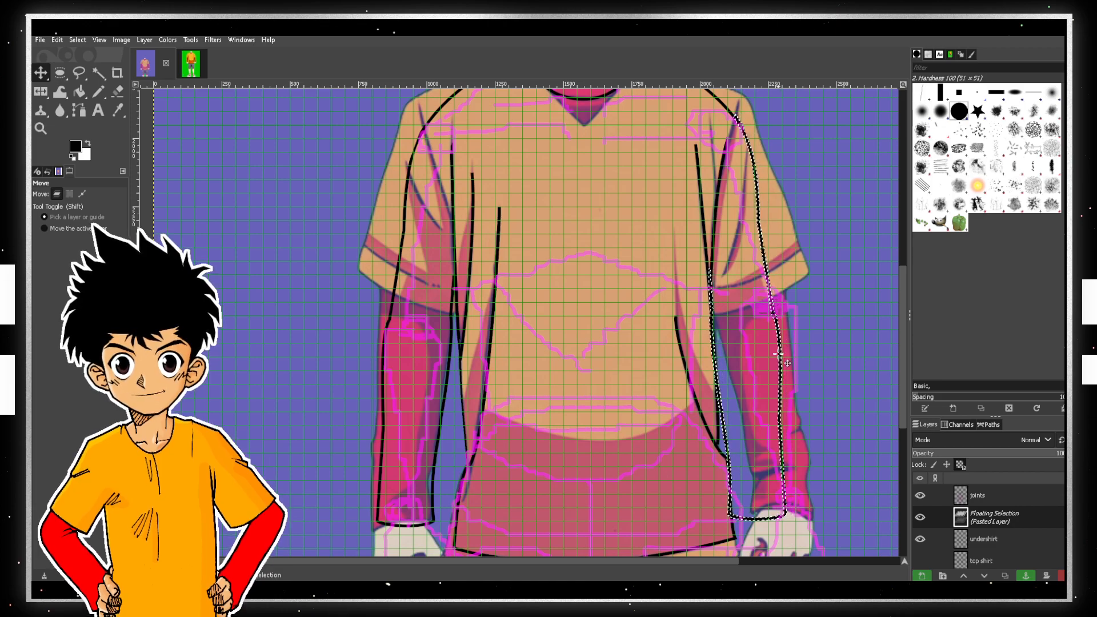
# - Try moving the floating sleeve copy back over the left arm and nudging it right in small increments across the torso
pyautogui.moveTo(748, 342); pyautogui.dragTo(454, 346)
pyautogui.press('Right')
pyautogui.press('Right')
pyautogui.press('Right')
pyautogui.press('Right')
pyautogui.press('Right')
pyautogui.press('Right')
pyautogui.press('Right')
pyautogui.press('Right')
pyautogui.press('Right')
pyautogui.press('Right')
pyautogui.press('Right')
pyautogui.press('Right')
pyautogui.press('Right')
pyautogui.press('Right')
pyautogui.press('Right')
pyautogui.press('Right')
pyautogui.press('Right')
pyautogui.press('Right')
pyautogui.press('Right')
pyautogui.press('Right')
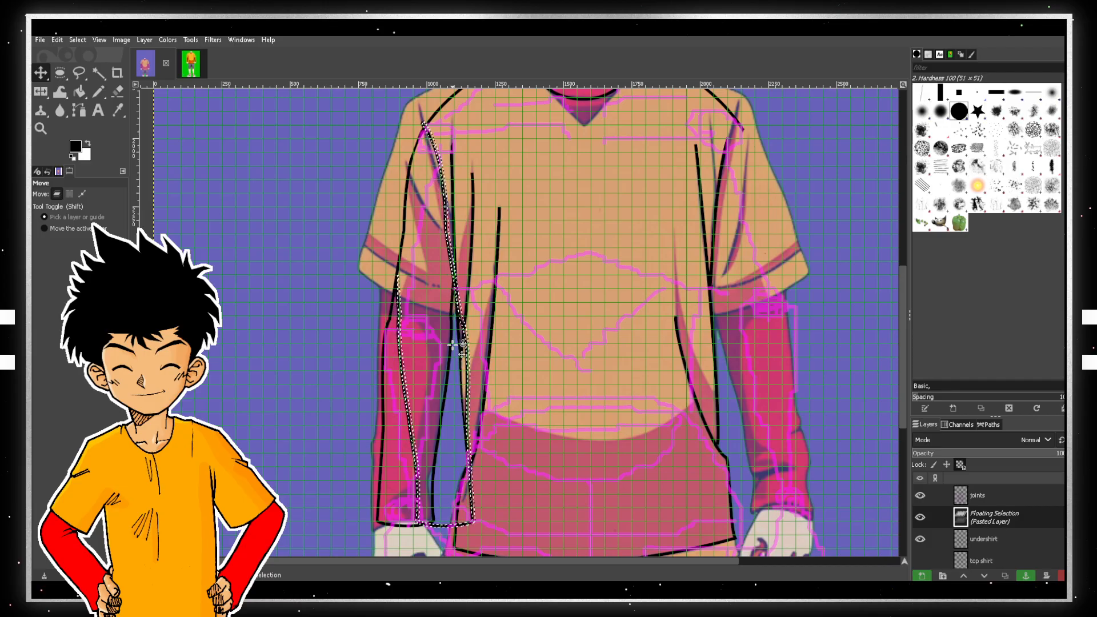
pyautogui.press('Right')
pyautogui.press('Right')
pyautogui.press('Right')
pyautogui.press('Right')
pyautogui.press('Right')
pyautogui.press('Right')
pyautogui.press('Right')
pyautogui.press('Right')
pyautogui.press('Right')
pyautogui.press('Right')
pyautogui.press('Right')
pyautogui.press('Right')
pyautogui.press('Right')
pyautogui.press('Right')
pyautogui.press('Right')
pyautogui.press('Right')
pyautogui.press('Right')
pyautogui.press('Right')
pyautogui.press('Right')
pyautogui.press('Right')
pyautogui.press('Right')
pyautogui.press('Right')
pyautogui.press('Right')
pyautogui.press('Right')
pyautogui.press('Right')
pyautogui.press('Right')
pyautogui.press('Right')
pyautogui.press('Right')
pyautogui.press('Right')
pyautogui.press('Right')
pyautogui.press('Right')
pyautogui.press('Right')
pyautogui.press('Right')
pyautogui.press('Right')
pyautogui.press('Right')
pyautogui.press('Right')
pyautogui.press('Right')
pyautogui.press('Right')
pyautogui.press('Right')
pyautogui.press('Right')
pyautogui.press('Right')
pyautogui.press('Right')
pyautogui.press('Right')
pyautogui.press('Right')
pyautogui.press('Right')
pyautogui.press('Right')
pyautogui.press('Right')
pyautogui.press('Right')
pyautogui.press('Right')
pyautogui.press('Right')
pyautogui.press('Right')
pyautogui.press('Right')
pyautogui.press('Right')
pyautogui.press('Right')
pyautogui.press('Right')
pyautogui.press('Right')
pyautogui.press('Right')
pyautogui.press('Right')
pyautogui.press('Right')
pyautogui.press('Right')
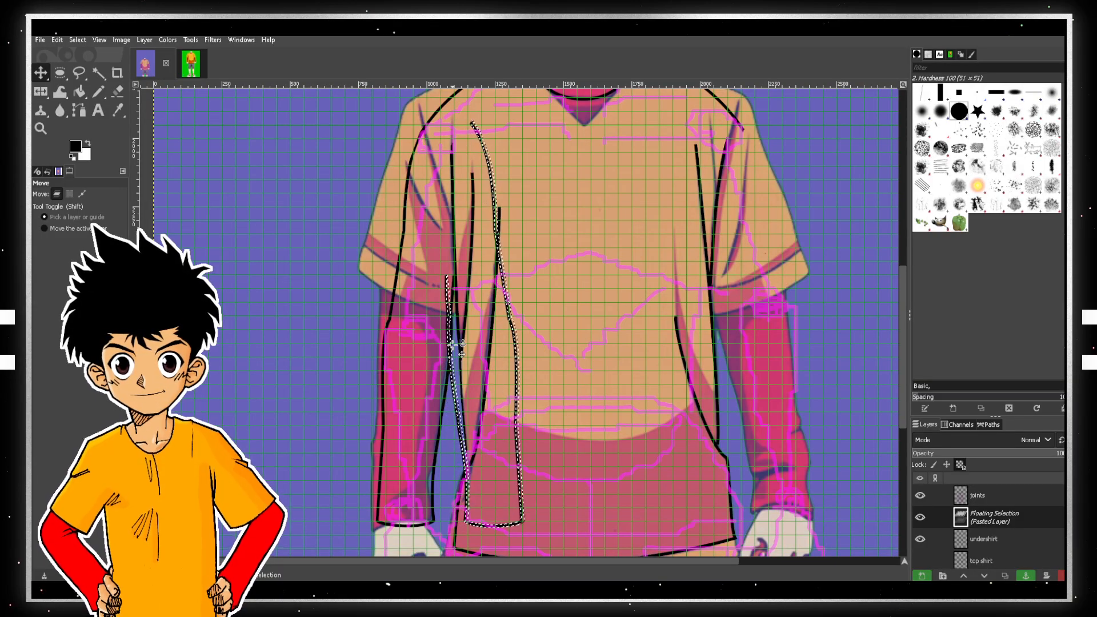
pyautogui.press('Right')
pyautogui.press('Right')
pyautogui.press('Right')
pyautogui.press('Right')
pyautogui.press('Right')
pyautogui.press('Right')
pyautogui.press('Right')
pyautogui.press('Right')
pyautogui.press('Right')
pyautogui.press('Right')
pyautogui.press('Right')
pyautogui.press('Right')
pyautogui.press('Right')
pyautogui.press('Right')
pyautogui.press('Right')
pyautogui.press('Right')
pyautogui.press('Right')
pyautogui.press('Right')
pyautogui.press('Right')
pyautogui.press('Right')
pyautogui.press('Right')
pyautogui.press('Right')
pyautogui.press('Right')
pyautogui.press('Right')
pyautogui.press('Right')
pyautogui.press('Right')
pyautogui.press('Right')
pyautogui.press('Right')
pyautogui.press('Right')
pyautogui.press('Right')
pyautogui.press('Right')
pyautogui.press('Right')
pyautogui.press('Right')
pyautogui.press('Right')
pyautogui.press('Right')
pyautogui.press('Right')
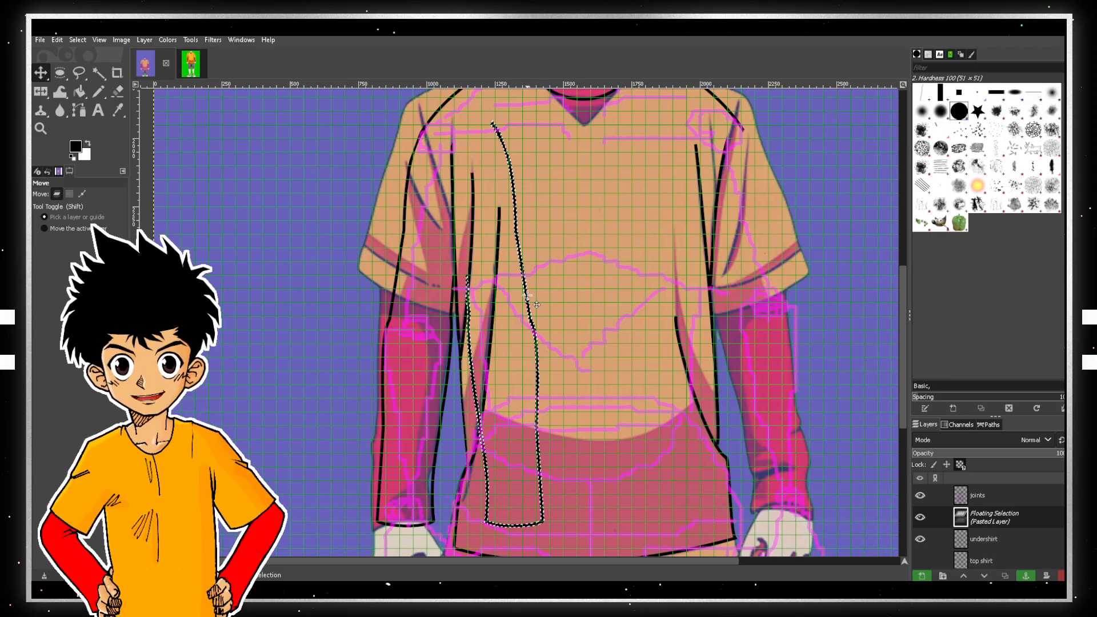
# - Place the floating sleeve copy on the right arm with its outer line meeting the shoulder line, and anchor it to the undershirt layer
pyautogui.moveTo(537, 305); pyautogui.dragTo(786, 309)
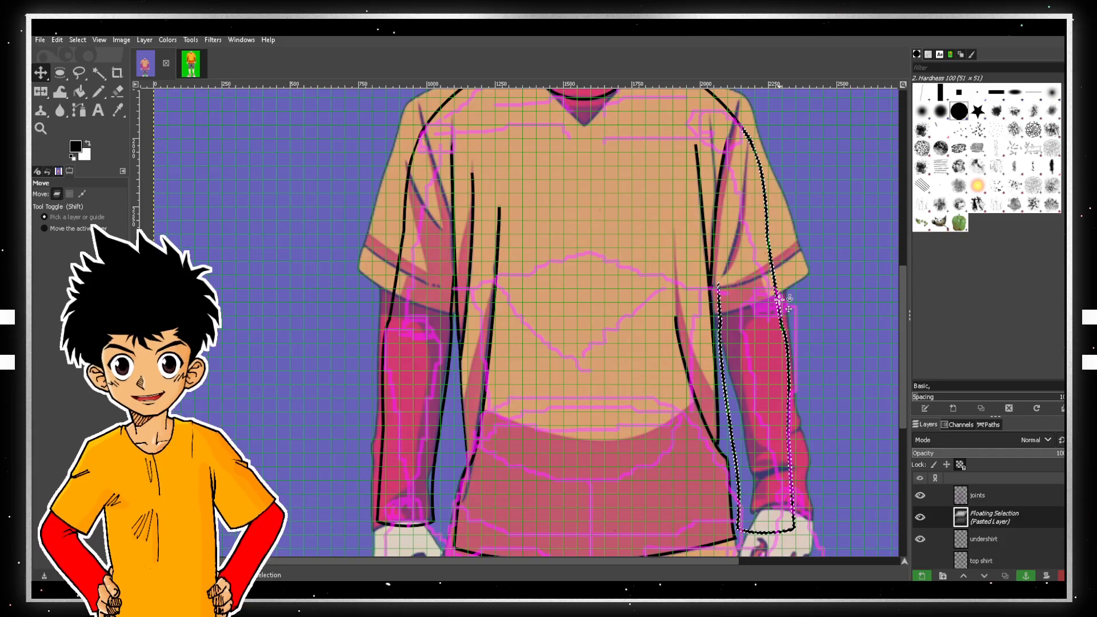
pyautogui.scroll(3, 780, 298)
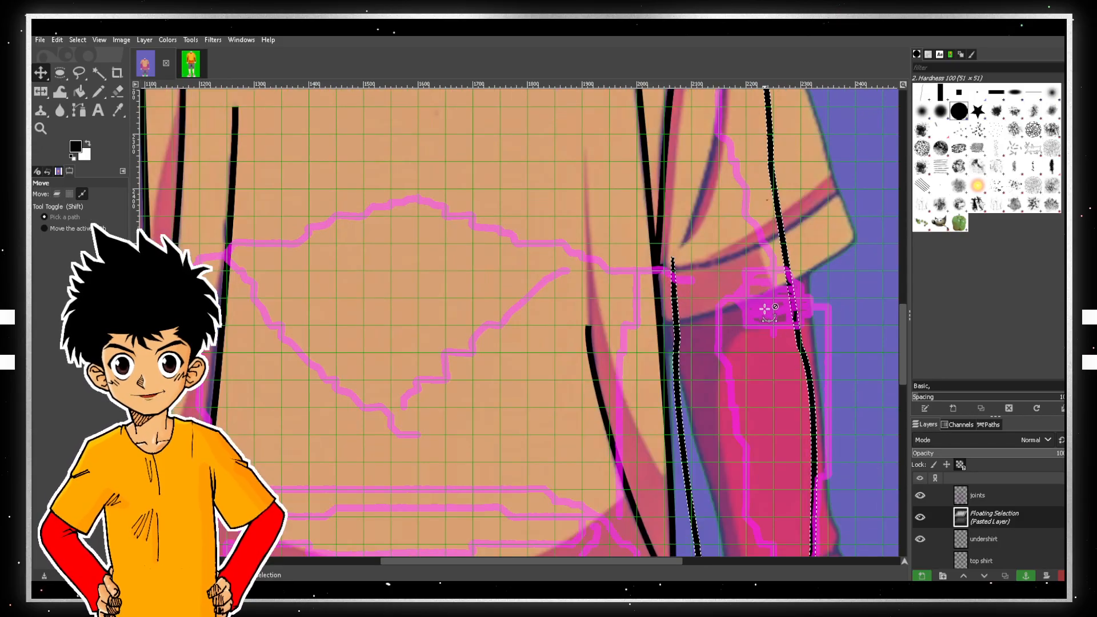
pyautogui.scroll(1, 663, 297)
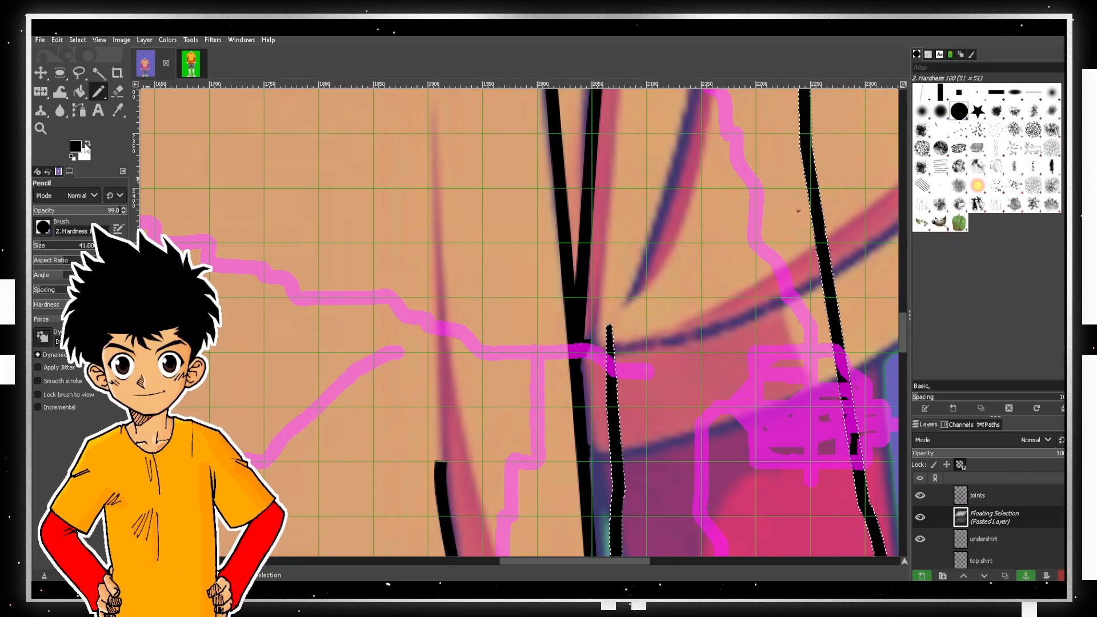
pyautogui.click(79, 72)
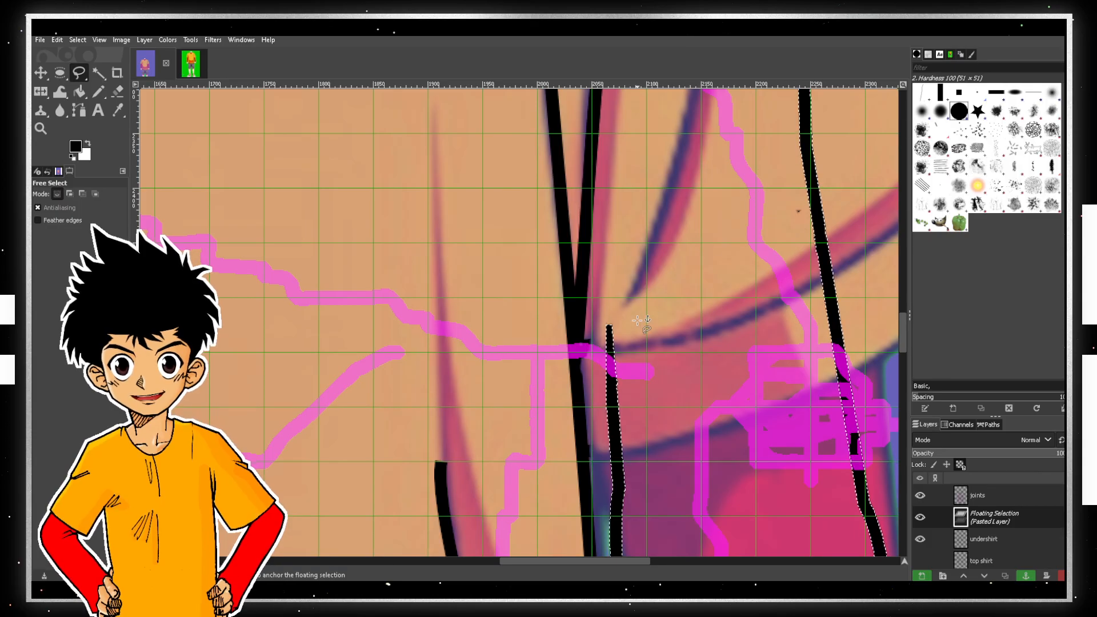
pyautogui.click(614, 343)
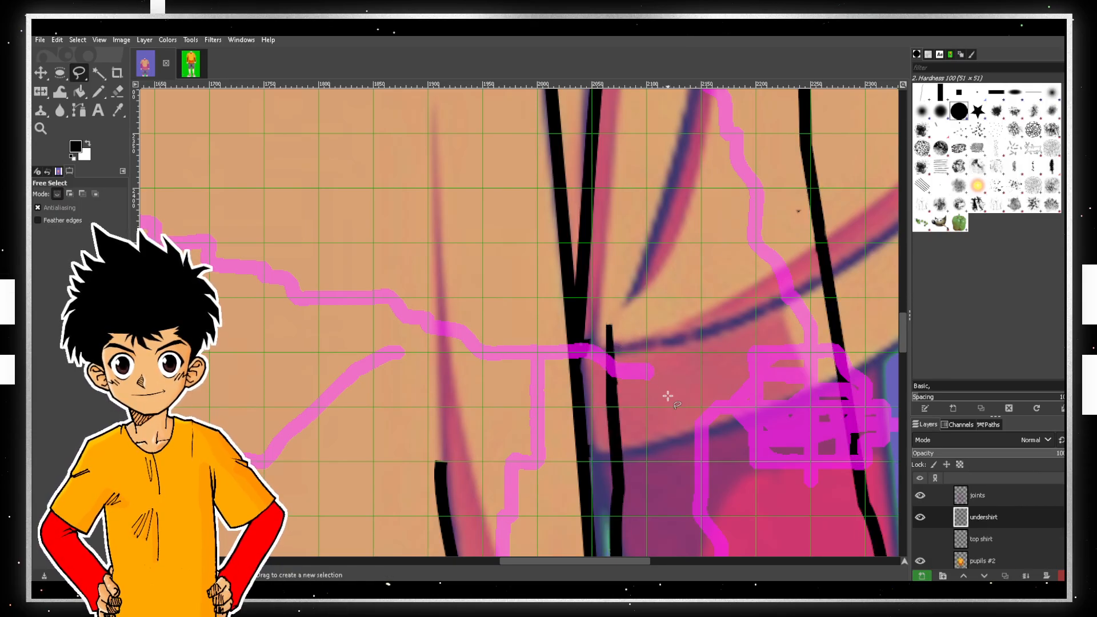
# - Draw a short straight path from the right sleeve's inner line up to the armpit line and stroke it in black
pyautogui.scroll(1, 668, 394)
pyautogui.scroll(1, 657, 392)
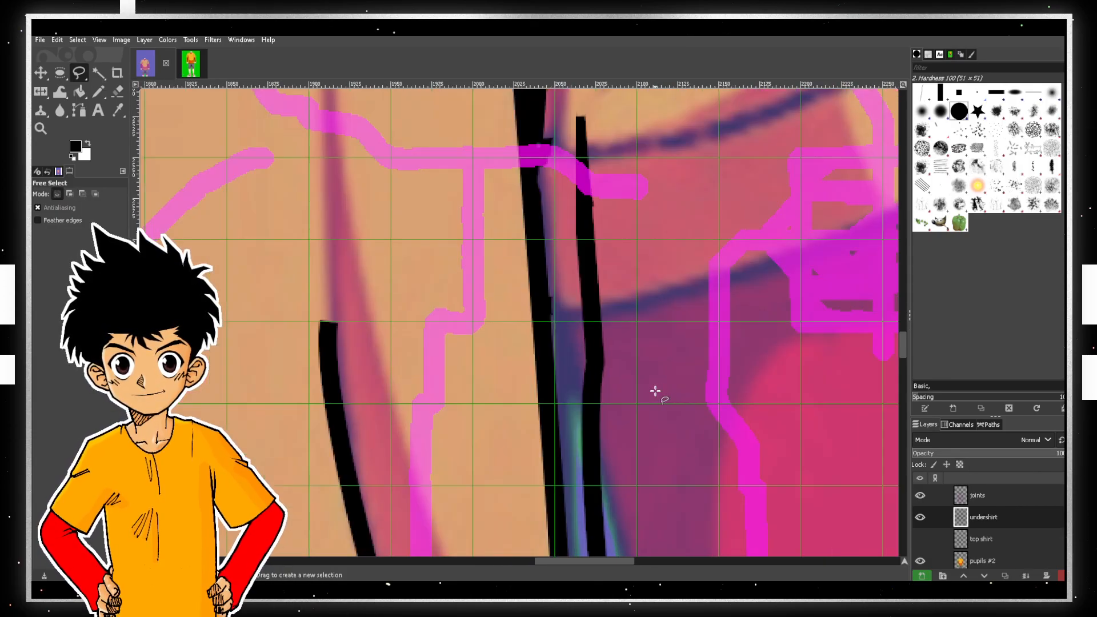
pyautogui.scroll(-1, 656, 392)
pyautogui.scroll(-1, 657, 392)
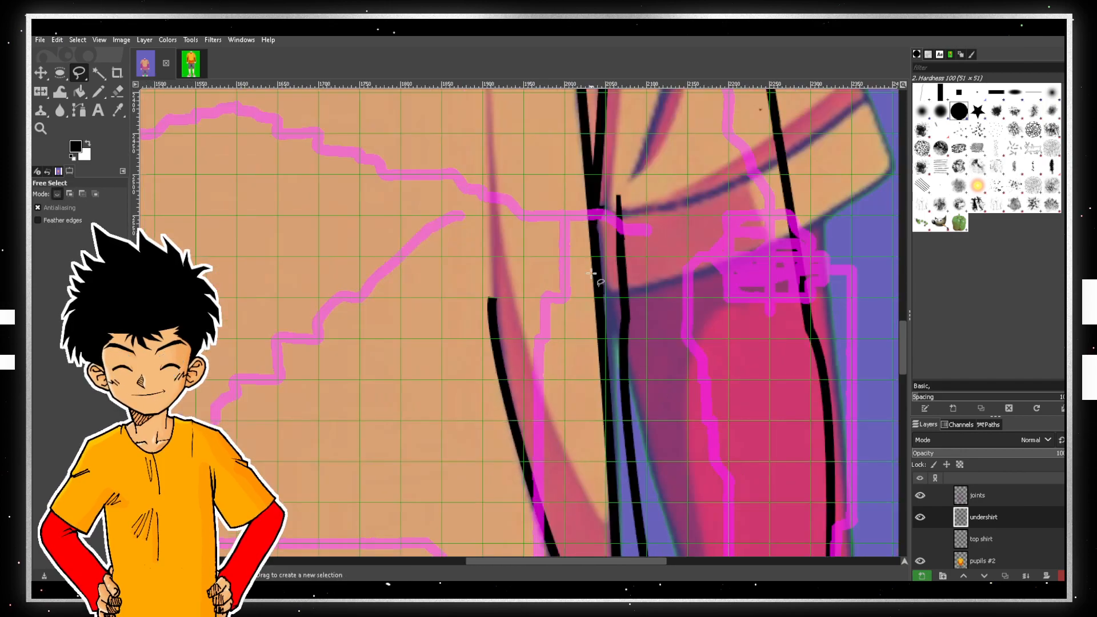
pyautogui.click(75, 111)
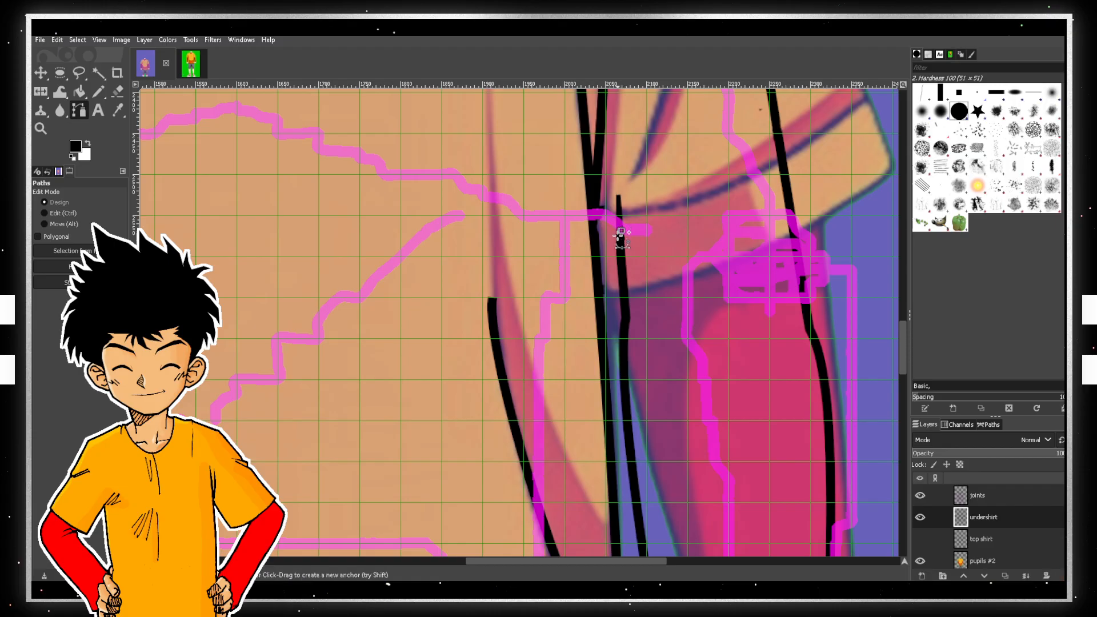
pyautogui.scroll(3, 620, 240)
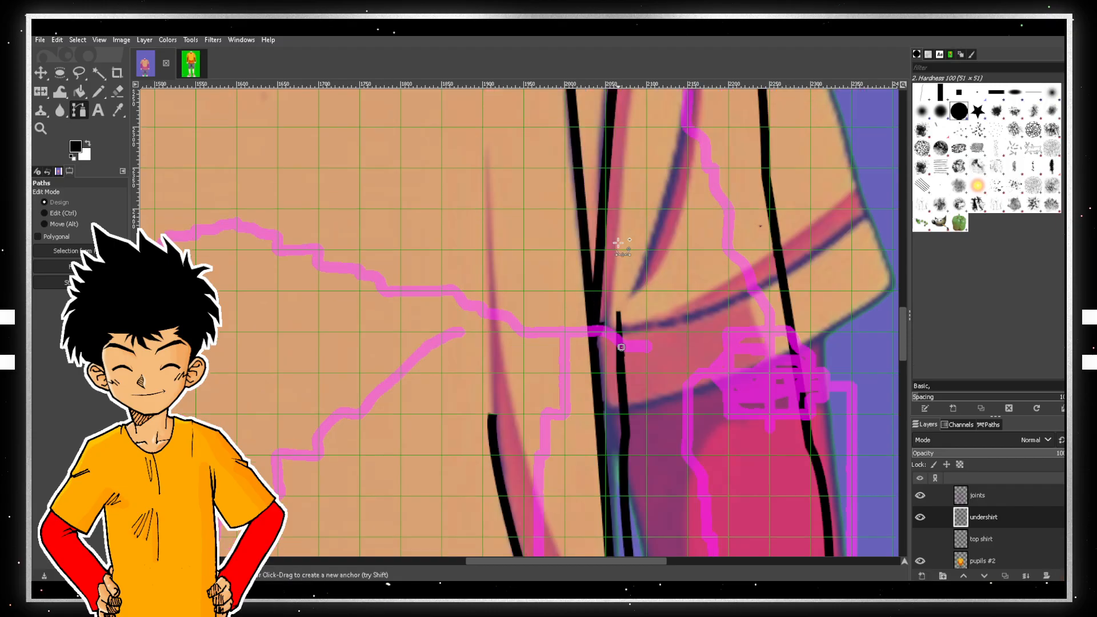
pyautogui.click(621, 347)
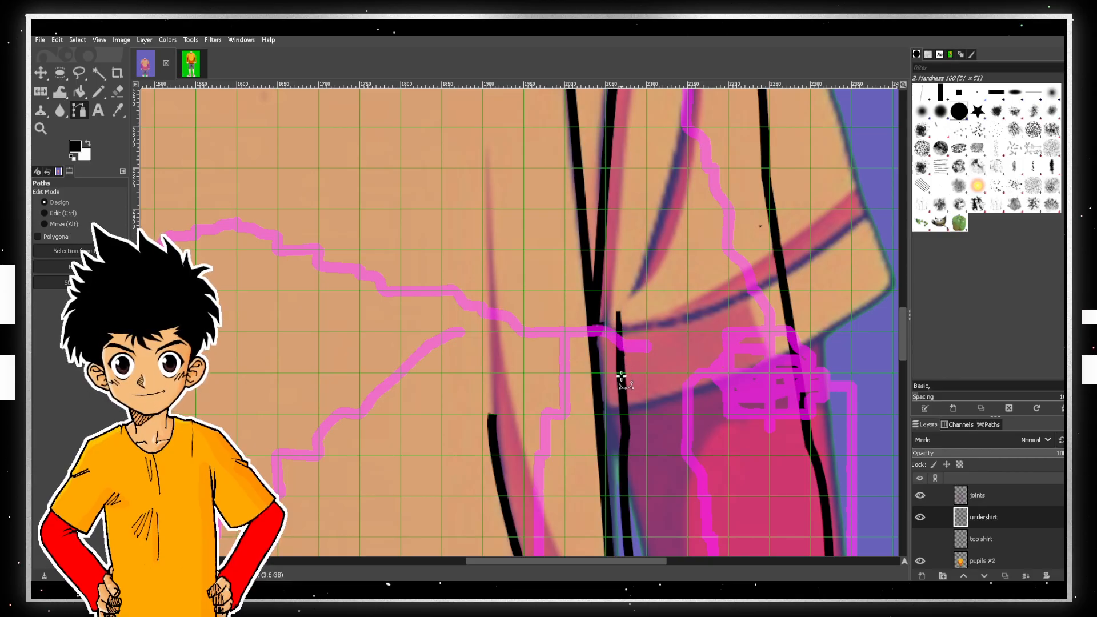
pyautogui.click(607, 292)
pyautogui.moveTo(606, 284); pyautogui.dragTo(605, 269)
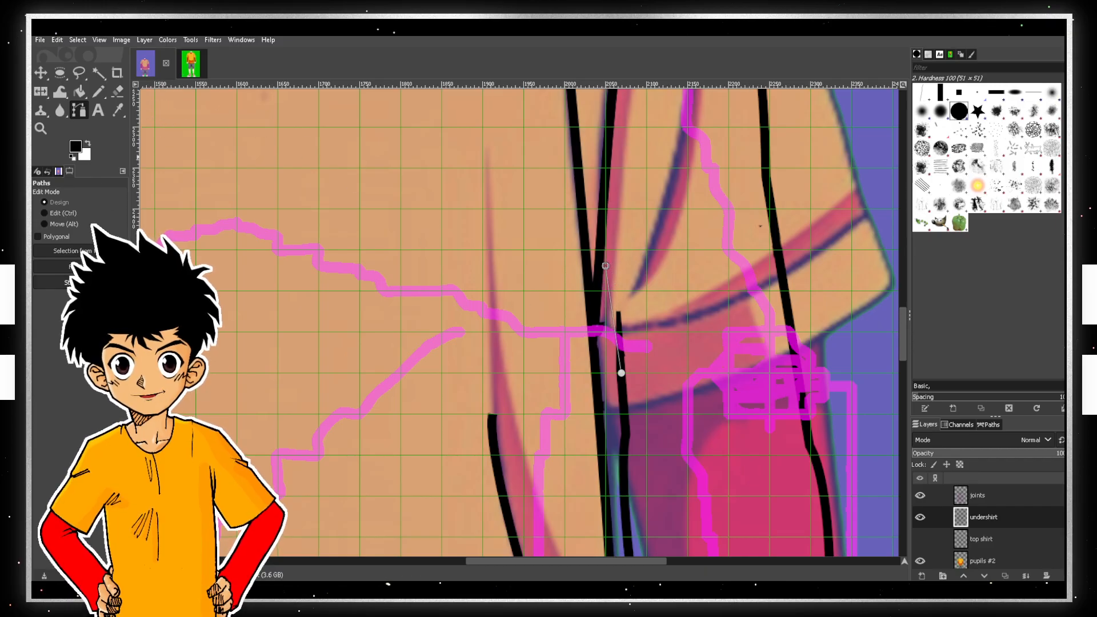
pyautogui.click(67, 282)
pyautogui.click(162, 380)
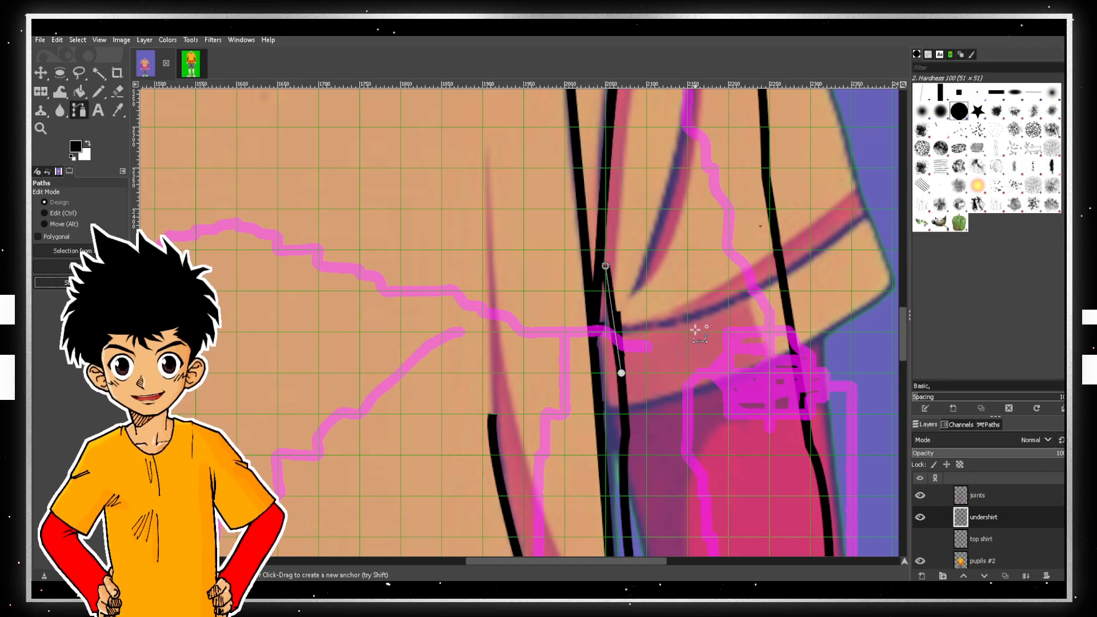
# - Erase the jagged outer corner where the new connecting stroke meets the right sleeve's inner line
pyautogui.scroll(3, 643, 313)
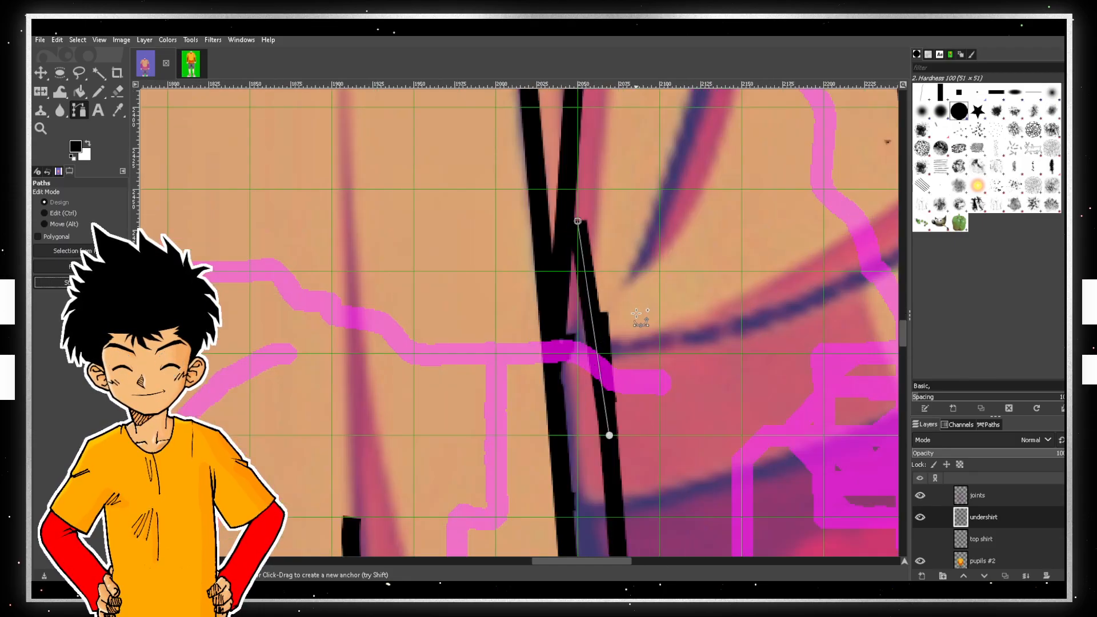
pyautogui.hotkey('shift', 'e')
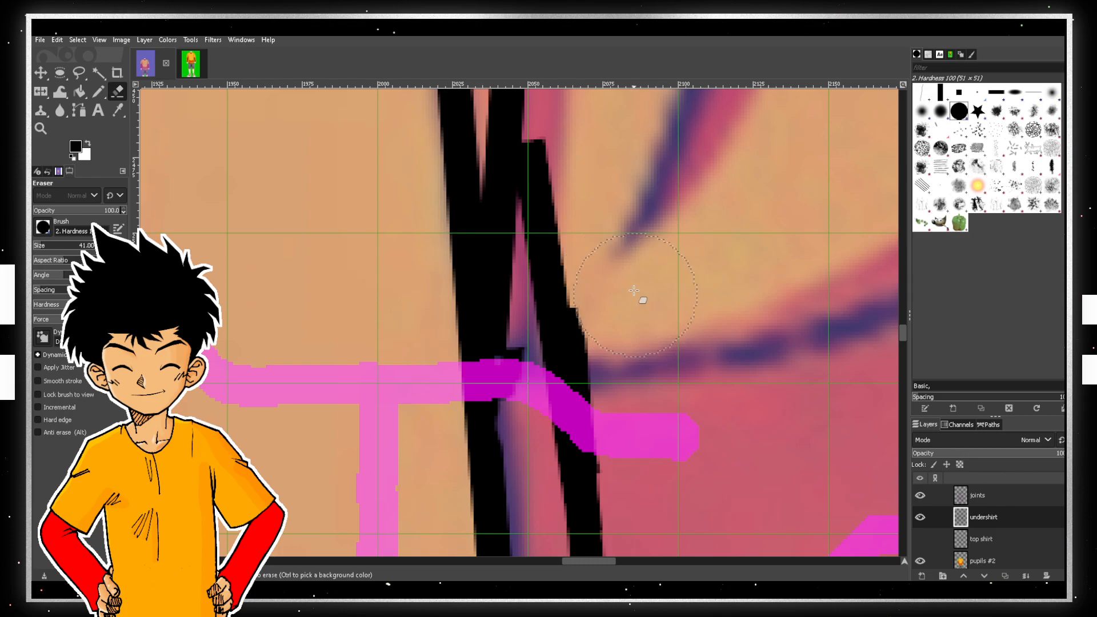
pyautogui.click(644, 346)
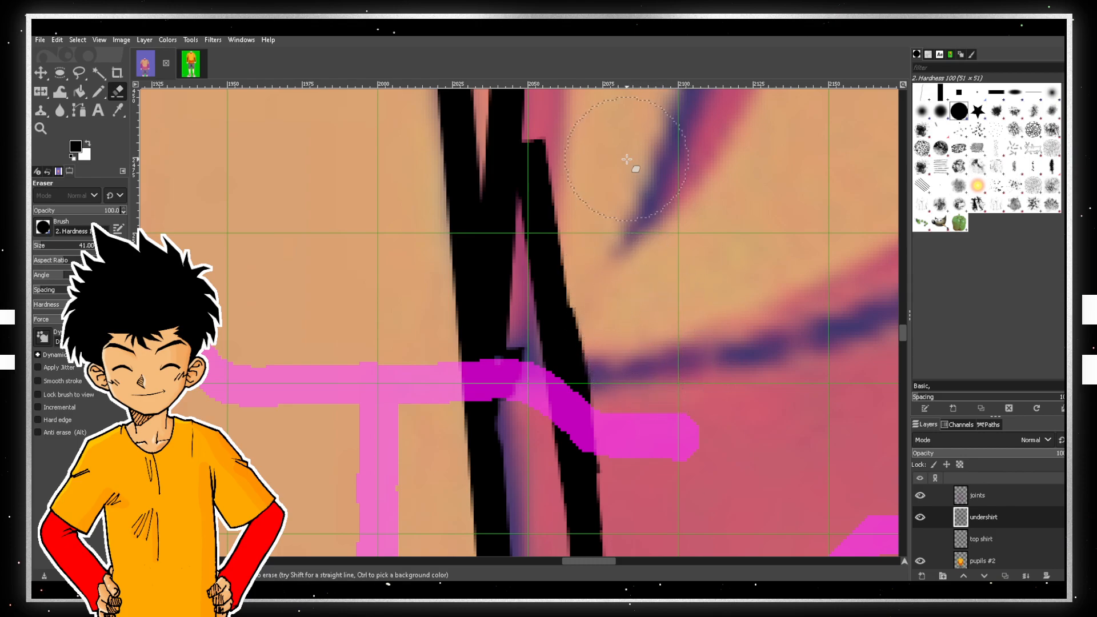
# - Reduce the Pencil size to 9 and paint black over the notch where the right sleeve's connecting stroke meets the armpit line
pyautogui.scroll(3, 634, 189)
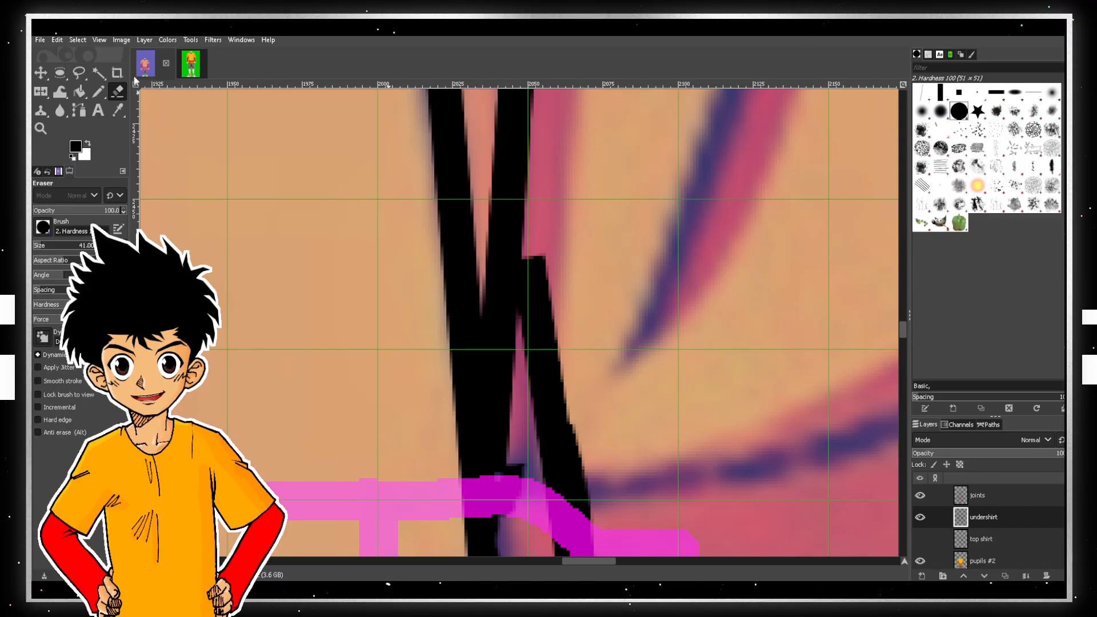
pyautogui.click(98, 91)
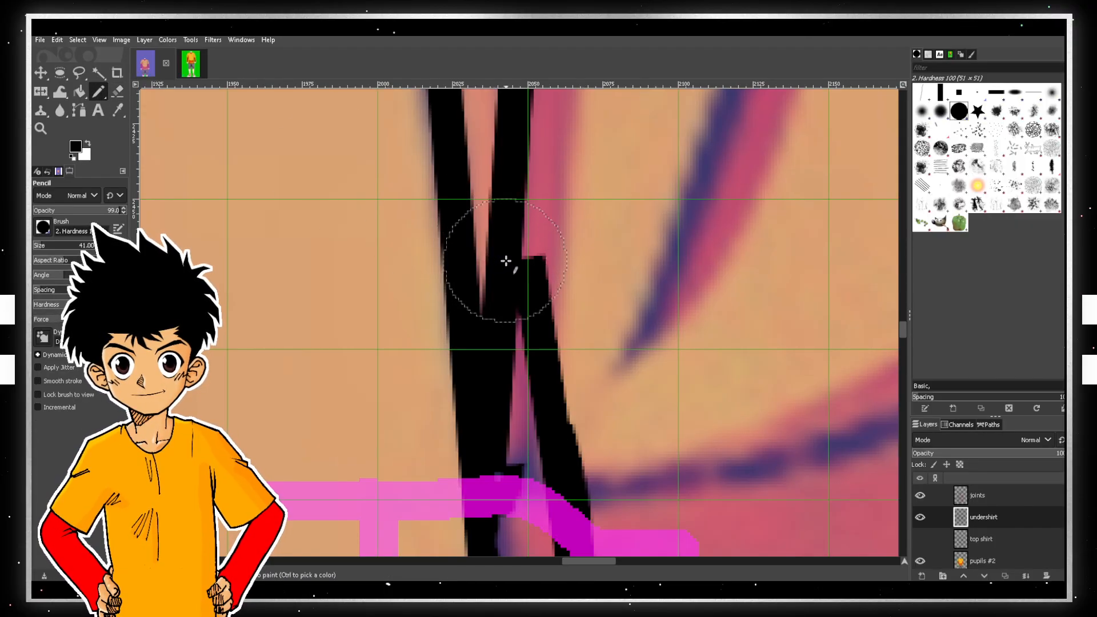
pyautogui.press('[')
pyautogui.press('[')
pyautogui.press('[')
pyautogui.press('[')
pyautogui.press('[')
pyautogui.press('[')
pyautogui.press('[')
pyautogui.press('[')
pyautogui.press('[')
pyautogui.press('[')
pyautogui.press('[')
pyautogui.press('[')
pyautogui.press('[')
pyautogui.press('[')
pyautogui.press('[')
pyautogui.press('[')
pyautogui.press('[')
pyautogui.press('[')
pyautogui.press('[')
pyautogui.press('[')
pyautogui.click(529, 247)
pyautogui.moveTo(523, 232); pyautogui.dragTo(517, 201)
# - Hide the joints layer so the undershirt line art can be judged without the pink joint outlines
pyautogui.moveTo(587, 562); pyautogui.dragTo(395, 557)
pyautogui.scroll(-2, 411, 523)
pyautogui.scroll(3, 412, 522)
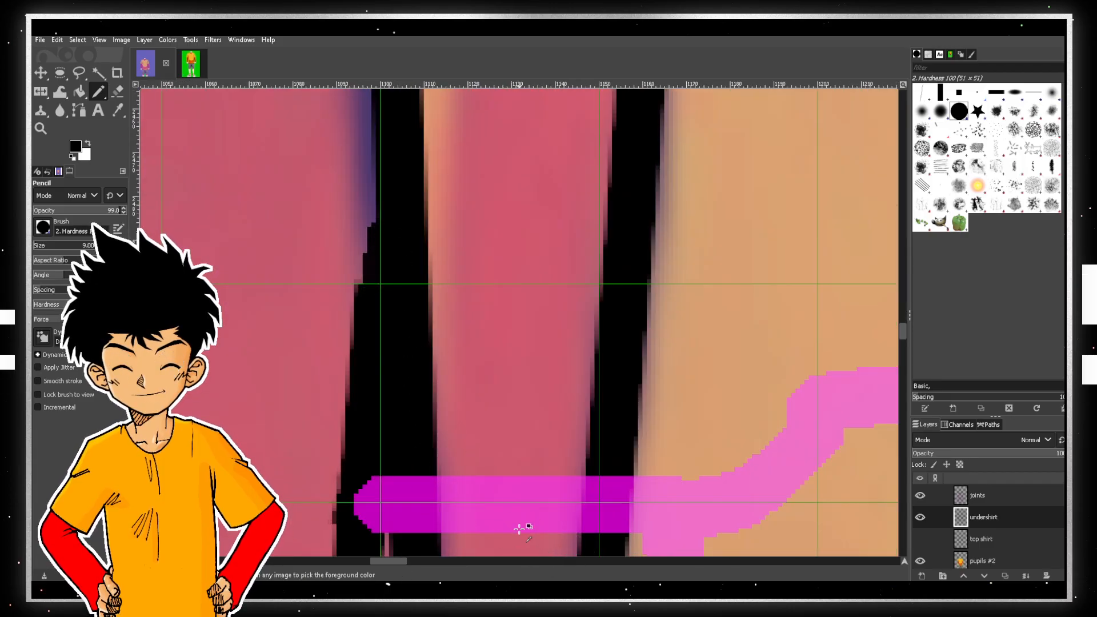
pyautogui.scroll(-8, 520, 528)
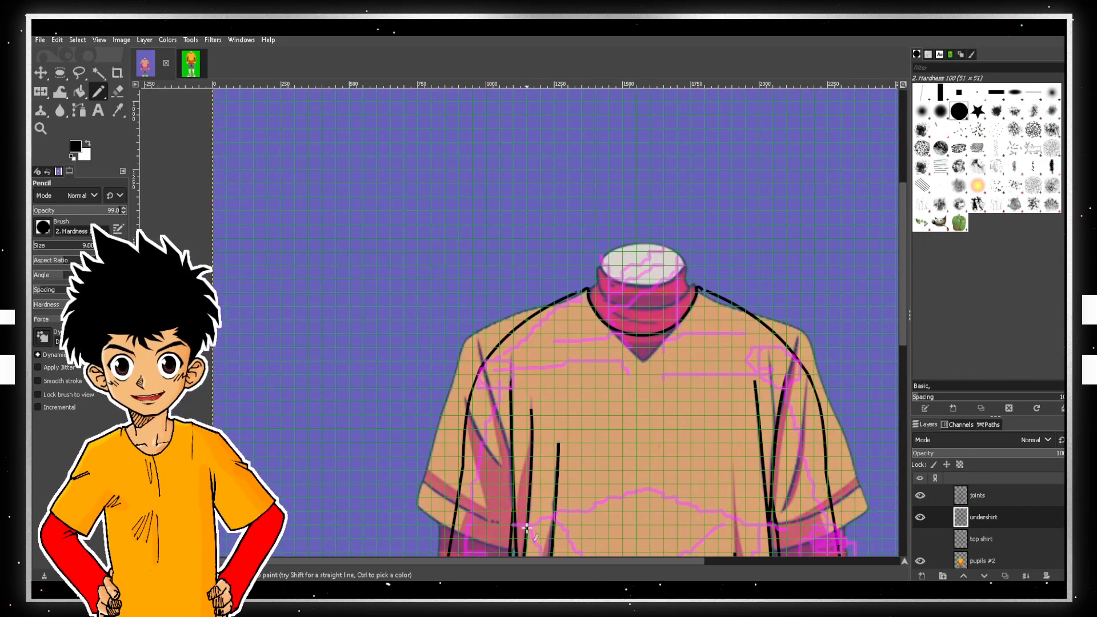
pyautogui.scroll(-5, 524, 527)
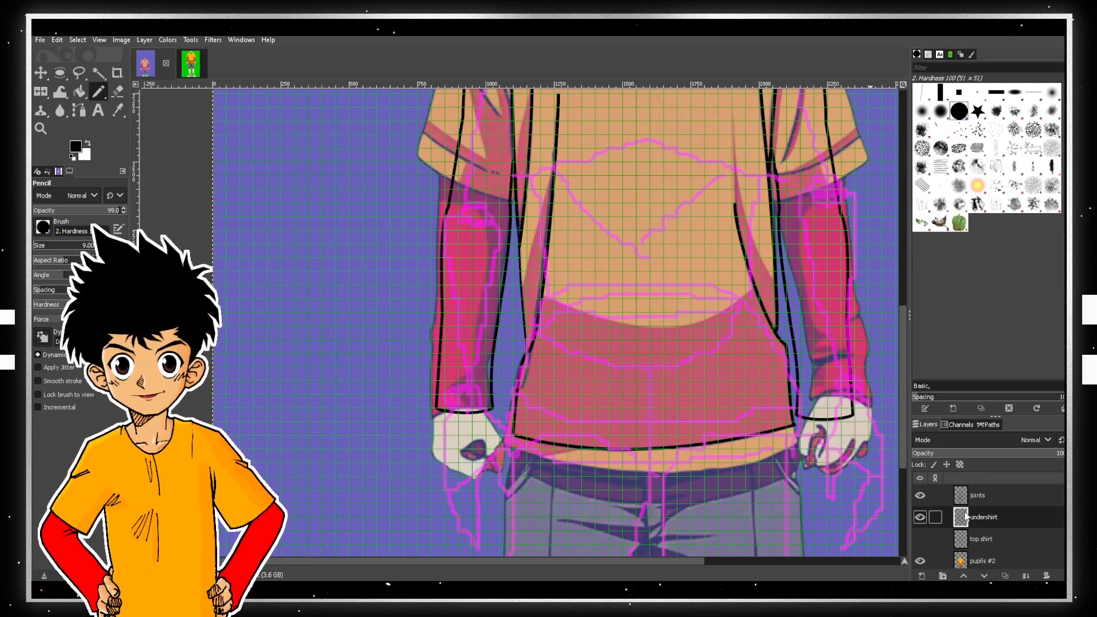
pyautogui.click(937, 496)
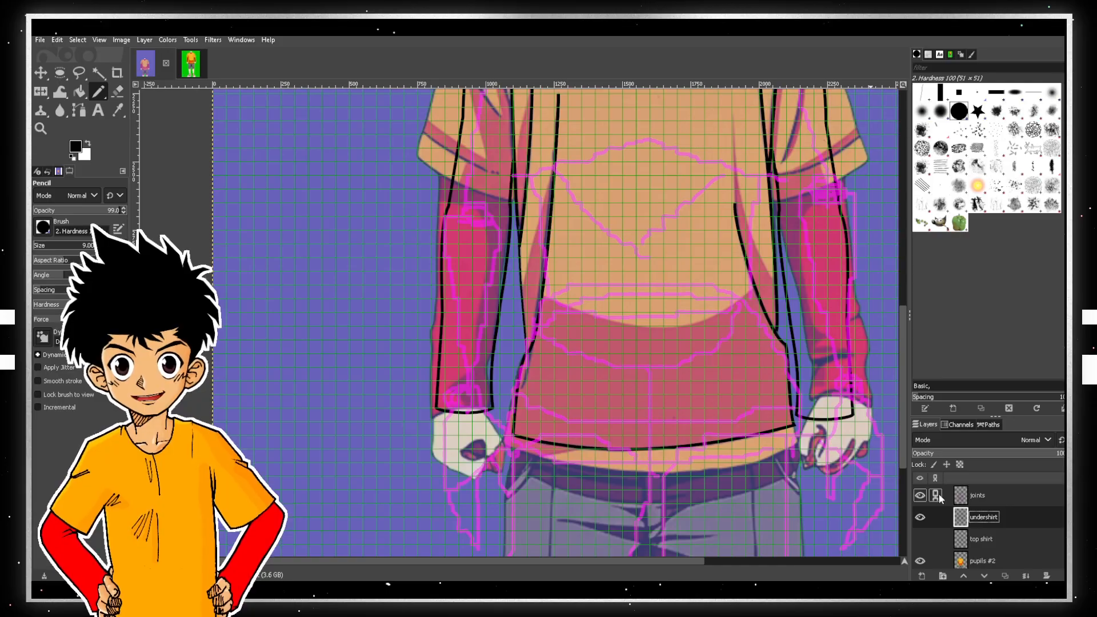
pyautogui.click(925, 494)
pyautogui.scroll(-1, 980, 519)
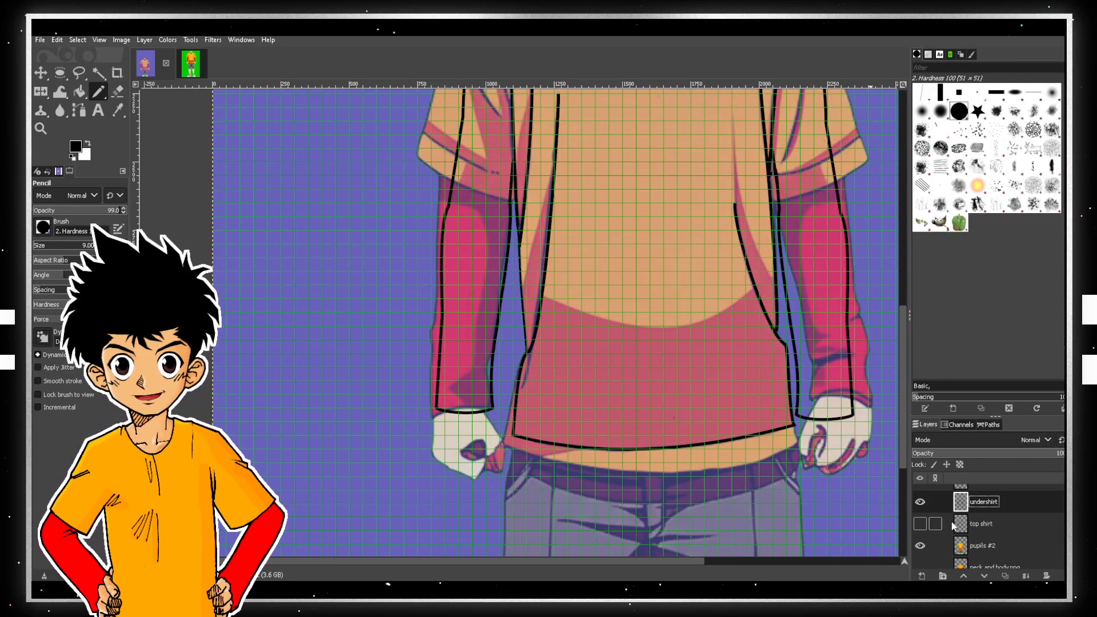
pyautogui.scroll(1, 954, 527)
# - Close the gap between the neckline's right tip and the right shoulder line with a short straight black Pencil stroke
pyautogui.scroll(5, 716, 336)
pyautogui.scroll(-3, 732, 354)
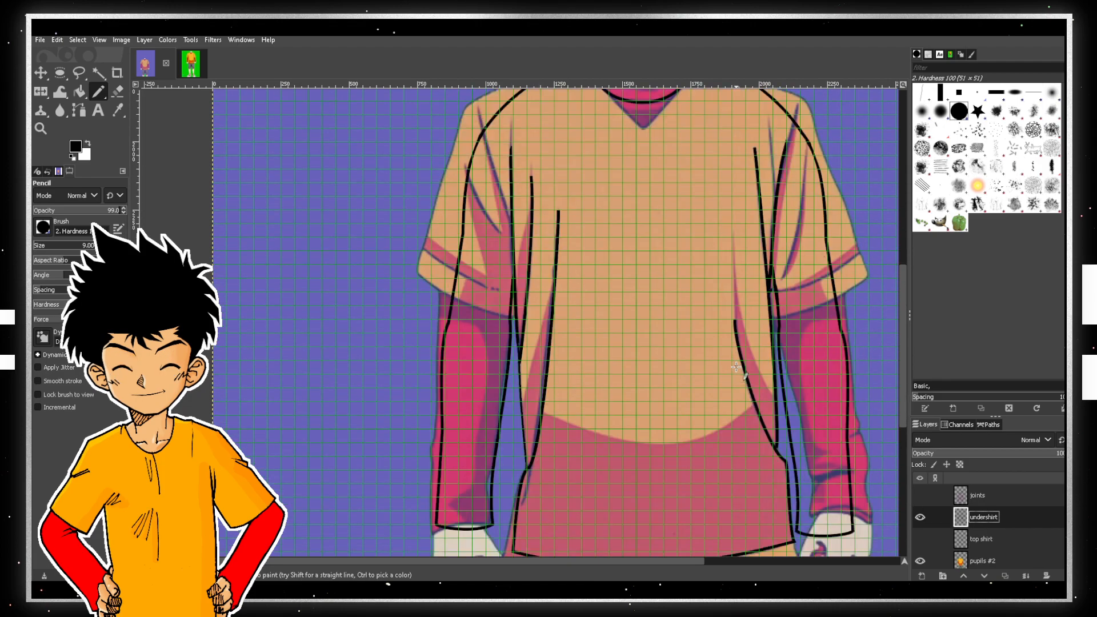
pyautogui.scroll(3, 736, 368)
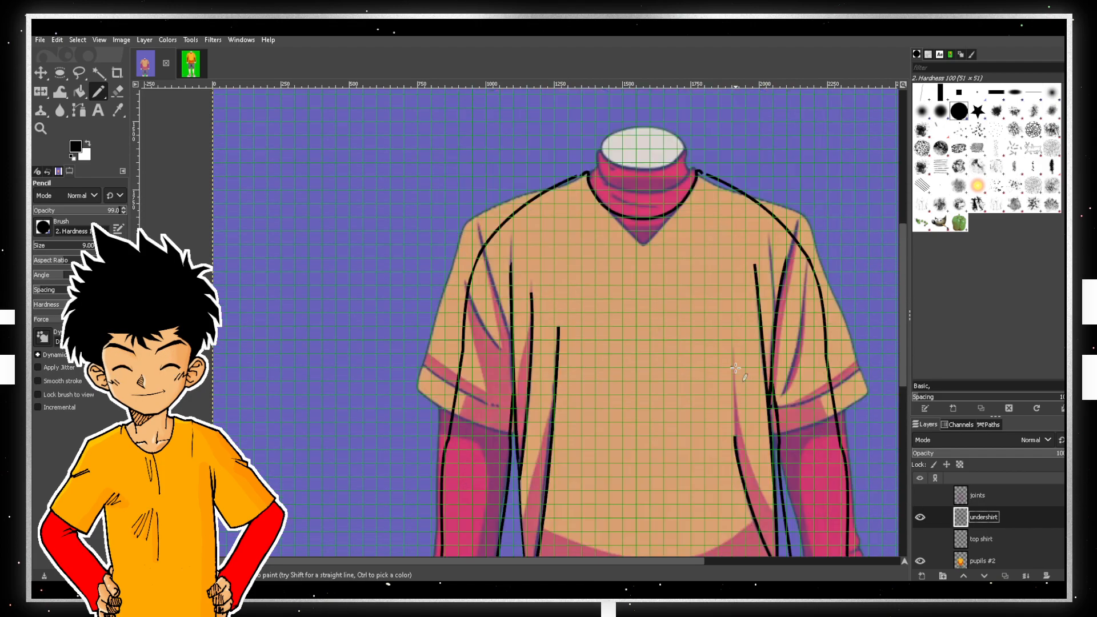
pyautogui.keyDown('ctrl'); pyautogui.scroll(4, 740, 383); pyautogui.keyUp('ctrl')
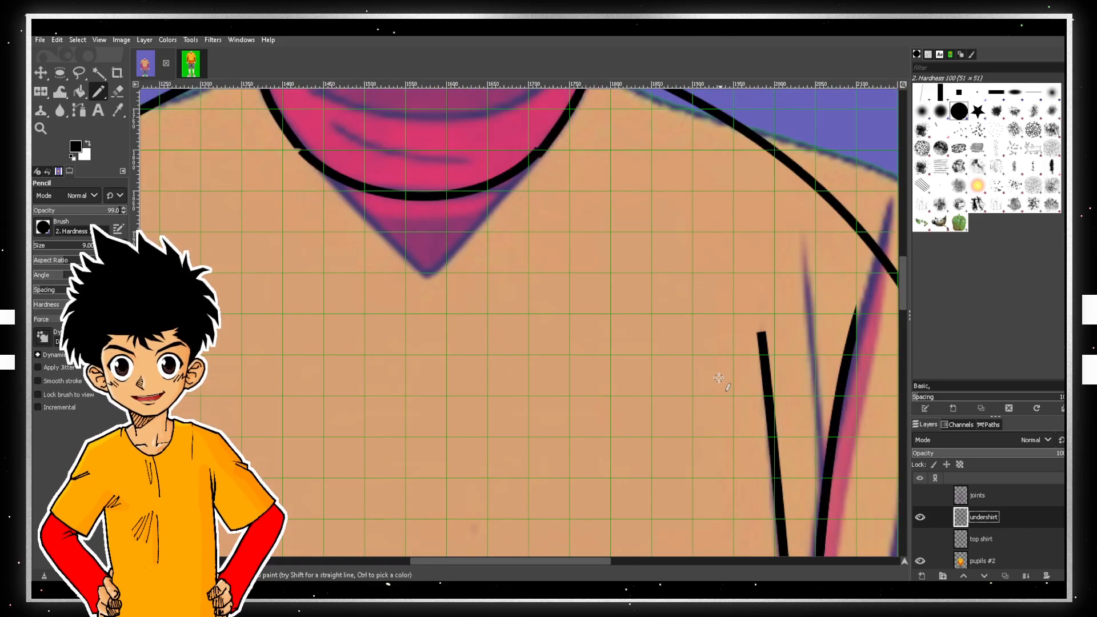
pyautogui.scroll(5, 726, 395)
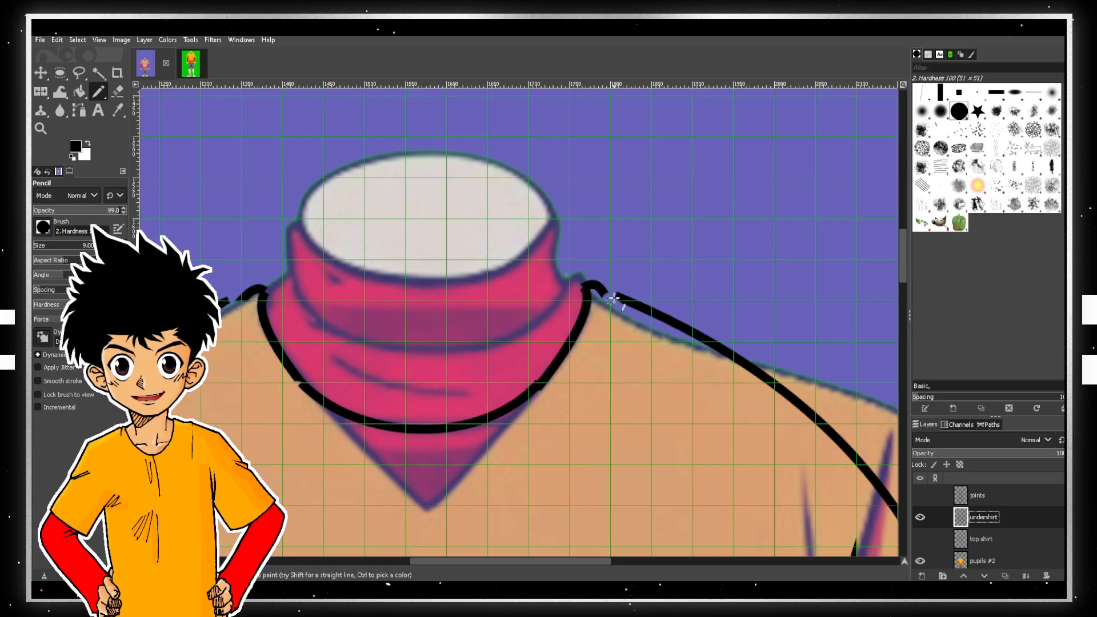
pyautogui.keyDown('ctrl'); pyautogui.scroll(2, 598, 290); pyautogui.keyUp('ctrl')
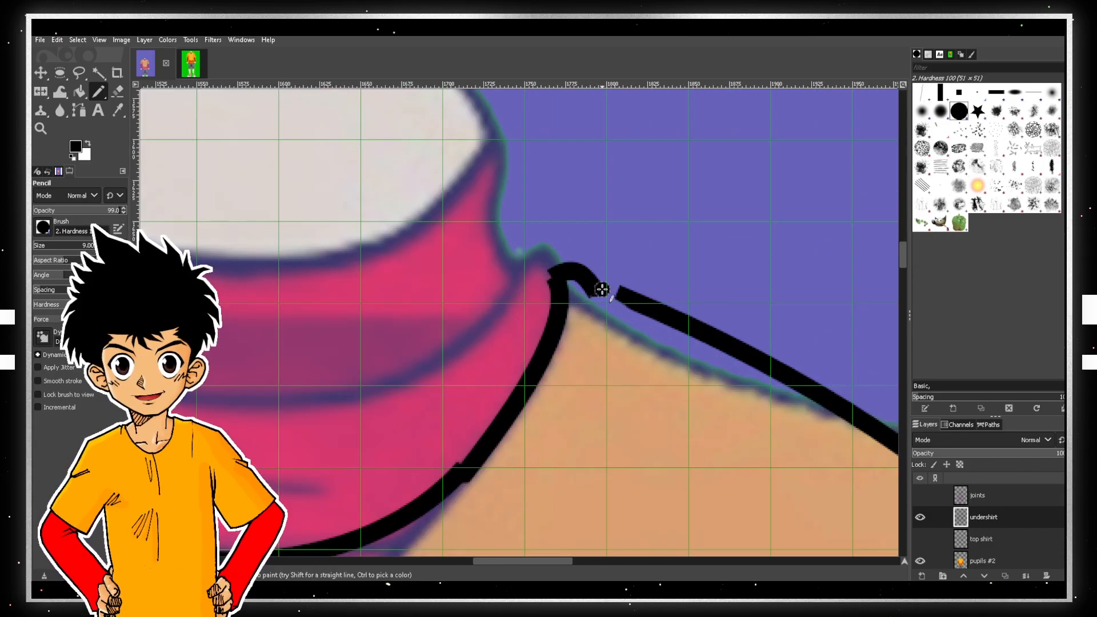
pyautogui.moveTo(601, 290); pyautogui.dragTo(614, 292)
pyautogui.hotkey('ctrl', 'z')
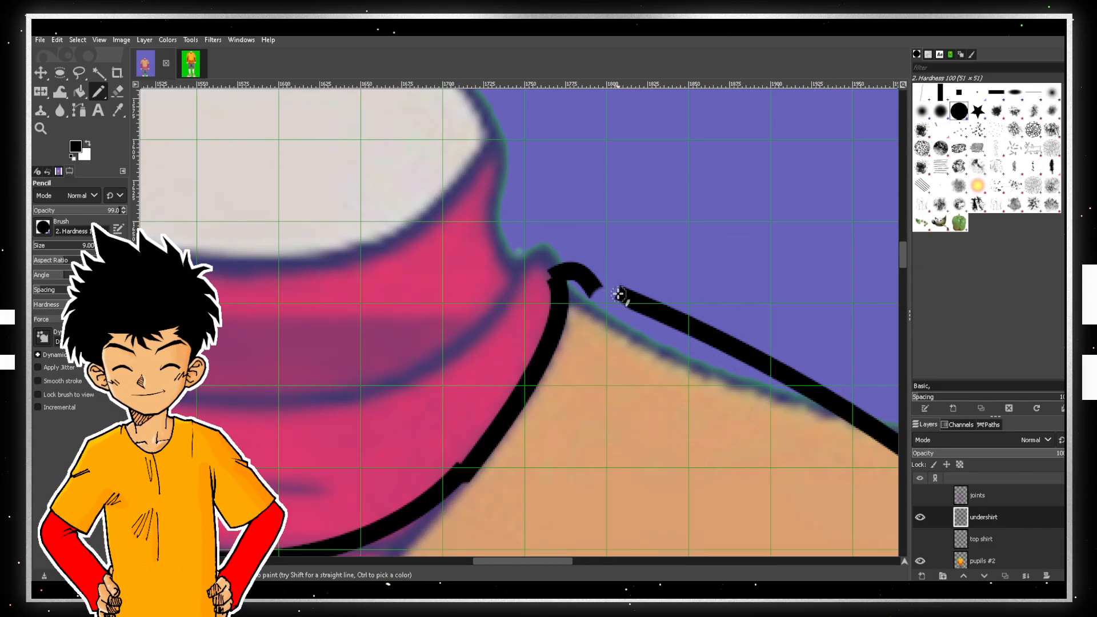
pyautogui.click(622, 293)
pyautogui.keyDown('shift'); pyautogui.click(595, 286); pyautogui.keyUp('shift')
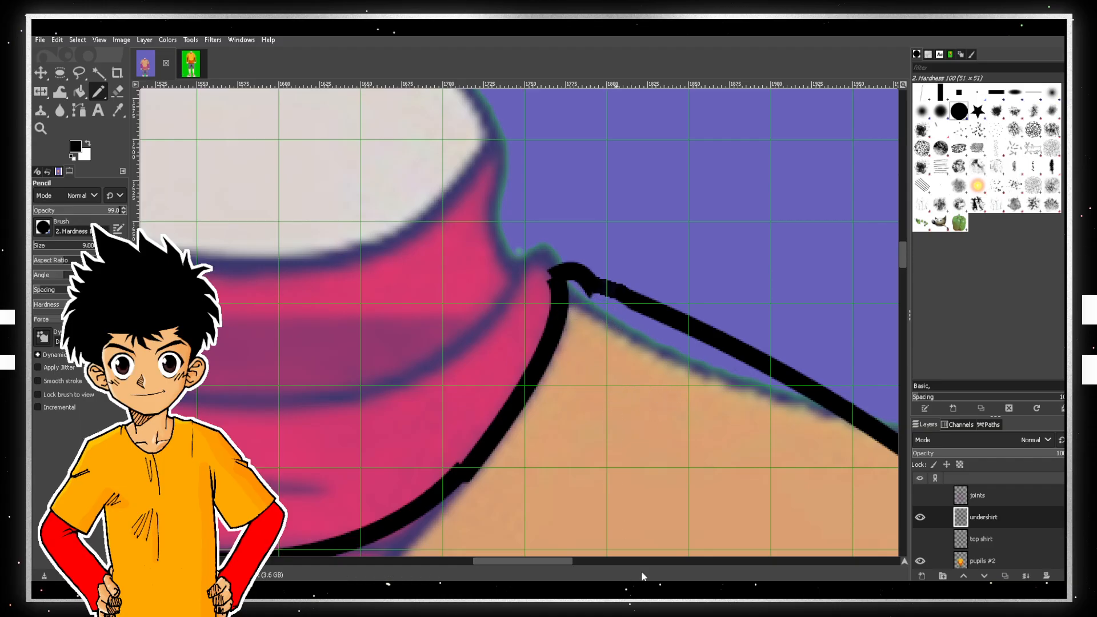
# - Erase the bump on the right side of the neckline curve and the rough underside of the right shoulder join
pyautogui.scroll(-3, 526, 495)
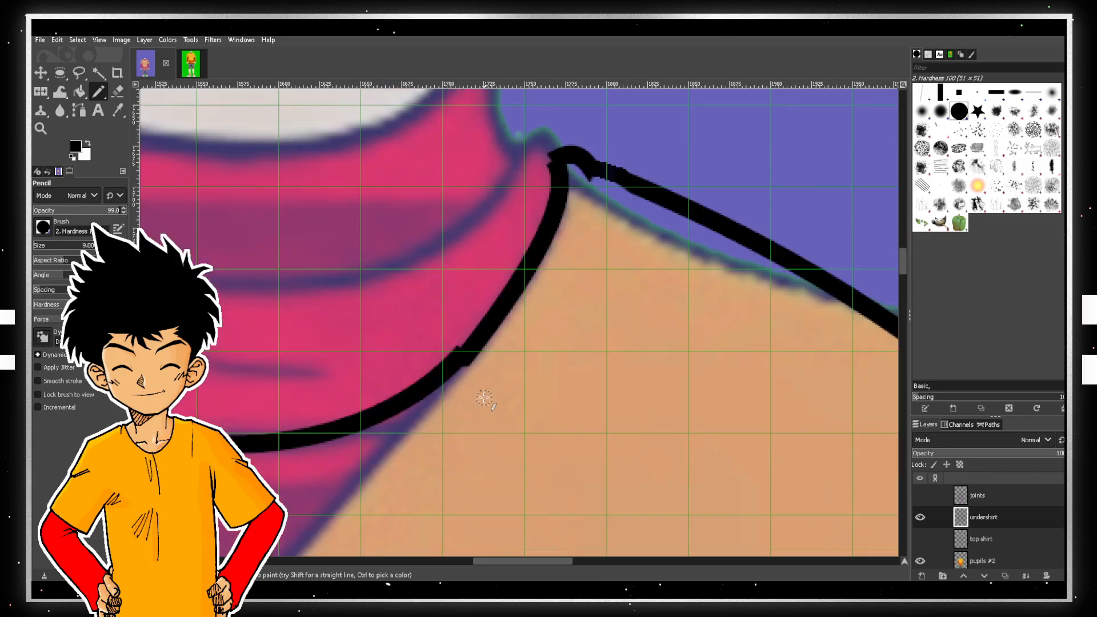
pyautogui.click(117, 92)
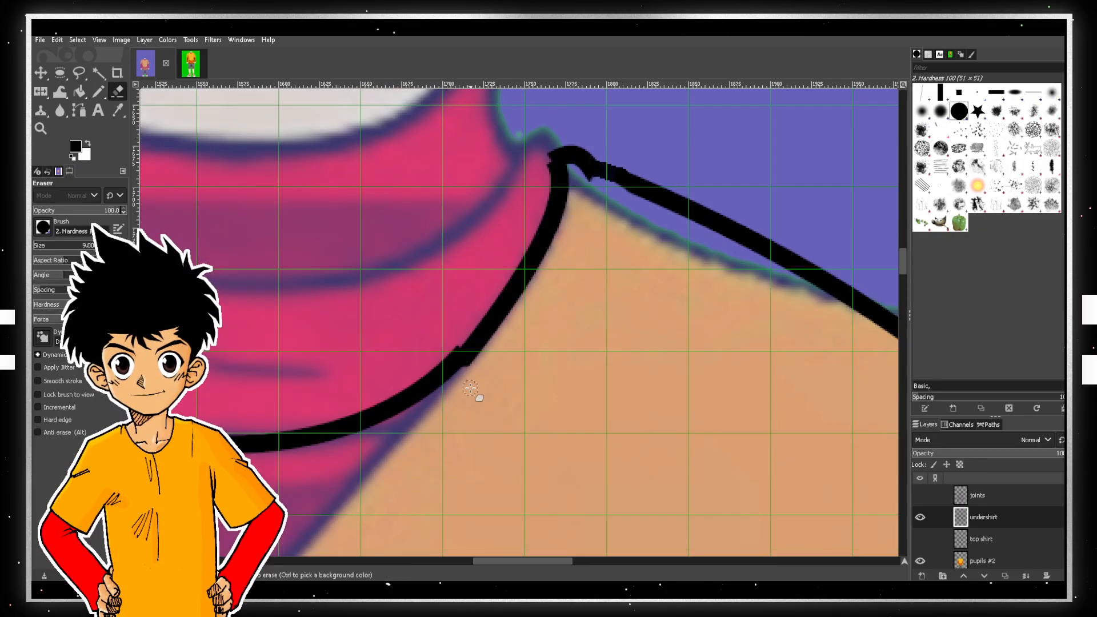
pyautogui.moveTo(482, 364); pyautogui.dragTo(495, 356)
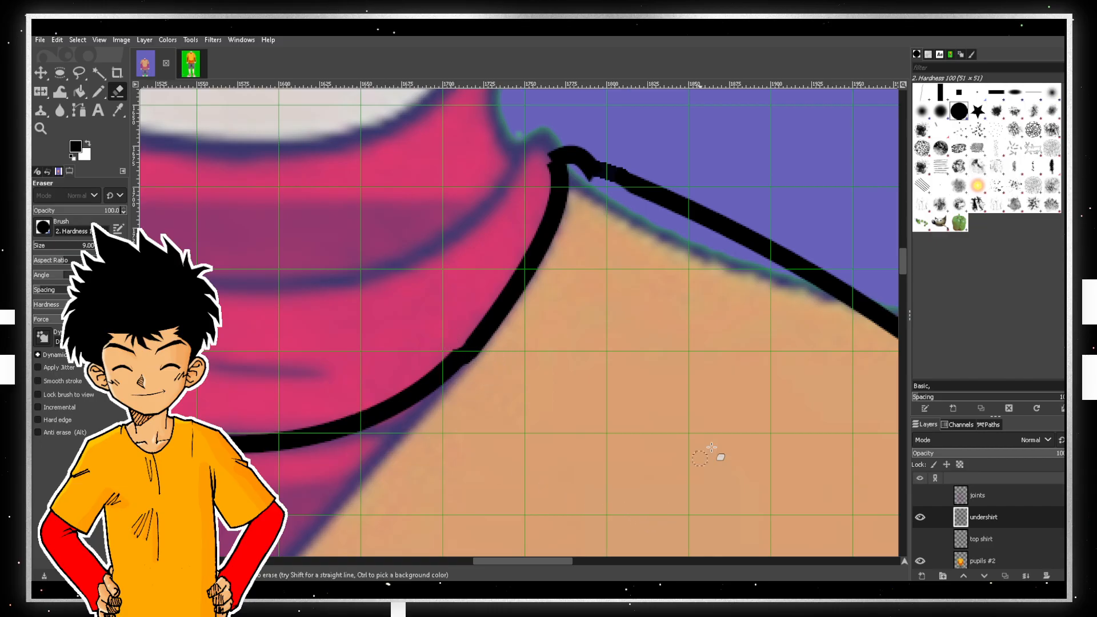
pyautogui.scroll(3, 698, 282)
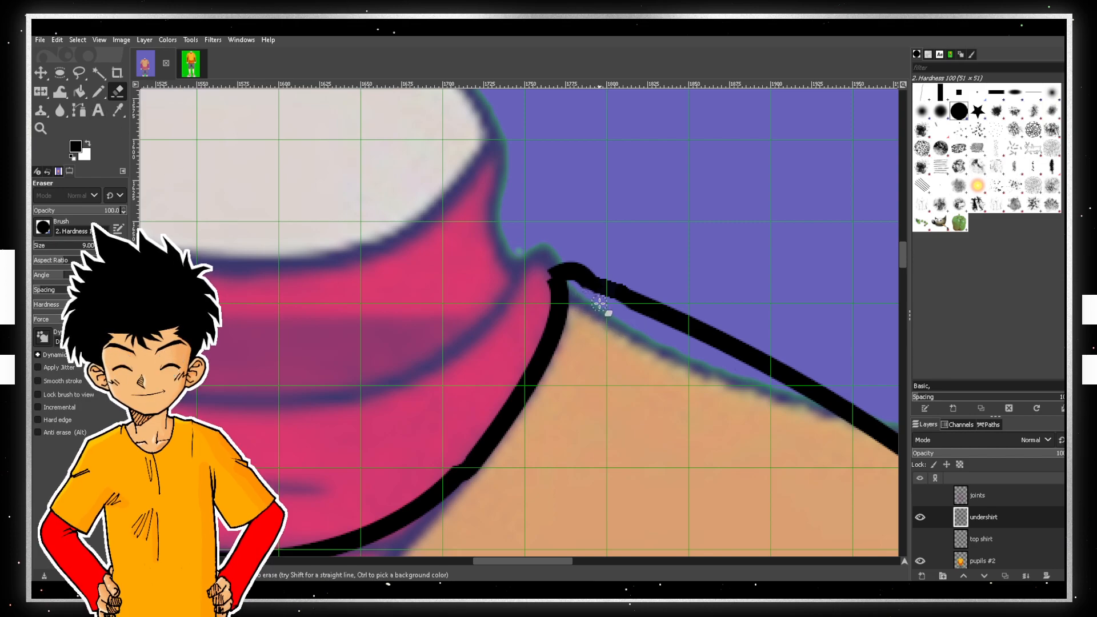
# - Join the left shoulder line to the neckline's left tip with straight black Pencil strokes, and erase the rough lower edge of the join
pyautogui.click(100, 91)
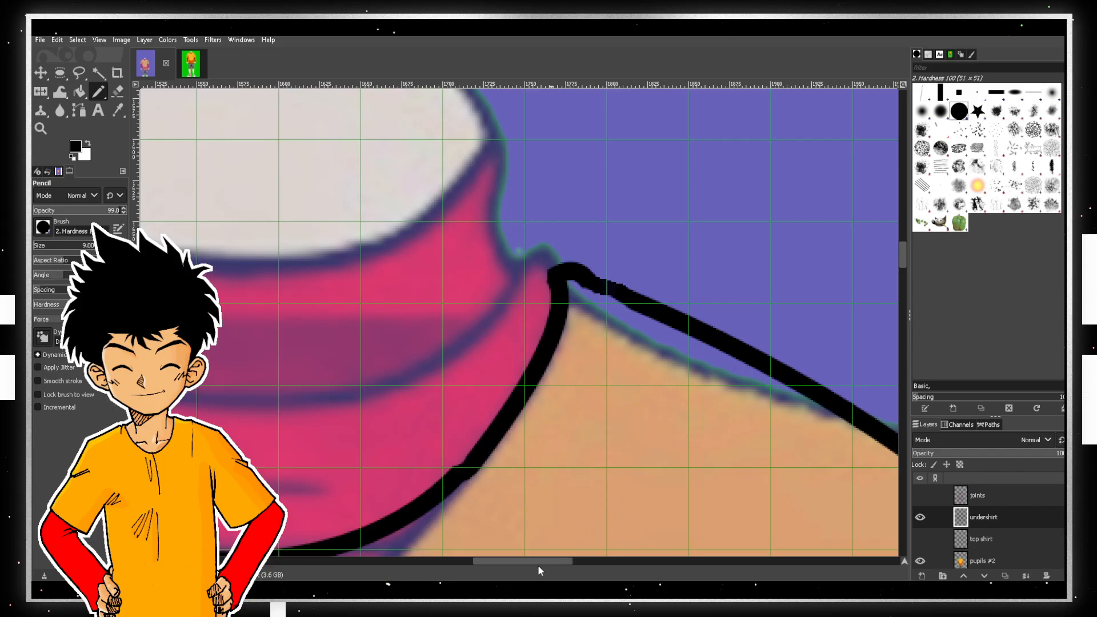
pyautogui.moveTo(537, 562); pyautogui.dragTo(435, 561)
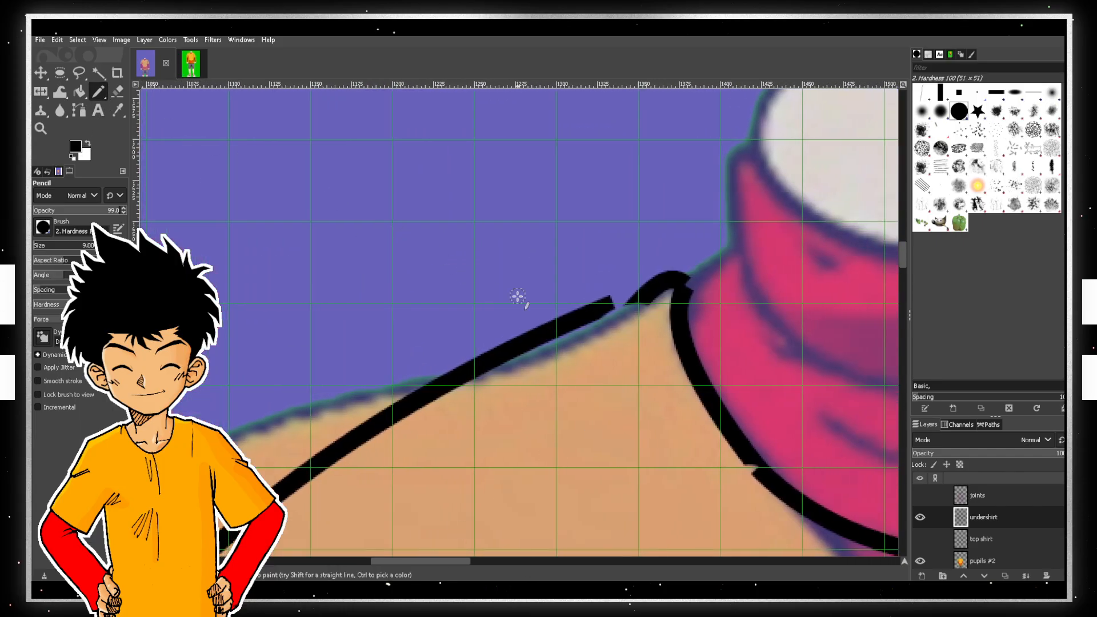
pyautogui.keyDown('shift'); pyautogui.click(644, 291); pyautogui.keyUp('shift')
pyautogui.keyDown('shift'); pyautogui.click(660, 291); pyautogui.keyUp('shift')
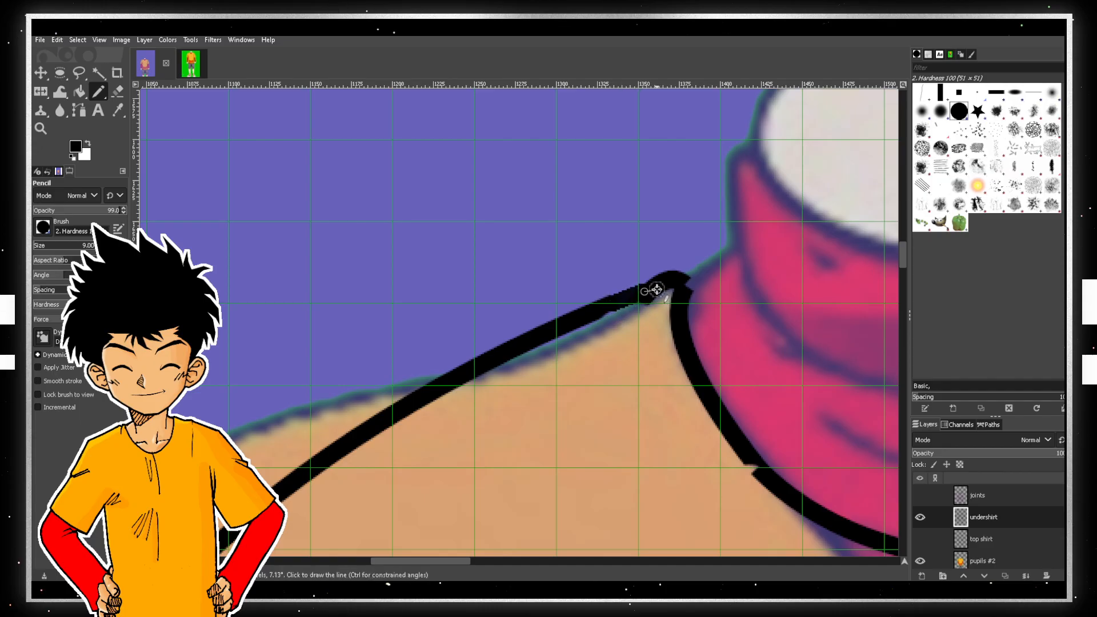
pyautogui.click(117, 91)
pyautogui.click(617, 320)
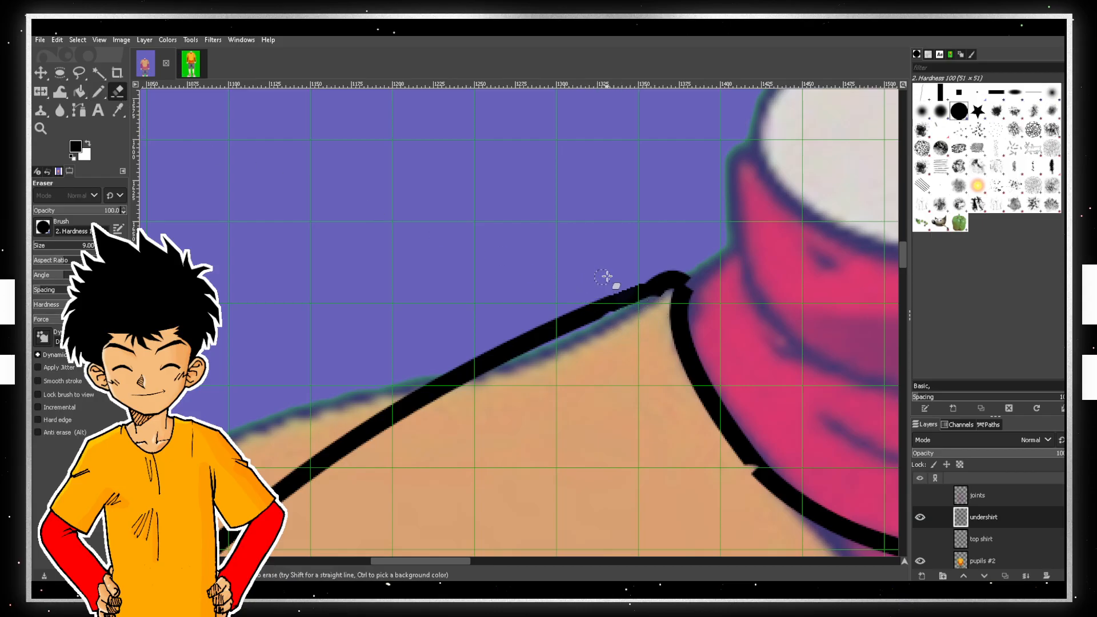
# - Fill the small break in the left side of the neckline curve with the black Pencil
pyautogui.scroll(-3, 722, 415)
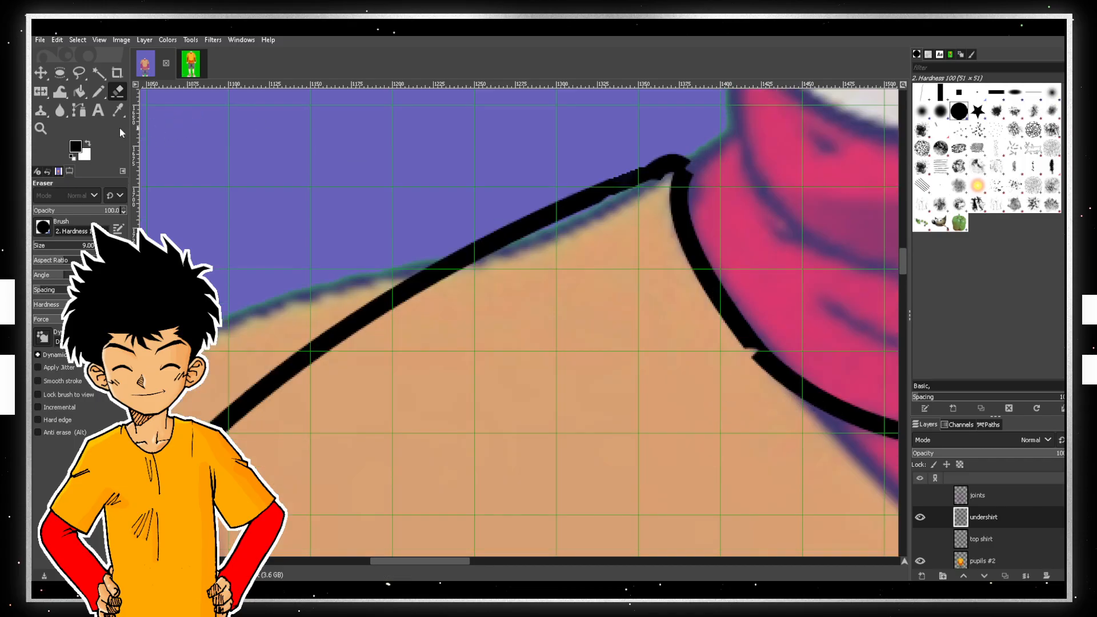
pyautogui.click(99, 91)
pyautogui.click(755, 352)
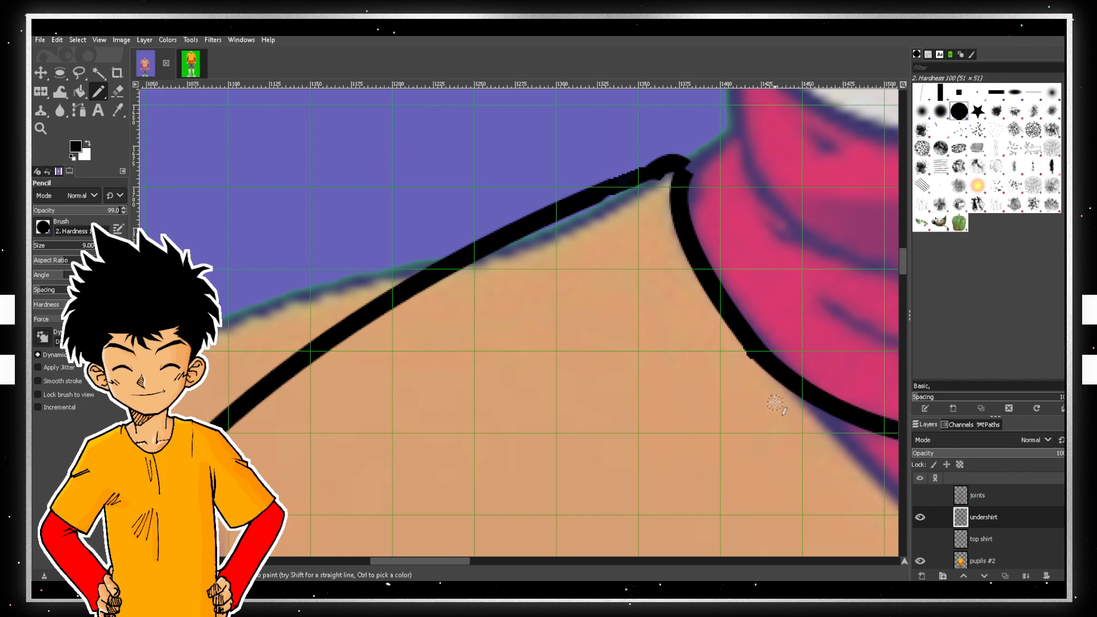
# - Inspect the undershirt line art over the reference figure from the neckline down to the cuffs and hem
pyautogui.scroll(-3, 775, 402)
pyautogui.scroll(-7, 772, 407)
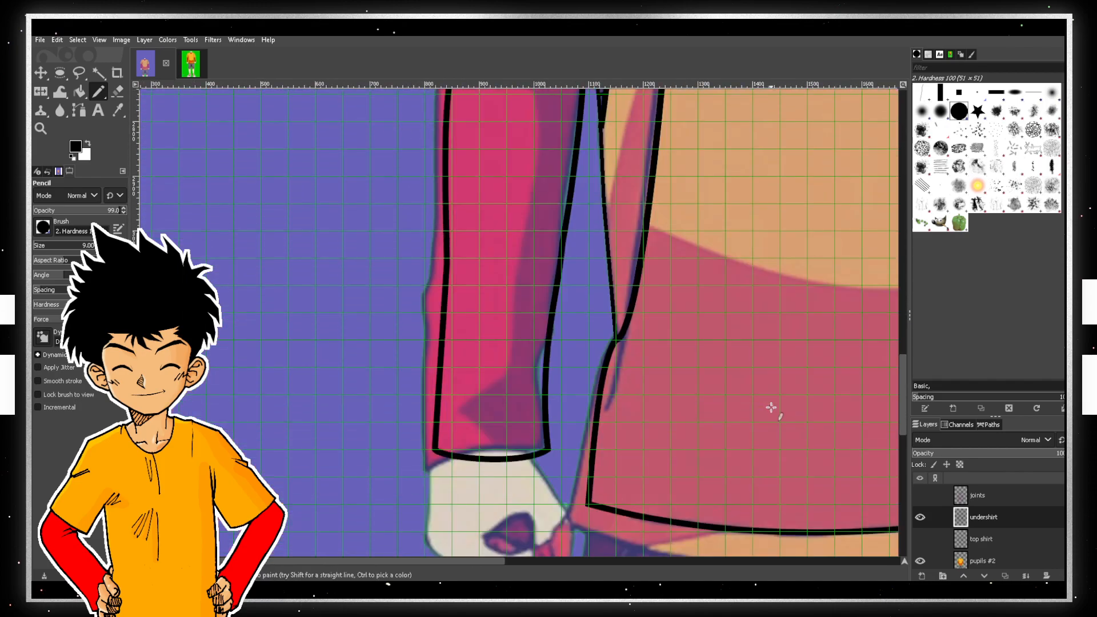
pyautogui.scroll(6, 773, 405)
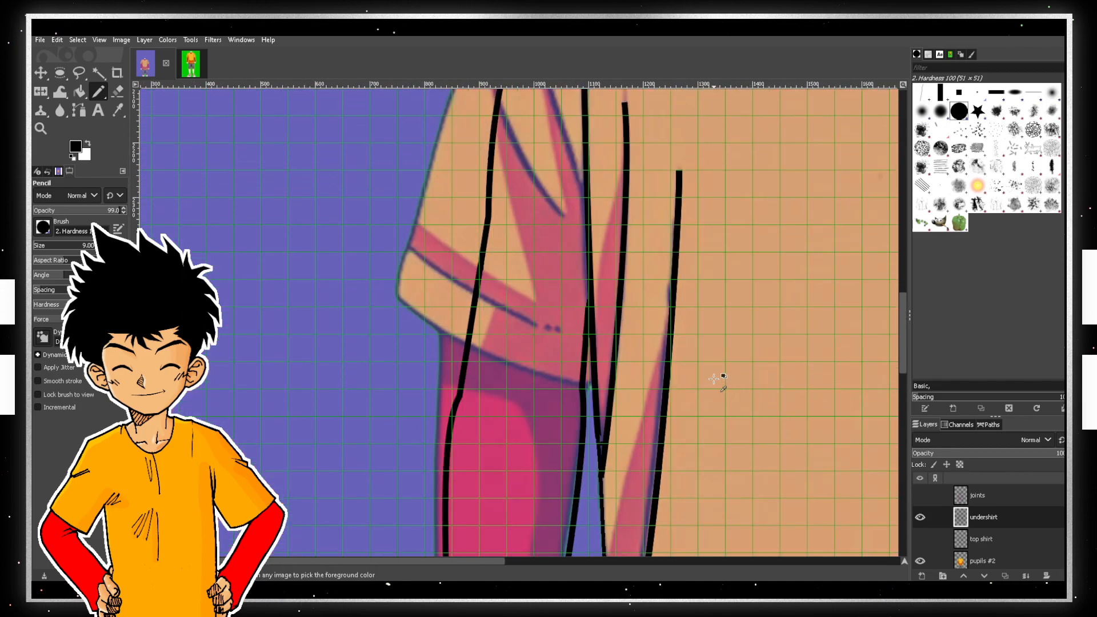
pyautogui.scroll(2, 715, 377)
pyautogui.scroll(-4, 712, 374)
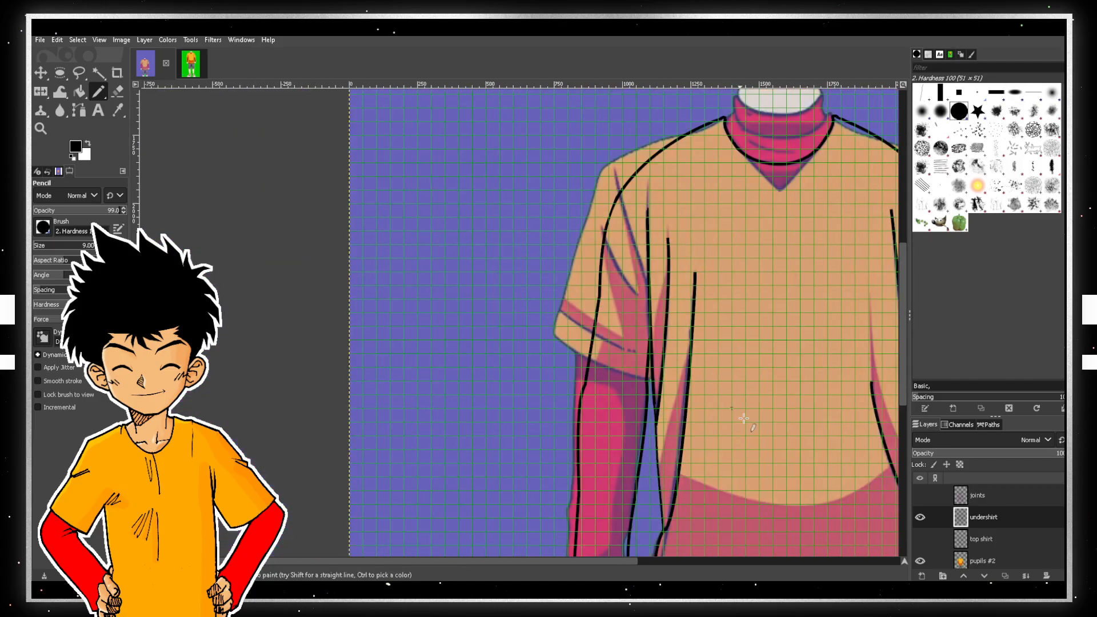
pyautogui.moveTo(603, 561); pyautogui.dragTo(745, 560)
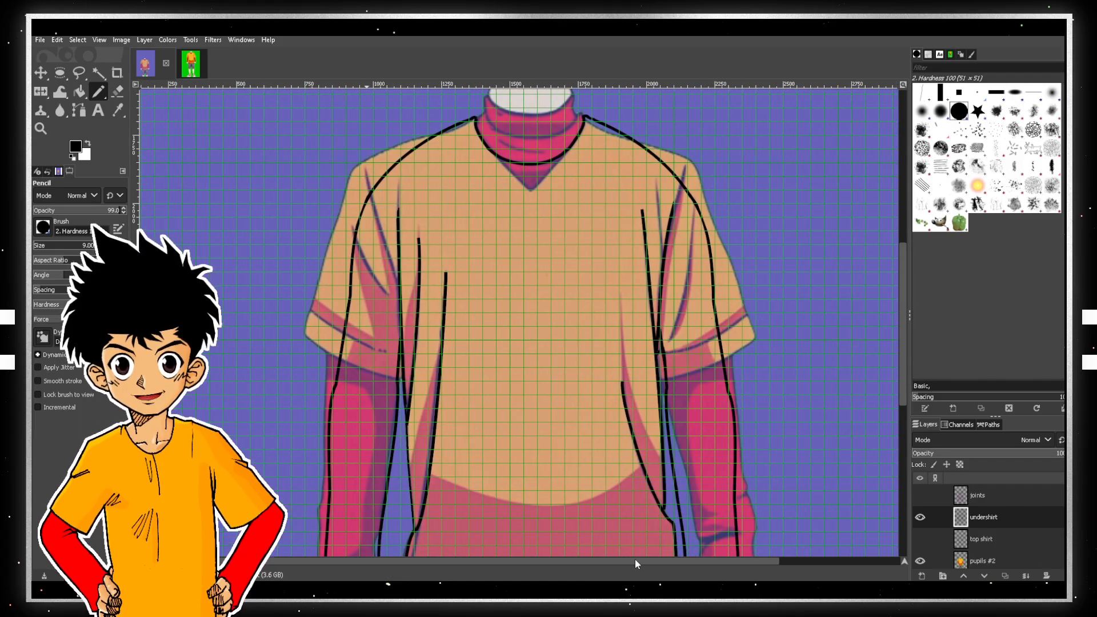
pyautogui.scroll(-5, 761, 400)
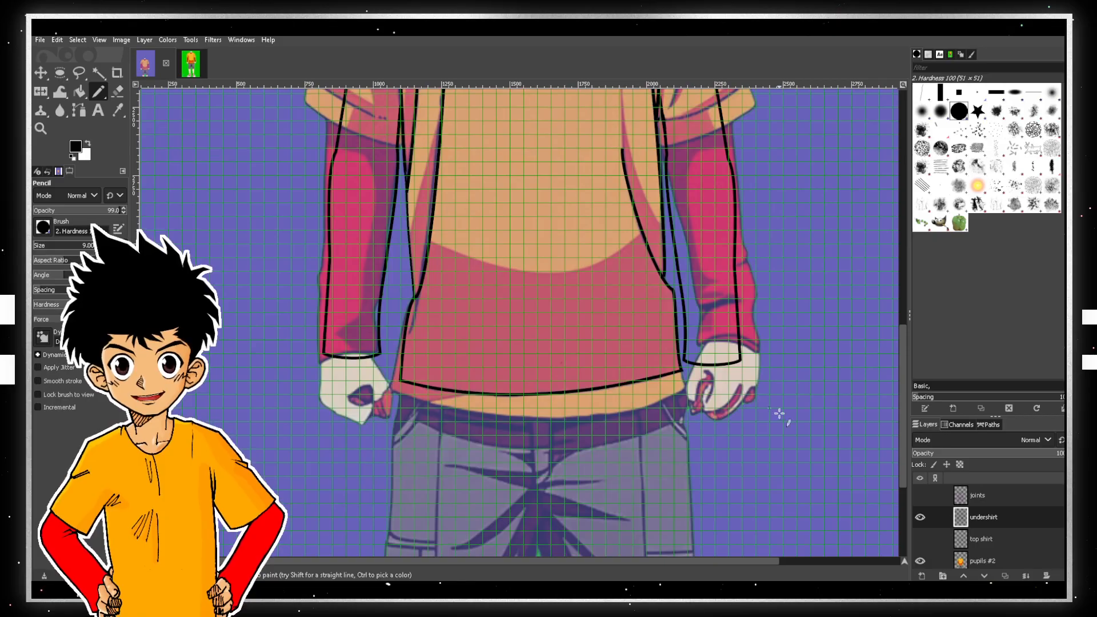
# - Hide the pupils #2 and neck and body.png layers and check the undershirt line art alone against the plain purple background
pyautogui.scroll(-1, 948, 540)
pyautogui.click(921, 546)
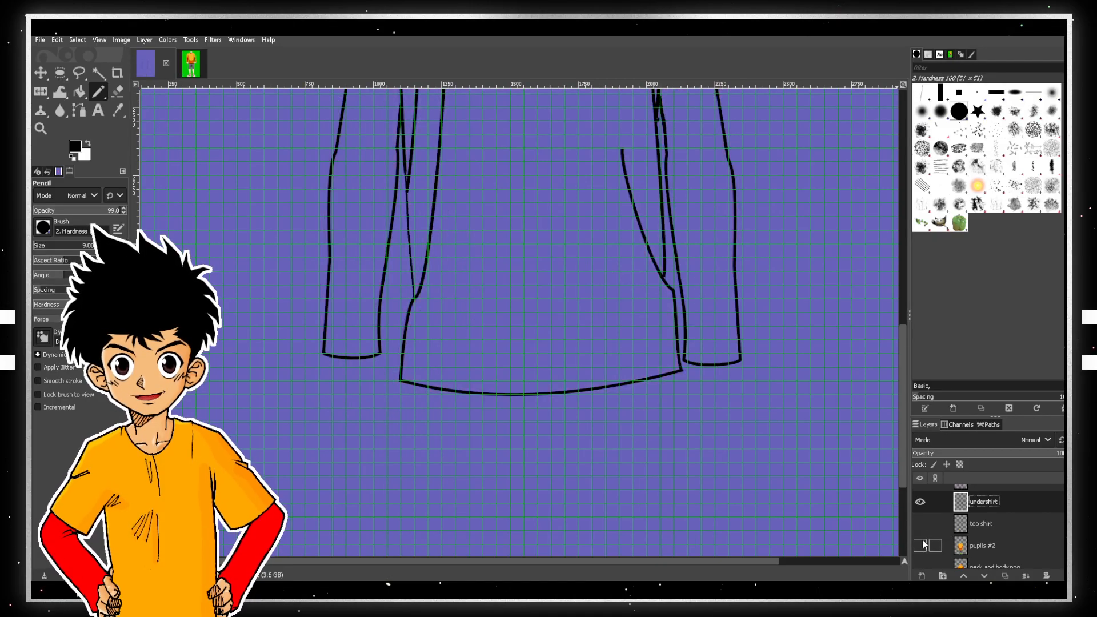
pyautogui.scroll(-2, 922, 540)
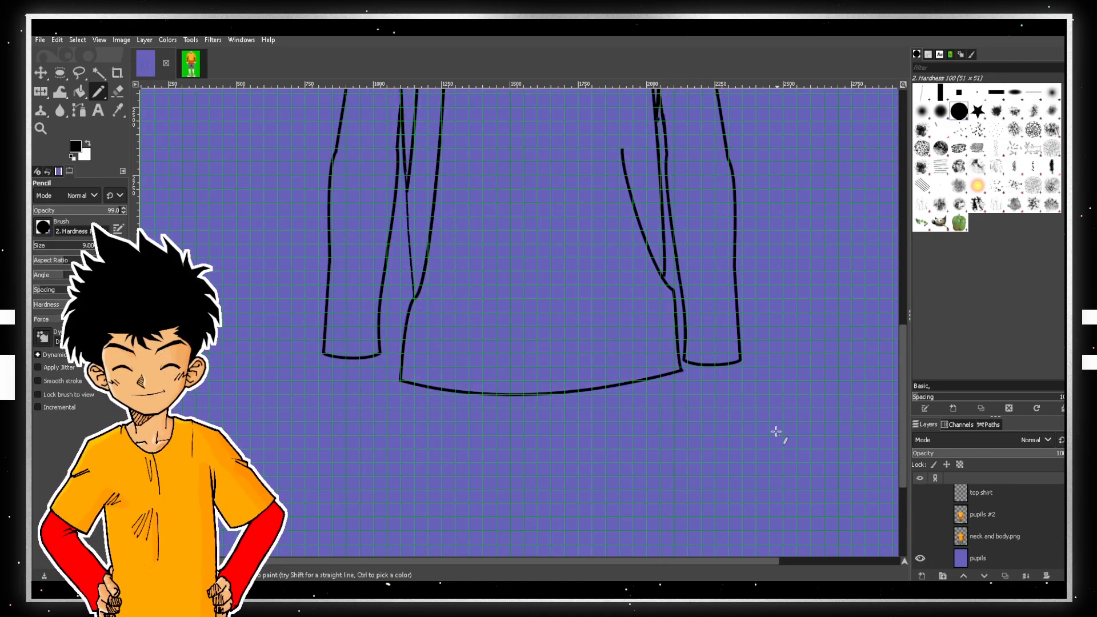
pyautogui.scroll(5, 779, 436)
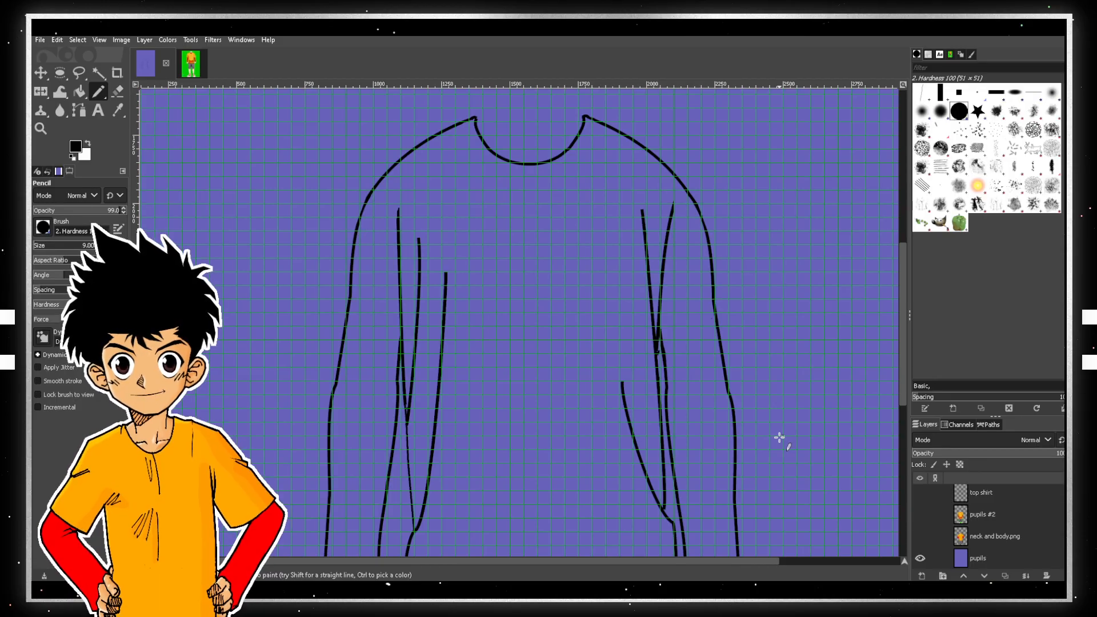
pyautogui.scroll(-3, 652, 297)
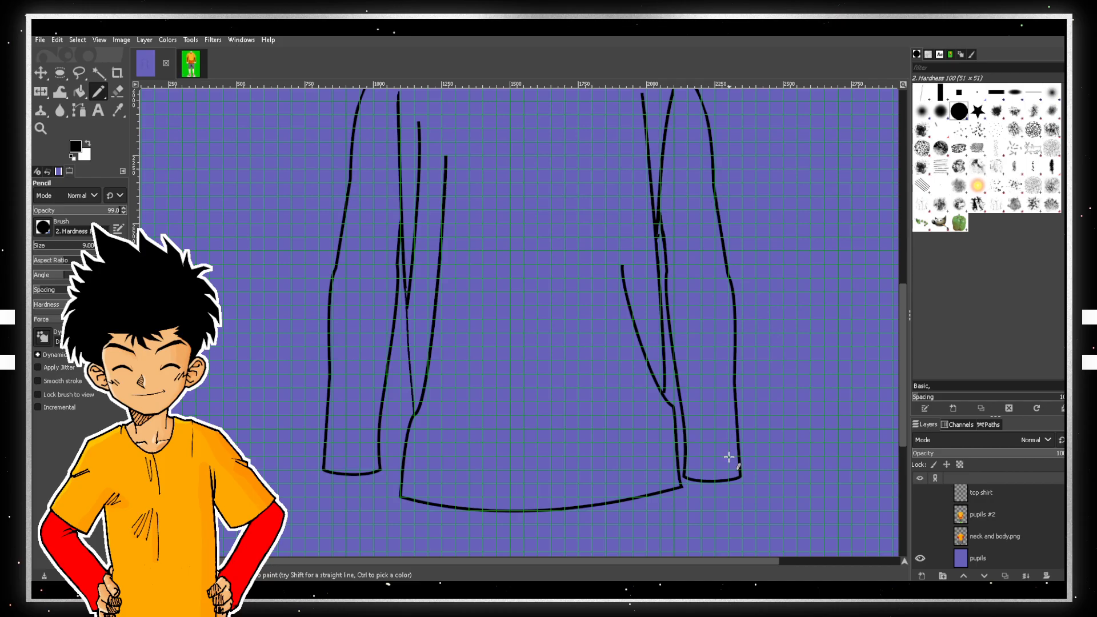
pyautogui.scroll(1, 729, 457)
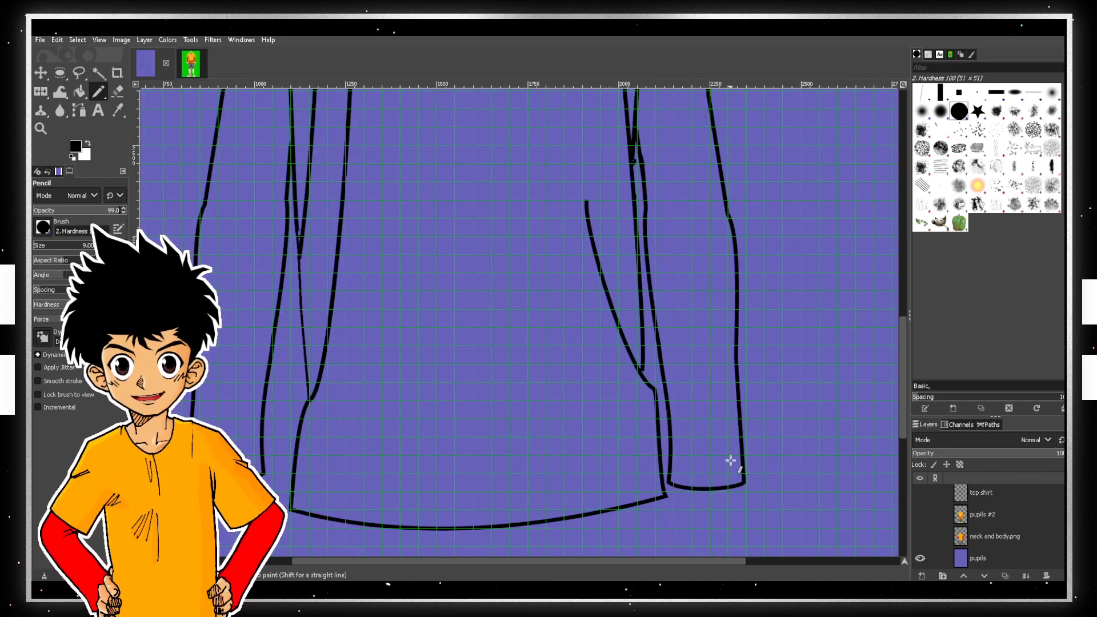
pyautogui.scroll(6, 730, 461)
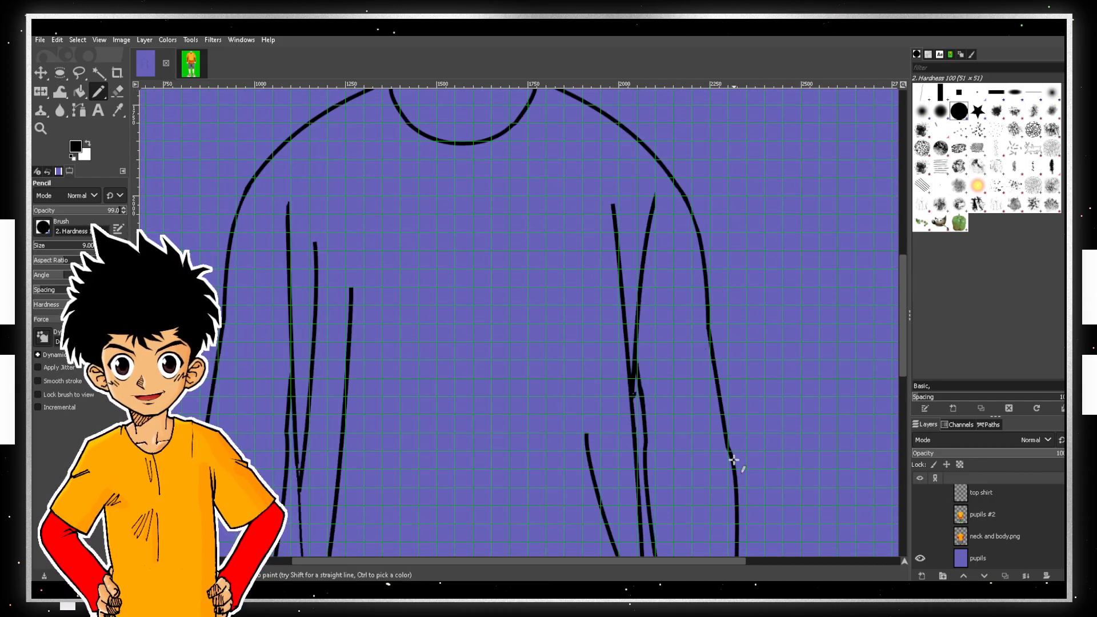
# - Select the joints layer, make it visible over the undershirt, and set the foreground colour to red
pyautogui.scroll(-6, 737, 456)
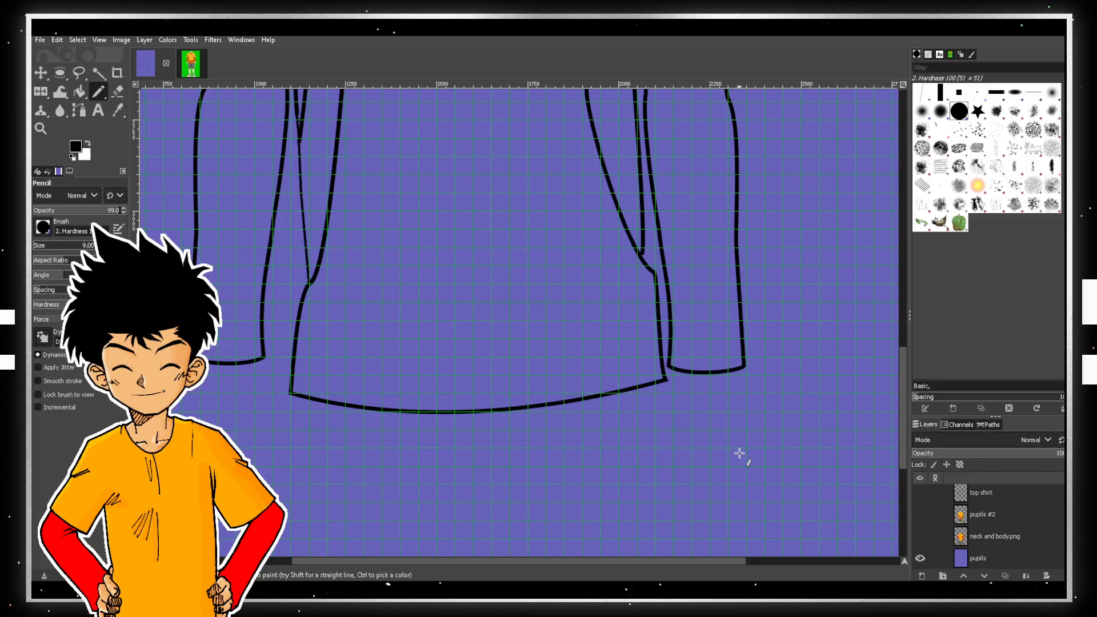
pyautogui.scroll(5, 743, 449)
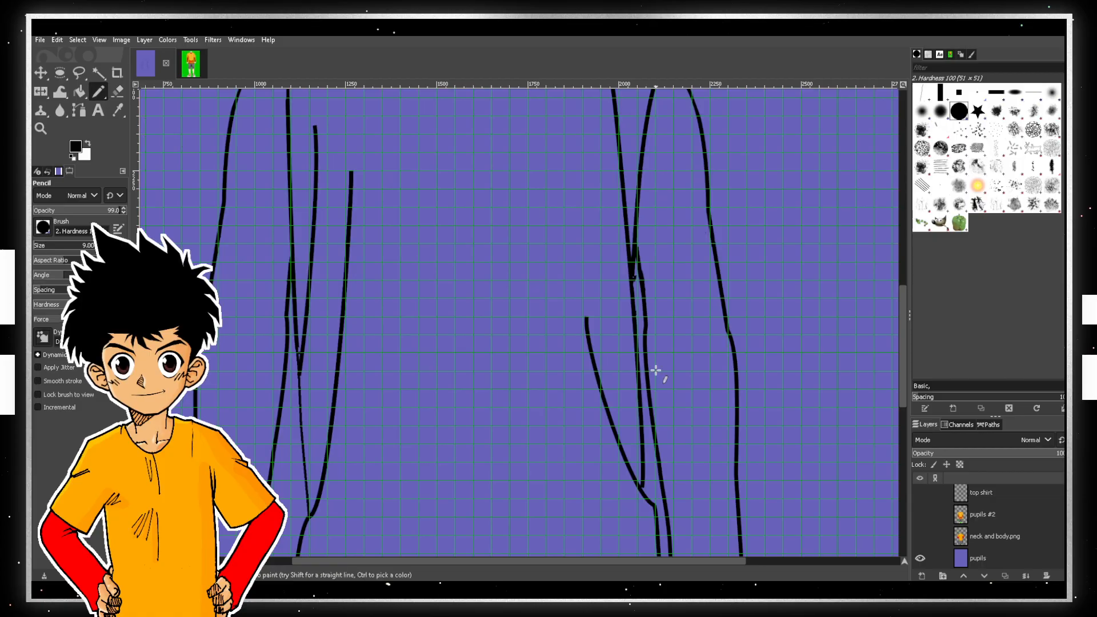
pyautogui.scroll(2, 1023, 500)
pyautogui.click(1001, 496)
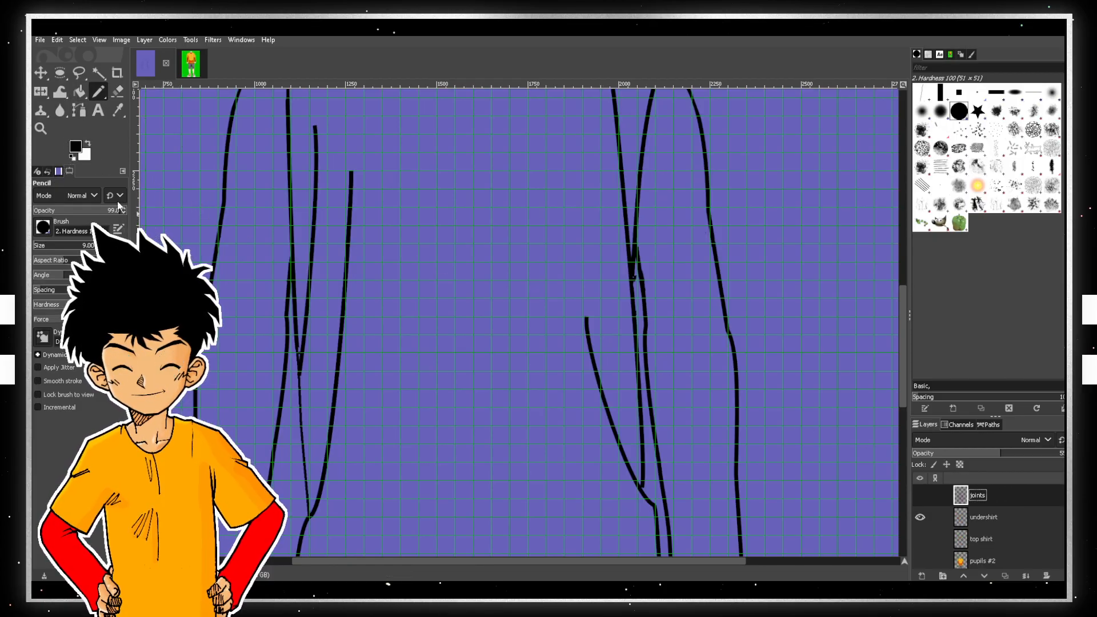
pyautogui.click(920, 495)
pyautogui.click(75, 149)
pyautogui.click(167, 126)
pyautogui.click(177, 241)
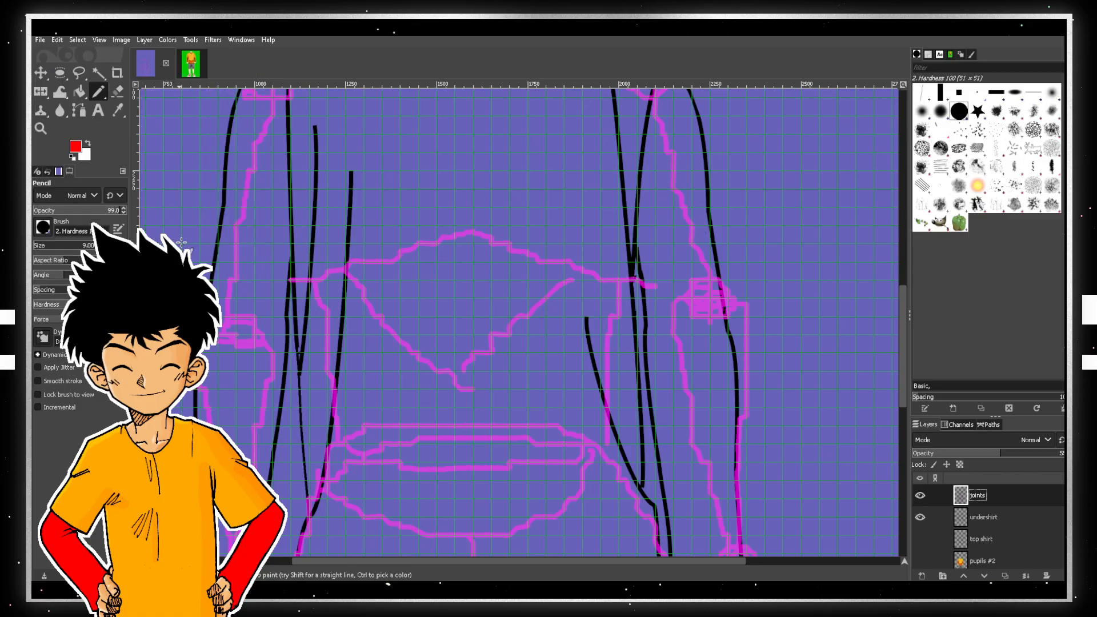
pyautogui.scroll(-4, 554, 325)
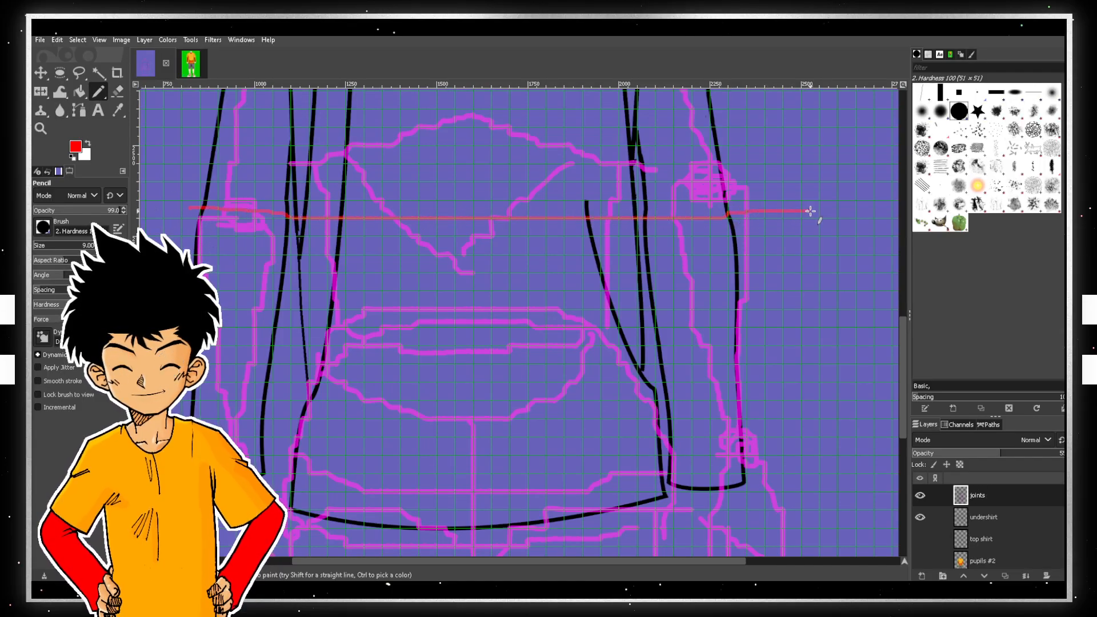
pyautogui.keyDown('shift'); pyautogui.click(839, 210); pyautogui.keyUp('shift')
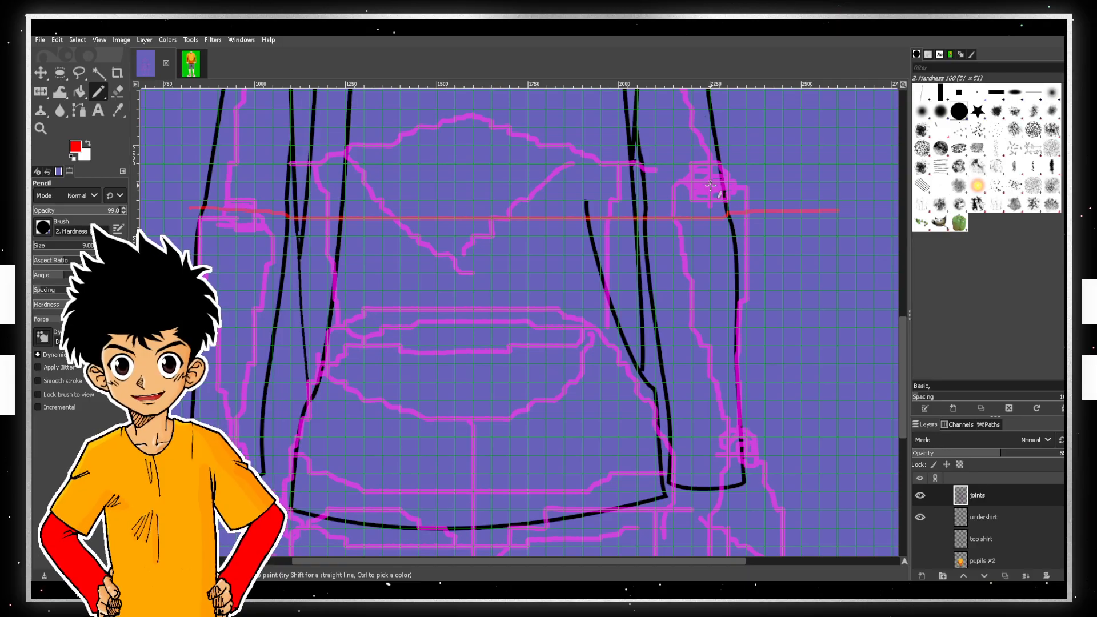
pyautogui.hotkey('ctrl', 'z')
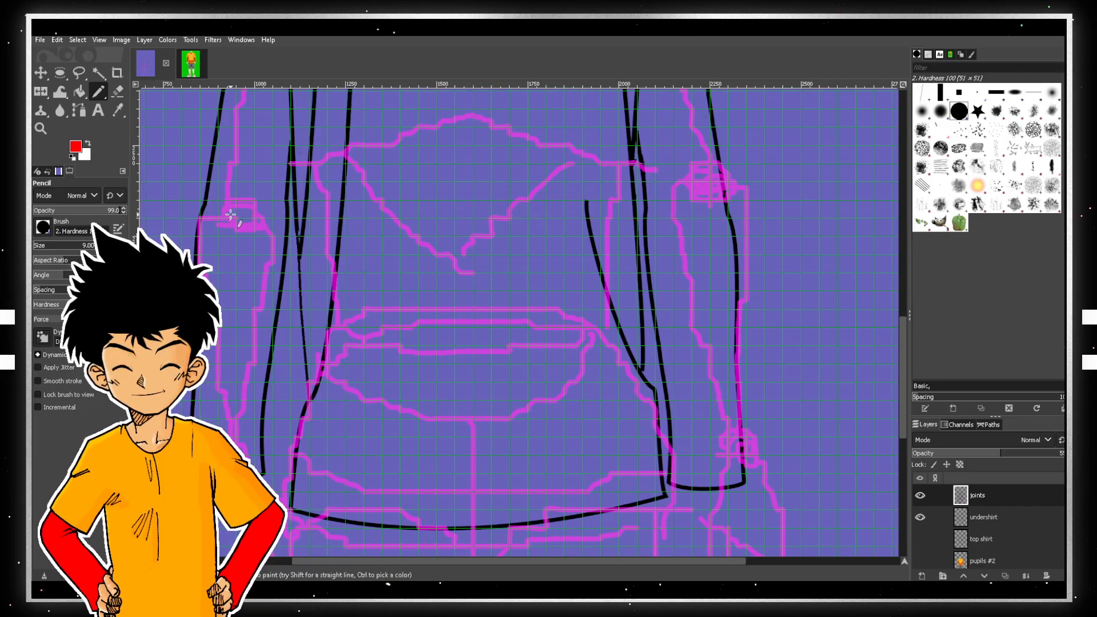
pyautogui.hotkey('ctrl', 'z')
# - Draw two straight horizontal red Pencil guide lines on the joints layer, one across both elbows and one across both cuffs
pyautogui.keyDown('shift'); pyautogui.click(733, 217); pyautogui.keyUp('shift')
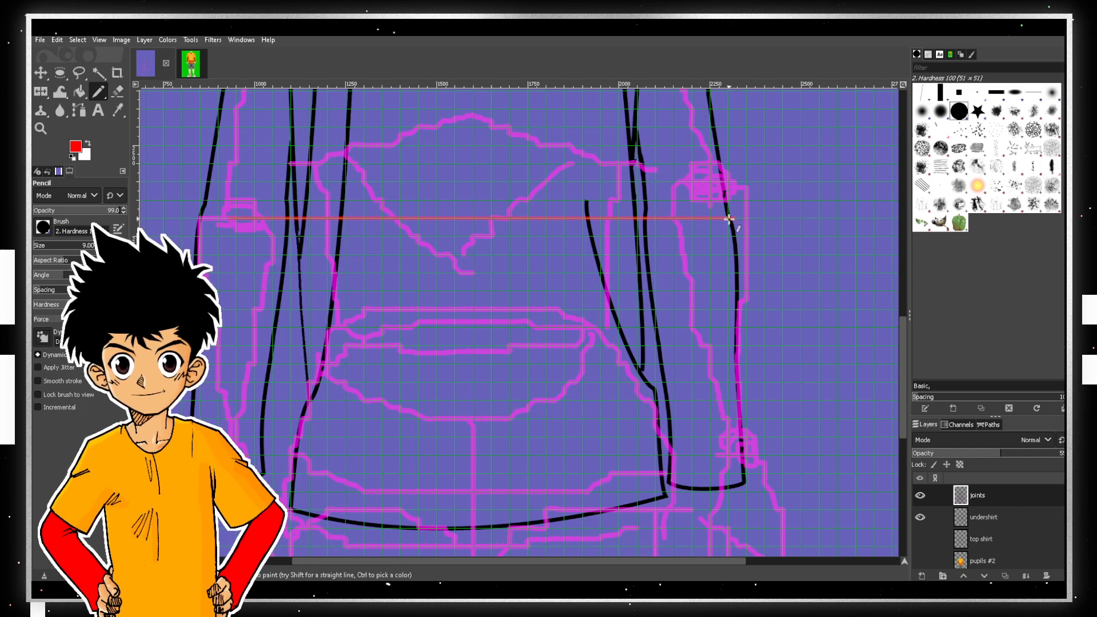
pyautogui.scroll(-5, 764, 289)
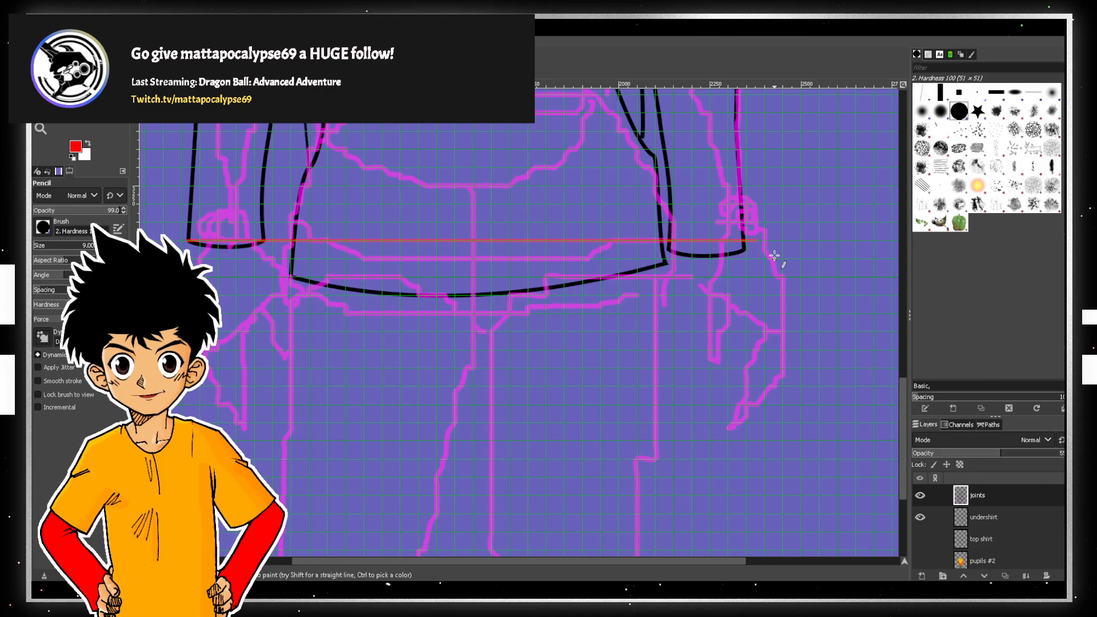
pyautogui.scroll(8, 776, 256)
pyautogui.scroll(-3, 777, 257)
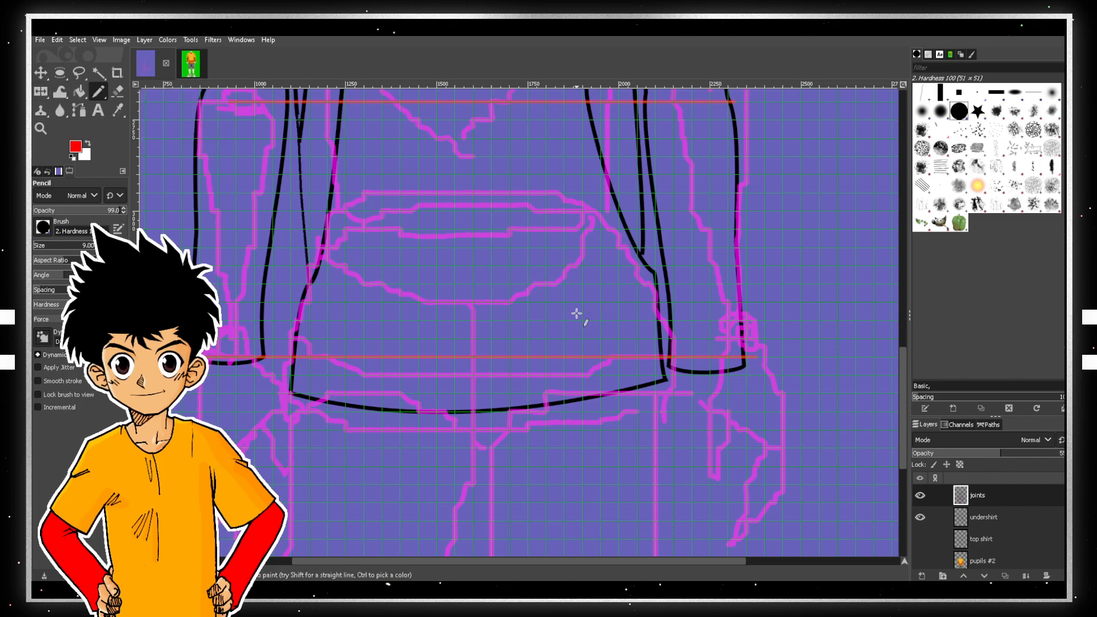
pyautogui.scroll(1, 845, 406)
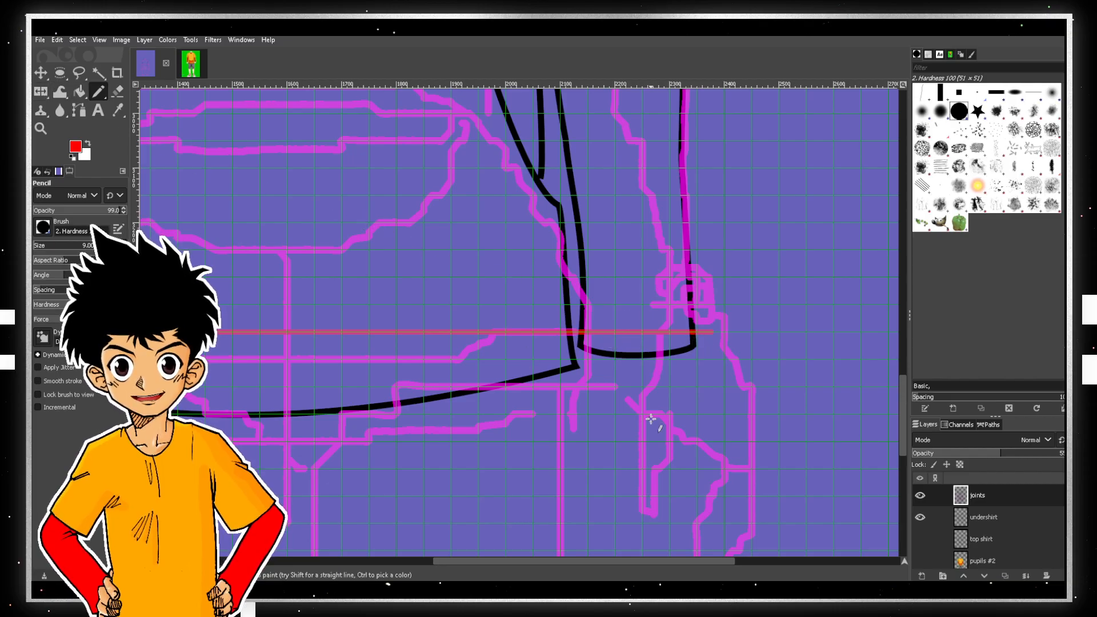
pyautogui.moveTo(647, 560); pyautogui.dragTo(587, 561)
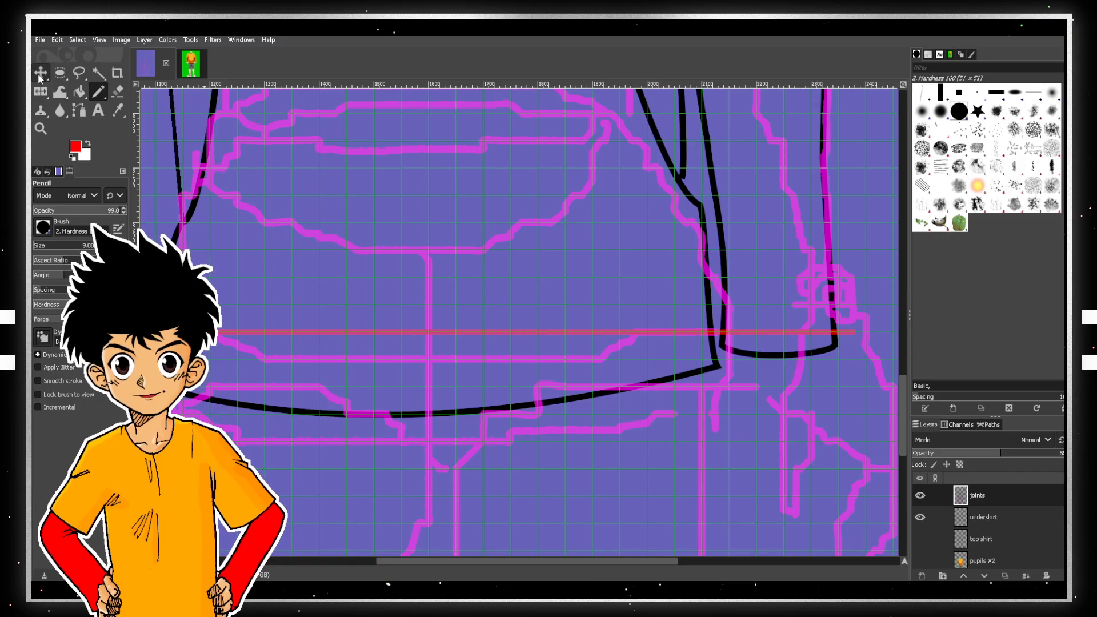
pyautogui.click(60, 73)
pyautogui.moveTo(717, 325); pyautogui.dragTo(861, 355)
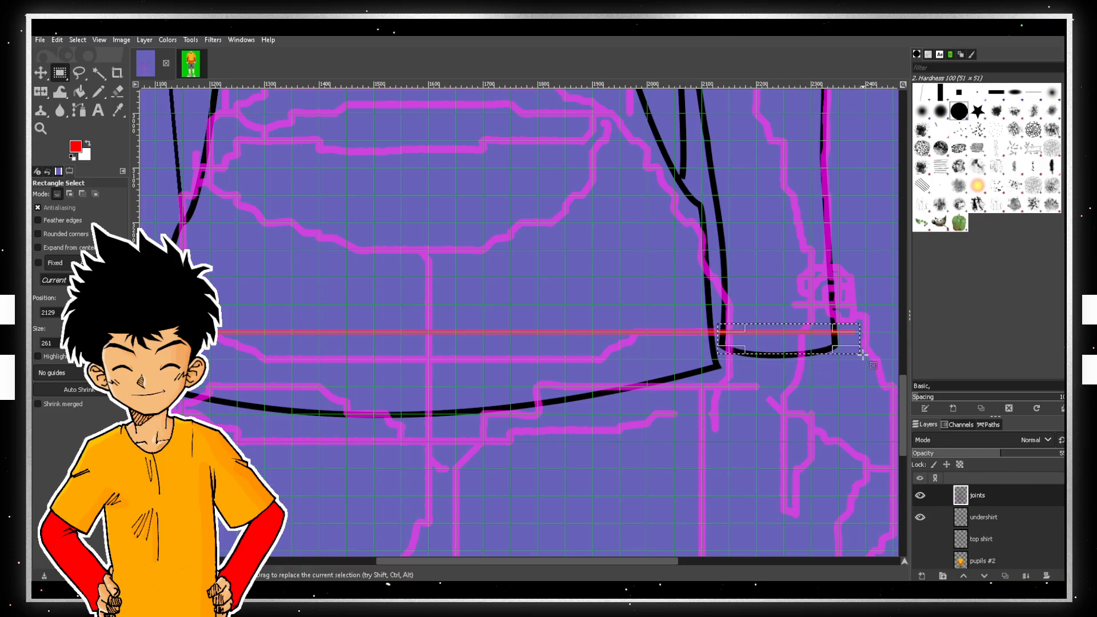
pyautogui.click(837, 361)
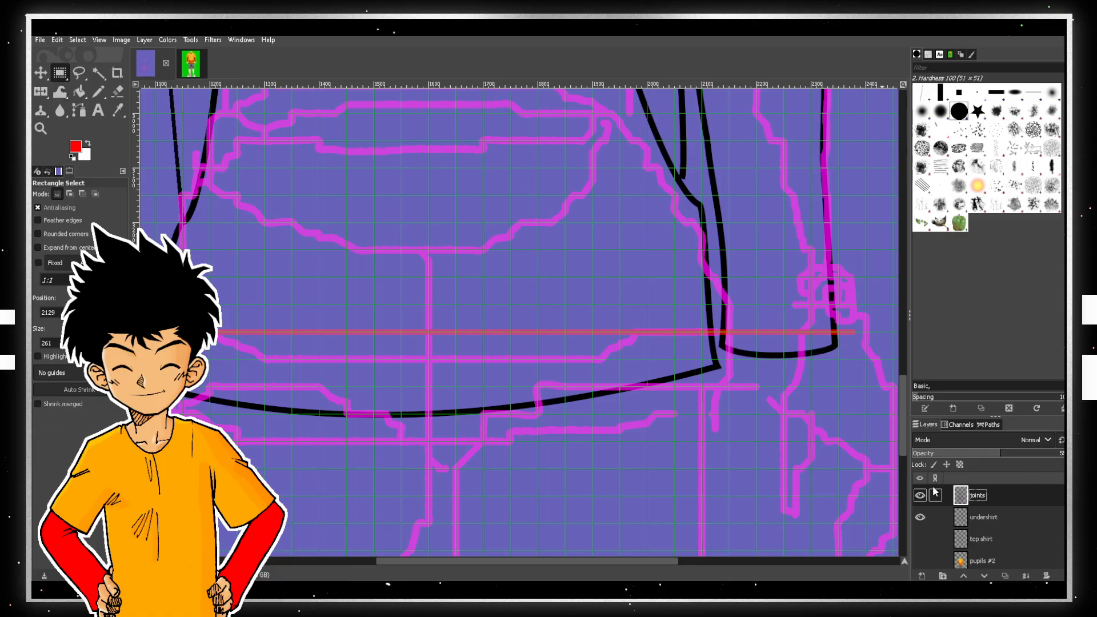
# - On the undershirt layer, outline the right sleeve's cuff with Free Select, then cut and paste it as a floating selection
pyautogui.scroll(-1, 1037, 520)
pyautogui.click(1013, 503)
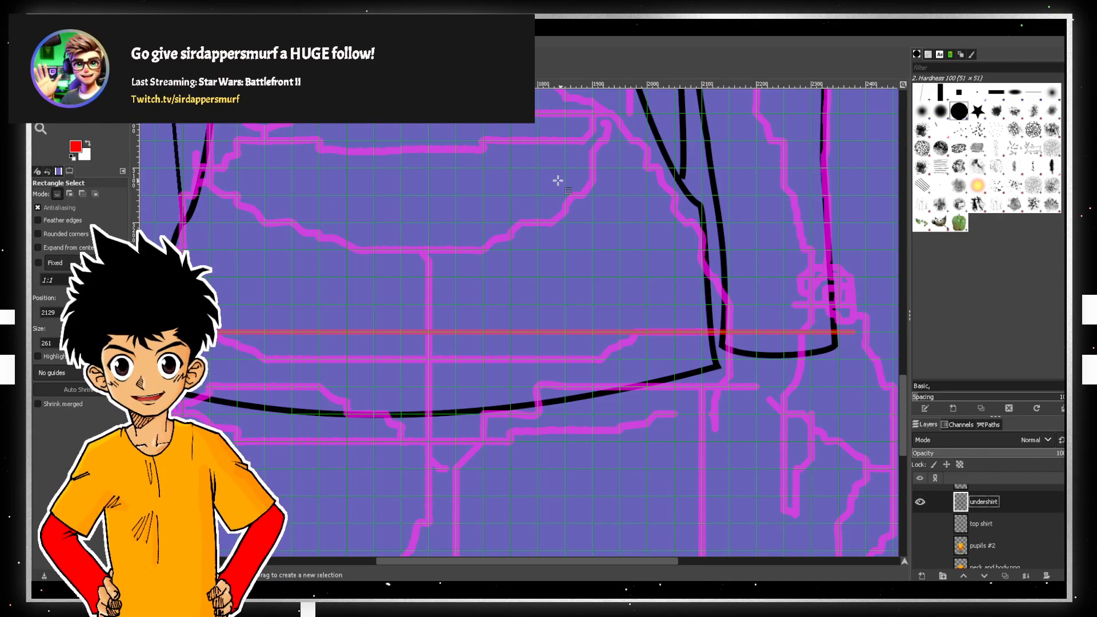
pyautogui.press('f')
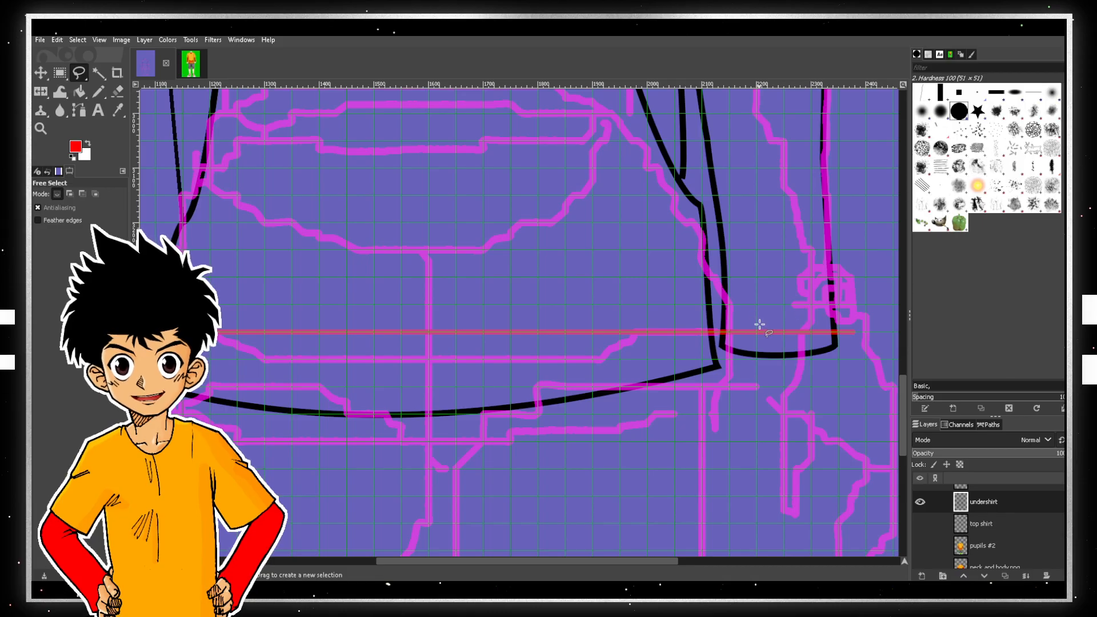
pyautogui.scroll(2, 768, 326)
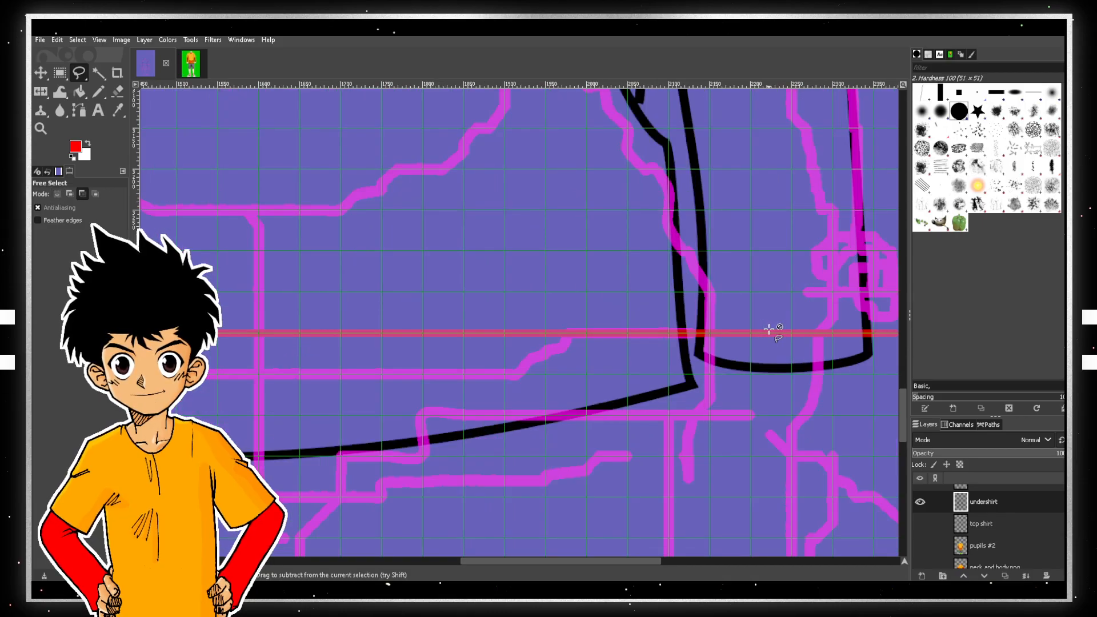
pyautogui.click(692, 320)
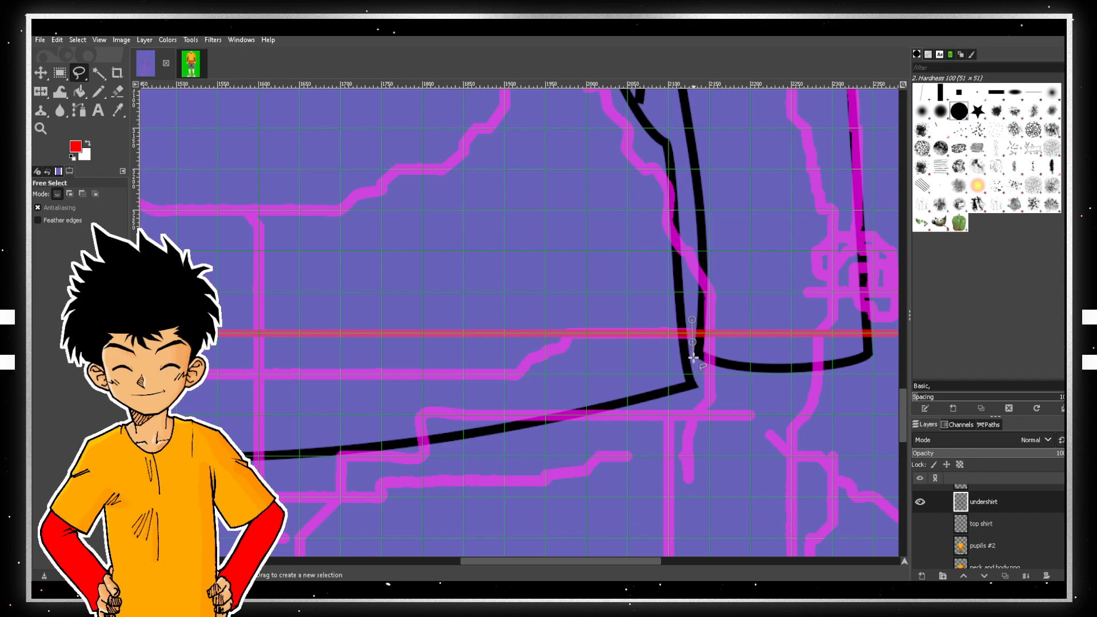
pyautogui.scroll(2, 693, 358)
pyautogui.click(691, 349)
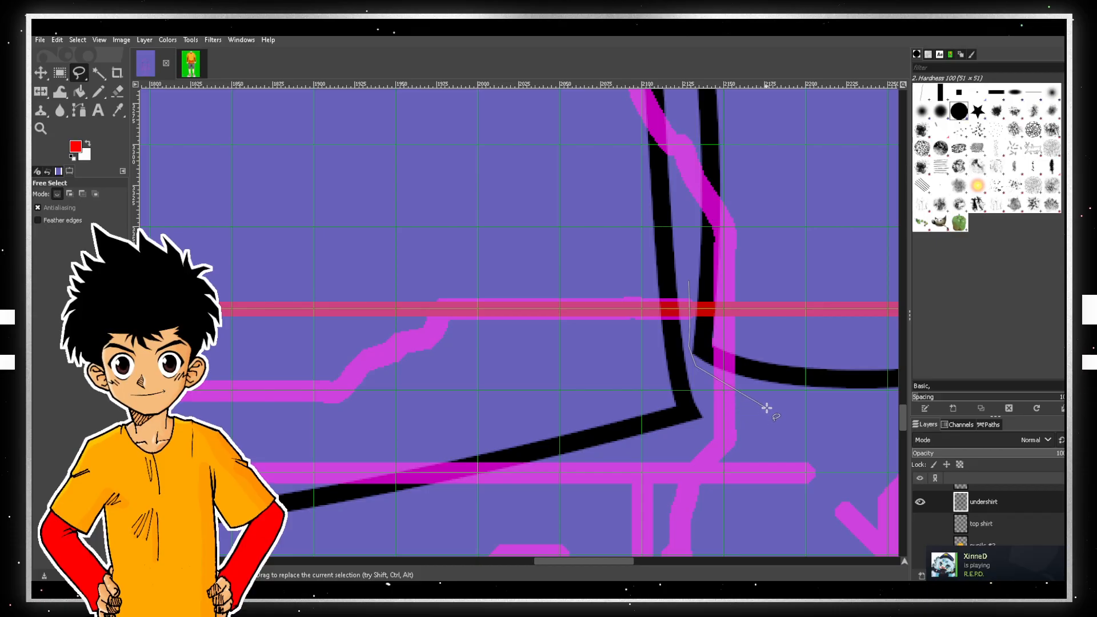
pyautogui.moveTo(627, 561); pyautogui.dragTo(671, 562)
pyautogui.click(636, 400)
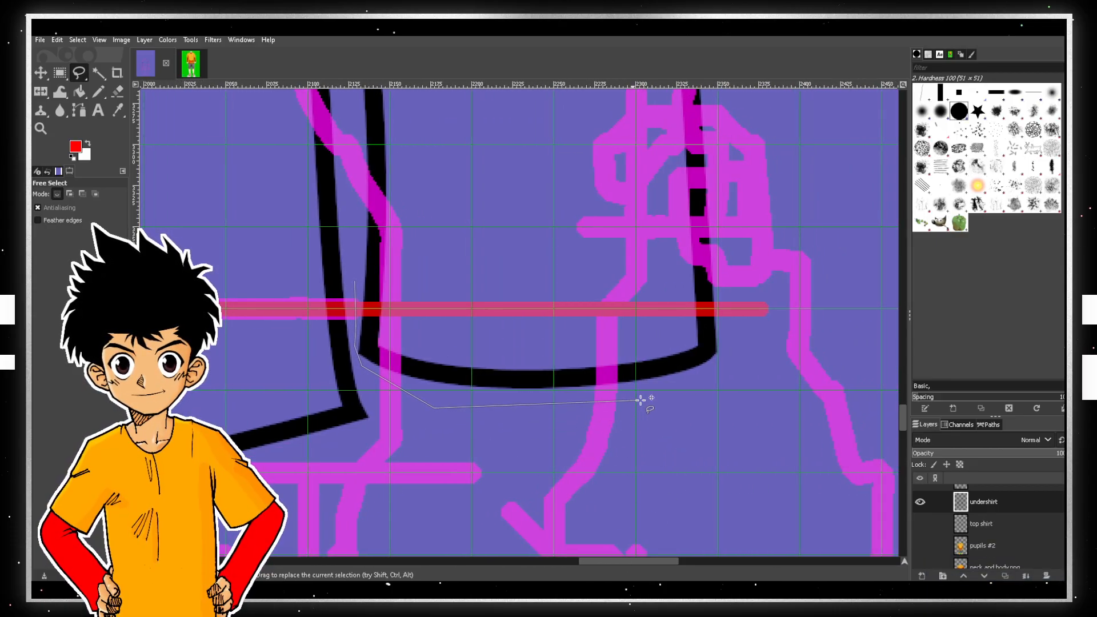
pyautogui.click(741, 368)
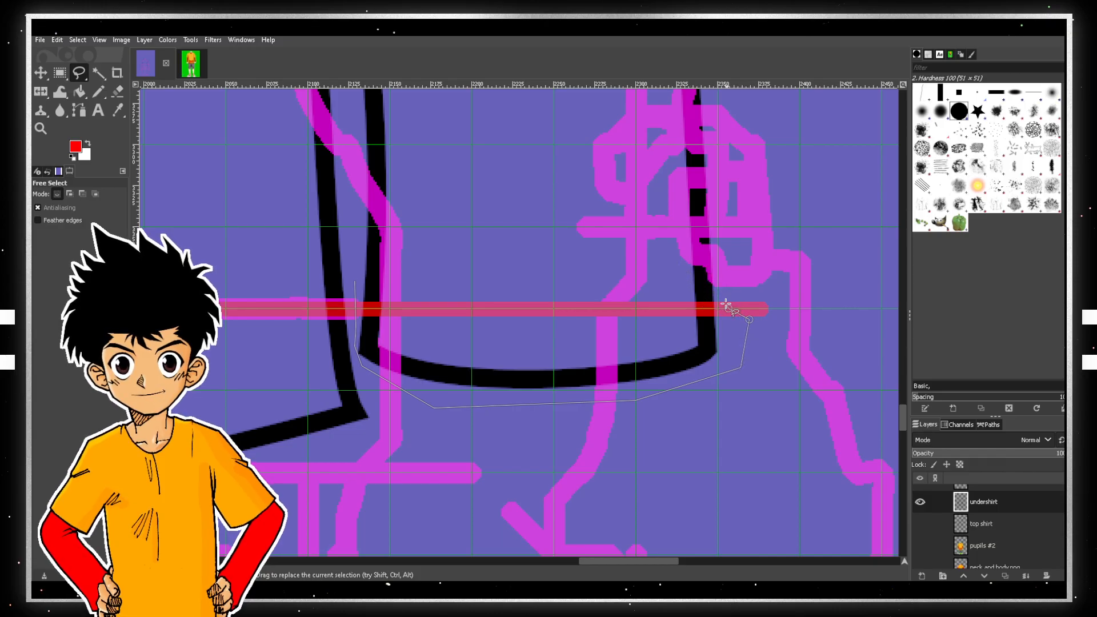
pyautogui.click(676, 299)
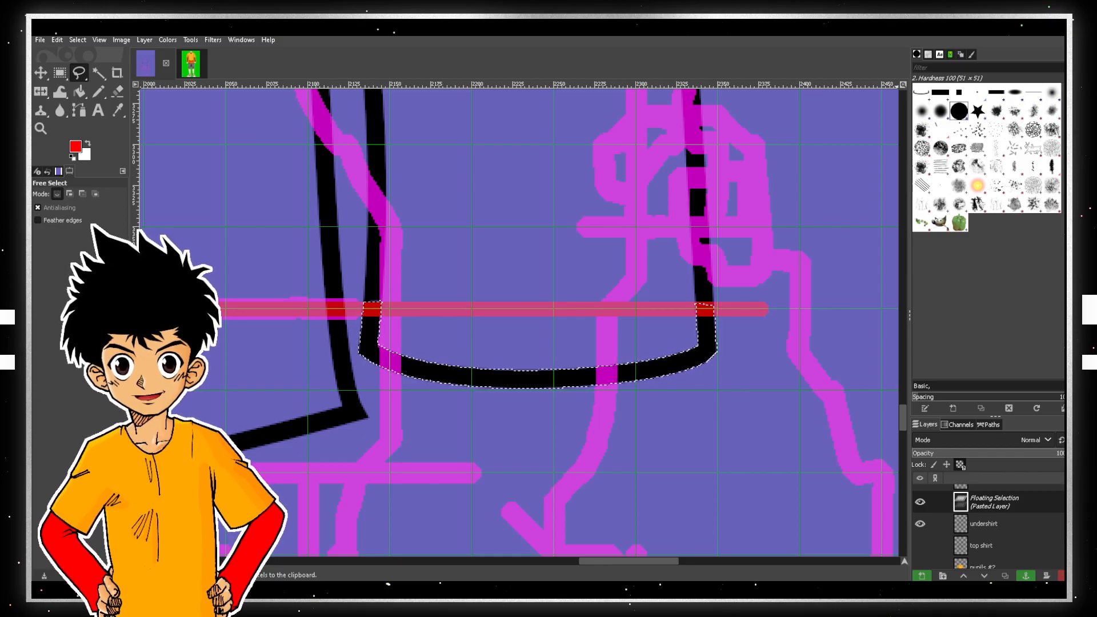
# - Move the floating cuff up about 22 px toward the red guide line, keeping it horizontally aligned with the sleeve
pyautogui.click(41, 73)
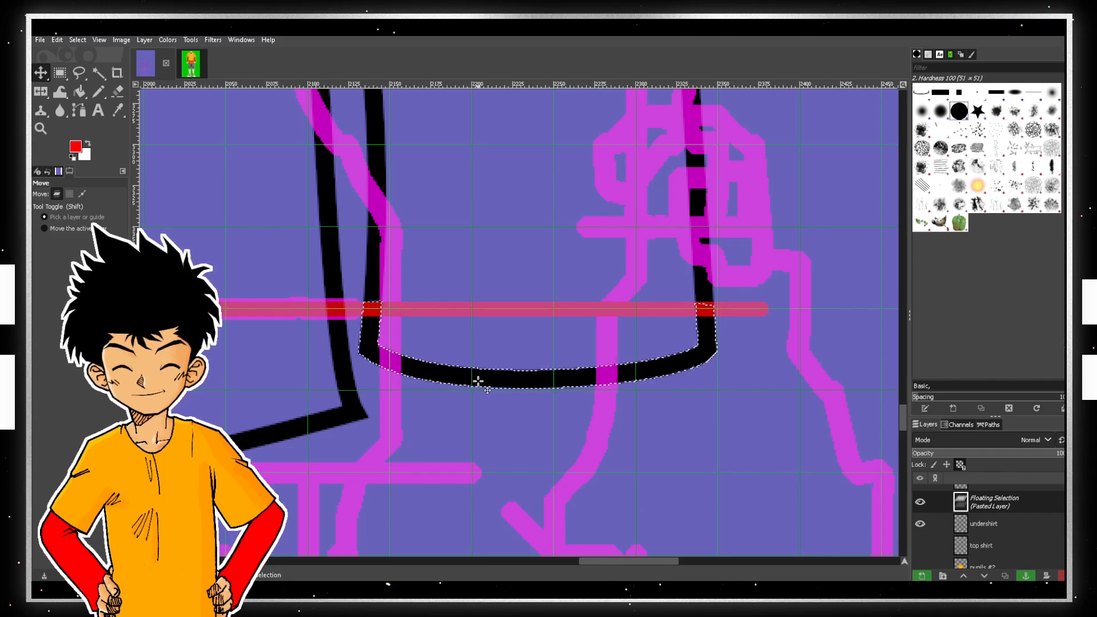
pyautogui.moveTo(478, 380); pyautogui.dragTo(478, 366)
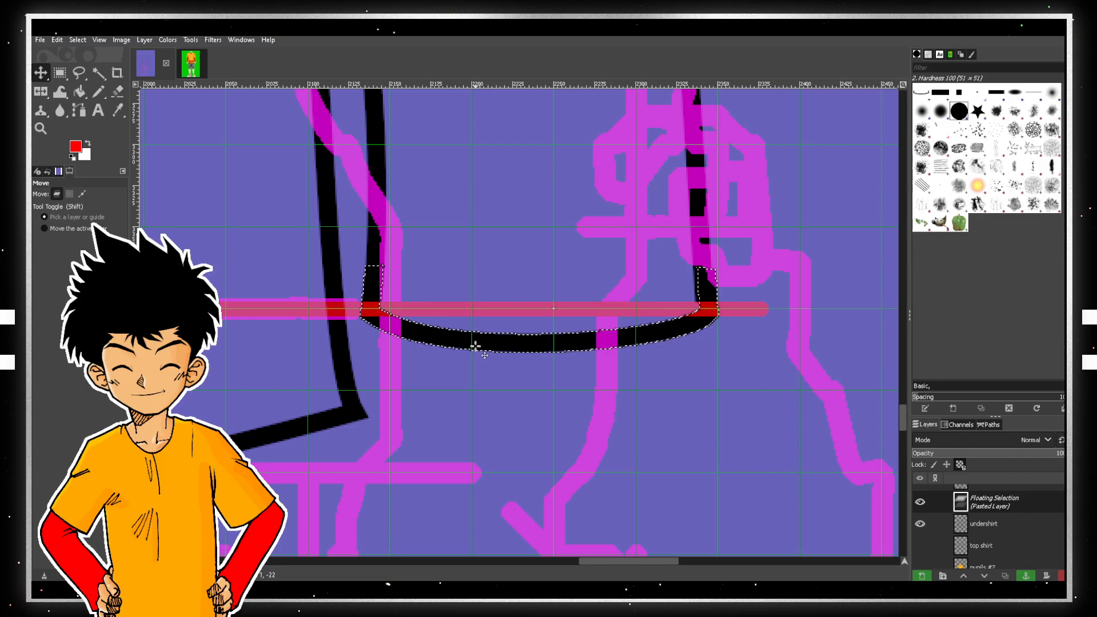
pyautogui.moveTo(474, 346); pyautogui.dragTo(476, 346)
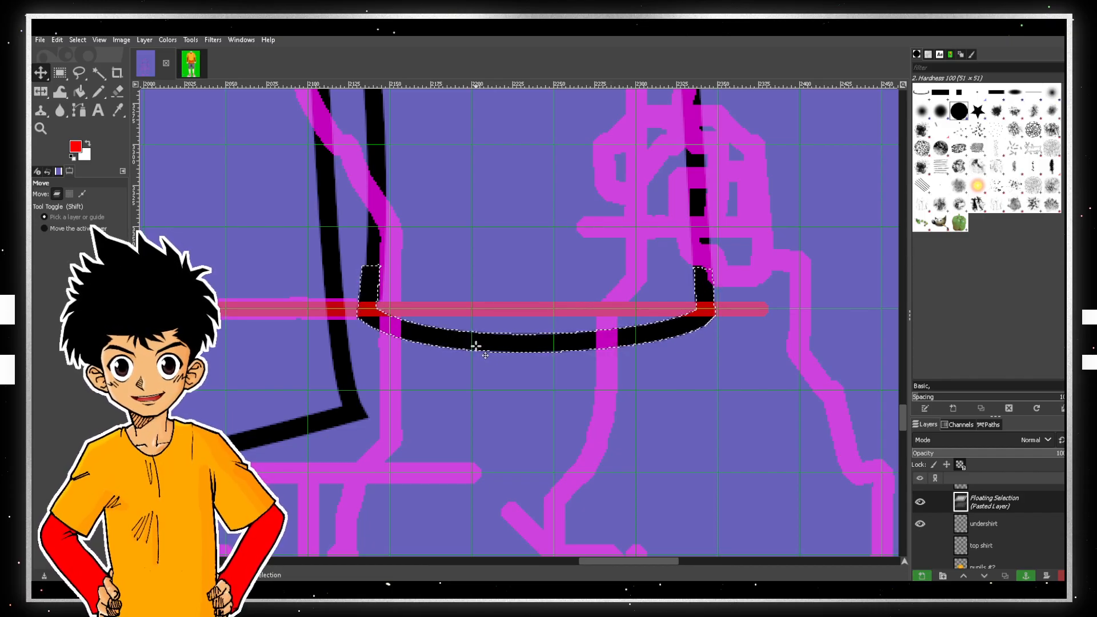
# - Nudge the floating cuff up another 12 px so its curve overlaps the red guide line
pyautogui.keyDown('ctrl'); pyautogui.scroll(-3, 452, 325); pyautogui.keyUp('ctrl')
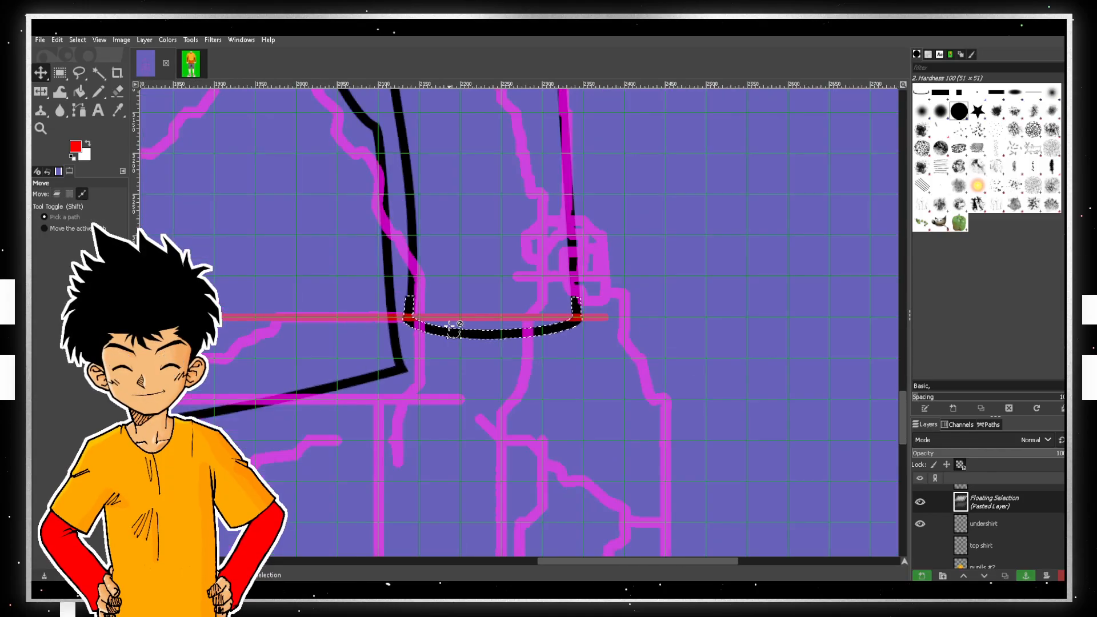
pyautogui.moveTo(599, 563); pyautogui.dragTo(507, 554)
pyautogui.press('Up')
pyautogui.press('Up')
pyautogui.press('Up')
pyautogui.press('Up')
pyautogui.press('Up')
pyautogui.press('Up')
pyautogui.press('Up')
pyautogui.press('Up')
pyautogui.press('Up')
pyautogui.press('Up')
pyautogui.press('Up')
pyautogui.press('Up')
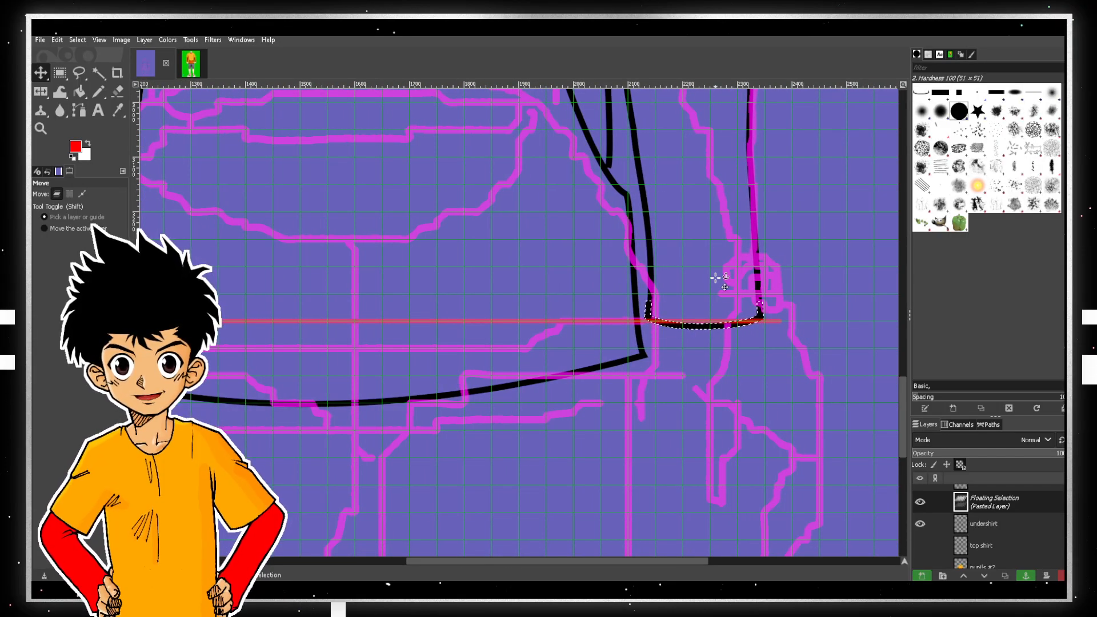
pyautogui.moveTo(671, 562); pyautogui.dragTo(650, 540)
pyautogui.scroll(3, 862, 353)
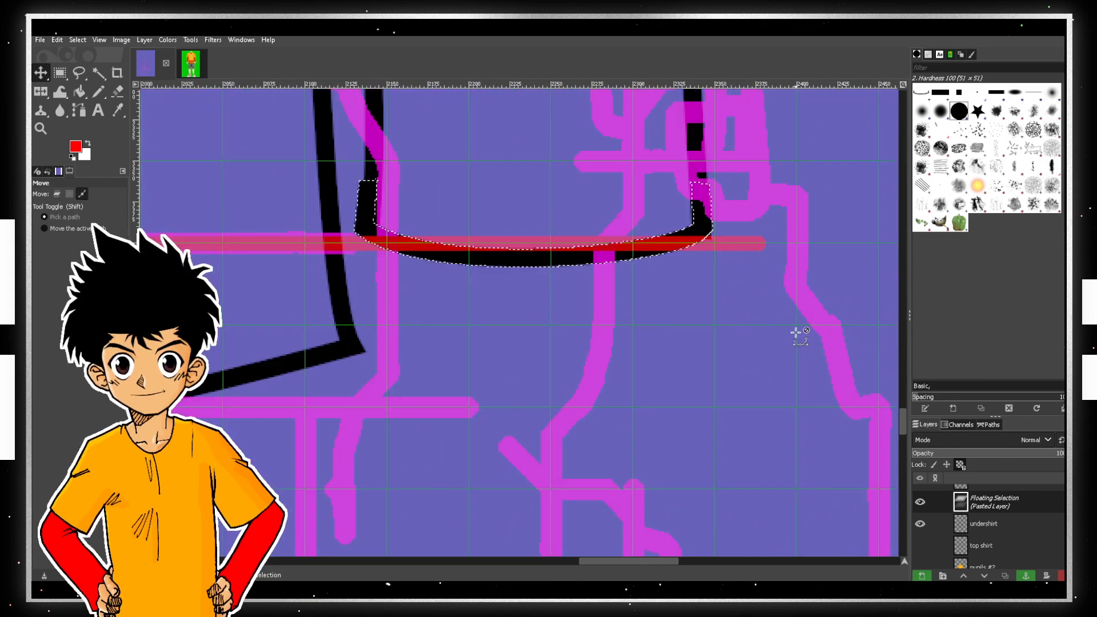
pyautogui.scroll(1, 739, 302)
pyautogui.scroll(5, 737, 302)
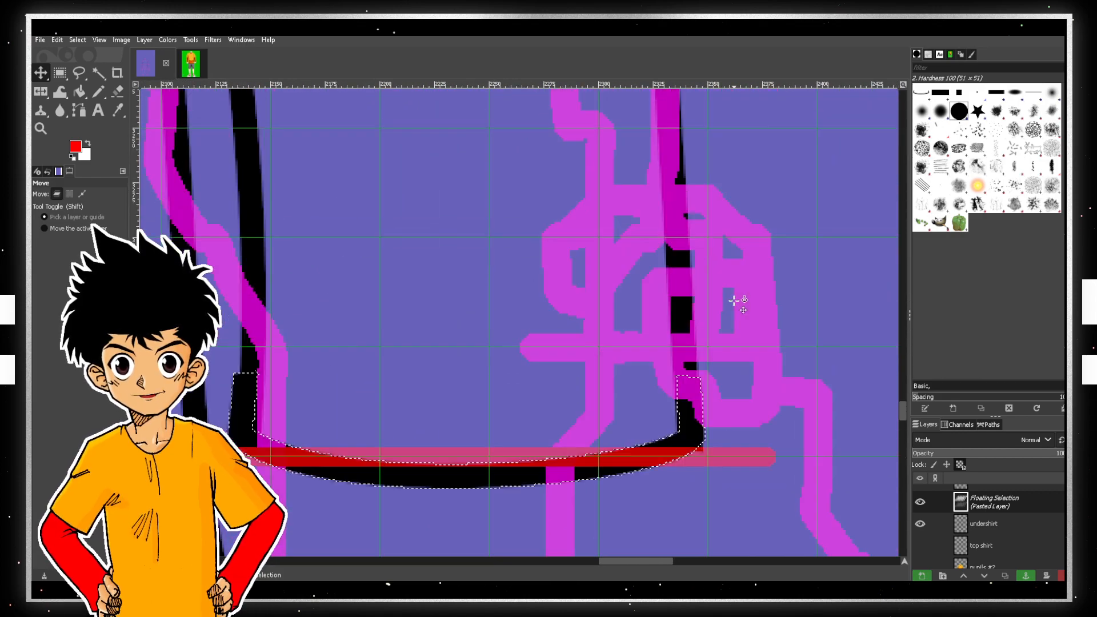
# - Nudge the pasted cuff hem up to meet the sleeve outline and anchor it to the undershirt layer
pyautogui.press('Up')
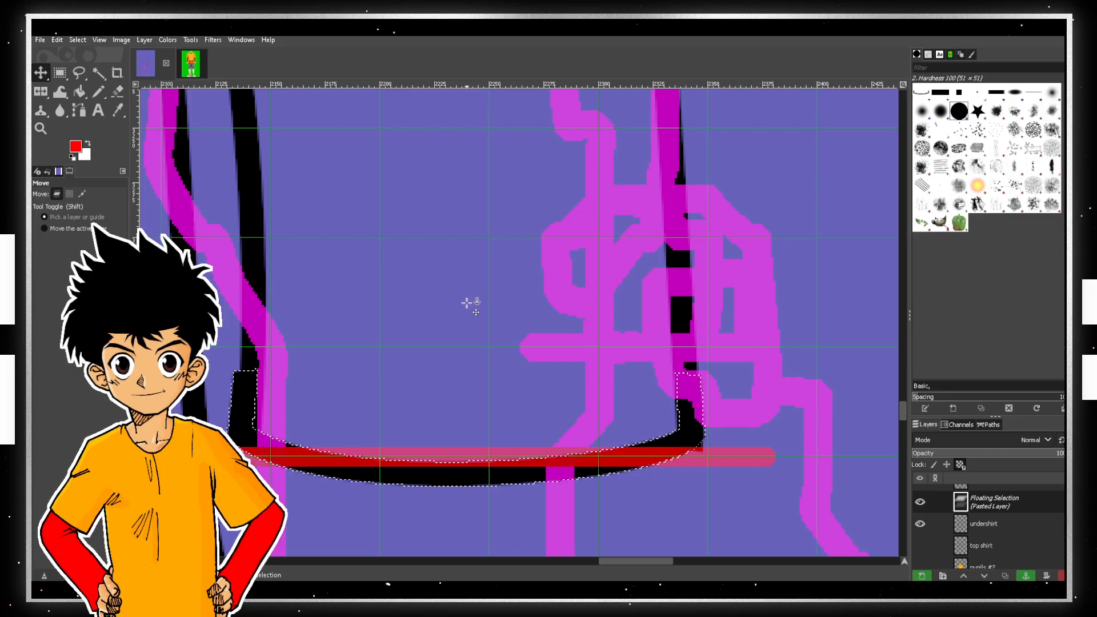
pyautogui.click(468, 303)
pyautogui.scroll(1, 952, 521)
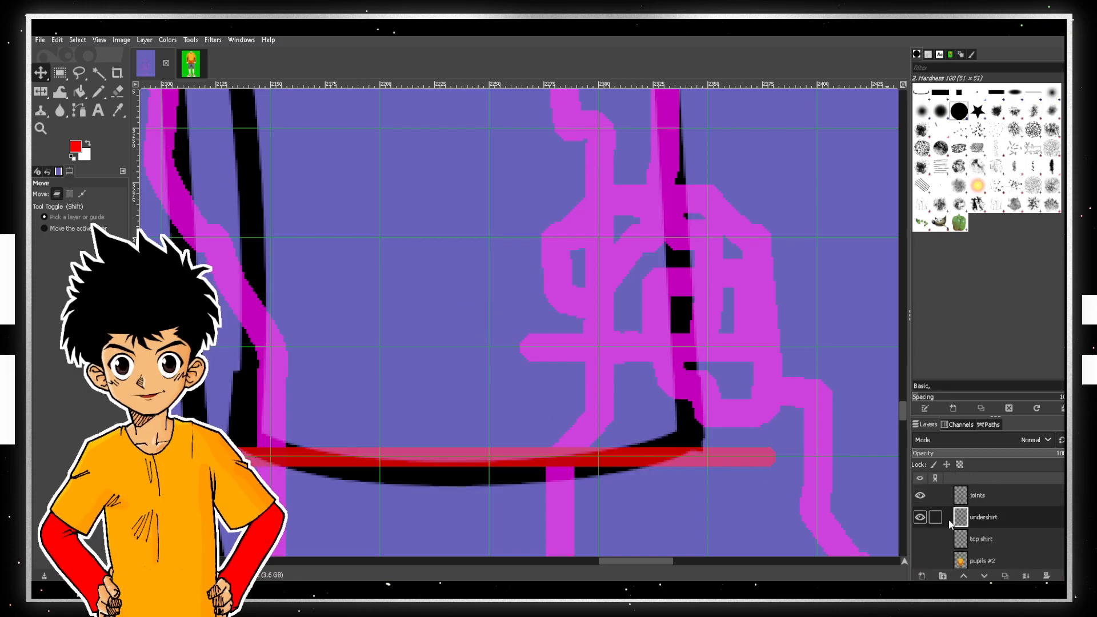
# - Hide the joints layer so only the undershirt line art shows
pyautogui.click(917, 496)
pyautogui.scroll(-1, 916, 524)
pyautogui.scroll(-6, 649, 387)
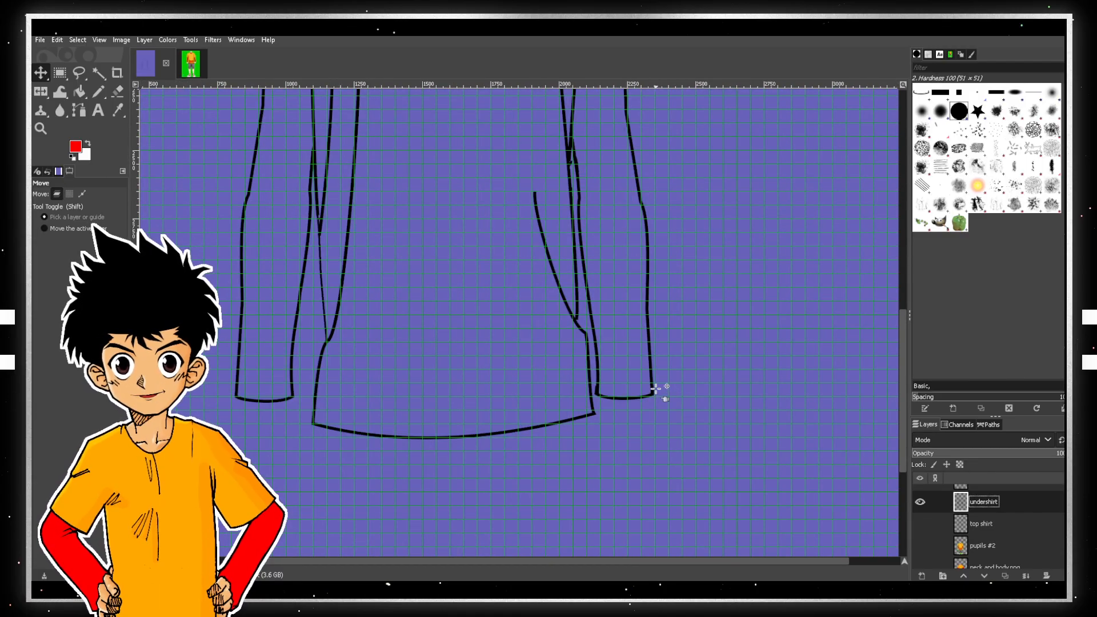
# - Erase the excess outline at the corners of the pasted sleeve cuff on the undershirt layer
pyautogui.scroll(4, 650, 386)
pyautogui.hotkey('shift', 'e')
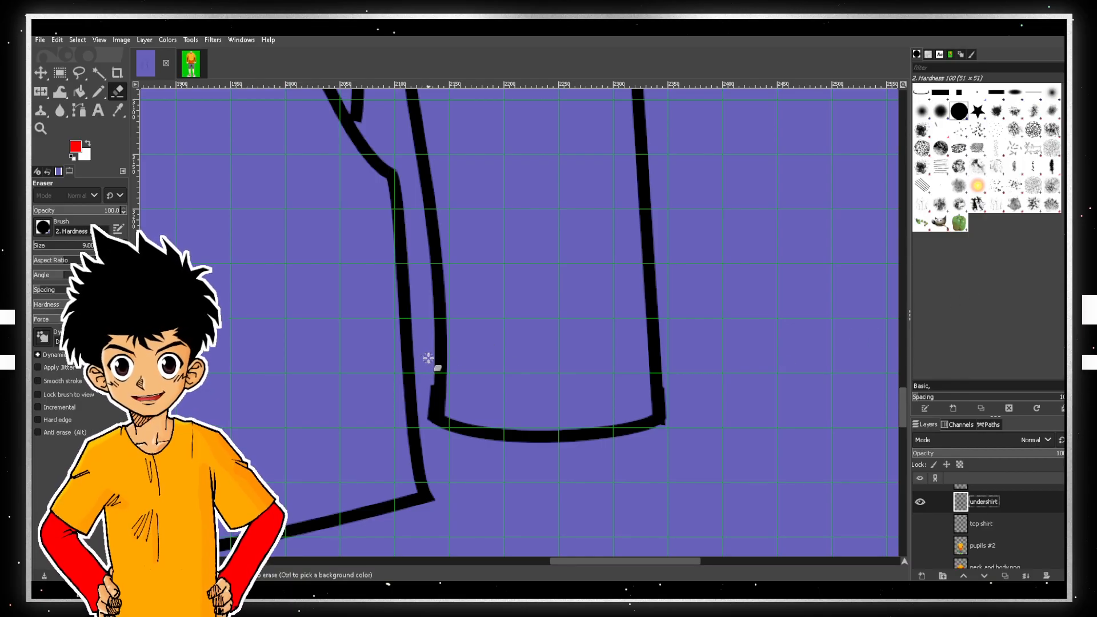
pyautogui.scroll(-3, 426, 359)
pyautogui.scroll(1, 424, 311)
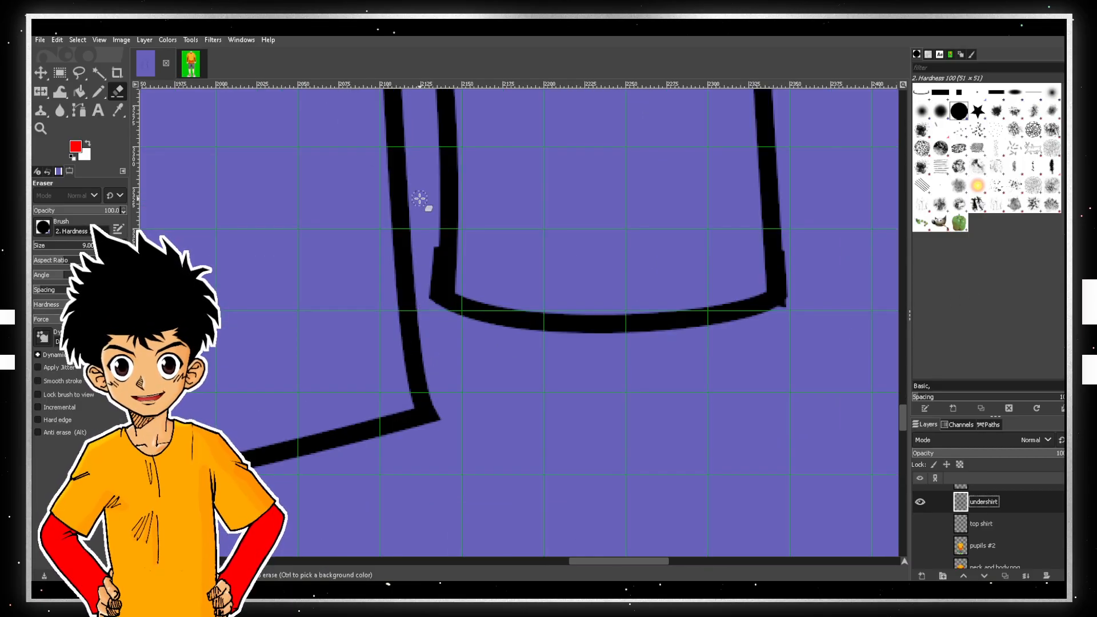
pyautogui.click(429, 229)
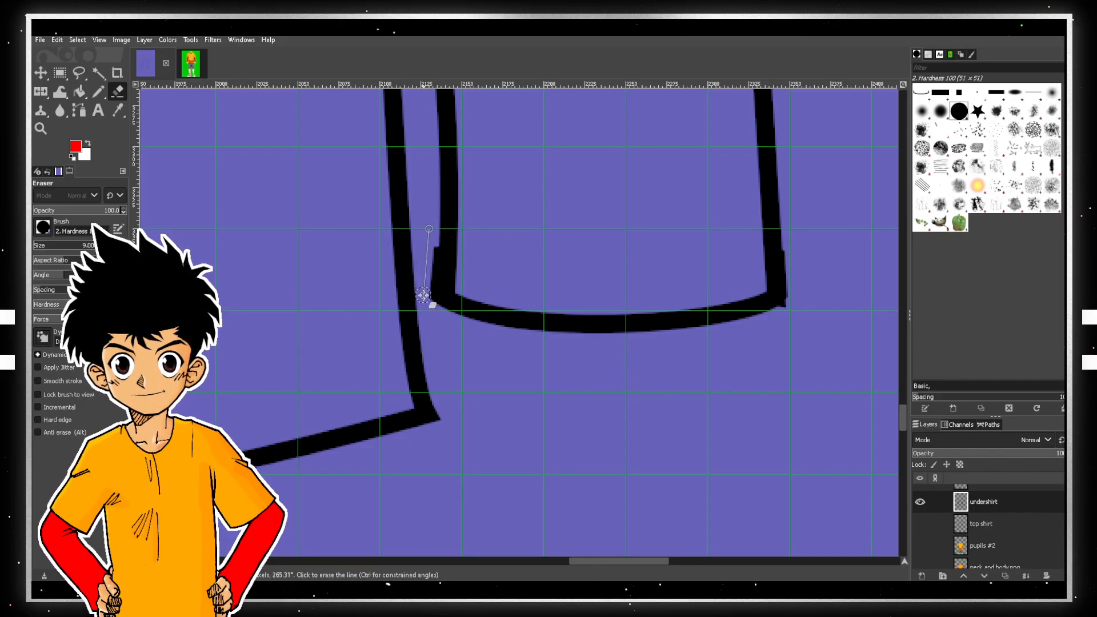
pyautogui.click(426, 295)
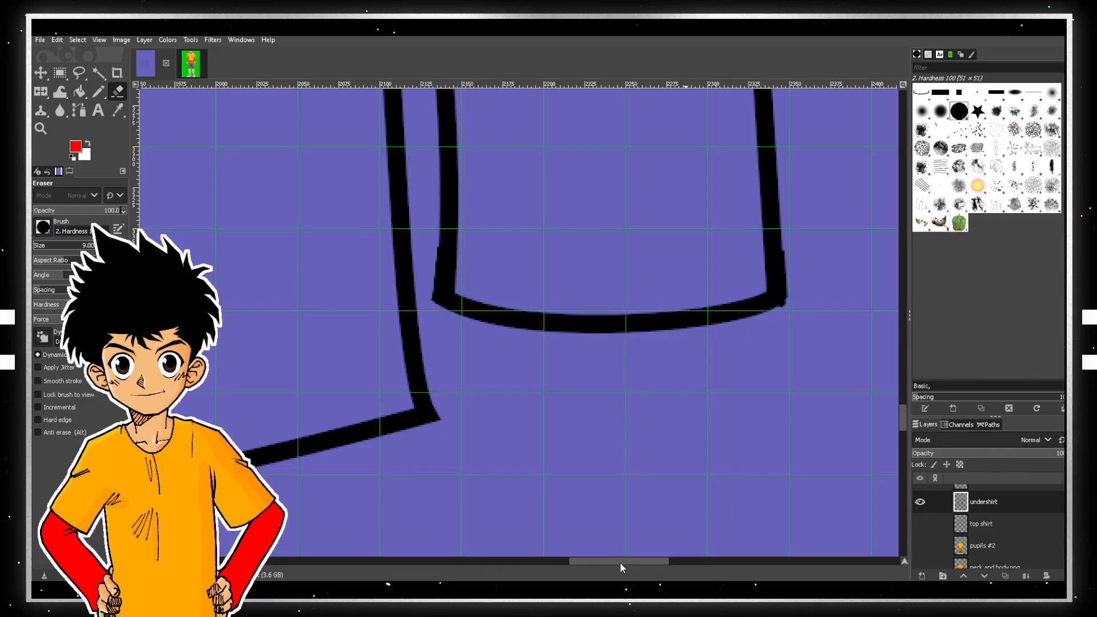
pyautogui.moveTo(626, 563); pyautogui.dragTo(636, 560)
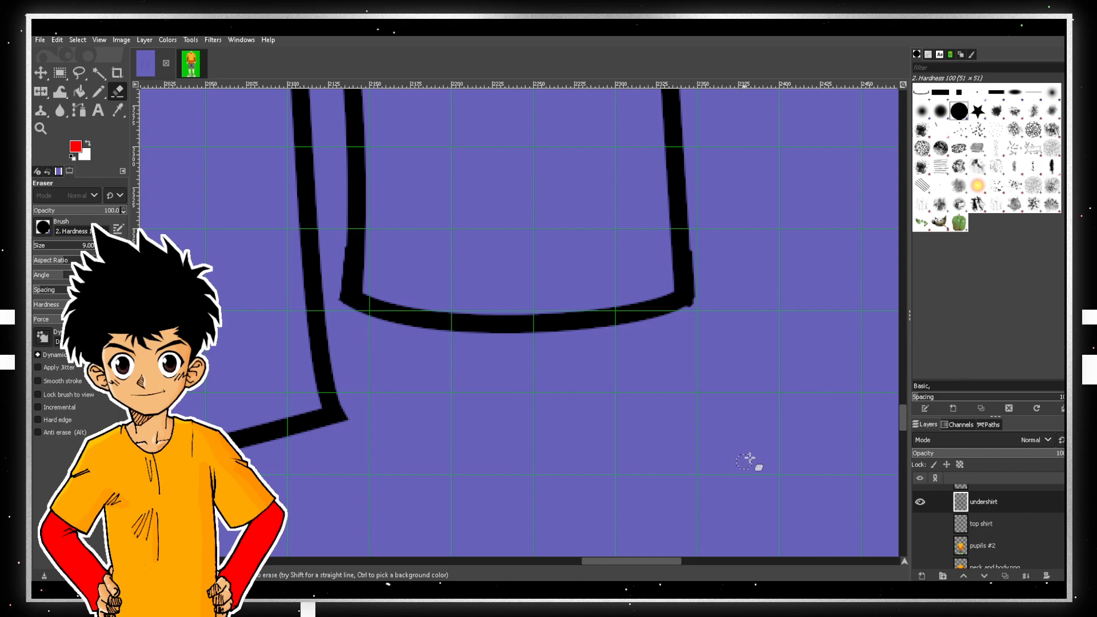
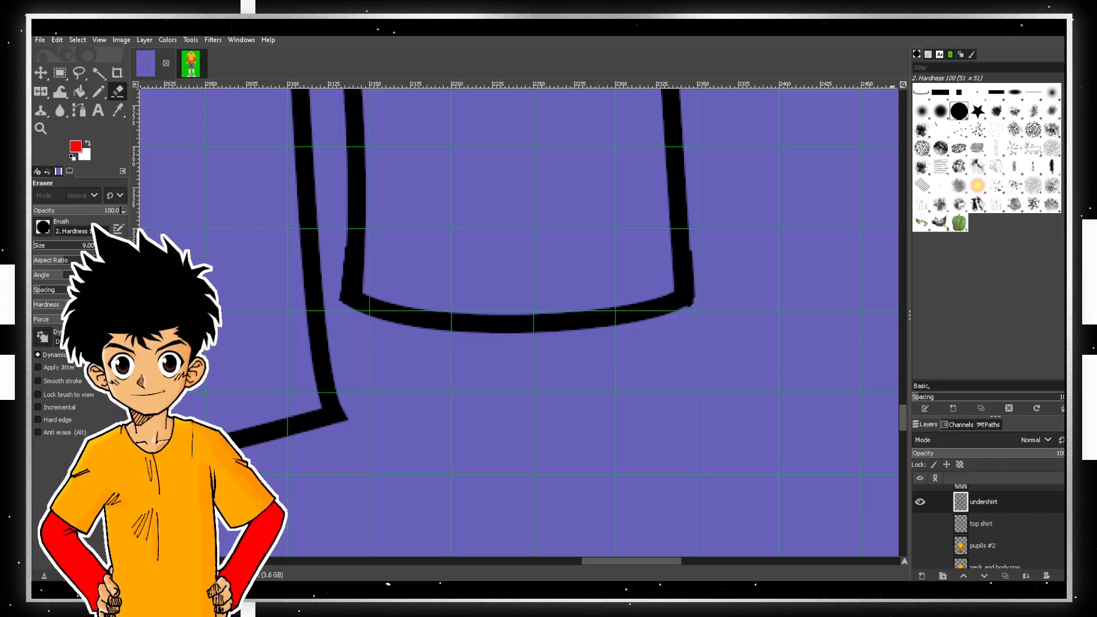
# - Compare the undershirt and top shirt outlines by toggling their visibility, leaving only the top shirt layer shown
pyautogui.keyDown('ctrl'); pyautogui.scroll(-3, 723, 257); pyautogui.keyUp('ctrl')
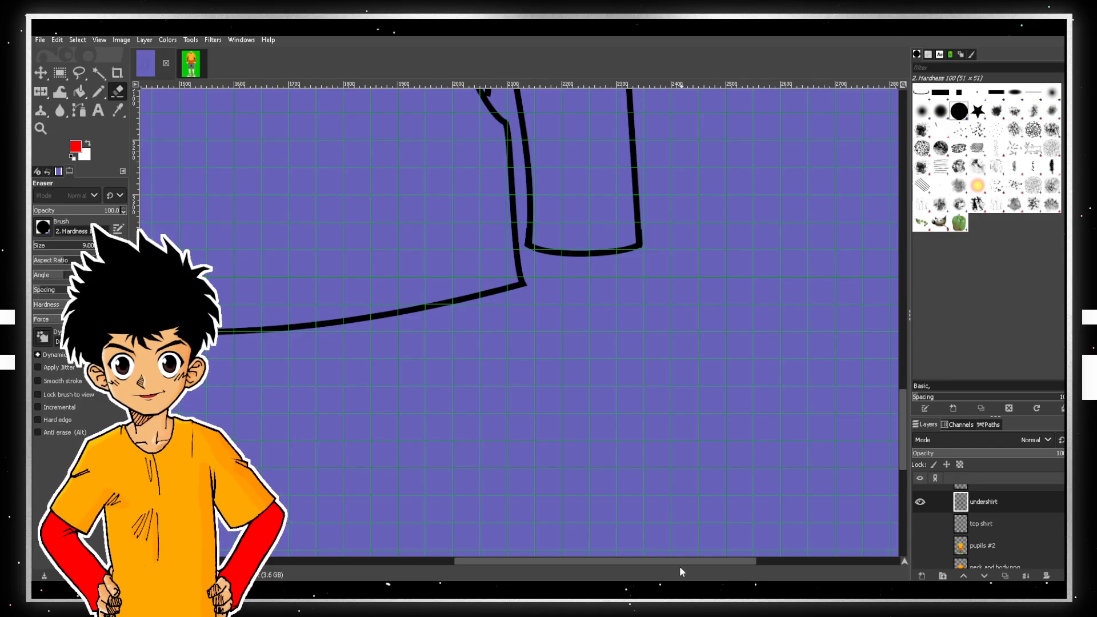
pyautogui.moveTo(688, 565); pyautogui.dragTo(512, 552)
pyautogui.scroll(-4, 624, 411)
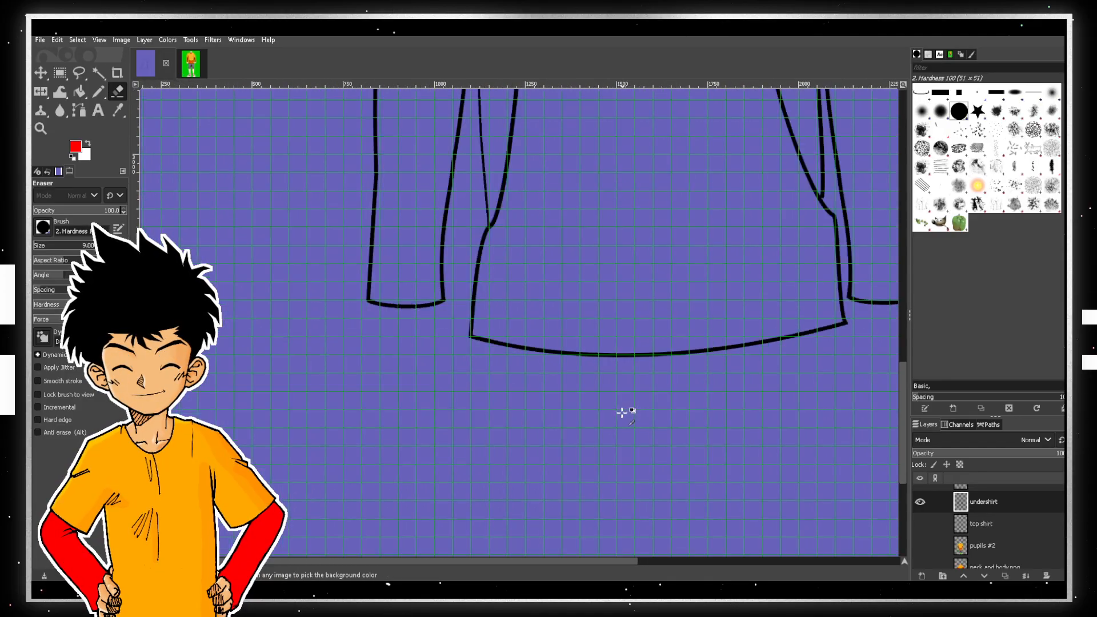
pyautogui.scroll(2, 625, 420)
pyautogui.scroll(5, 671, 406)
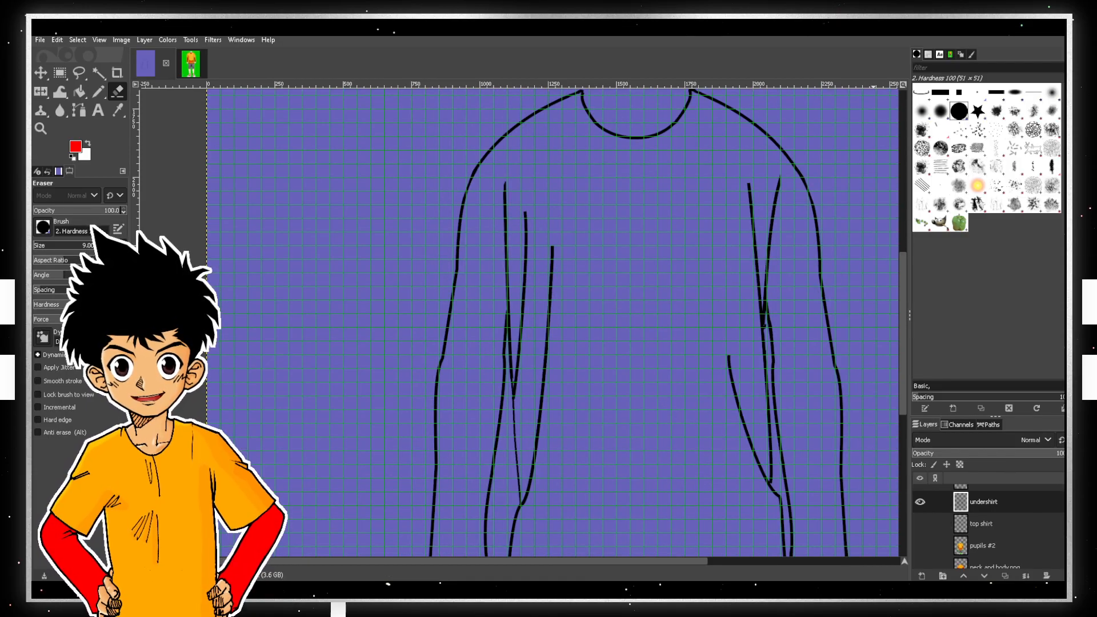
pyautogui.click(920, 524)
pyautogui.click(918, 503)
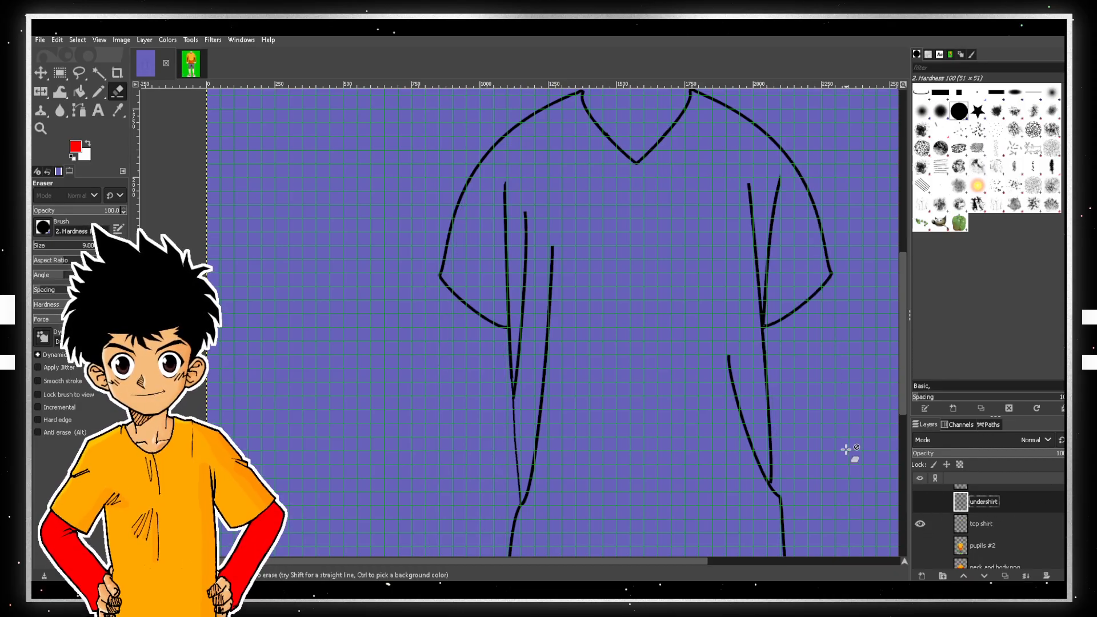
pyautogui.click(918, 504)
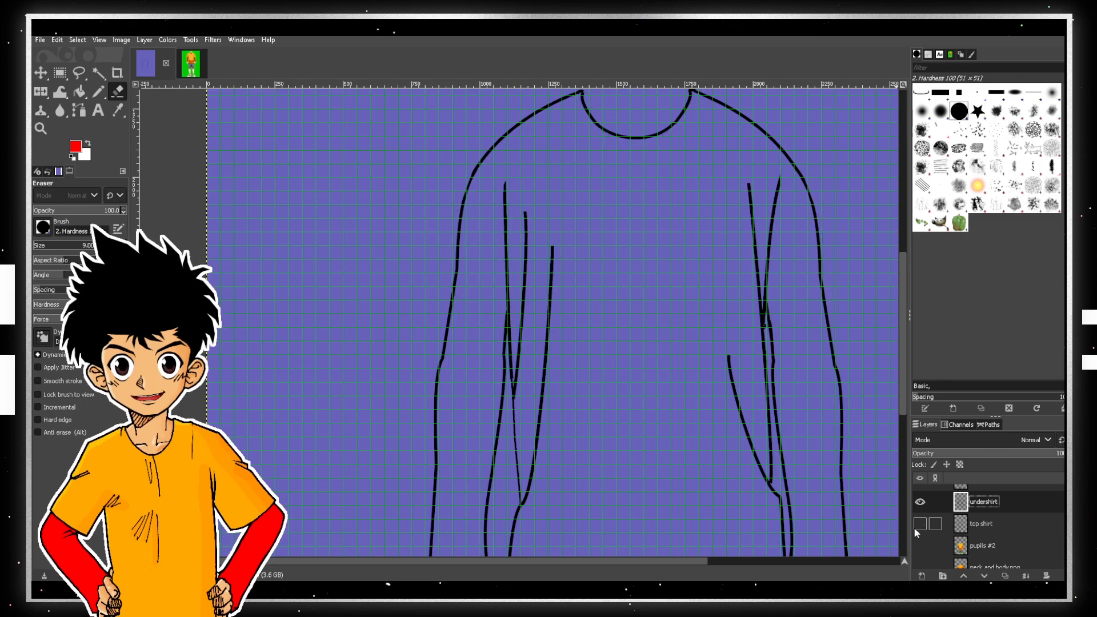
pyautogui.click(920, 523)
pyautogui.click(920, 524)
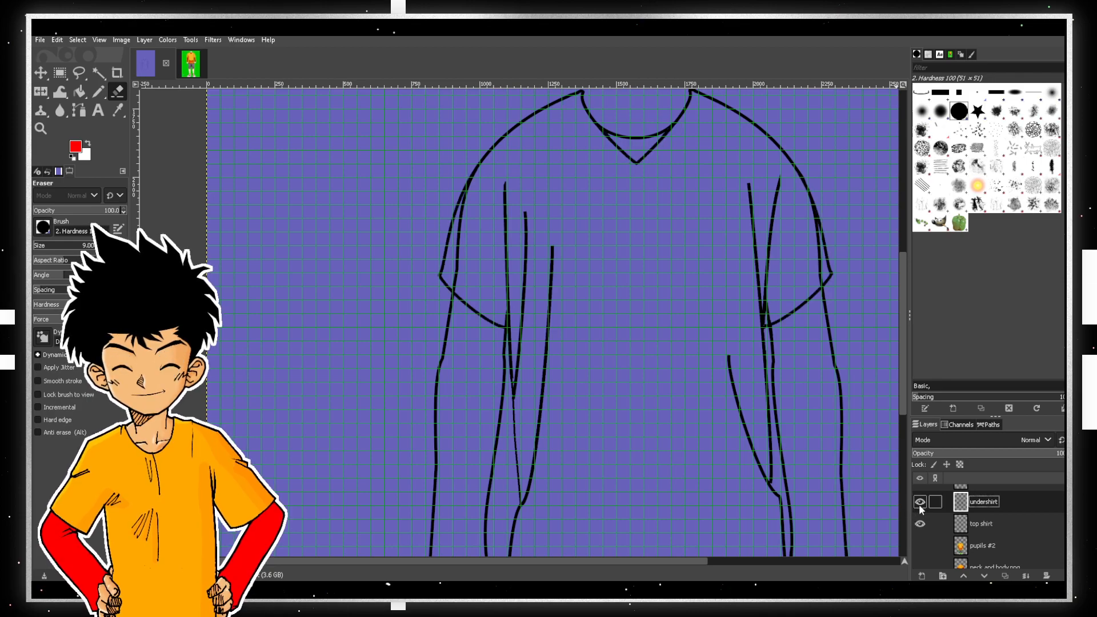
pyautogui.click(920, 503)
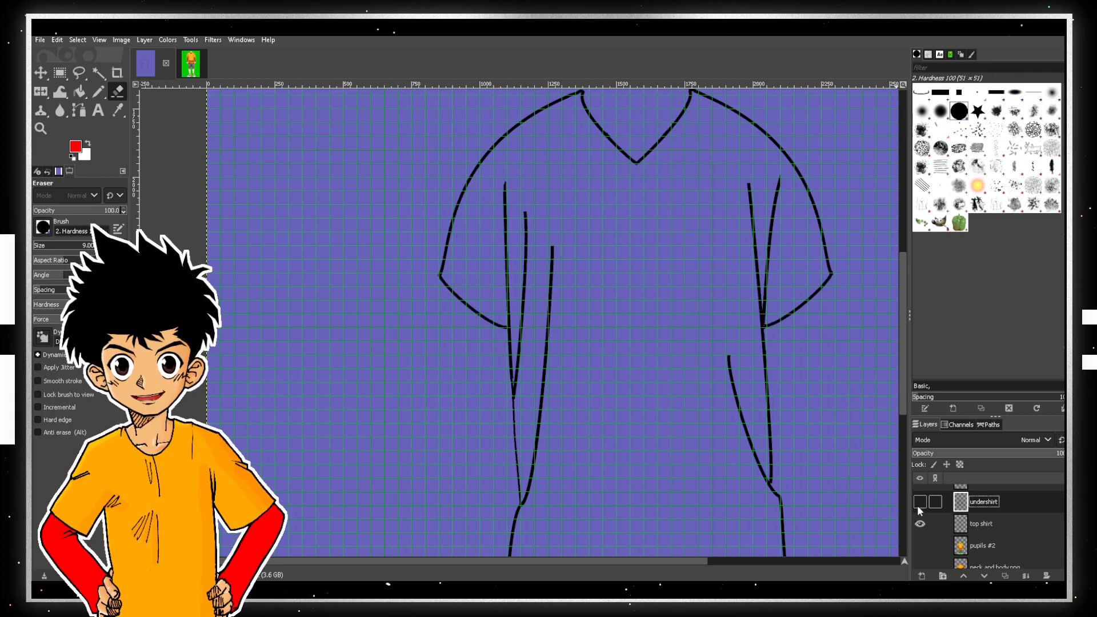
# - Select the area inside the shirt outline on the top shirt layer with Fuzzy Select
pyautogui.click(1017, 531)
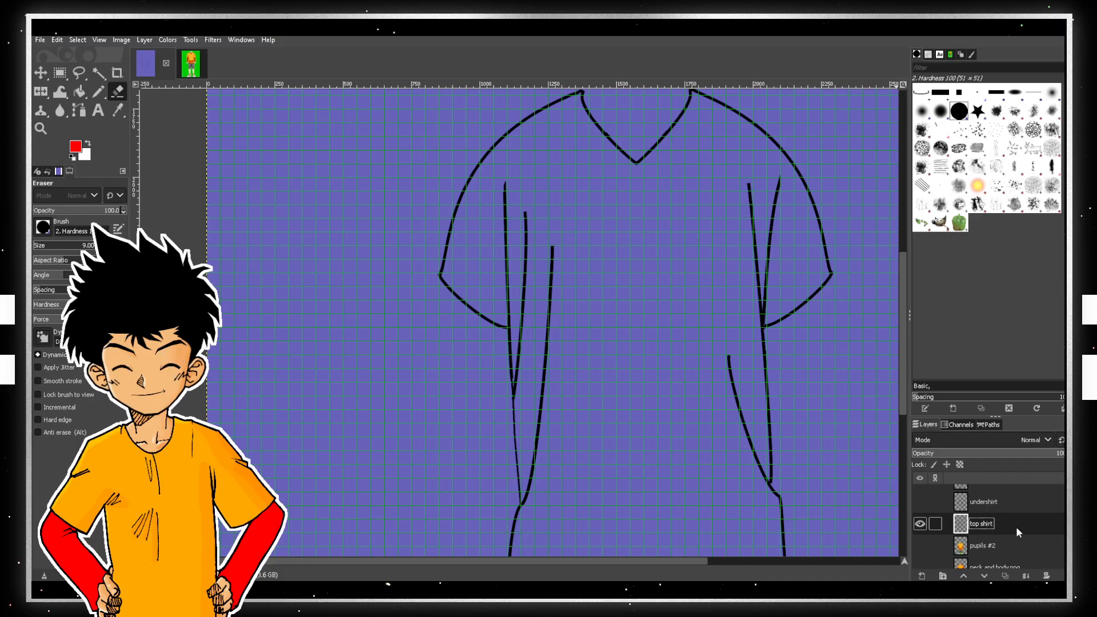
pyautogui.click(99, 72)
pyautogui.click(617, 236)
pyautogui.scroll(-3, 734, 285)
pyautogui.scroll(-3, 737, 286)
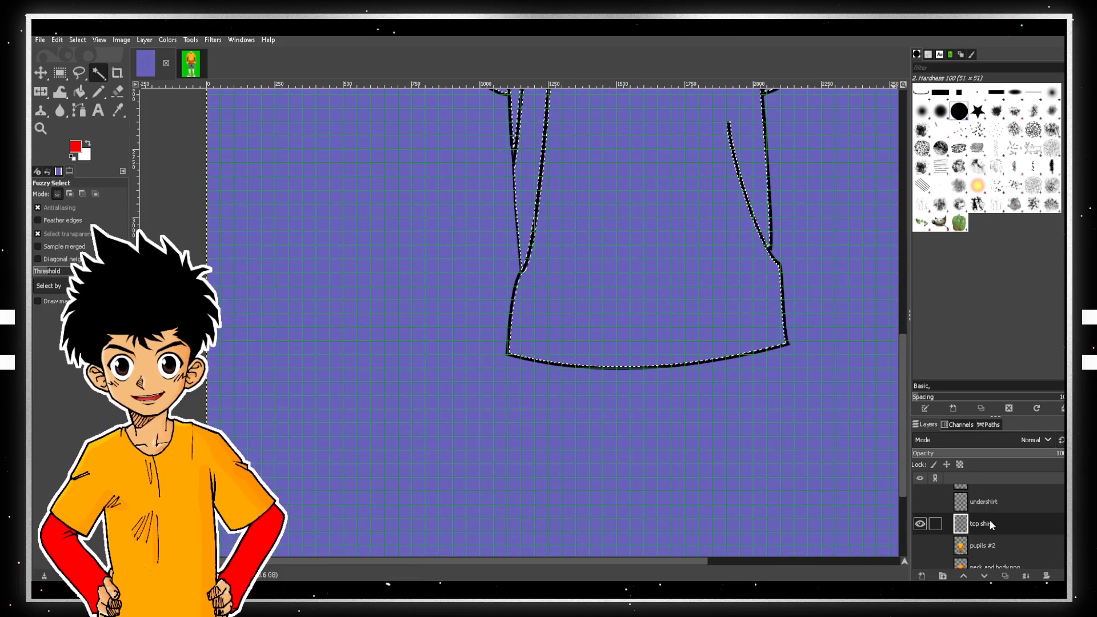
# - Create a new transparent layer named "undershit color" above the top shirt layer
pyautogui.click(920, 576)
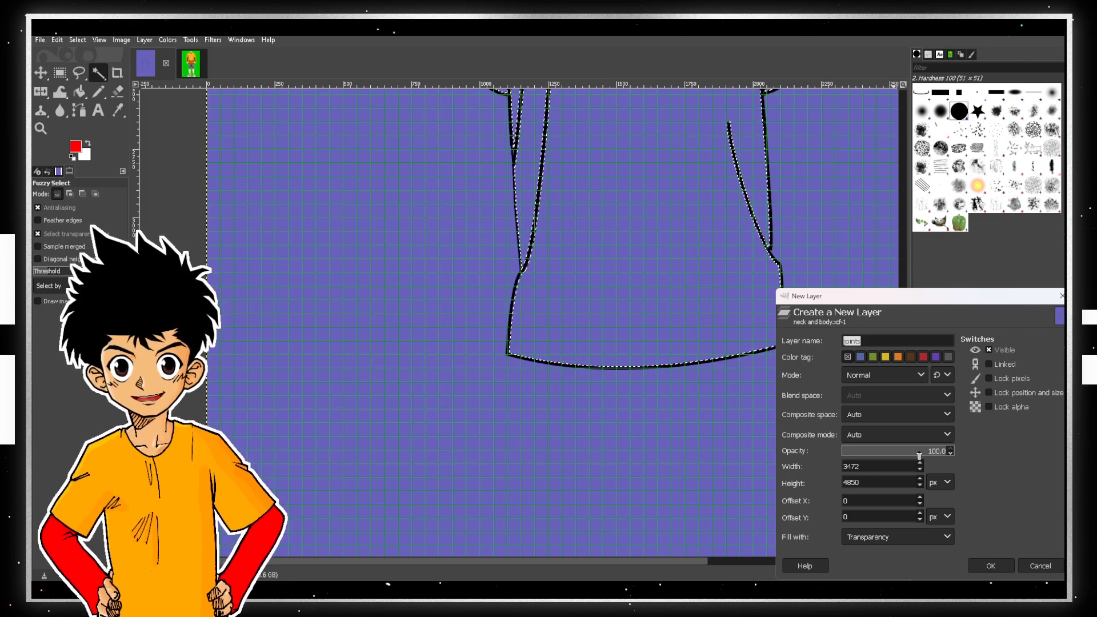
pyautogui.write('undershit color')
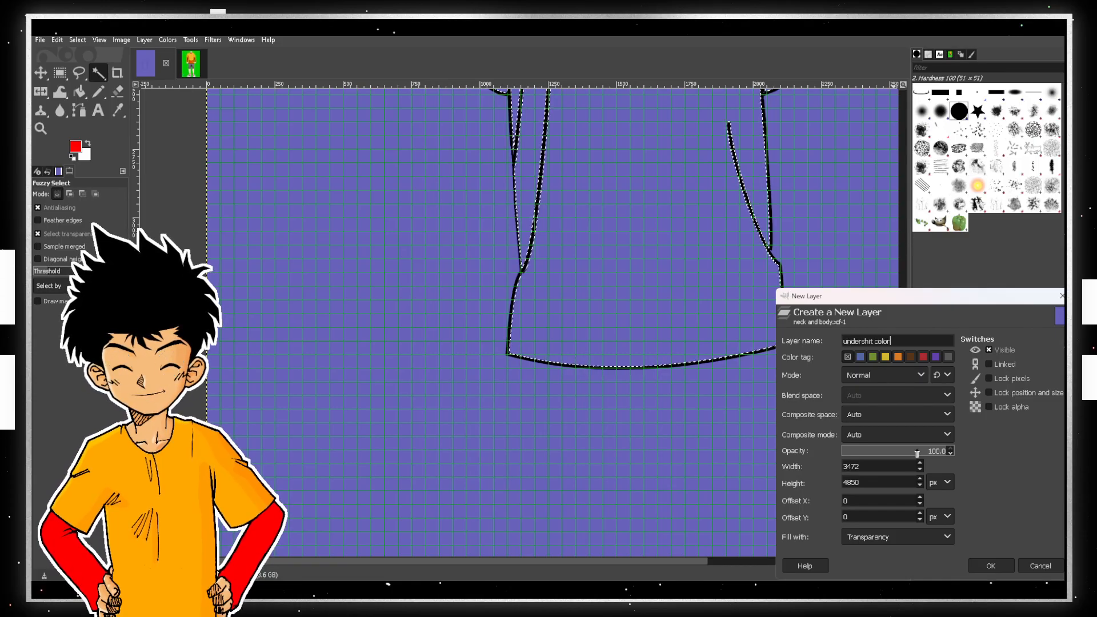
pyautogui.click(1000, 567)
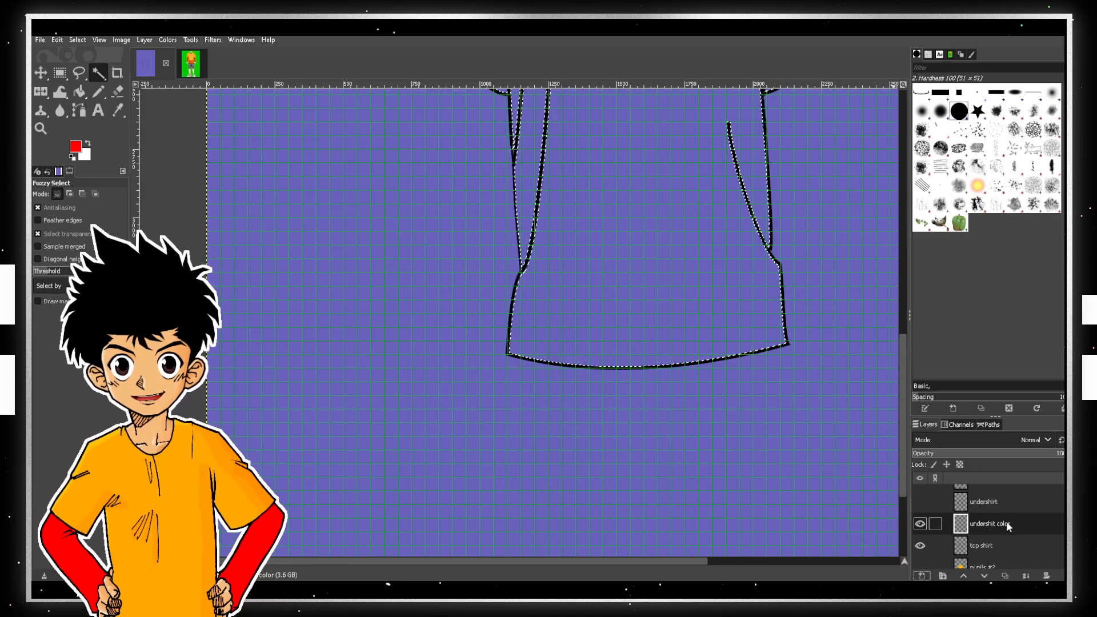
# - Sample the red sleeve colour in the reference image and ready Bucket Fill on the "undershit color" layer
pyautogui.scroll(10, 369, 216)
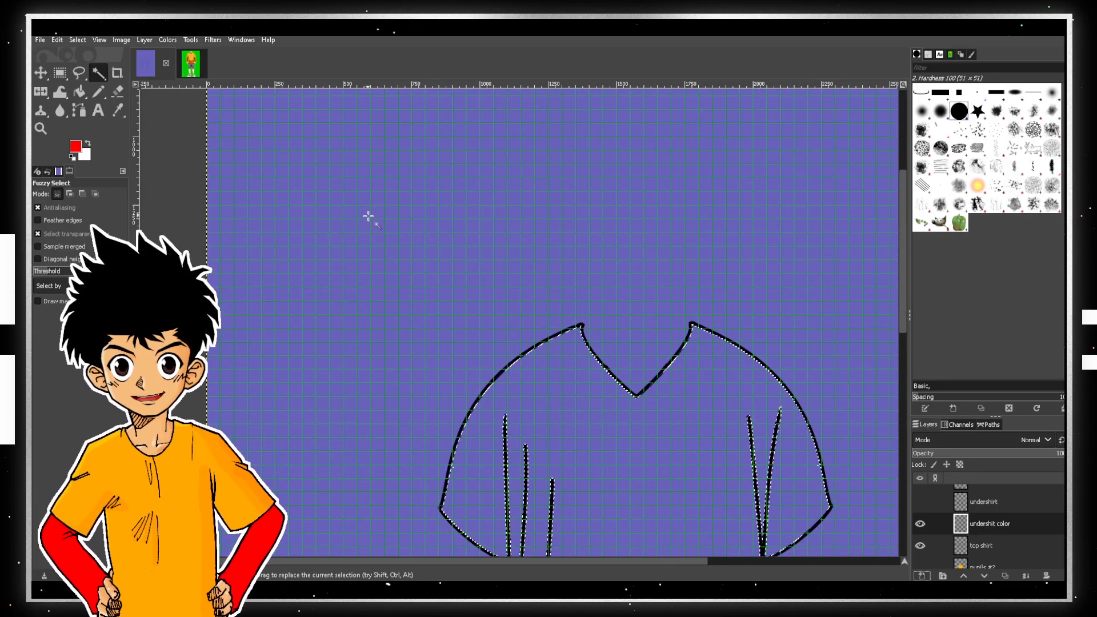
pyautogui.click(192, 62)
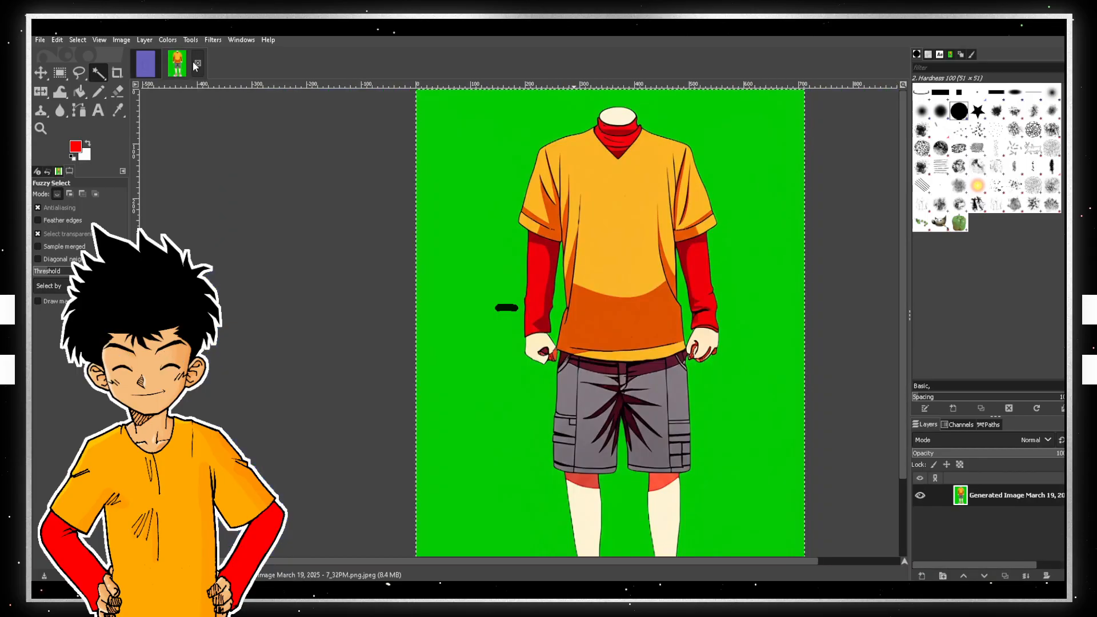
pyautogui.scroll(2, 625, 345)
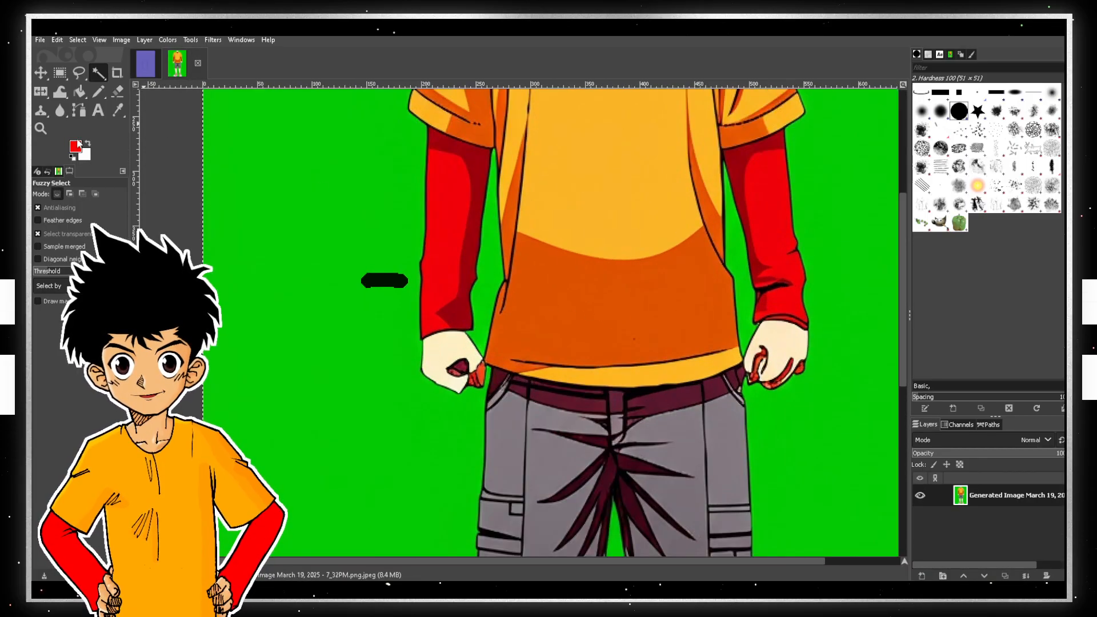
pyautogui.click(116, 110)
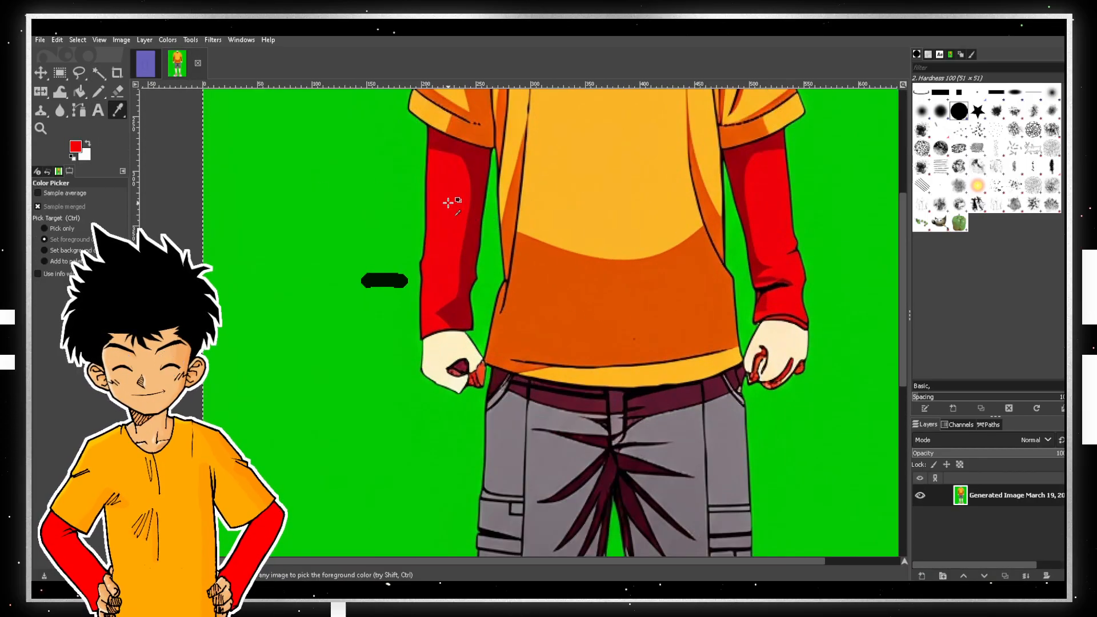
pyautogui.click(145, 63)
pyautogui.click(1017, 541)
pyautogui.scroll(-5, 612, 417)
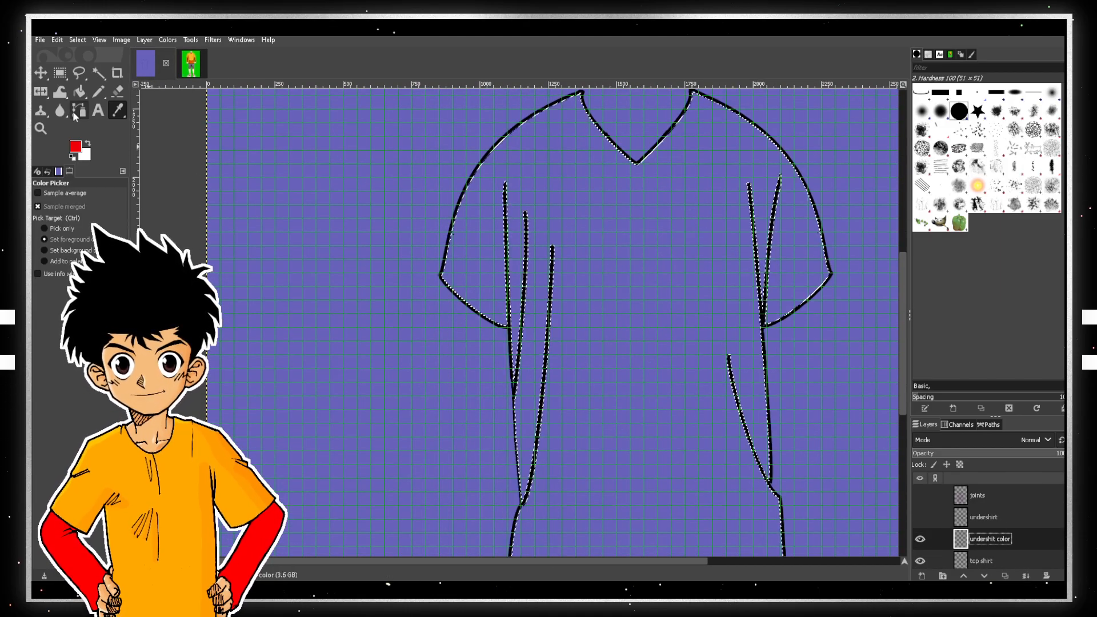
pyautogui.click(79, 92)
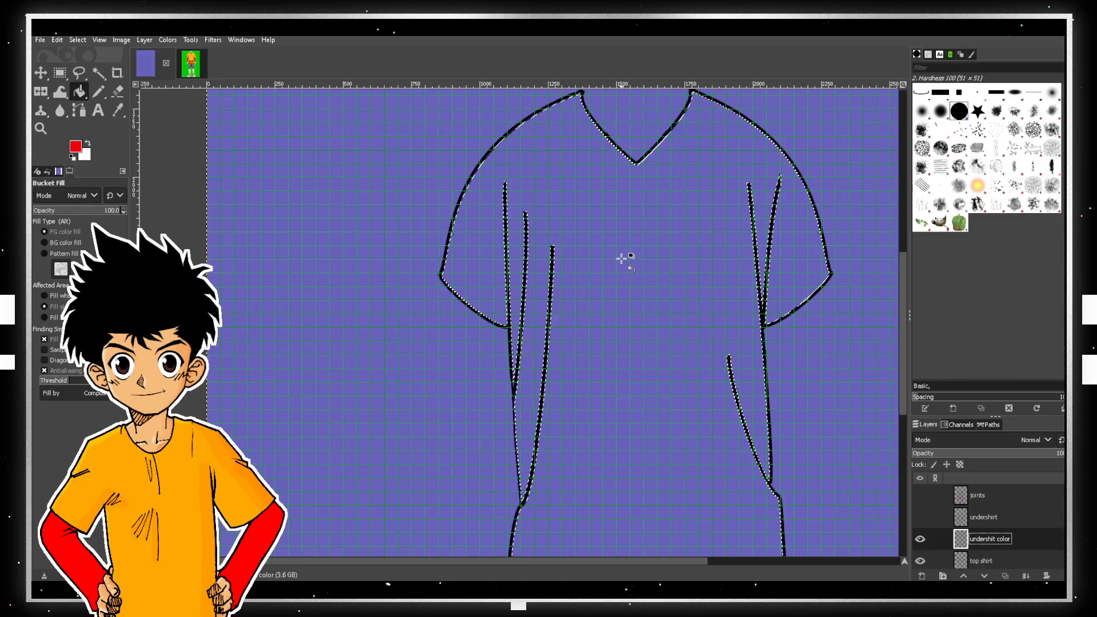
# - Rename the "undershit color" layer to "topshit color" and move it below the top shirt layer
pyautogui.scroll(-1, 1014, 505)
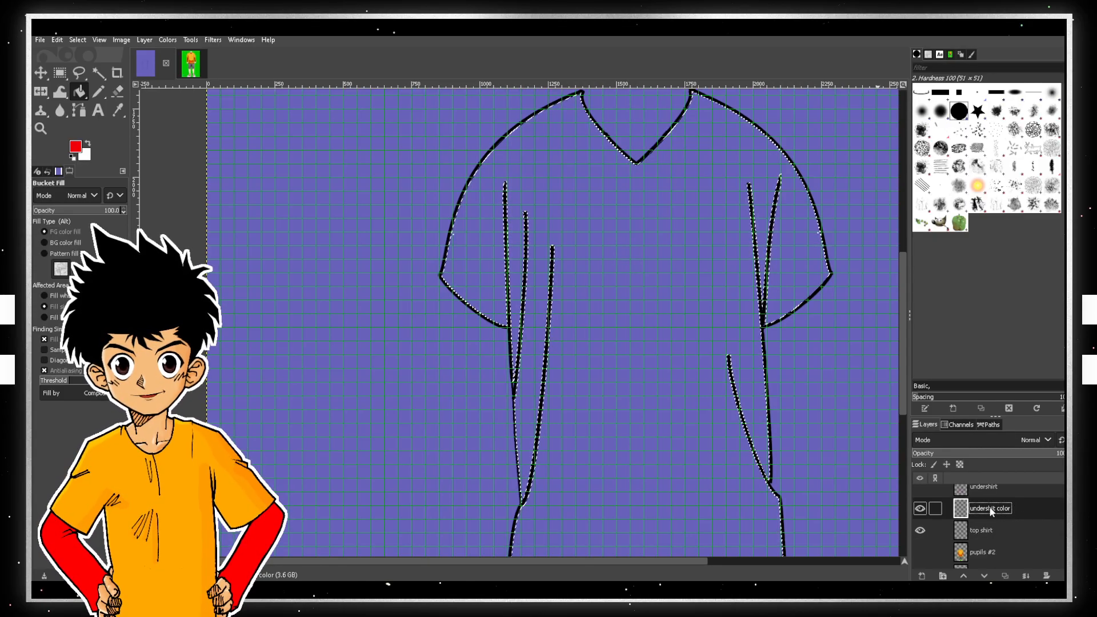
pyautogui.doubleClick(991, 511)
pyautogui.press('Left')
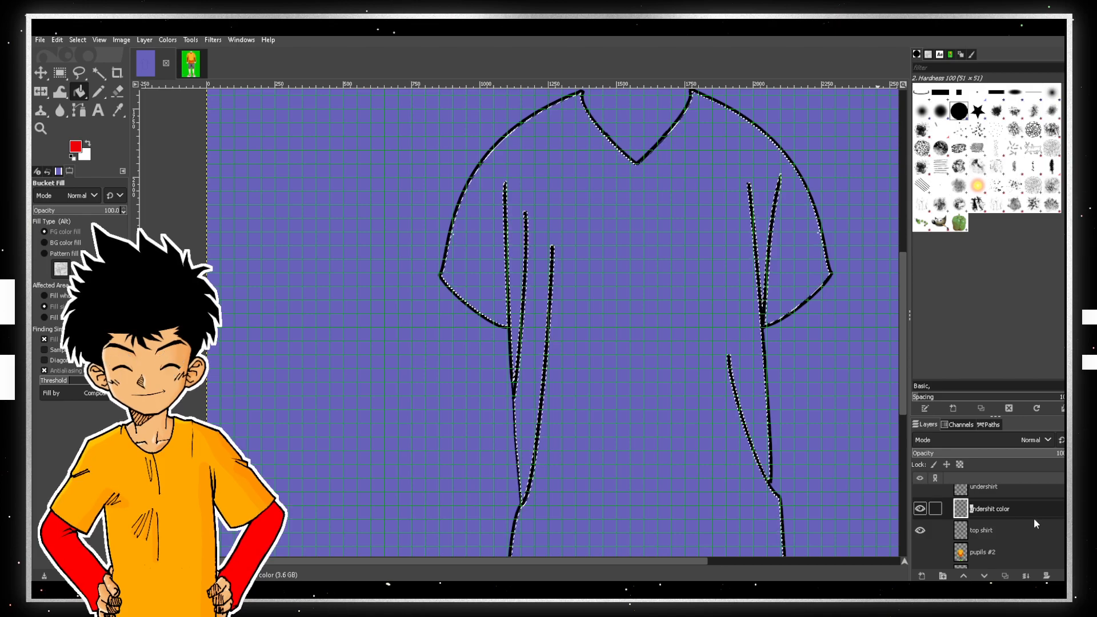
pyautogui.hotkey('shift', 'Right')
pyautogui.hotkey('shift', 'Right')
pyautogui.hotkey('shift', 'Right')
pyautogui.hotkey('shift', 'Right')
pyautogui.hotkey('shift', 'Right')
pyautogui.hotkey('shift', 'Right')
pyautogui.hotkey('shift', 'Right')
pyautogui.hotkey('shift', 'Left')
pyautogui.hotkey('shift', 'Left')
pyautogui.hotkey('shift', 'Left')
pyautogui.hotkey('shift', 'Left')
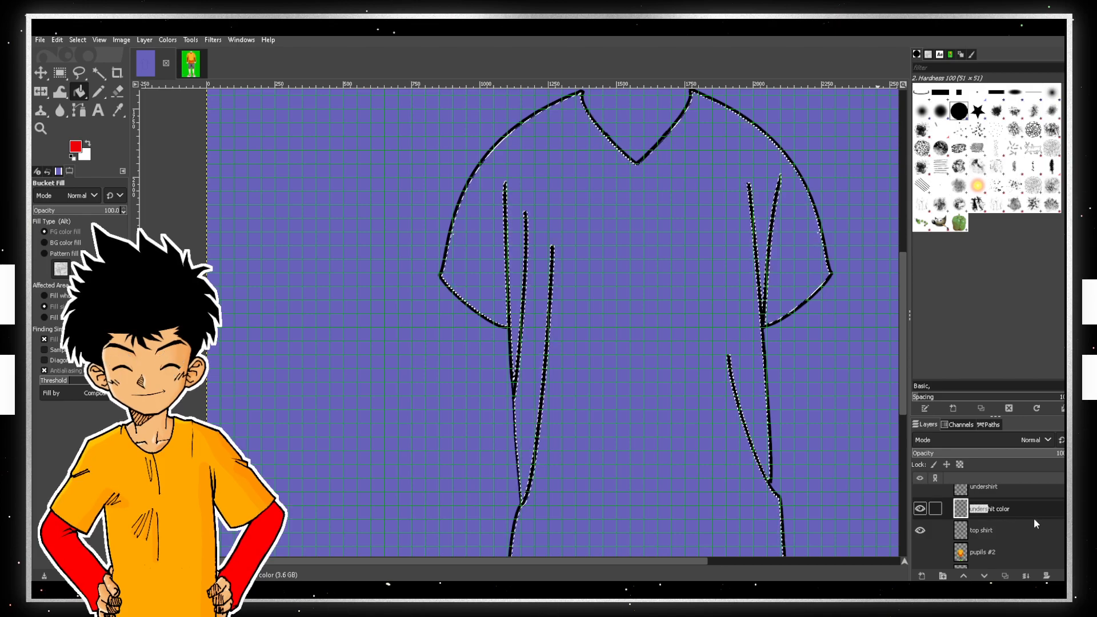
pyautogui.hotkey('shift', 'Right')
pyautogui.hotkey('shift', 'Right')
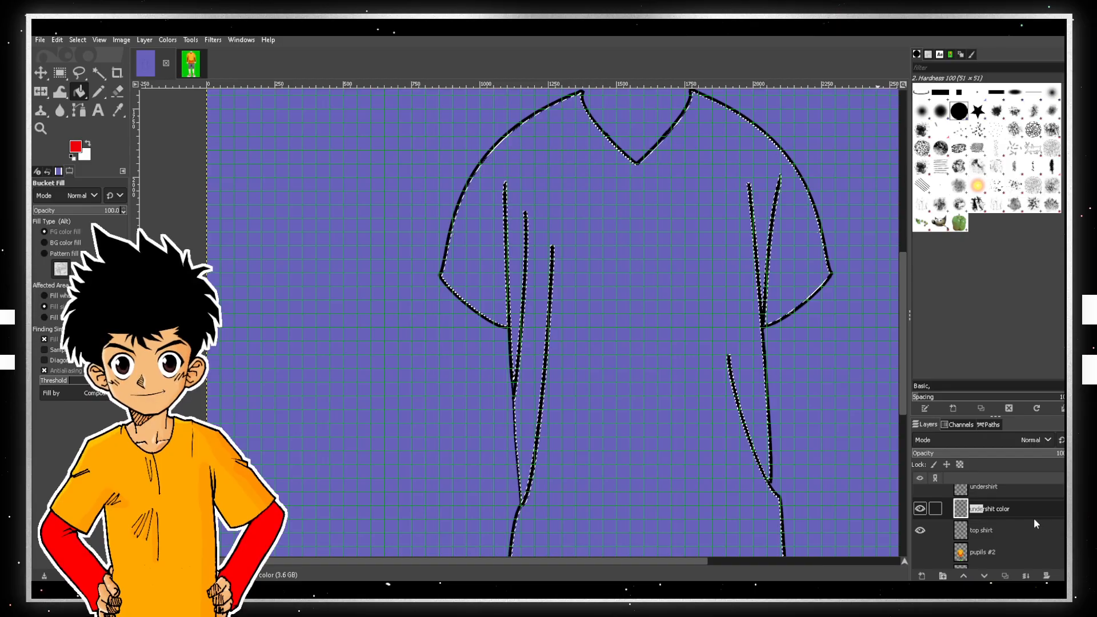
pyautogui.write('top')
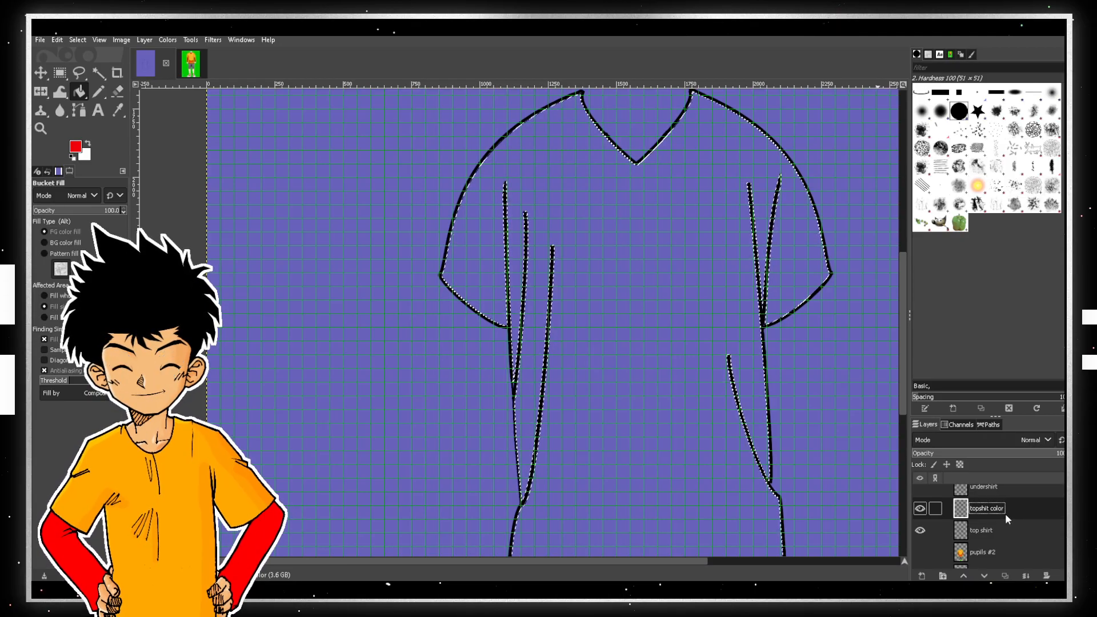
pyautogui.moveTo(1028, 509); pyautogui.dragTo(1031, 533)
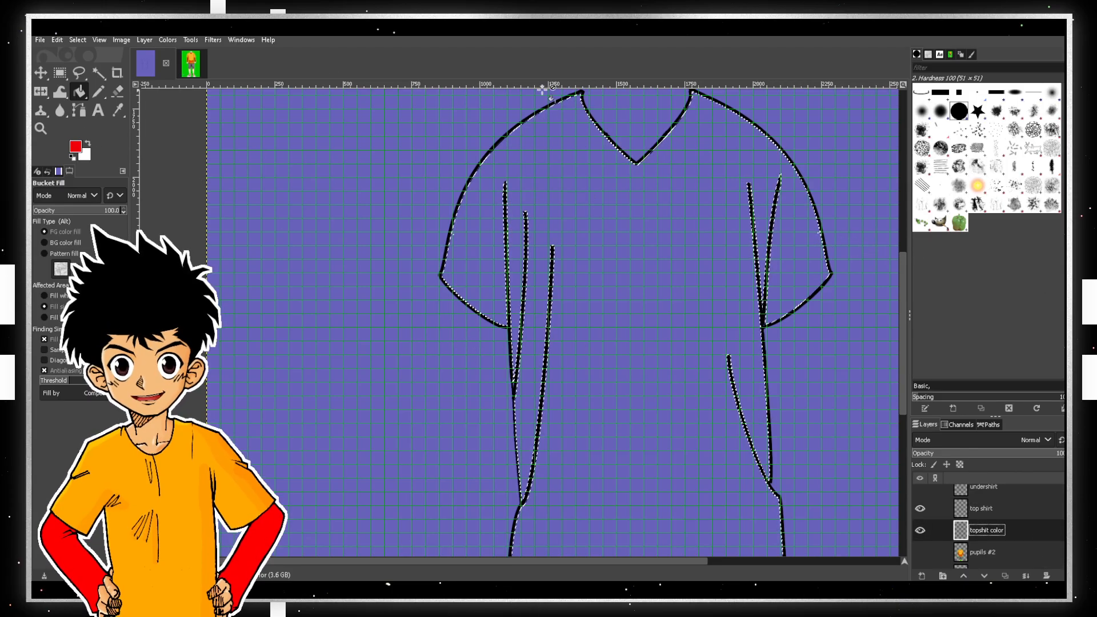
# - Sample the light orange of the shirt in the reference image as the foreground colour
pyautogui.click(191, 63)
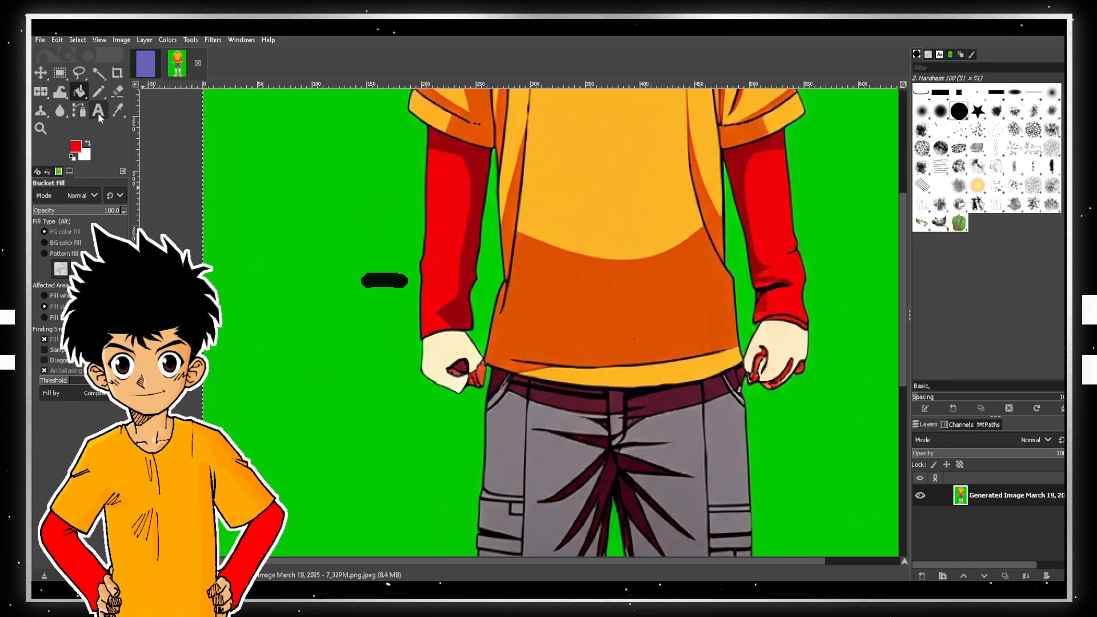
pyautogui.click(117, 110)
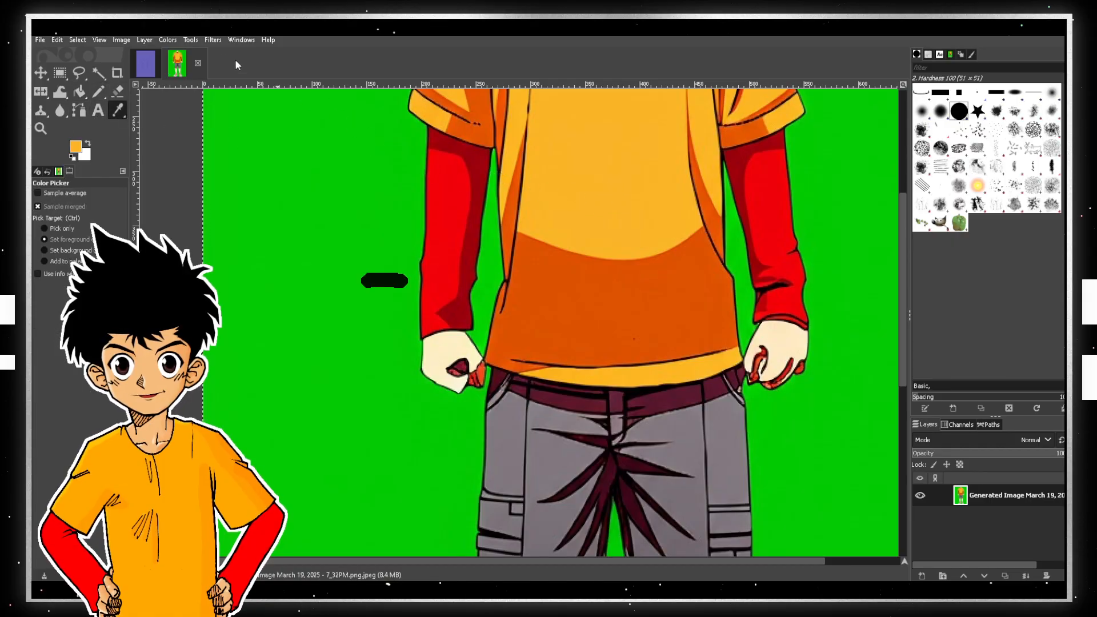
# - Fill the shirt body and short sleeves on the "topshit color" layer with the sampled light orange
pyautogui.click(145, 67)
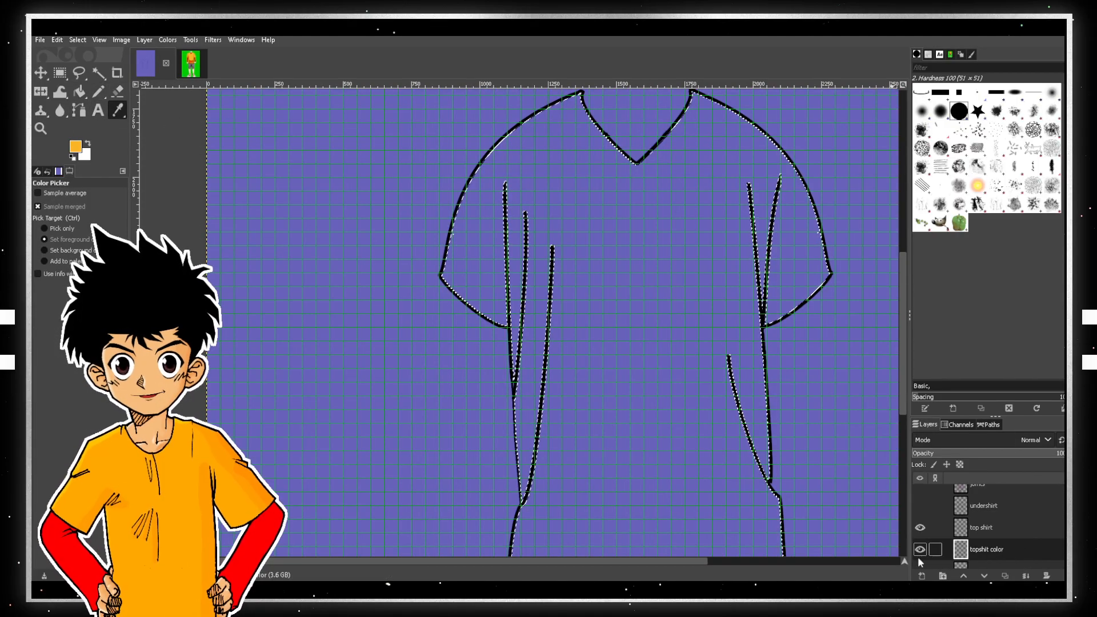
pyautogui.click(80, 92)
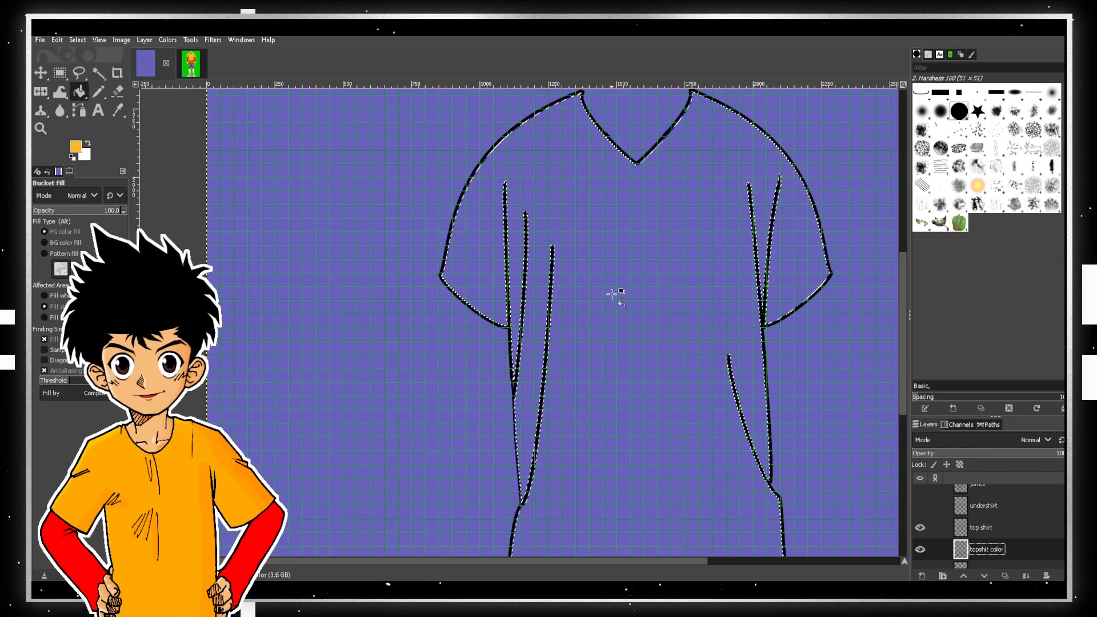
pyautogui.click(612, 292)
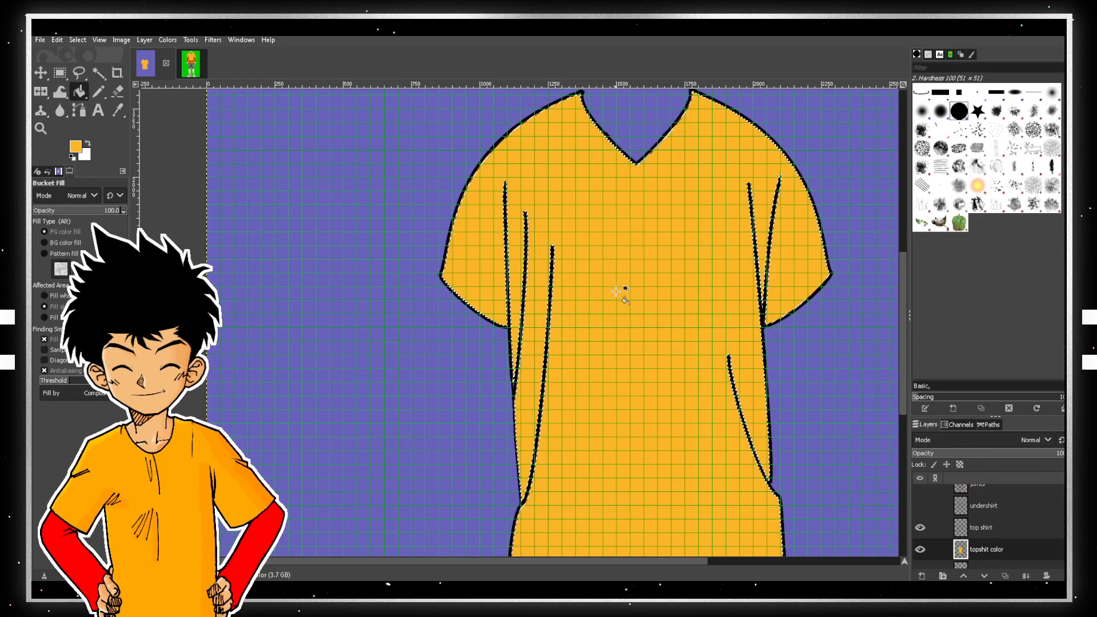
pyautogui.scroll(-2, 738, 324)
pyautogui.scroll(2, 735, 324)
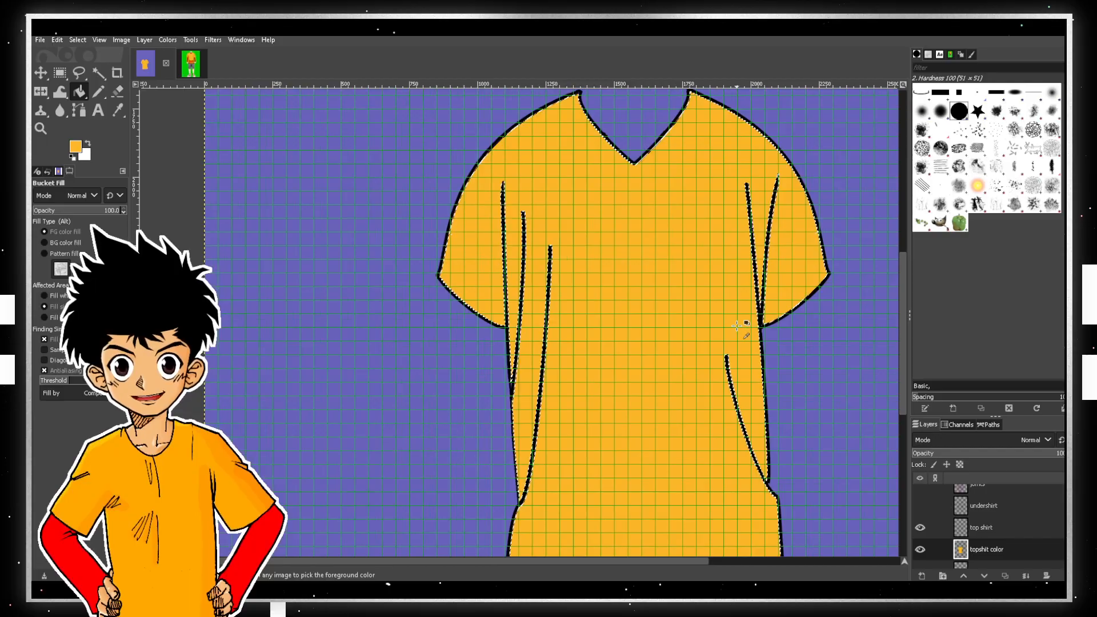
# - Move the "undershirt" layer below the "topshit color" layer in the stack
pyautogui.click(989, 529)
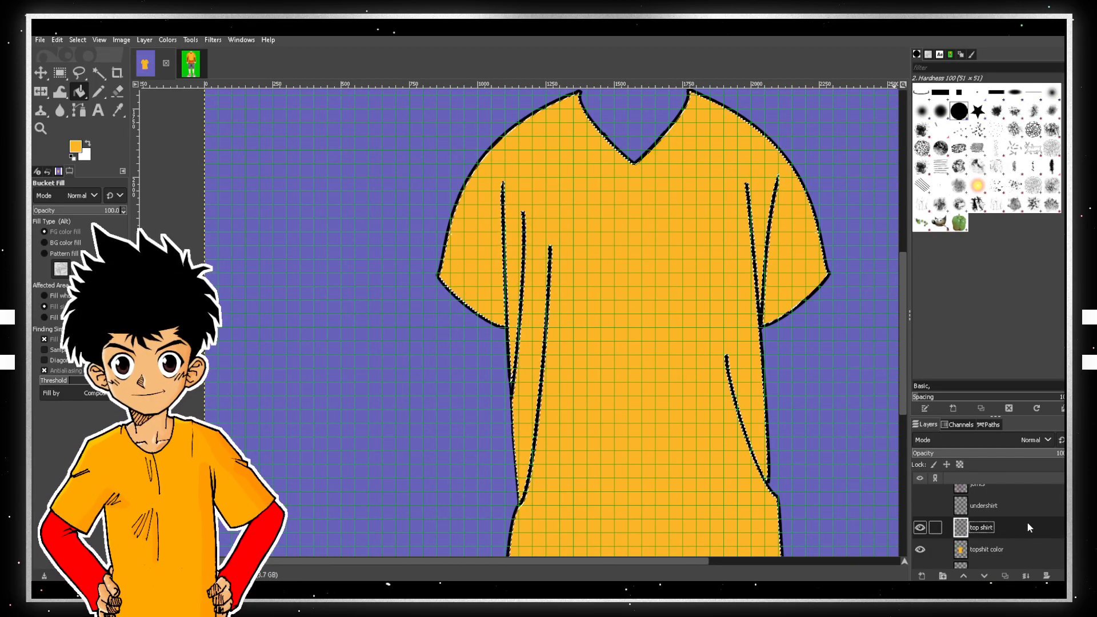
pyautogui.scroll(1, 1059, 528)
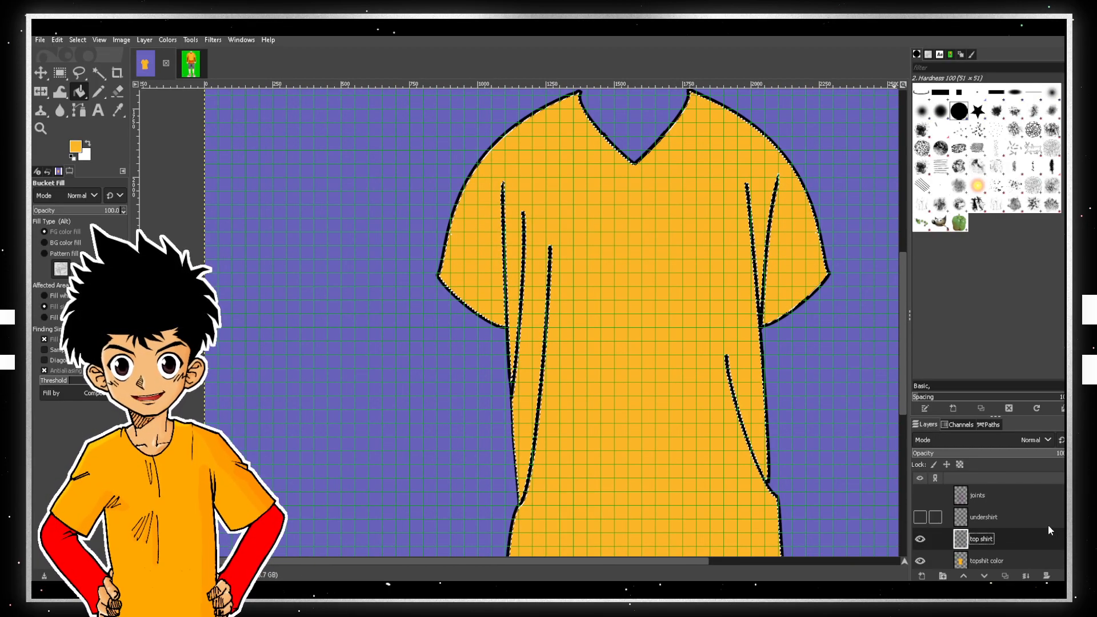
pyautogui.click(1031, 518)
pyautogui.scroll(-1, 1041, 510)
pyautogui.moveTo(1028, 506); pyautogui.dragTo(1028, 552)
pyautogui.scroll(-1, 1024, 520)
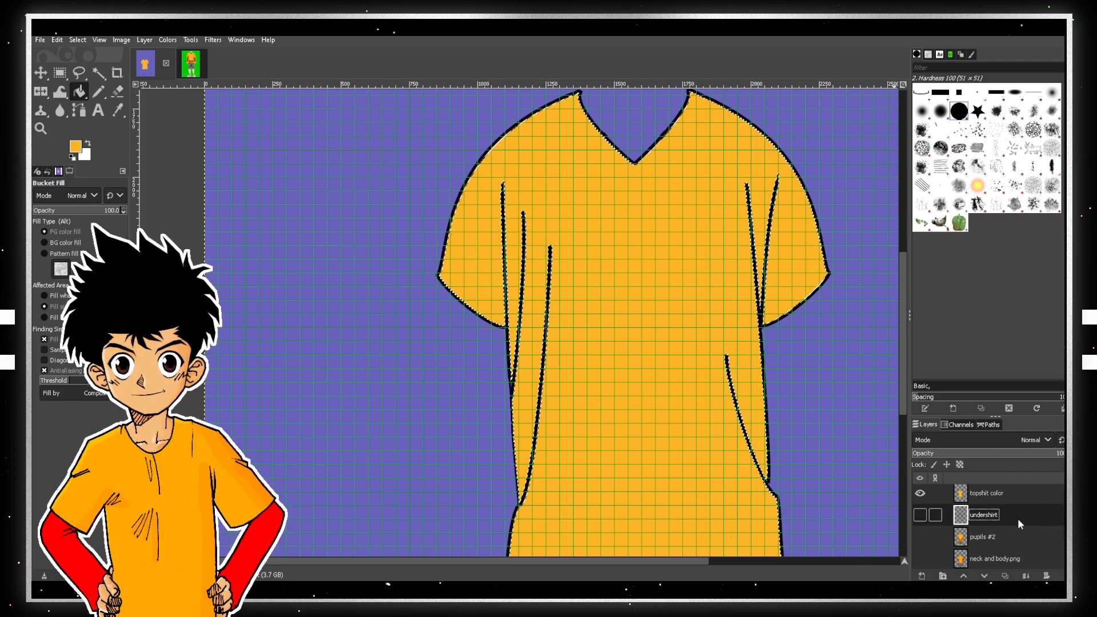
pyautogui.rightClick(1015, 520)
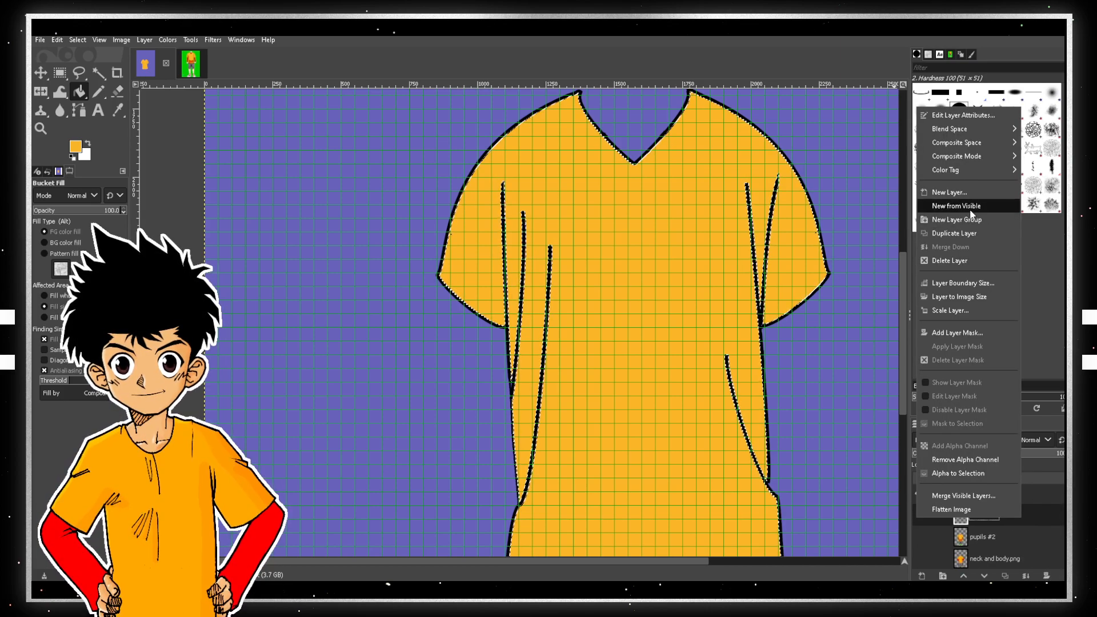
pyautogui.click(879, 404)
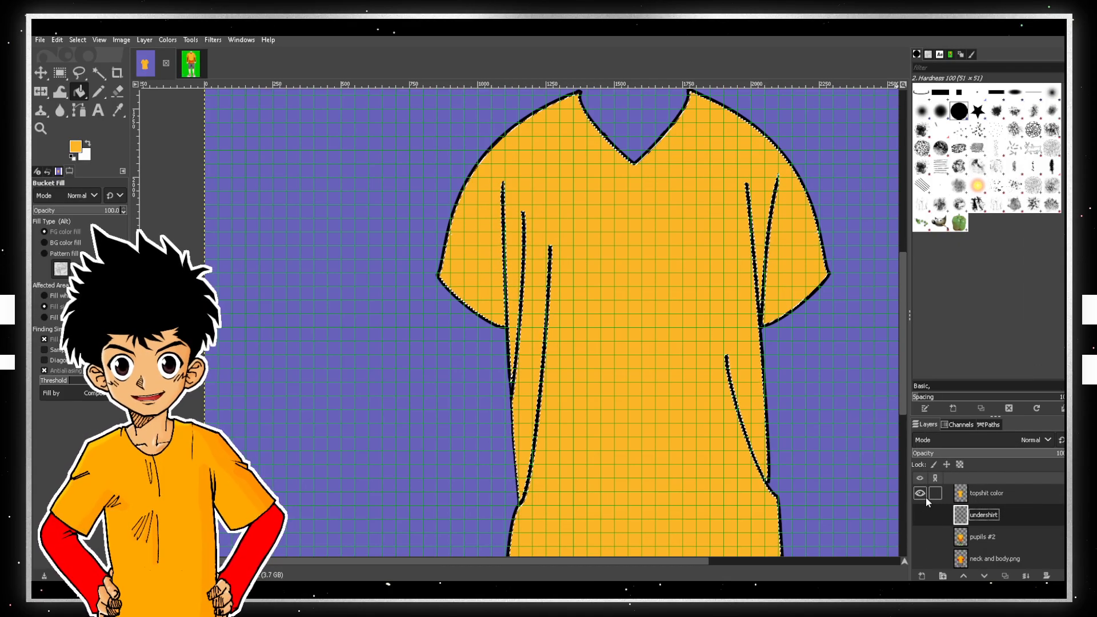
# - Toggle the "top shirt" line art off and on to check the orange fill beneath it
pyautogui.scroll(1, 932, 499)
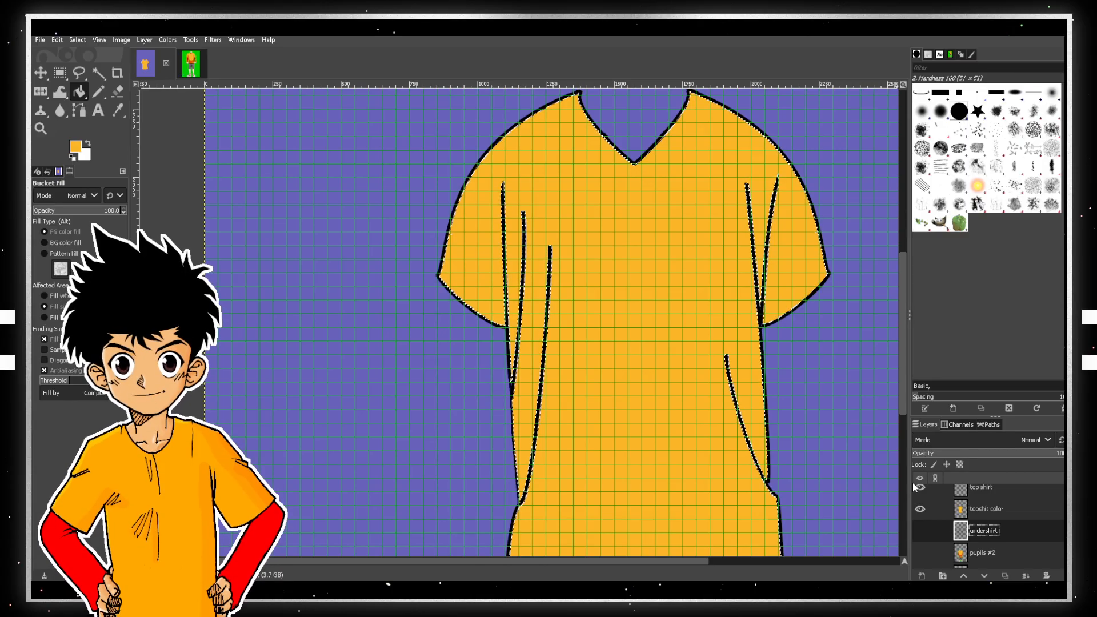
pyautogui.click(920, 487)
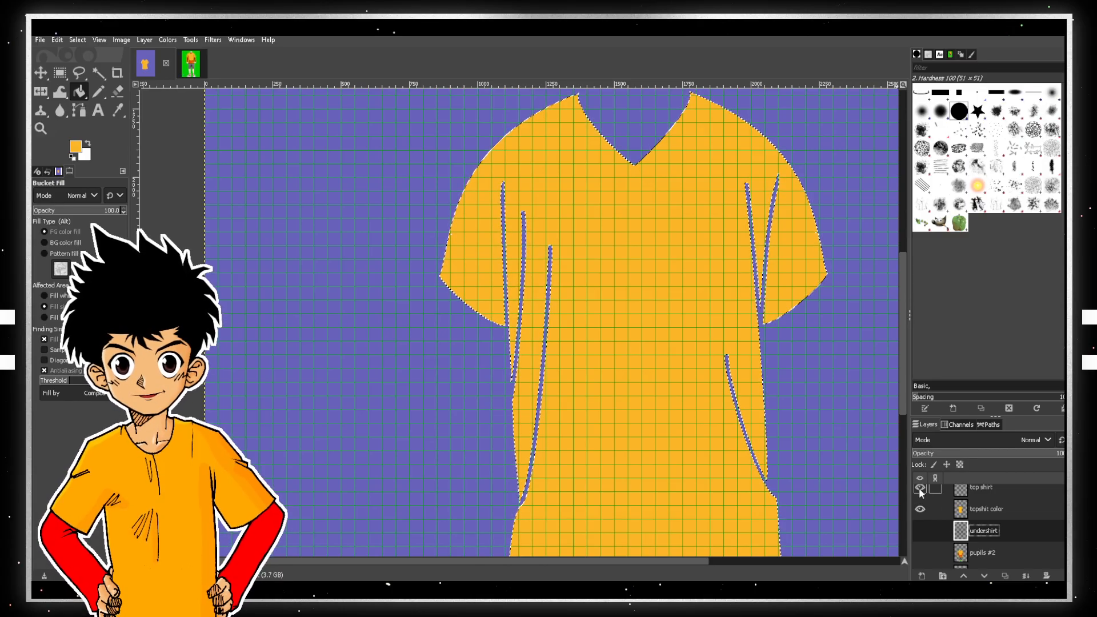
pyautogui.click(919, 487)
pyautogui.click(919, 488)
pyautogui.click(920, 488)
pyautogui.scroll(-2, 931, 532)
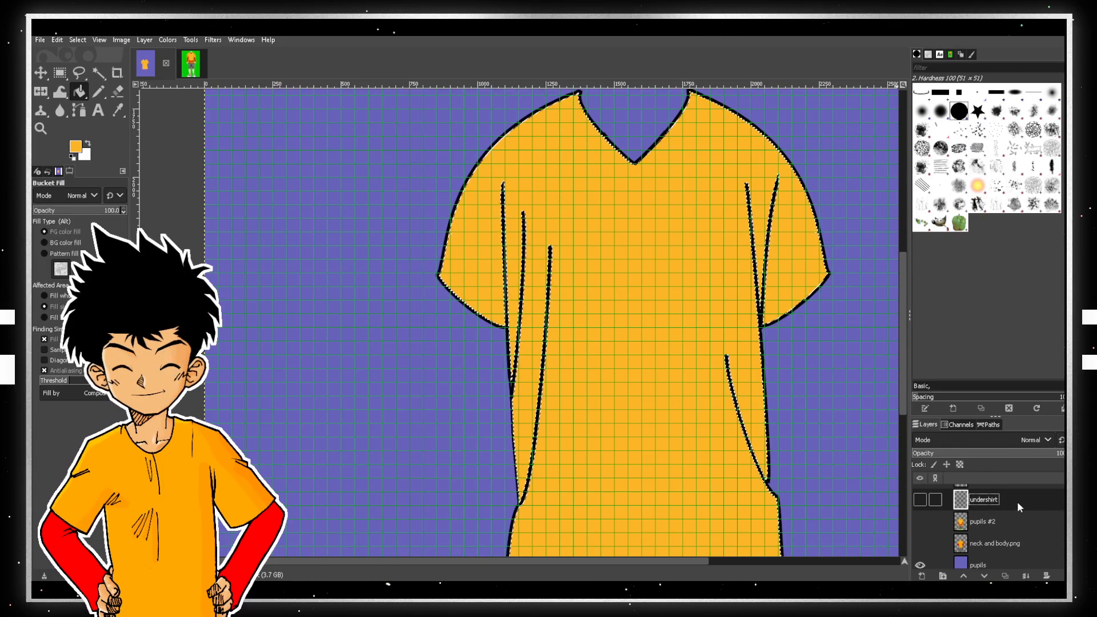
# - Clear the selection, show the "undershirt" layer and hide the "top shirt" and "topshit color" layers
pyautogui.hotkey('ctrl', 'shift', 'a')
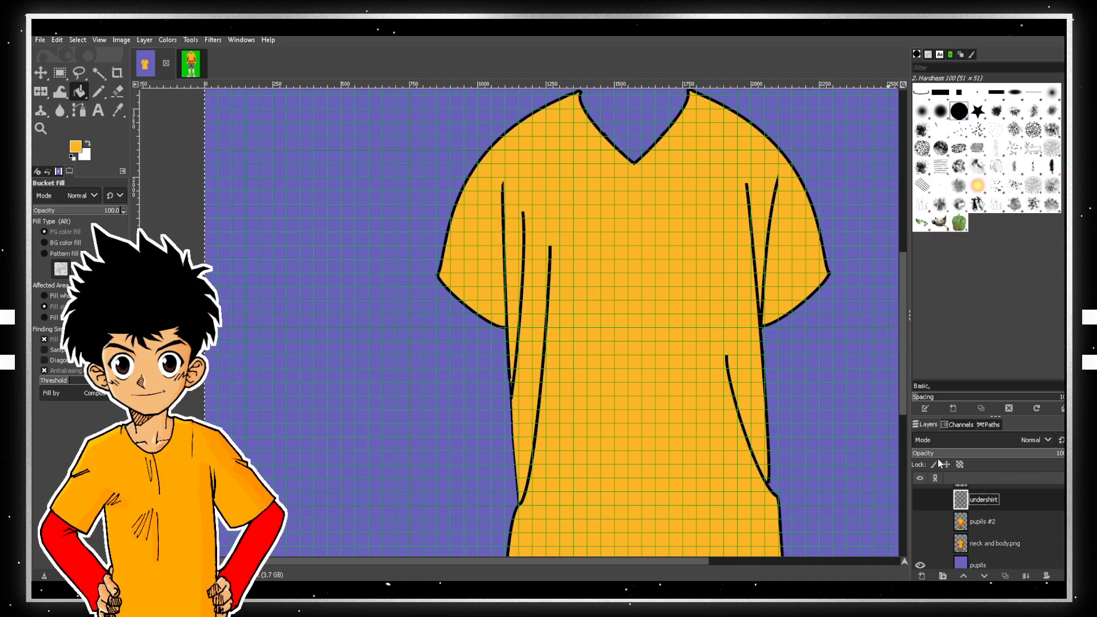
pyautogui.scroll(1, 943, 477)
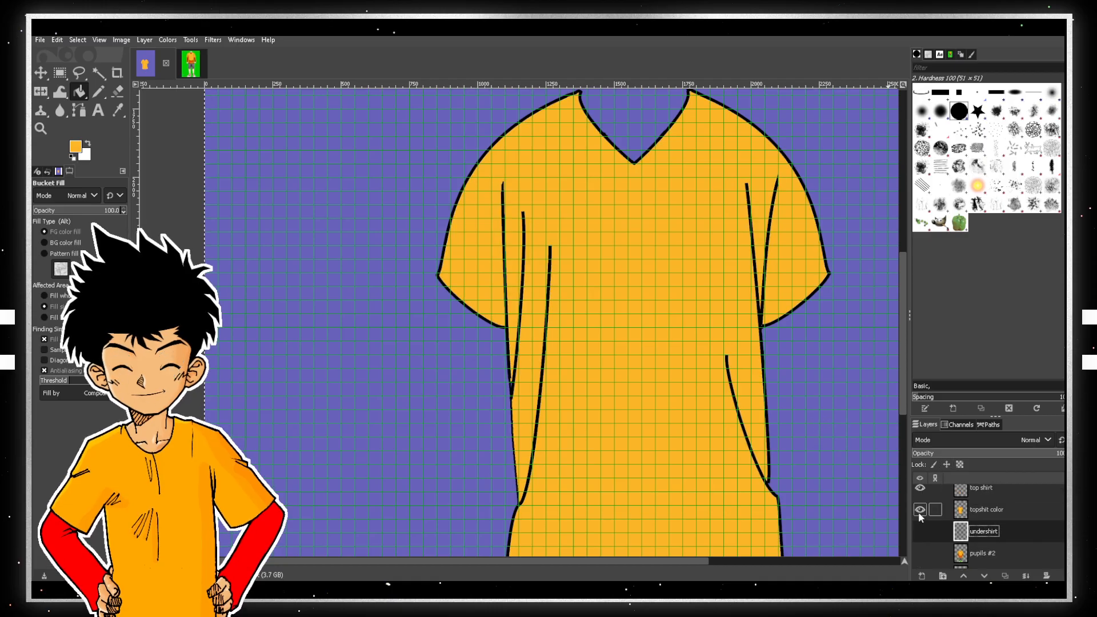
pyautogui.click(921, 532)
pyautogui.click(921, 532)
pyautogui.click(921, 532)
pyautogui.click(919, 510)
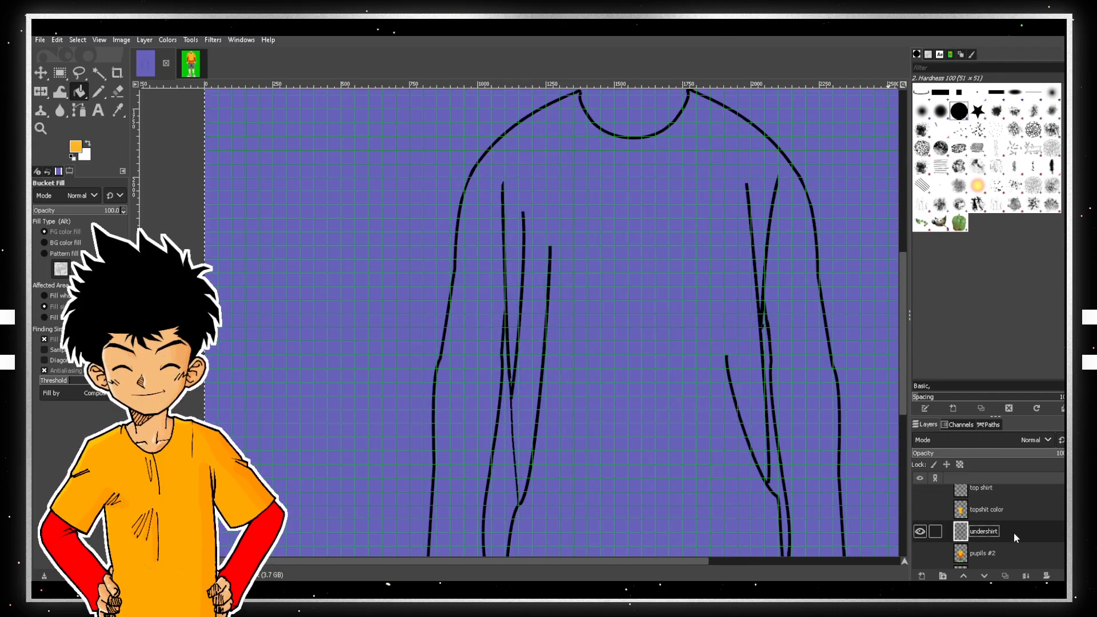
# - Fuzzy-select the area inside the undershirt outline, including both long sleeves
pyautogui.click(98, 73)
pyautogui.click(589, 294)
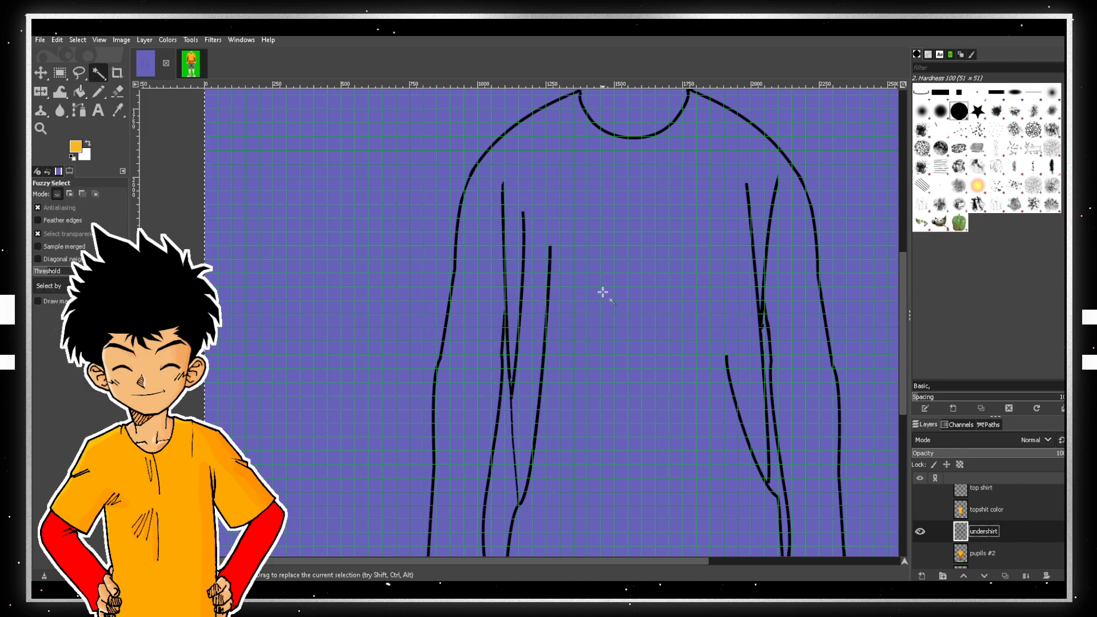
pyautogui.scroll(-5, 610, 292)
pyautogui.scroll(3, 723, 341)
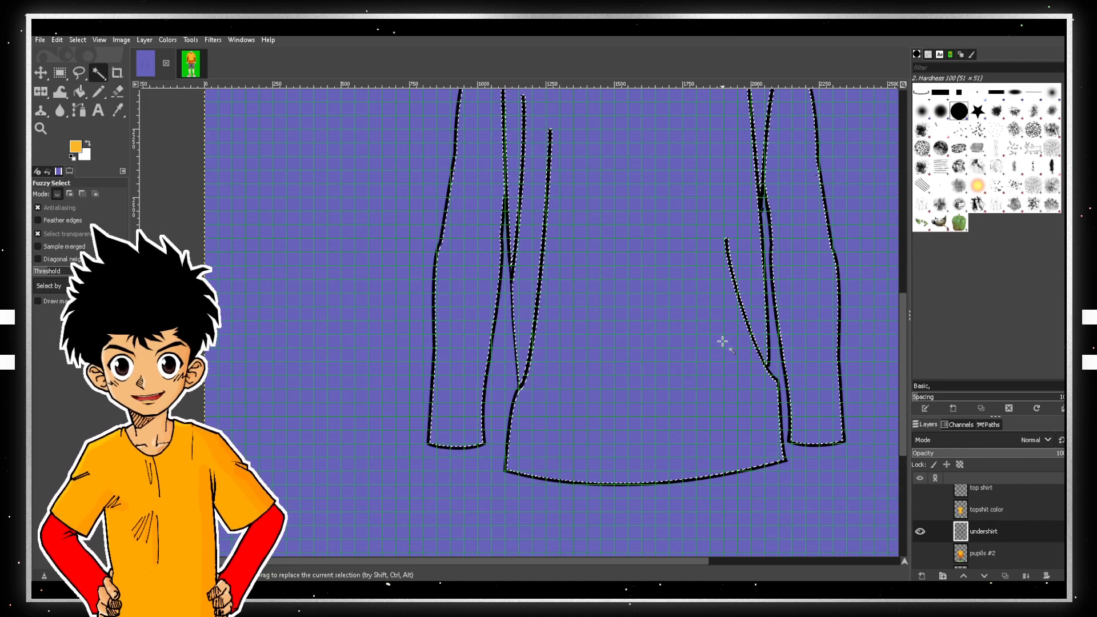
# - Create a new layer named "undershit color" and place it directly below the "undershirt" layer
pyautogui.click(923, 577)
pyautogui.press('Return')
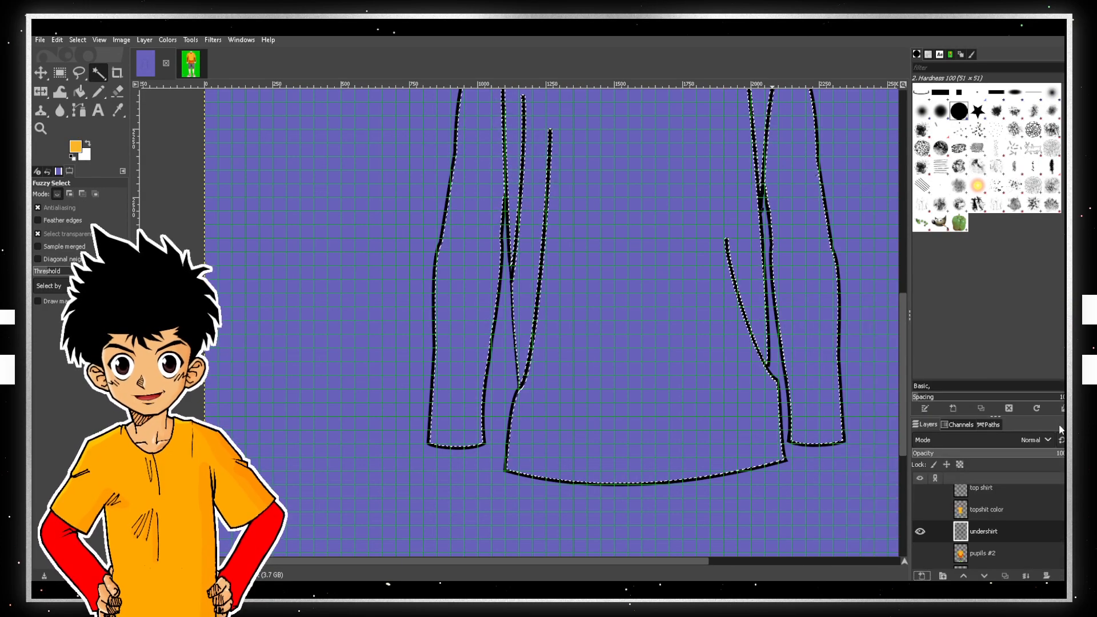
pyautogui.click(921, 577)
pyautogui.click(1010, 564)
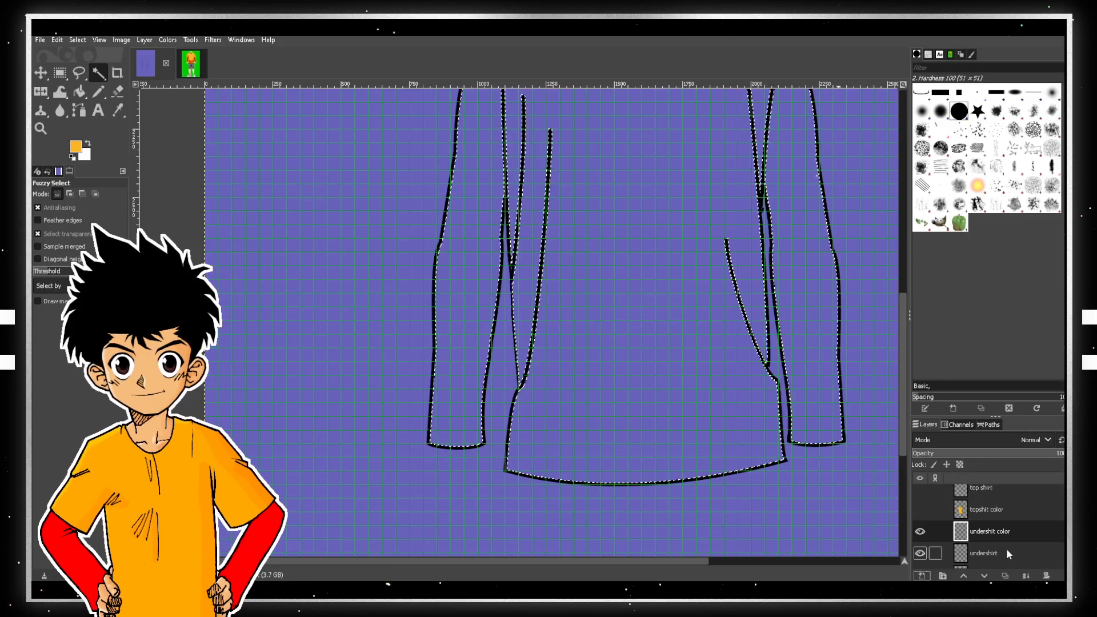
pyautogui.moveTo(1021, 533)
pyautogui.mouseDown()
pyautogui.moveTo(1023, 559)
pyautogui.moveTo(1025, 543)
pyautogui.mouseUp()
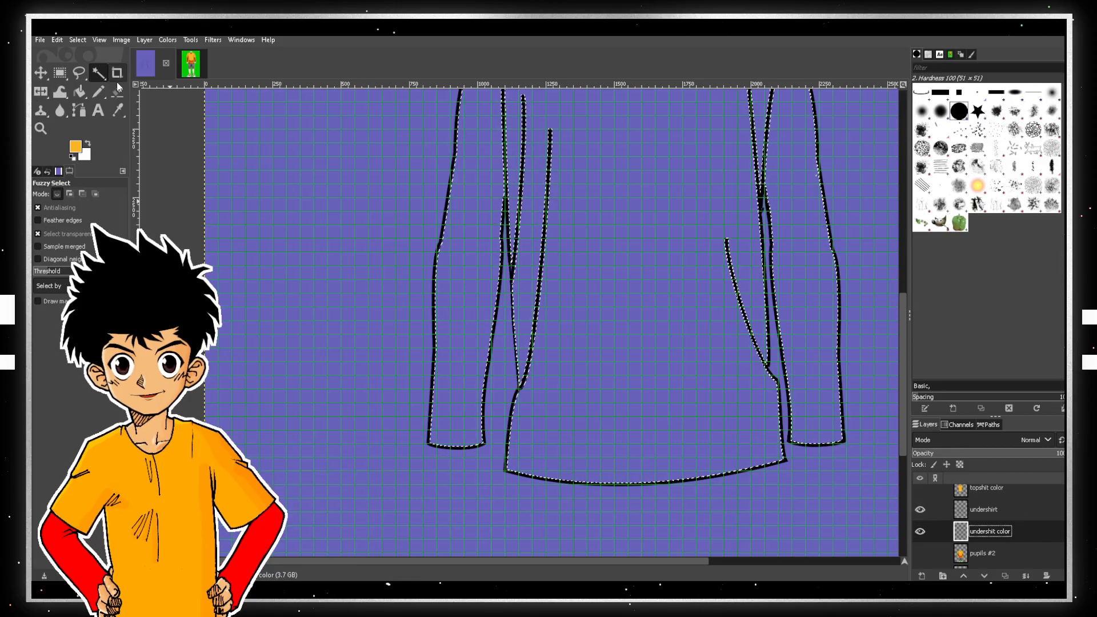
# - Sample the bright red of the sleeve in the reference image as the foreground colour
pyautogui.scroll(1, 1006, 497)
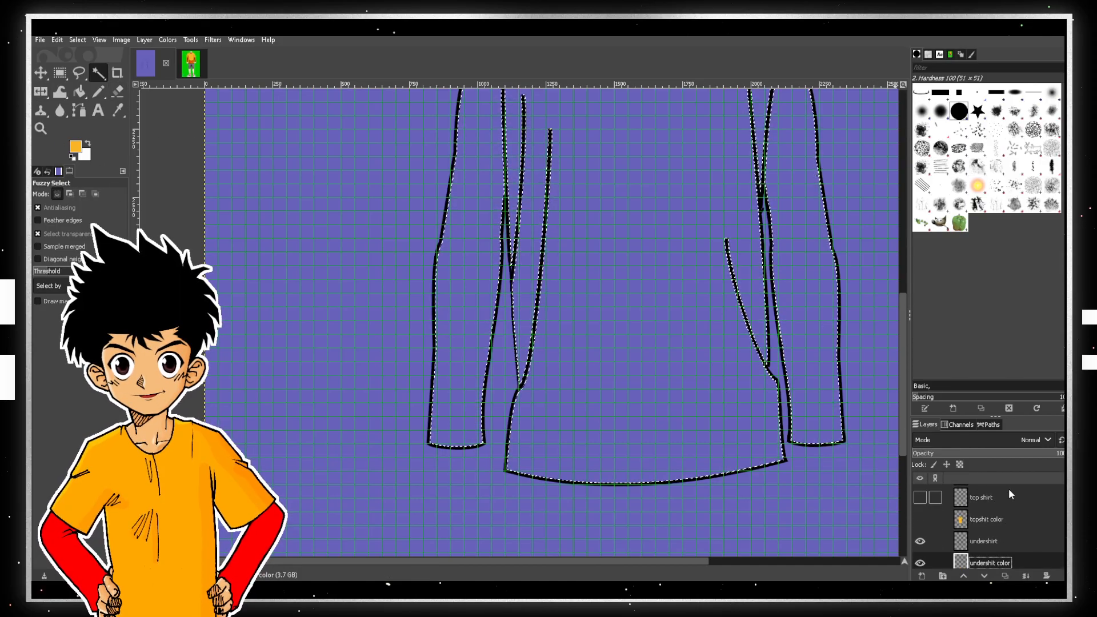
pyautogui.click(191, 63)
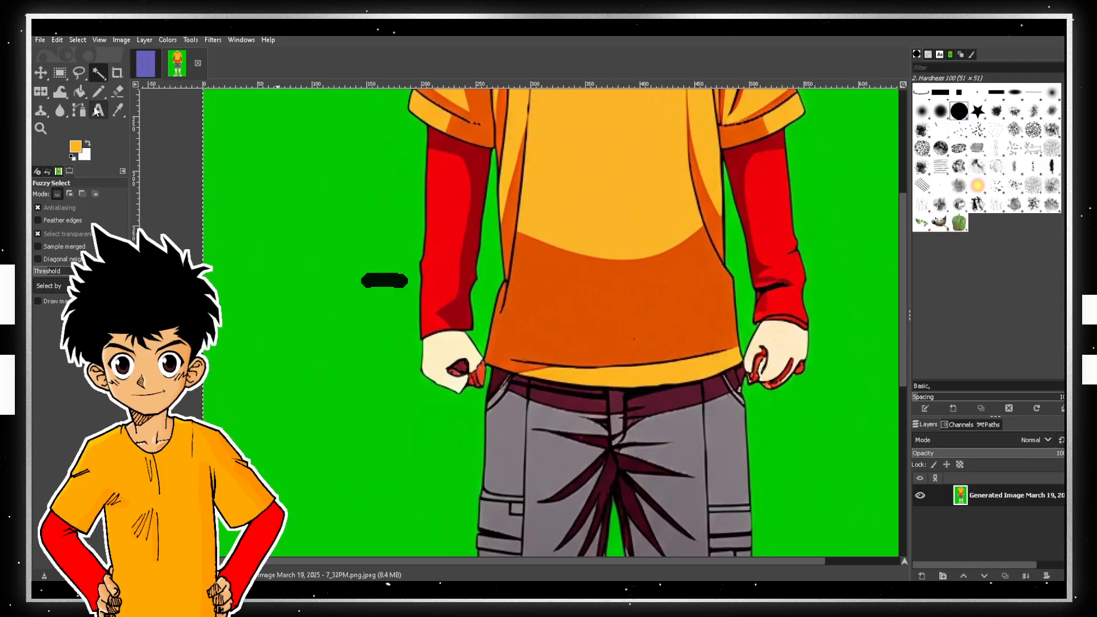
pyautogui.click(117, 111)
pyautogui.click(457, 191)
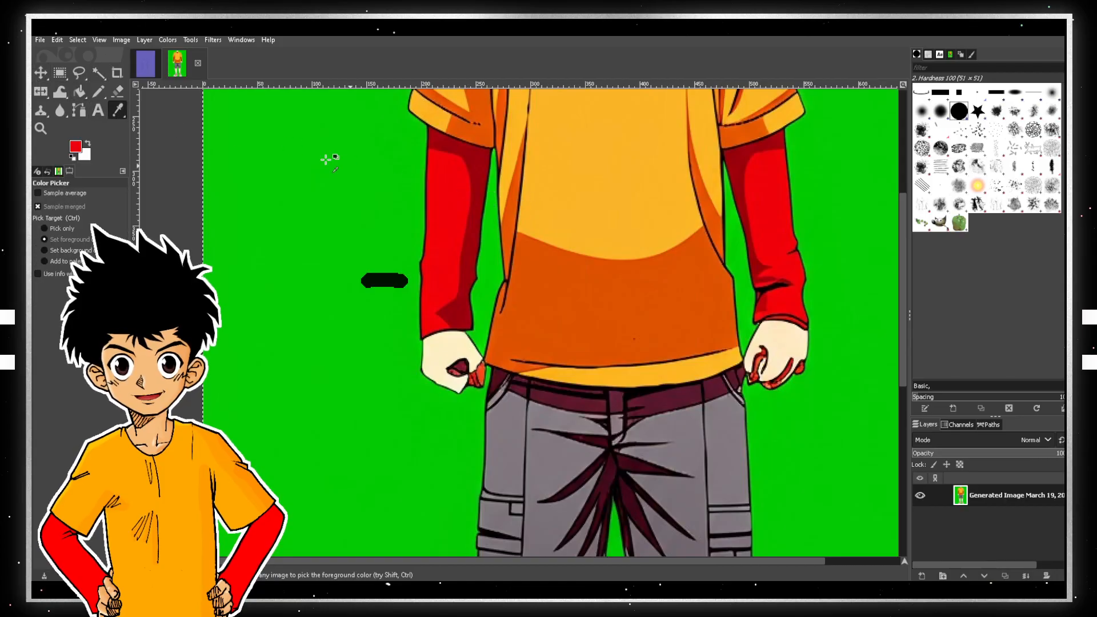
# - Fill the selected undershirt area on the "undershit color" layer with the sampled red
pyautogui.click(145, 68)
pyautogui.click(1038, 550)
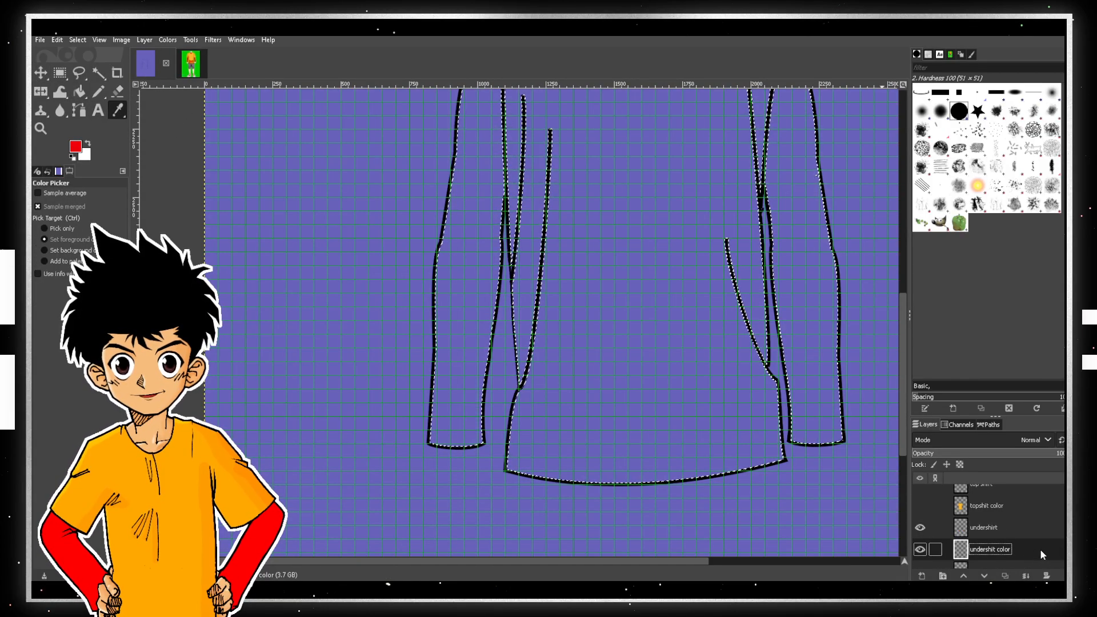
pyautogui.click(83, 96)
pyautogui.click(623, 252)
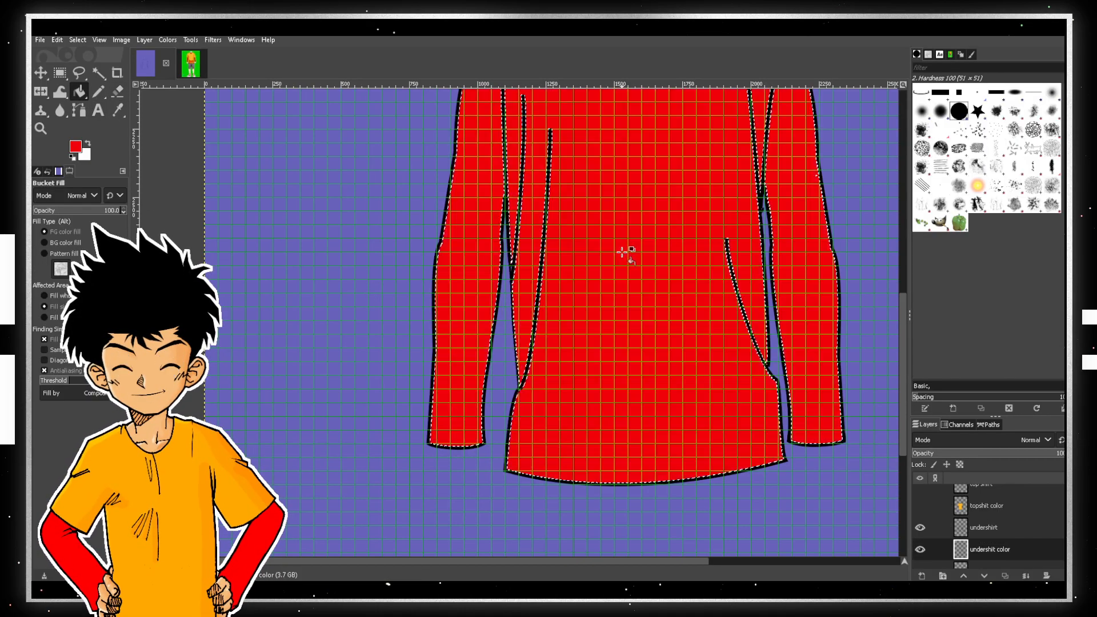
pyautogui.scroll(-2, 705, 296)
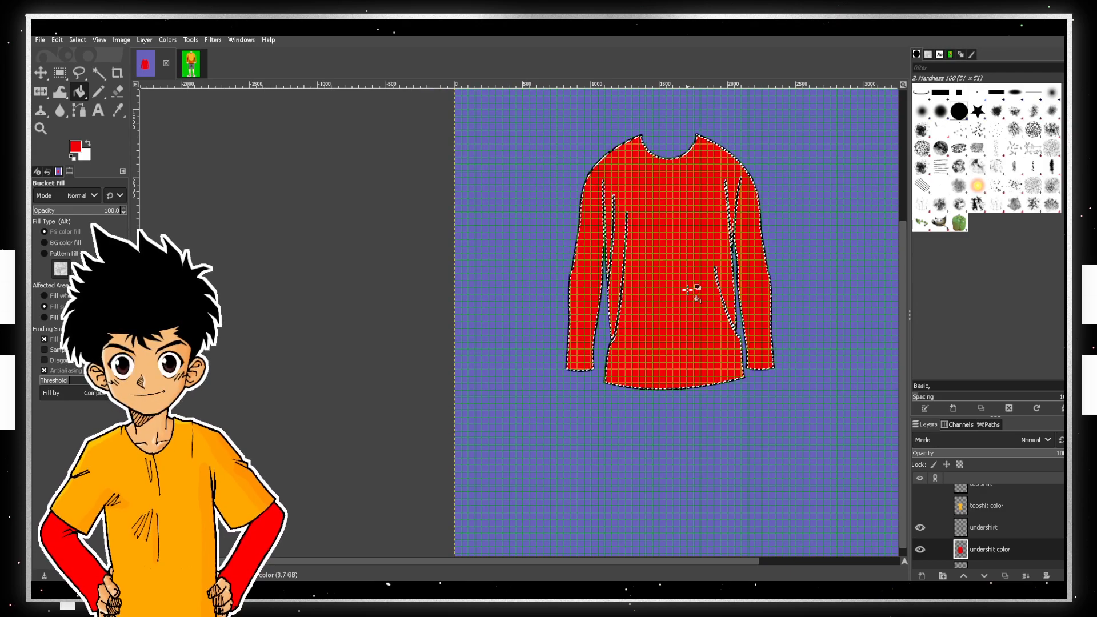
# - Show the "topshit color" and "top shirt" layers over the red undershirt, keeping the "joints" sketch layer hidden
pyautogui.click(920, 506)
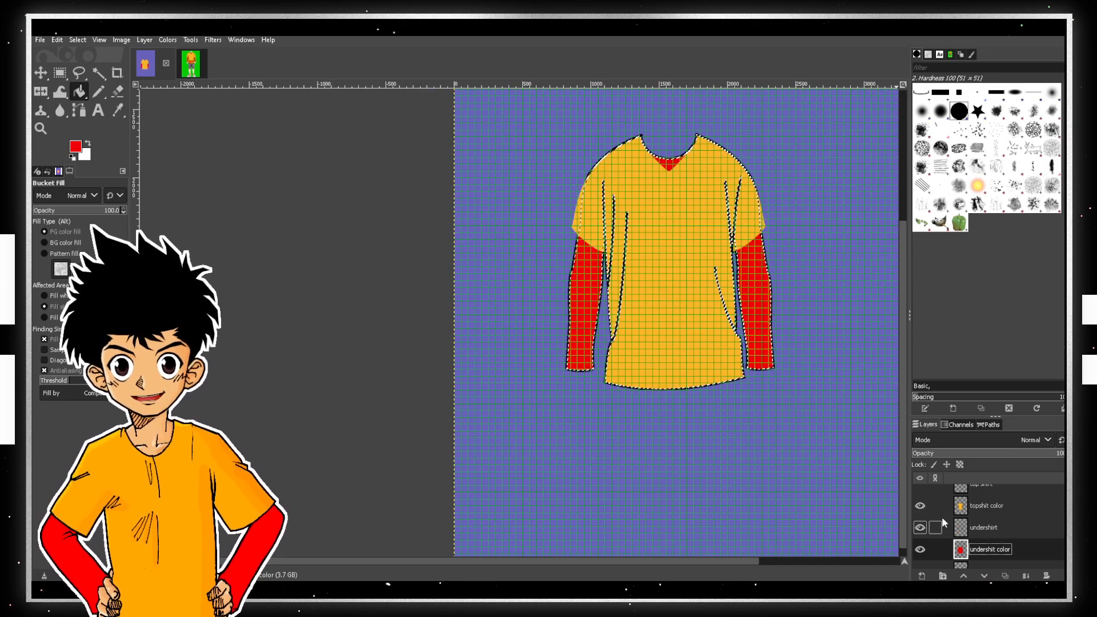
pyautogui.scroll(1, 944, 517)
pyautogui.scroll(1, 945, 519)
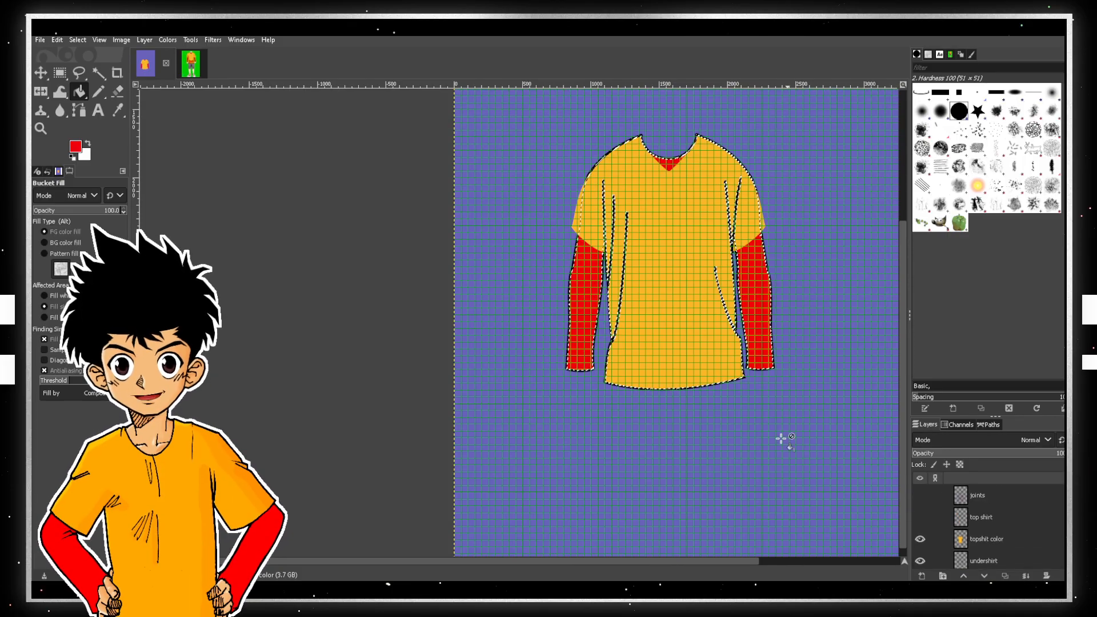
pyautogui.scroll(2, 724, 366)
pyautogui.scroll(4, 721, 356)
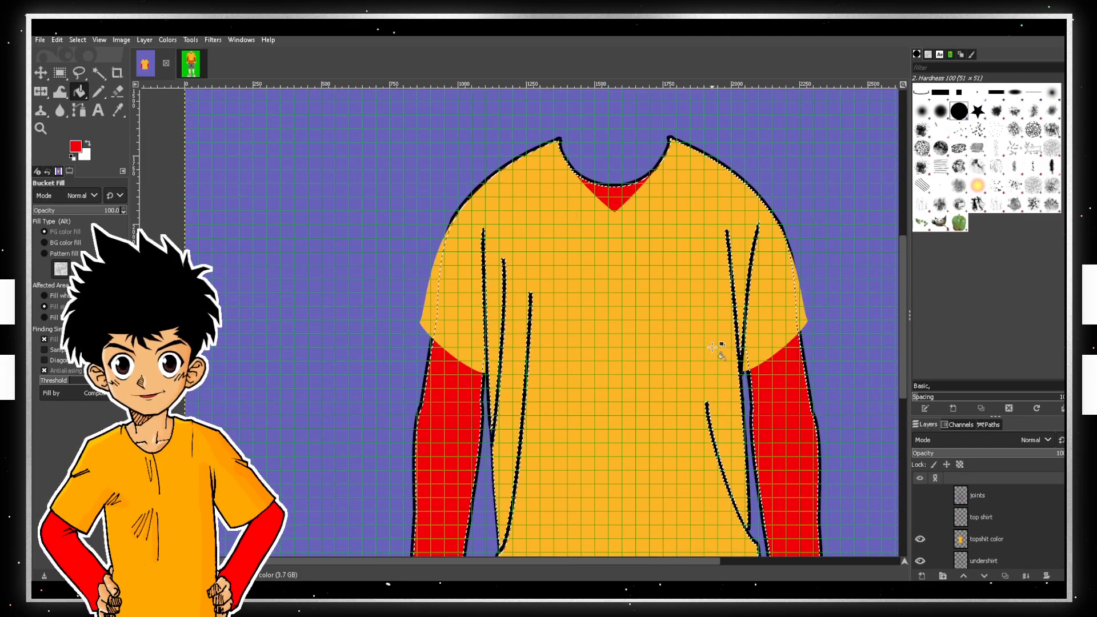
pyautogui.click(920, 517)
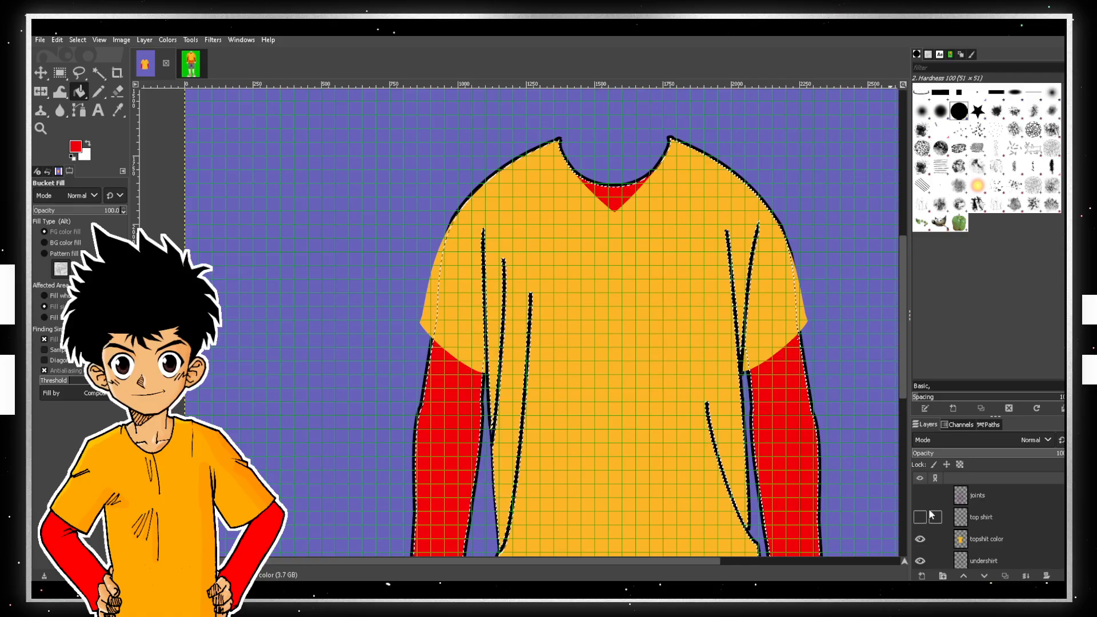
pyautogui.click(920, 495)
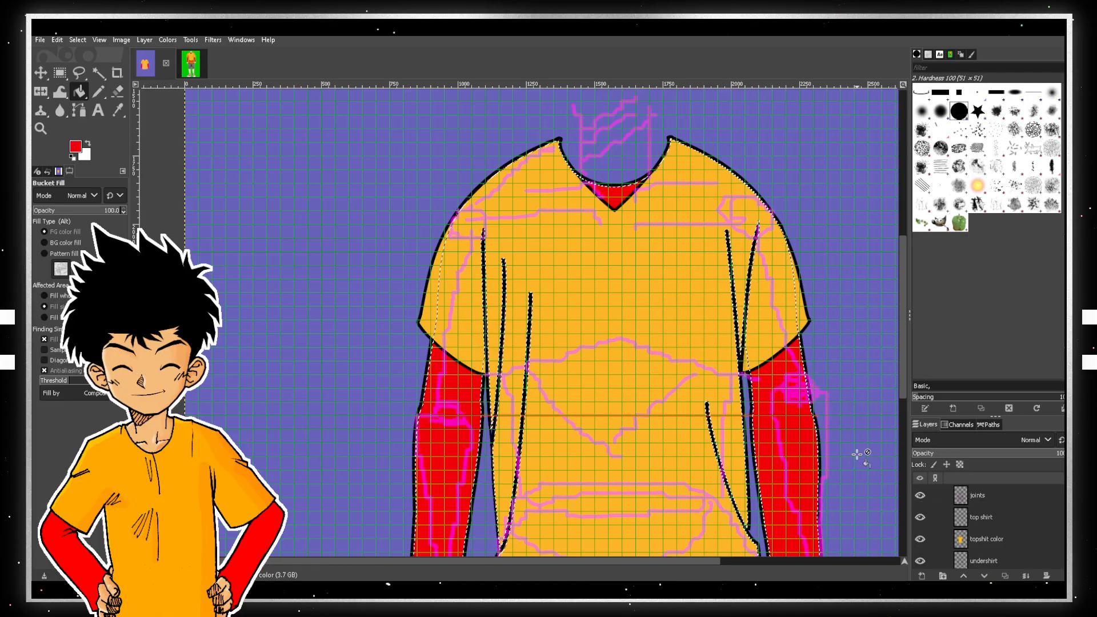
pyautogui.click(922, 496)
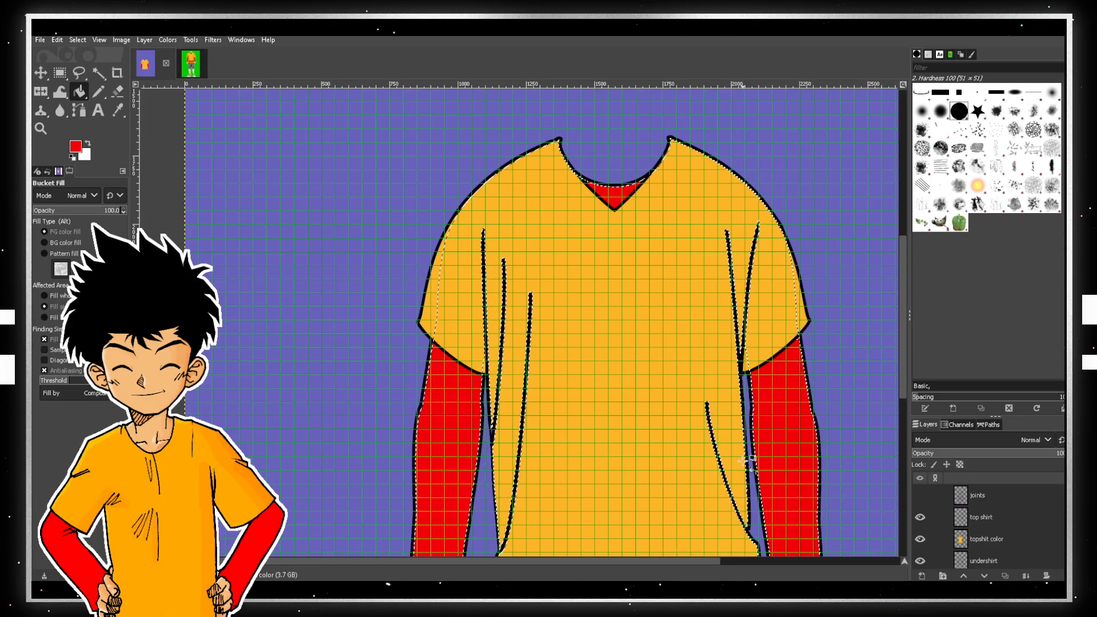
pyautogui.scroll(-2, 752, 460)
pyautogui.scroll(-3, 748, 459)
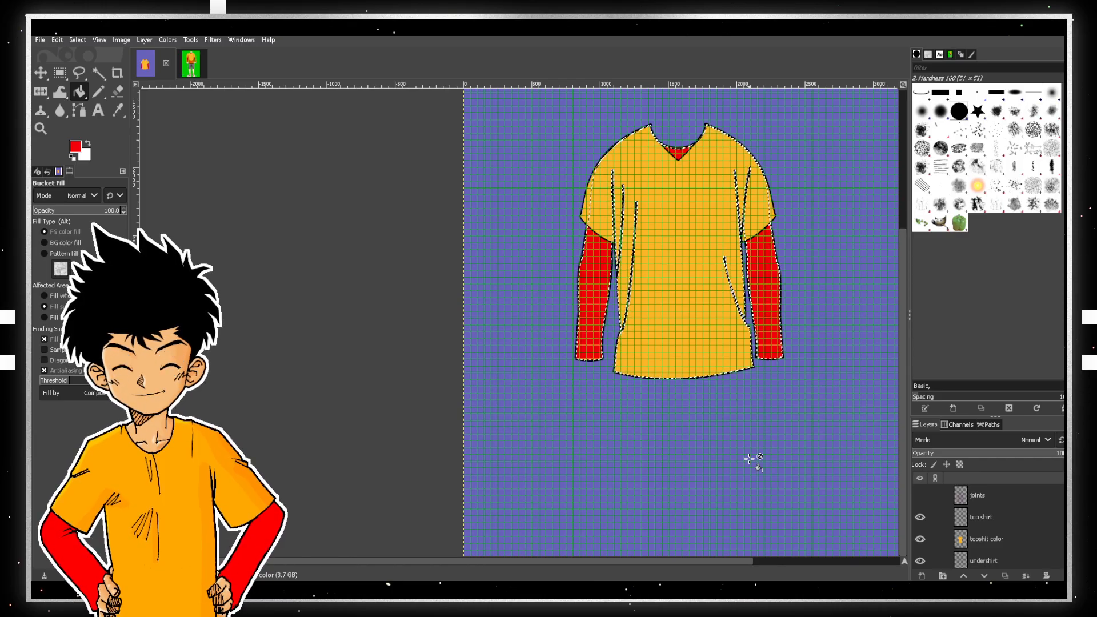
pyautogui.scroll(-2, 999, 523)
pyautogui.click(1000, 534)
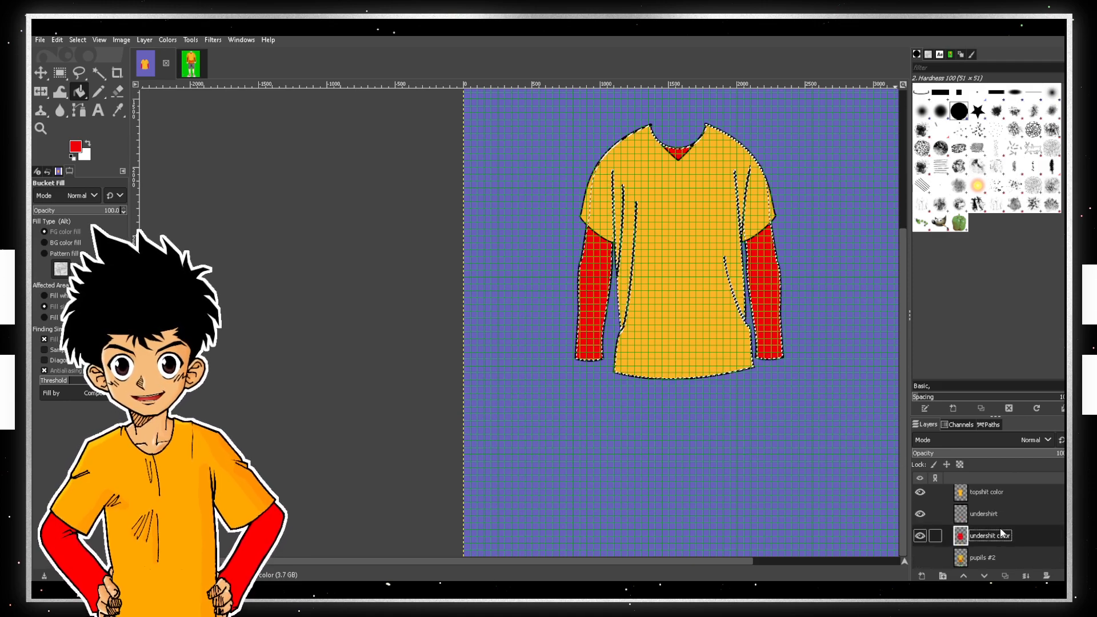
pyautogui.scroll(-1, 980, 545)
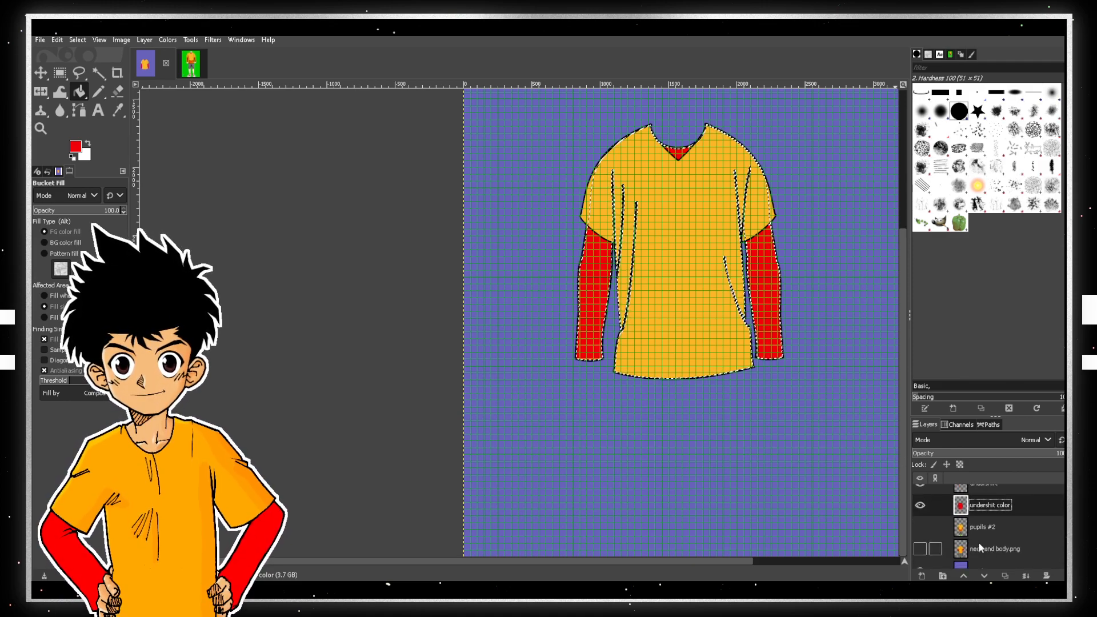
# - Show the "neck and body.png" layer behind the coloured shirts, keeping the "pupils #2" layer hidden
pyautogui.click(921, 527)
pyautogui.click(921, 529)
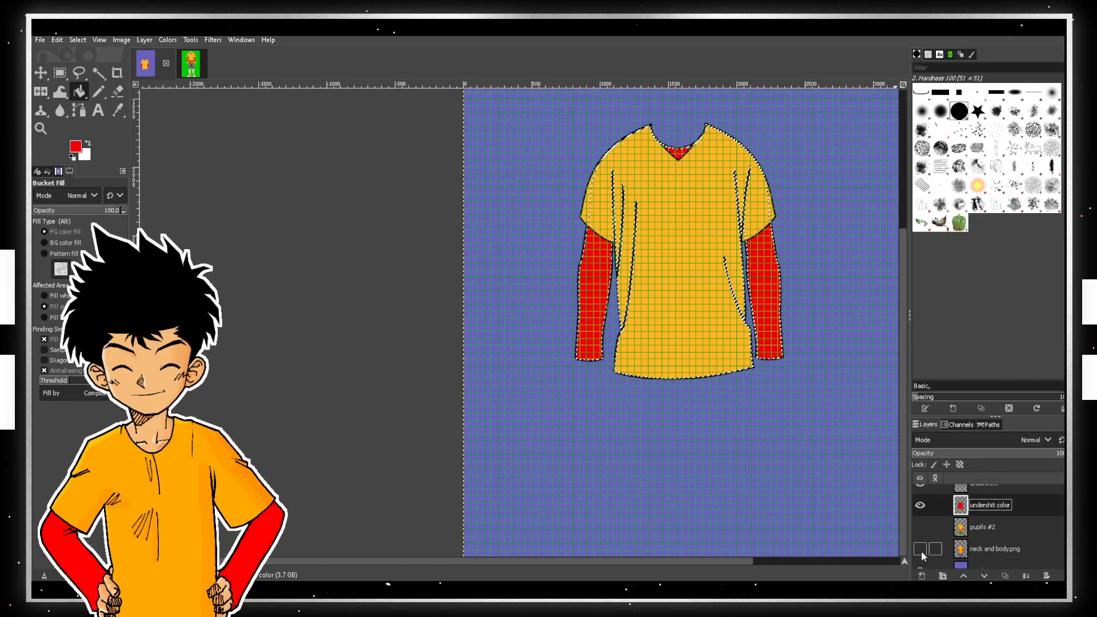
pyautogui.click(920, 549)
pyautogui.click(921, 549)
pyautogui.click(921, 549)
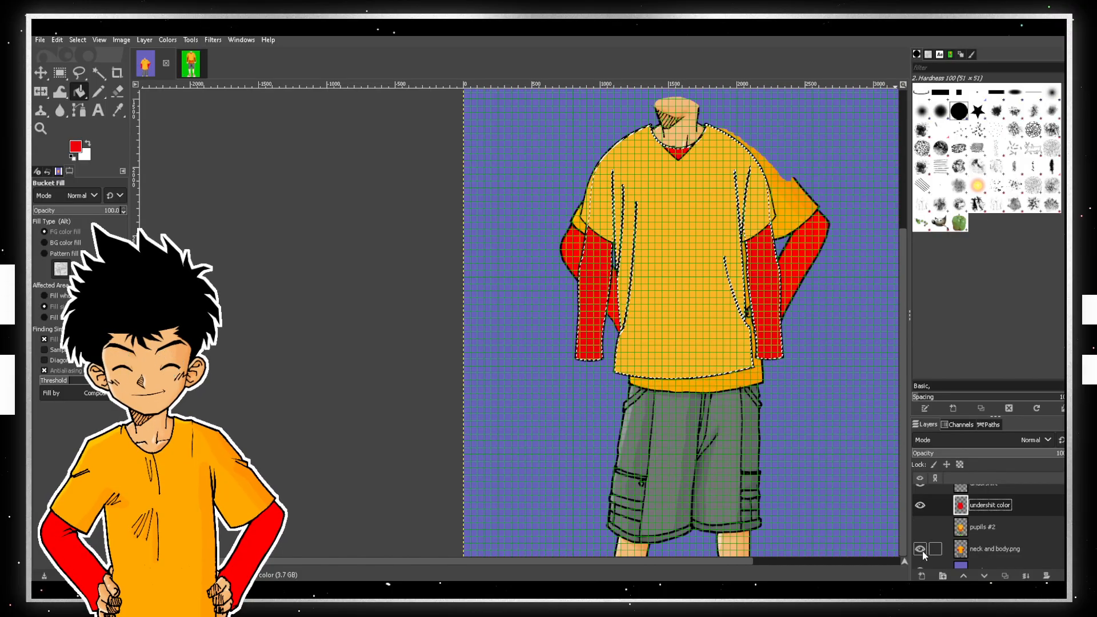
# - Examine how the new shirts line up with the old body's neck, shoulders, sleeves and hem
pyautogui.scroll(5, 749, 407)
pyautogui.scroll(-5, 753, 406)
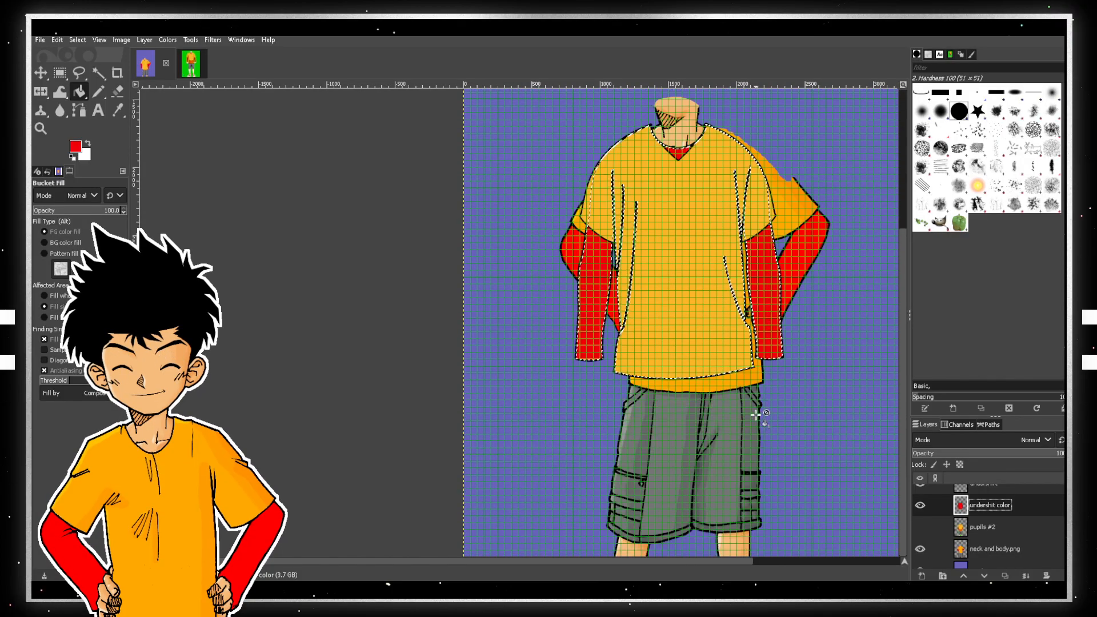
pyautogui.scroll(5, 757, 415)
pyautogui.scroll(-5, 759, 416)
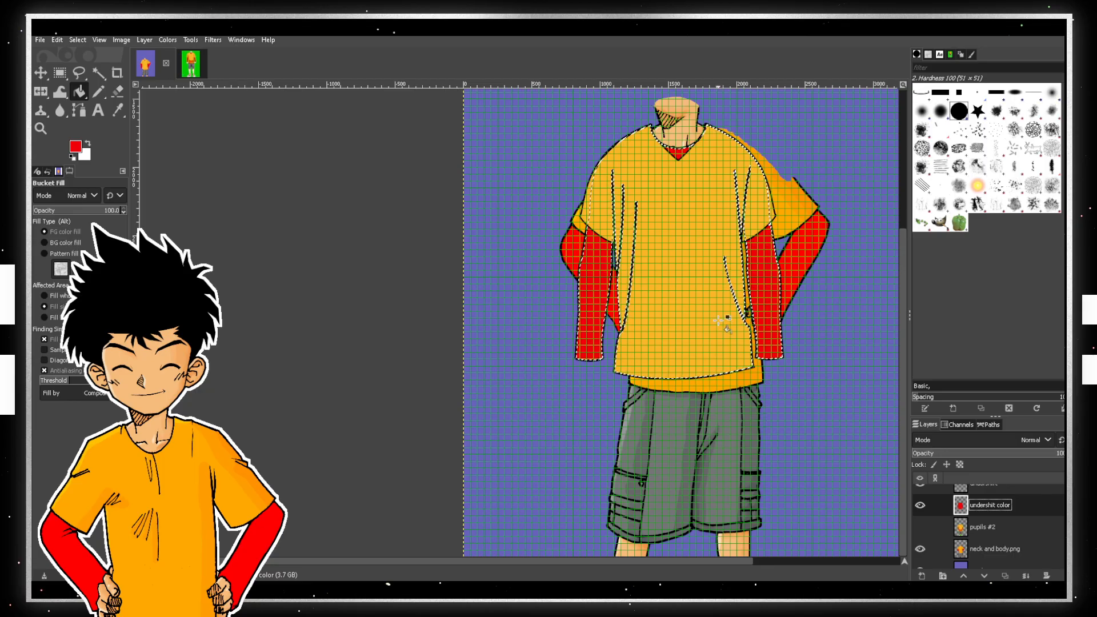
pyautogui.scroll(3, 721, 321)
pyautogui.scroll(5, 676, 322)
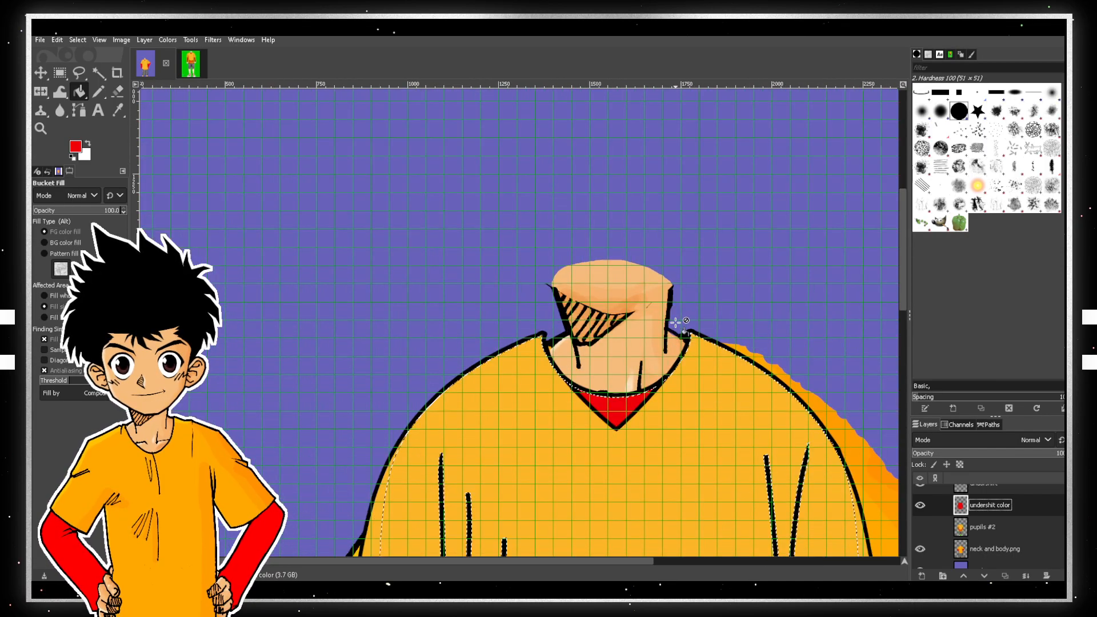
pyautogui.scroll(1, 676, 321)
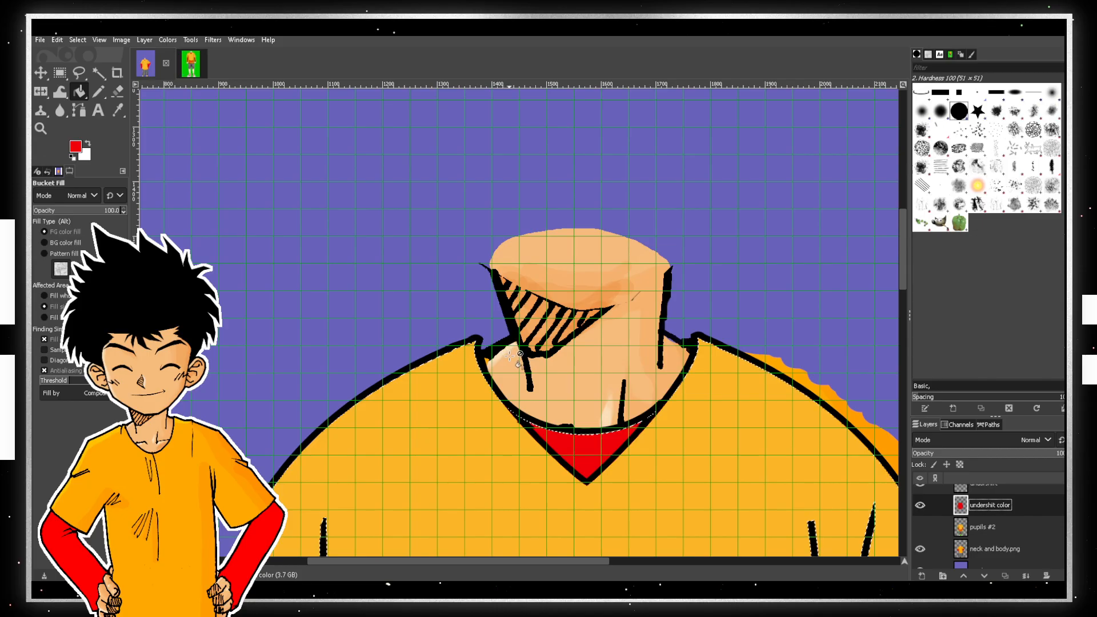
pyautogui.scroll(-2, 535, 351)
pyautogui.scroll(4, 532, 353)
pyautogui.scroll(-3, 532, 353)
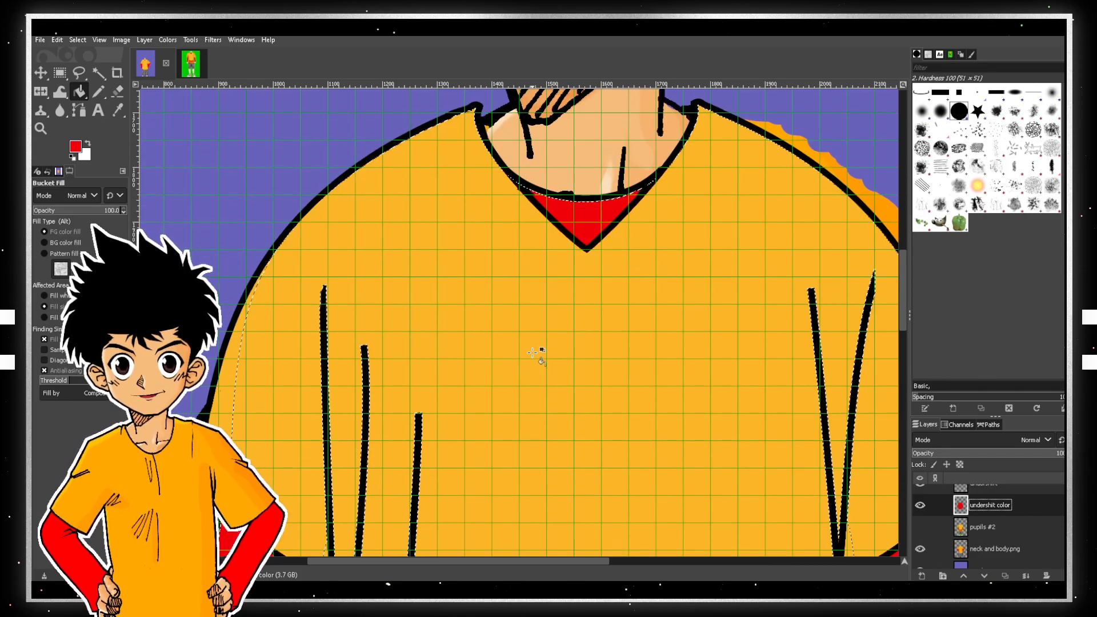
pyautogui.scroll(1, 532, 352)
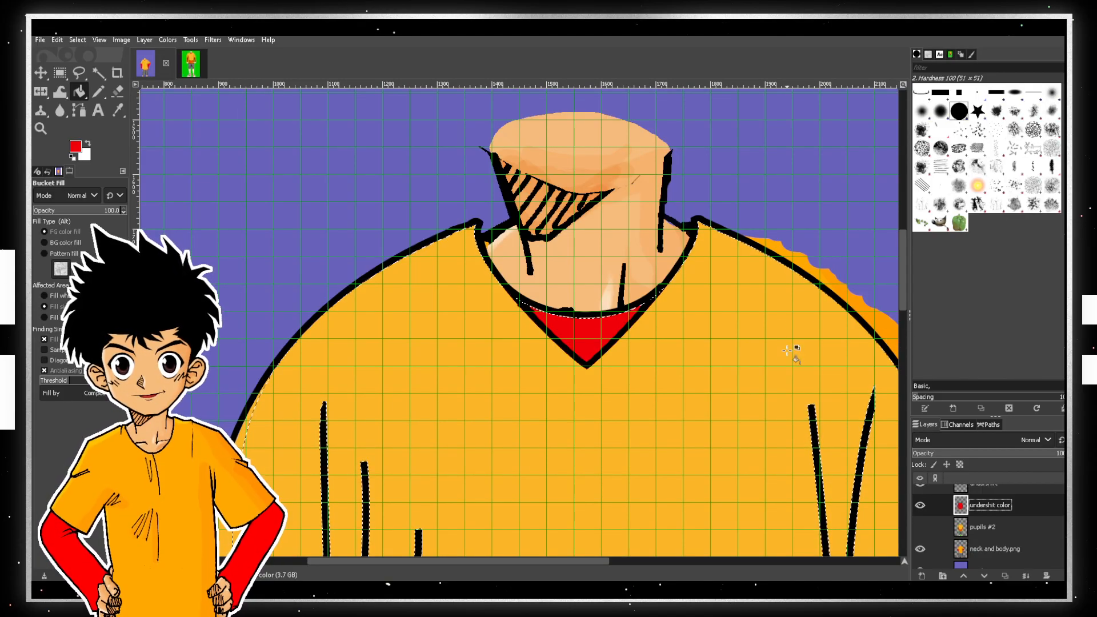
pyautogui.scroll(-10, 713, 331)
pyautogui.scroll(-4, 713, 331)
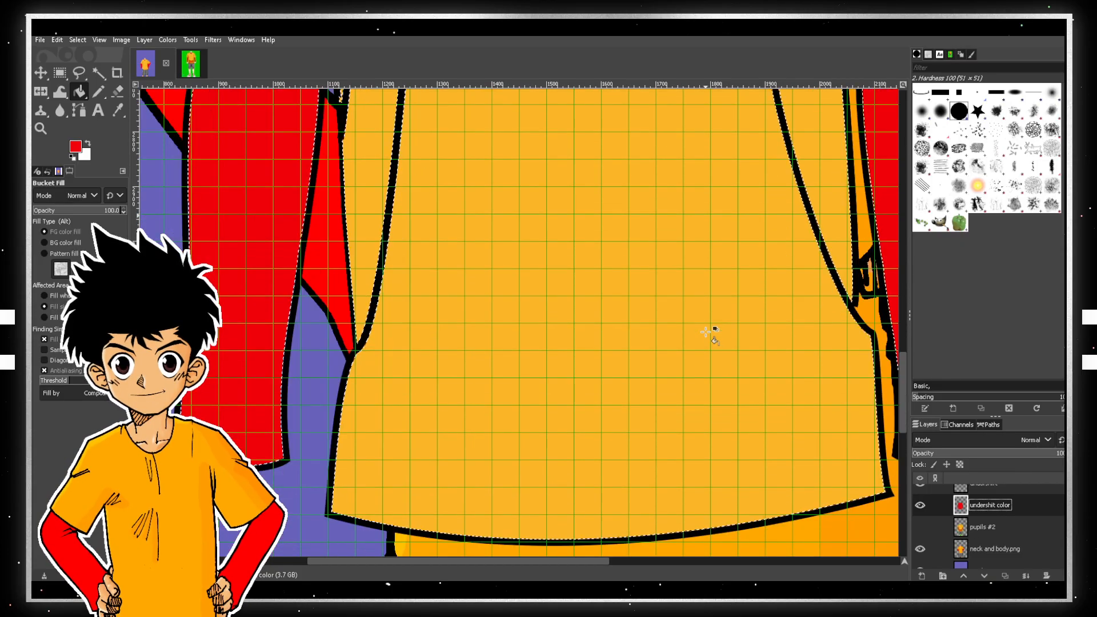
pyautogui.scroll(14, 713, 331)
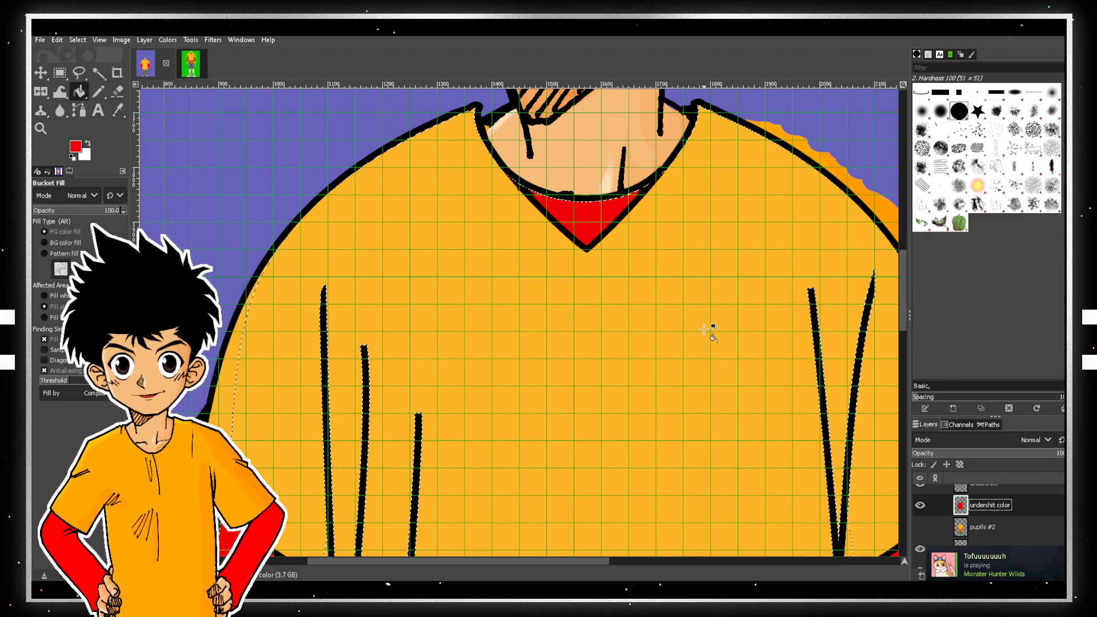
pyautogui.scroll(-3, 707, 321)
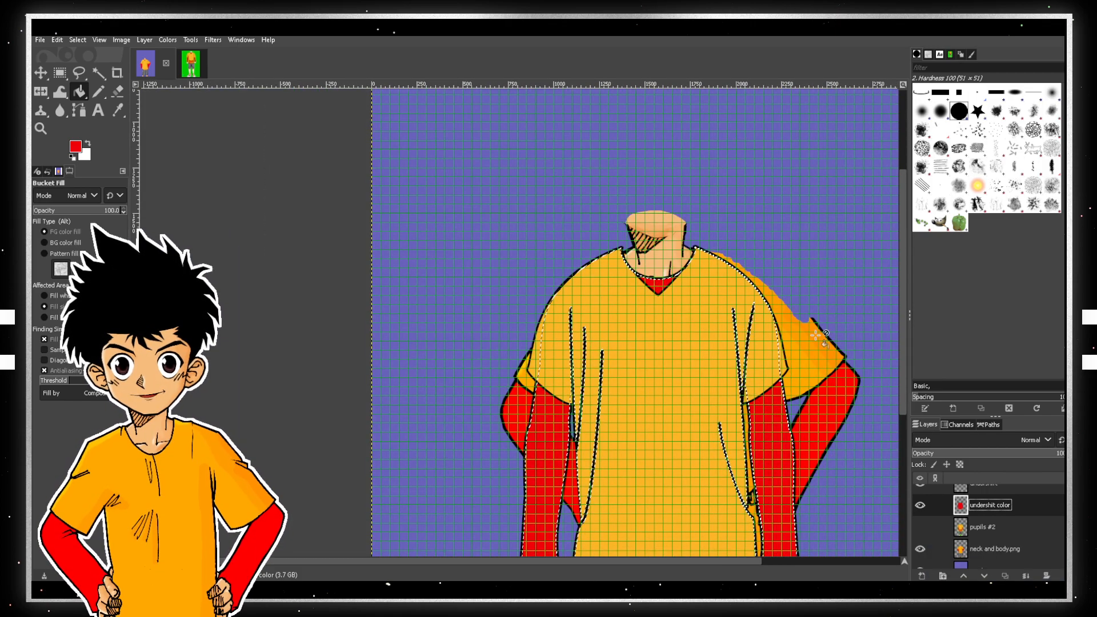
pyautogui.scroll(-4, 768, 359)
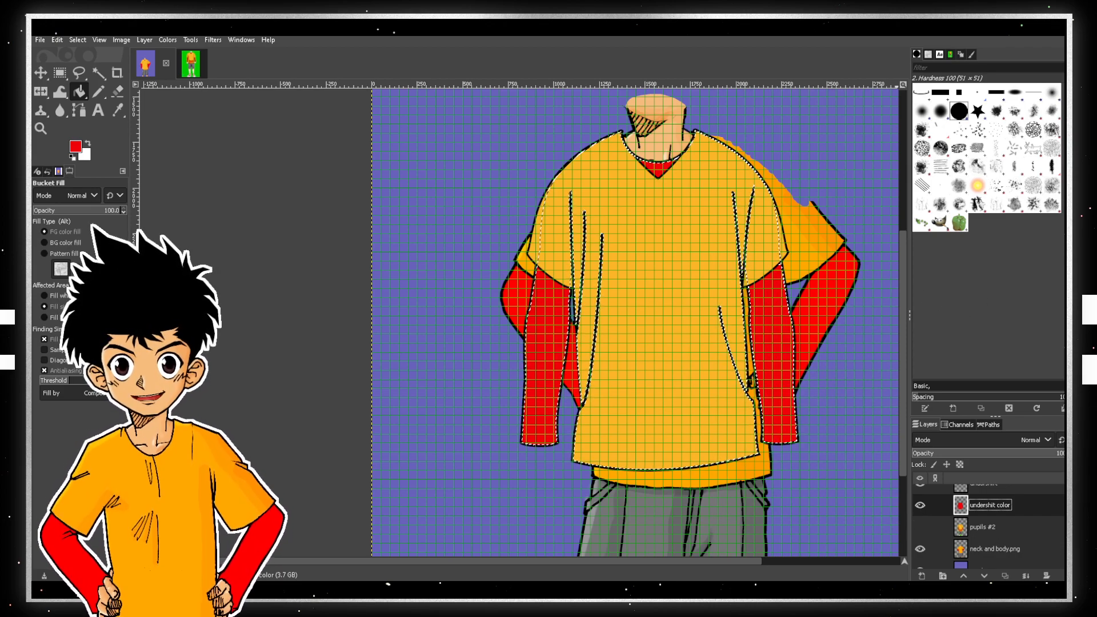
# - Hide the "undershit color" layer and overlay the semi-transparent "pupils #2" layer on the old body
pyautogui.click(920, 506)
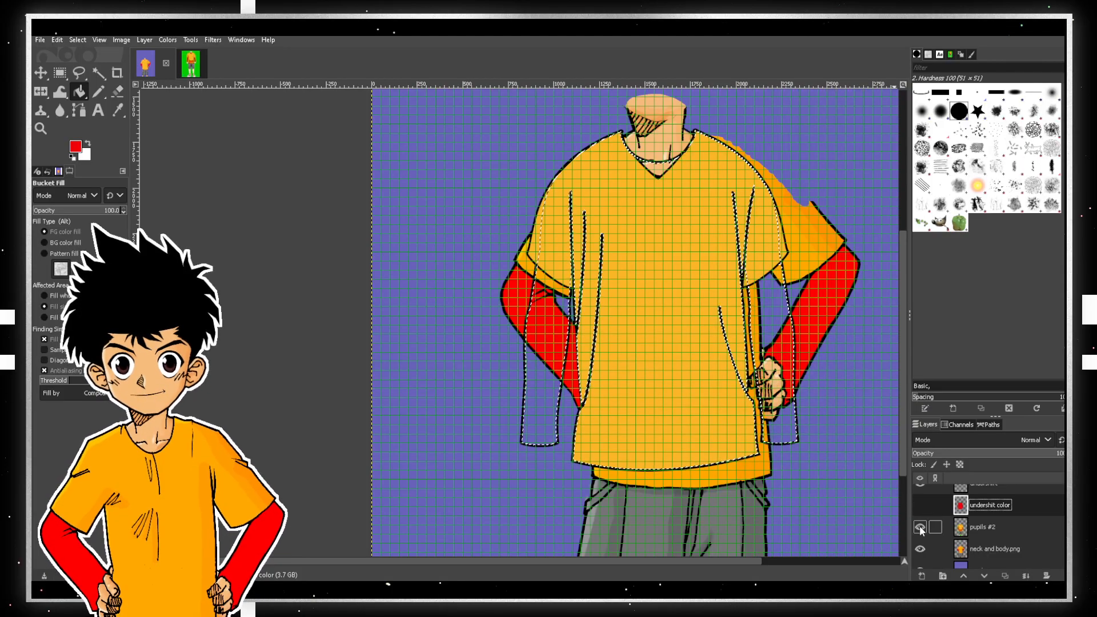
pyautogui.click(920, 527)
pyautogui.click(920, 527)
pyautogui.scroll(-1, 929, 521)
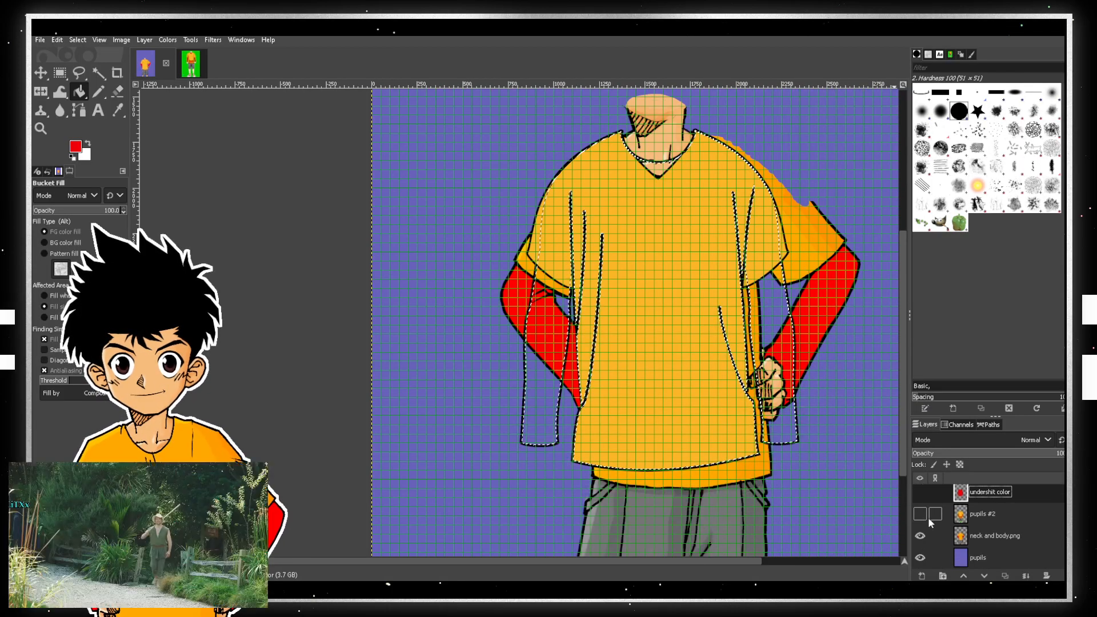
pyautogui.click(918, 517)
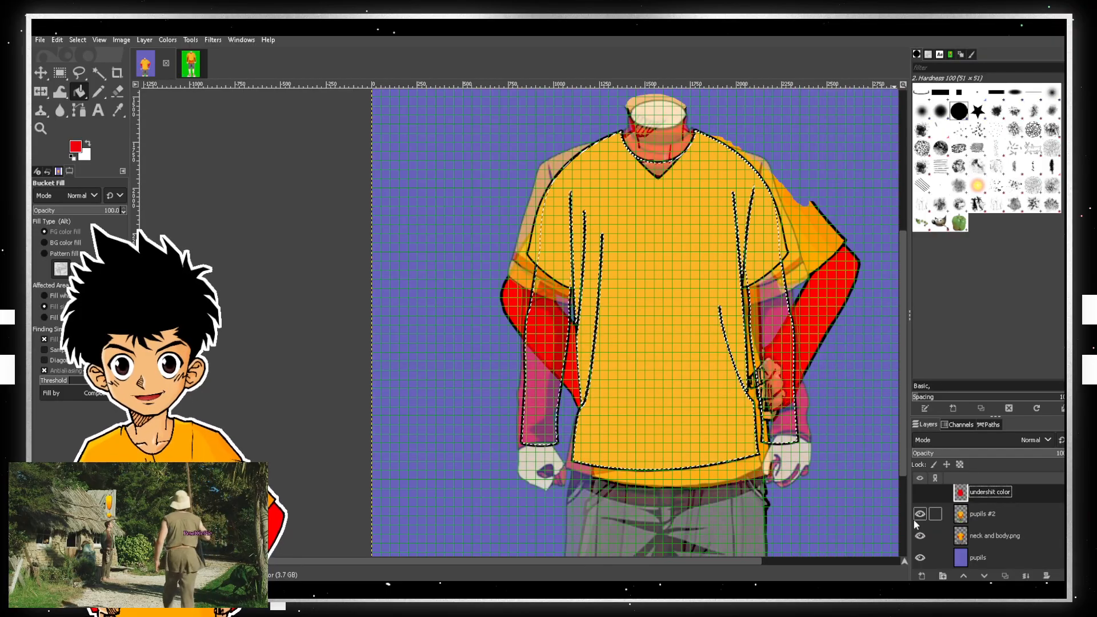
pyautogui.scroll(2, 915, 518)
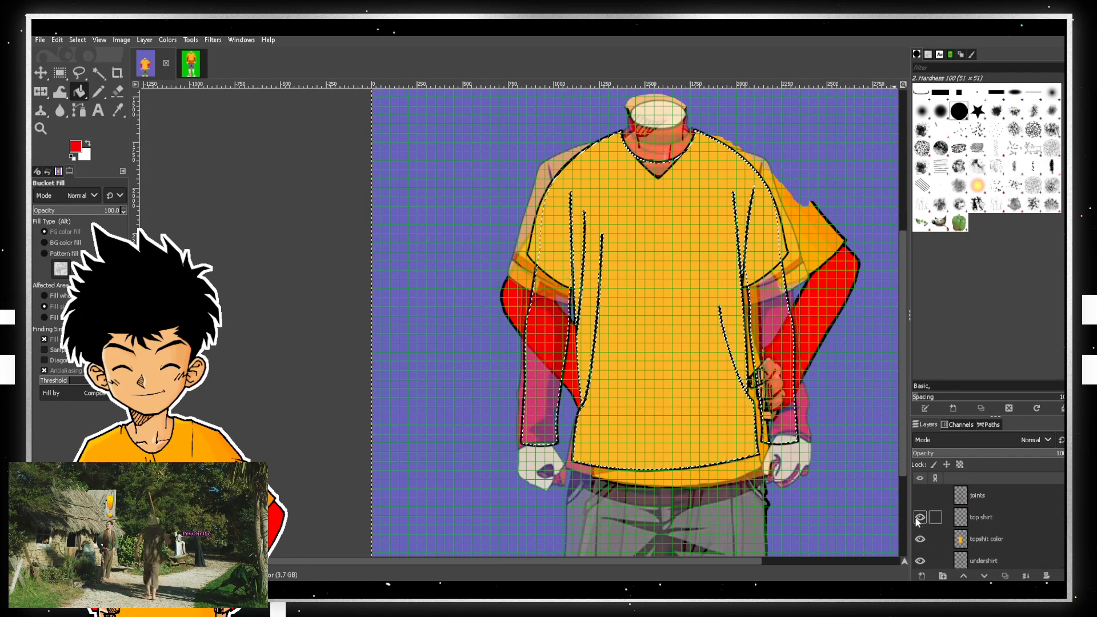
# - Hide the "top shirt", "topshit color", "undershirt" and "pupils #2" layers, leaving the old body visible on the background
pyautogui.click(920, 539)
pyautogui.scroll(-1, 921, 537)
pyautogui.click(919, 533)
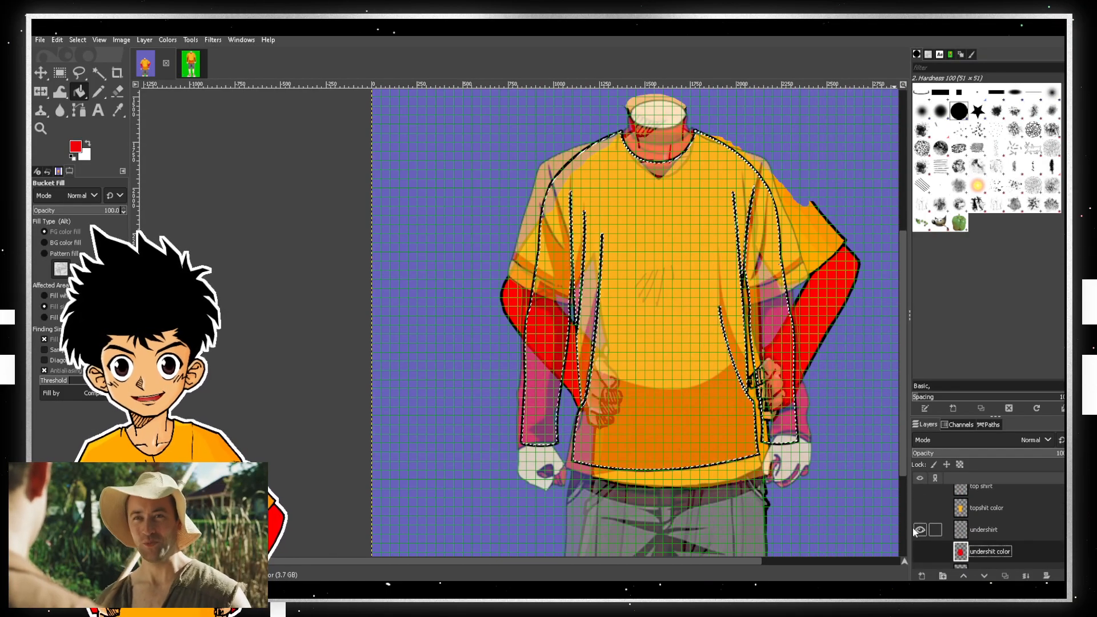
pyautogui.scroll(-2, 920, 535)
pyautogui.click(919, 527)
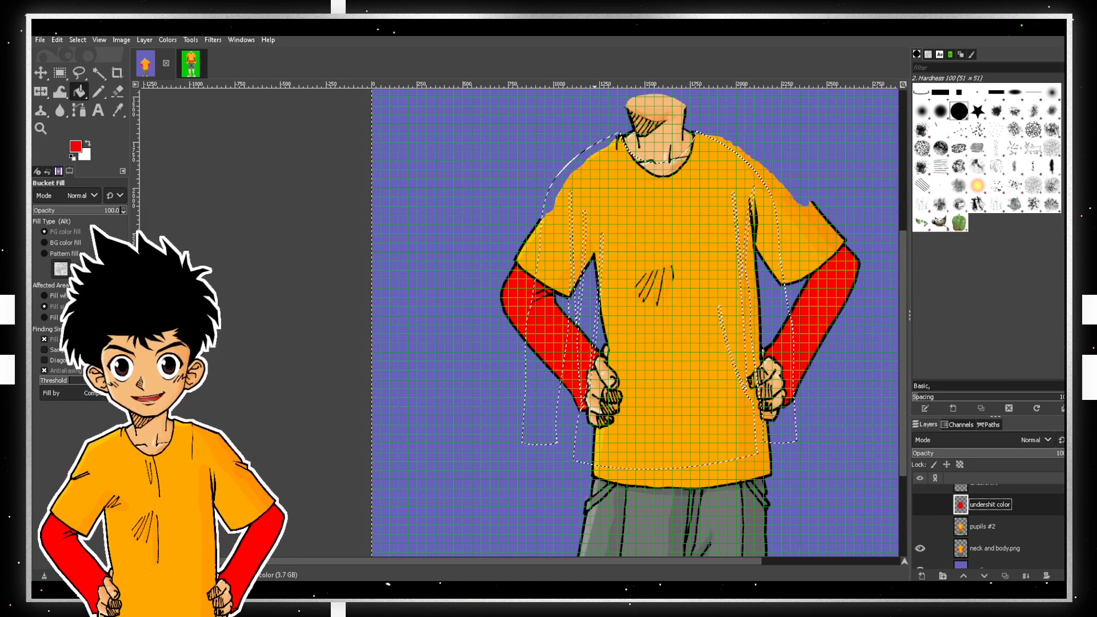
pyautogui.moveTo(636, 570)
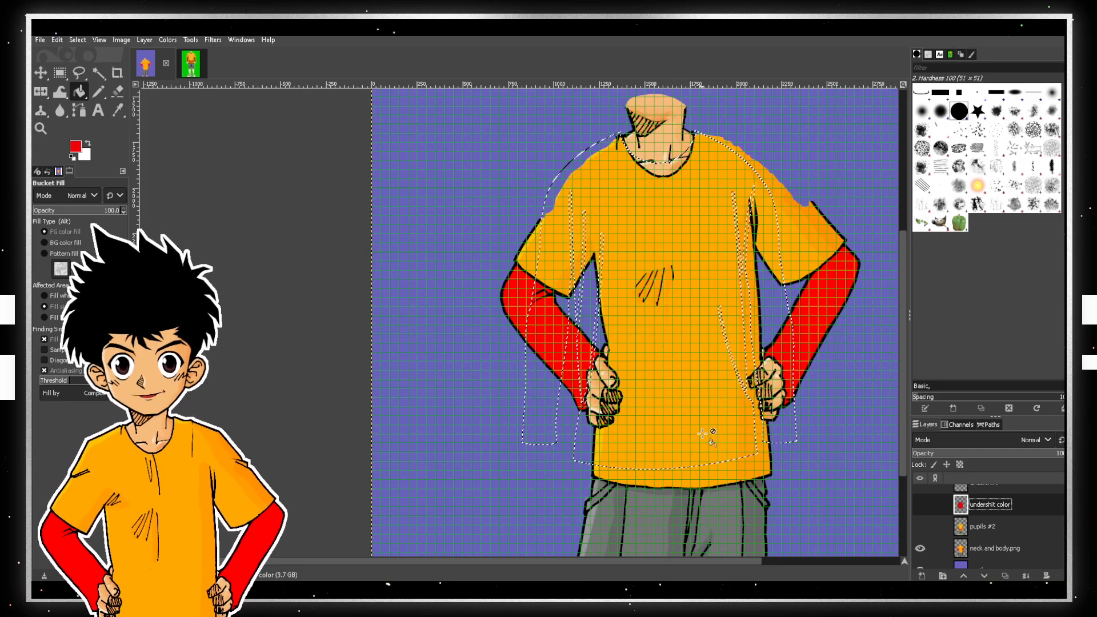
pyautogui.scroll(-3, 711, 431)
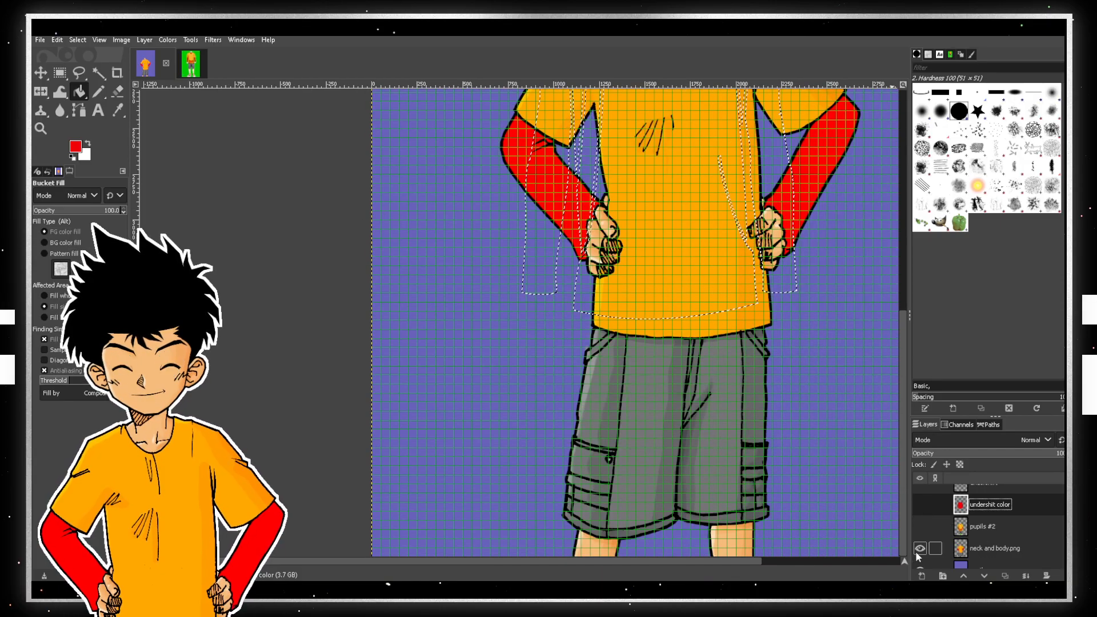
# - Switch to the green-background reference image and examine the character's shirts, sleeves and trousers
pyautogui.click(190, 66)
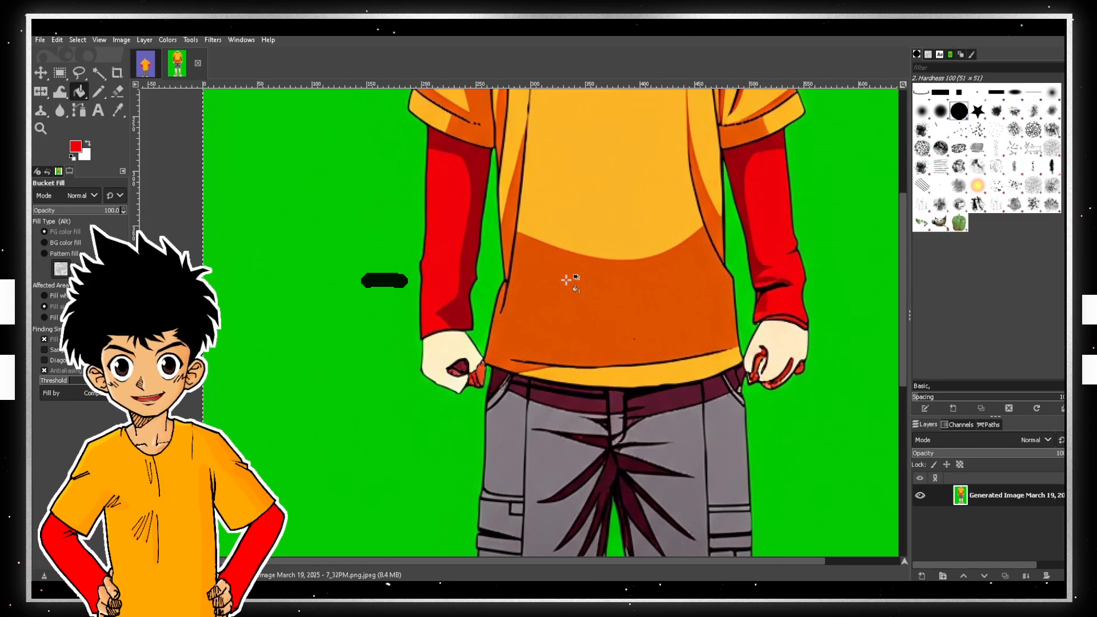
pyautogui.scroll(5, 565, 274)
pyautogui.scroll(-5, 574, 279)
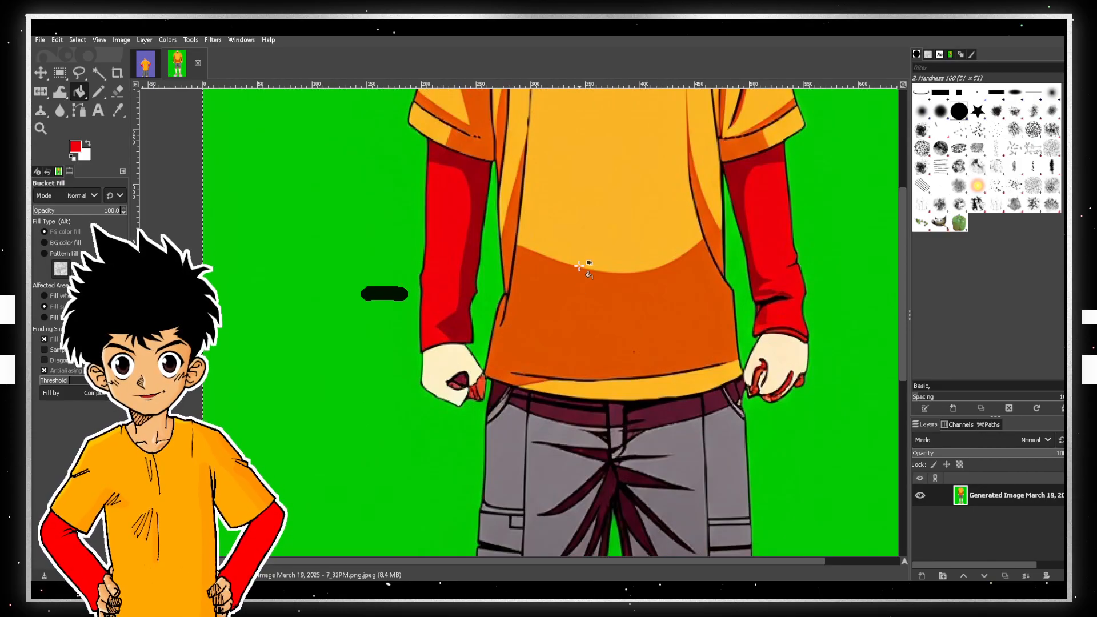
pyautogui.keyDown('ctrl'); pyautogui.scroll(-1, 594, 263); pyautogui.keyUp('ctrl')
pyautogui.scroll(3, 621, 273)
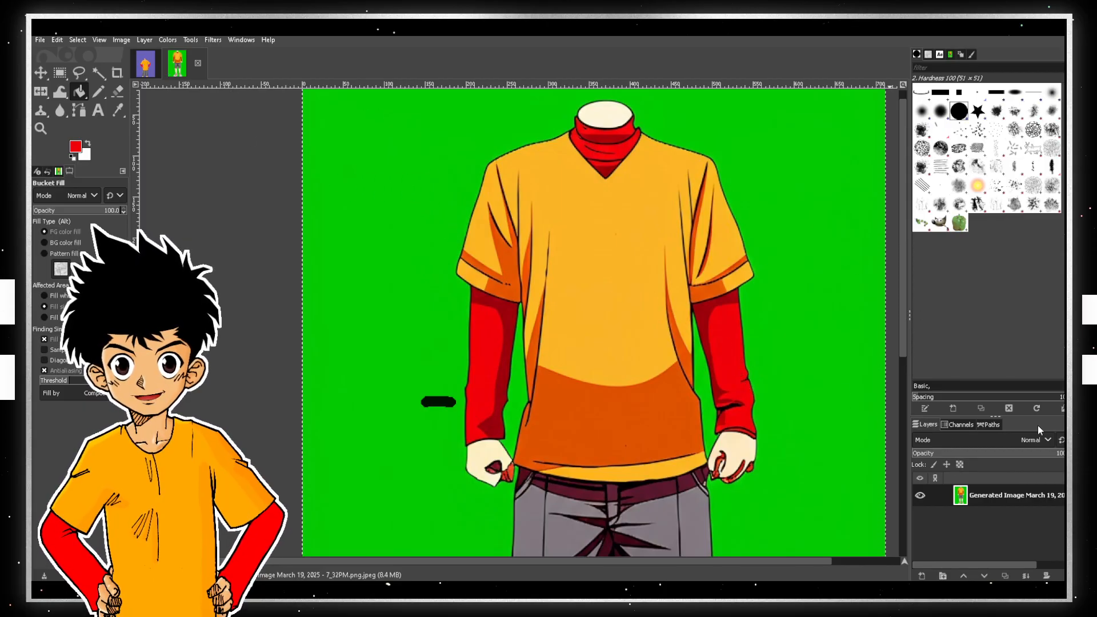
# - Return to the character image, hide the "neck and body.png" layer and show "pupils #2" in its place
pyautogui.click(147, 64)
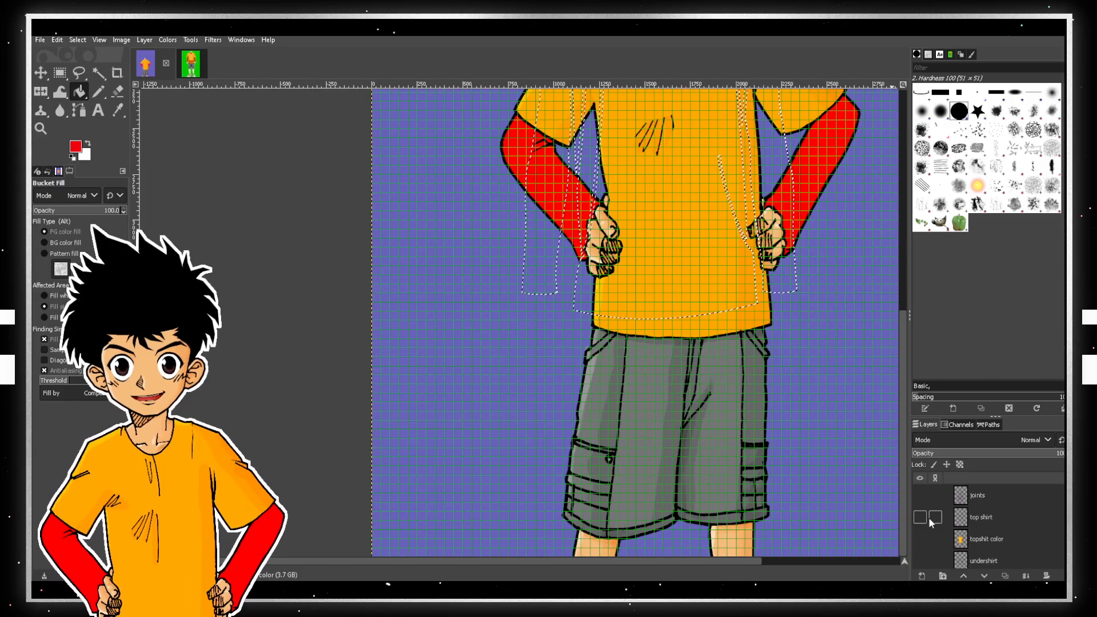
pyautogui.scroll(-2, 928, 518)
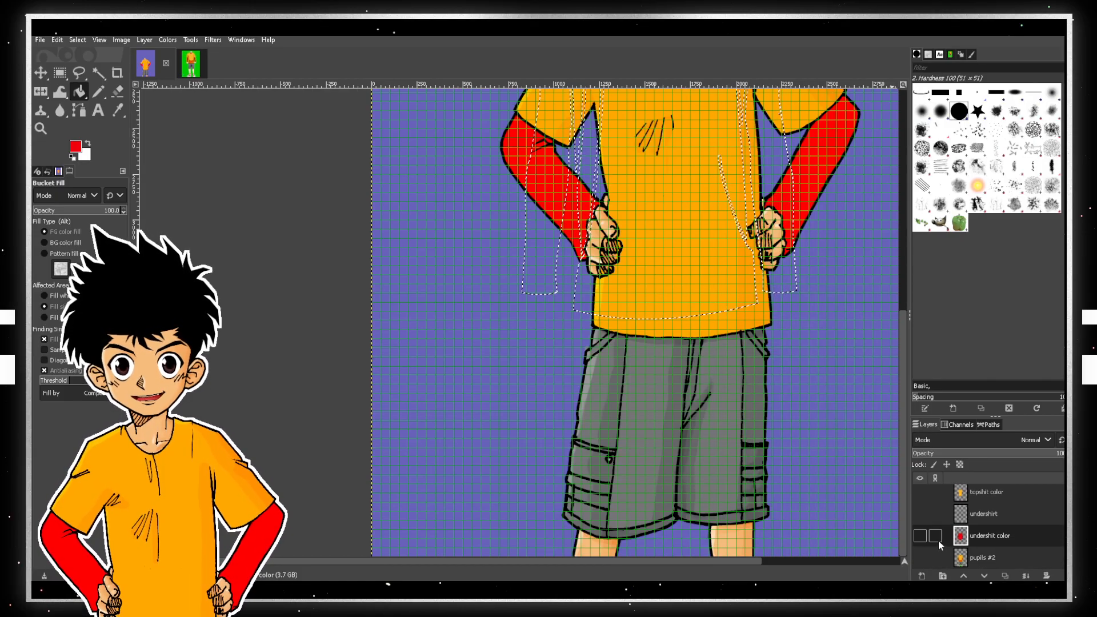
pyautogui.scroll(-2, 941, 541)
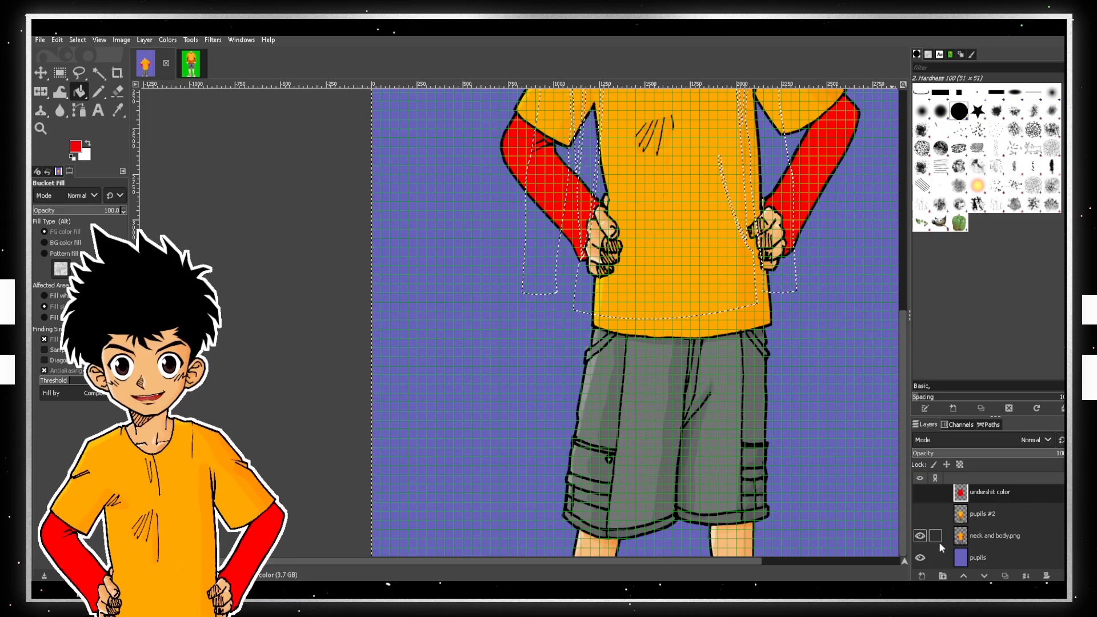
pyautogui.click(919, 537)
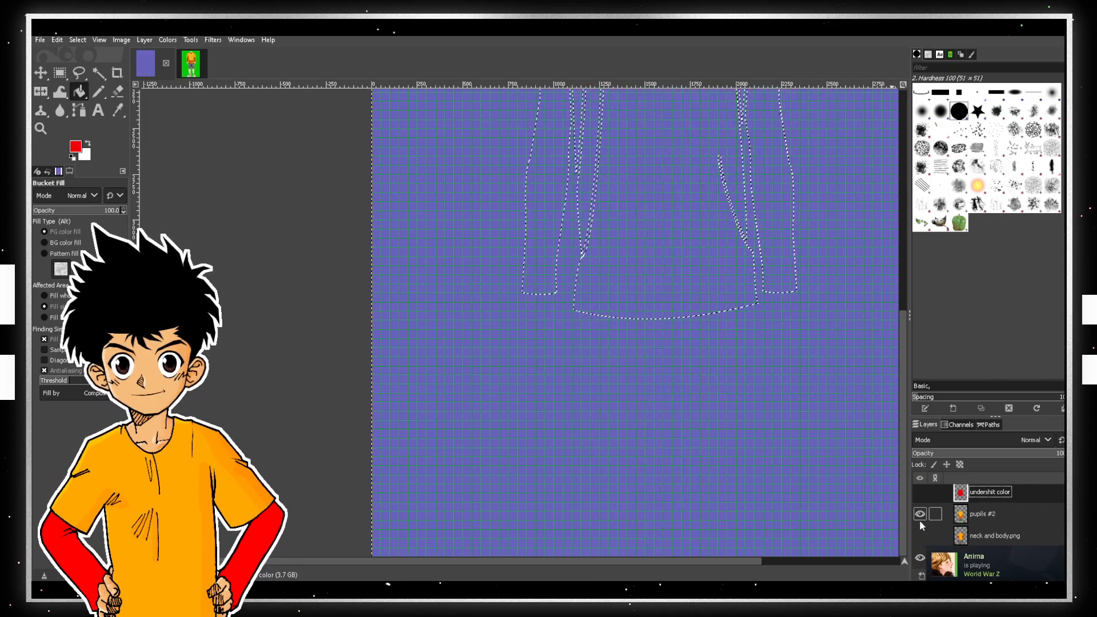
pyautogui.click(920, 518)
pyautogui.scroll(2, 924, 531)
pyautogui.scroll(5, 659, 286)
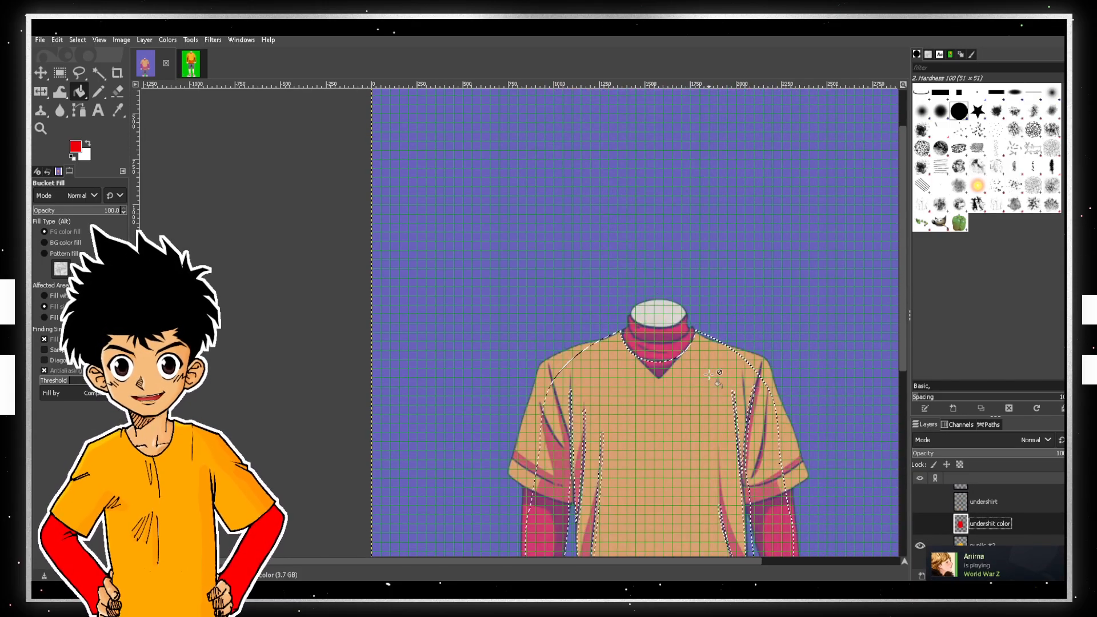
pyautogui.scroll(-2, 723, 375)
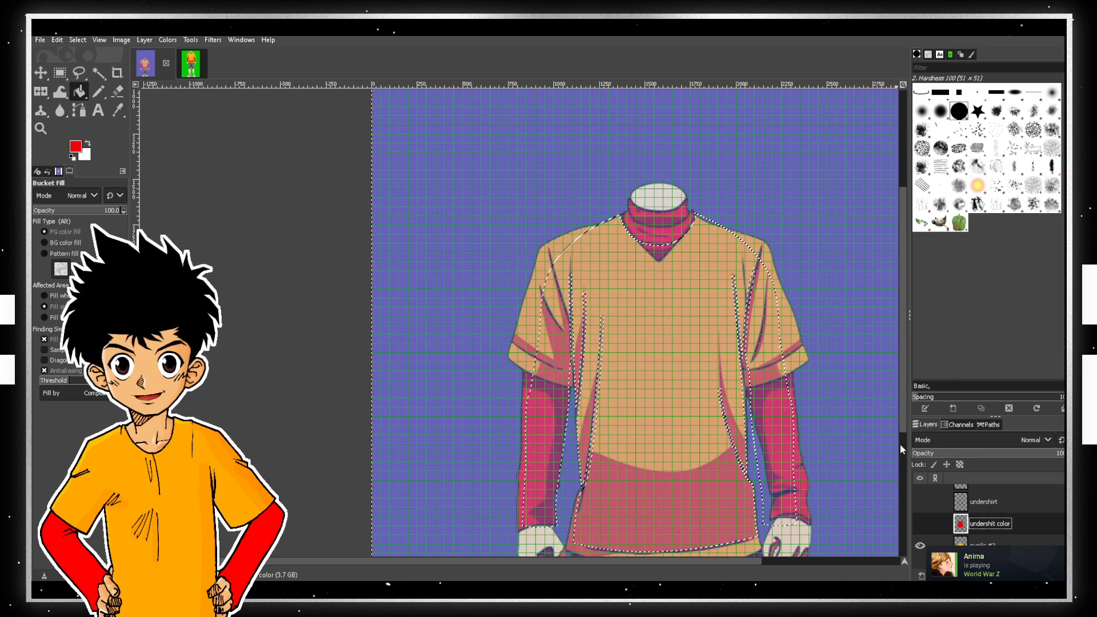
# - Hide the "pupils #2" layer, leaving only the plain background visible
pyautogui.click(920, 545)
pyautogui.scroll(1, 924, 527)
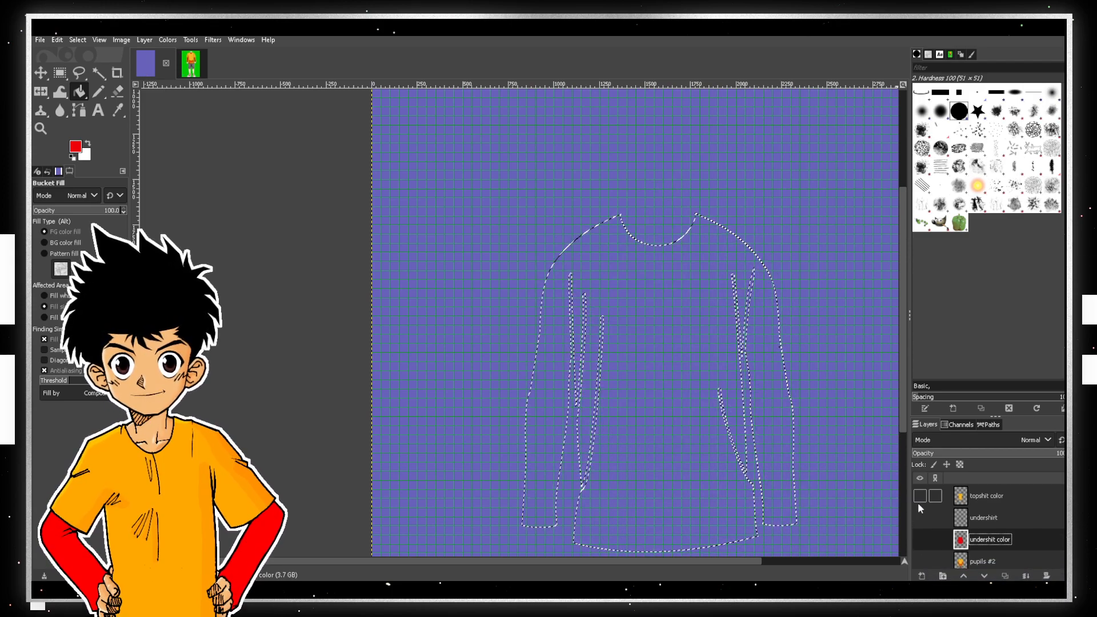
pyautogui.scroll(-1, 924, 515)
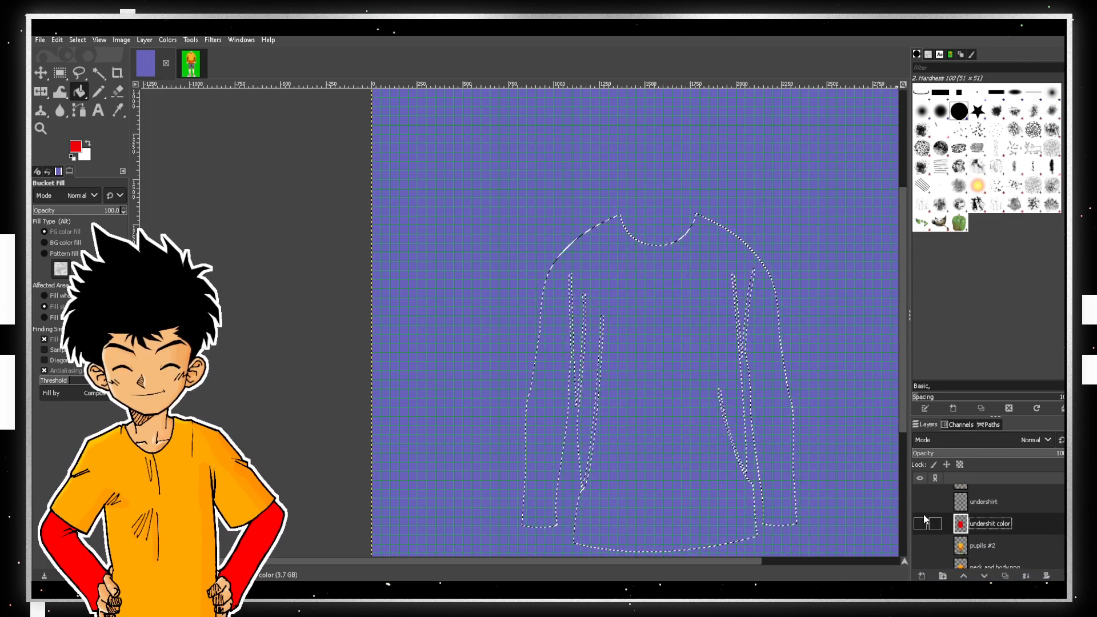
pyautogui.click(920, 546)
pyautogui.click(919, 546)
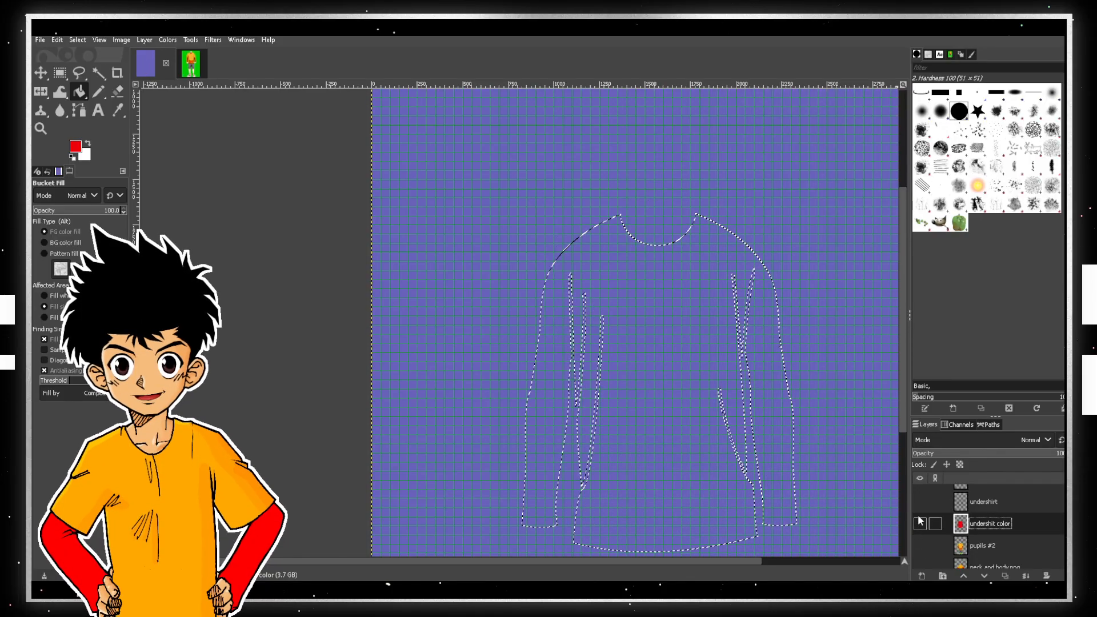
# - Show only the "top shirt" line art layer over the plain background
pyautogui.scroll(2, 920, 505)
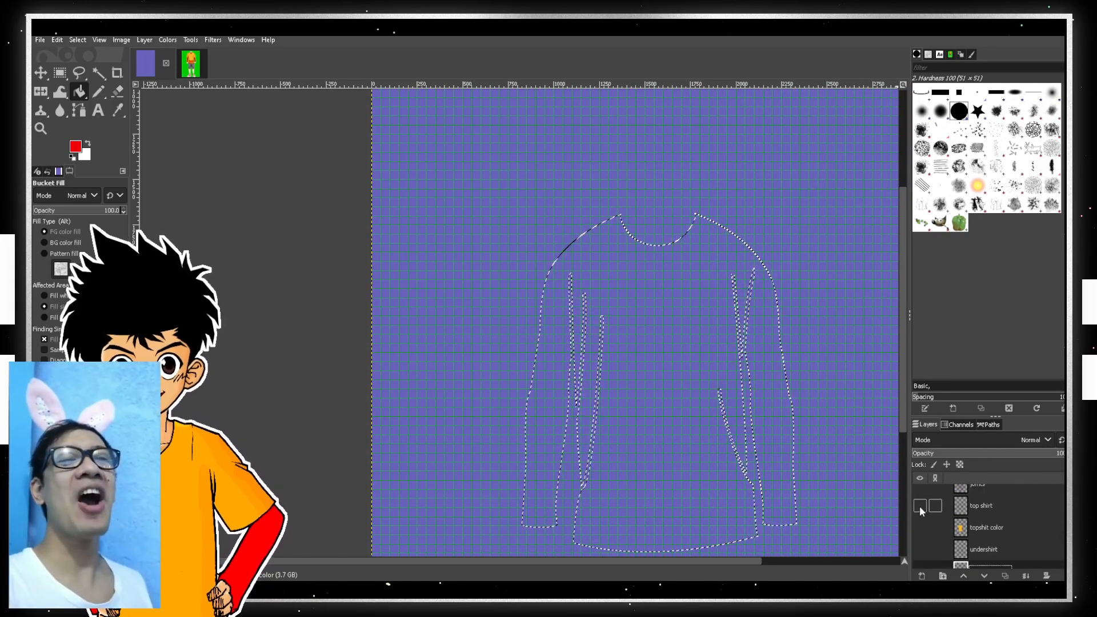
pyautogui.click(920, 506)
pyautogui.scroll(2, 673, 357)
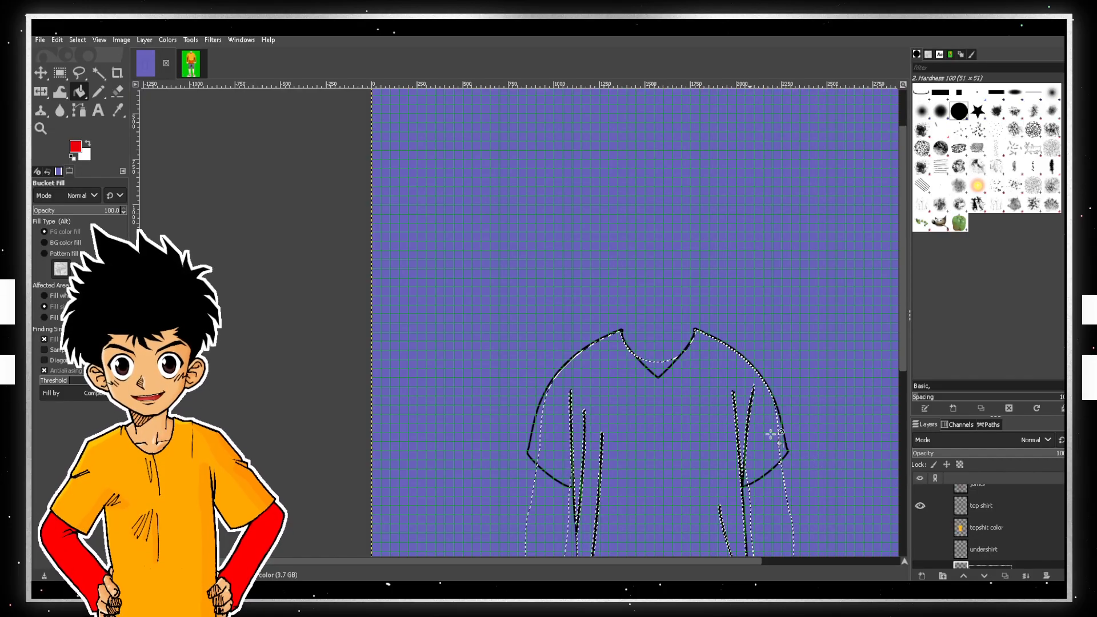
pyautogui.click(920, 506)
pyautogui.click(920, 506)
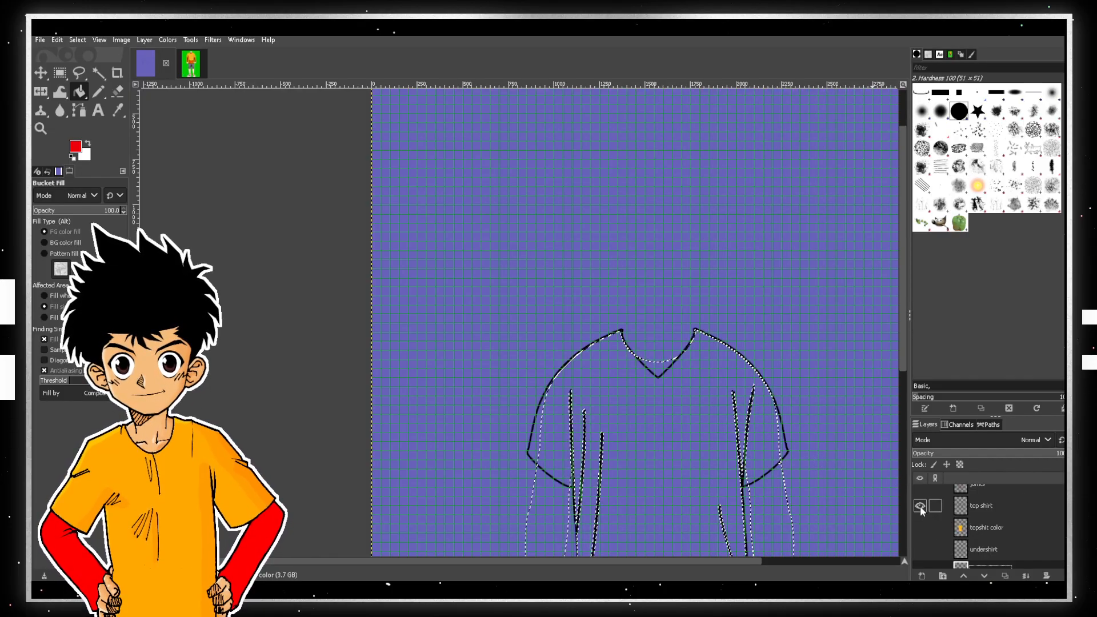
# - Show the "topshit color", "undershirt" and "undershit color" layers together with the top shirt line art
pyautogui.click(921, 528)
pyautogui.click(920, 528)
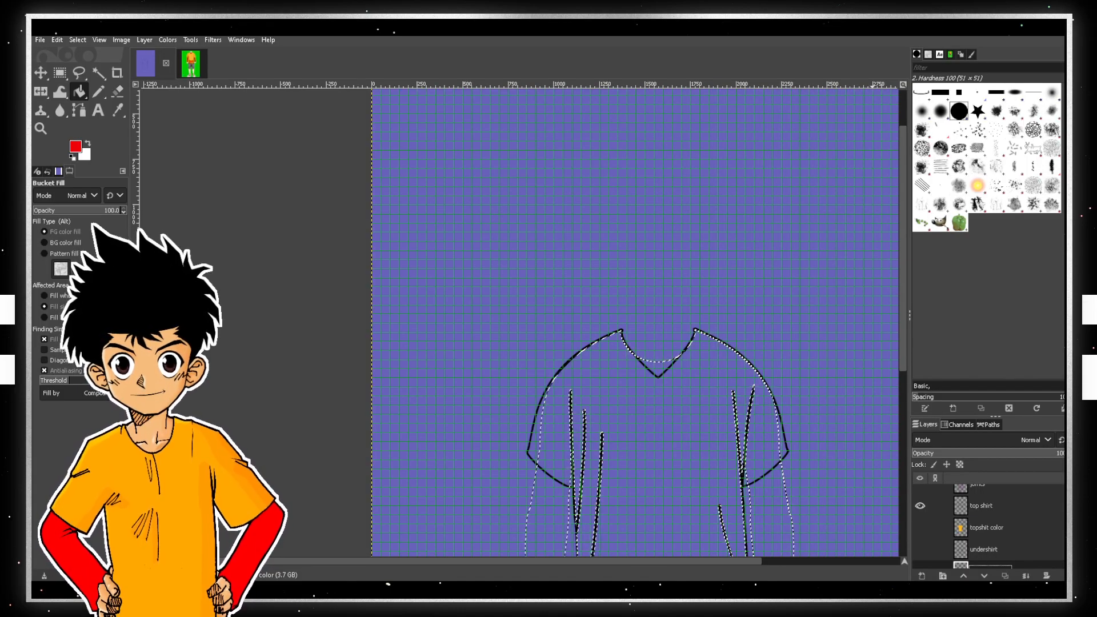
pyautogui.click(921, 527)
pyautogui.scroll(-1, 928, 522)
pyautogui.scroll(-2, 927, 521)
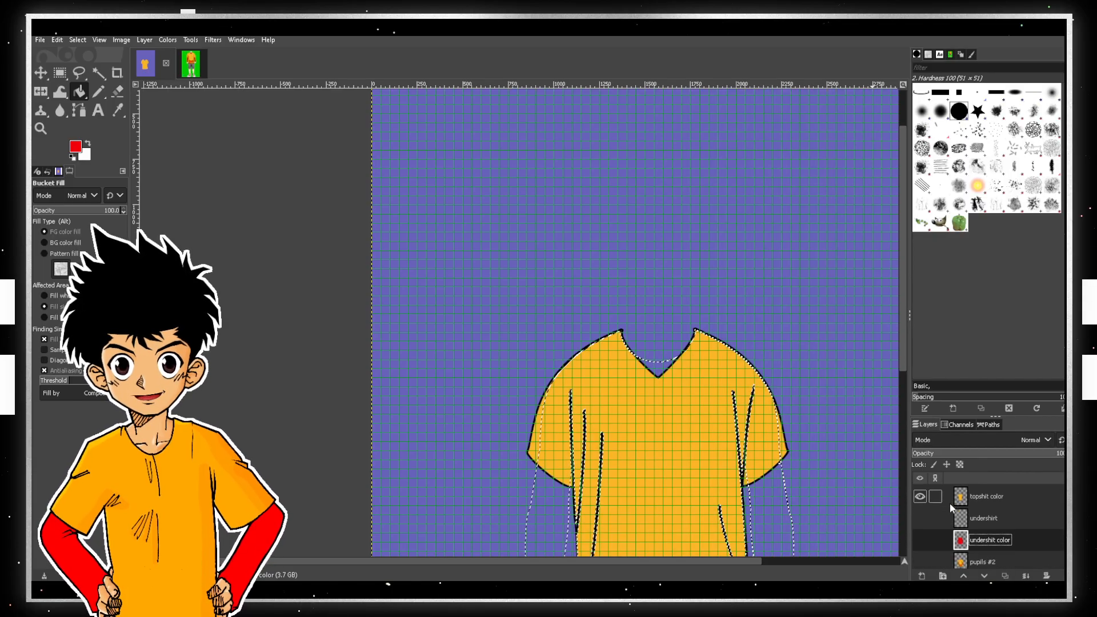
pyautogui.click(920, 519)
pyautogui.scroll(-1, 921, 537)
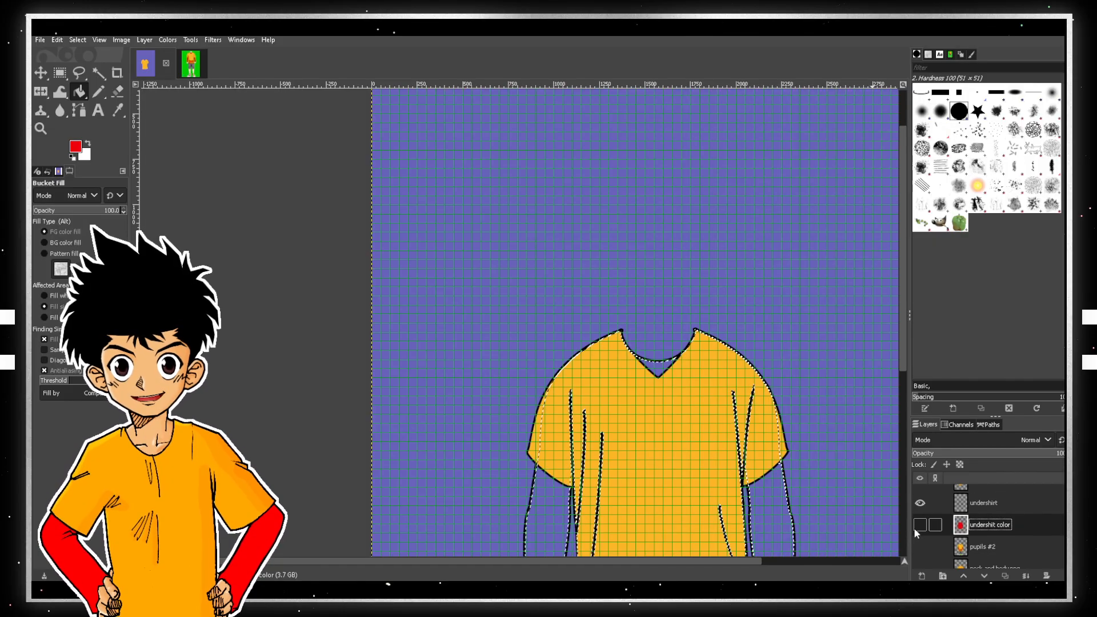
pyautogui.click(918, 527)
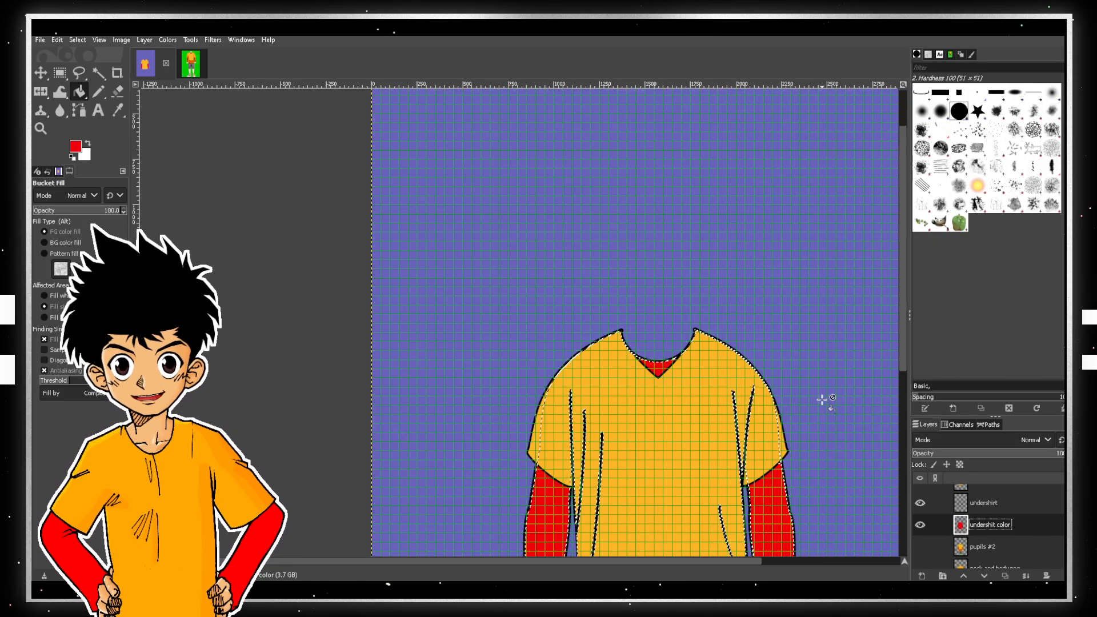
pyautogui.scroll(-3, 789, 448)
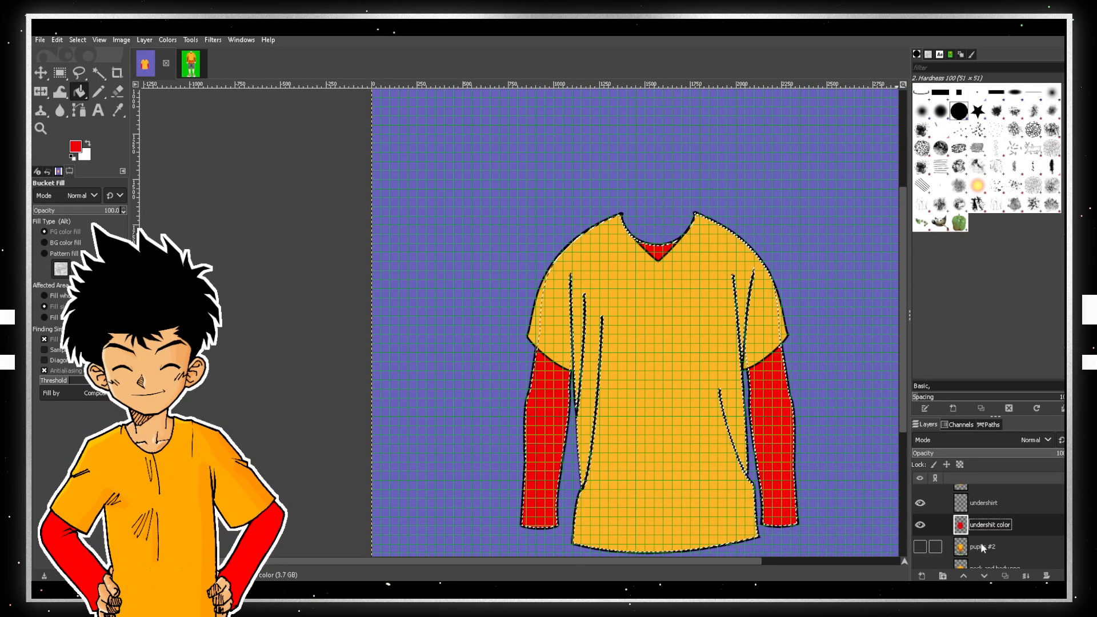
# - Show the "neck and body.png" layer behind the new shirts and keep "pupils #2" hidden
pyautogui.click(920, 547)
pyautogui.click(921, 547)
pyautogui.scroll(3, 928, 532)
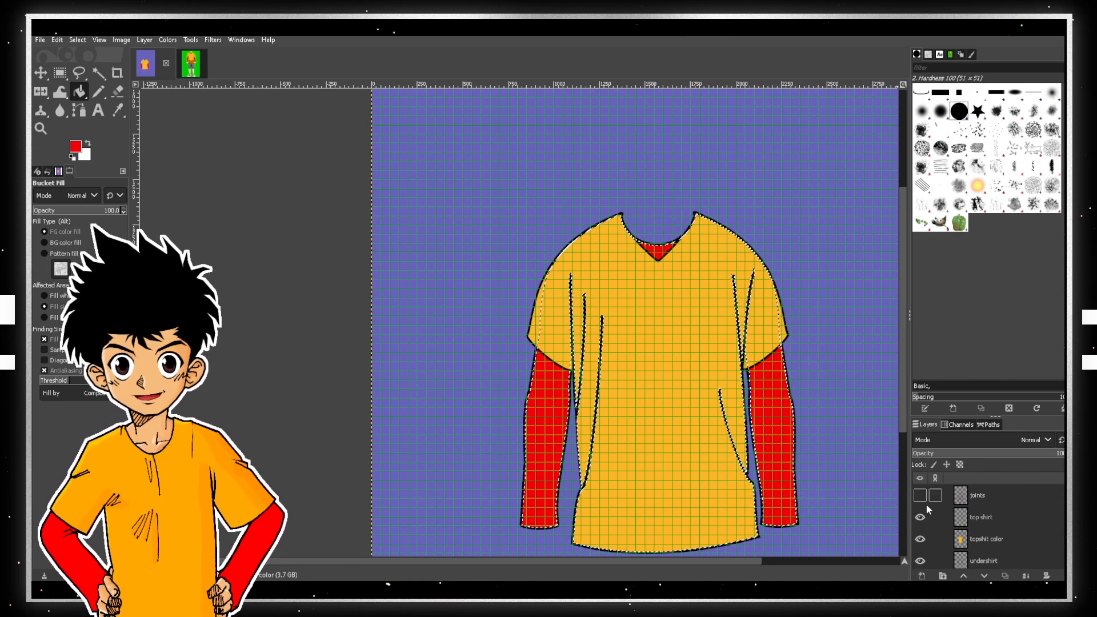
pyautogui.scroll(-3, 926, 523)
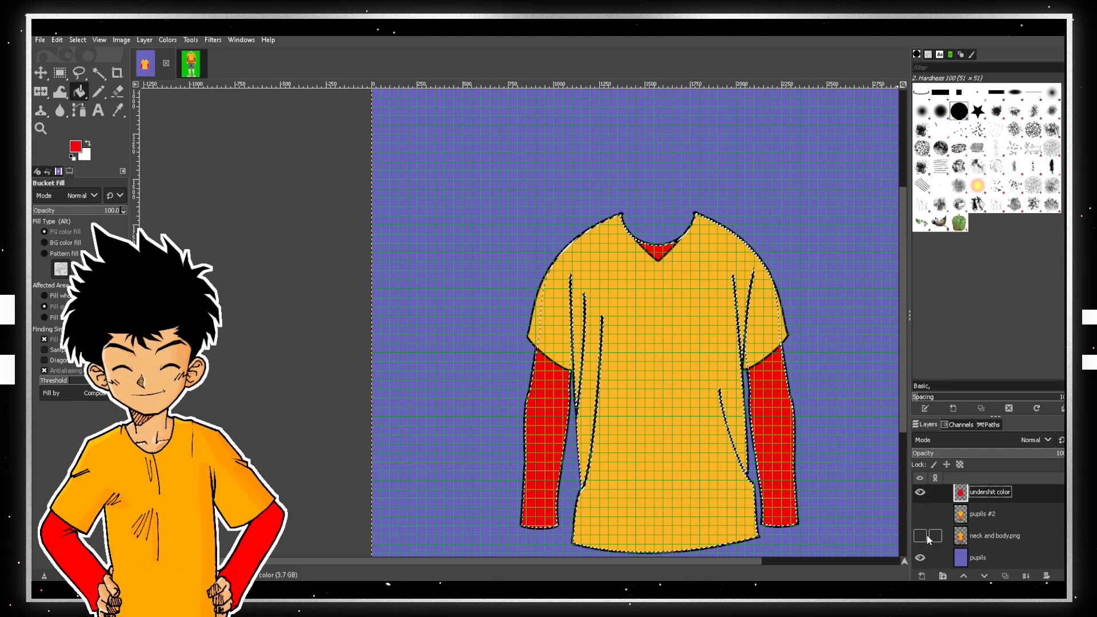
pyautogui.click(920, 536)
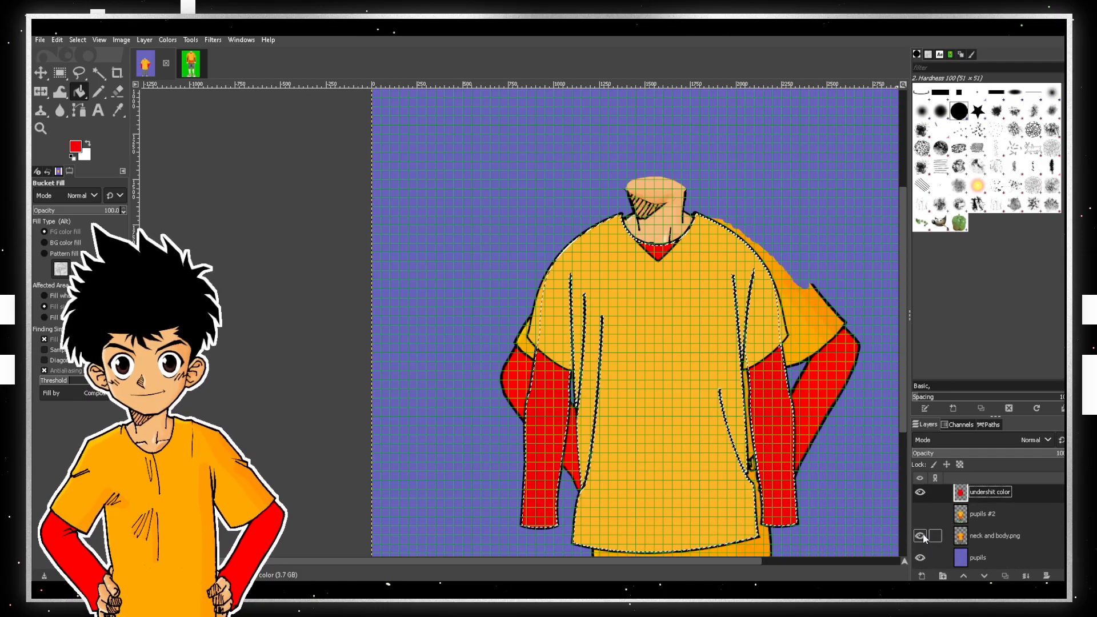
pyautogui.scroll(5, 709, 280)
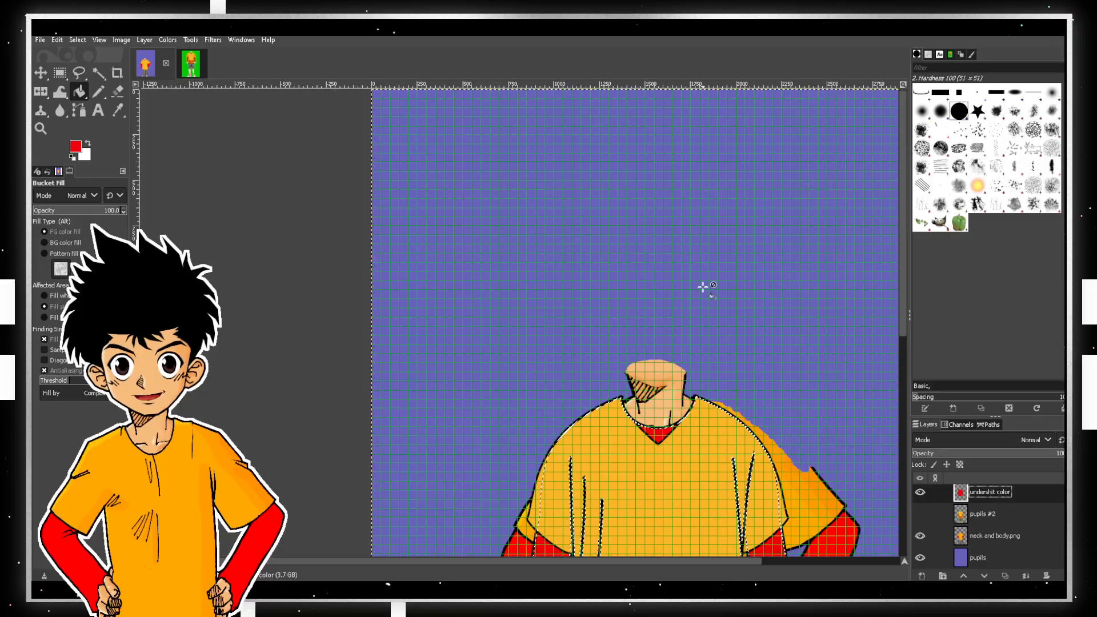
# - Open head.png from the OBS MOVE Ava folder as a separate image
pyautogui.click(40, 41)
pyautogui.click(58, 83)
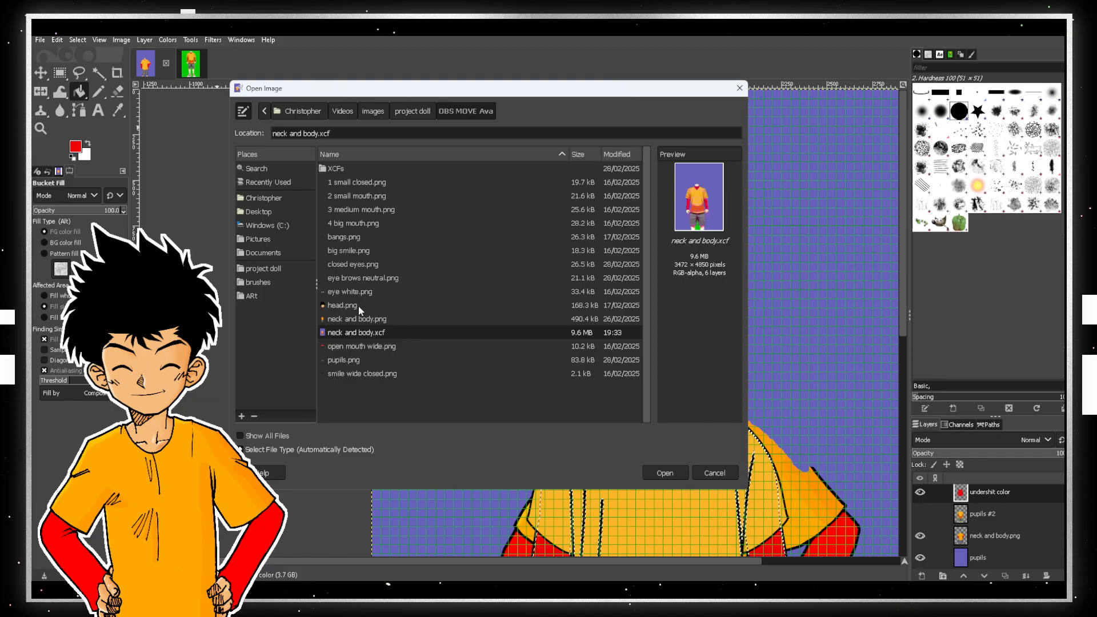
pyautogui.click(359, 306)
pyautogui.click(355, 320)
pyautogui.click(353, 333)
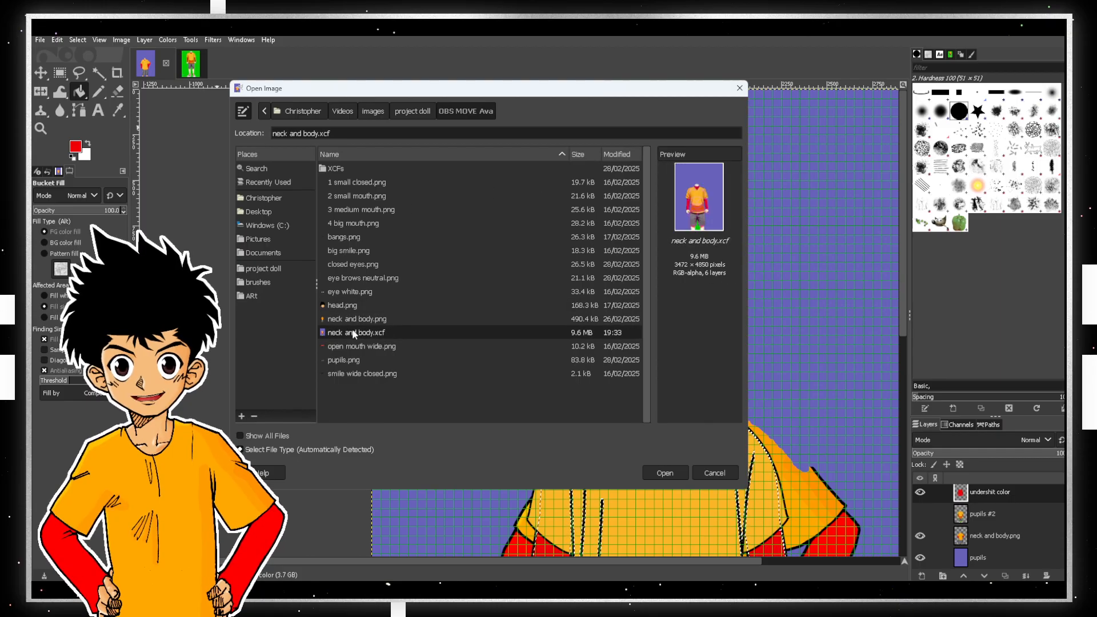
pyautogui.click(358, 348)
pyautogui.click(354, 360)
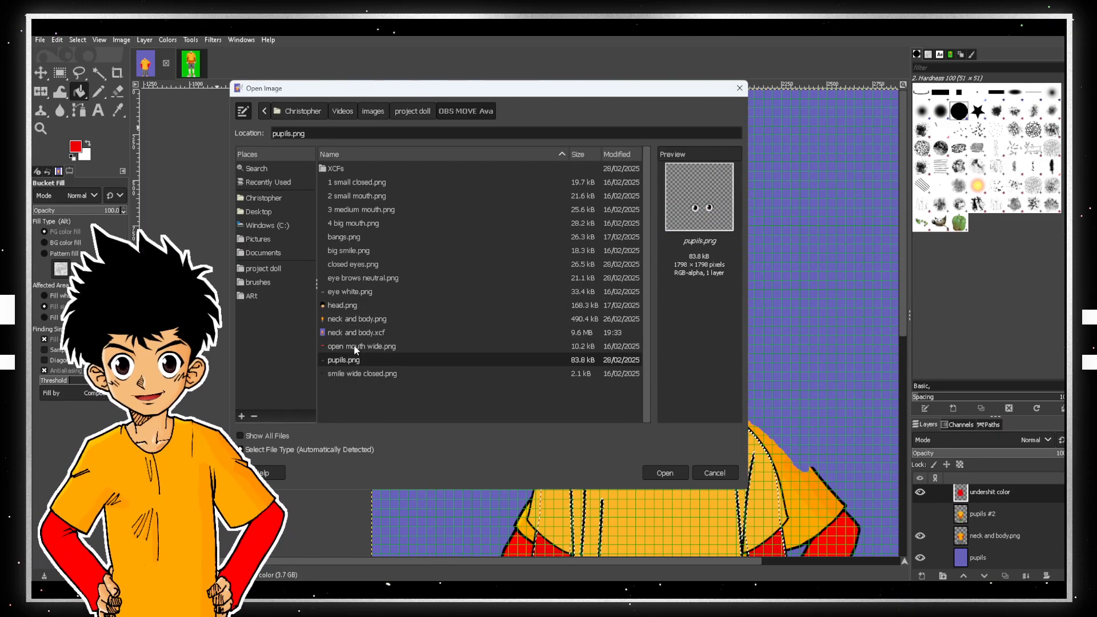
pyautogui.click(353, 334)
pyautogui.click(354, 346)
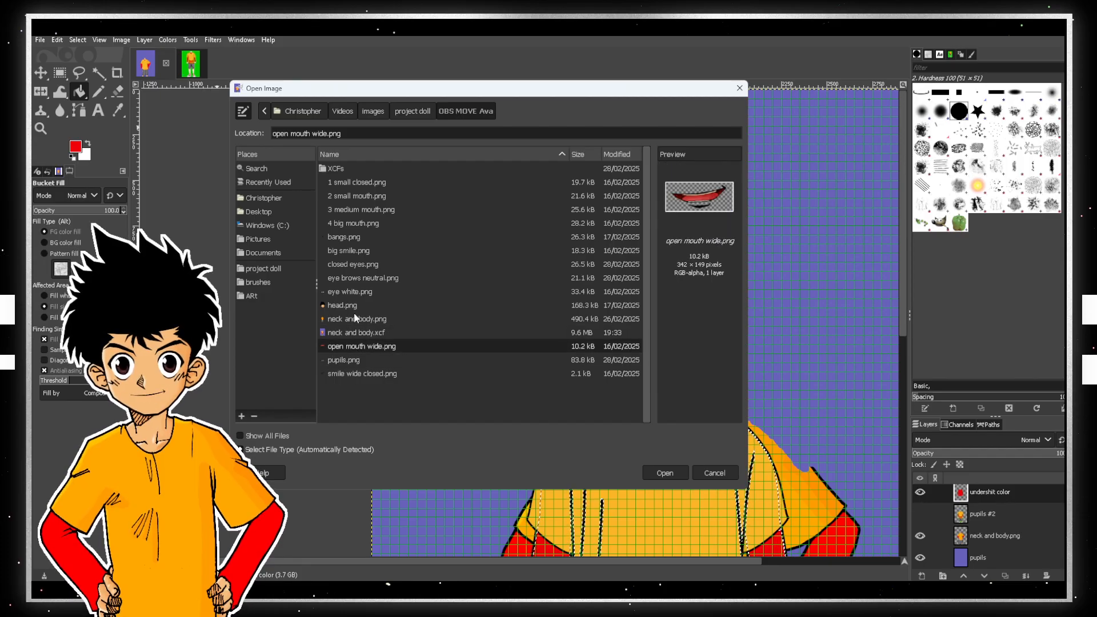
pyautogui.click(355, 319)
pyautogui.click(353, 305)
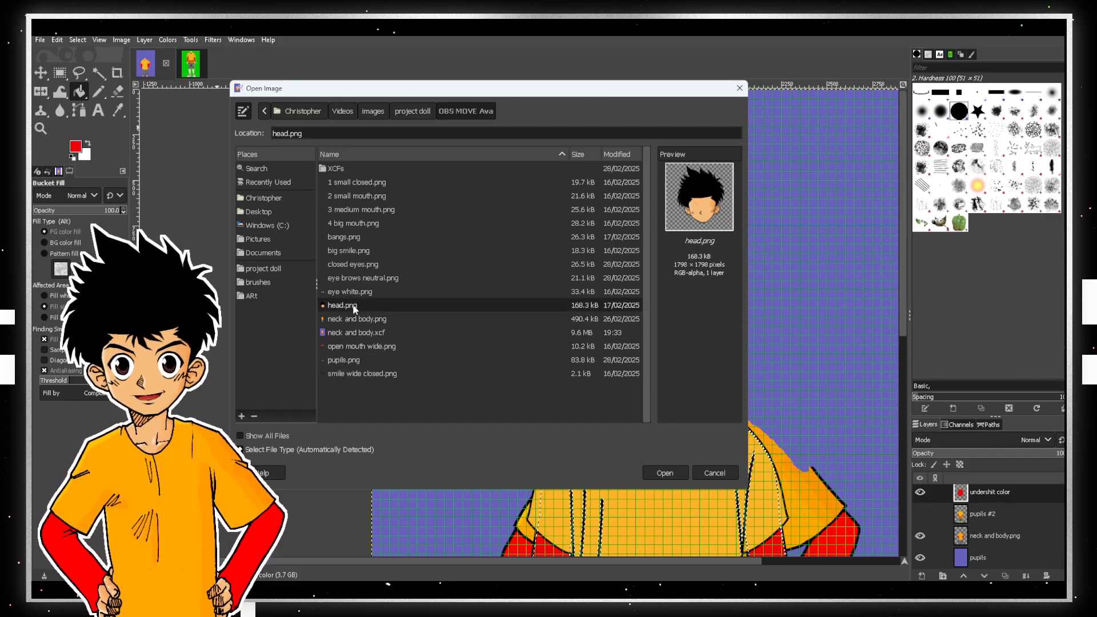
pyautogui.click(674, 471)
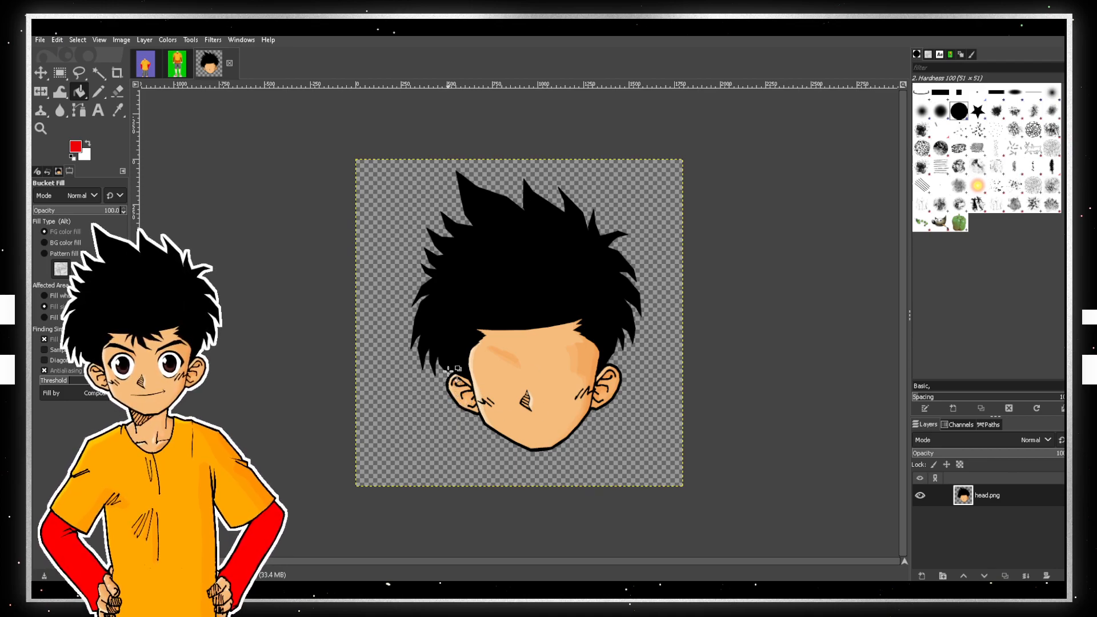
# - Return to the character image and create a transparent layer named "x1" above the "joints" layer
pyautogui.click(146, 64)
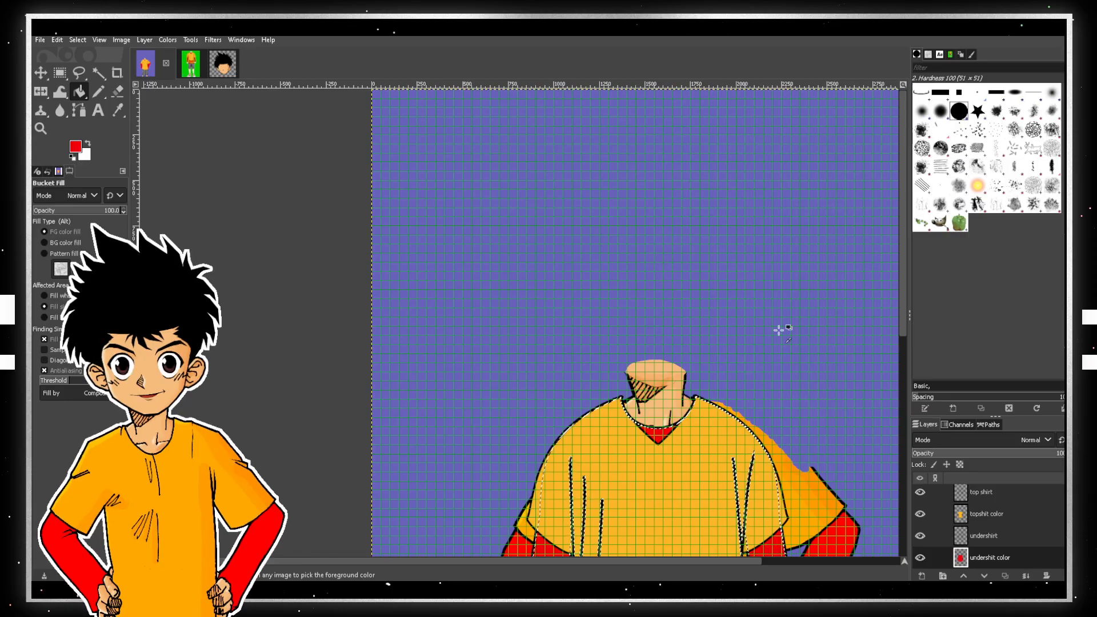
pyautogui.scroll(1, 1017, 503)
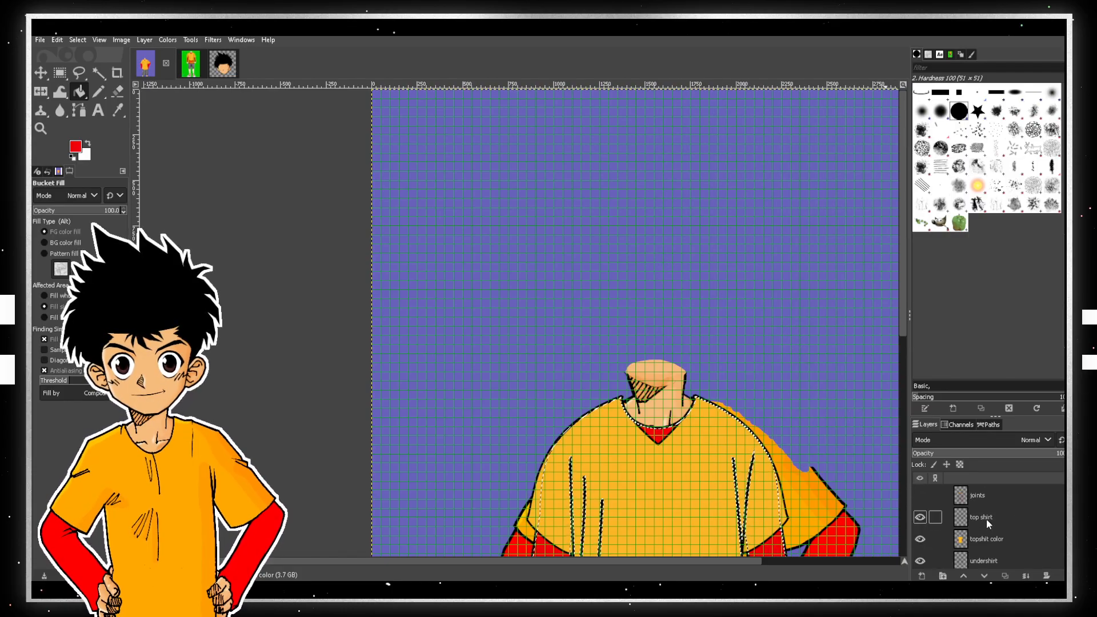
pyautogui.click(1003, 495)
pyautogui.click(923, 576)
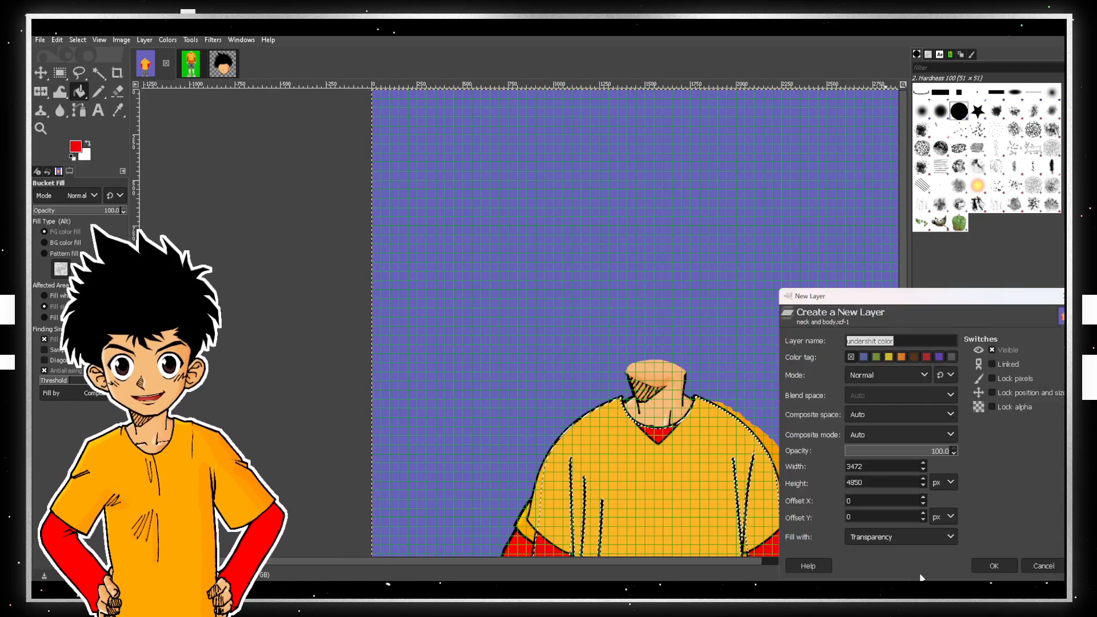
pyautogui.write('x1')
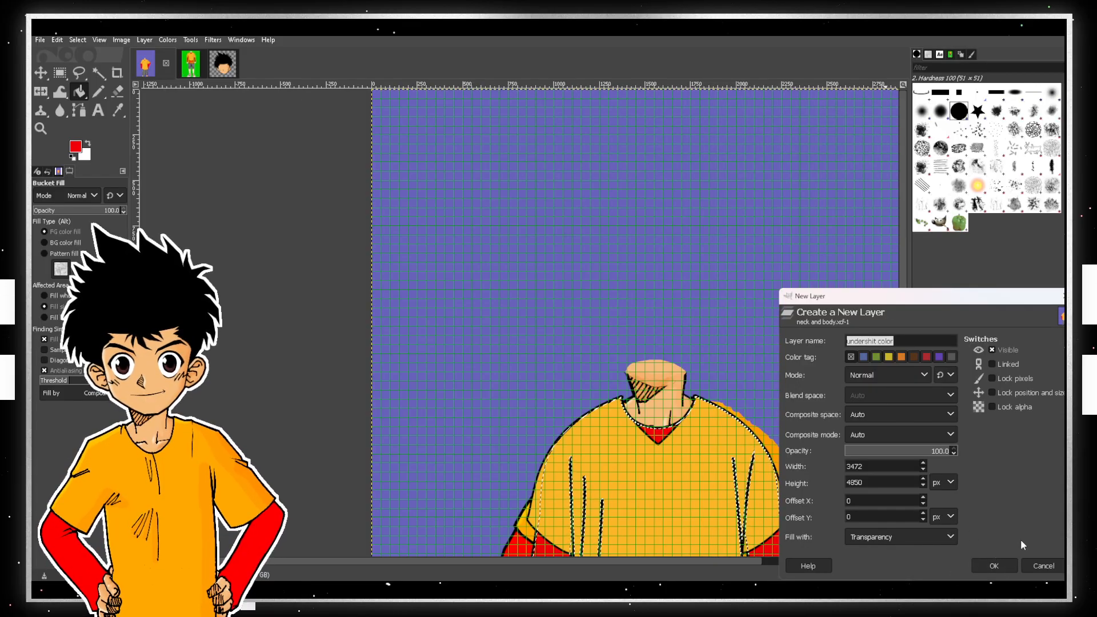
pyautogui.press('Return')
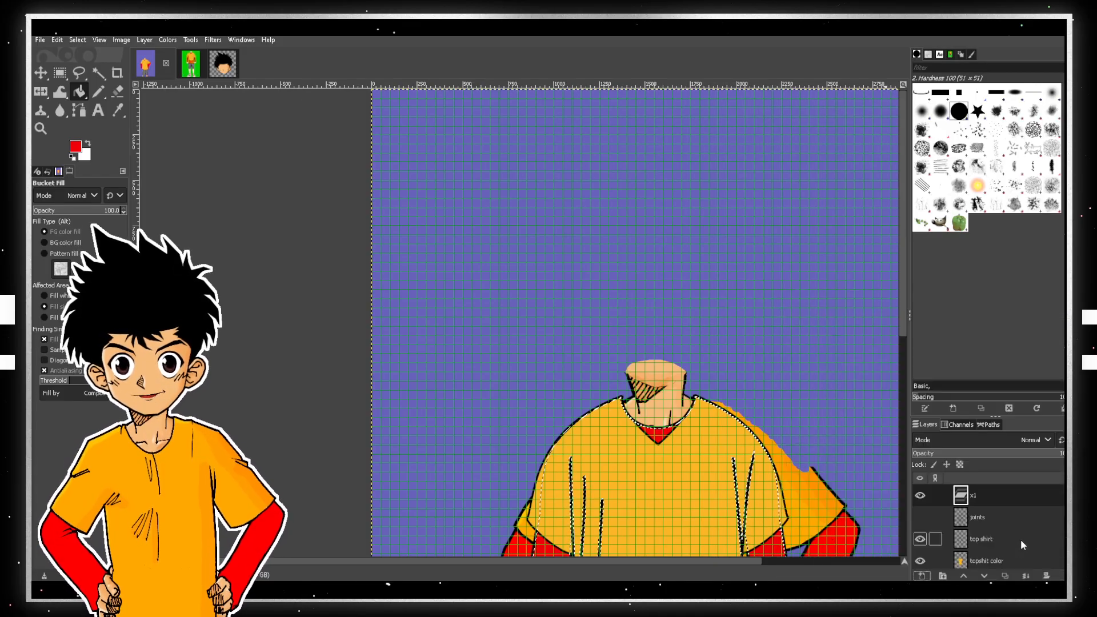
# - Try to paste the clipboard contents onto the "x1" layer
pyautogui.hotkey('ctrl', 'v')
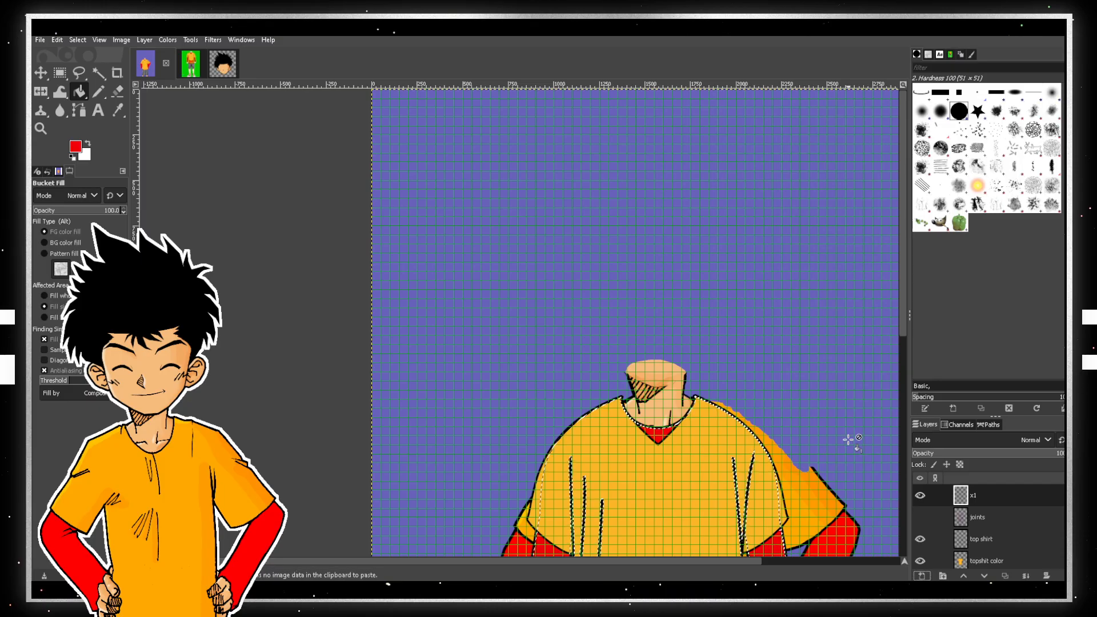
pyautogui.scroll(-8, 803, 414)
pyautogui.click(1031, 500)
pyautogui.scroll(8, 728, 432)
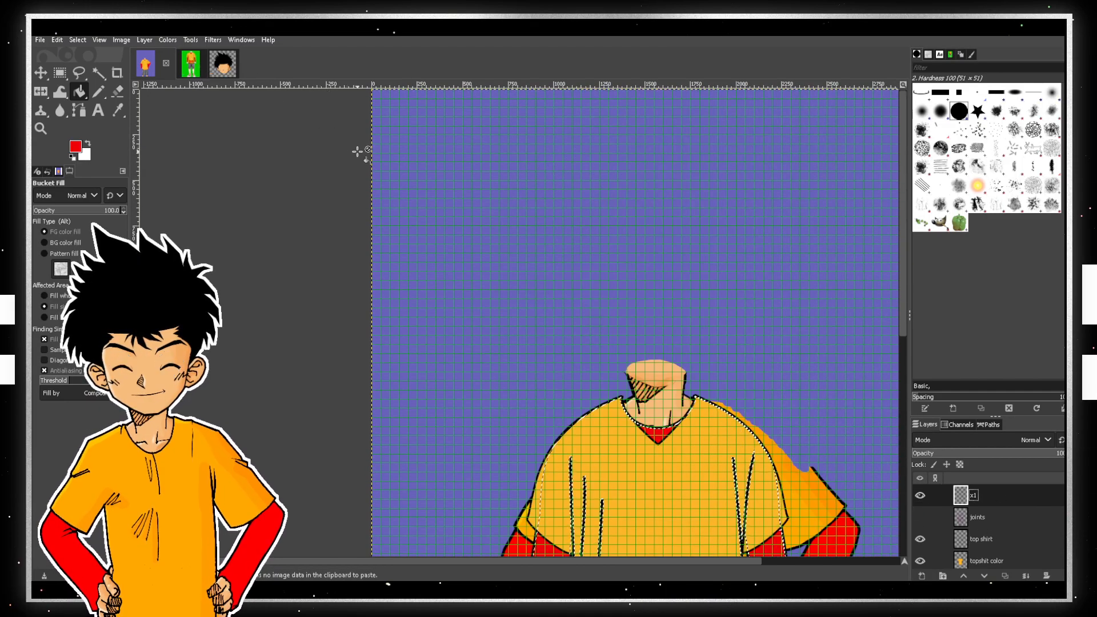
# - Cut the head from the head.png image and paste it into the character image on the "x1" layer
pyautogui.click(222, 63)
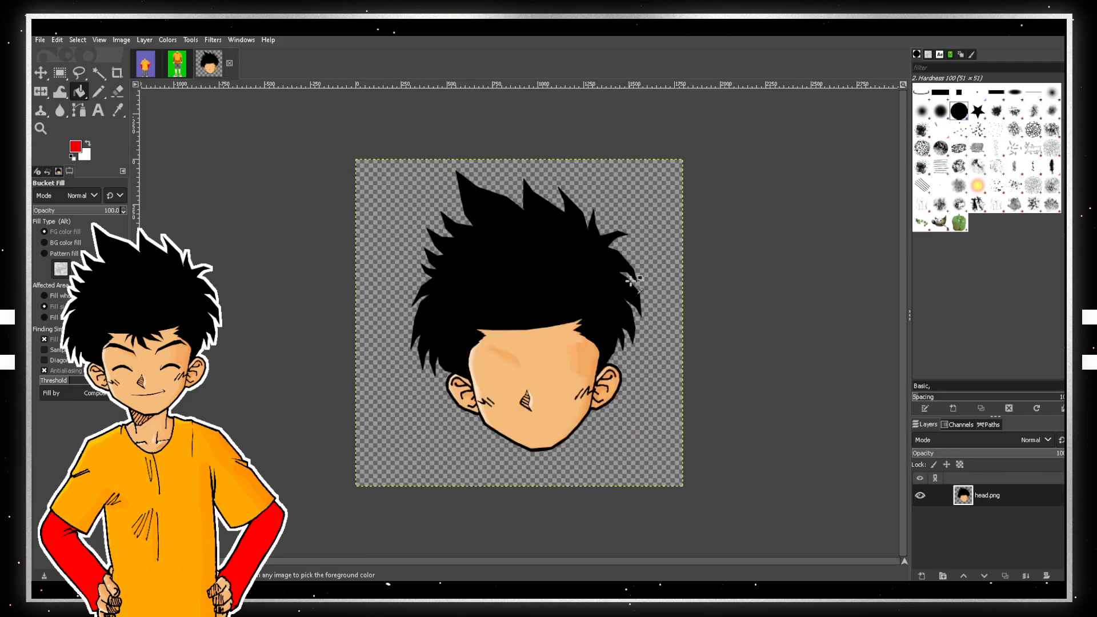
pyautogui.hotkey('ctrl', 'x')
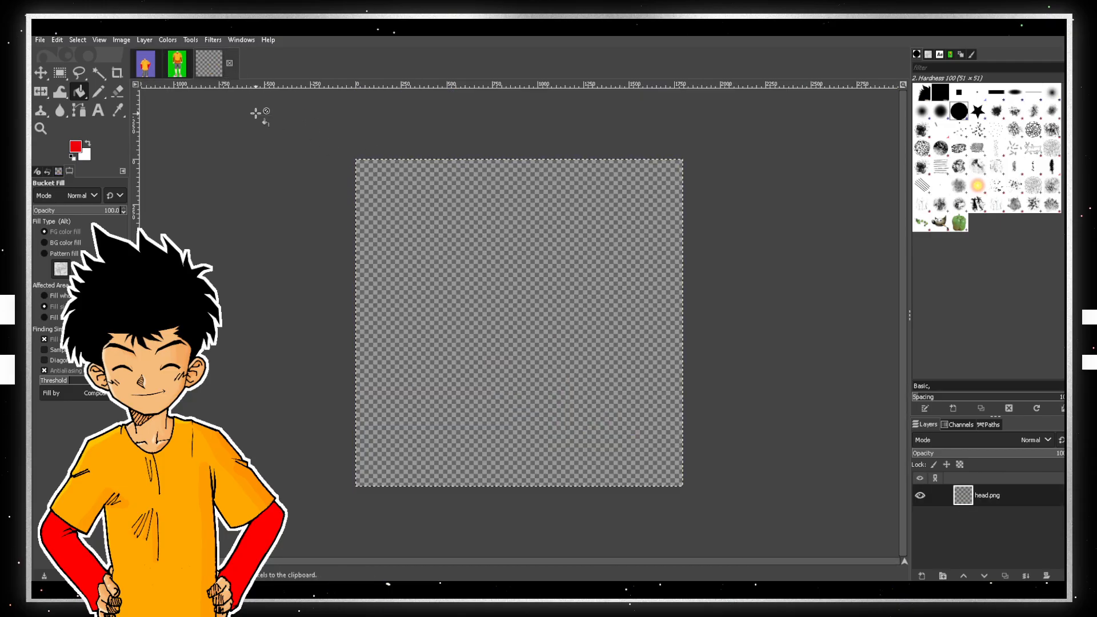
pyautogui.click(143, 66)
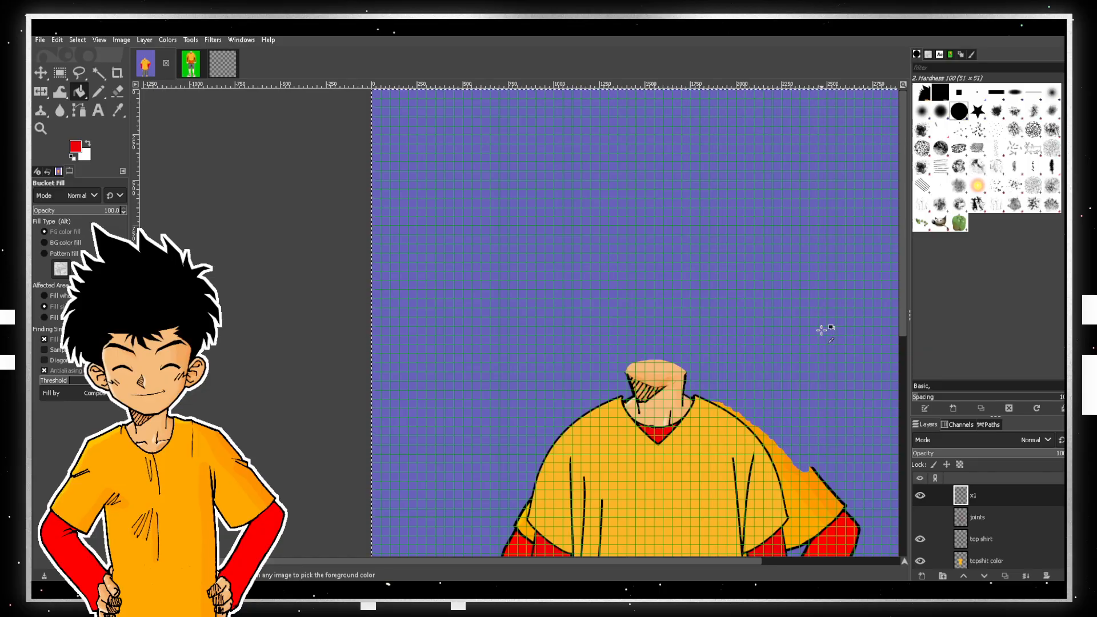
pyautogui.hotkey('ctrl', 'v')
pyautogui.scroll(-2, 775, 320)
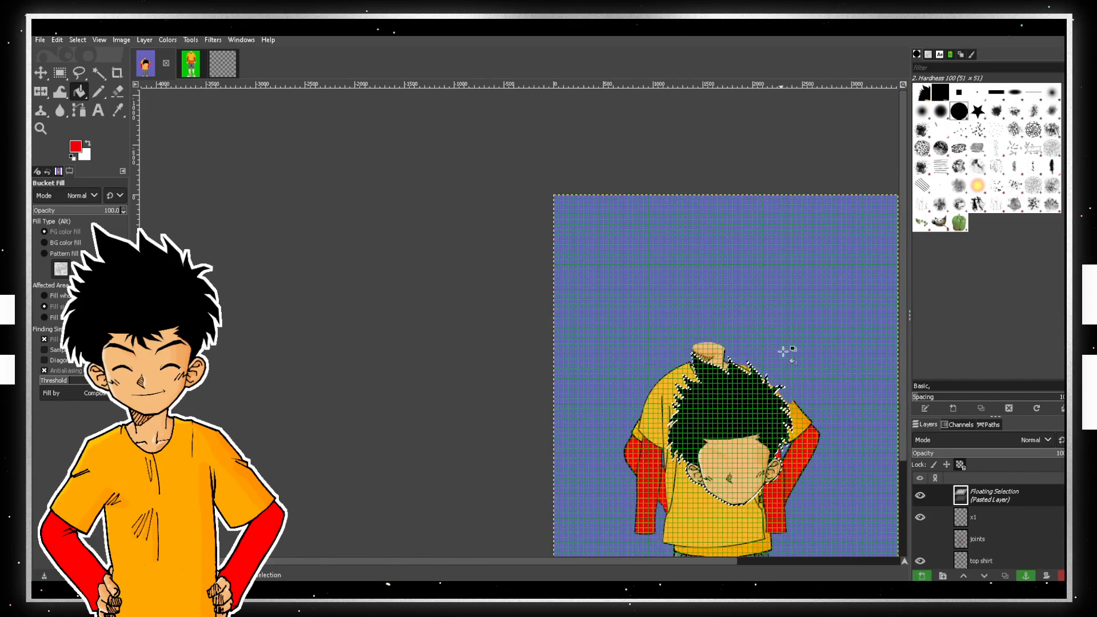
# - Move the pasted head up onto the character's neck so the chin sits just above the collar
pyautogui.click(41, 73)
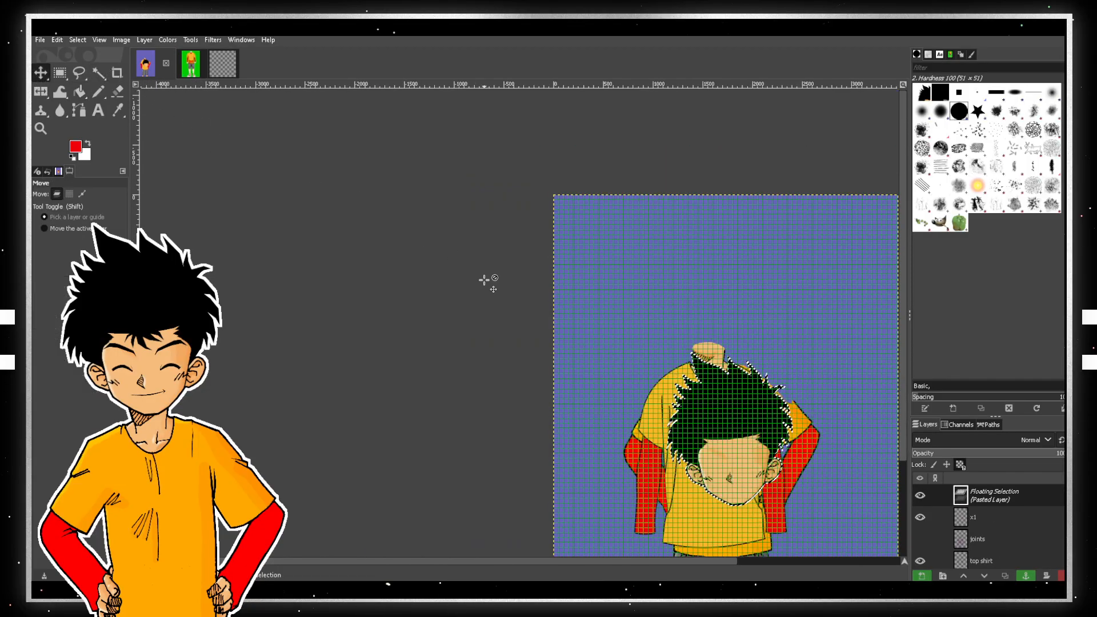
pyautogui.moveTo(747, 396); pyautogui.dragTo(719, 263)
pyautogui.keyDown('ctrl'); pyautogui.scroll(2, 739, 313); pyautogui.keyUp('ctrl')
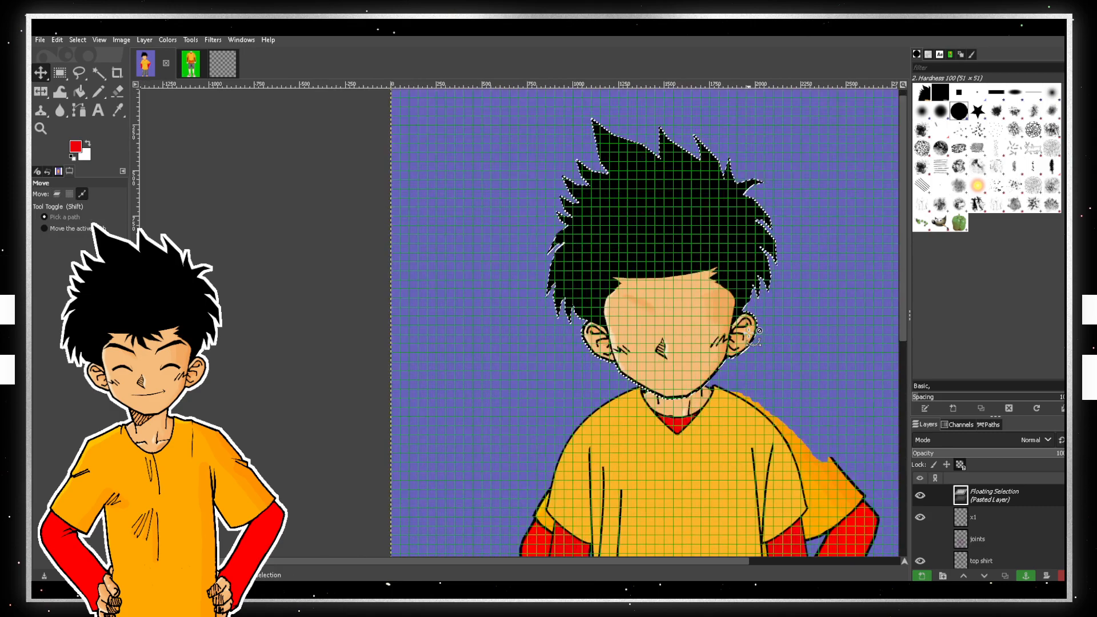
pyautogui.scroll(-5, 749, 326)
pyautogui.scroll(5, 749, 335)
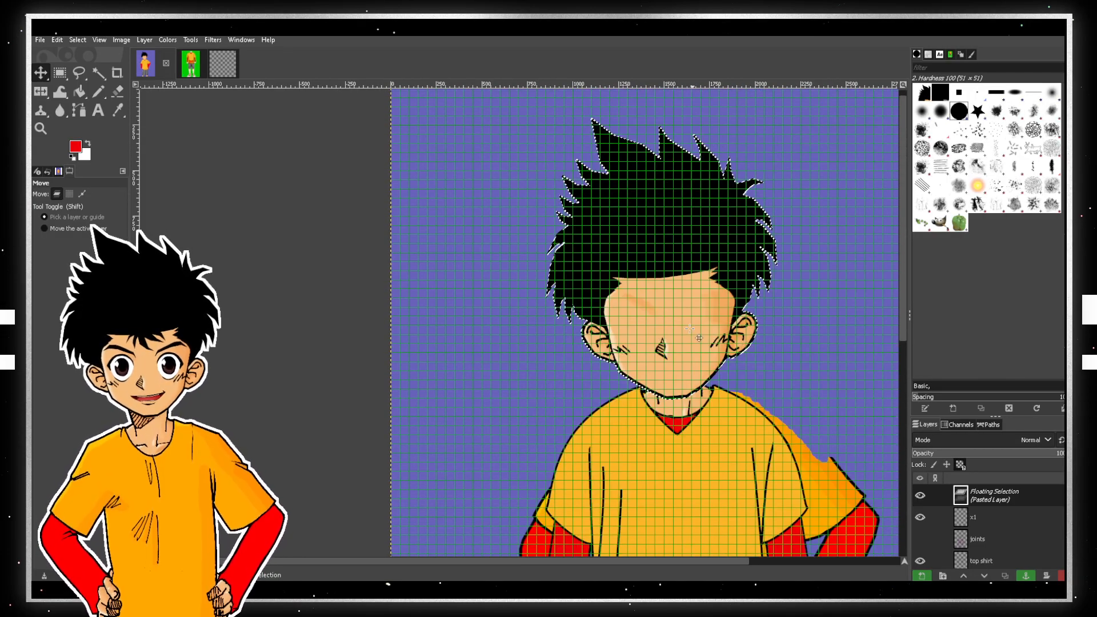
pyautogui.moveTo(675, 275)
pyautogui.mouseDown()
pyautogui.moveTo(675, 252)
pyautogui.moveTo(678, 262)
pyautogui.mouseUp()
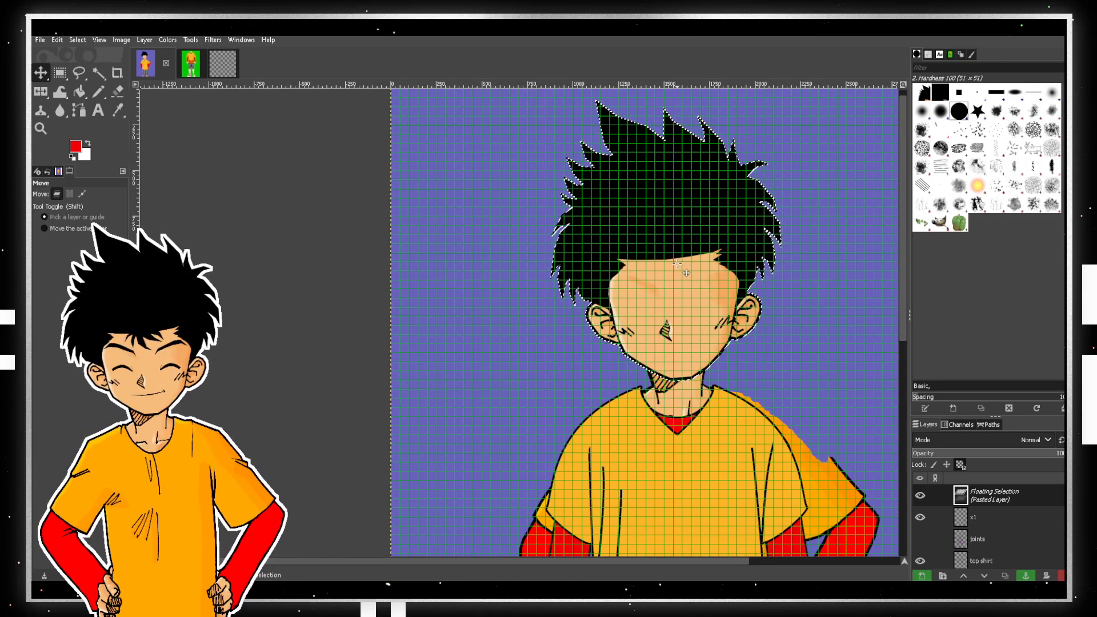
pyautogui.scroll(-1, 795, 383)
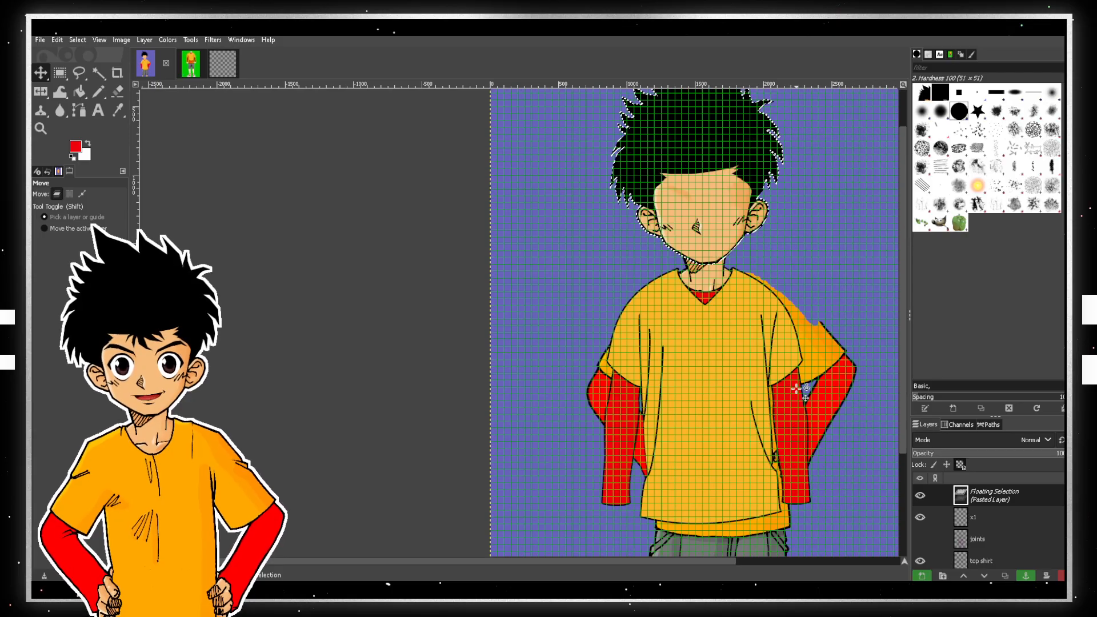
pyautogui.scroll(2, 794, 392)
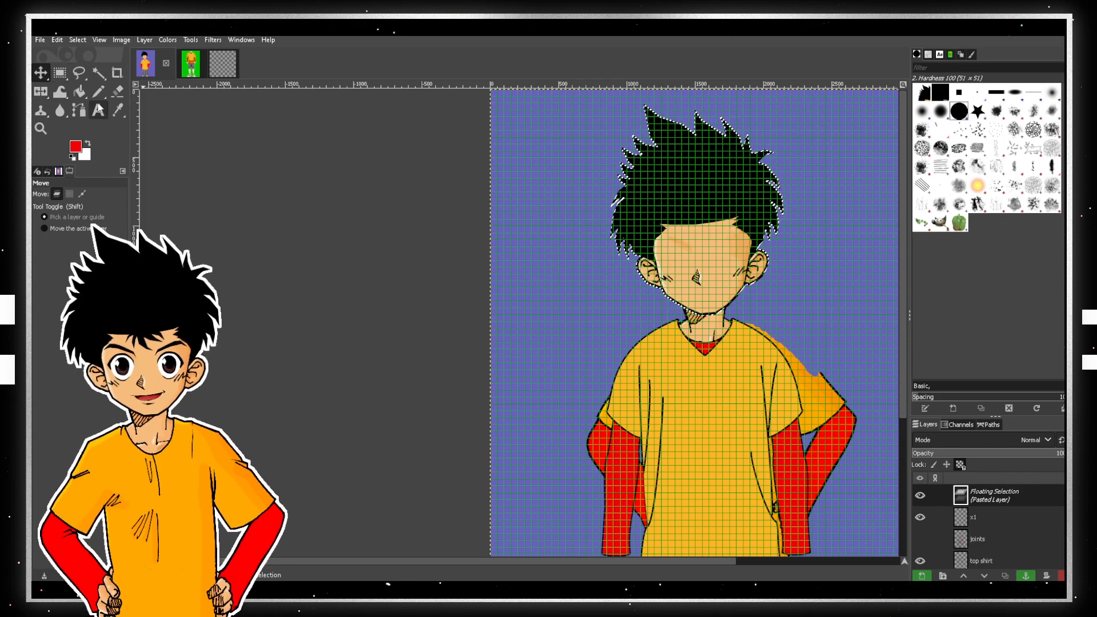
# - Scale the pasted head down proportionally to 1736 × 1736 px
pyautogui.click(41, 91)
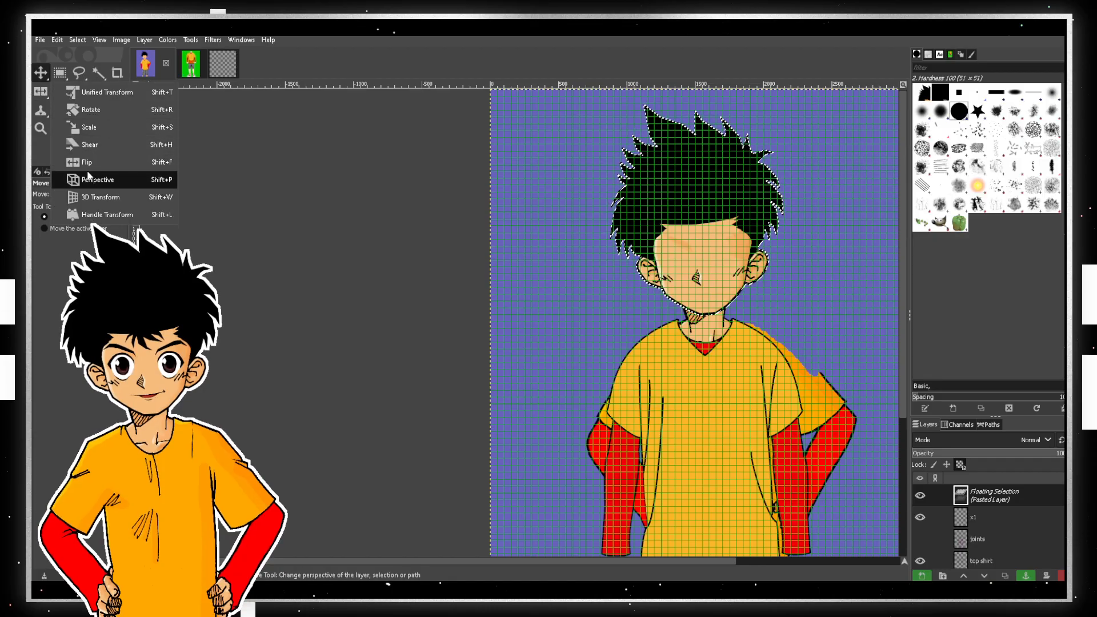
pyautogui.click(95, 136)
pyautogui.click(661, 172)
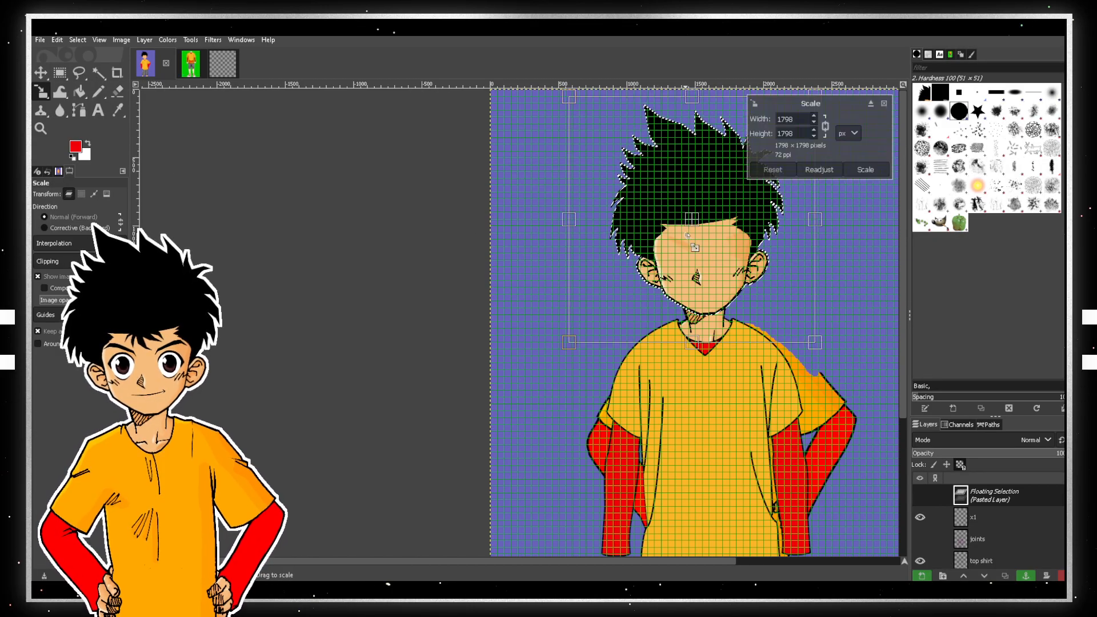
pyautogui.moveTo(814, 344); pyautogui.dragTo(797, 330)
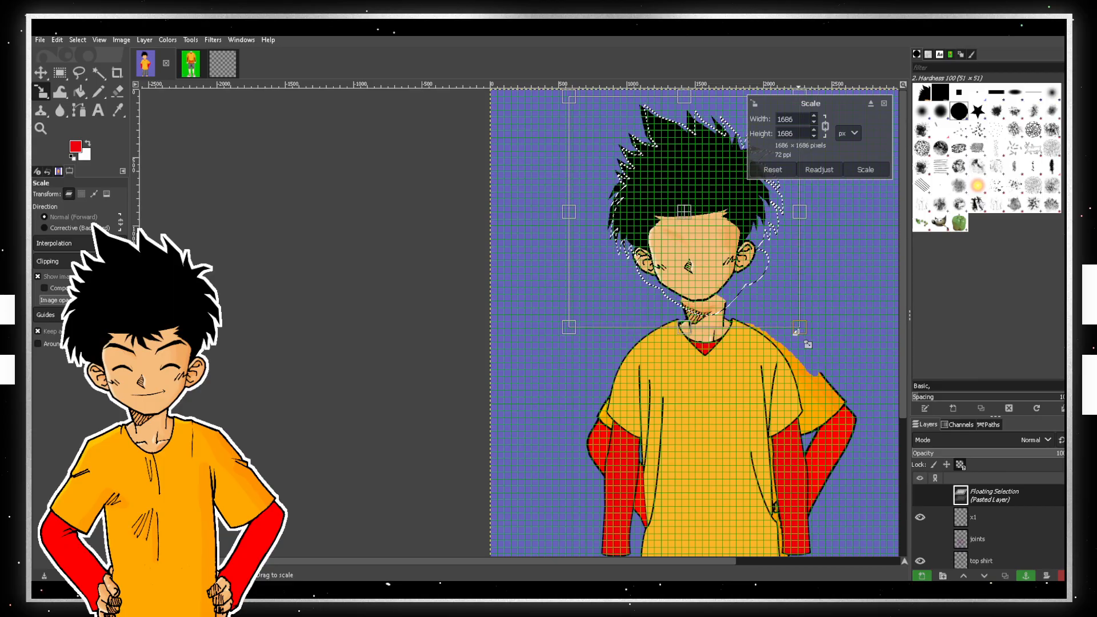
pyautogui.click(868, 171)
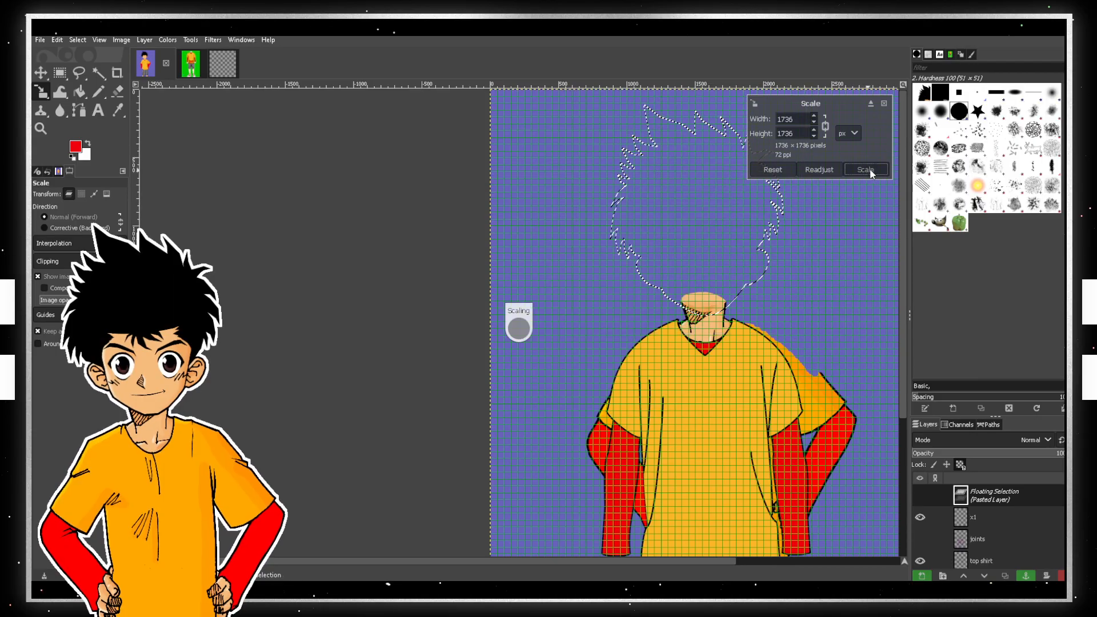
# - Move the scaled head slightly down and to the right so the chin overlaps the top of the neck
pyautogui.click(41, 73)
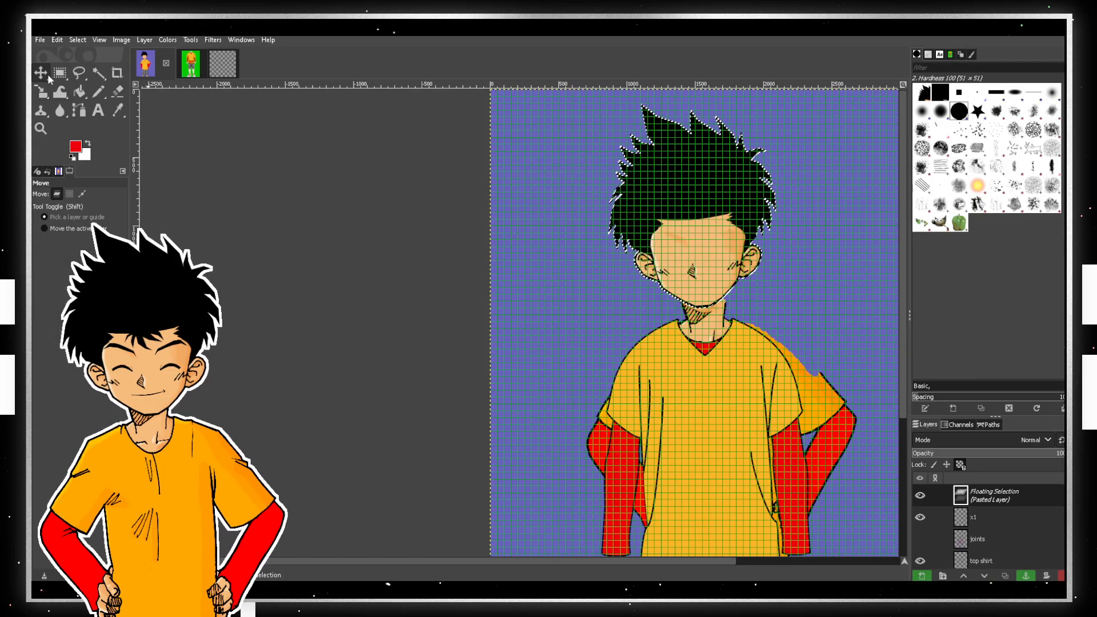
pyautogui.moveTo(695, 230); pyautogui.dragTo(714, 252)
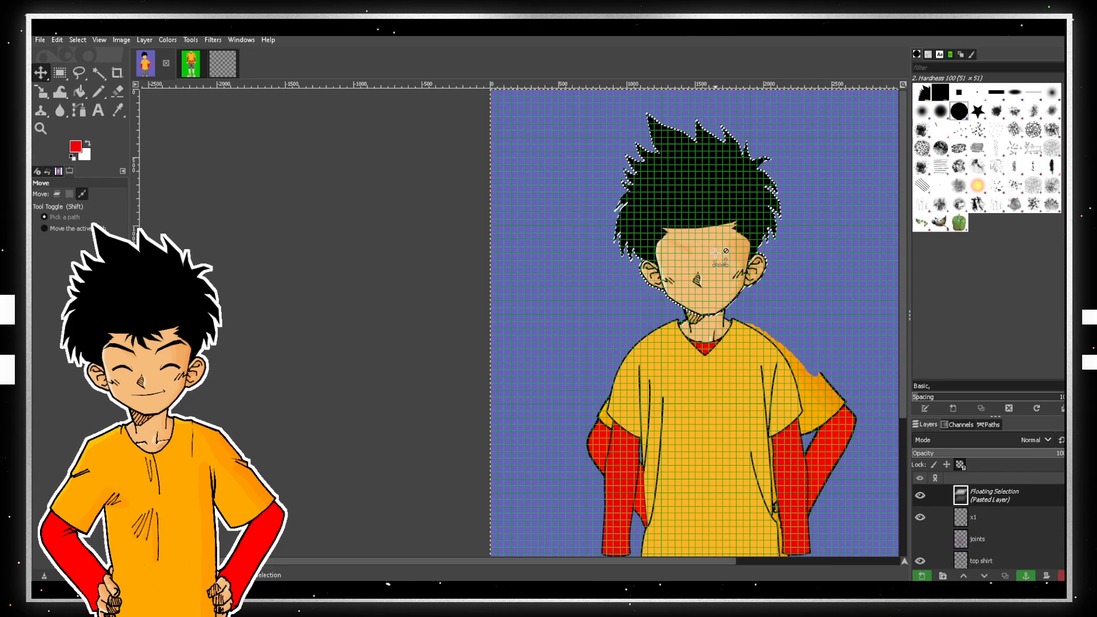
pyautogui.scroll(2, 715, 251)
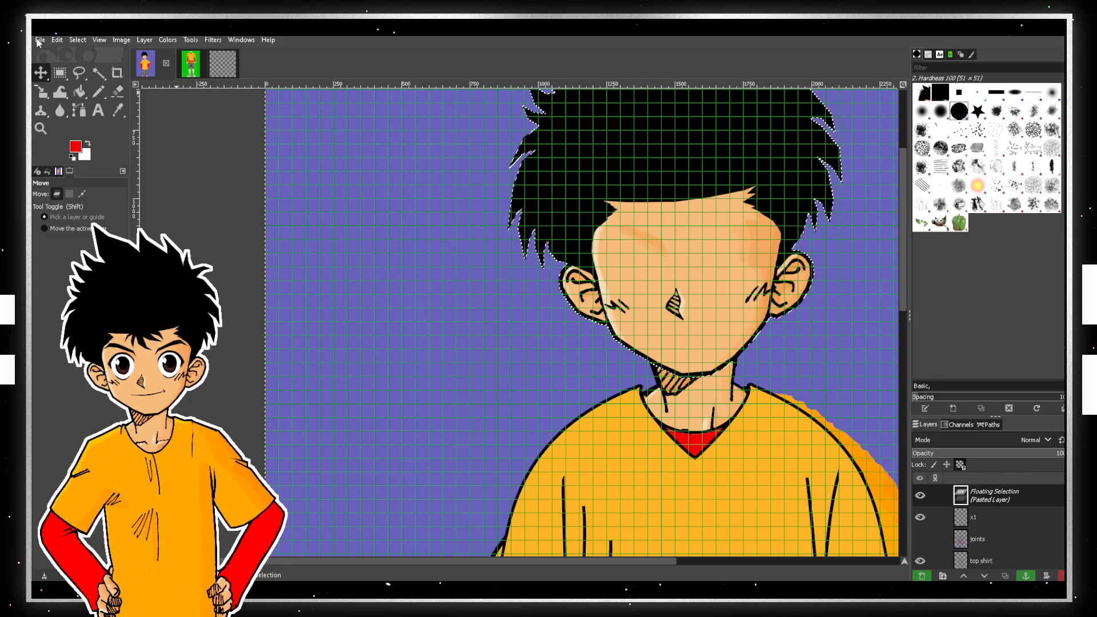
# - Open the eye brows neutral.png image from the OBS MOVE Ava folder
pyautogui.click(52, 41)
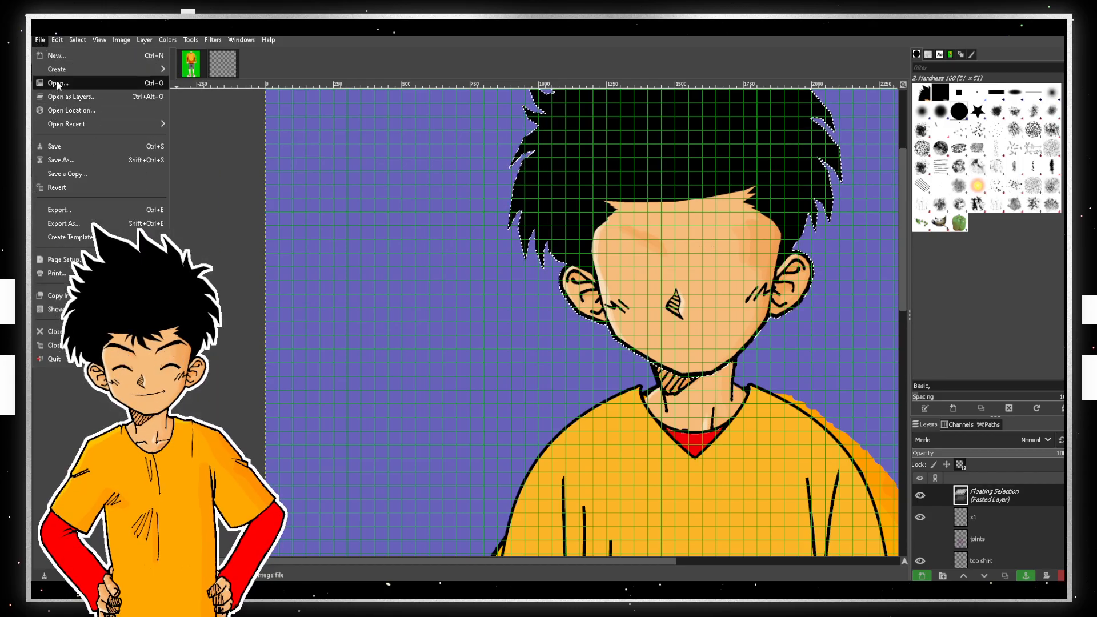
pyautogui.click(57, 83)
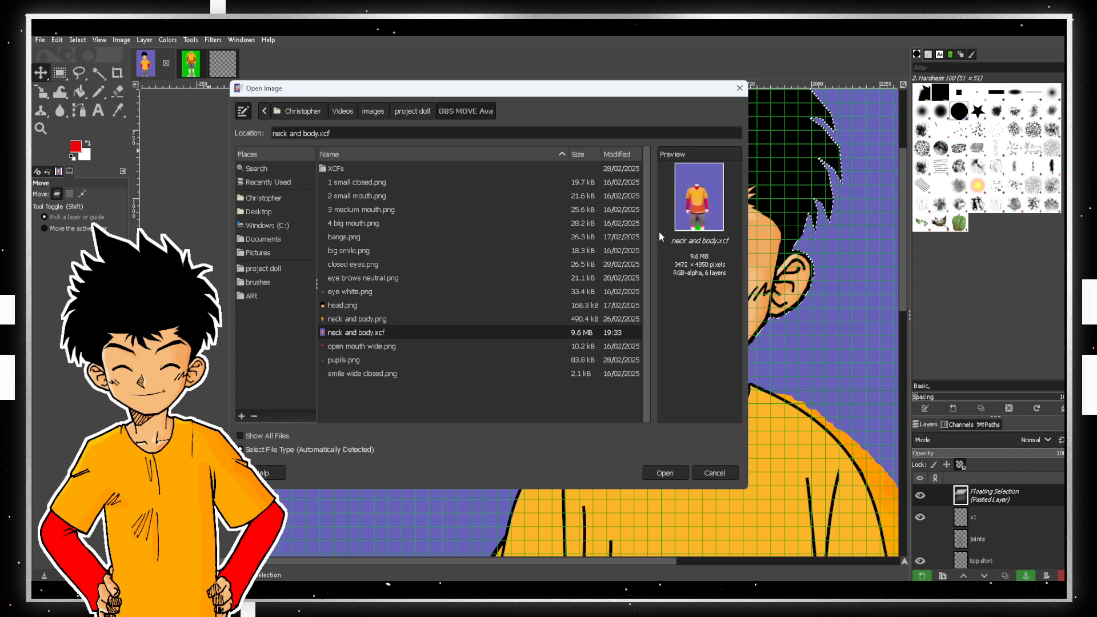
pyautogui.click(356, 321)
pyautogui.click(355, 307)
pyautogui.click(355, 294)
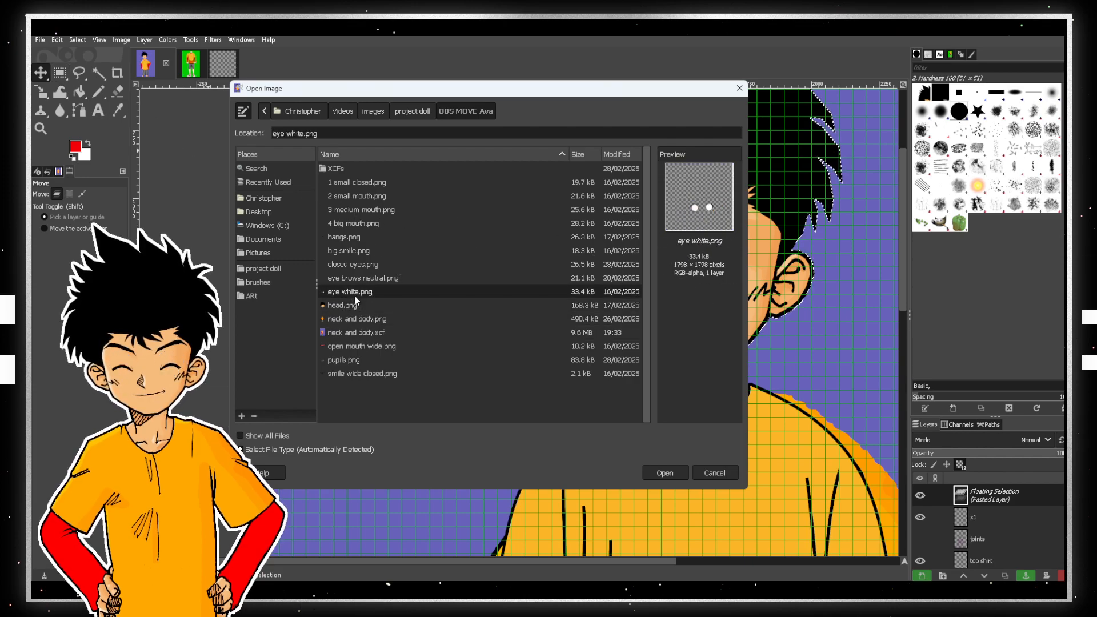
pyautogui.click(354, 268)
pyautogui.click(351, 292)
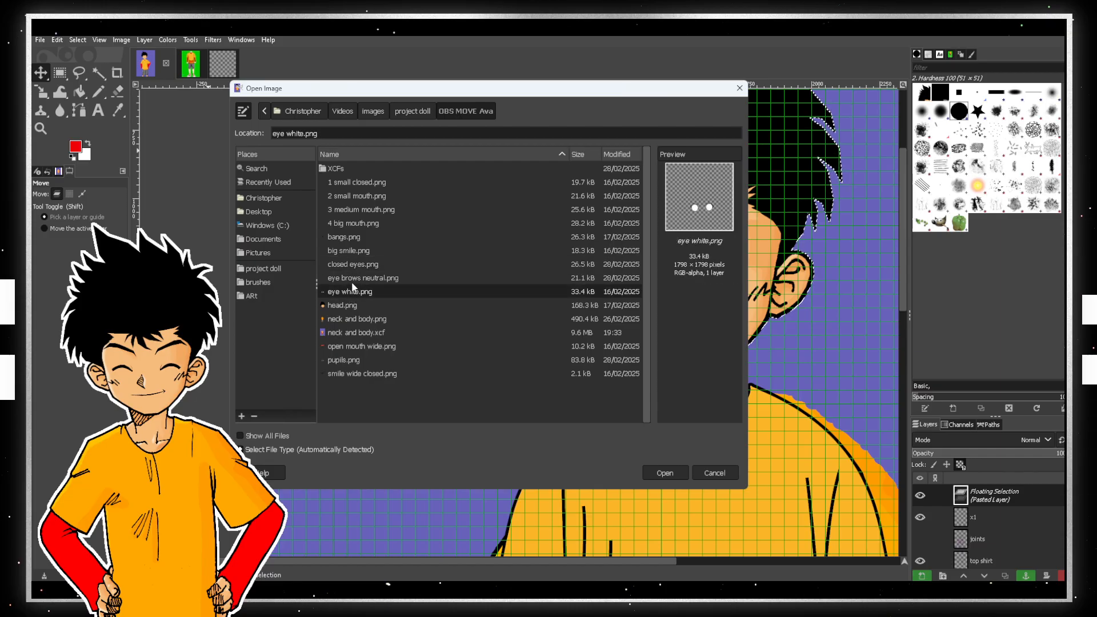
pyautogui.click(353, 283)
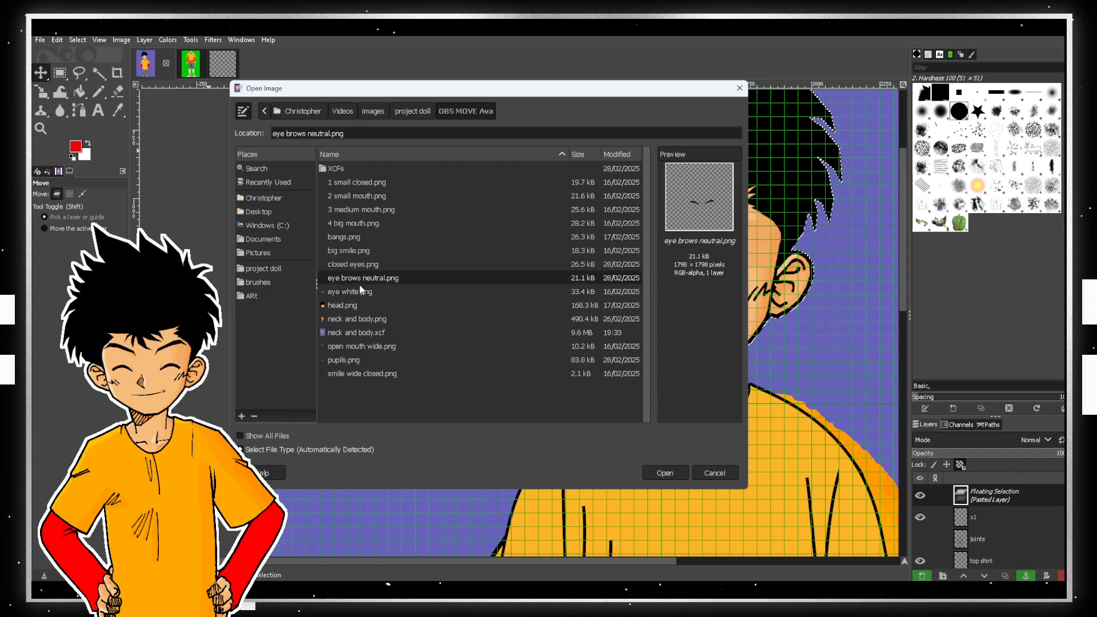
pyautogui.click(668, 473)
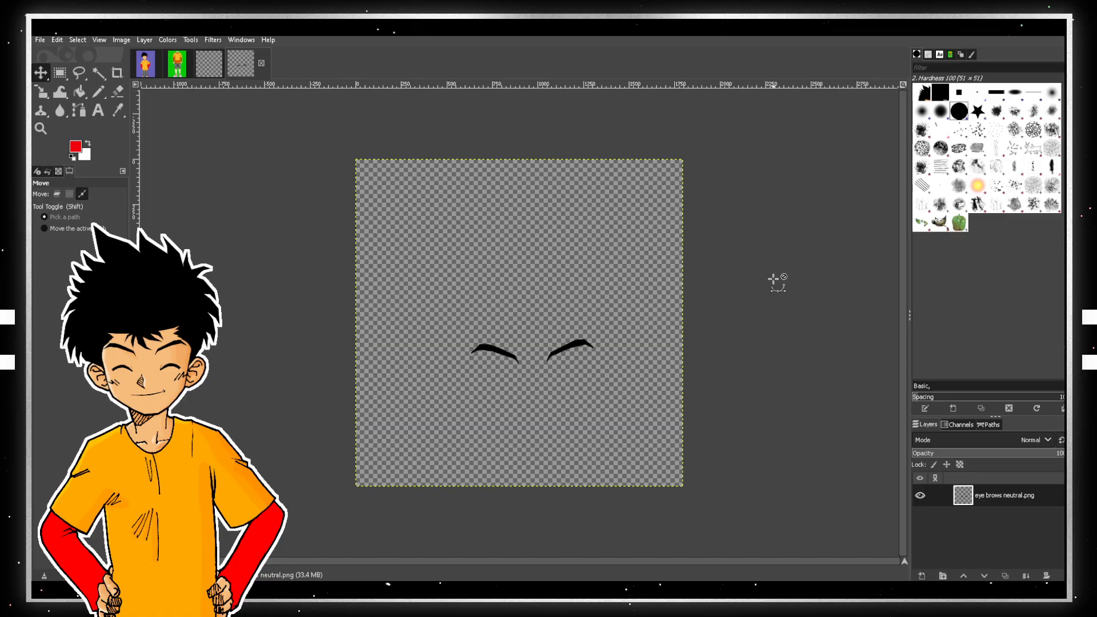
# - Cut the eyebrows from their image, anchor the floating head onto the "x1" layer, and paste the eyebrows onto the character's face
pyautogui.hotkey('ctrl', 'a')
pyautogui.click(1026, 500)
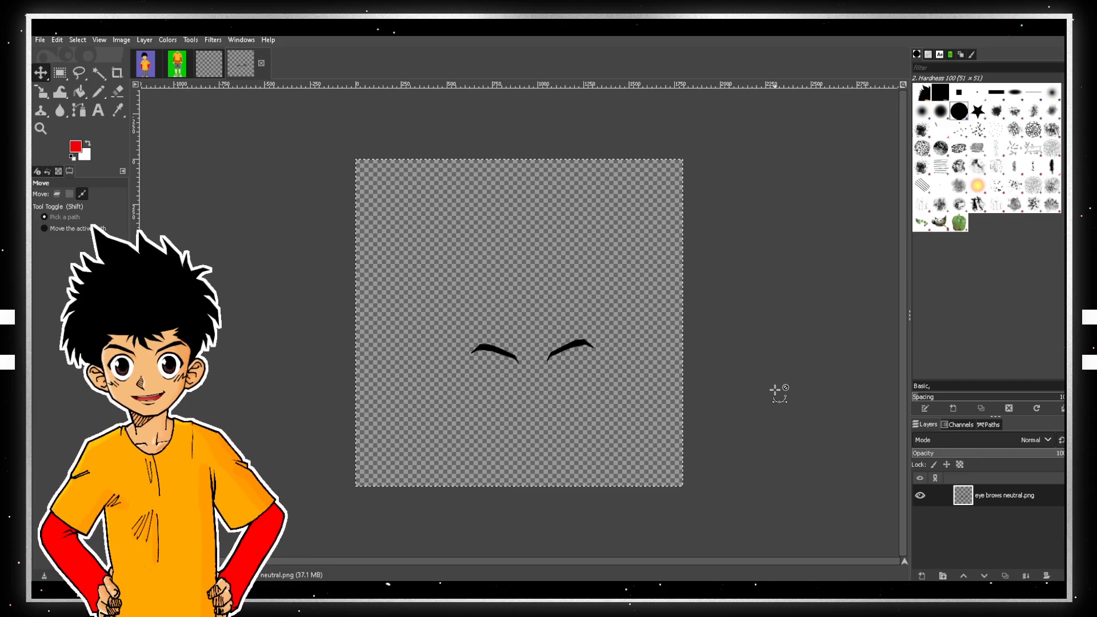
pyautogui.hotkey('ctrl', 'x')
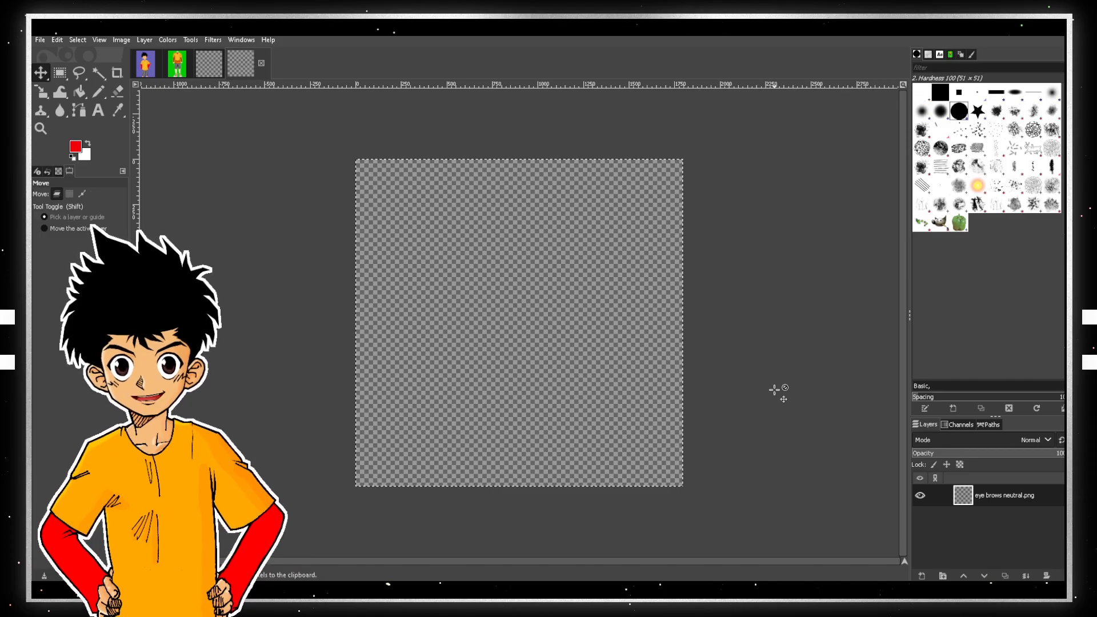
pyautogui.click(146, 75)
pyautogui.hotkey('ctrl', 'v')
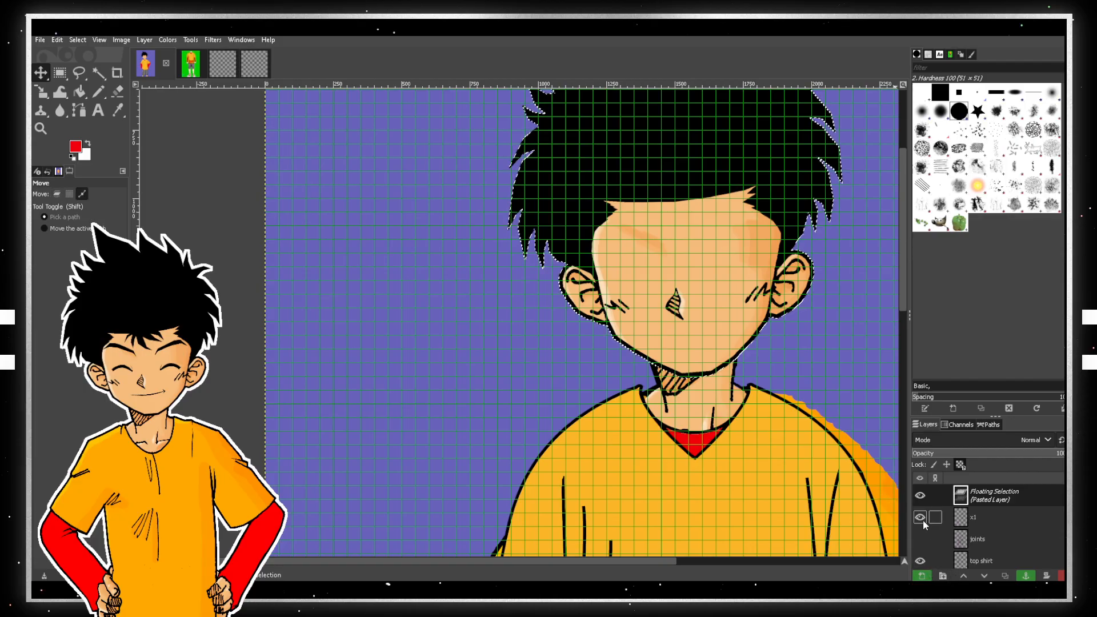
pyautogui.hotkey('ctrl', 'h')
pyautogui.hotkey('ctrl', 'v')
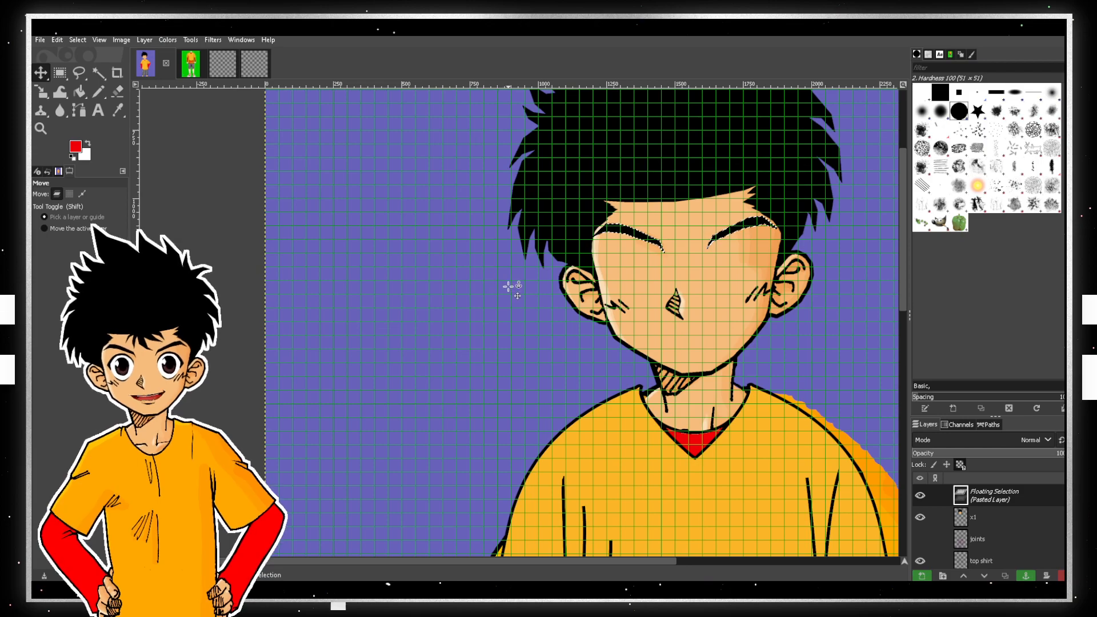
# - Open bangs.png and transfer its bangs into the character image, over the forehead between the eyebrows
pyautogui.click(40, 40)
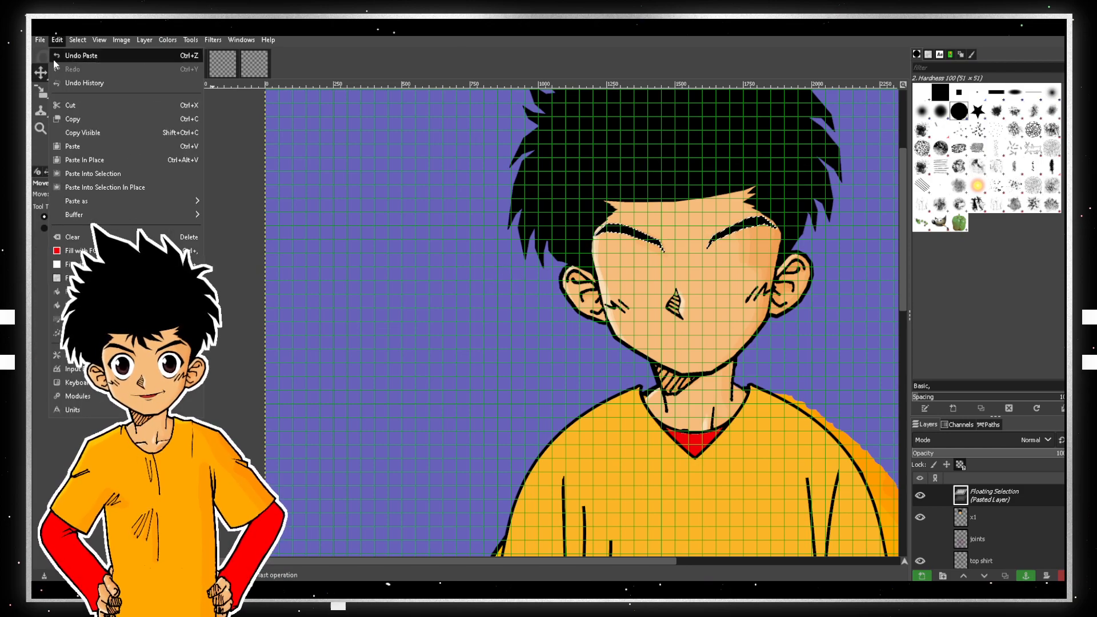
pyautogui.click(57, 83)
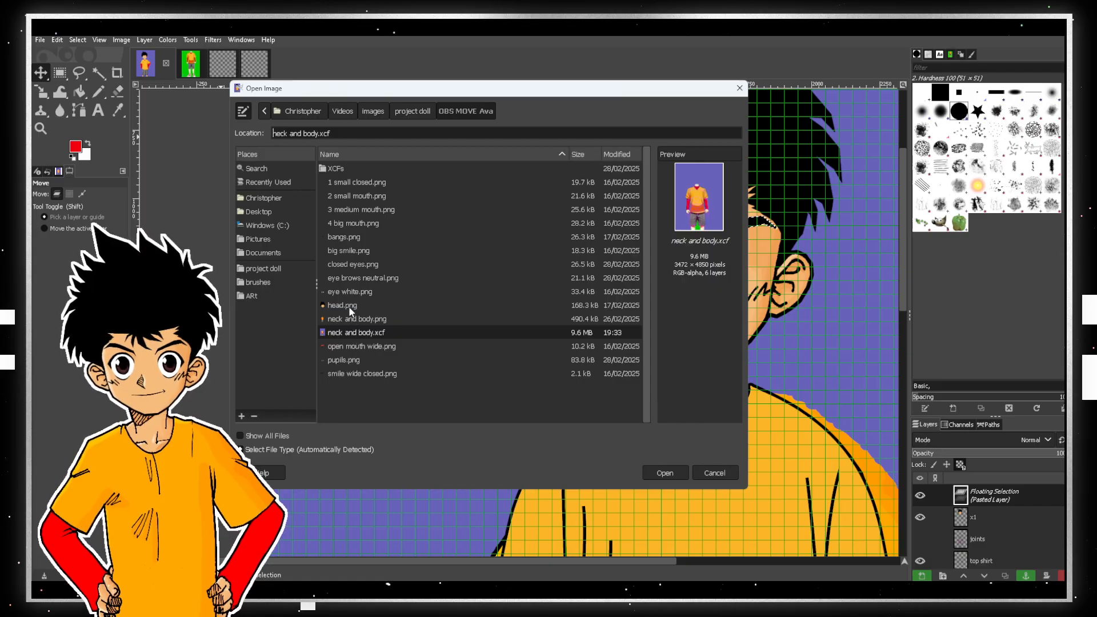
pyautogui.click(348, 291)
pyautogui.click(346, 238)
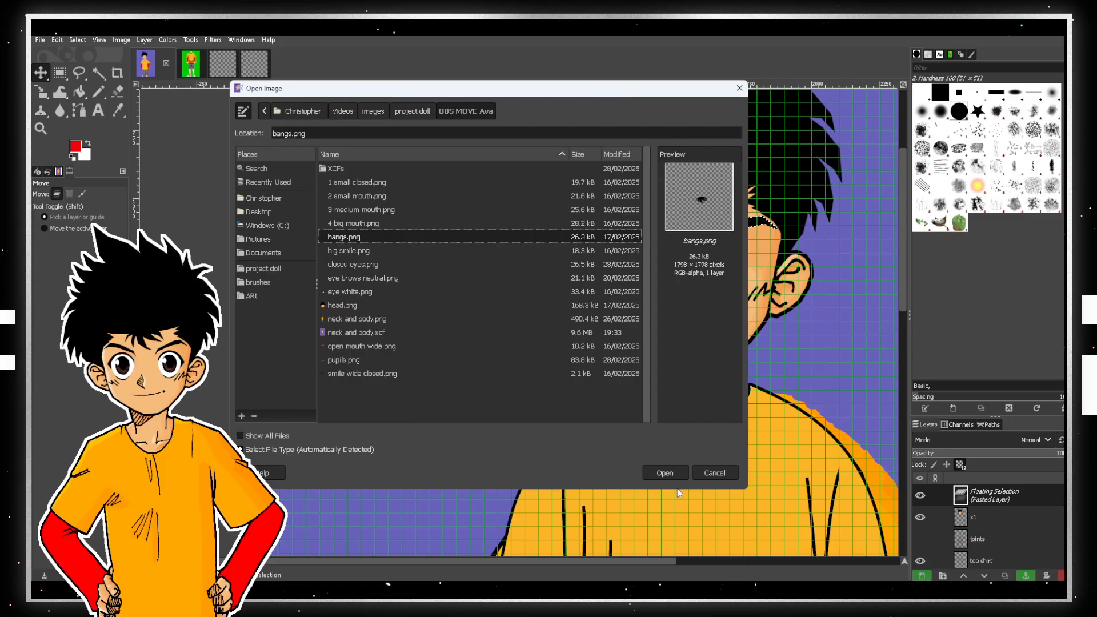
pyautogui.click(664, 473)
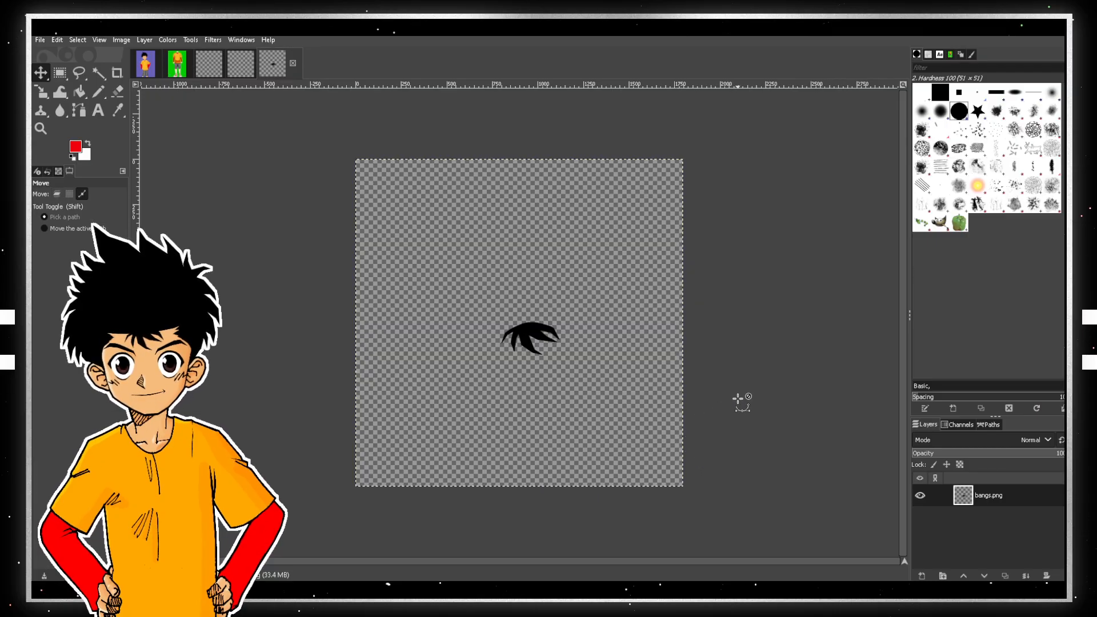
pyautogui.click(145, 63)
pyautogui.hotkey('ctrl', 'v')
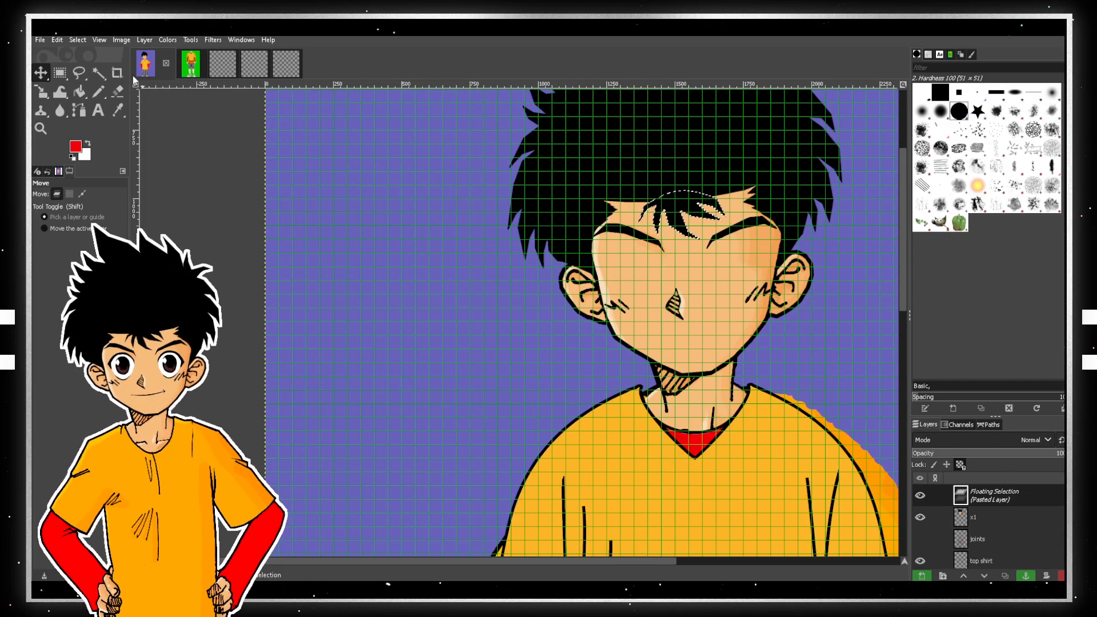
# - Preview the face-part files and open 4 big mouth.png
pyautogui.click(40, 39)
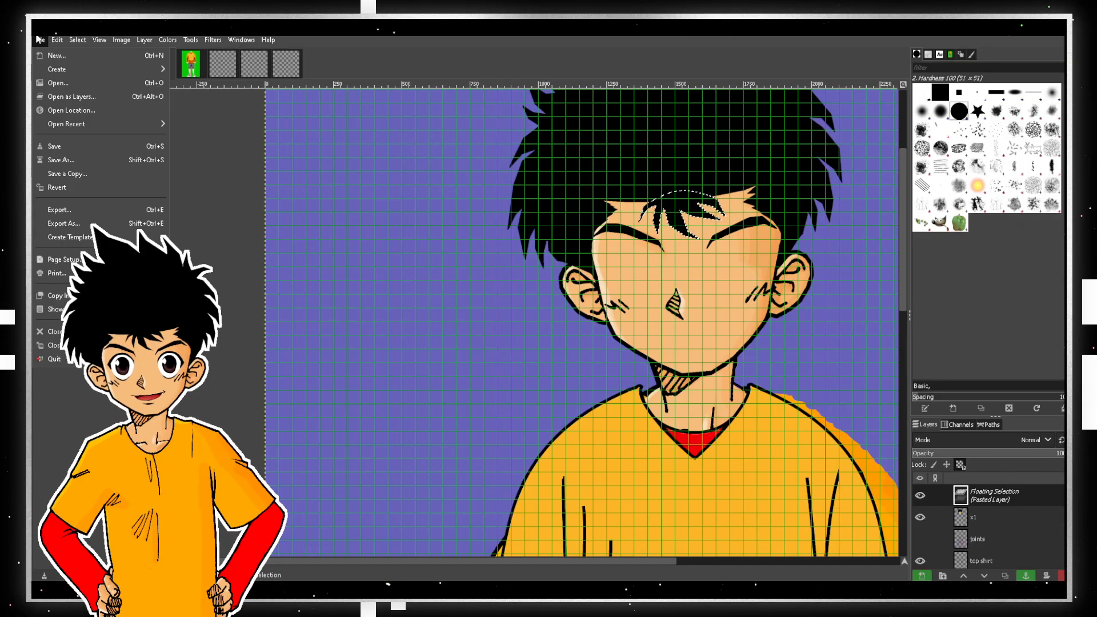
pyautogui.click(56, 83)
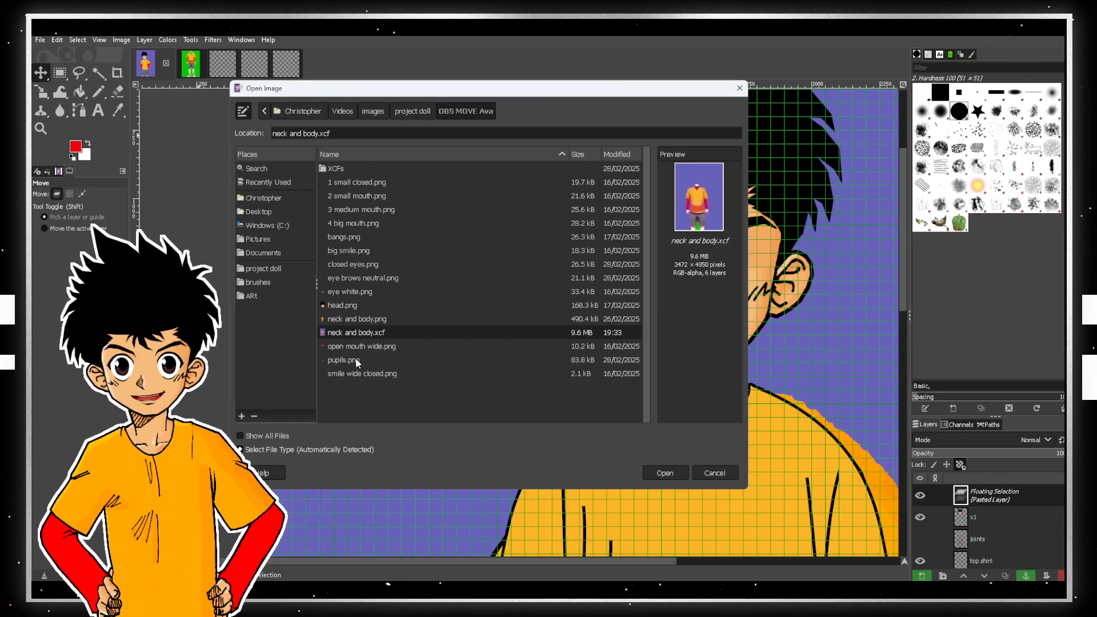
pyautogui.click(365, 279)
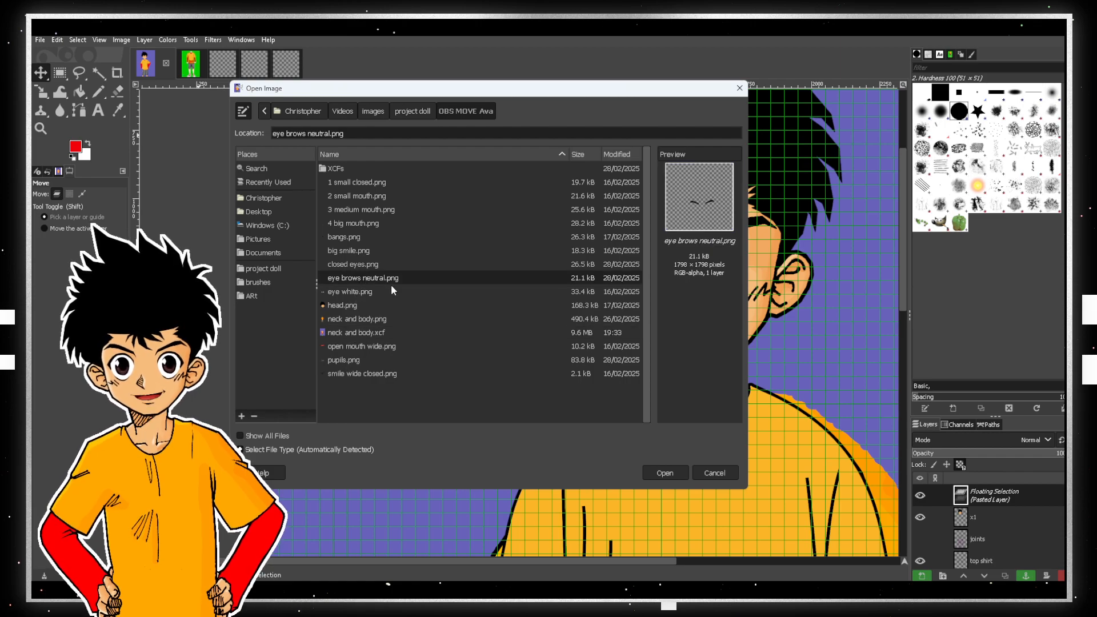
pyautogui.click(391, 287)
pyautogui.press('Down')
pyautogui.press('Up')
pyautogui.press('Up')
pyautogui.press('Up')
pyautogui.press('Up')
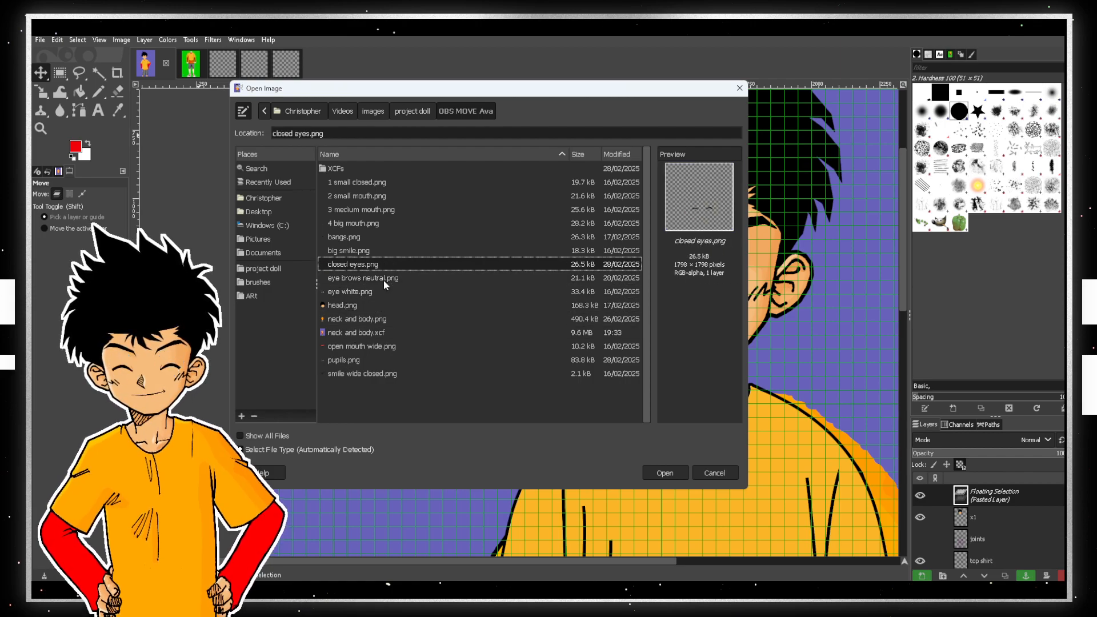
pyautogui.press('Up')
pyautogui.press('Up')
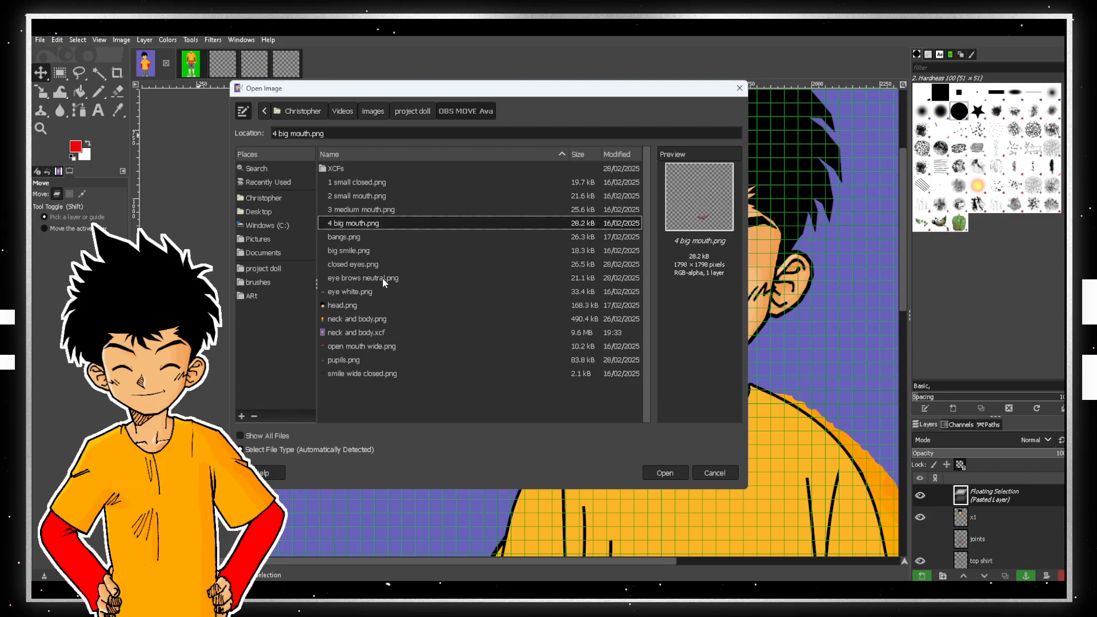
pyautogui.press('Up')
pyautogui.press('Down')
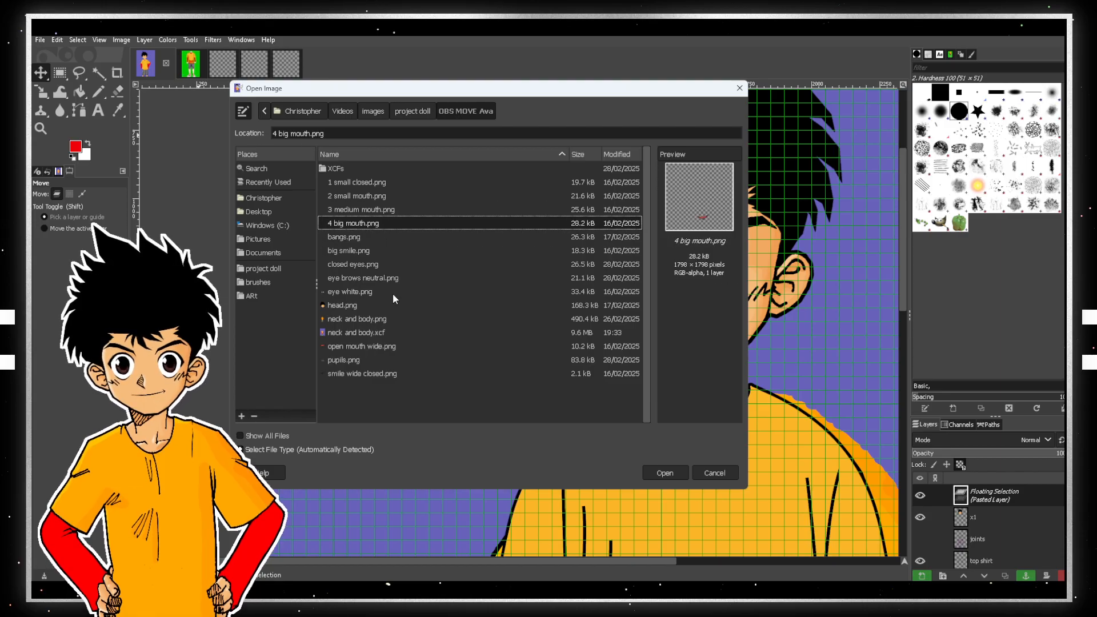
pyautogui.click(665, 473)
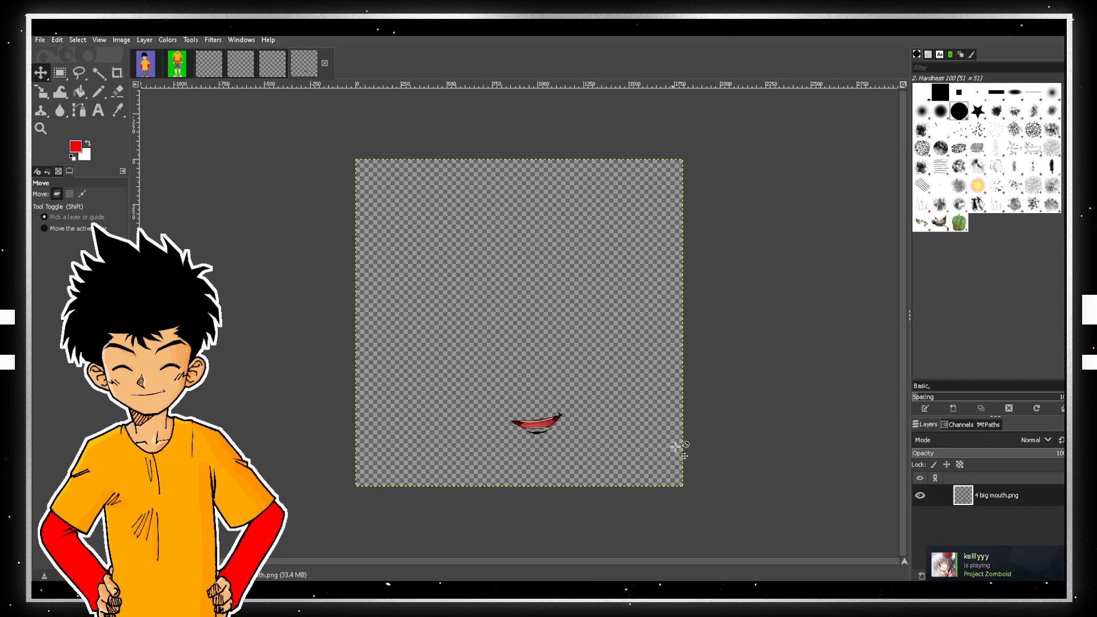
# - Transfer the whole mouth image into the character image, placing the mouth between the nose and chin
pyautogui.hotkey('ctrl', 'a')
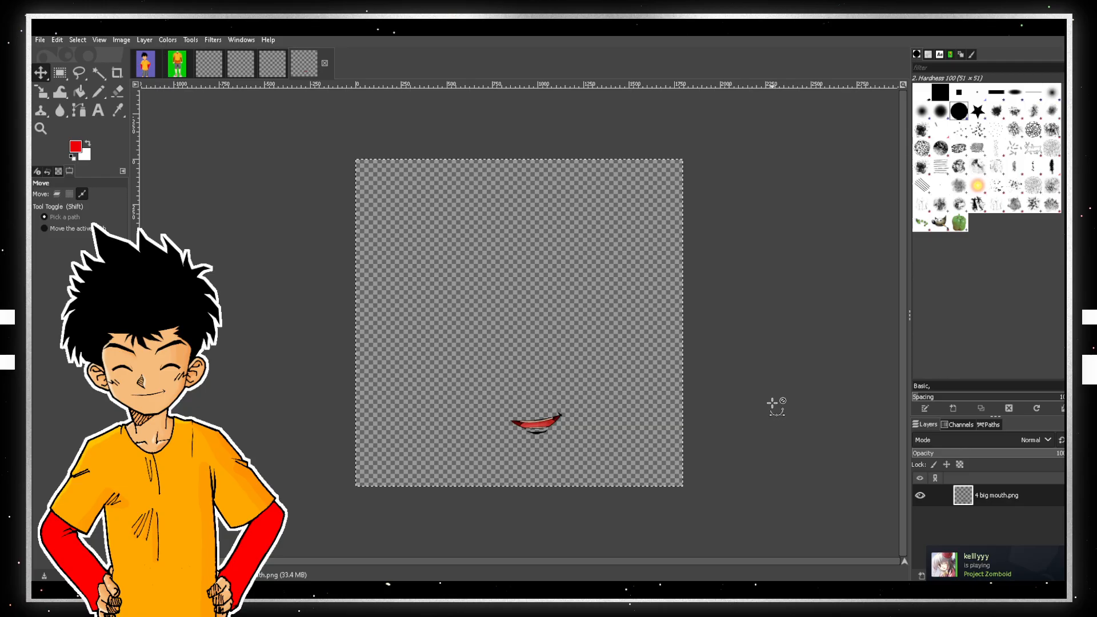
pyautogui.click(147, 65)
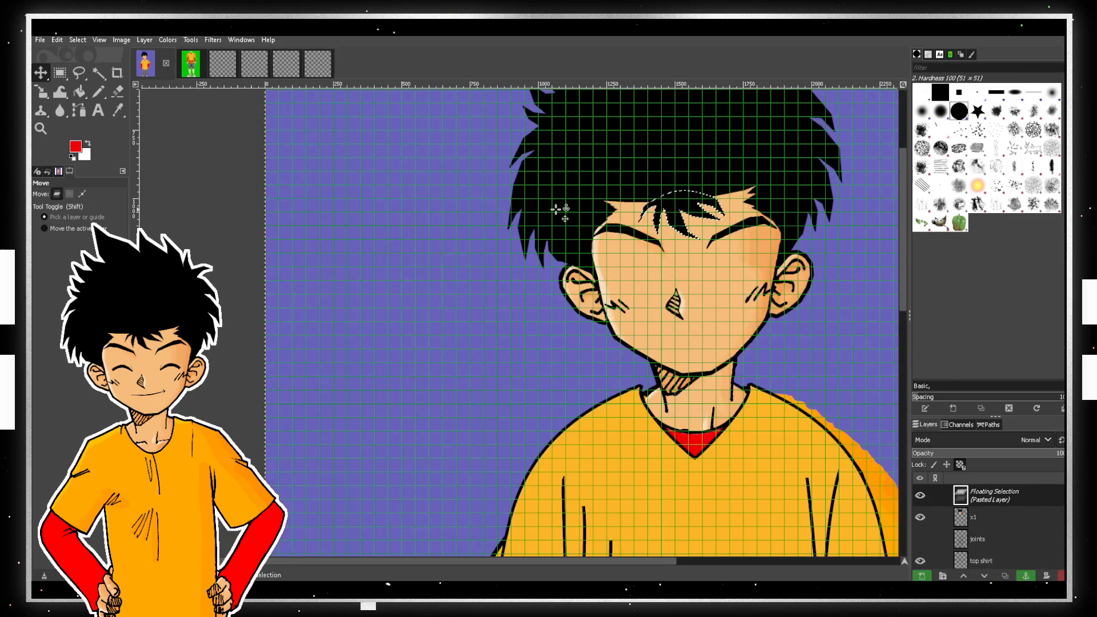
pyautogui.hotkey('ctrl', 'v')
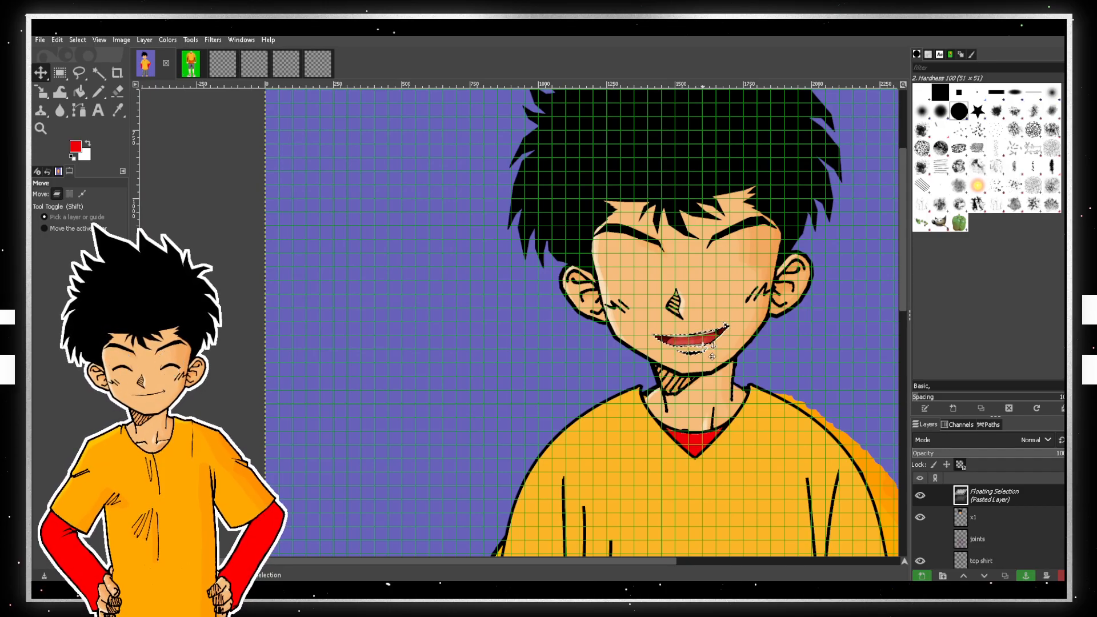
# - Browse the previews of the face-part images in the project folder to find the next part for the face
pyautogui.click(40, 40)
pyautogui.click(51, 80)
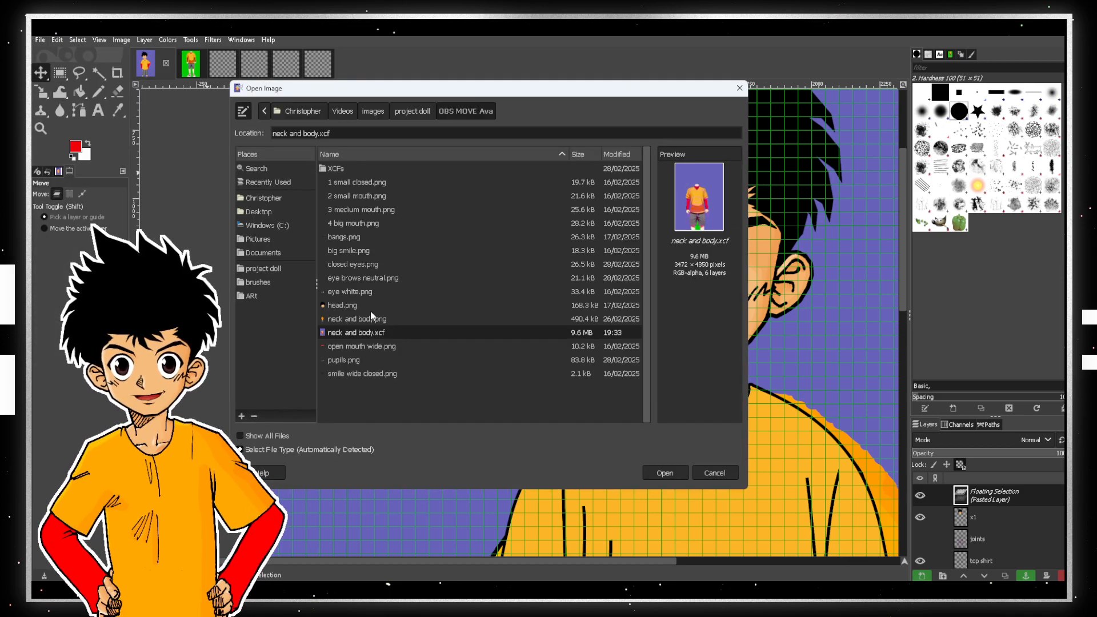
pyautogui.click(361, 278)
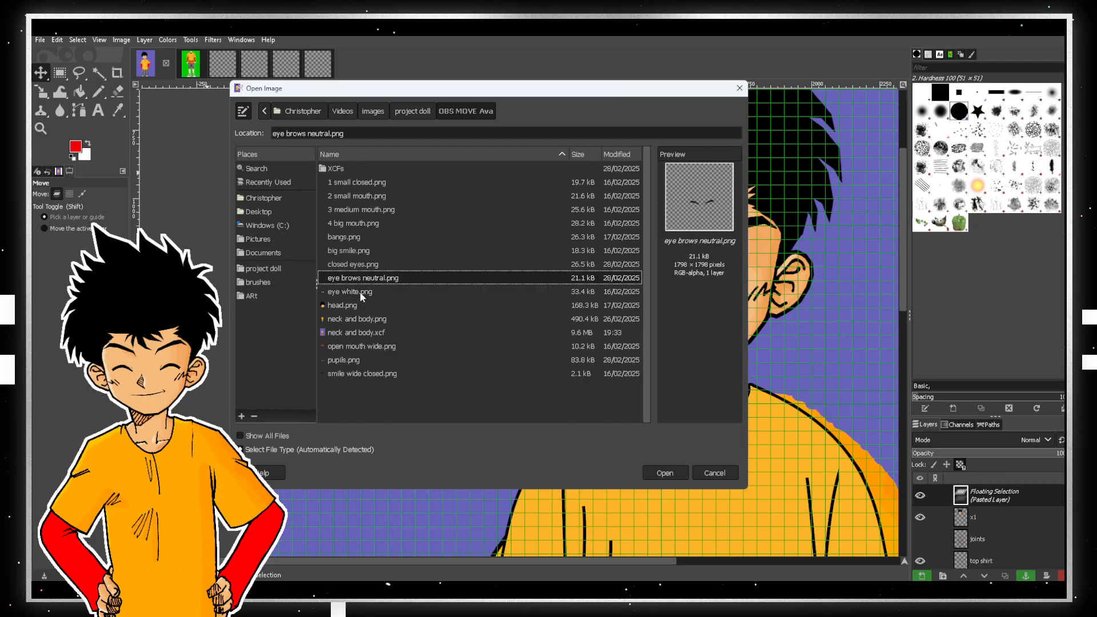
pyautogui.press('Up')
pyautogui.press('Down')
pyautogui.press('Down')
pyautogui.press('Down')
pyautogui.press('Down')
pyautogui.press('Down')
pyautogui.press('Up')
pyautogui.press('Up')
pyautogui.press('Up')
pyautogui.press('Up')
pyautogui.press('Up')
pyautogui.press('Up')
pyautogui.press('Up')
pyautogui.press('Up')
pyautogui.press('Up')
pyautogui.press('Up')
pyautogui.press('Up')
pyautogui.press('Up')
pyautogui.press('Up')
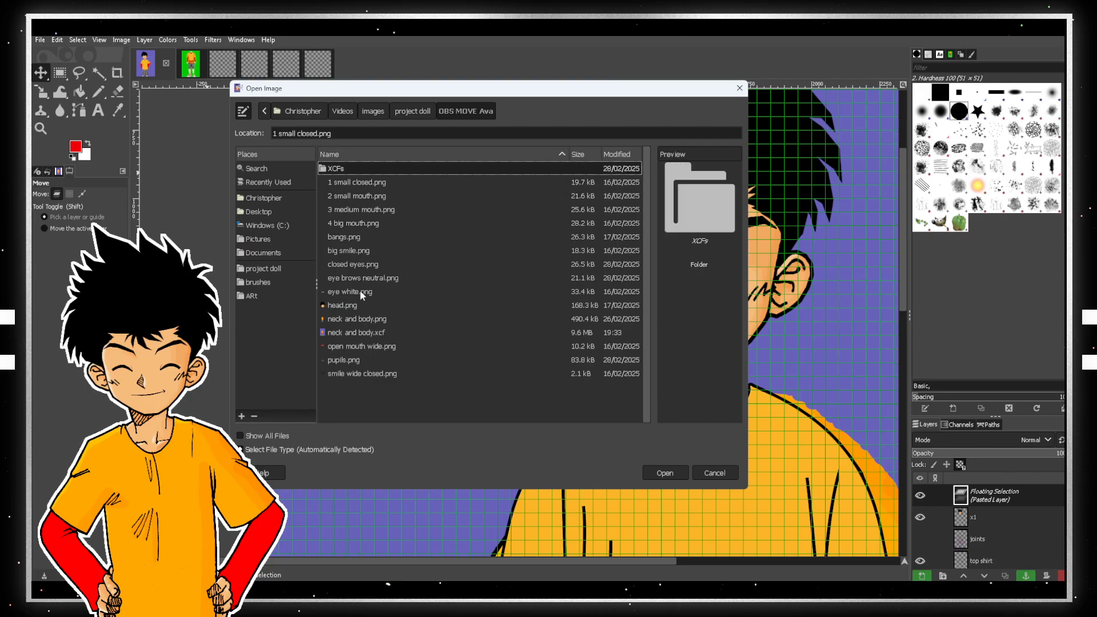
pyautogui.press('Down')
pyautogui.press('Down')
pyautogui.press('Down')
pyautogui.press('Down')
pyautogui.press('Down')
pyautogui.press('Down')
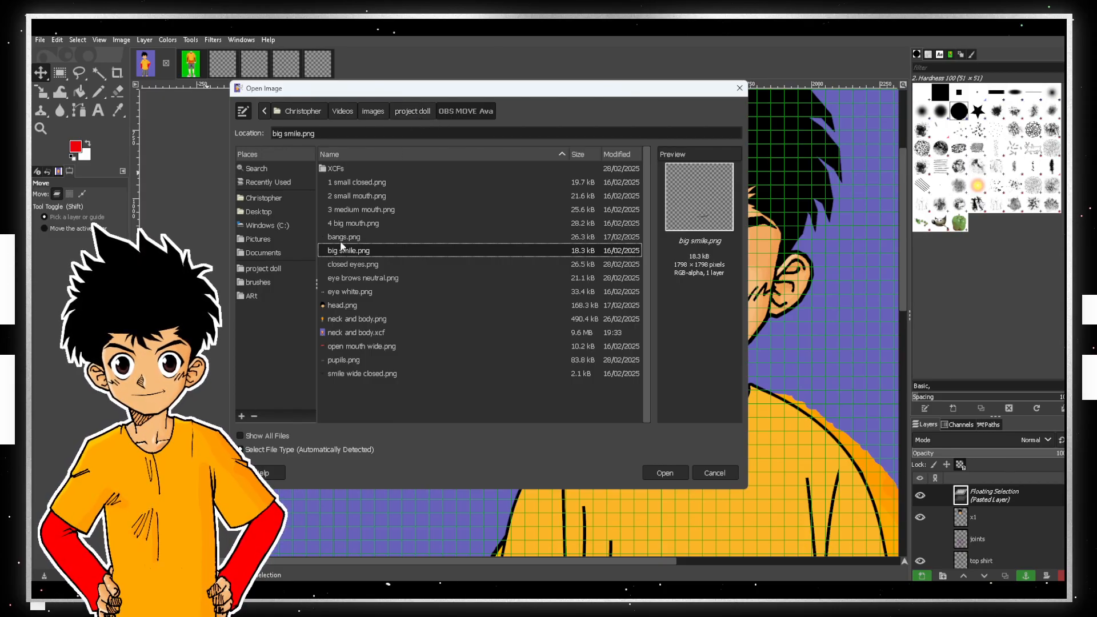
pyautogui.press('Down')
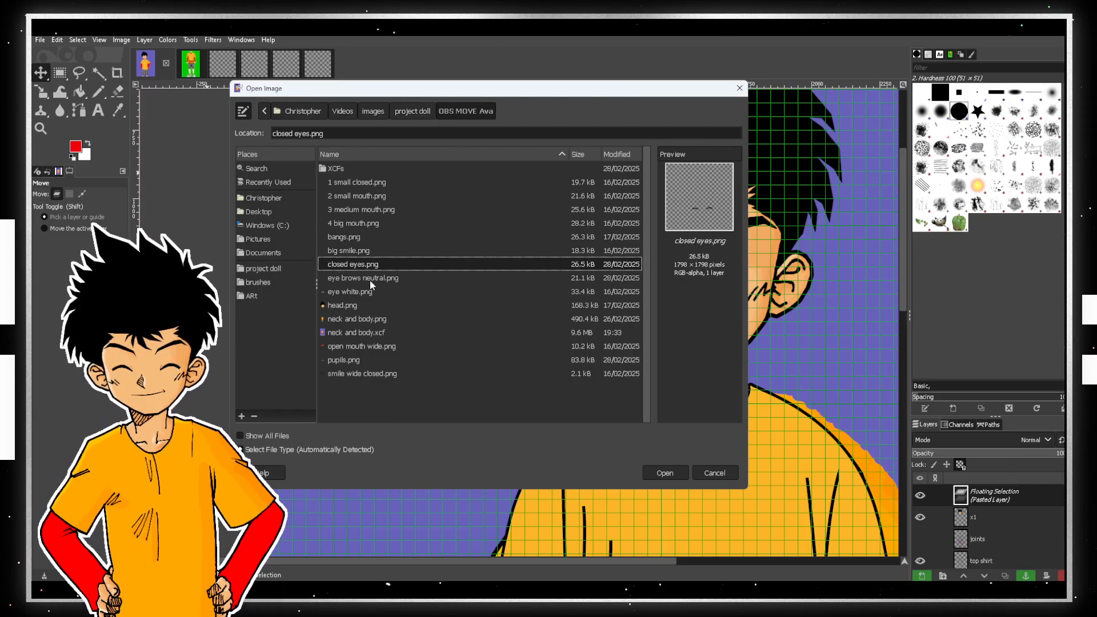
# - Find the image with the character's eyes and open pupils.png
pyautogui.click(372, 280)
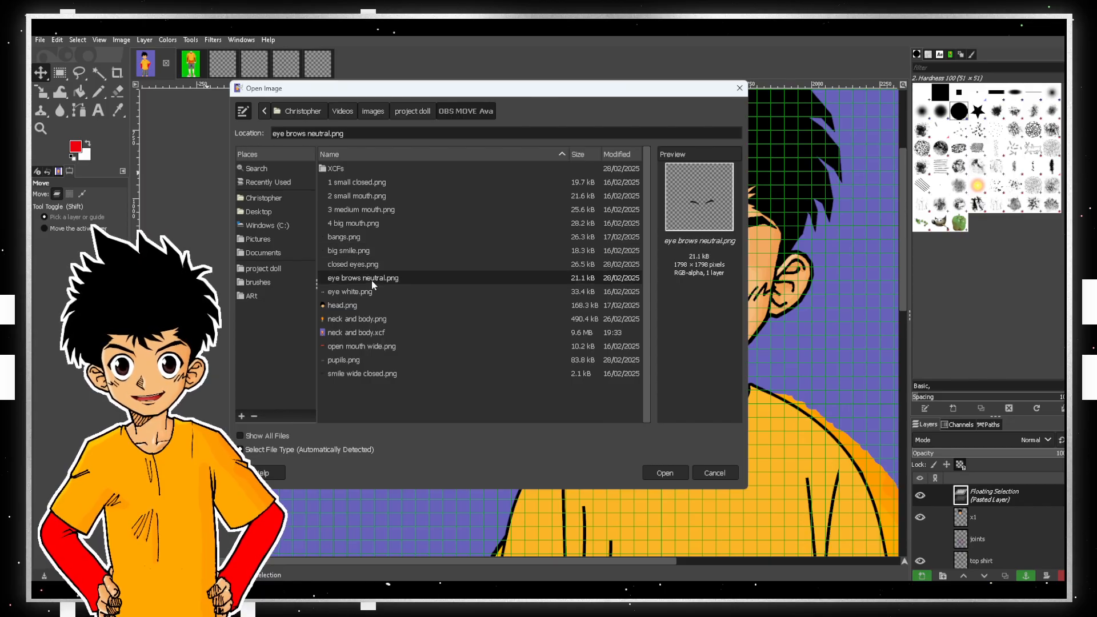
pyautogui.click(369, 292)
pyautogui.click(368, 331)
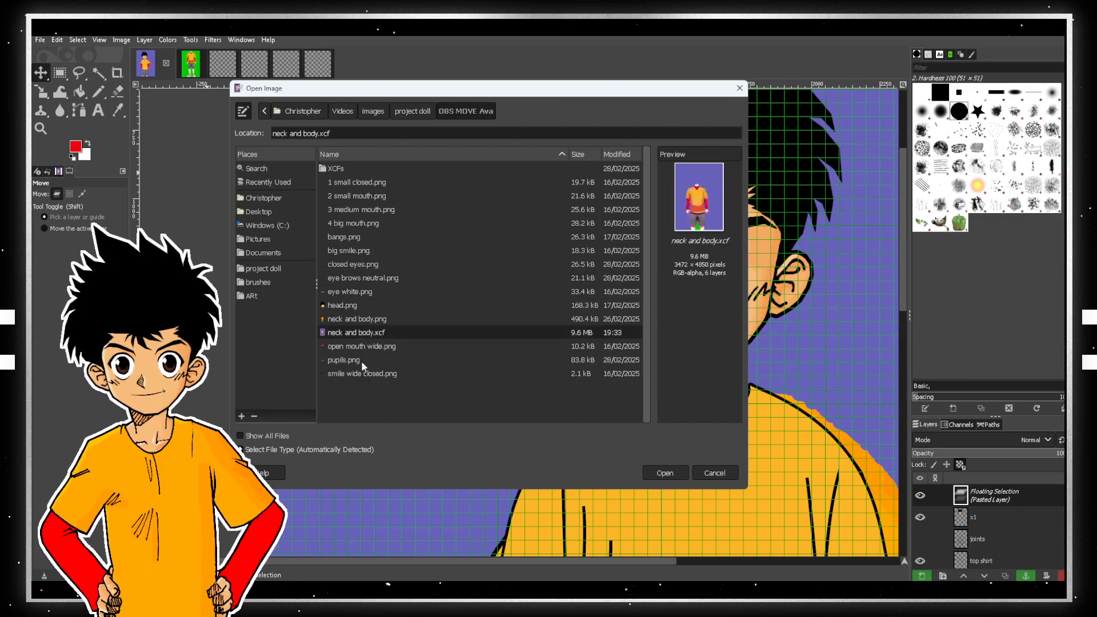
pyautogui.click(361, 362)
pyautogui.click(673, 472)
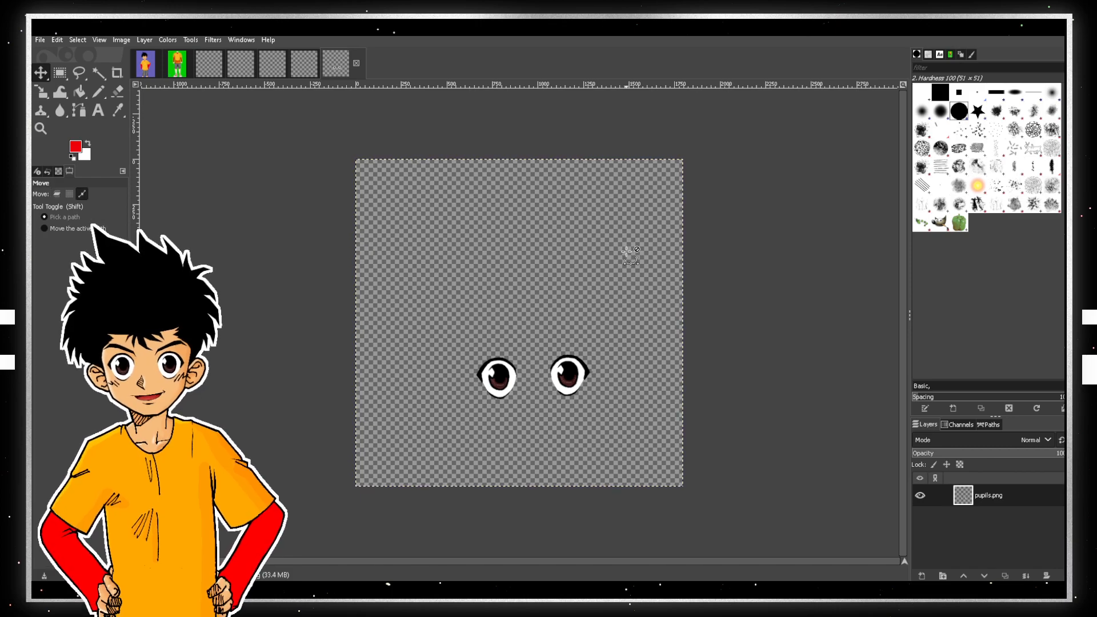
# - Cut the eyes from pupils.png, anchor the floating mouth onto the character's "x1" layer, and paste the eyes onto the face
pyautogui.hotkey('ctrl', 'x')
pyautogui.click(145, 71)
pyautogui.hotkey('ctrl', 'v')
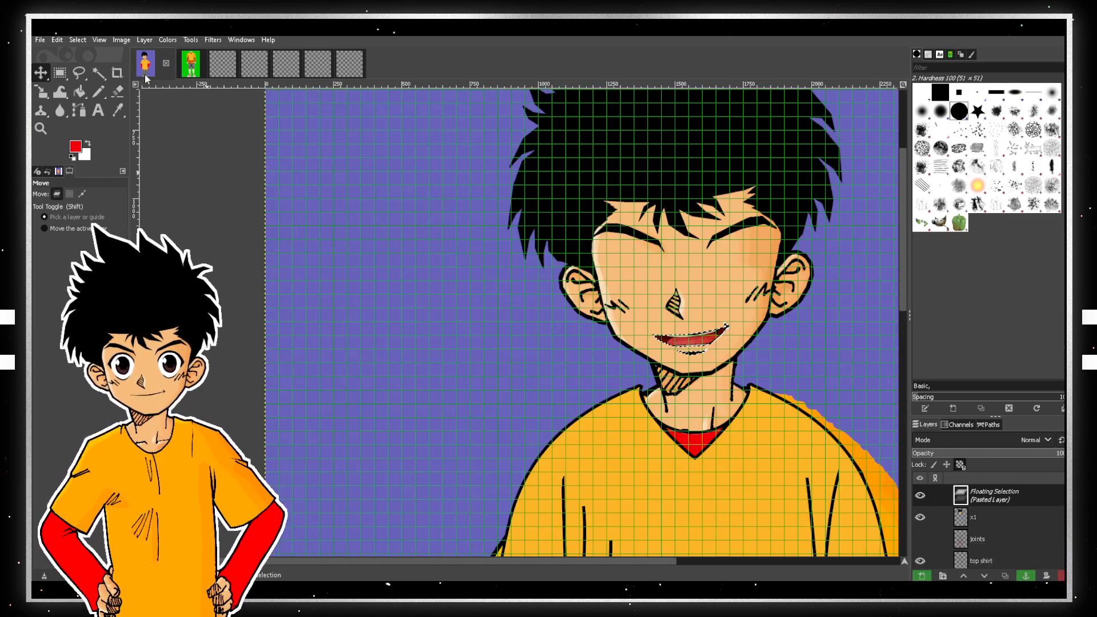
pyautogui.hotkey('ctrl', 'z')
pyautogui.hotkey('ctrl', 'z')
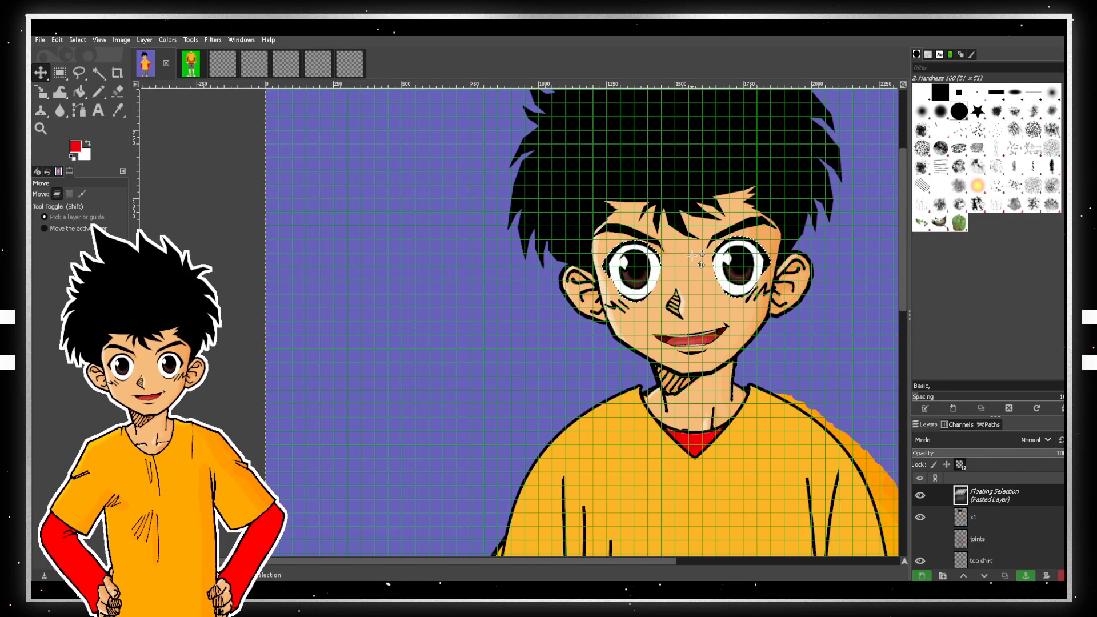
# - Scale the floating eyes to 1767 × 1767 px
pyautogui.click(41, 91)
pyautogui.click(420, 439)
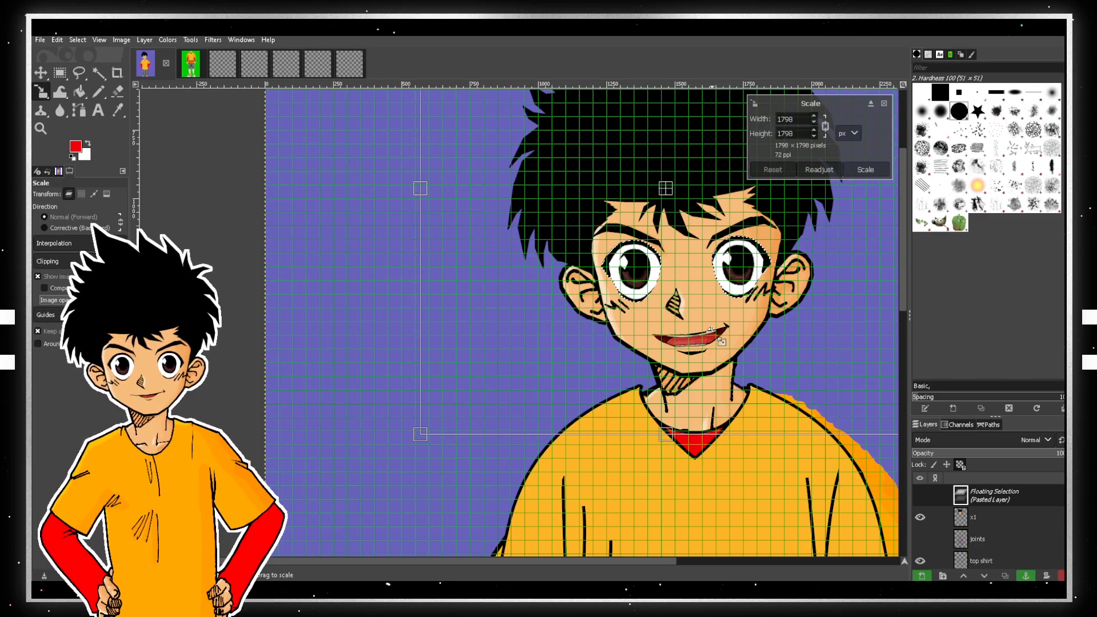
pyautogui.moveTo(422, 437); pyautogui.dragTo(433, 425)
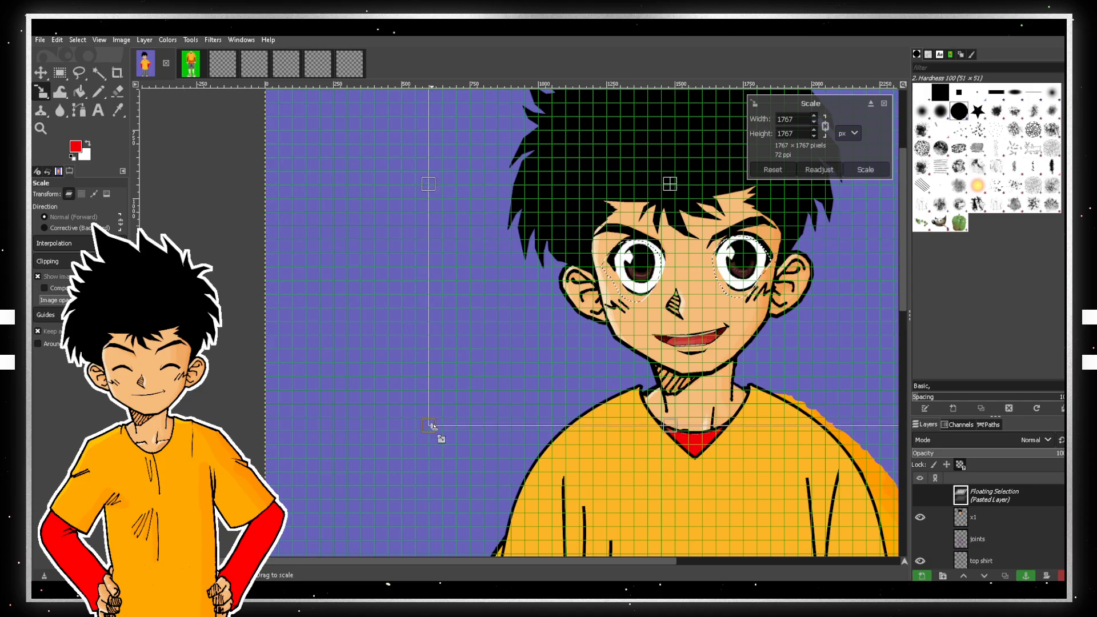
pyautogui.click(872, 170)
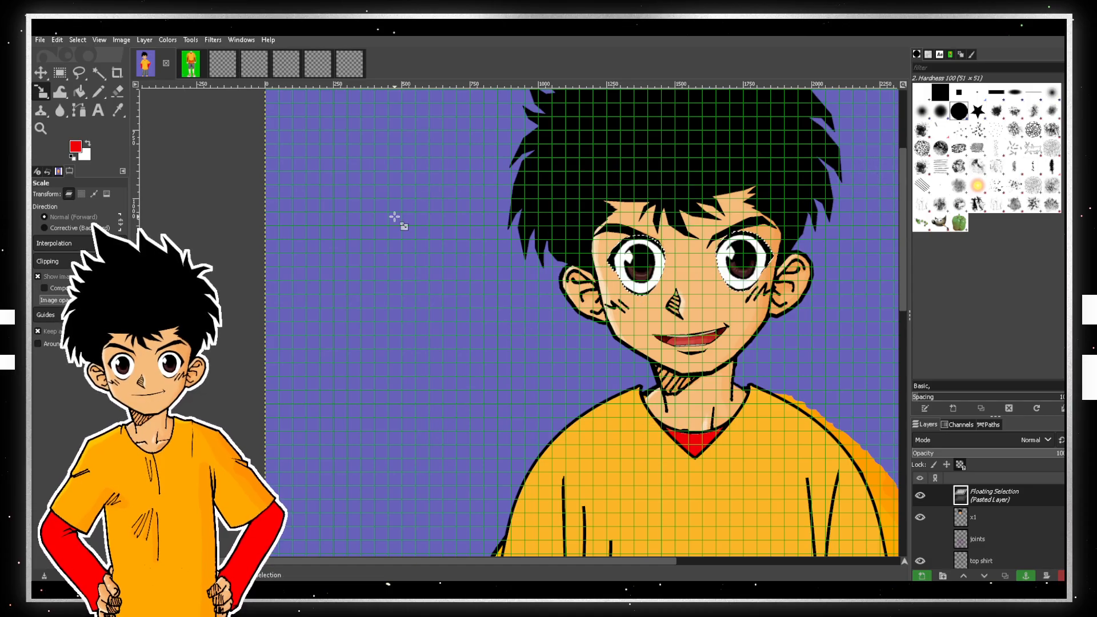
# - Move the eyes into place beneath the eyebrows and anchor them onto the "x1" layer
pyautogui.click(38, 73)
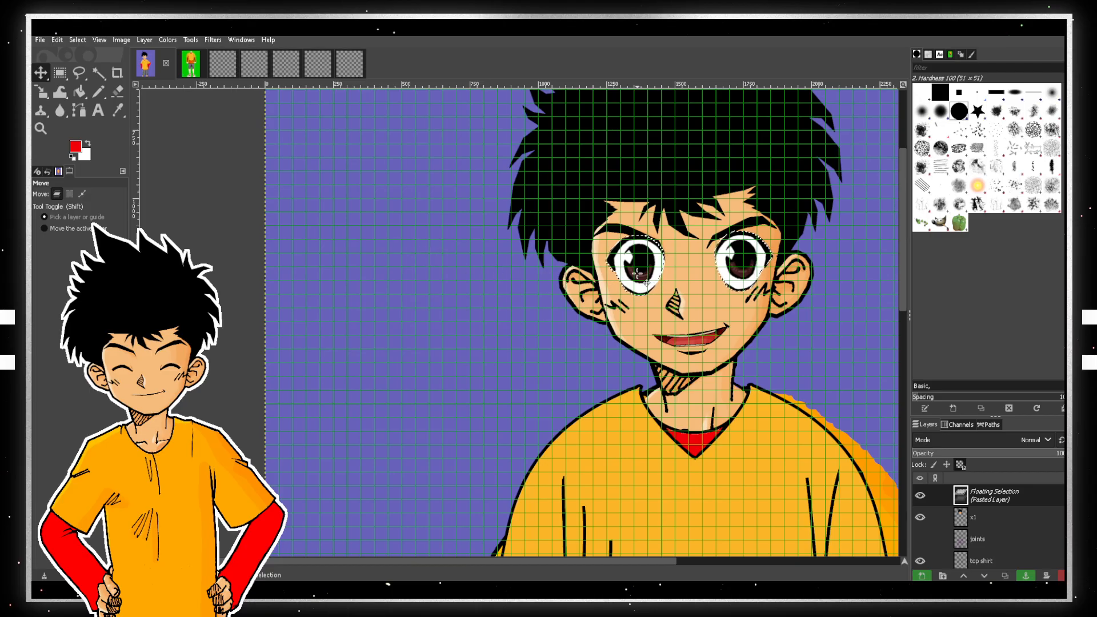
pyautogui.moveTo(660, 292); pyautogui.dragTo(645, 266)
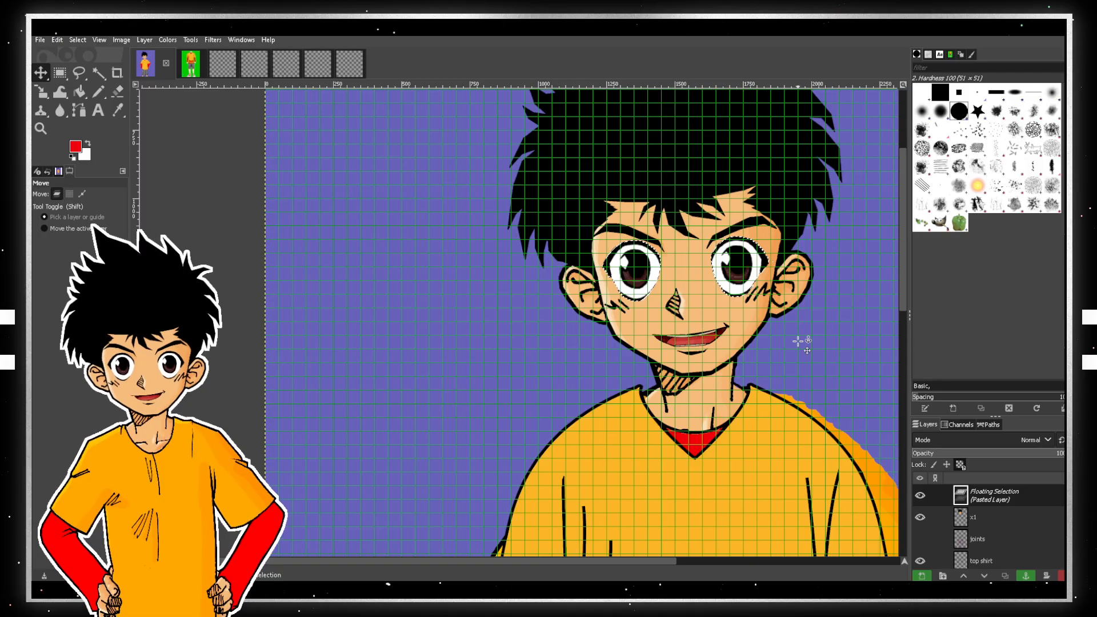
pyautogui.hotkey('ctrl', 'h')
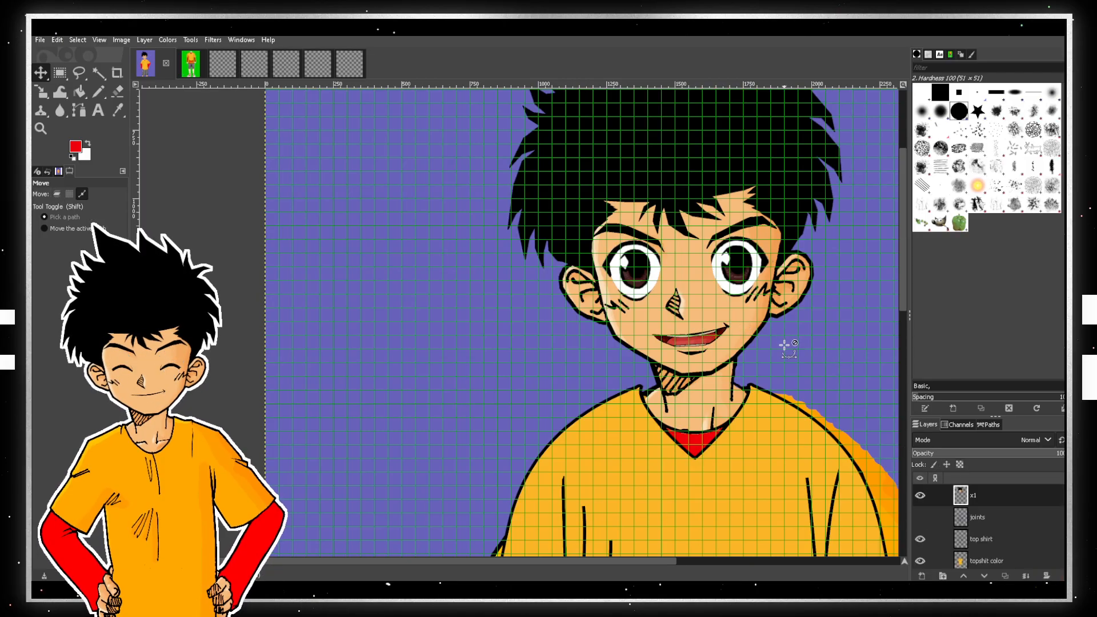
pyautogui.scroll(-2, 790, 343)
pyautogui.scroll(-5, 812, 346)
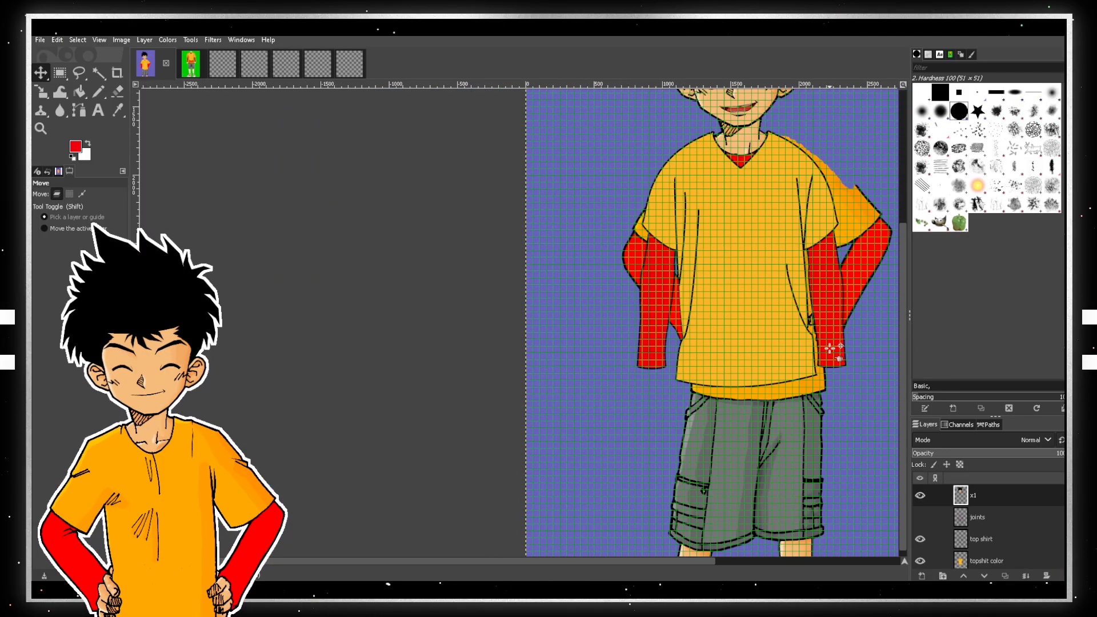
pyautogui.scroll(4, 830, 348)
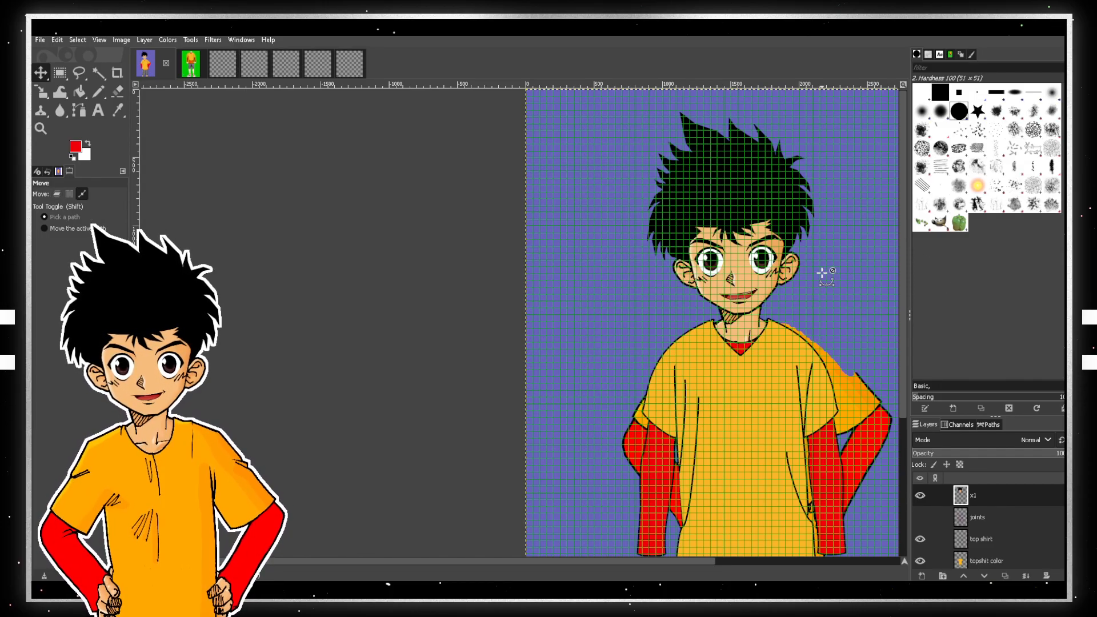
pyautogui.keyDown('ctrl'); pyautogui.scroll(3, 826, 274); pyautogui.keyUp('ctrl')
# - Undo the anchoring of the eyes and scale them down to 1628 × 1628 px
pyautogui.hotkey('ctrl', 'v')
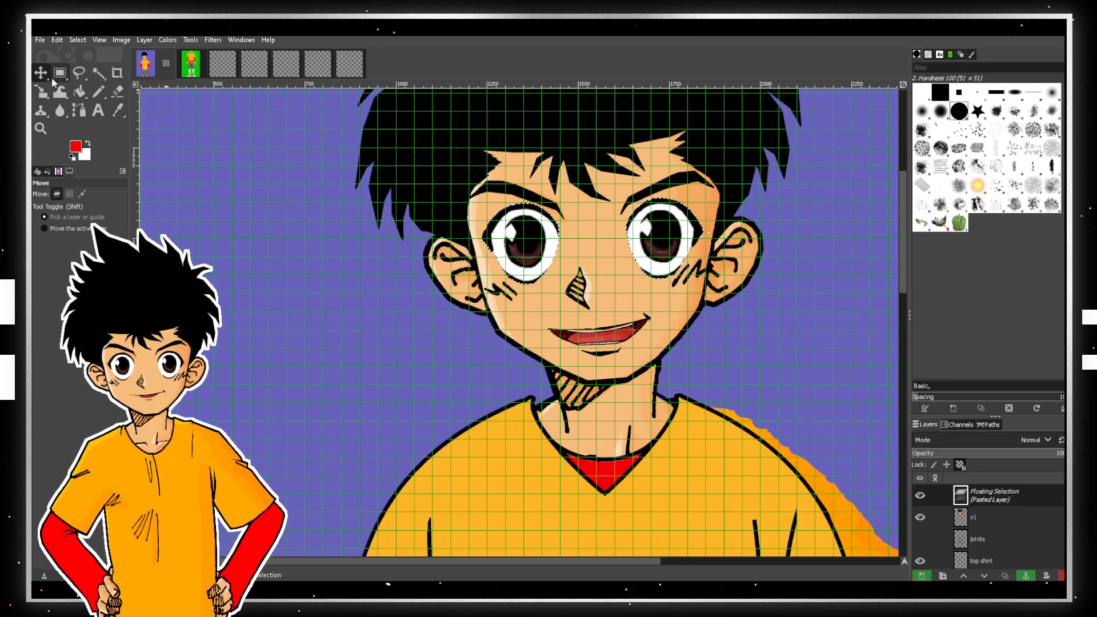
pyautogui.hotkey('shift', 's')
pyautogui.click(530, 246)
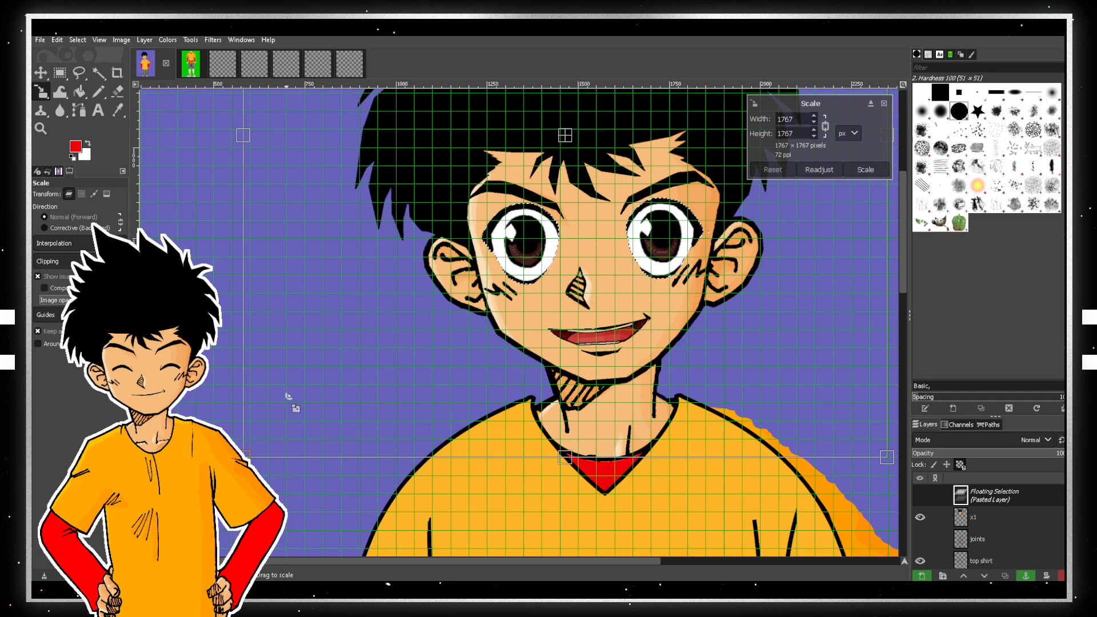
pyautogui.moveTo(245, 456); pyautogui.dragTo(295, 407)
pyautogui.click(866, 170)
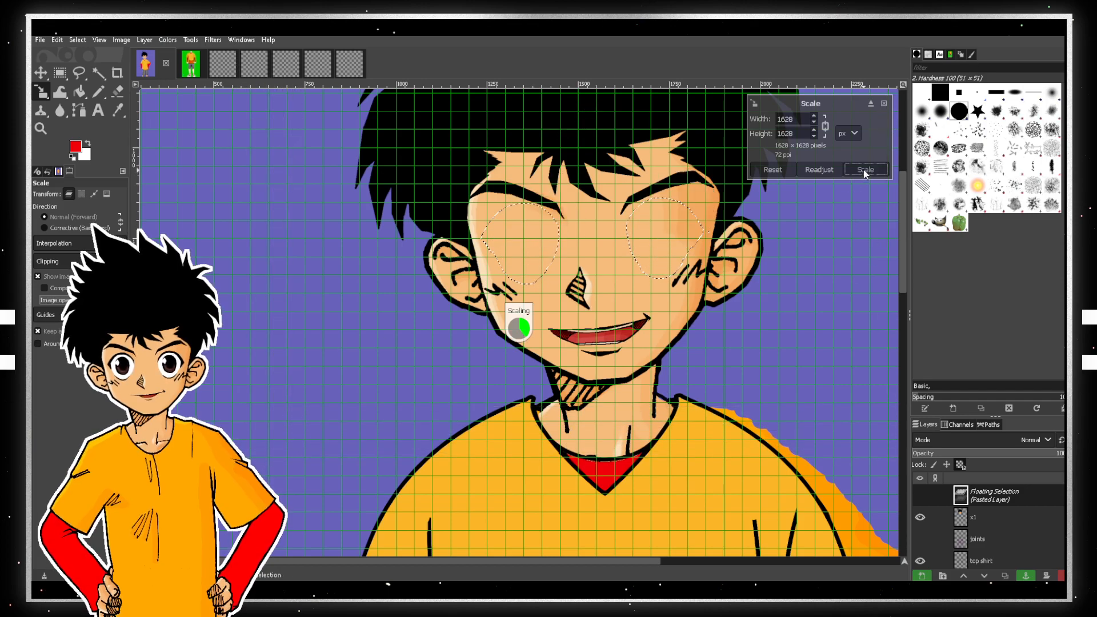
# - Center the smaller eyes beneath the eyebrows and anchor them onto the "x1" layer
pyautogui.click(41, 74)
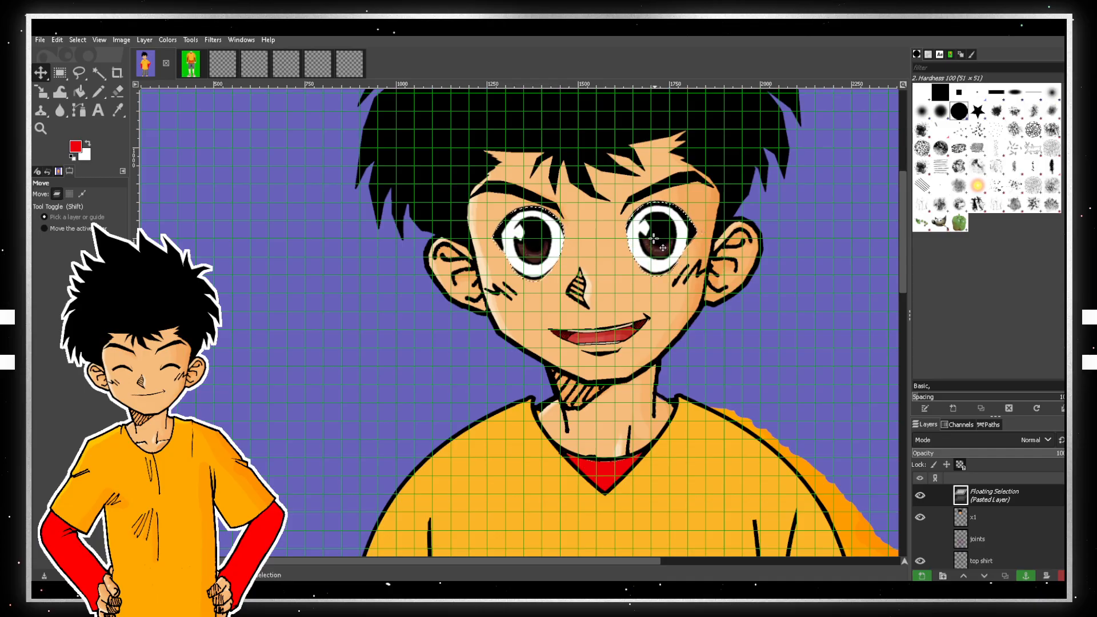
pyautogui.moveTo(655, 236); pyautogui.dragTo(654, 234)
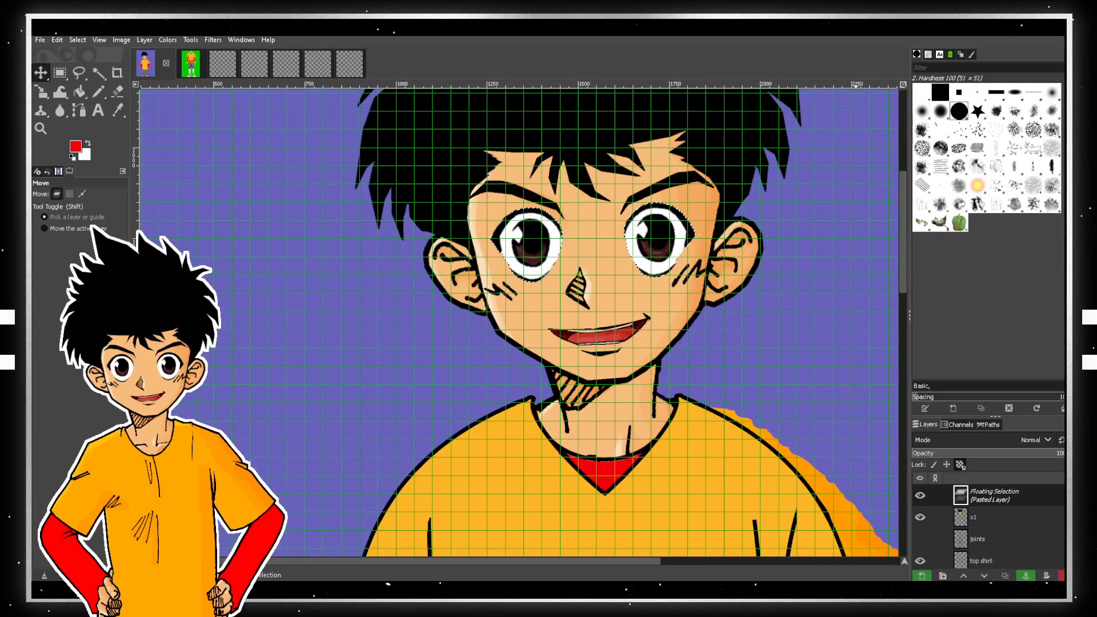
pyautogui.scroll(-15, 752, 397)
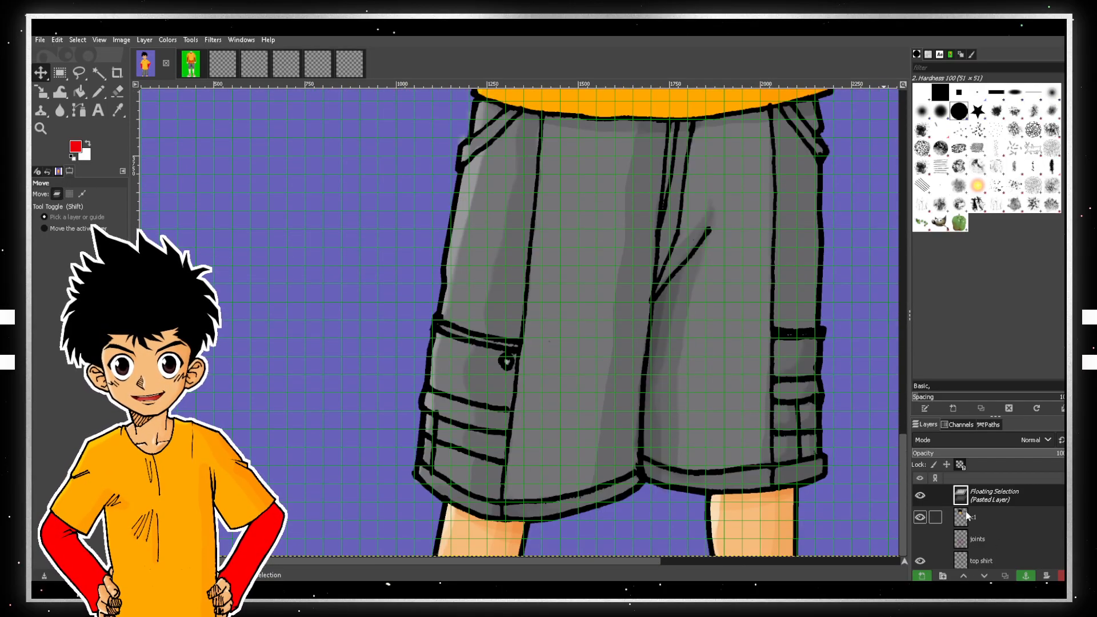
pyautogui.click(409, 283)
# - Compare the figure with the "neck and body.png" layer hidden and shown, and shift that layer slightly upward beneath the head
pyautogui.scroll(-5, 985, 543)
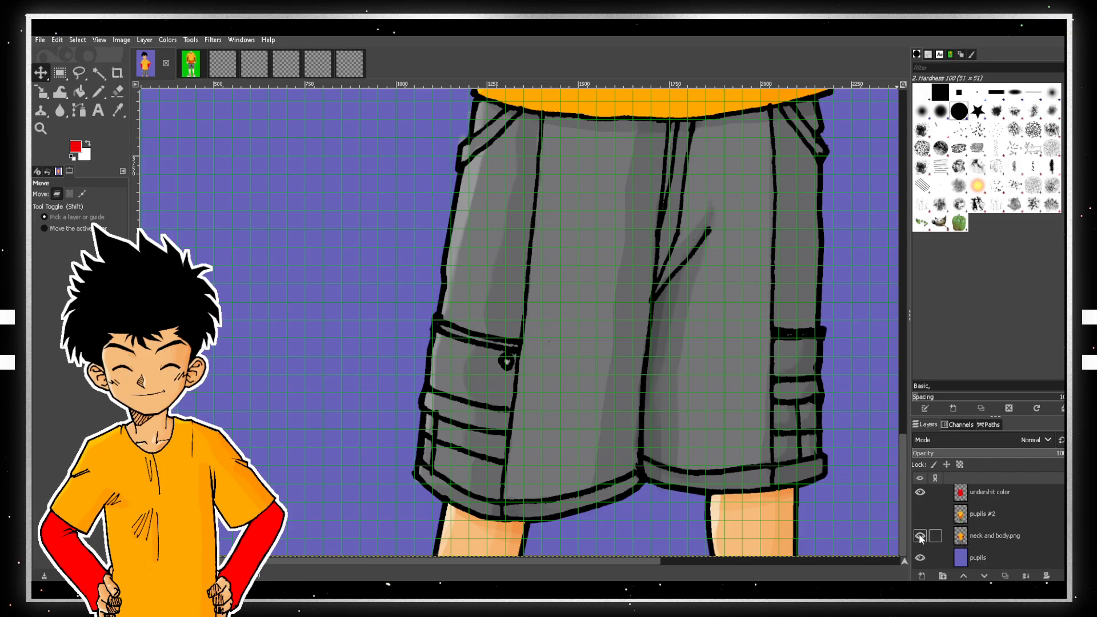
pyautogui.click(921, 537)
pyautogui.scroll(15, 706, 417)
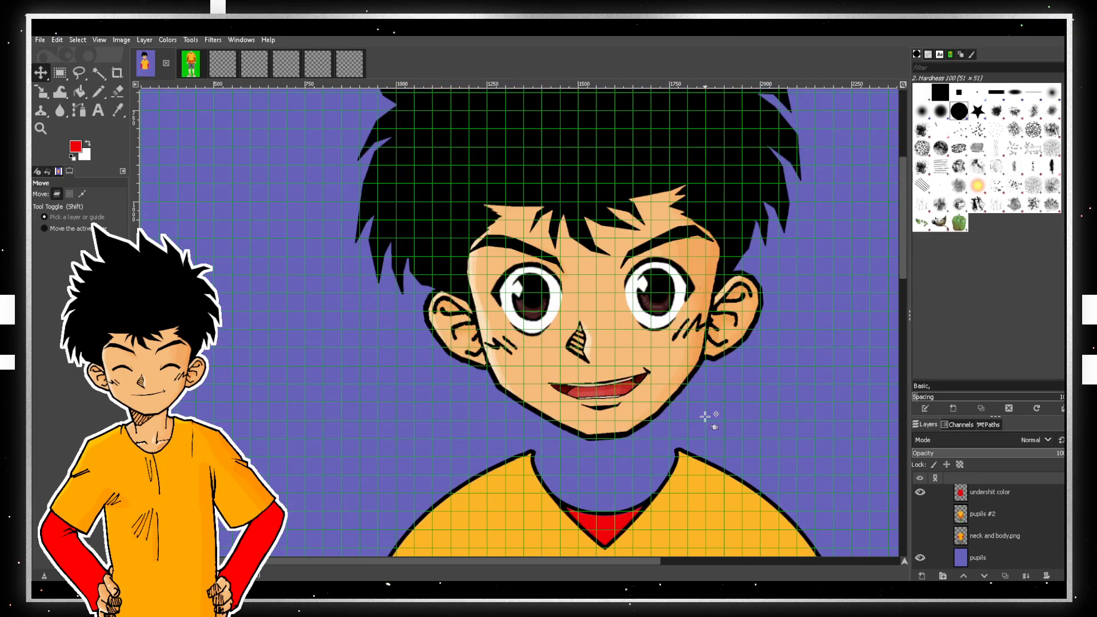
pyautogui.scroll(-4, 706, 418)
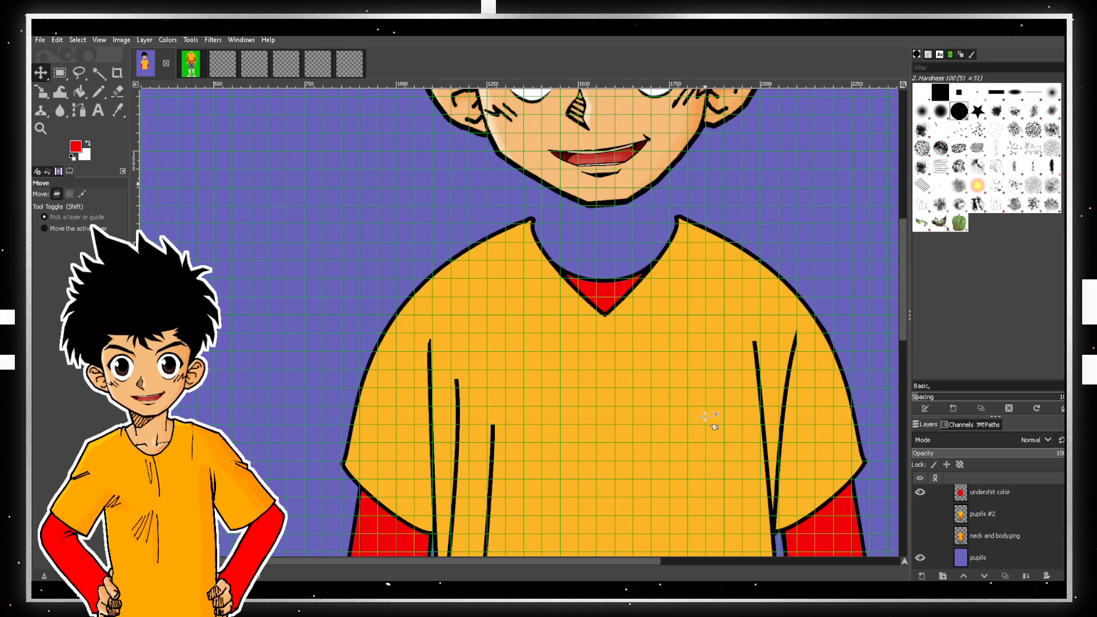
pyautogui.scroll(2, 709, 418)
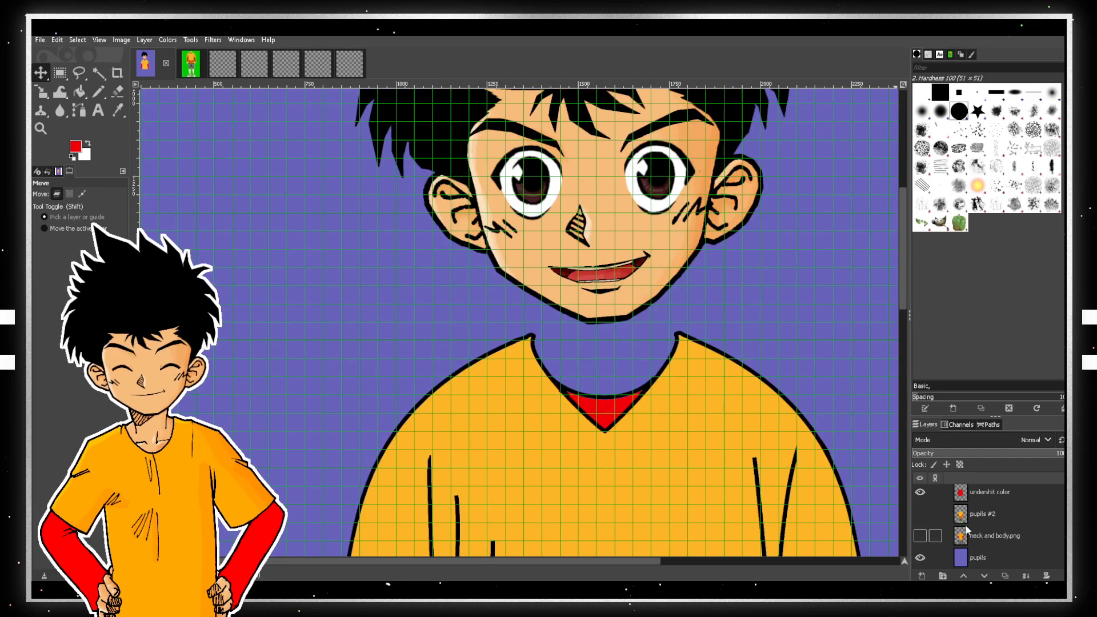
pyautogui.click(921, 536)
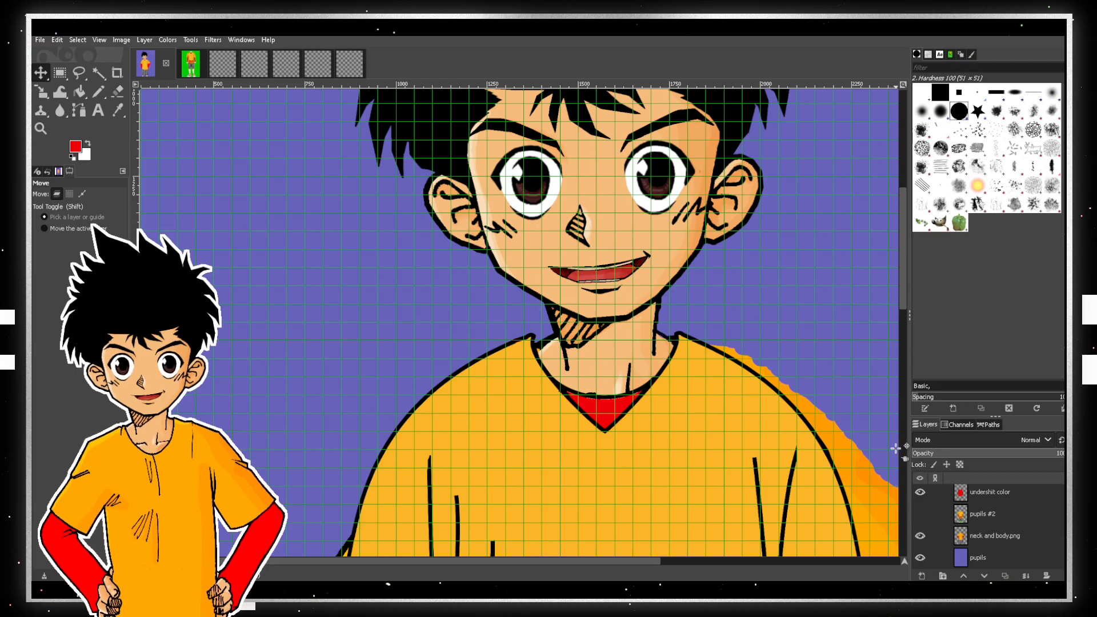
pyautogui.click(1010, 536)
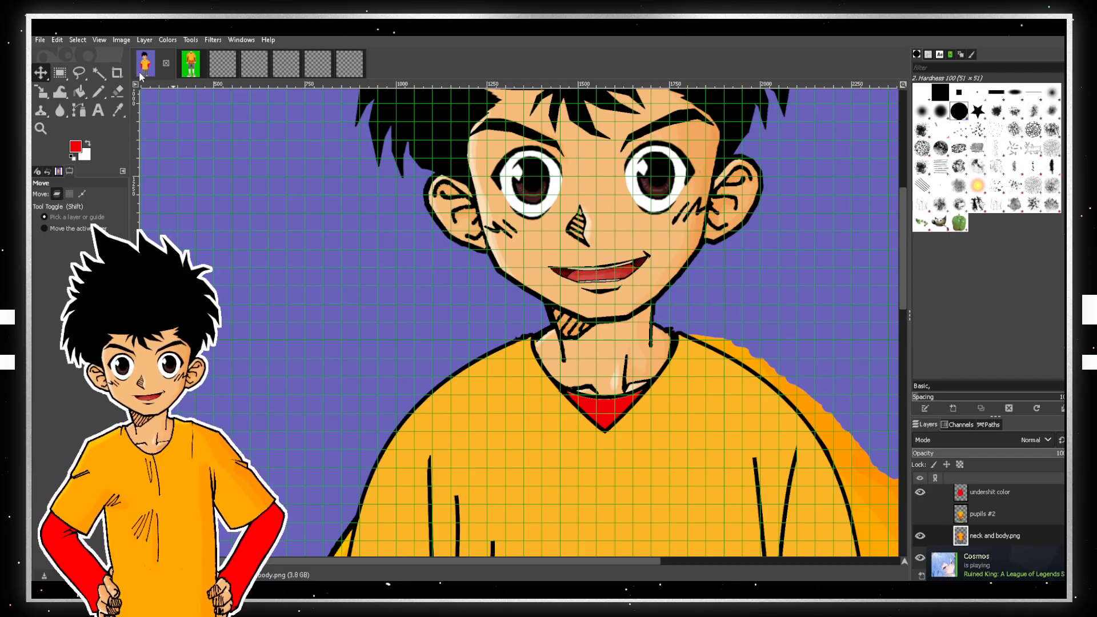
# - Outline the mouth with a freehand selection, make the "x1" layer active, and clear the selection
pyautogui.click(98, 73)
pyautogui.click(79, 73)
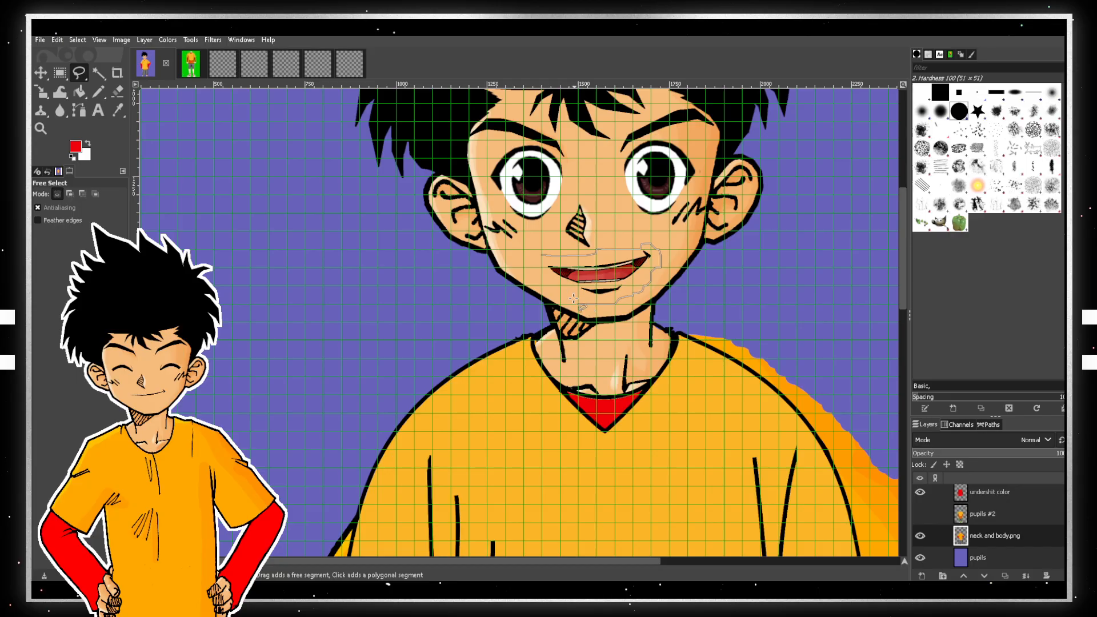
pyautogui.moveTo(539, 276); pyautogui.dragTo(533, 268)
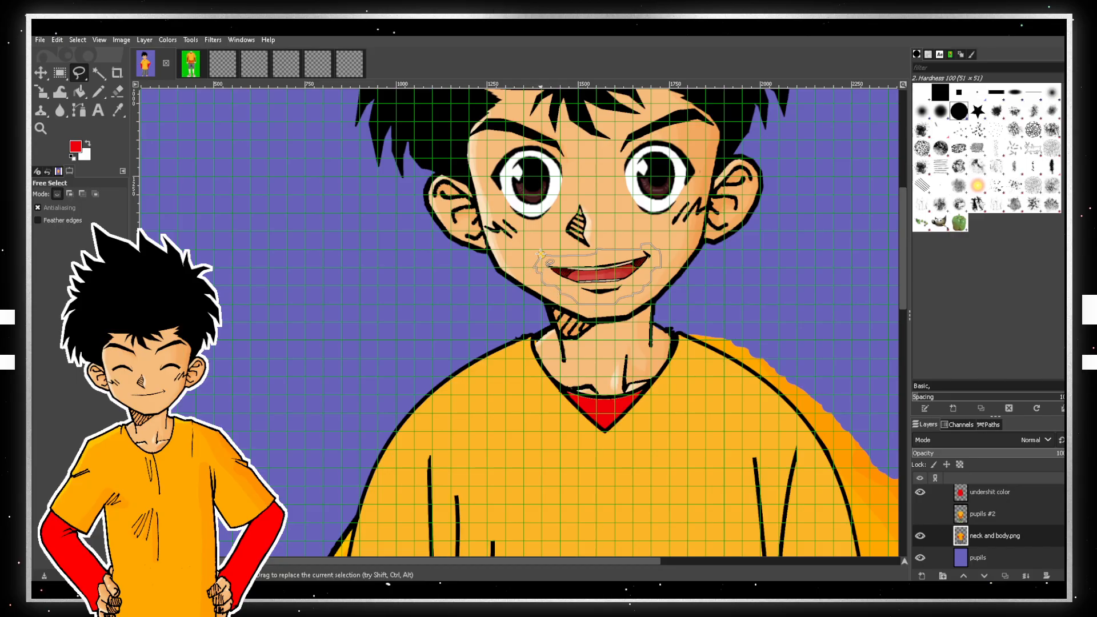
pyautogui.scroll(5, 1029, 532)
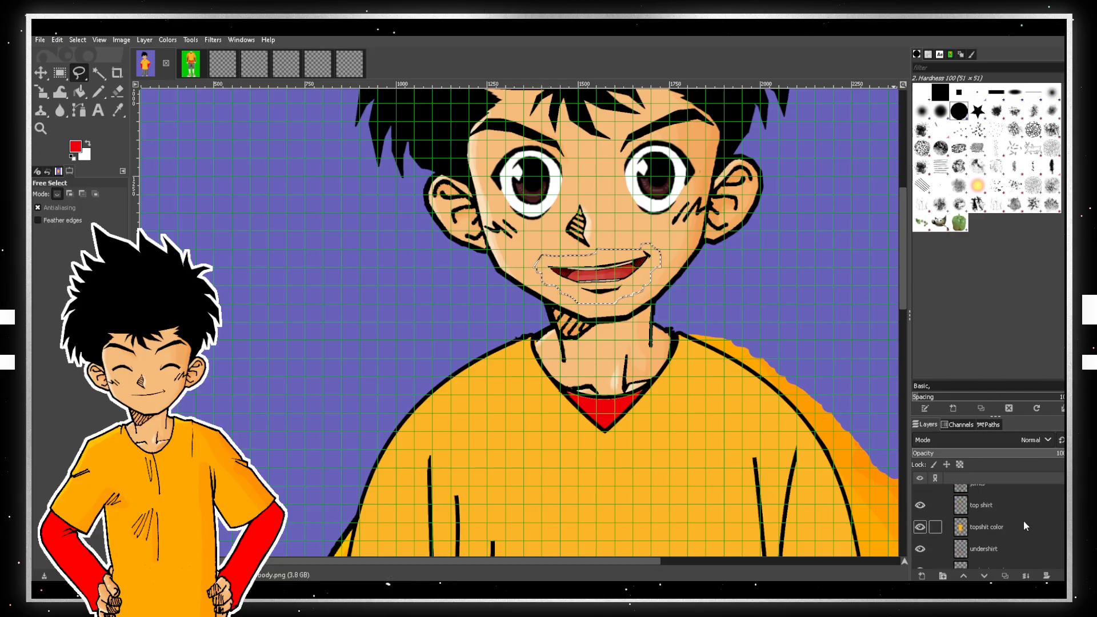
pyautogui.click(1003, 495)
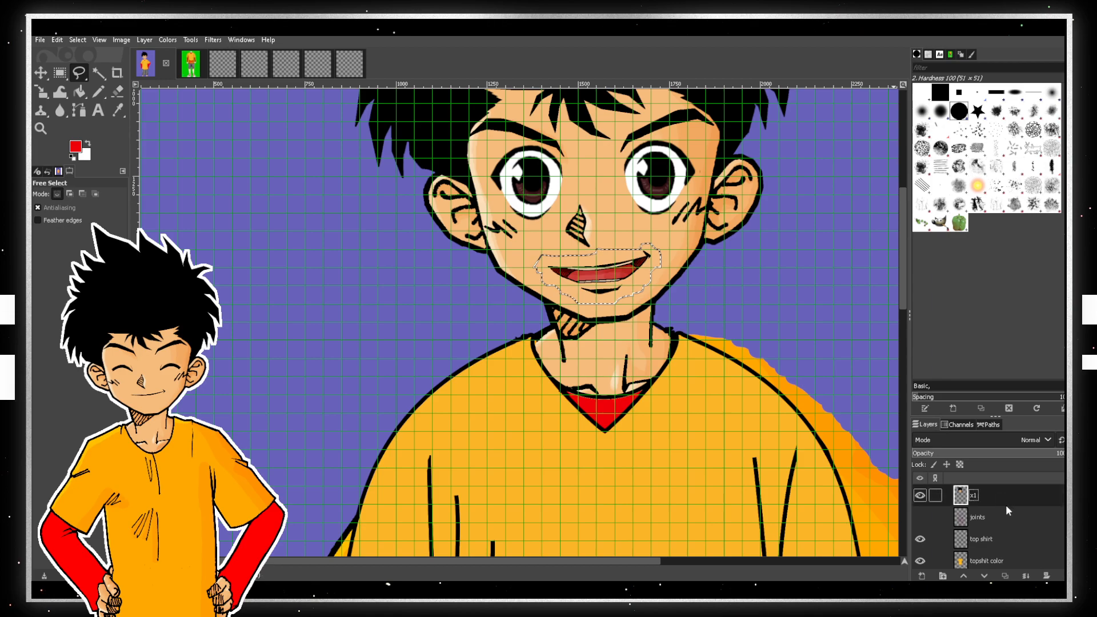
pyautogui.hotkey('ctrl', 'shift', 'a')
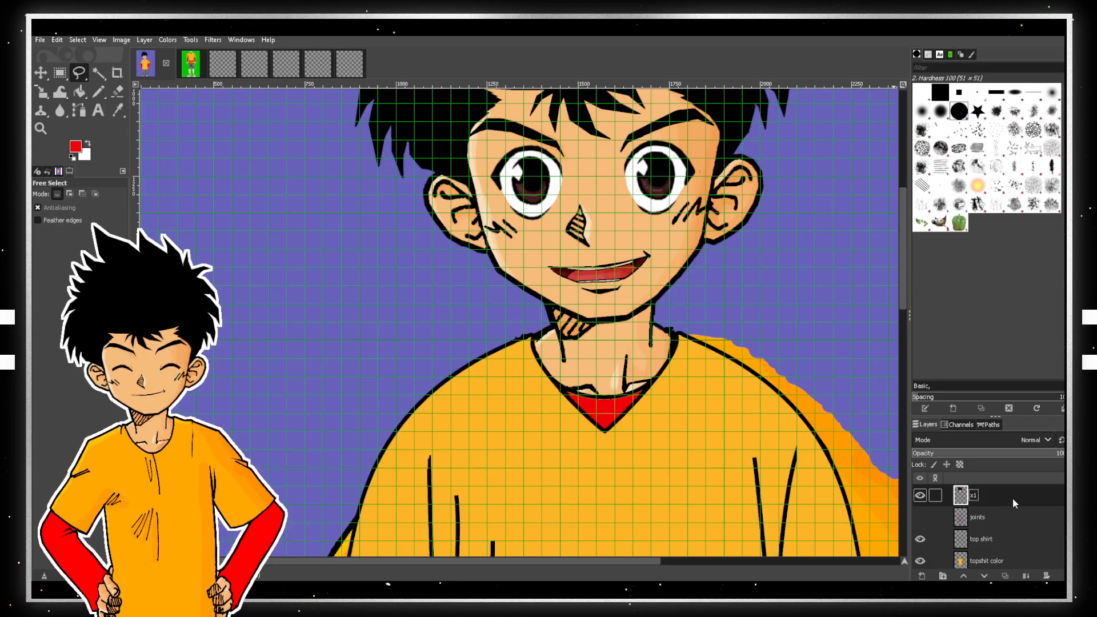
# - Pick the Eraser, make the "neck and body.png" layer active, check what it contributes by toggling its visibility, and save the image
pyautogui.click(920, 496)
pyautogui.scroll(3, 638, 338)
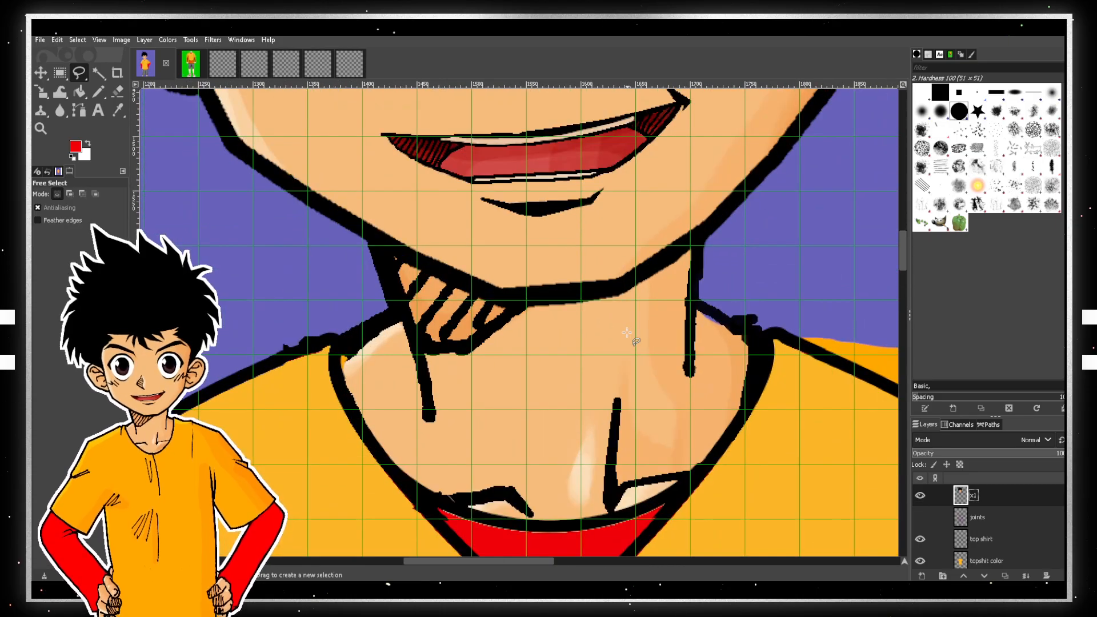
pyautogui.scroll(4, 588, 297)
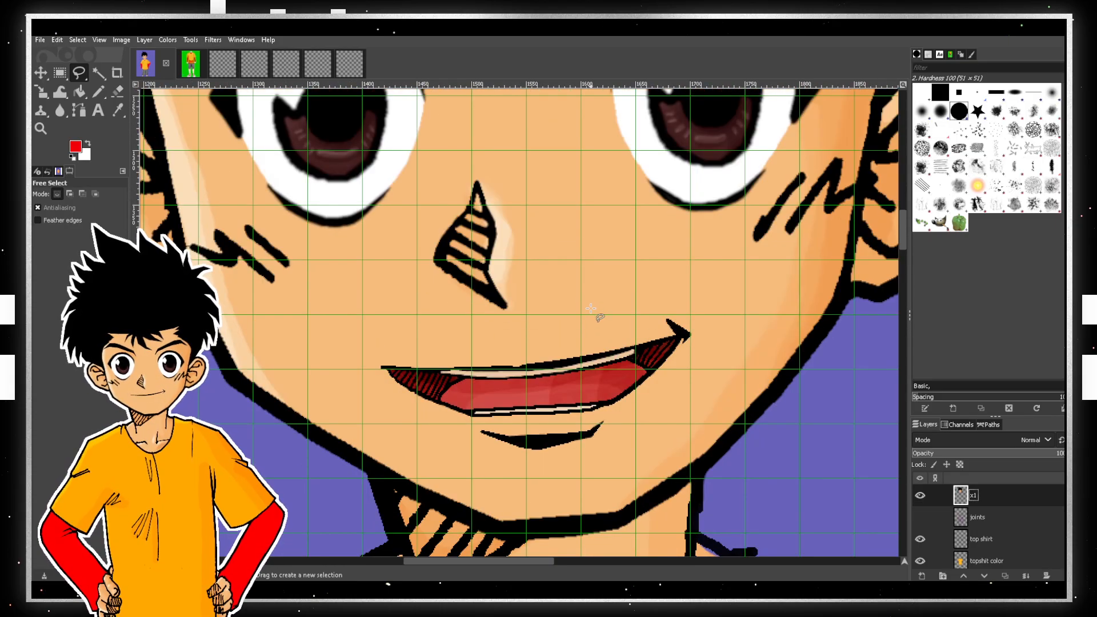
pyautogui.scroll(-5, 591, 306)
pyautogui.scroll(-4, 592, 314)
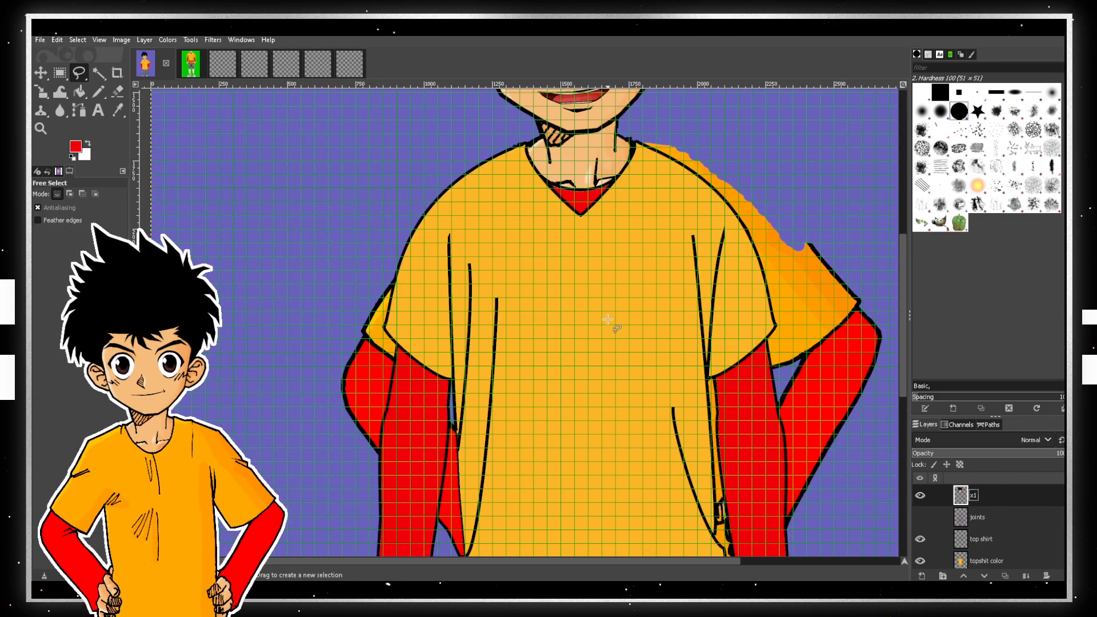
pyautogui.scroll(2, 608, 319)
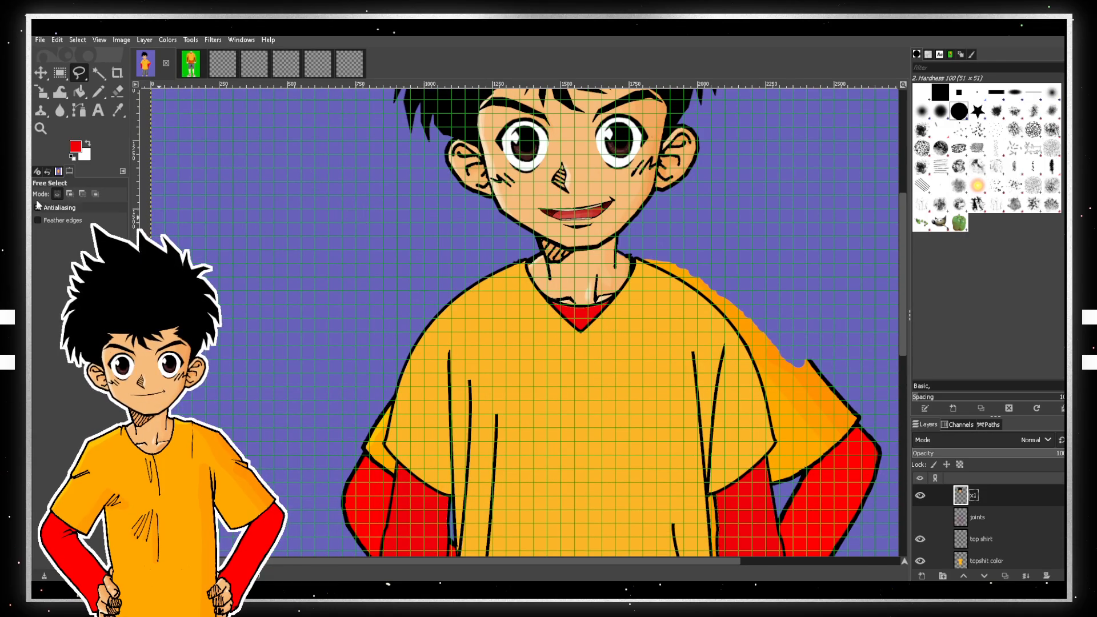
pyautogui.click(123, 92)
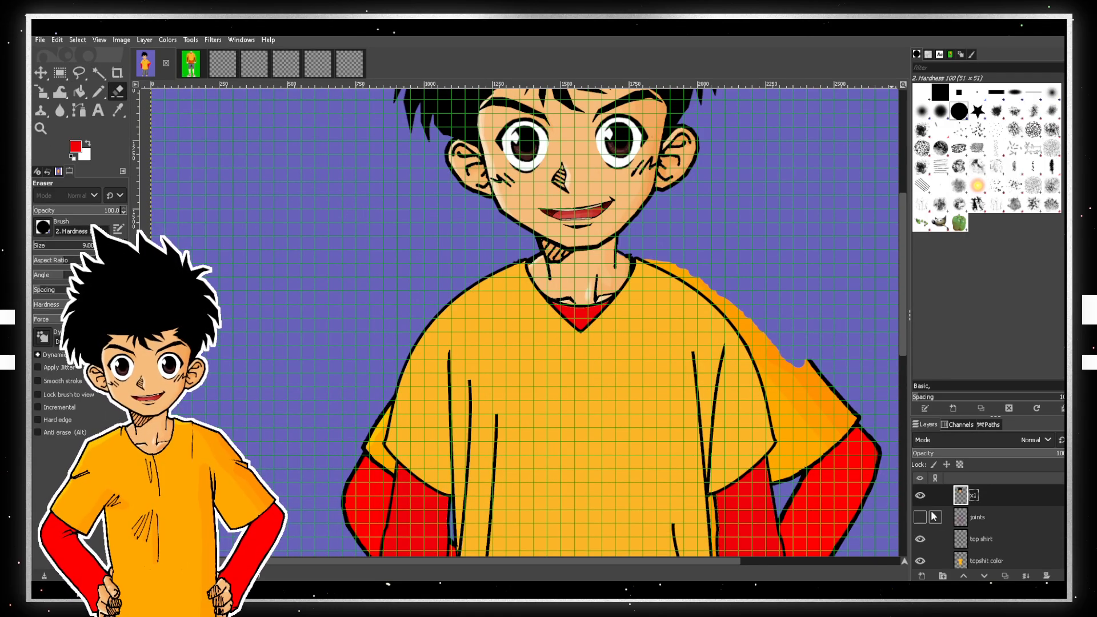
pyautogui.scroll(-5, 989, 514)
pyautogui.click(1030, 535)
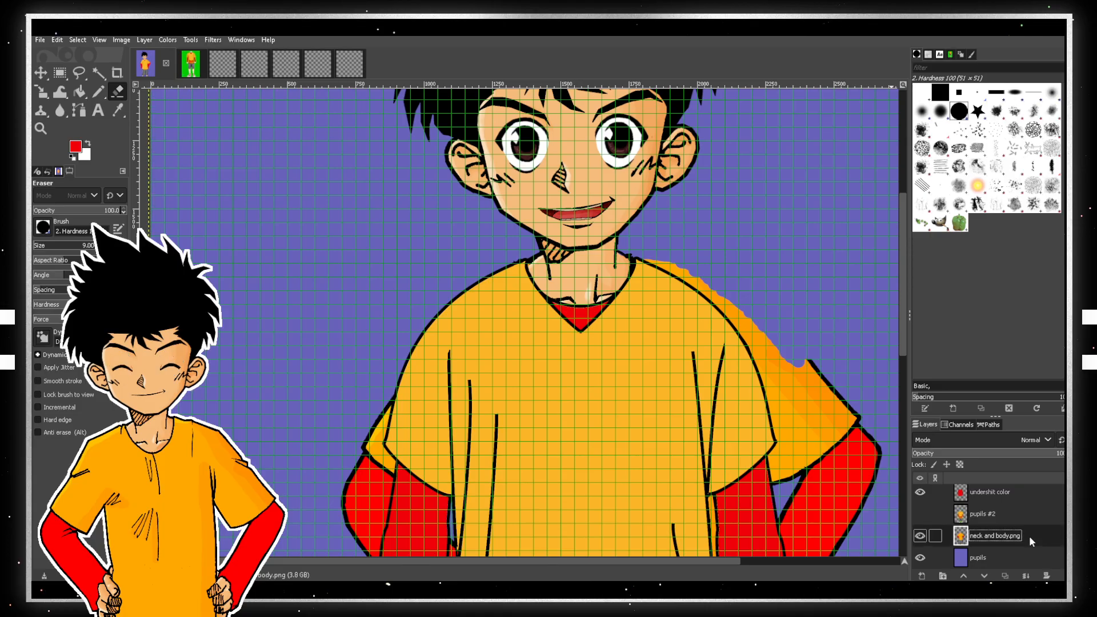
pyautogui.click(920, 536)
pyautogui.click(921, 536)
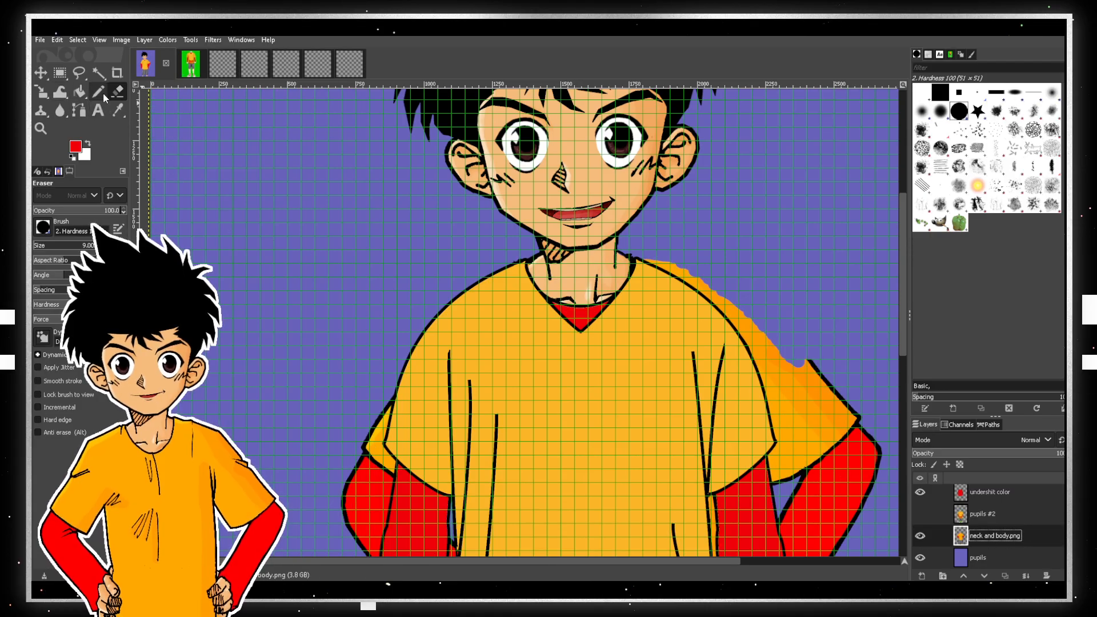
pyautogui.hotkey('ctrl', 's')
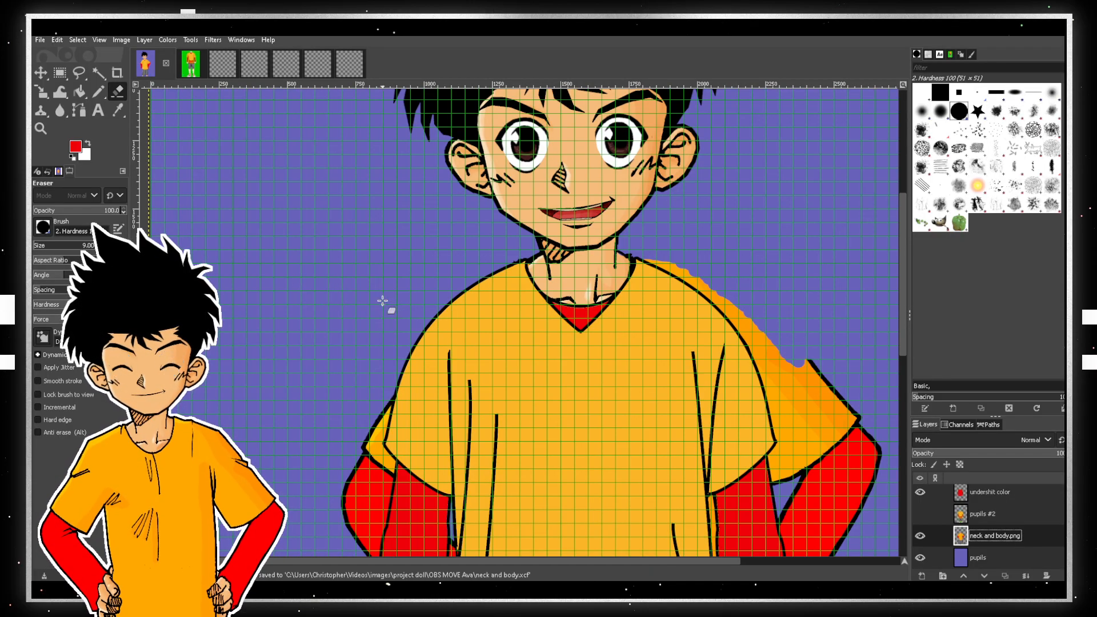
# - Erase the old bent arms, sleeves and shoulder sticking out around the new shirt on "neck and body.png" with a 738 px brush
pyautogui.scroll(-1, 382, 300)
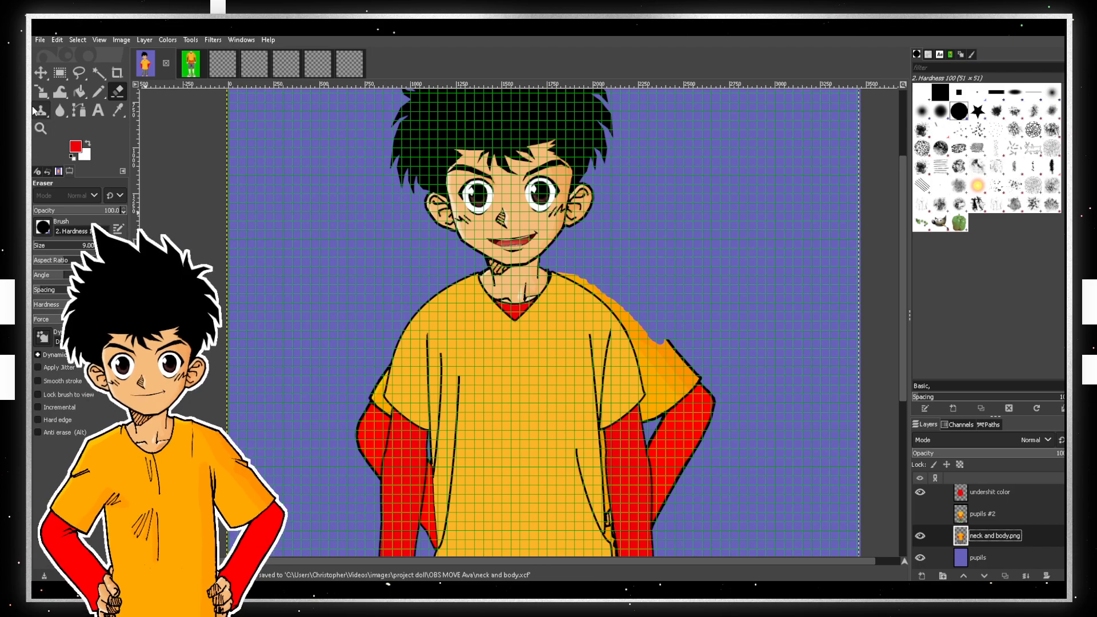
pyautogui.press(']')
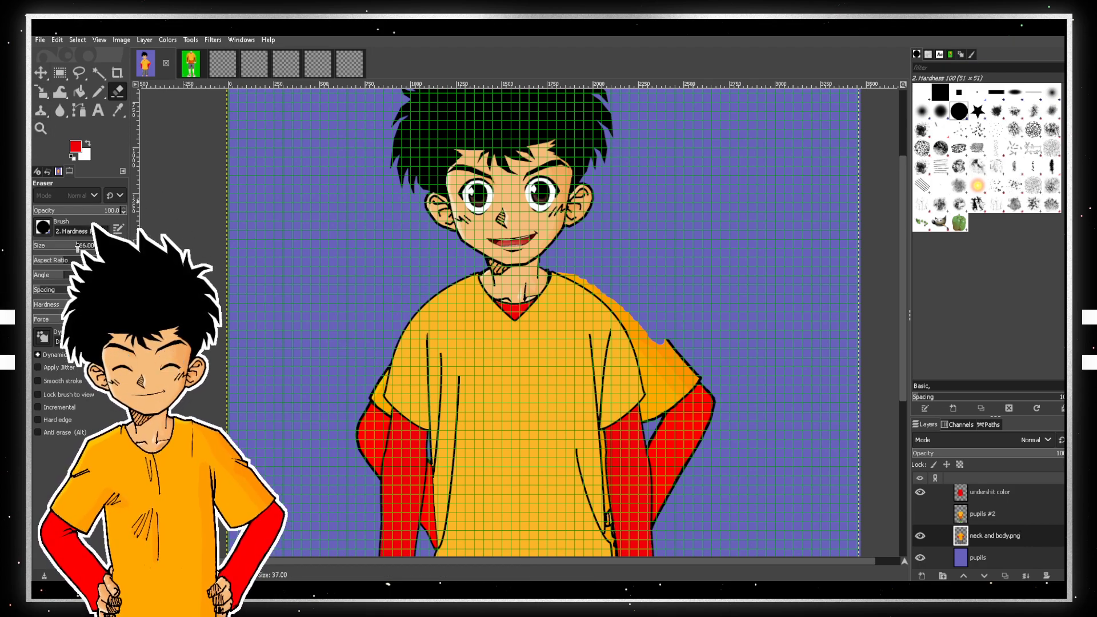
pyautogui.moveTo(77, 247); pyautogui.dragTo(76, 247)
pyautogui.moveTo(366, 391); pyautogui.dragTo(420, 424)
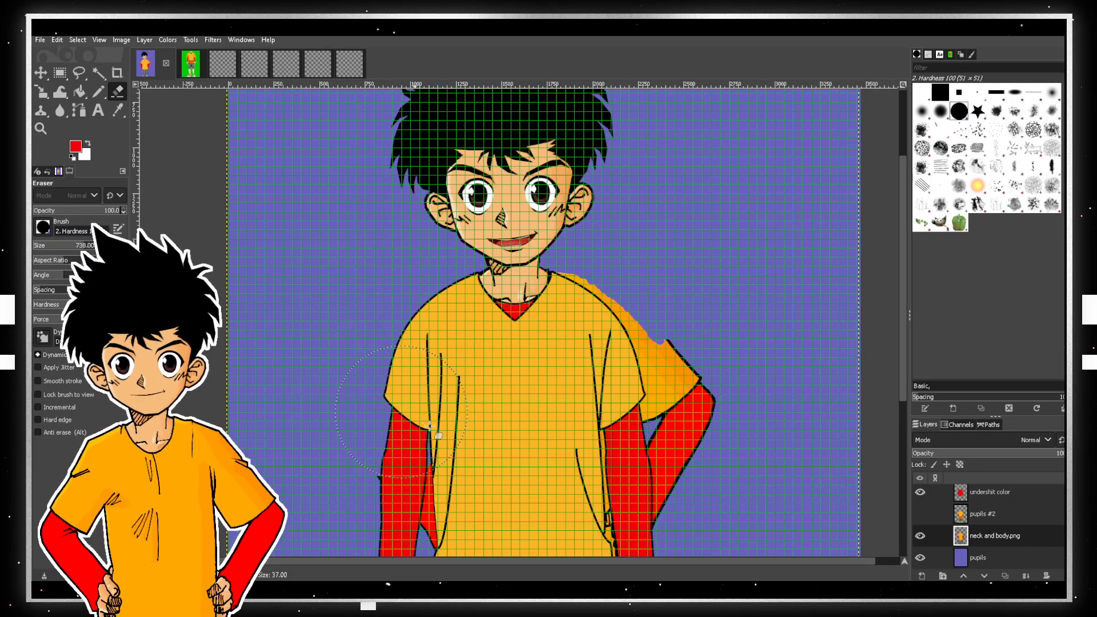
pyautogui.moveTo(583, 380); pyautogui.dragTo(604, 352)
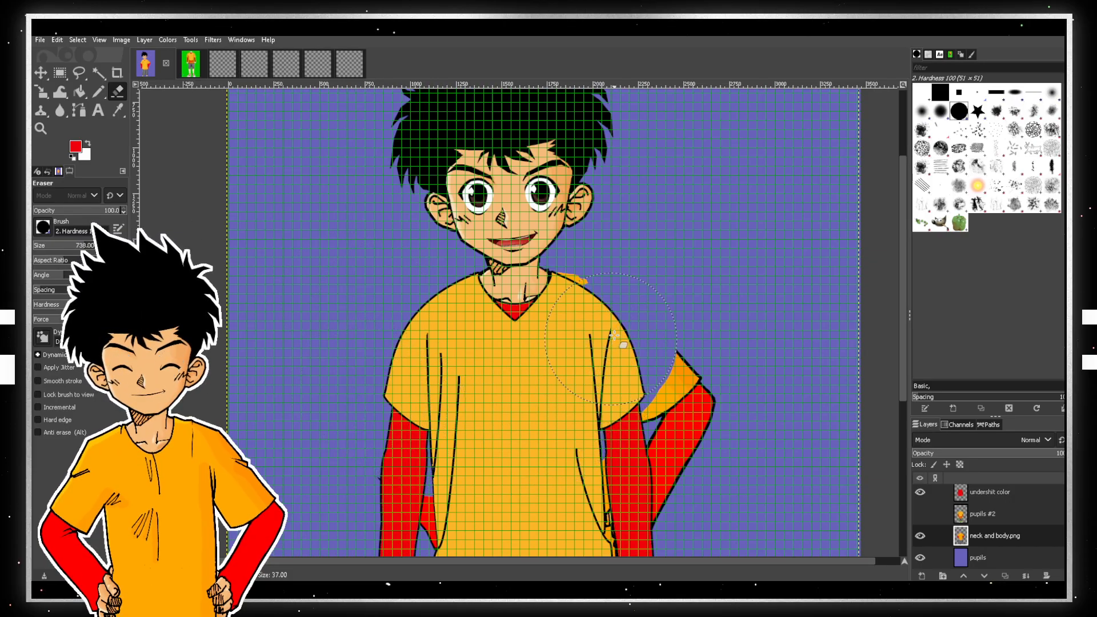
pyautogui.moveTo(625, 320)
pyautogui.mouseDown()
pyautogui.moveTo(671, 394)
pyautogui.moveTo(689, 458)
pyautogui.mouseUp()
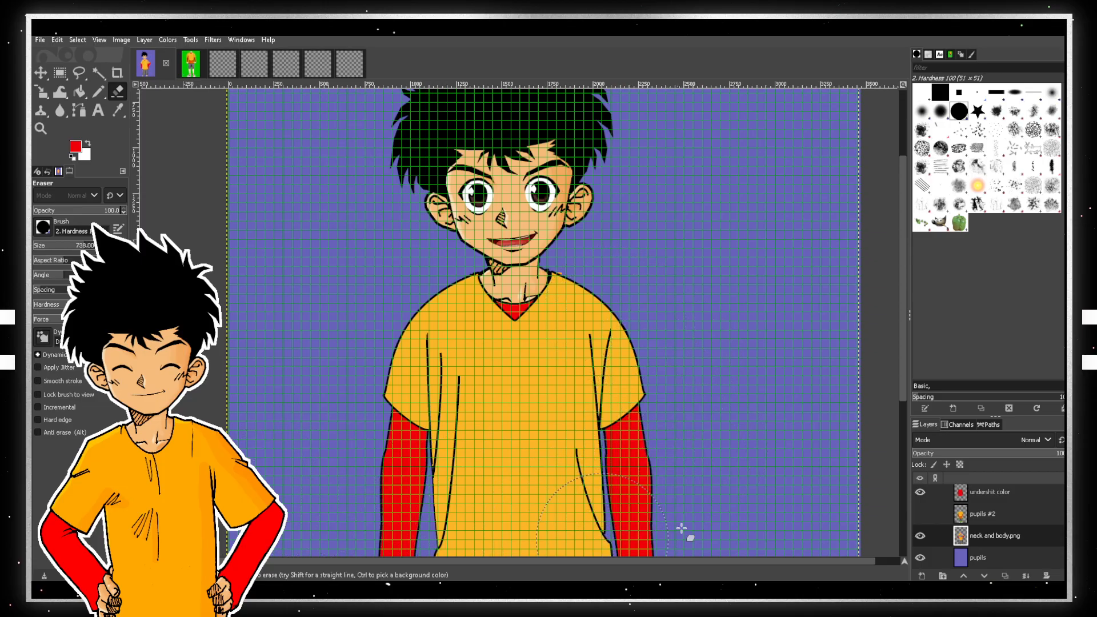
# - Erase the rest of the old body below the new shirt, keeping the lower legs and the hems of the shorts
pyautogui.scroll(-5, 663, 518)
pyautogui.moveTo(657, 406)
pyautogui.mouseDown()
pyautogui.moveTo(612, 353)
pyautogui.moveTo(502, 341)
pyautogui.mouseUp()
pyautogui.moveTo(375, 332)
pyautogui.mouseDown()
pyautogui.moveTo(411, 377)
pyautogui.moveTo(653, 389)
pyautogui.moveTo(412, 435)
pyautogui.moveTo(542, 459)
pyautogui.moveTo(517, 517)
pyautogui.mouseUp()
pyautogui.scroll(5, 561, 483)
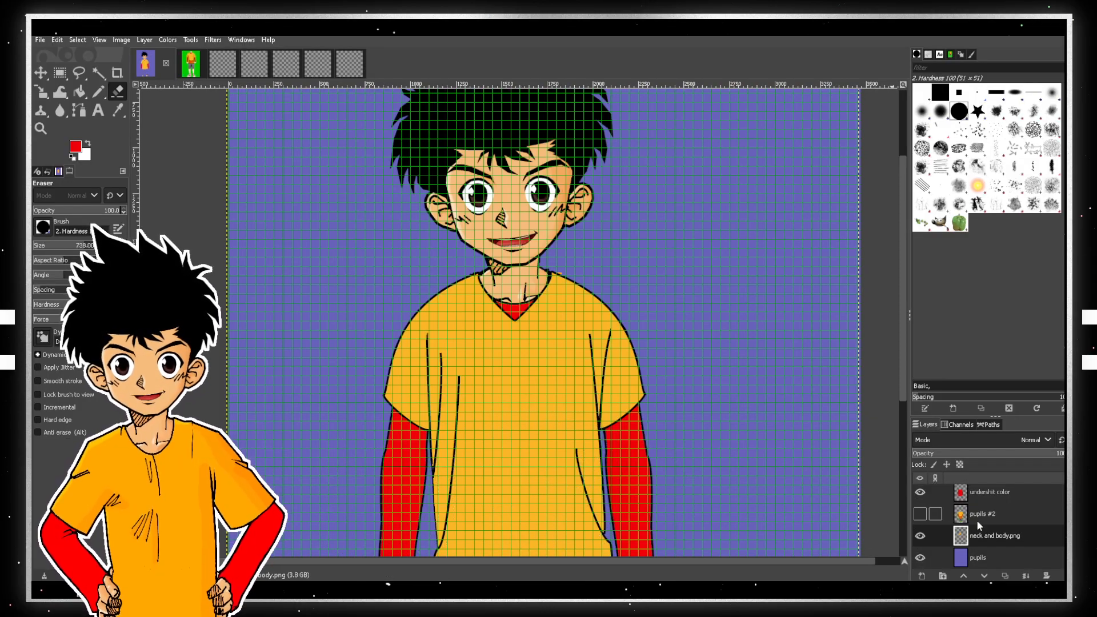
# - Hide the "top shirt" and "topshit color" layers, keeping "undershirt" and "undershit color" shown, to check the red shirt alone
pyautogui.scroll(1, 1001, 528)
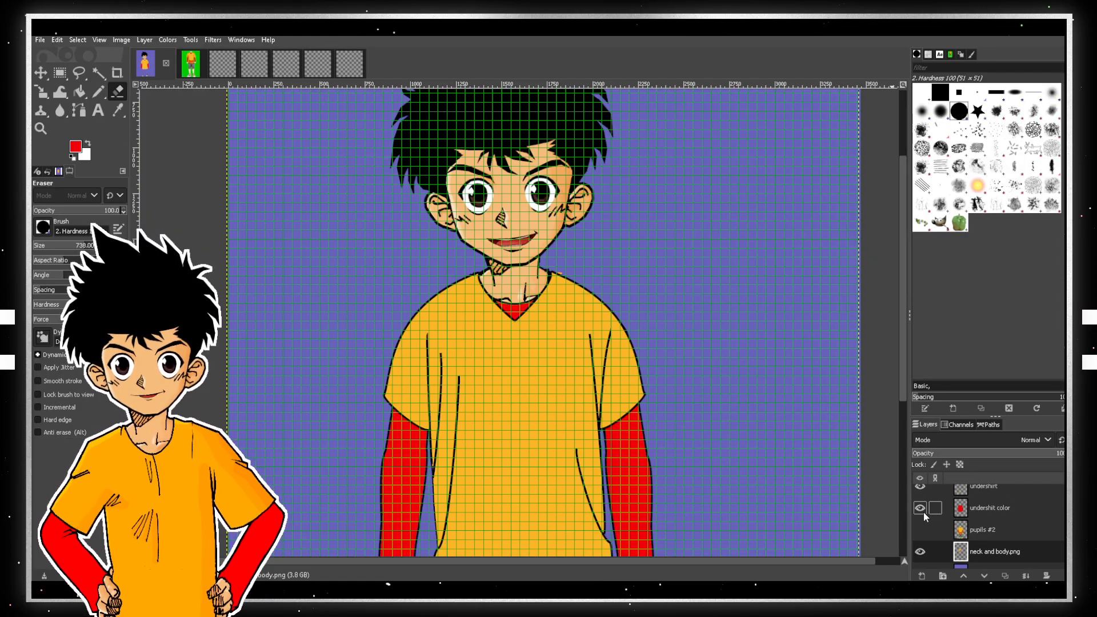
pyautogui.scroll(2, 921, 511)
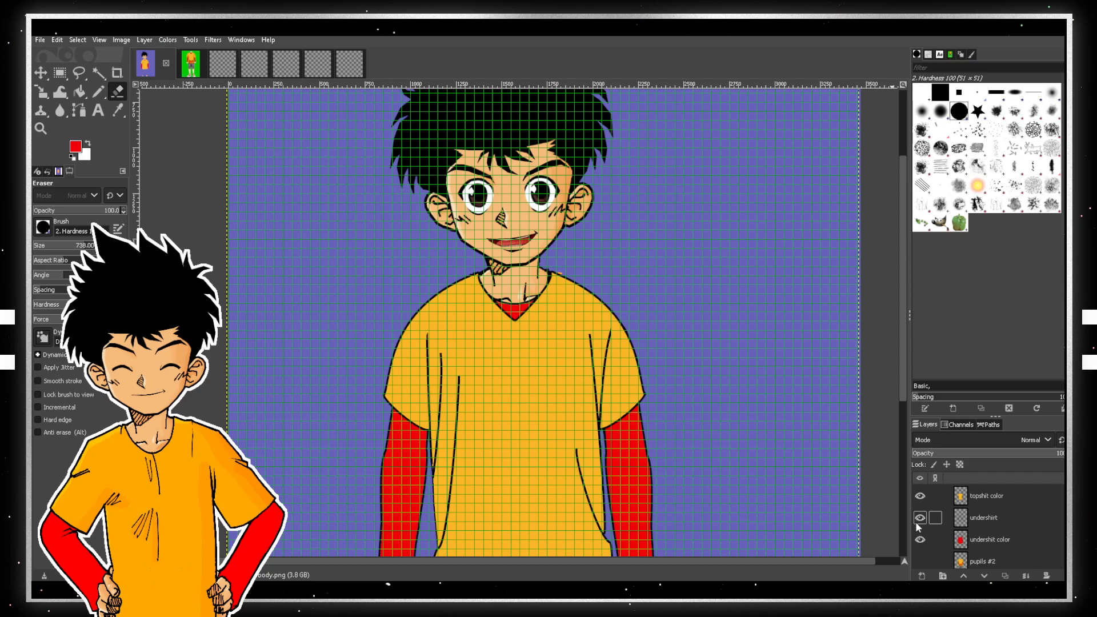
pyautogui.click(919, 541)
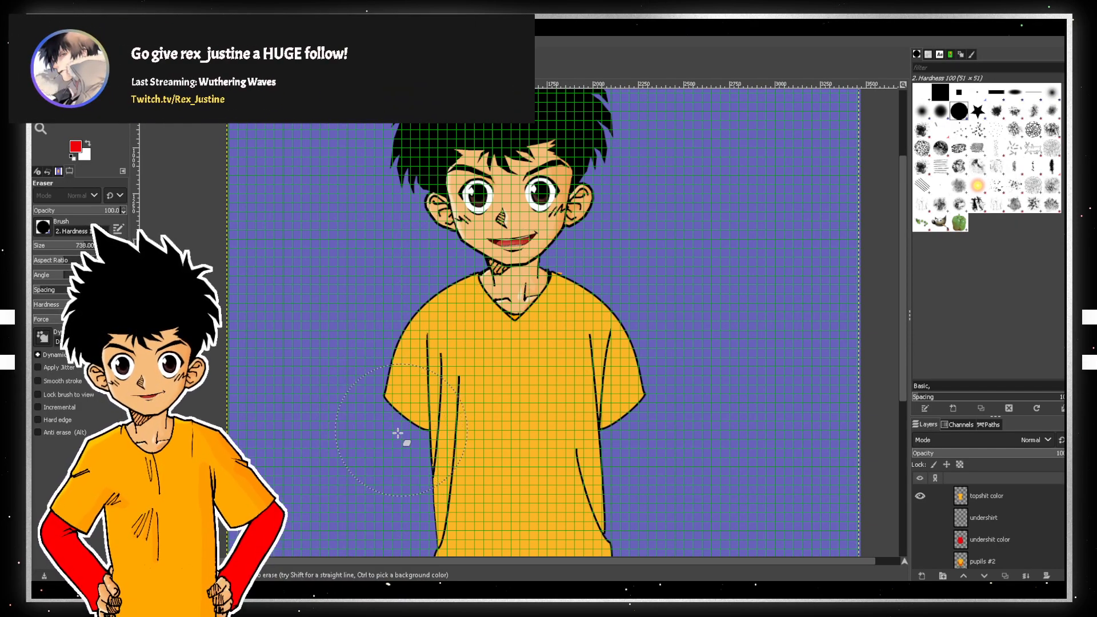
pyautogui.scroll(-3, 398, 432)
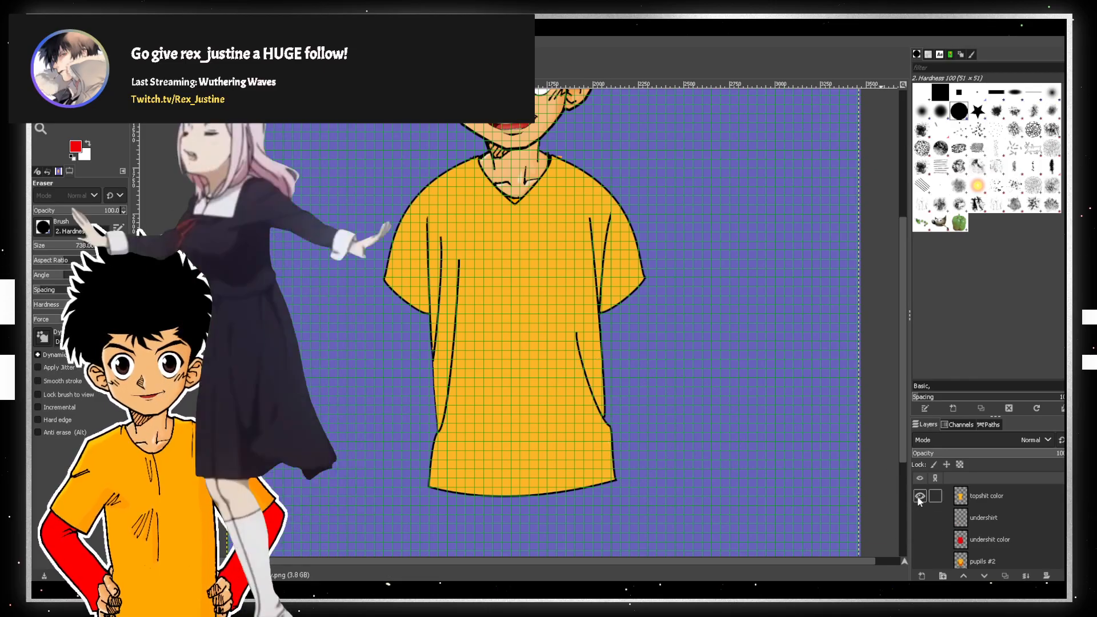
pyautogui.click(919, 497)
pyautogui.scroll(1, 921, 509)
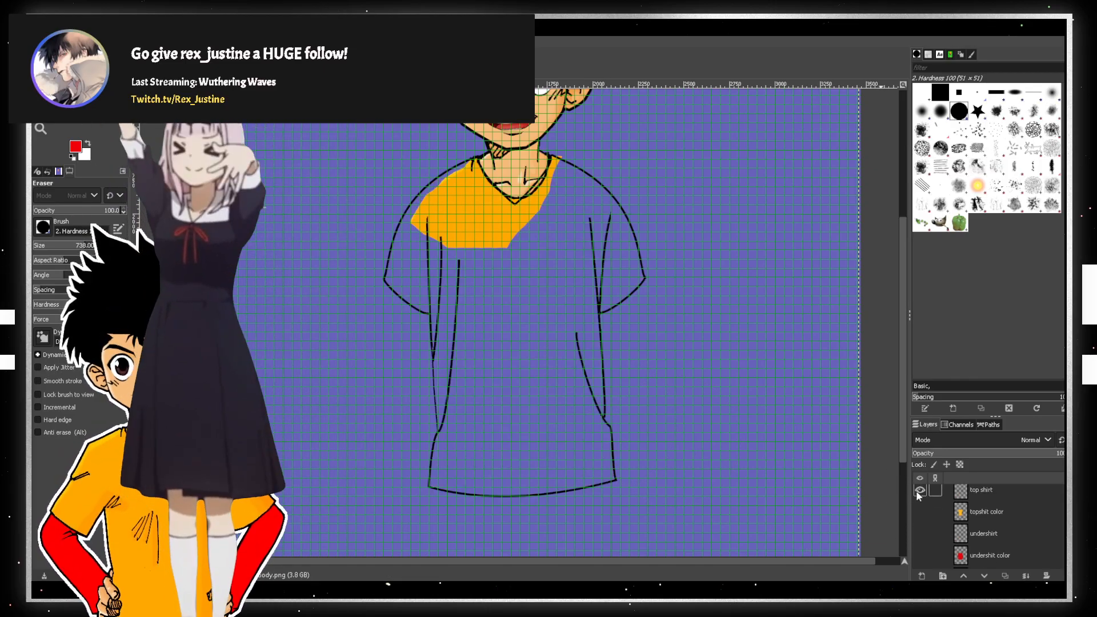
pyautogui.click(920, 490)
pyautogui.click(920, 556)
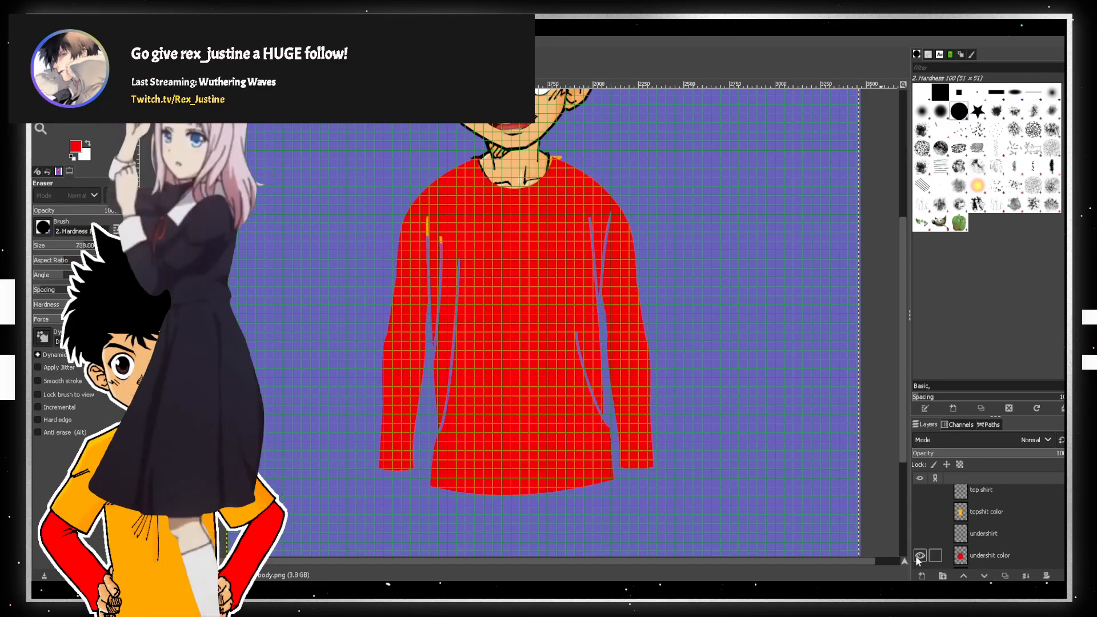
pyautogui.click(921, 534)
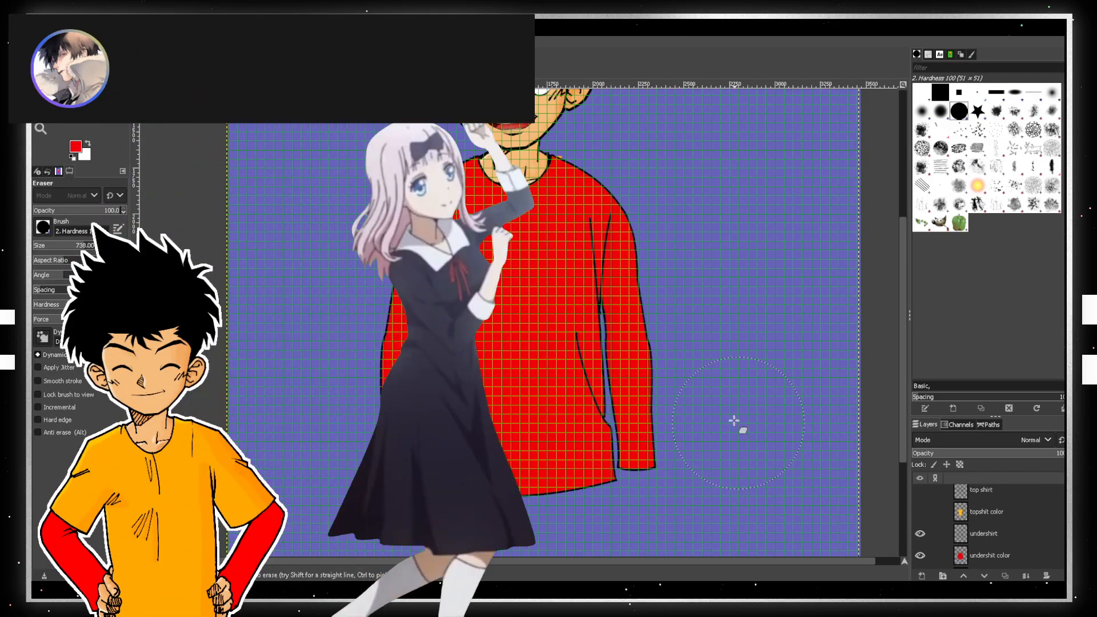
# - Turn off the grid display and review the whole figure in the red undershirt
pyautogui.scroll(5, 735, 422)
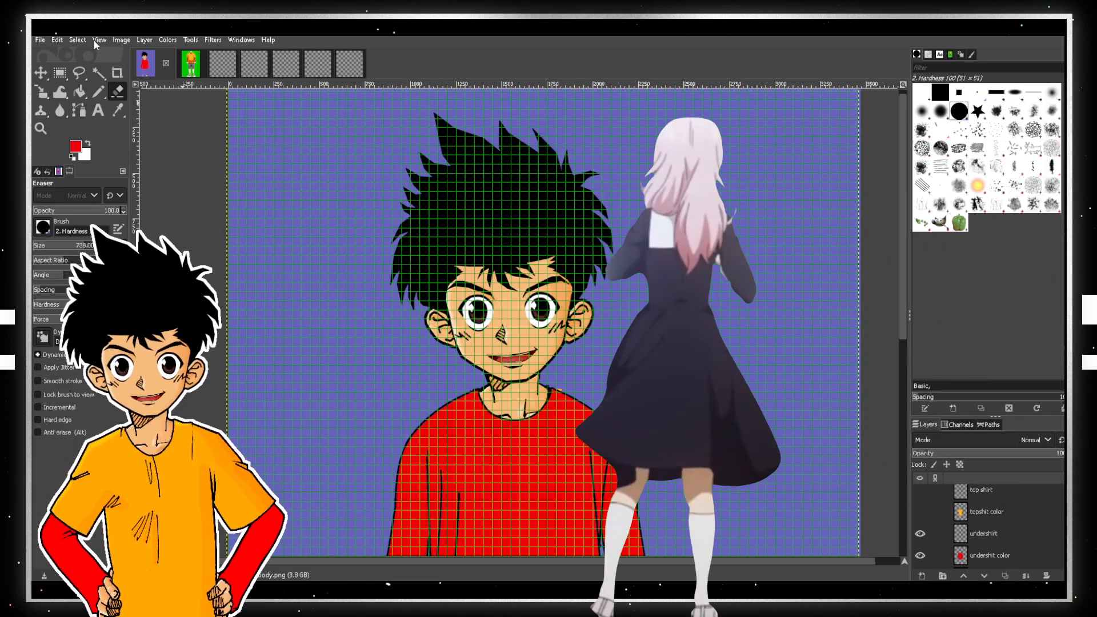
pyautogui.click(95, 40)
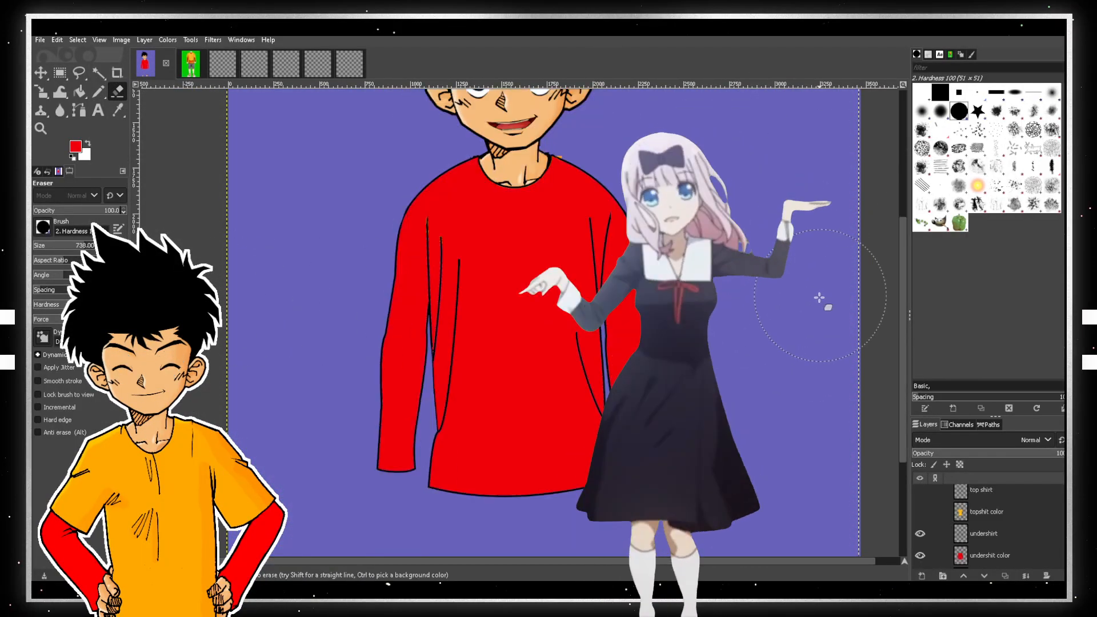
pyautogui.keyDown('ctrl'); pyautogui.scroll(-1, 819, 297); pyautogui.keyUp('ctrl')
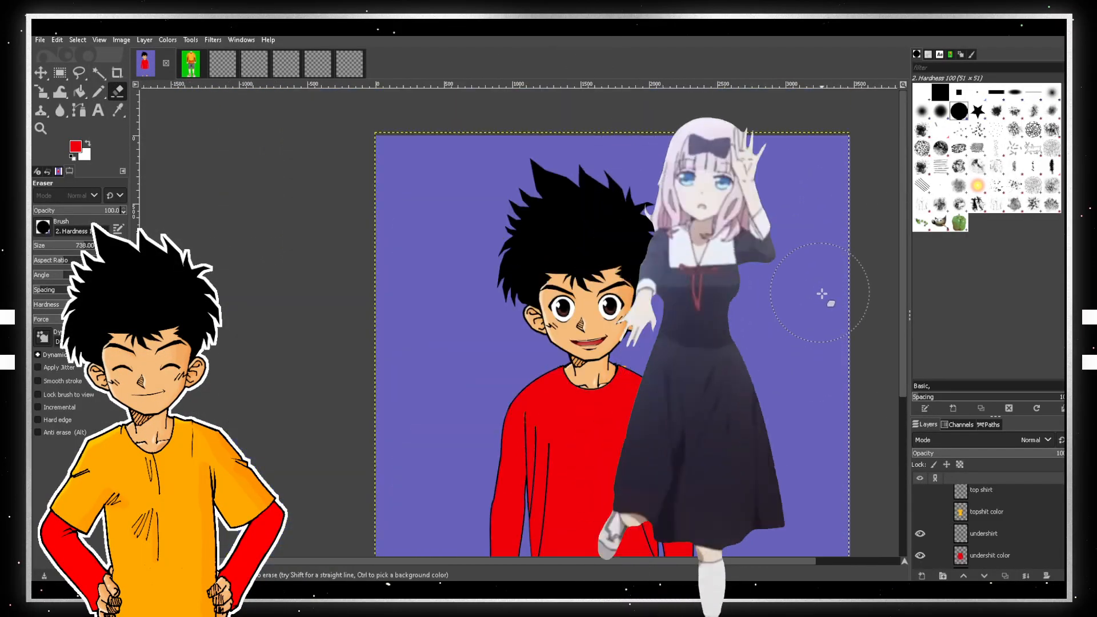
pyautogui.scroll(-3, 822, 294)
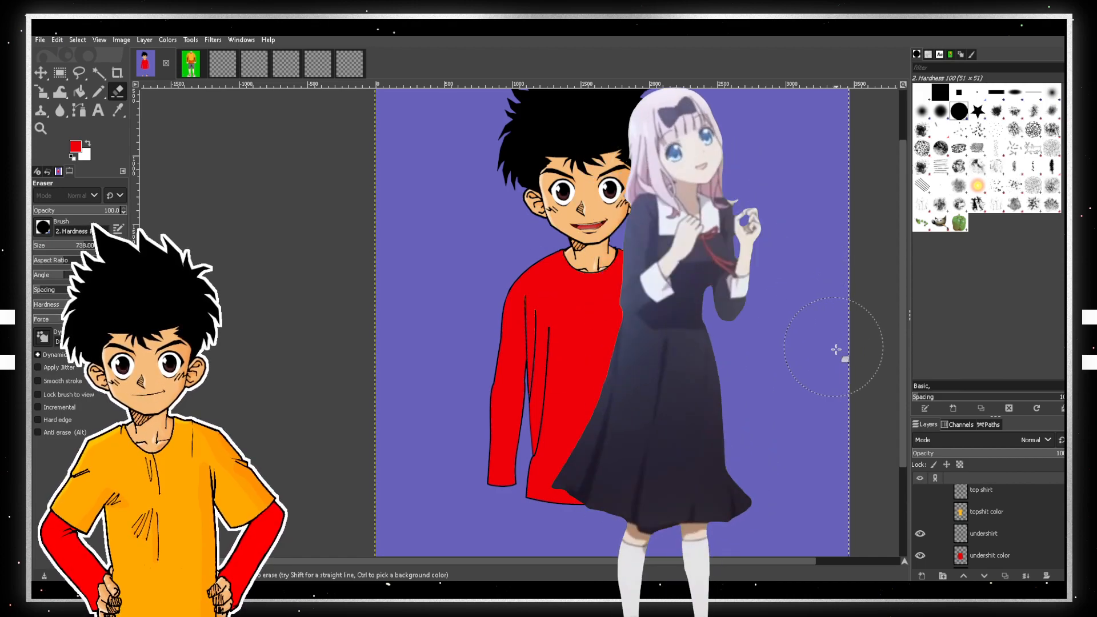
pyautogui.scroll(2, 826, 337)
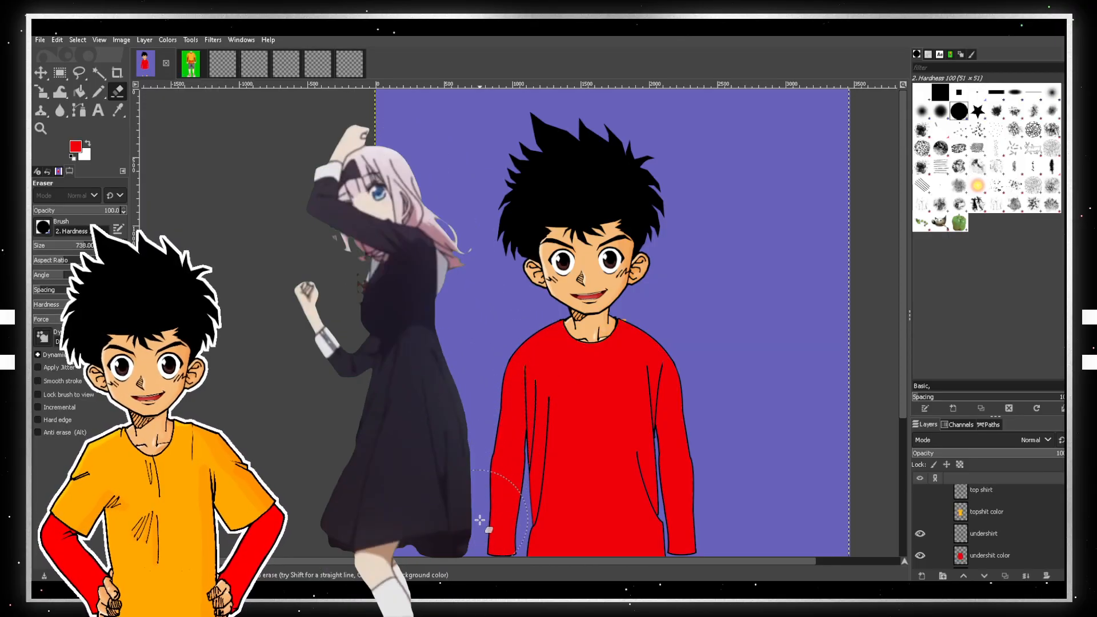
pyautogui.scroll(-4, 527, 486)
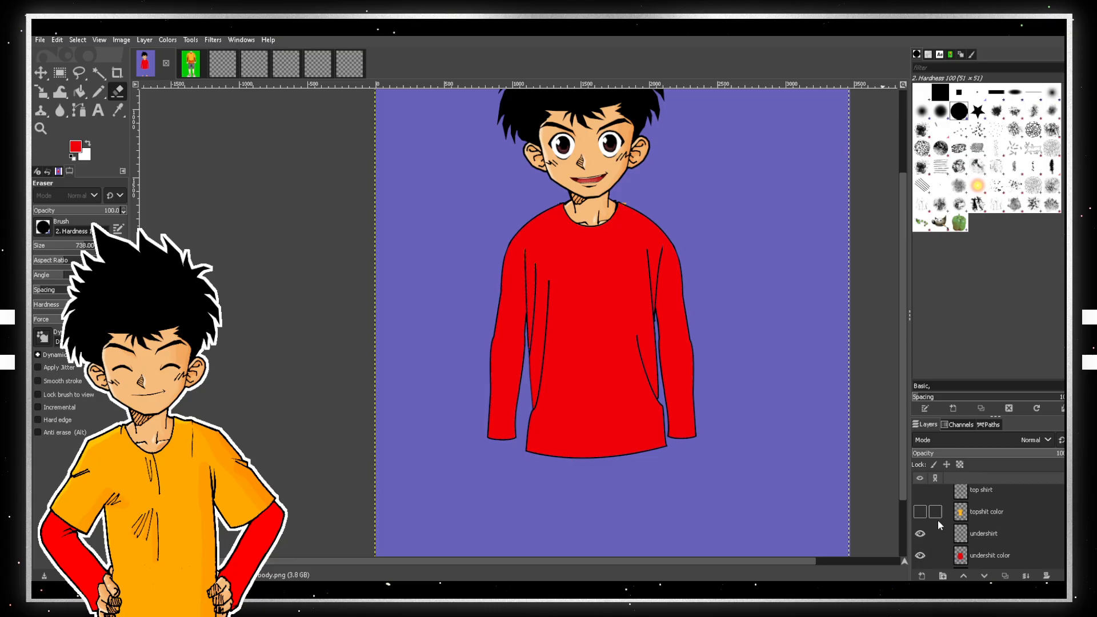
# - Show the "topshit color" and "top shirt" layers again and review the whole figure
pyautogui.click(921, 513)
pyautogui.click(920, 491)
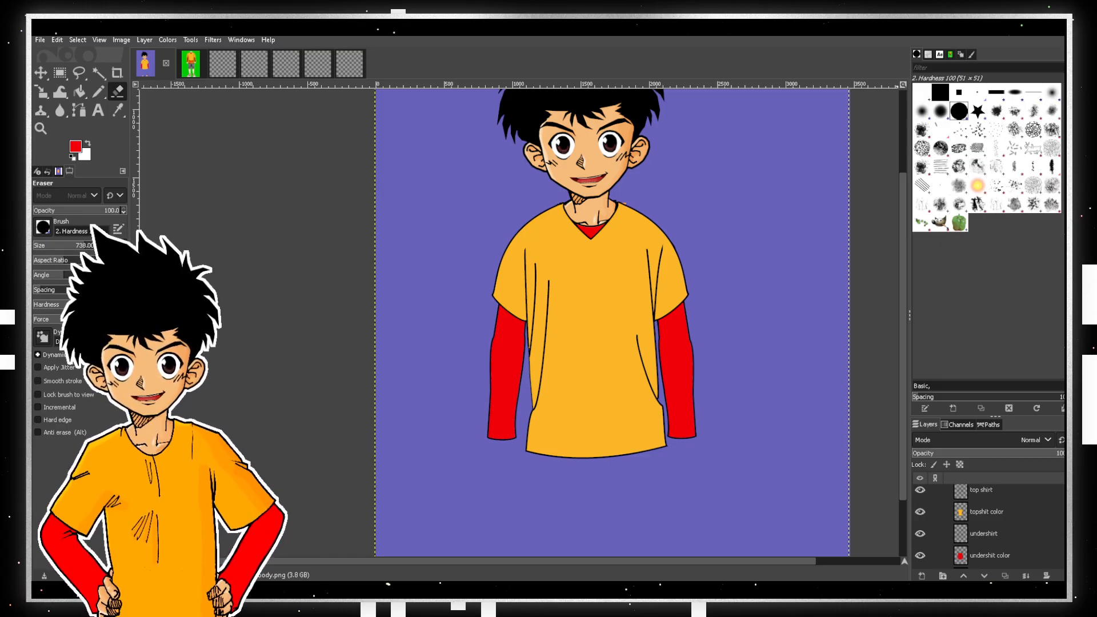
pyautogui.scroll(-2, 787, 280)
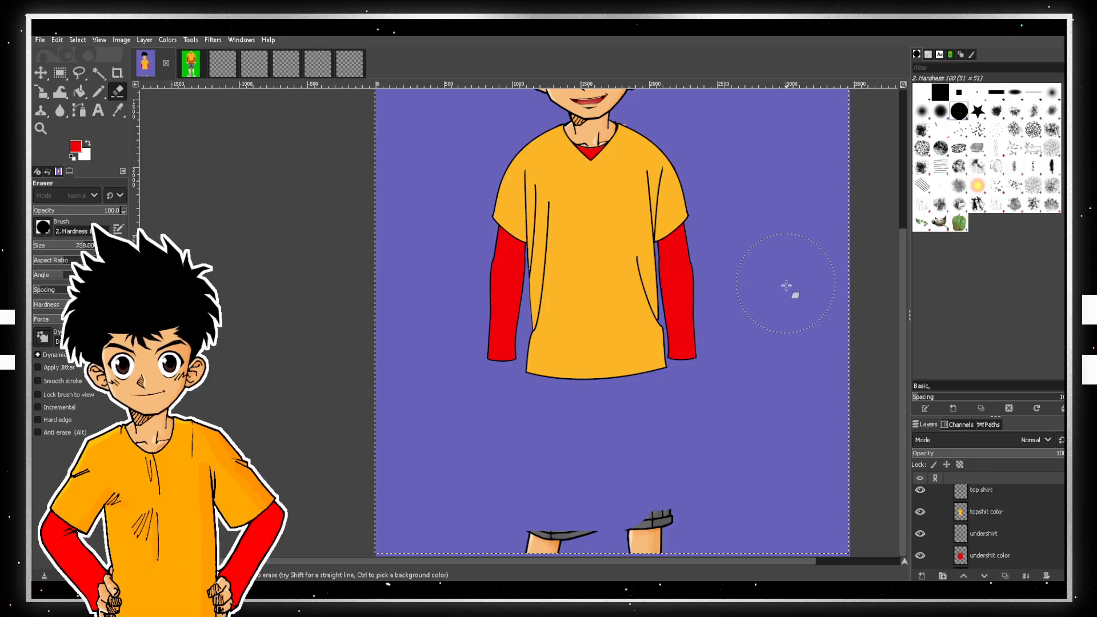
pyautogui.scroll(5, 787, 285)
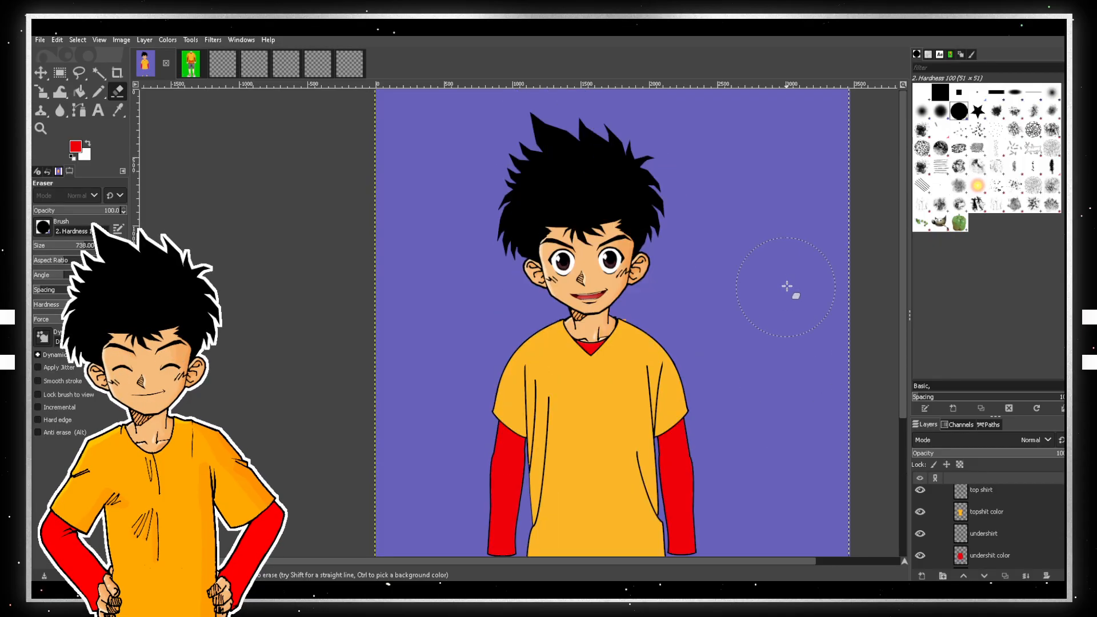
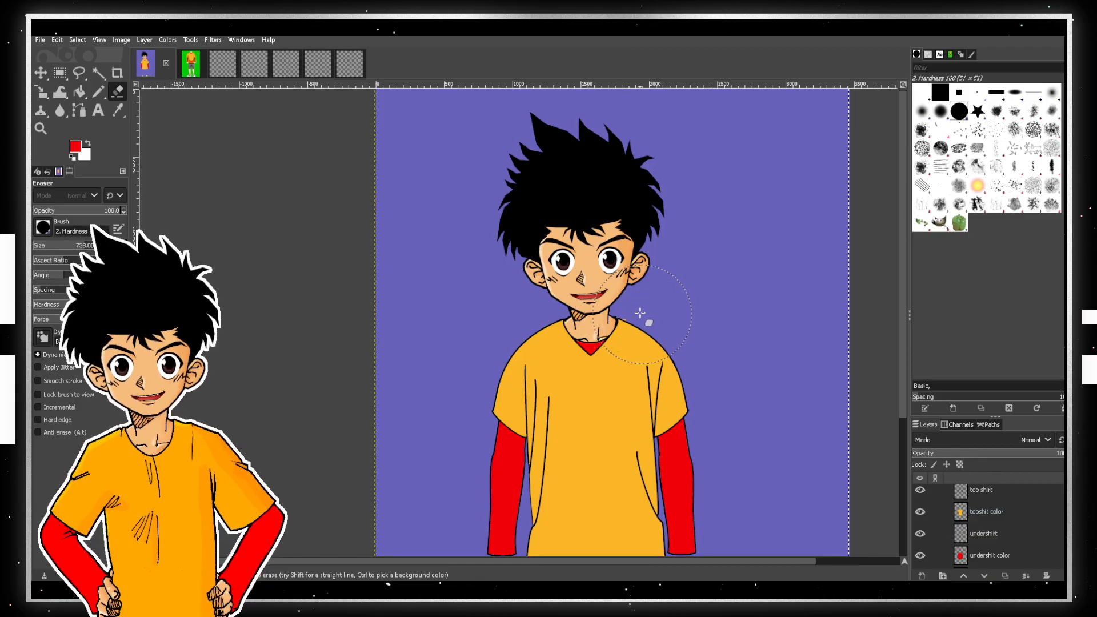
# - Draw a closed freehand selection around the character's mouth and the line beneath it
pyautogui.scroll(2, 640, 313)
pyautogui.scroll(1, 640, 312)
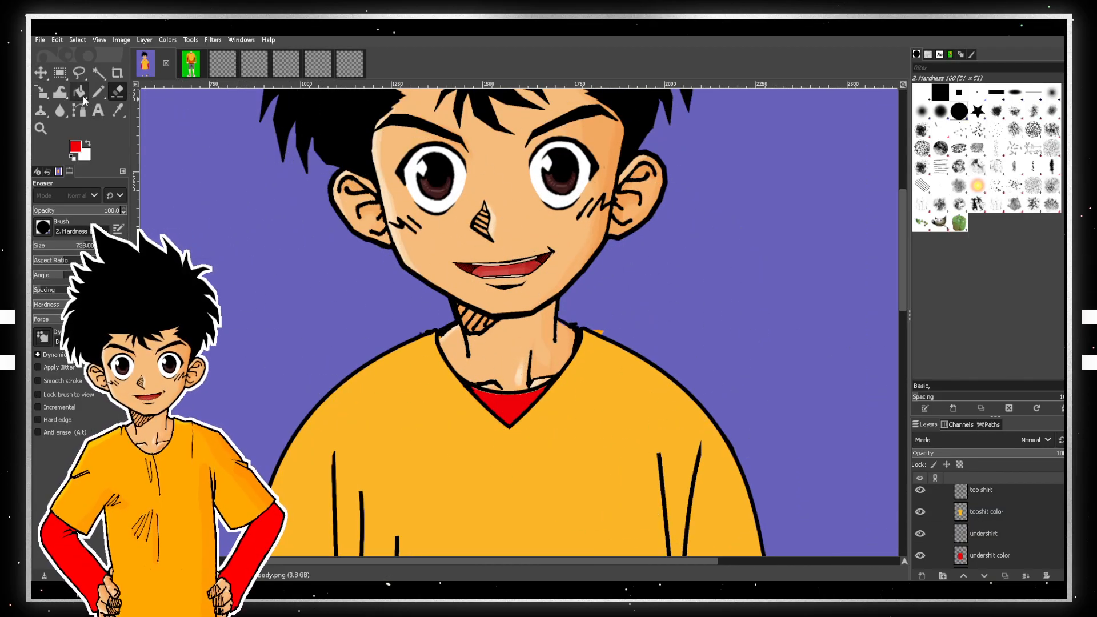
pyautogui.click(98, 72)
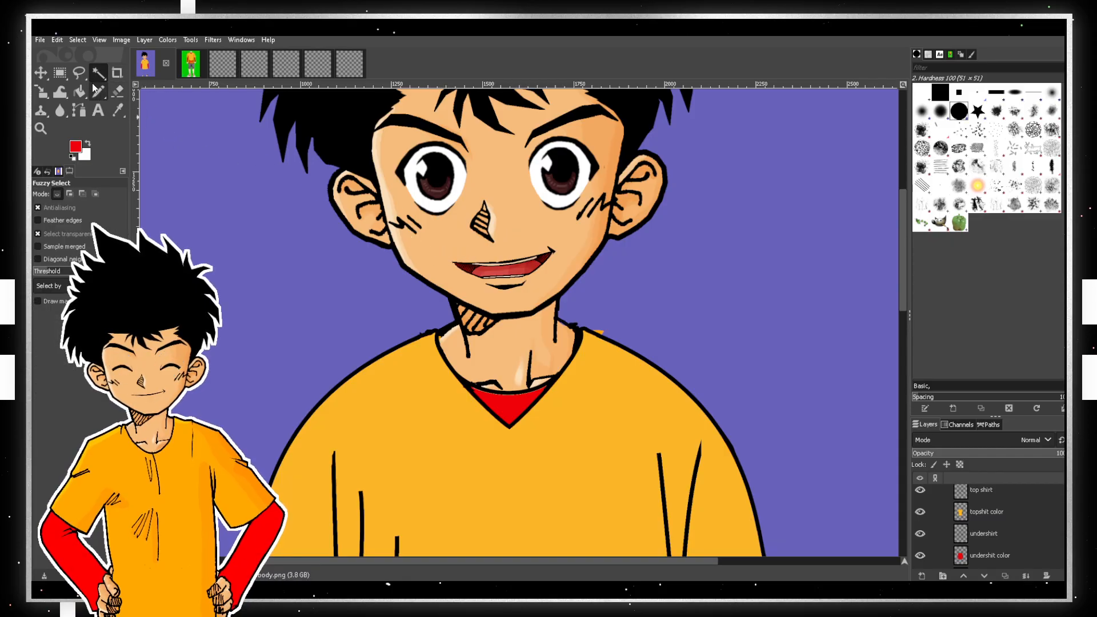
pyautogui.click(438, 250)
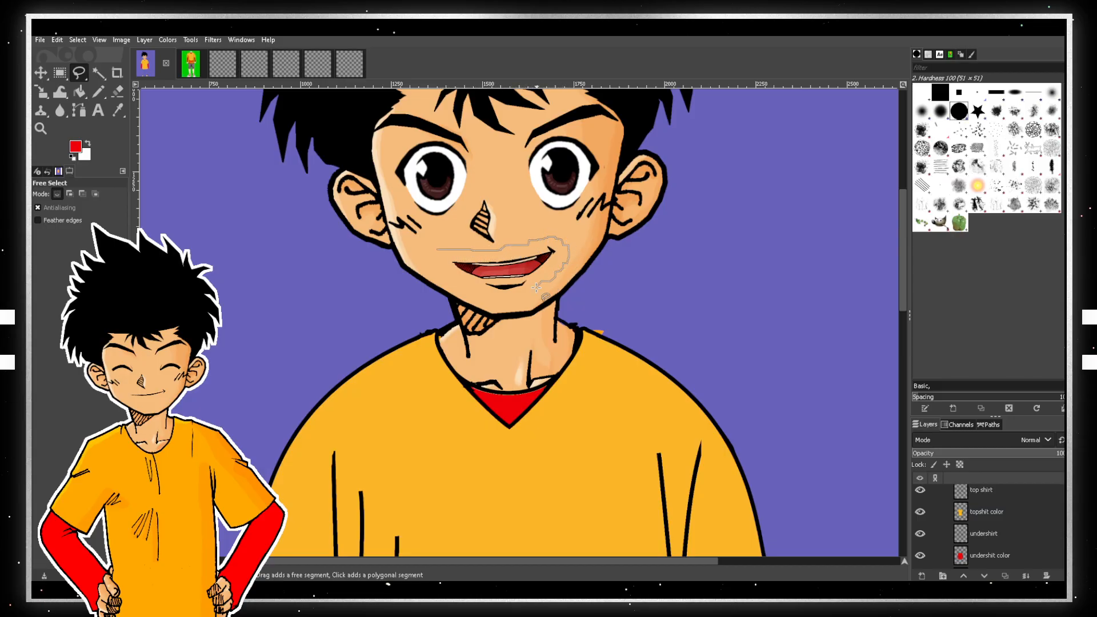
pyautogui.click(437, 250)
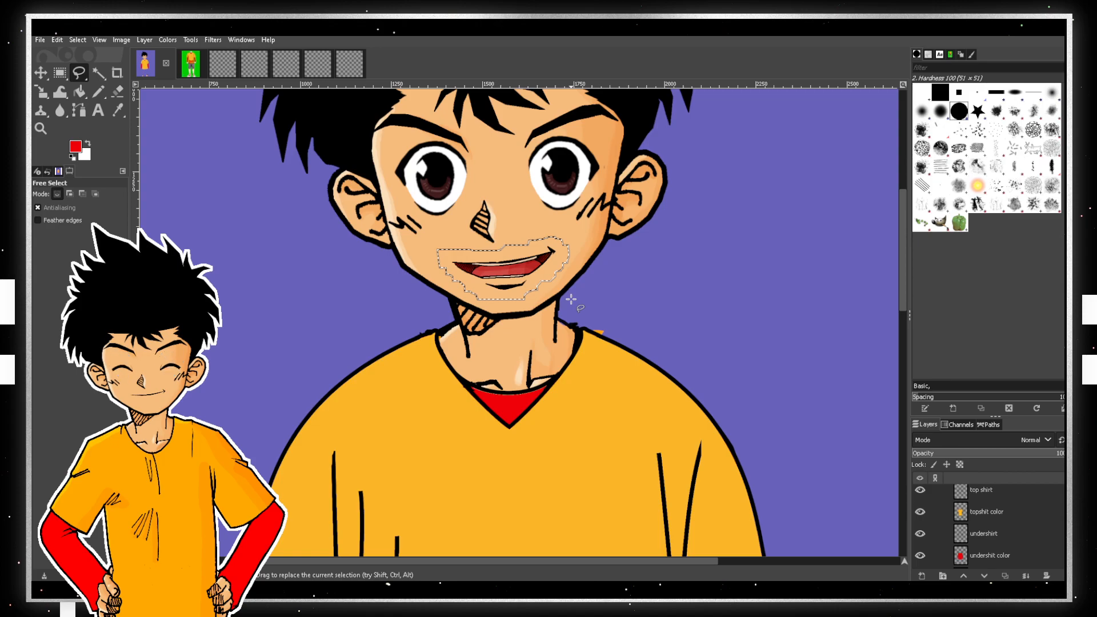
# - Remove the selected mouth from the "x1" layer and fill the gap with the skin colour sampled from the face
pyautogui.scroll(-3, 1055, 550)
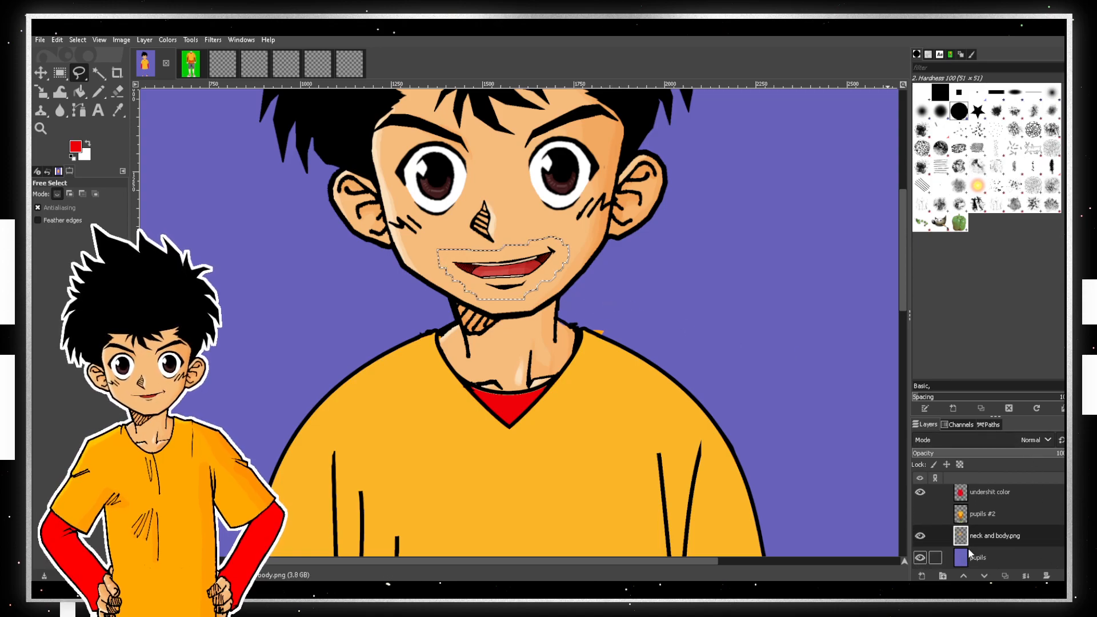
pyautogui.click(920, 536)
pyautogui.click(920, 535)
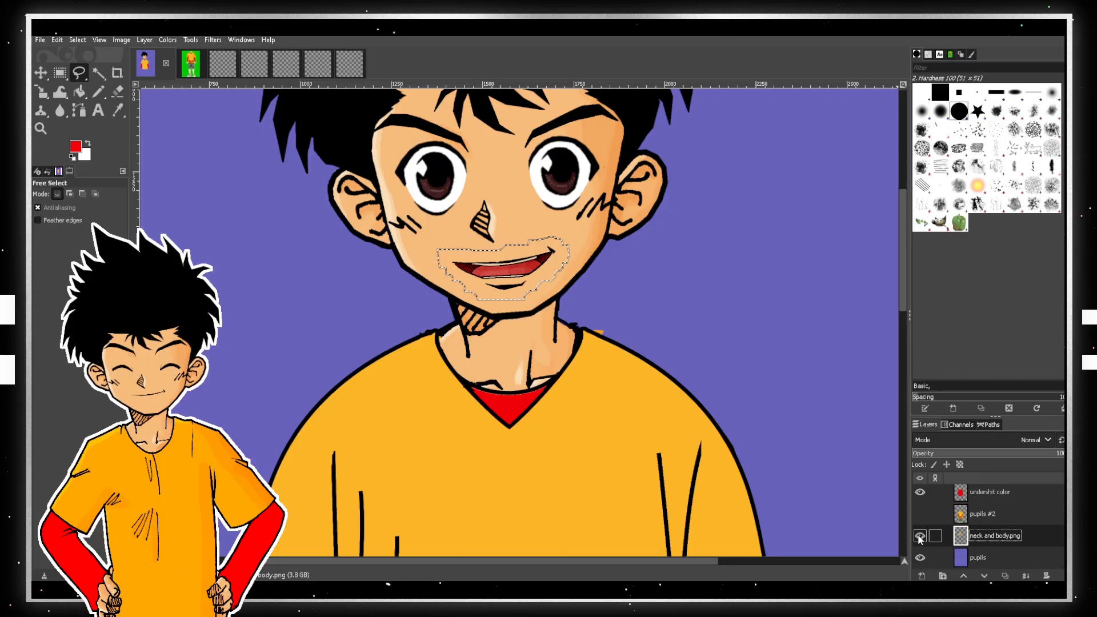
pyautogui.scroll(2, 974, 501)
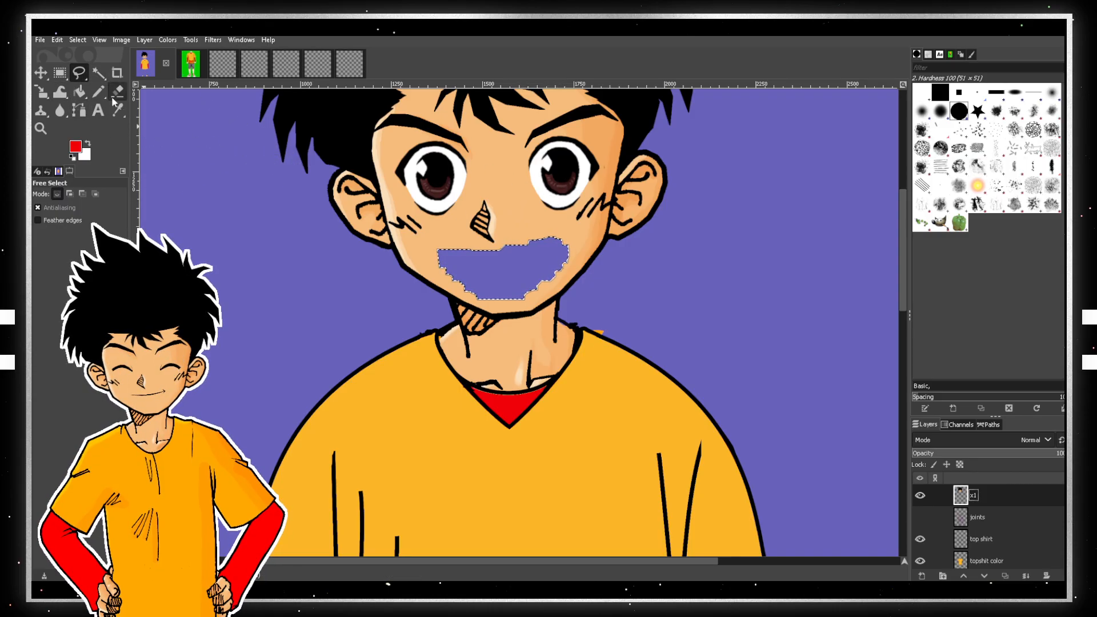
pyautogui.click(119, 114)
pyautogui.click(441, 236)
pyautogui.click(80, 93)
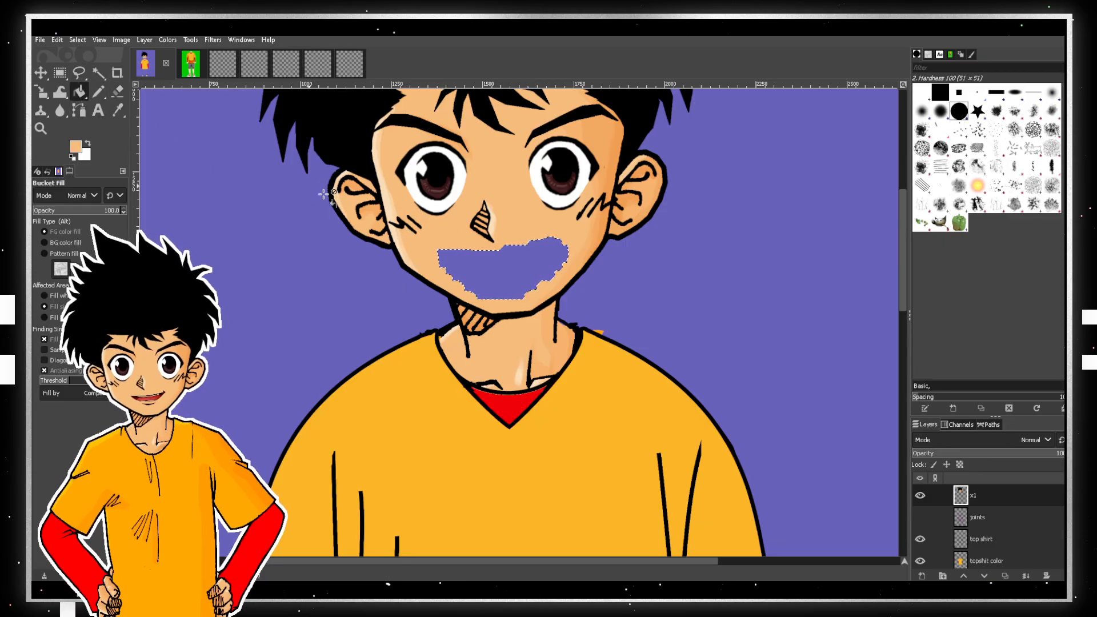
pyautogui.click(522, 269)
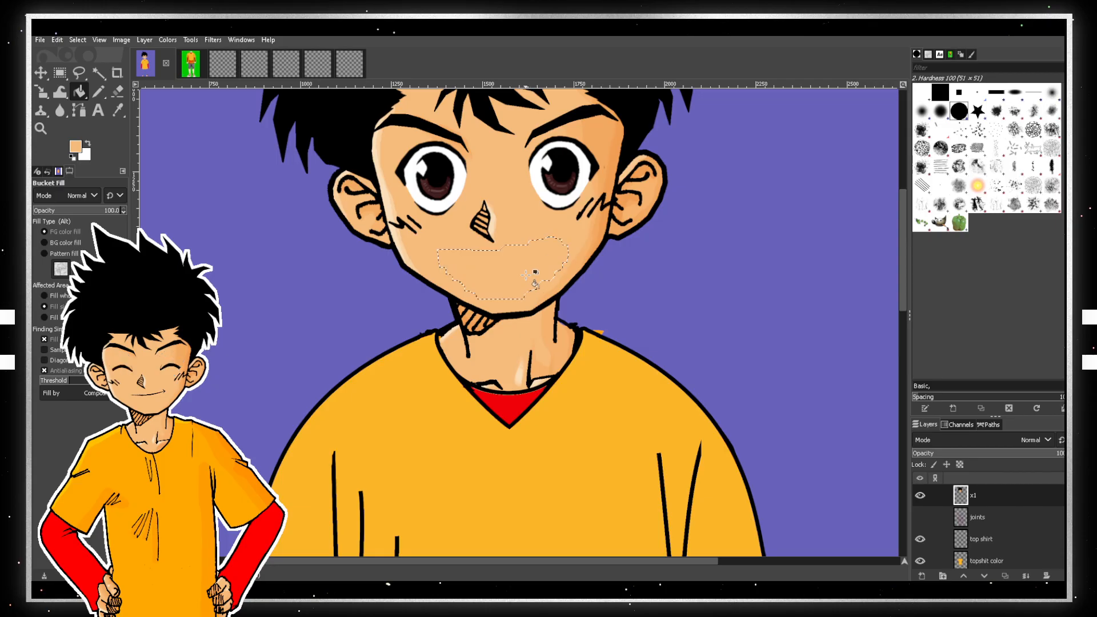
# - Create a transparent layer named "mouth" above the "x1" layer
pyautogui.click(922, 576)
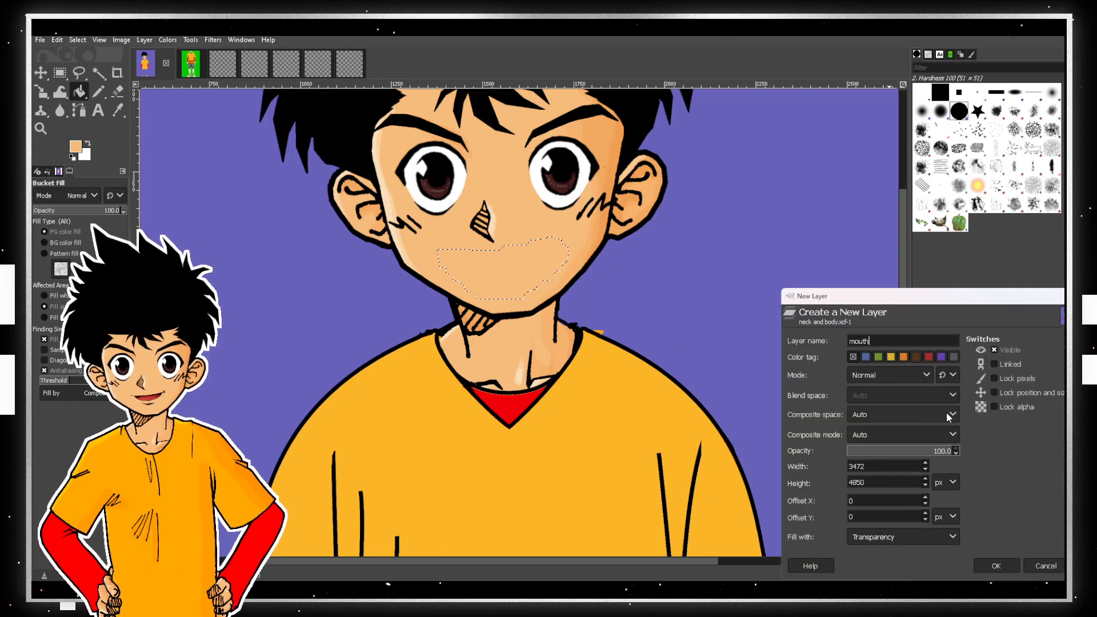
pyautogui.press('Return')
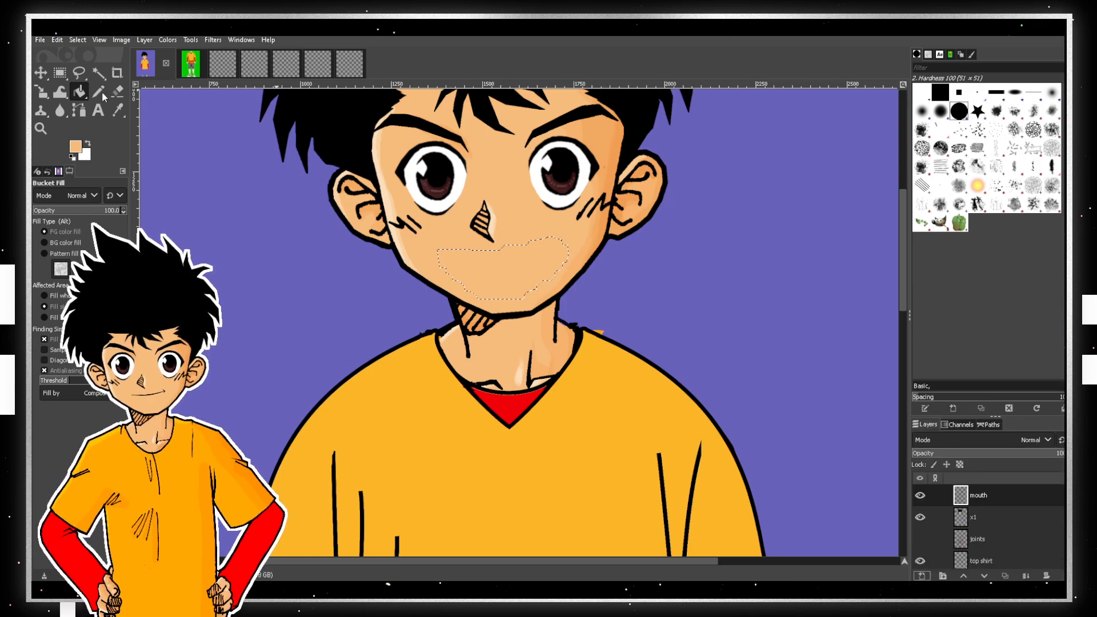
# - Preview the saved mouth images in the OBS MOVE Ava folder and open big smile.png
pyautogui.click(40, 40)
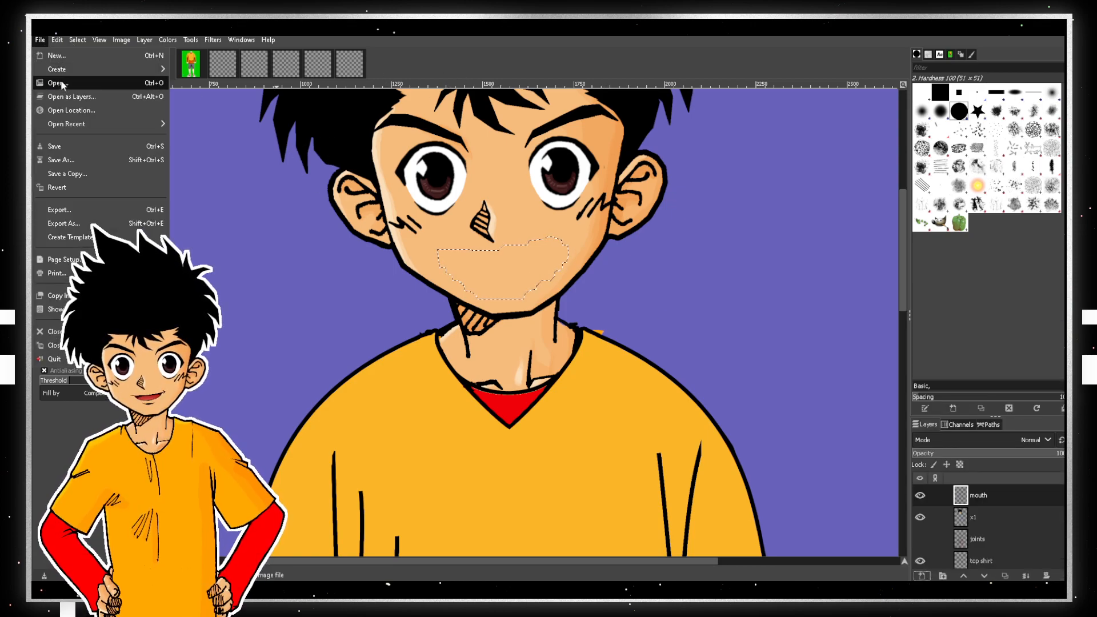
pyautogui.click(57, 83)
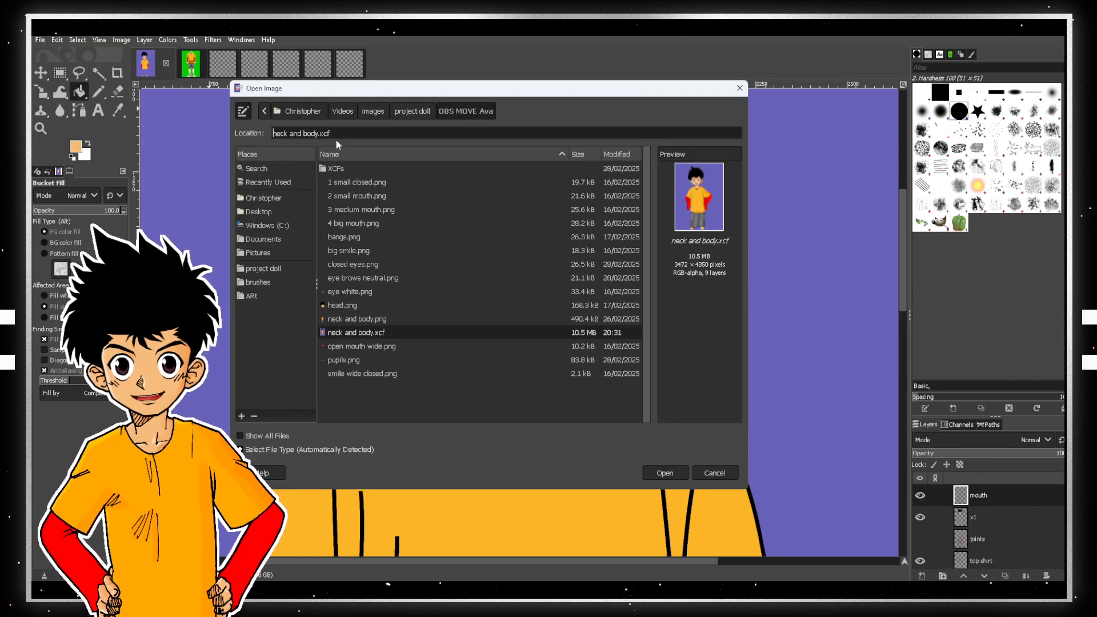
pyautogui.click(373, 266)
pyautogui.click(352, 248)
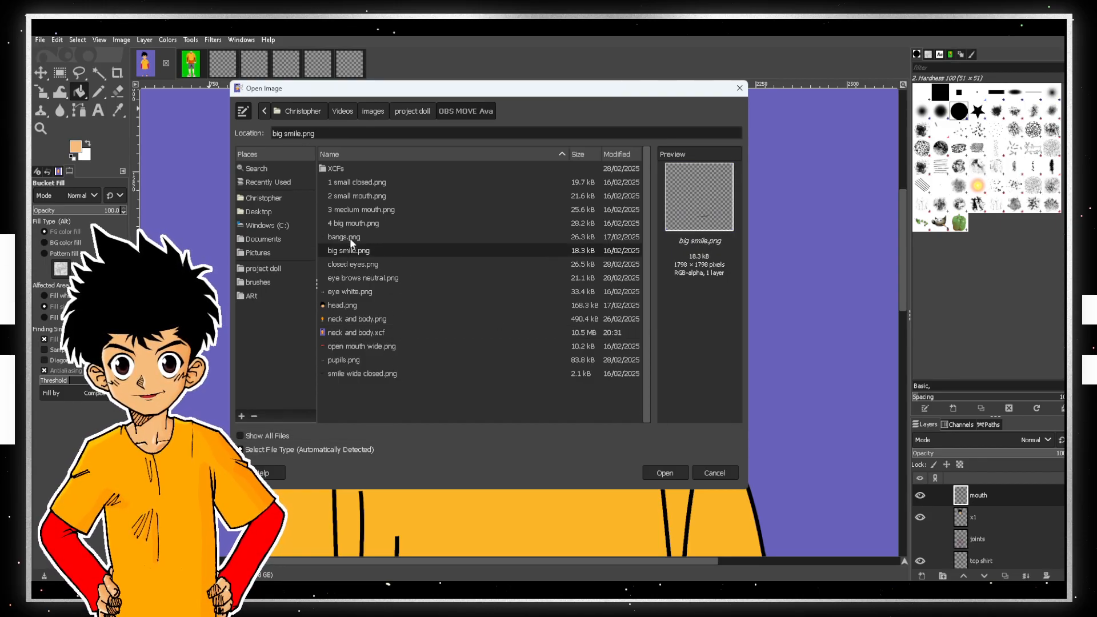
pyautogui.click(358, 183)
pyautogui.click(360, 196)
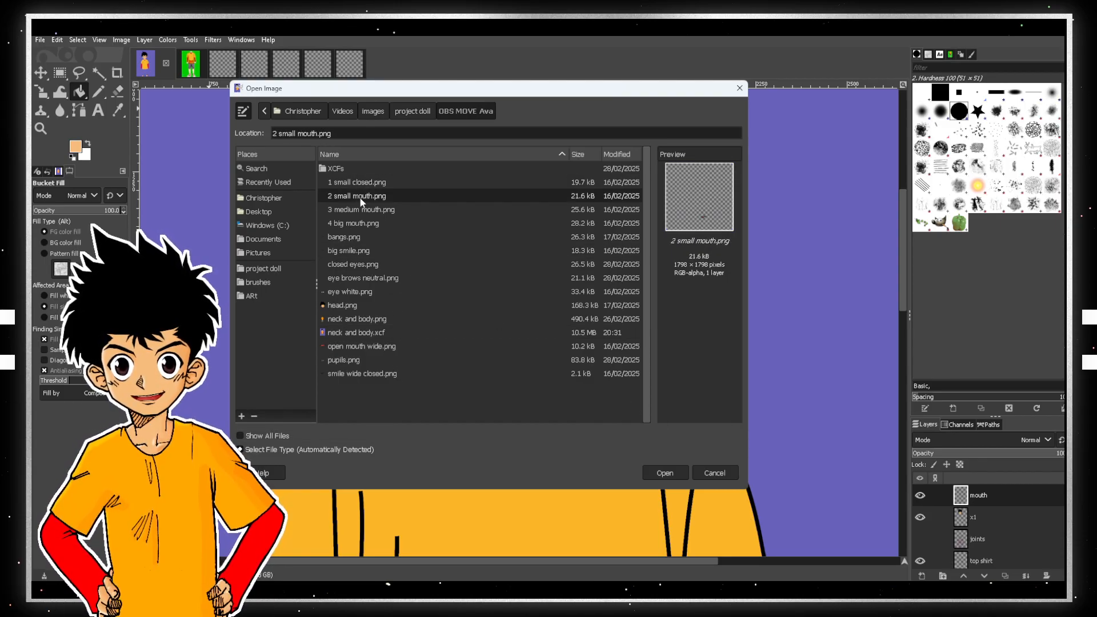
pyautogui.click(361, 210)
pyautogui.click(365, 225)
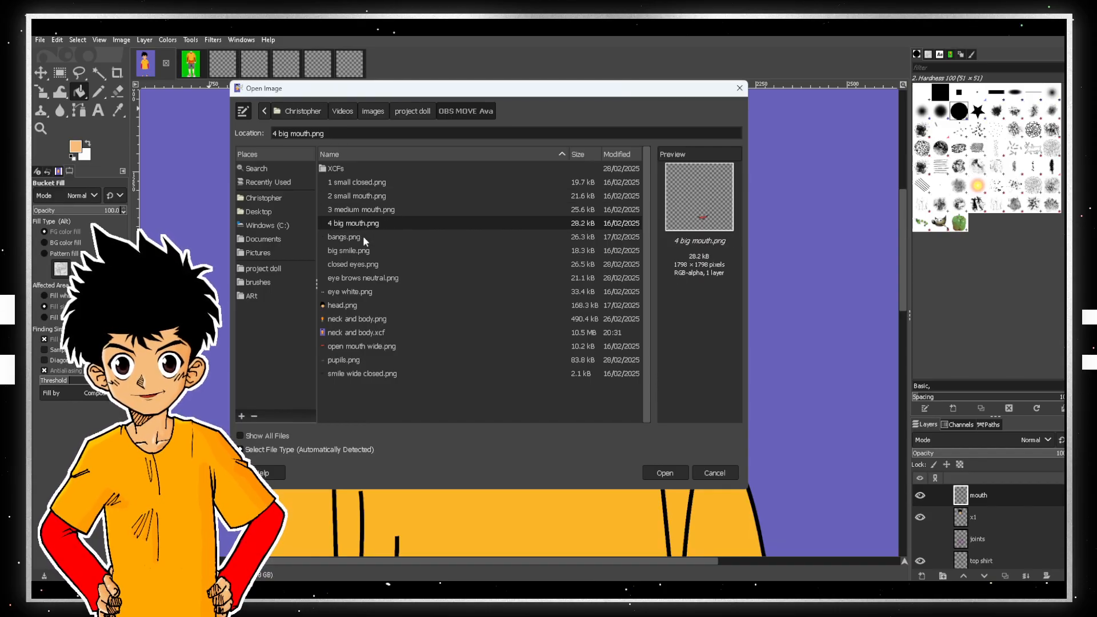
pyautogui.click(361, 237)
pyautogui.click(357, 250)
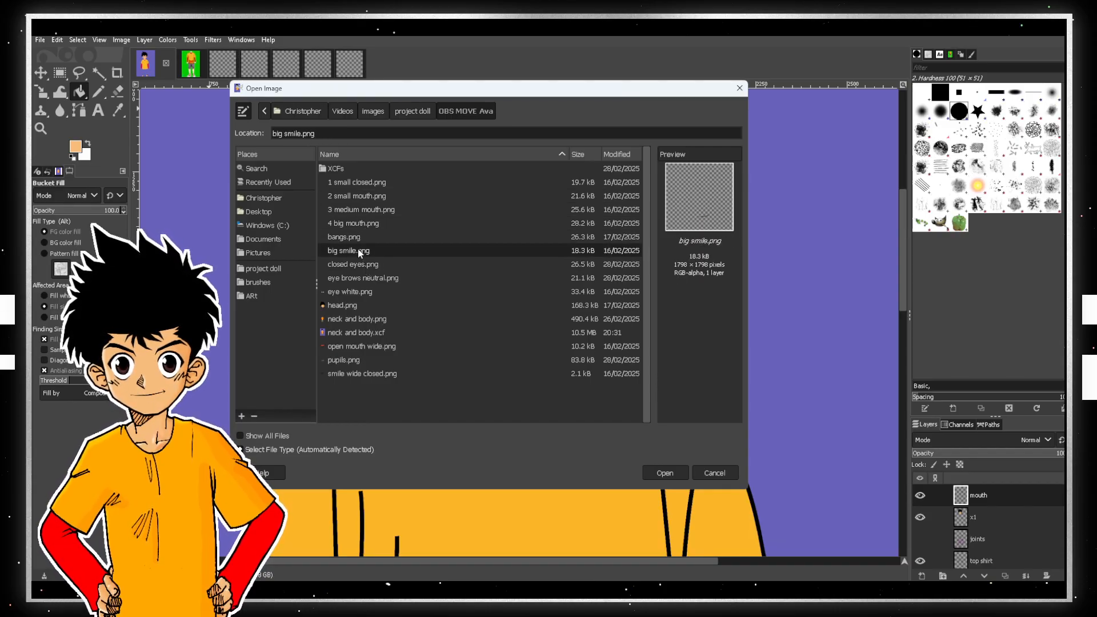
pyautogui.click(663, 473)
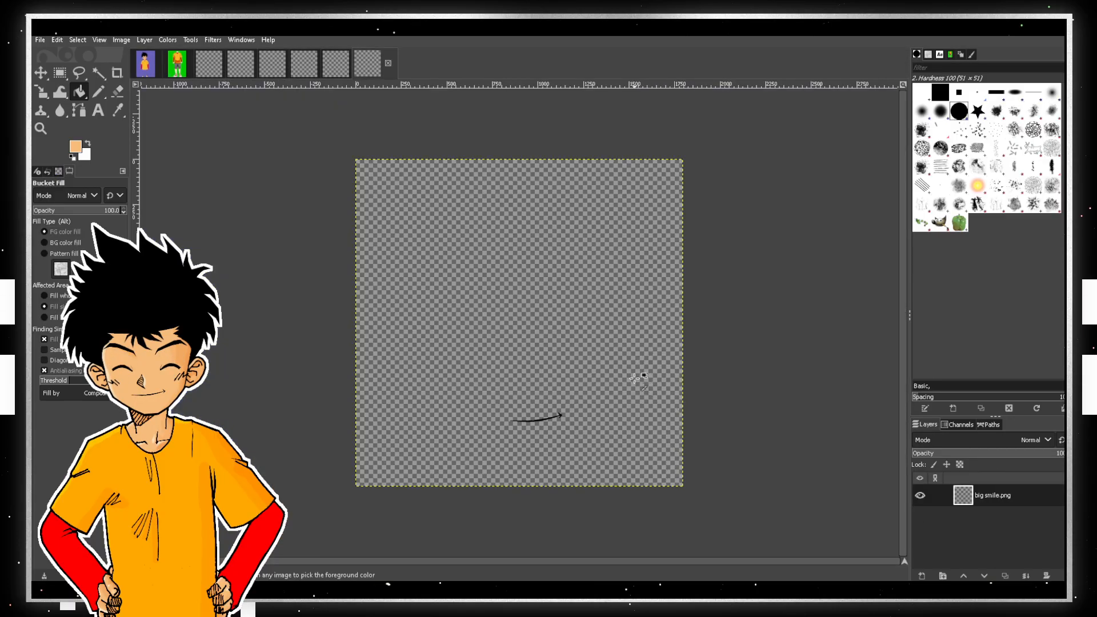
# - Cut the whole smile out of big smile.png and paste it into the character image with the "mouth" layer active
pyautogui.hotkey('ctrl', 'a')
pyautogui.hotkey('ctrl', 'x')
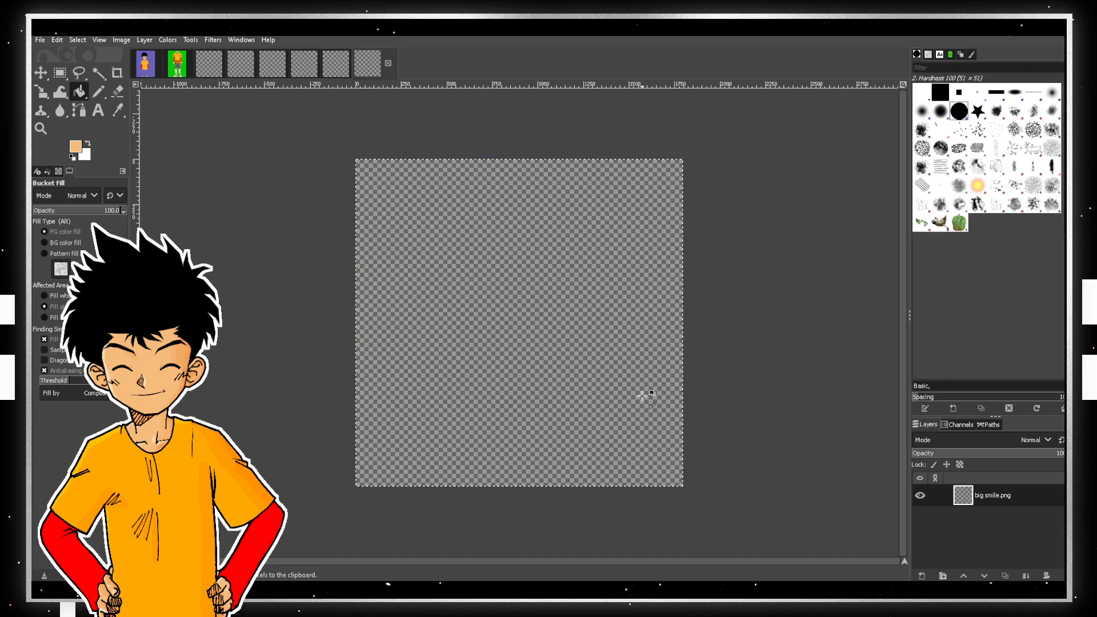
pyautogui.hotkey('alt', '1')
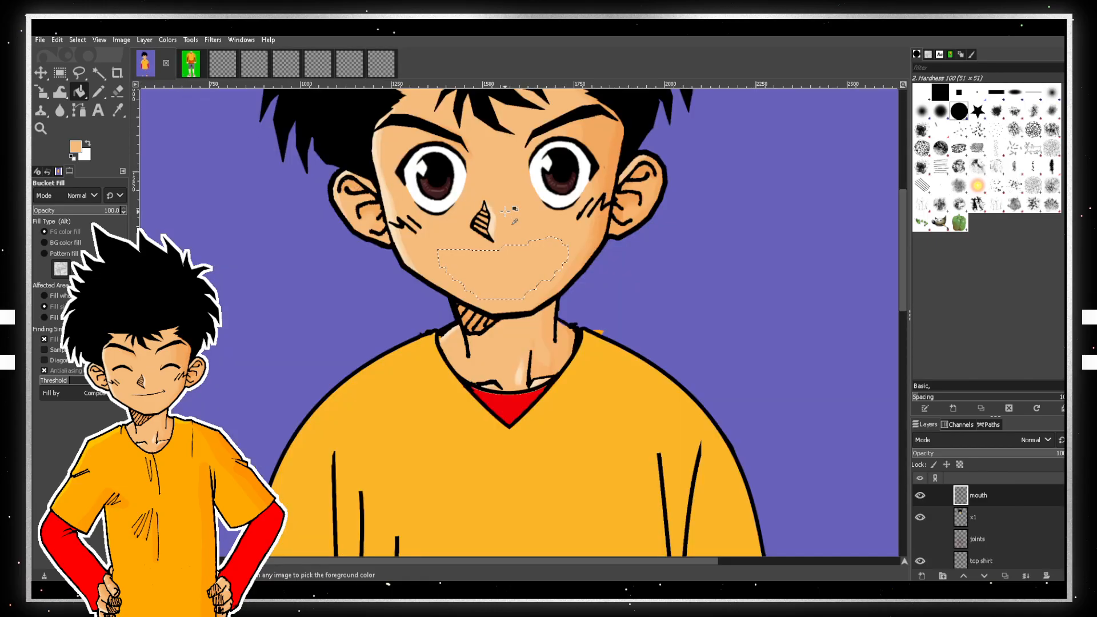
pyautogui.hotkey('ctrl', 'v')
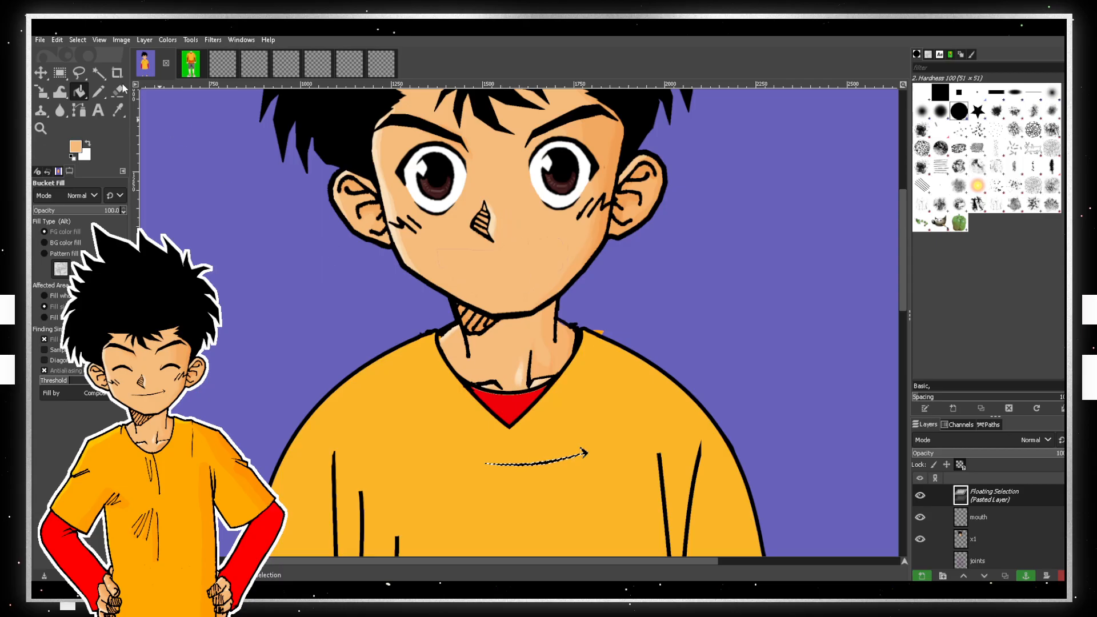
# - Move the pasted smile from the shirt onto the face below the nose and anchor it to the "mouth" layer
pyautogui.click(41, 73)
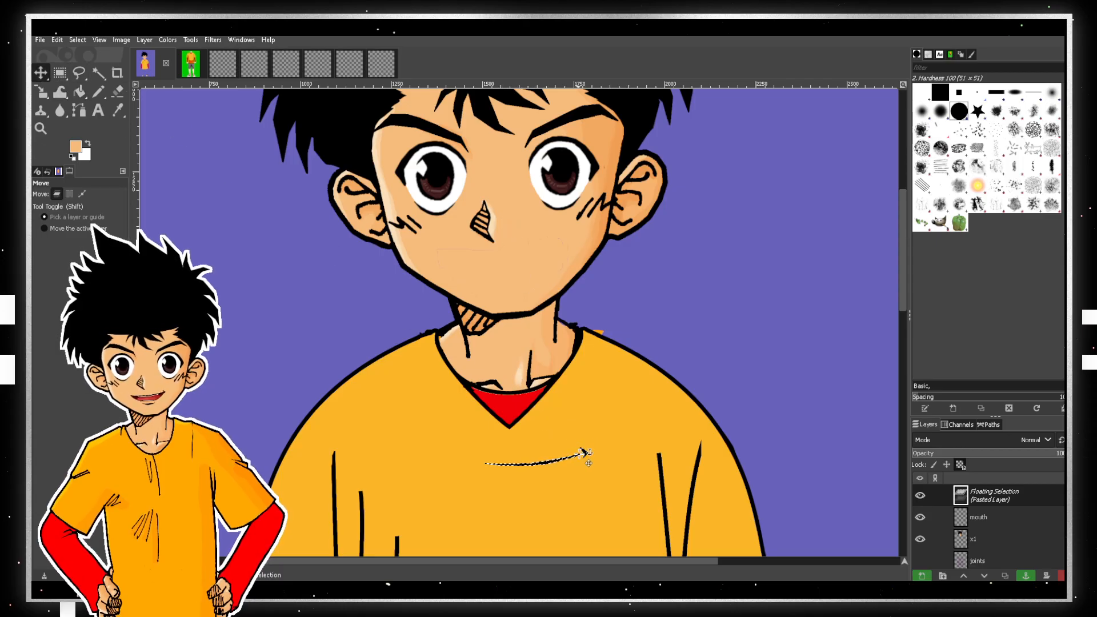
pyautogui.moveTo(585, 453)
pyautogui.mouseDown()
pyautogui.moveTo(557, 316)
pyautogui.moveTo(566, 257)
pyautogui.mouseUp()
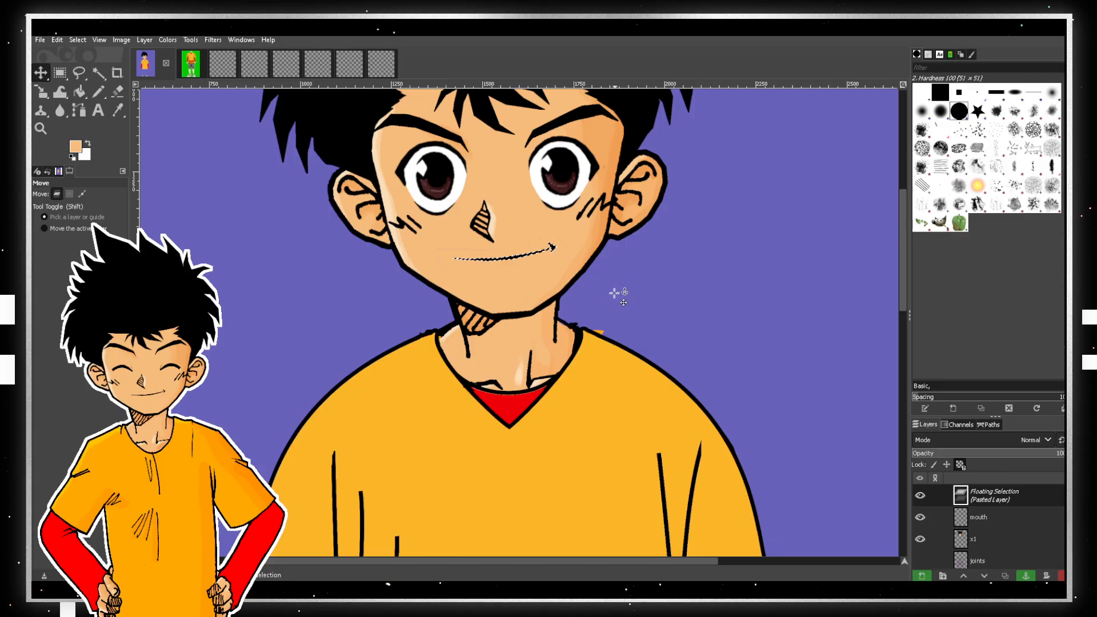
pyautogui.hotkey('ctrl', 'h')
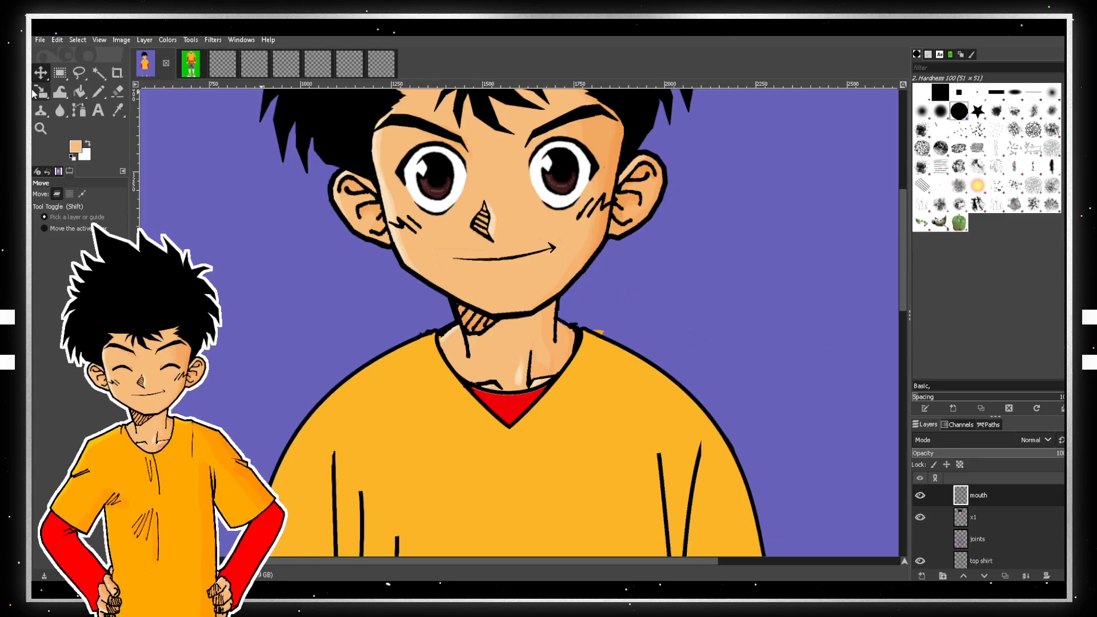
# - Create a transparent layer named "eyes" above the "mouth" layer
pyautogui.click(920, 576)
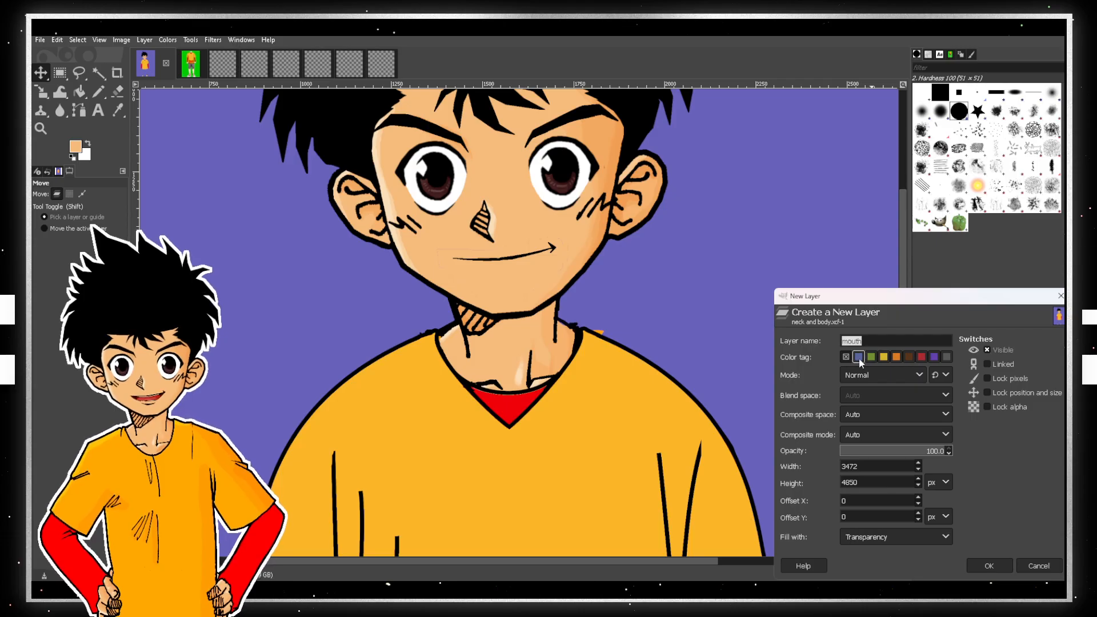
pyautogui.write('eyes')
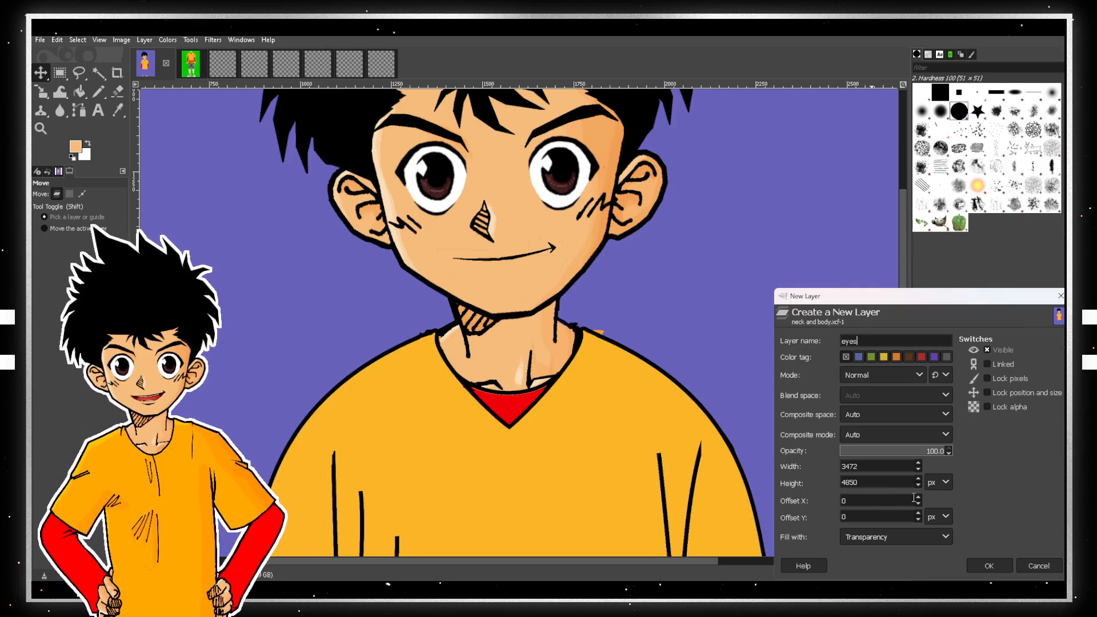
pyautogui.click(989, 566)
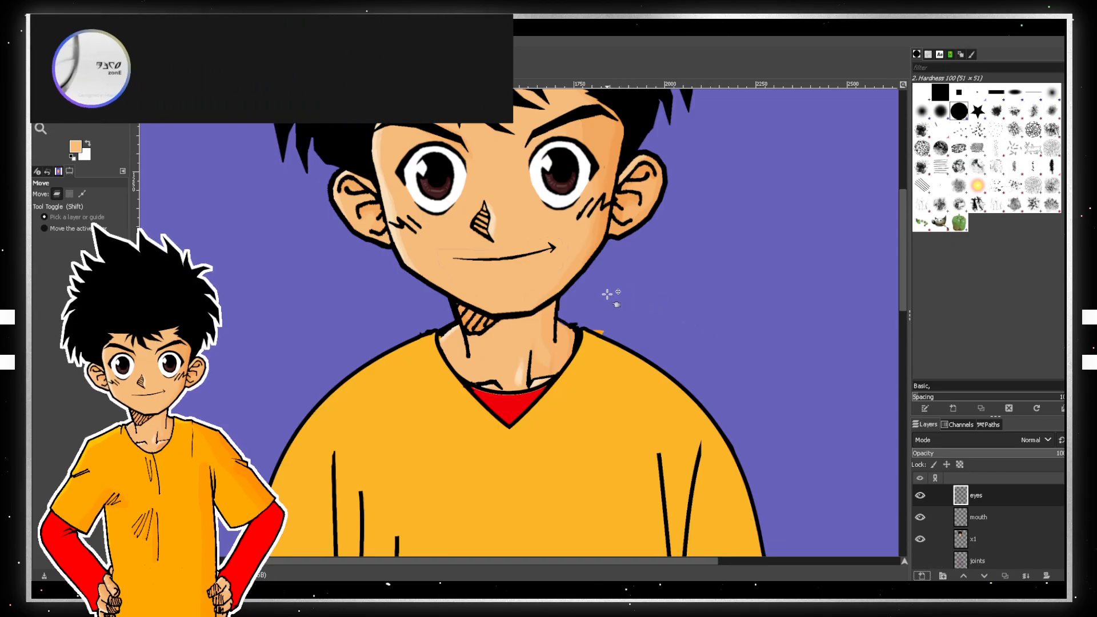
# - Draw a closed freehand selection around the eye on the left side of the face, passing just under the eyebrow
pyautogui.scroll(3, 395, 267)
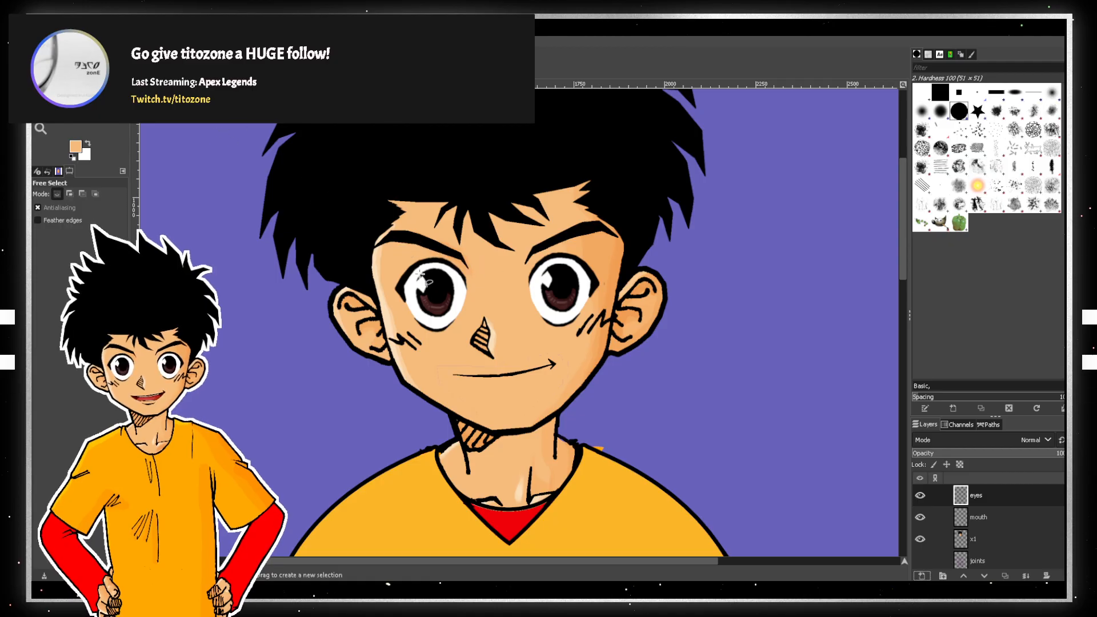
pyautogui.click(392, 259)
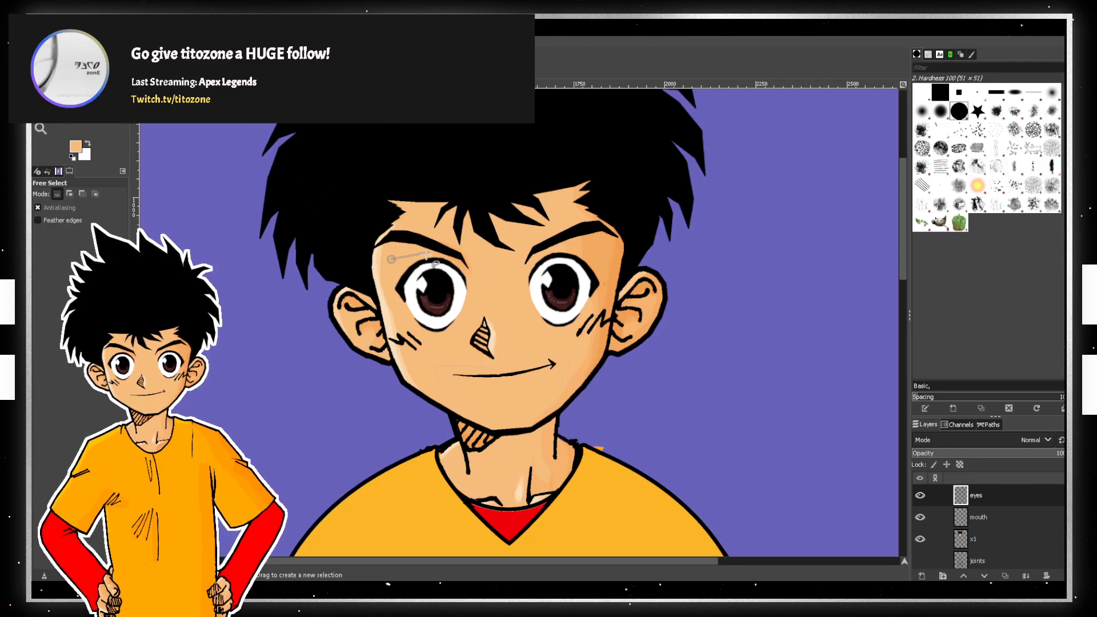
pyautogui.scroll(1, 460, 261)
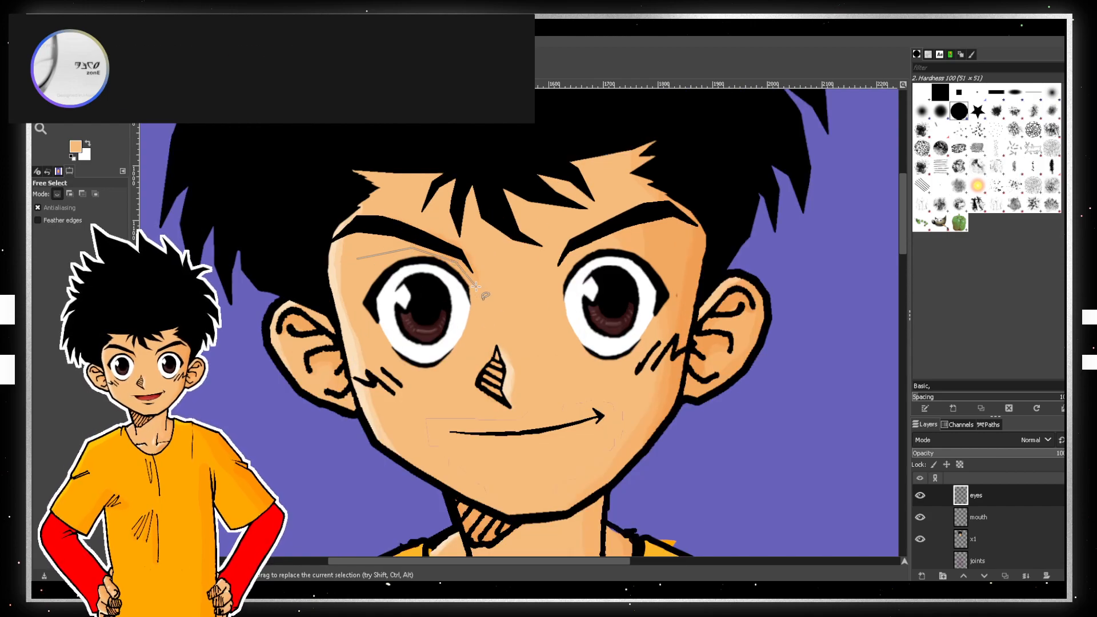
pyautogui.click(479, 328)
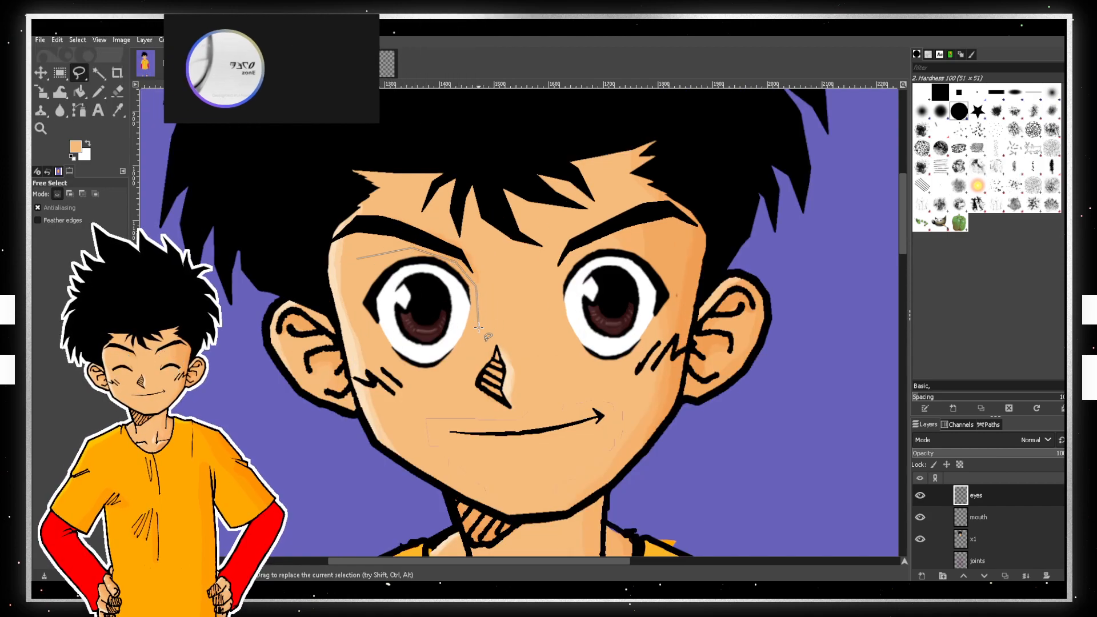
pyautogui.click(445, 375)
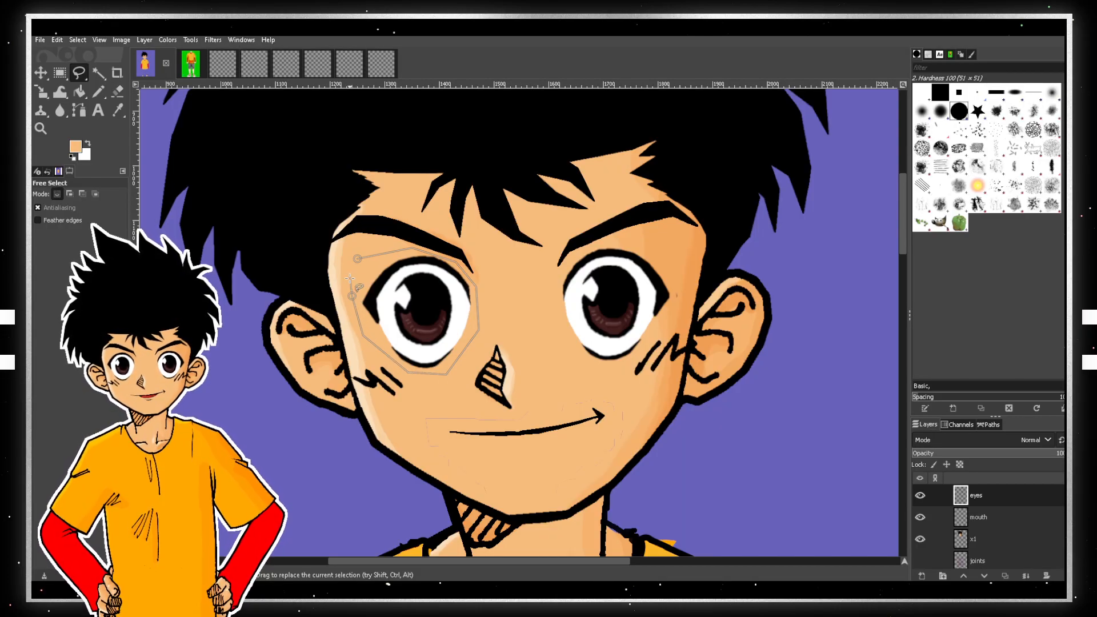
pyautogui.click(352, 296)
pyautogui.click(357, 258)
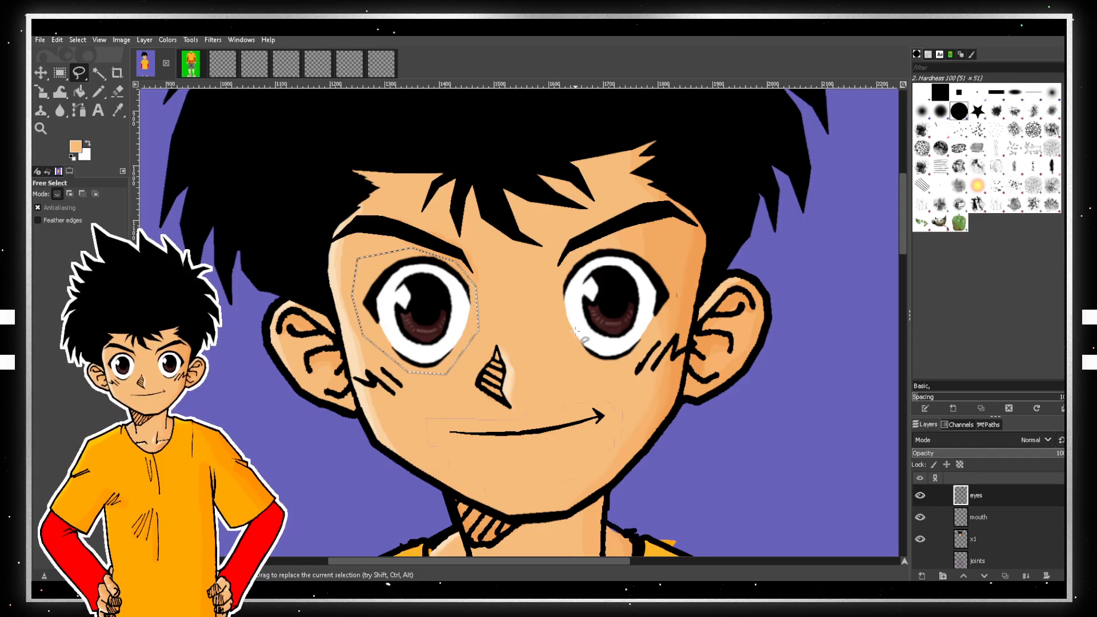
# - Remove the selected eye from the "x1" layer and clear the selection
pyautogui.click(996, 540)
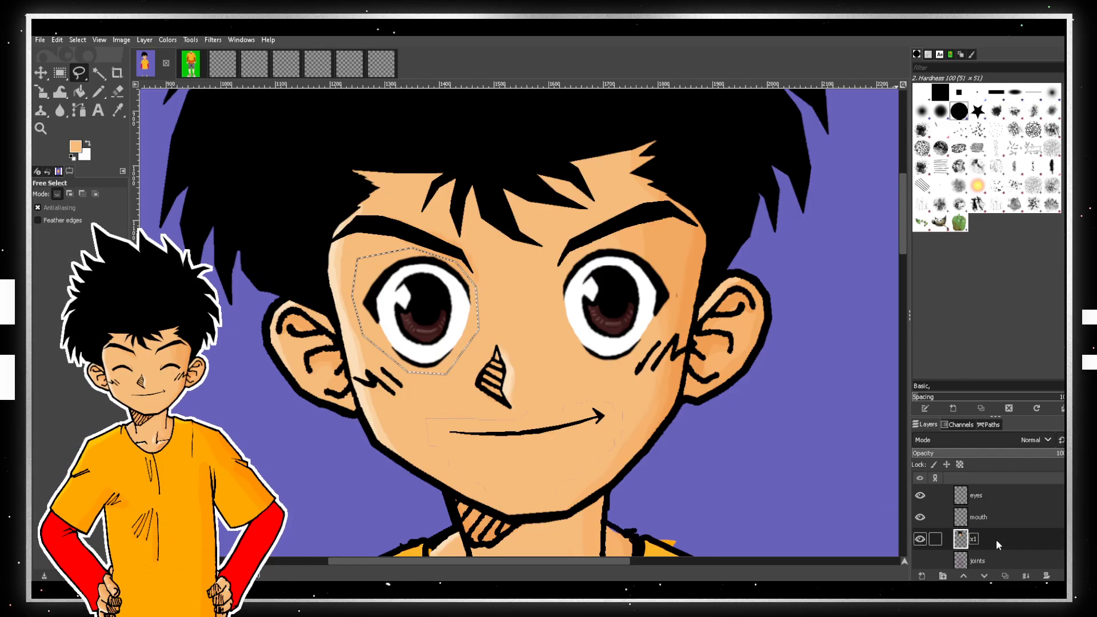
pyautogui.press('Delete')
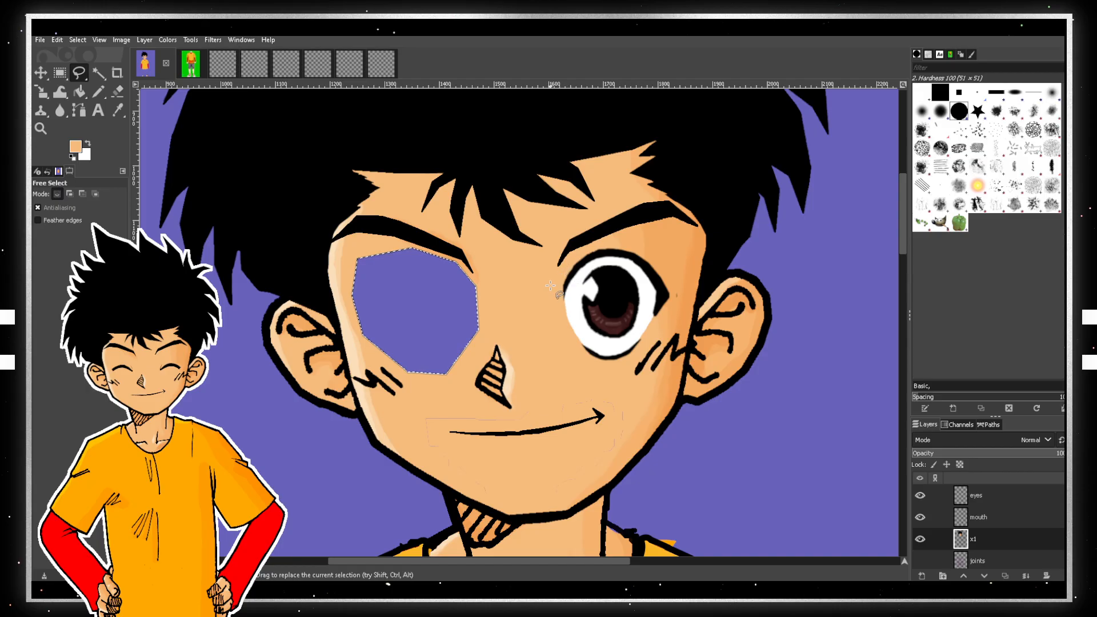
pyautogui.click(1012, 541)
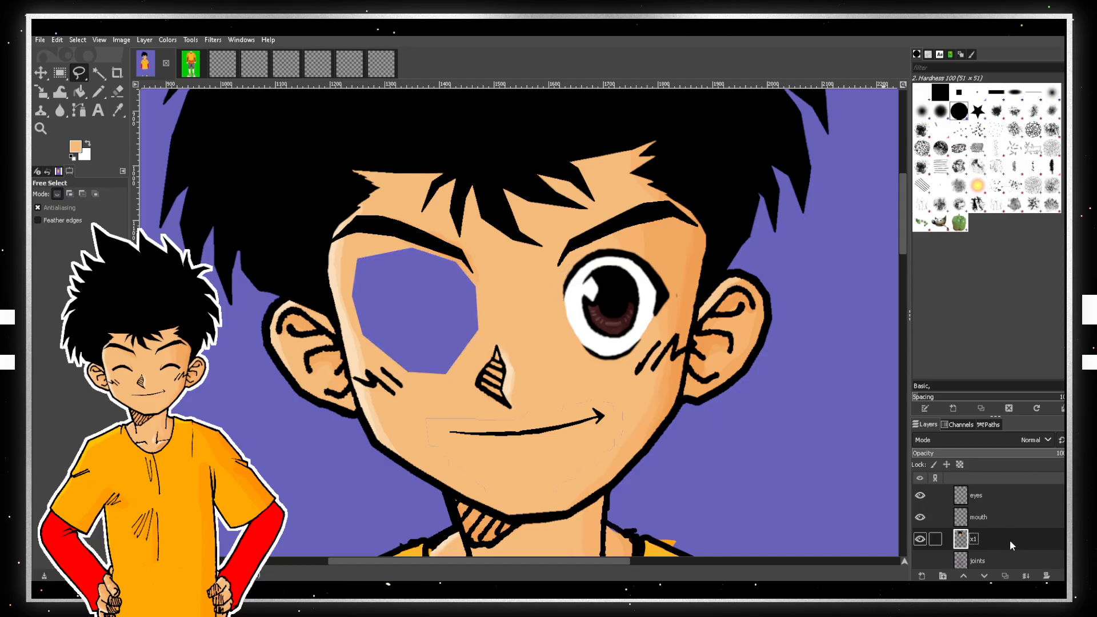
# - Draw a closed freehand selection around the remaining eye on the face and delete it from the "x1" layer
pyautogui.click(549, 282)
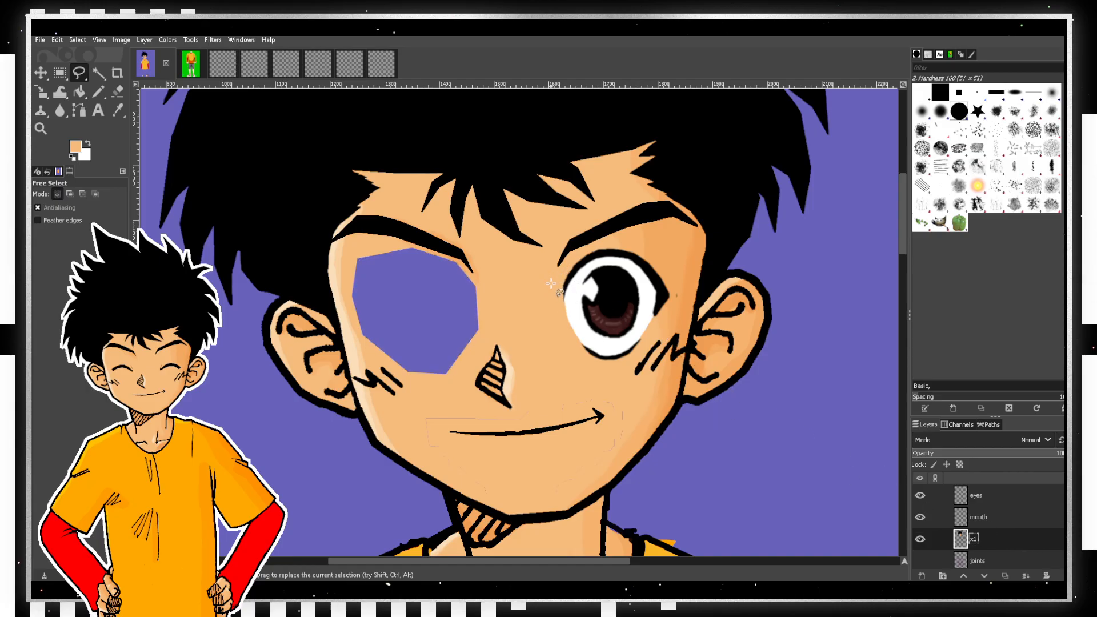
pyautogui.click(578, 256)
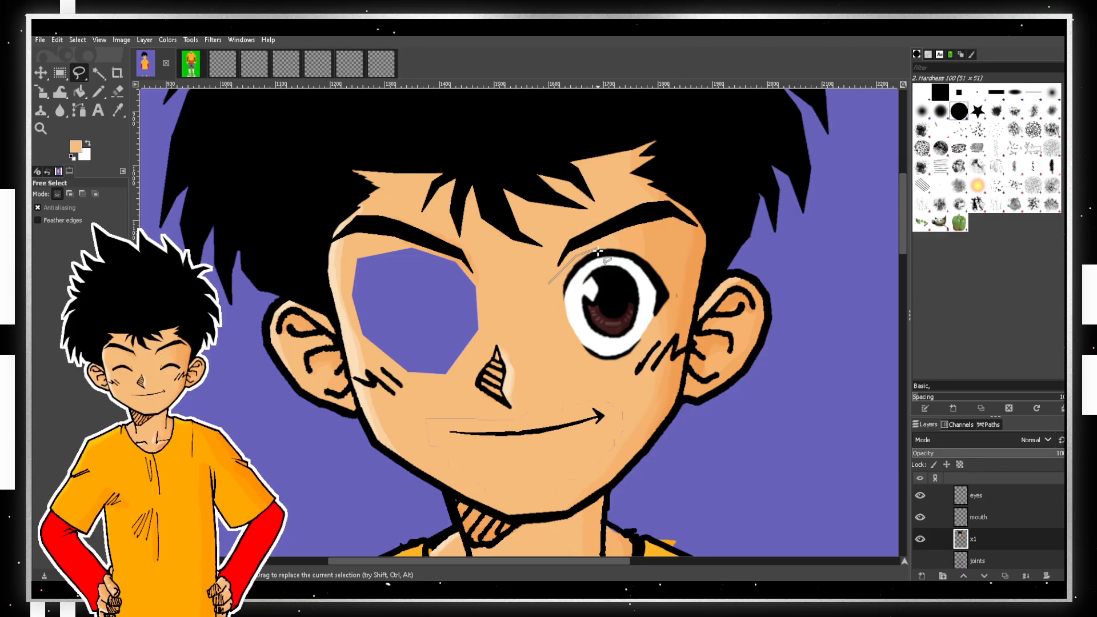
pyautogui.click(613, 241)
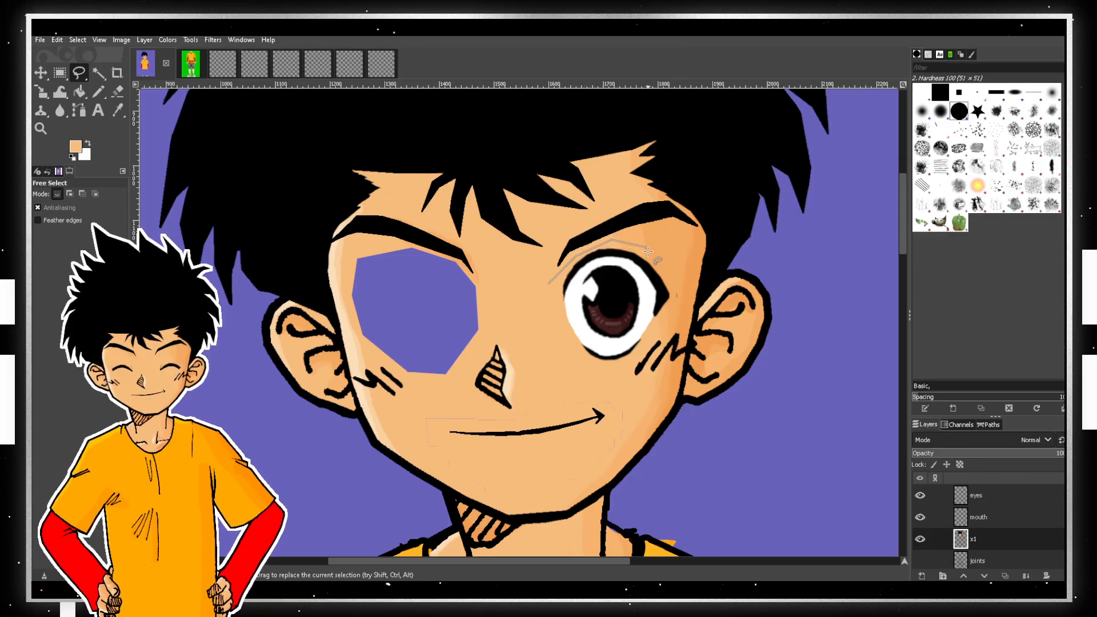
pyautogui.click(678, 293)
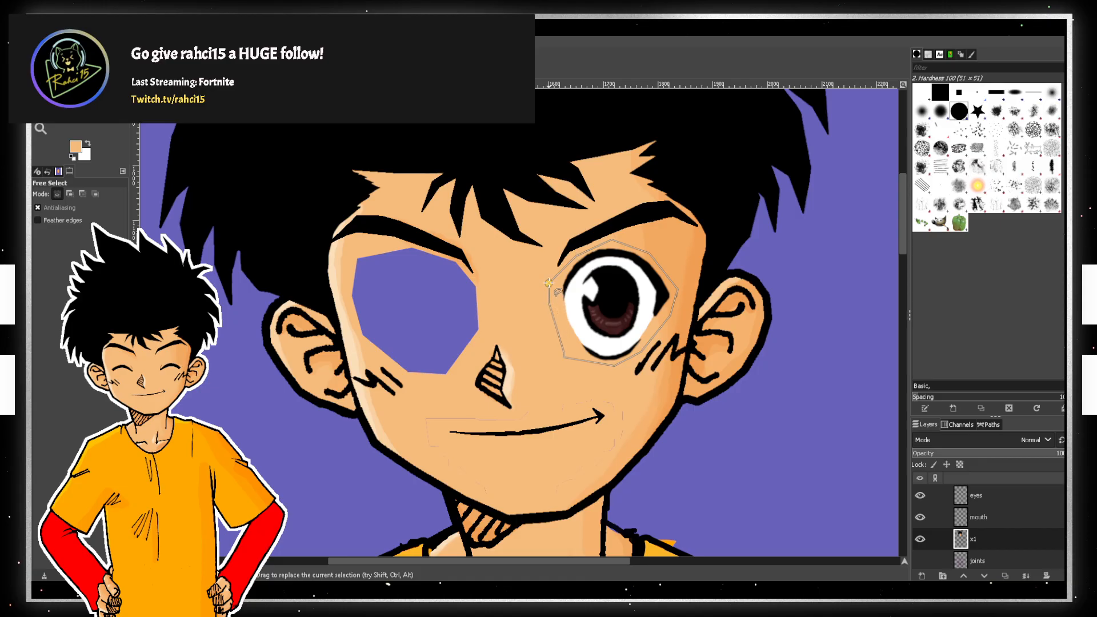
pyautogui.press('Delete')
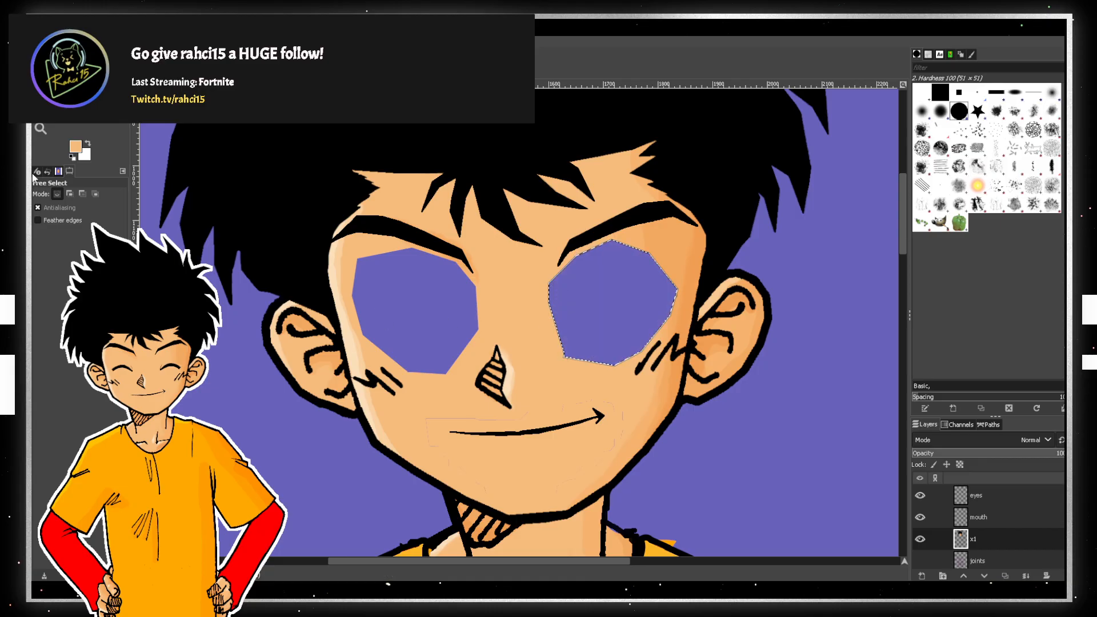
# - Fill both cut-out eye holes and the surrounding face with the peach skin colour using Bucket Fill
pyautogui.hotkey('shift', 'b')
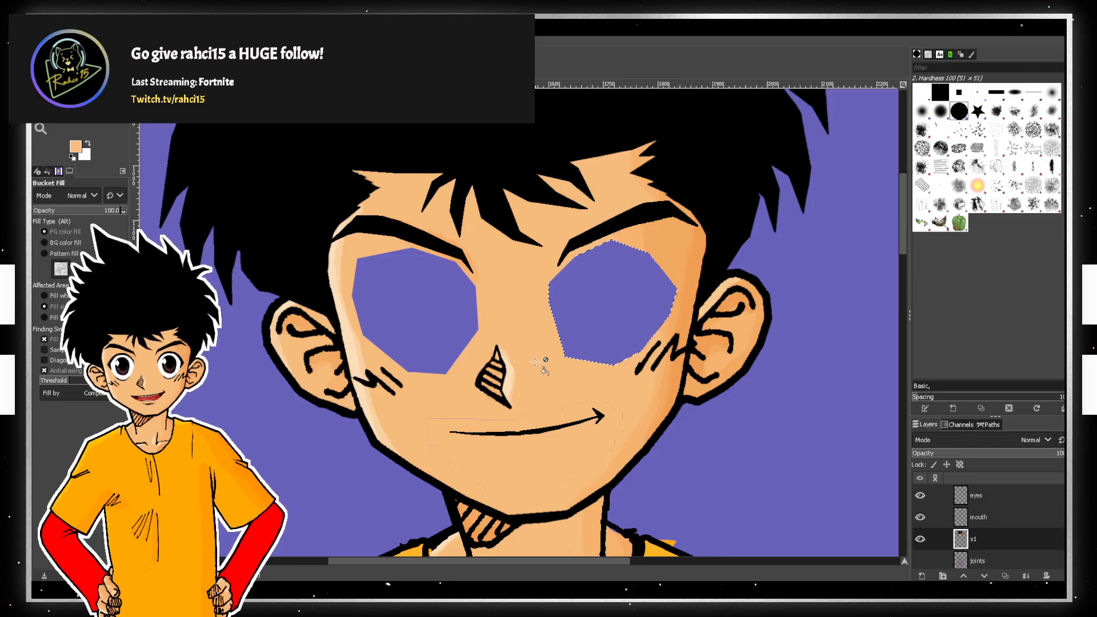
pyautogui.click(615, 316)
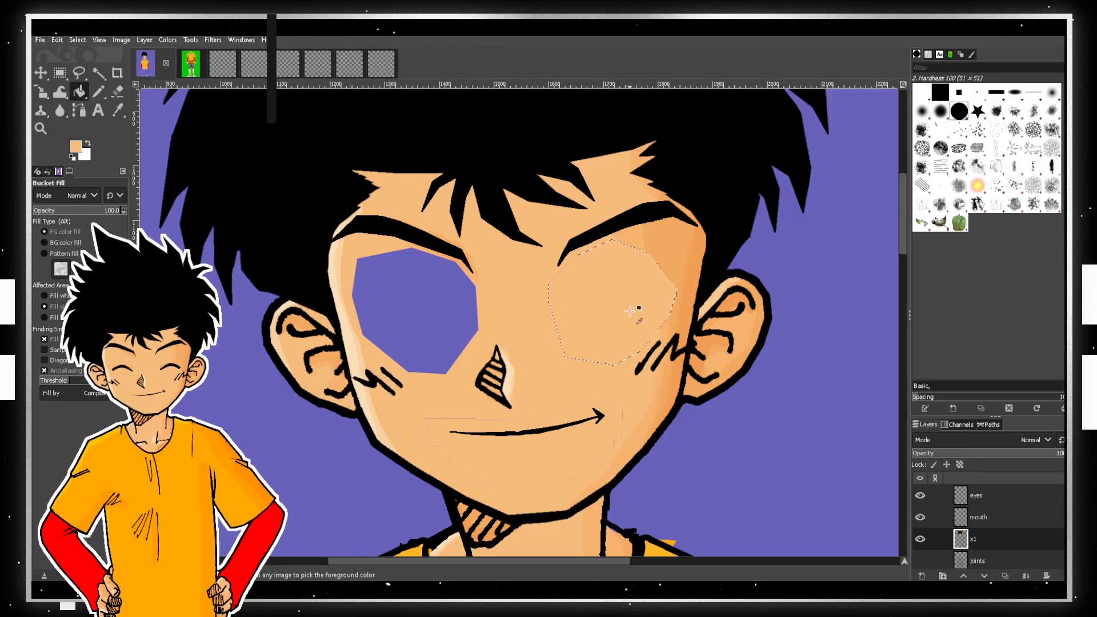
pyautogui.click(394, 304)
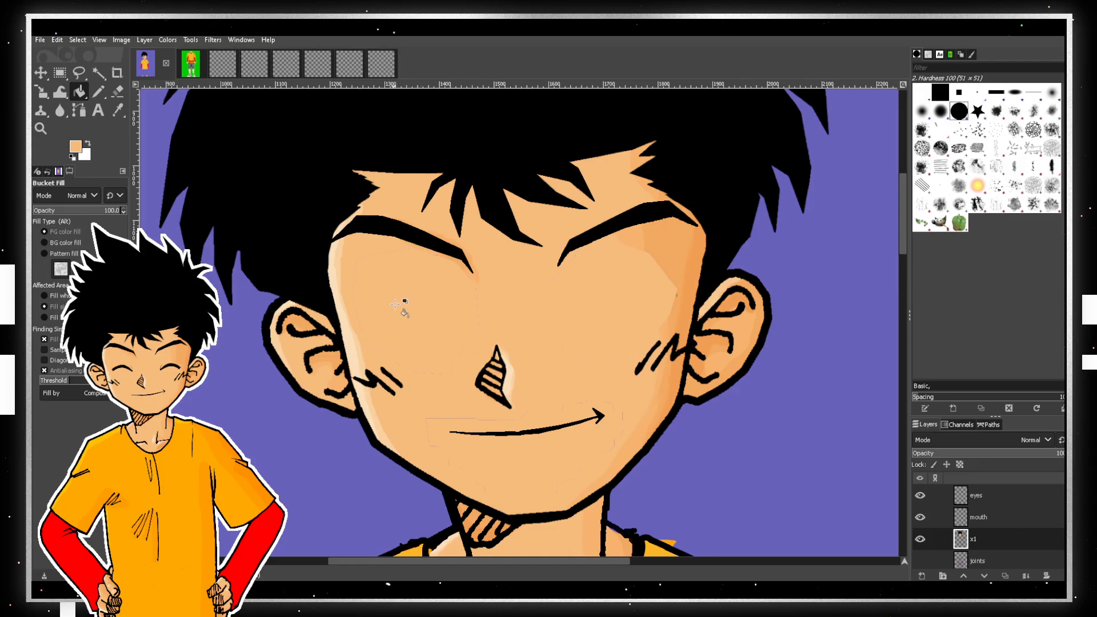
pyautogui.click(404, 308)
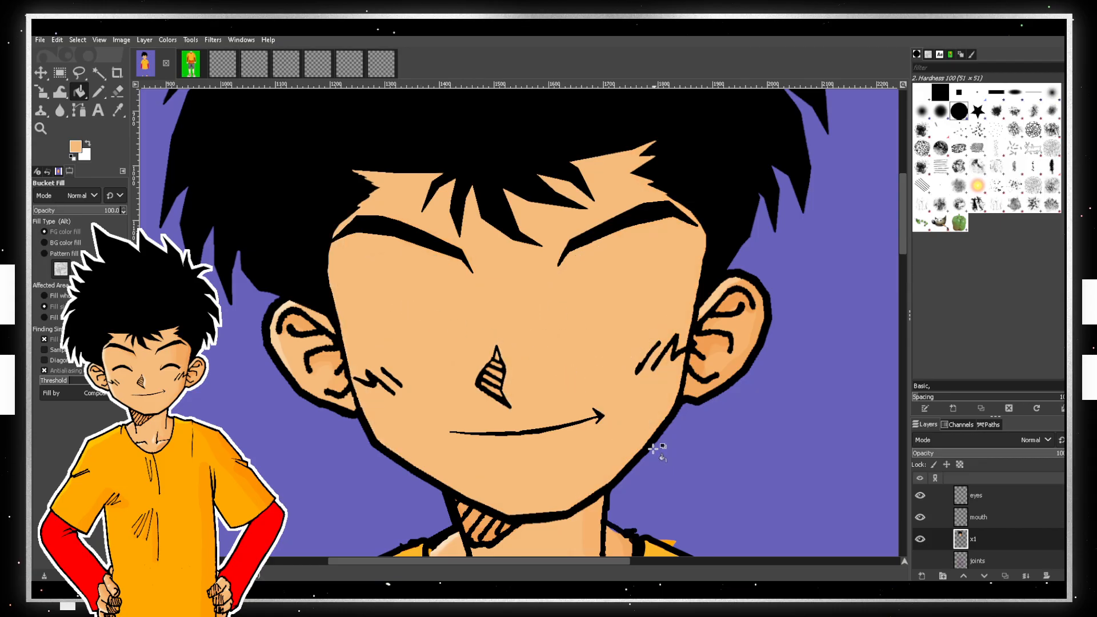
# - Open pupils.png and cut its whole contents to the clipboard
pyautogui.click(41, 41)
pyautogui.click(52, 85)
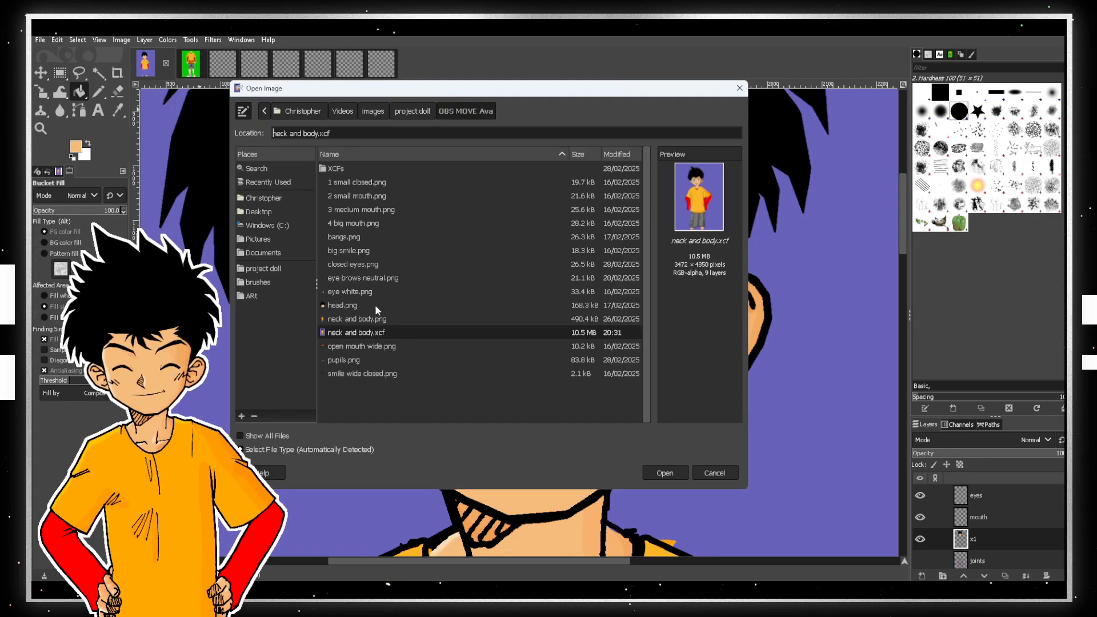
pyautogui.doubleClick(363, 360)
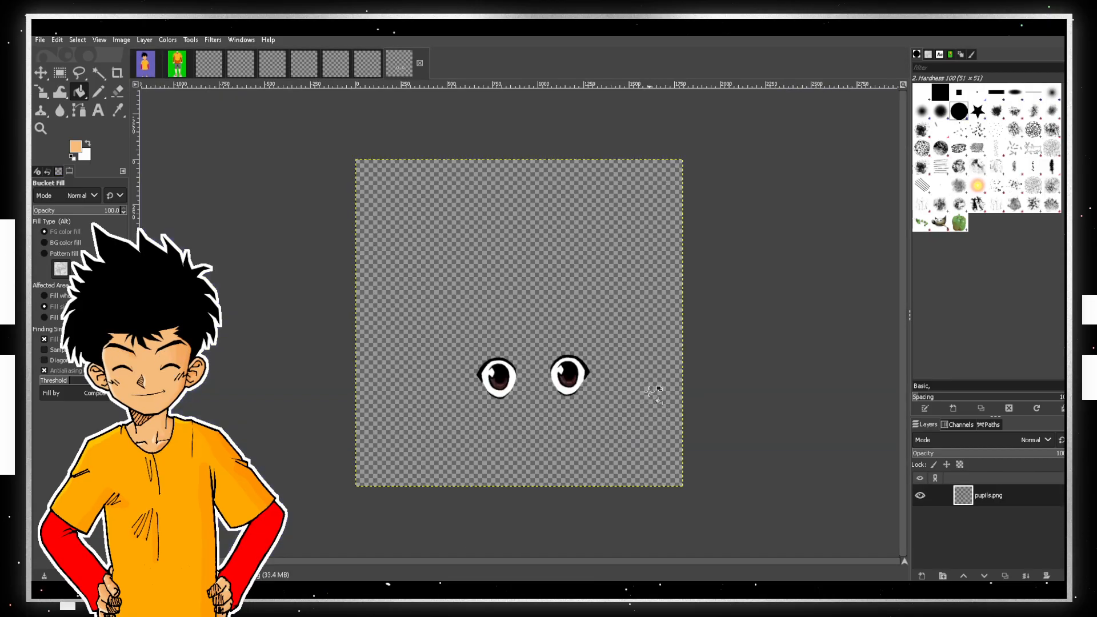
pyautogui.hotkey('ctrl', 'a')
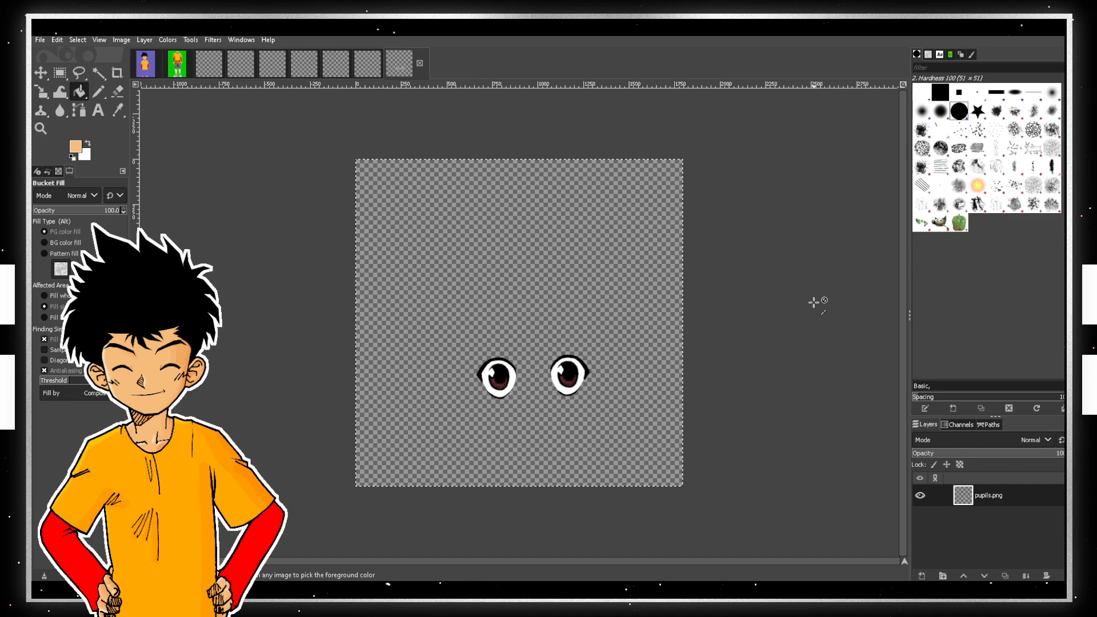
pyautogui.hotkey('ctrl', 'x')
# - Try pasting the cut eyes into the character image with the "x1" layer active, and undo the paste
pyautogui.click(143, 62)
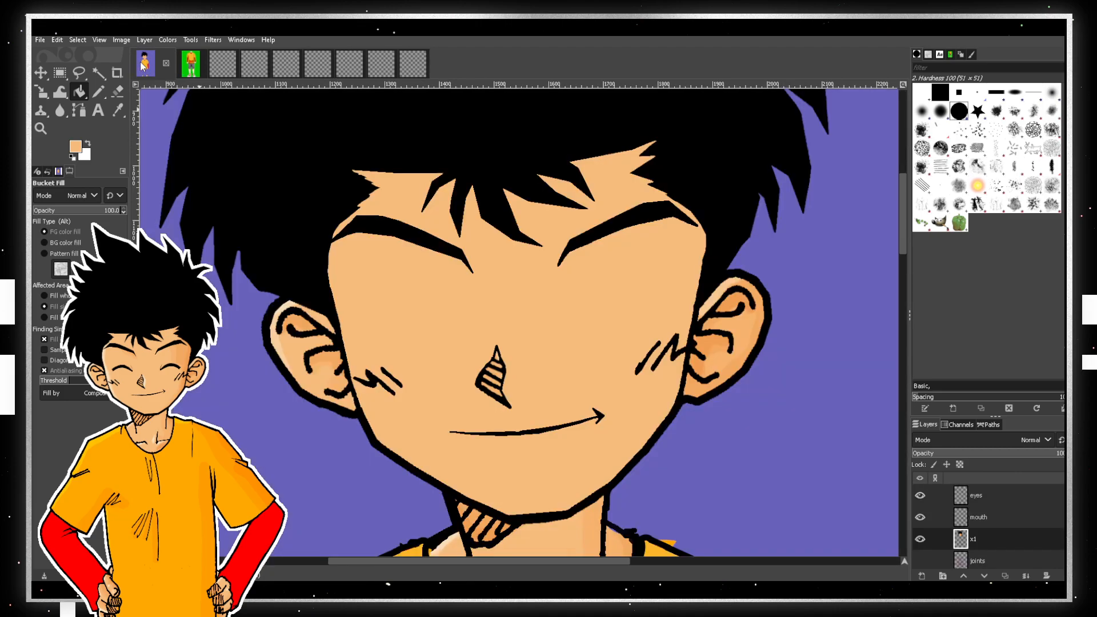
pyautogui.hotkey('ctrl', 'v')
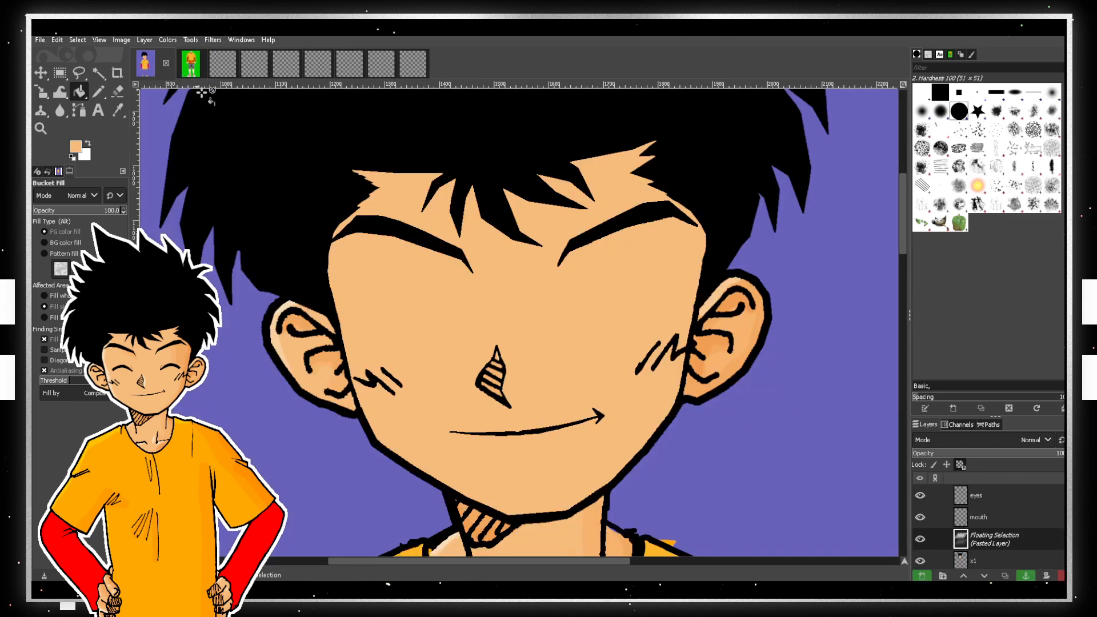
pyautogui.scroll(-2, 509, 269)
pyautogui.hotkey('ctrl', 'z')
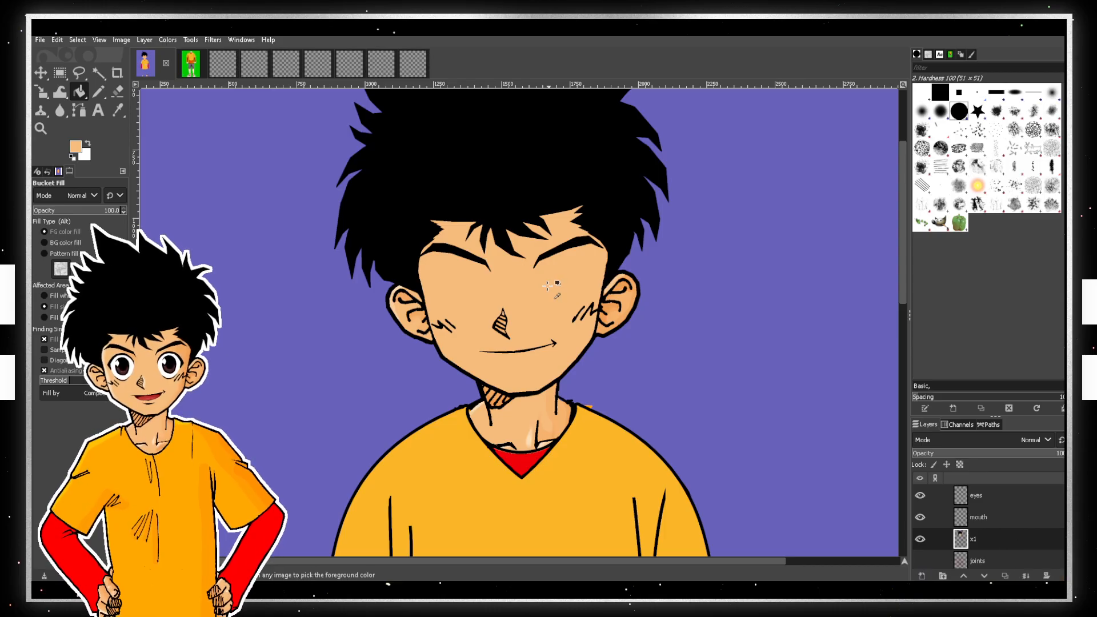
# - Activate the "eyes" layer, undo the stray skin-colour fill in pupils.png, and cut its contents again
pyautogui.click(1011, 497)
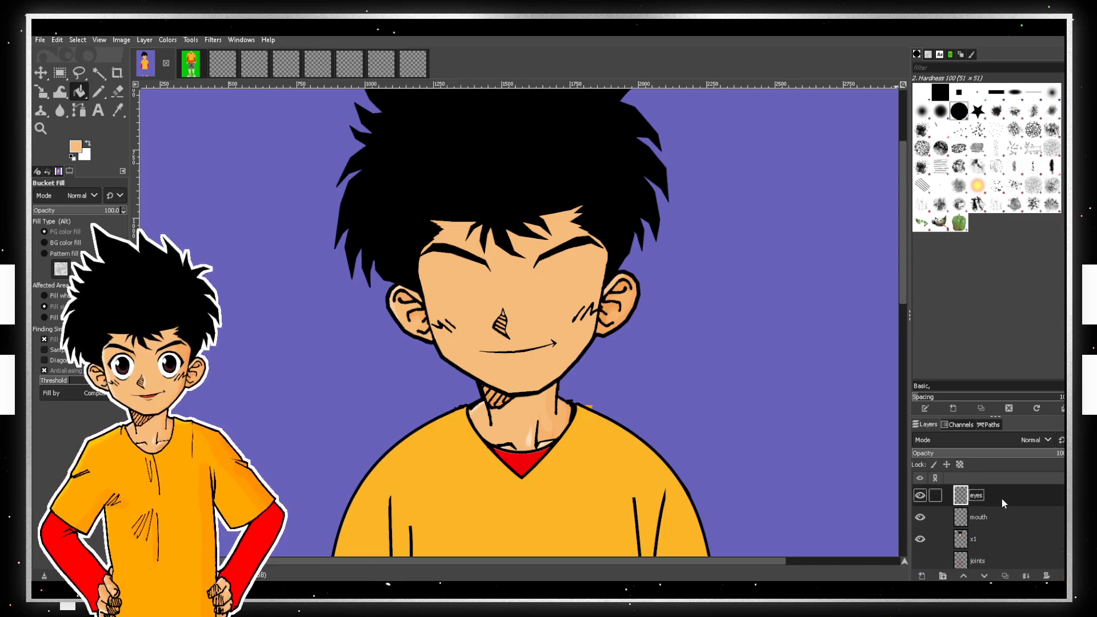
pyautogui.click(410, 58)
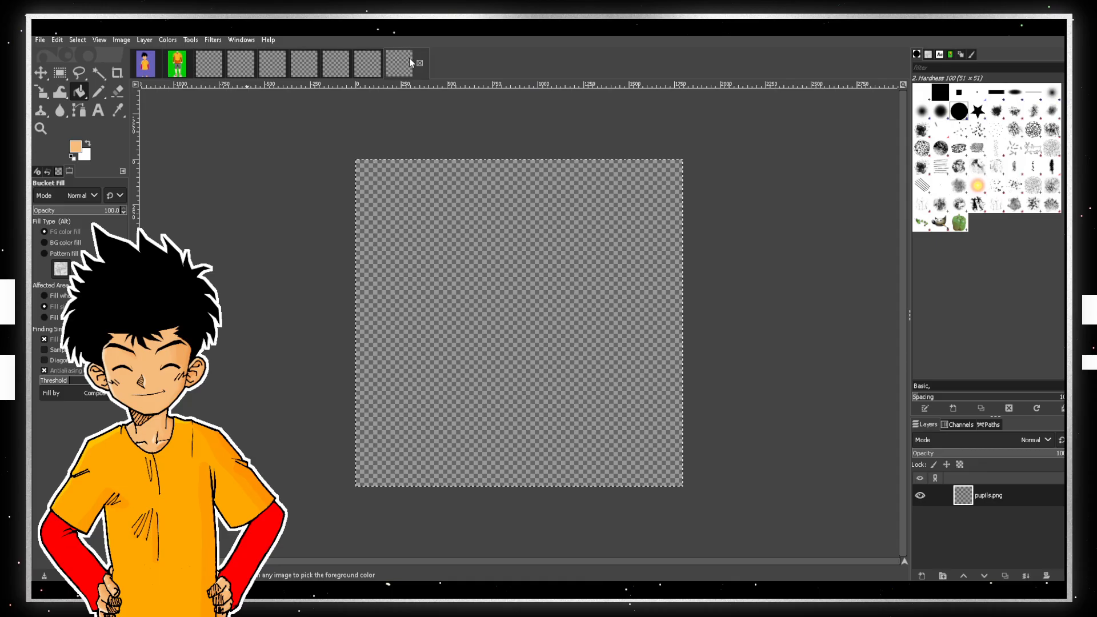
pyautogui.click(599, 253)
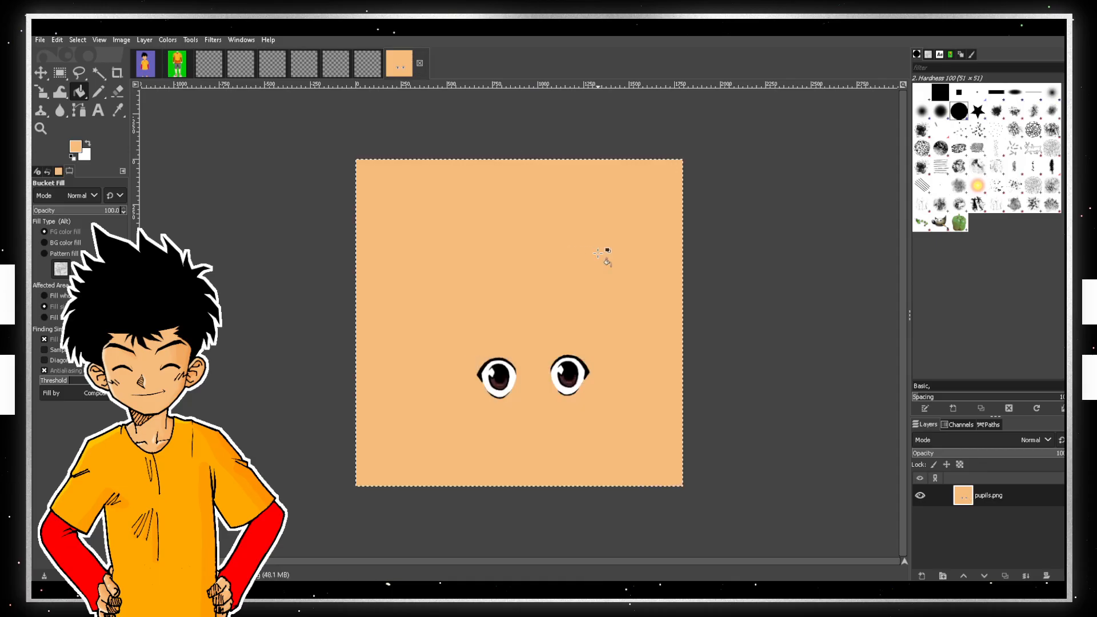
pyautogui.hotkey('ctrl', 'z')
pyautogui.click(41, 74)
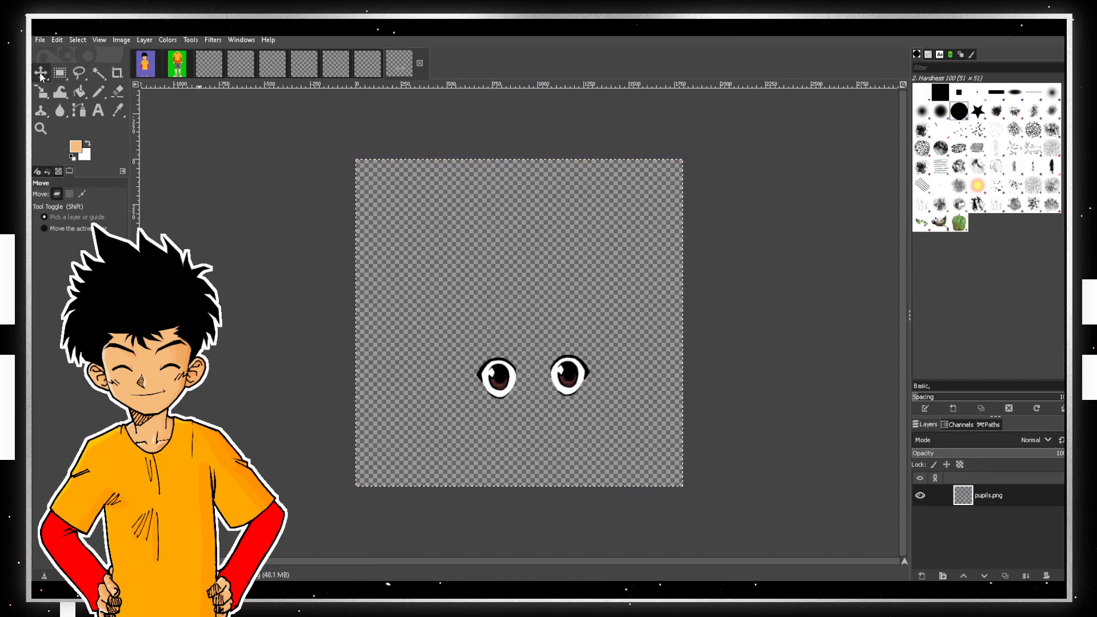
pyautogui.click(79, 73)
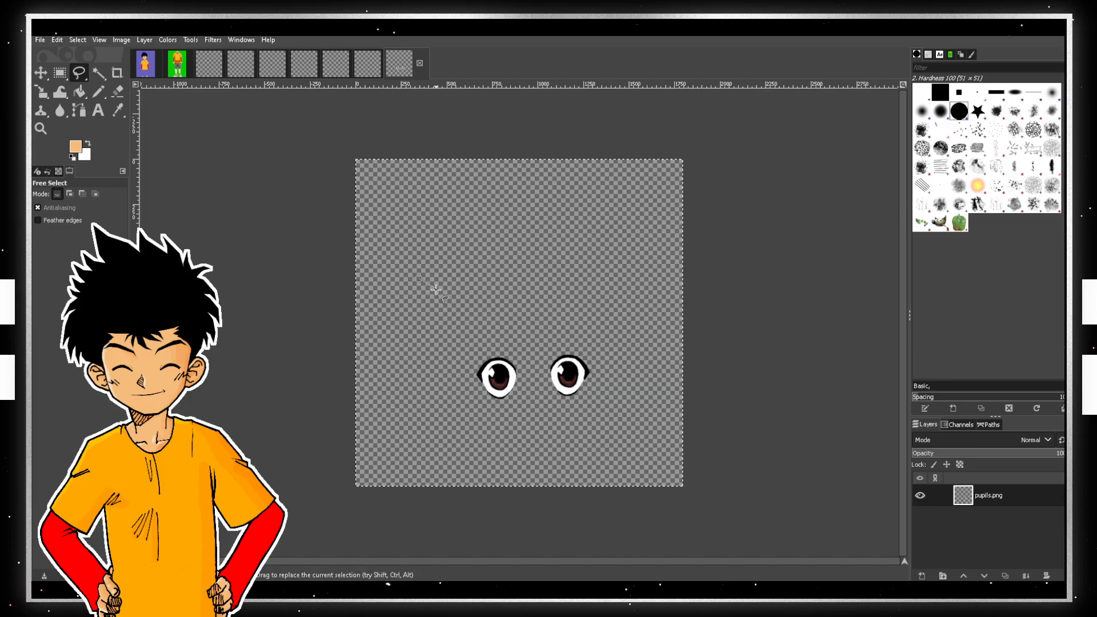
pyautogui.press('ctrl')
pyautogui.hotkey('ctrl', 'x')
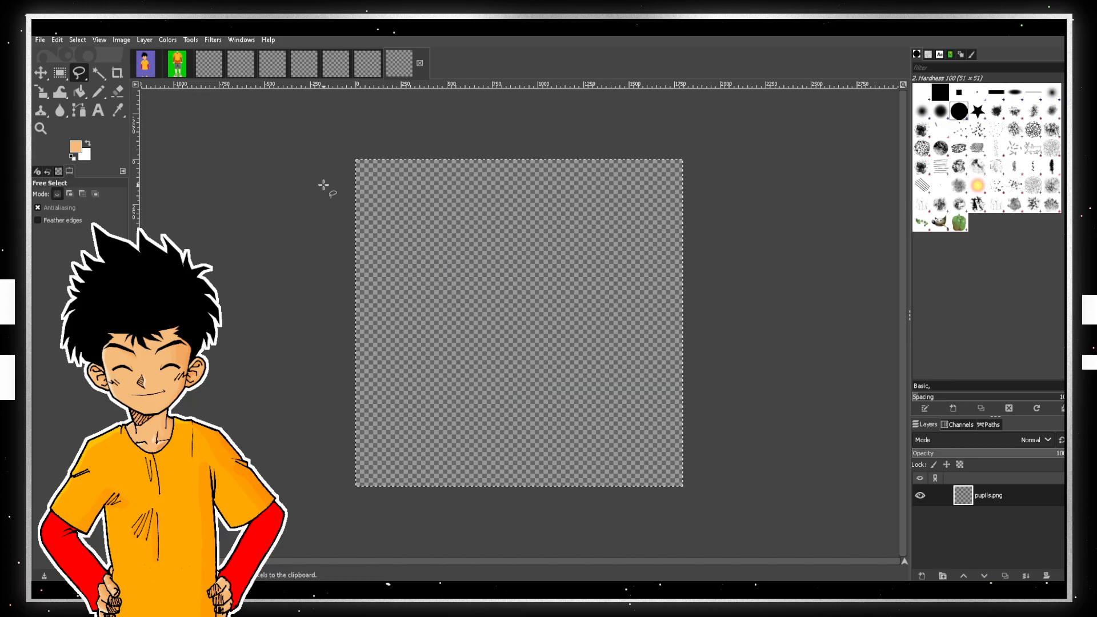
# - Try pasting the clipboard onto the character's "eyes" layer and anchoring it
pyautogui.click(145, 64)
pyautogui.click(1027, 493)
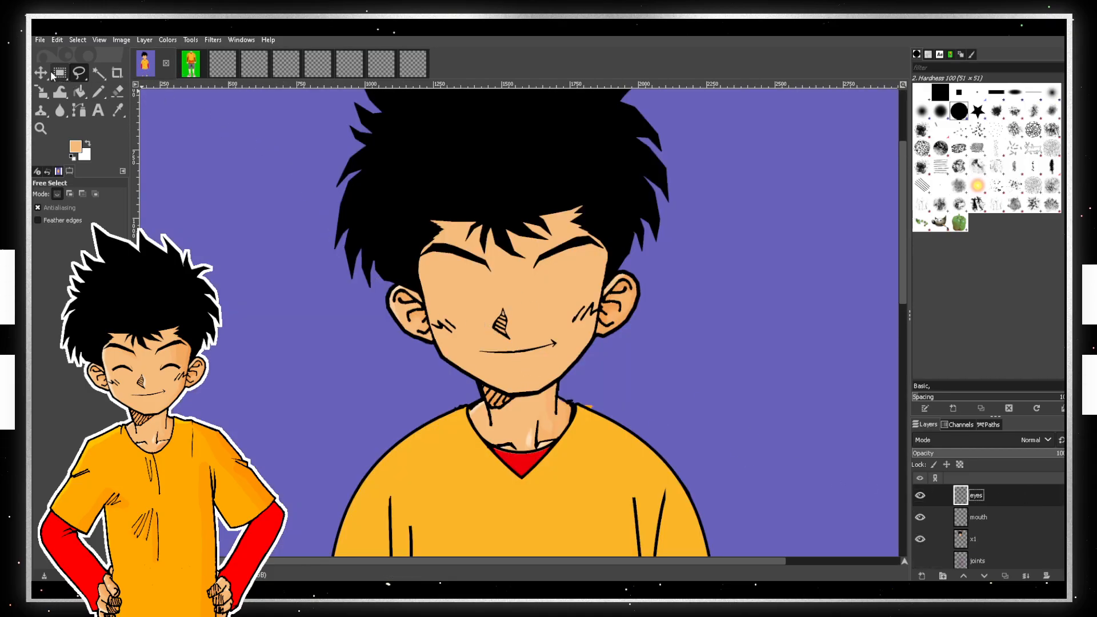
pyautogui.press('r')
pyautogui.moveTo(515, 284); pyautogui.dragTo(556, 210)
pyautogui.hotkey('ctrl', 'c')
pyautogui.hotkey('ctrl', 'v')
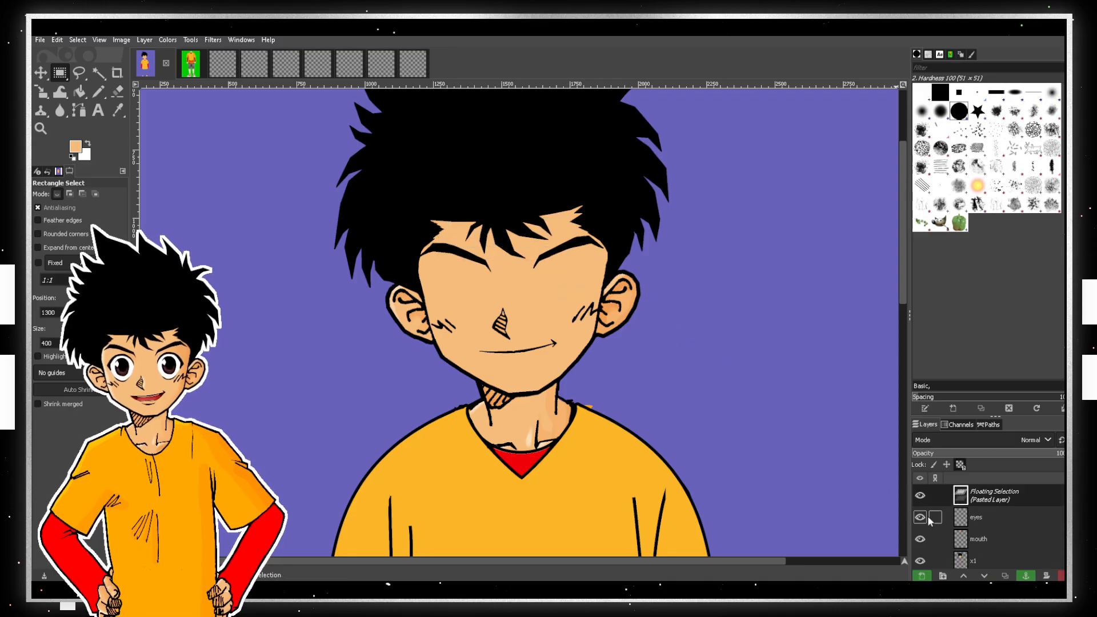
pyautogui.hotkey('ctrl', 'h')
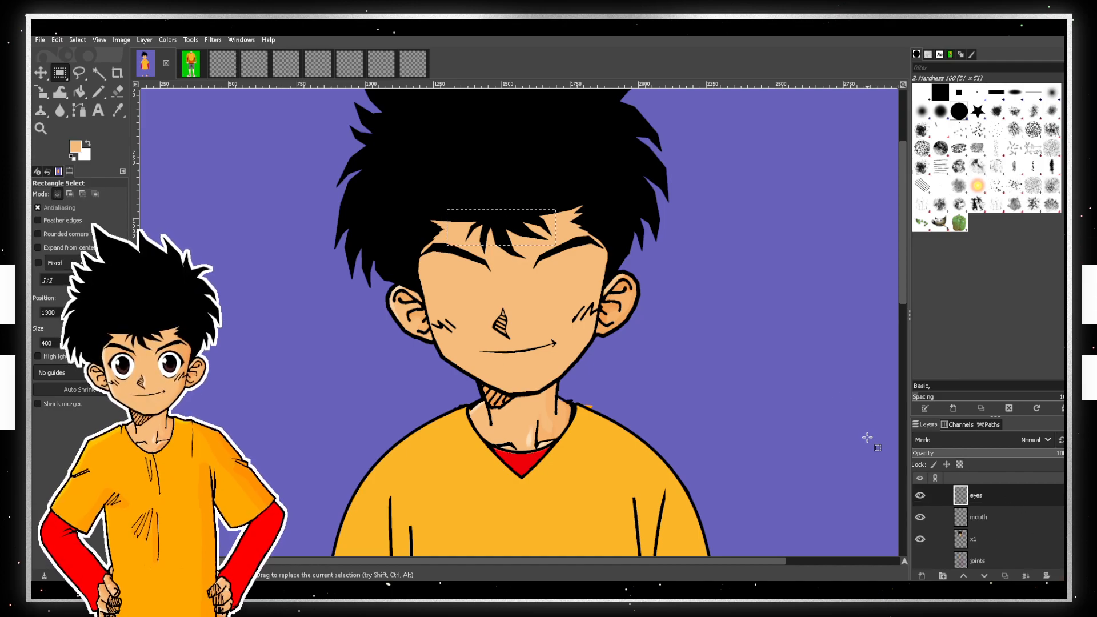
# - Close the emptied pupils.png image without saving its changes
pyautogui.click(439, 84)
pyautogui.press('ctrl')
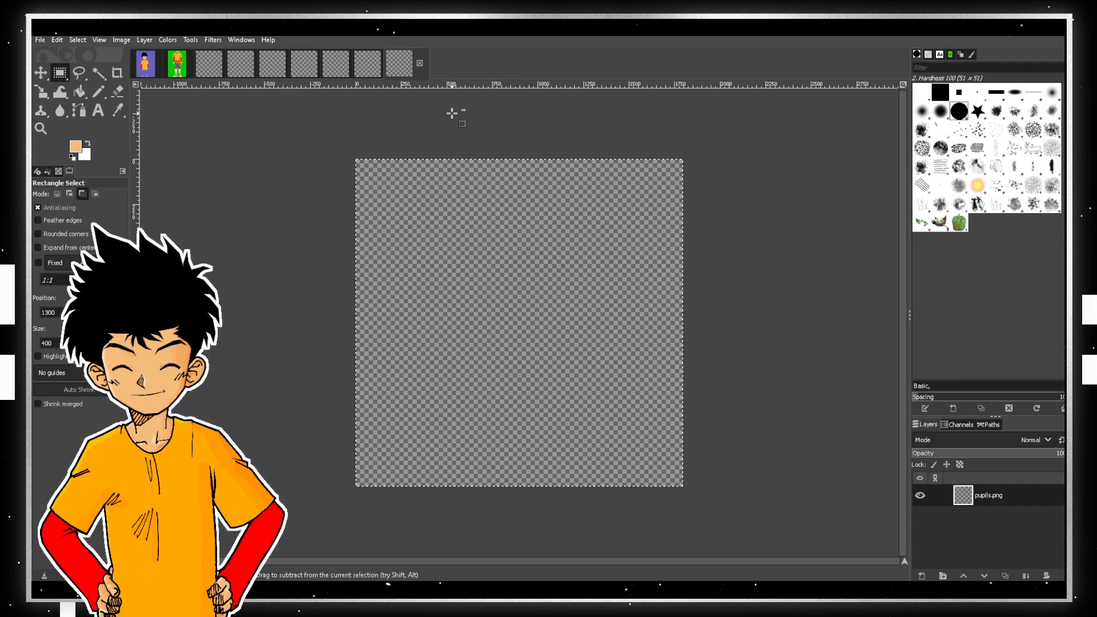
pyautogui.click(420, 63)
pyautogui.click(568, 363)
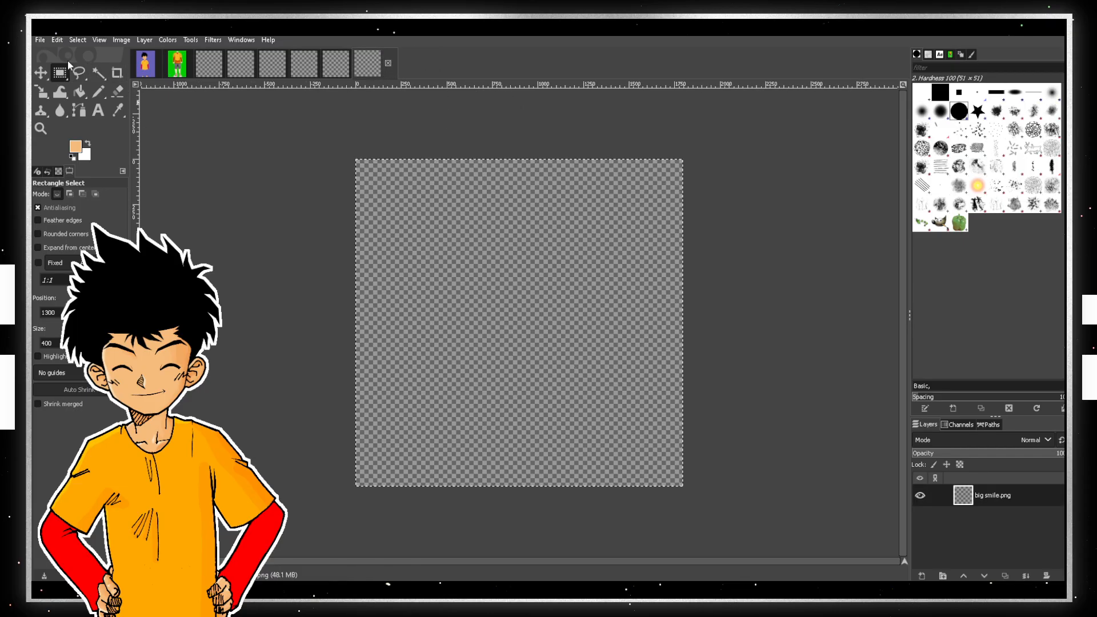
# - Reopen pupils.png and cut both eyes to the clipboard by selecting the whole canvas
pyautogui.click(40, 40)
pyautogui.click(63, 78)
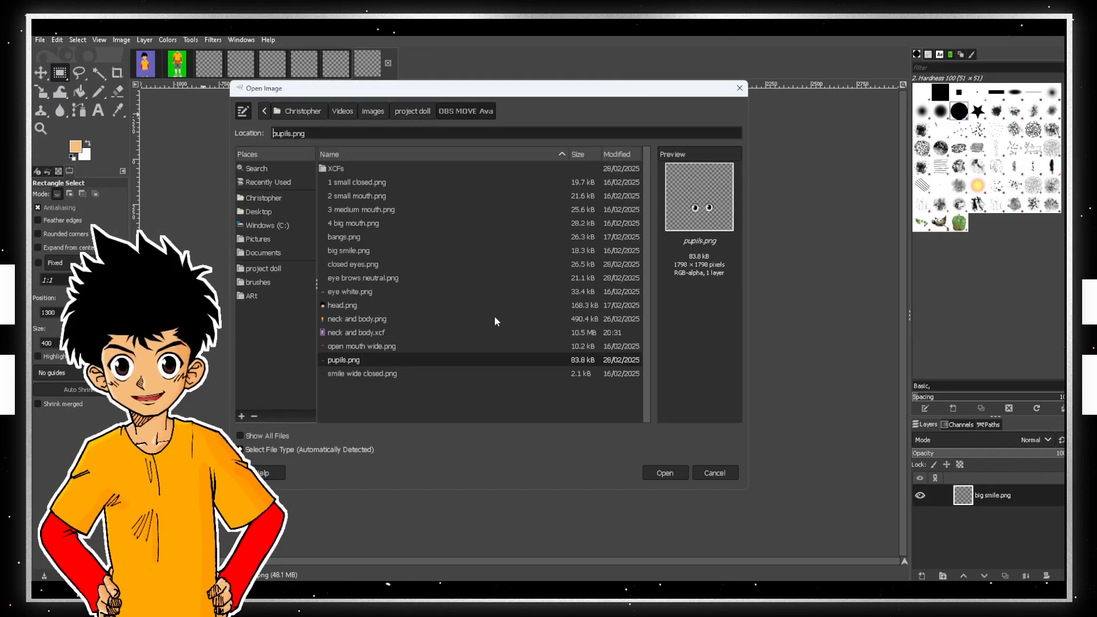
pyautogui.doubleClick(360, 366)
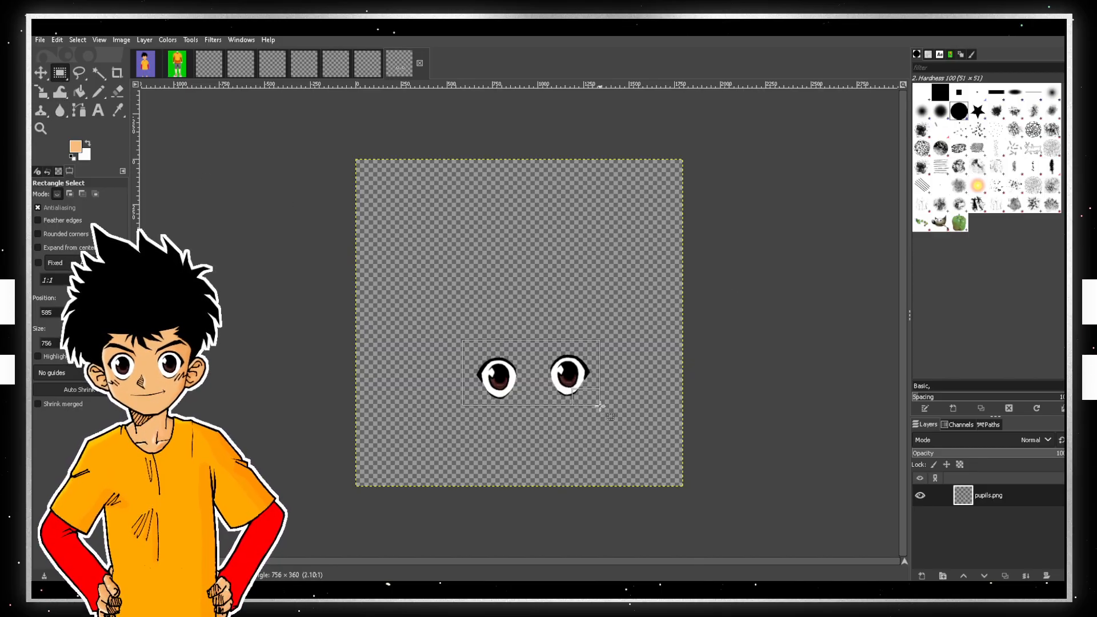
pyautogui.click(650, 323)
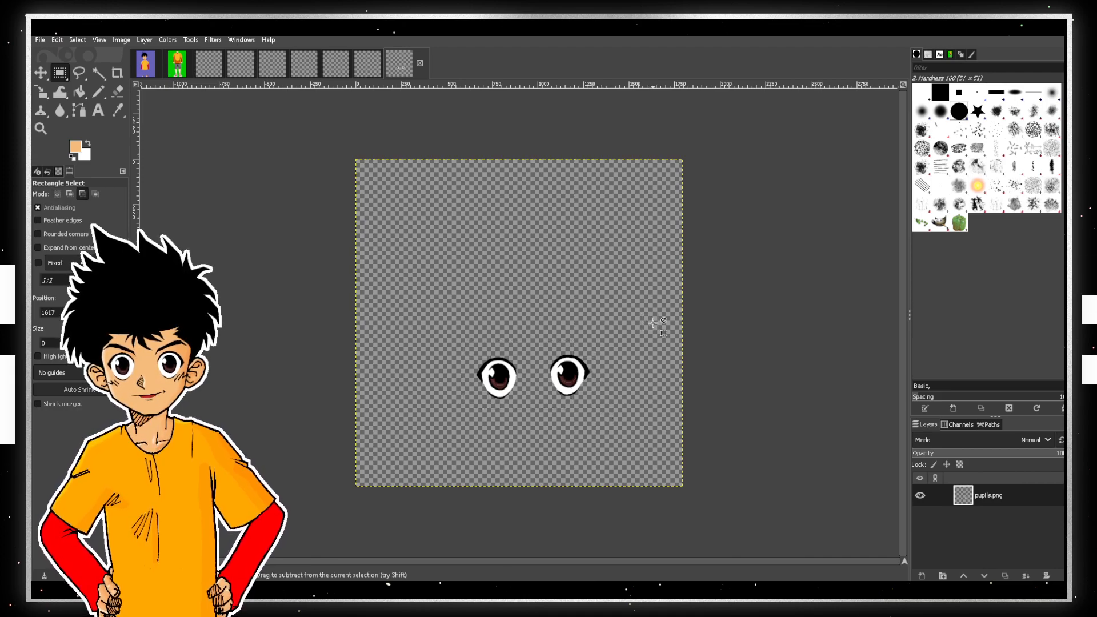
pyautogui.hotkey('ctrl', 'a')
pyautogui.hotkey('ctrl', 'x')
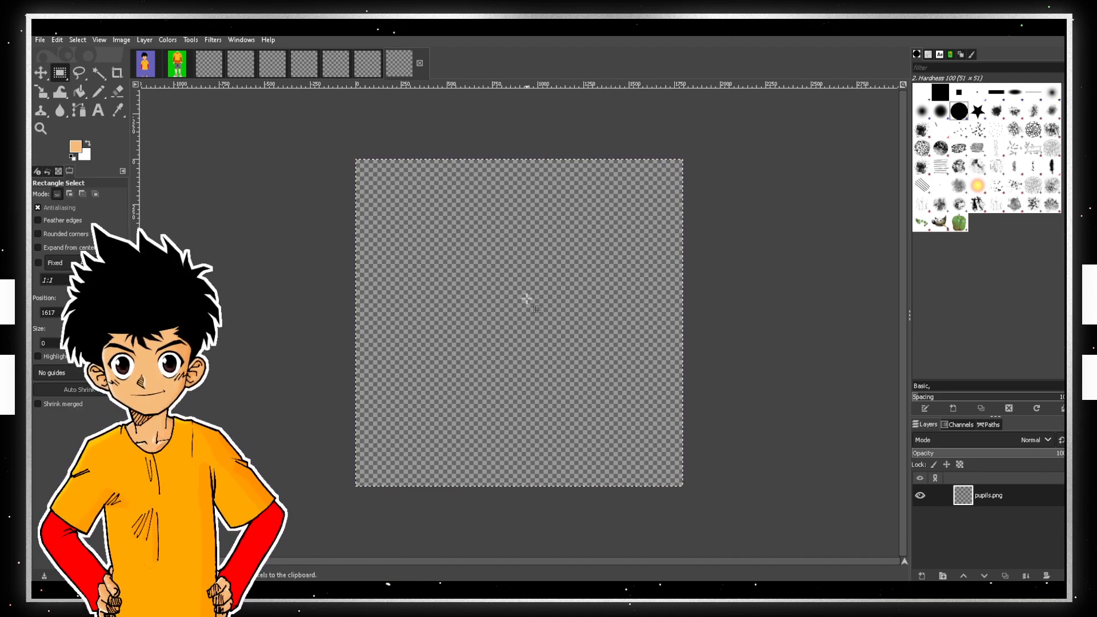
# - Paste the cut eyes into the character image and move the floating selection up beneath the eyebrows
pyautogui.click(145, 64)
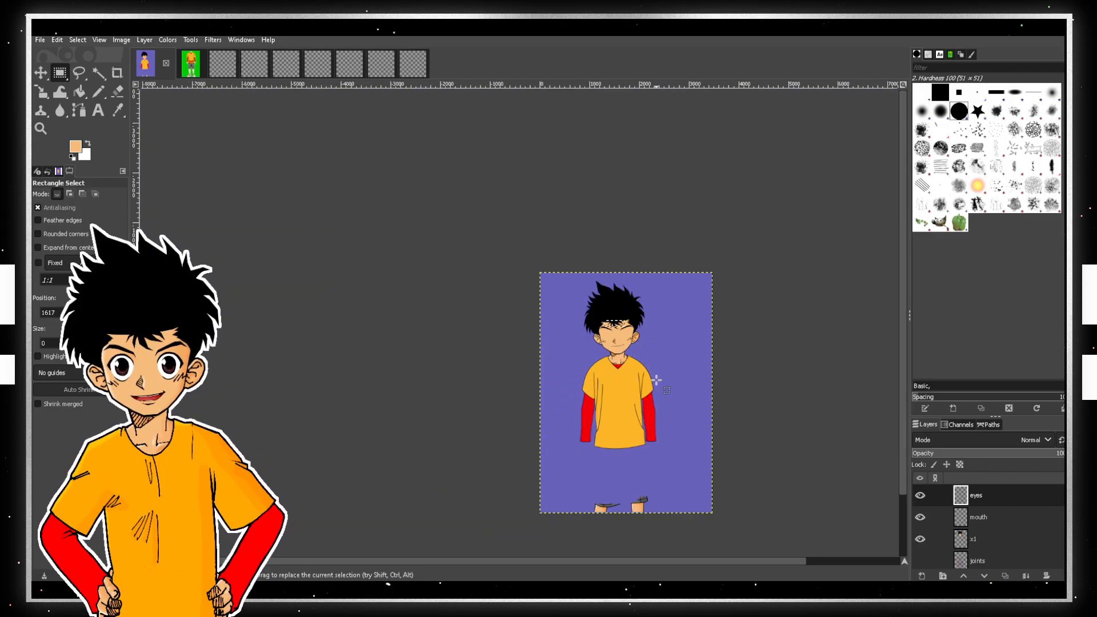
pyautogui.keyDown('ctrl'); pyautogui.scroll(3, 656, 380); pyautogui.keyUp('ctrl')
pyautogui.hotkey('ctrl', 'v')
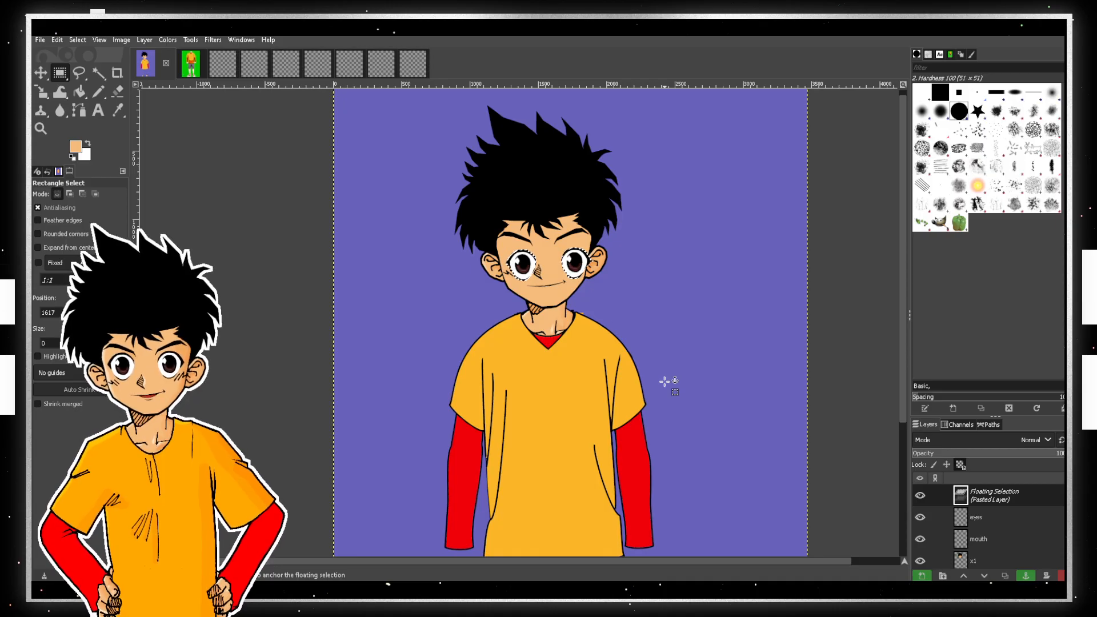
pyautogui.click(40, 75)
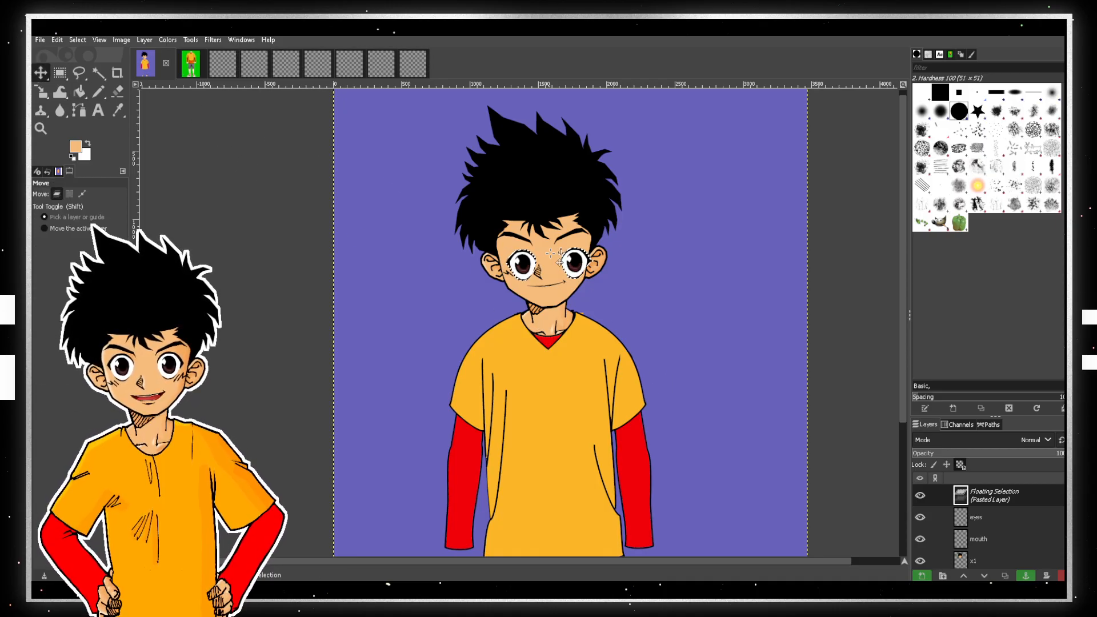
pyautogui.moveTo(574, 261); pyautogui.dragTo(568, 250)
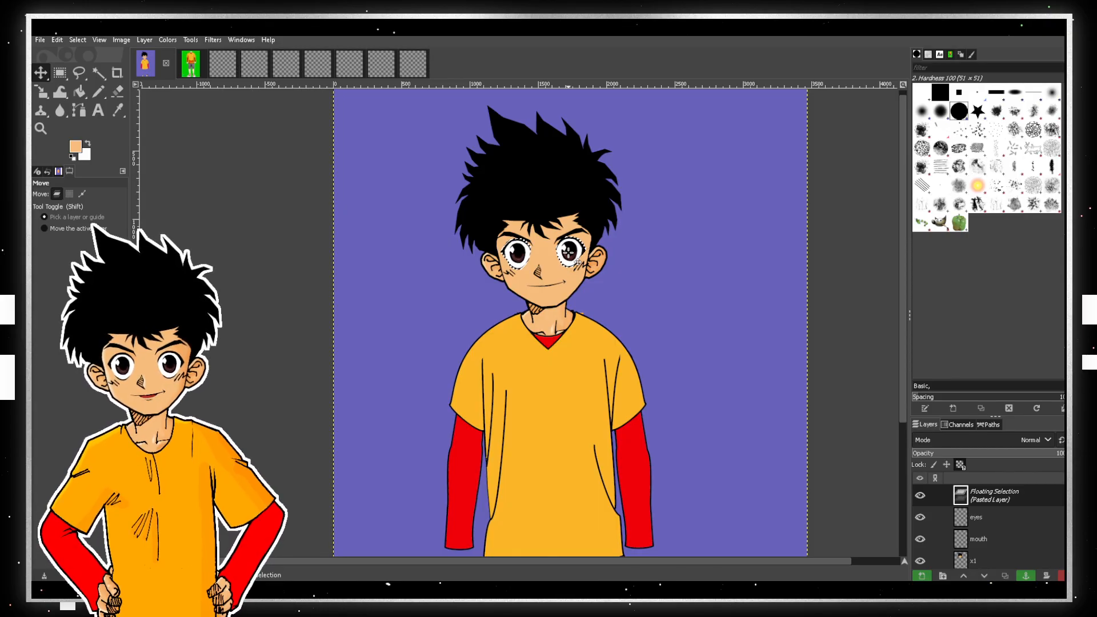
pyautogui.scroll(3, 571, 313)
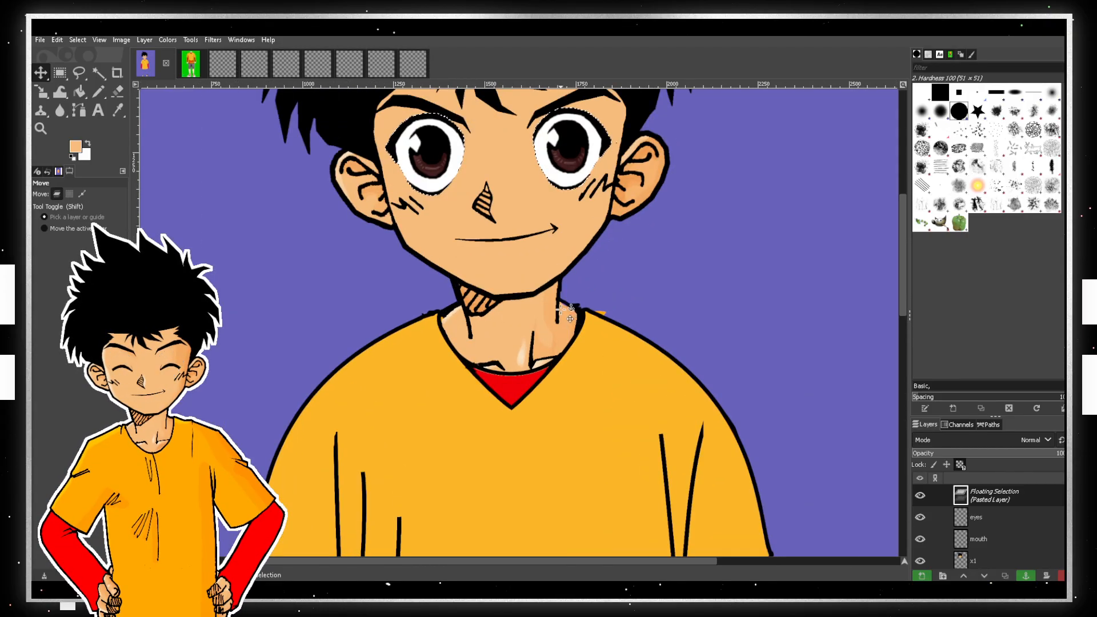
pyautogui.scroll(1, 534, 297)
pyautogui.scroll(-1, 534, 296)
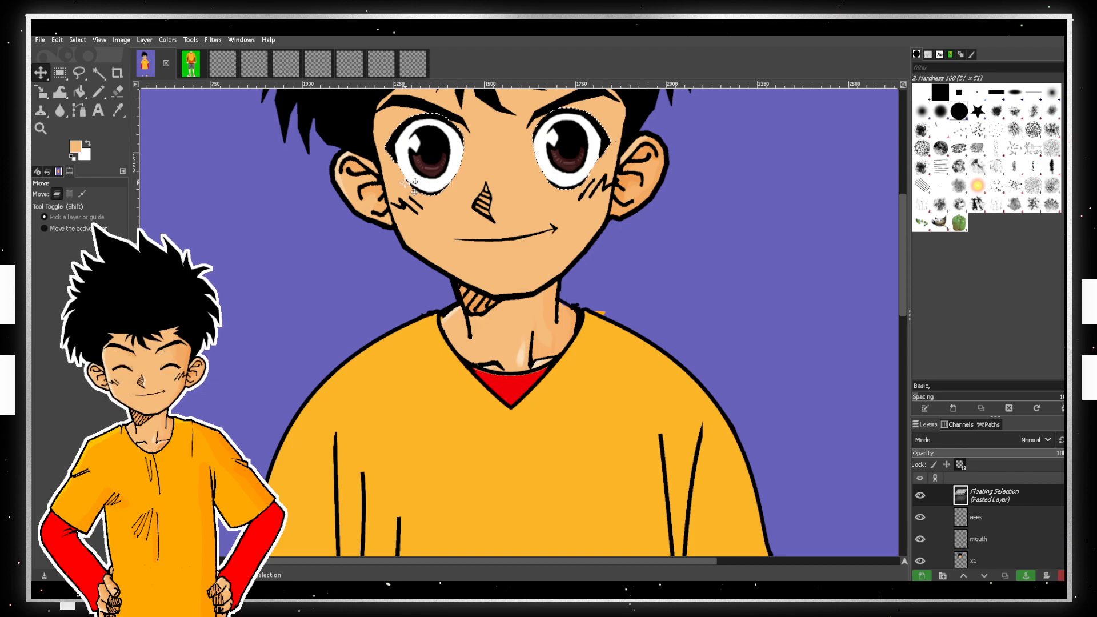
pyautogui.scroll(5, 409, 179)
pyautogui.scroll(-2, 409, 178)
# - Try scaling the floating eyes down and repositioning them on the face, and undo the attempt
pyautogui.click(41, 92)
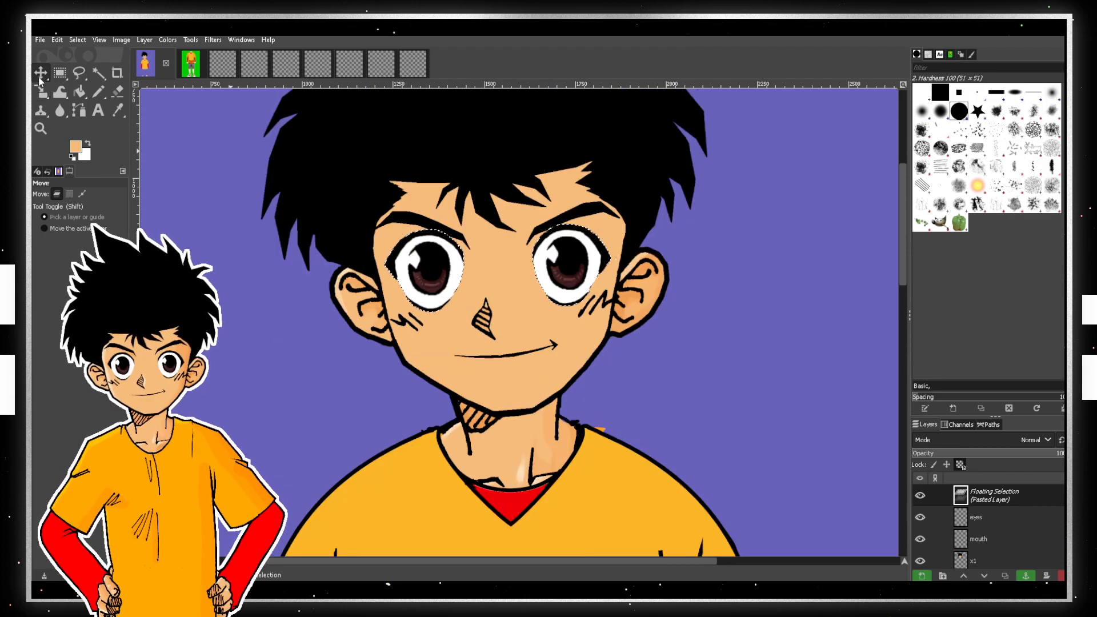
pyautogui.click(433, 266)
pyautogui.moveTo(802, 495); pyautogui.dragTo(584, 302)
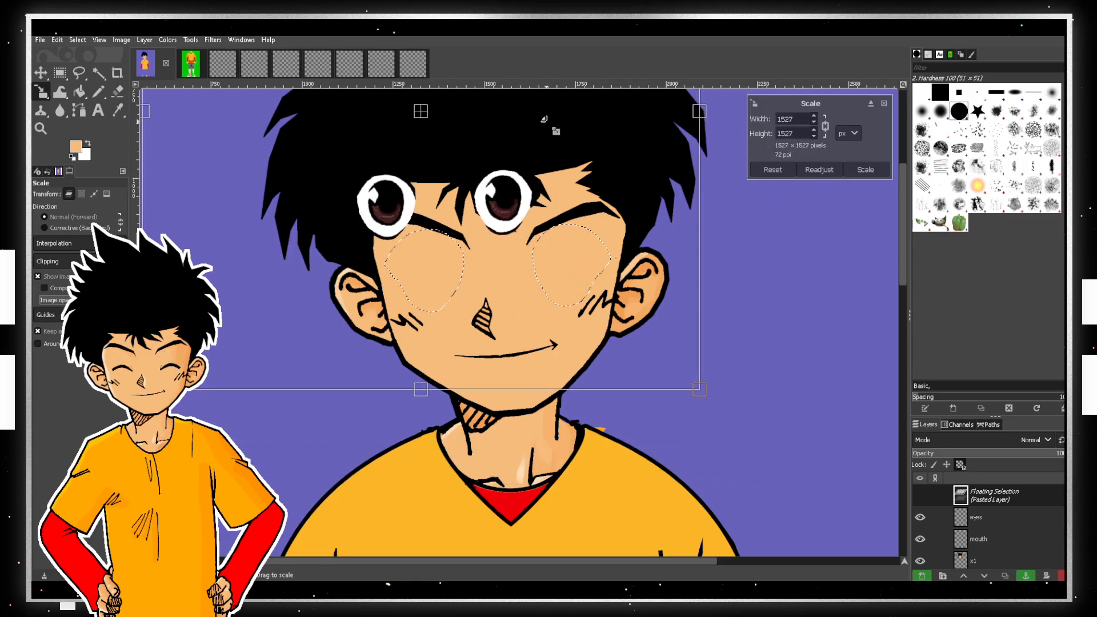
pyautogui.moveTo(687, 380); pyautogui.dragTo(775, 320)
pyautogui.click(873, 172)
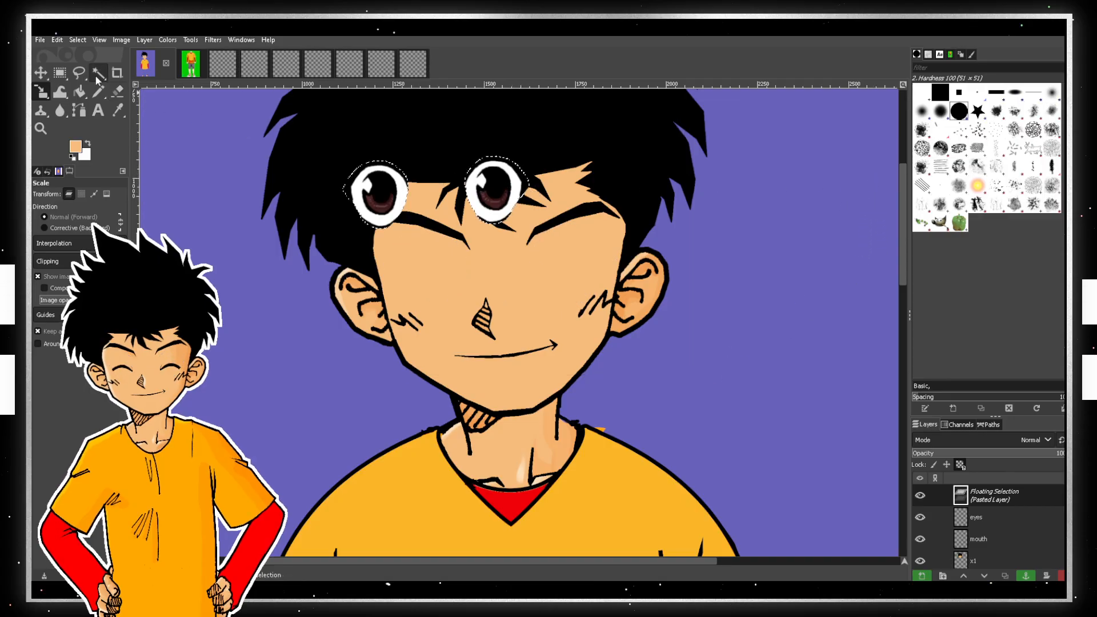
pyautogui.press('m')
pyautogui.moveTo(503, 195); pyautogui.dragTo(562, 270)
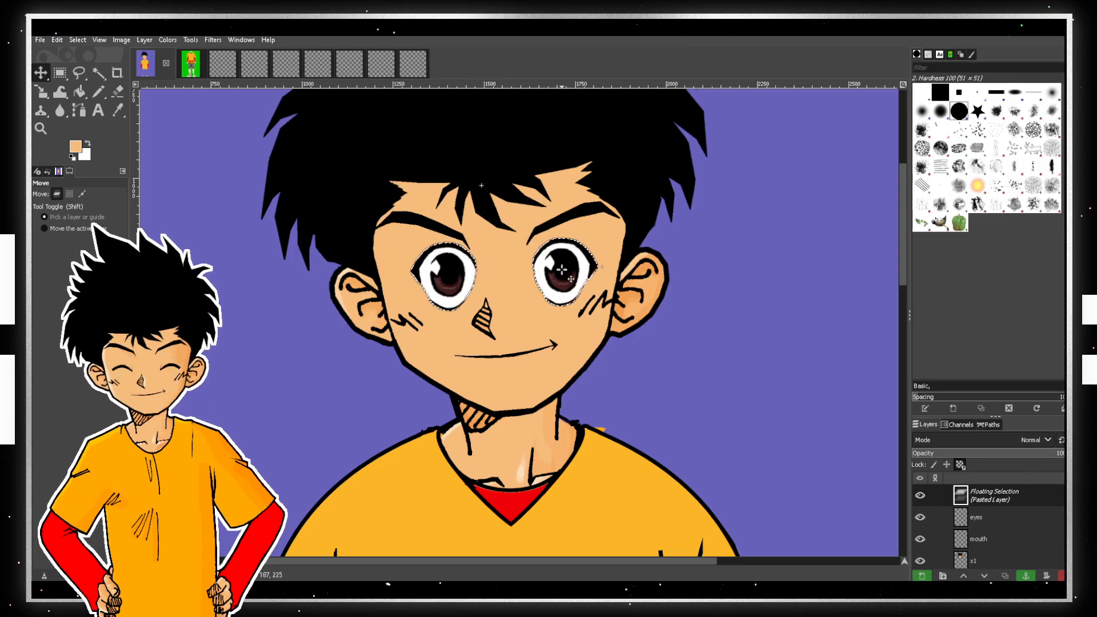
pyautogui.moveTo(551, 279); pyautogui.dragTo(569, 279)
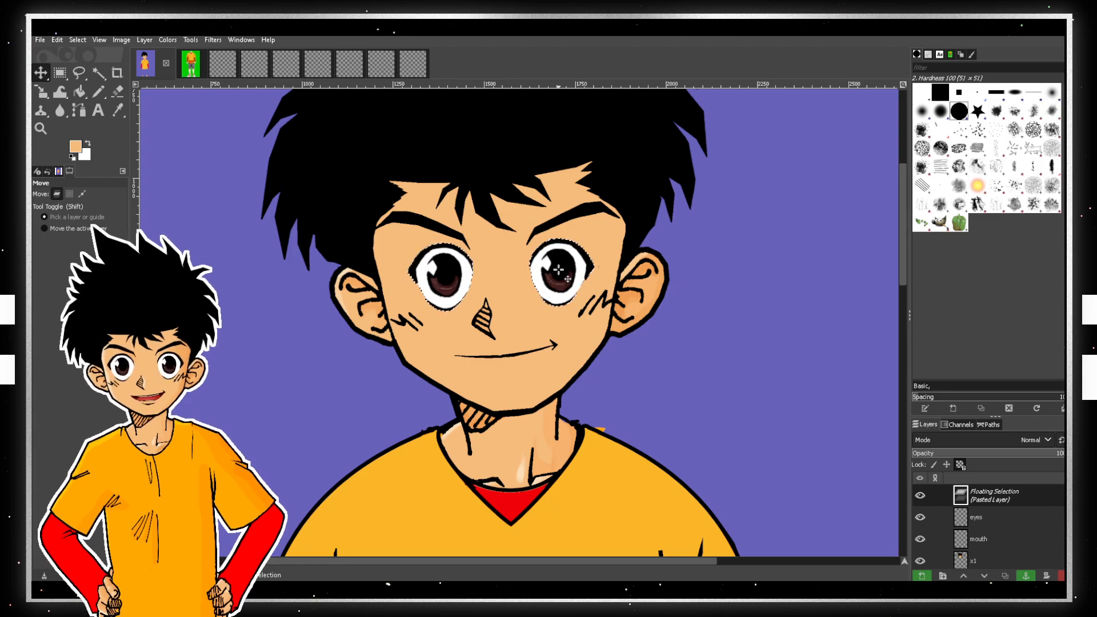
pyautogui.press('ctrl')
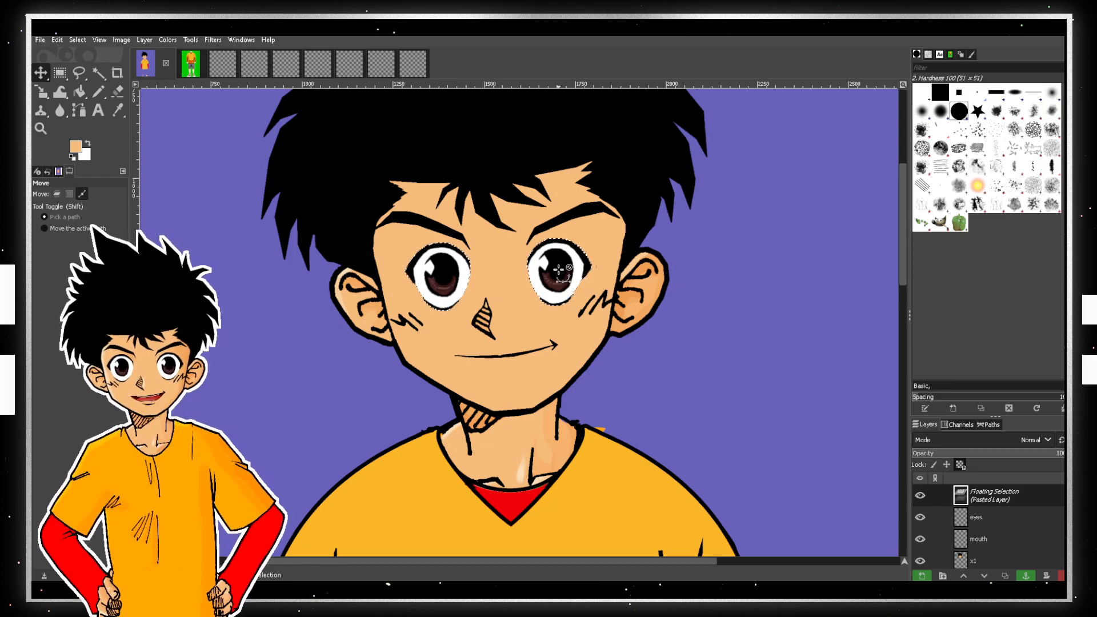
pyautogui.hotkey('ctrl', 'z')
pyautogui.hotkey('ctrl', 'y')
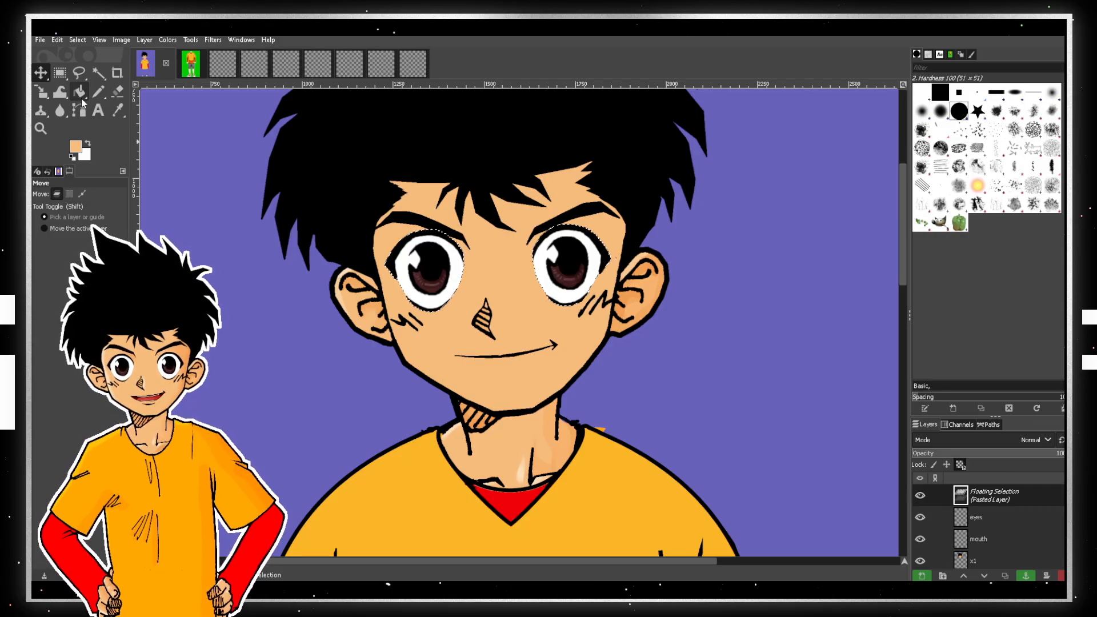
# - Scale the floating eyes to 1700 × 1700 px
pyautogui.hotkey('shift', 's')
pyautogui.click(486, 309)
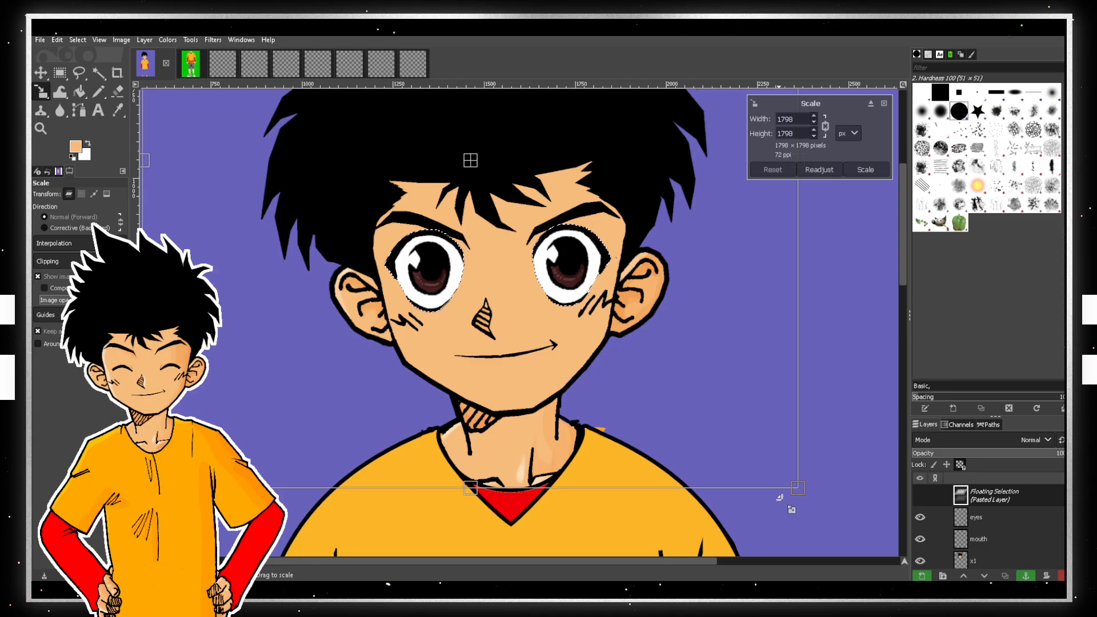
pyautogui.moveTo(798, 491); pyautogui.dragTo(756, 470)
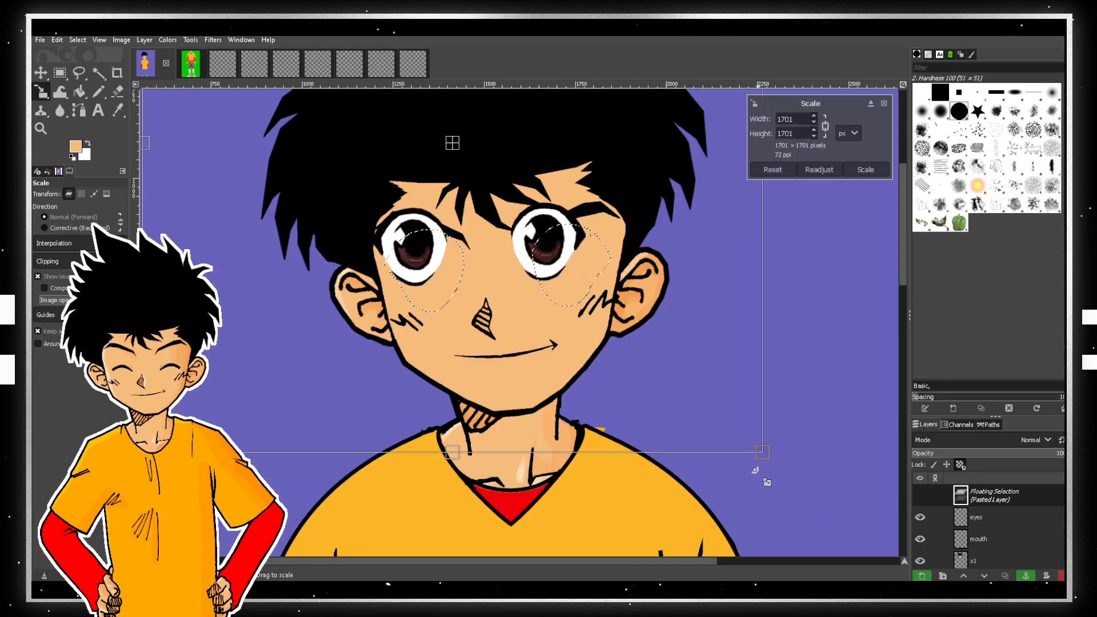
pyautogui.click(866, 170)
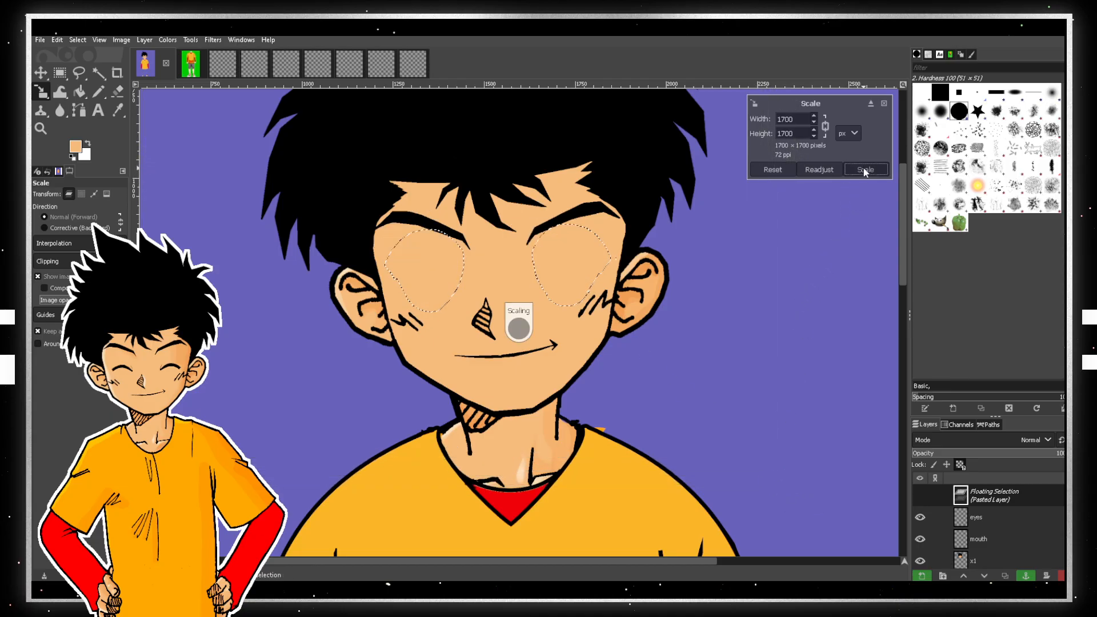
# - Move the scaled eyes to fit the face beneath the eyebrows and anchor them to the "eyes" layer
pyautogui.click(42, 74)
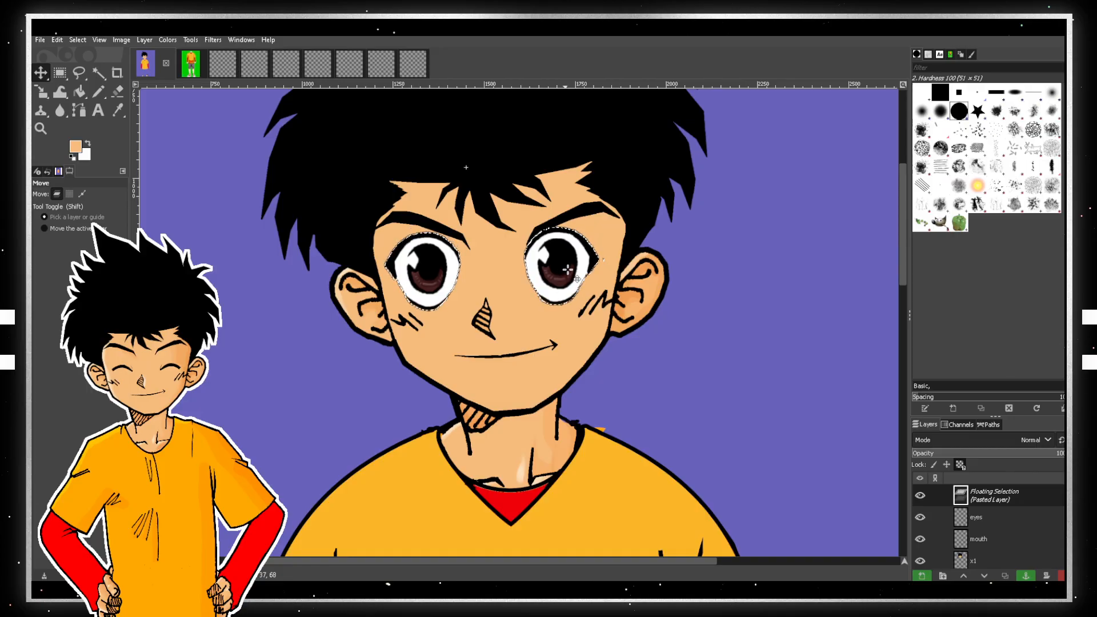
pyautogui.moveTo(571, 269); pyautogui.dragTo(569, 268)
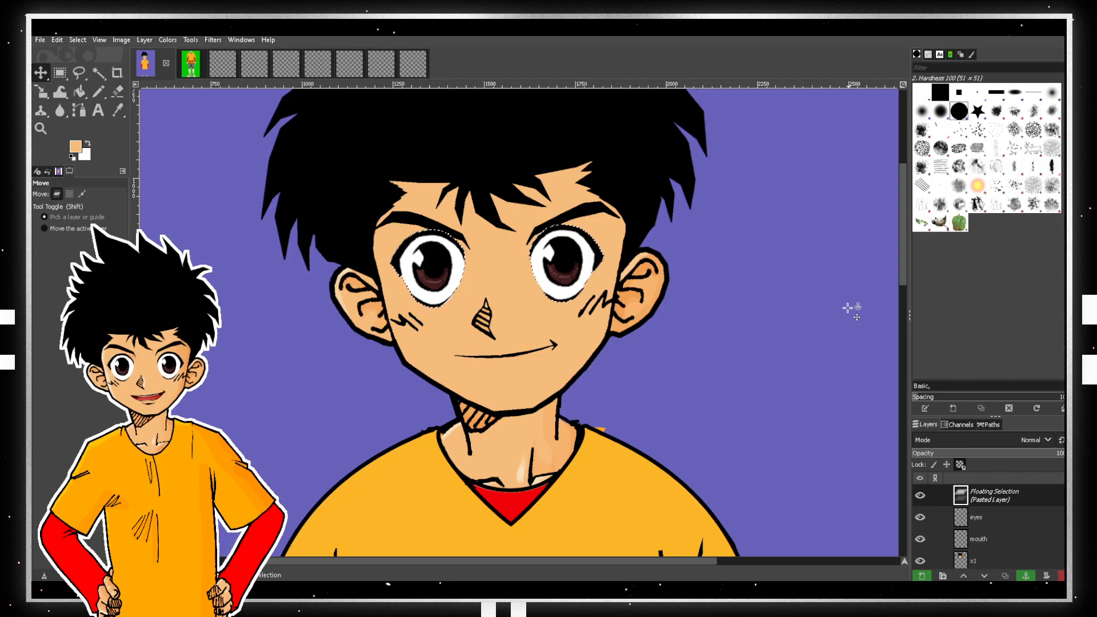
pyautogui.click(794, 298)
pyautogui.scroll(-3, 762, 257)
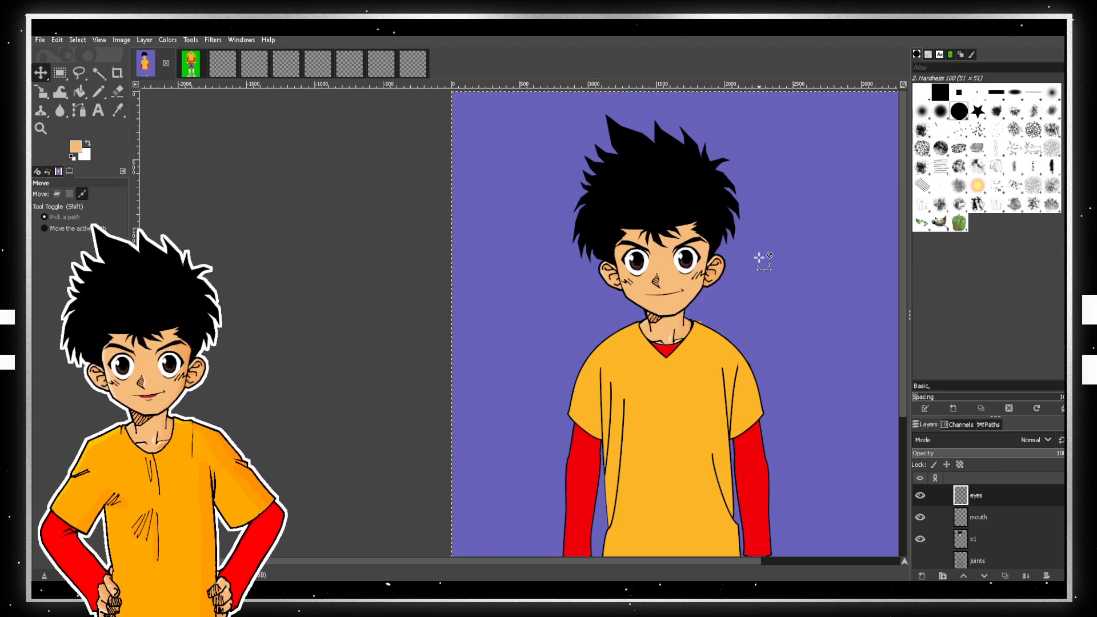
pyautogui.scroll(-5, 760, 257)
pyautogui.scroll(5, 754, 258)
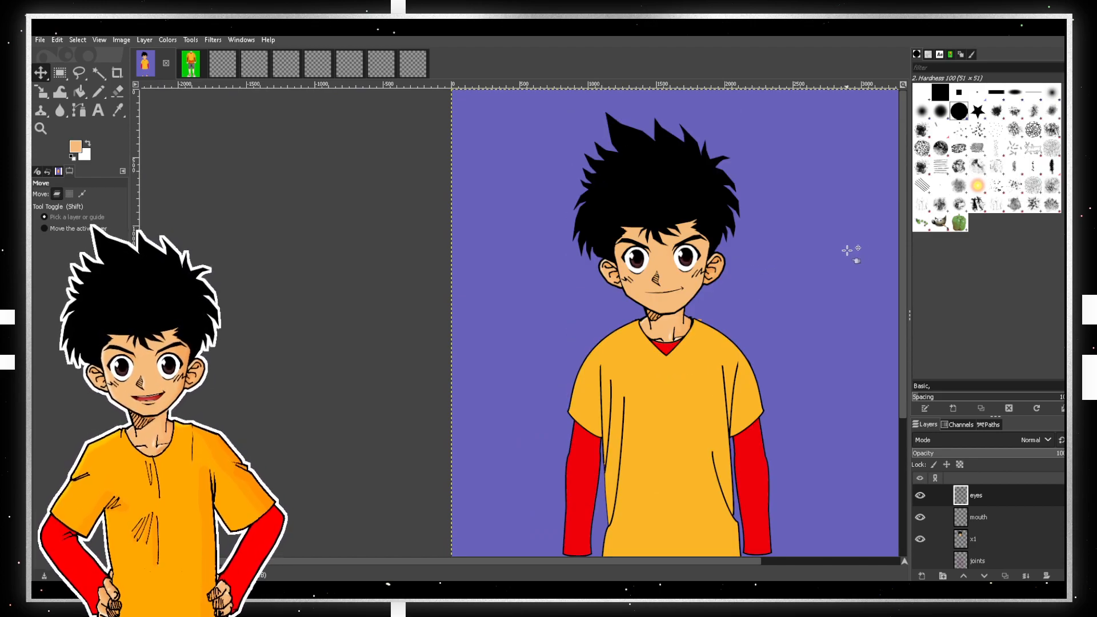
# - Undo the anchoring of the eyes, refit them closely beneath the eyebrows, and anchor them again
pyautogui.hotkey('ctrl', 'v')
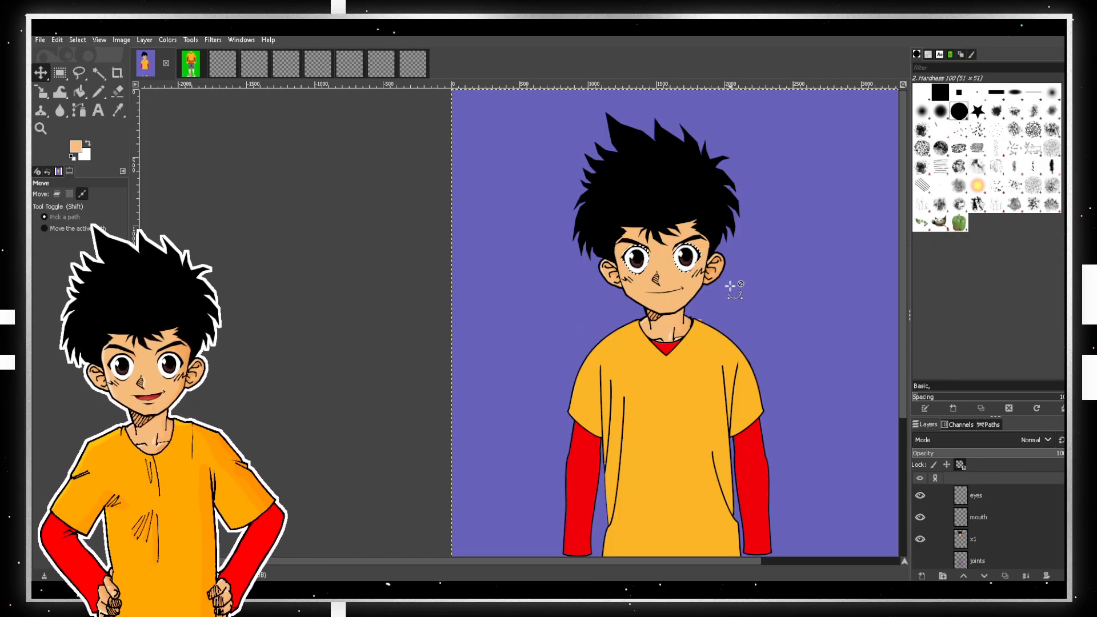
pyautogui.hotkey('ctrl', 'z')
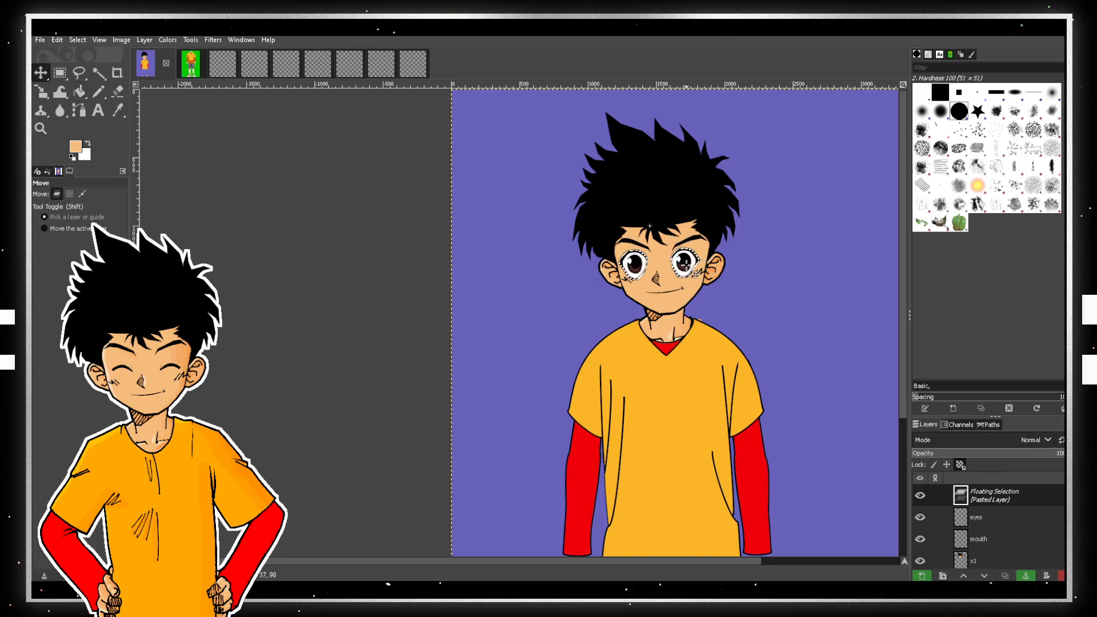
pyautogui.moveTo(650, 239); pyautogui.dragTo(657, 235)
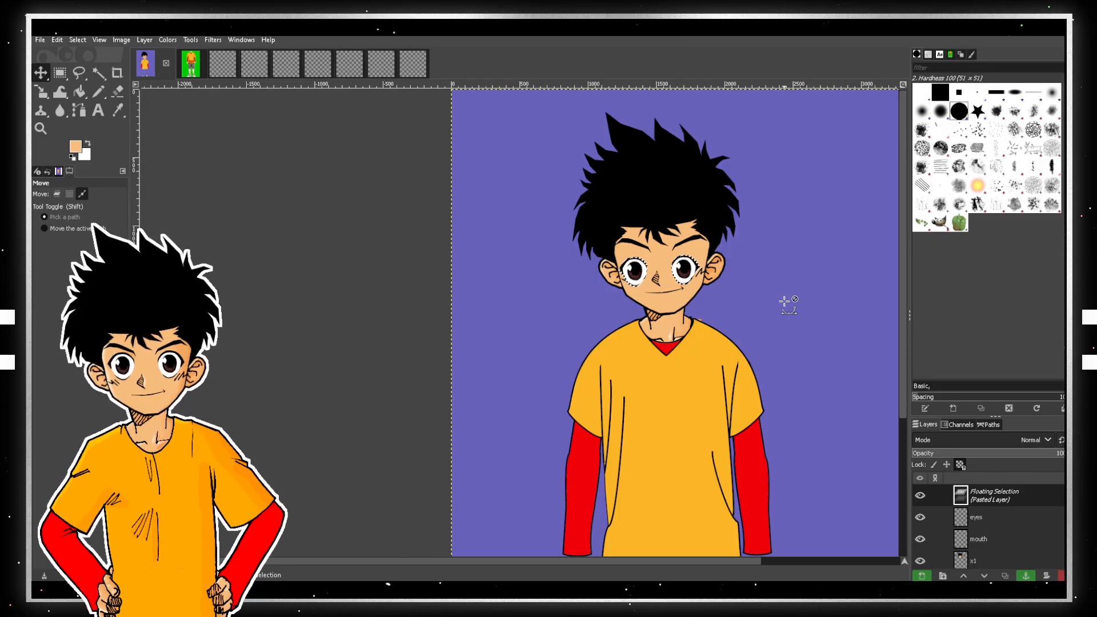
pyautogui.scroll(2, 769, 300)
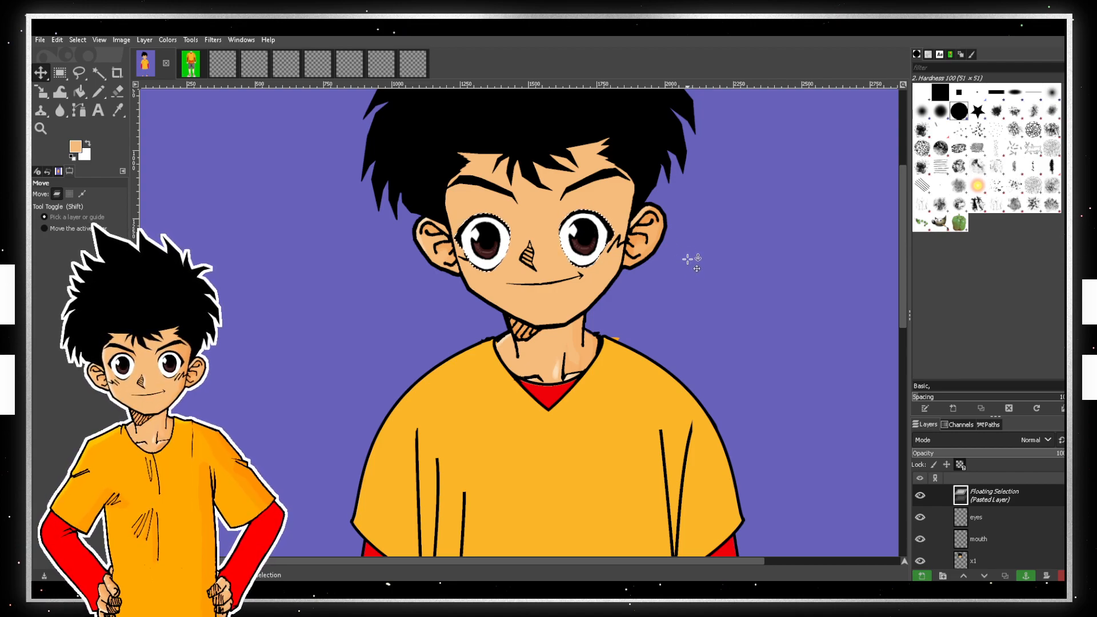
pyautogui.moveTo(589, 240); pyautogui.dragTo(589, 219)
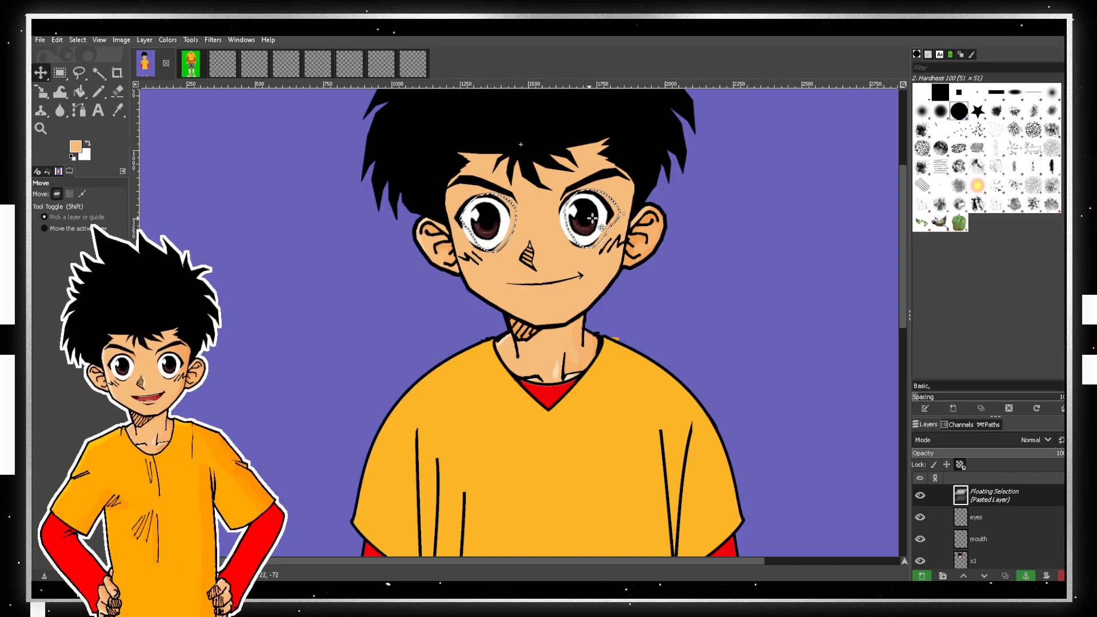
pyautogui.moveTo(589, 218); pyautogui.dragTo(592, 216)
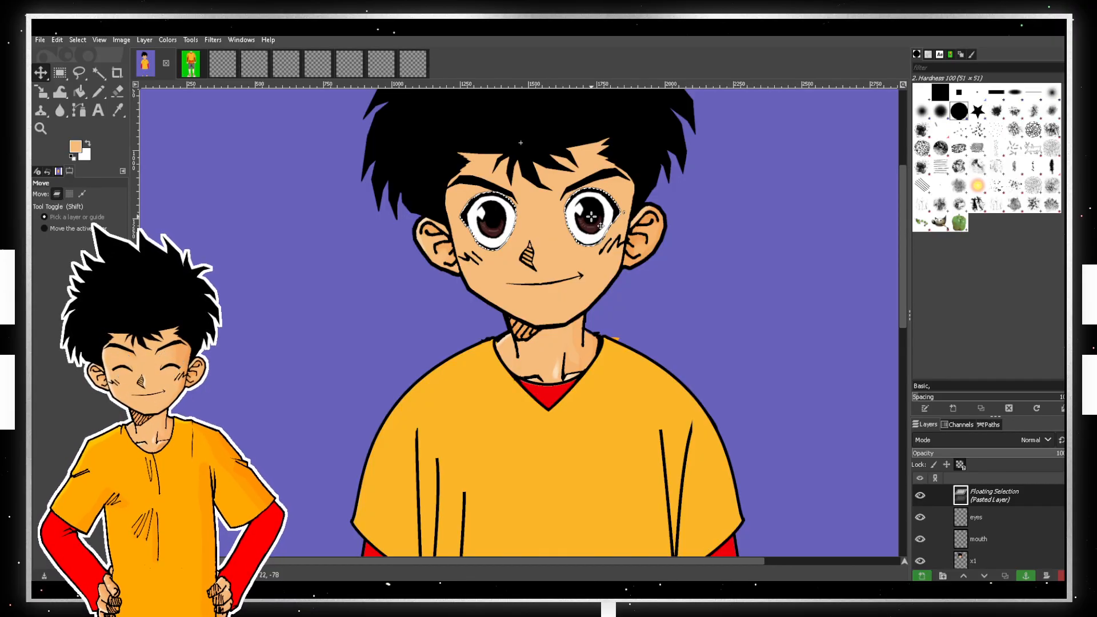
pyautogui.press('Up')
pyautogui.press('Up')
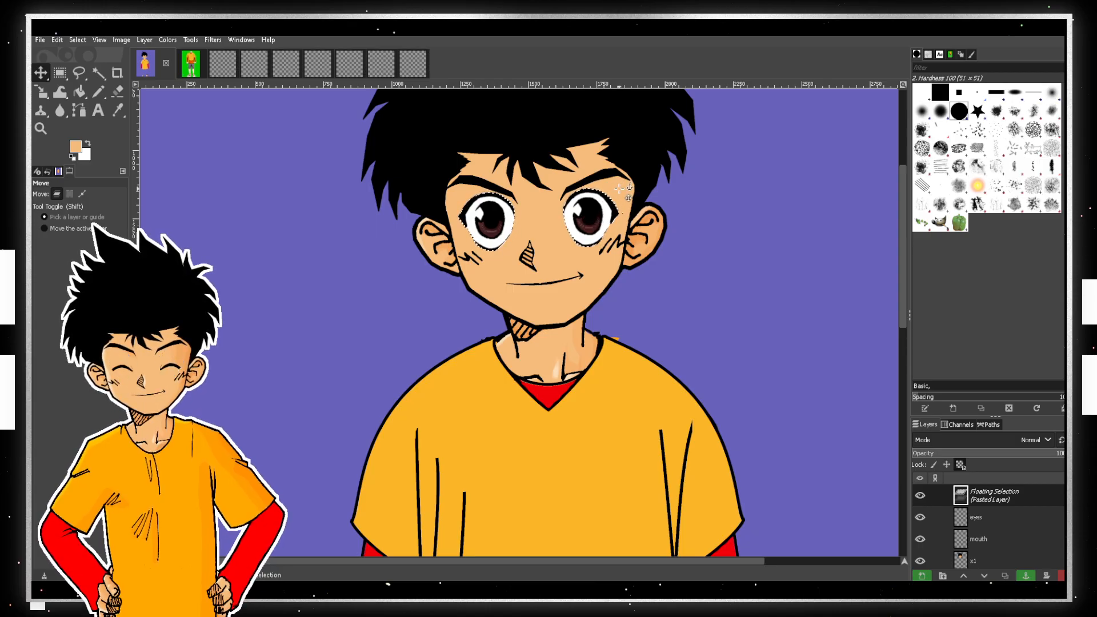
pyautogui.click(661, 249)
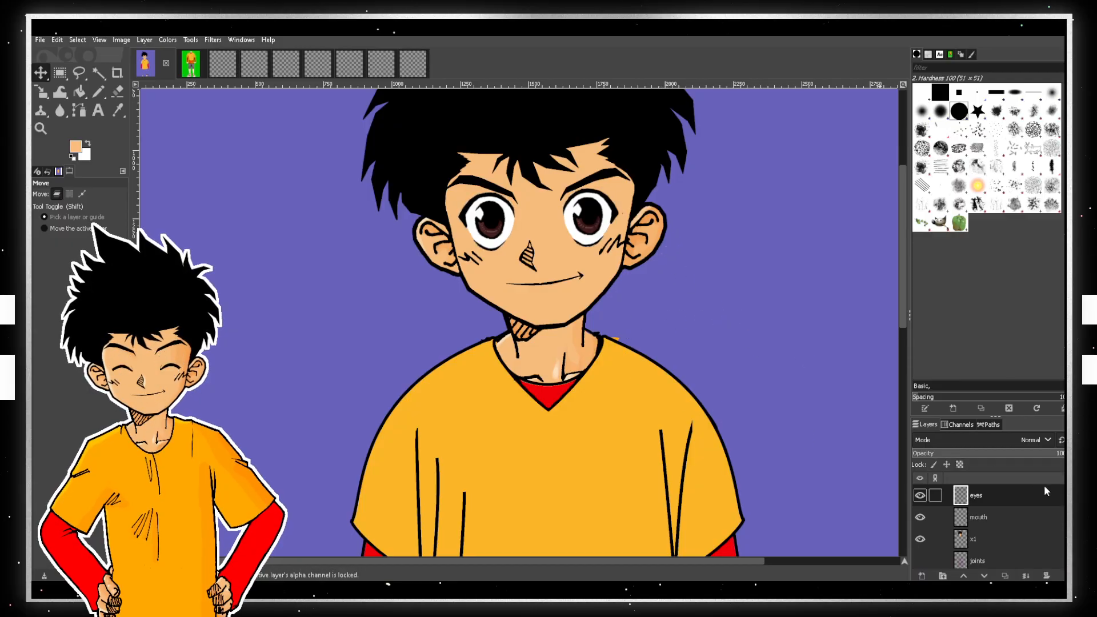
# - Select a rectangle around both eyes on the "eyes" layer and cut them to the clipboard
pyautogui.click(60, 73)
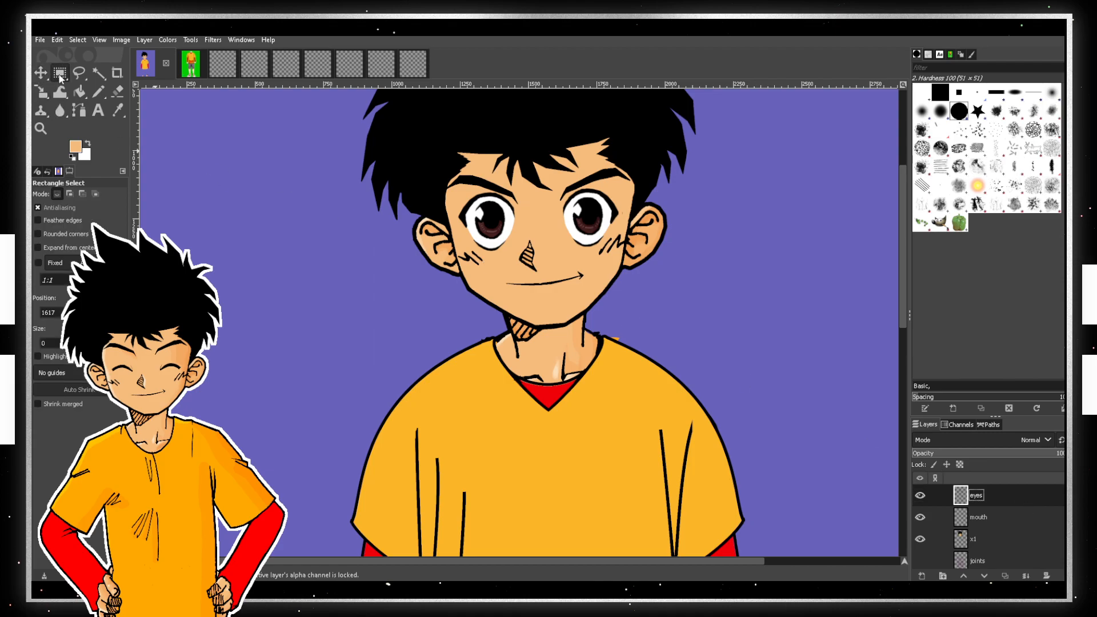
pyautogui.moveTo(434, 183); pyautogui.dragTo(646, 254)
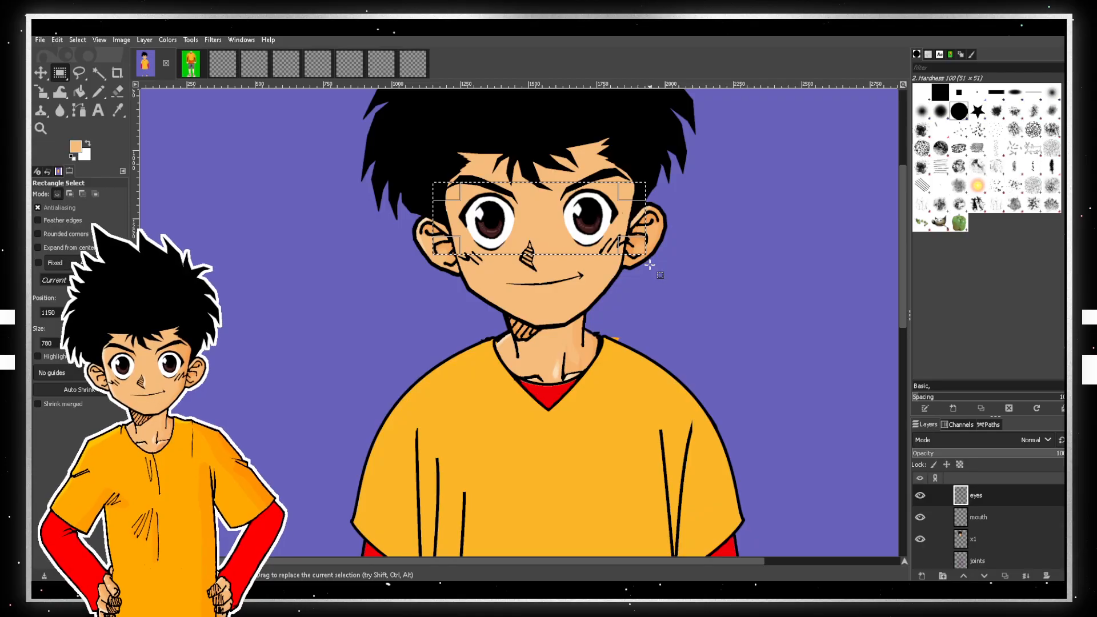
pyautogui.hotkey('ctrl', 'x')
# - Browse the character's image files and open "closed eyes.png" as a separate image
pyautogui.click(40, 40)
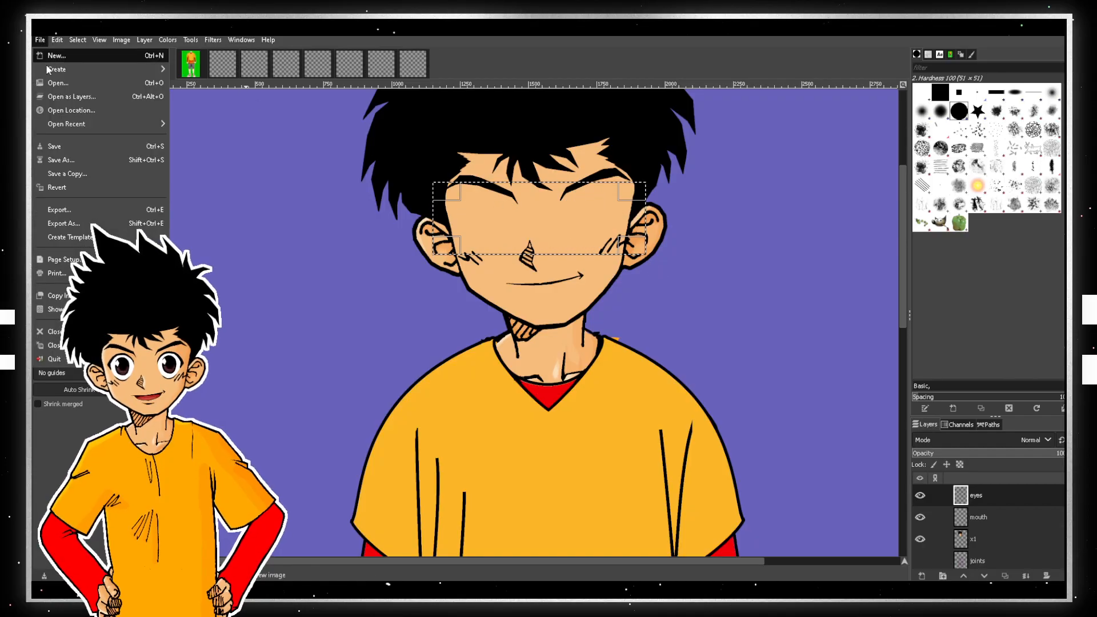
pyautogui.click(67, 82)
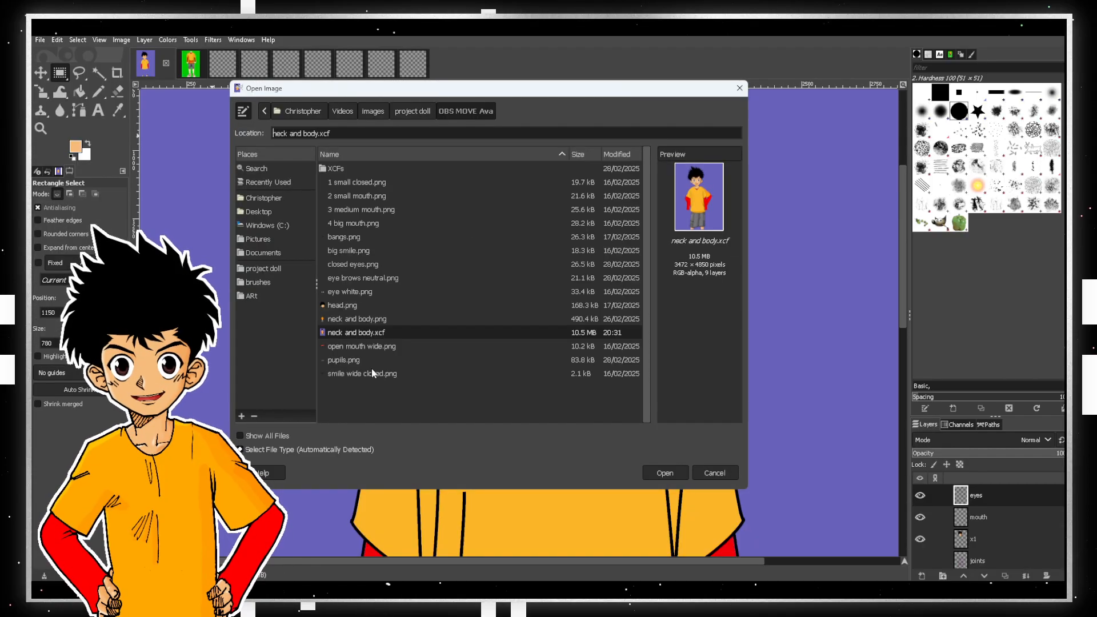
pyautogui.click(351, 375)
pyautogui.click(352, 361)
pyautogui.click(351, 346)
pyautogui.click(352, 332)
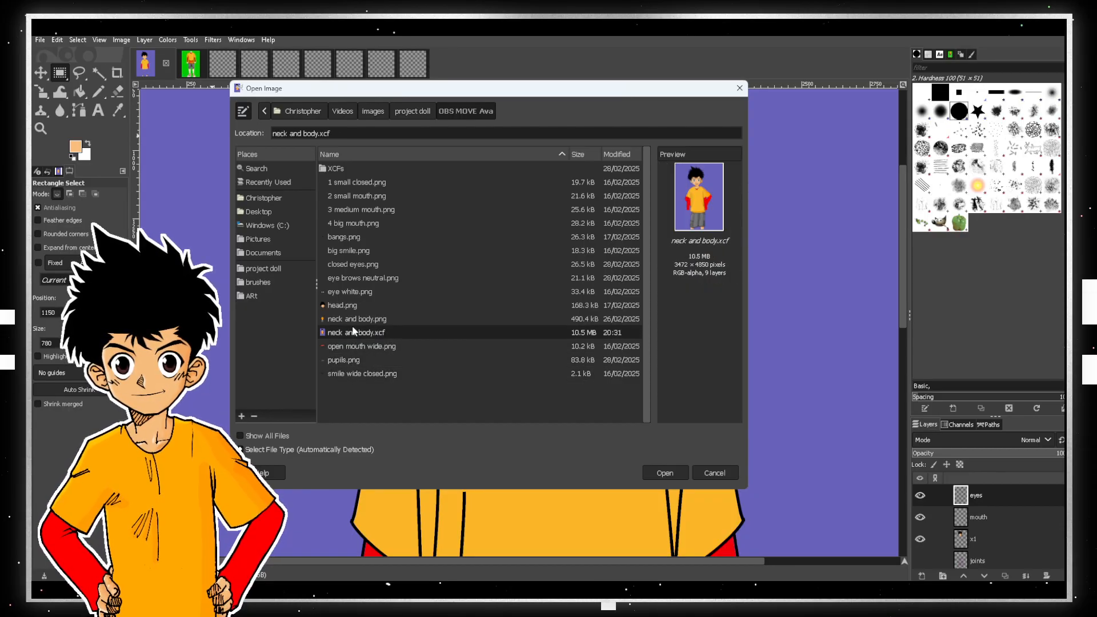
pyautogui.click(352, 318)
pyautogui.click(350, 292)
pyautogui.click(351, 283)
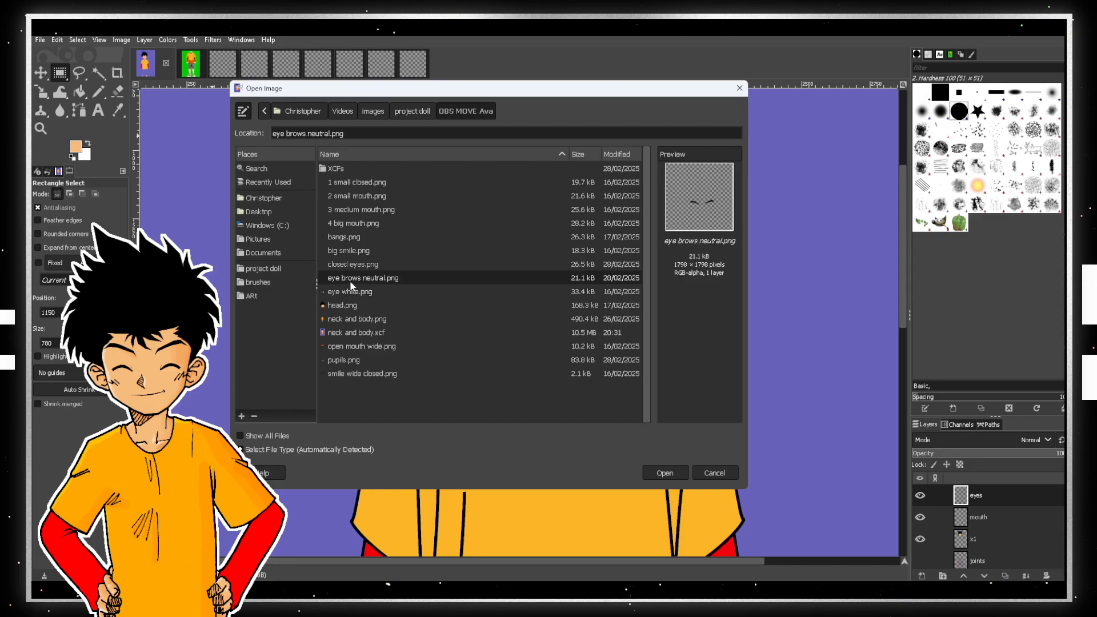
pyautogui.click(354, 266)
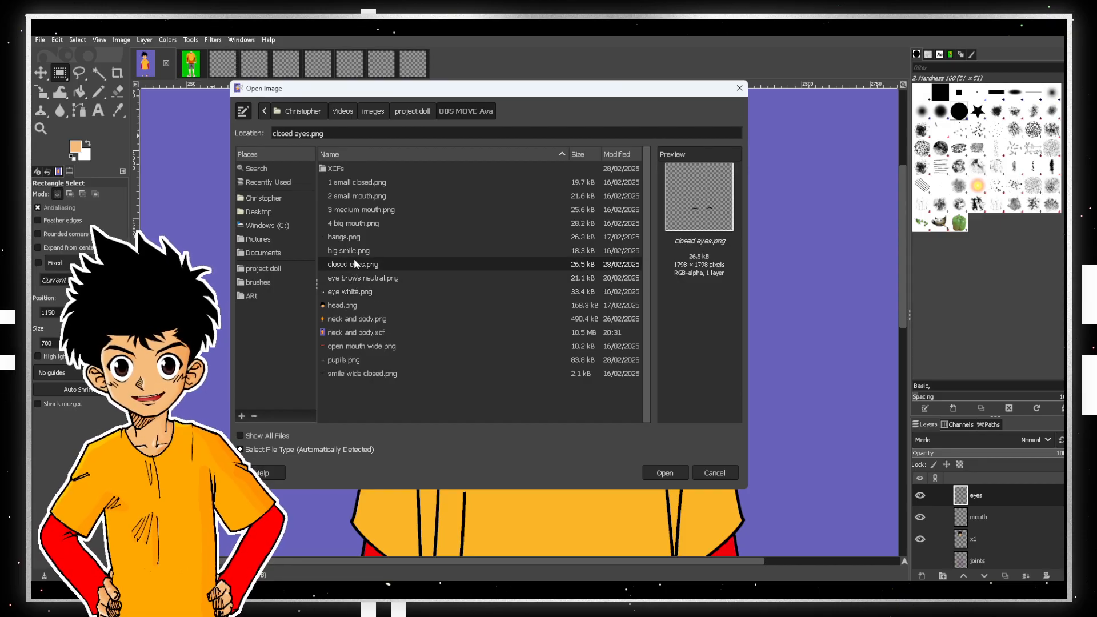
pyautogui.click(668, 472)
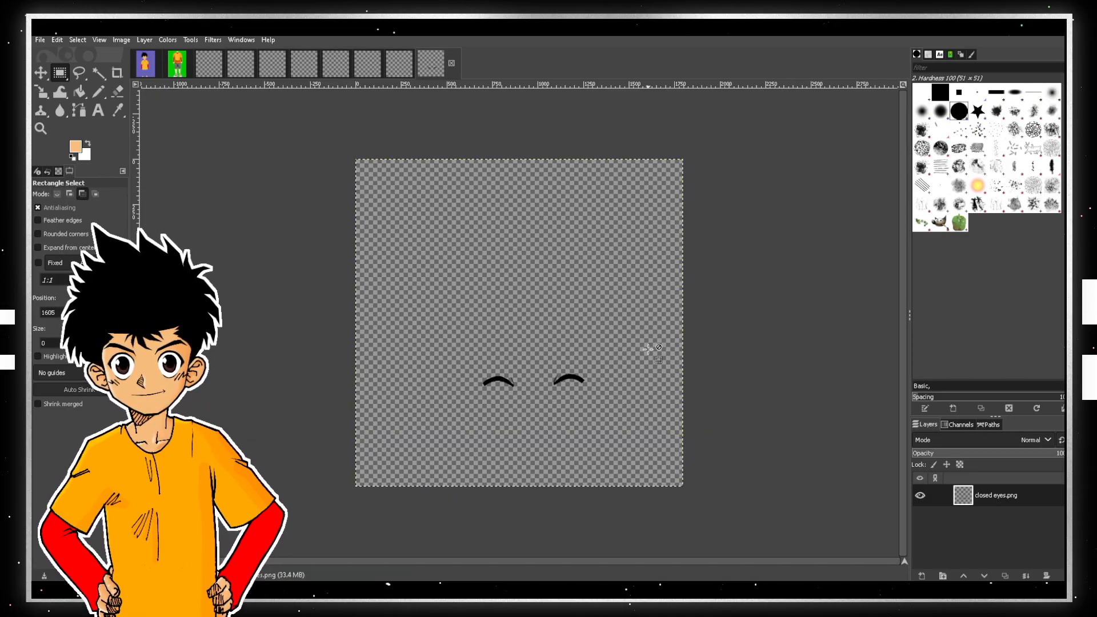
# - Cut the entire closed-eyes drawing and paste it into the character image above the "eyes" layer
pyautogui.hotkey('ctrl', 'a')
pyautogui.hotkey('ctrl', 'x')
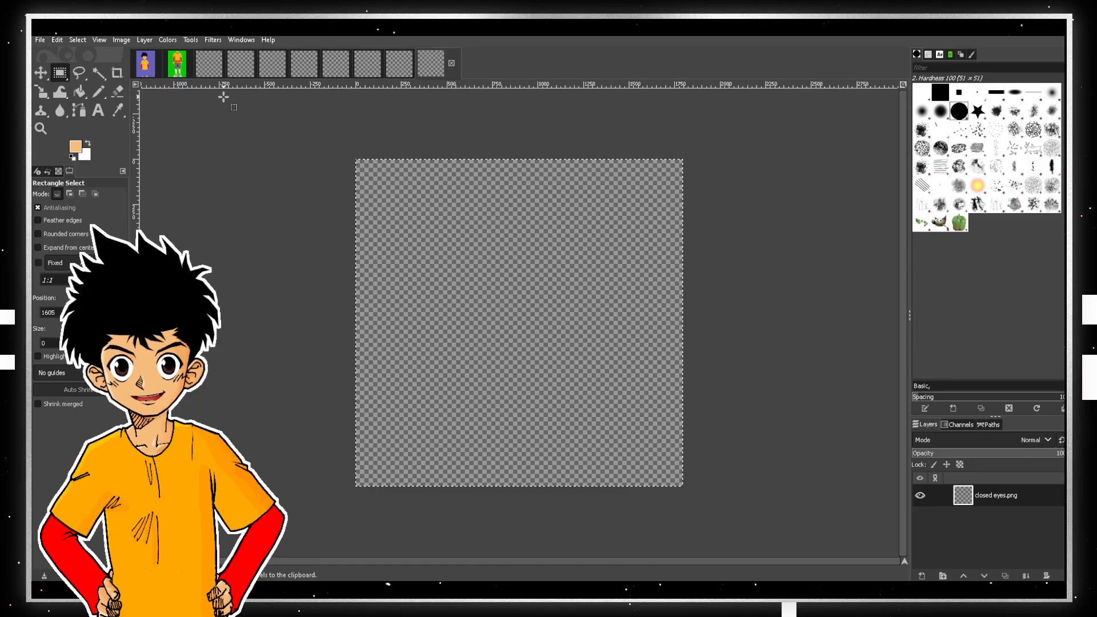
pyautogui.click(144, 67)
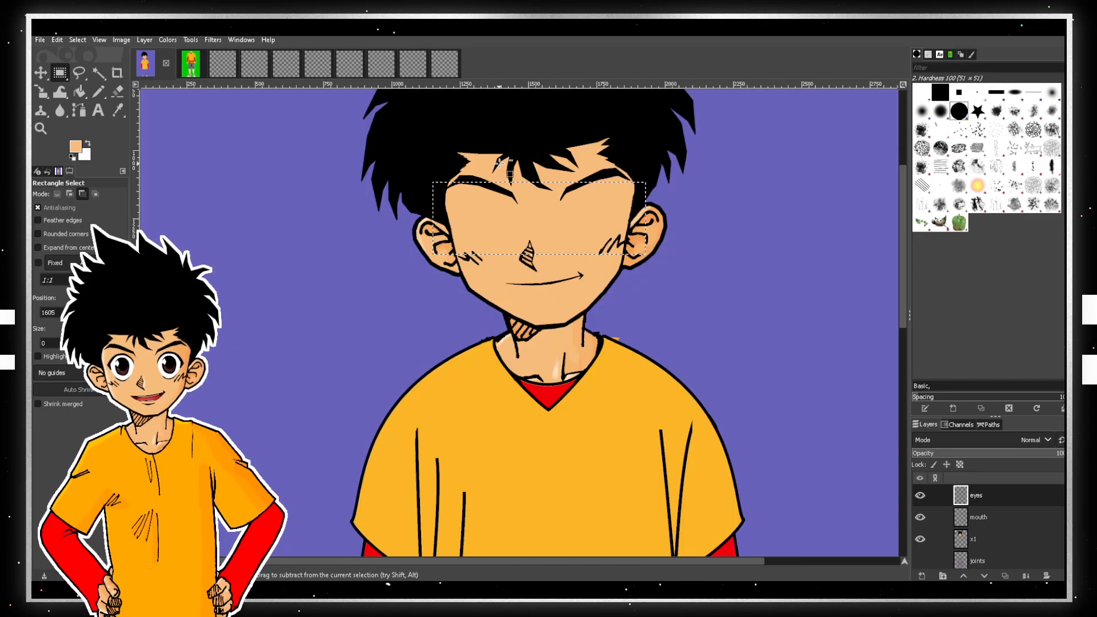
pyautogui.hotkey('ctrl', 'v')
# - Move the pasted closed eyes onto the face beneath the eyebrows and anchor them to the "eyes" layer
pyautogui.click(41, 73)
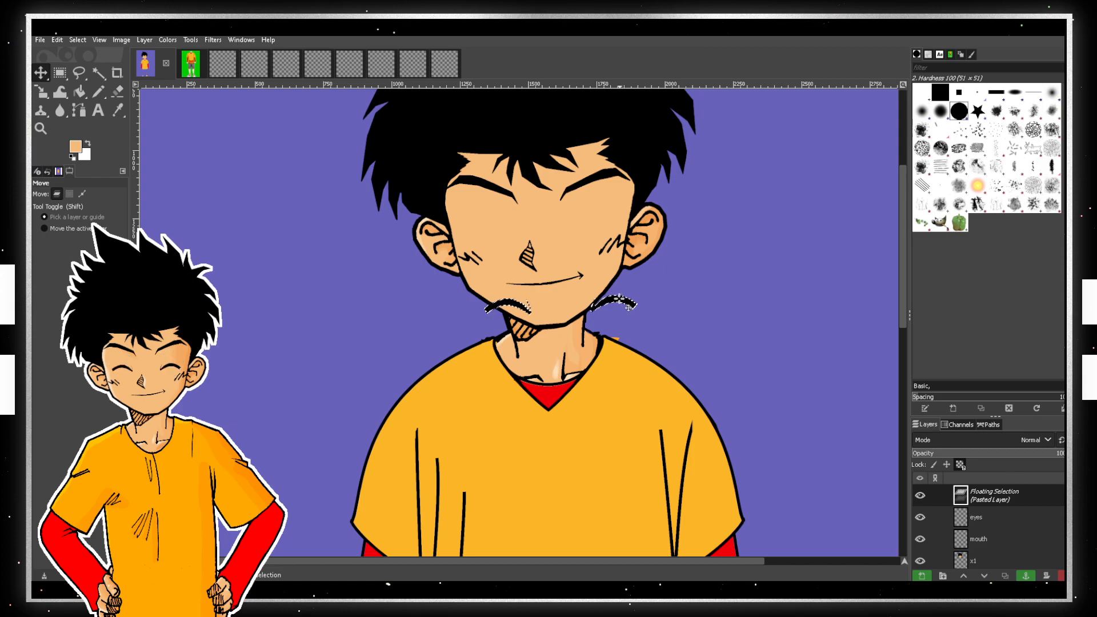
pyautogui.moveTo(627, 307)
pyautogui.mouseDown()
pyautogui.moveTo(603, 260)
pyautogui.moveTo(593, 219)
pyautogui.moveTo(603, 219)
pyautogui.mouseUp()
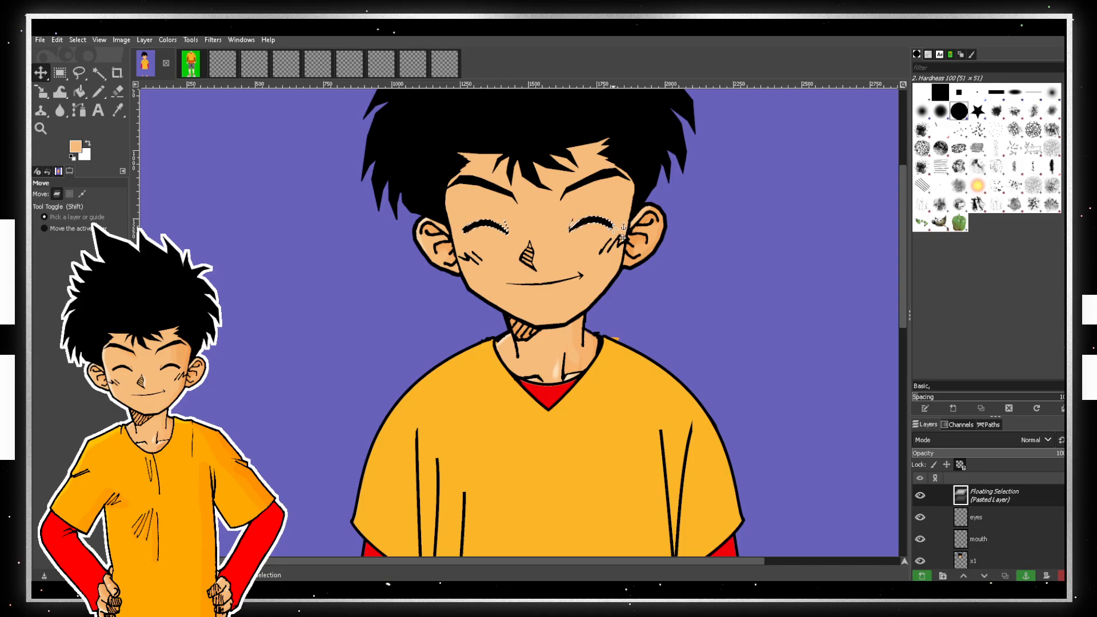
pyautogui.click(699, 289)
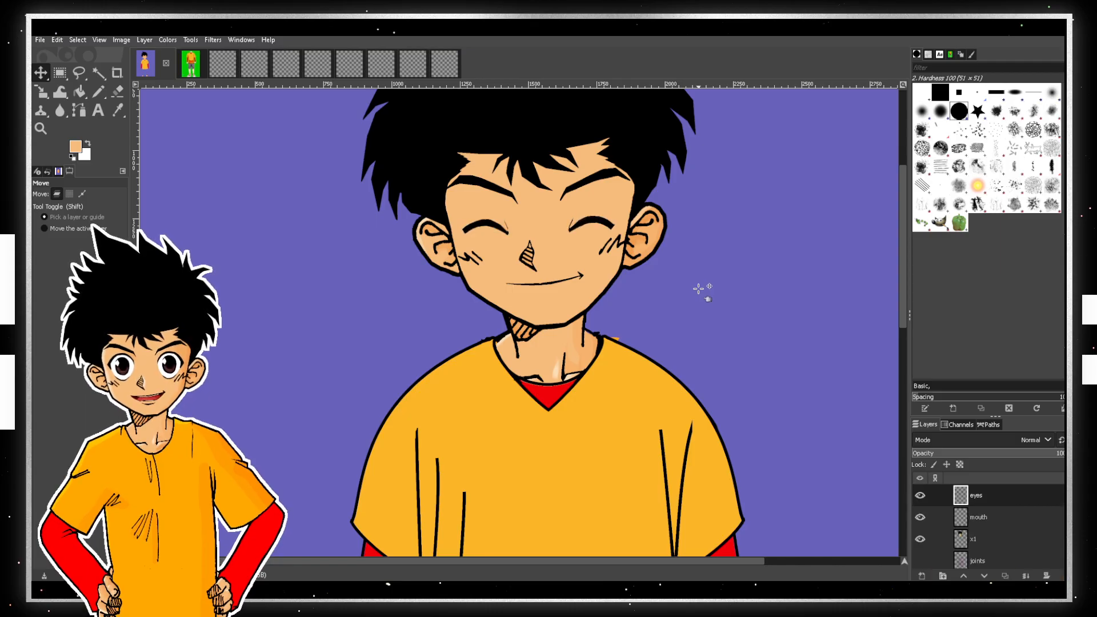
pyautogui.scroll(-2, 699, 288)
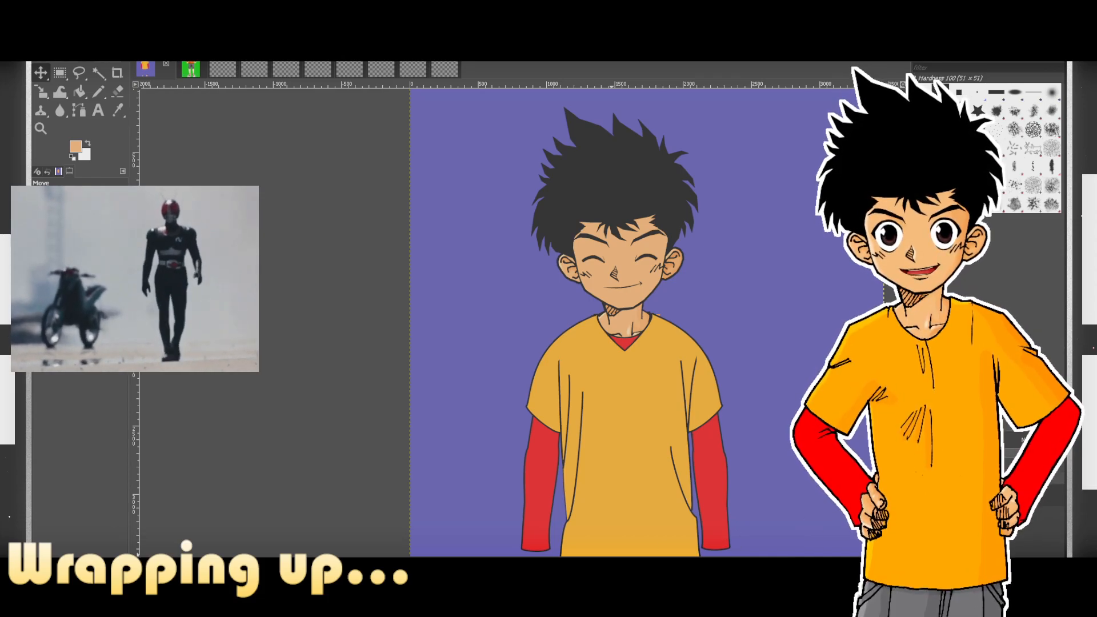
pyautogui.moveTo(618, 589)
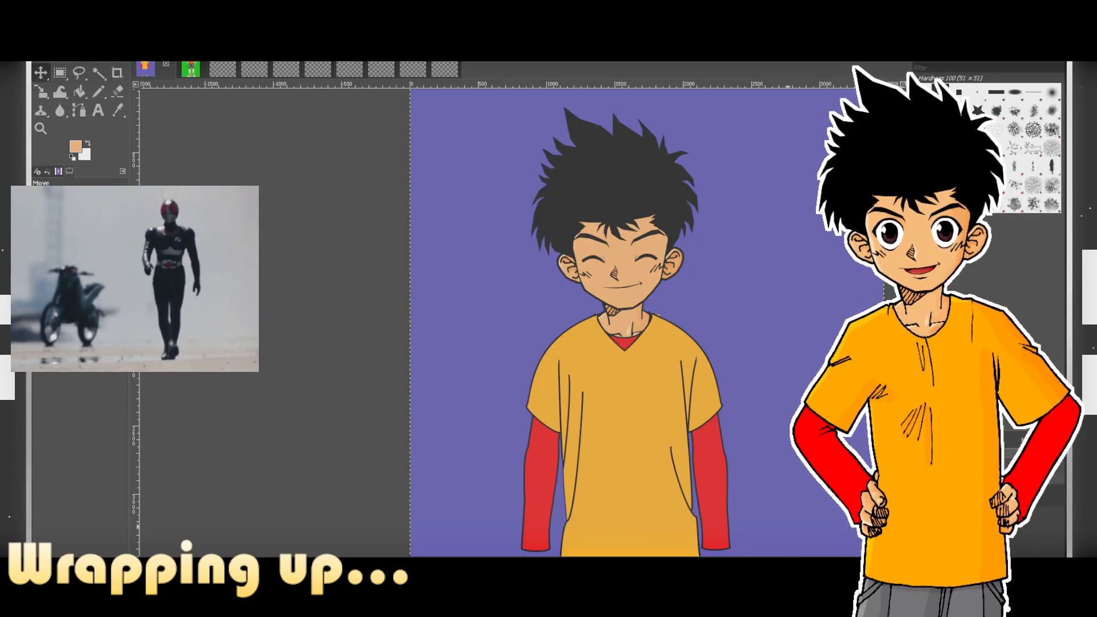